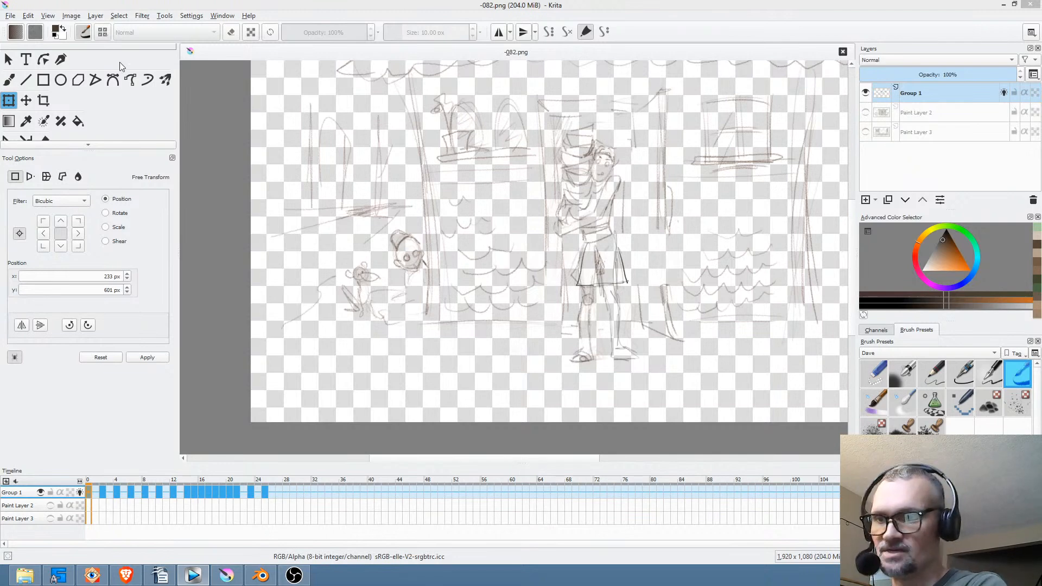
Go to frame 0 of the Group 1 animation and examine the sketched character and hut background.
click(90, 493)
key(plus)
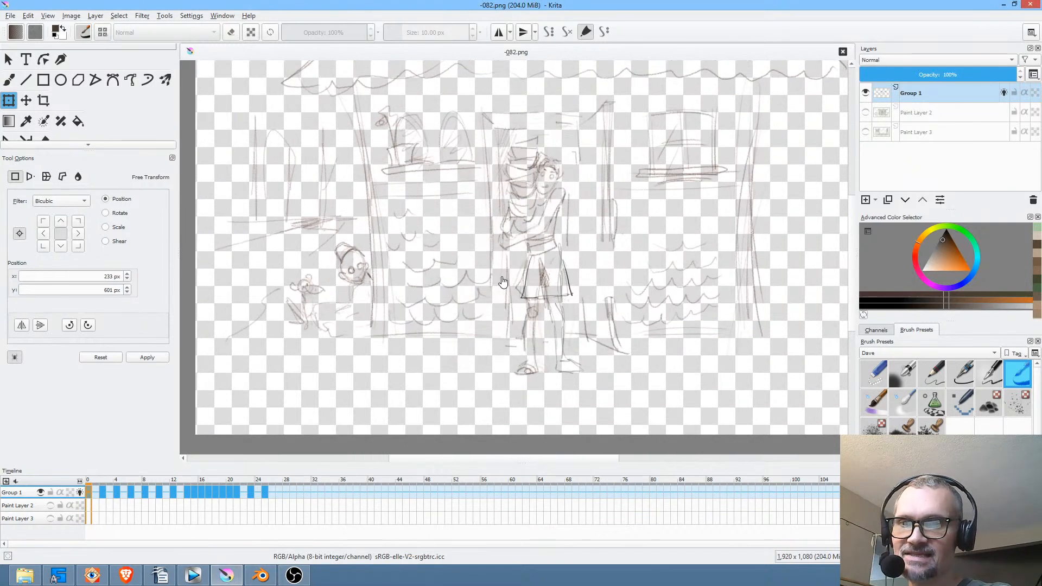
key(minus)
key(1)
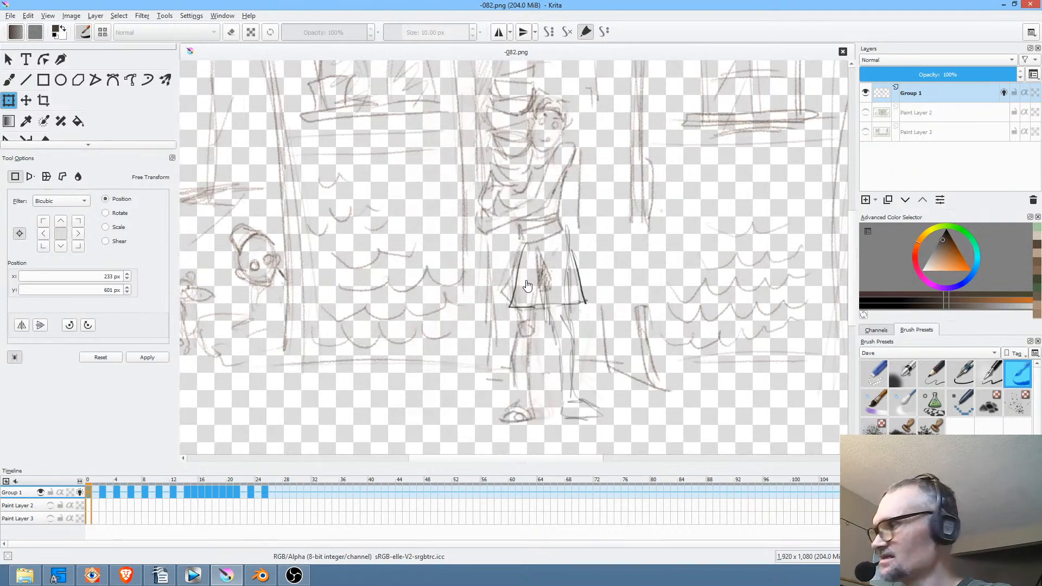
key(2)
key(3)
drag(520, 294, 541, 292)
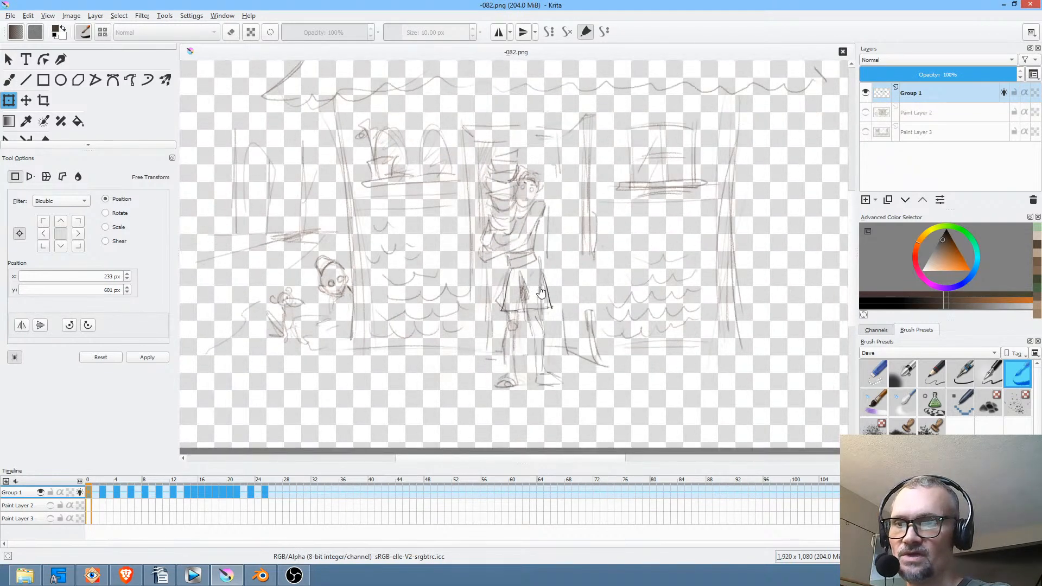
key(space)
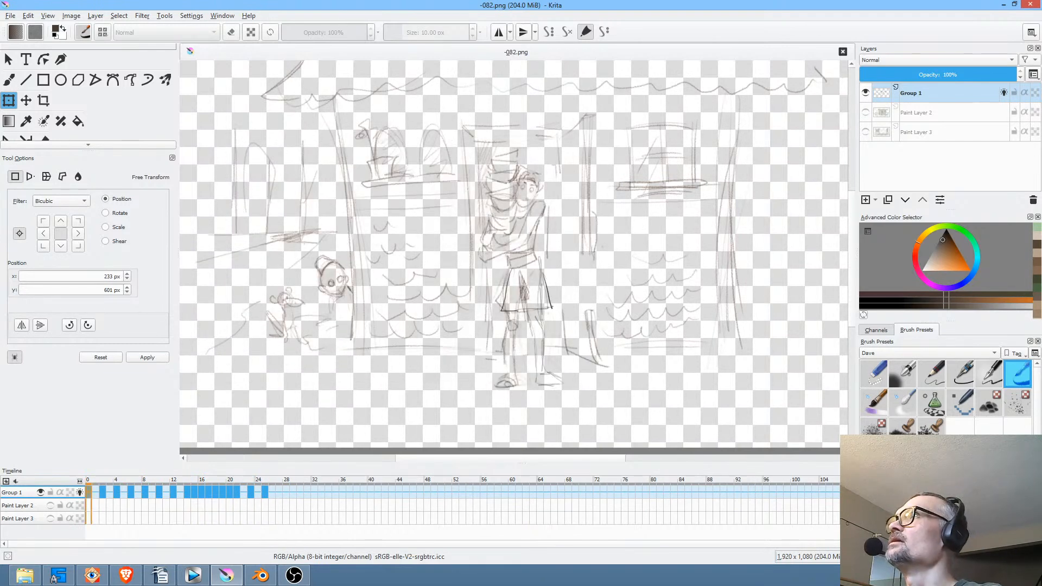
Switch to FastStone Image Viewer and review the storyboard images from -084.png to -093.png in the scenes folder.
key(alt+Tab)
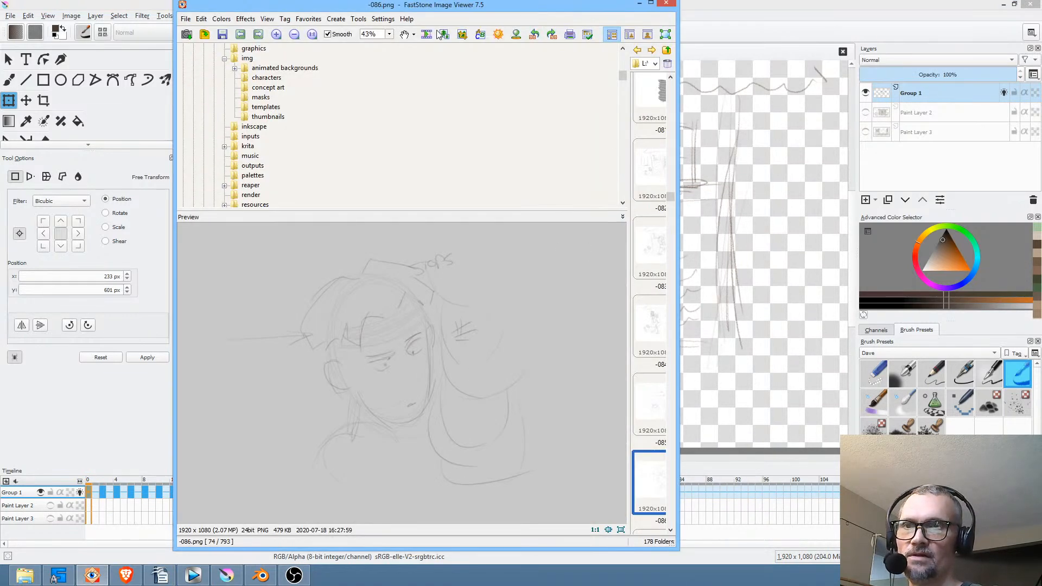
double_click(441, 8)
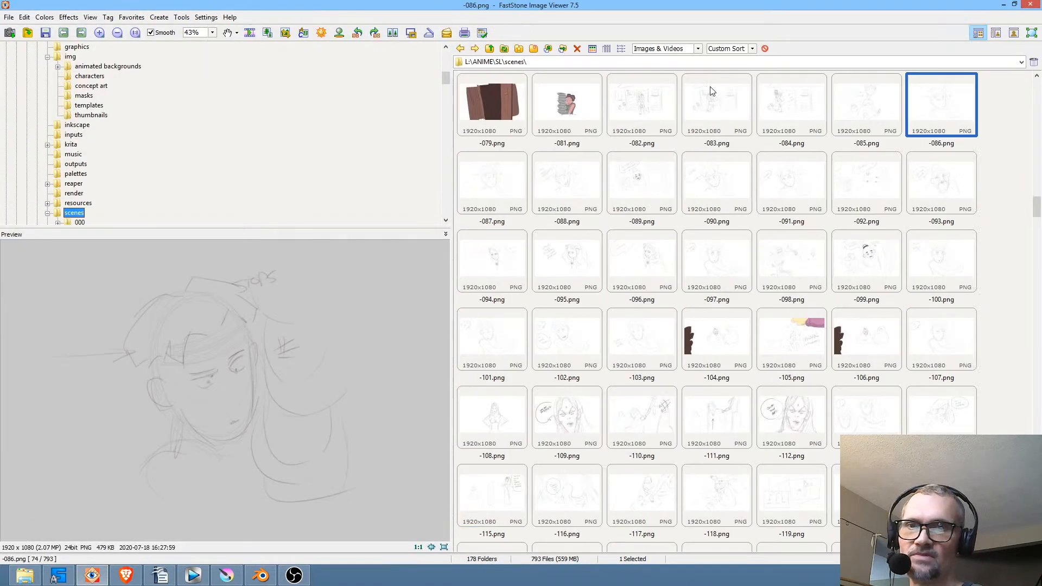
click(814, 106)
click(871, 109)
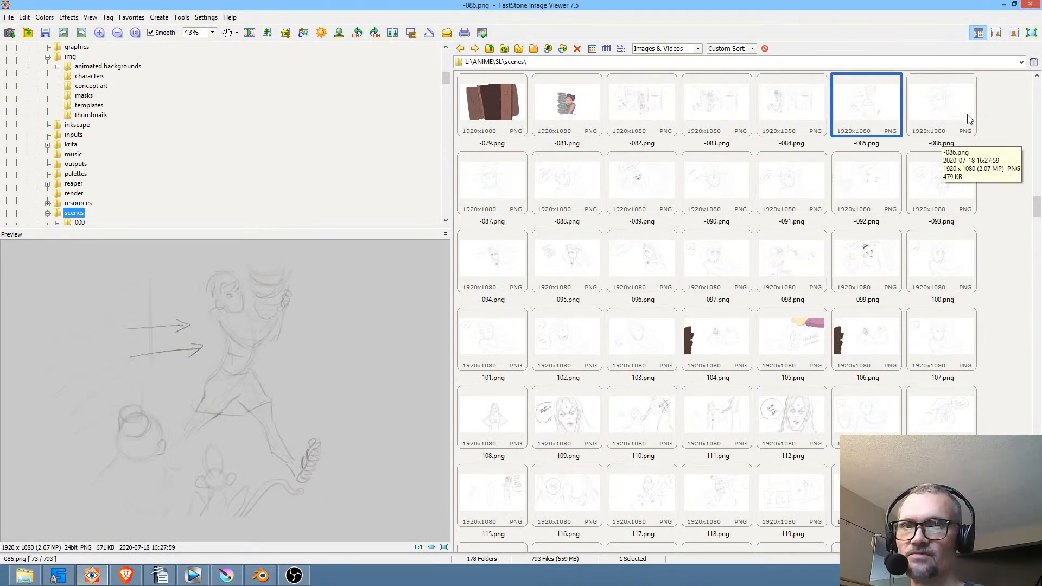
click(944, 120)
click(493, 188)
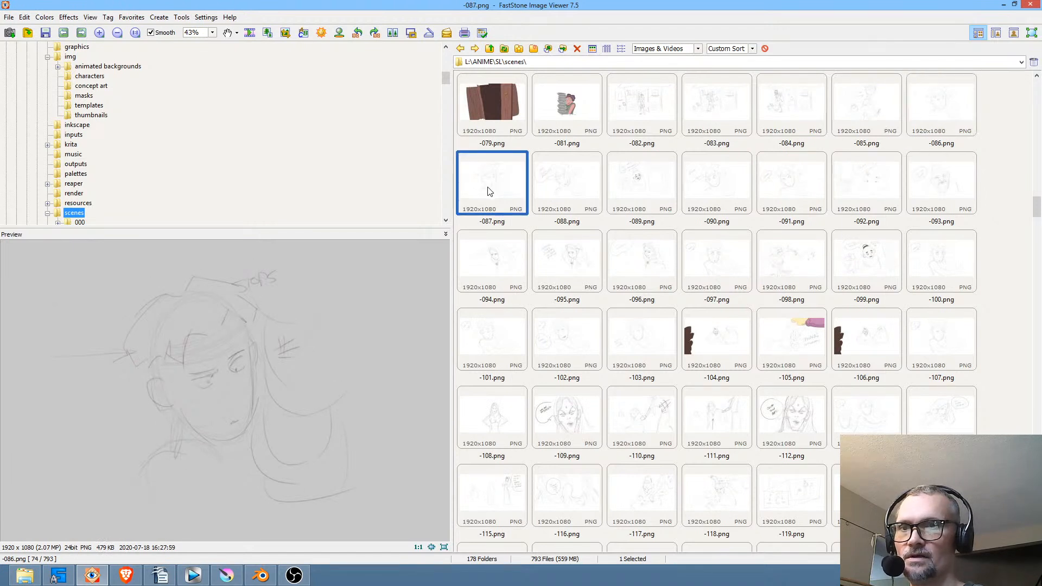
click(593, 190)
click(702, 194)
click(780, 201)
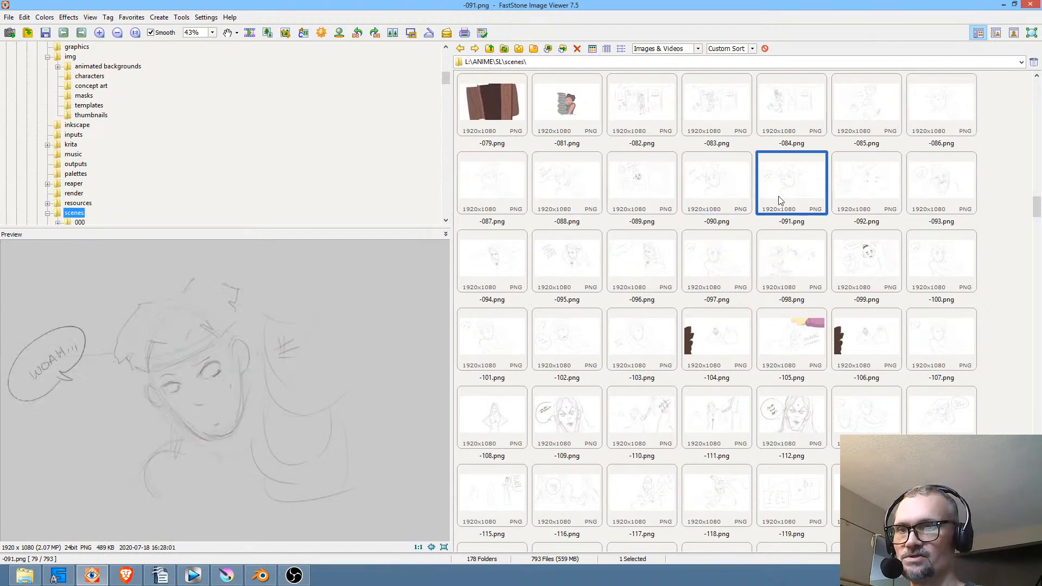
click(867, 199)
click(921, 197)
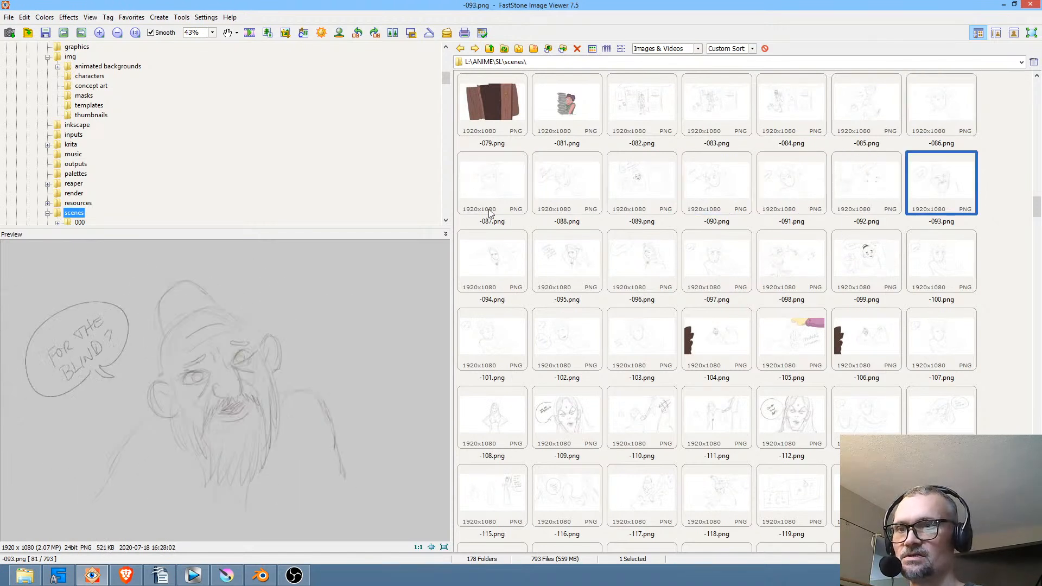
click(860, 199)
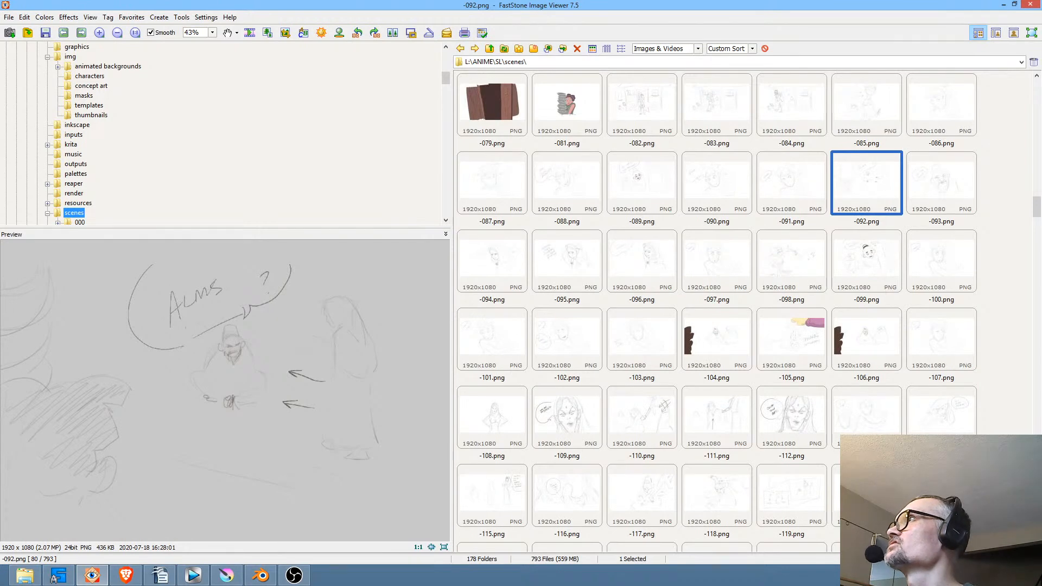
Switch back to Krita and play the rough sketch animation from frame 0.
key(alt+Tab)
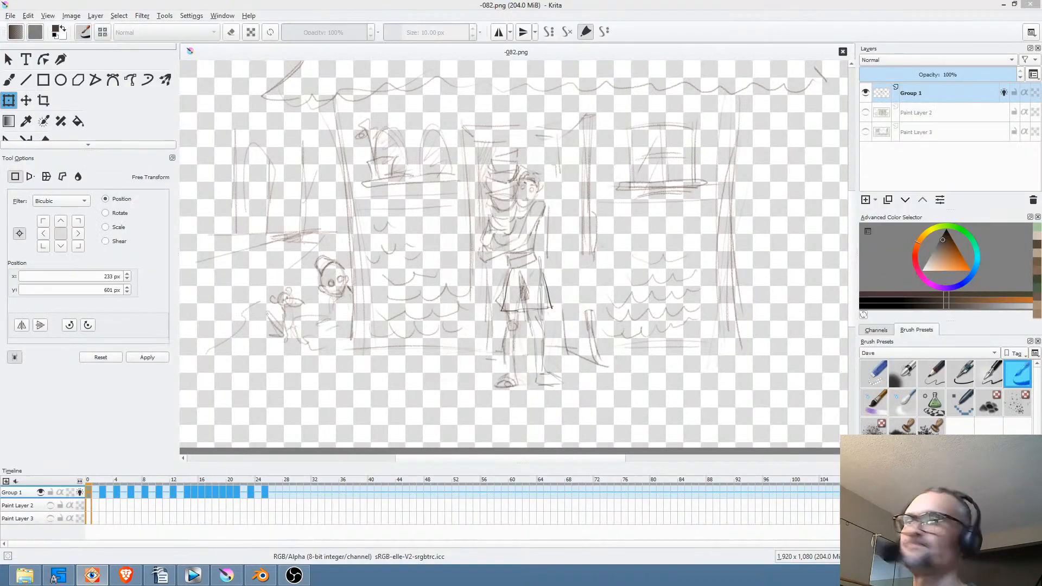
click(90, 485)
key(space)
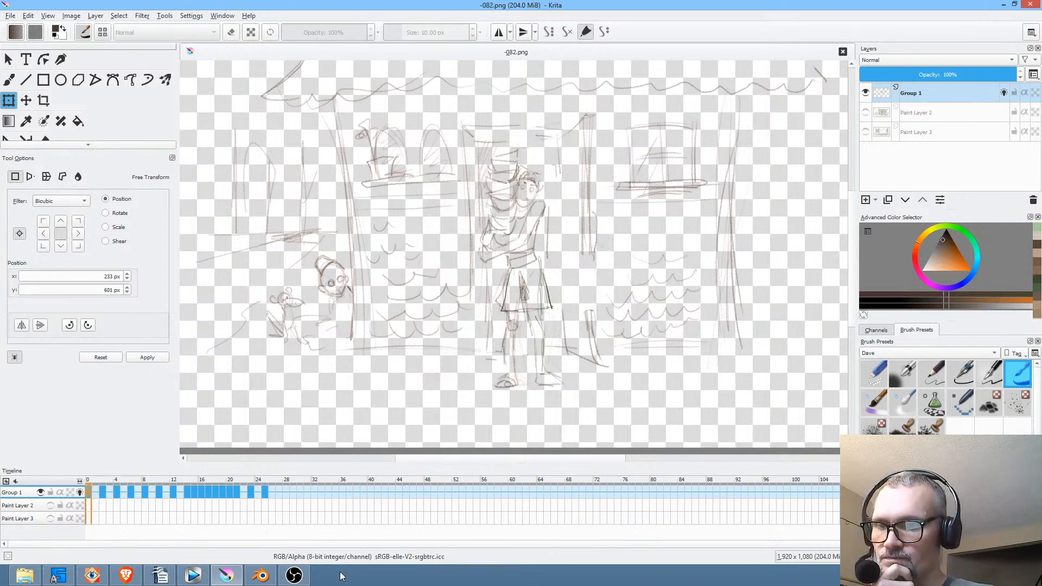
Switch to Blender and play scene 081 through the camera from frame 0, stopping at frame 12.
click(261, 576)
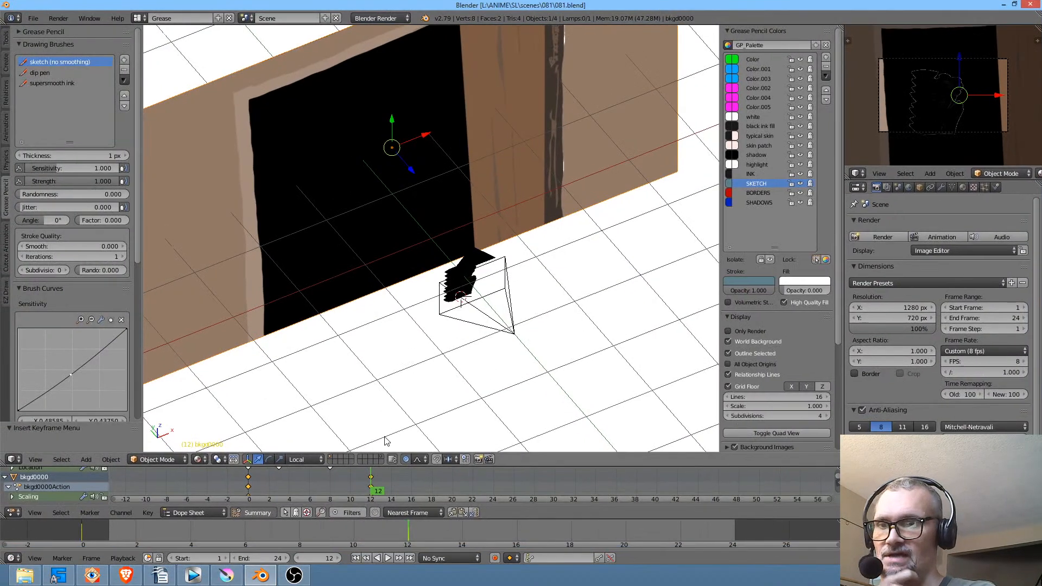
key(Down)
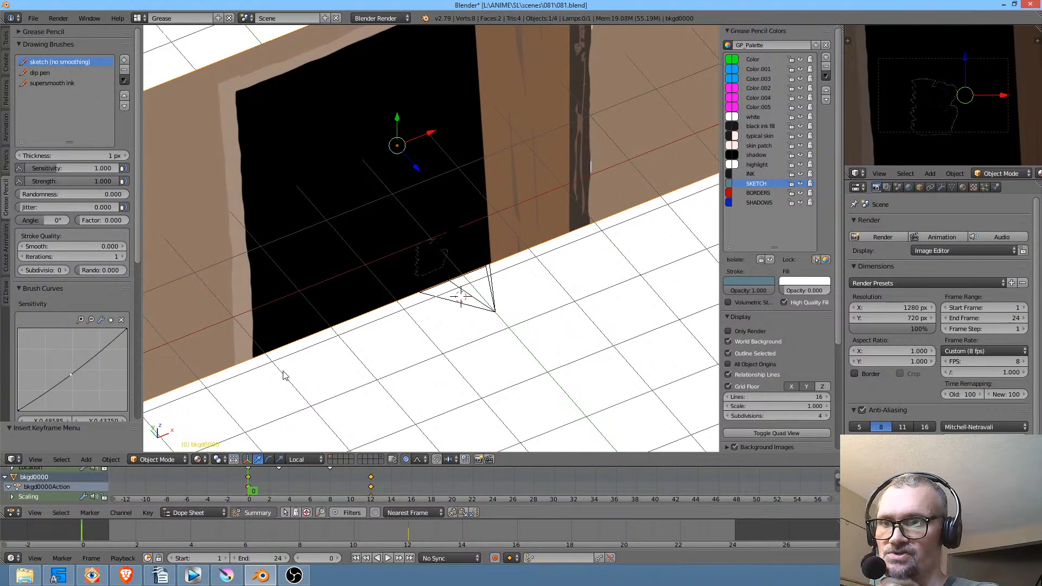
key(KP_0)
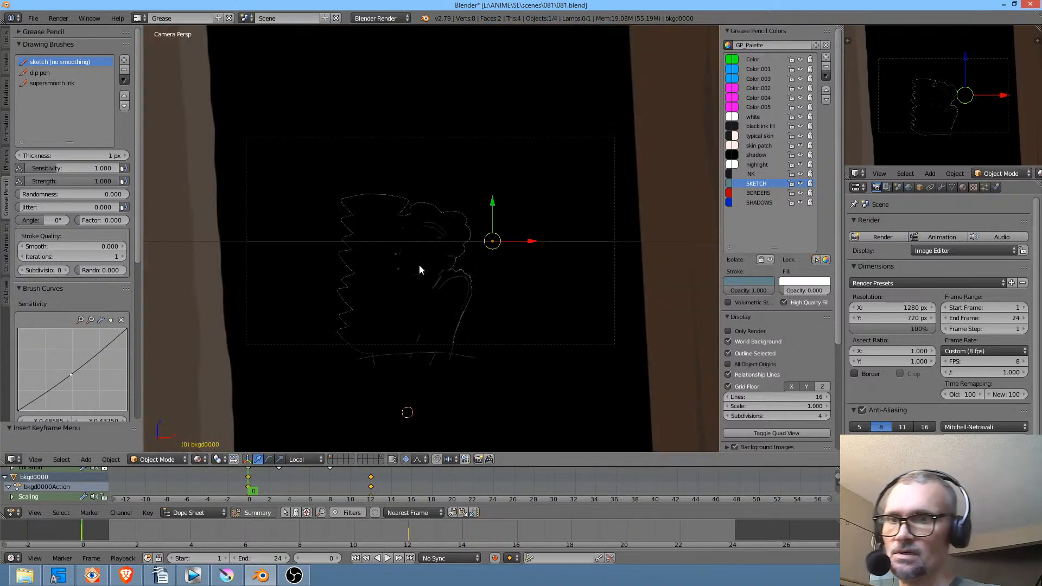
key(alt+a)
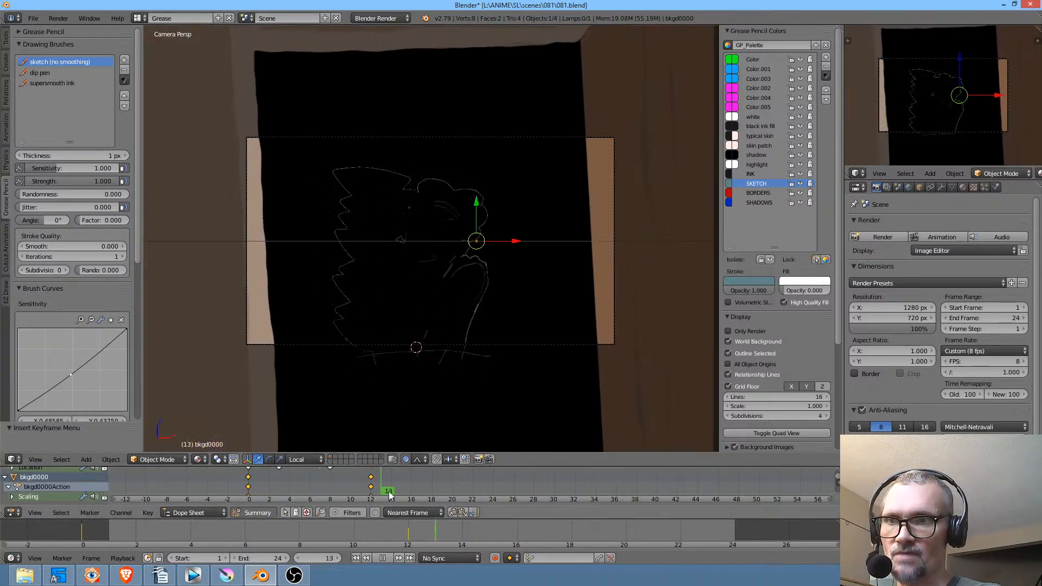
drag(391, 495, 347, 486)
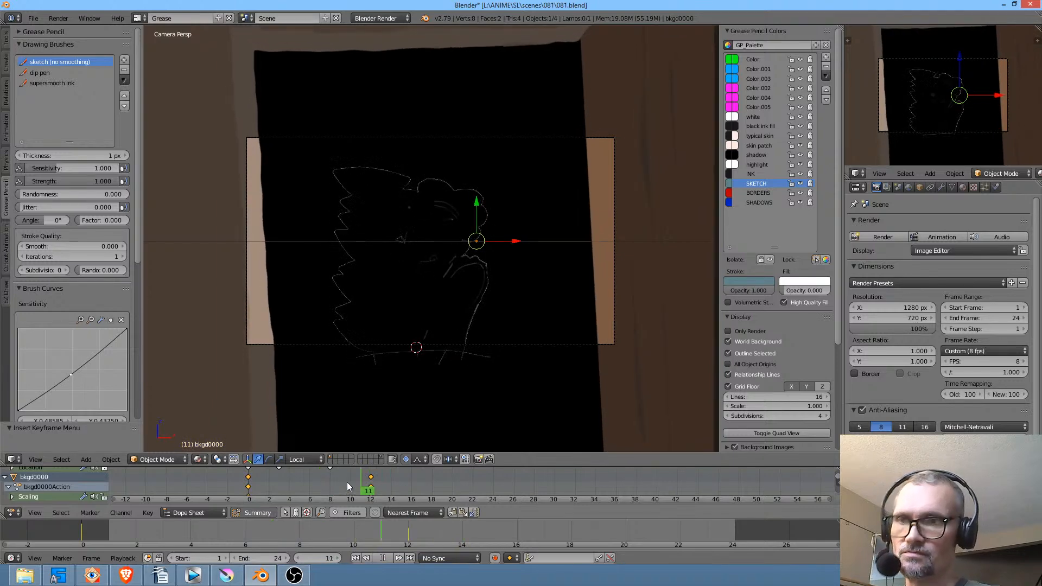
key(alt+a)
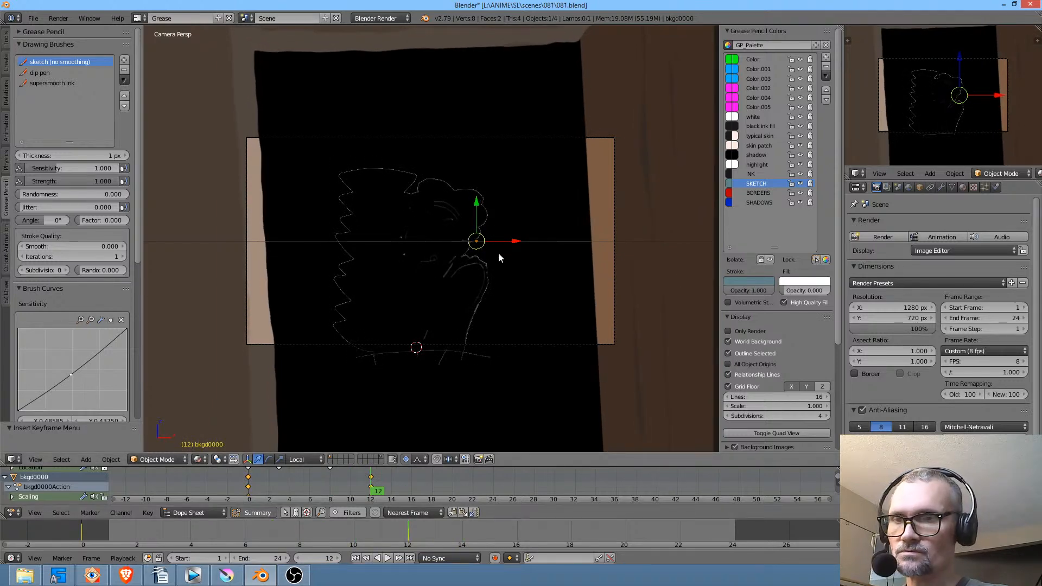
Select the mel0000 character plane in front of the camera and show its material settings.
drag(503, 256, 504, 296)
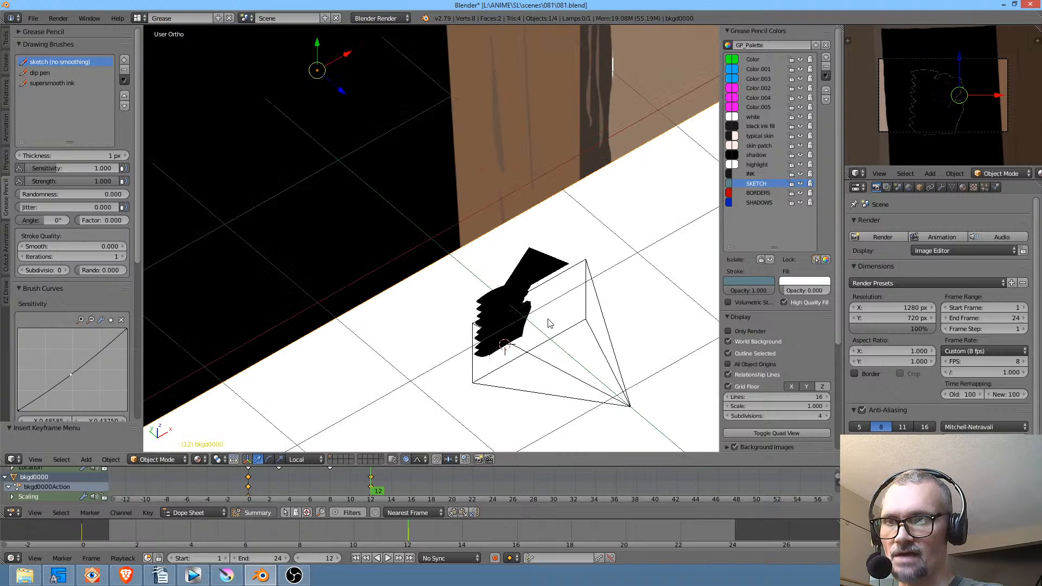
right_click(503, 295)
right_click(494, 301)
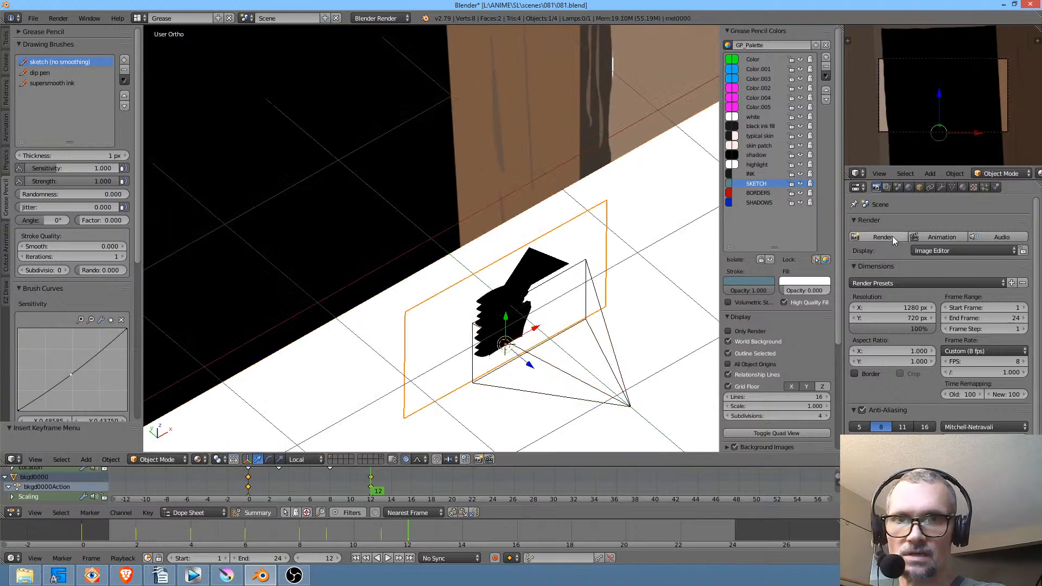
click(963, 187)
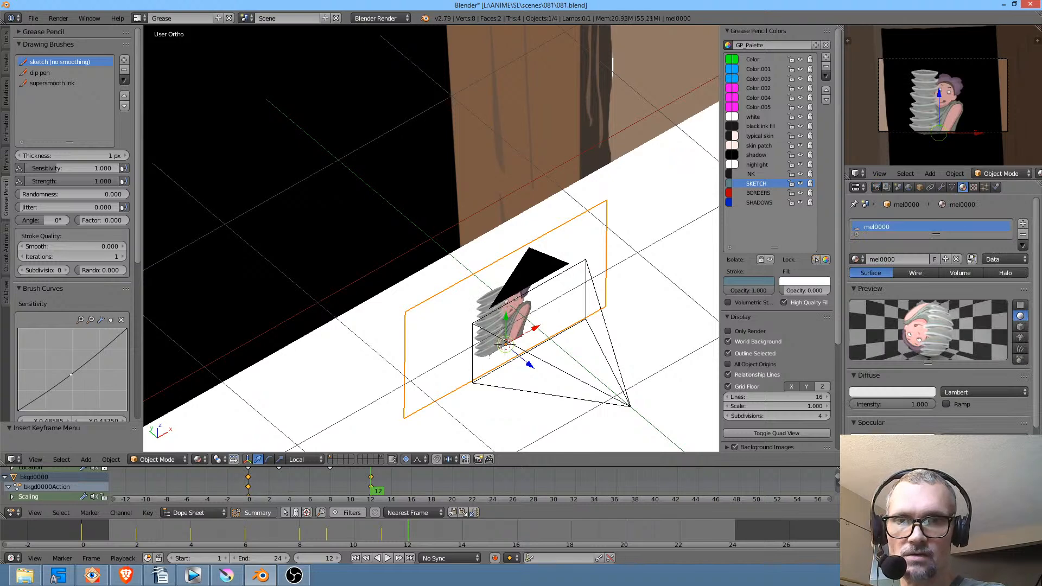
Move the scene back frame by frame to frame 5 to review the motion of the character plane.
key(Left)
key(Left)
key(Left)
key(Left)
key(Left)
key(Left)
key(Left)
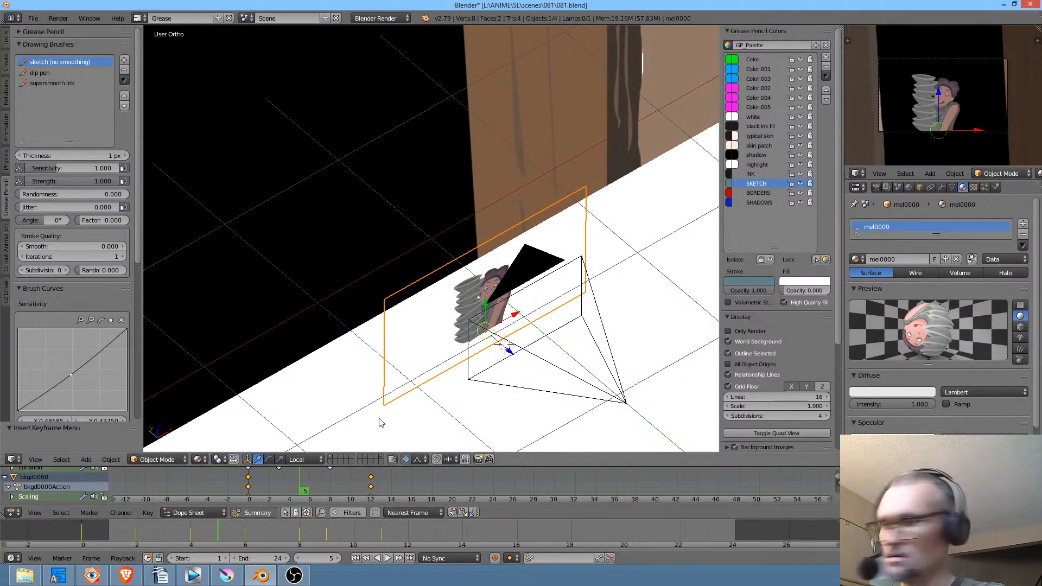
Review the bowl-carrying animation through the camera, going to frame 12 and stepping back to frame 7.
key(KP_0)
drag(259, 483, 369, 501)
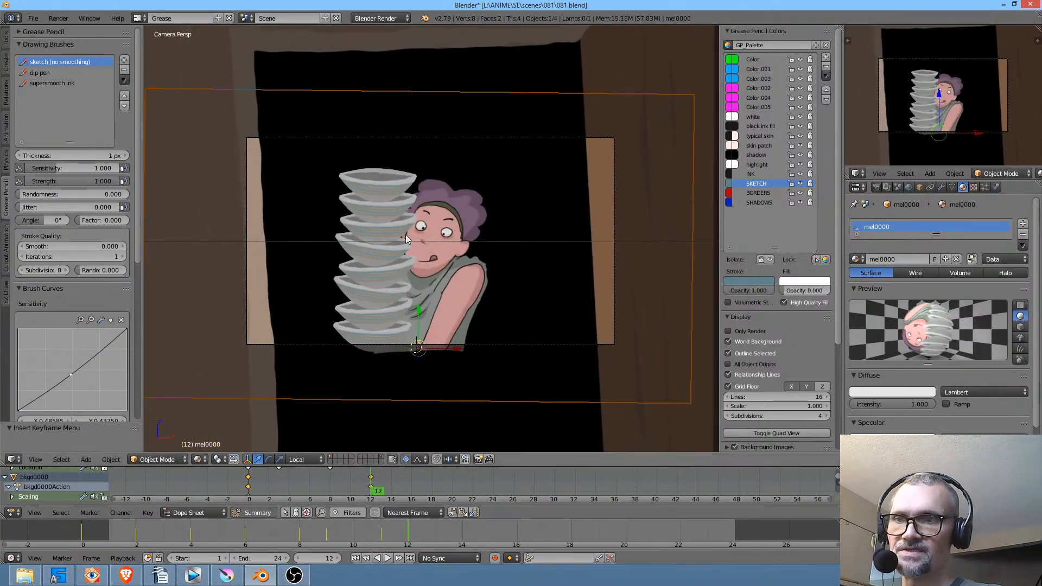
key(Left)
key(Left)
key(Left)
key(Left)
key(Left)
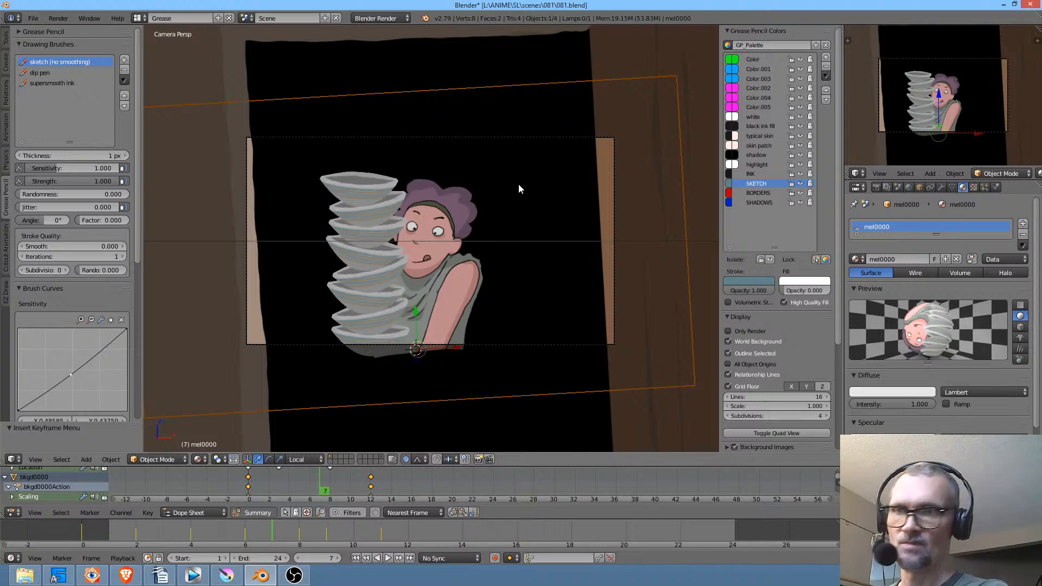
Return to Krita, play the rough sketch animation and bring the timeline back to frame 0.
click(1004, 4)
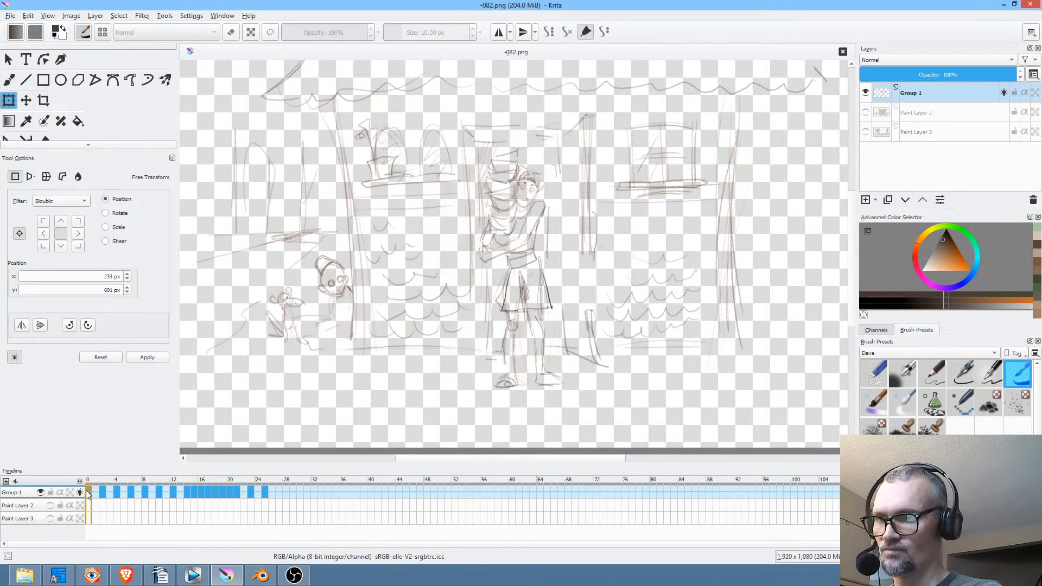
key(space)
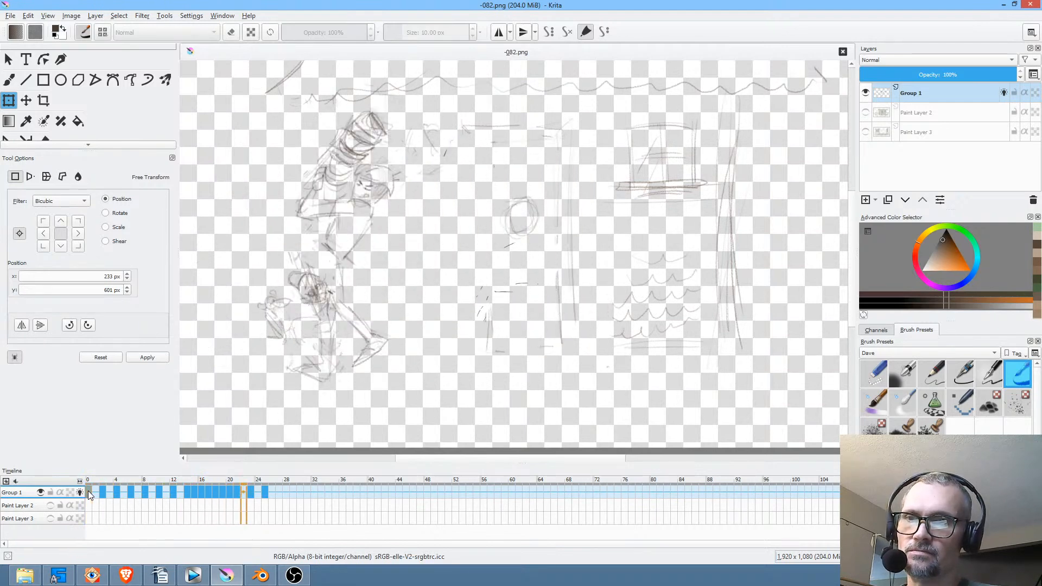
click(89, 494)
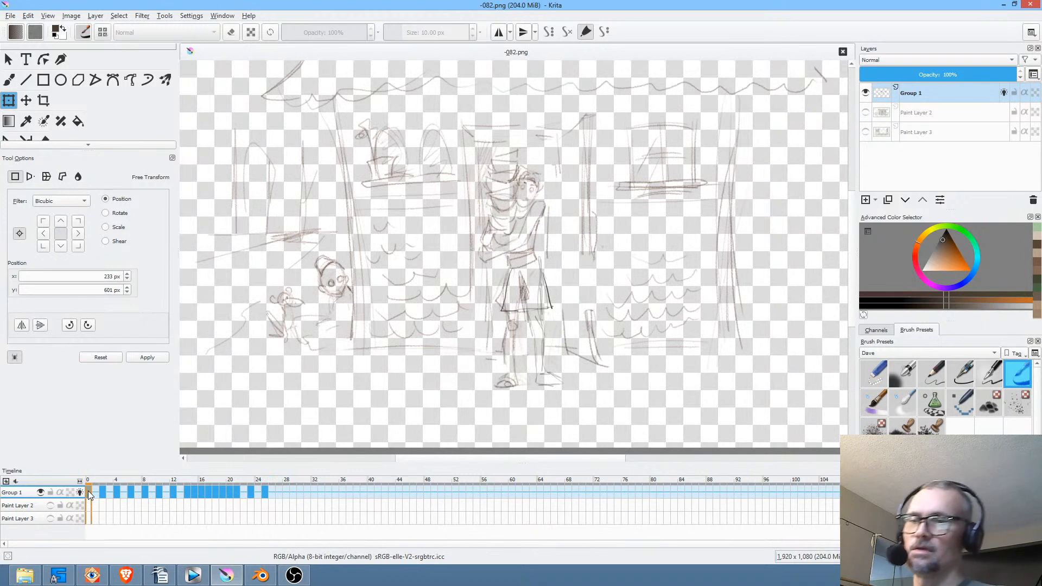
click(99, 485)
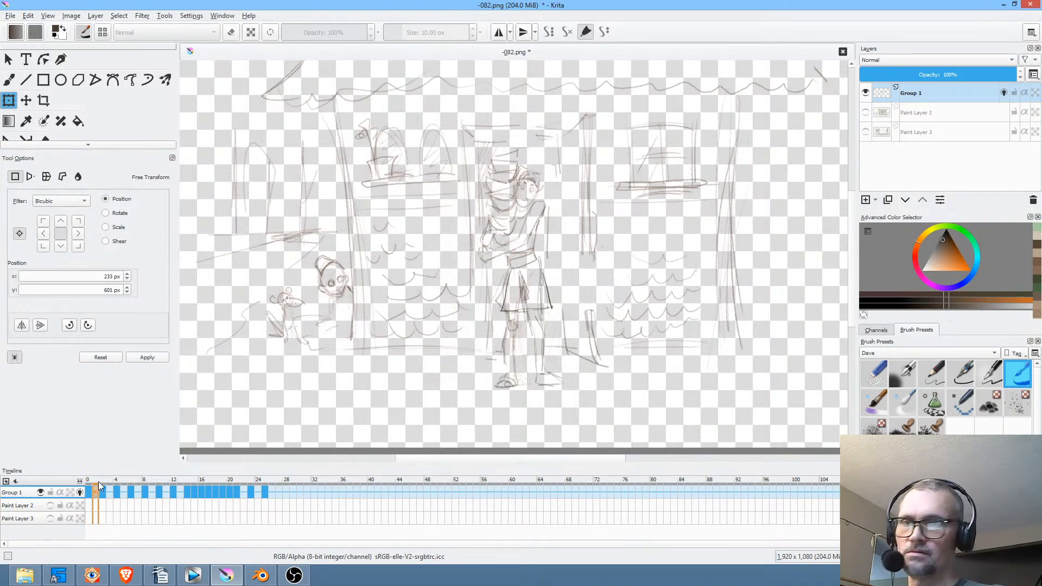
drag(99, 485, 83, 502)
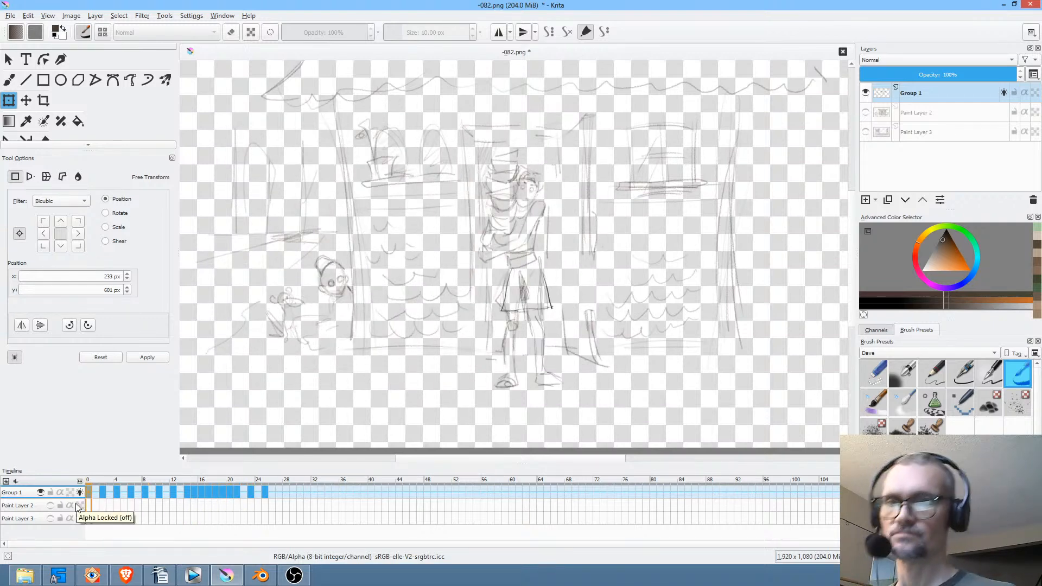
Temporarily show Paint Layer 3 and Paint Layer 2 to examine the painted hut background, and hide both again.
click(867, 132)
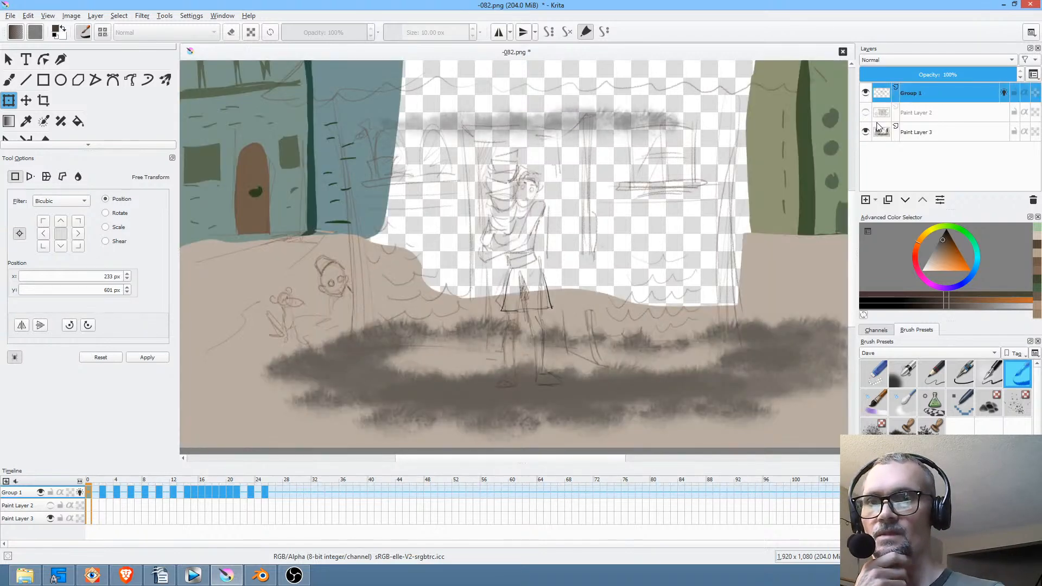
click(866, 112)
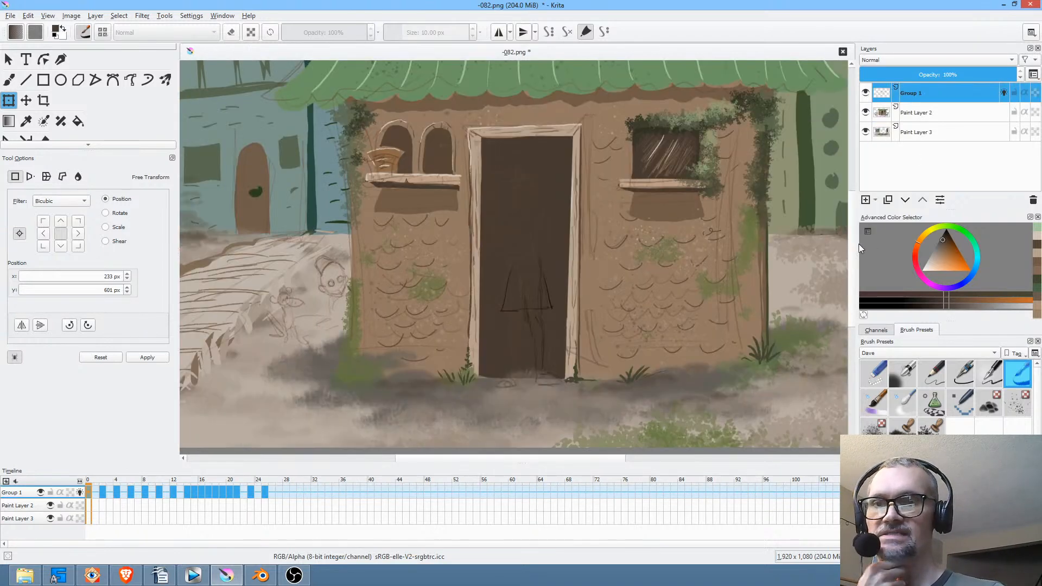
scroll(719, 239, down, 3)
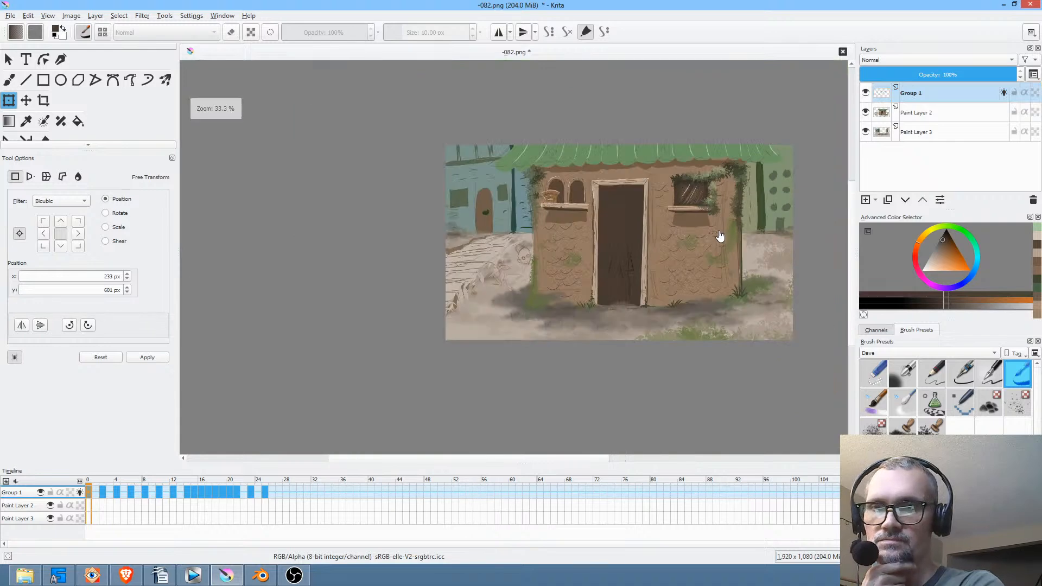
scroll(717, 239, up, 4)
drag(721, 236, 709, 258)
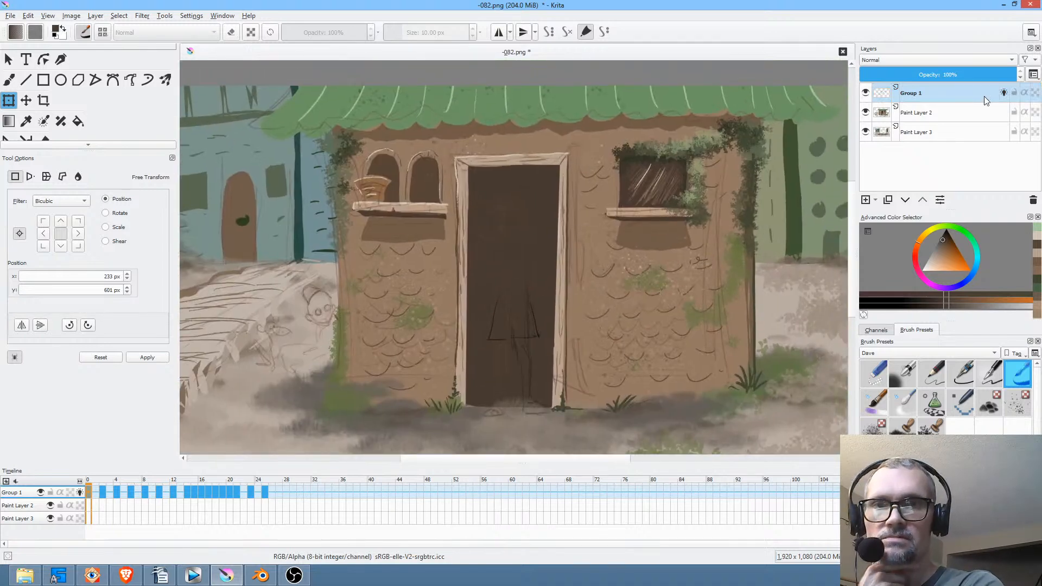
click(866, 112)
click(866, 132)
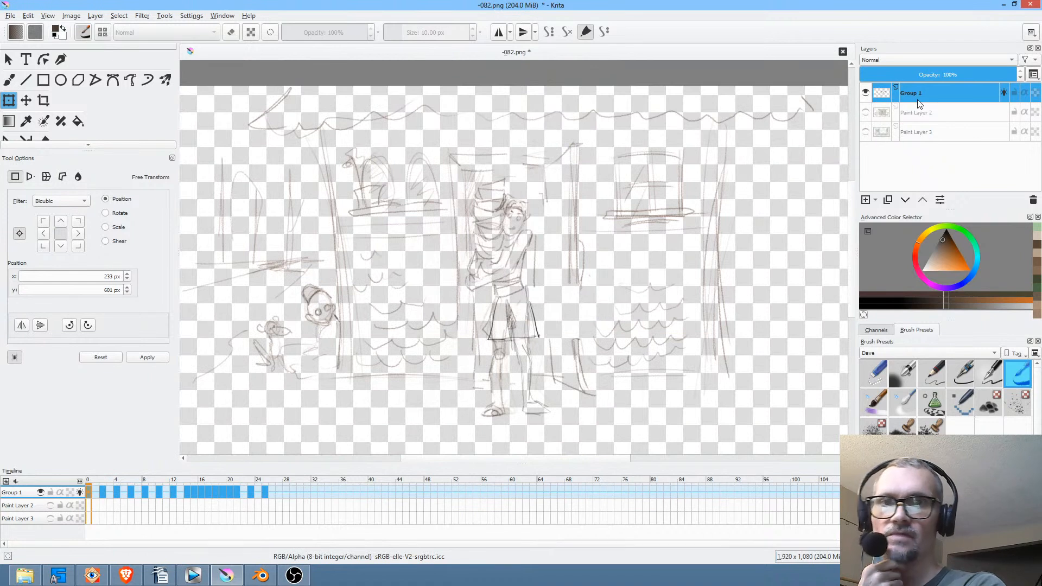
Add a paint layer above Group 1 and name it PENCILTEST.
click(866, 200)
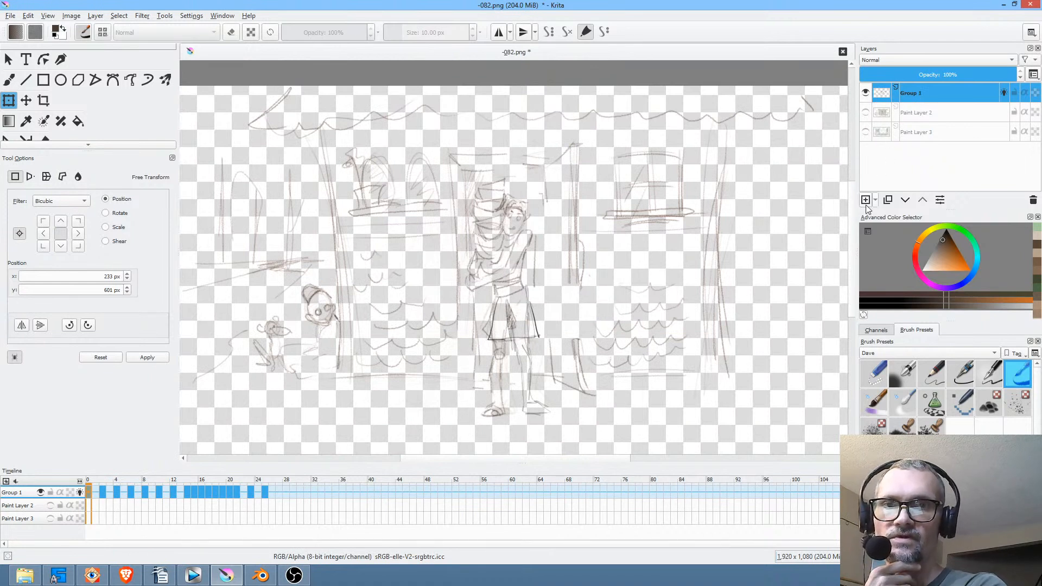
double_click(931, 96)
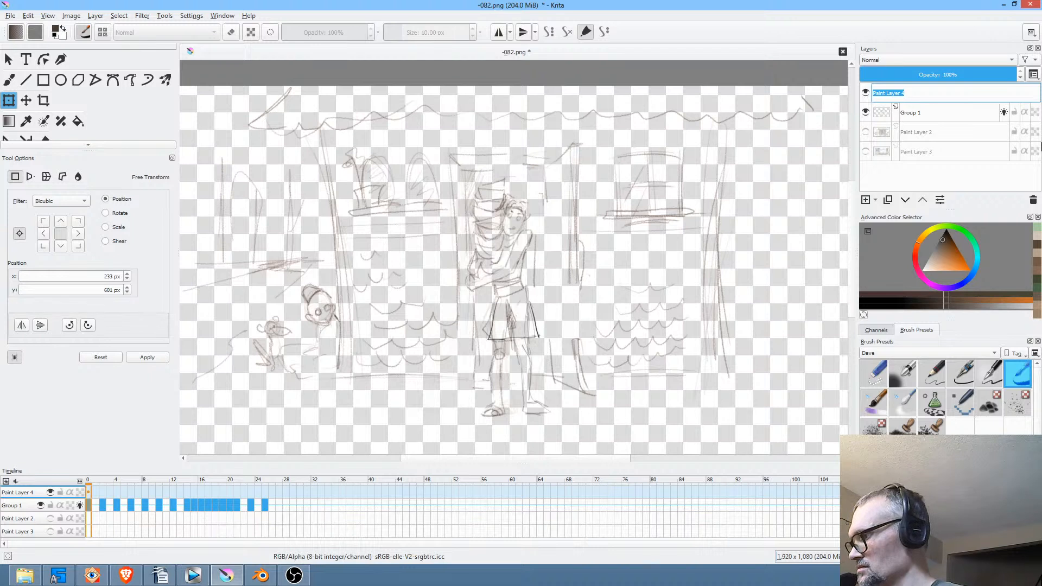
text(PENCILTEST)
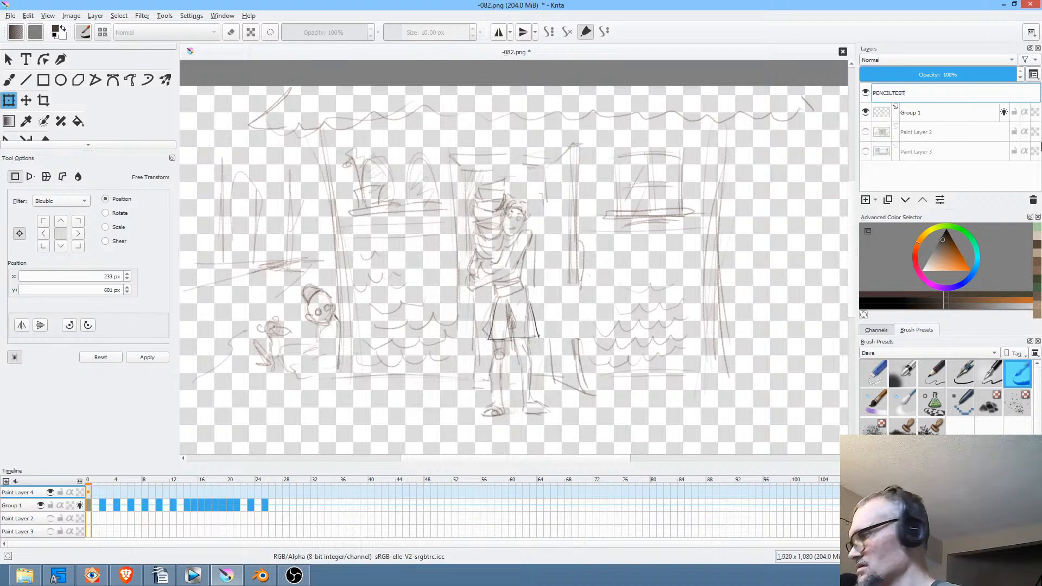
key(Return)
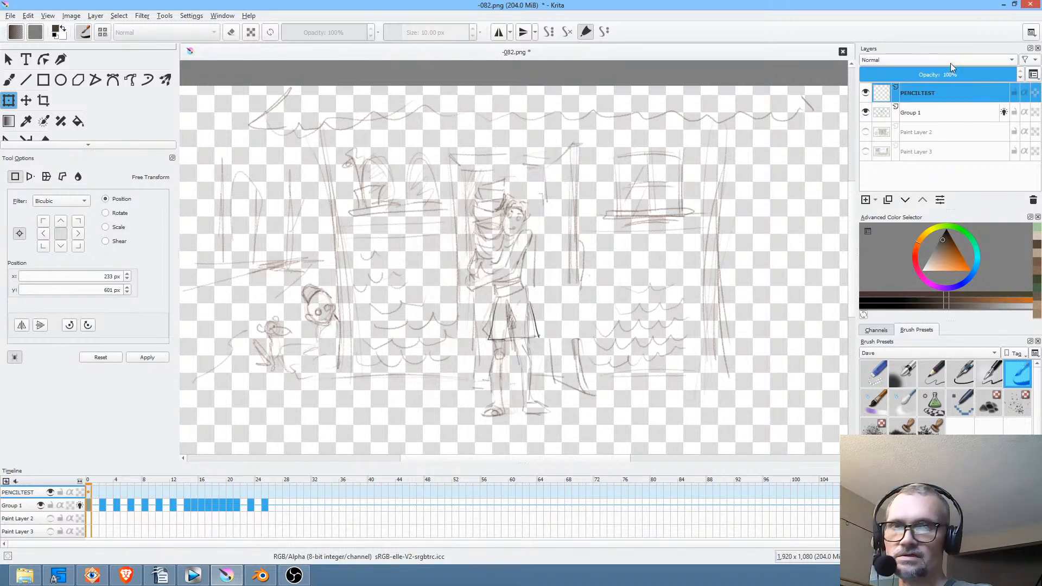
Put the PENCILTEST layer into a new group and name the group MEL.
key(ctrl+g)
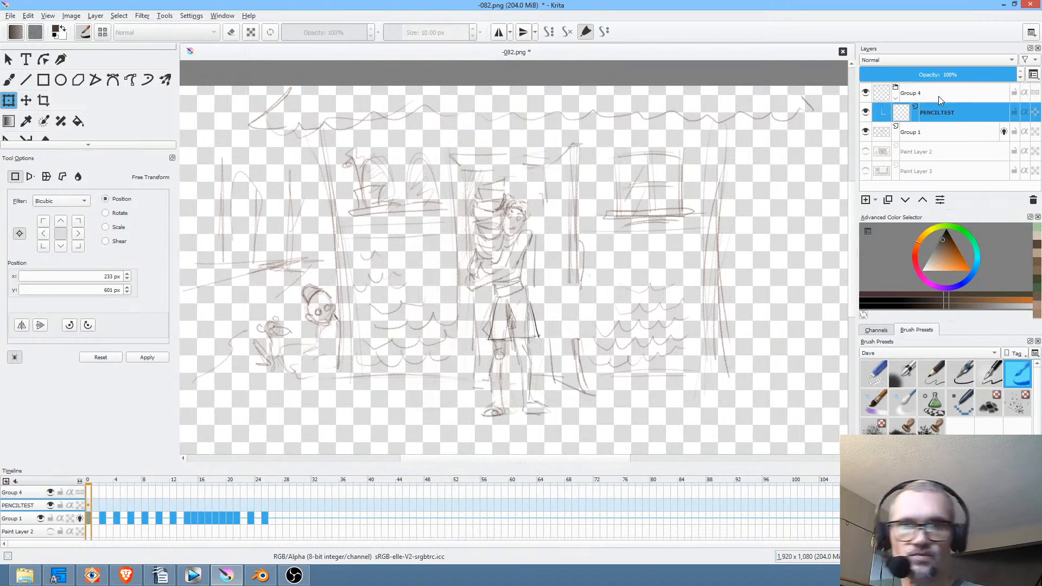
double_click(937, 101)
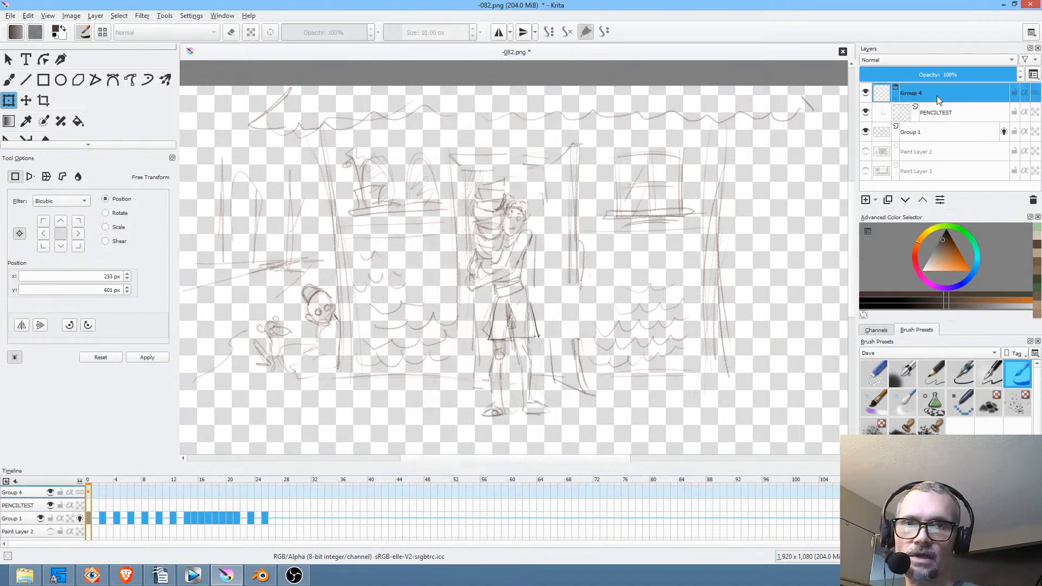
text(MEL)
key(Return)
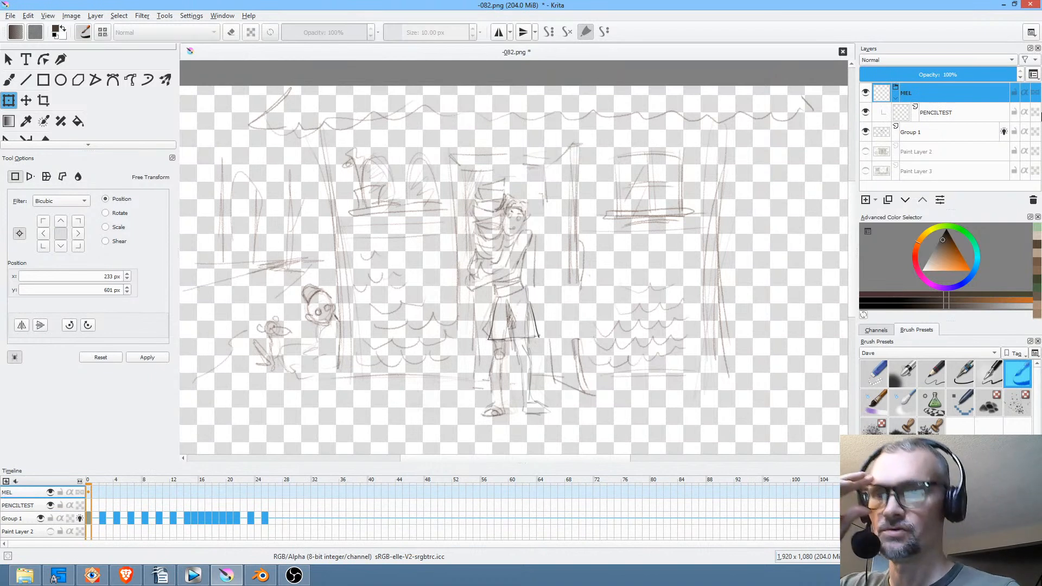
Clear the name of the paint layer inside the MEL group so it is left blank.
double_click(951, 115)
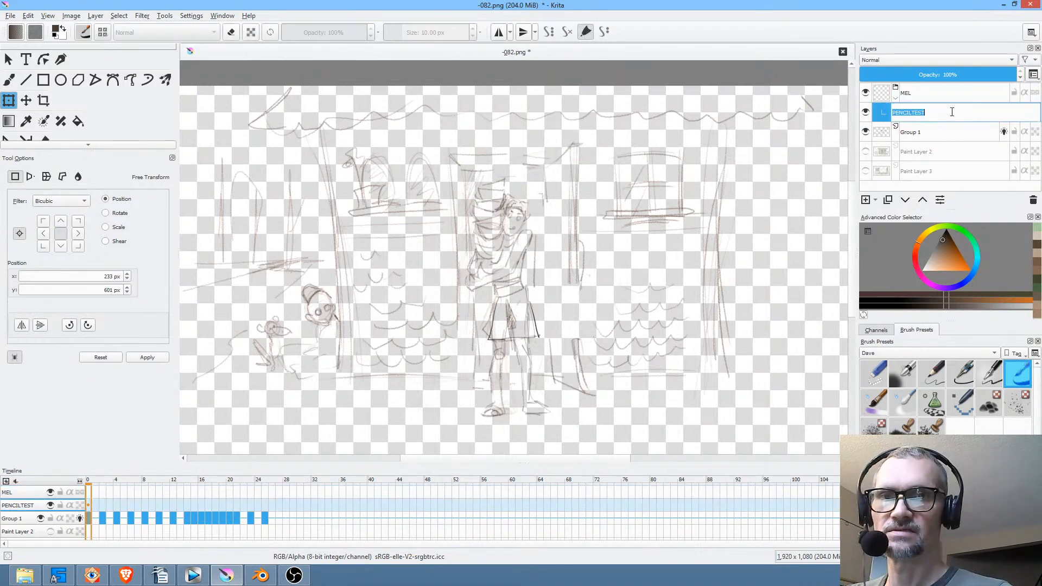
key(BackSpace)
key(Return)
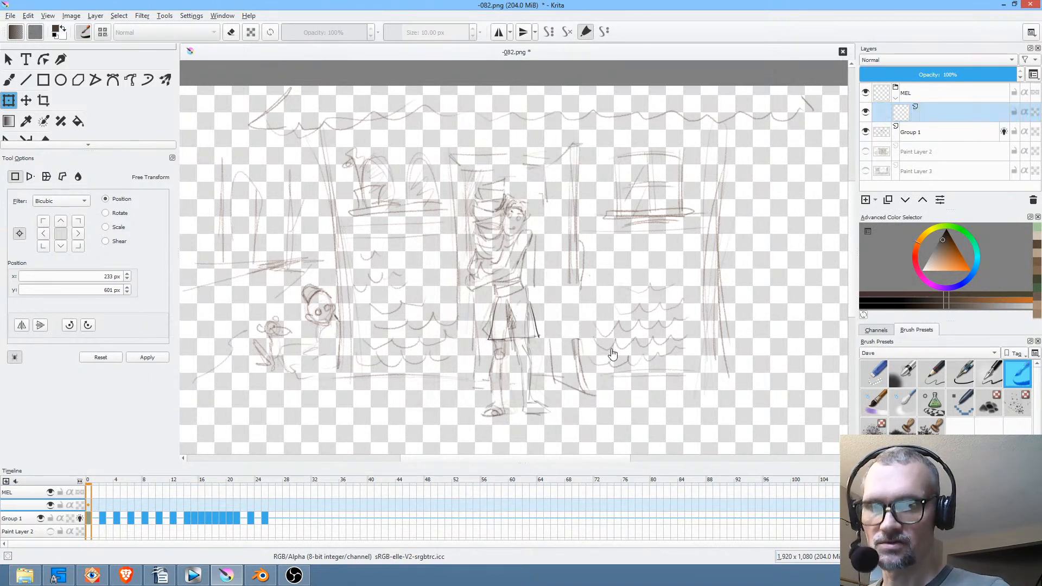
Trace the character's right leg and foot as a filled light peach shape, using the Freehand Path tool with the Pencil-2 brush preset.
click(929, 281)
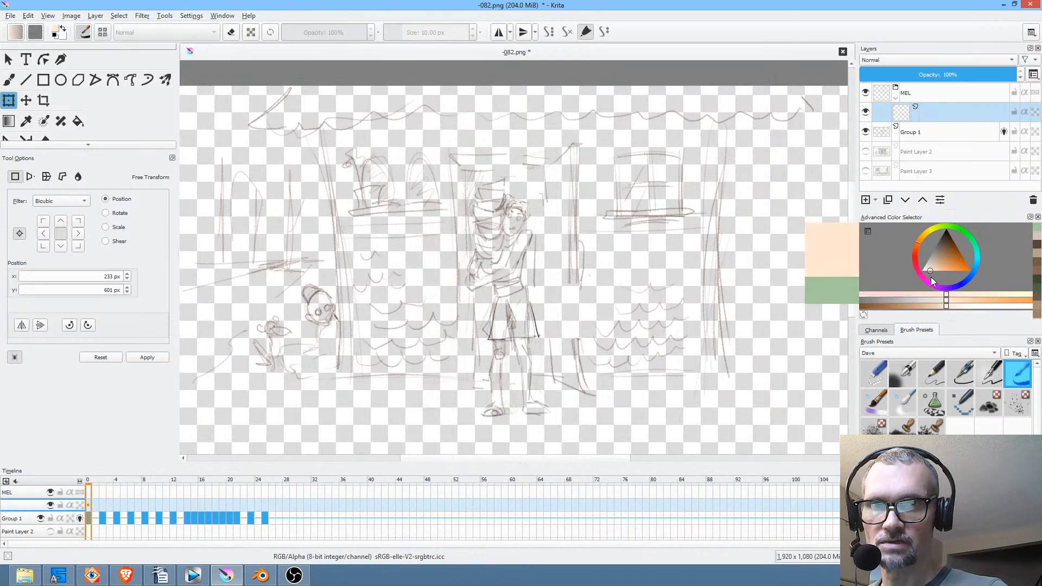
drag(933, 271, 918, 245)
drag(571, 360, 569, 206)
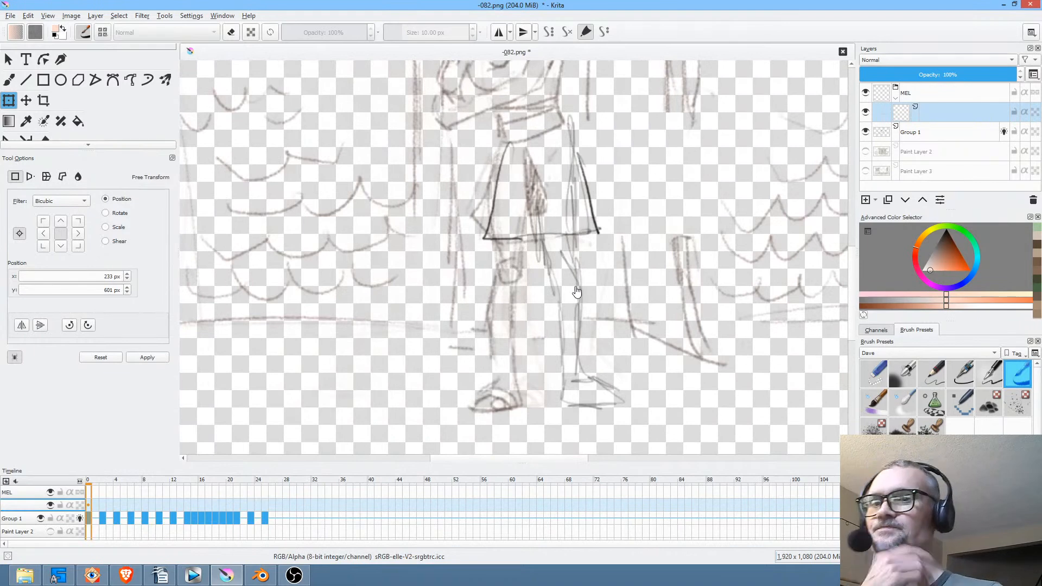
click(95, 481)
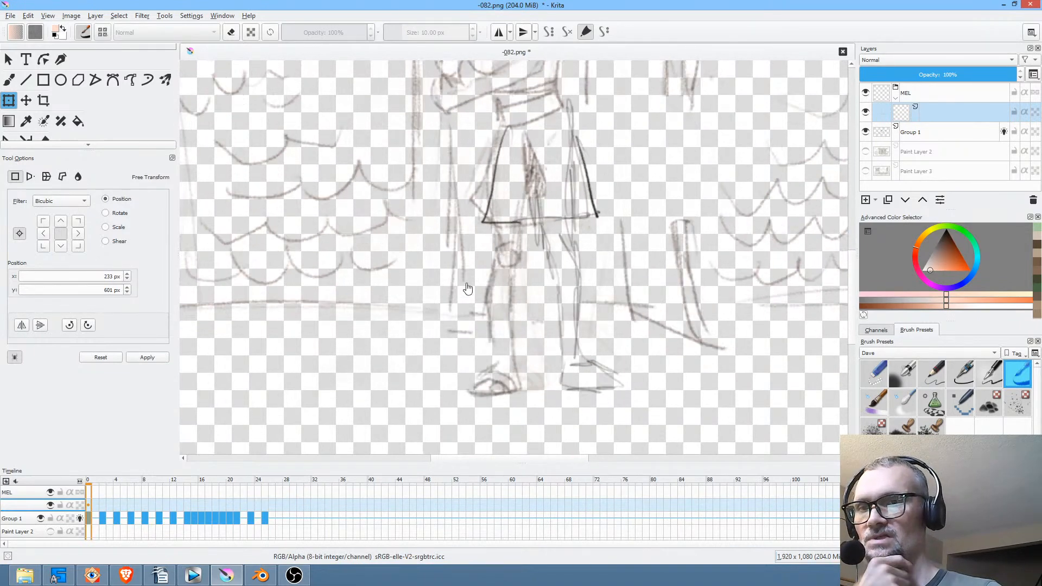
mouse_move(94, 481)
mouse_down()
mouse_move(200, 484)
mouse_move(81, 485)
mouse_up()
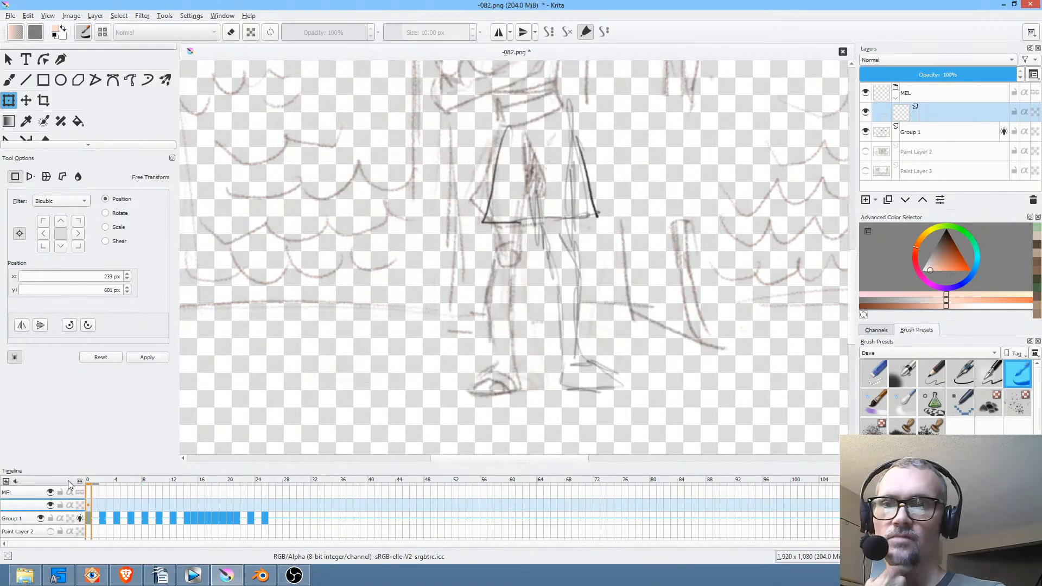
click(932, 374)
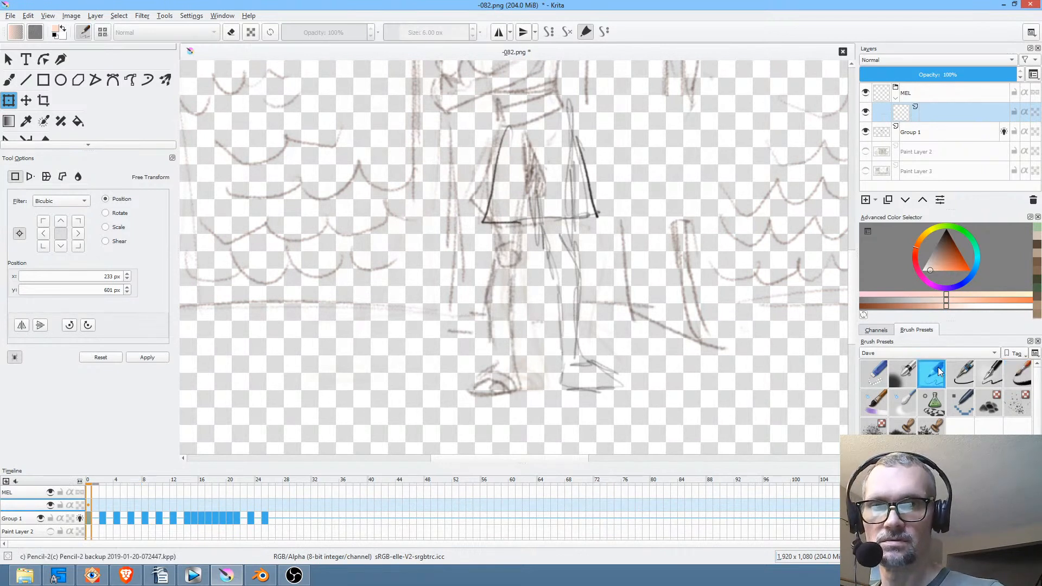
click(135, 80)
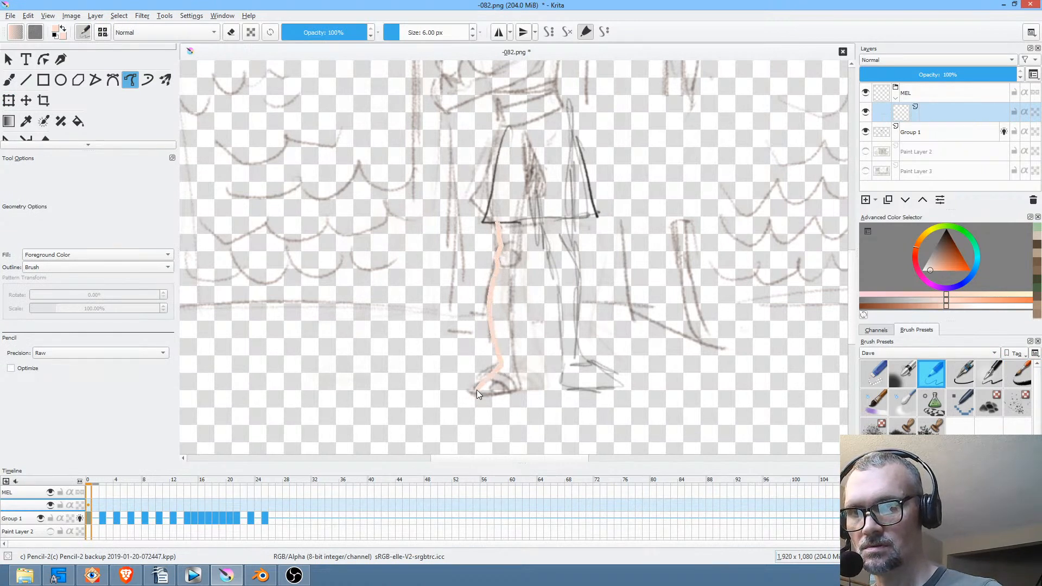
drag(513, 329, 518, 280)
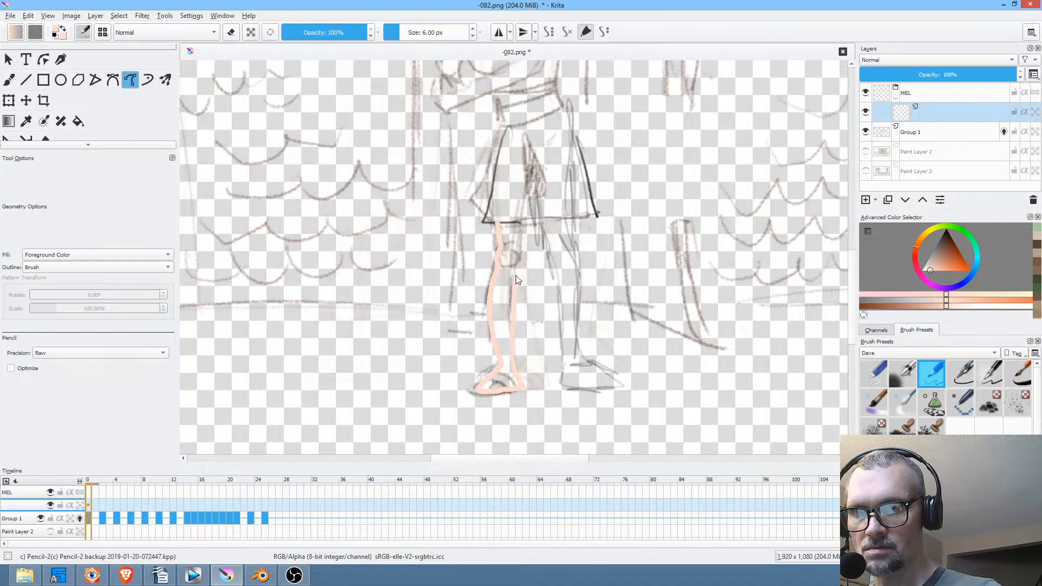
drag(529, 235, 534, 207)
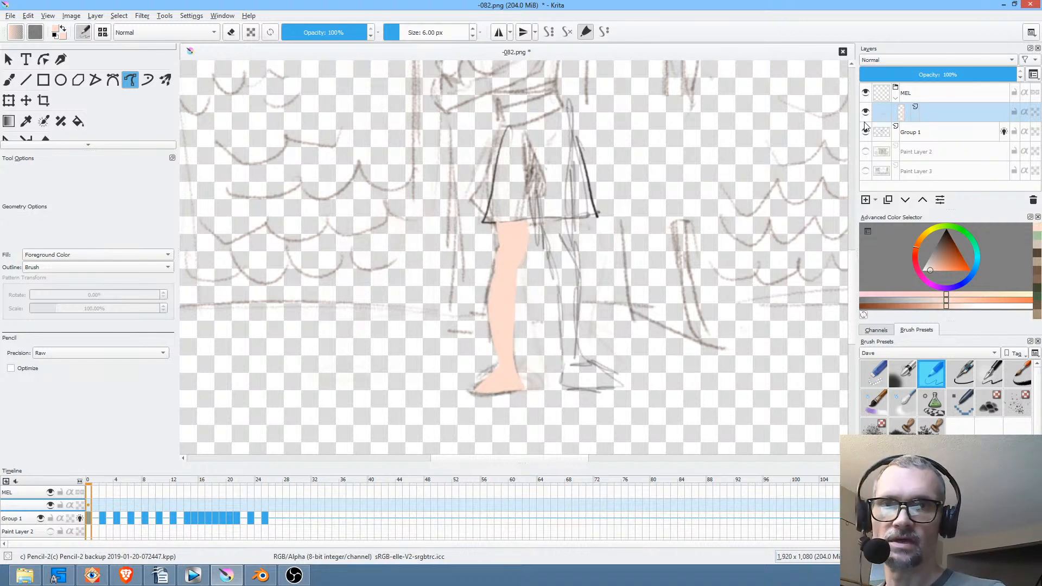
Name the layer holding the traced leg R LEG.
double_click(948, 111)
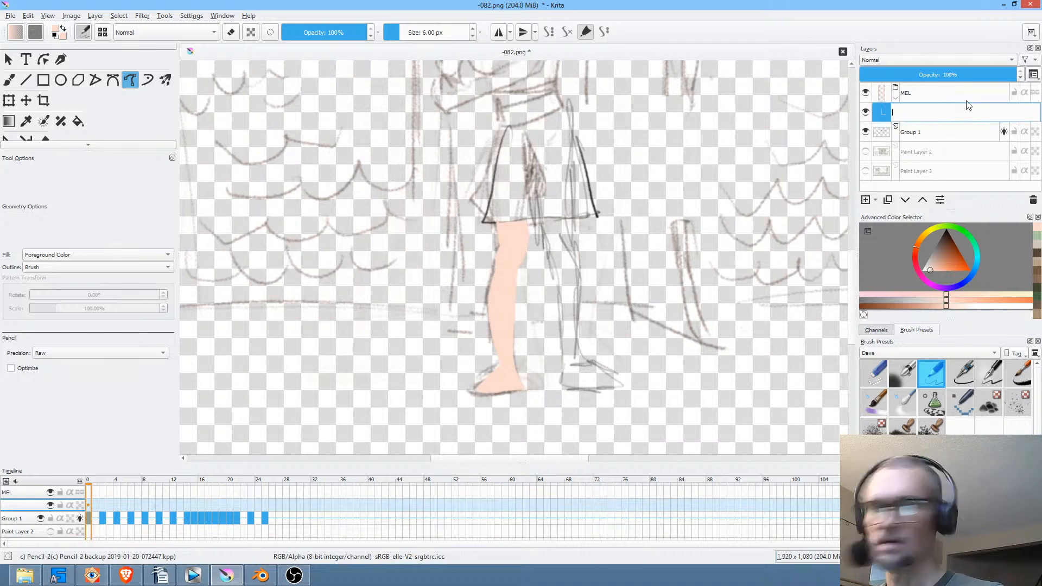
text(R)
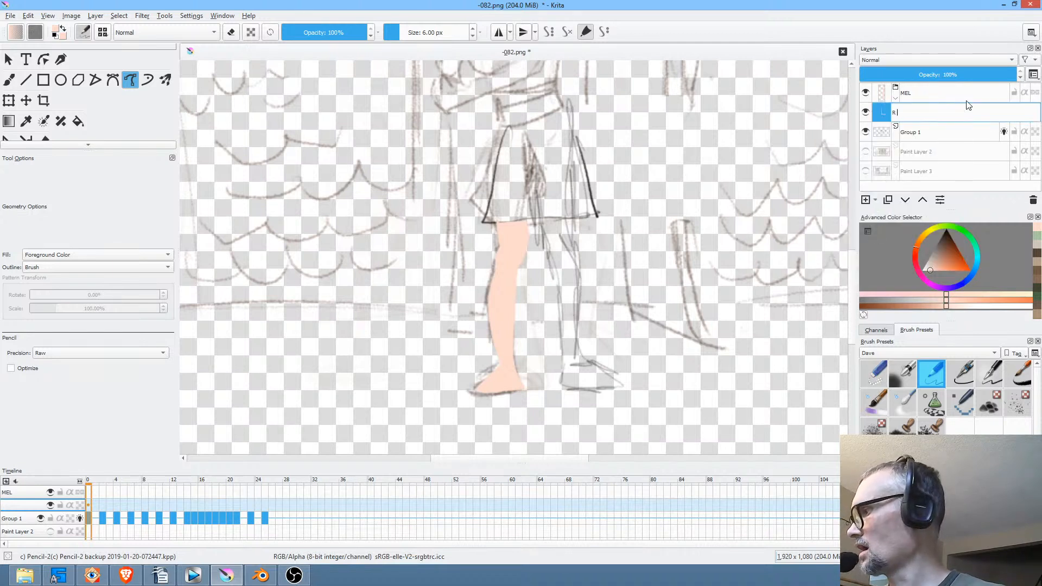
text( LEG)
key(Return)
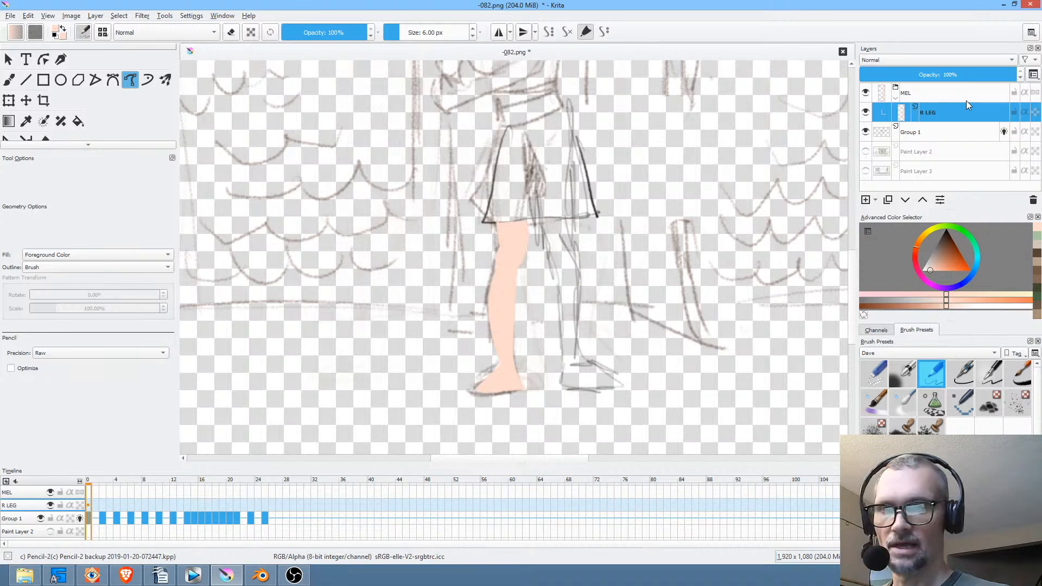
Trace the character's other leg and foot as a filled peach shape on a new layer named L LEG.
click(867, 199)
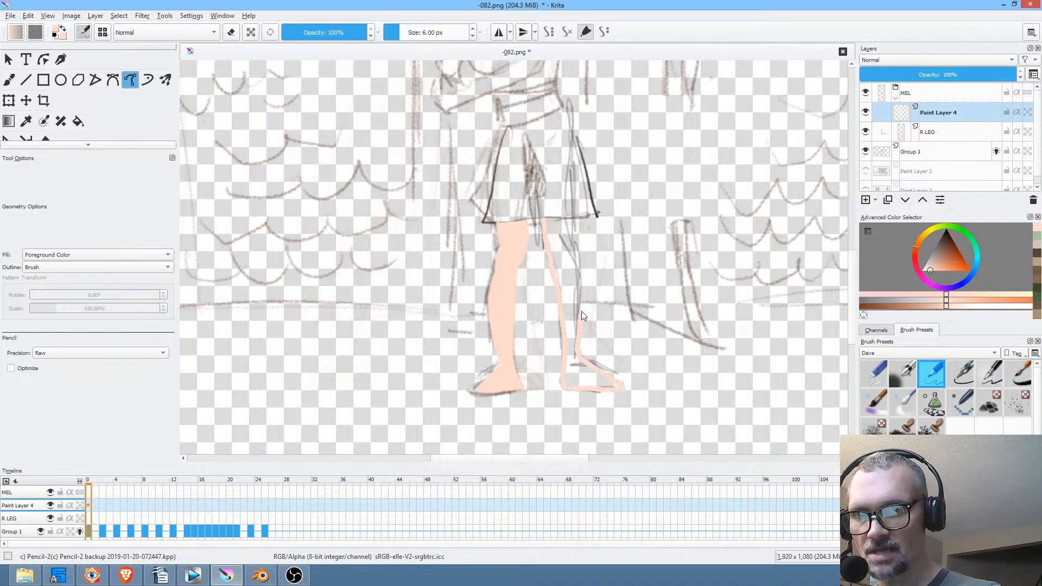
drag(569, 218, 570, 216)
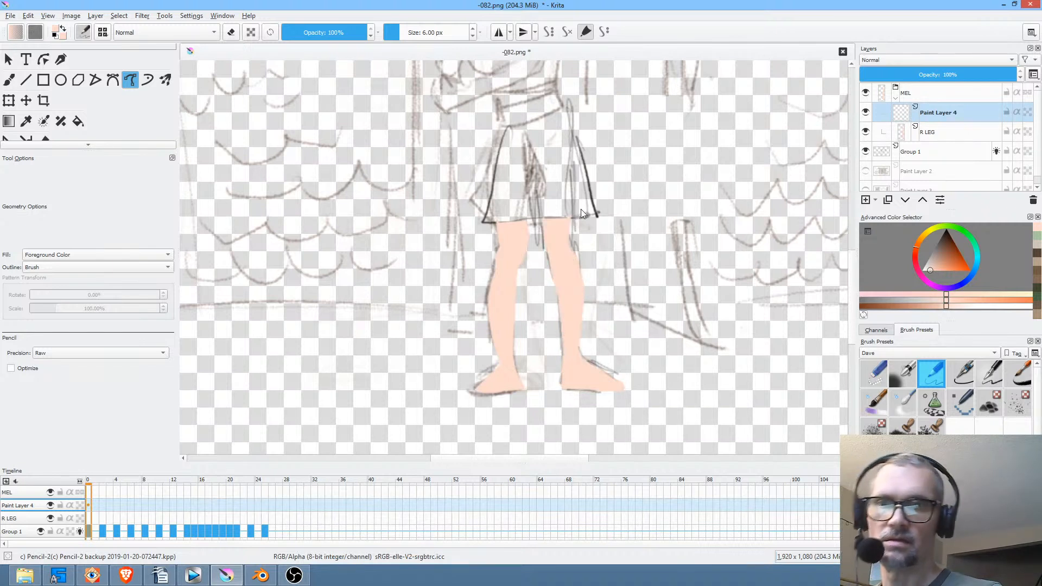
double_click(958, 112)
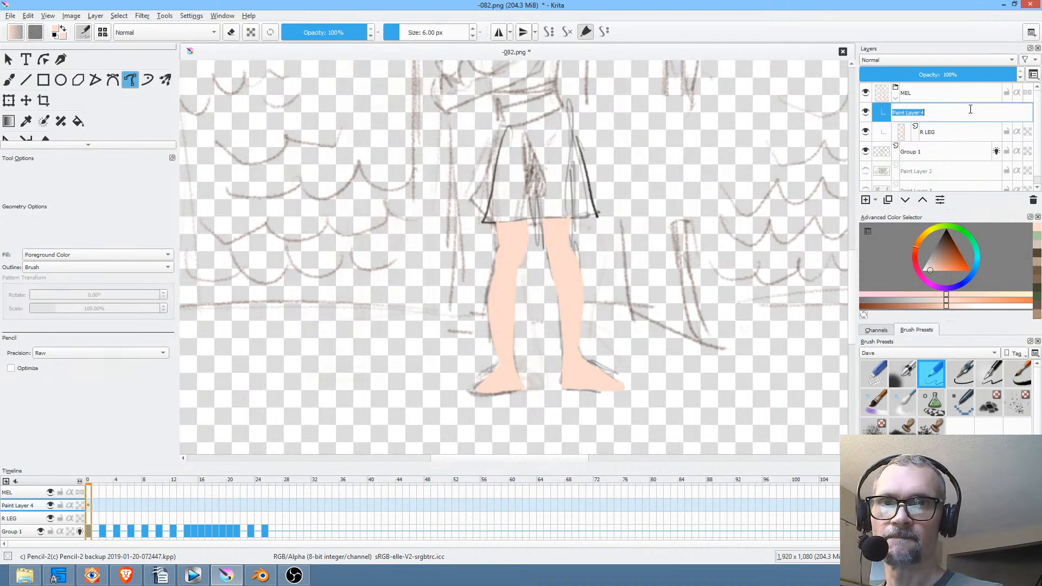
text(L)
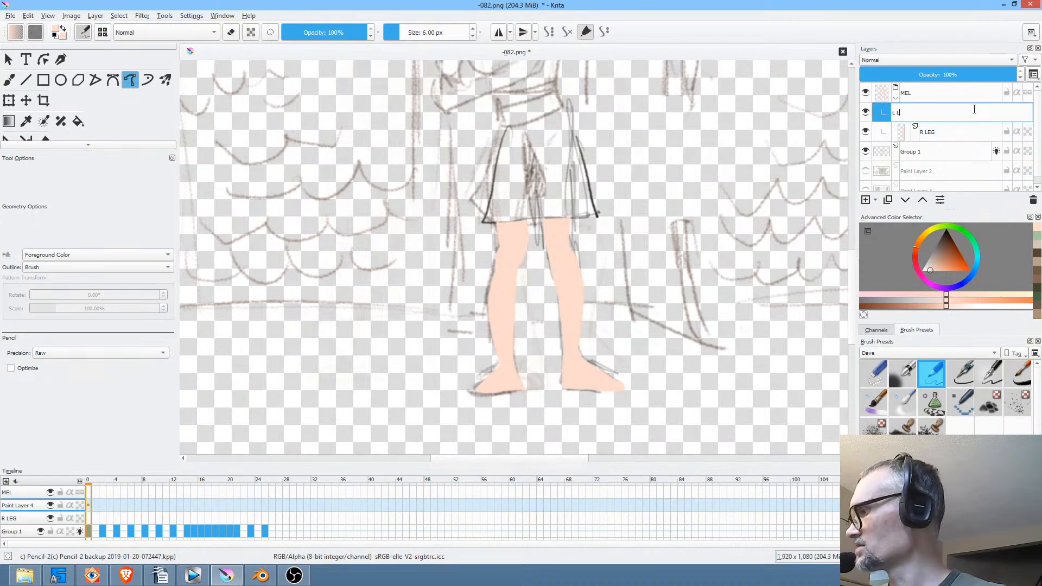
text( LEG)
key(Return)
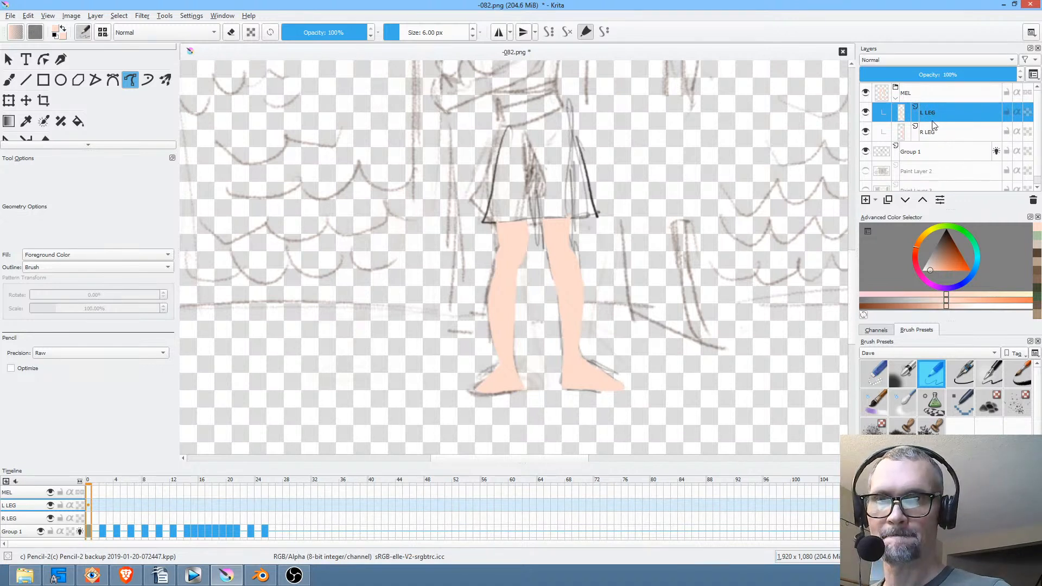
Add a paint layer above L LEG, bring the costume and color key image into the MEL group as a layer, and hide that image.
click(866, 200)
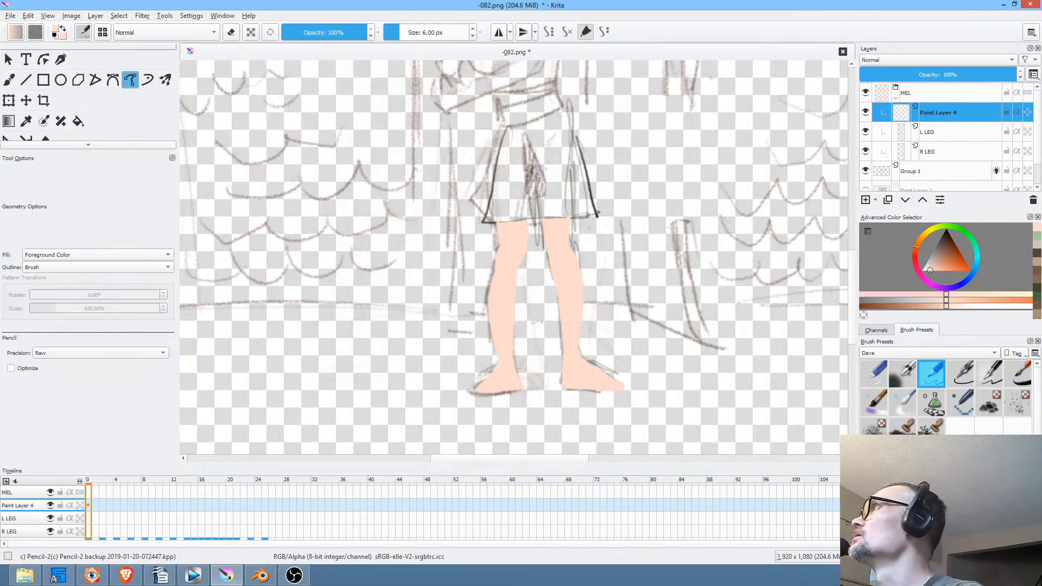
key(alt+Tab)
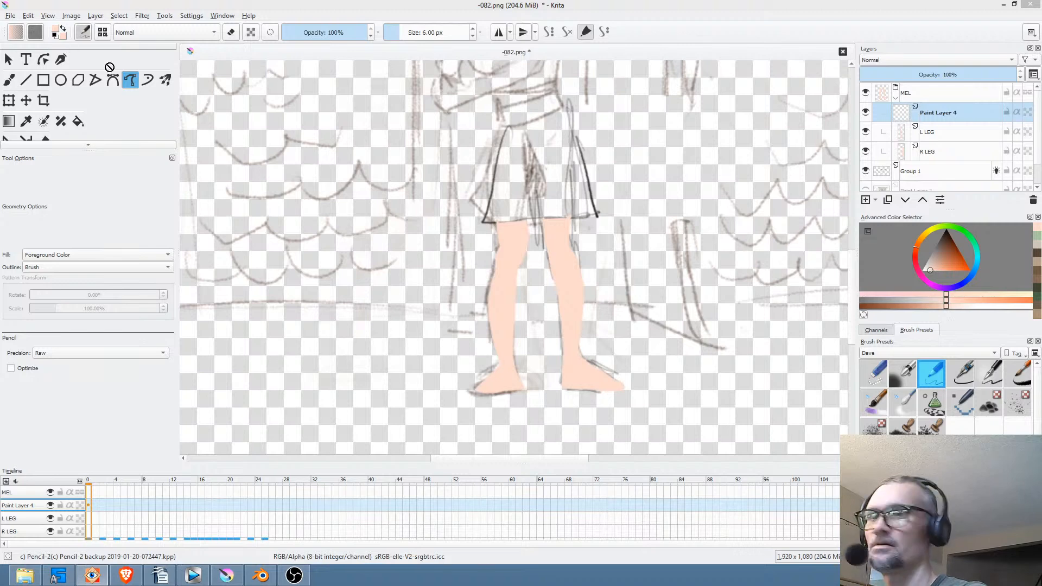
drag(110, 68, 387, 214)
click(389, 214)
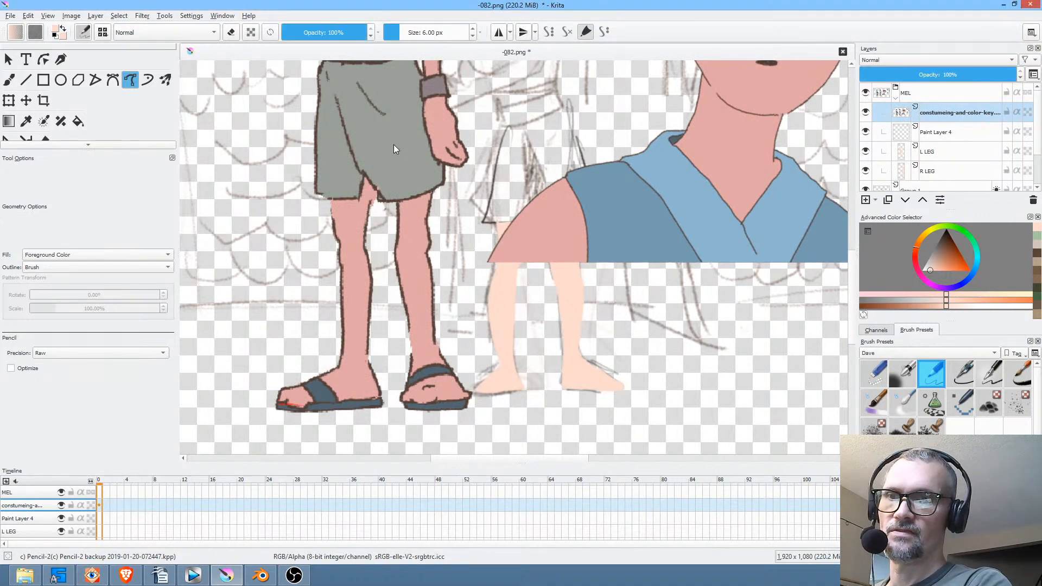
click(866, 112)
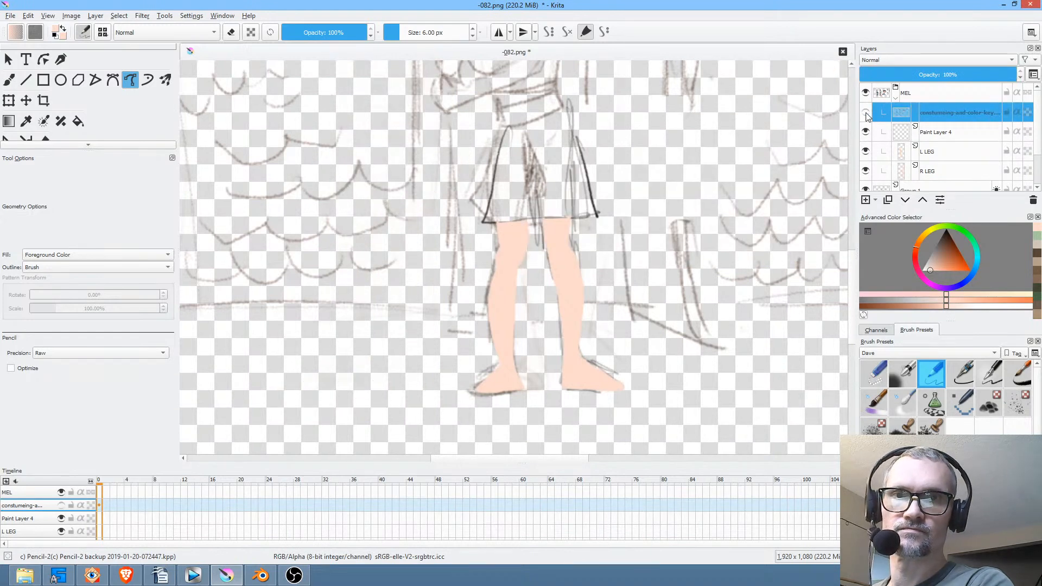
Make Paint Layer 4 active and scrub the first frames of the rough sketch, ending at frame 0.
click(950, 131)
double_click(950, 131)
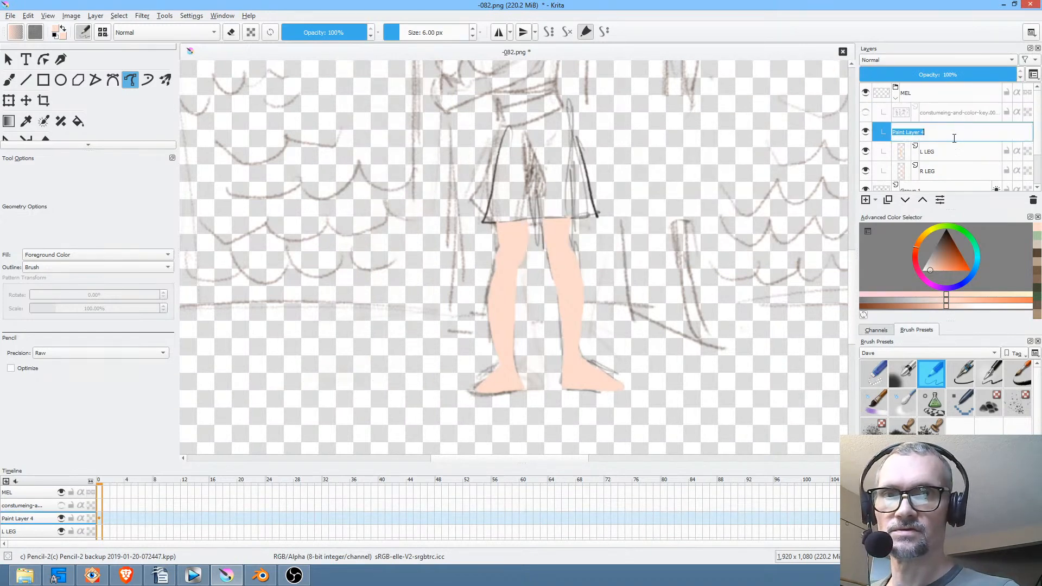
mouse_move(615, 211)
mouse_down()
mouse_move(584, 225)
mouse_move(538, 293)
mouse_move(545, 334)
mouse_up()
scroll(543, 282, down, 3)
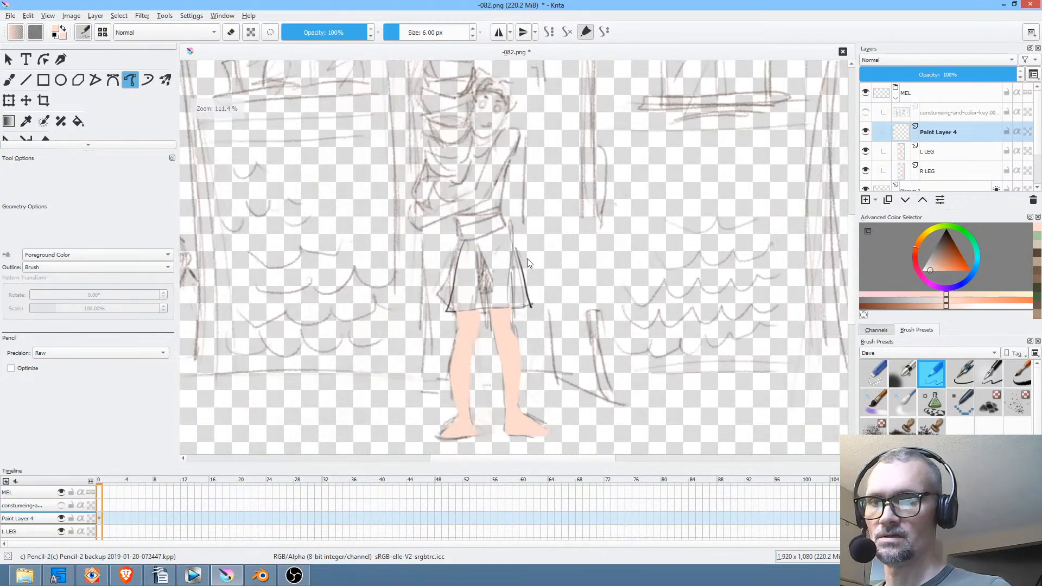
scroll(109, 486, down, 2)
mouse_move(105, 480)
mouse_down()
mouse_move(286, 484)
mouse_move(91, 490)
mouse_up()
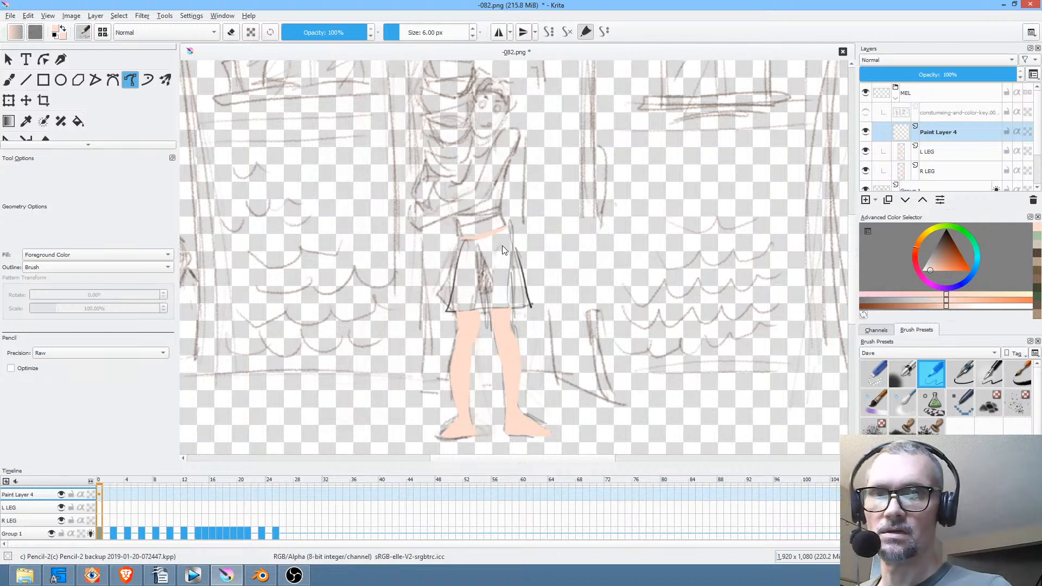
Sample the grey-green of the shorts from the temporarily shown color key layer, and hide that layer again.
click(865, 112)
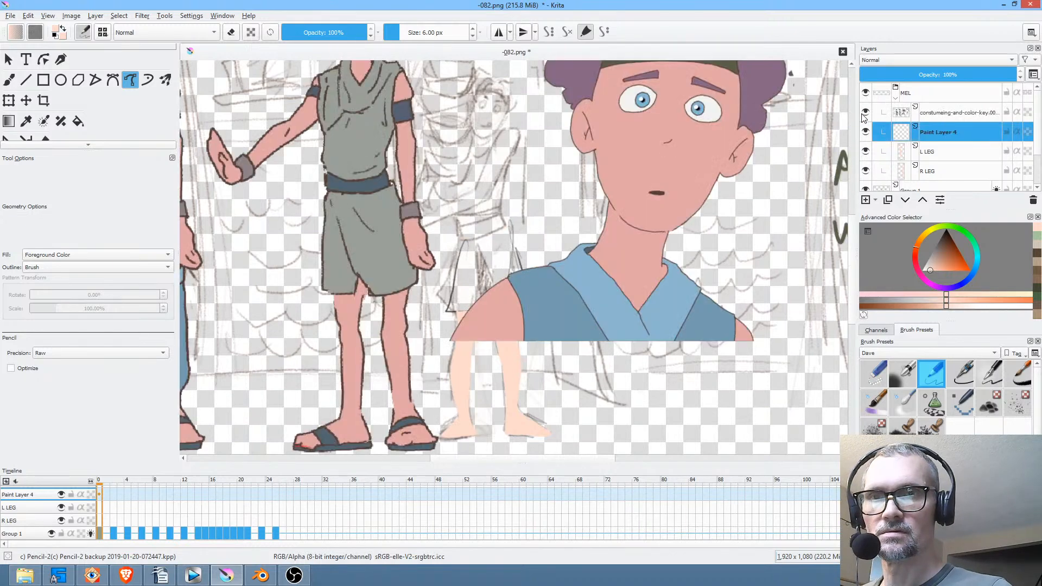
ctrl+click(381, 261)
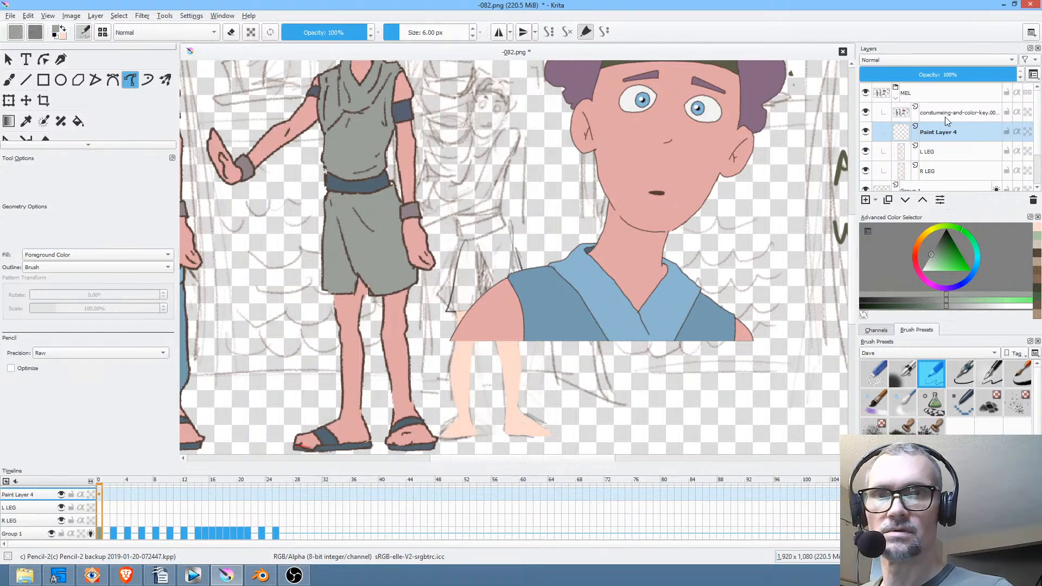
click(865, 112)
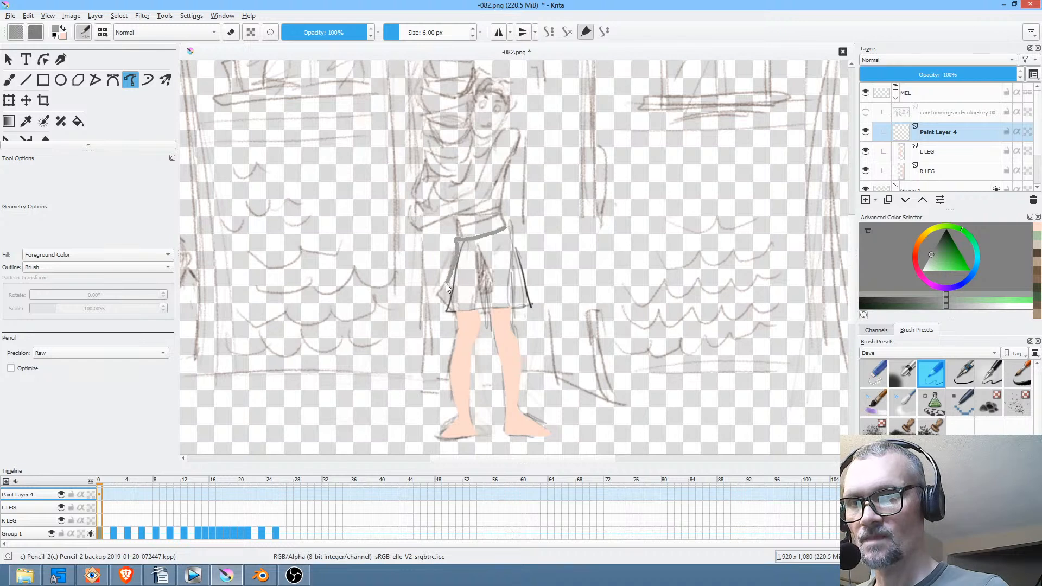
Trace the character's shorts over the sketch as a filled grey-green shape on Paint Layer 4, from the waist to the flared hem.
drag(447, 309, 462, 312)
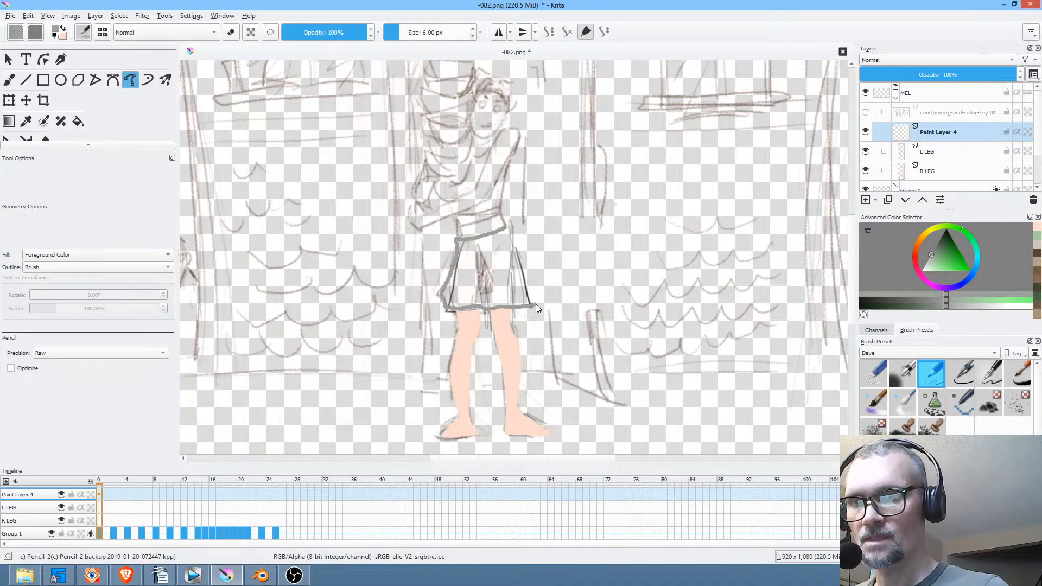
drag(510, 247, 517, 220)
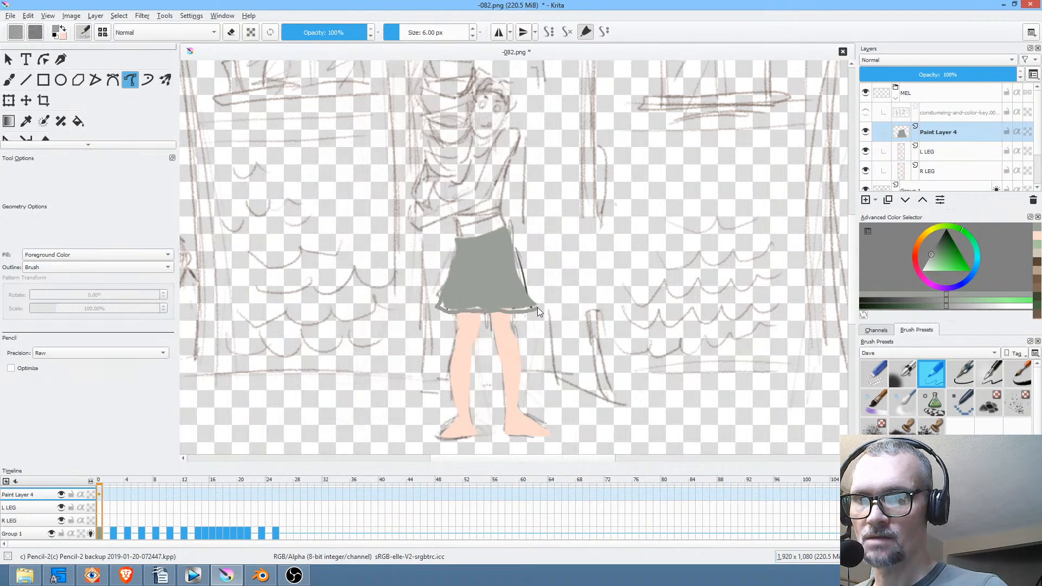
drag(537, 308, 540, 305)
scroll(541, 233, up, 5)
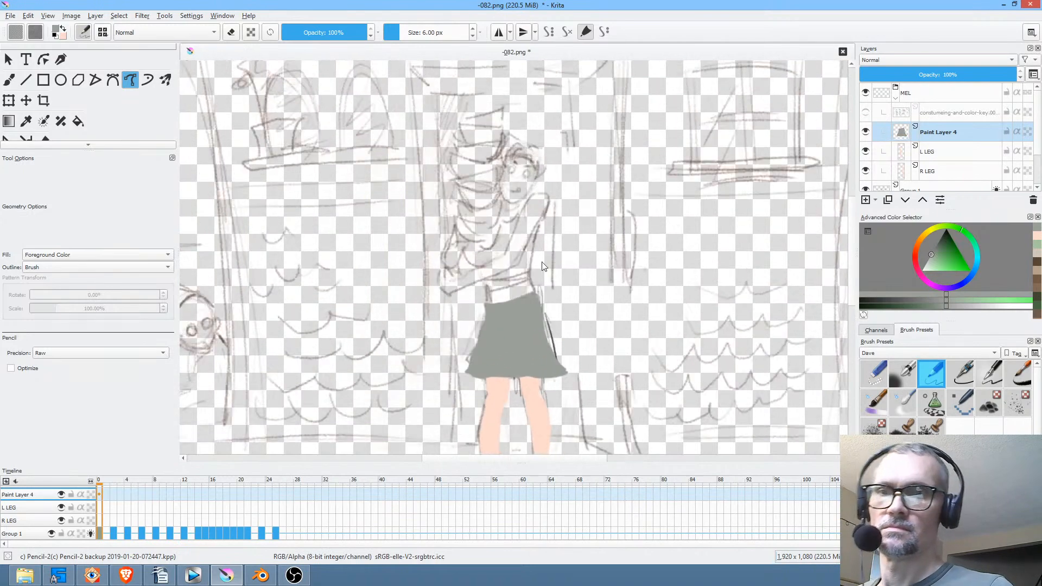
Sample the peach skin color from the leg and trace the nearer folded arm, from shoulder through elbow, as a filled shape.
scroll(564, 245, down, 2)
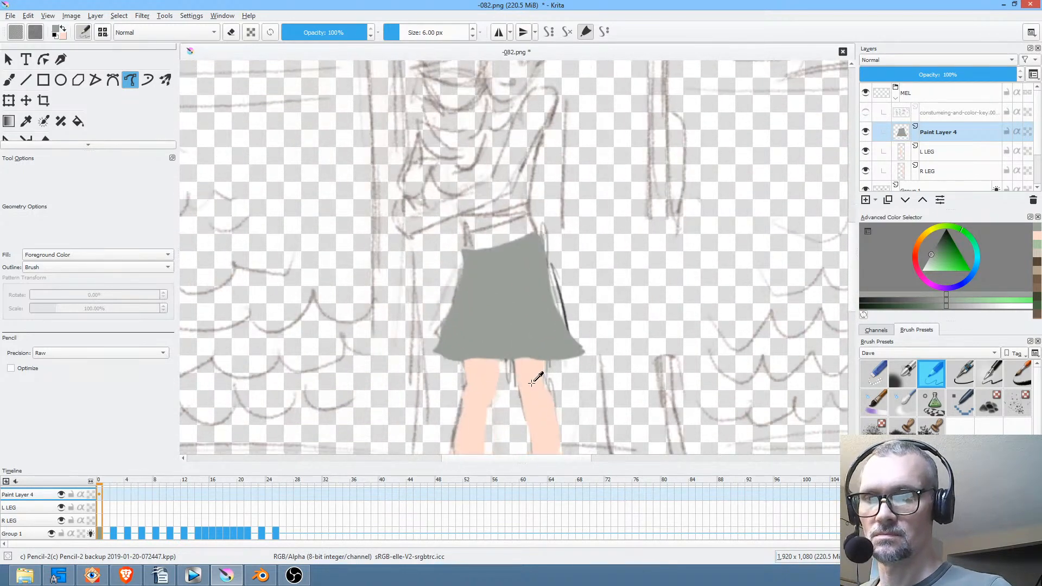
ctrl+click(538, 353)
scroll(526, 314, up, 2)
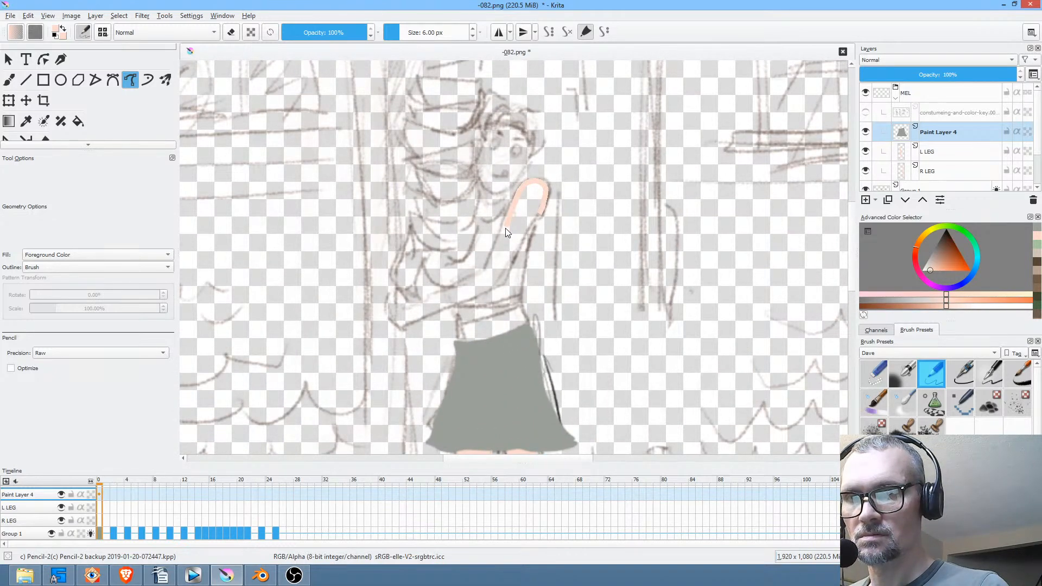
drag(487, 273, 463, 283)
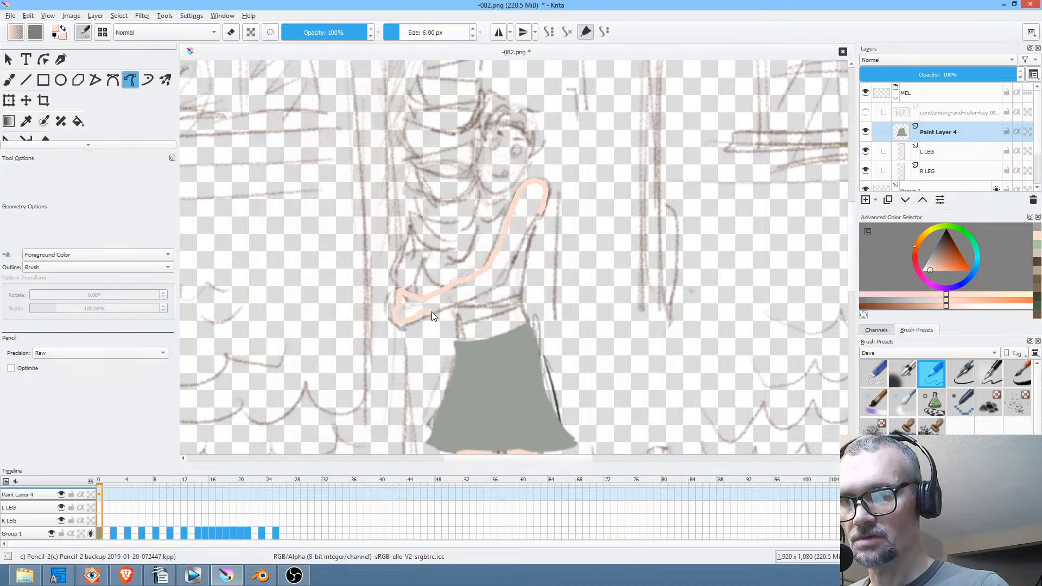
drag(531, 239, 533, 231)
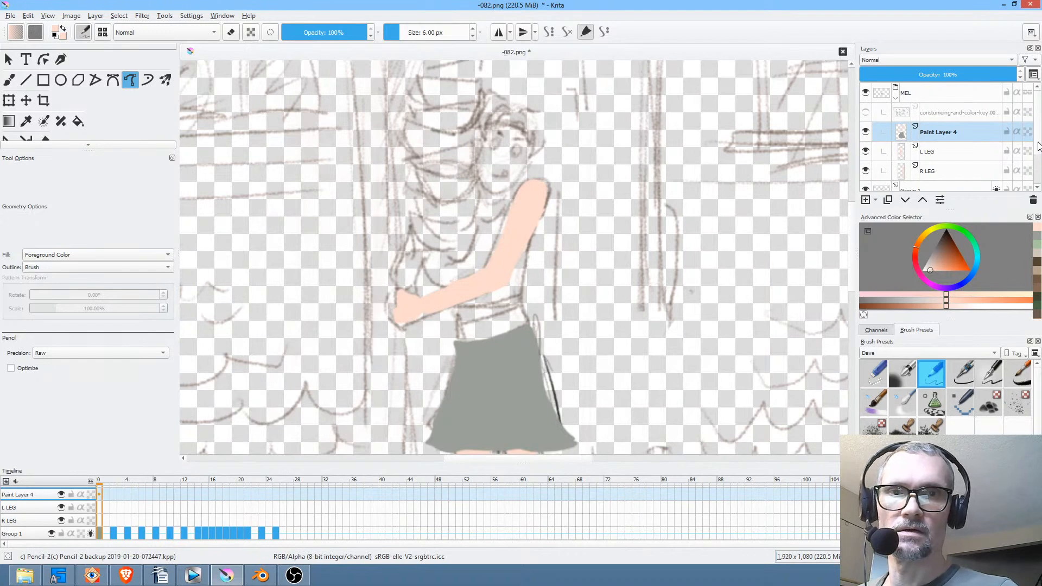
Move the rough sketch layer Group 1 above the MEL group in the layer stack.
scroll(1031, 145, down, 2)
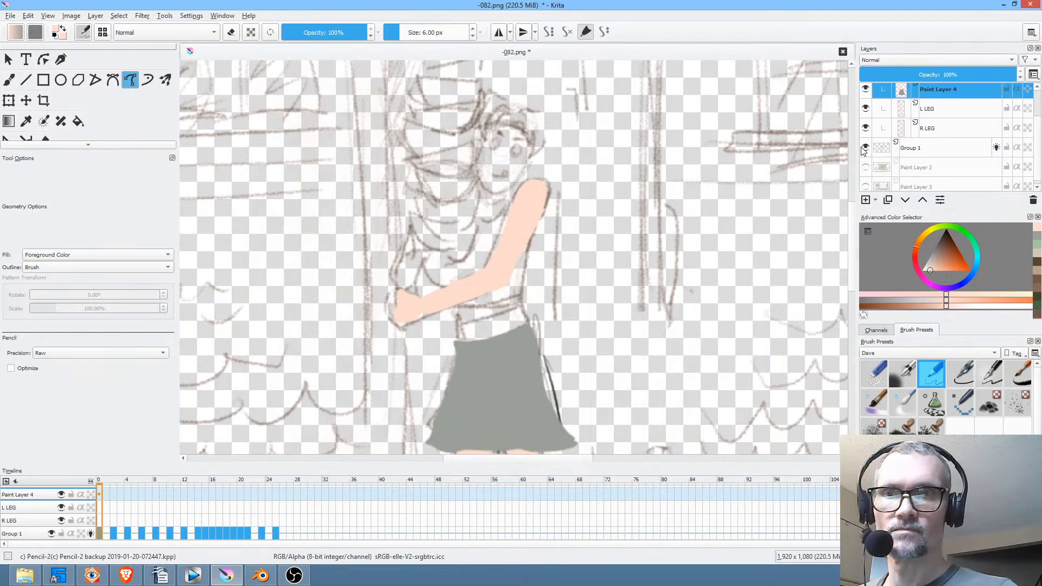
click(866, 147)
click(865, 147)
click(922, 149)
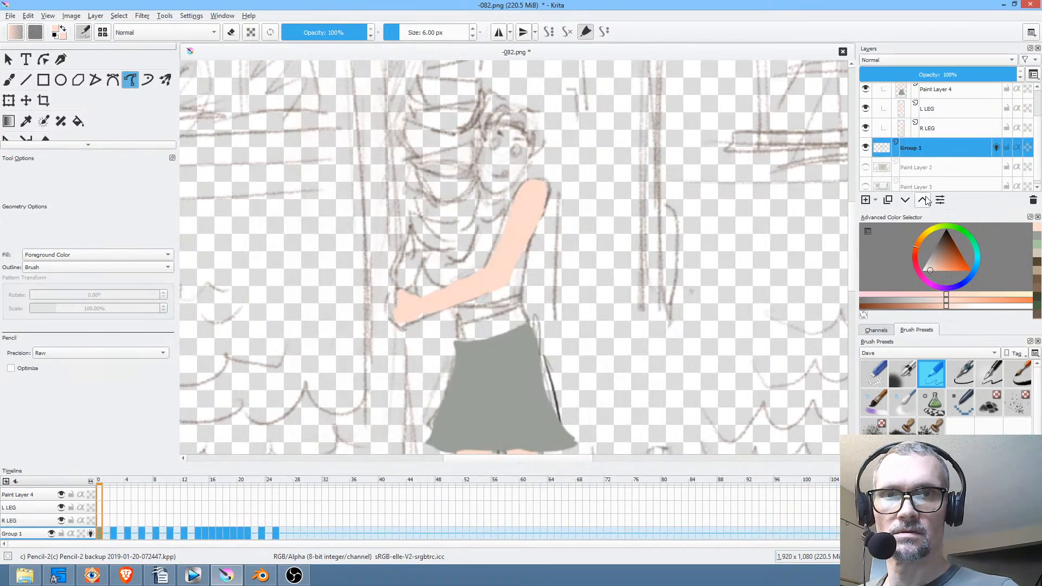
click(924, 201)
click(924, 200)
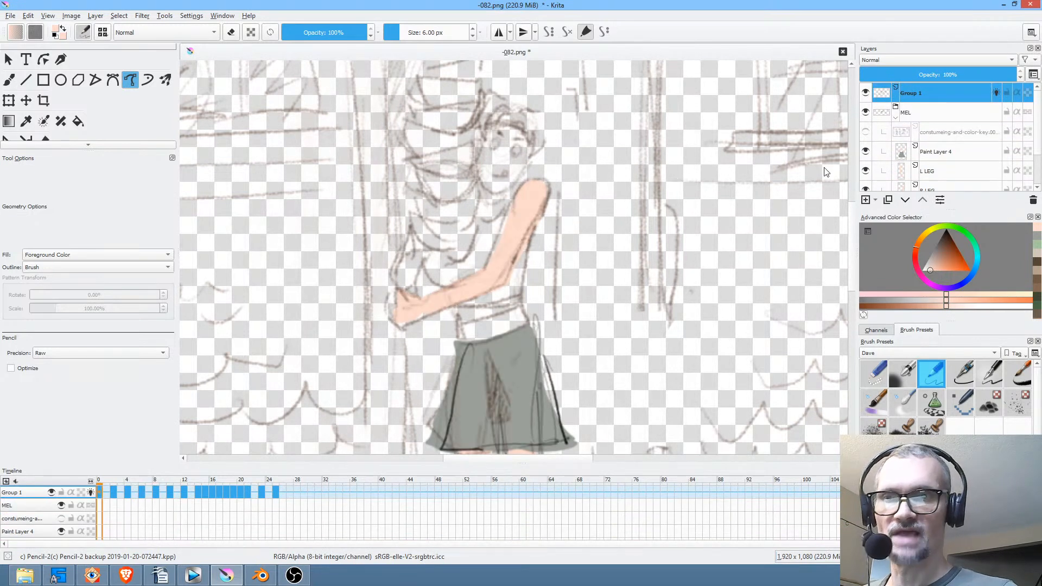
Save the document as a PNG image and also as a Krita file, keeping the alpha channel stored.
click(10, 15)
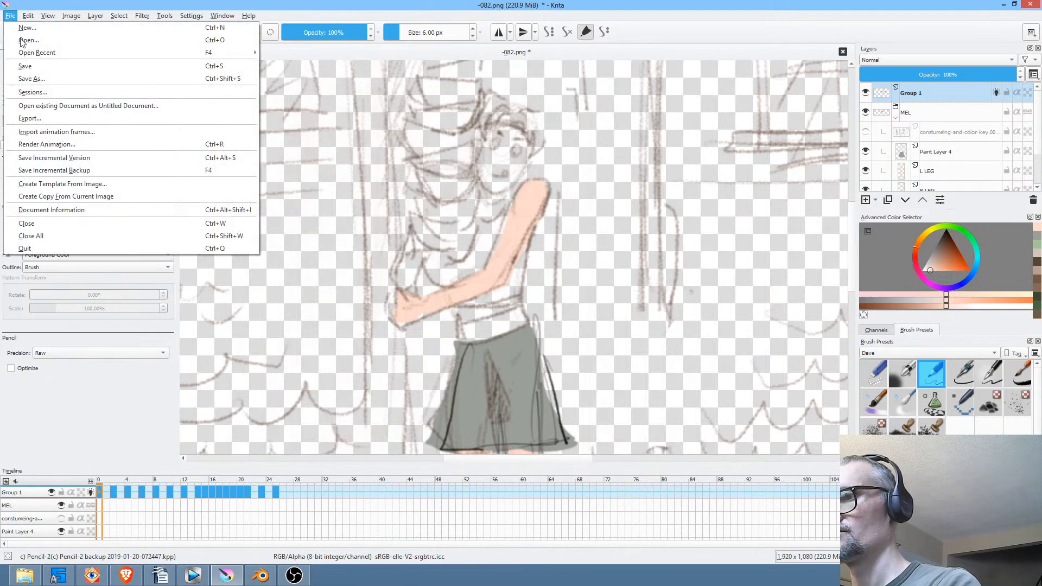
click(38, 66)
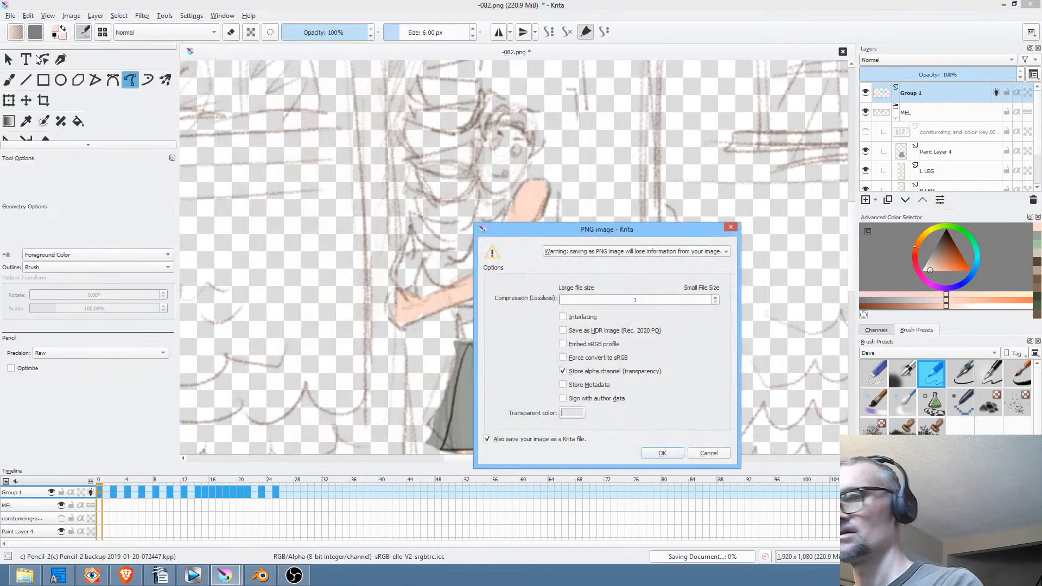
click(672, 453)
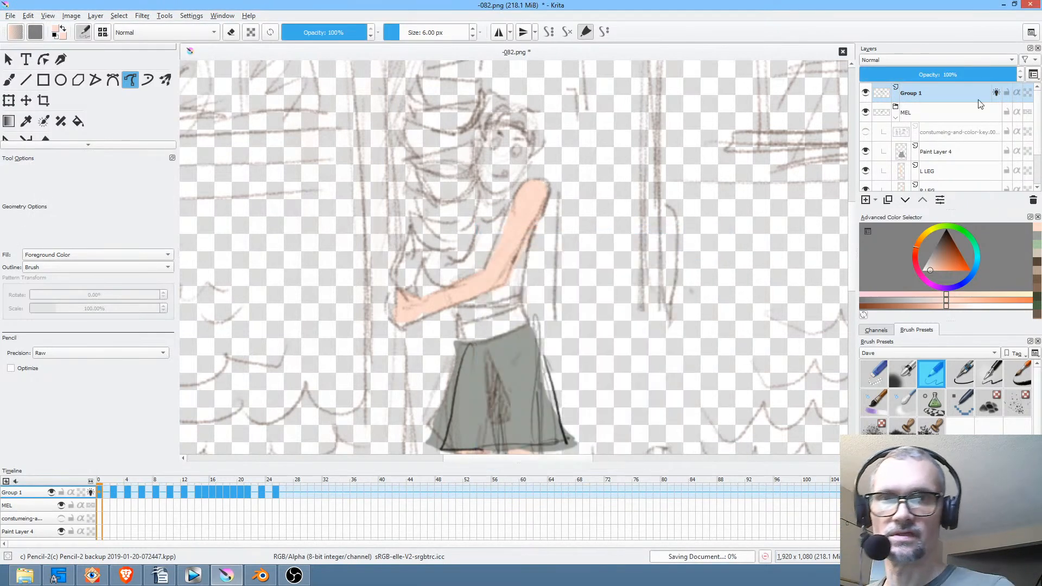
Trace the other folded arm and its hand as a filled peach shape on Paint Layer 4.
click(951, 154)
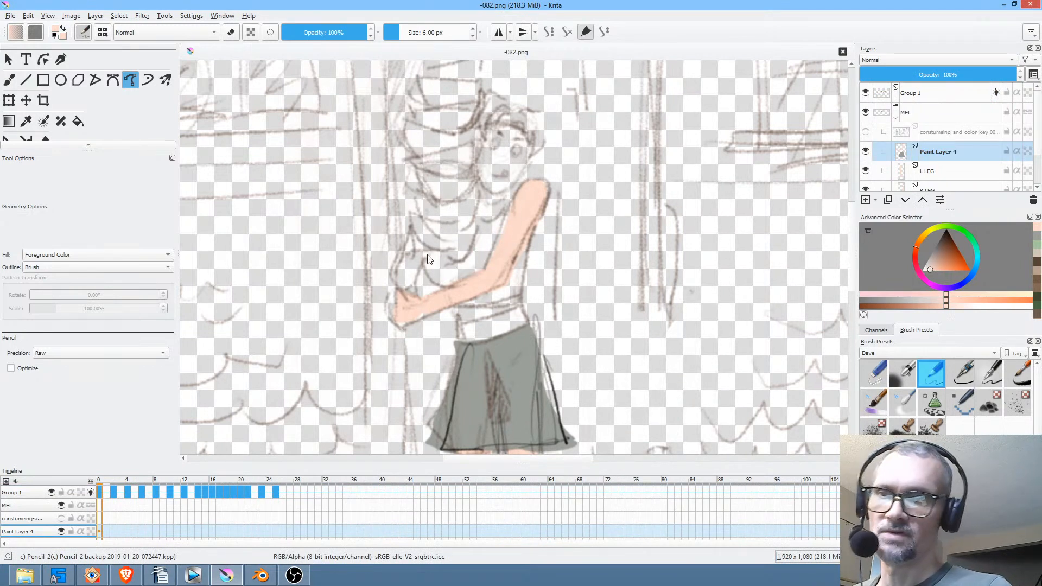
drag(416, 237, 404, 275)
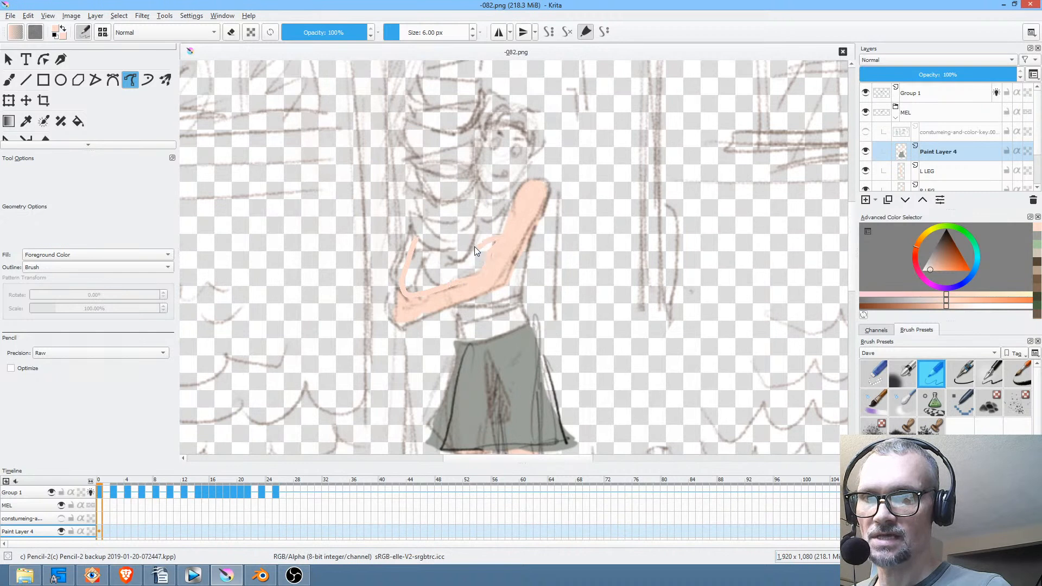
mouse_move(461, 238)
mouse_down()
mouse_move(465, 259)
mouse_move(441, 266)
mouse_move(417, 241)
mouse_up()
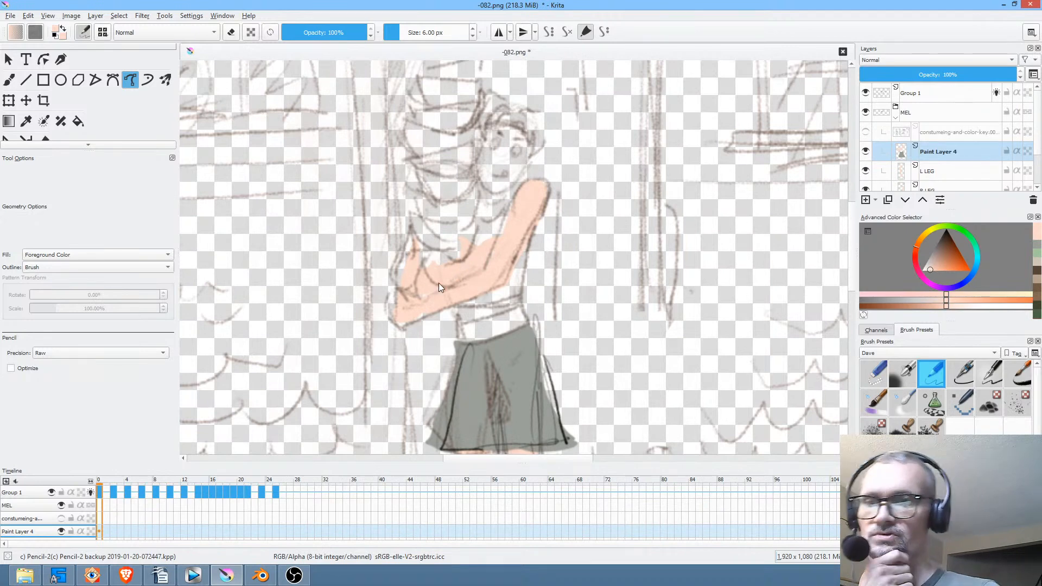
Fill the grey-green torso and the waist belt in Behind mode, sampling the belt's dark blue from the temporarily shown color key.
click(866, 132)
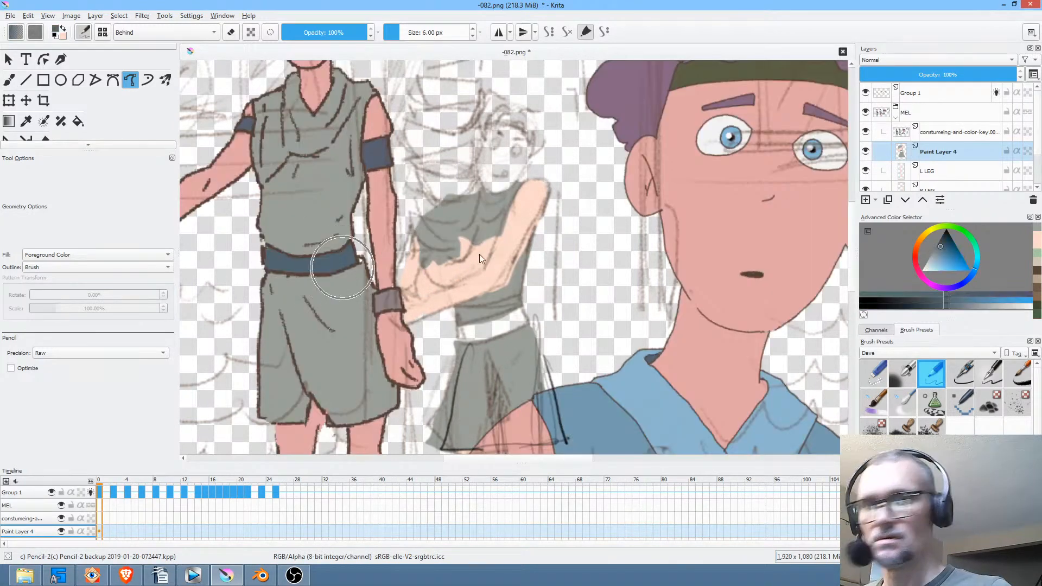
click(866, 131)
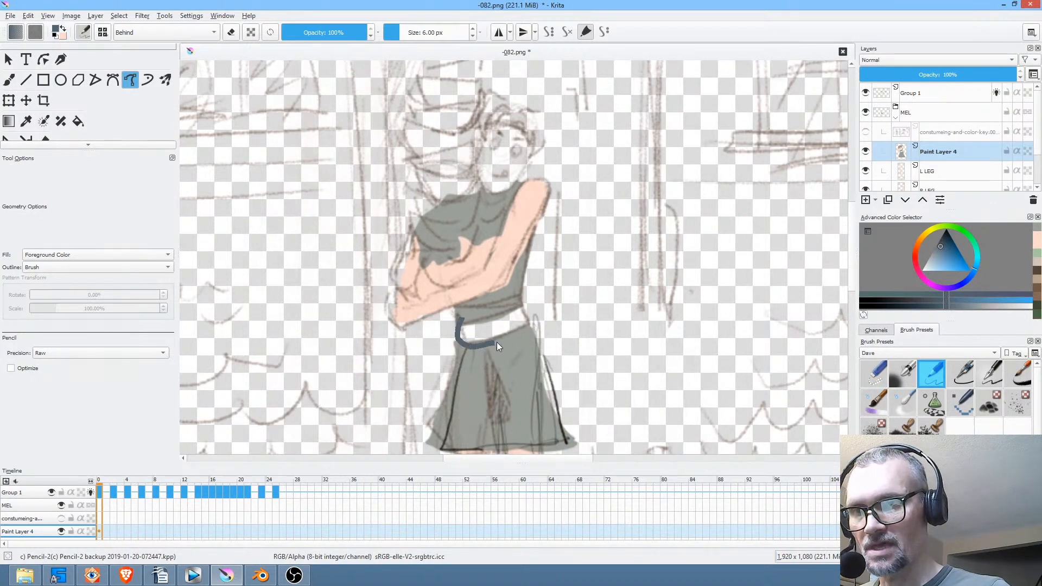
drag(531, 330, 519, 296)
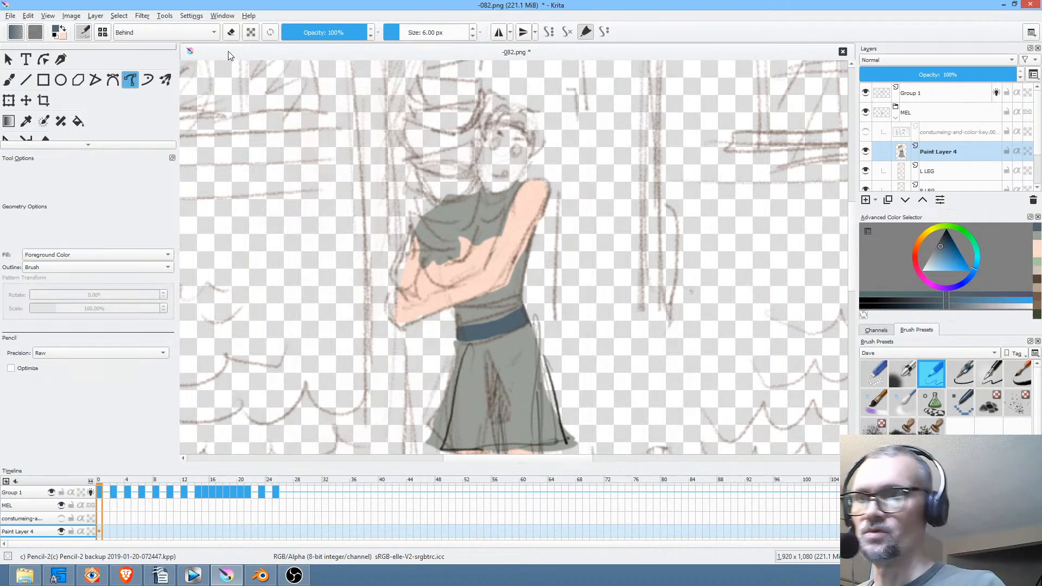
Set the brush blending mode to Normal and trace a filled dark blue armband around the upper arm.
click(178, 36)
click(169, 100)
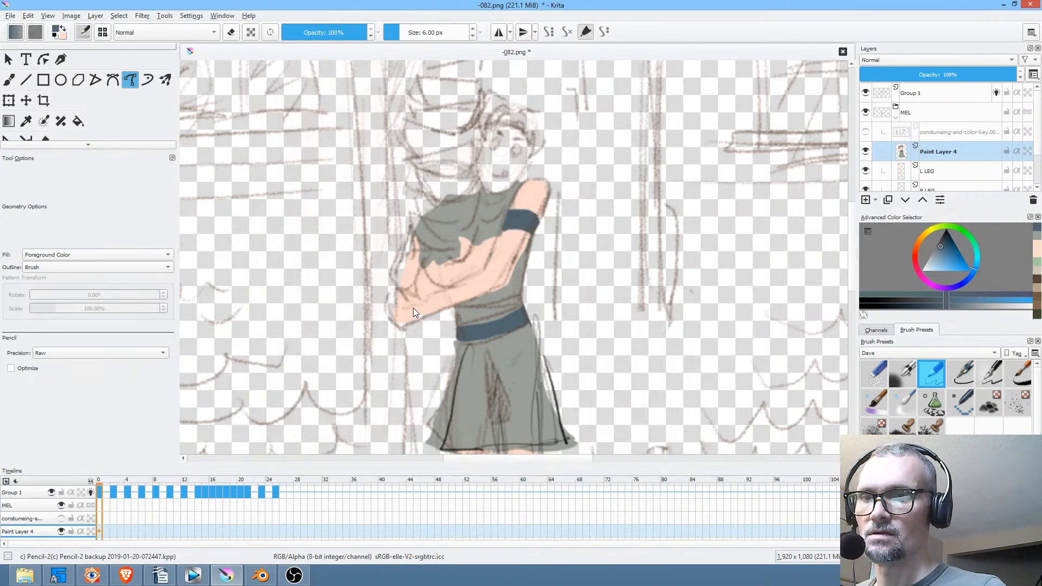
Sample the wristband's grey-purple from the temporarily shown color key and trace filled wristbands on both arms.
click(867, 132)
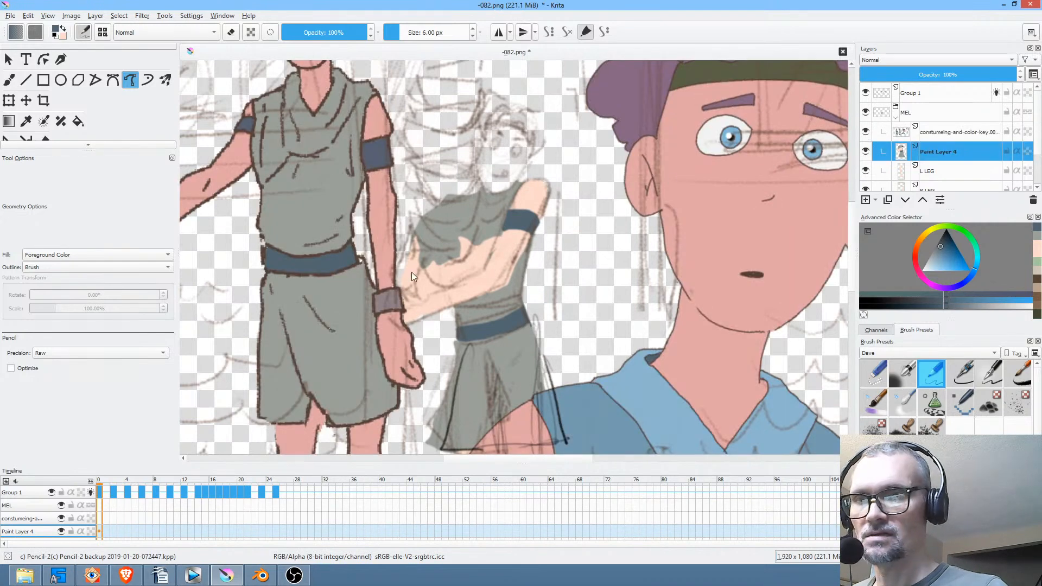
ctrl+click(383, 297)
click(866, 132)
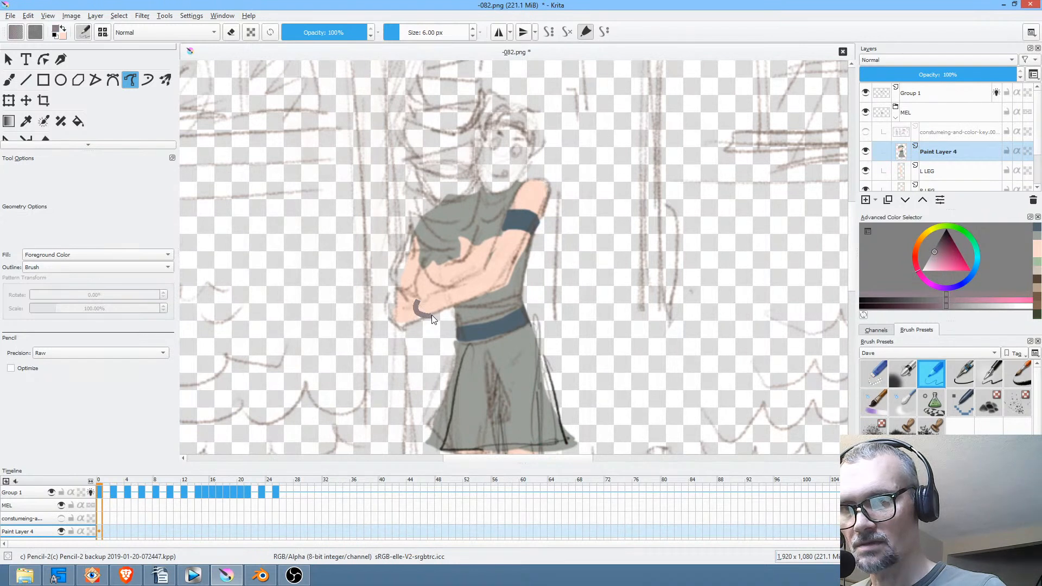
drag(428, 296, 427, 314)
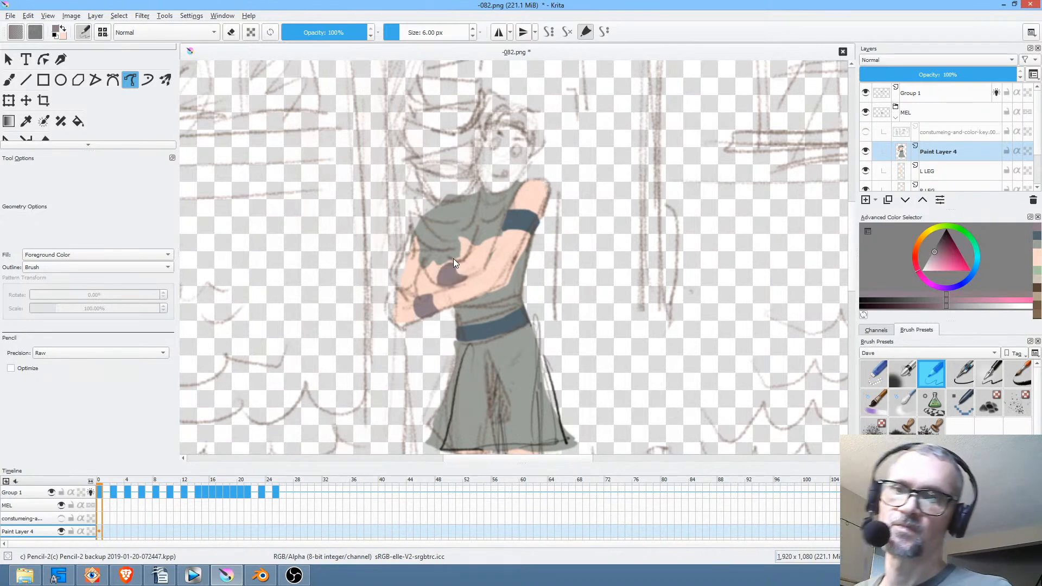
Make the L LEG layer active, choose a dark brown color for the sandal straps, and switch to the freehand brush.
drag(591, 359, 592, 206)
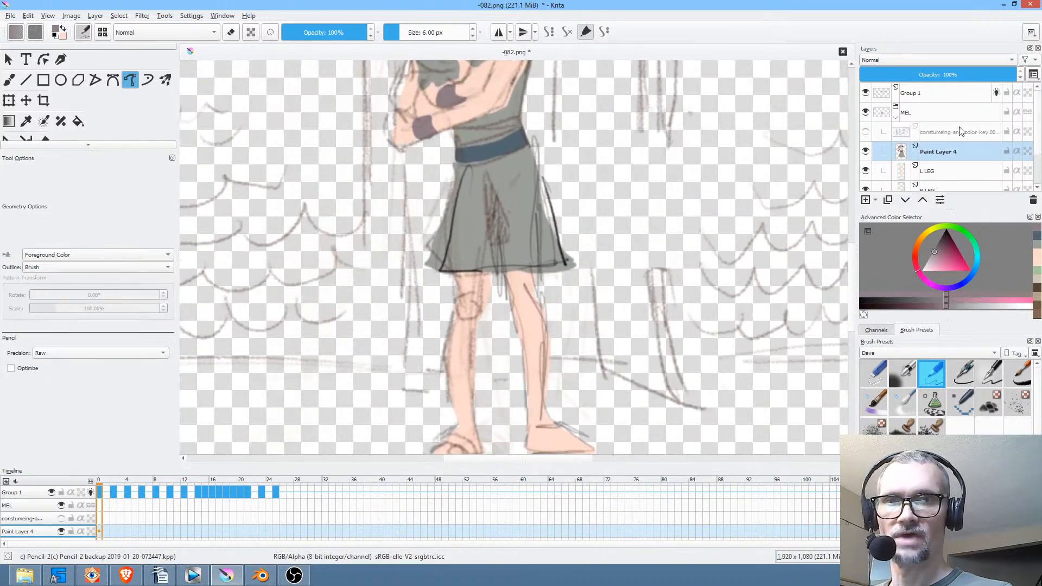
click(948, 169)
drag(716, 338, 780, 197)
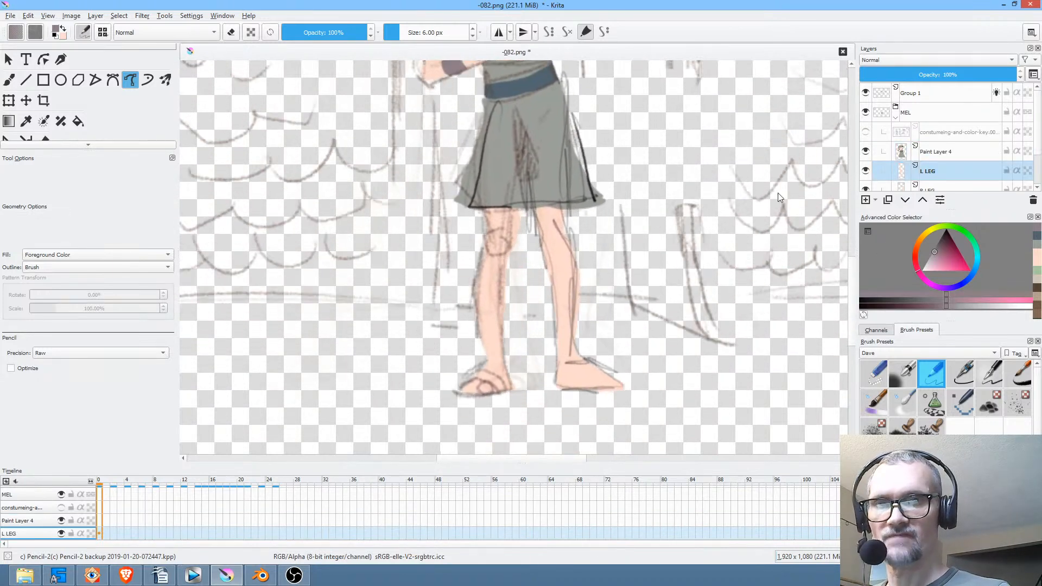
click(866, 170)
click(865, 171)
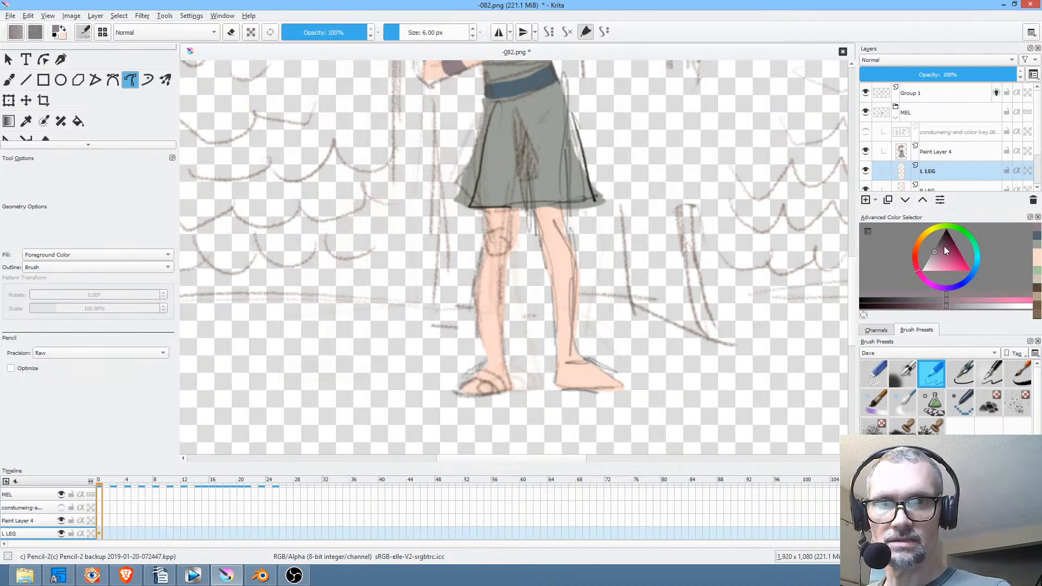
click(946, 243)
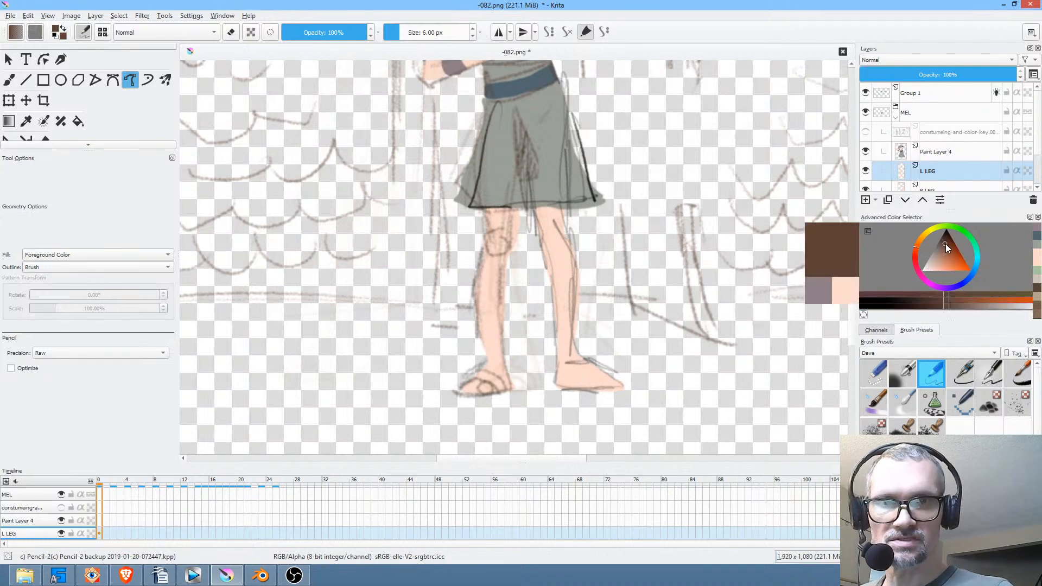
drag(947, 246, 943, 246)
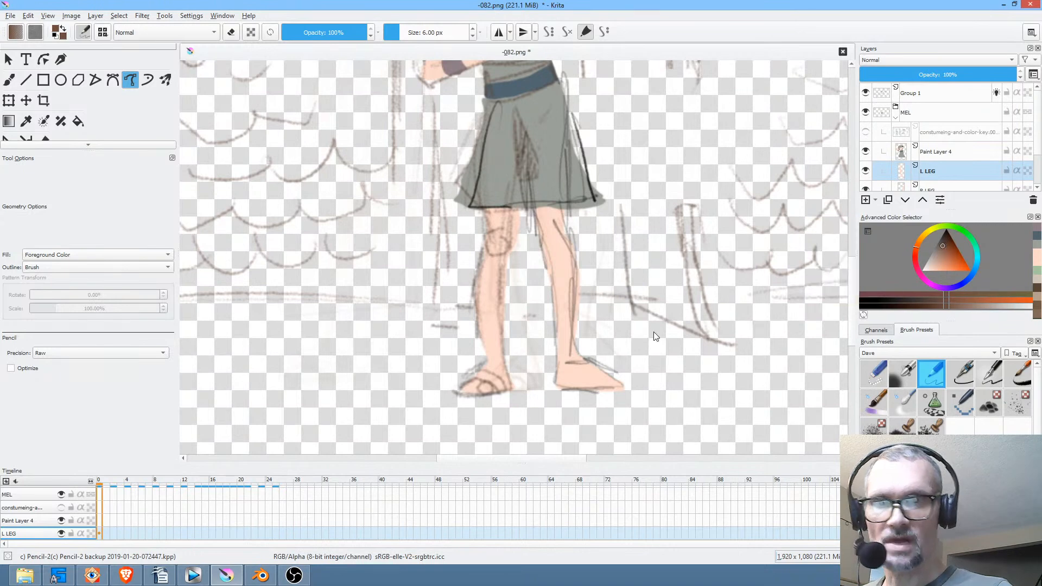
key(b)
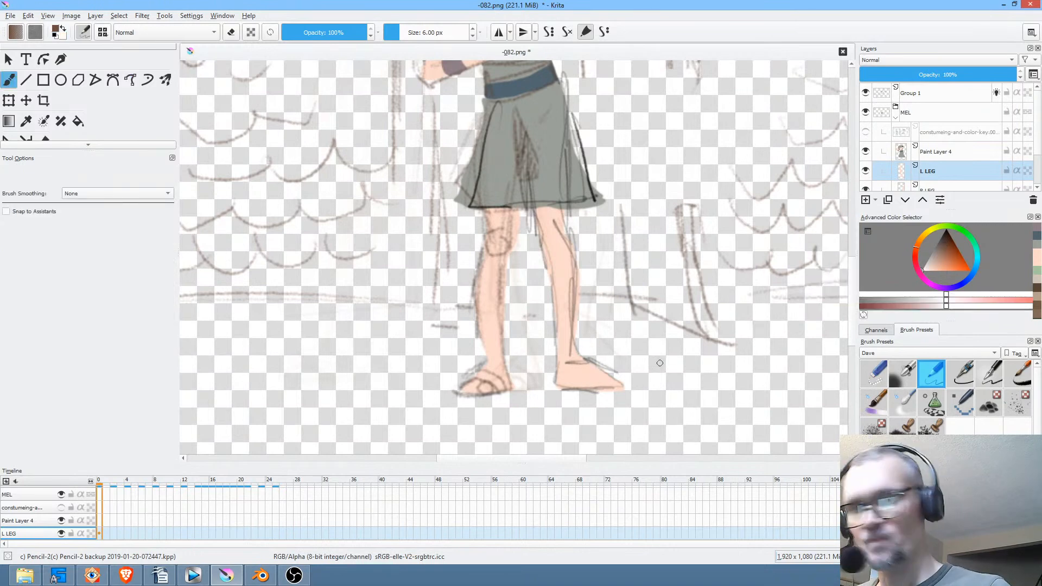
Draw the sandal on the L LEG layer in a dark brown, with curved straps across the foot and one around the ankle.
scroll(628, 331, down, 1)
scroll(629, 330, up, 2)
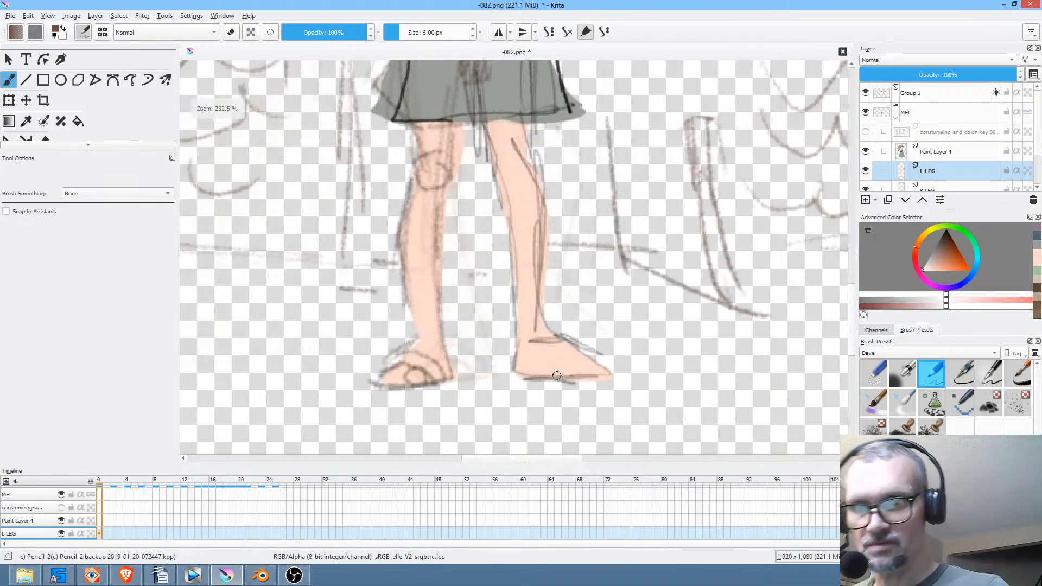
mouse_move(552, 375)
mouse_down()
mouse_move(591, 376)
mouse_move(561, 361)
mouse_move(548, 377)
mouse_move(576, 354)
mouse_move(547, 375)
mouse_up()
click(939, 245)
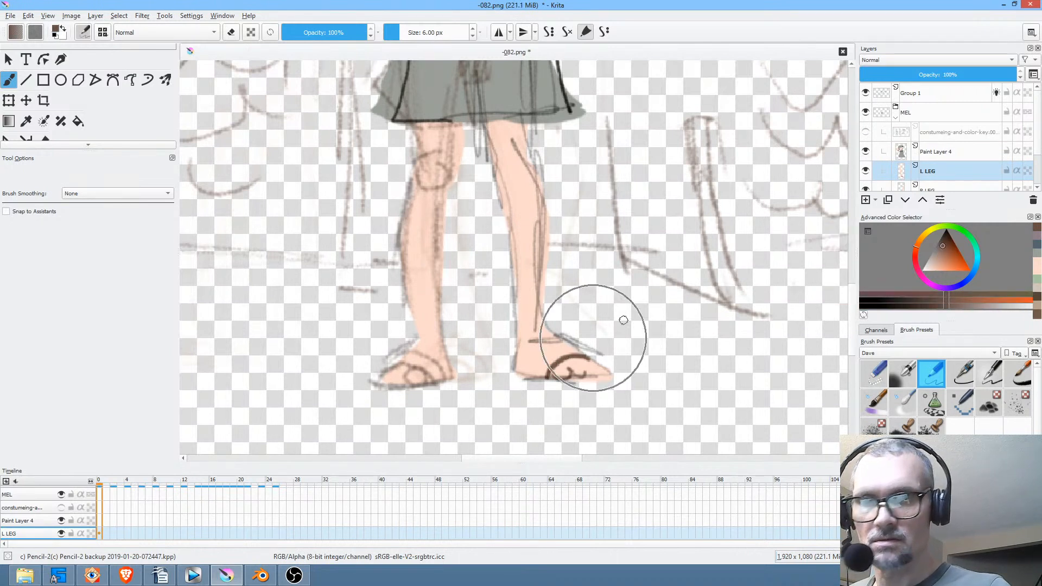
click(941, 248)
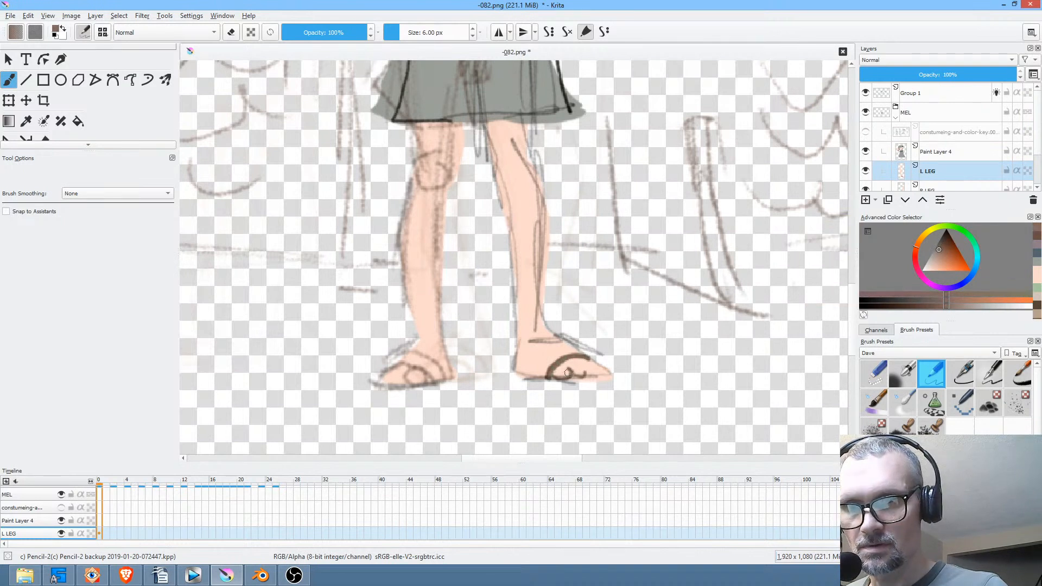
drag(561, 346, 528, 373)
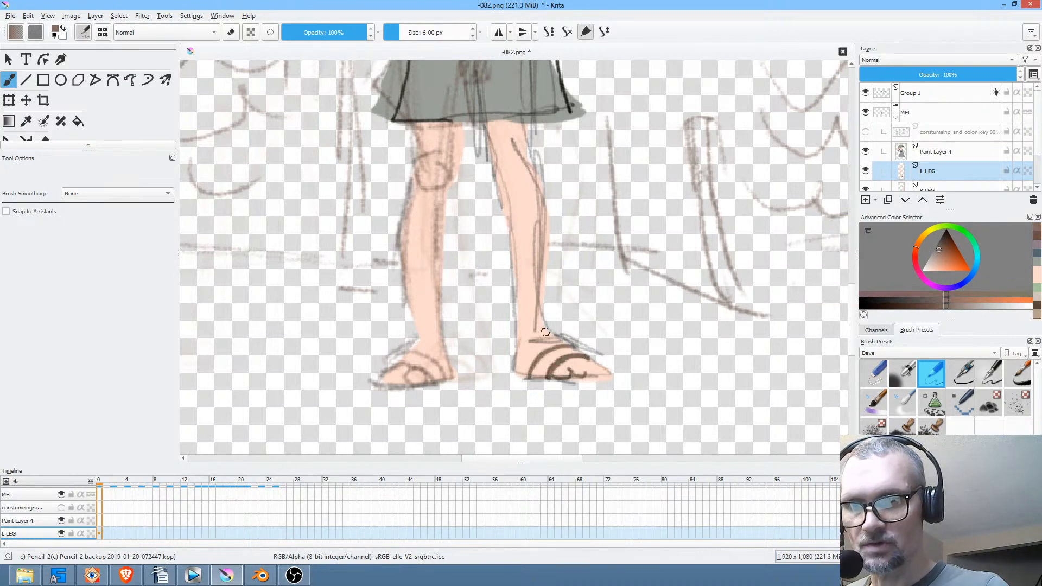
mouse_move(523, 334)
mouse_down()
mouse_move(551, 331)
mouse_move(516, 332)
mouse_up()
Draw the matching brown sandal straps across the foot and around the ankle on the R LEG layer.
click(943, 187)
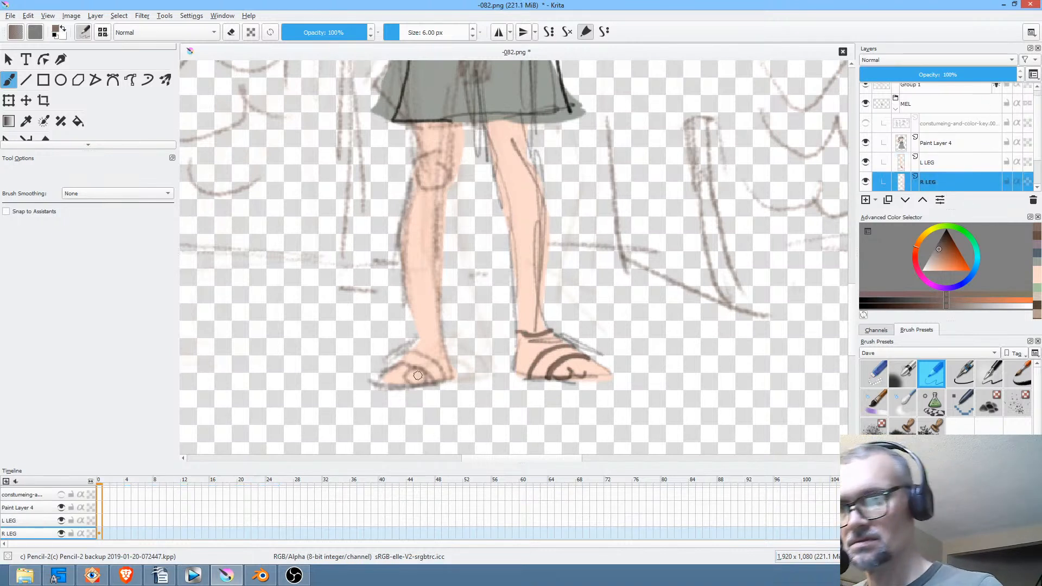
mouse_move(429, 370)
mouse_down()
mouse_move(411, 354)
mouse_move(448, 377)
mouse_up()
mouse_move(417, 339)
mouse_down()
mouse_move(444, 338)
mouse_move(441, 323)
mouse_move(438, 338)
mouse_up()
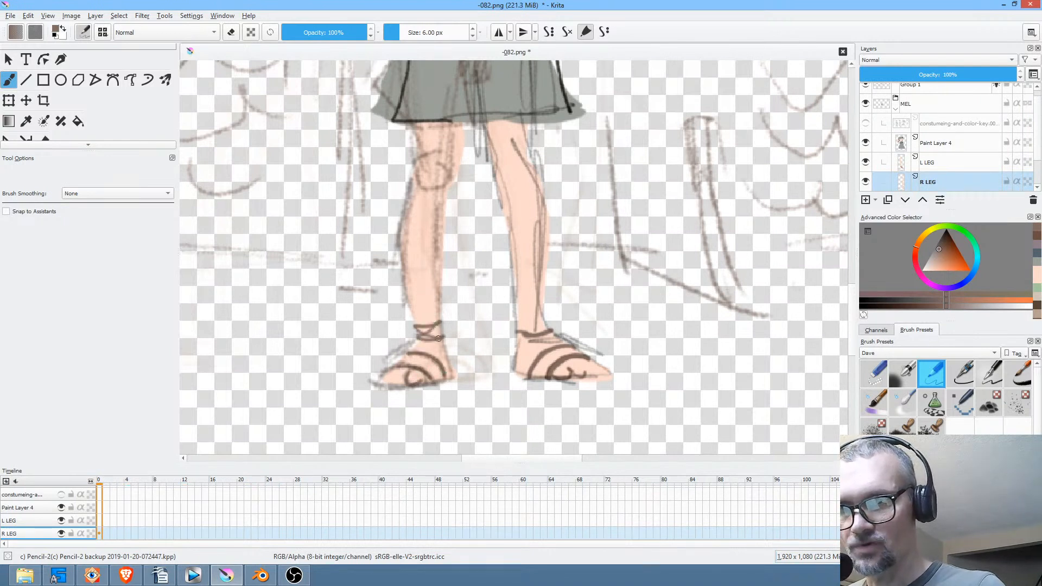
Try adding crossed laces above the ankle strap on the L LEG layer, and undo the ankle laces.
click(946, 163)
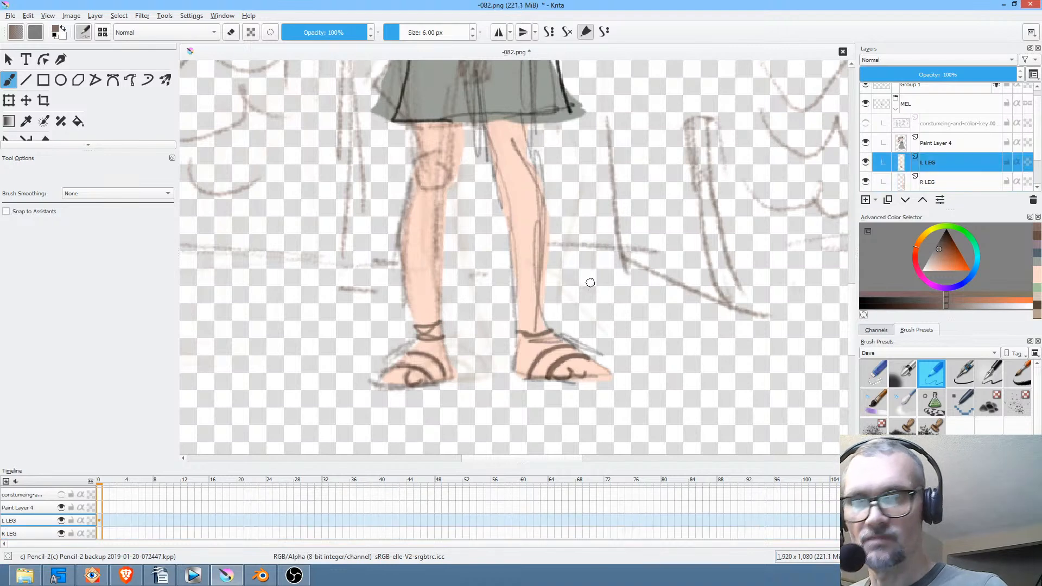
mouse_move(520, 329)
mouse_down()
mouse_move(546, 317)
mouse_move(553, 330)
mouse_move(544, 312)
mouse_up()
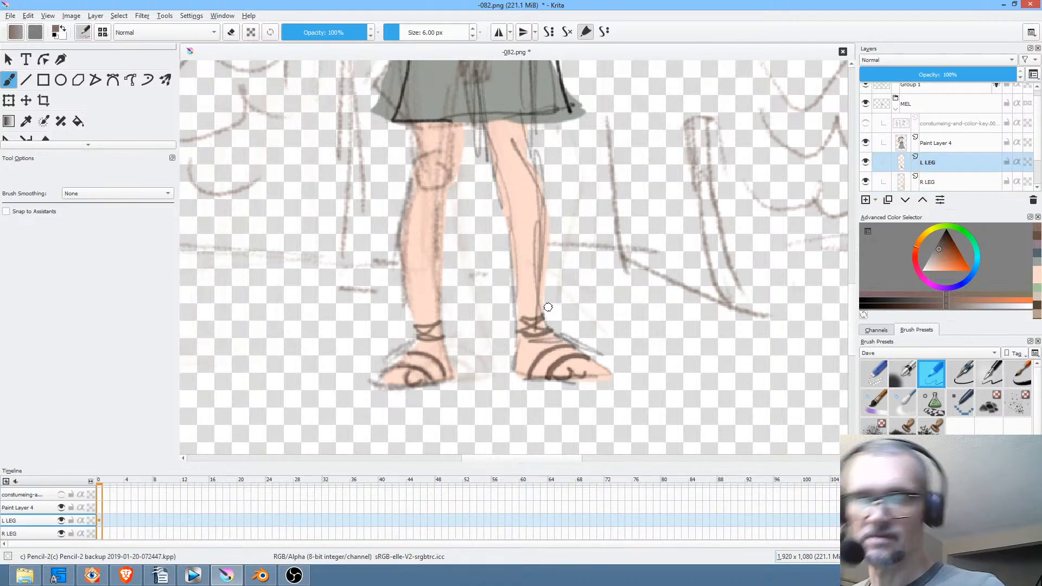
drag(627, 315, 660, 291)
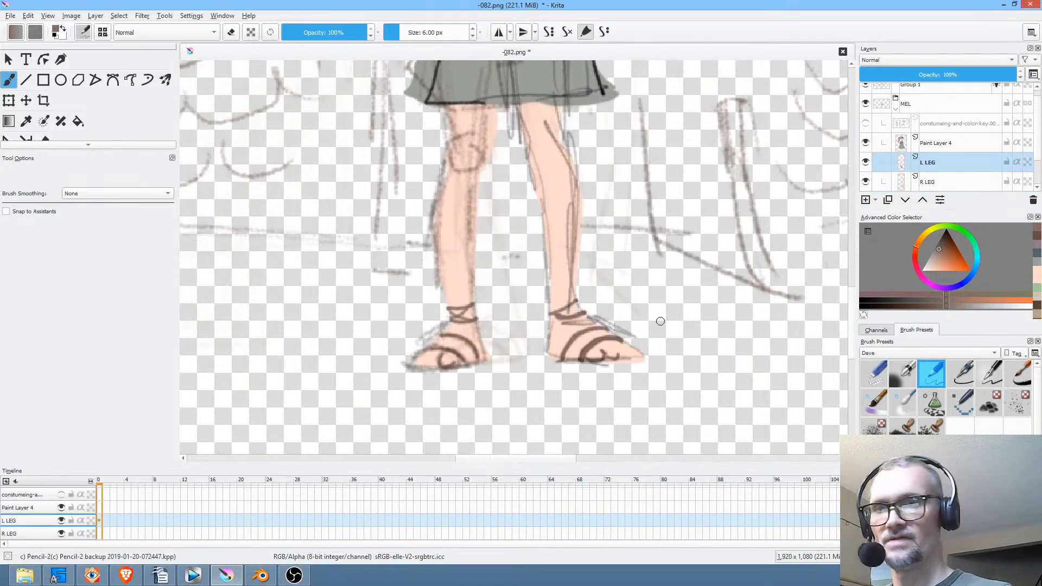
key(ctrl+z)
key(ctrl+z)
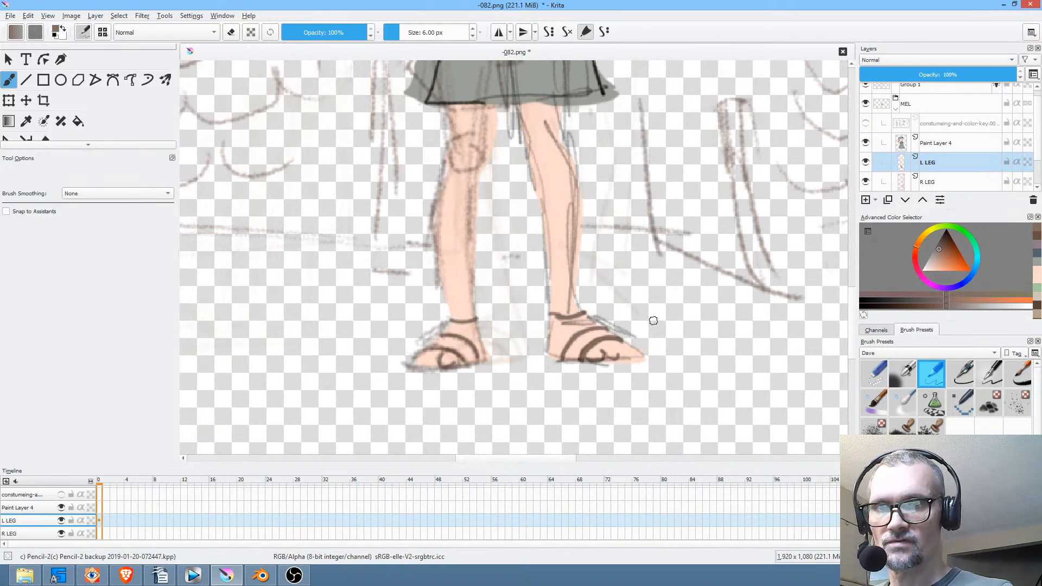
Undo the ankle straps on both sandals and the curved straps across the right foot.
key(ctrl+z)
drag(455, 322, 475, 322)
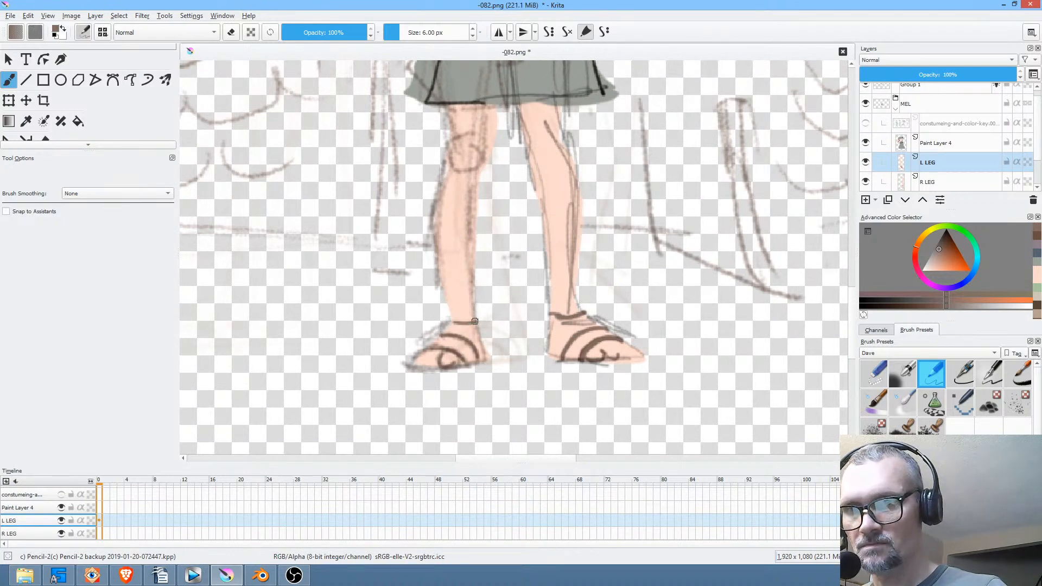
key(ctrl+z)
key(ctrl+z)
key(ctrl+z)
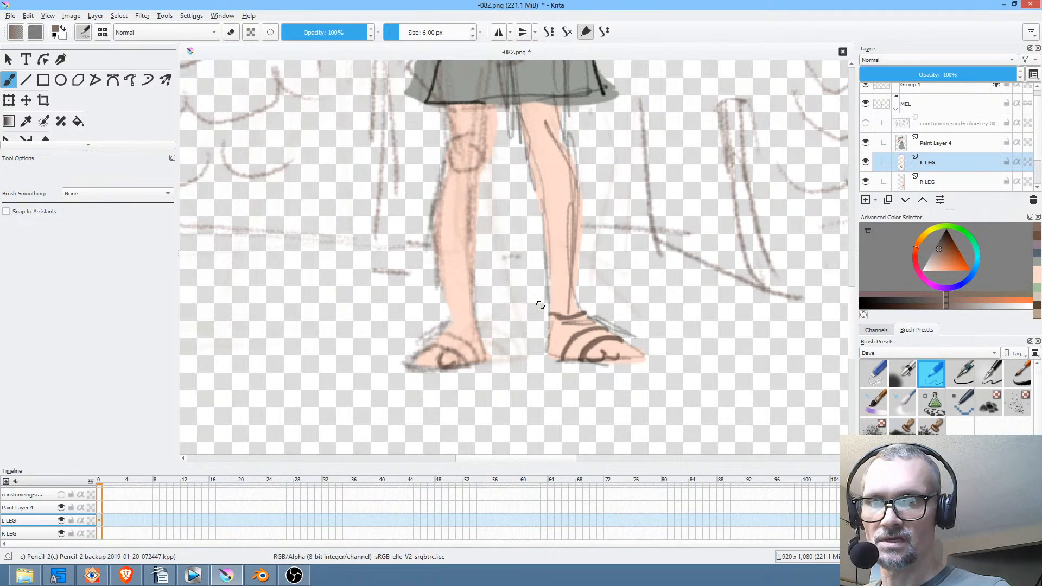
key(ctrl+z)
key(ctrl+z)
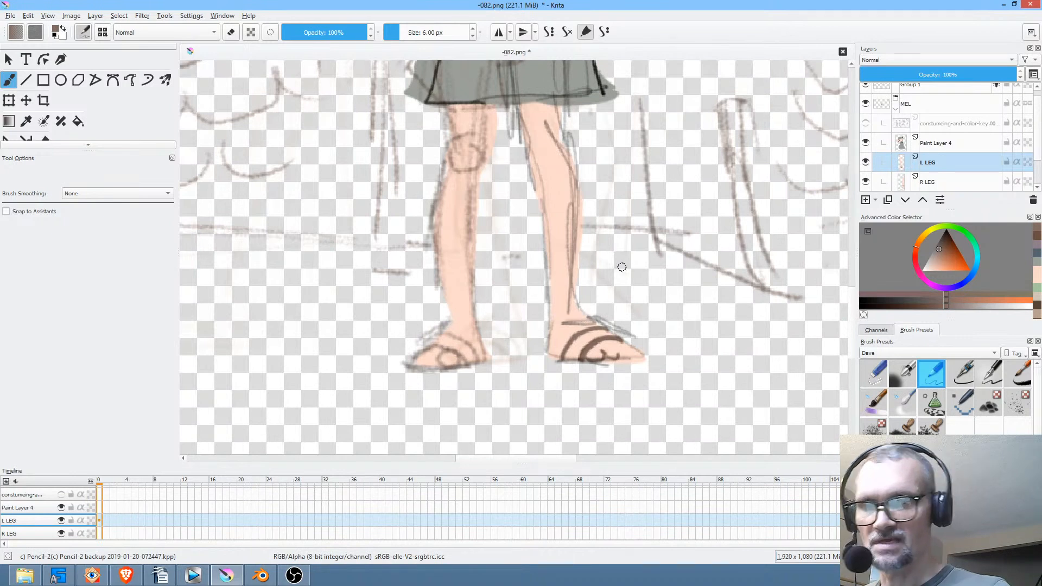
Redraw the curved brown straps across the right foot and add dark brown soles under both feet.
mouse_move(425, 350)
mouse_down()
mouse_move(481, 361)
mouse_move(459, 368)
mouse_move(444, 365)
mouse_move(652, 358)
mouse_up()
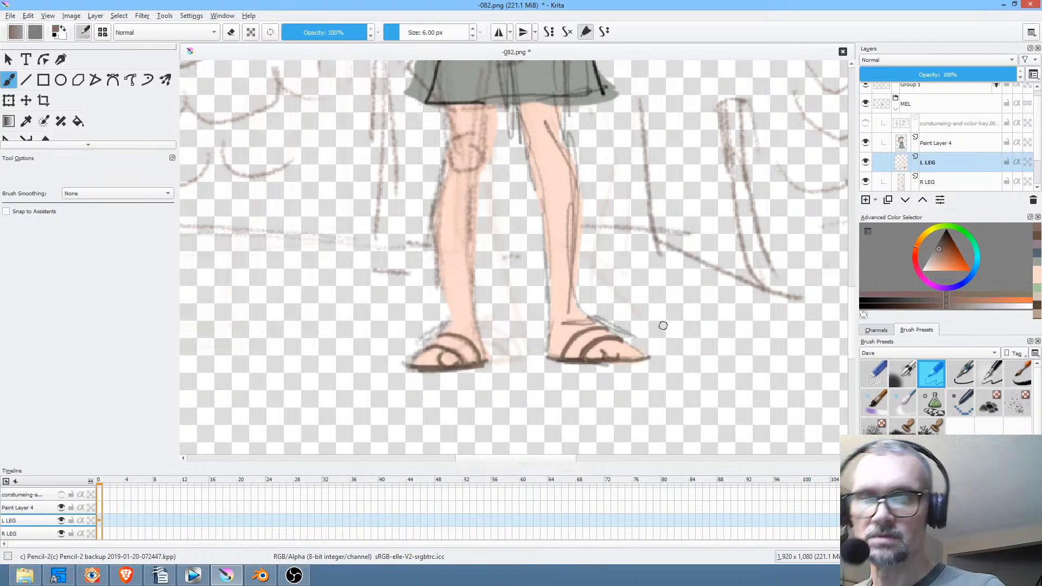
scroll(664, 325, up, 4)
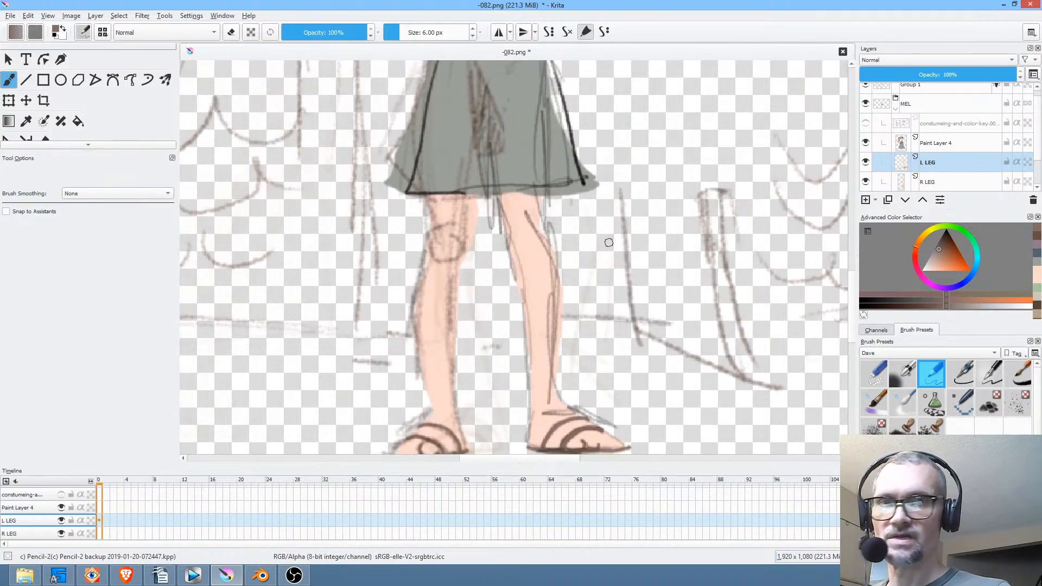
mouse_move(636, 349)
mouse_down()
mouse_move(653, 269)
mouse_move(651, 276)
mouse_up()
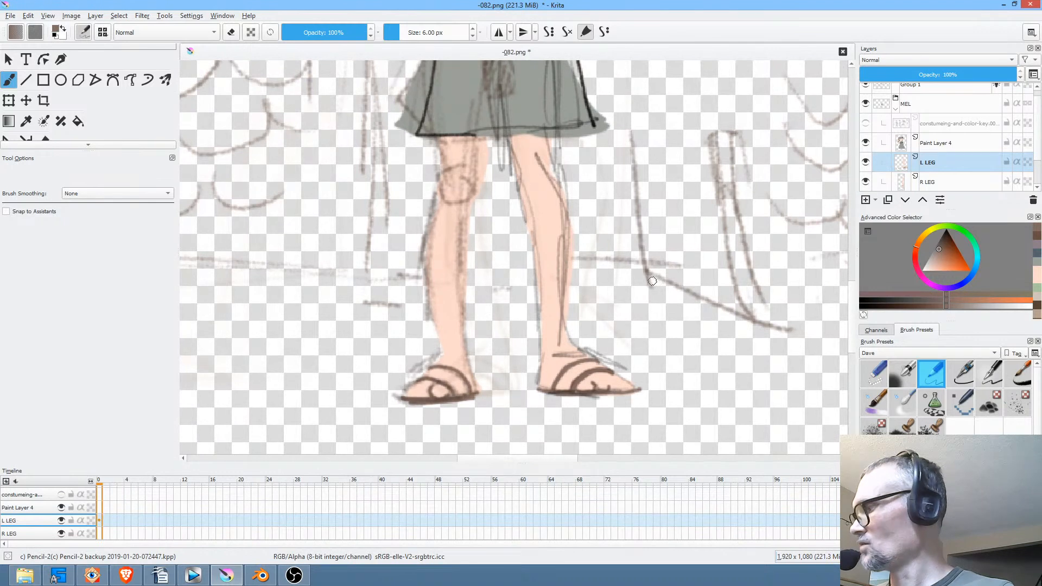
Isolate the L LEG layer, outline-select the right foot's misplaced sandal, cut it and paste it onto its own layer.
key(alt+i)
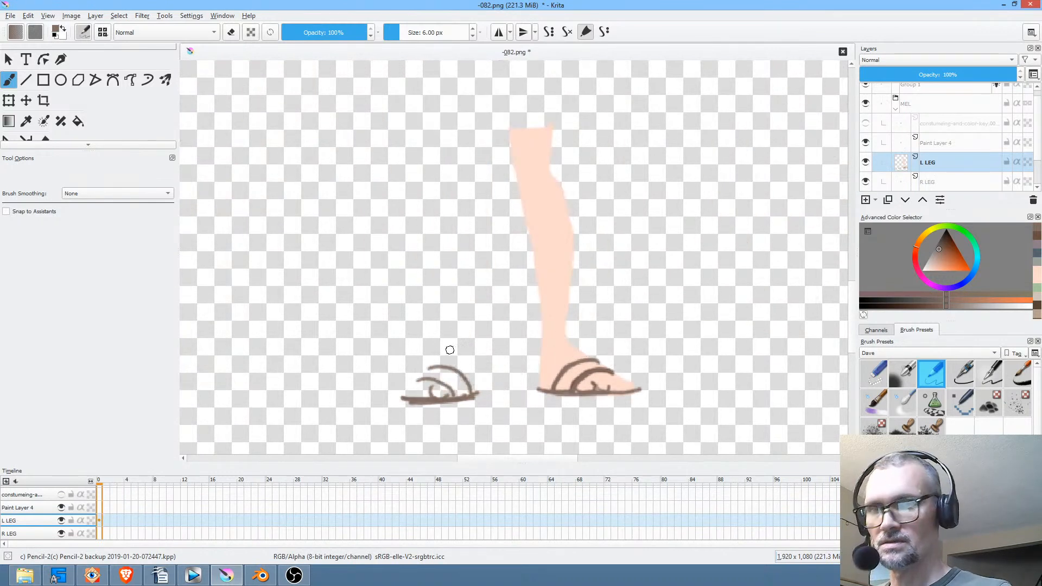
key(ctrl+shift+f)
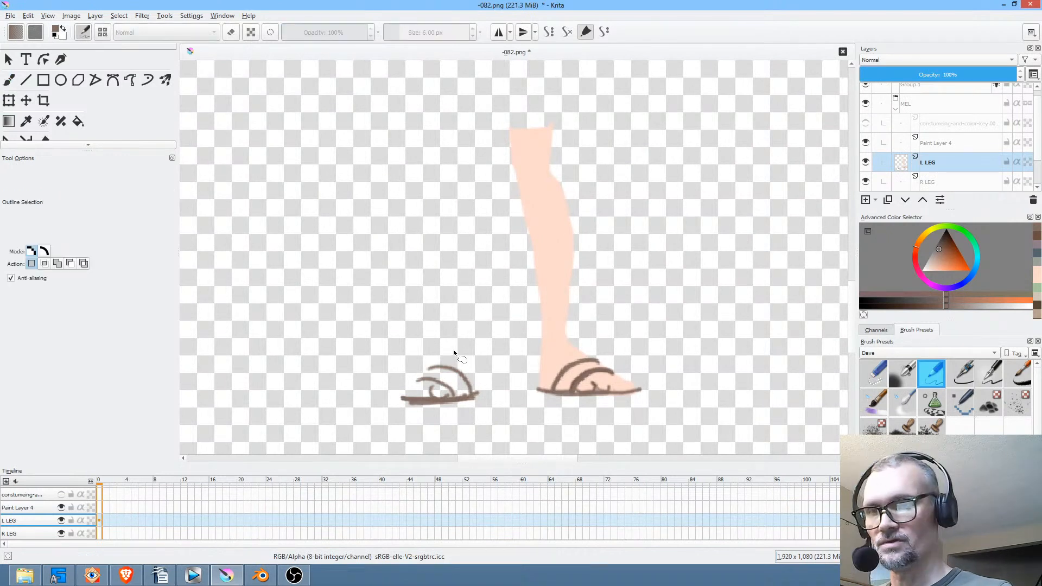
mouse_move(453, 348)
mouse_down()
mouse_move(497, 375)
mouse_move(464, 348)
mouse_up()
key(Delete)
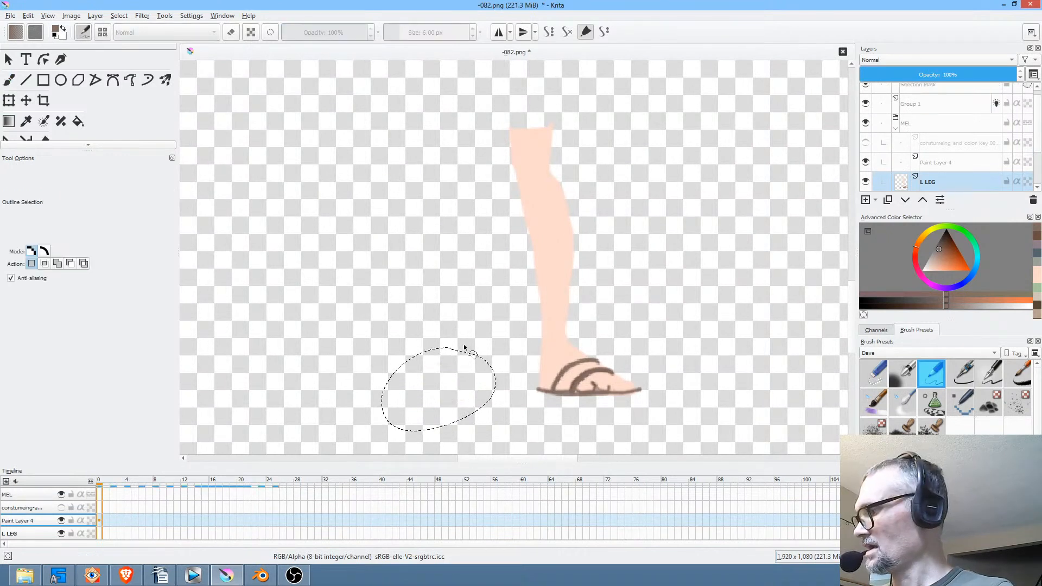
key(ctrl+v)
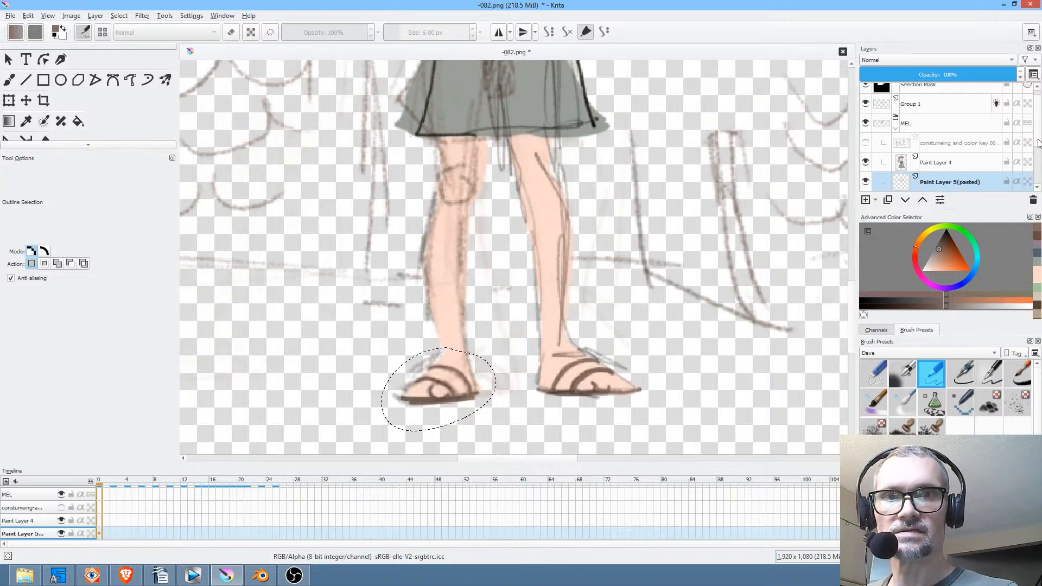
Move the pasted sandal layer directly above R LEG, merge it down, clear the selection and check the merged layer in isolation.
click(956, 182)
scroll(955, 163, down, 2)
click(906, 200)
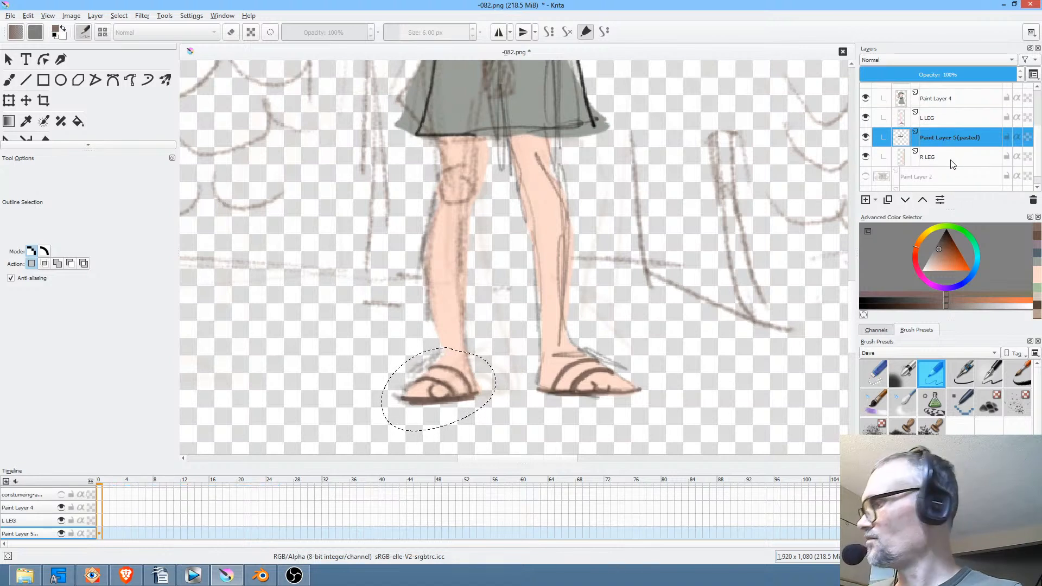
key(ctrl+e)
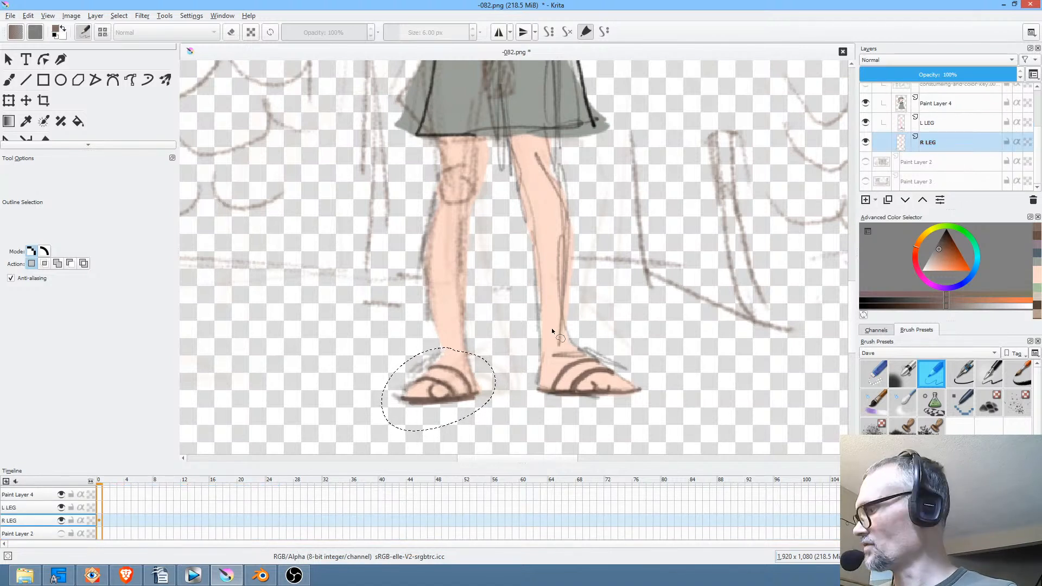
key(ctrl+shift+a)
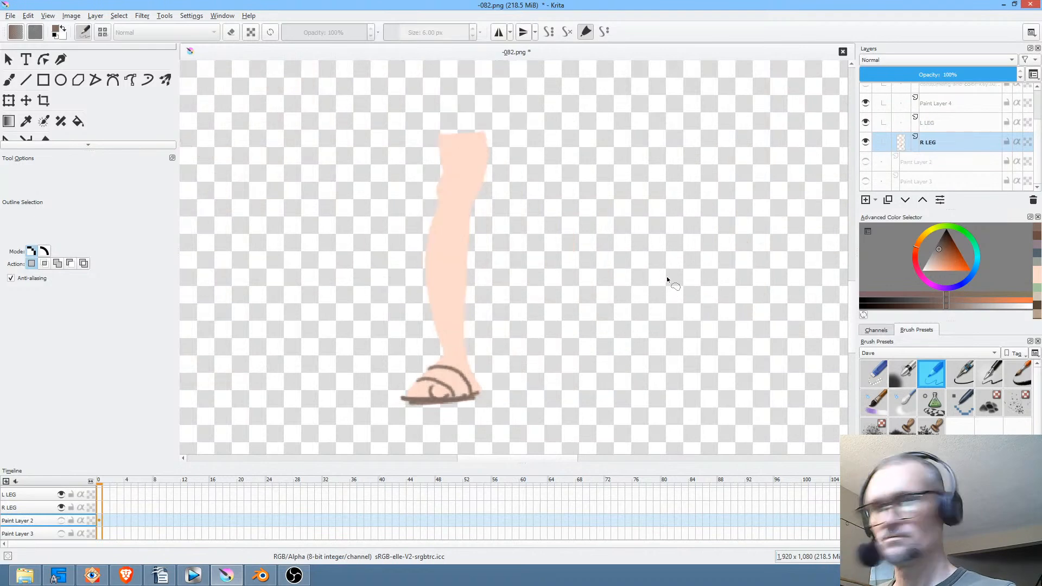
key(i)
key(i)
key(i)
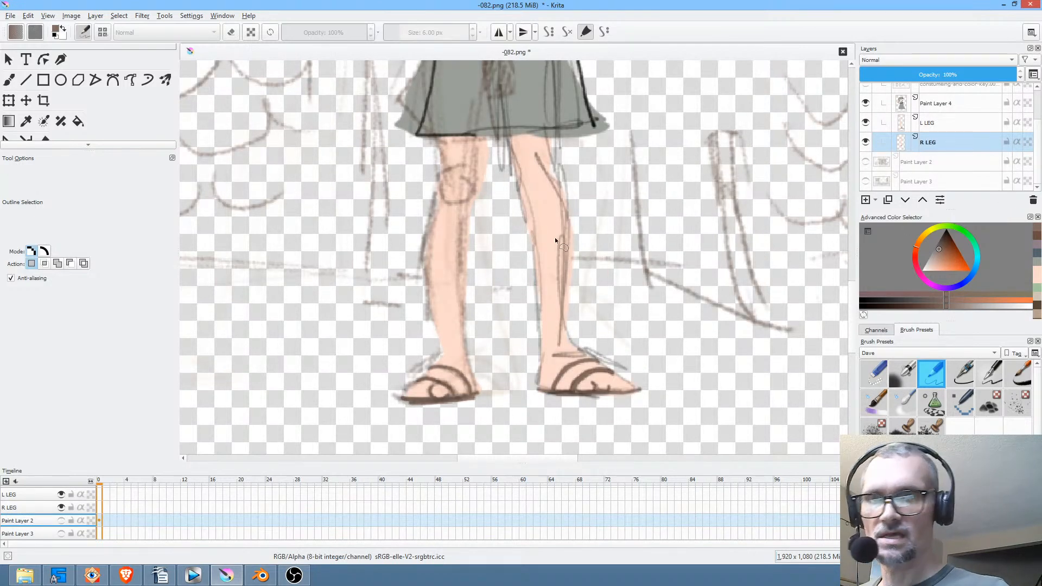
Sample the leg's skin color, choose a slightly darker, greyer shade of it and switch to the Freehand Path tool.
key(b)
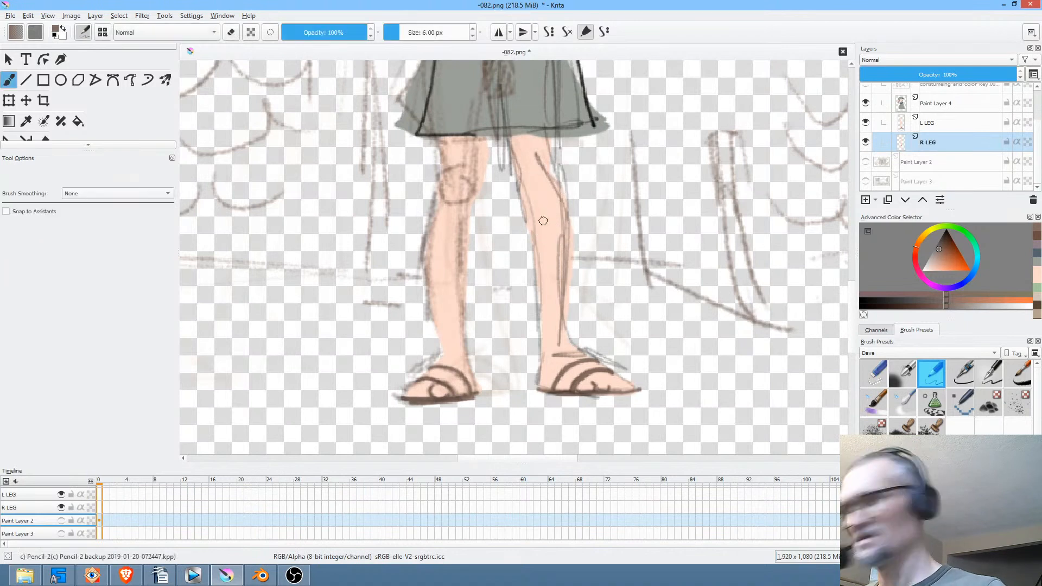
ctrl+click(545, 216)
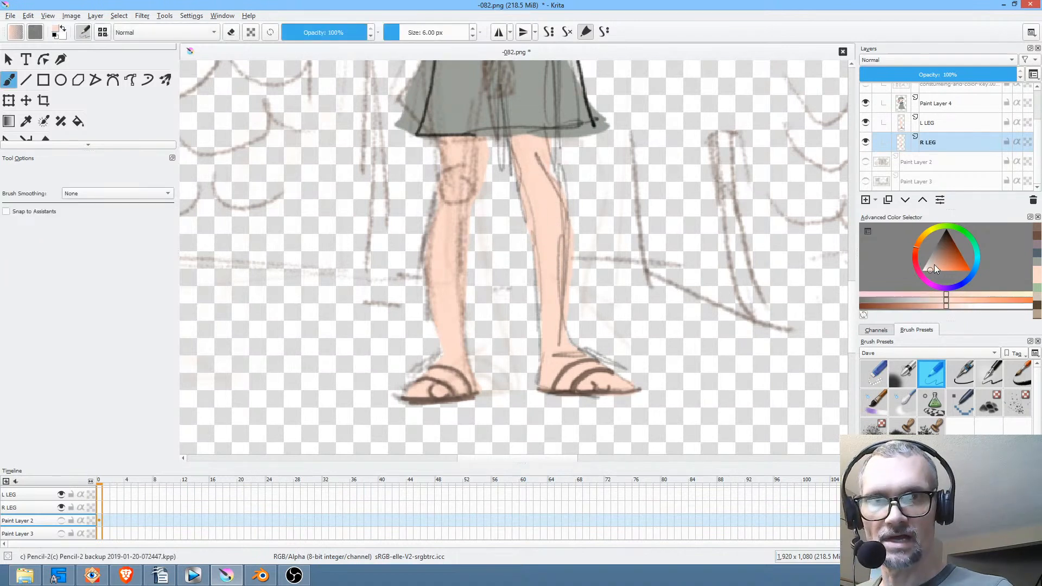
click(933, 265)
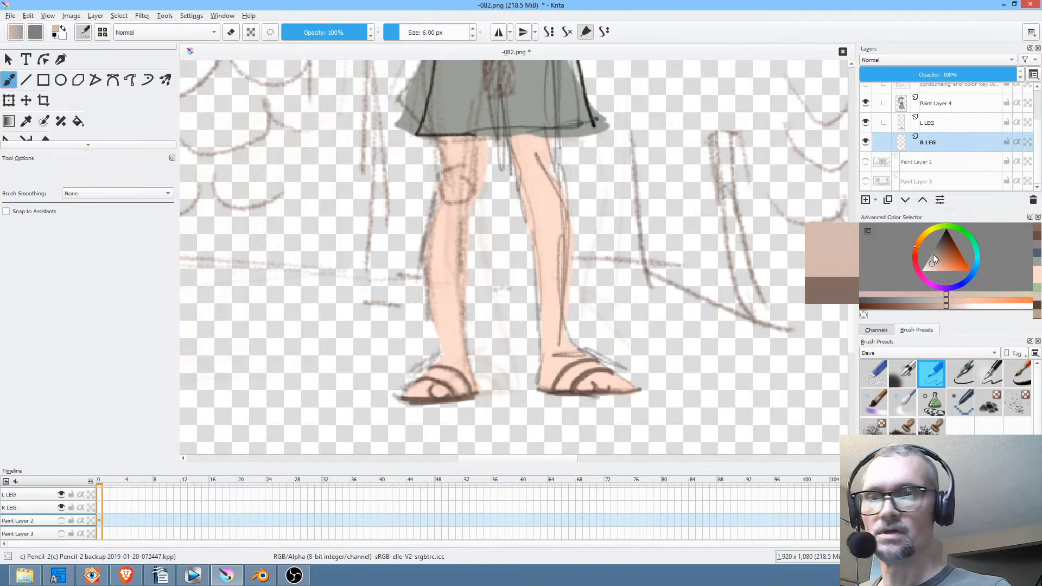
click(130, 80)
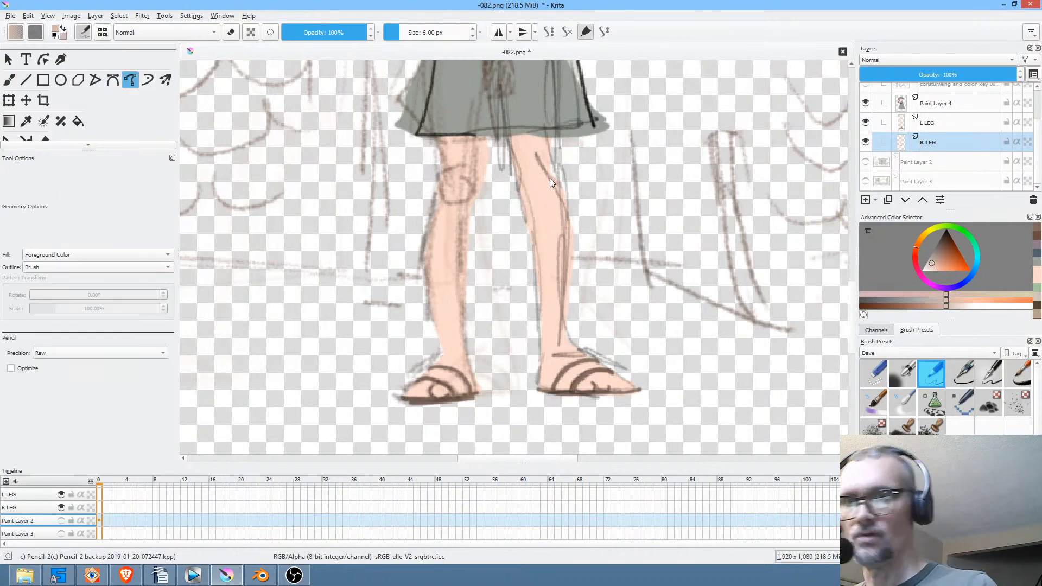
Try filled shadow shapes on the upper legs with R LEG active, check the layers' visibility and undo the test stroke.
mouse_move(550, 178)
mouse_down()
mouse_move(643, 245)
mouse_move(608, 162)
mouse_up()
scroll(570, 174, up, 3)
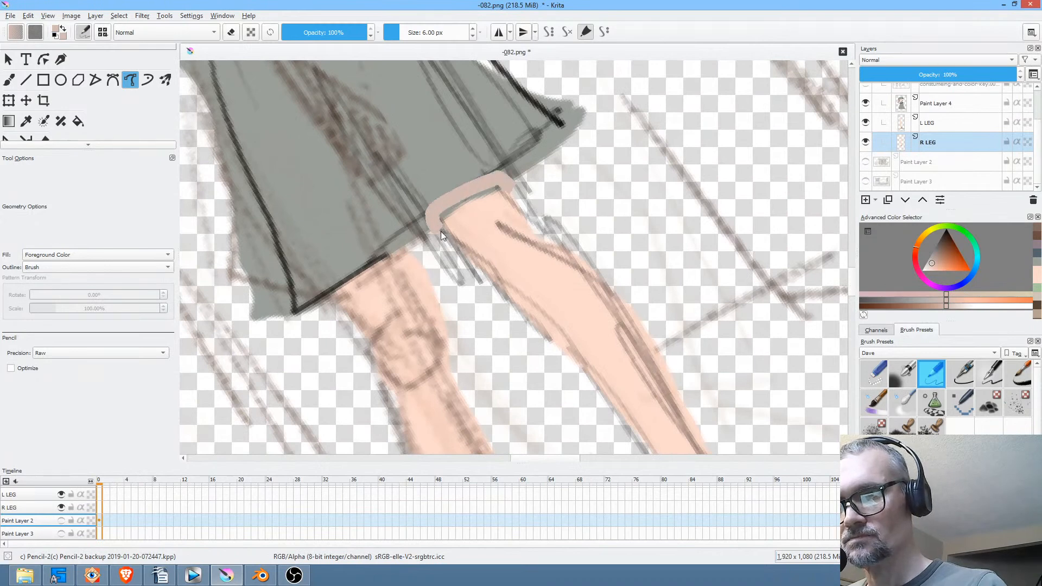
drag(530, 219, 523, 185)
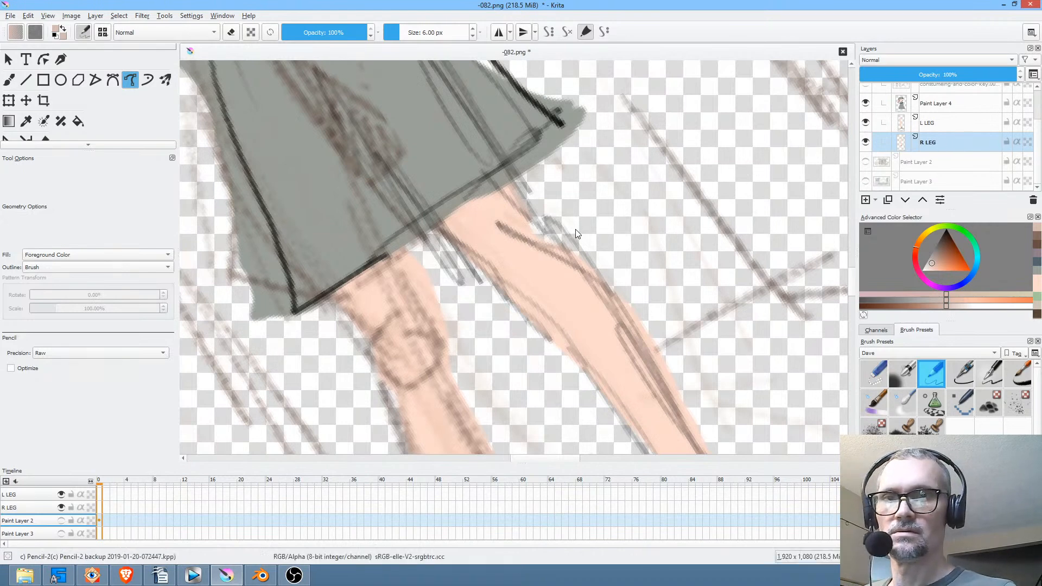
click(864, 103)
click(865, 102)
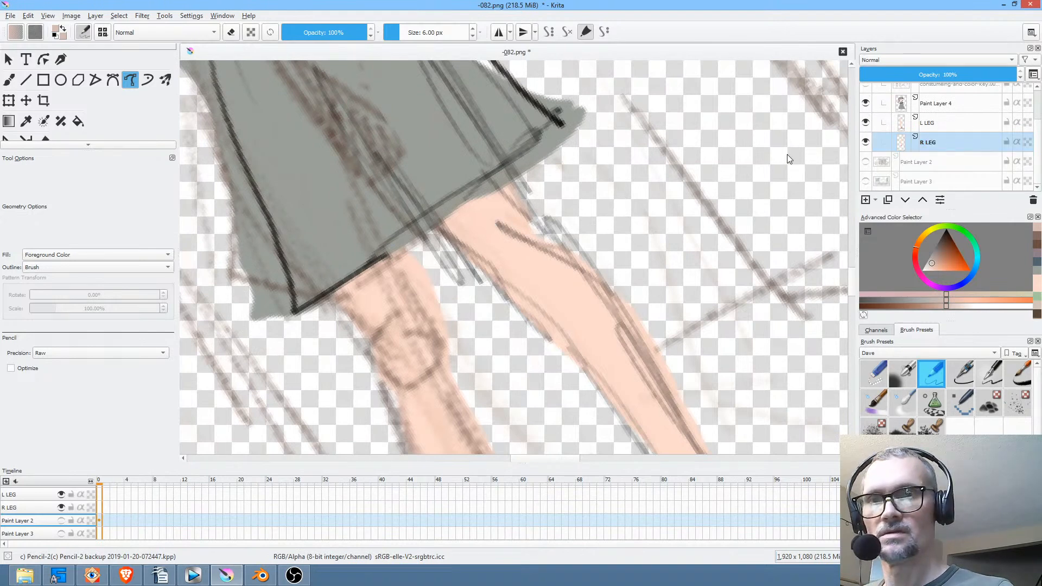
click(866, 141)
click(866, 141)
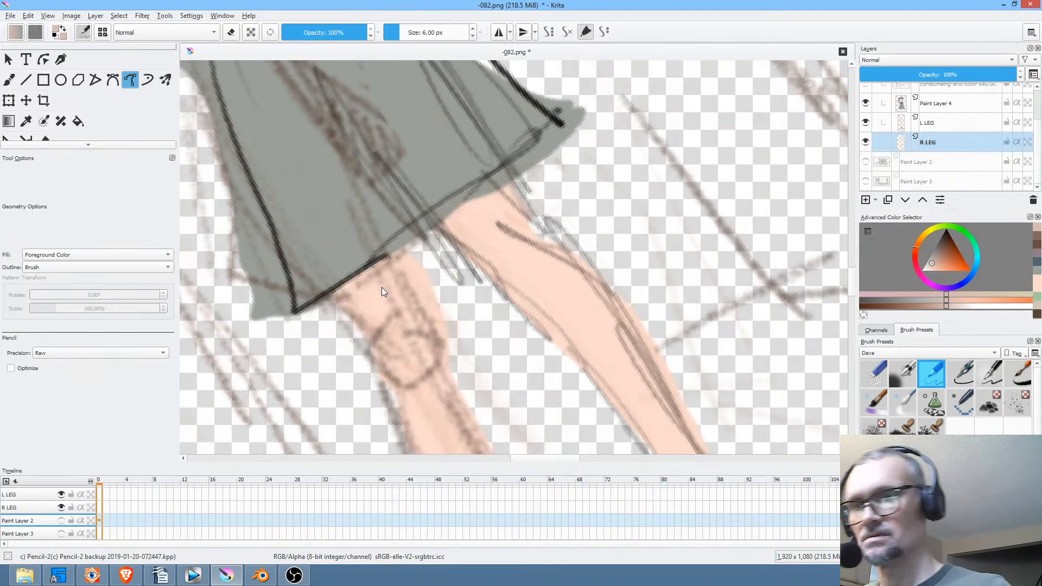
drag(382, 288, 384, 285)
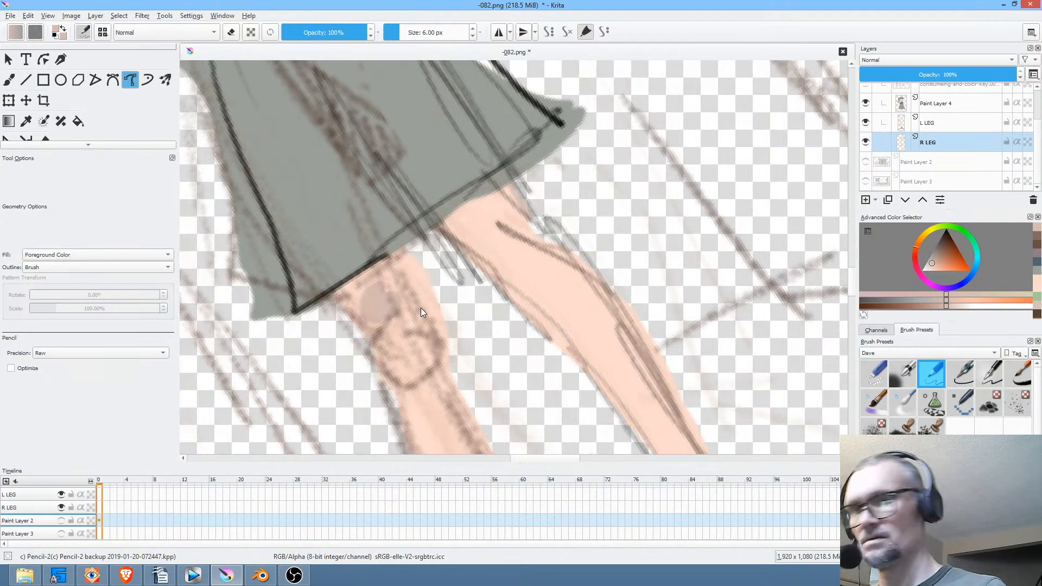
key(ctrl+z)
Choose a darker grey-brown and trace a filled shadow on R LEG from the skirt hem down to the kneecap.
click(933, 260)
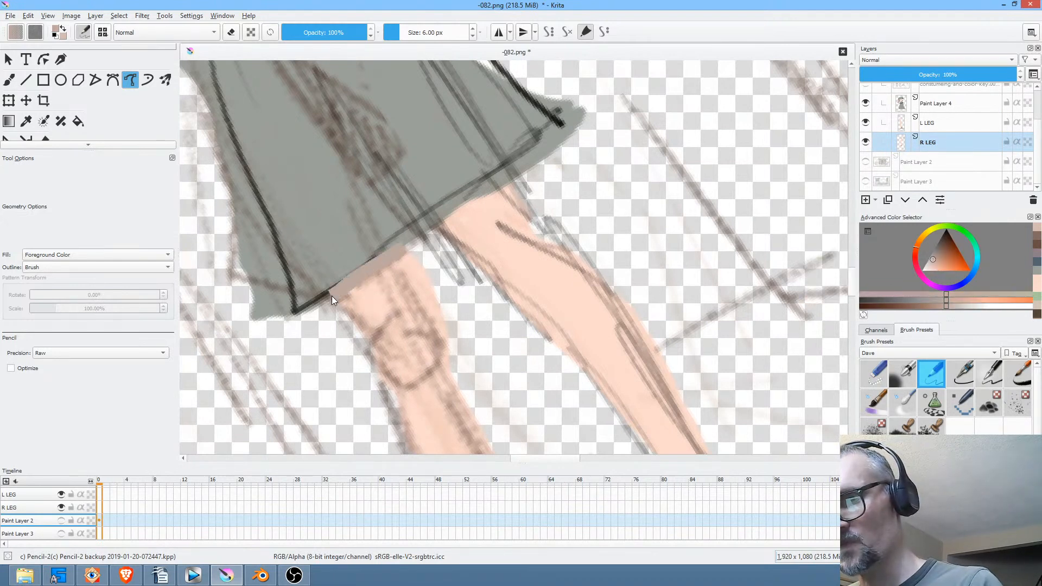
drag(424, 283, 412, 247)
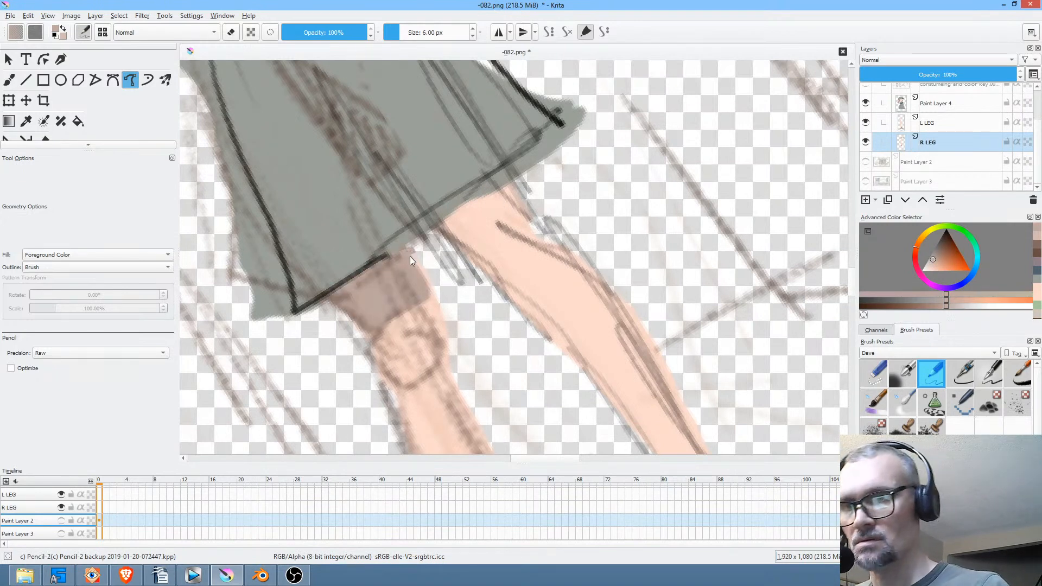
drag(435, 302, 414, 297)
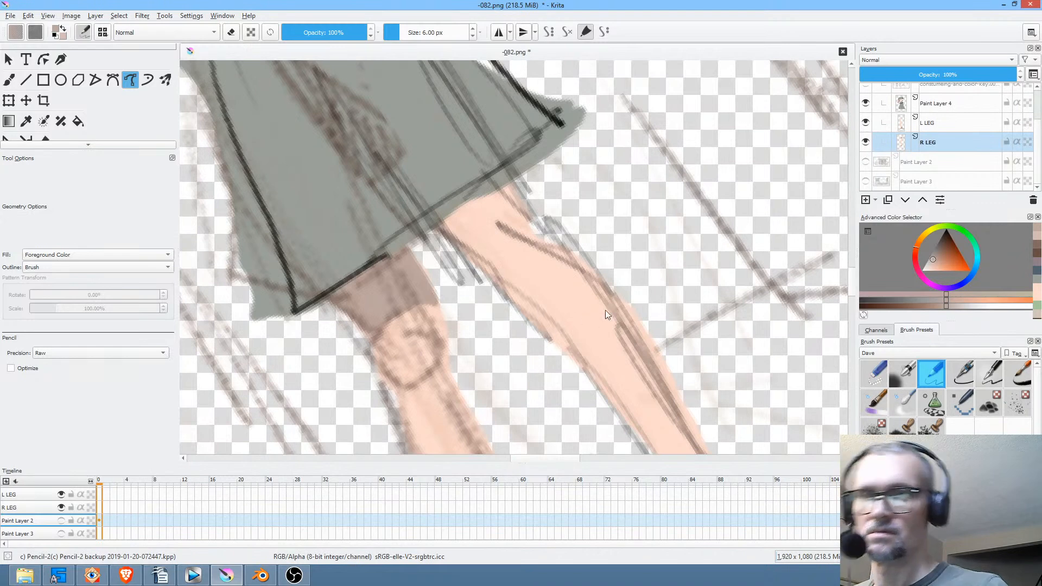
Trace a matching filled shadow on the L LEG layer across the upper leg just below the skirt hem.
click(948, 124)
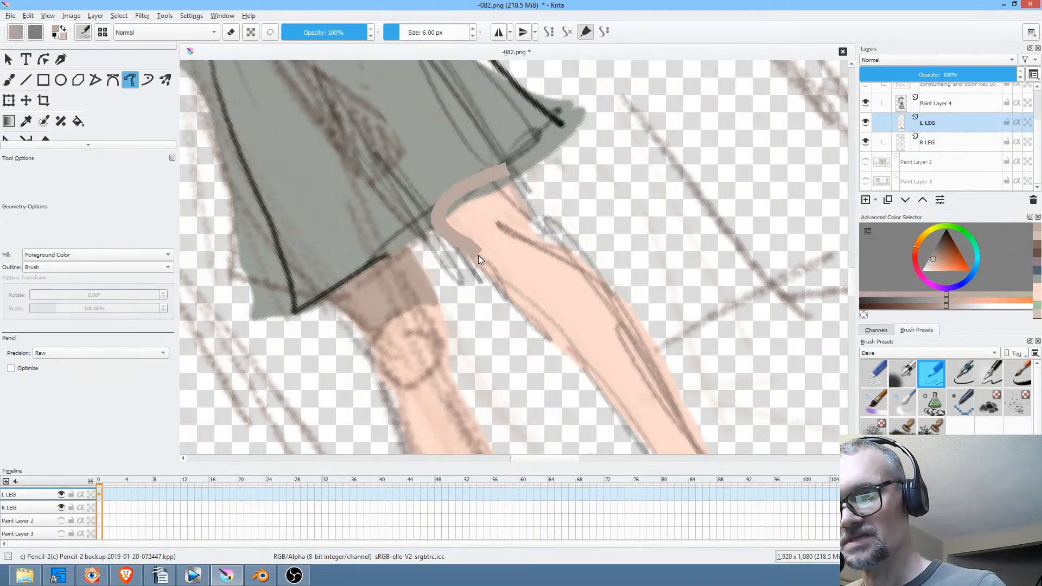
drag(533, 220, 510, 173)
scroll(516, 166, down, 2)
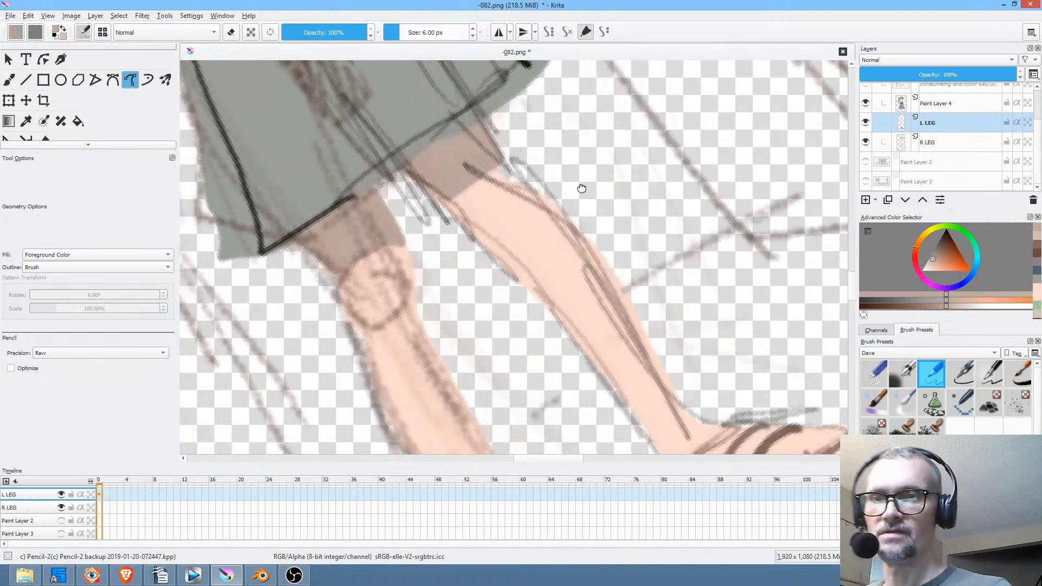
Add small grey-brown shadows at the knees on the R LEG and L LEG layers.
drag(375, 321, 408, 314)
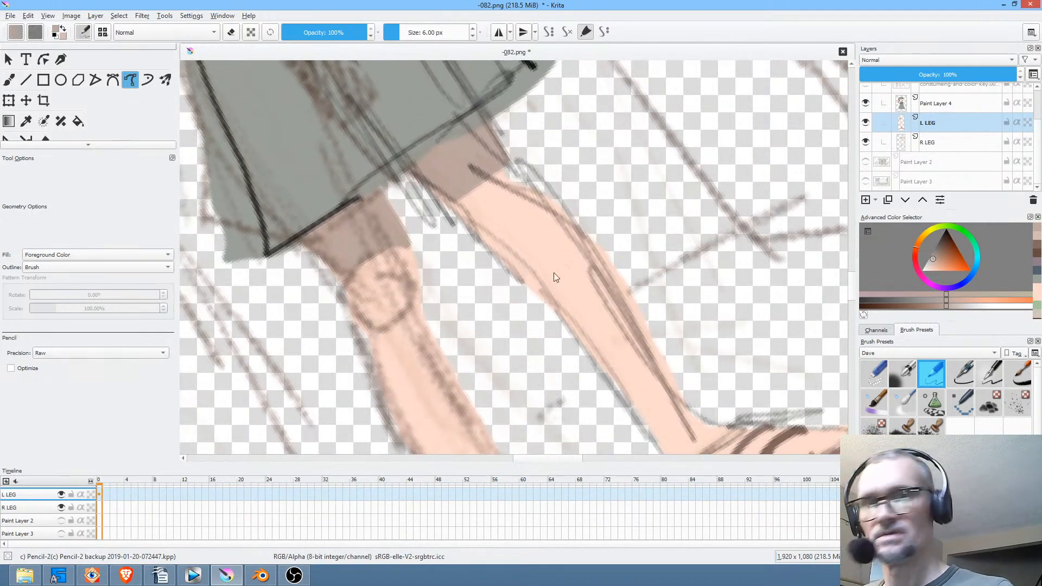
click(896, 144)
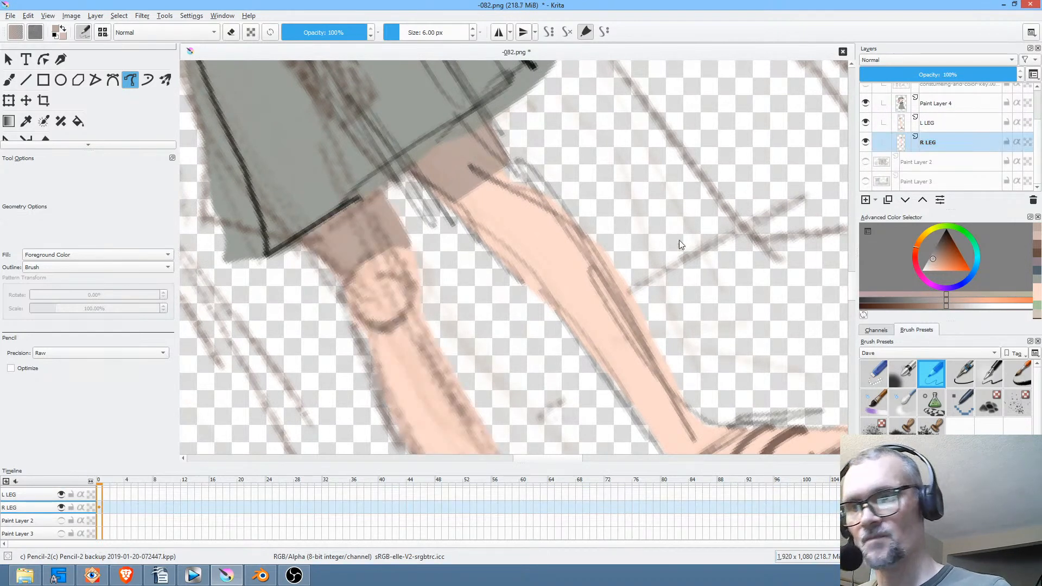
click(930, 124)
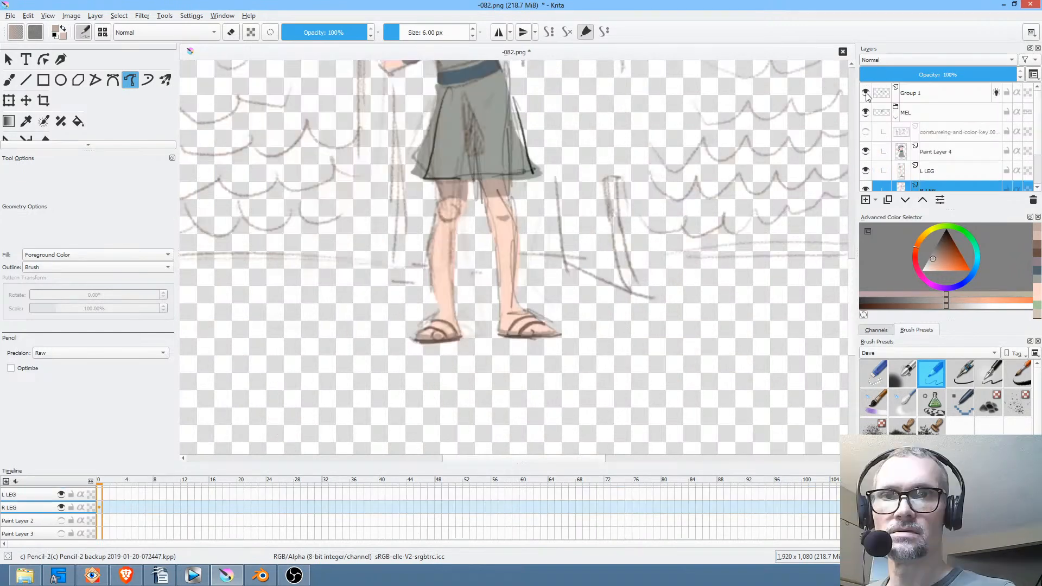
Hide the Group 1 sketch, duplicate the L LEG layer and place the copy directly beneath the original.
click(865, 93)
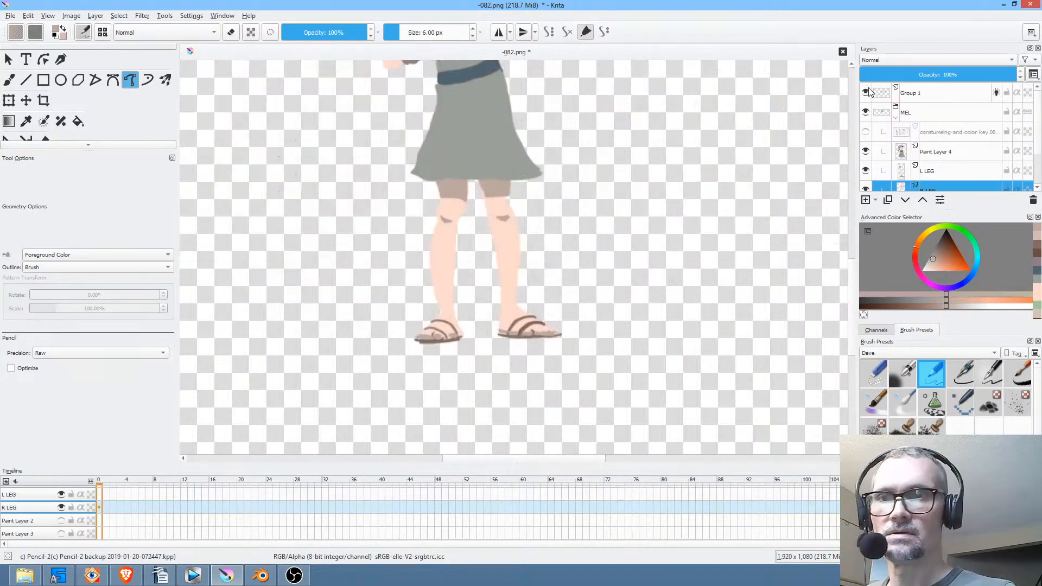
drag(548, 244, 550, 314)
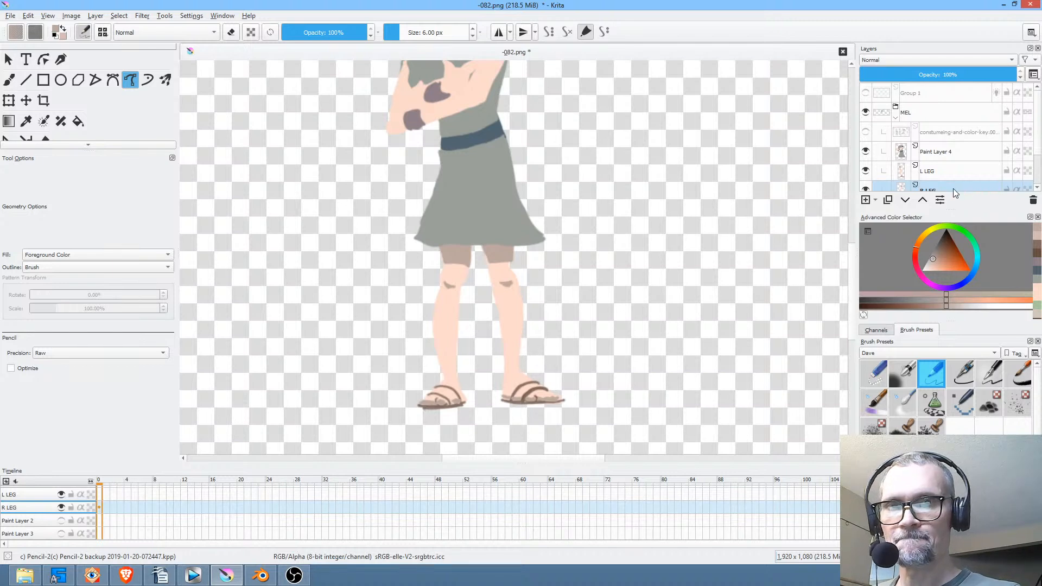
click(937, 188)
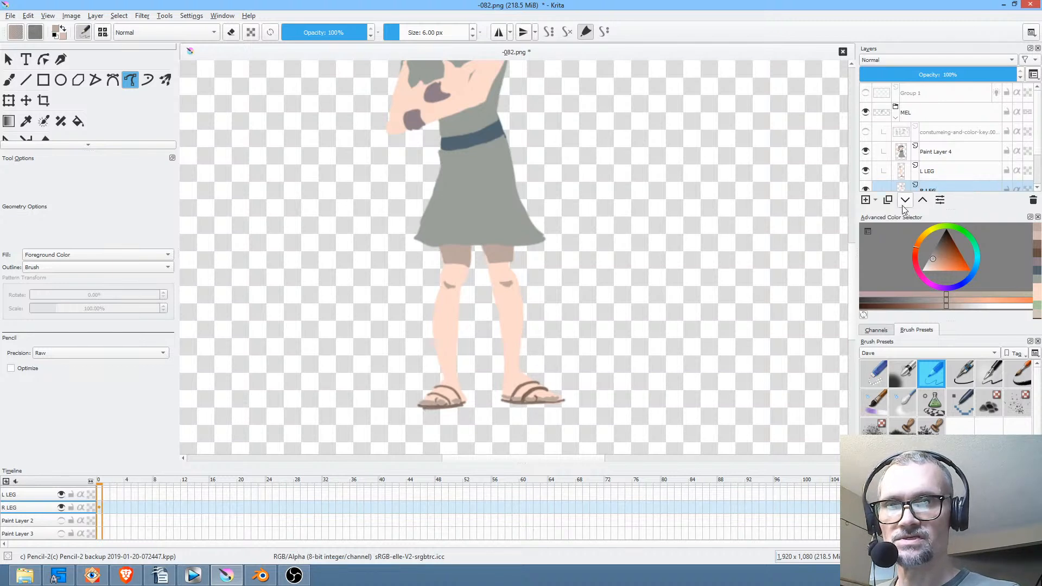
click(937, 168)
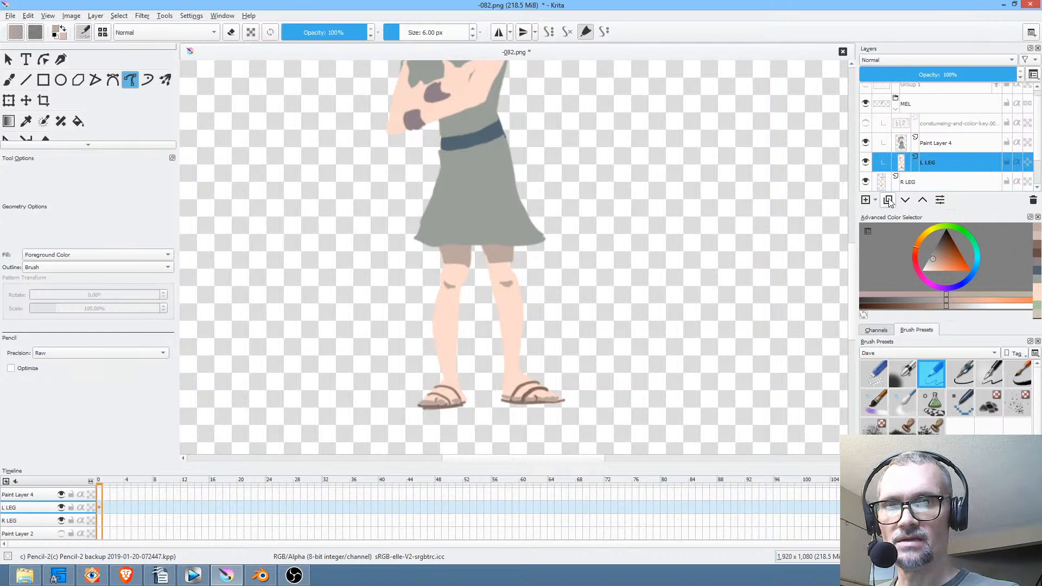
key(ctrl+j)
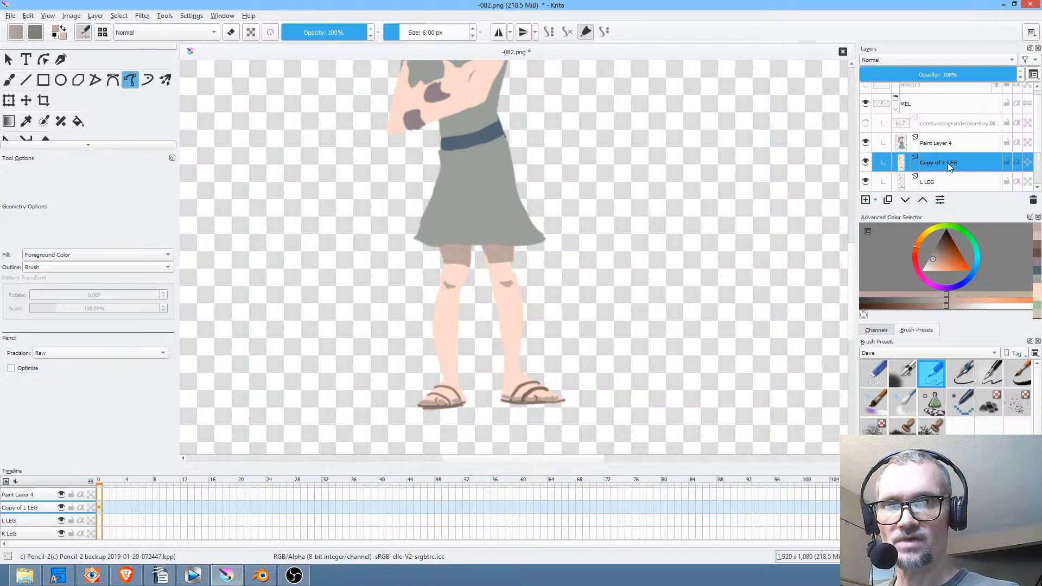
click(906, 201)
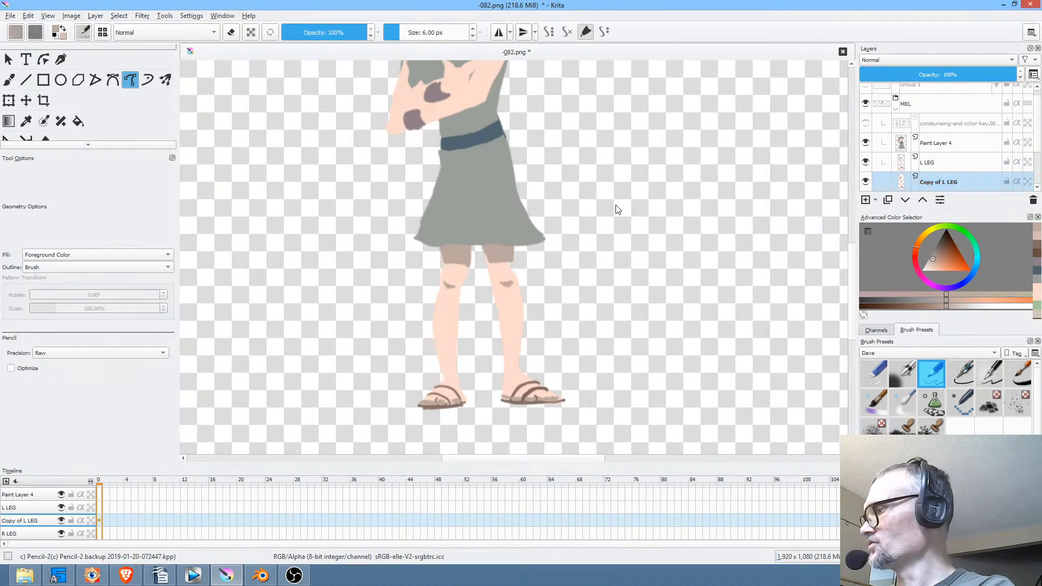
Blur the L LEG copy with a 4 px radius and turn it black with a Color Adjustment curve.
click(144, 15)
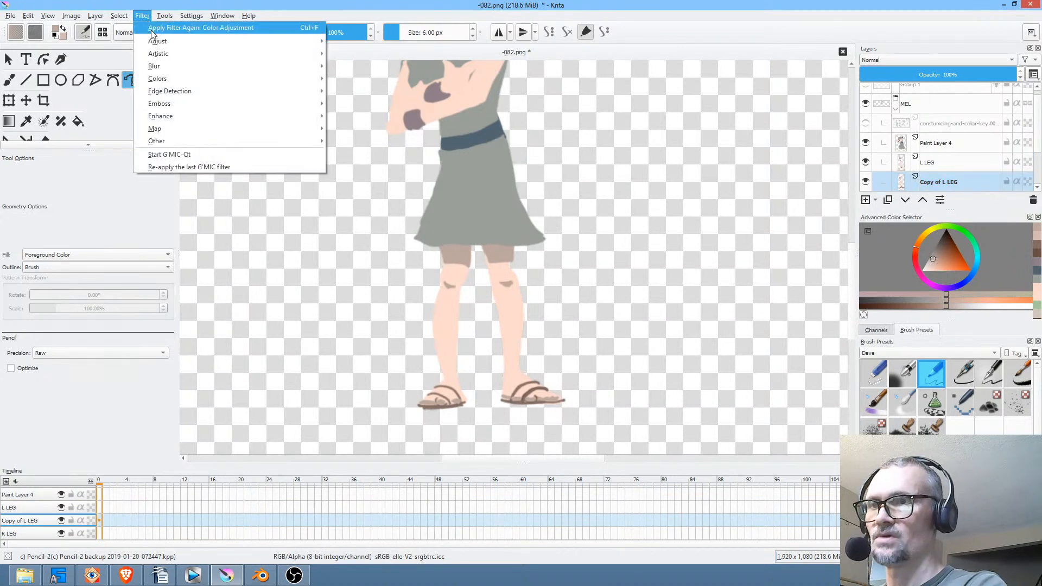
click(386, 70)
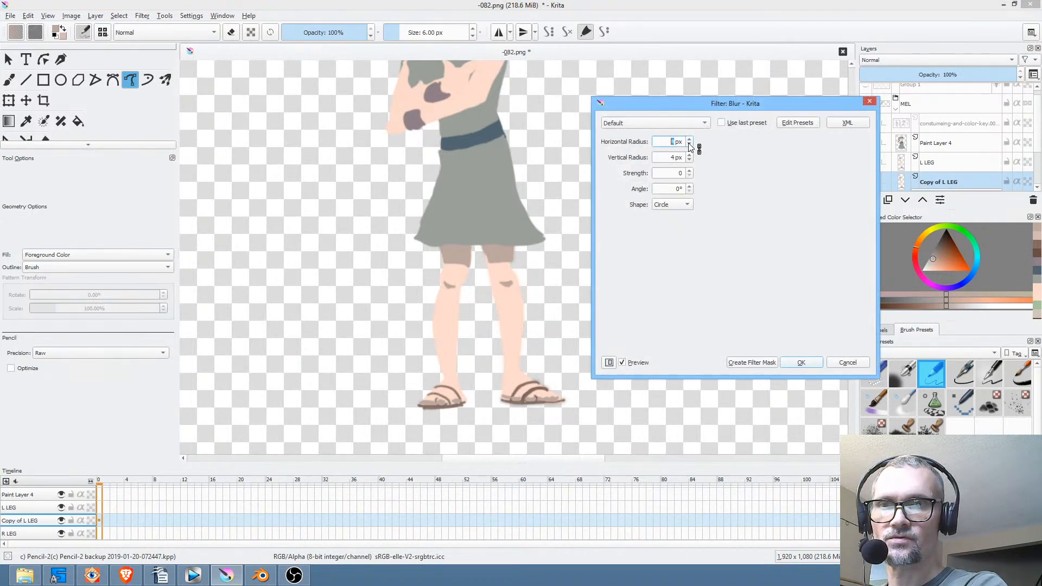
click(806, 364)
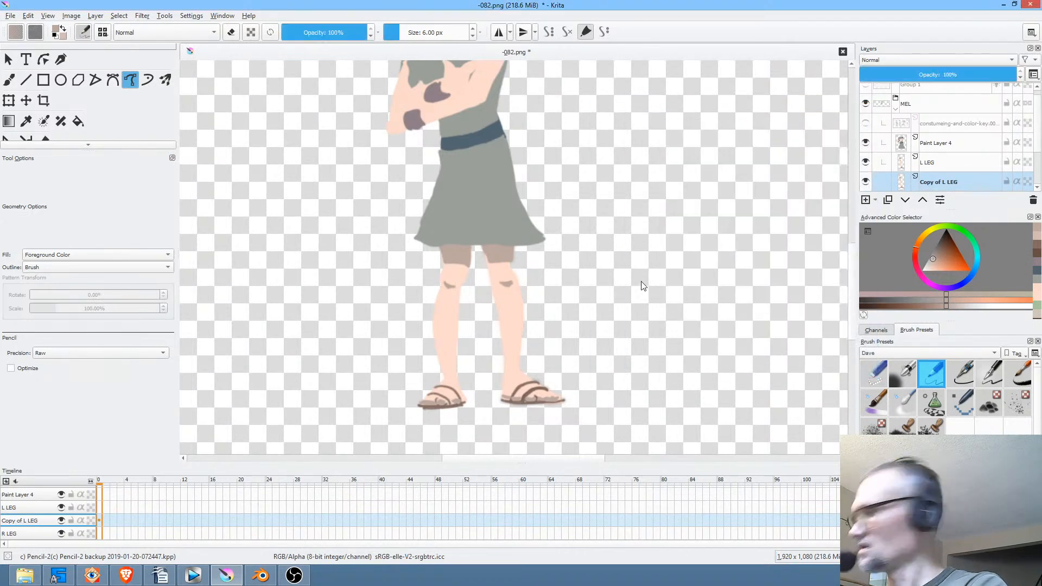
key(ctrl+m)
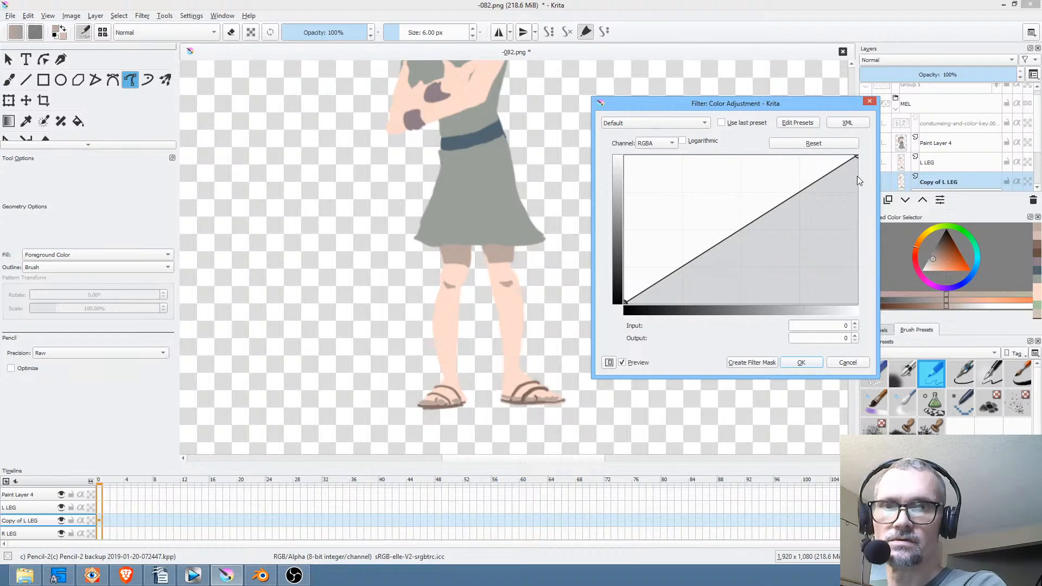
drag(856, 156, 863, 325)
click(801, 362)
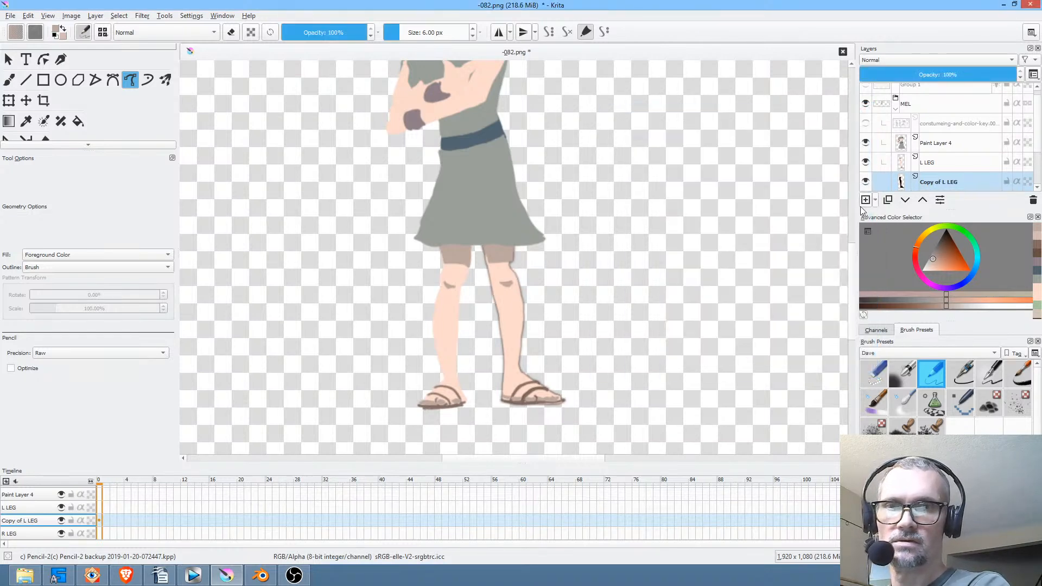
Try merging L LEG down onto its blackened copy, and undo the merge.
click(951, 166)
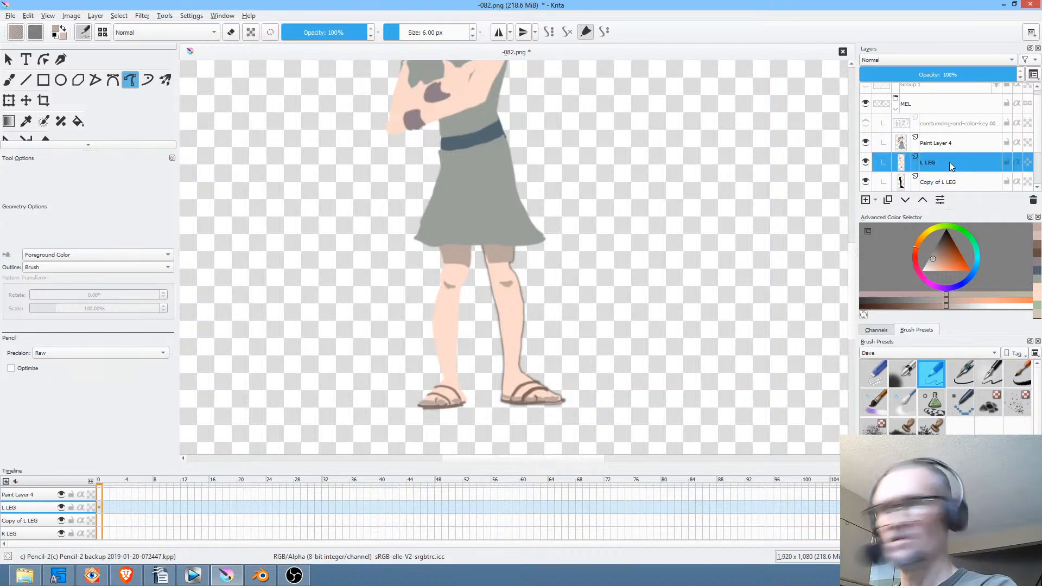
key(ctrl+e)
scroll(953, 156, down, 2)
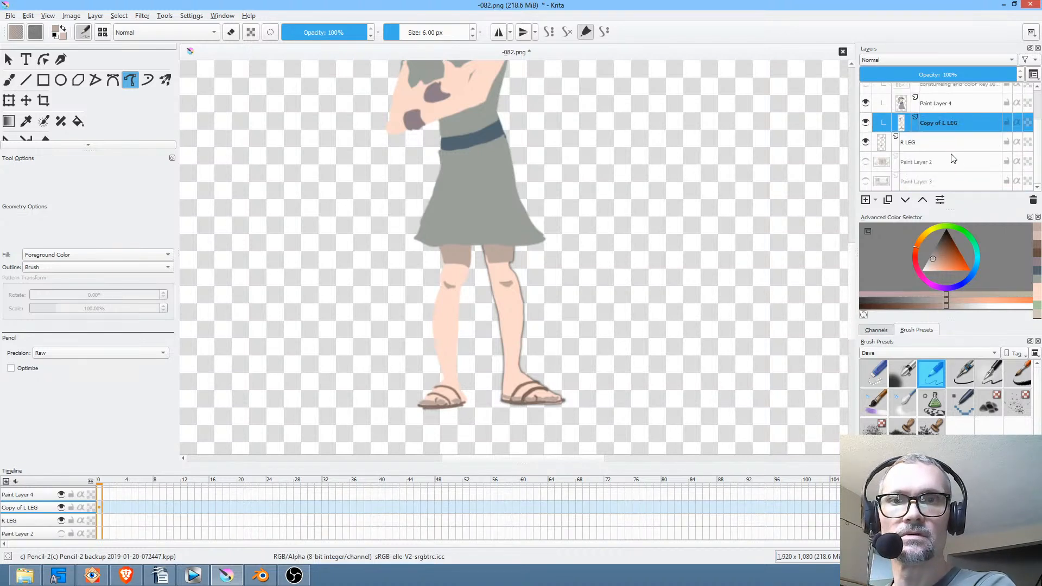
scroll(950, 140, up, 3)
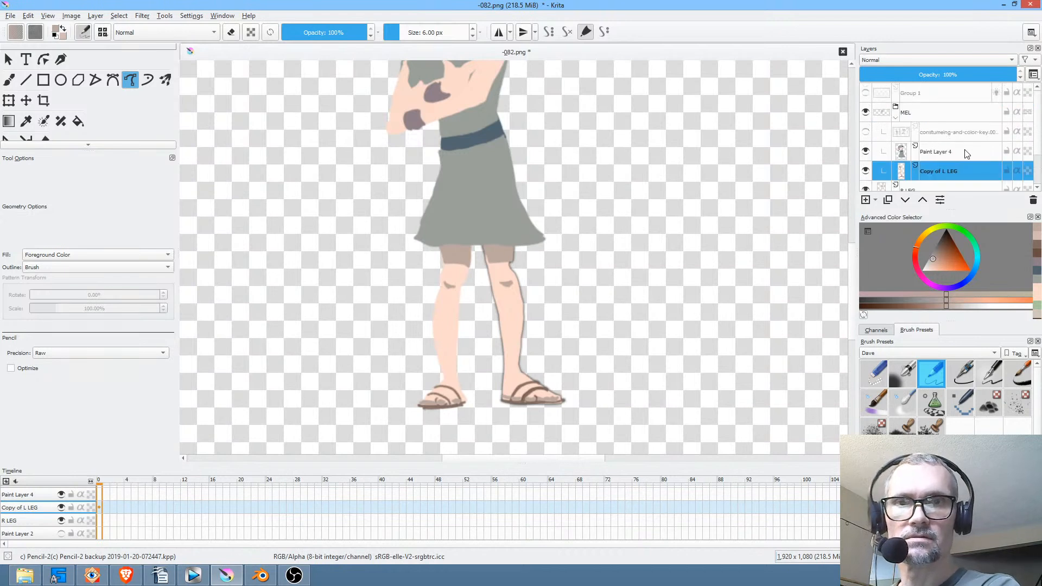
mouse_move(966, 155)
scroll(966, 154, down, 2)
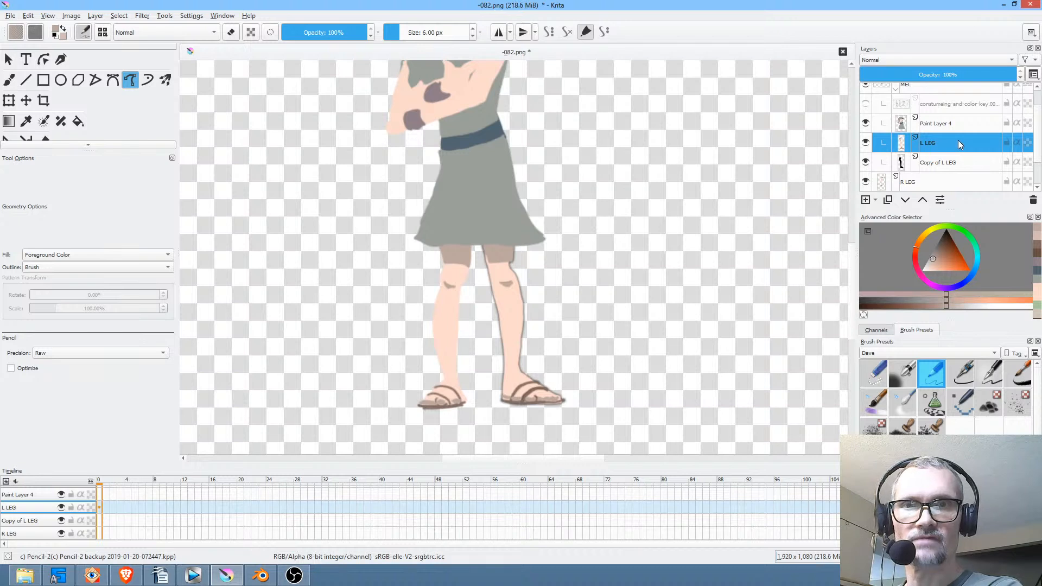
Bring the R LEG layer into the MEL group, duplicate it and place the copy beneath it.
scroll(959, 143, down, 2)
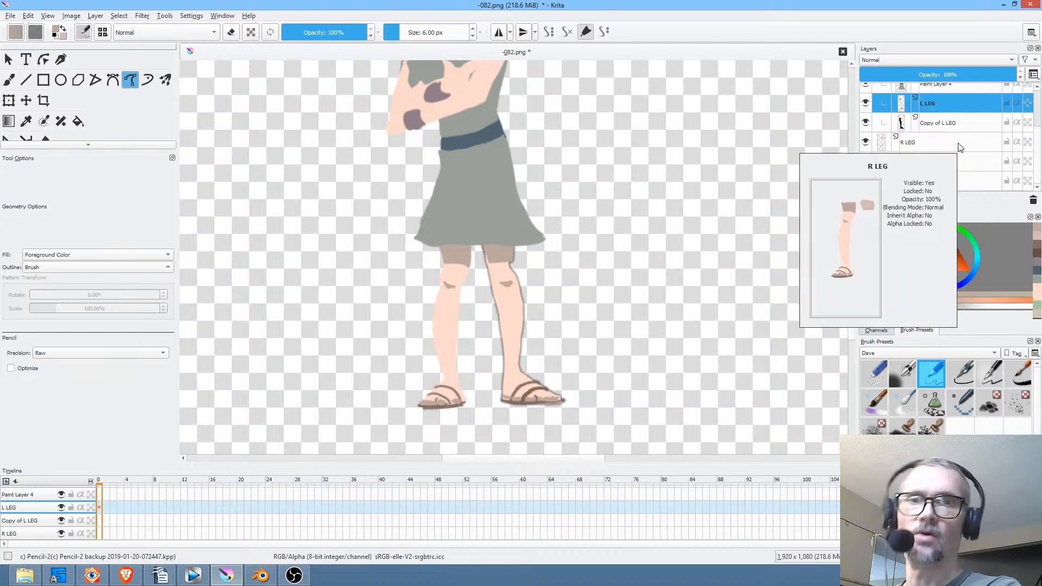
scroll(954, 158, up, 3)
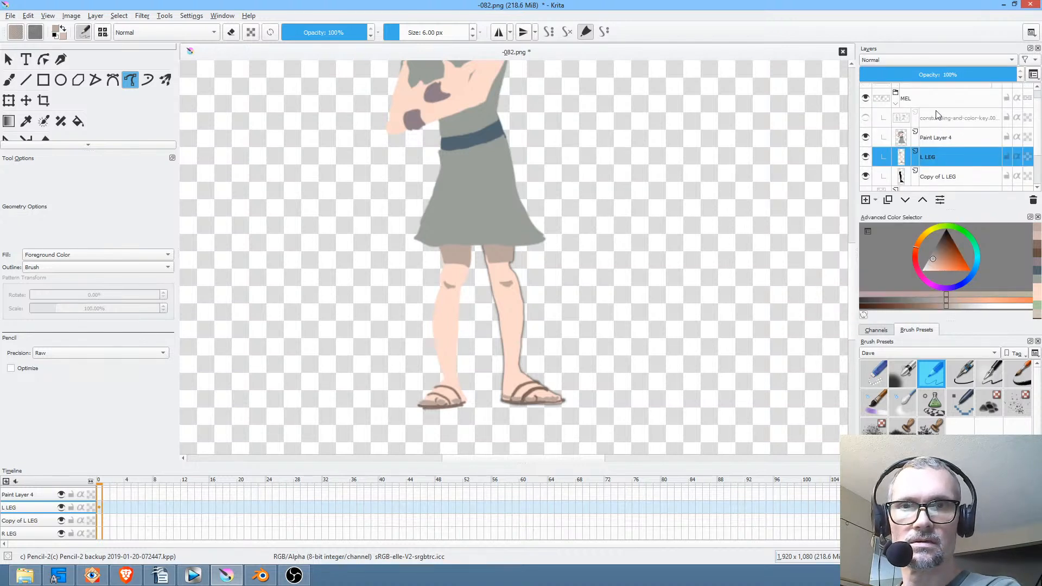
scroll(945, 140, down, 3)
click(951, 144)
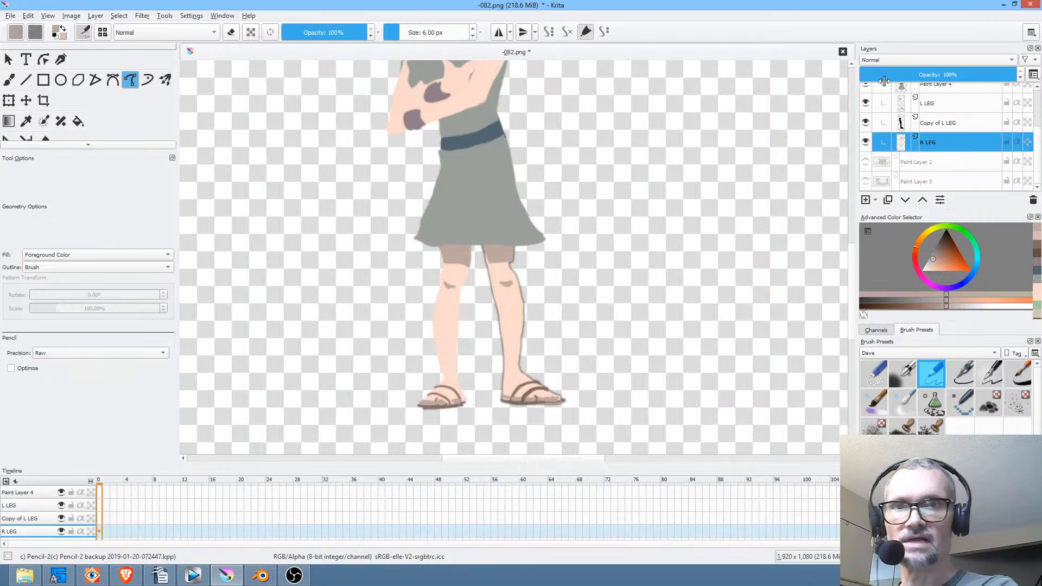
click(866, 141)
click(867, 141)
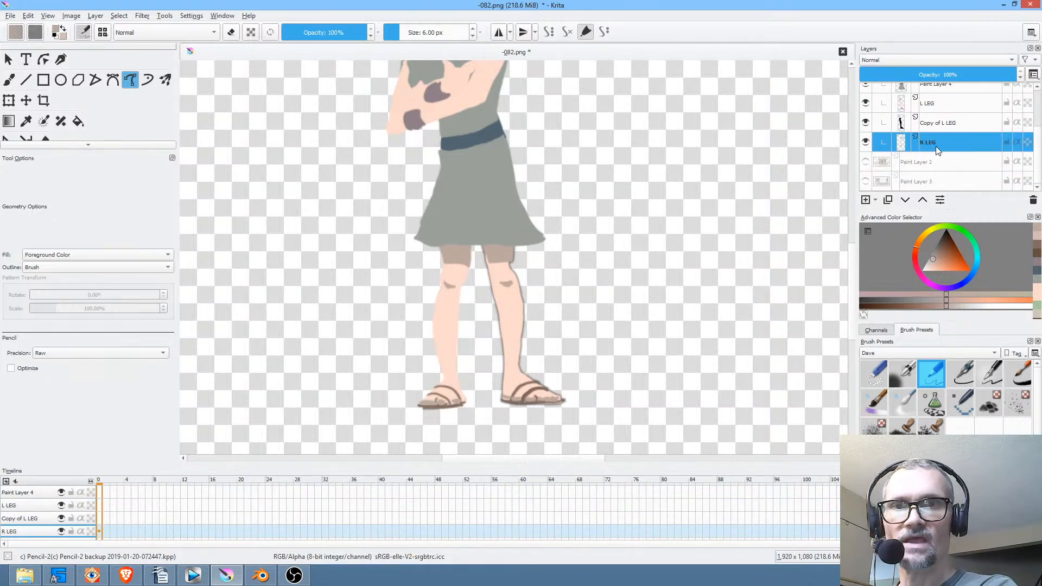
click(890, 202)
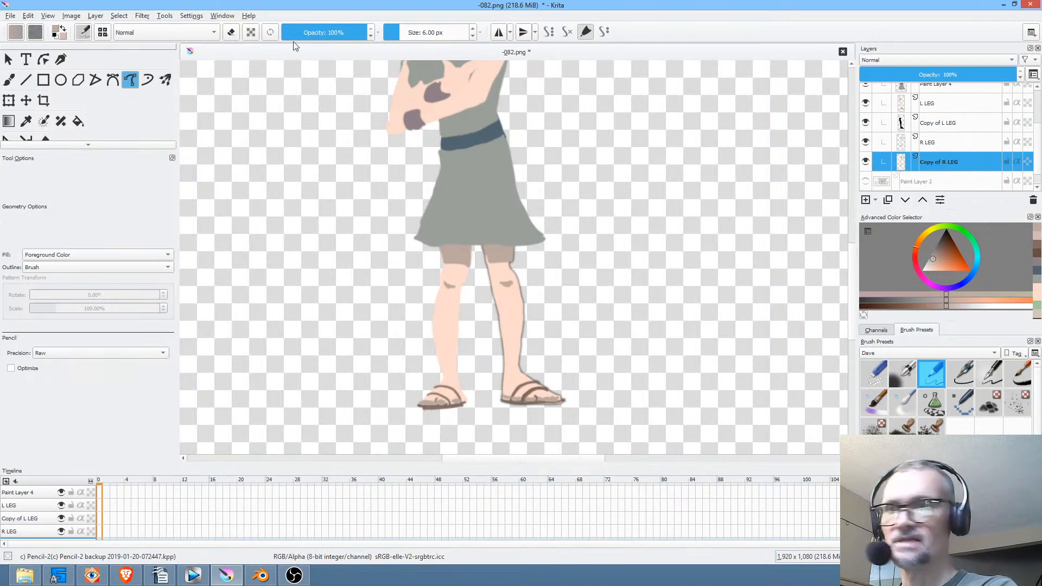
Blur the R LEG copy with a 3 px radius and turn it black with a Color Adjustment curve.
click(144, 16)
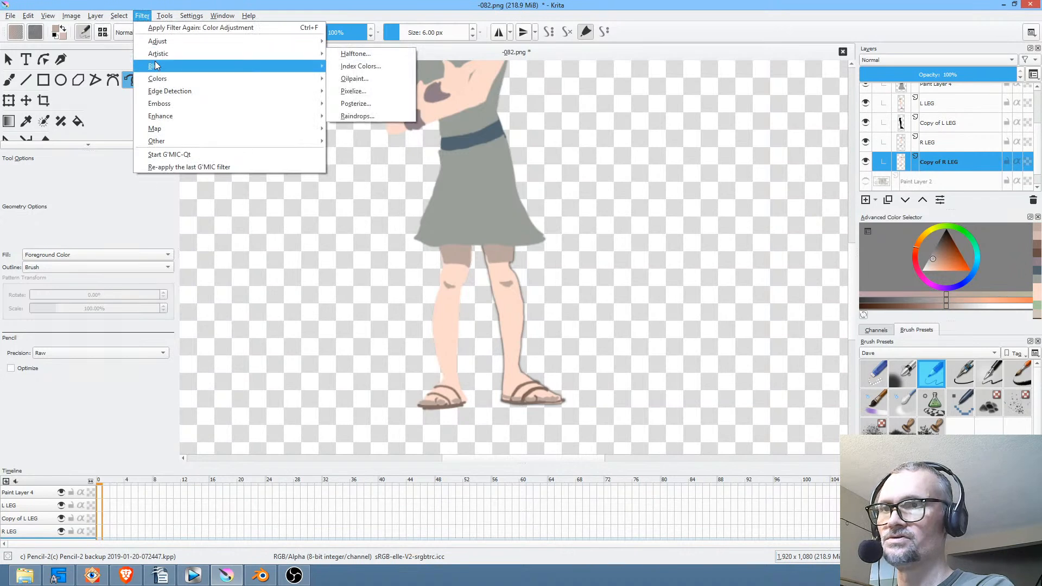
mouse_move(155, 65)
click(352, 66)
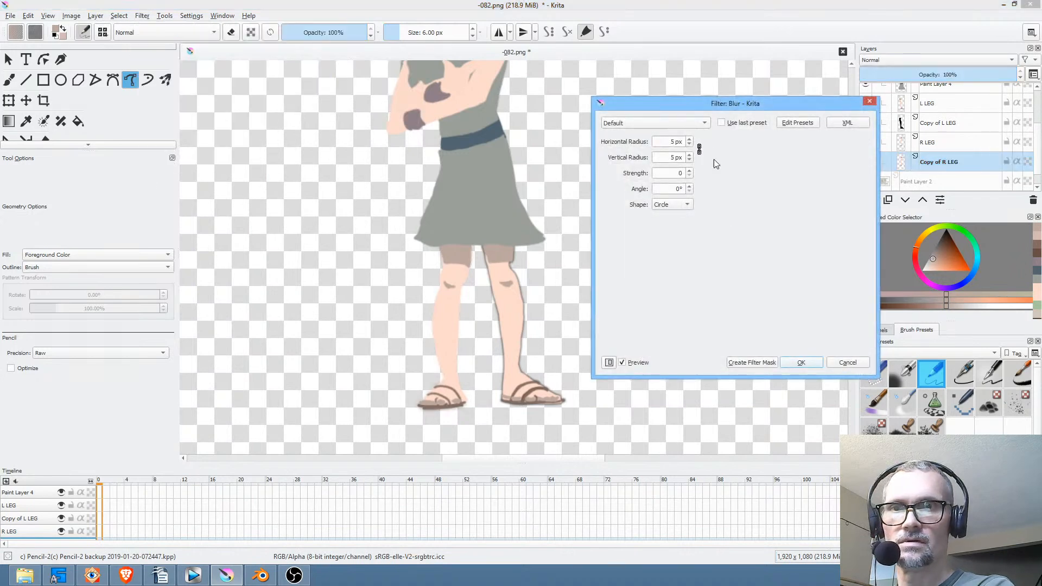
click(689, 145)
click(689, 145)
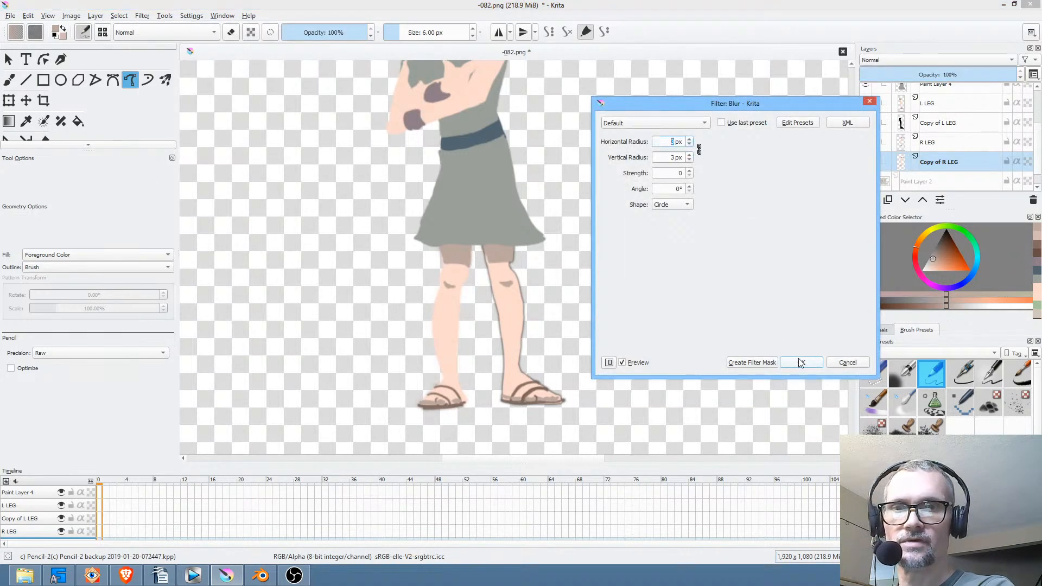
click(800, 363)
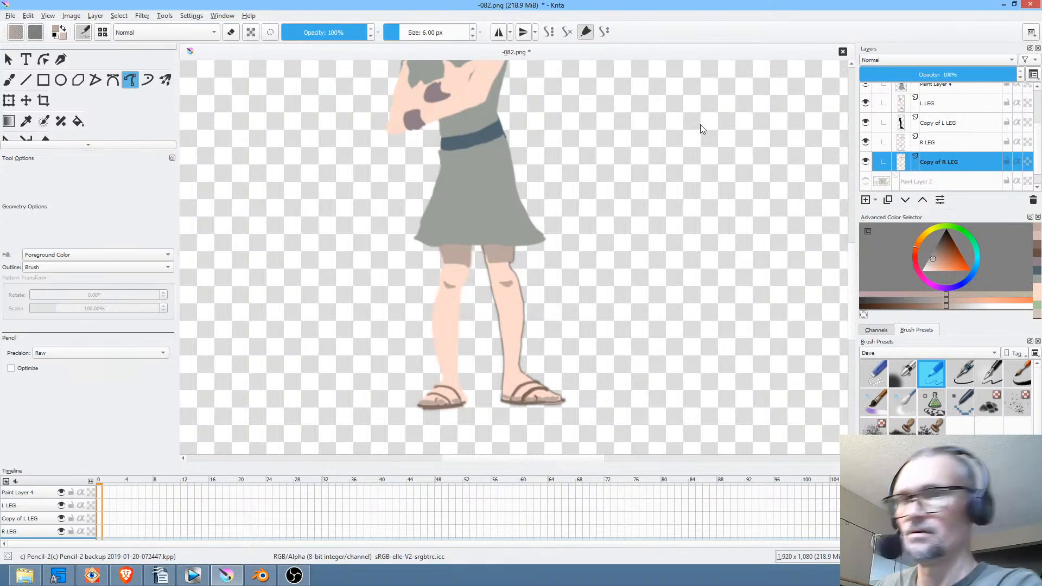
key(ctrl+m)
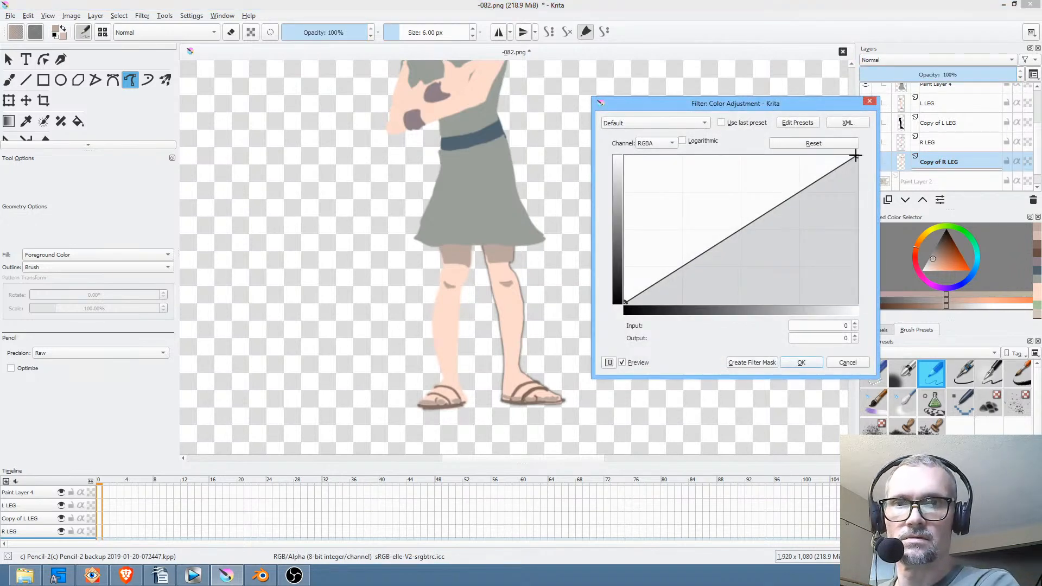
drag(857, 156, 865, 309)
click(799, 364)
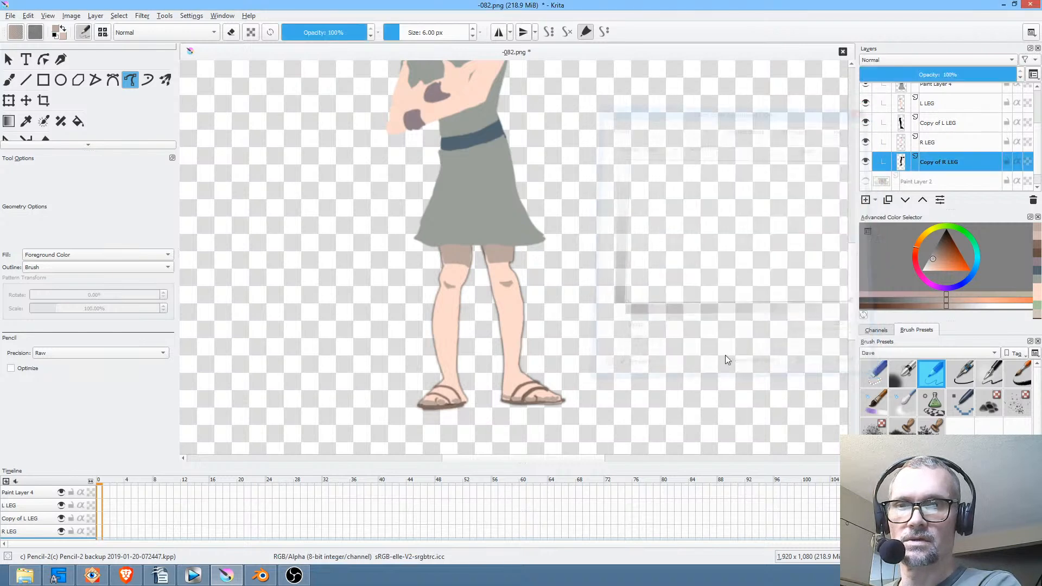
Merge R LEG down onto its blackened copy and check the outlined leg by toggling the merged layer's visibility.
click(949, 144)
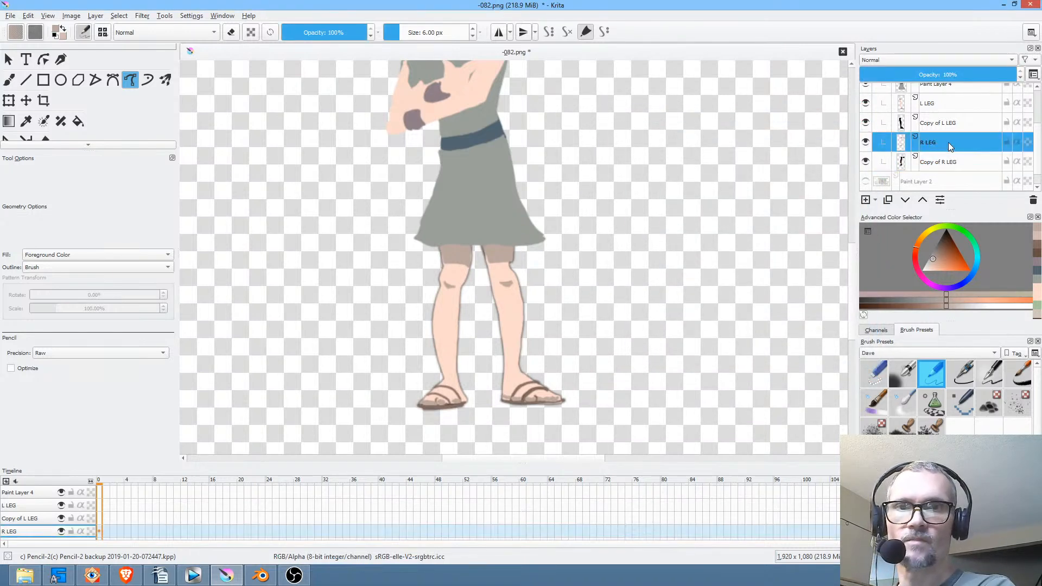
key(shift+Delete)
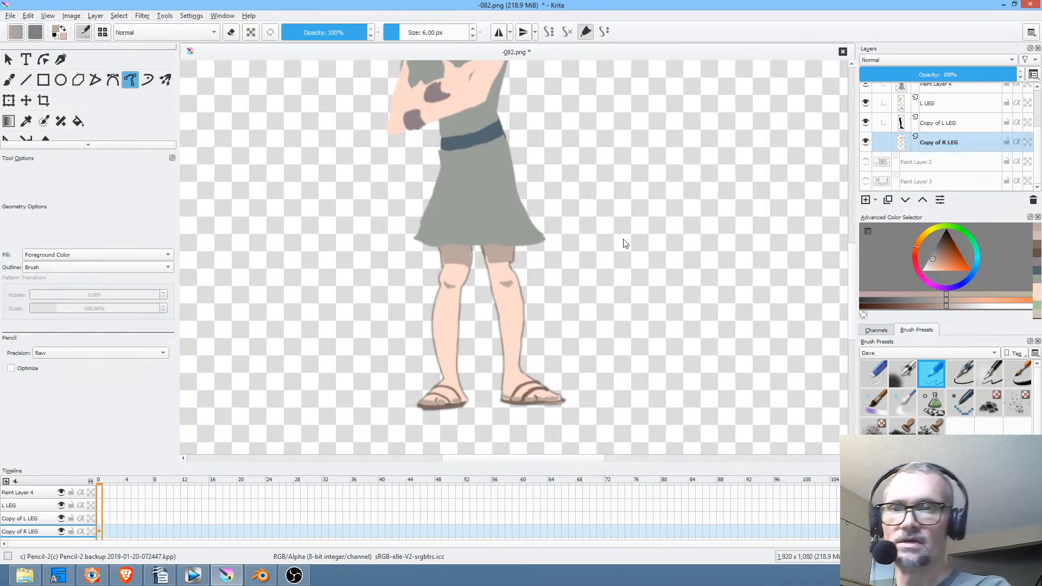
scroll(635, 237, up, 1)
scroll(576, 245, up, 2)
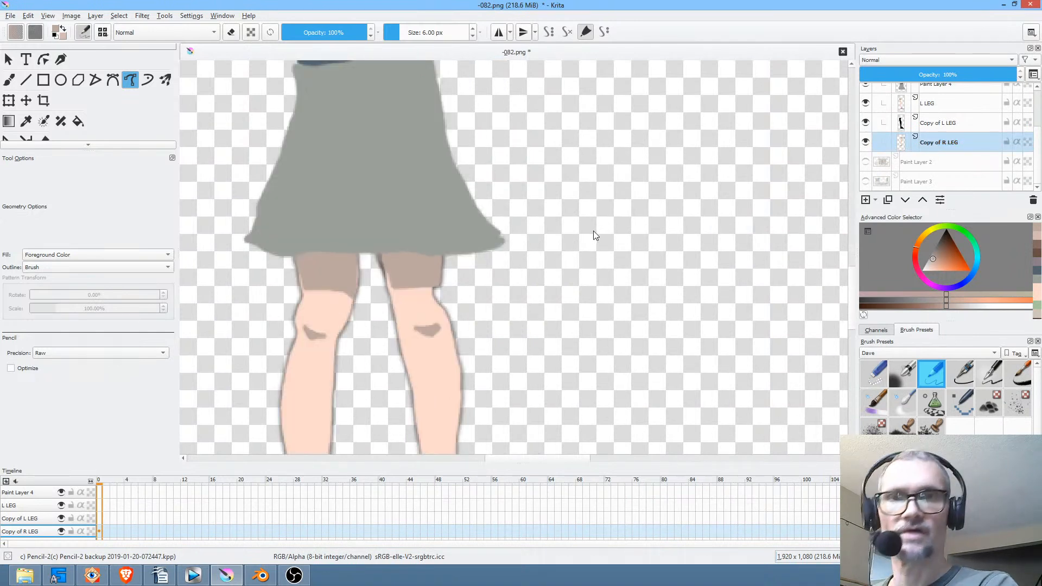
click(865, 143)
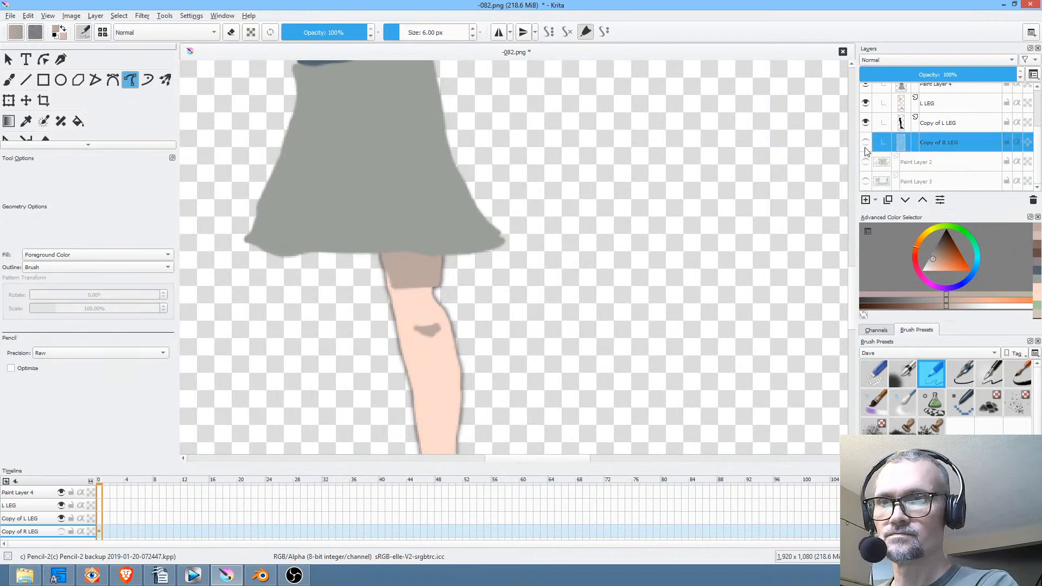
click(866, 143)
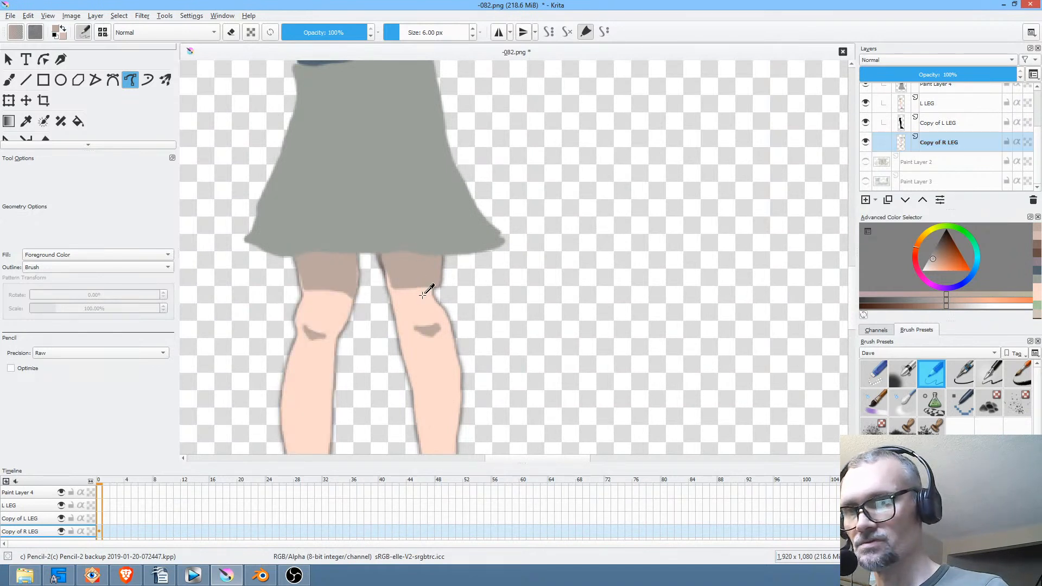
Sample the light skin colour just above the knee, activate the freehand brush and recheck Copy of R LEG by toggling its visibility.
ctrl+click(429, 284)
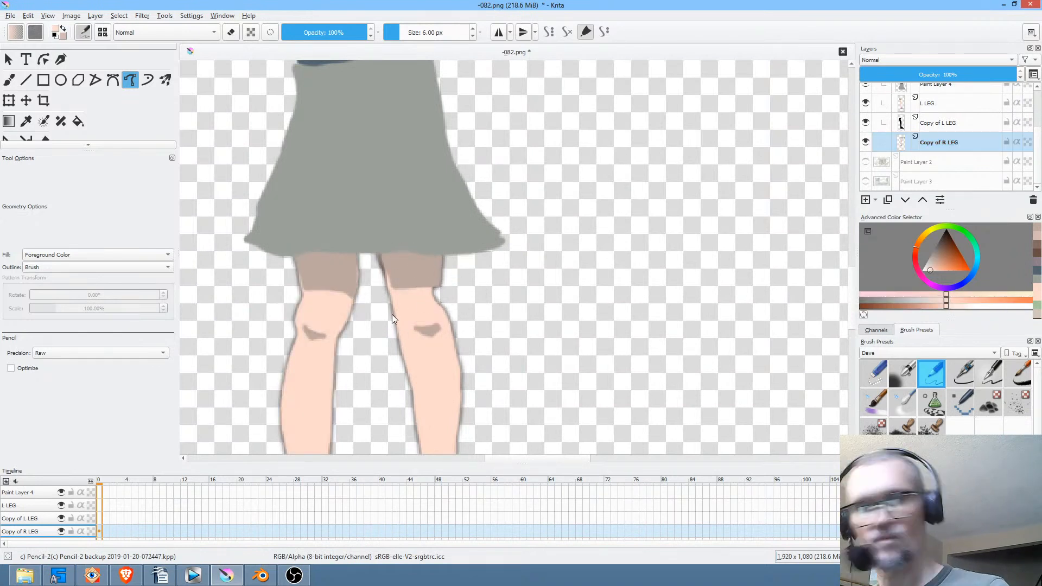
key(b)
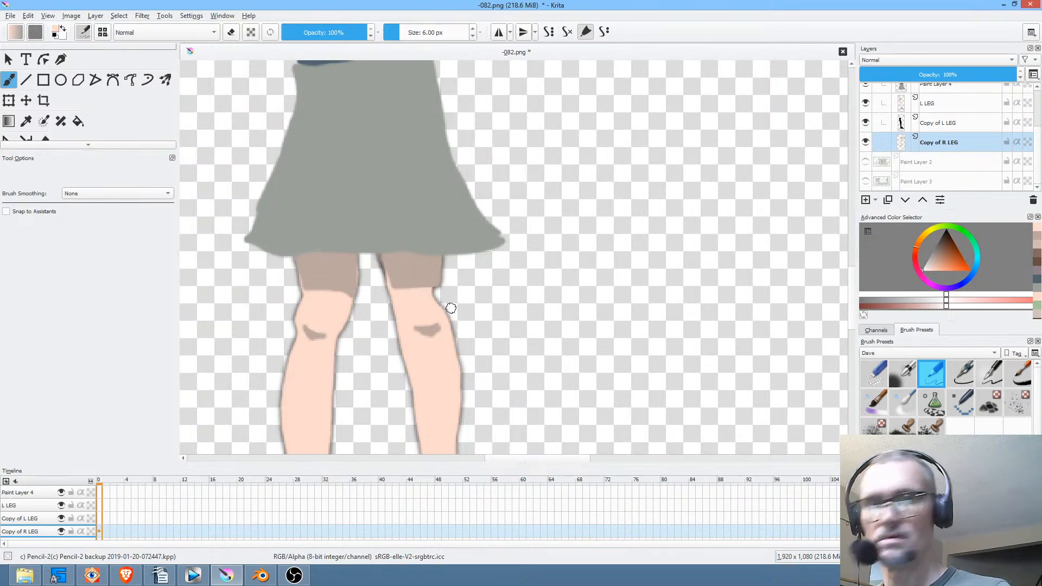
click(866, 142)
click(866, 143)
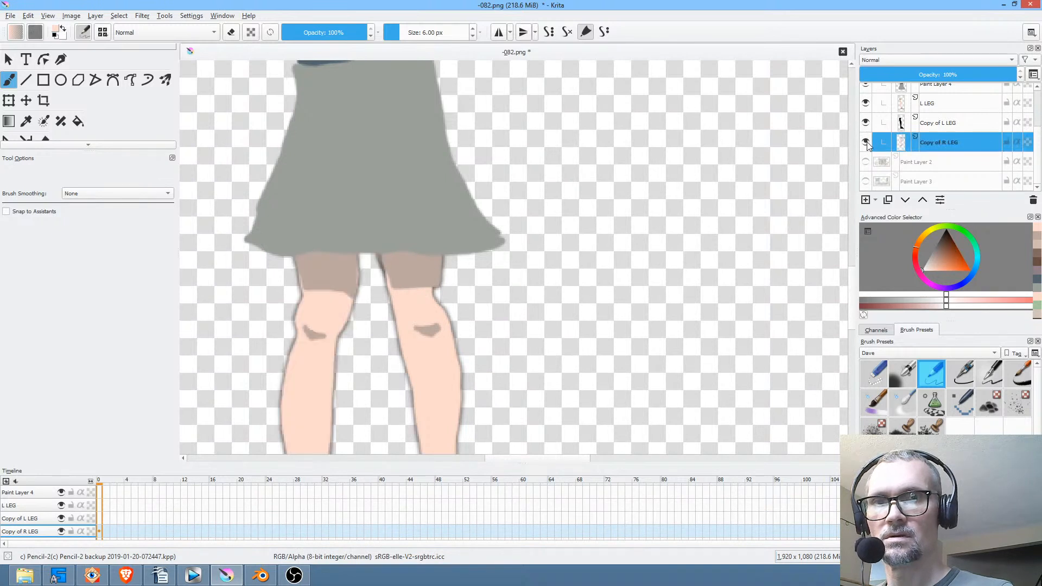
click(866, 142)
click(866, 142)
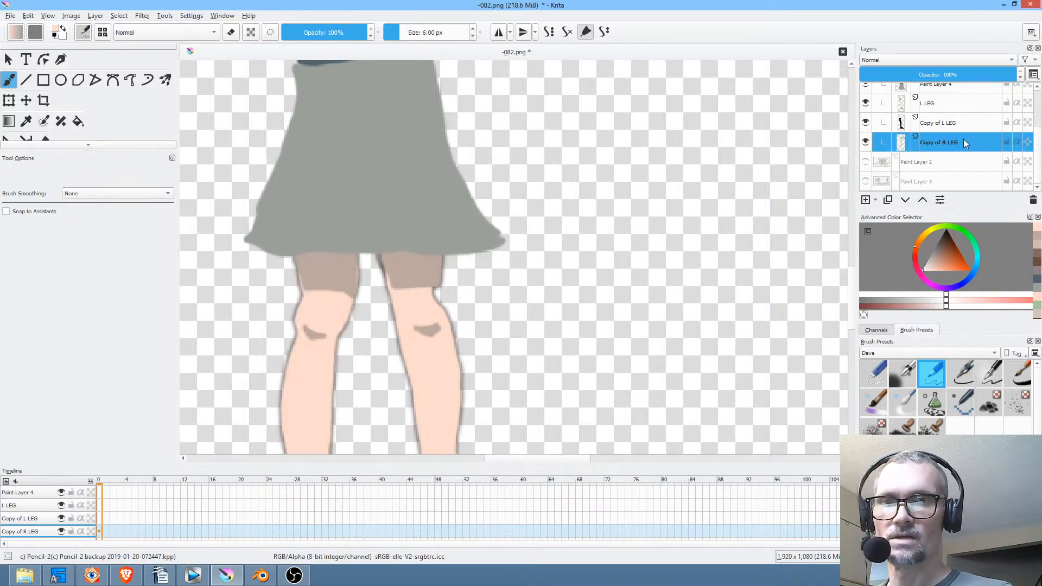
Compare the outlines of both legs by toggling the visibility of Copy of L LEG and Copy of R LEG.
click(866, 123)
click(866, 123)
click(866, 123)
click(866, 123)
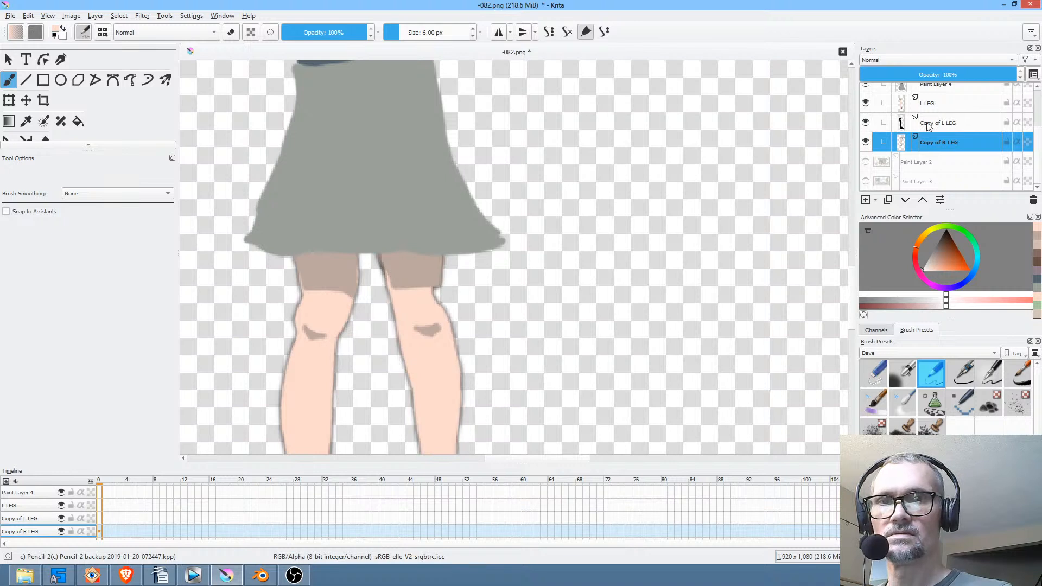
click(866, 123)
click(866, 122)
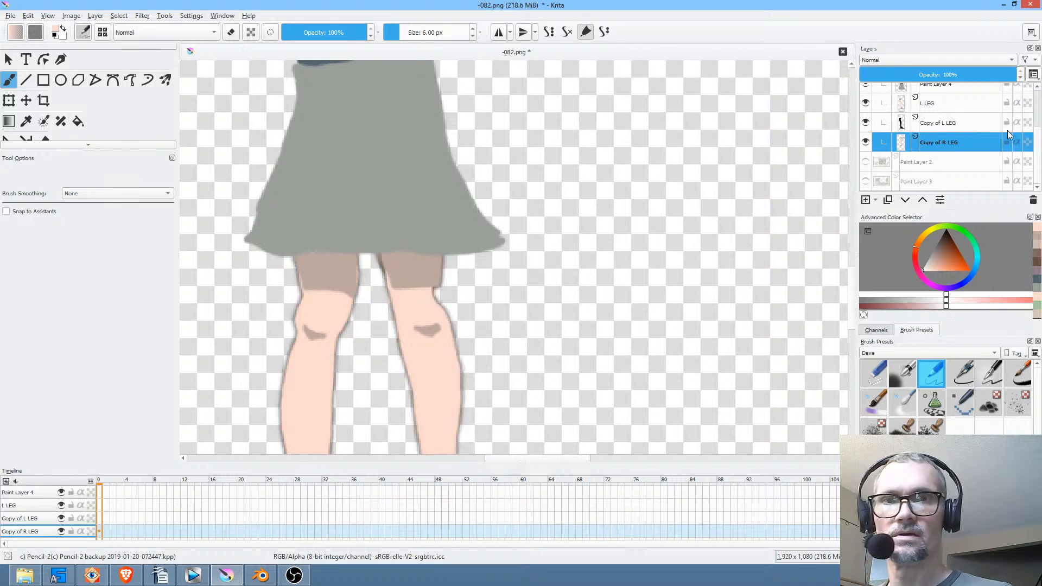
click(866, 142)
click(866, 143)
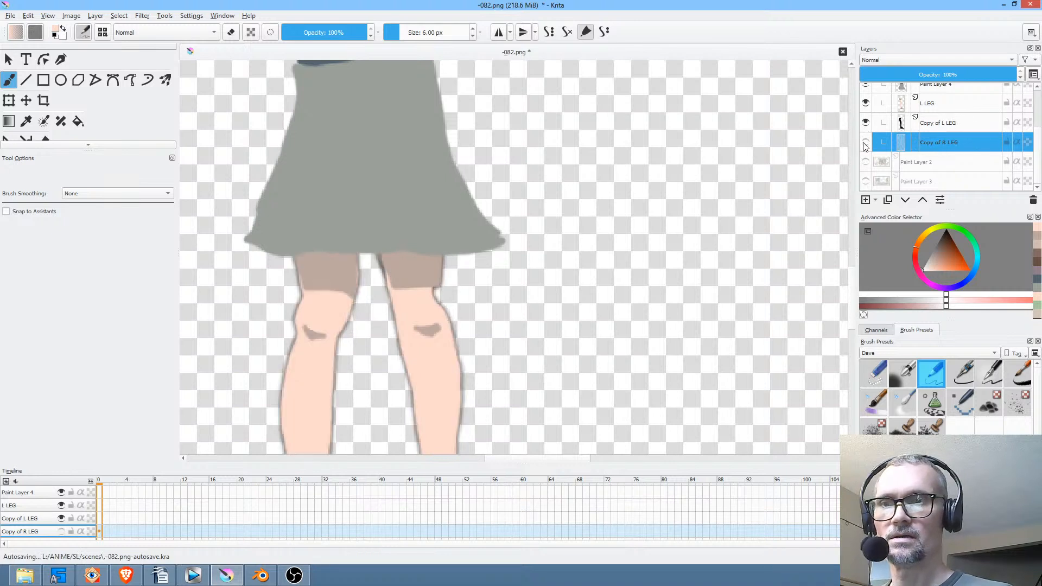
Merge the L LEG layer down onto its black copy and check the outlined leg by toggling the merged layer's visibility.
click(964, 122)
click(943, 103)
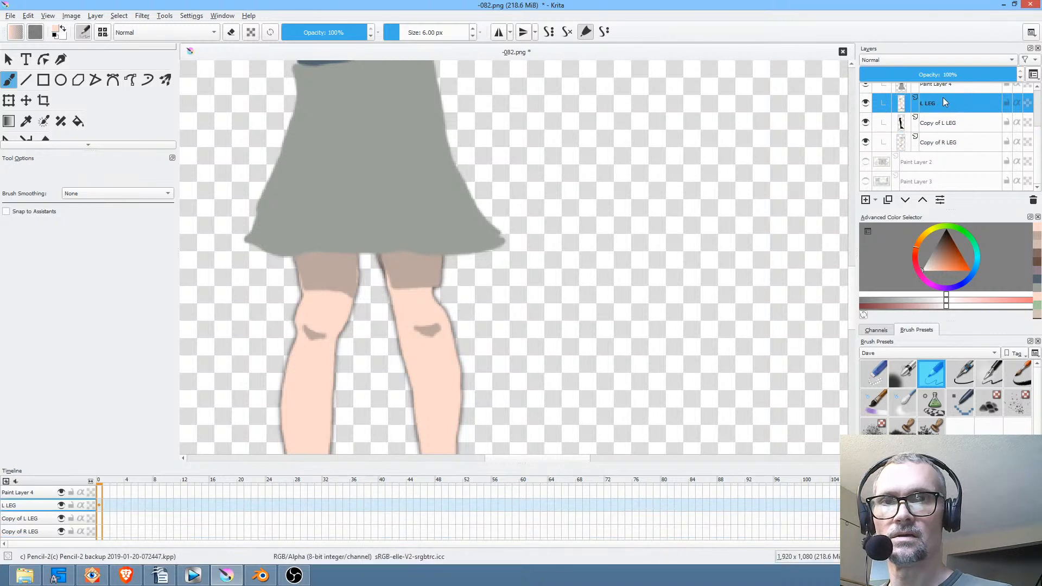
key(shift+Delete)
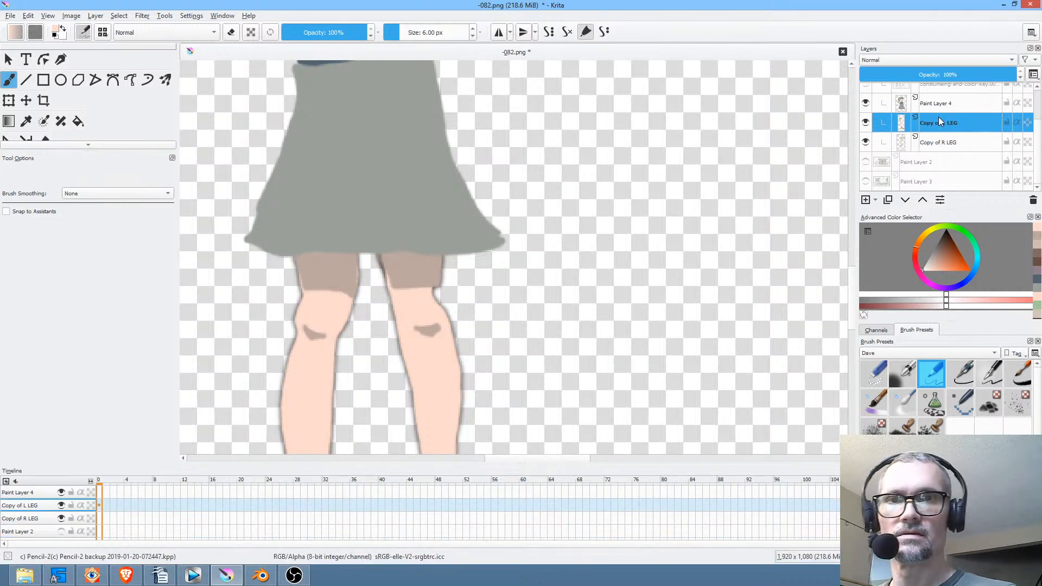
click(866, 122)
click(866, 123)
click(866, 123)
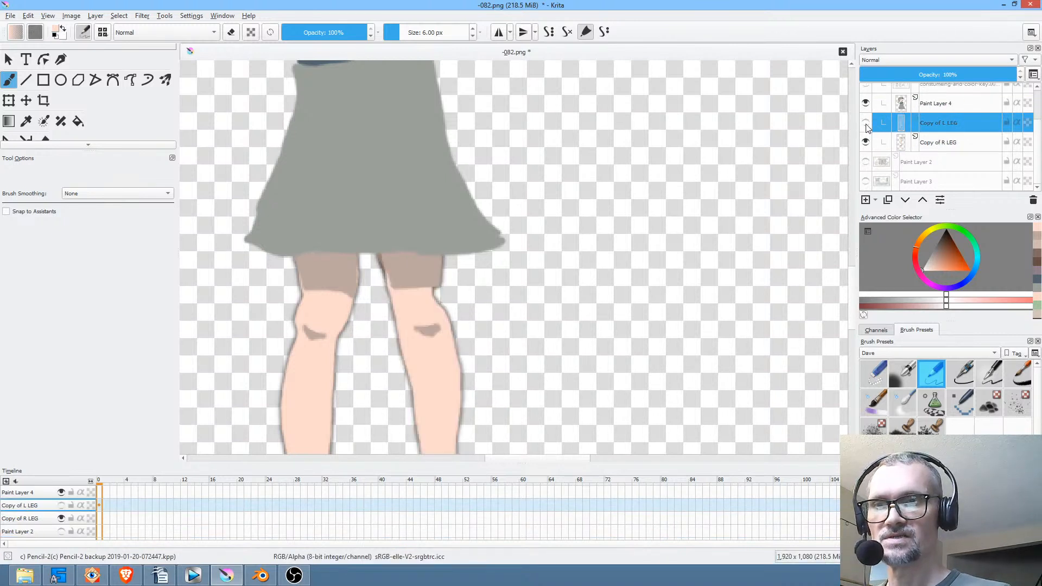
click(866, 123)
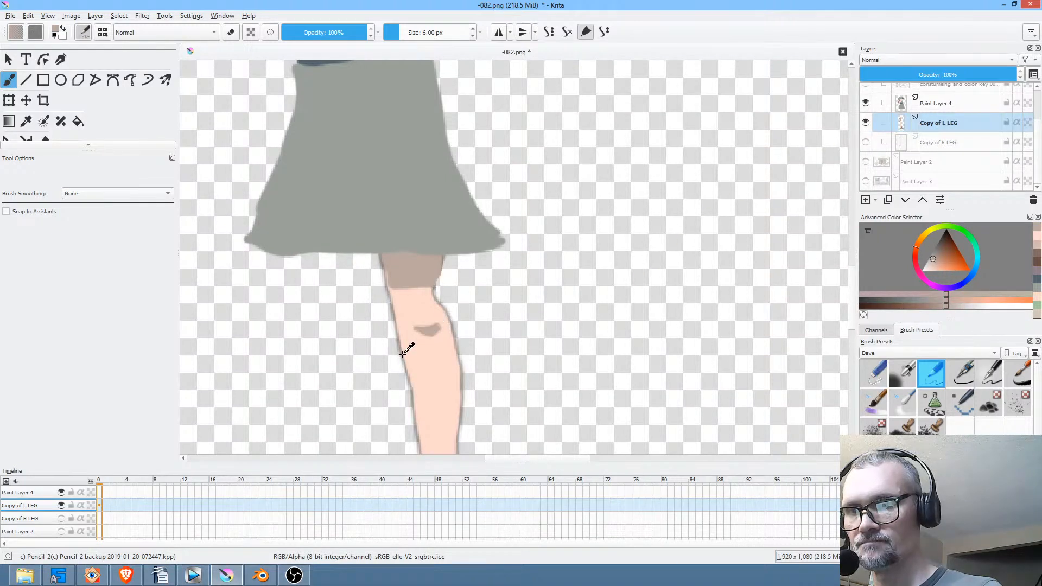
With Copy of R LEG hidden, sample the knee shadow, darken it and touch up the left leg's thigh edge, showing both legs again.
ctrl+click(434, 327)
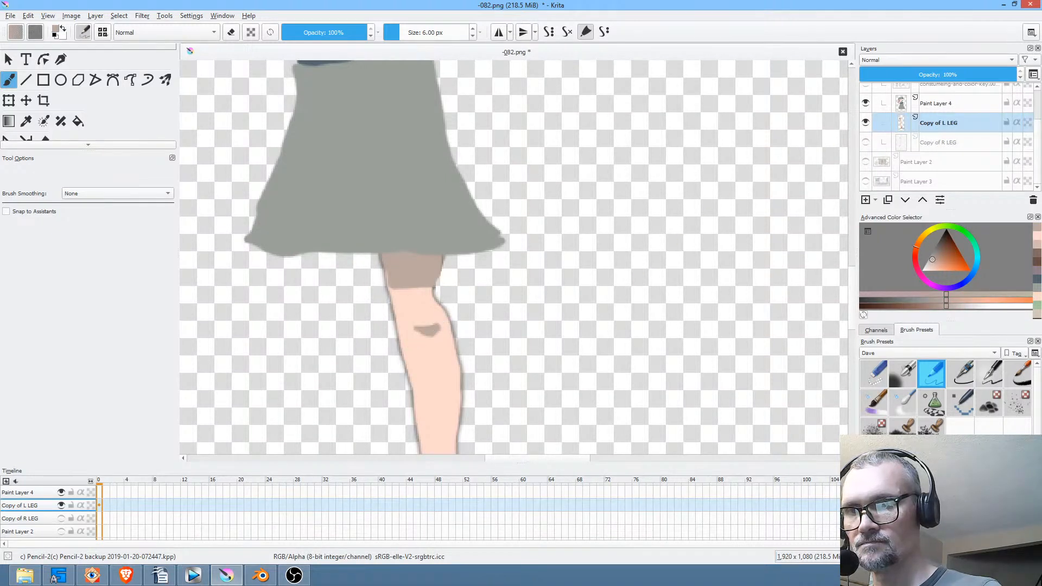
click(938, 250)
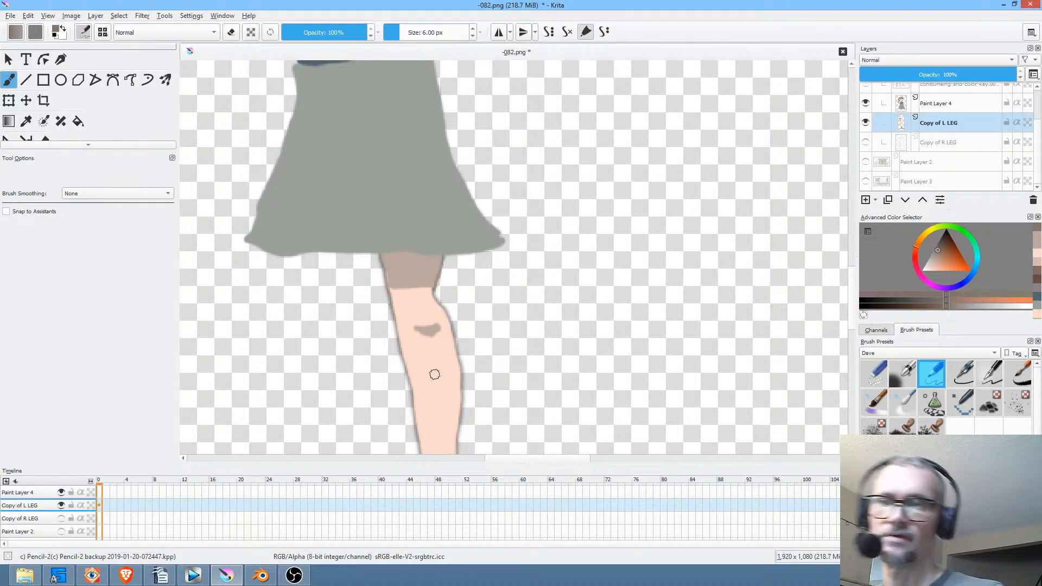
key(minus)
click(866, 142)
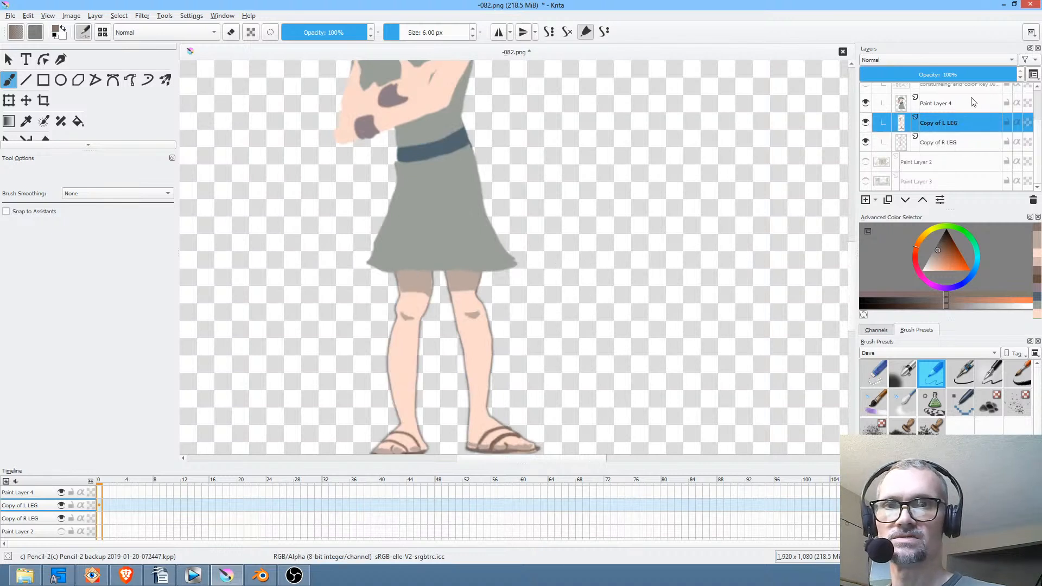
Make Paint Layer 4 the active layer and check the body artwork by toggling its visibility.
drag(551, 186, 510, 287)
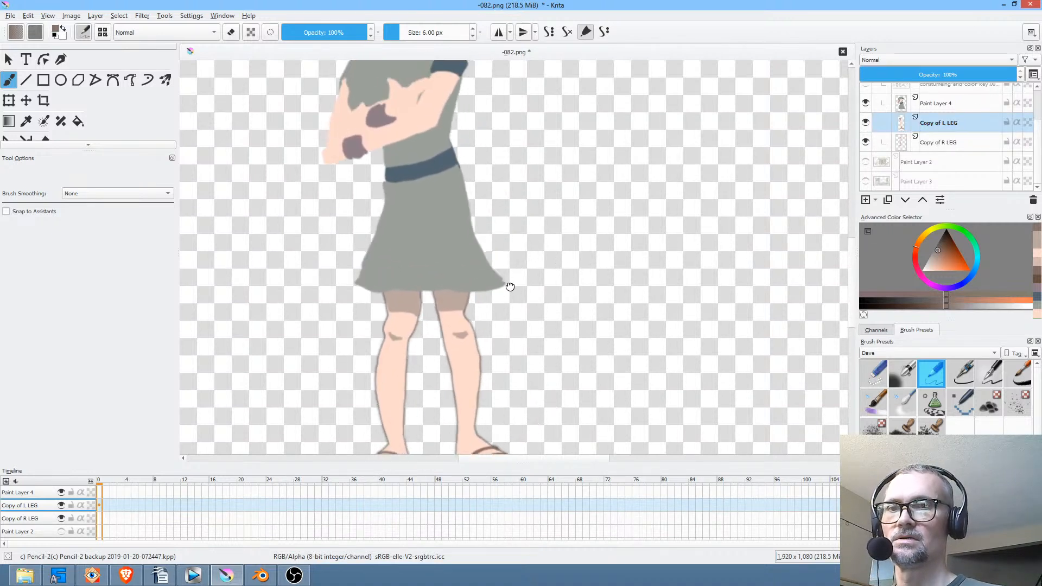
click(950, 106)
click(865, 104)
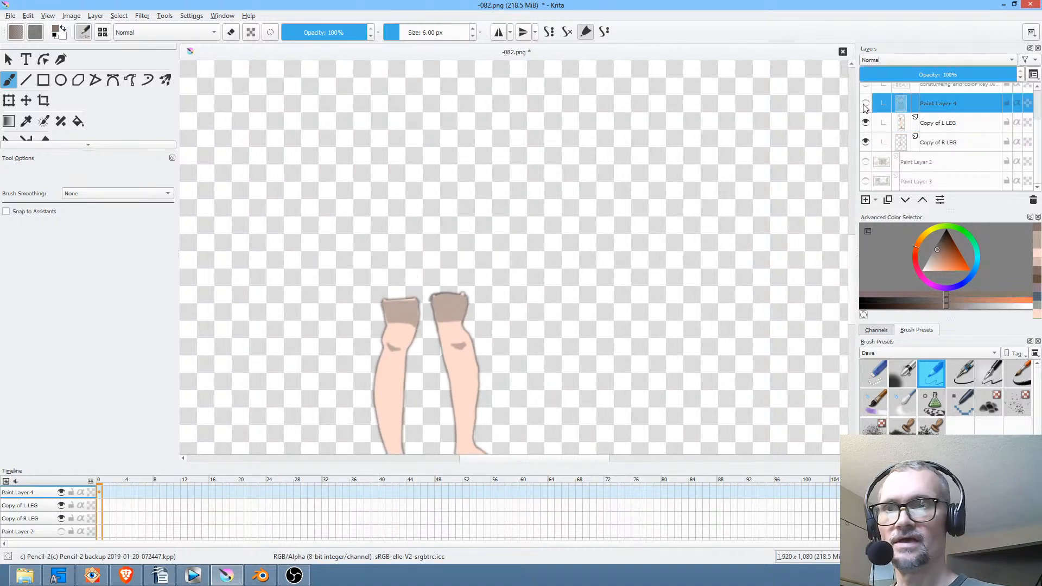
click(866, 103)
mouse_move(519, 228)
mouse_down()
mouse_move(571, 261)
mouse_move(559, 267)
mouse_up()
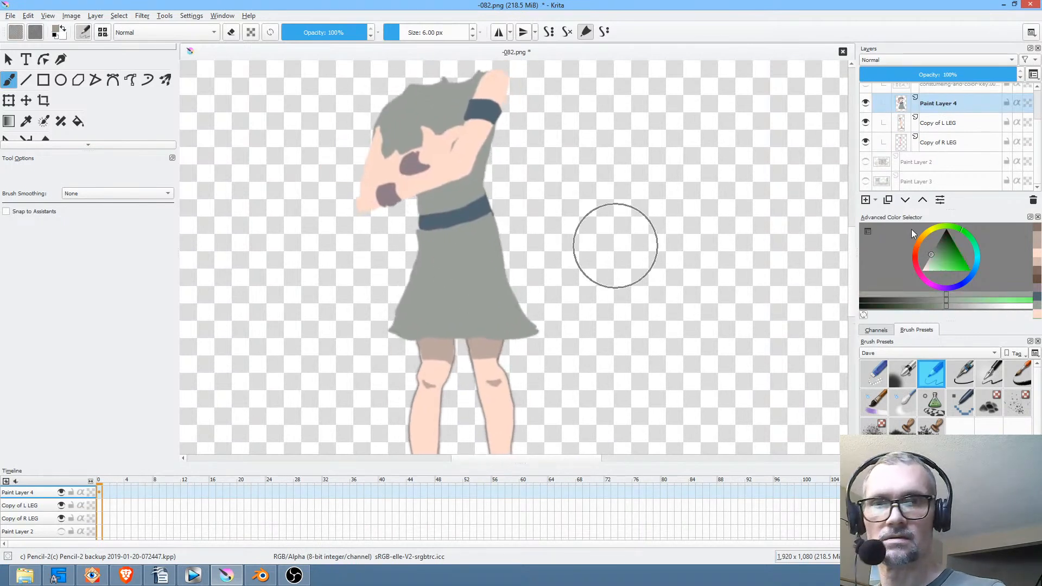
Sample the dress grey, shift it to a darker brownish tone and paint thin fold lines down the skirt.
click(961, 229)
click(942, 243)
click(917, 249)
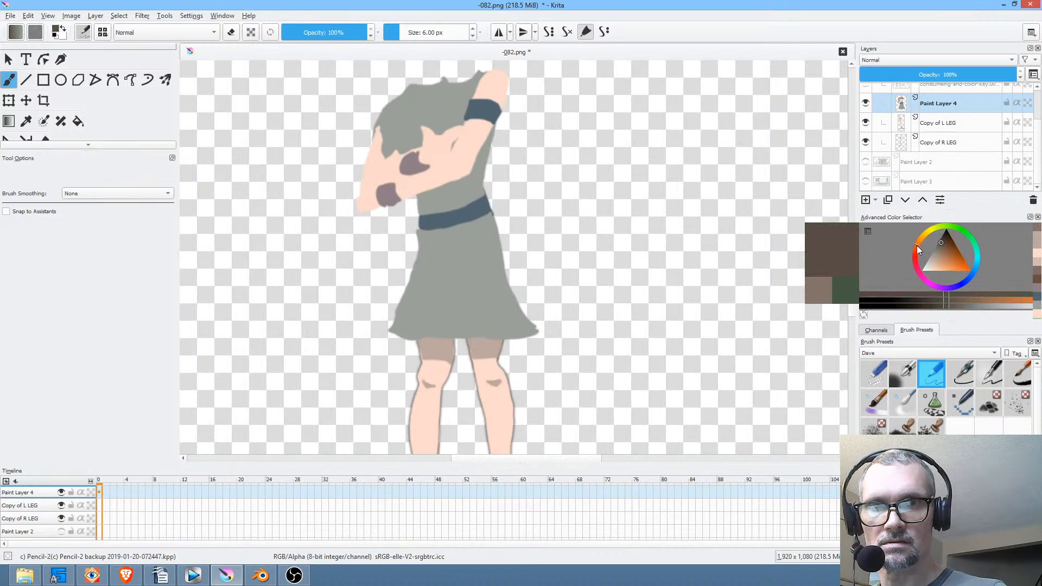
click(936, 251)
click(936, 248)
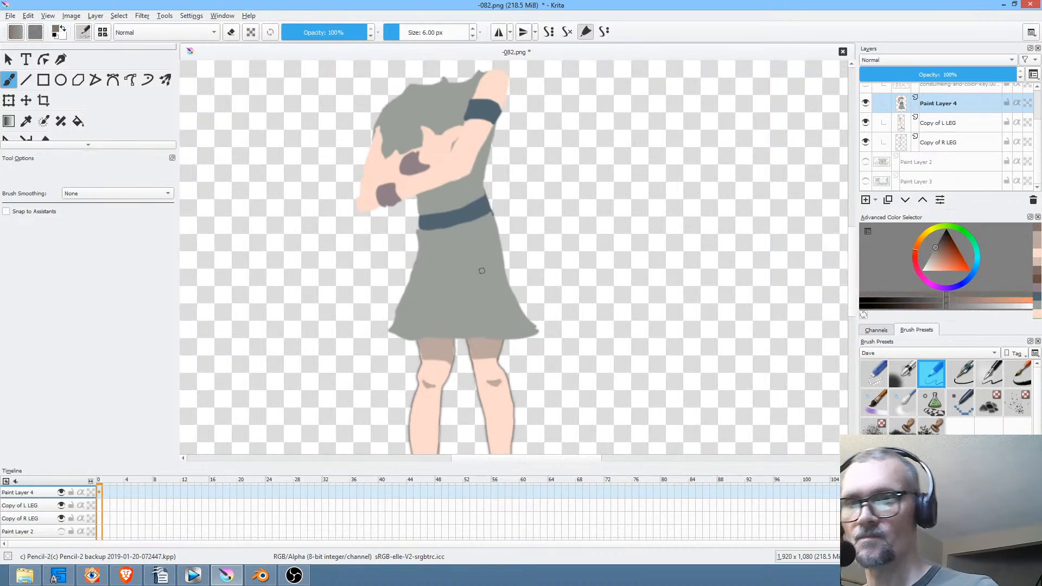
mouse_move(472, 244)
mouse_down()
mouse_move(495, 322)
mouse_move(443, 313)
mouse_up()
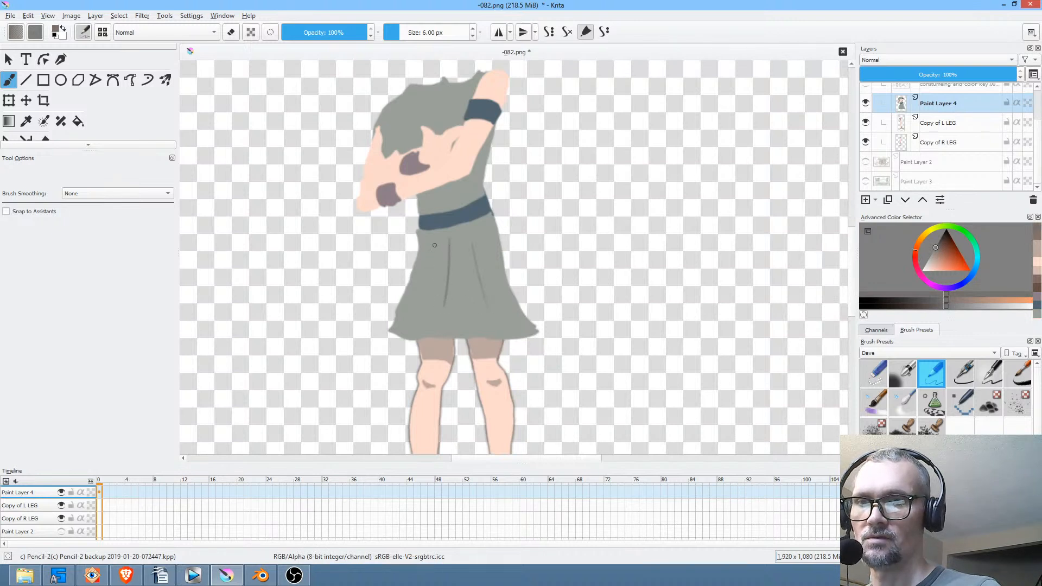
drag(437, 222, 407, 269)
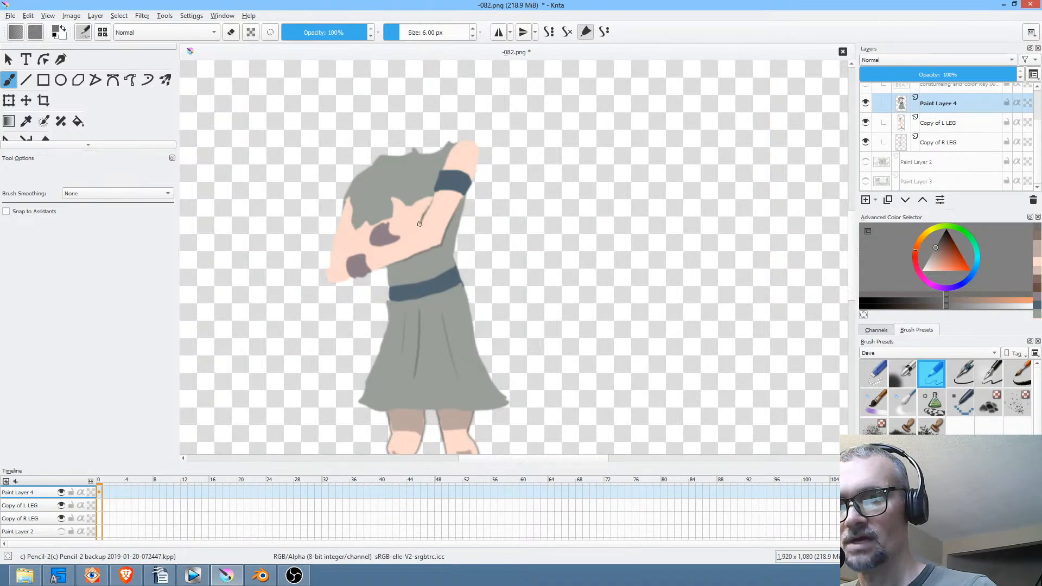
Paint thin dark contour lines along the crossed forearms and short fold lines above the belt.
mouse_move(375, 251)
mouse_down()
mouse_move(419, 226)
mouse_move(437, 200)
mouse_move(467, 229)
mouse_up()
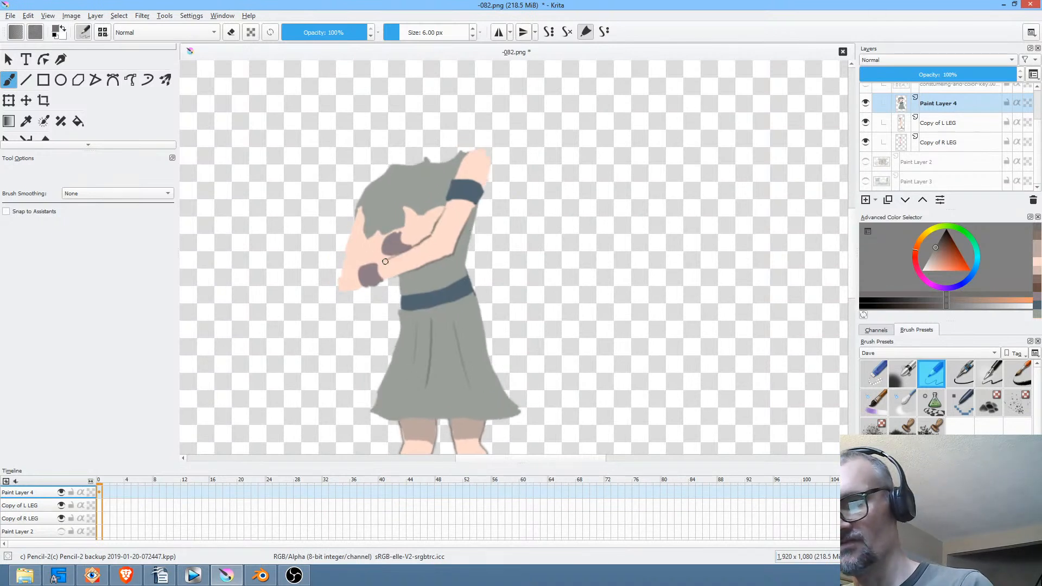
drag(370, 265, 392, 259)
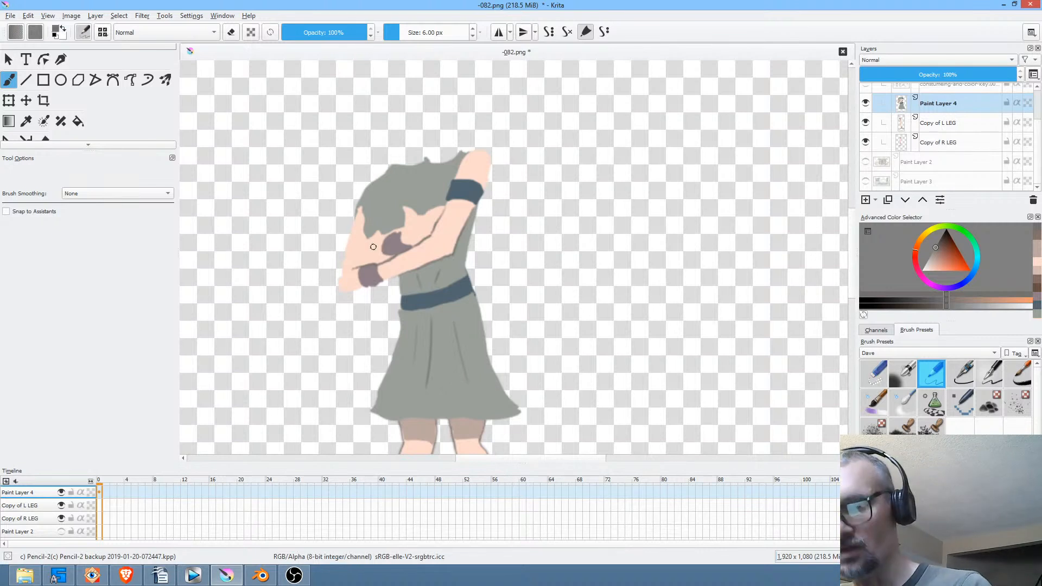
drag(374, 241, 349, 256)
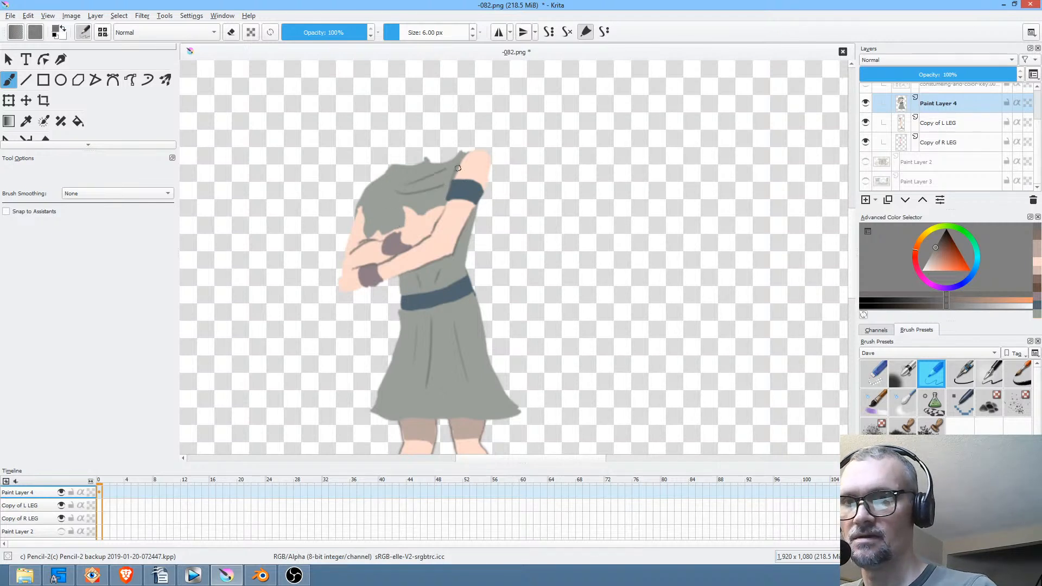
Undo the long fold strokes across the chest and repaint them as shorter curved folds.
key(ctrl+z)
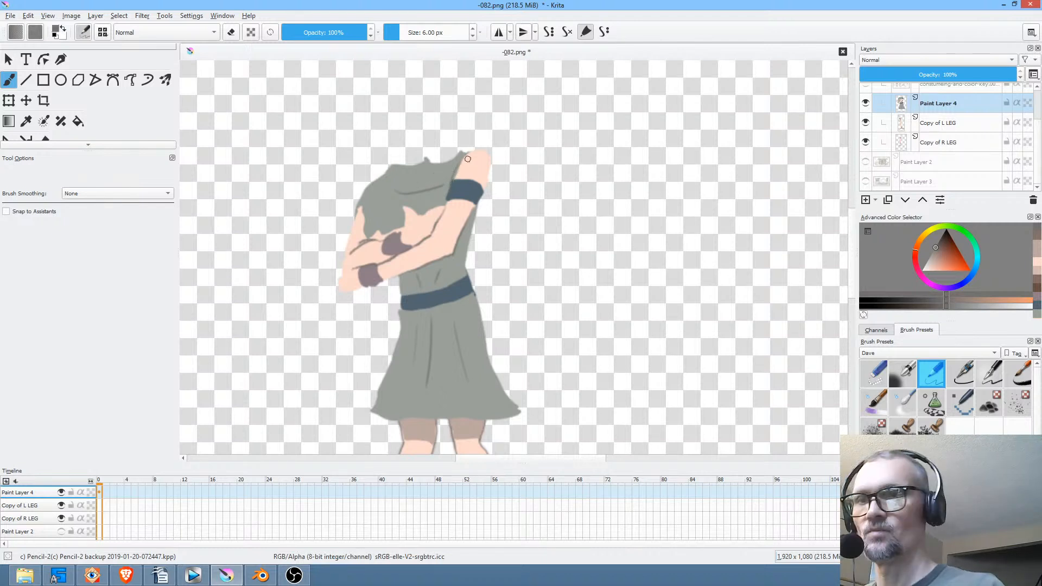
key(ctrl+z)
drag(402, 193, 442, 187)
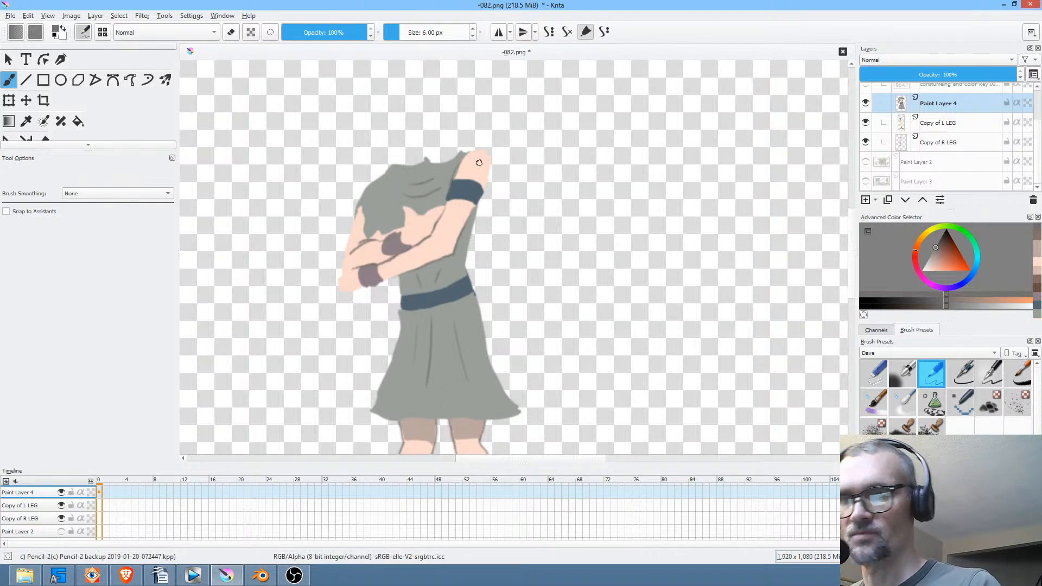
Sample the dress colour, darken it to a deeper green-grey and fill shadow shapes on the chest using the Freehand Path tool.
click(961, 229)
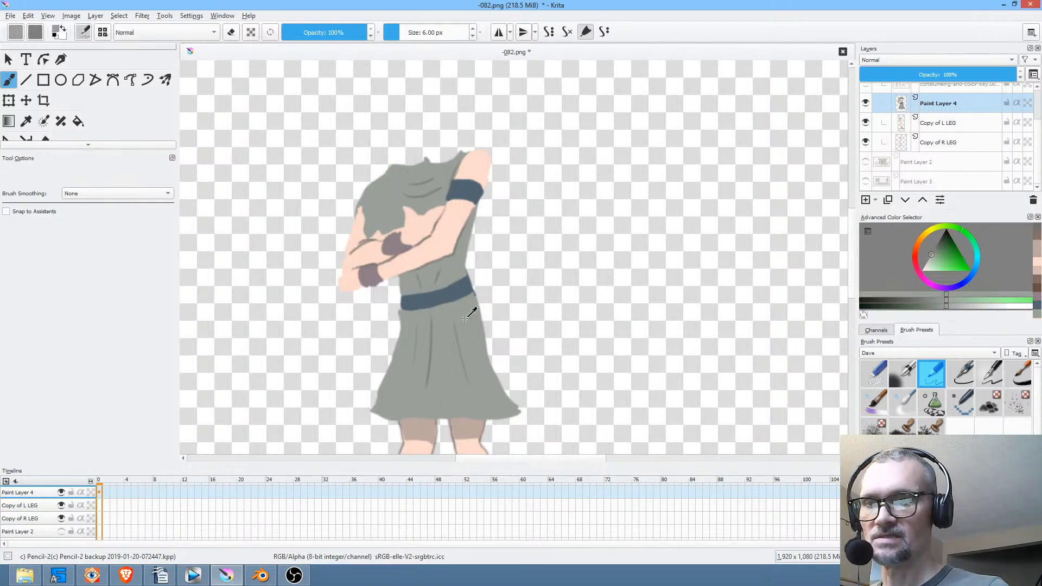
click(938, 250)
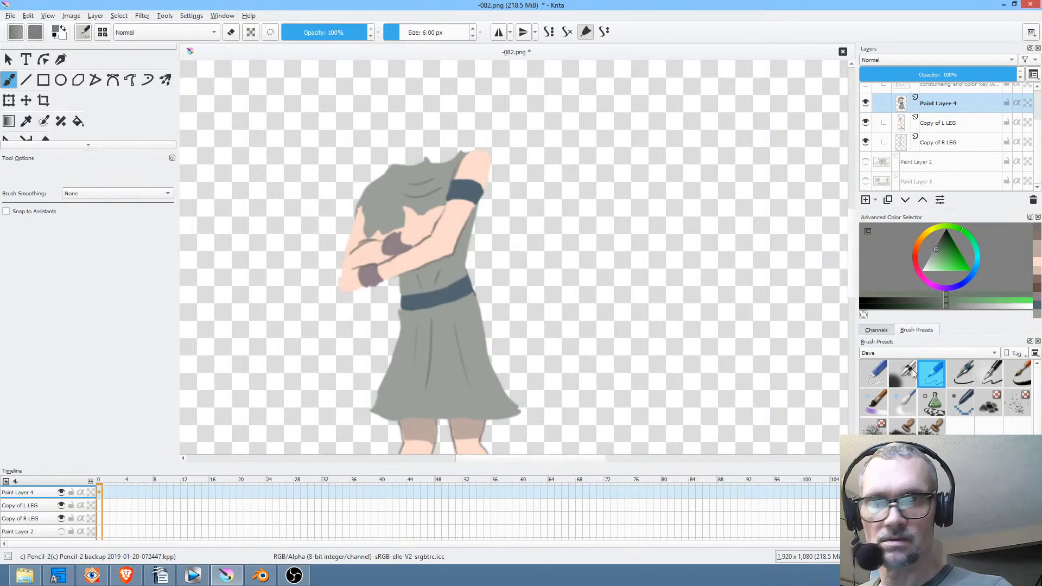
click(130, 80)
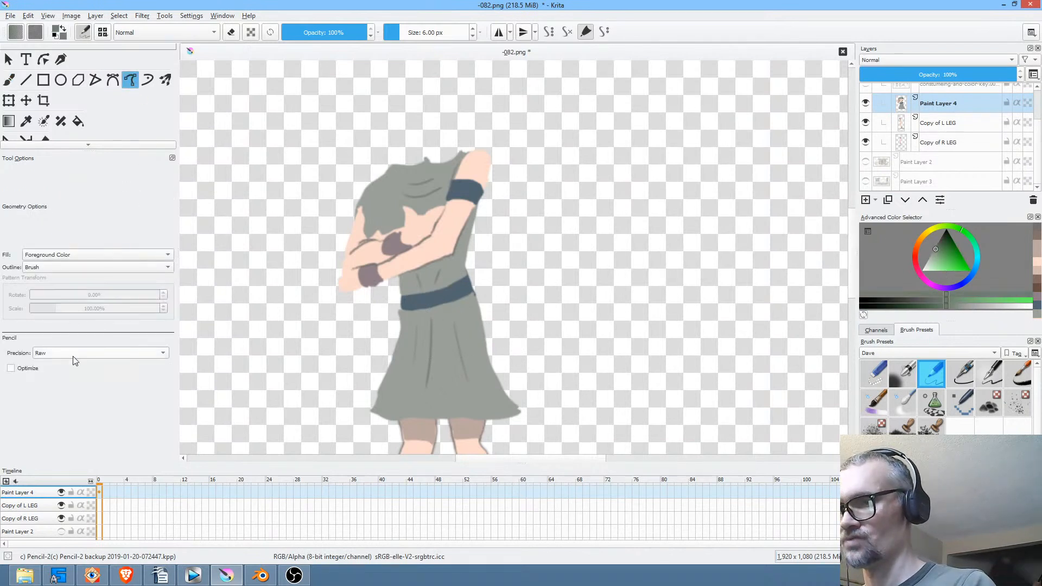
drag(417, 187, 442, 177)
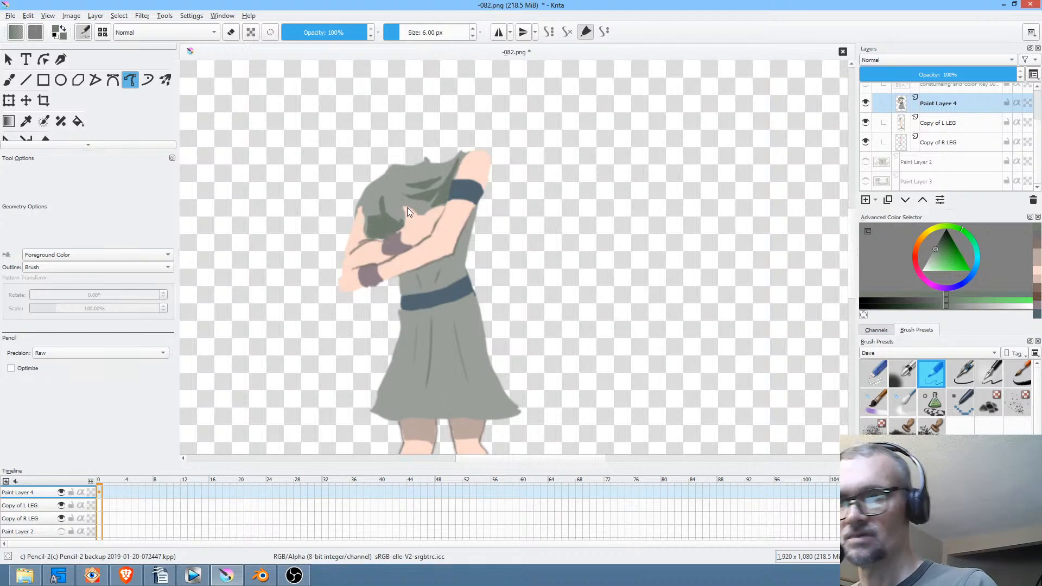
drag(422, 192, 539, 357)
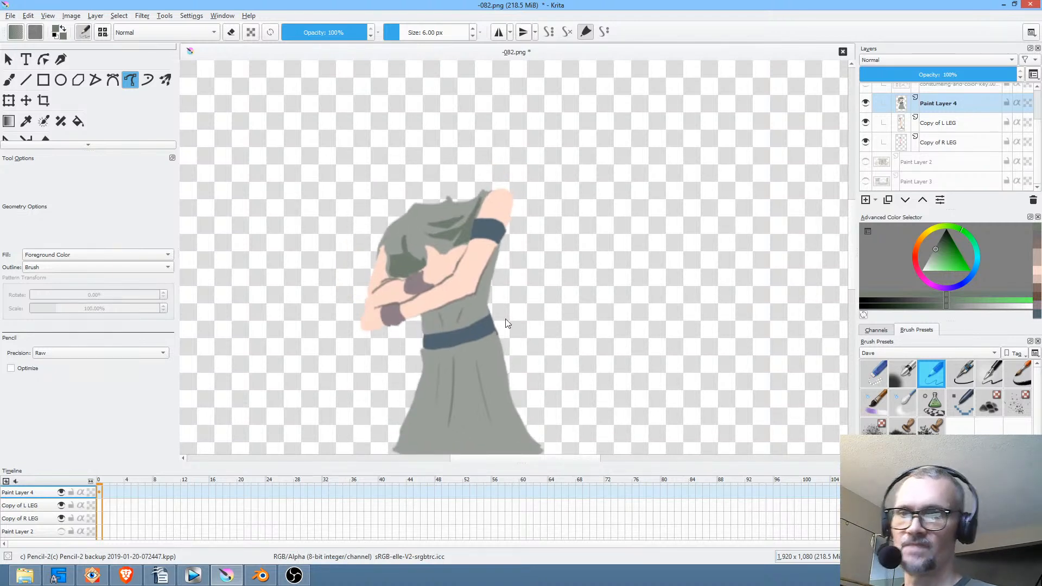
Cover the pointed skin patch on the chest with the dress grey, and brush crease lines on the upper crossed arm in the wristband colour.
ctrl+click(422, 238)
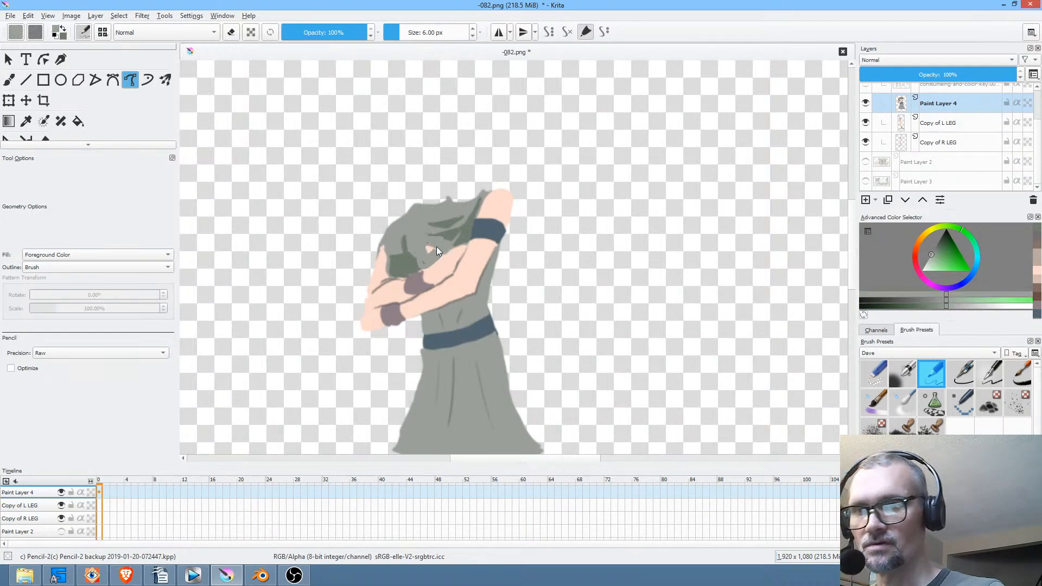
drag(437, 246, 443, 230)
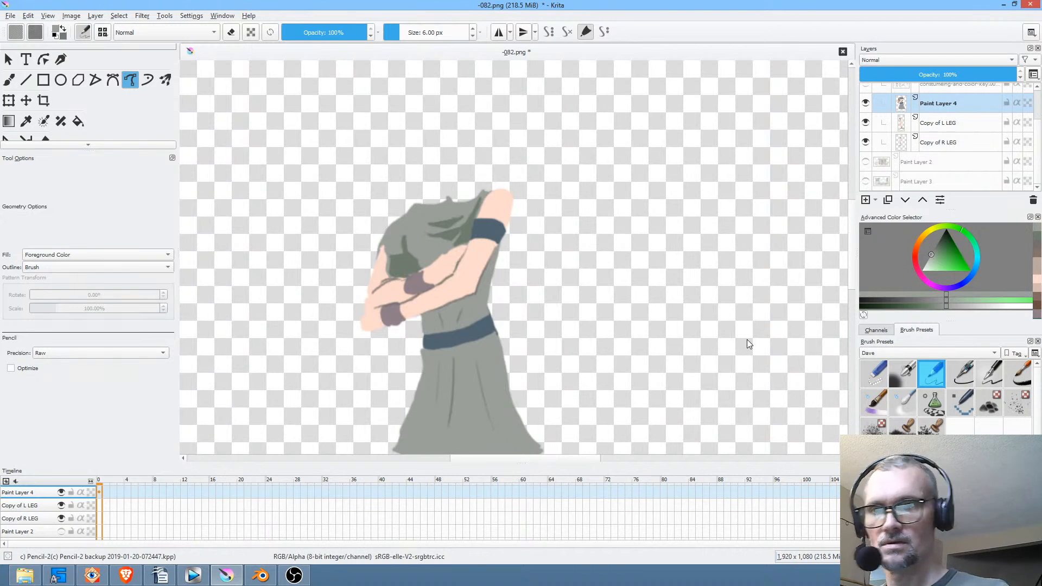
ctrl+click(424, 280)
key(b)
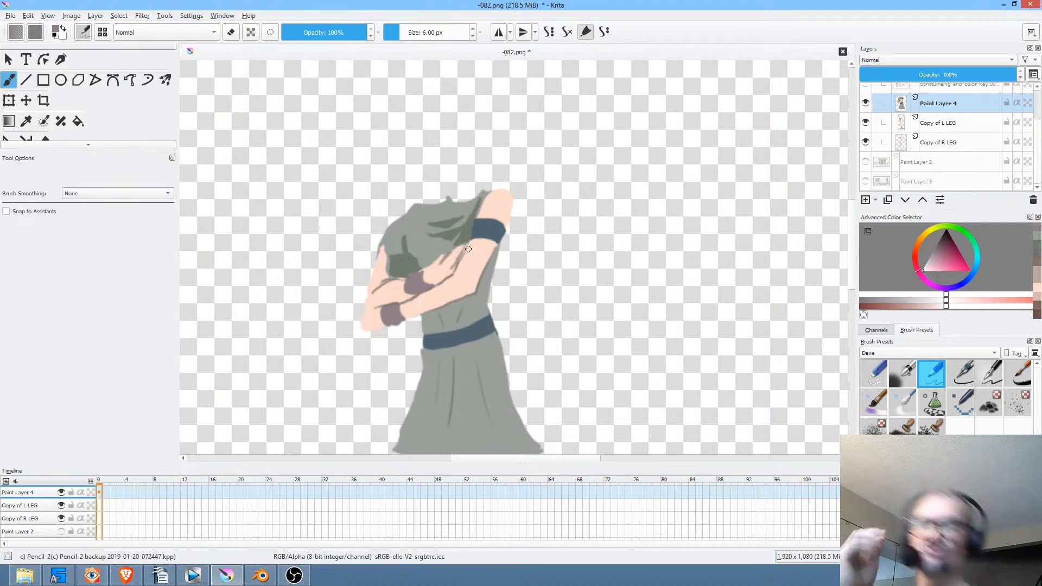
Paint skin-coloured marks along the chest folds and shade them with a dark brown.
ctrl+click(466, 279)
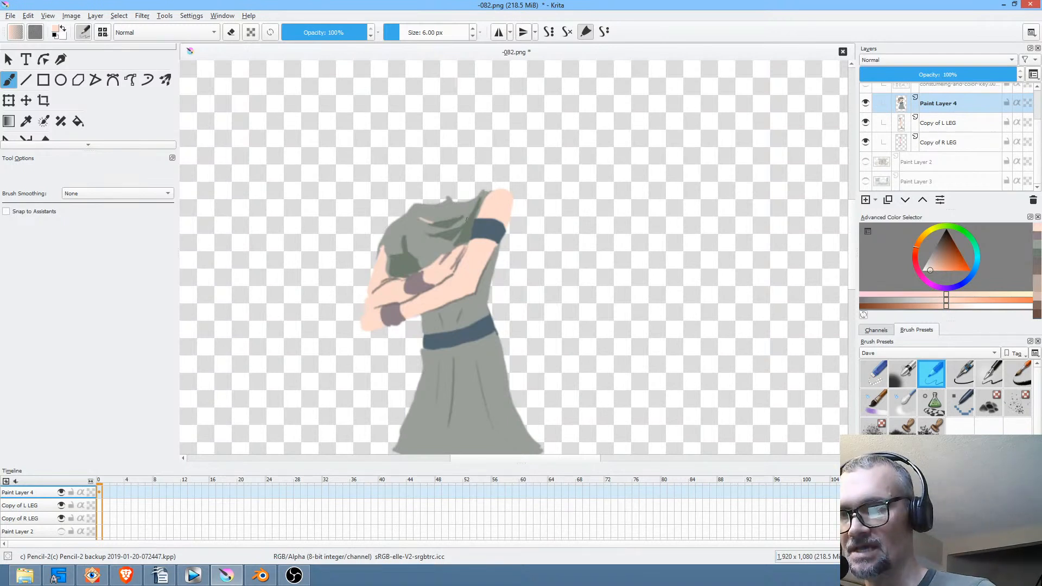
click(946, 248)
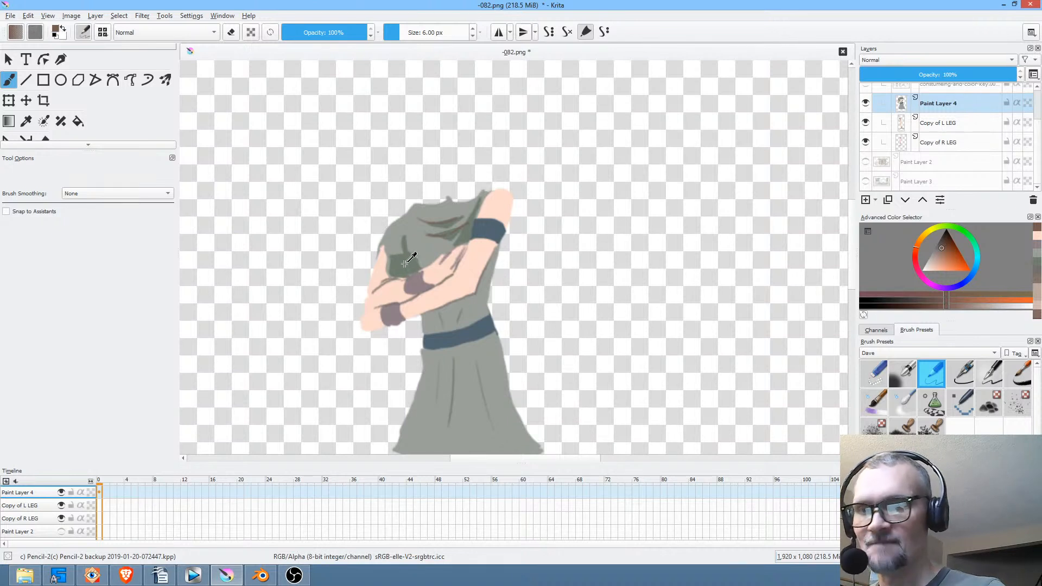
Sample the dress colour, darken it and draw a filled shadow shape beneath the crossed arms using the Freehand Path tool.
ctrl+click(477, 261)
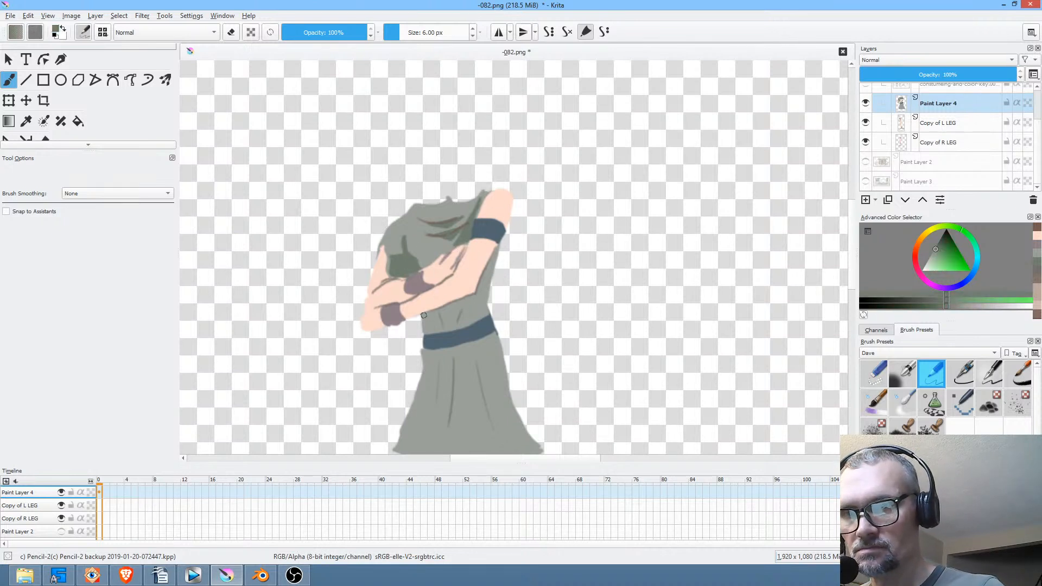
click(129, 80)
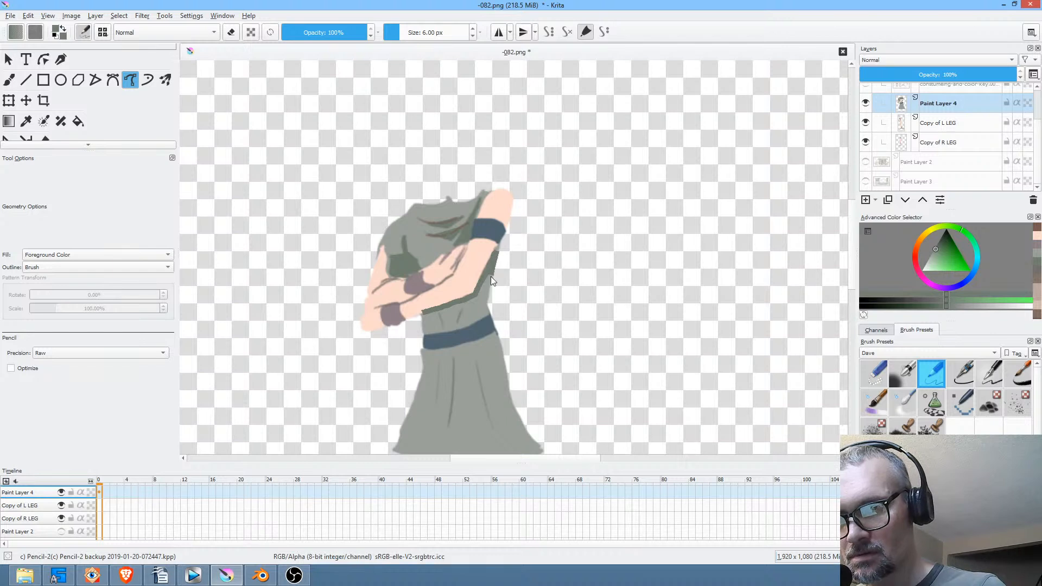
drag(431, 322, 424, 318)
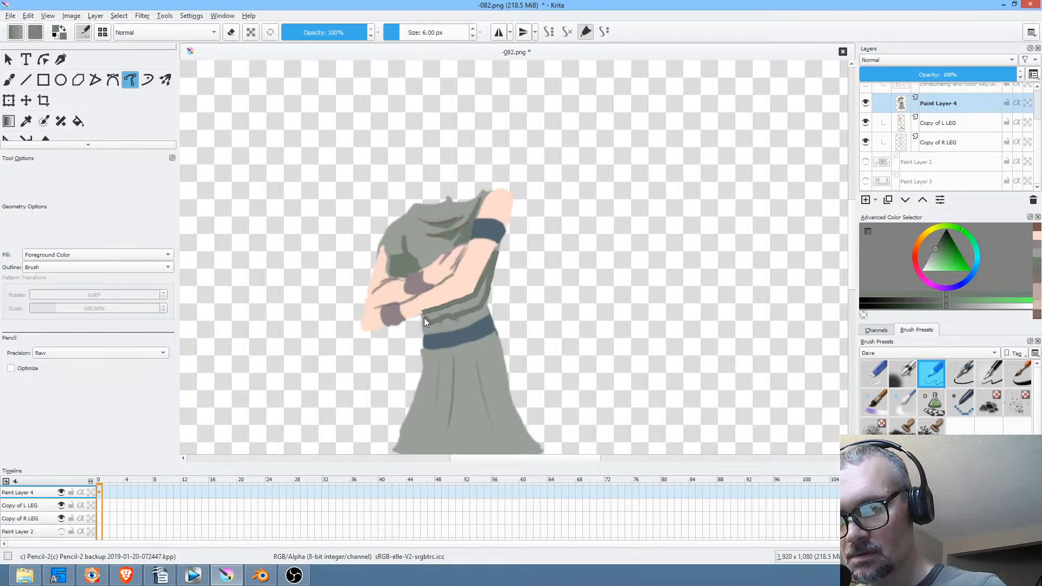
Sample the arm's skin colour, darken it and fill shadow shapes along the crossed arms using the Freehand Path tool.
ctrl+click(444, 290)
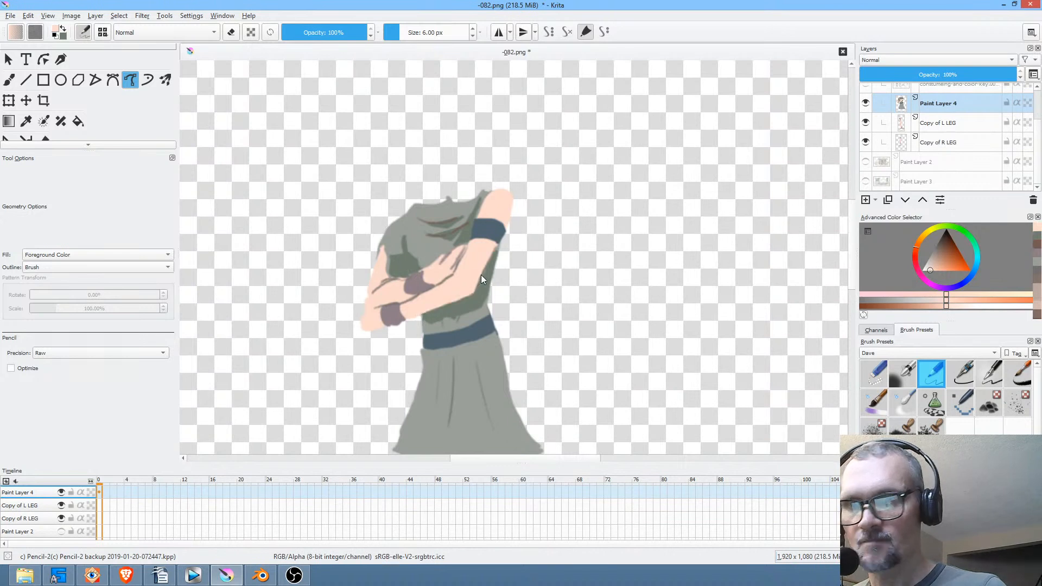
click(933, 262)
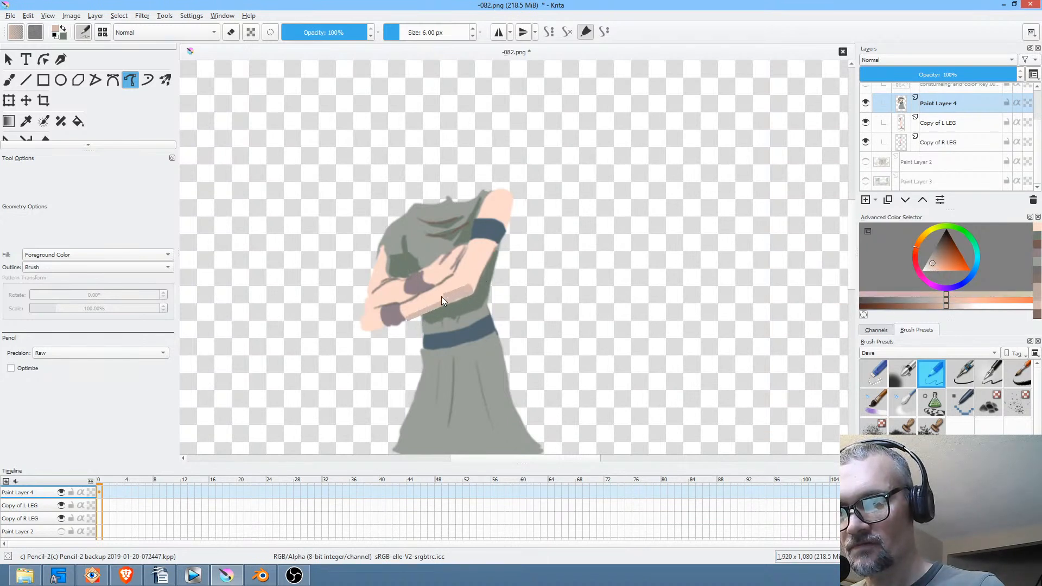
mouse_move(441, 296)
mouse_down()
mouse_move(409, 308)
mouse_move(446, 301)
mouse_move(459, 277)
mouse_move(408, 309)
mouse_up()
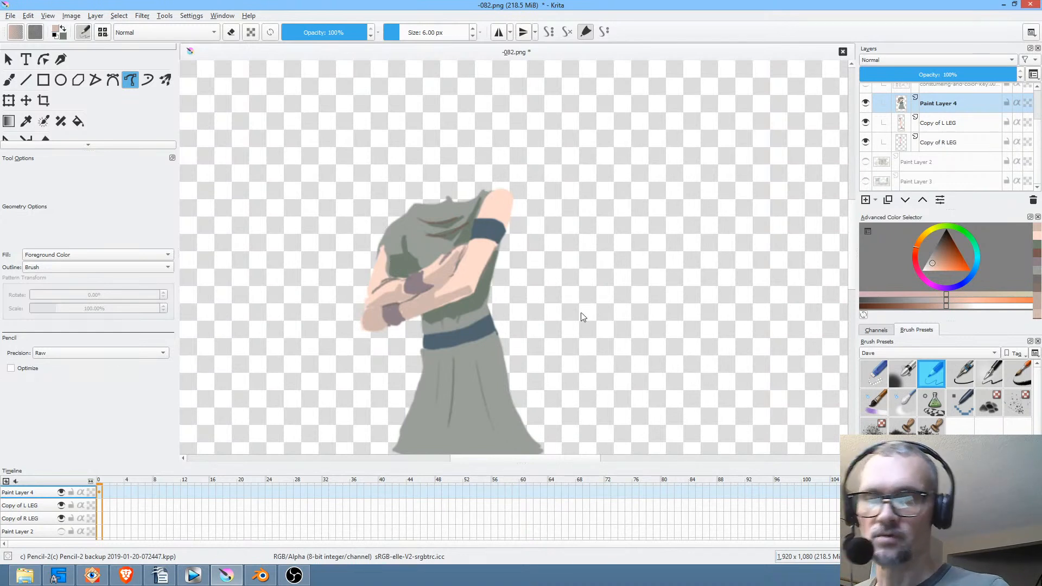
Sample the dress's green shadow colour and fill more shadow on the chest.
ctrl+click(463, 235)
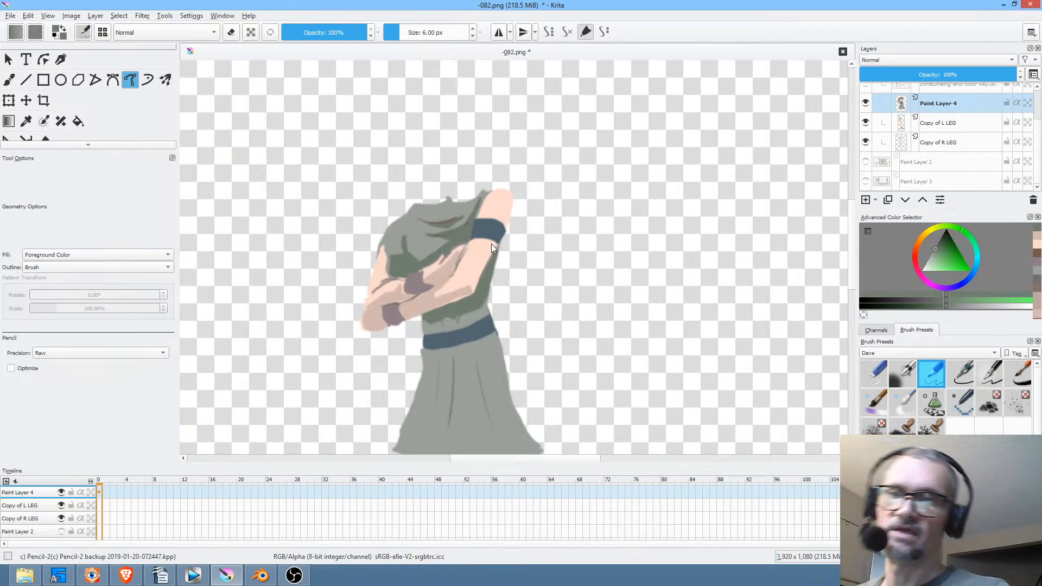
scroll(549, 354, down, 2)
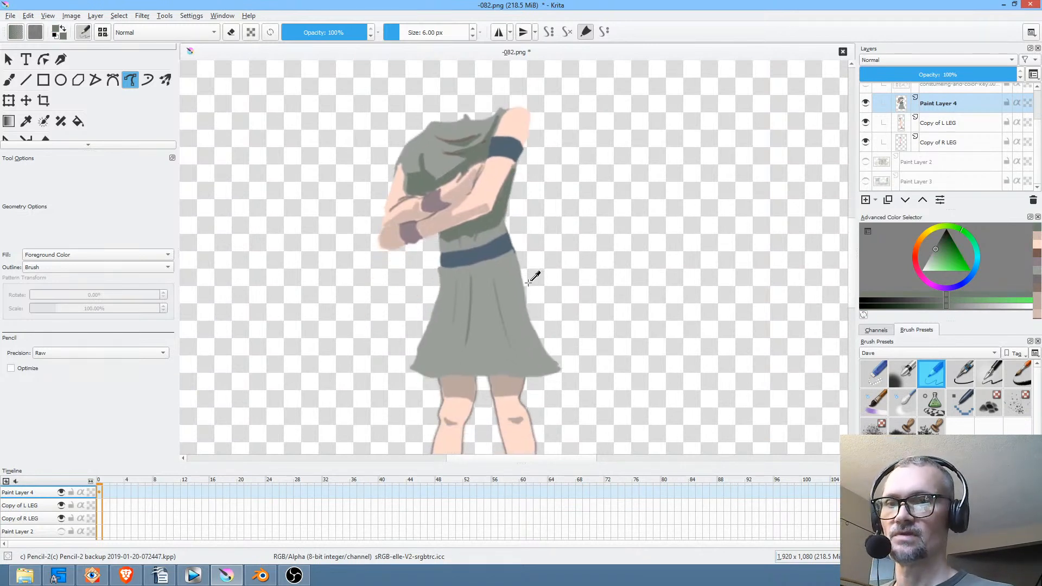
scroll(522, 326, down, 1)
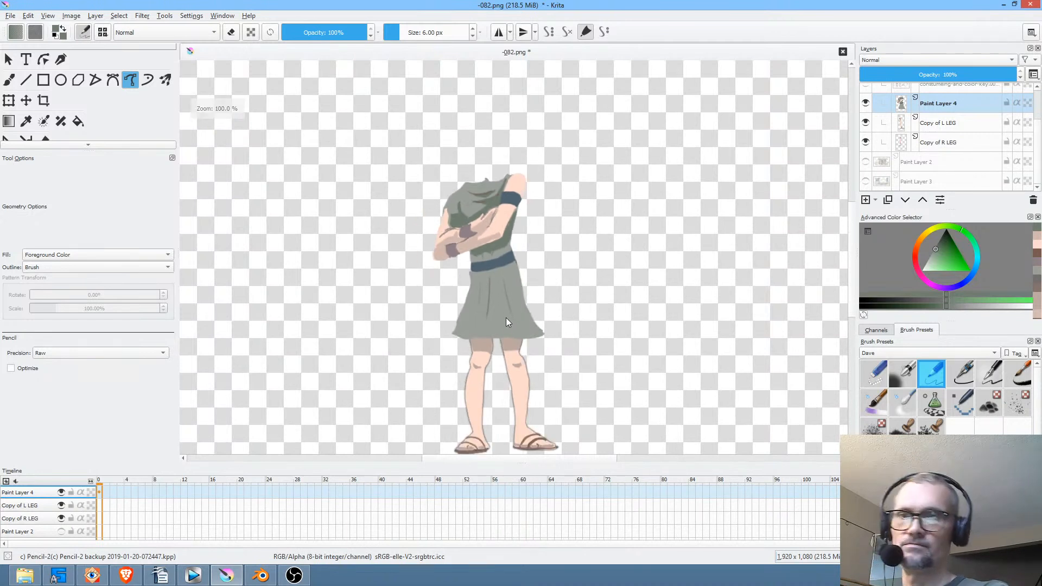
scroll(513, 317, up, 3)
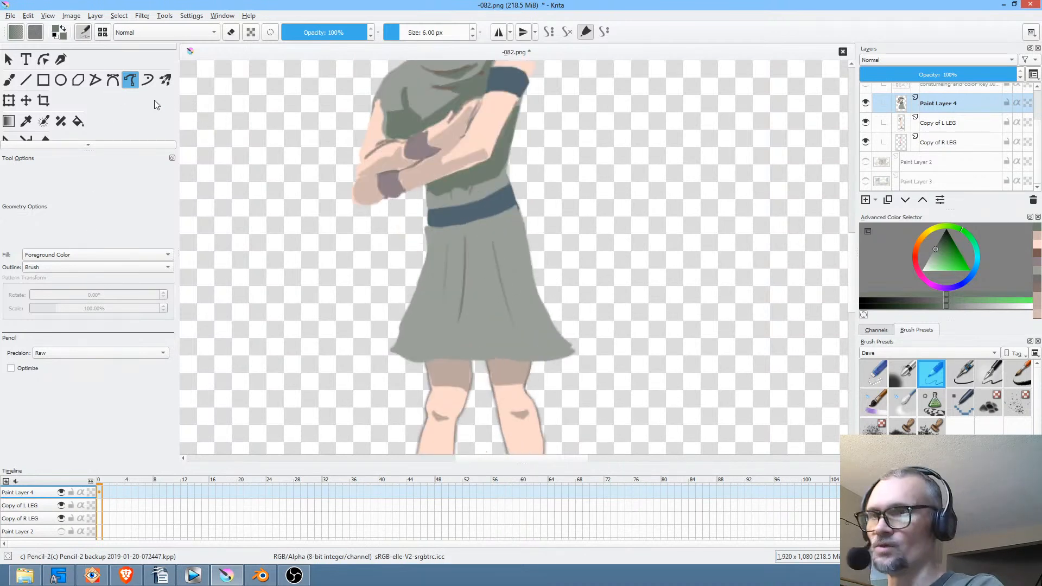
Select the dark green dress shadows on Paint Layer 4 with the Similar Color Selection tool, using a fuzziness of 5.
scroll(126, 118, down, 1)
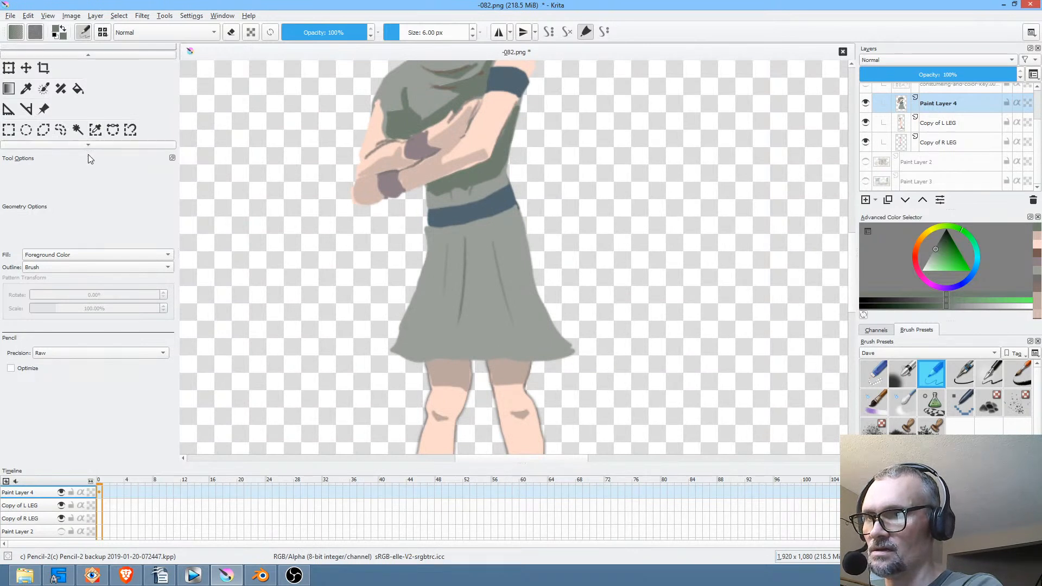
drag(87, 151, 85, 208)
click(95, 162)
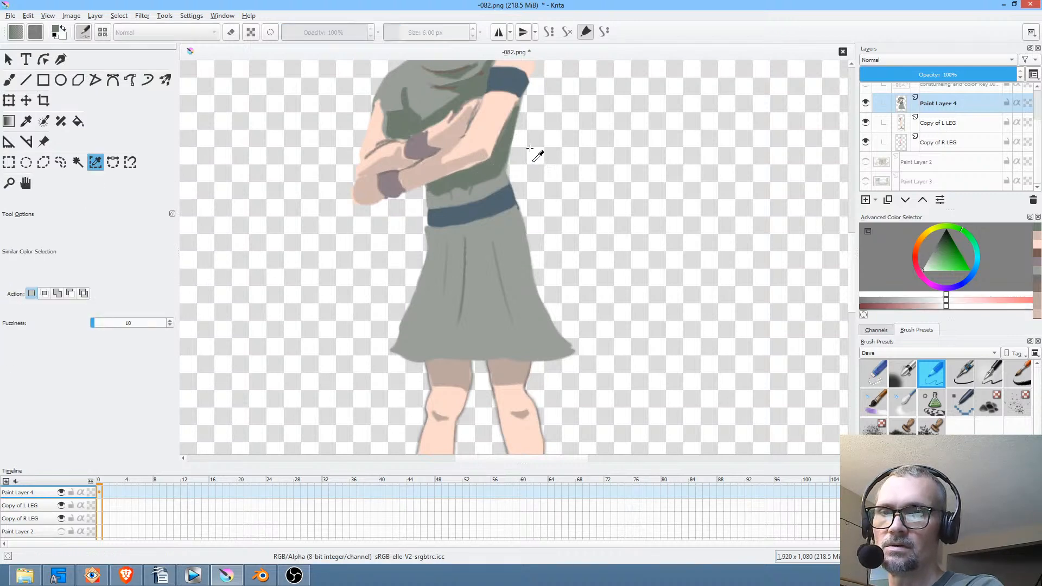
click(905, 108)
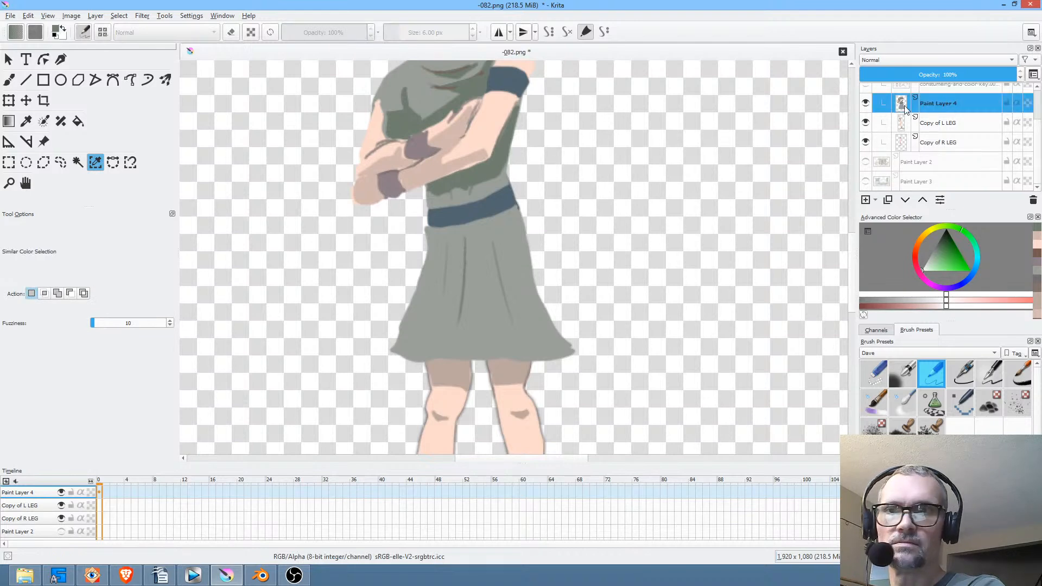
click(504, 165)
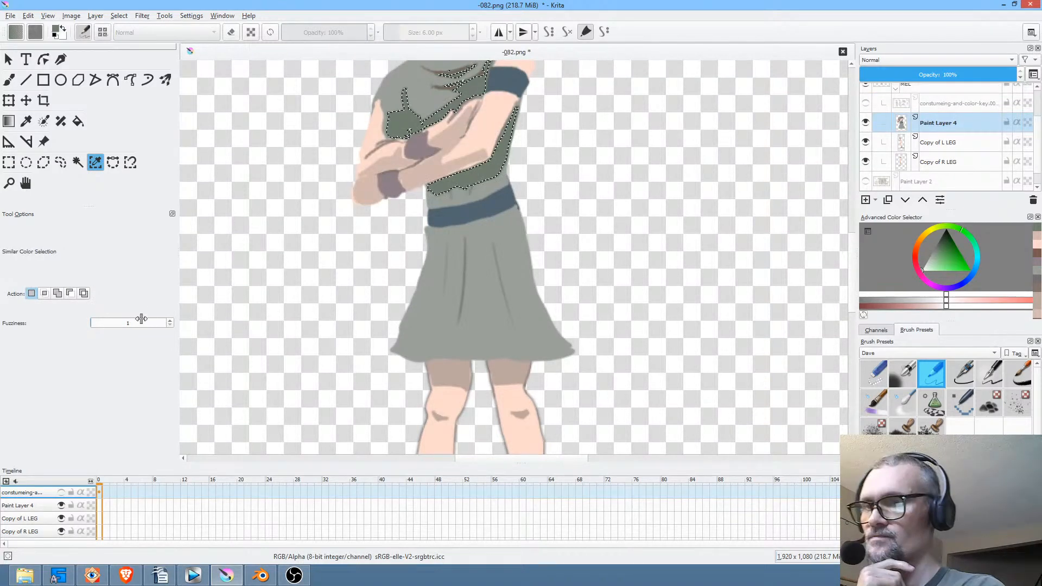
click(170, 321)
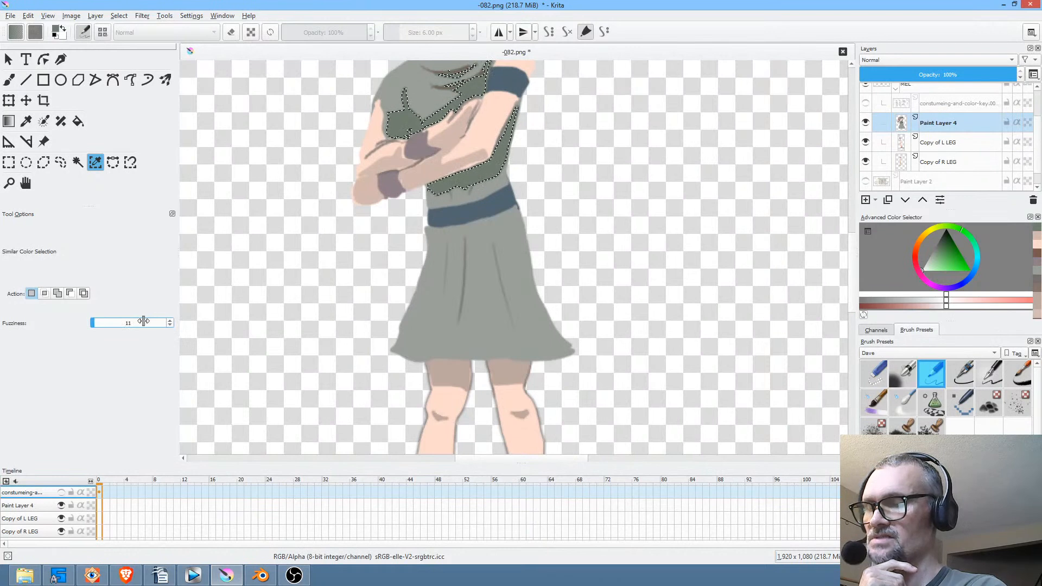
click(143, 321)
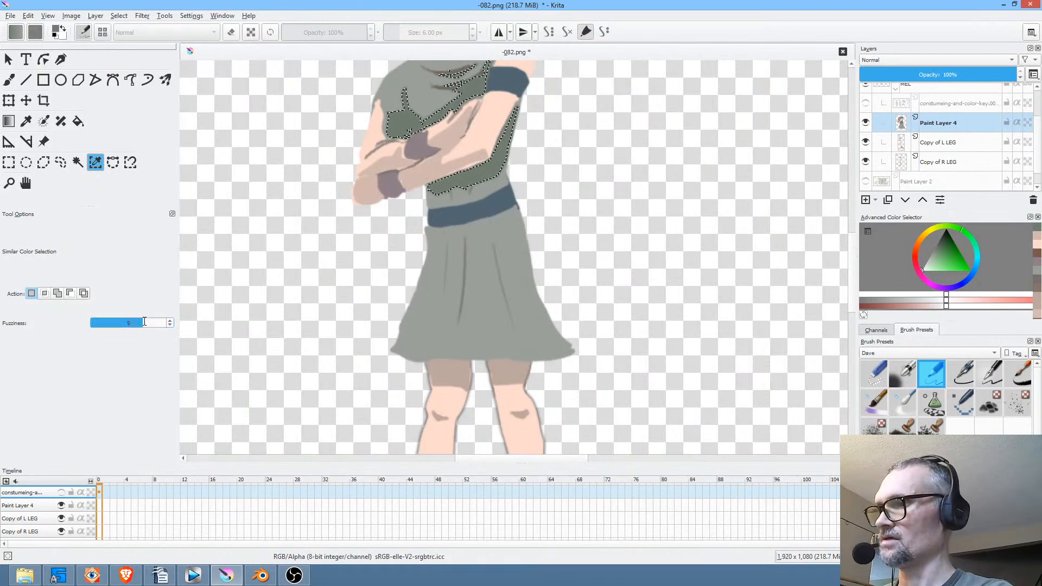
double_click(144, 321)
text(5)
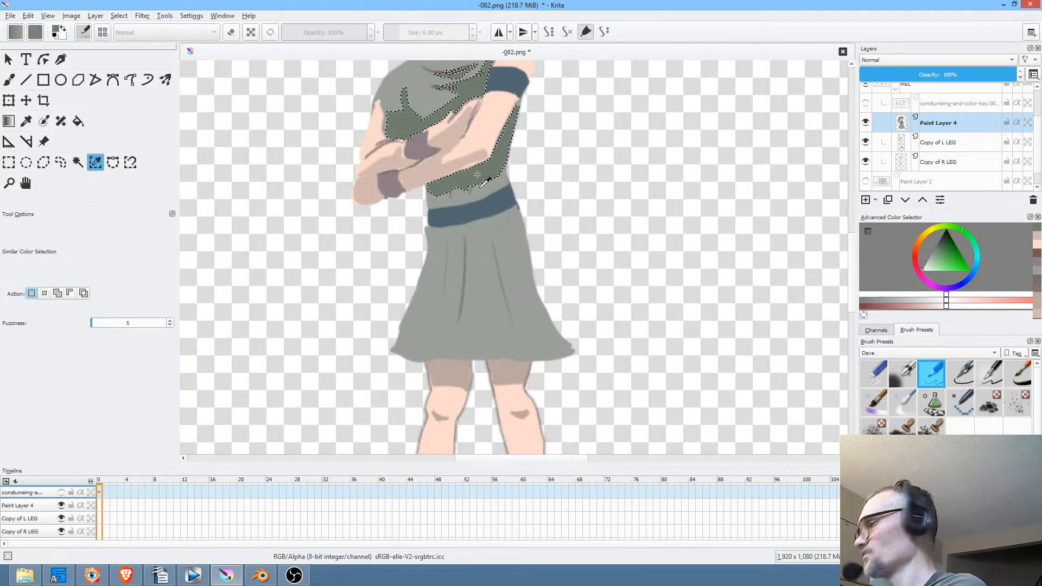
Add a Color Adjustment filter mask to the selected shadows, lowering the upper end of the Saturation curve to an output of 60.
key(ctrl+m)
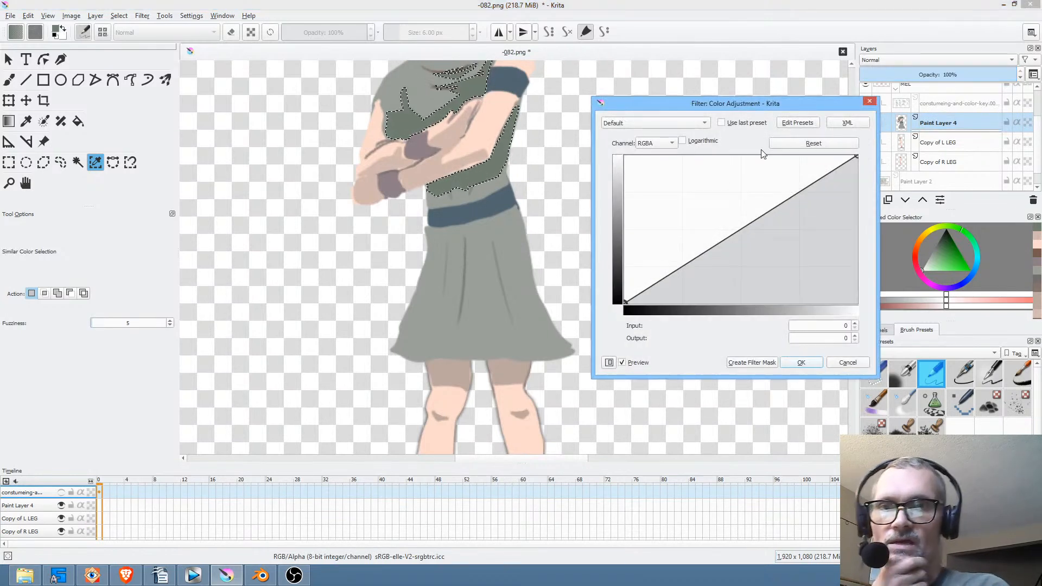
click(664, 144)
click(667, 212)
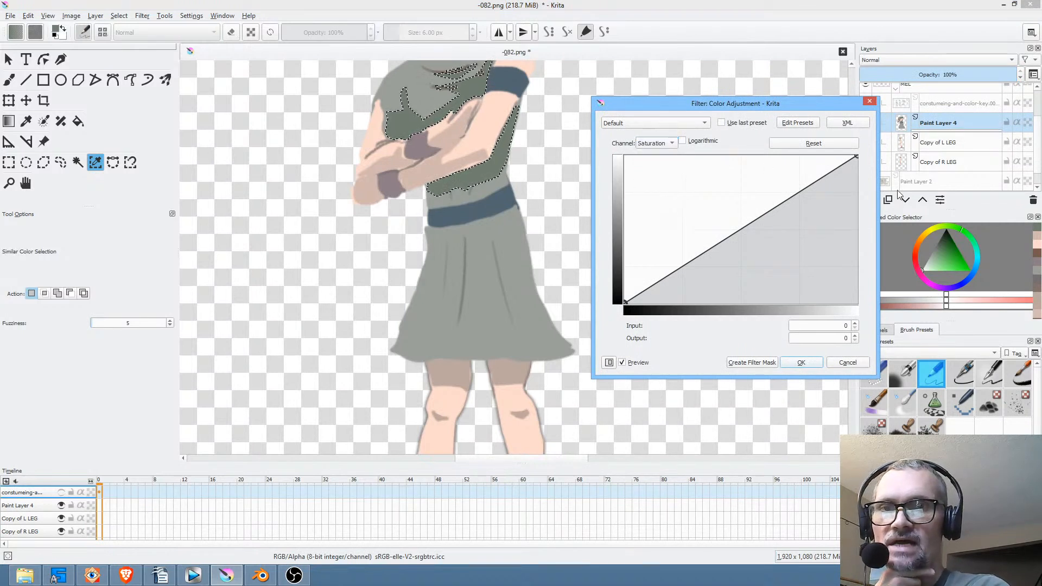
drag(856, 156, 870, 220)
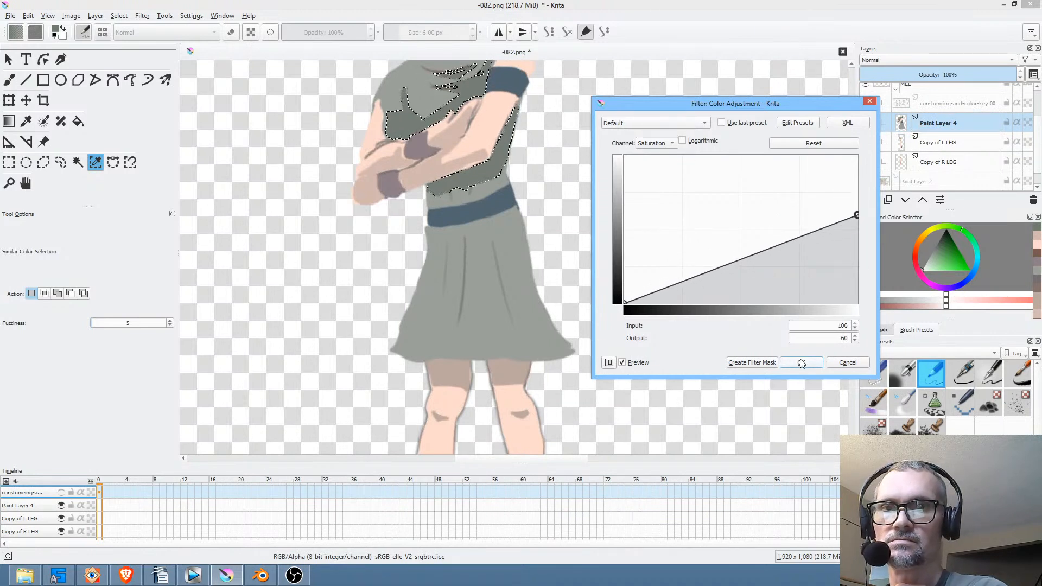
click(764, 363)
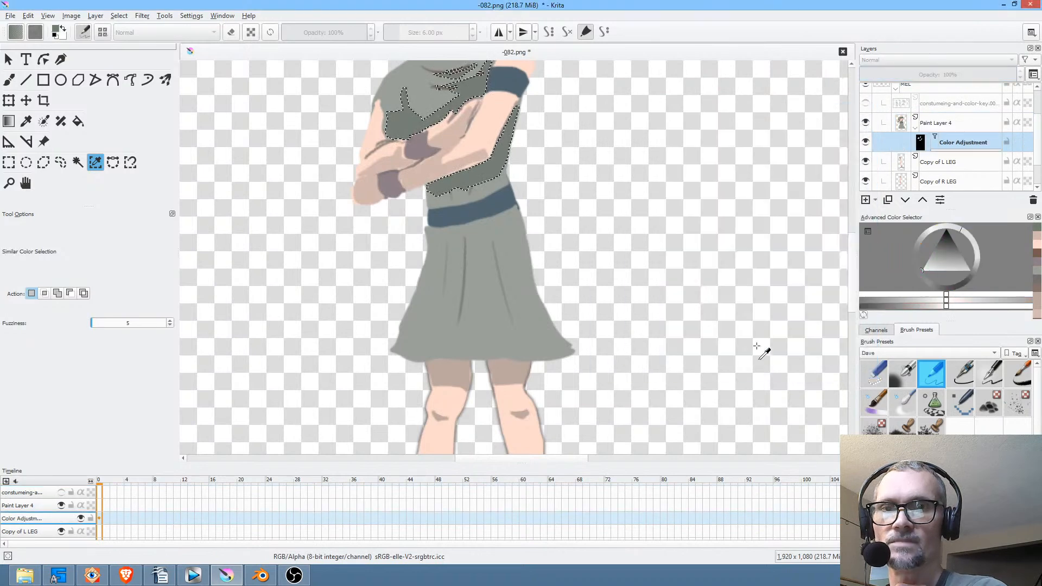
click(869, 142)
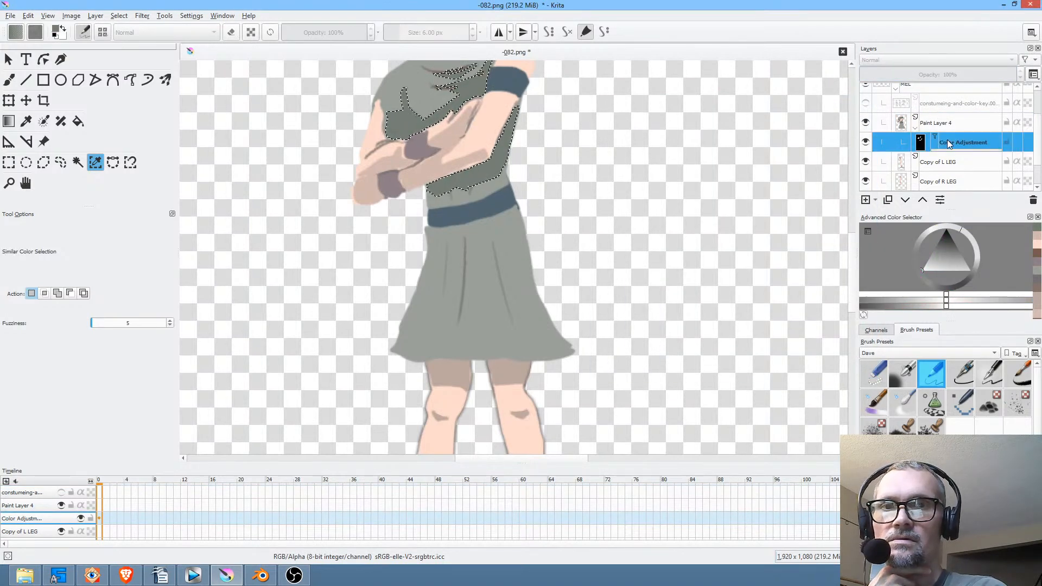
click(937, 122)
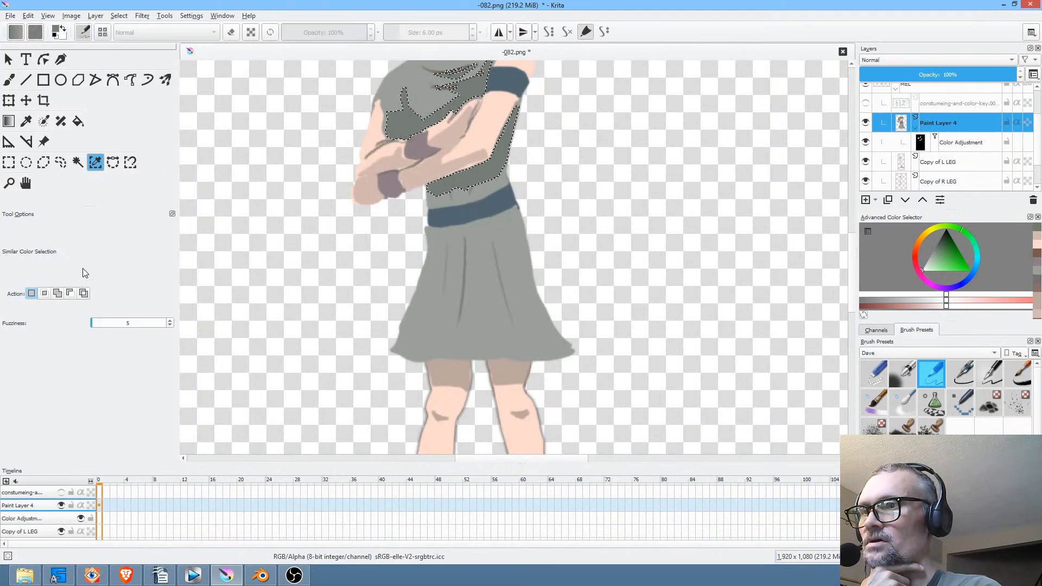
Save the image as a PNG with its alpha channel and also as a Krita file.
click(11, 16)
click(22, 69)
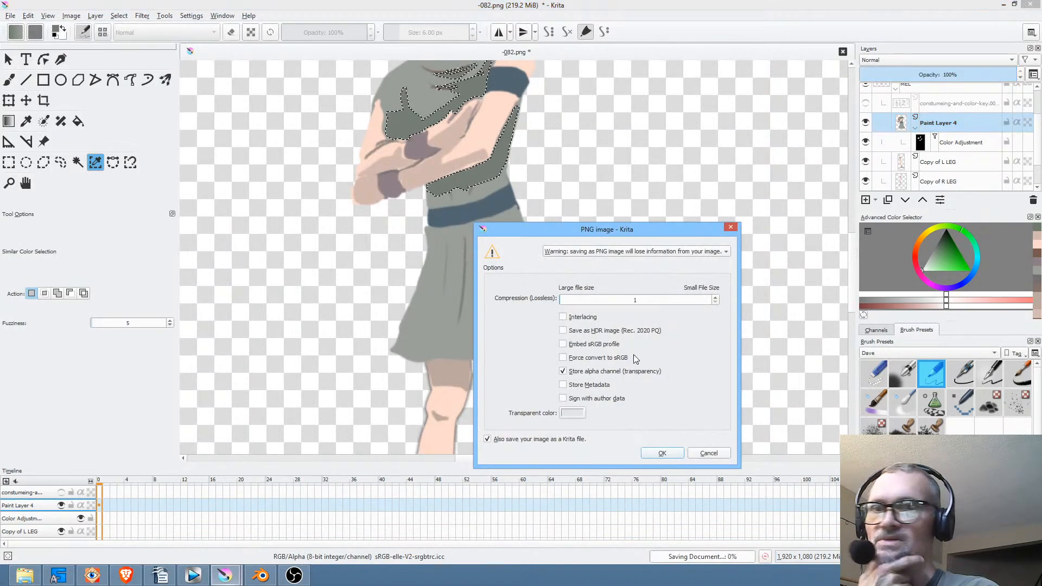
click(653, 456)
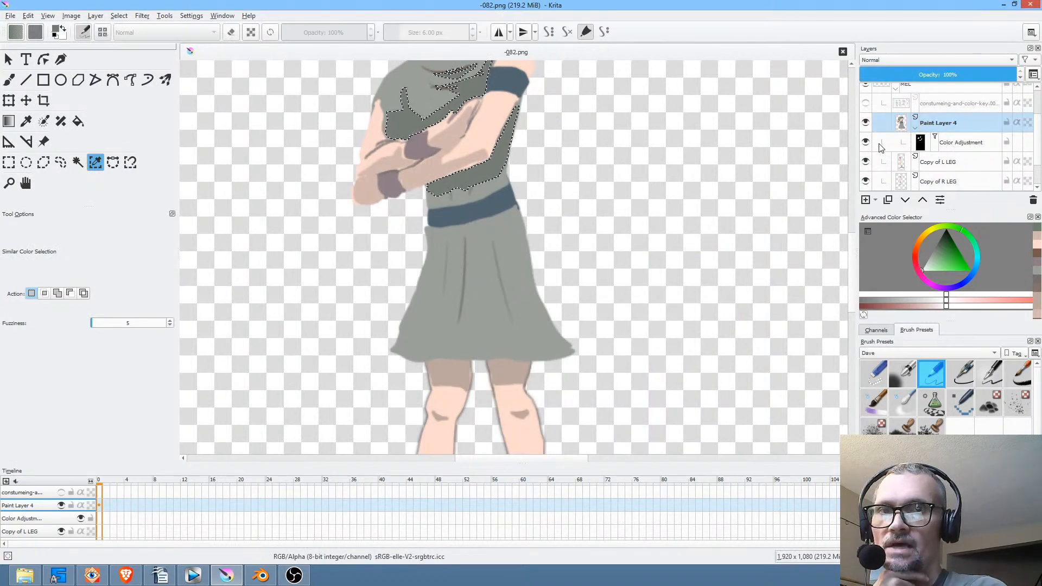
Edit the Color Adjustment mask's properties and brighten the RGBA curve with a point at input 134, output 148.
click(965, 141)
scroll(964, 134, up, 1)
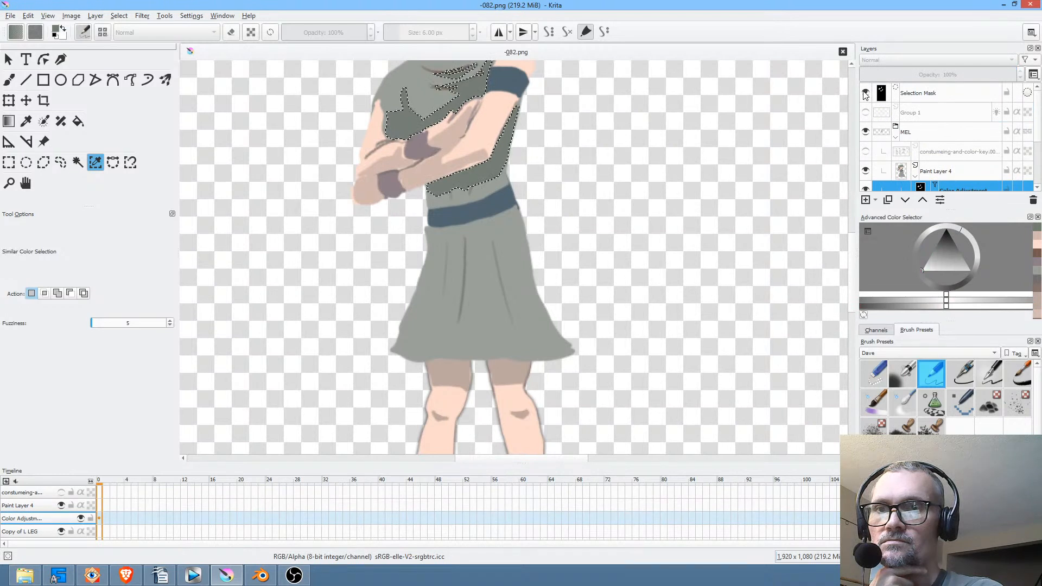
scroll(962, 153, down, 1)
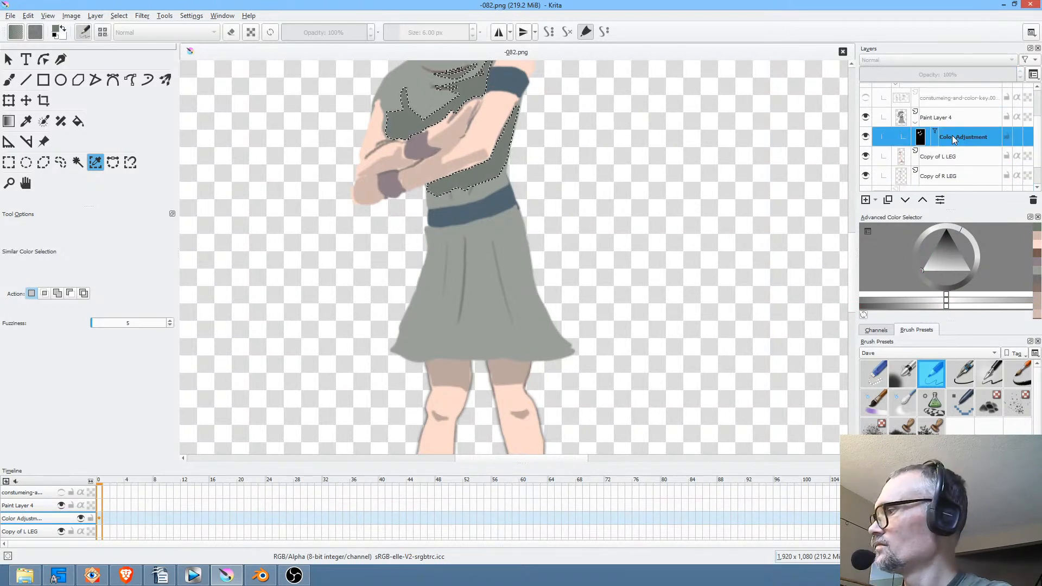
right_click(954, 140)
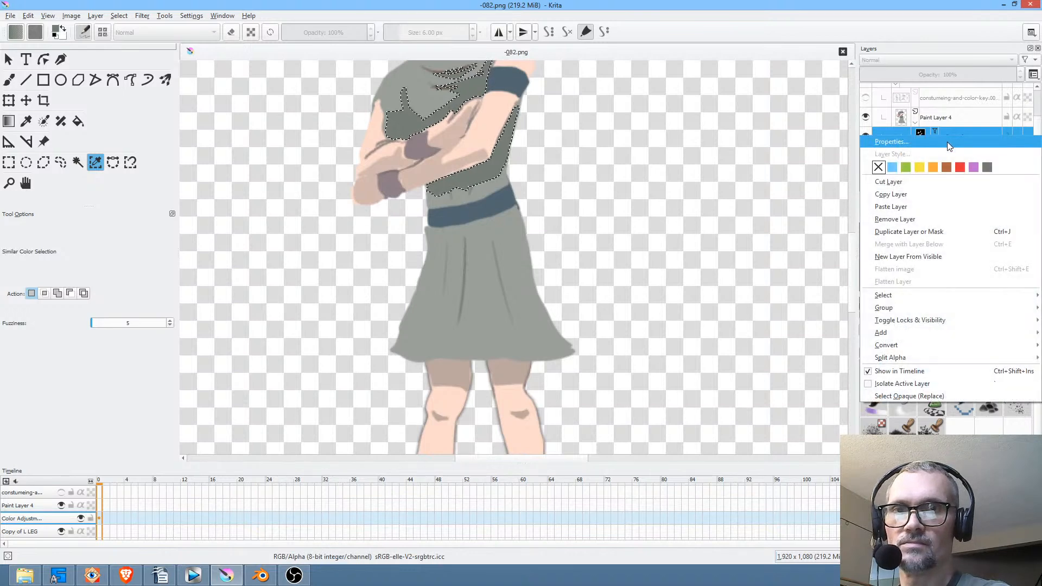
click(955, 144)
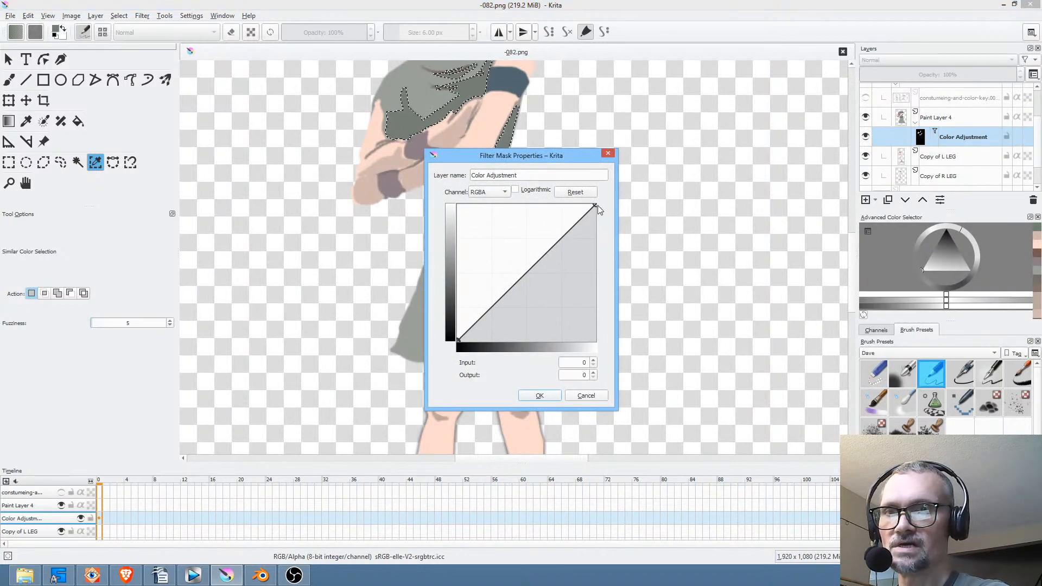
drag(595, 206, 628, 187)
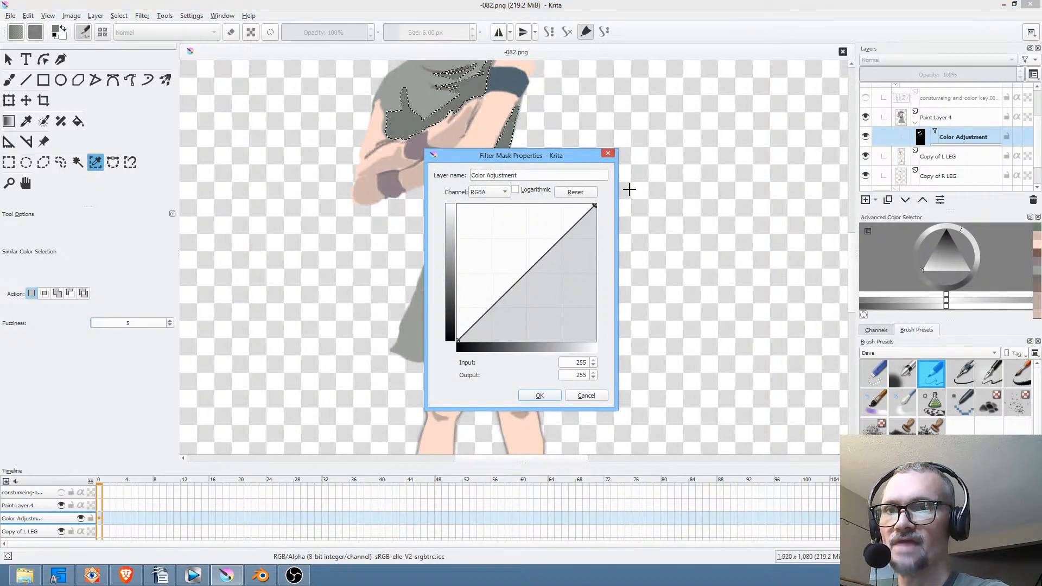
drag(536, 265, 531, 261)
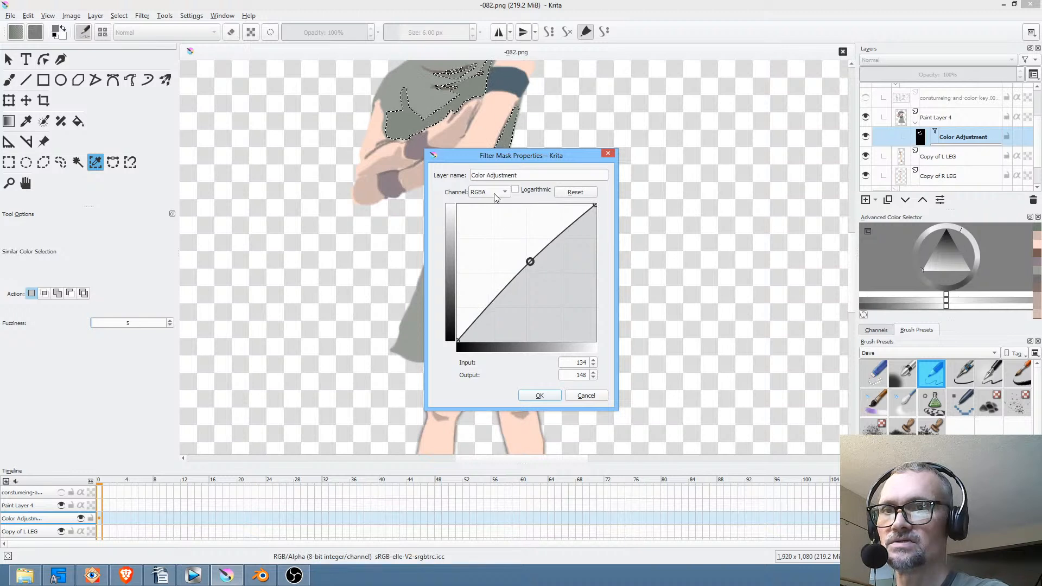
Restore the upper end of the mask's Saturation curve, add a point at input 62, output 53, and compare the figure with and without the mask.
click(494, 193)
click(499, 260)
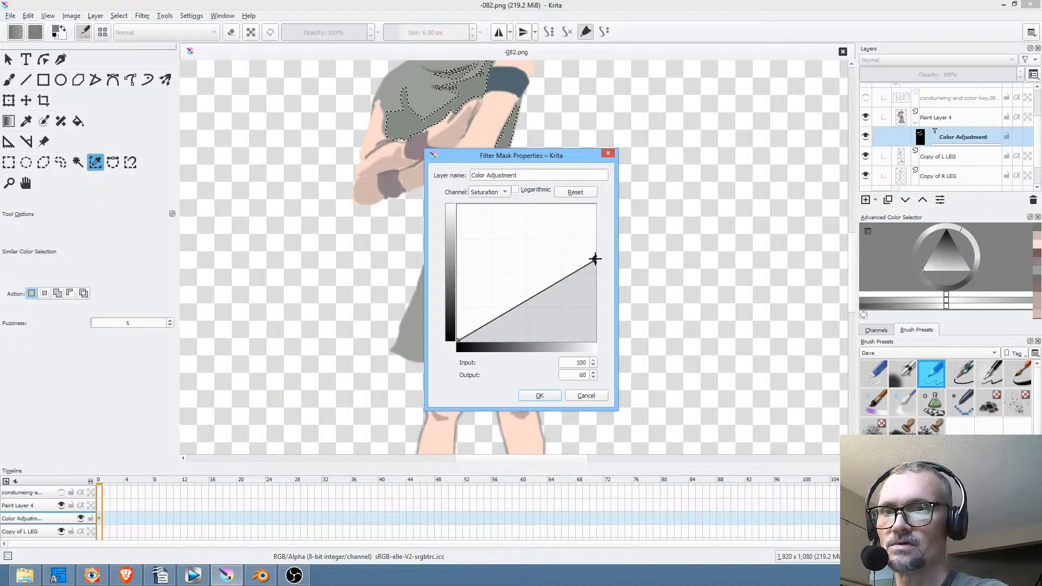
mouse_move(548, 253)
mouse_down()
mouse_move(548, 275)
mouse_move(531, 216)
mouse_move(544, 272)
mouse_up()
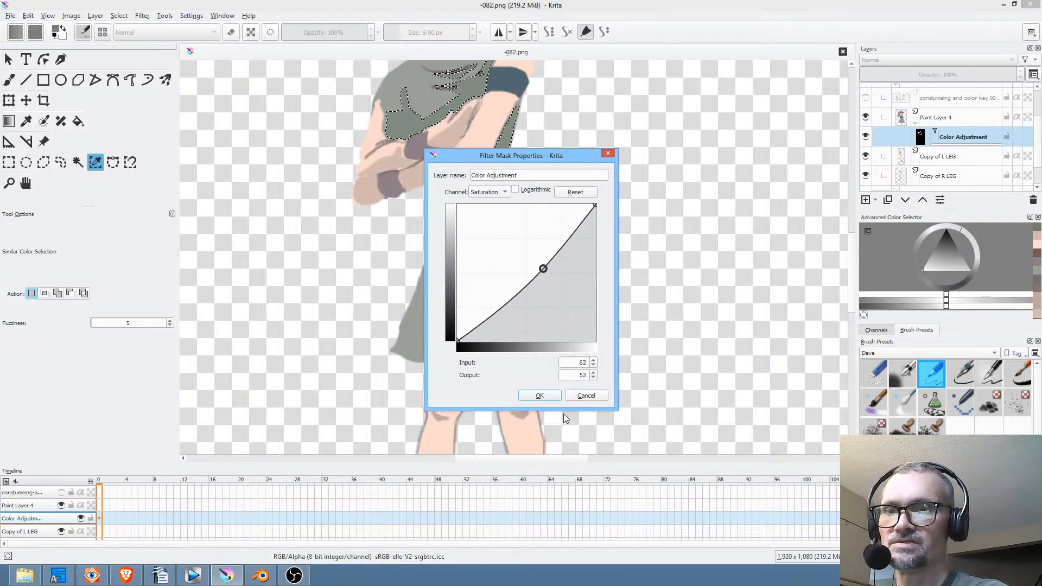
click(540, 396)
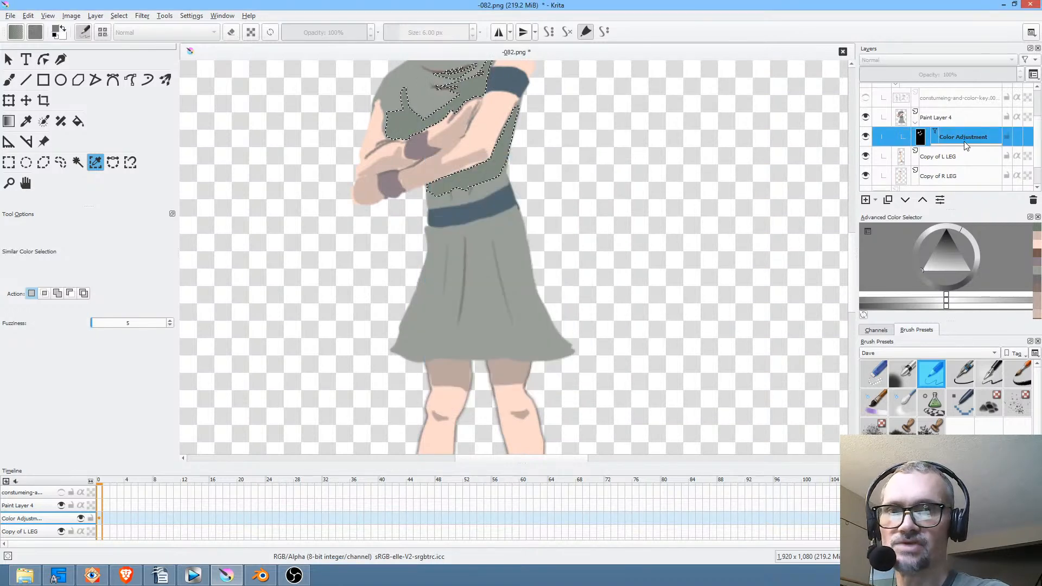
click(867, 137)
click(866, 137)
scroll(549, 149, down, 3)
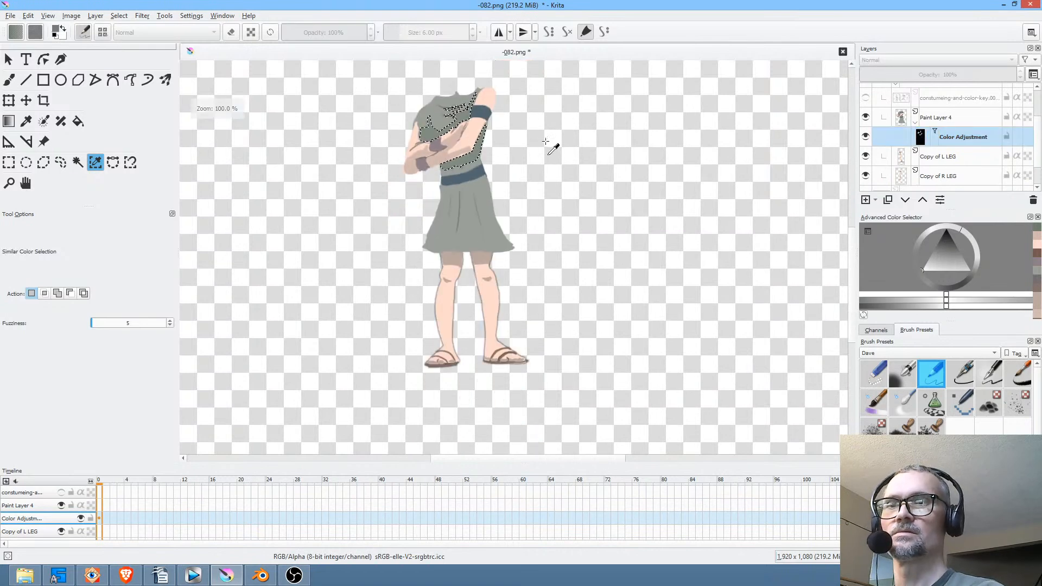
scroll(546, 146, up, 3)
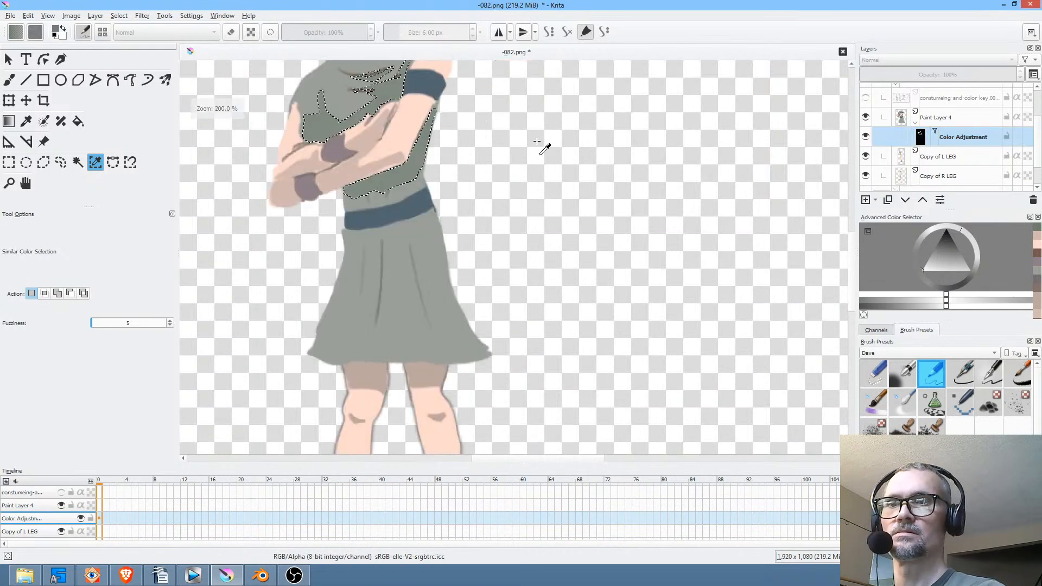
Edit the Color Adjustment mask's properties, resetting its Saturation curve and lowering the upper end to an output of 36.
click(960, 137)
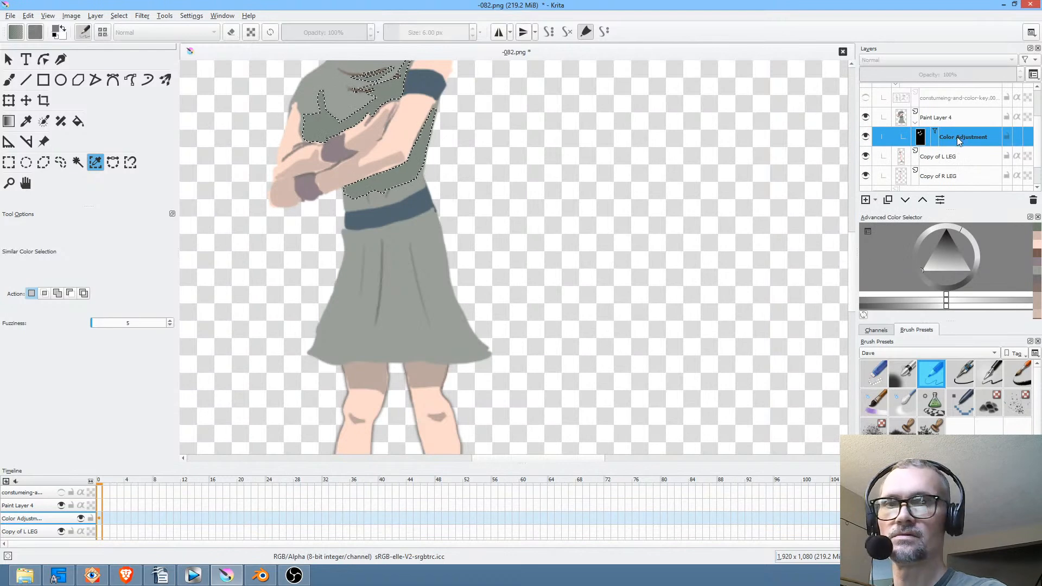
right_click(957, 137)
click(958, 153)
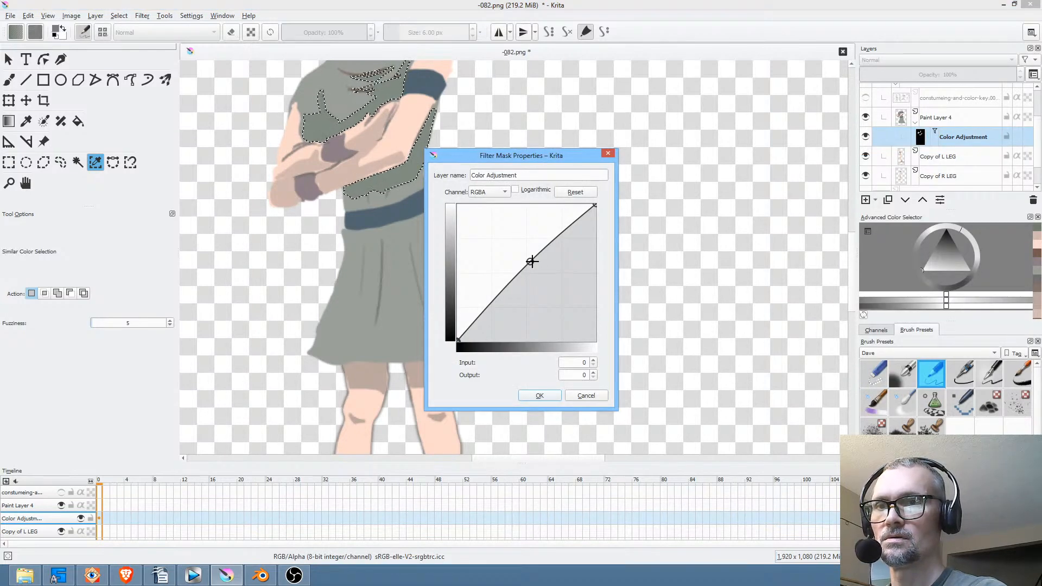
click(497, 194)
click(500, 260)
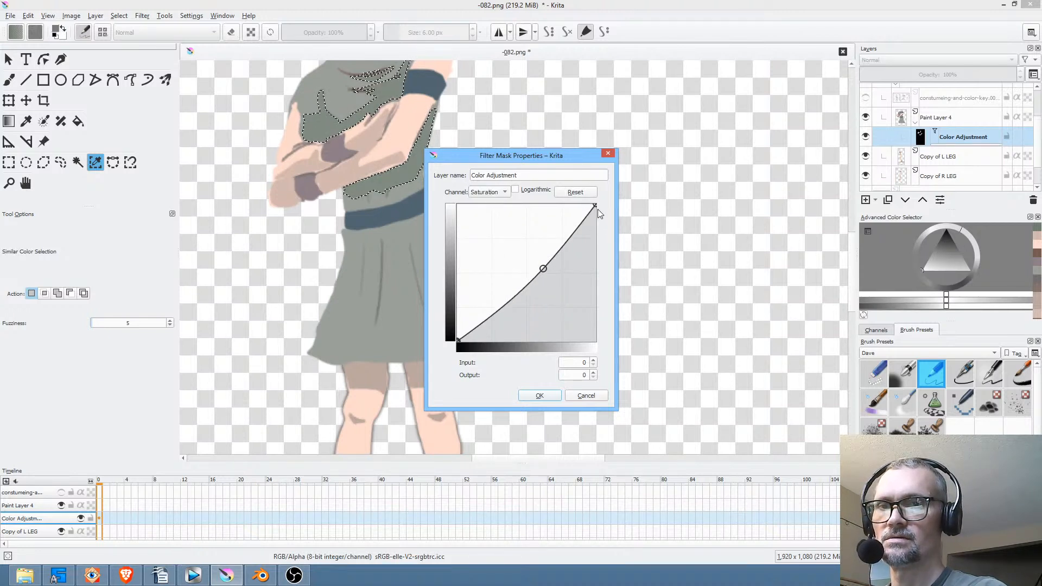
click(585, 194)
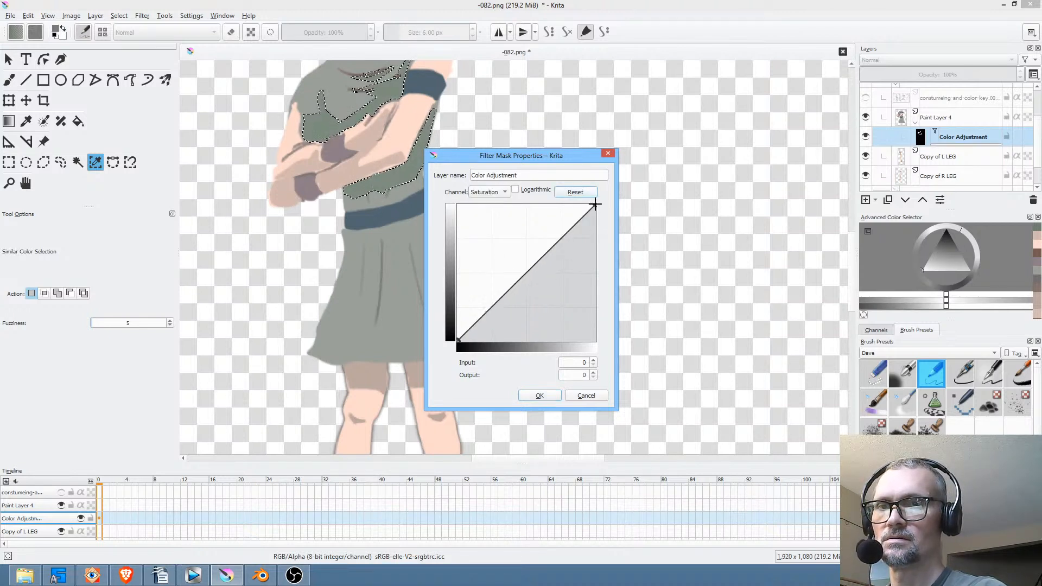
drag(595, 204, 617, 293)
click(542, 395)
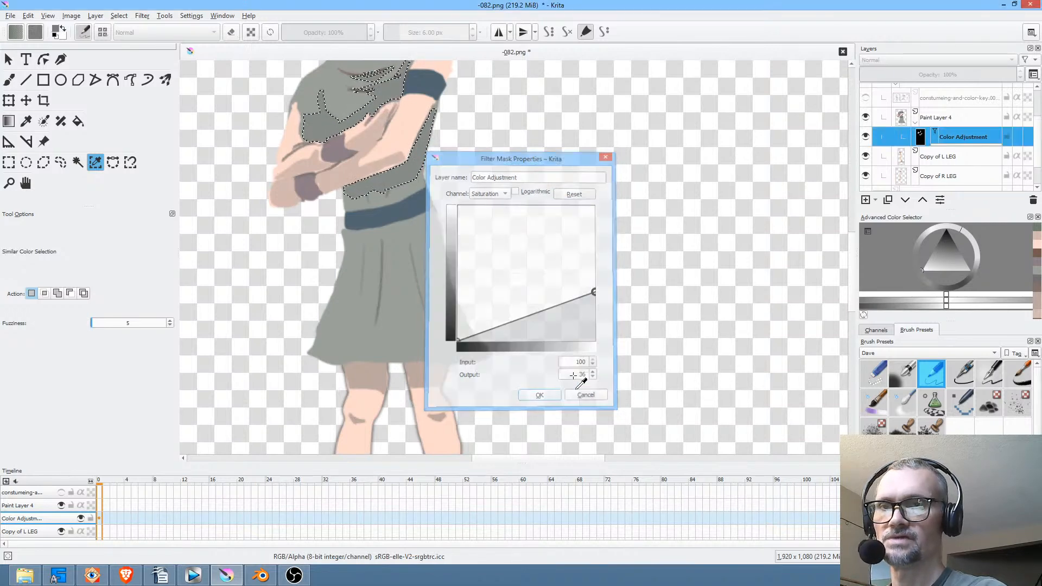
scroll(535, 211, down, 2)
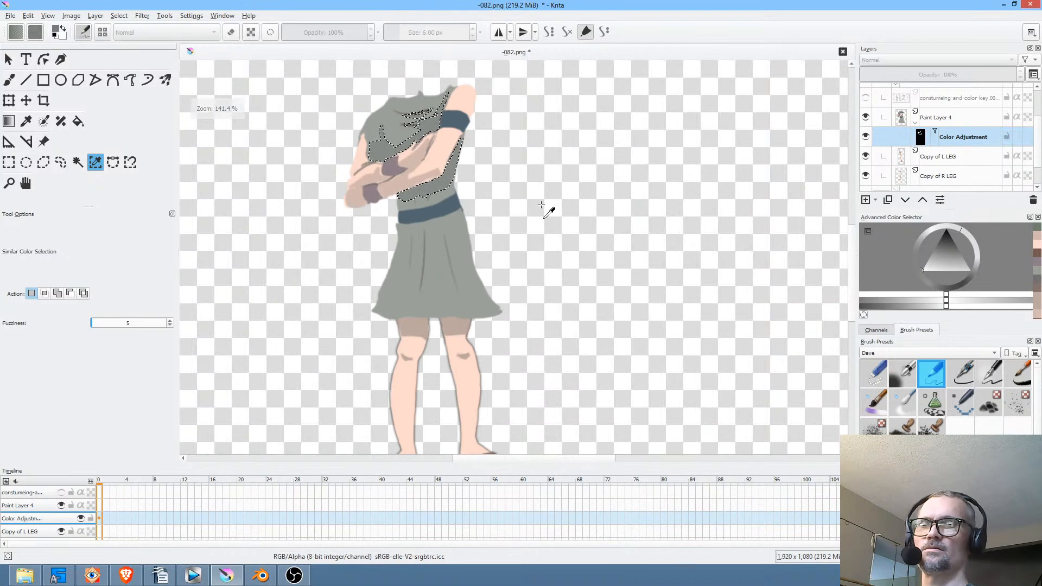
Flatten Paint Layer 4 together with its Color Adjustment mask and clear the shadow selection.
click(946, 120)
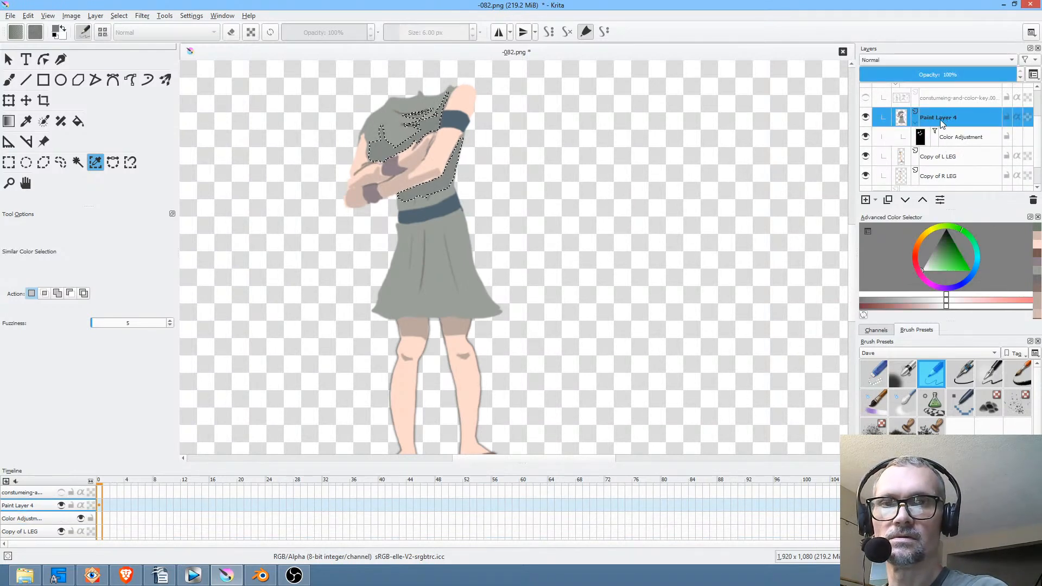
right_click(940, 120)
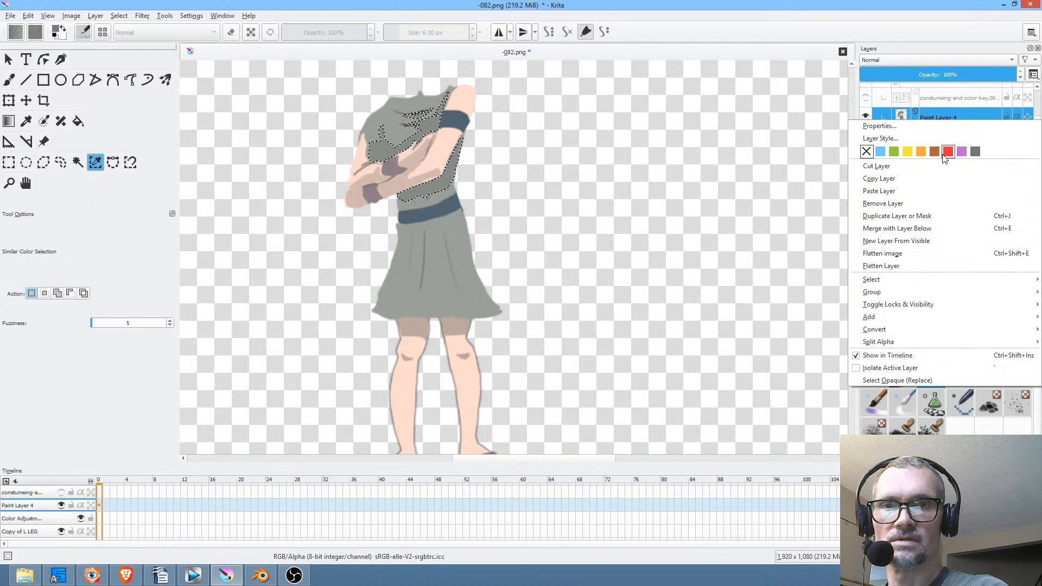
click(925, 263)
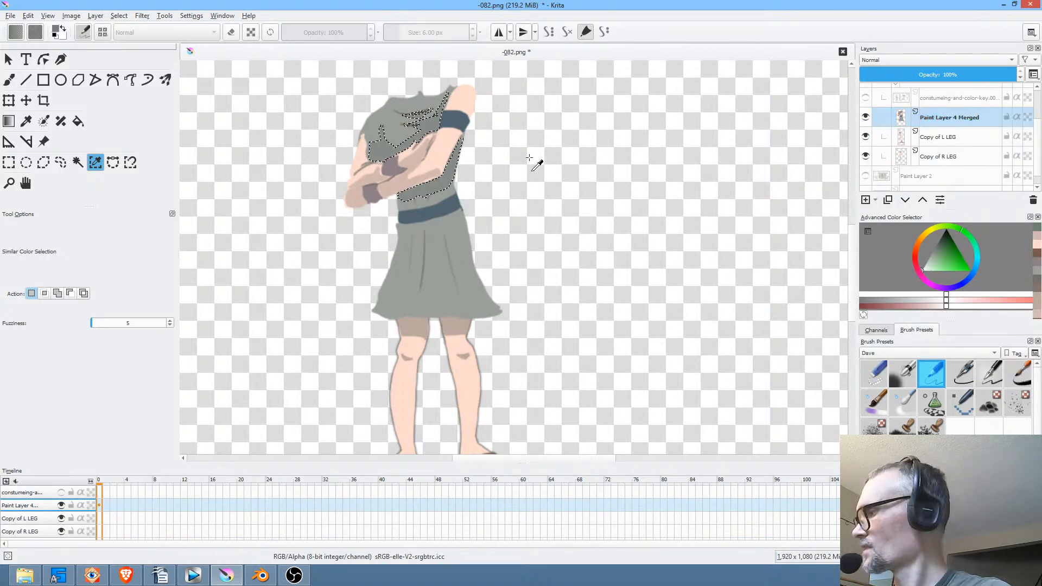
key(ctrl+shift+a)
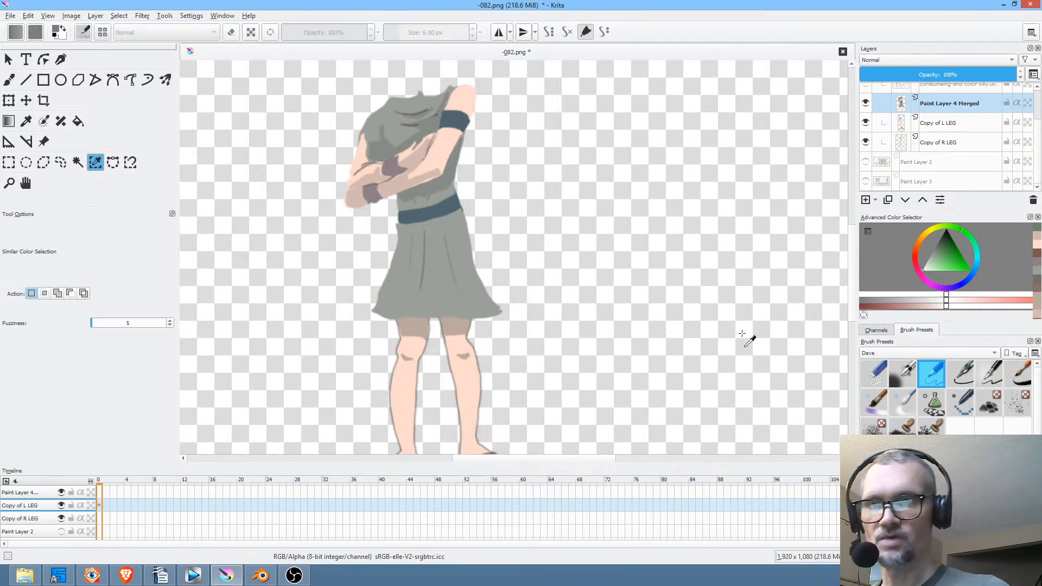
Paint dress shadows along the belt's upper and lower edges with the 4 px Ink-2 Fineliner, sampling colour from the dress.
click(962, 375)
scroll(429, 216, up, 4)
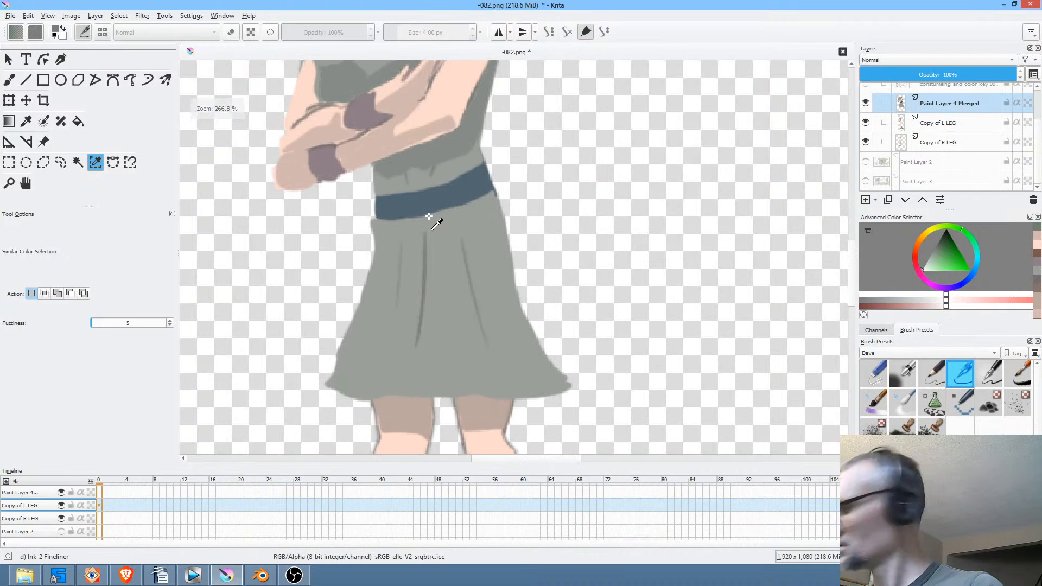
key(b)
drag(486, 200, 489, 196)
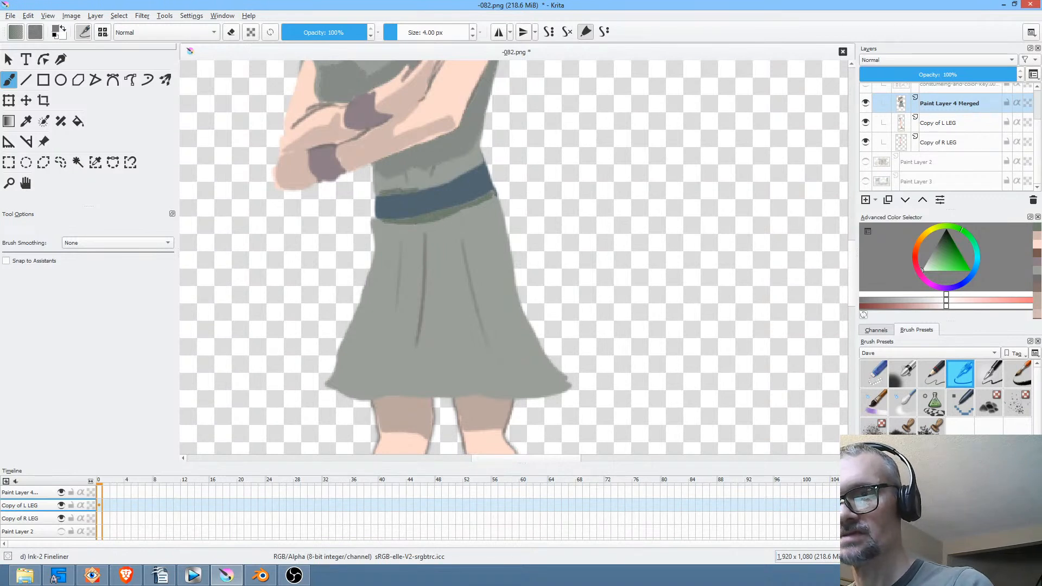
ctrl+click(460, 142)
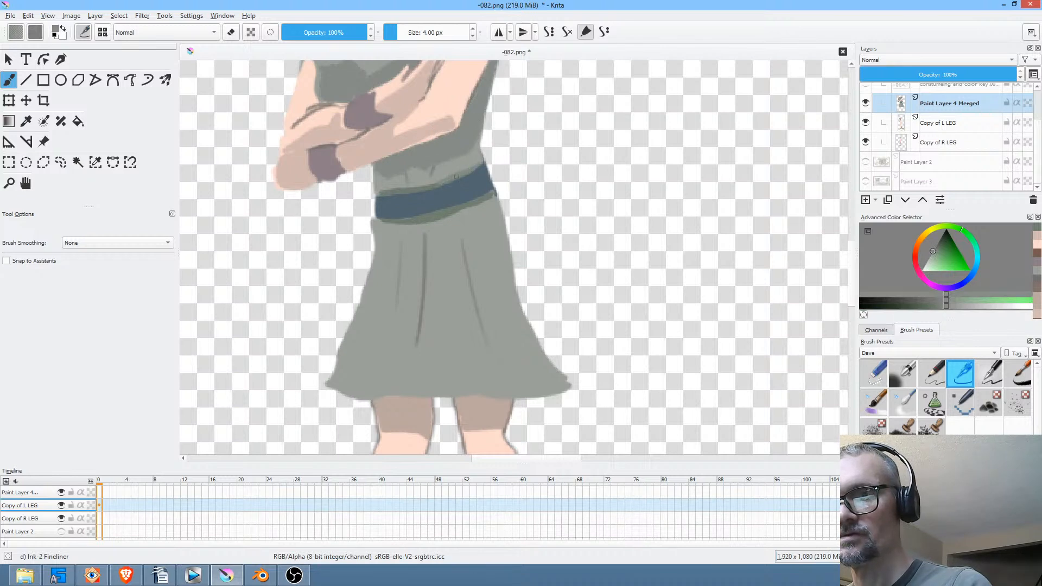
drag(380, 193, 395, 192)
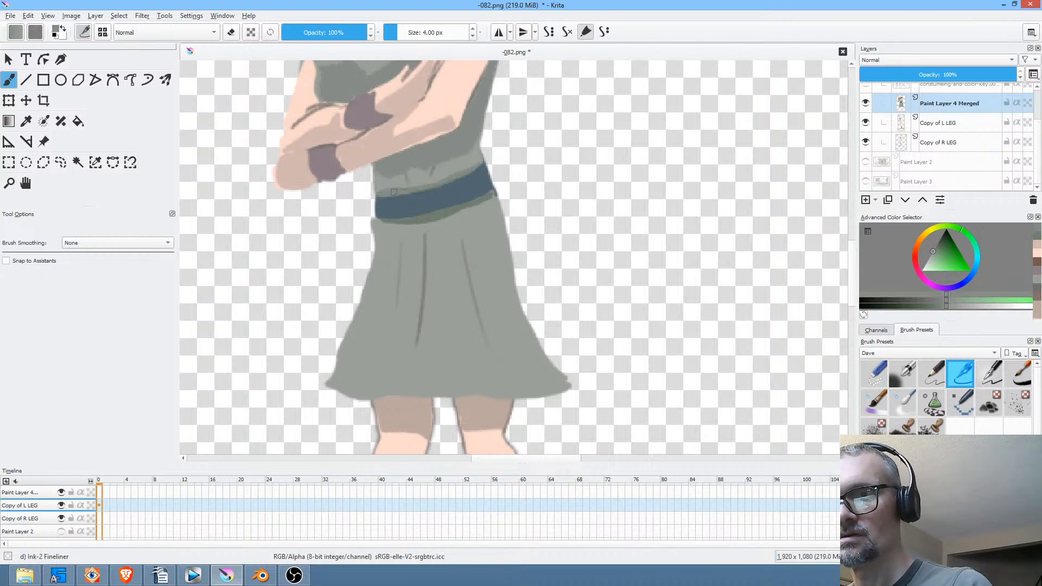
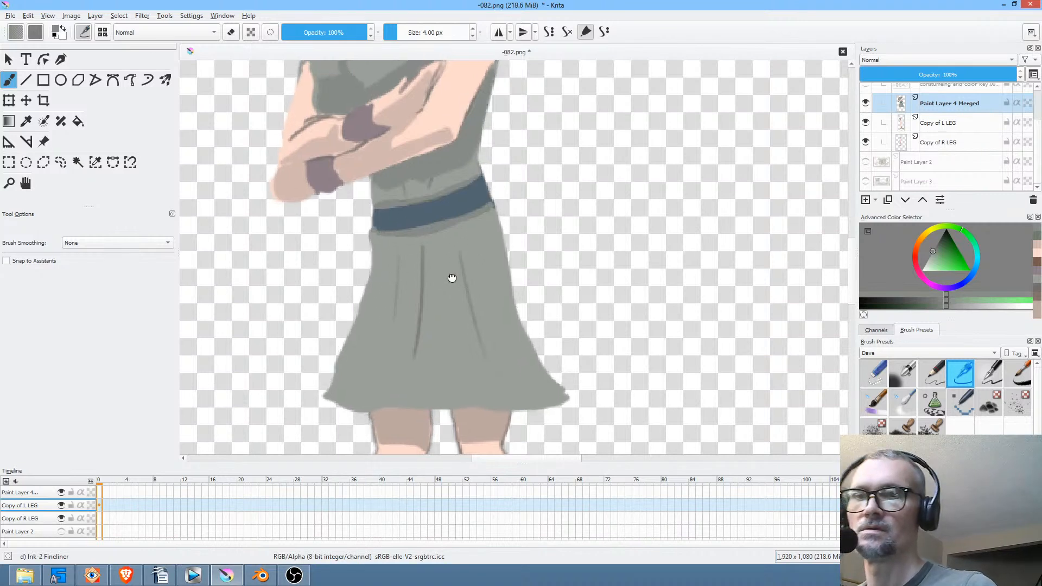
scroll(453, 279, down, 2)
mouse_move(492, 293)
mouse_down()
mouse_move(479, 310)
mouse_move(479, 299)
mouse_up()
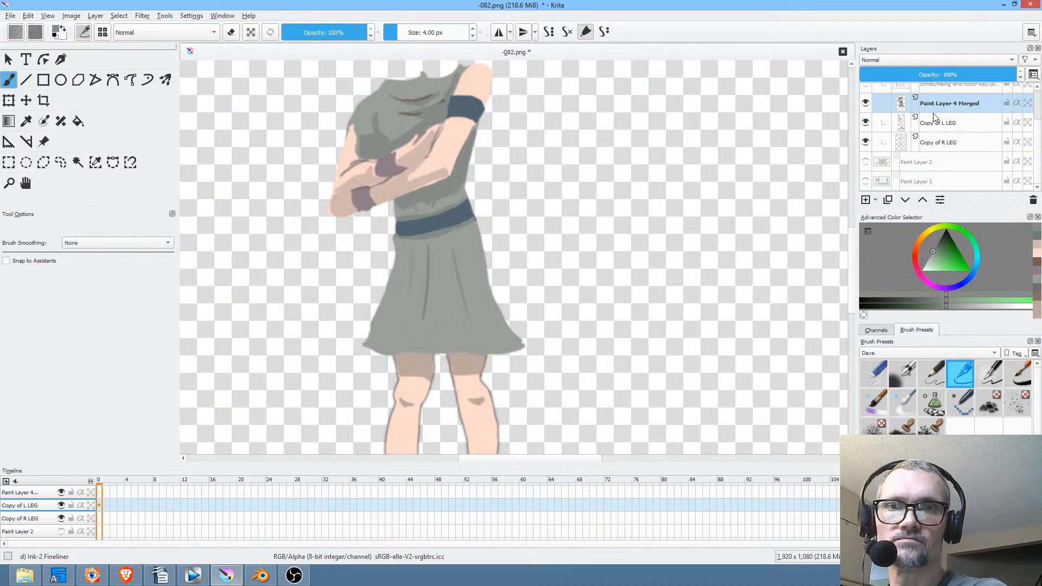
scroll(601, 175, down, 1)
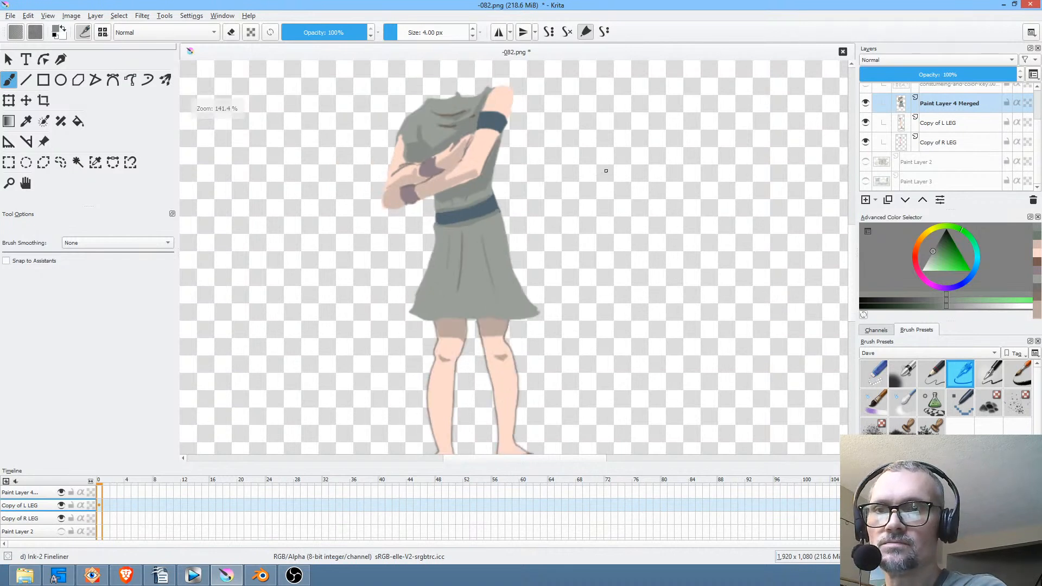
scroll(548, 198, down, 1)
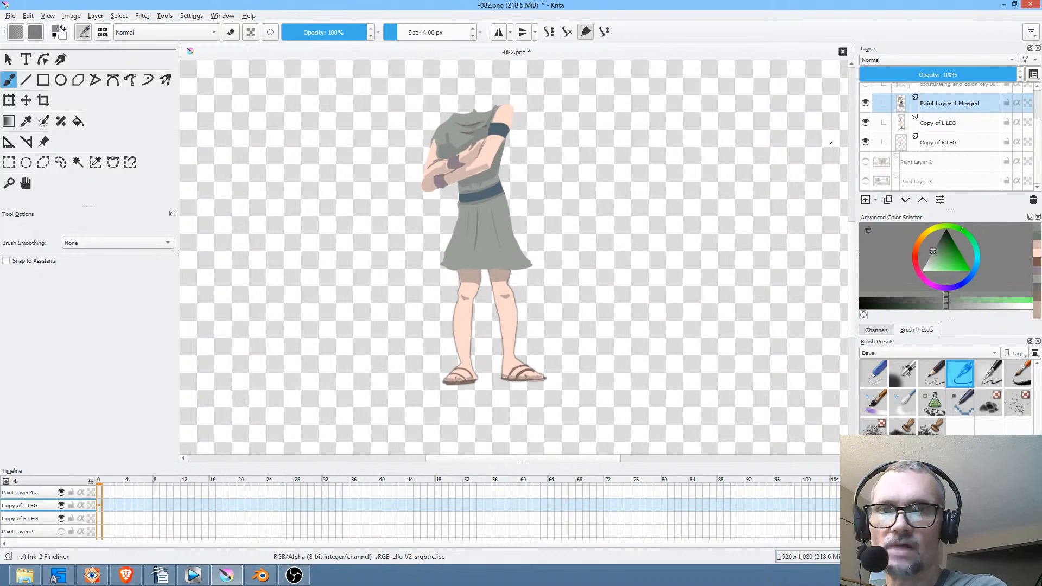
scroll(870, 92, up, 1)
Show the Group 1 sketch, duplicate Paint Layer 4 Merged and move the copy directly beneath it.
click(867, 93)
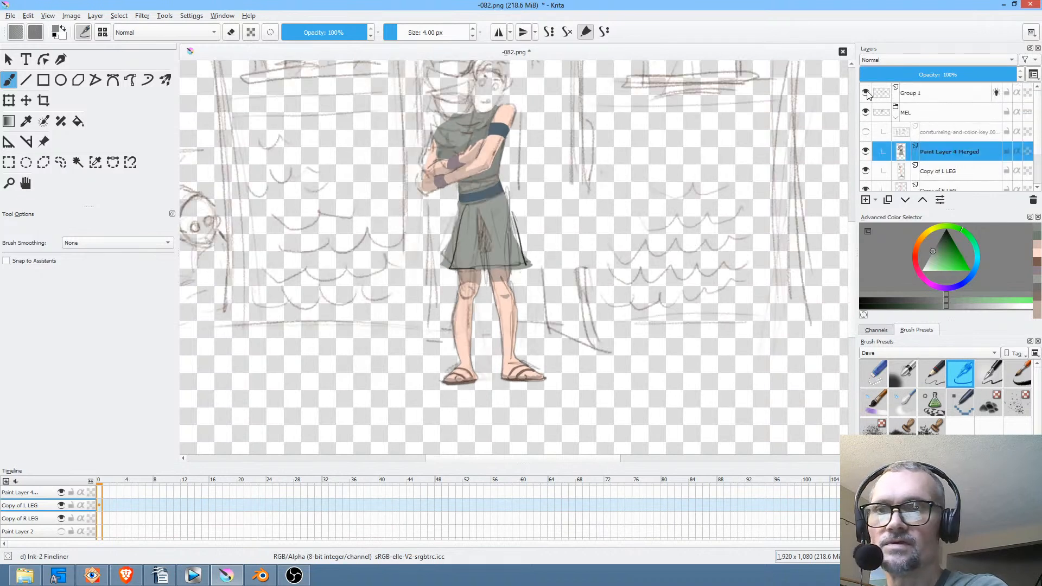
click(110, 482)
mouse_move(110, 481)
mouse_down()
mouse_move(324, 506)
mouse_move(52, 485)
mouse_up()
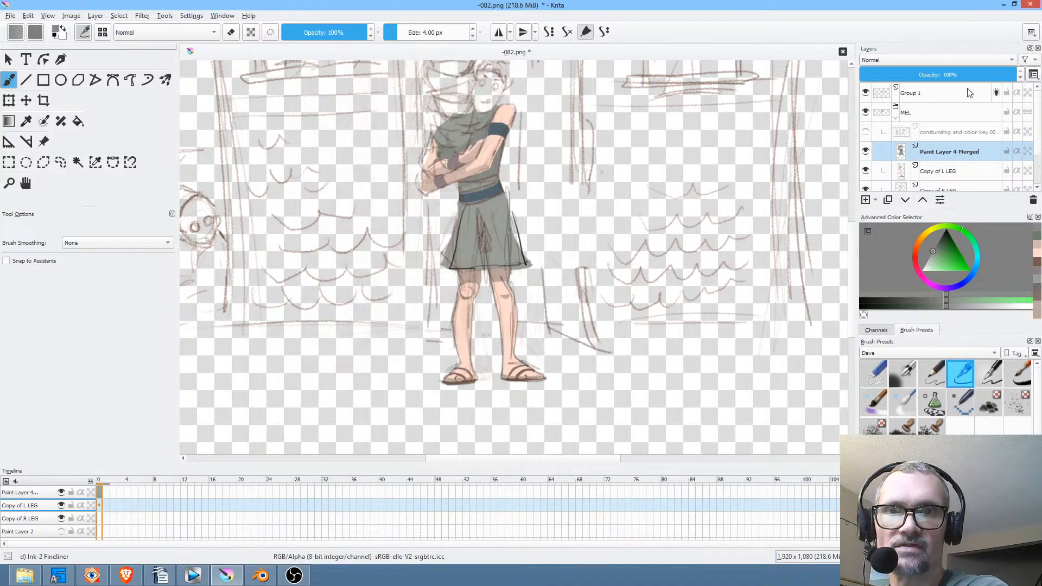
click(947, 153)
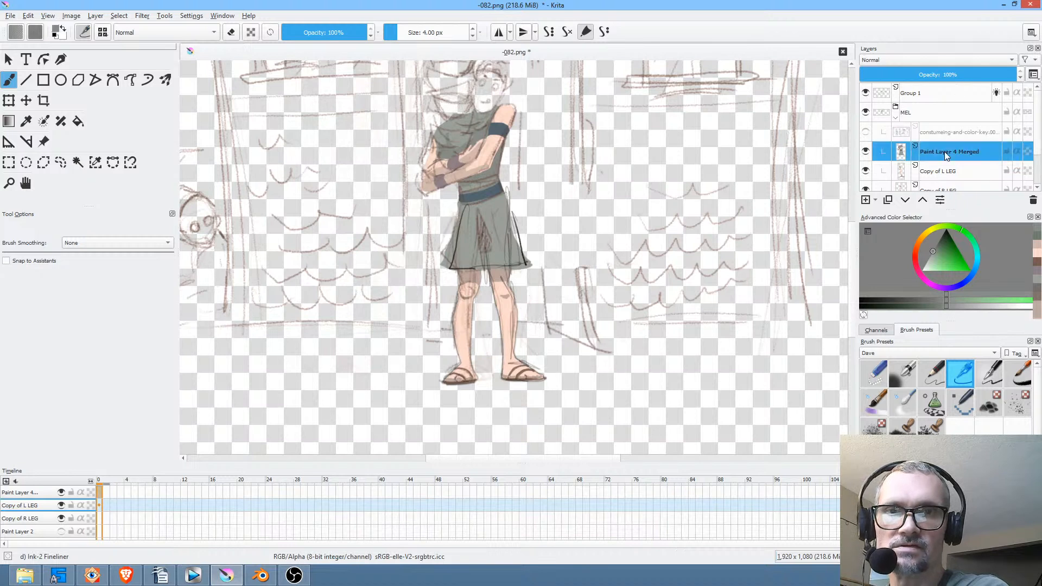
click(888, 200)
click(907, 200)
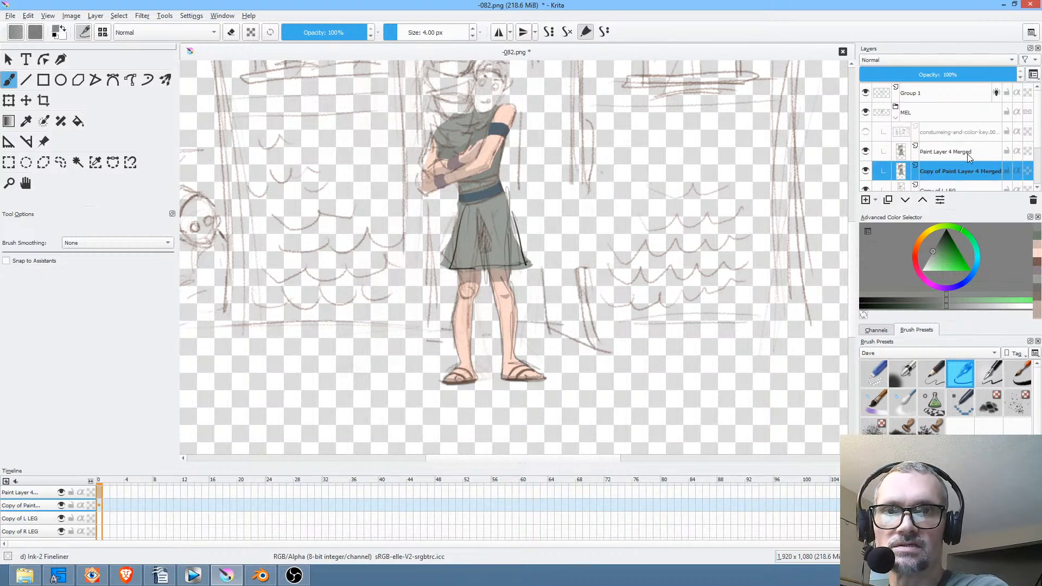
Apply the Blur filter to the lower copy of the figure with a 3 px vertical radius and a circle shape.
click(144, 16)
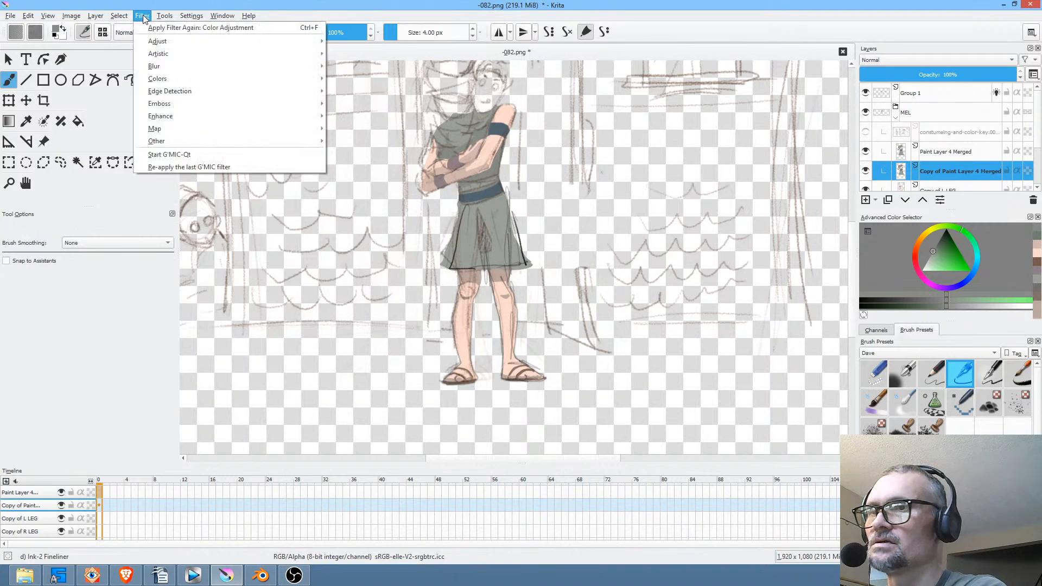
mouse_move(163, 68)
click(349, 66)
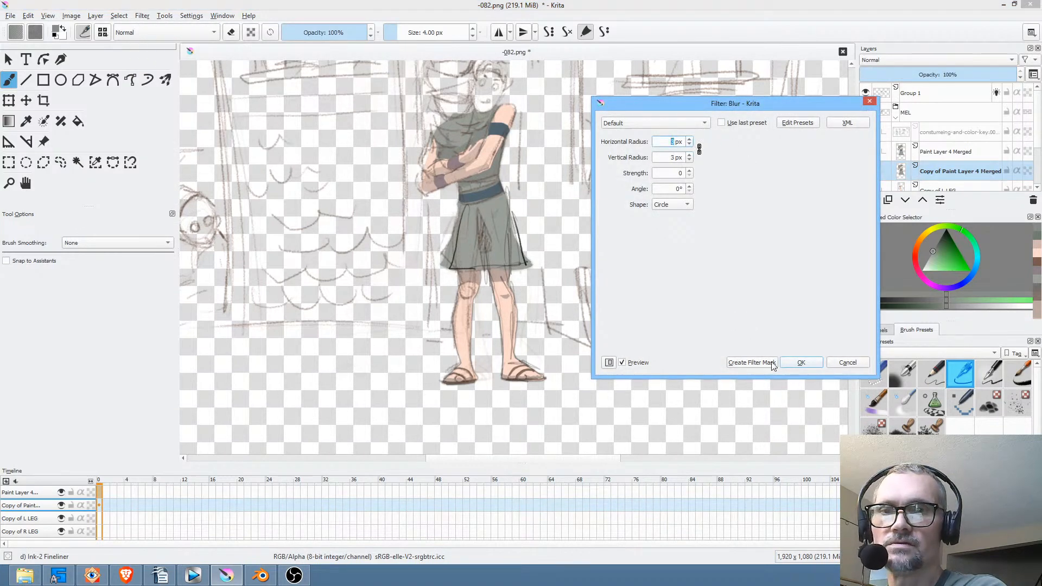
click(800, 362)
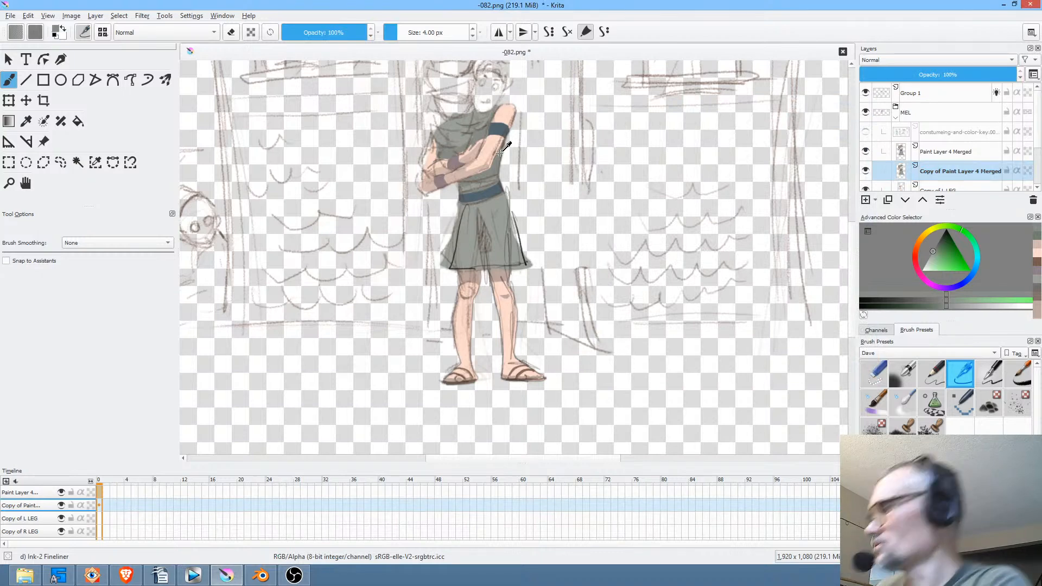
Turn the blurred copy black with Color Adjustment, lowering the RGBA curve's upper end to output 0, and hide the Group 1 sketch.
key(ctrl+m)
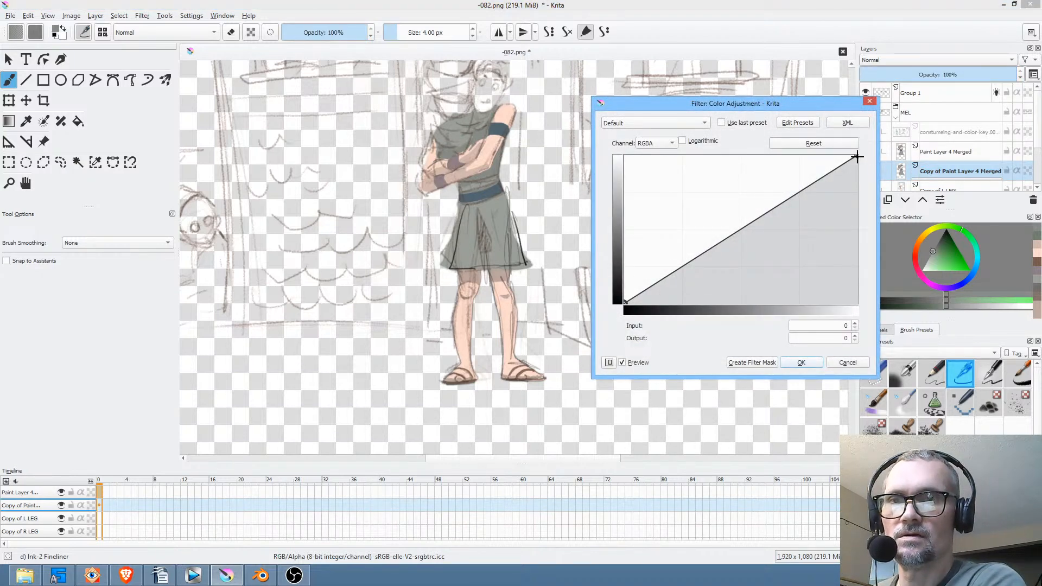
drag(857, 157, 862, 323)
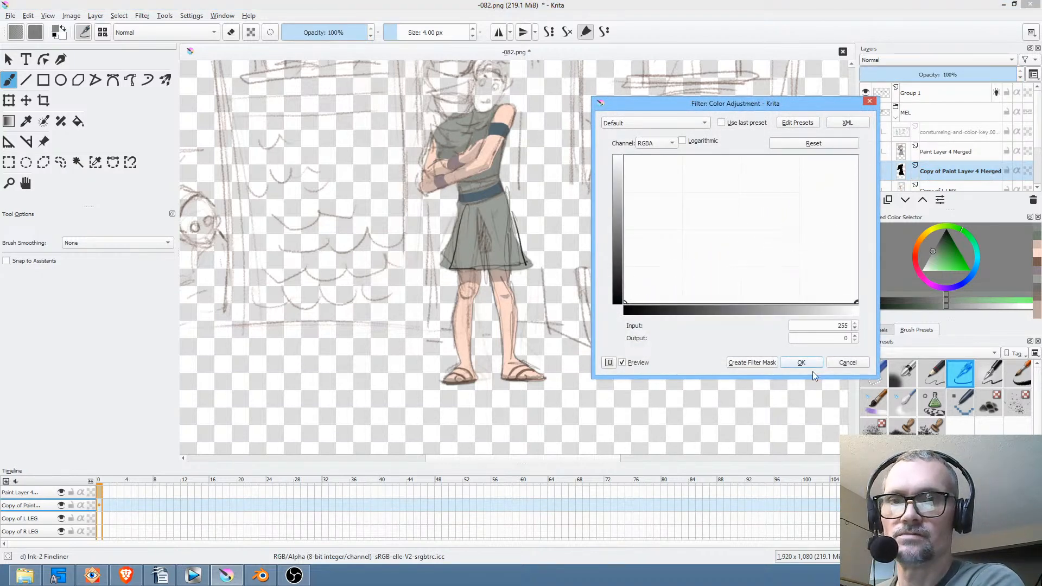
click(798, 364)
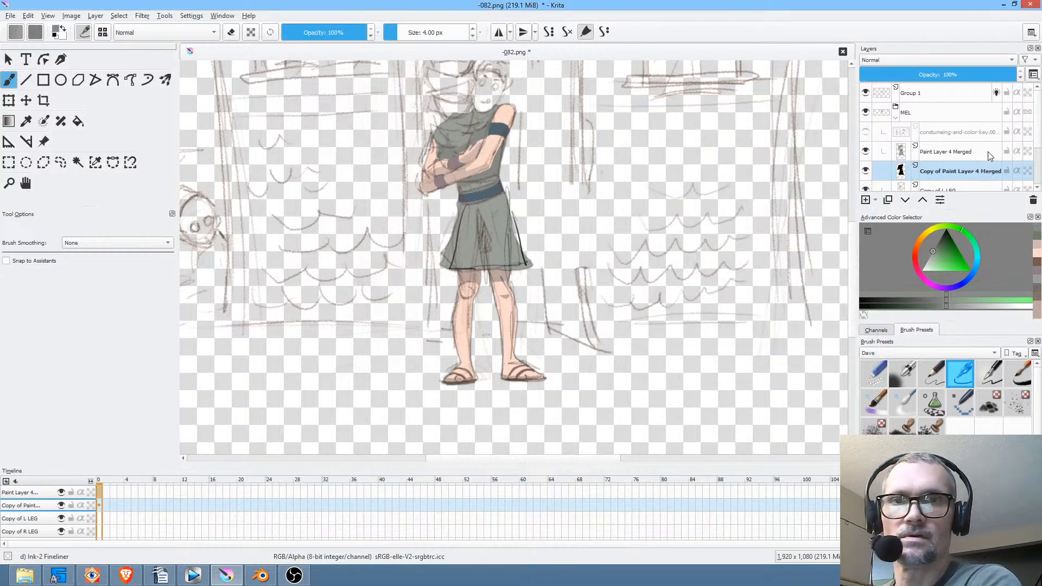
click(866, 93)
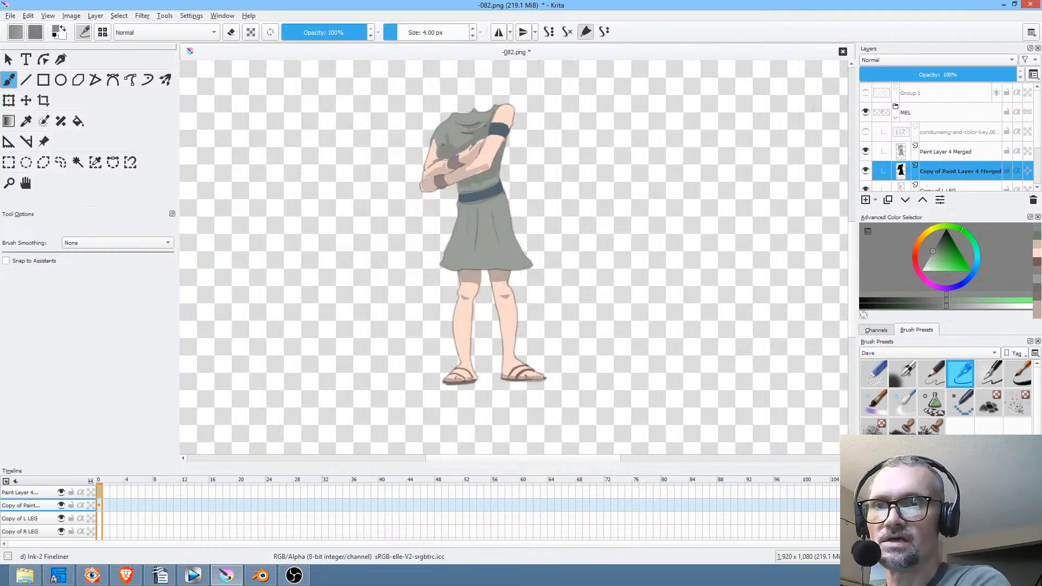
scroll(492, 159, up, 2)
scroll(492, 159, up, 1)
scroll(516, 158, down, 1)
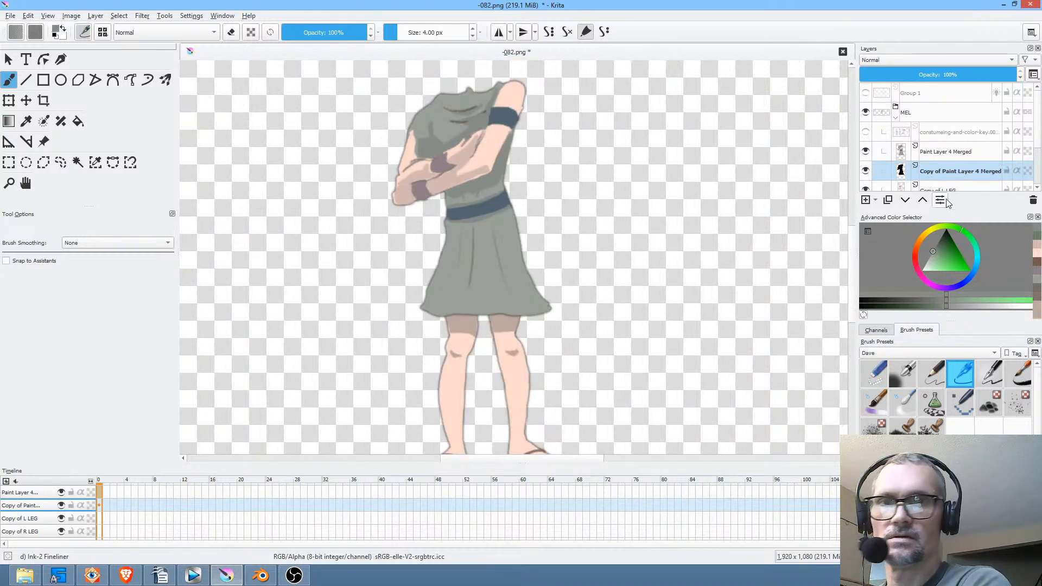
Merge Paint Layer 4 Merged with the blackened outline copy below it.
click(953, 155)
key(shift+Delete)
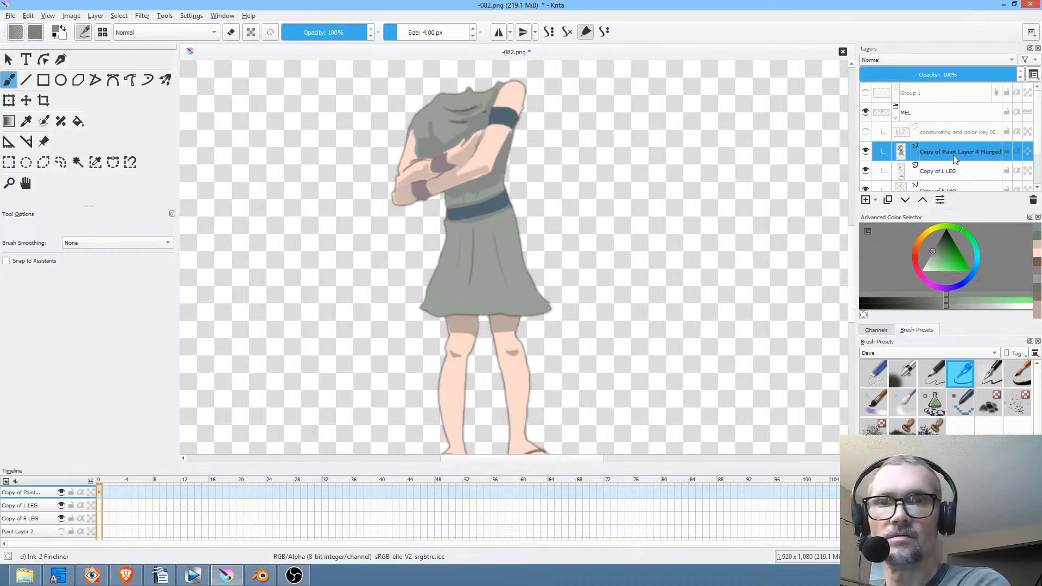
scroll(975, 170, down, 1)
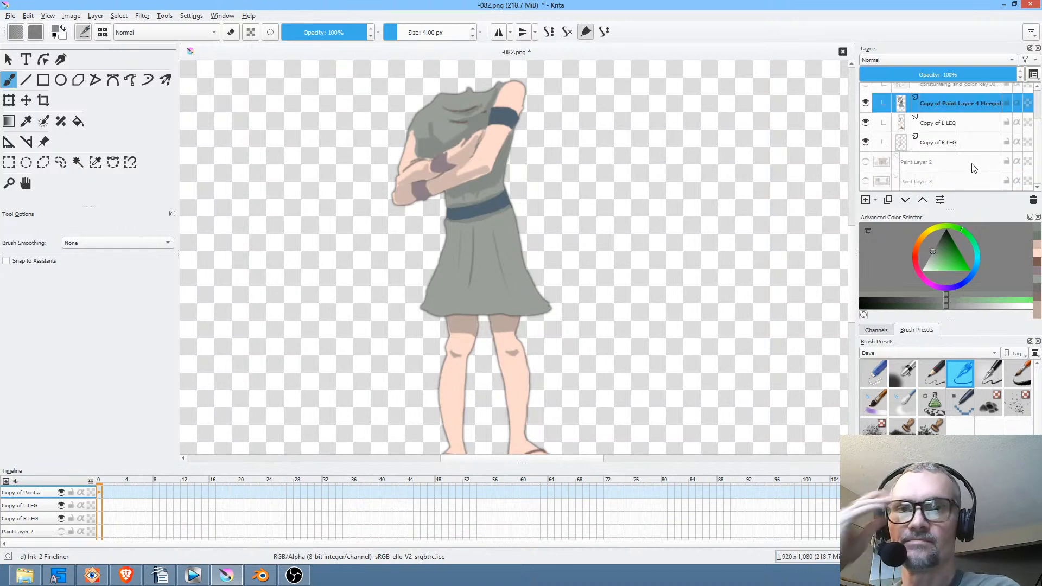
scroll(972, 165, up, 1)
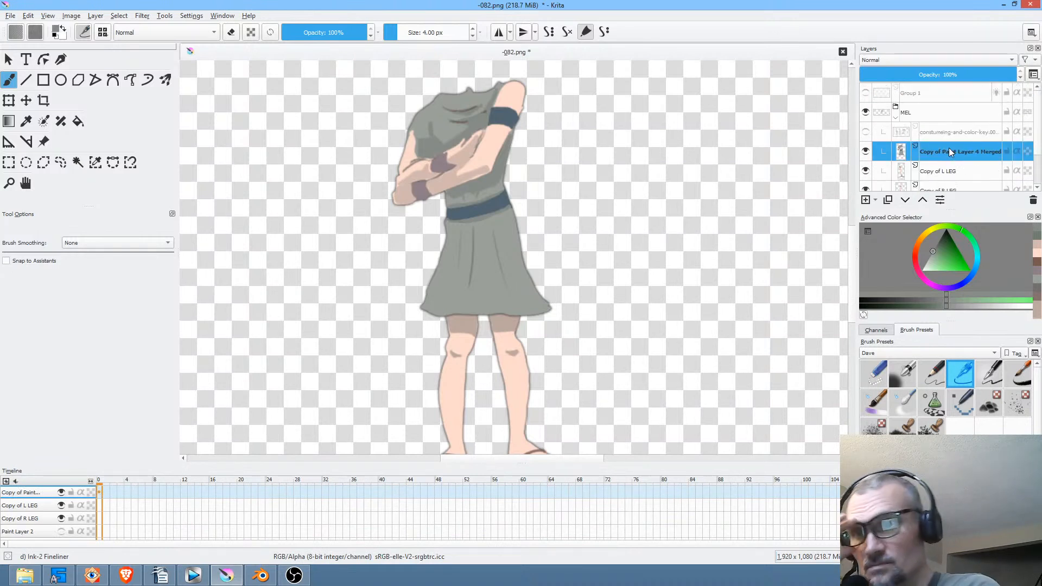
Briefly show the costuming and color key reference layer, hide it again, and turn on the Group 1 sketch.
click(867, 132)
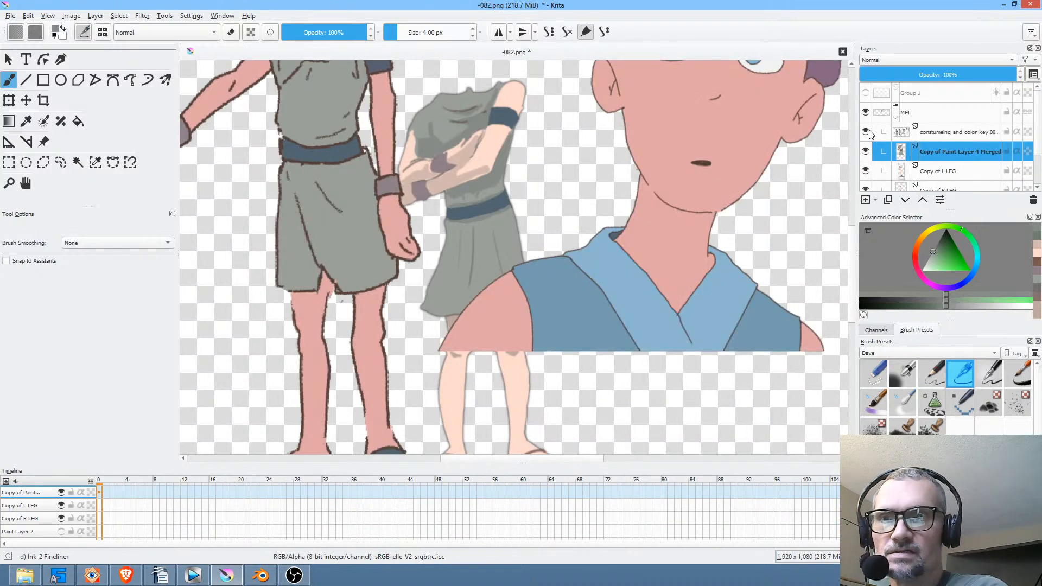
click(867, 132)
click(866, 93)
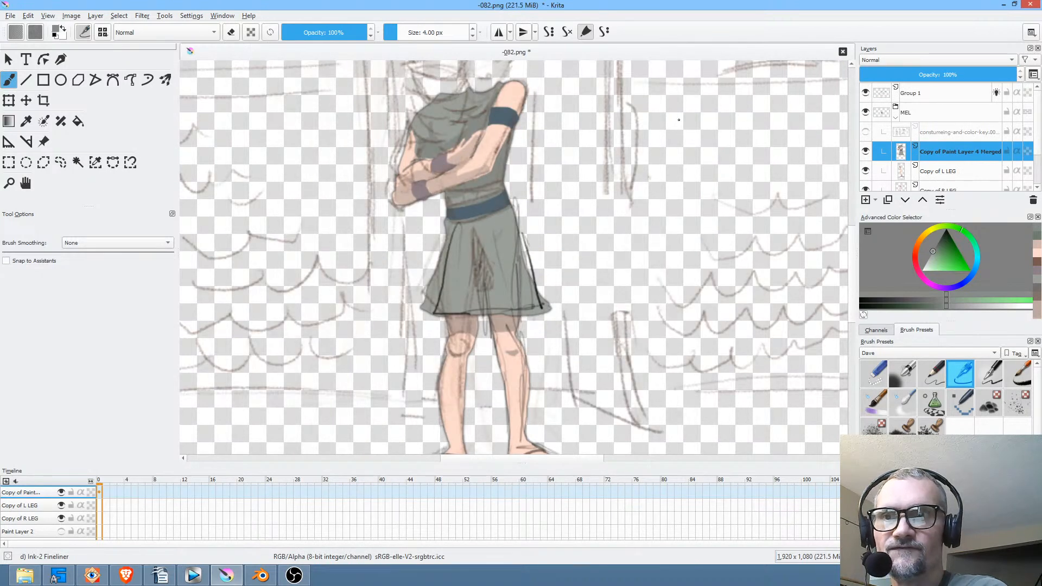
Sample the arm's skin color and draw the head as a filled Freehand Path shape using the Pencil-2 preset on Copy of Paint Layer 4 Merged.
drag(555, 135, 572, 194)
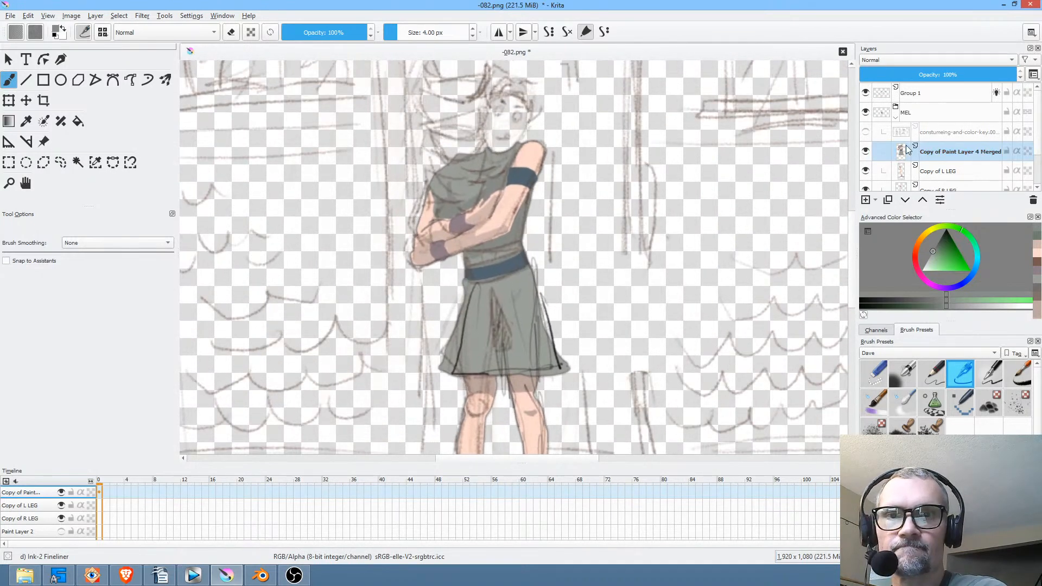
click(943, 152)
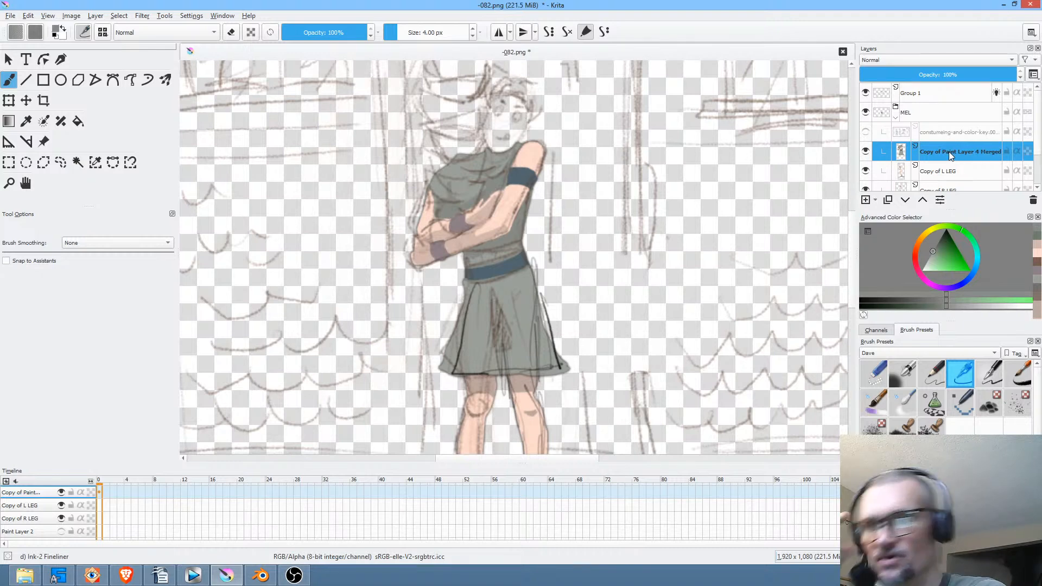
mouse_move(949, 151)
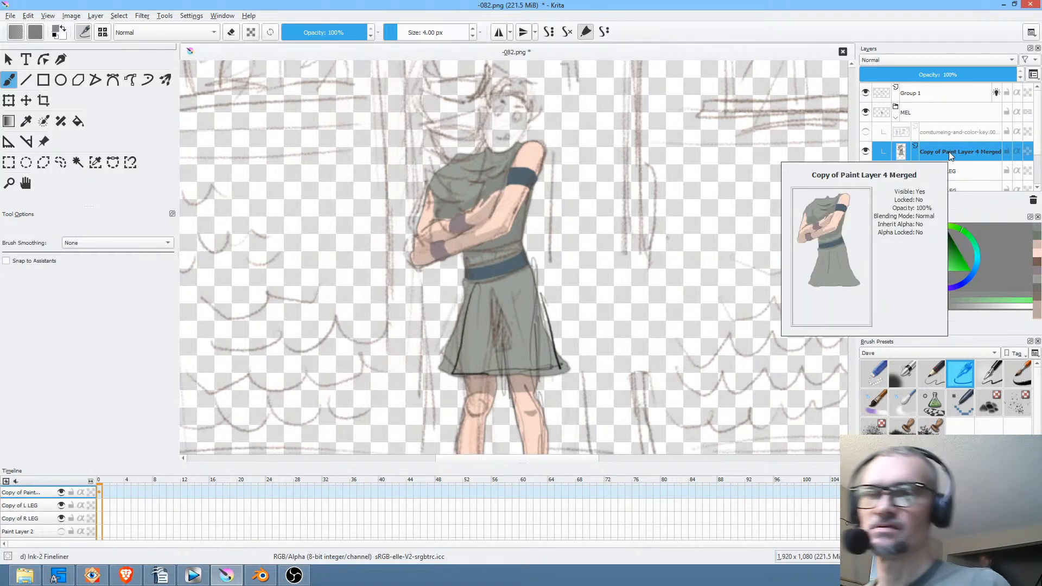
ctrl+click(538, 150)
drag(569, 219, 536, 295)
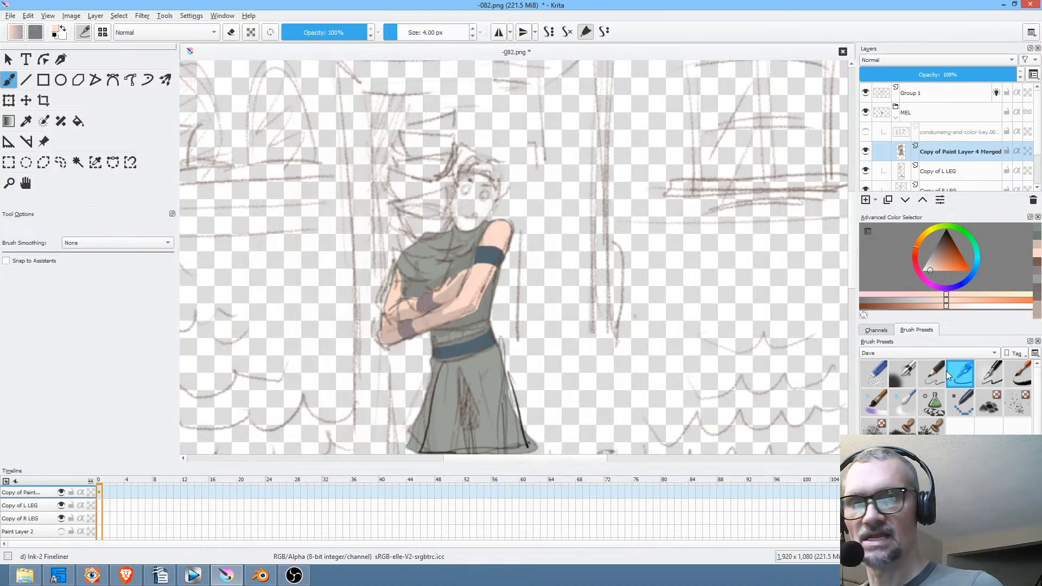
click(931, 376)
click(131, 79)
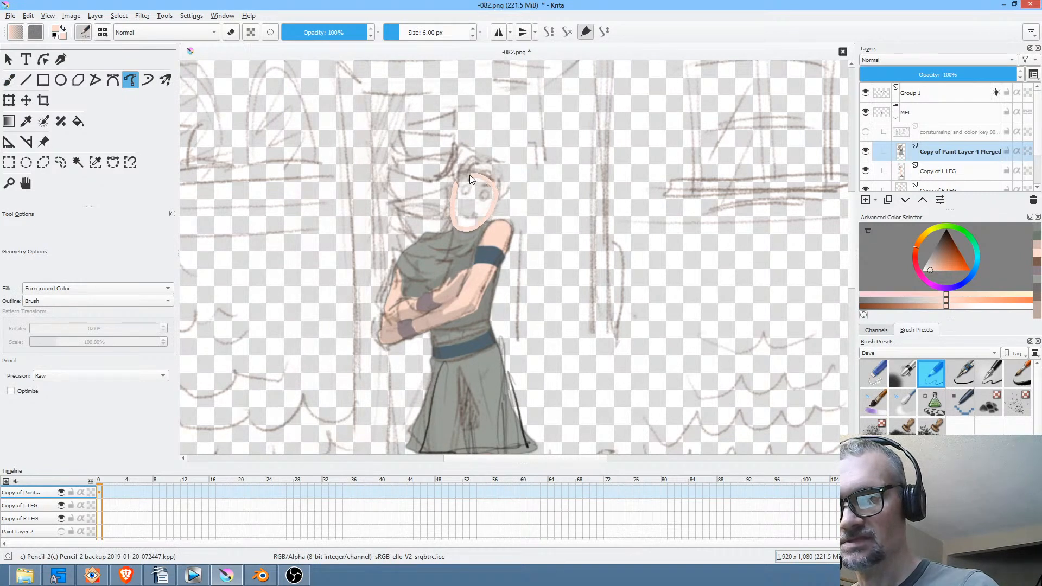
drag(470, 175, 472, 177)
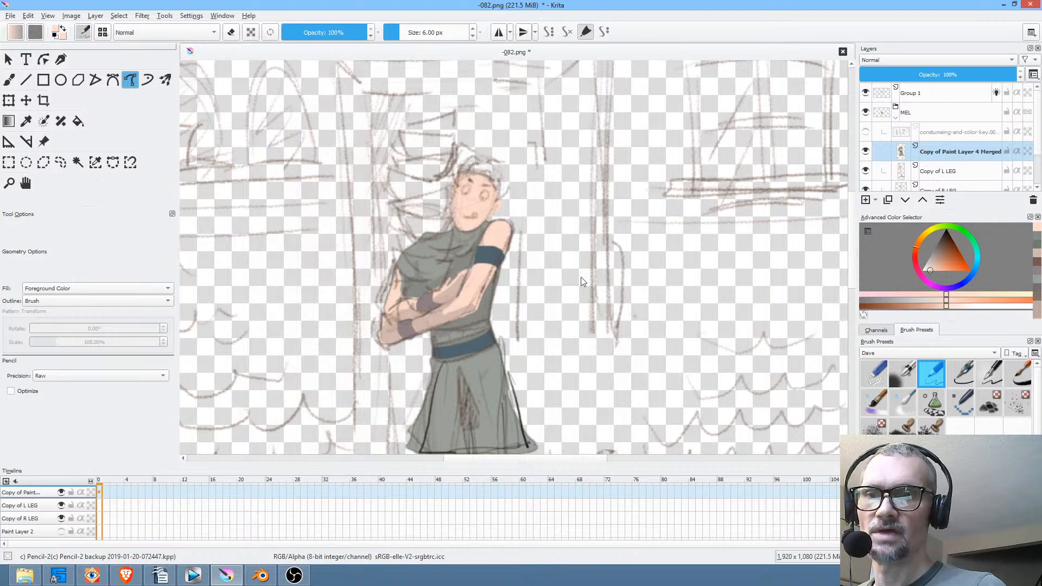
Sample the armband's blue and draw a filled curved headband across the top of the forehead.
ctrl+click(493, 252)
drag(503, 193, 470, 233)
scroll(470, 232, up, 4)
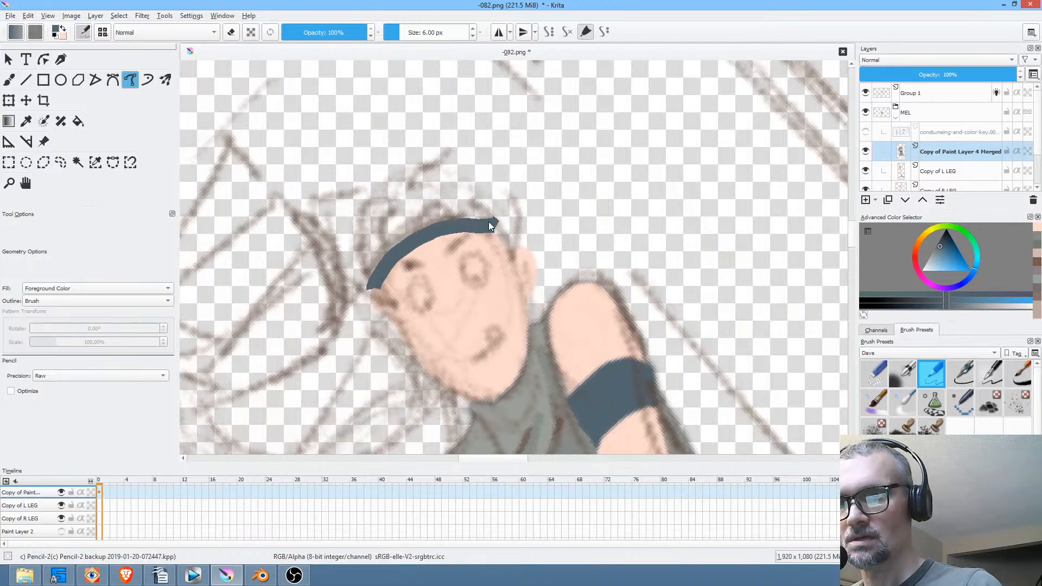
mouse_move(490, 225)
mouse_down()
mouse_move(405, 232)
mouse_move(380, 277)
mouse_up()
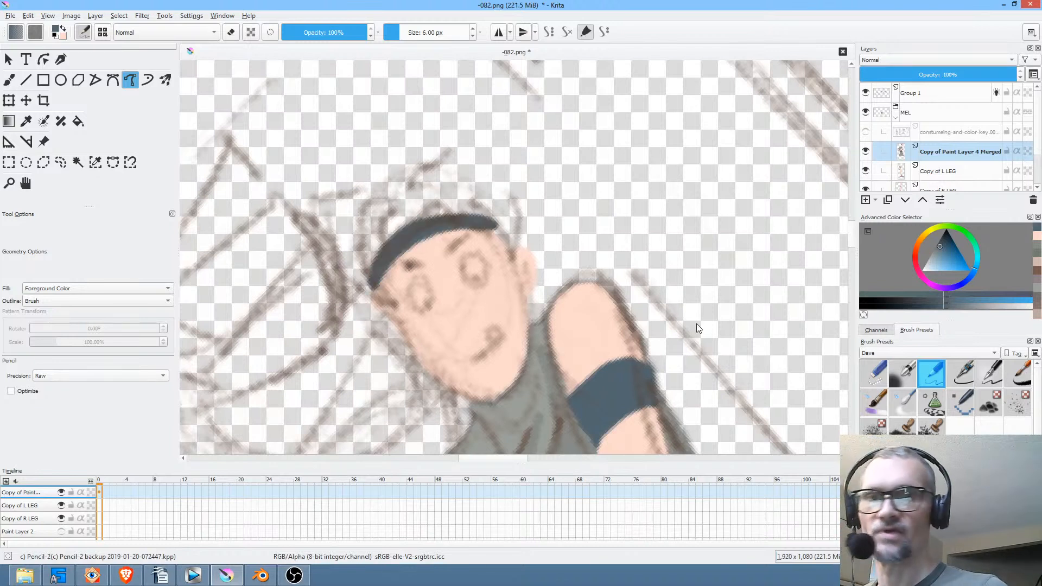
Choose a muted purple and draw the curly hair as filled scalloped shapes around the headband, following the sketch.
click(950, 256)
mouse_move(927, 279)
mouse_down()
mouse_move(945, 287)
mouse_move(943, 255)
mouse_up()
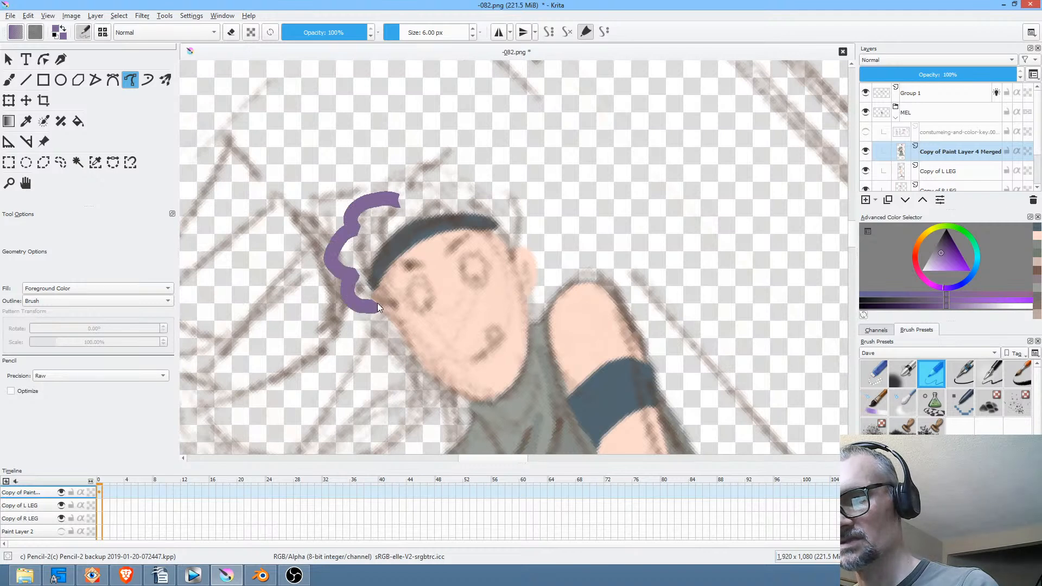
drag(408, 217, 405, 218)
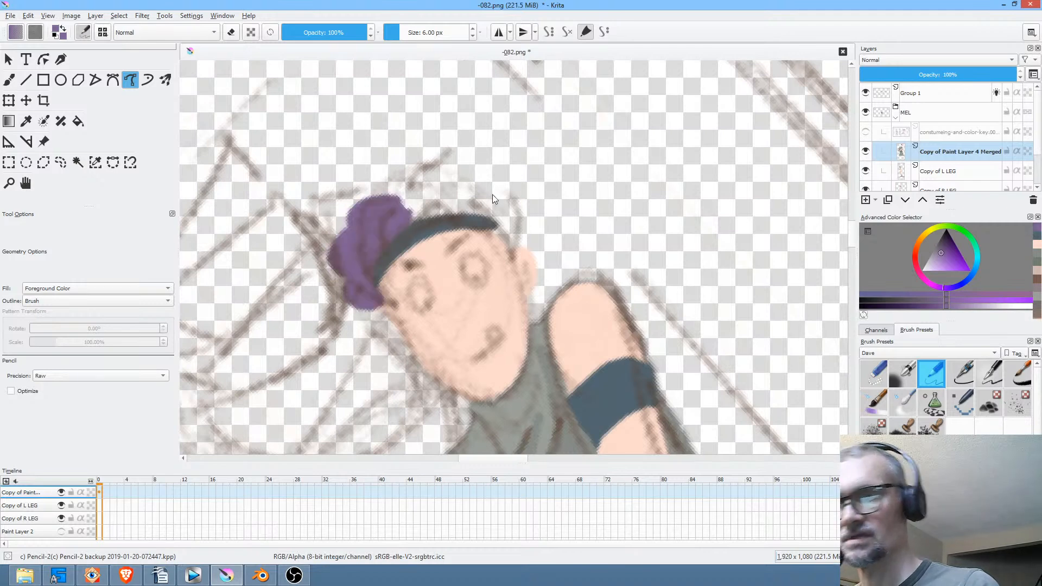
mouse_move(493, 194)
mouse_down()
mouse_move(499, 232)
mouse_move(423, 221)
mouse_up()
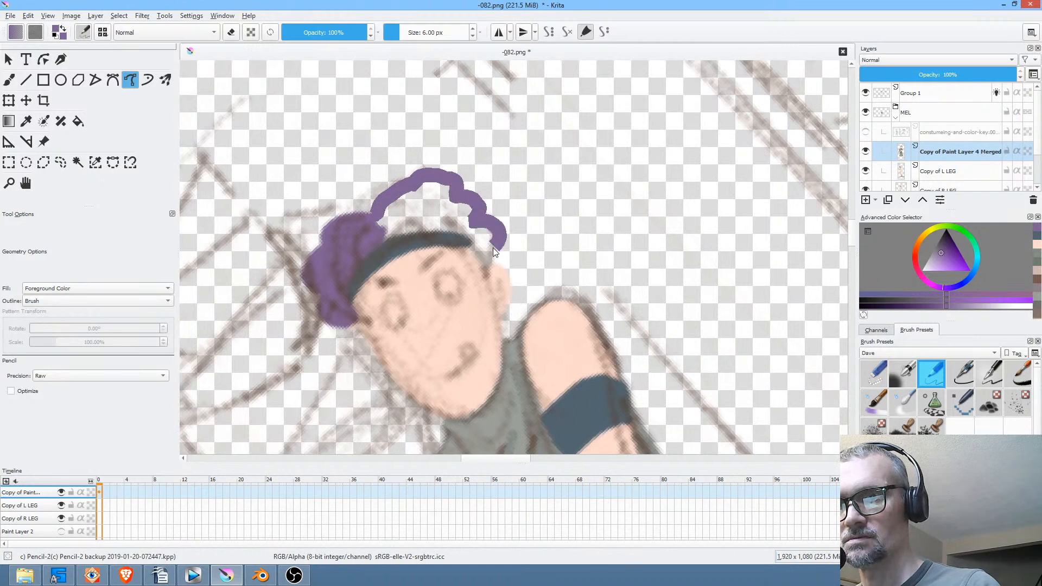
drag(394, 234, 384, 217)
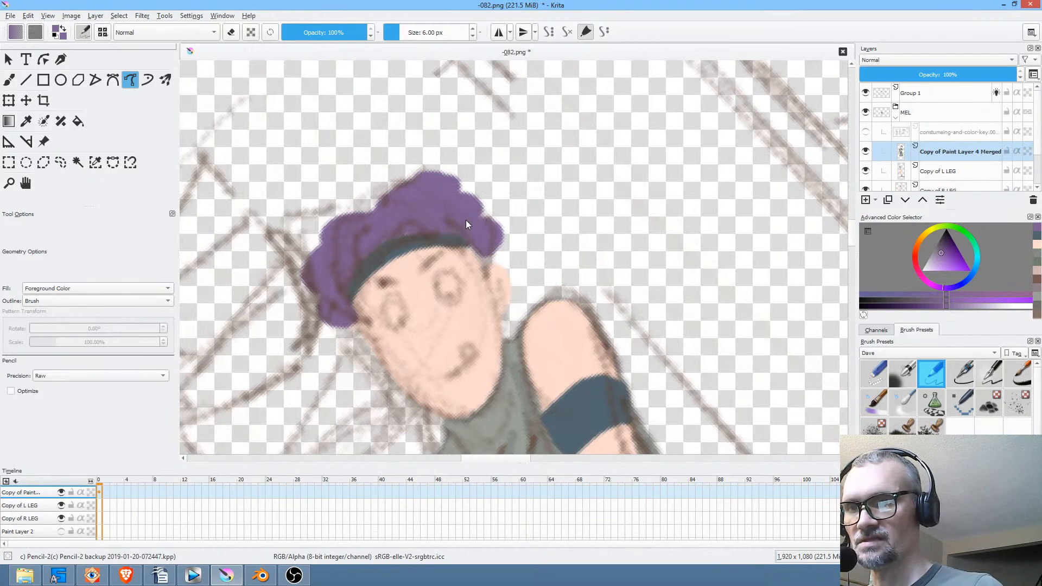
Choose a near-white color and fill in the whites of both eyes with the Freehand Path tool.
key(1)
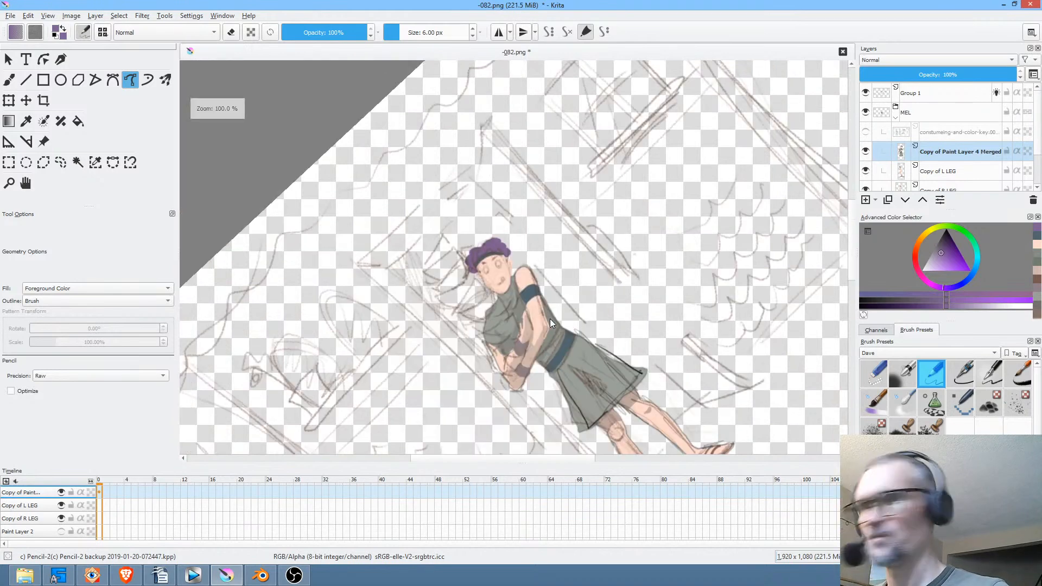
key(5)
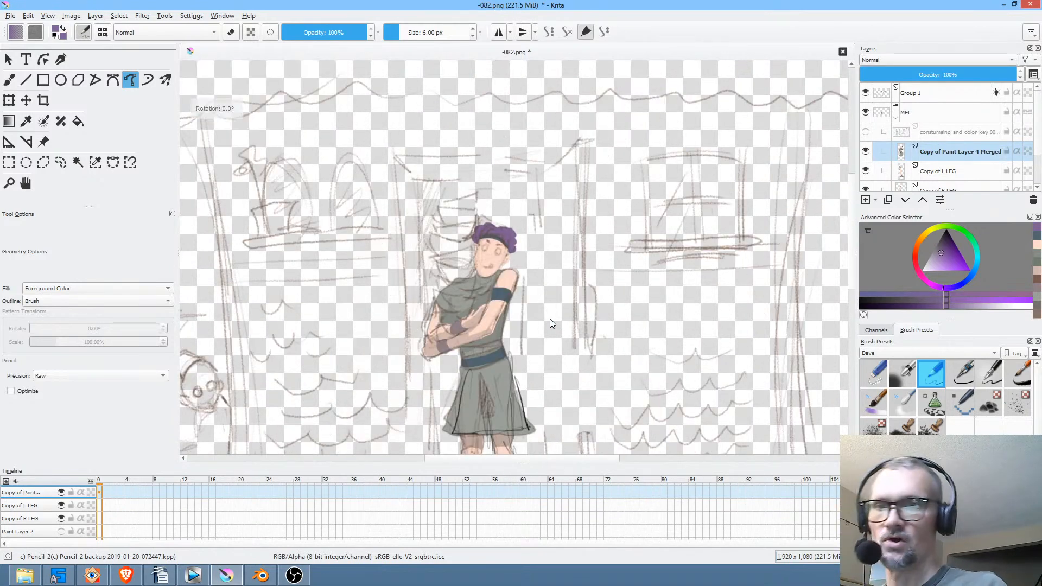
scroll(489, 255, up, 10)
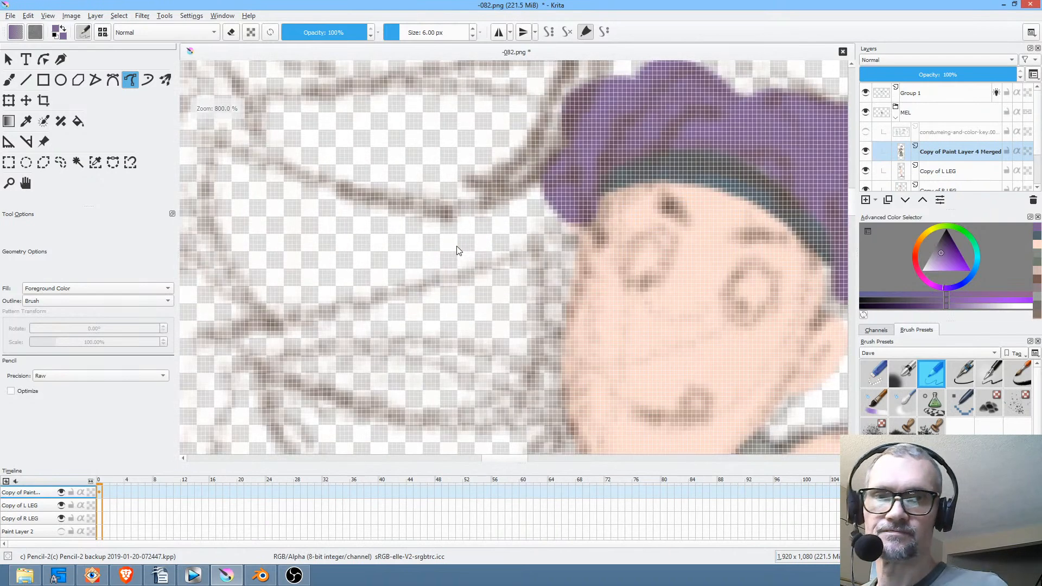
drag(932, 266, 916, 269)
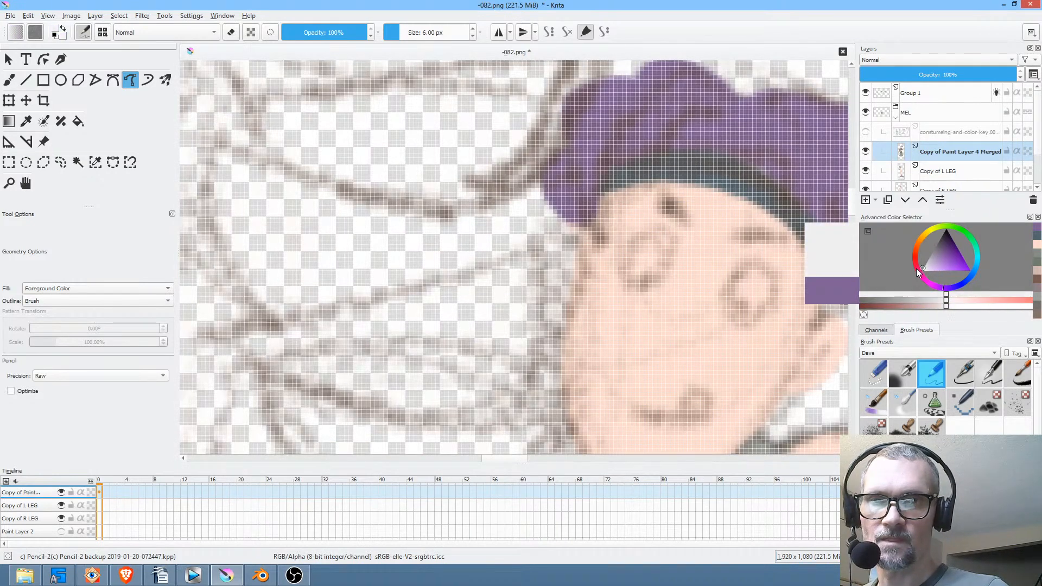
mouse_move(726, 287)
mouse_down()
mouse_move(758, 273)
mouse_move(737, 291)
mouse_up()
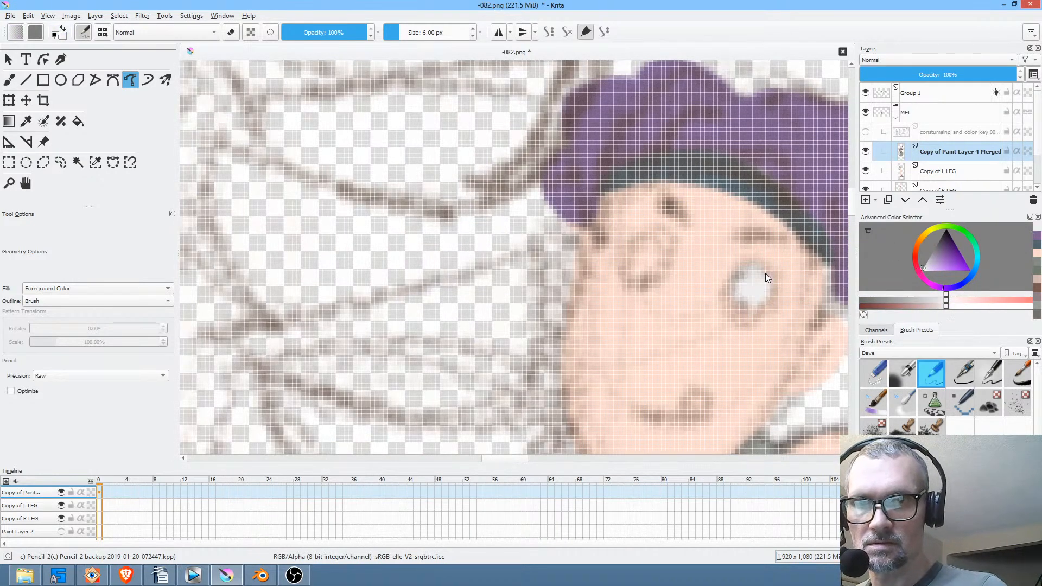
mouse_move(624, 274)
mouse_down()
mouse_move(662, 246)
mouse_move(640, 273)
mouse_up()
key(ctrl+z)
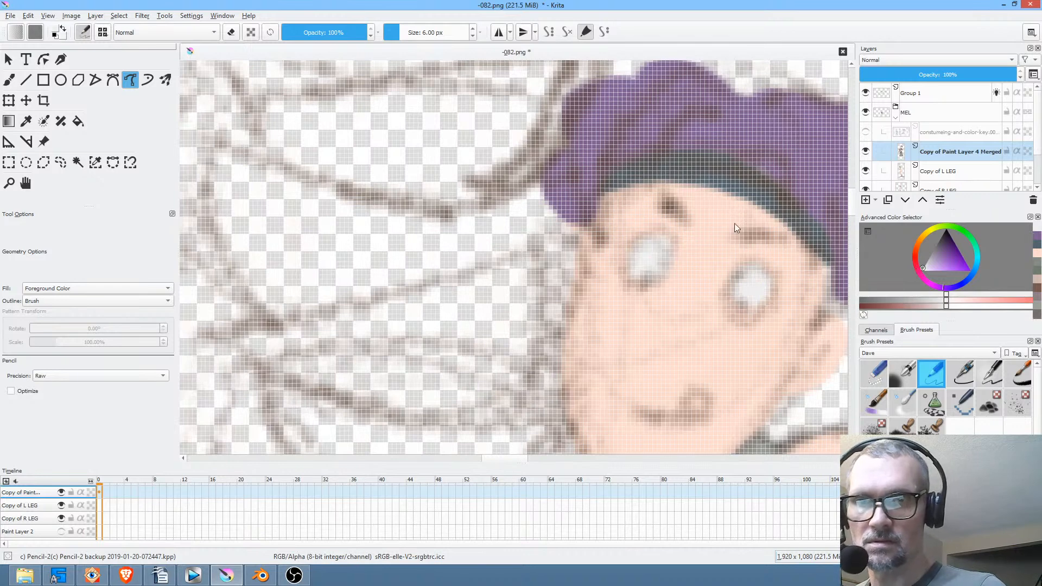
Paint both eyebrows, the smiling mouth and a small nose mark in dark brown with the Freehand Brush.
drag(736, 341, 627, 298)
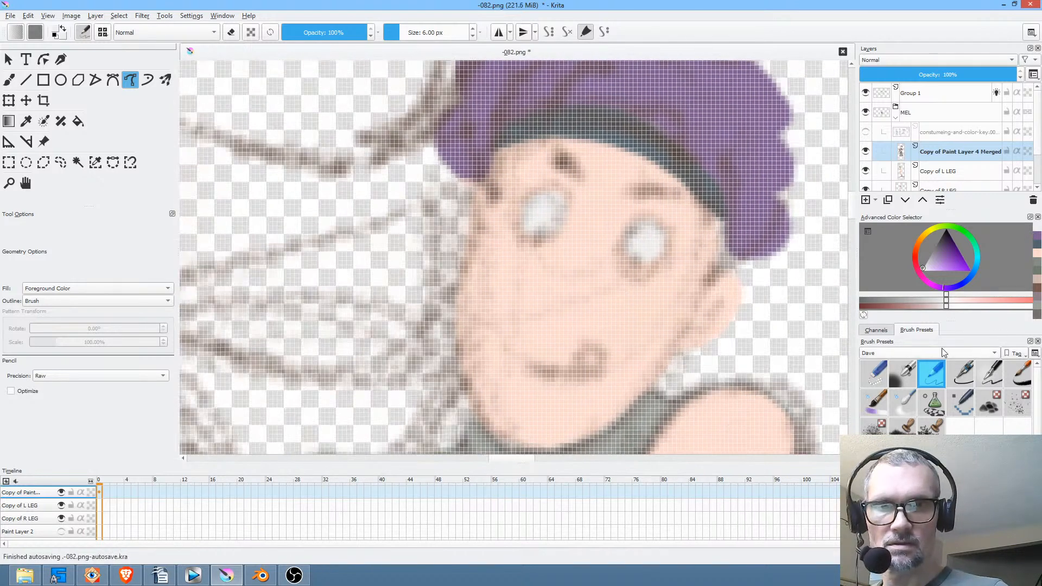
click(946, 243)
click(925, 245)
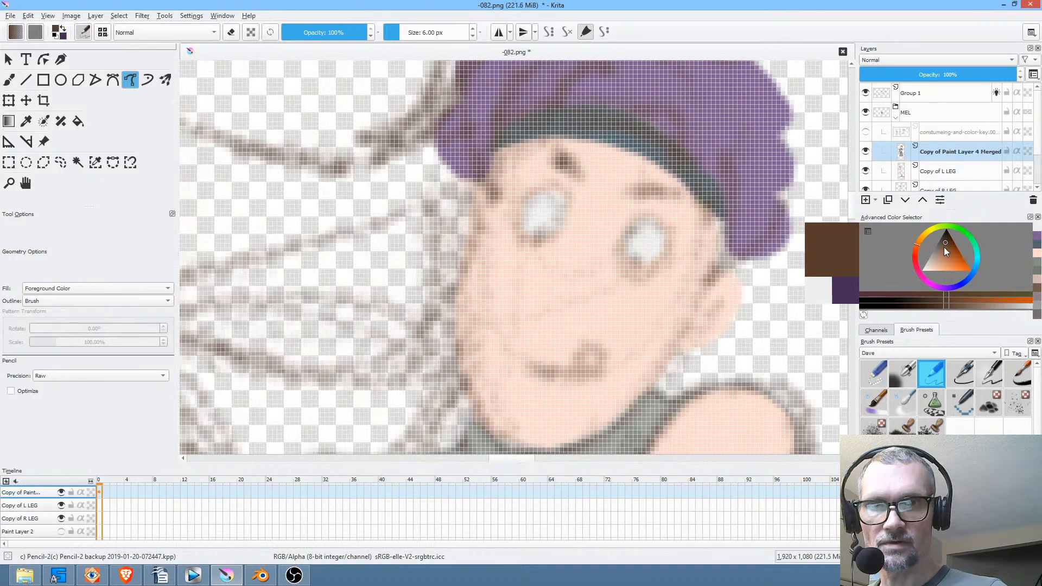
click(939, 248)
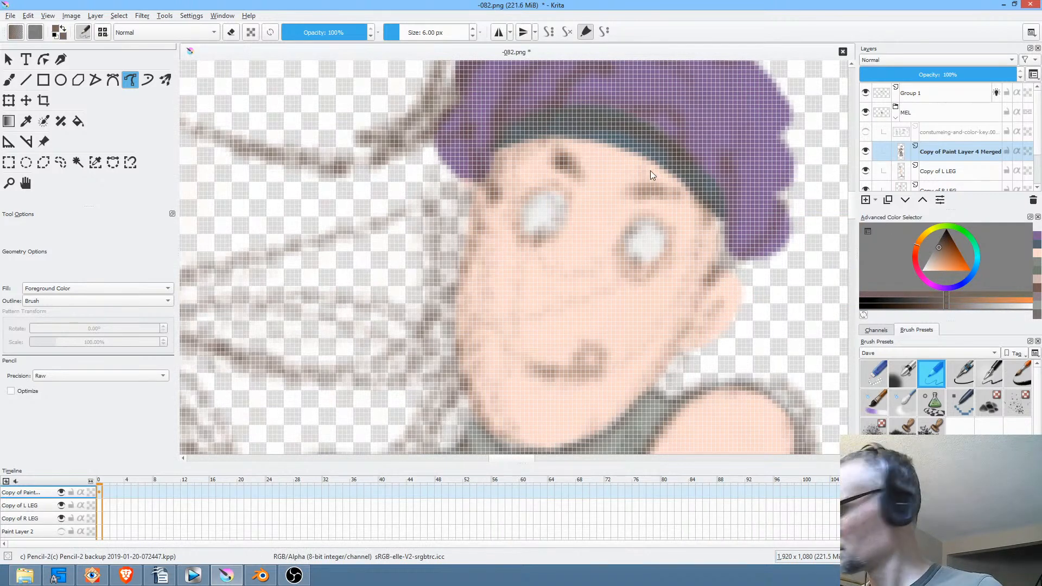
key(b)
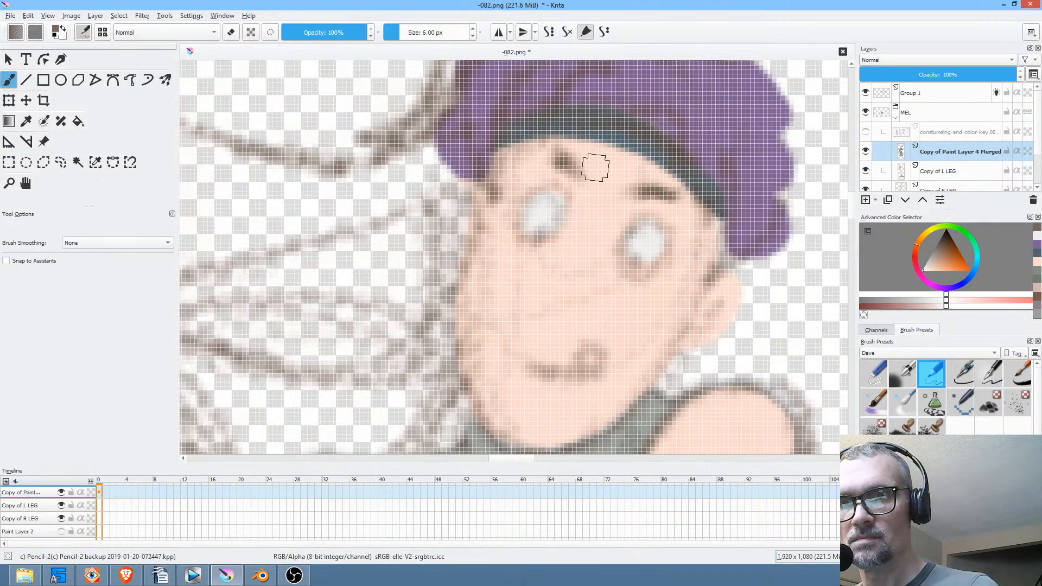
drag(556, 156, 584, 171)
mouse_move(524, 362)
mouse_down()
mouse_move(607, 357)
mouse_move(576, 366)
mouse_move(600, 338)
mouse_up()
click(548, 293)
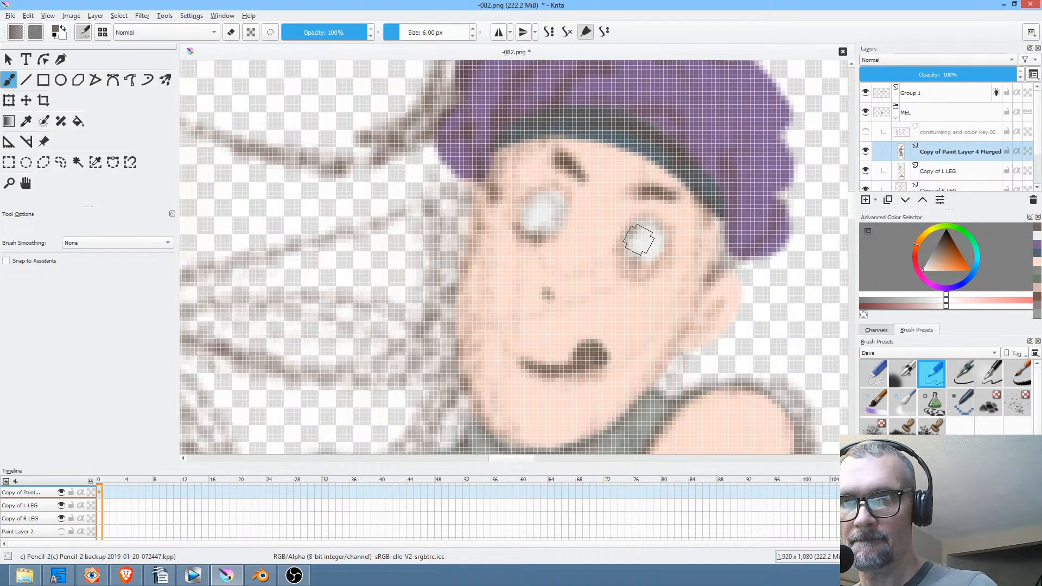
Paint the dark pupils low in both eyes, the upper eye lines and the inner ear line.
mouse_move(638, 239)
mouse_down()
mouse_move(639, 265)
mouse_move(620, 249)
mouse_move(640, 260)
mouse_up()
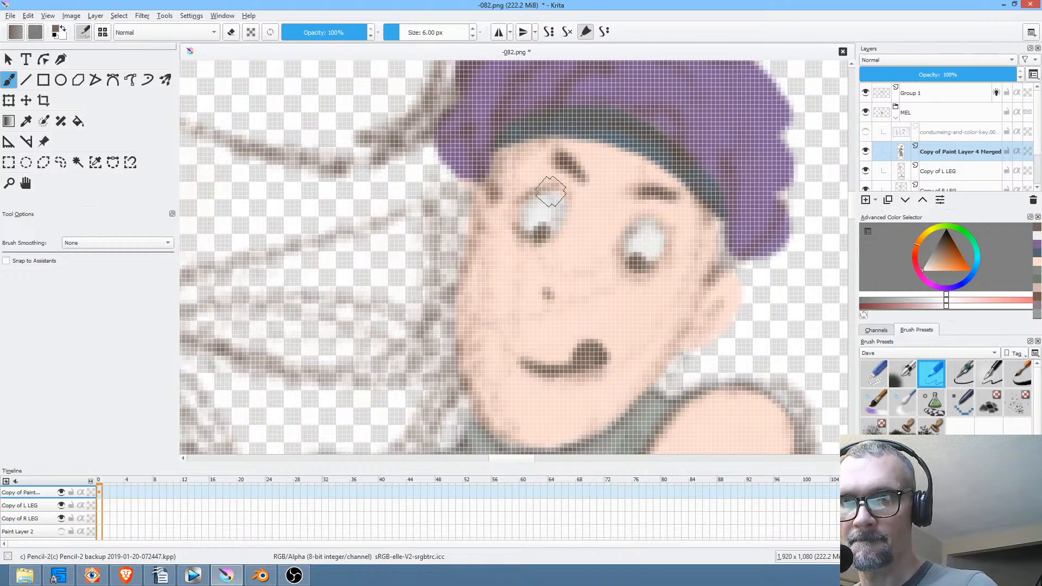
drag(657, 219, 667, 237)
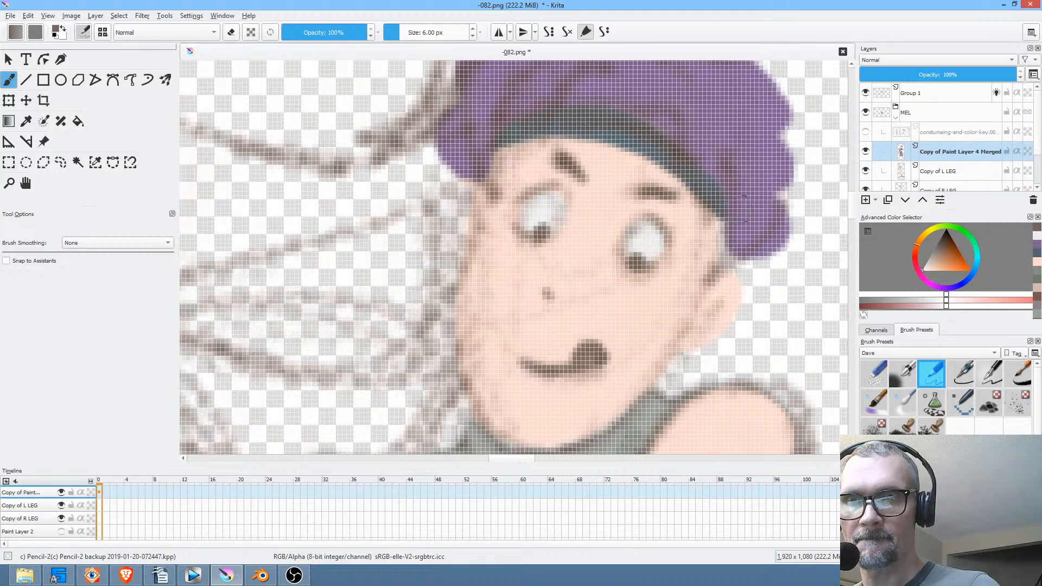
drag(725, 300, 703, 313)
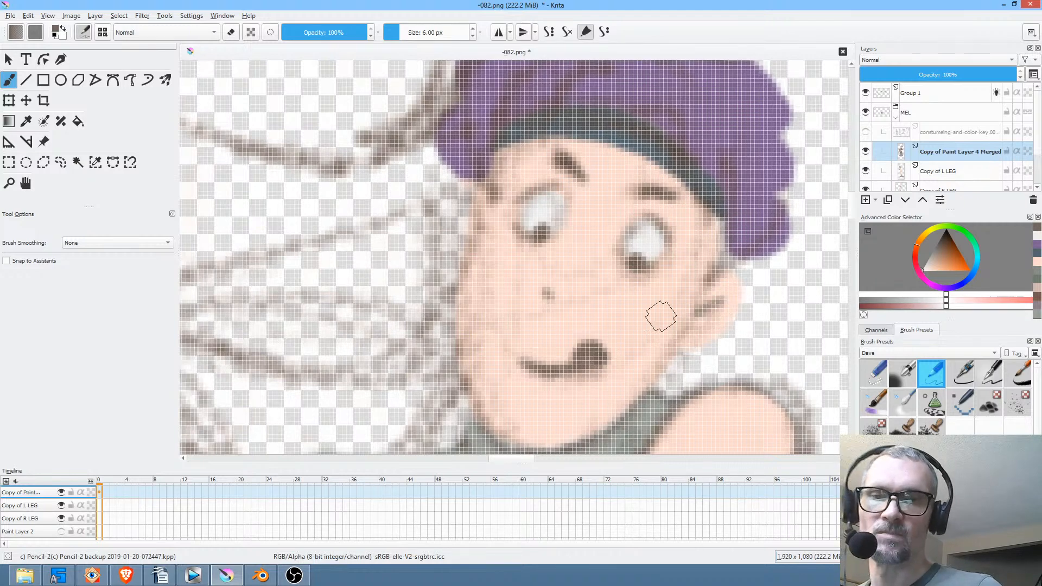
Outline the outer ear, the side of the face and the curly hair with soft dark brown strokes.
mouse_move(734, 269)
mouse_down()
mouse_move(733, 315)
mouse_move(678, 349)
mouse_move(646, 388)
mouse_up()
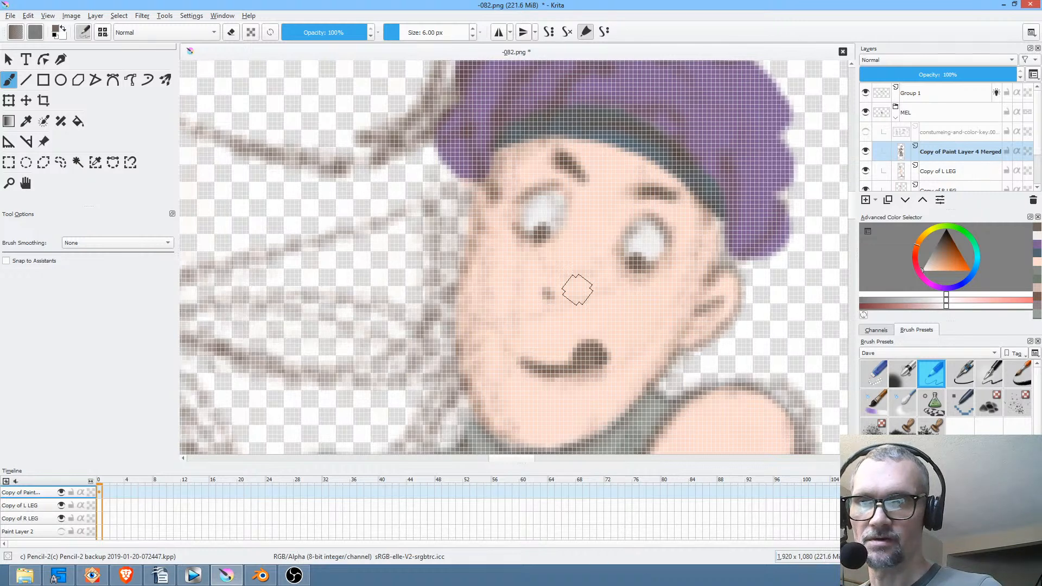
mouse_move(477, 191)
mouse_down()
mouse_move(455, 323)
mouse_move(465, 359)
mouse_up()
drag(562, 288, 542, 395)
mouse_move(455, 296)
mouse_down()
mouse_move(437, 287)
mouse_move(416, 241)
mouse_up()
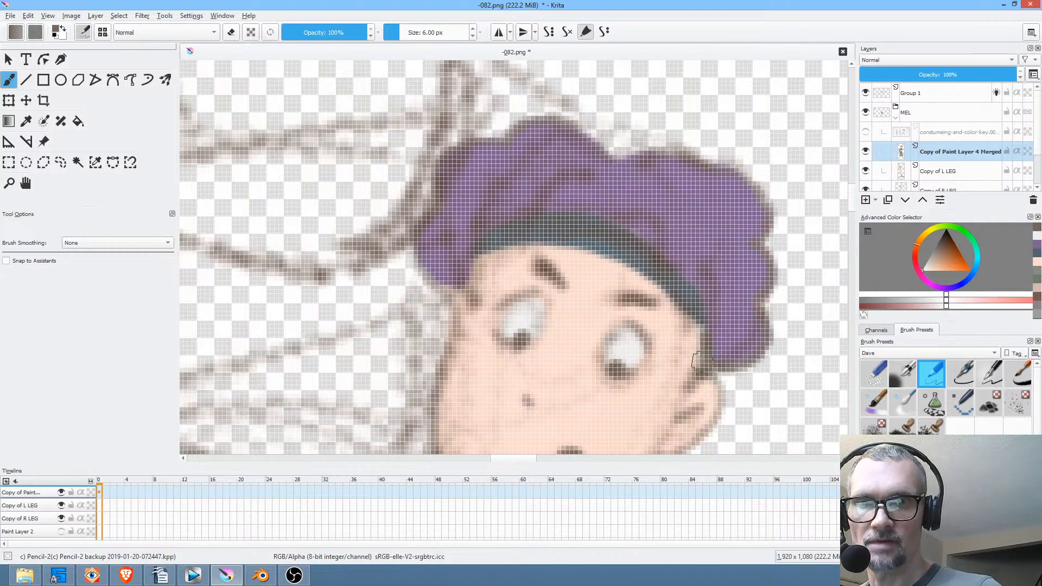
Return to a full view of the scene and save the changes to -082.png.
key(1)
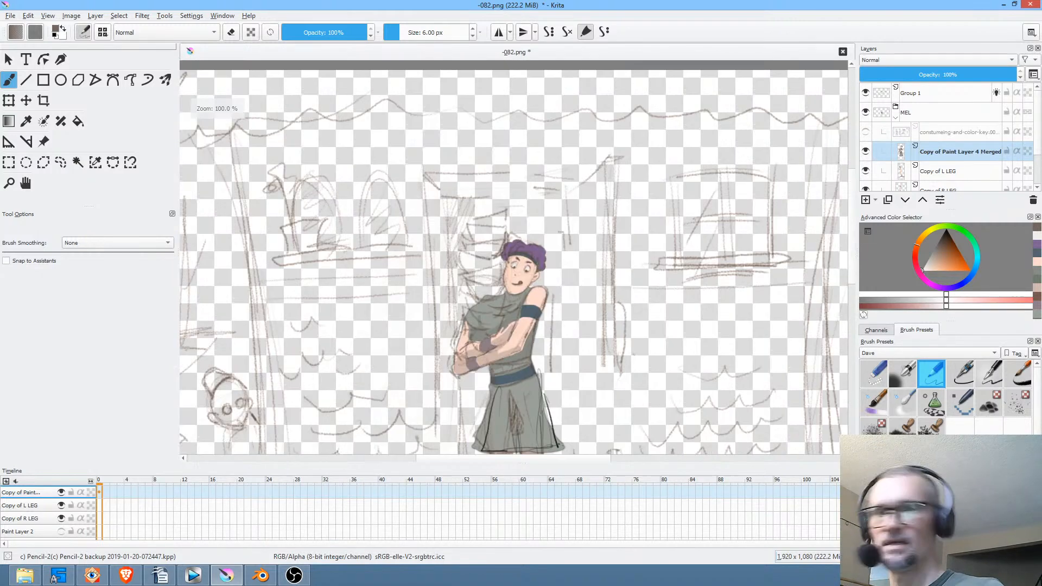
key(minus)
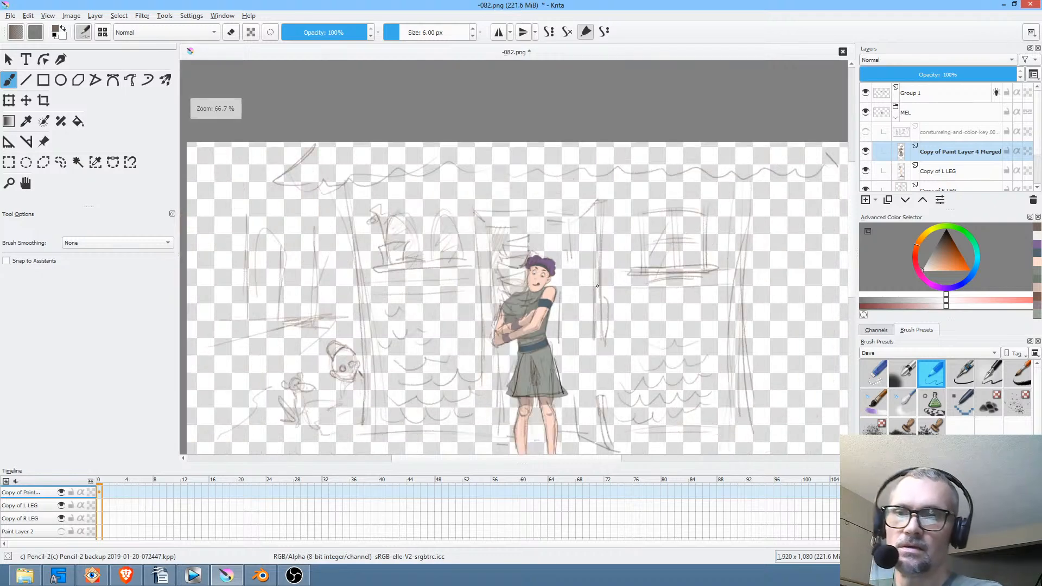
key(minus)
scroll(598, 283, down, 2)
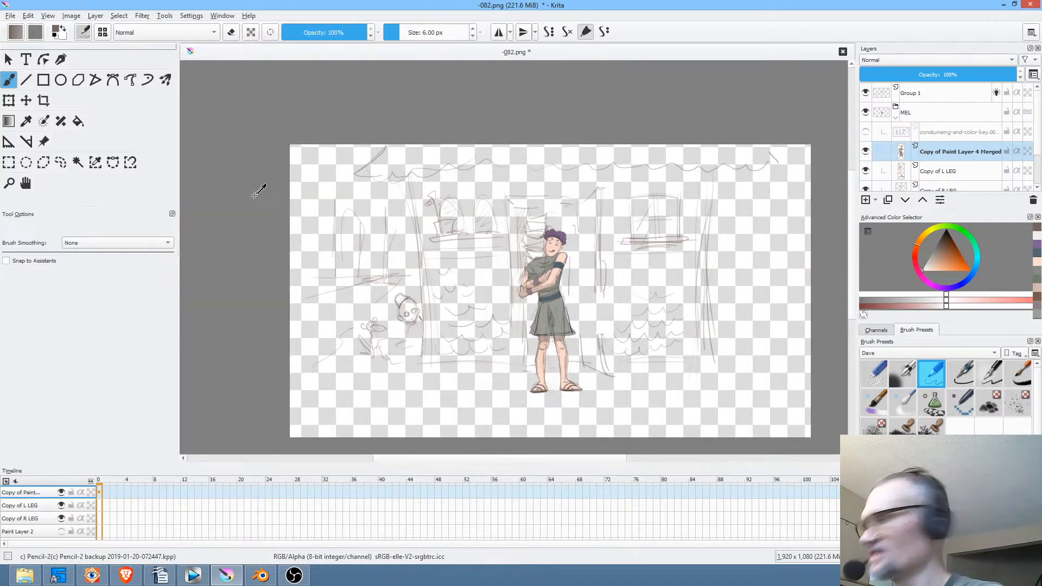
key(ctrl+s)
click(665, 455)
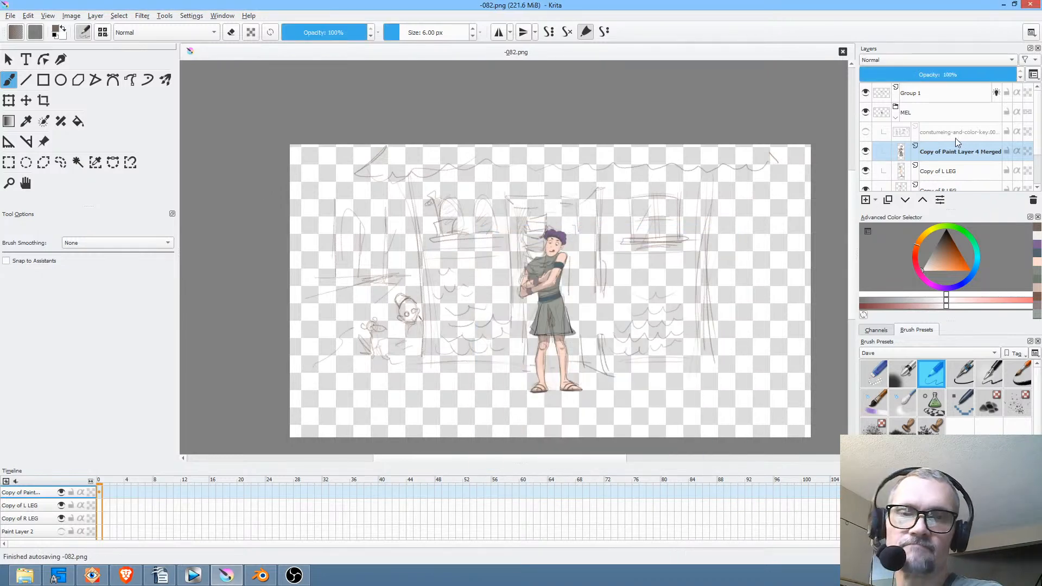
Compare the colored figure with the costuming and color key reference layer, hide it again, and inspect the upper body up close.
click(867, 133)
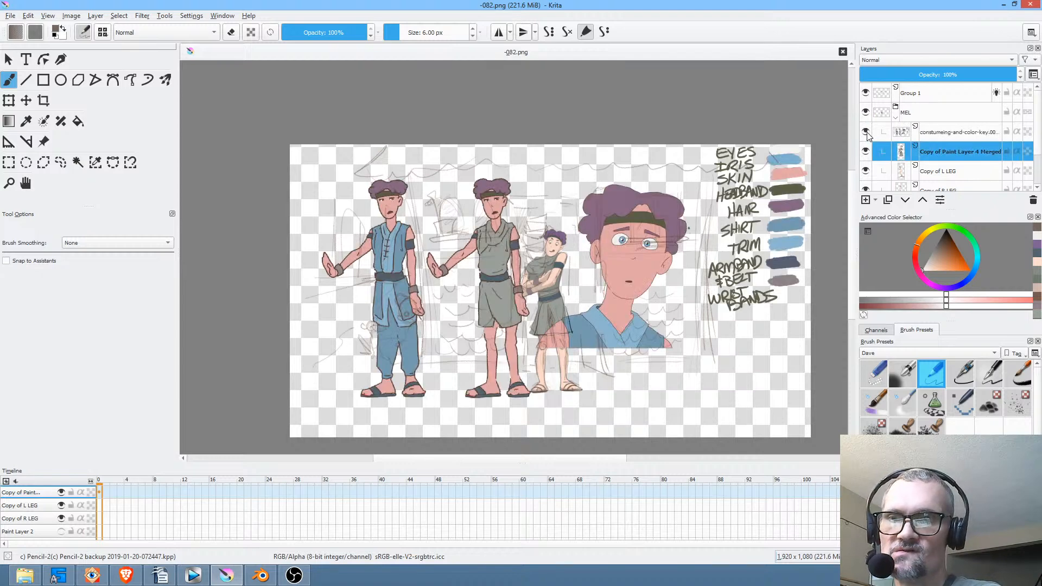
click(867, 133)
ctrl+scroll(626, 284, up, 4)
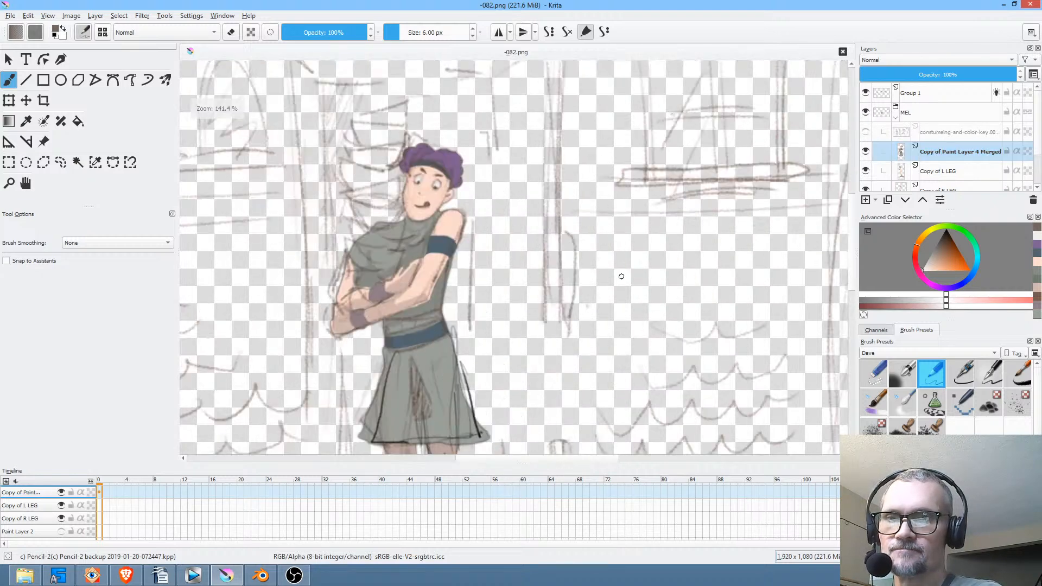
ctrl+scroll(624, 277, down, 1)
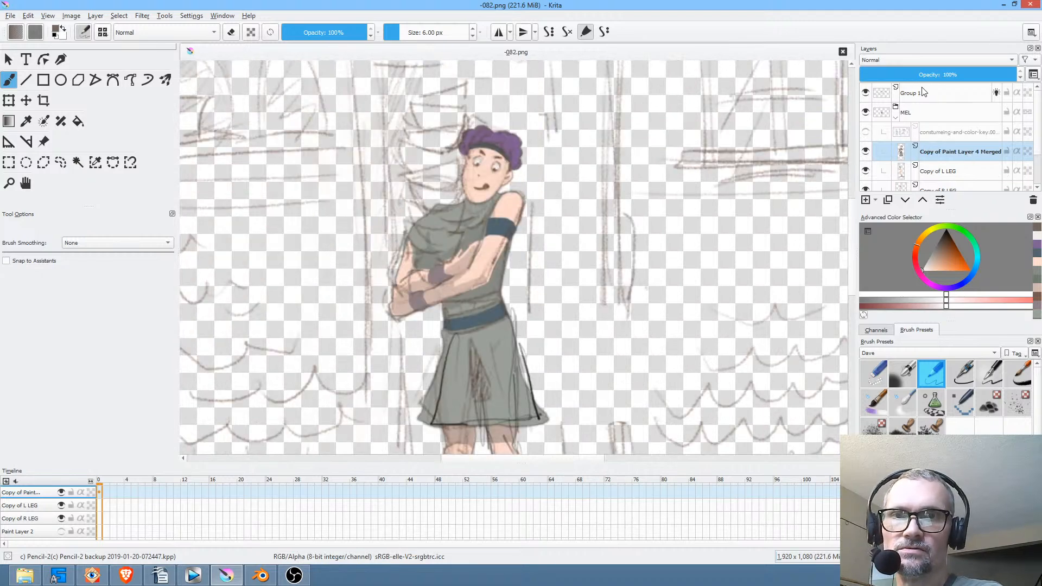
Hide Group 1 and select the light skin areas of the merged body layer by similar color with fuzziness 5.
click(867, 93)
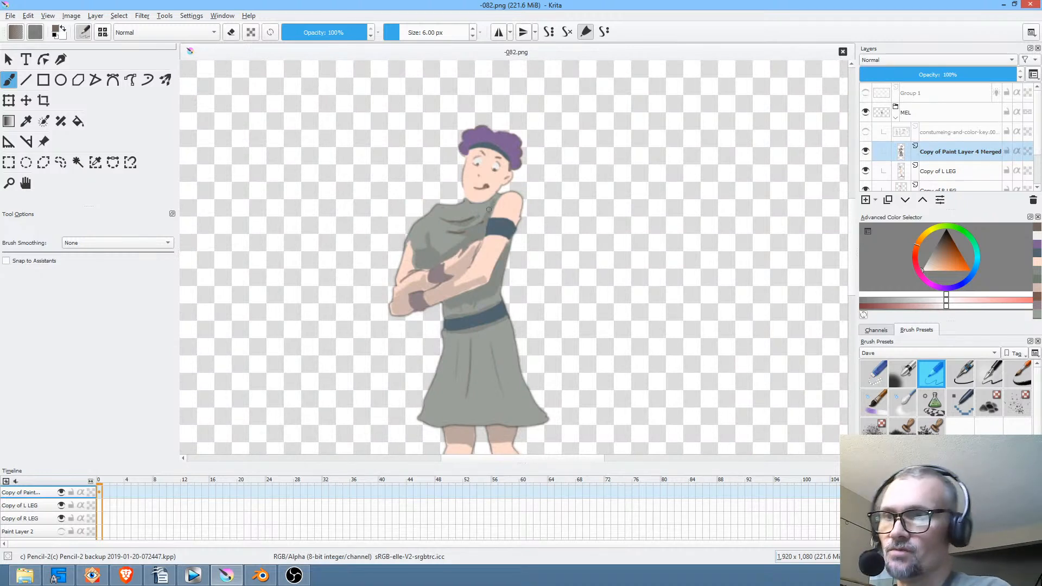
click(865, 150)
click(866, 151)
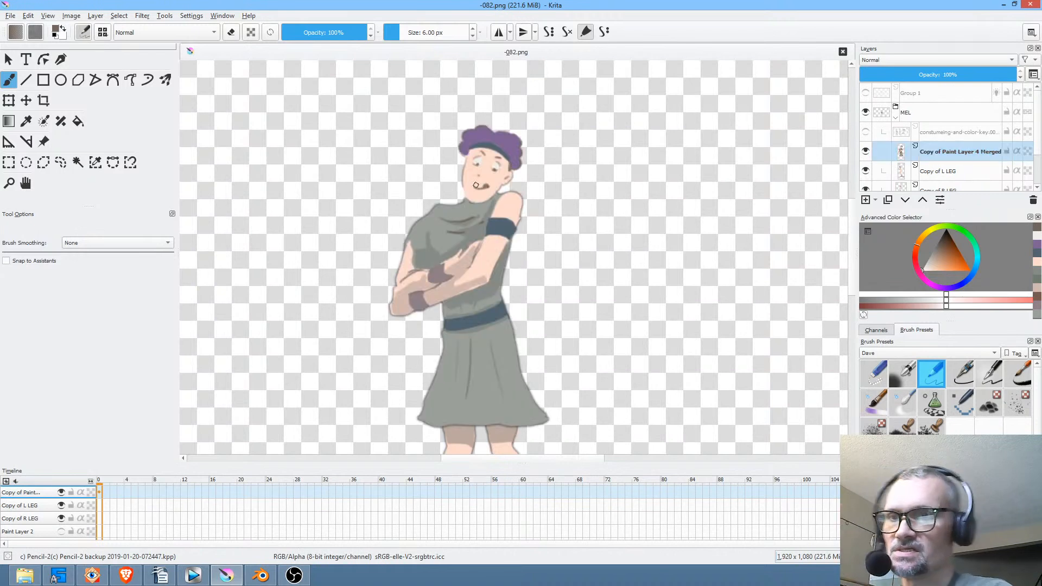
click(95, 162)
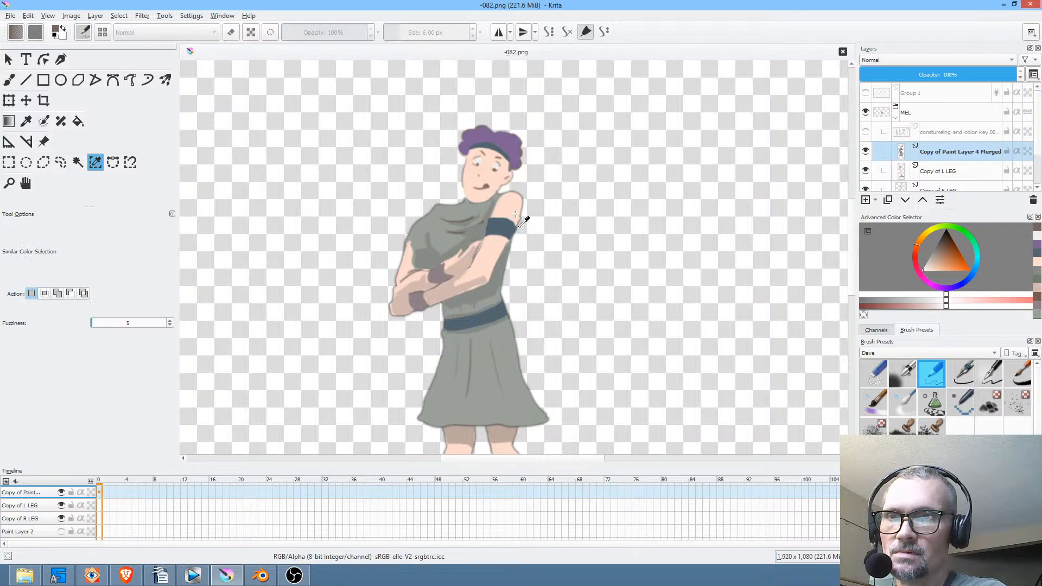
click(512, 209)
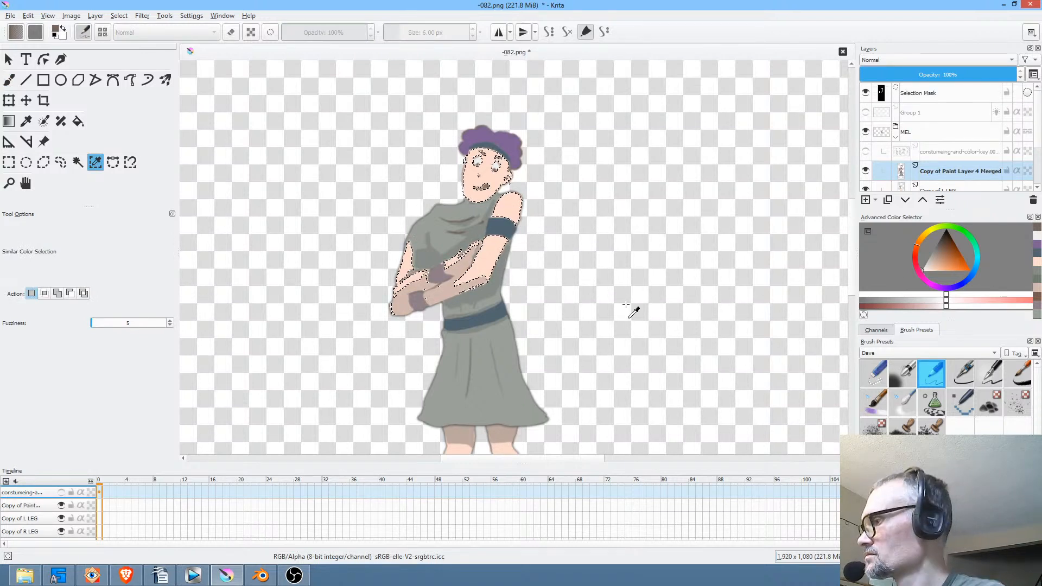
key(ctrl+m)
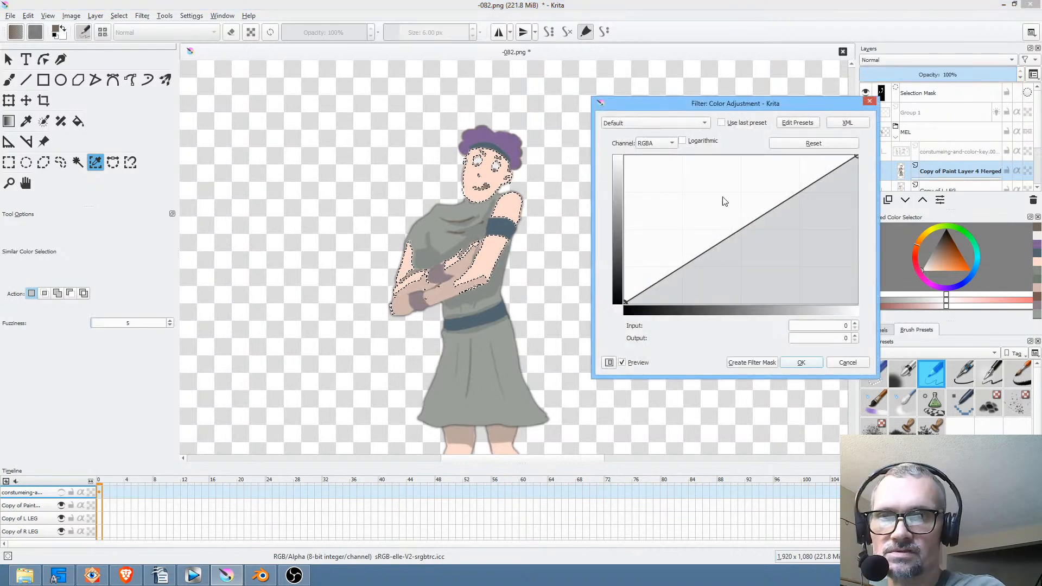
drag(747, 227, 753, 240)
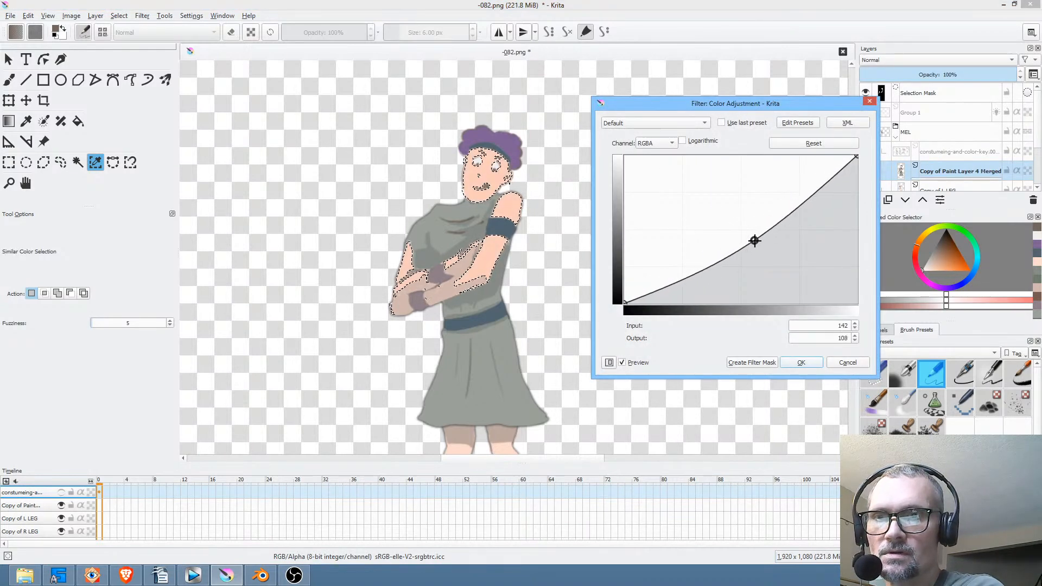
click(669, 147)
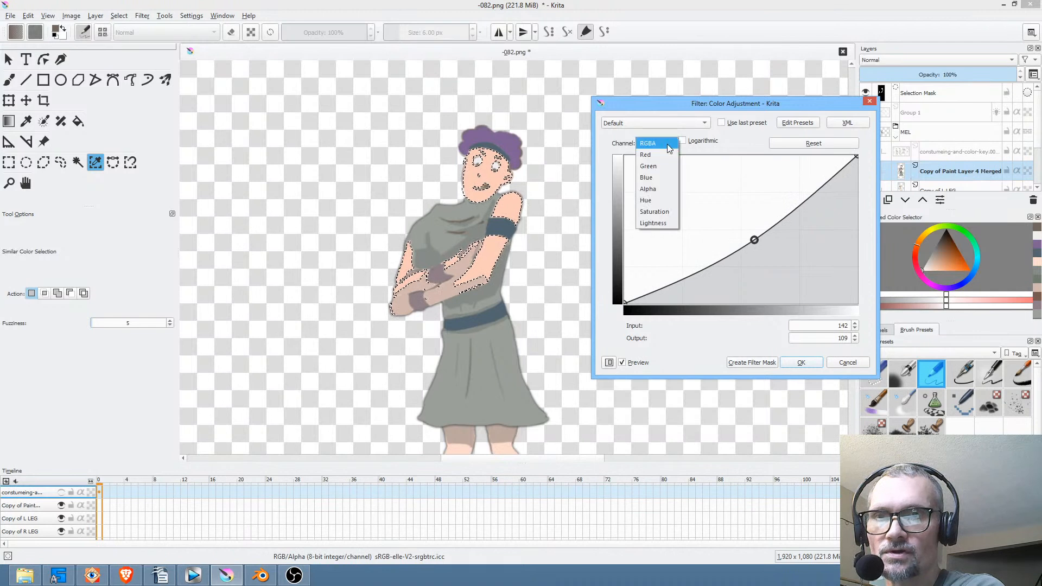
click(667, 153)
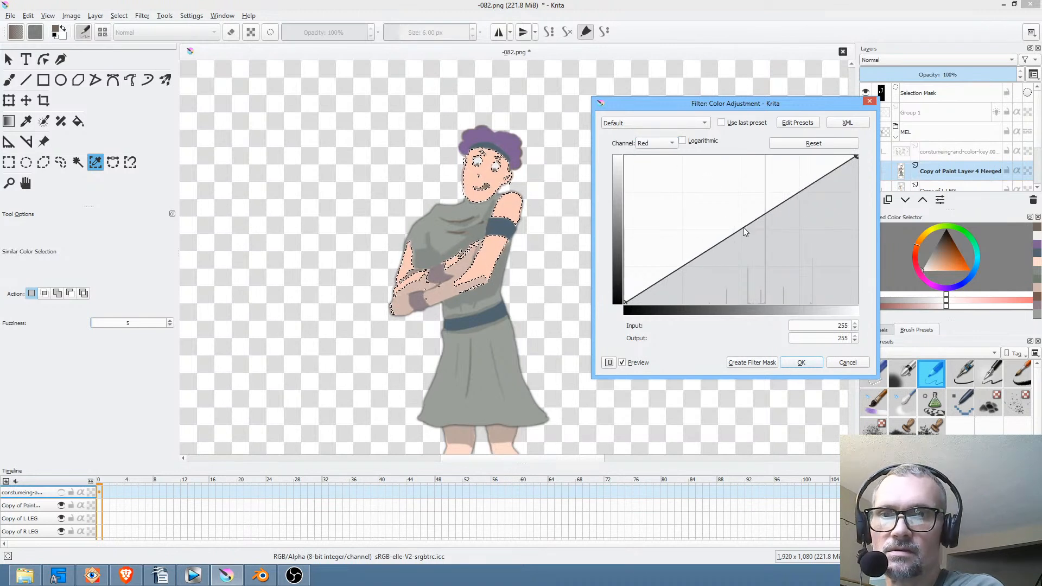
mouse_move(744, 226)
mouse_down()
mouse_move(732, 211)
mouse_move(737, 224)
mouse_up()
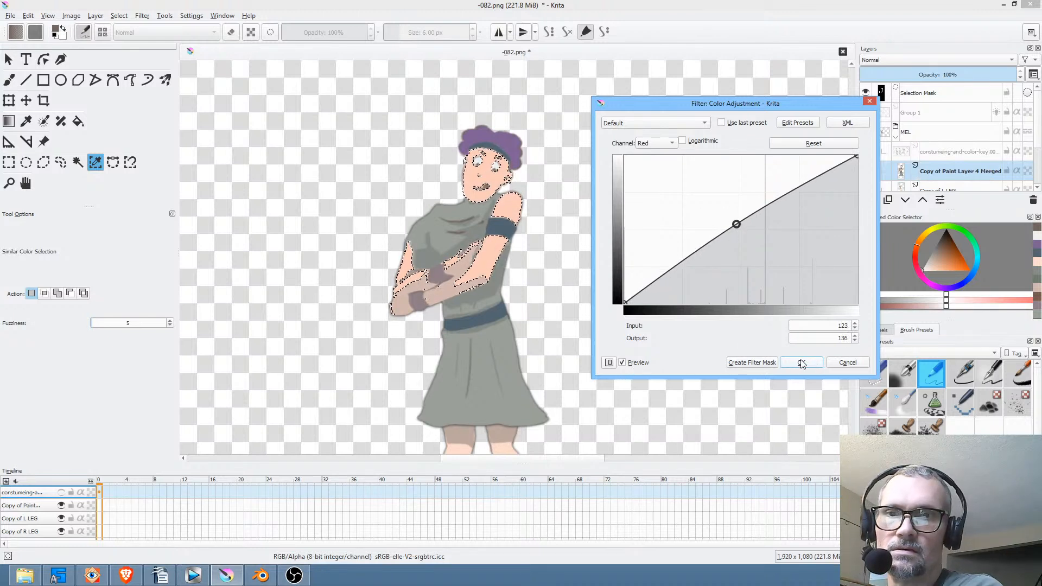
click(699, 122)
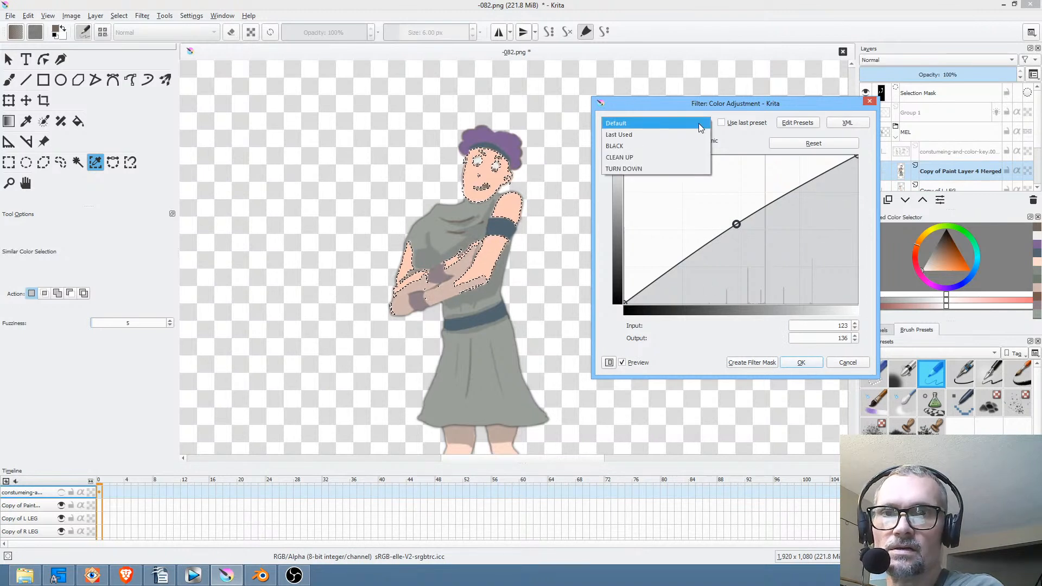
click(699, 124)
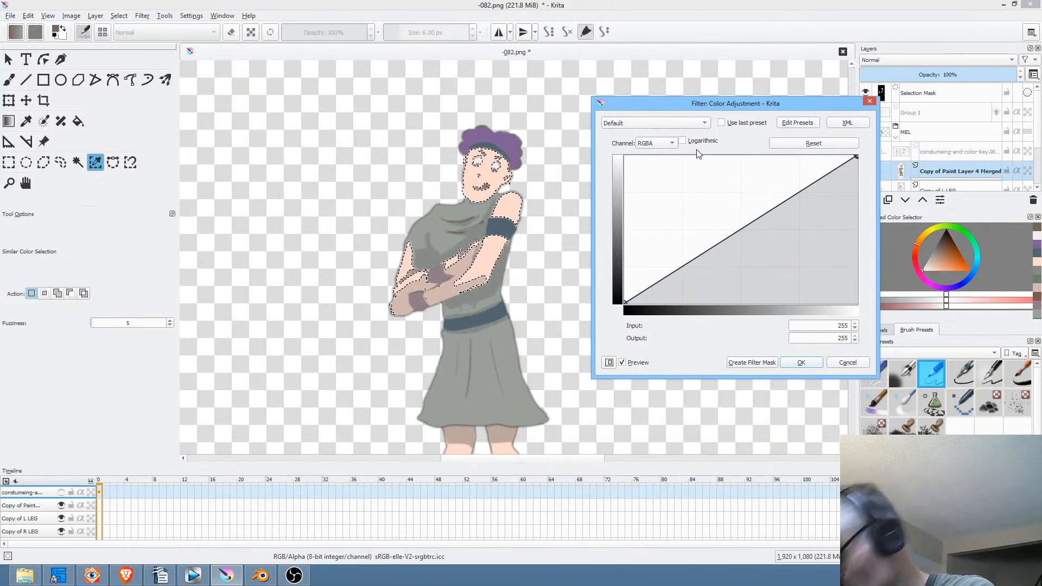
click(797, 124)
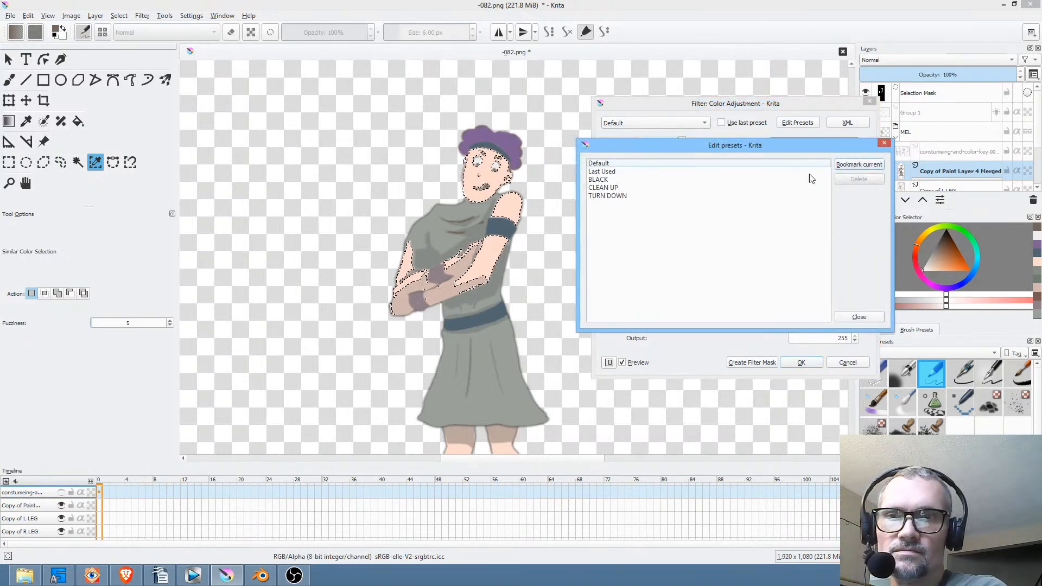
click(863, 317)
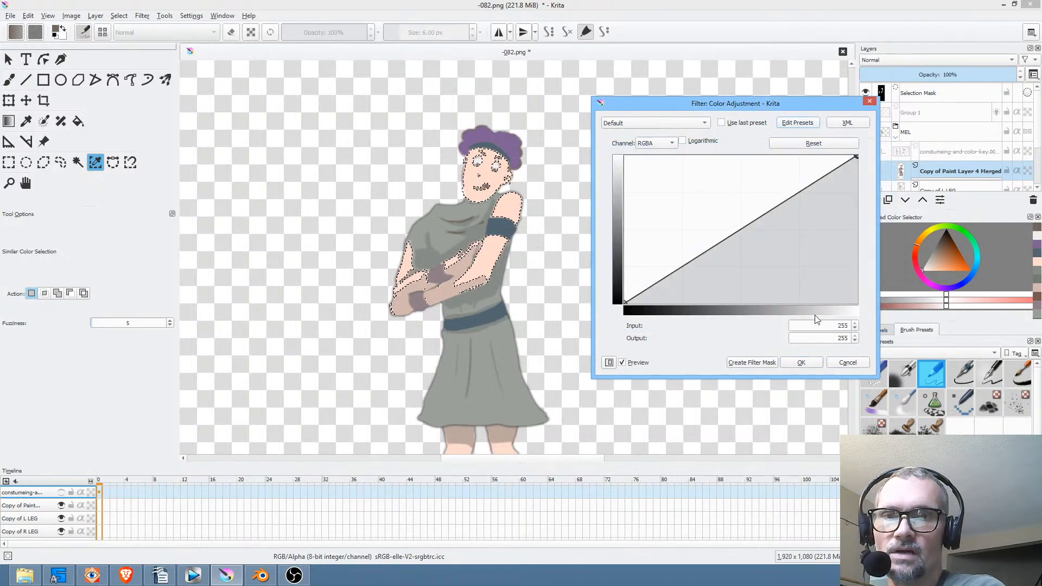
click(847, 362)
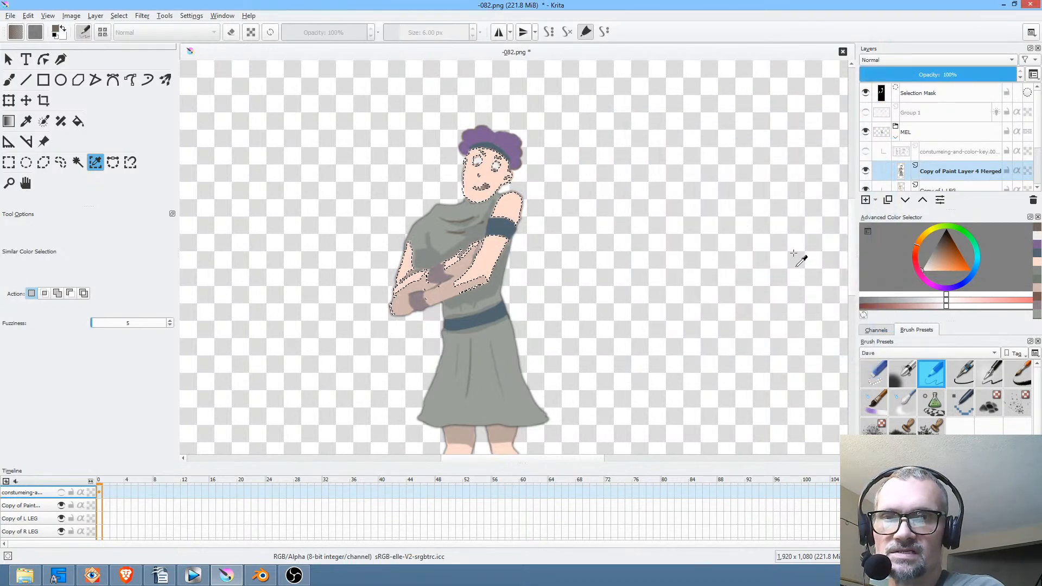
Show the color key reference and tint the selected skin with Color Adjustment curves: Red input 108 to output 135, RGBA input 140 to output 97.
click(866, 153)
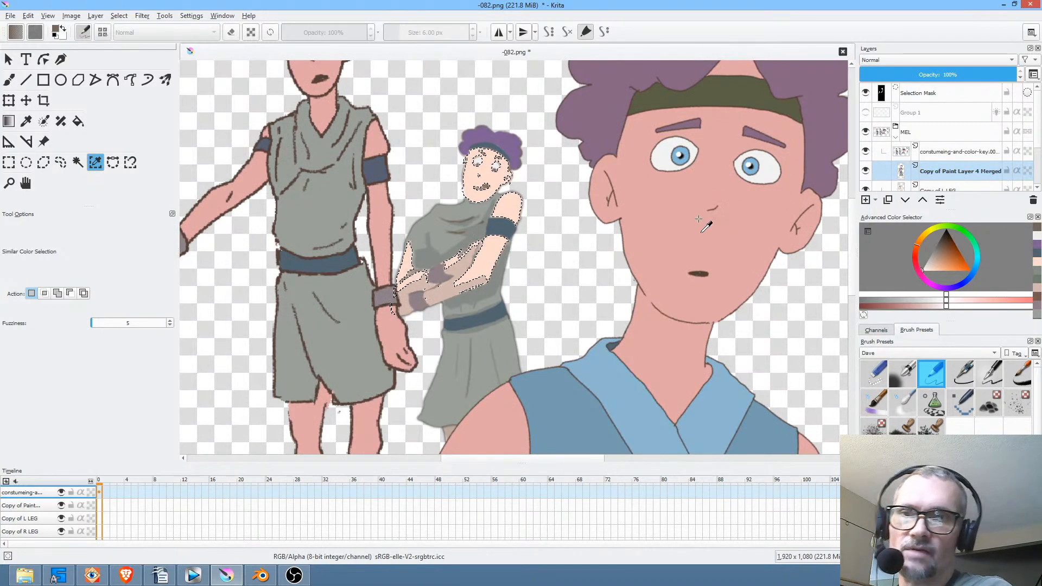
scroll(700, 224, up, 2)
scroll(698, 223, down, 1)
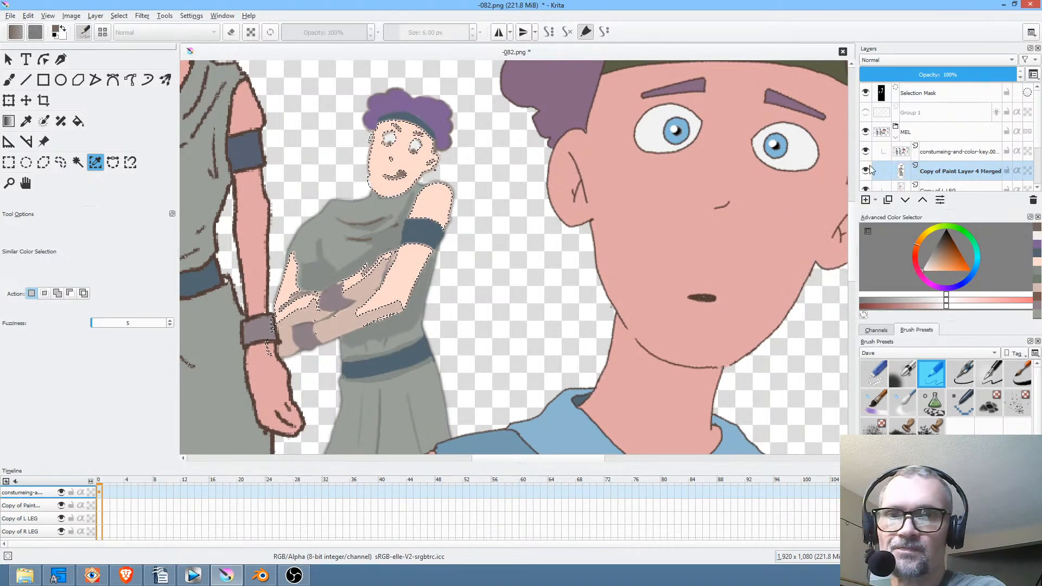
key(ctrl+m)
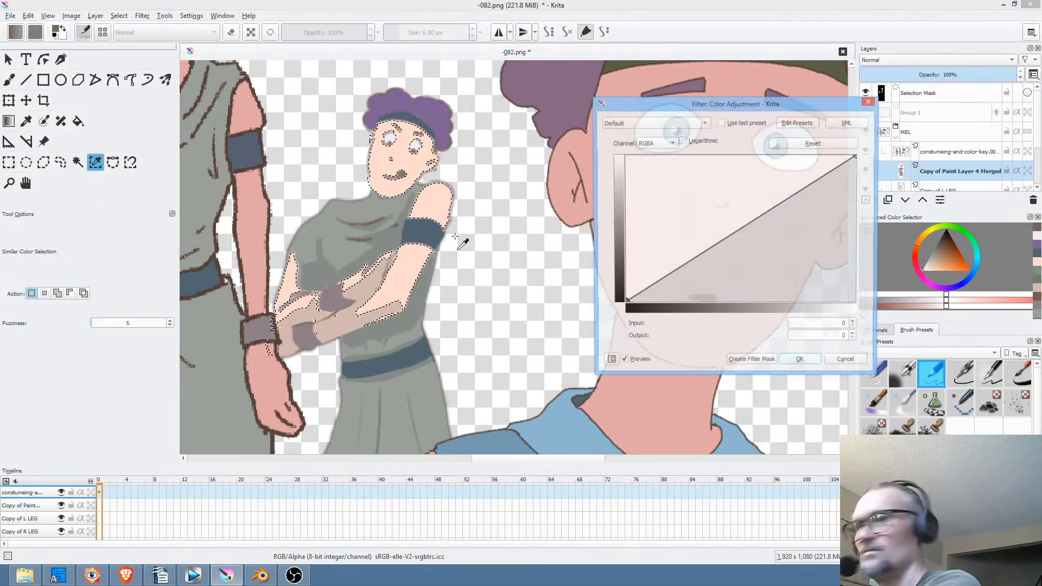
click(674, 144)
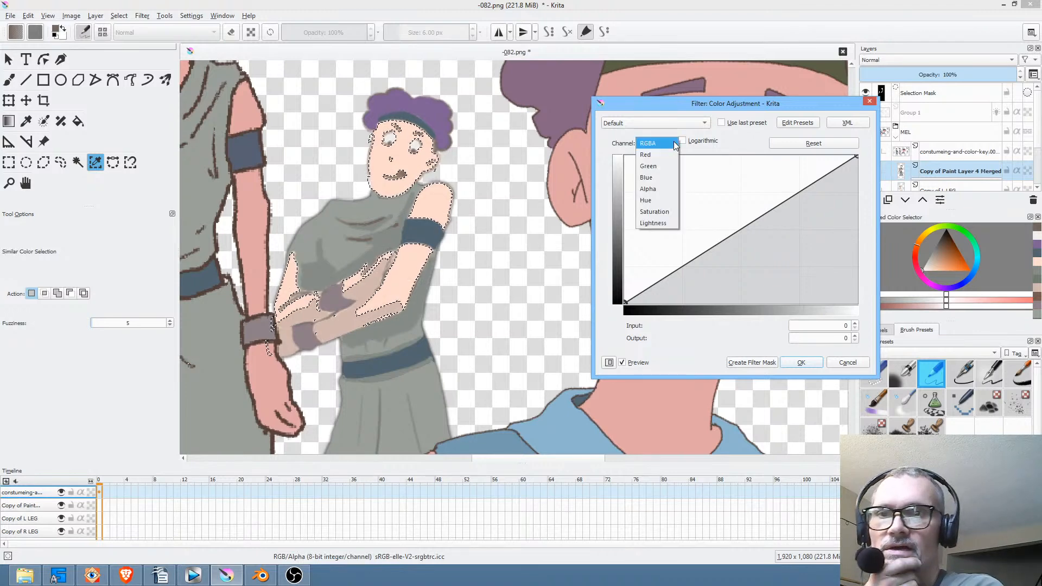
click(649, 155)
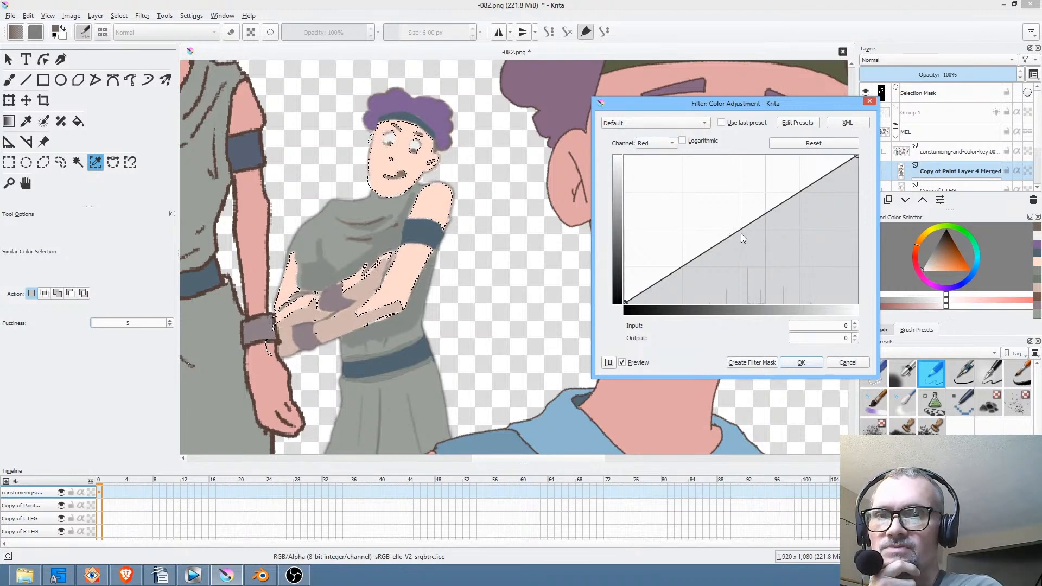
mouse_move(741, 229)
mouse_down()
mouse_move(717, 190)
mouse_move(723, 224)
mouse_up()
click(663, 143)
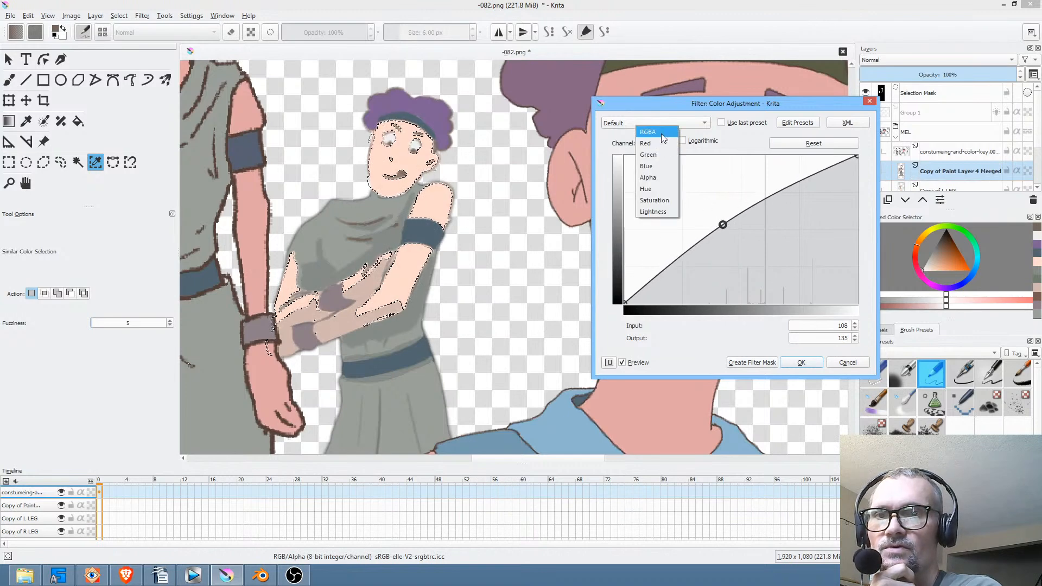
click(662, 132)
drag(749, 226, 753, 247)
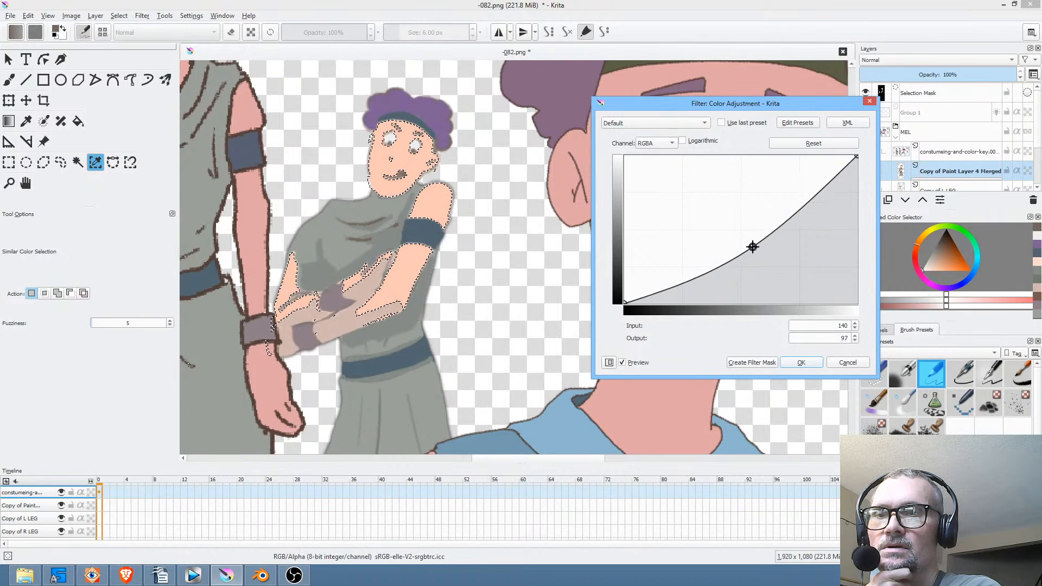
Fine-tune the skin's Red curve to input 113 and output 124, raise the Saturation curve slightly and apply the color adjustment.
click(668, 144)
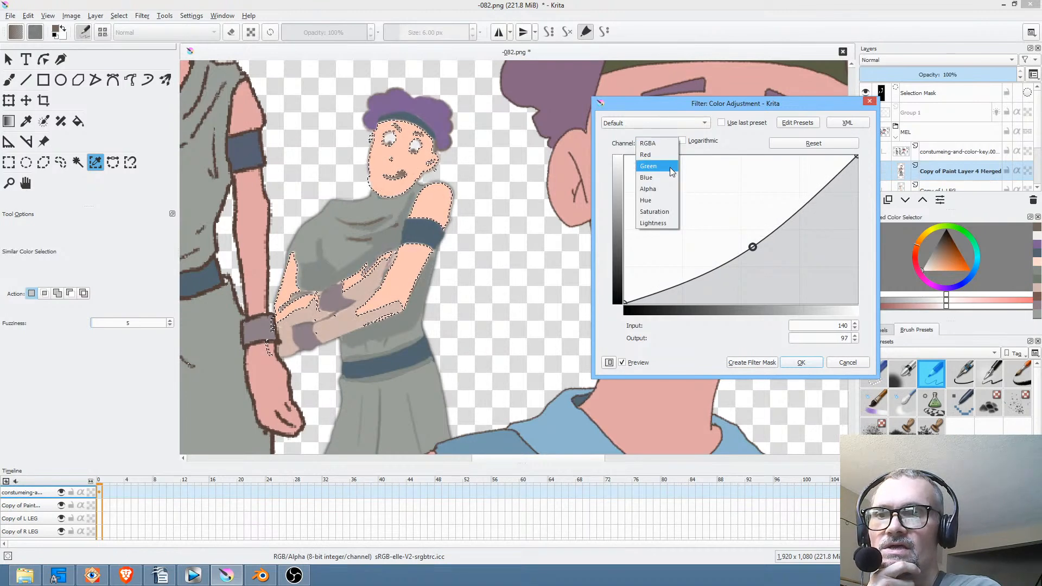
click(671, 156)
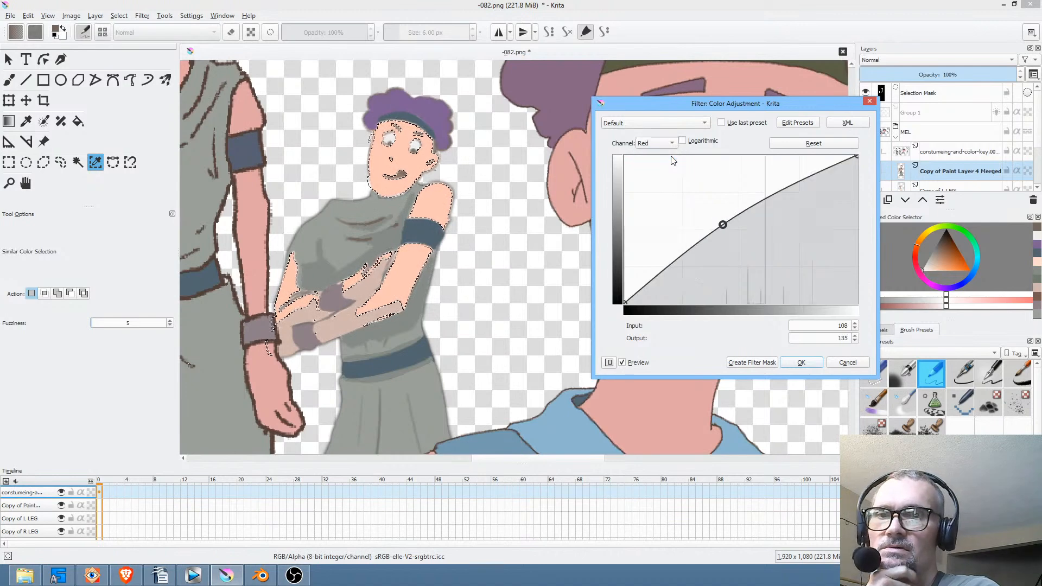
drag(723, 225, 694, 183)
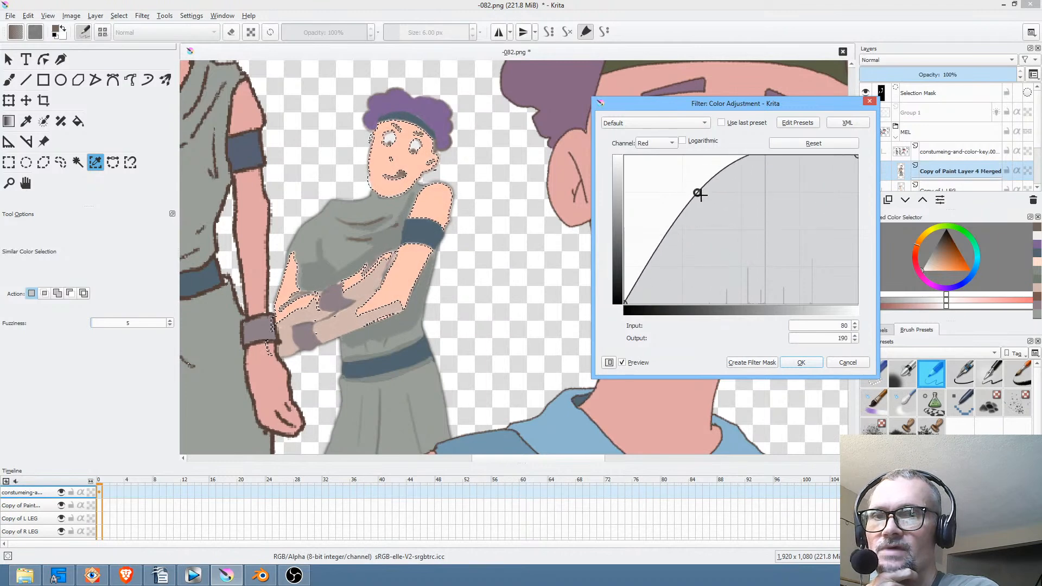
key(ctrl+z)
click(670, 146)
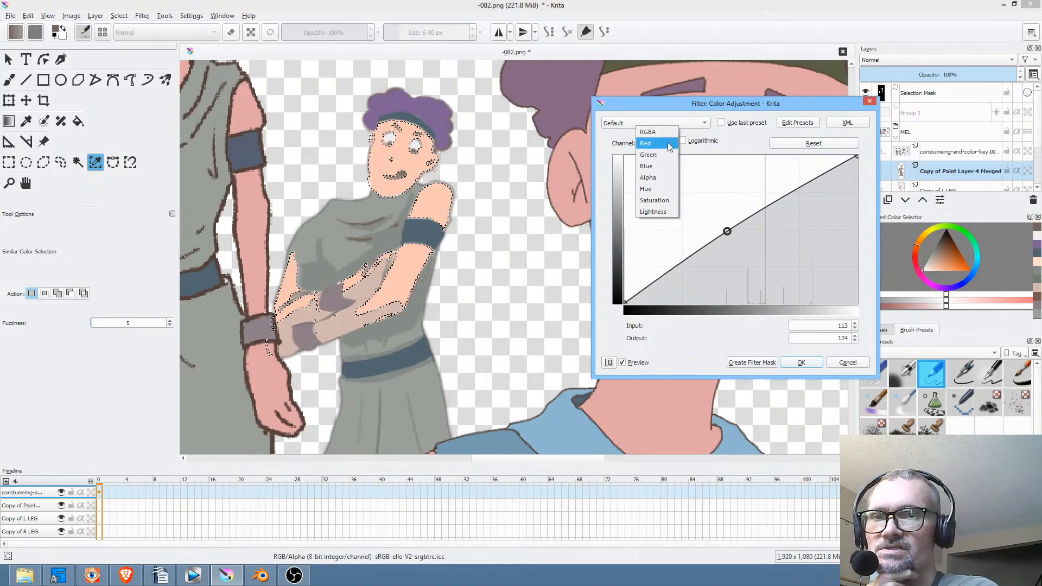
click(673, 201)
mouse_move(734, 234)
mouse_down()
mouse_move(729, 211)
mouse_move(738, 232)
mouse_up()
click(848, 363)
Compare the recolored skin with the color key, hide the reference layer and make Copy of L LEG the active layer.
drag(477, 269, 515, 242)
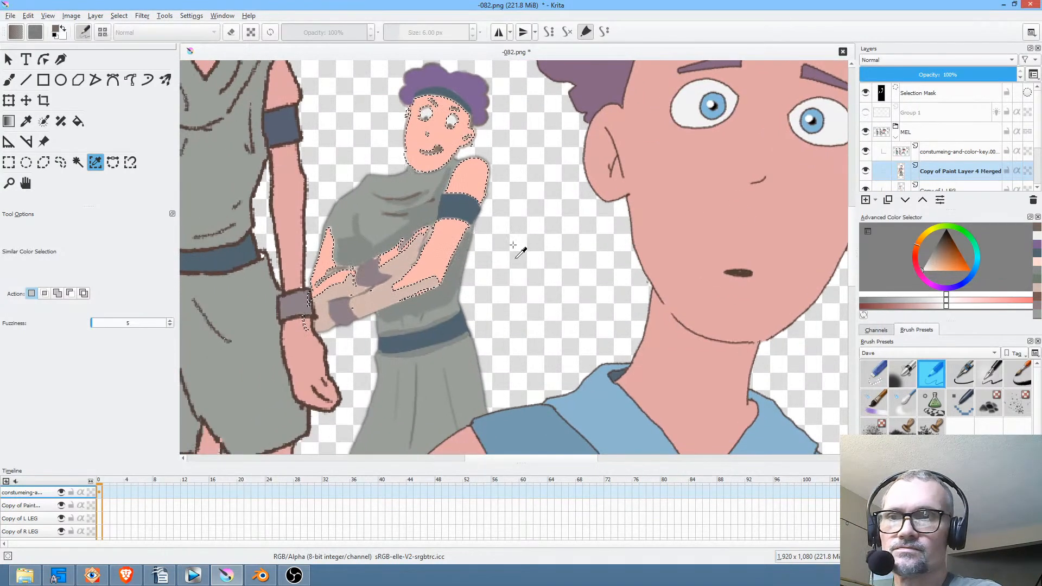
scroll(513, 245, down, 3)
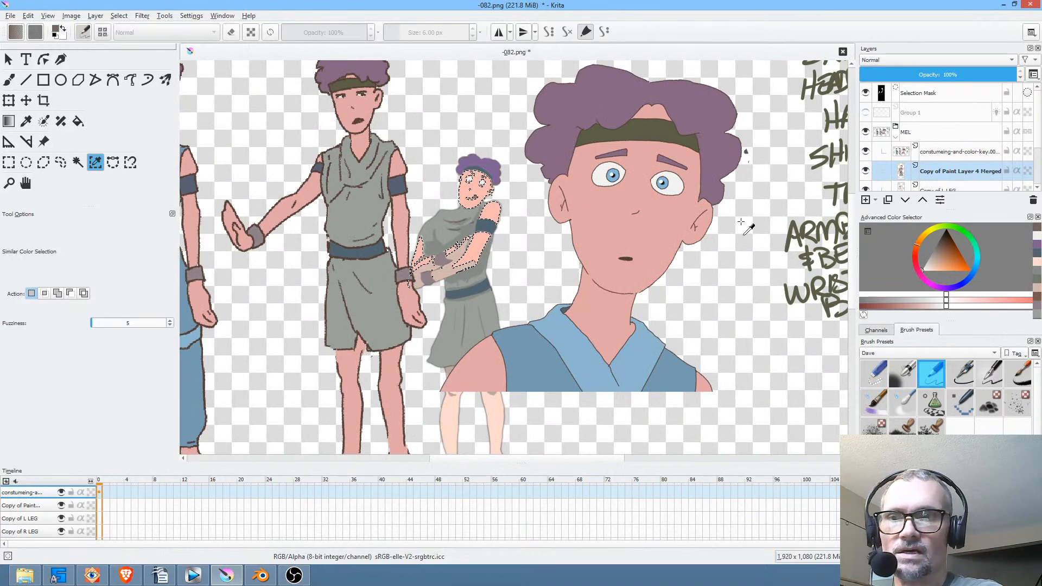
click(867, 154)
scroll(946, 161, down, 1)
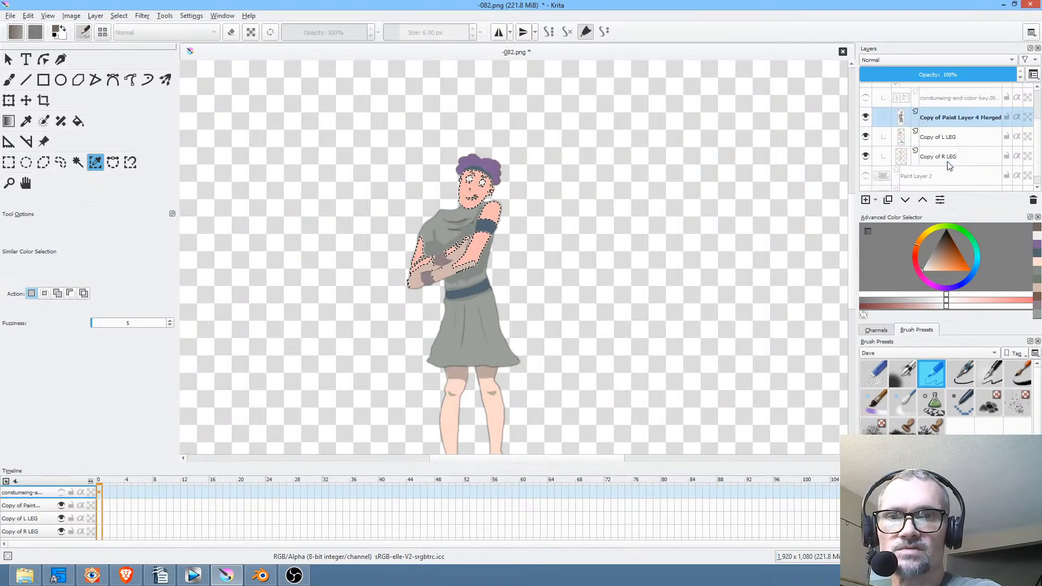
click(946, 137)
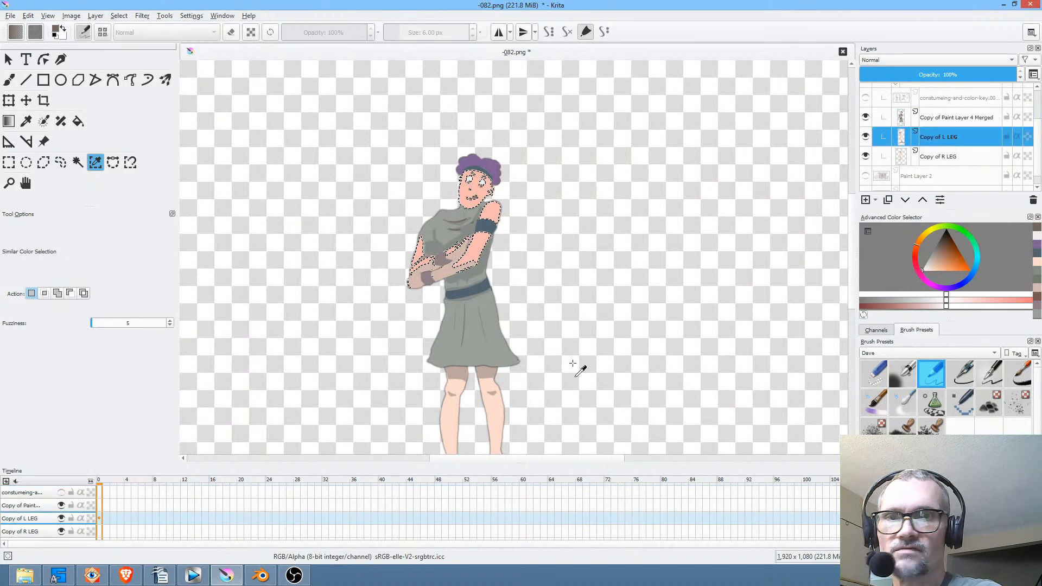
Try to recolor the leg's skin on Copy of L LEG with a similar color selection and the Last Used color adjustment preset.
click(450, 411)
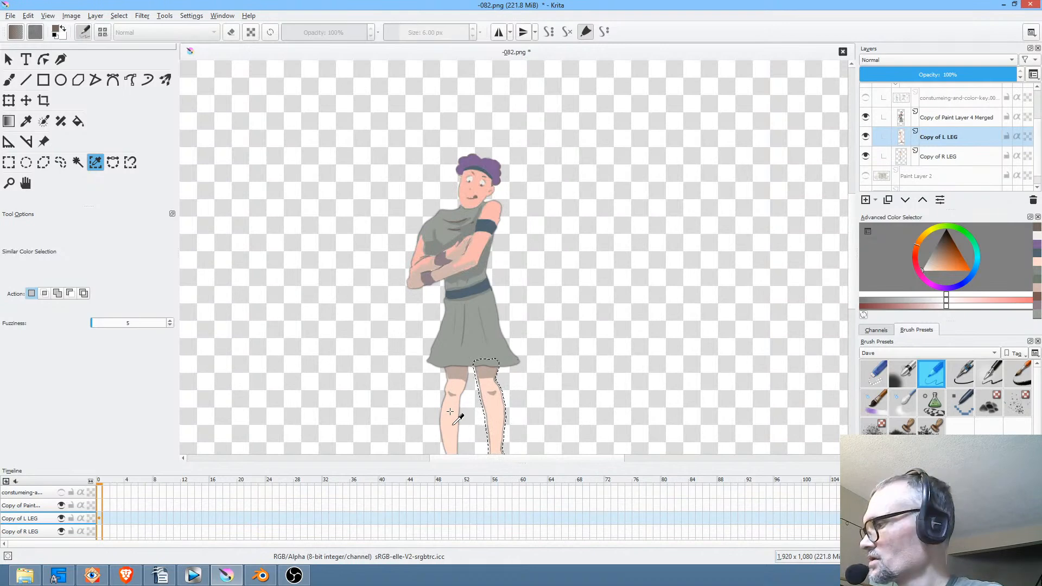
key(ctrl+m)
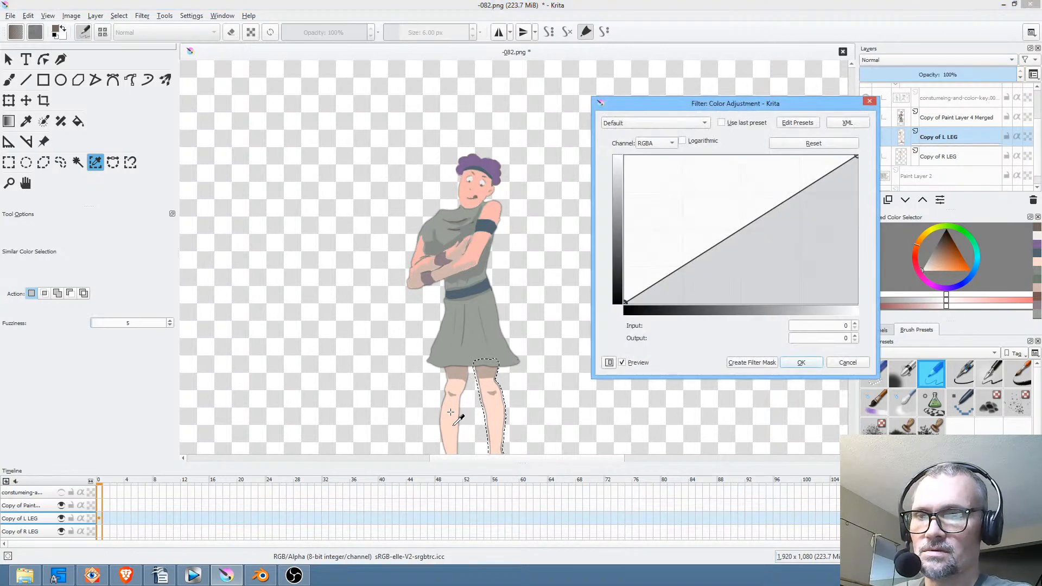
click(685, 124)
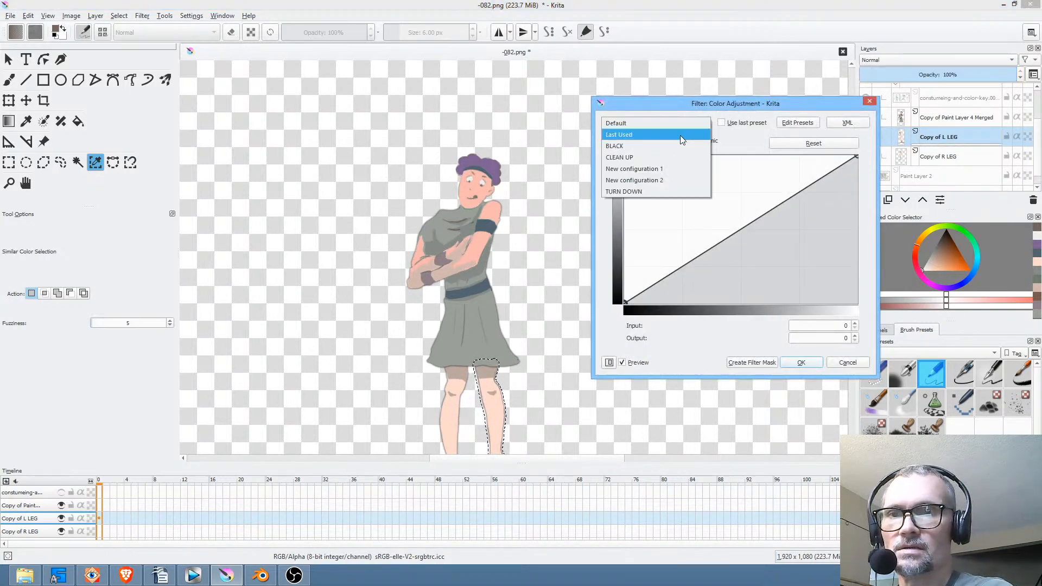
click(682, 136)
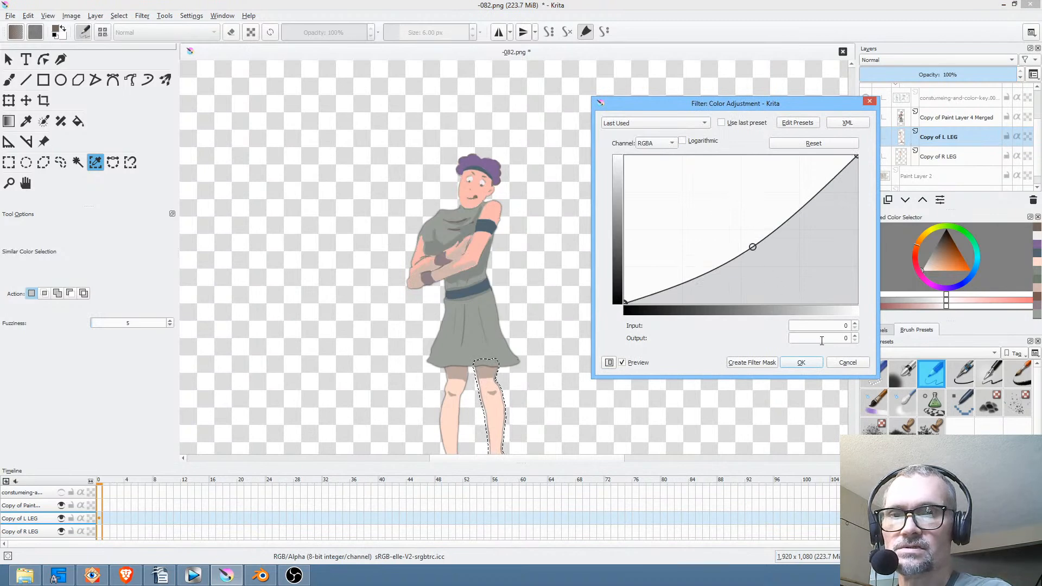
key(Return)
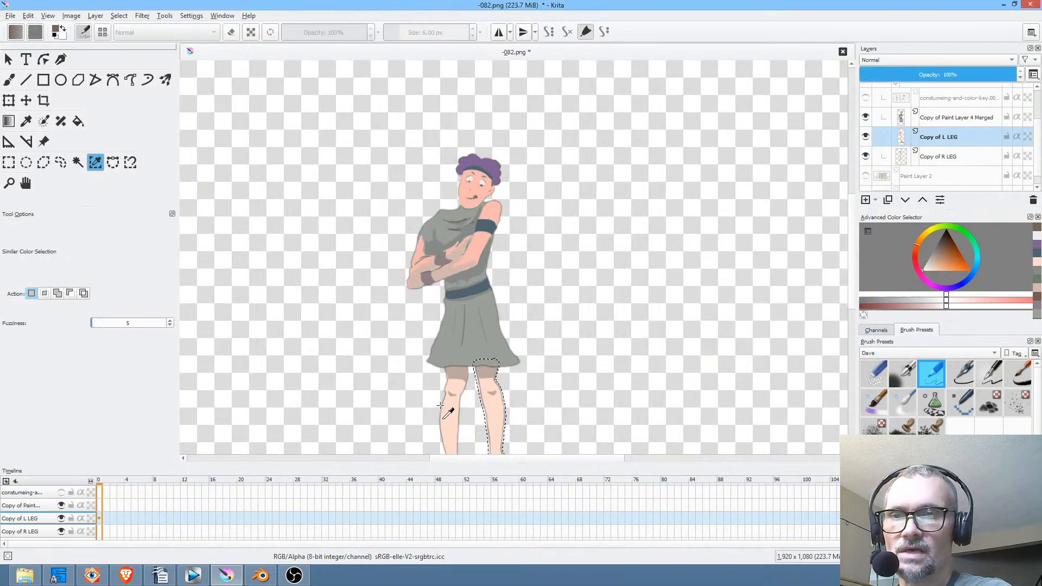
click(865, 138)
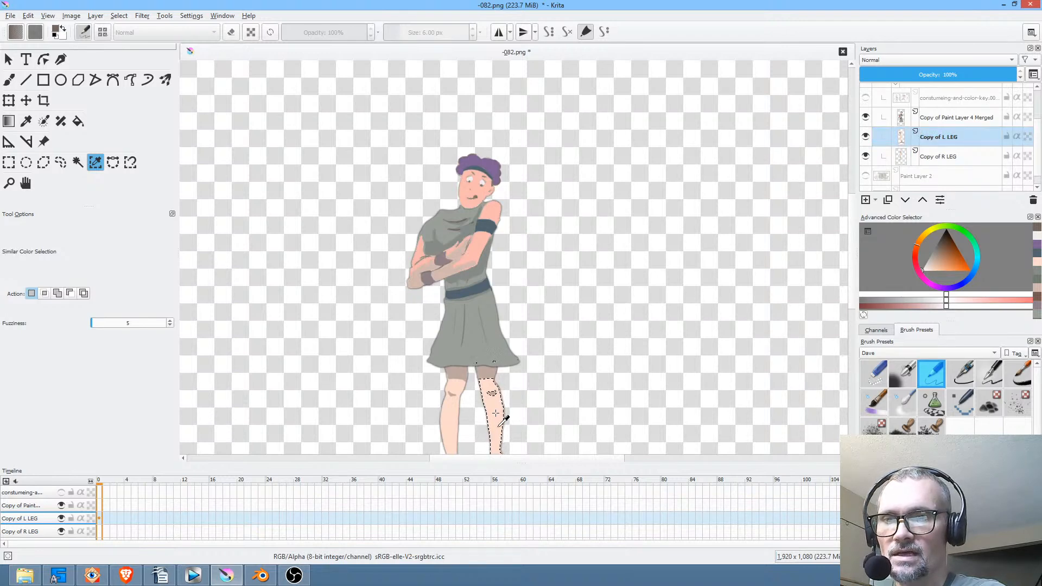
Recolor the selected leg skin on Copy of L LEG with the New configuration 1 color adjustment preset.
key(ctrl+m)
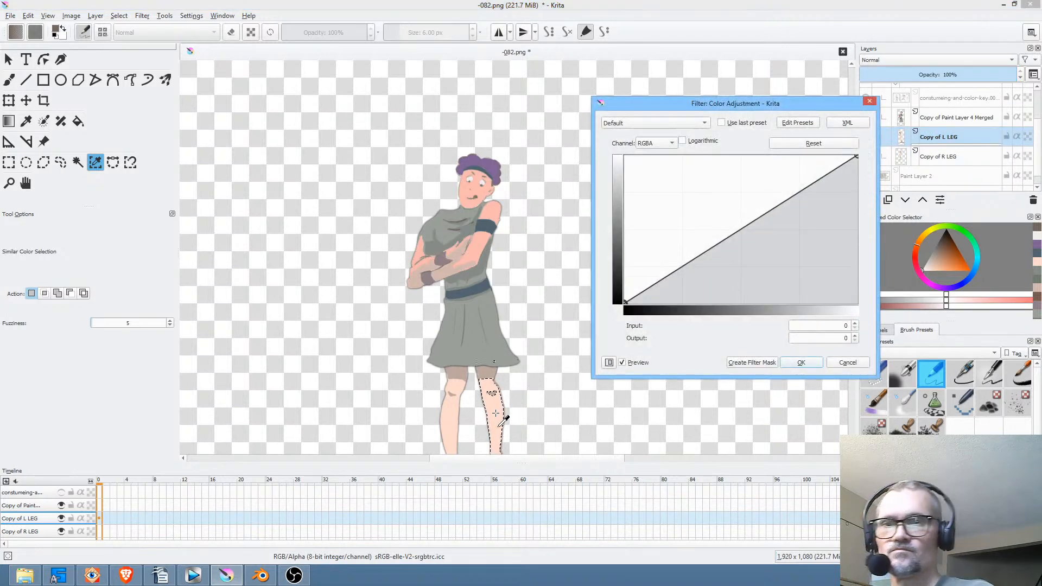
click(637, 124)
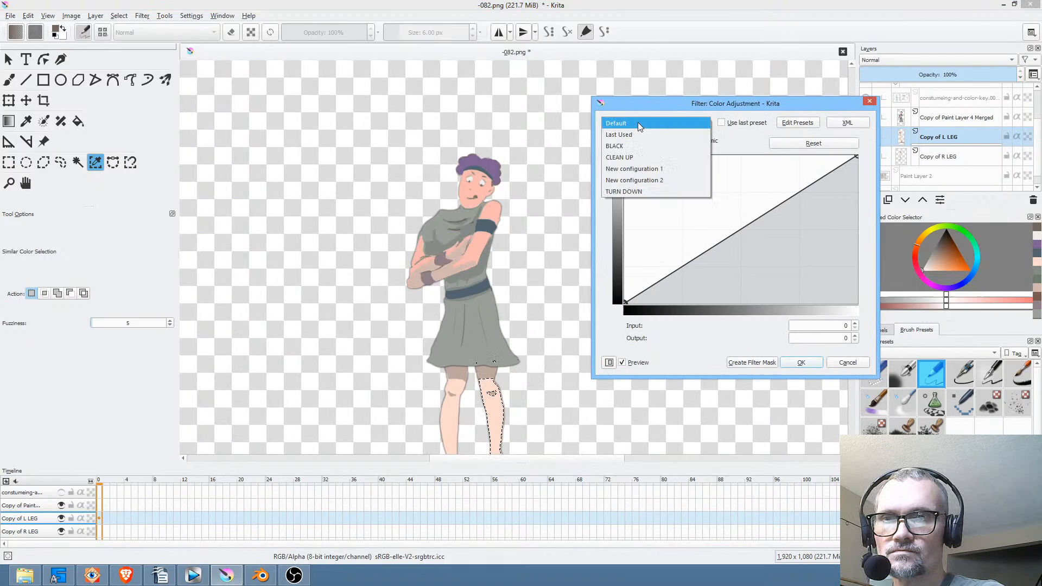
click(643, 175)
click(802, 363)
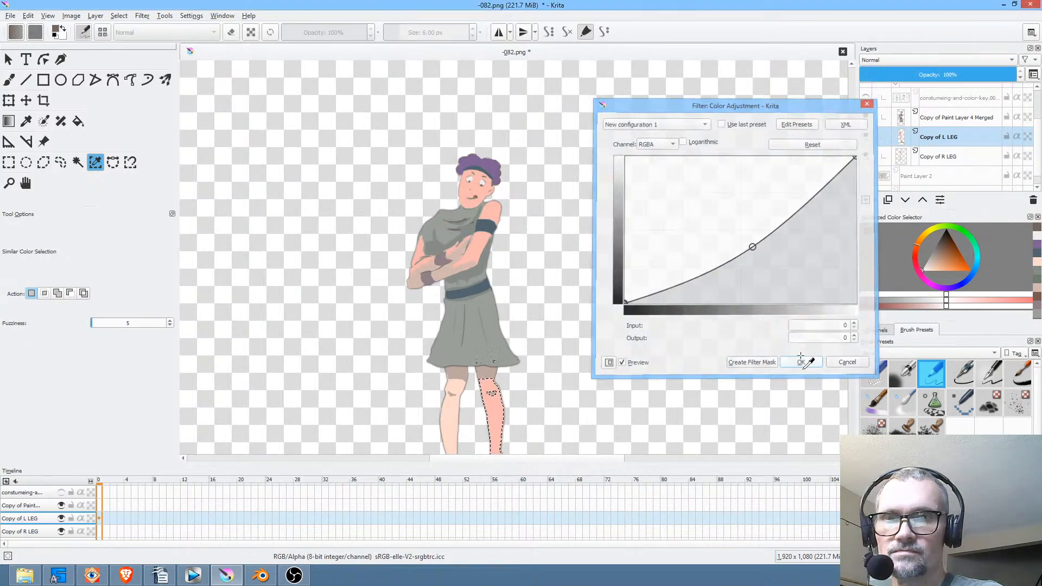
Select the leg's light skin on Copy of R LEG by similar color and apply the New configuration 1 color adjustment preset.
click(956, 159)
click(444, 429)
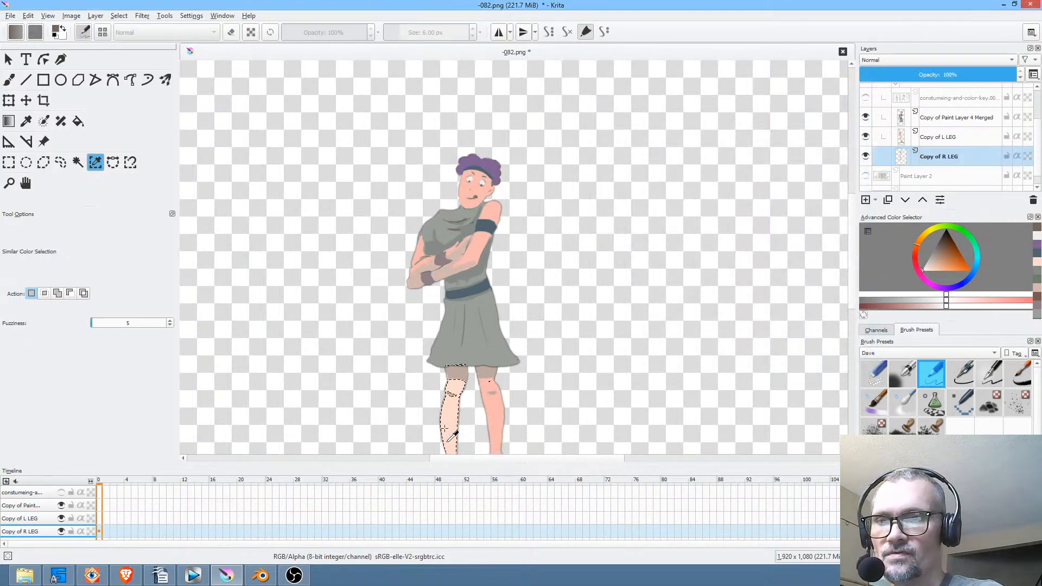
key(ctrl+m)
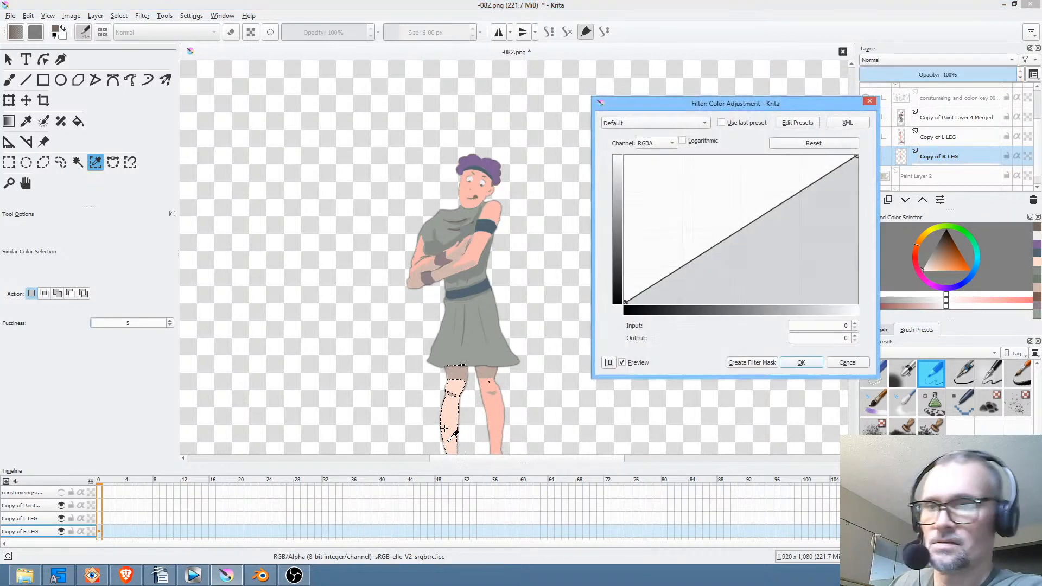
click(671, 123)
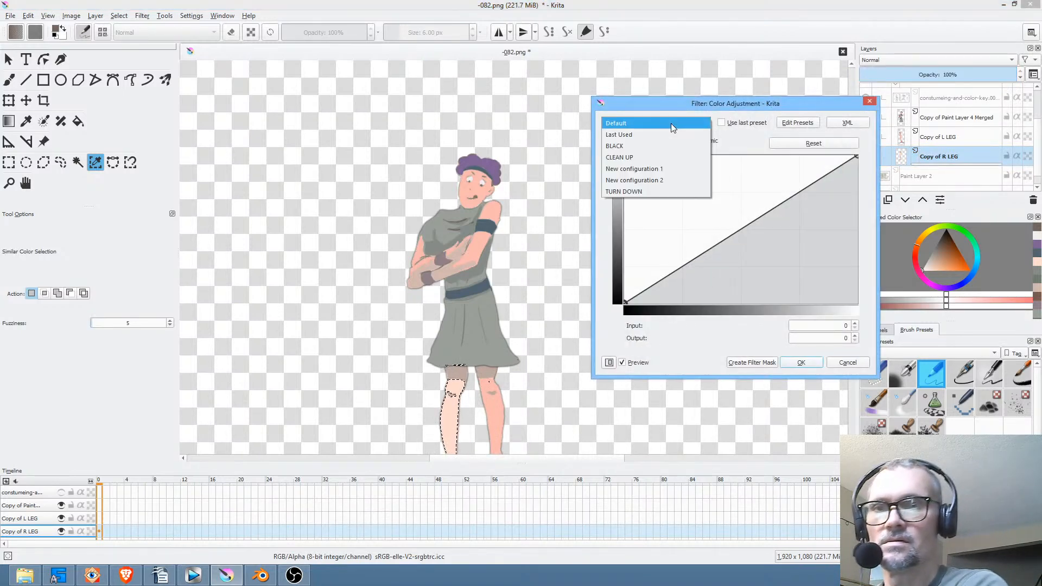
click(670, 168)
click(804, 363)
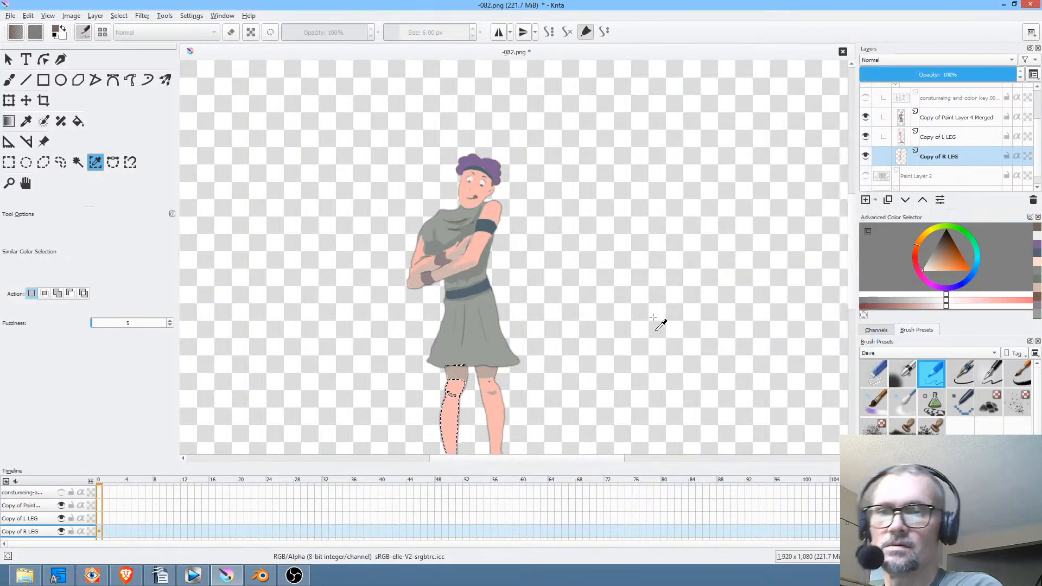
Examine the arm and thigh shading against the recolored skin, toggle Copy of R LEG's visibility to identify its leg, and clear the selection.
scroll(533, 243, up, 3)
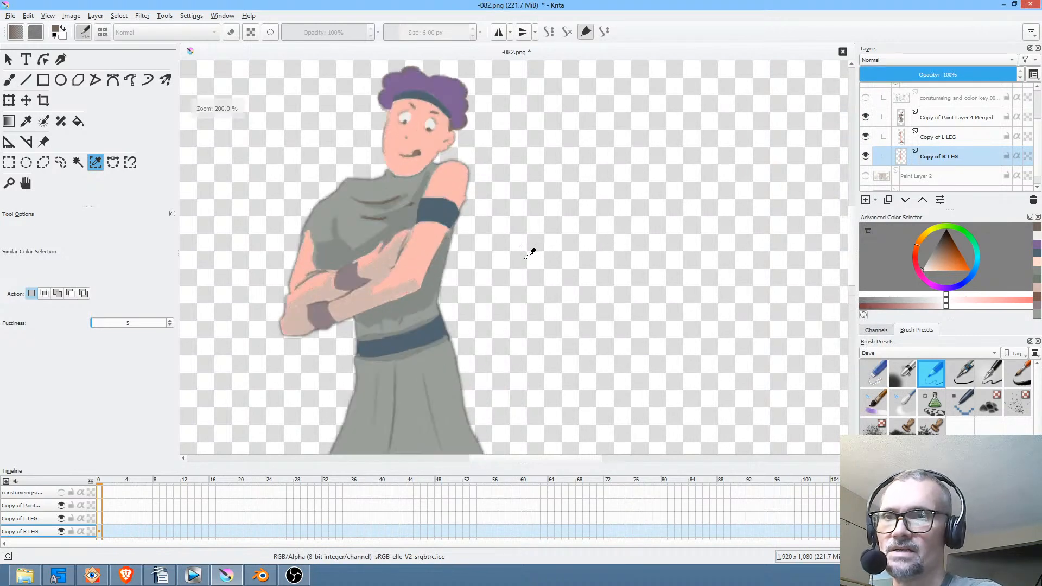
drag(523, 256, 574, 249)
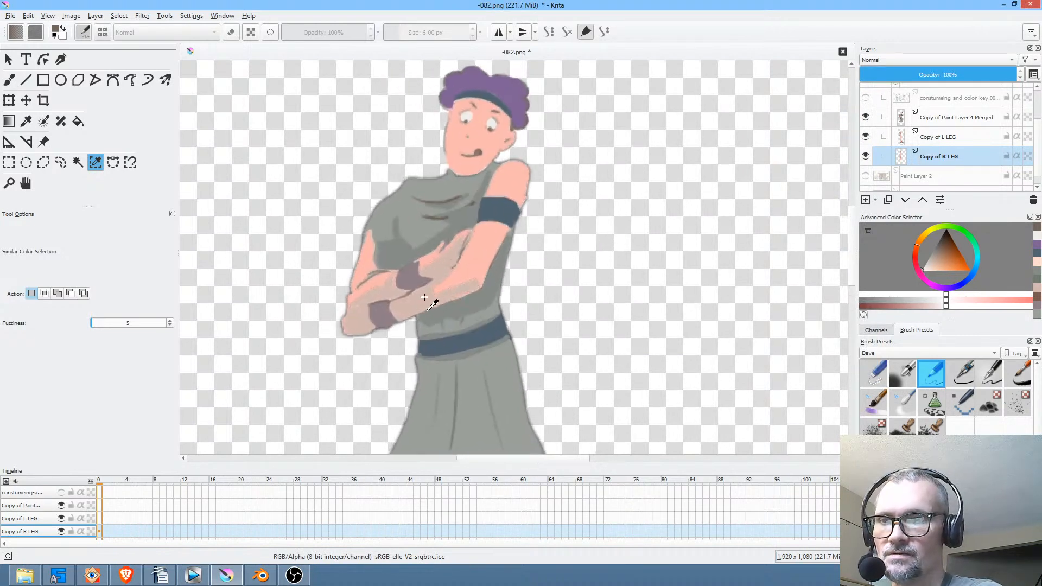
scroll(610, 319, down, 3)
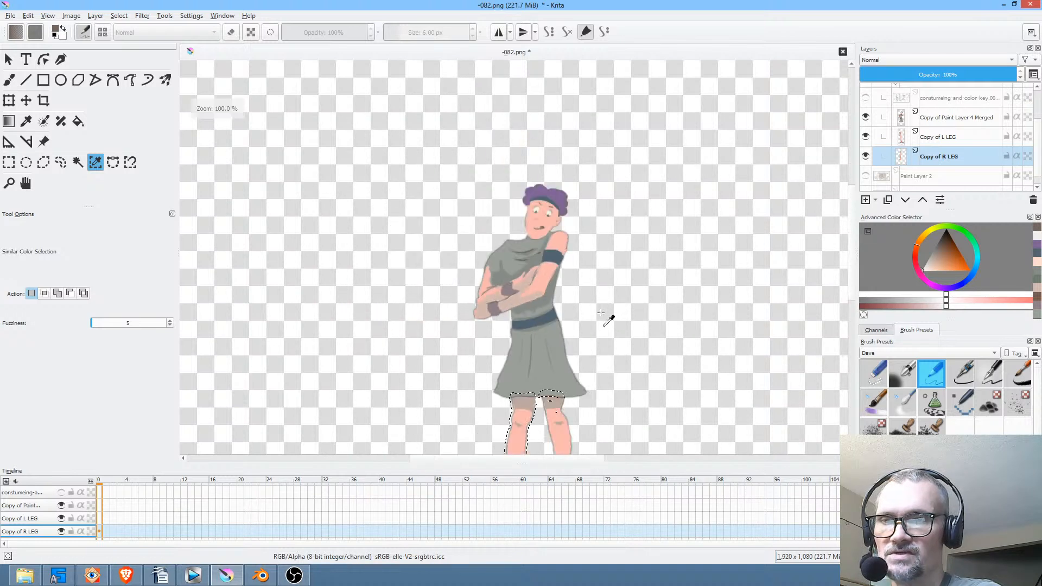
drag(638, 330, 584, 238)
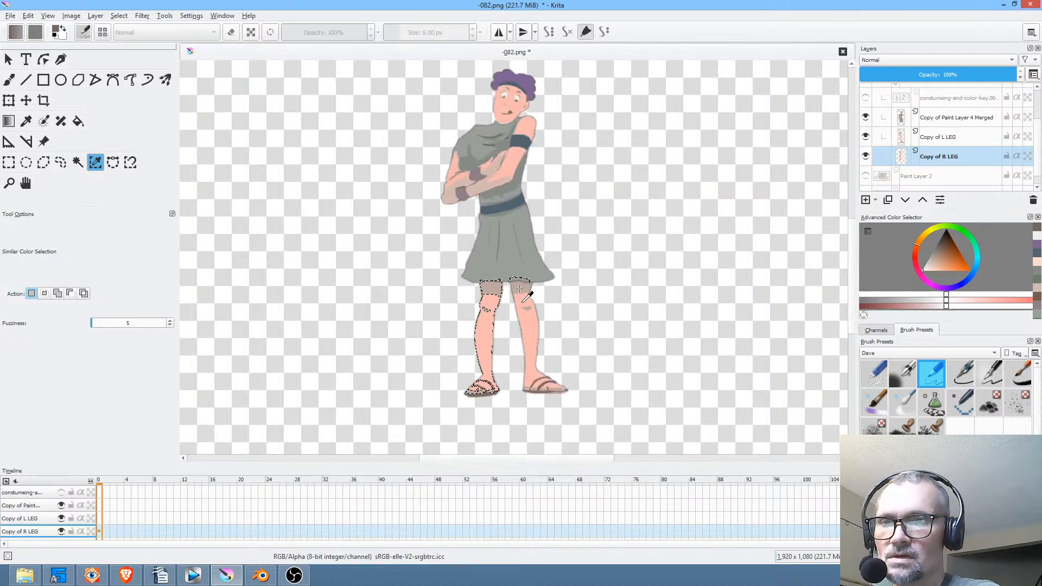
click(520, 290)
scroll(558, 296, up, 3)
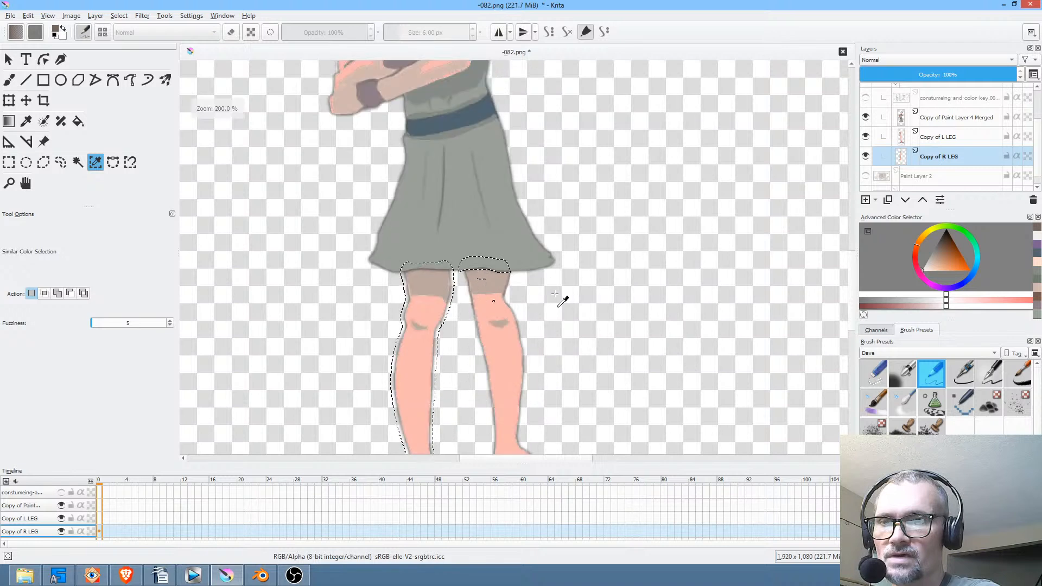
click(866, 156)
click(866, 156)
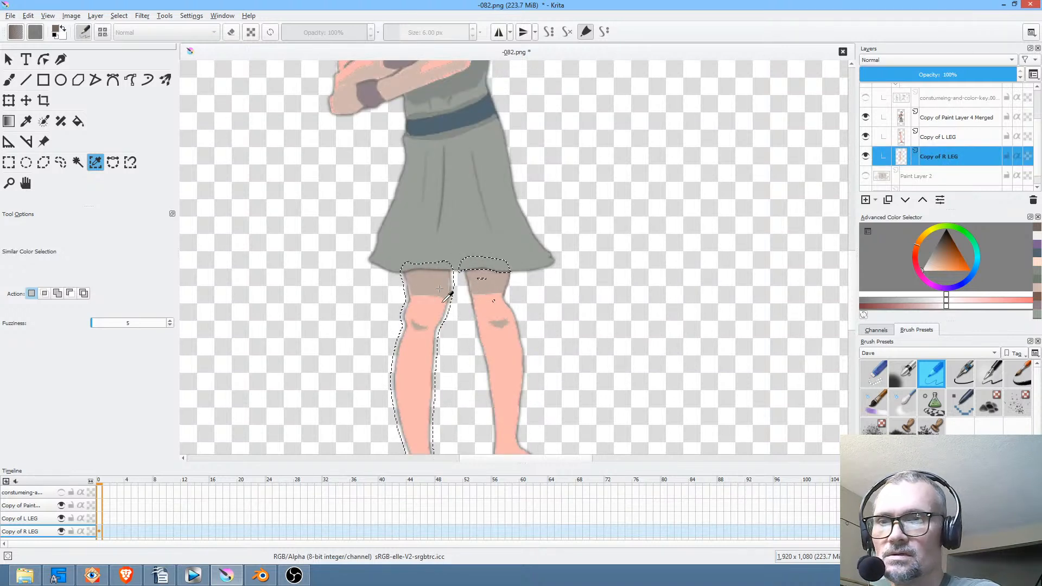
key(ctrl+shift+a)
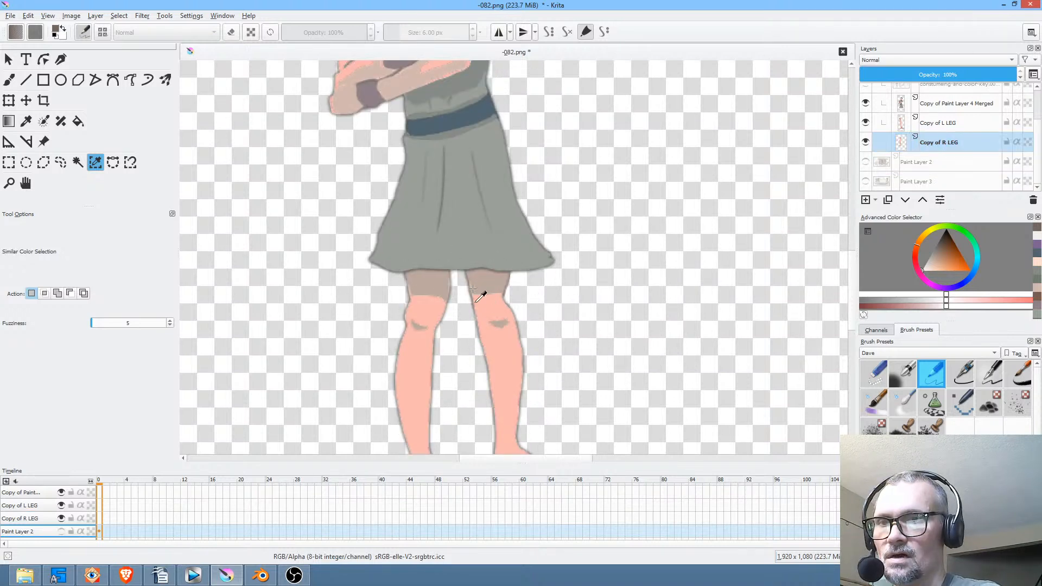
Select the shaded thigh on Copy of R LEG and apply New configuration 1 with the RGBA curve point at input 132, output 126.
click(437, 284)
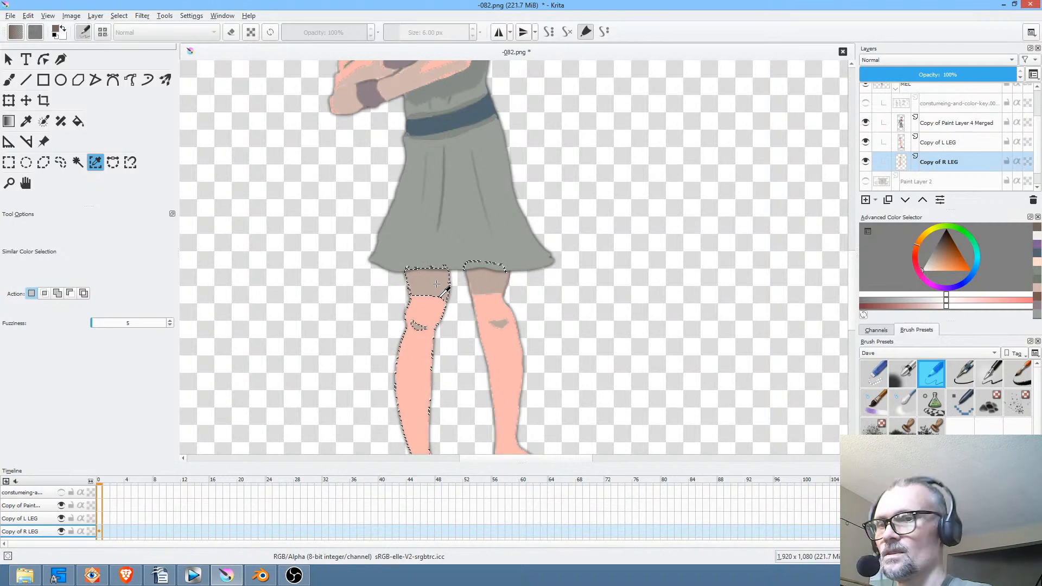
key(ctrl+m)
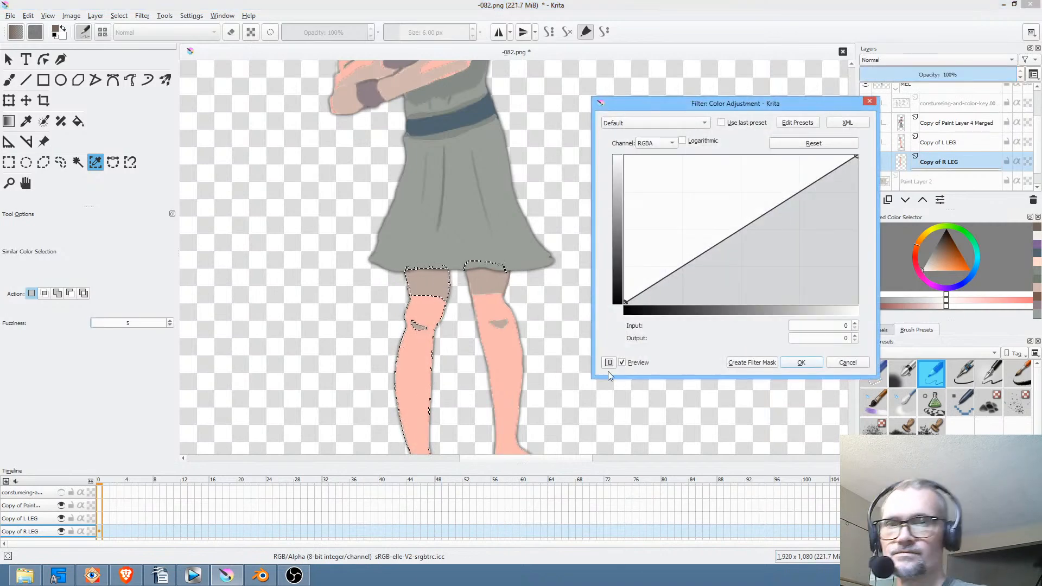
click(648, 122)
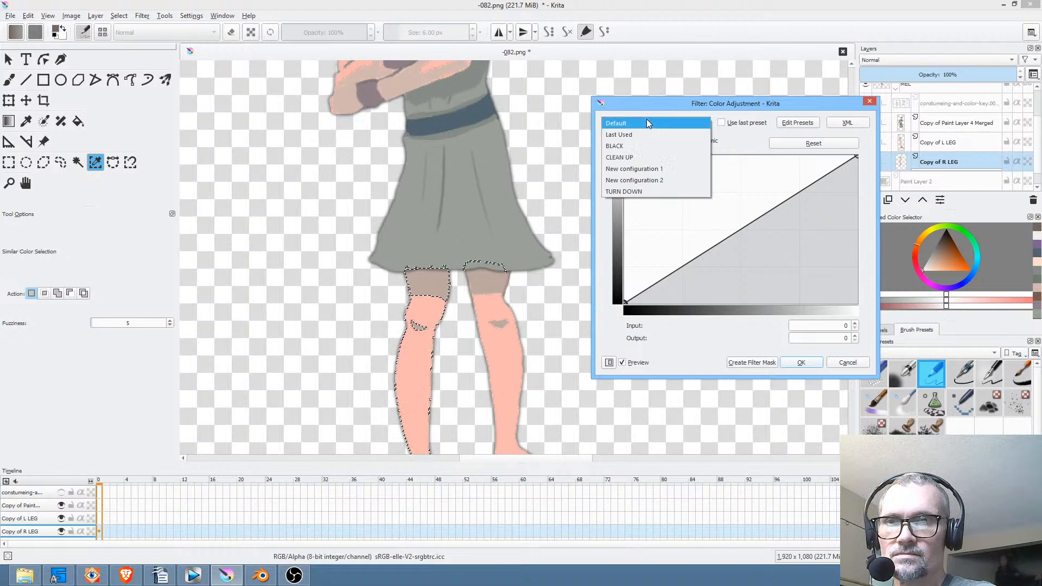
click(634, 168)
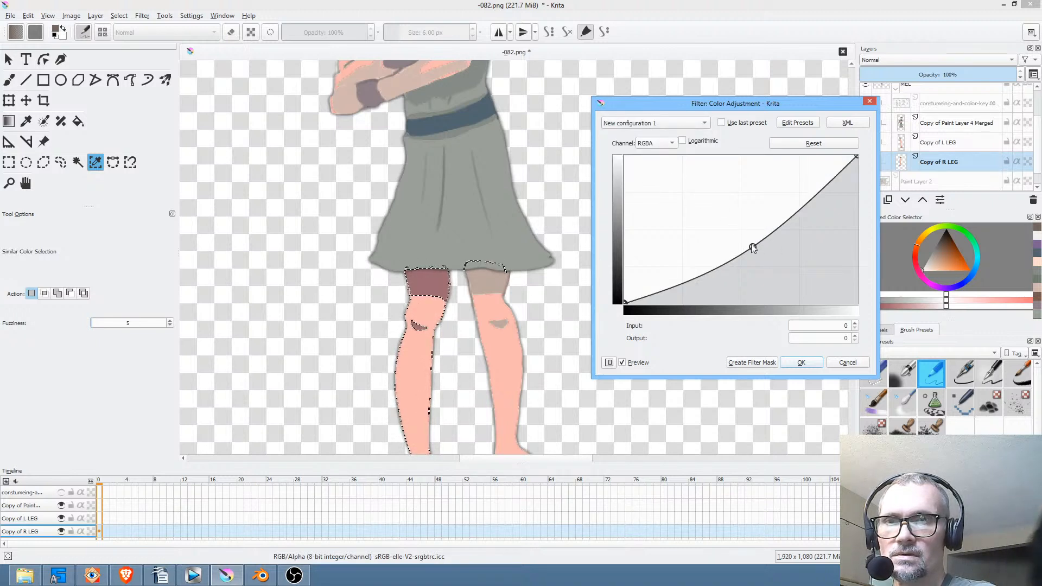
drag(753, 247, 744, 230)
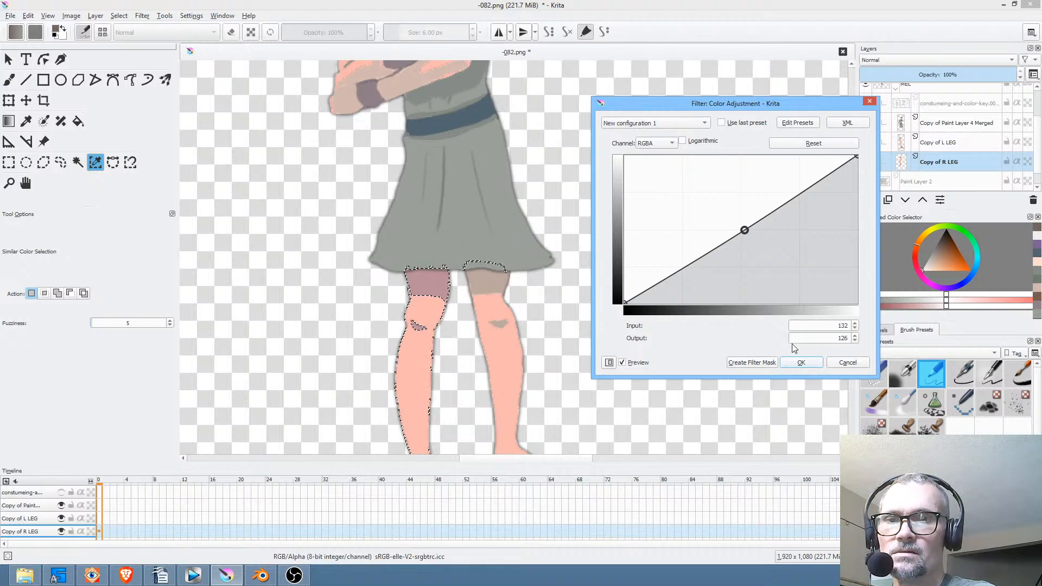
click(800, 363)
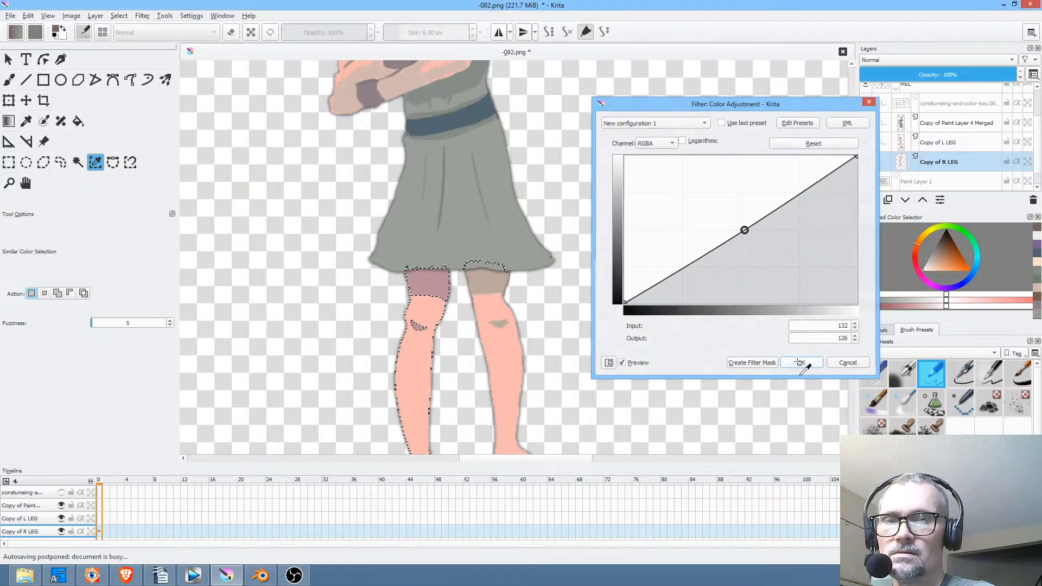
Select the shaded thigh on Copy of L LEG and apply New configuration 1 with the RGBA curve point at input 131, output 123.
click(957, 142)
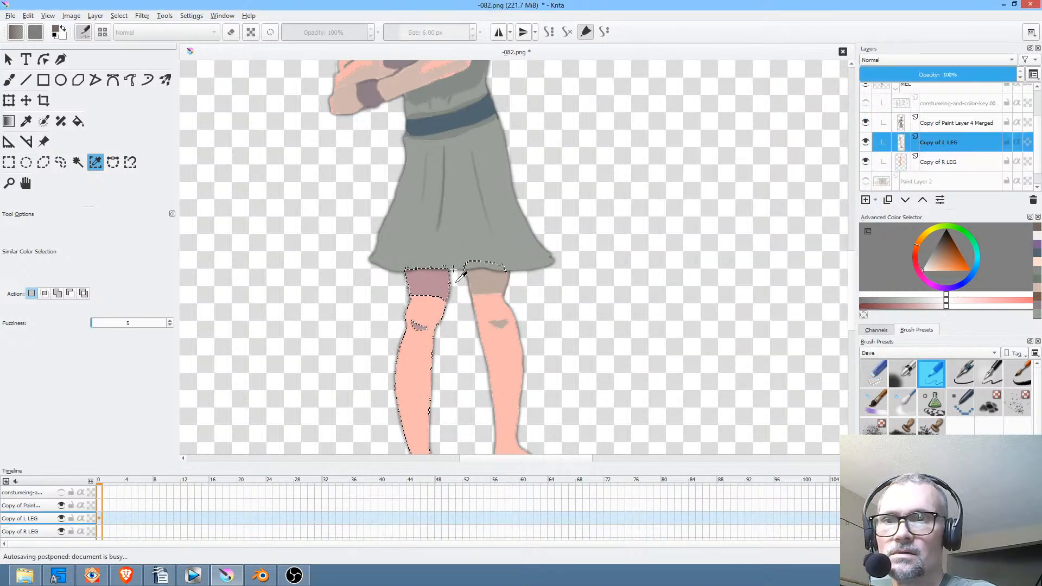
click(484, 281)
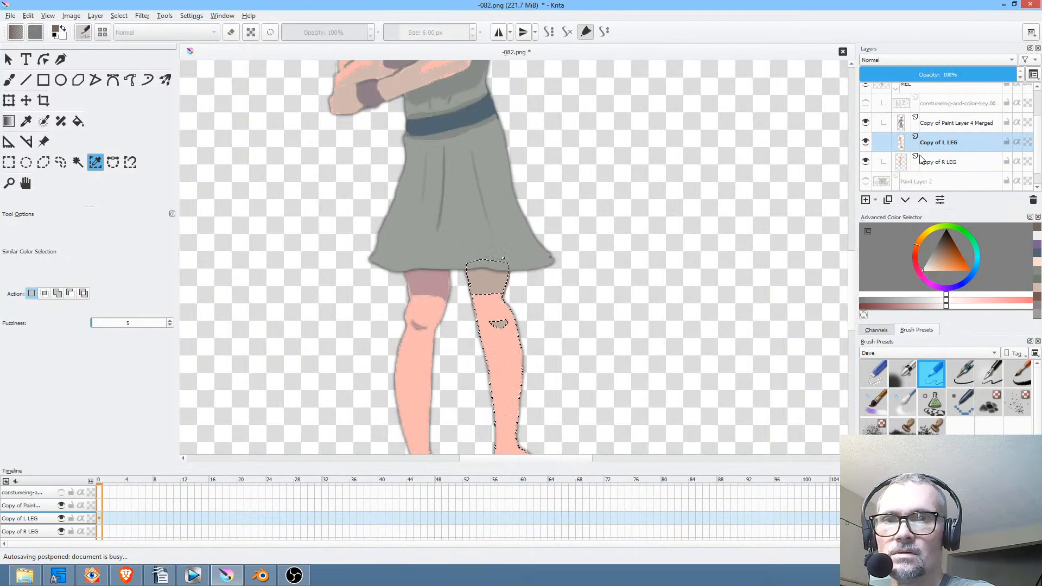
key(ctrl+m)
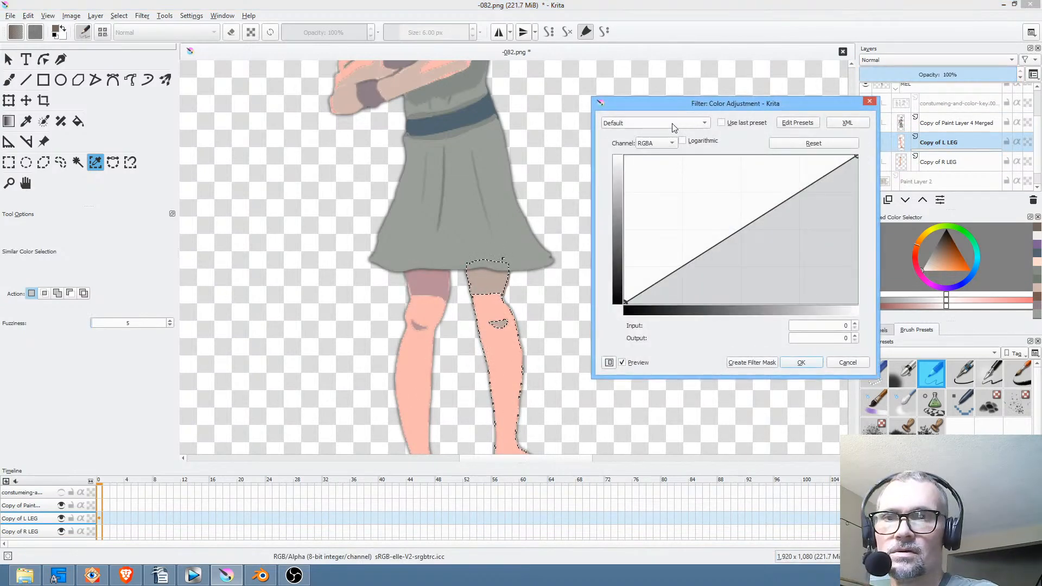
click(672, 123)
click(679, 168)
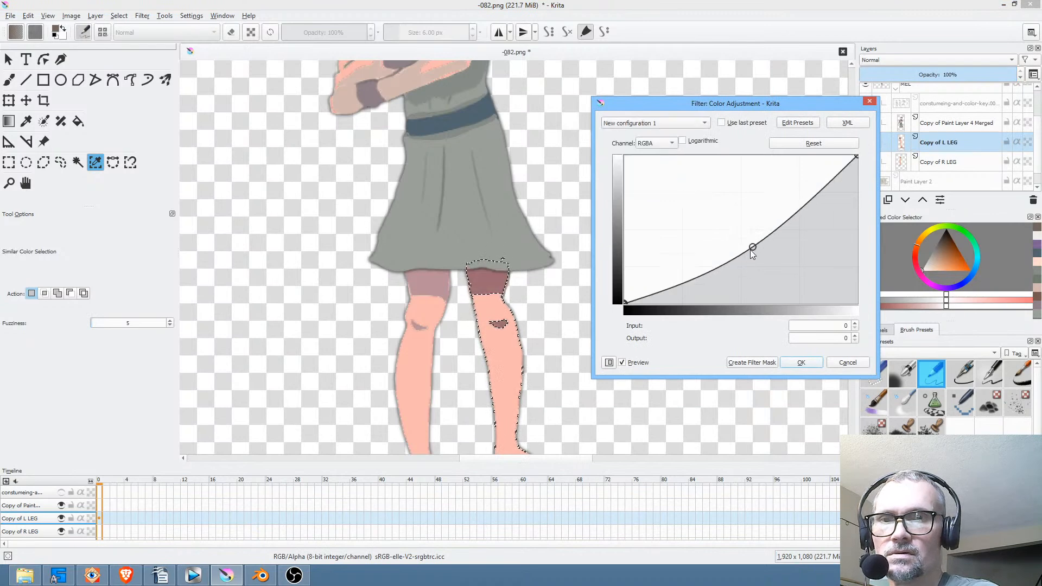
drag(751, 249, 744, 232)
click(803, 364)
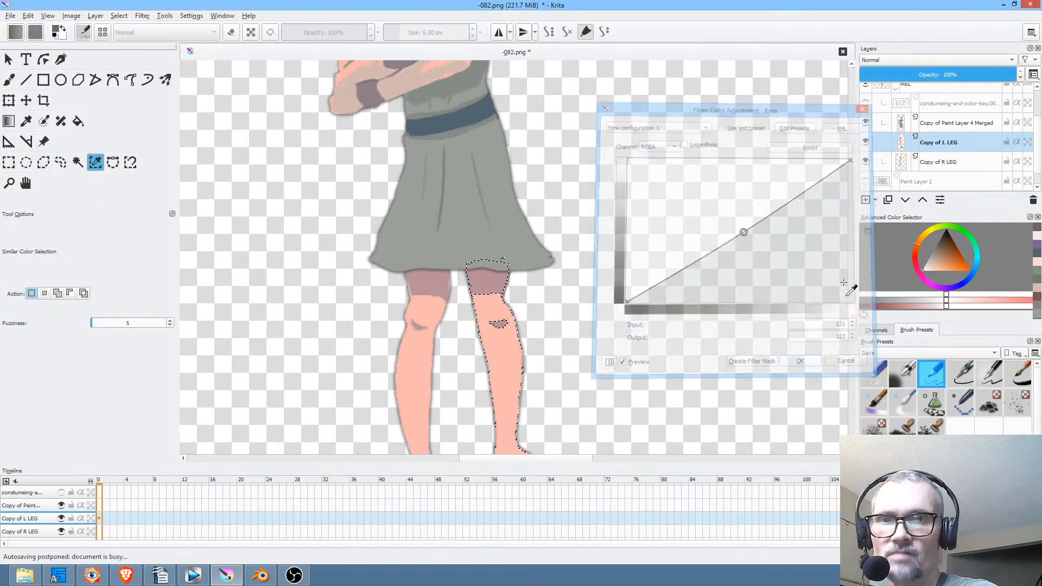
Select the shaded arm skin on Copy of Paint Layer 4 Merged, apply New configuration 1 with RGBA input 120, output 115, and clear the selection.
click(973, 124)
drag(524, 84, 594, 240)
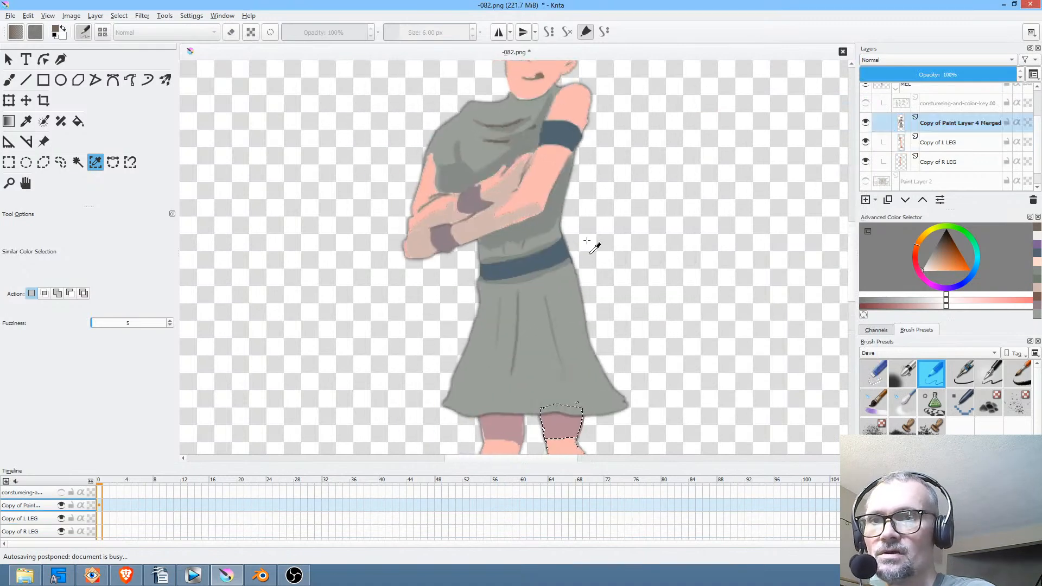
click(484, 220)
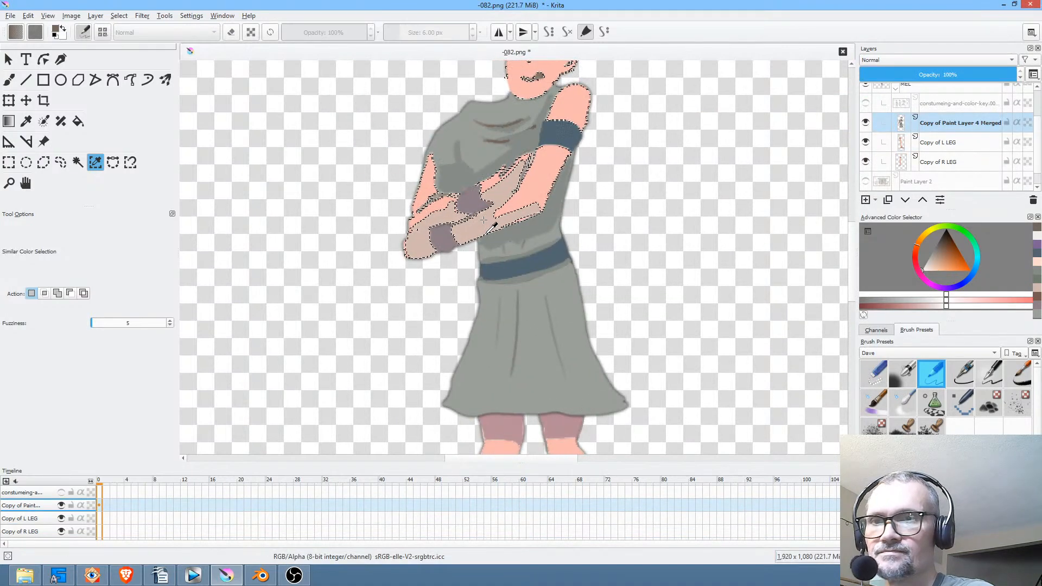
key(ctrl+m)
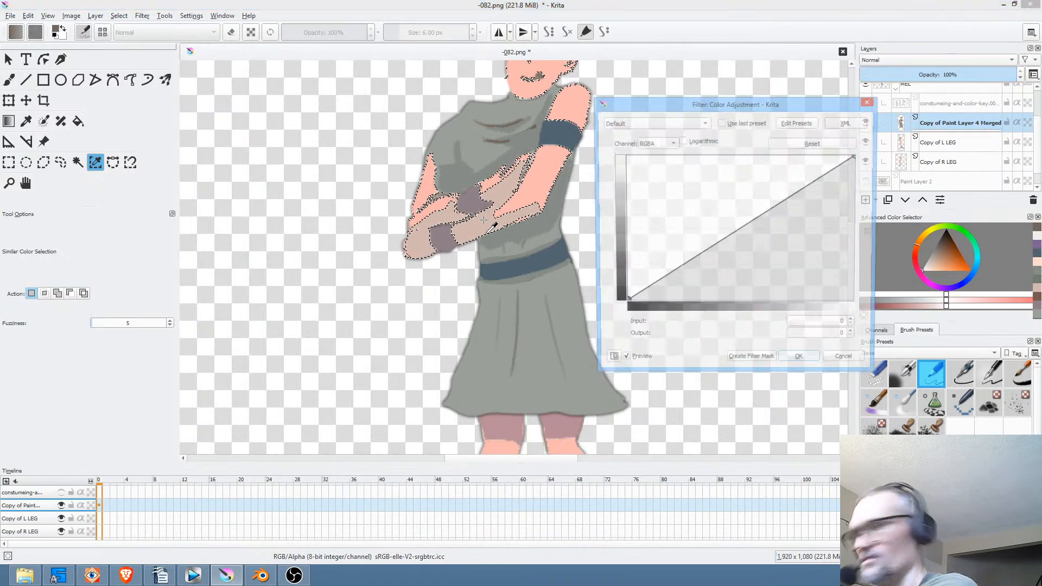
click(653, 144)
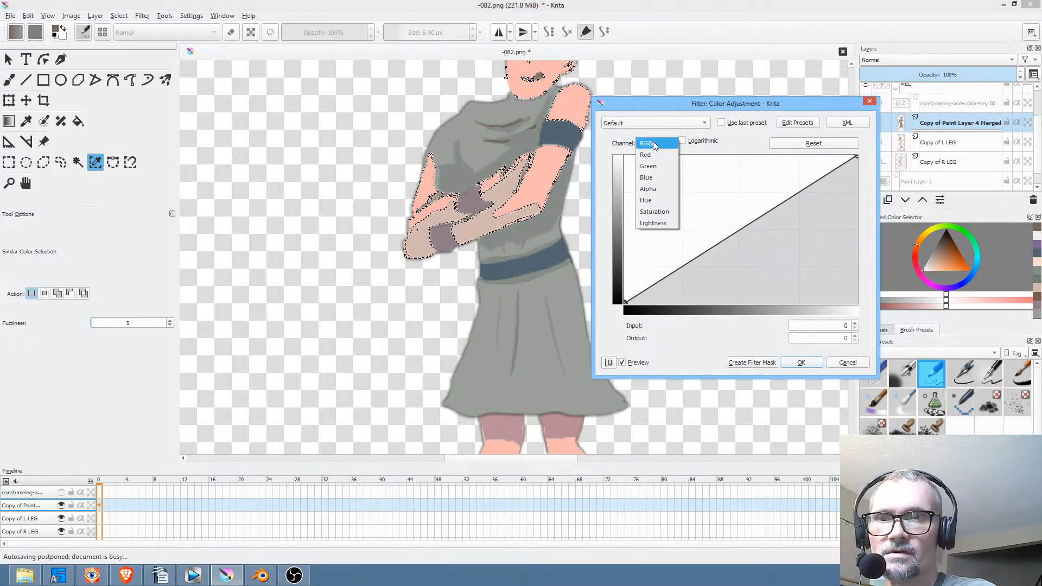
click(730, 139)
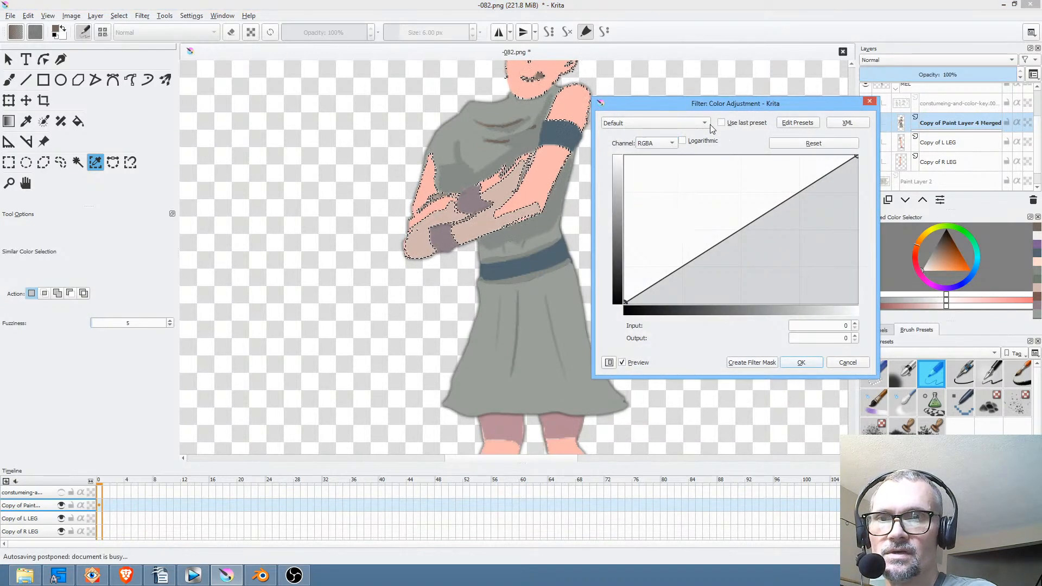
click(705, 122)
click(689, 166)
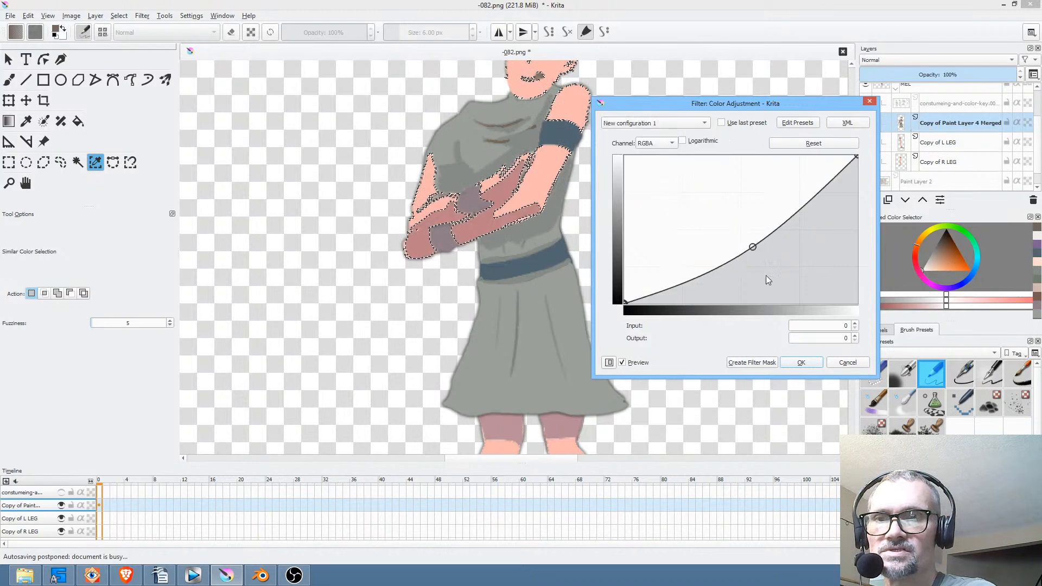
drag(753, 247, 734, 237)
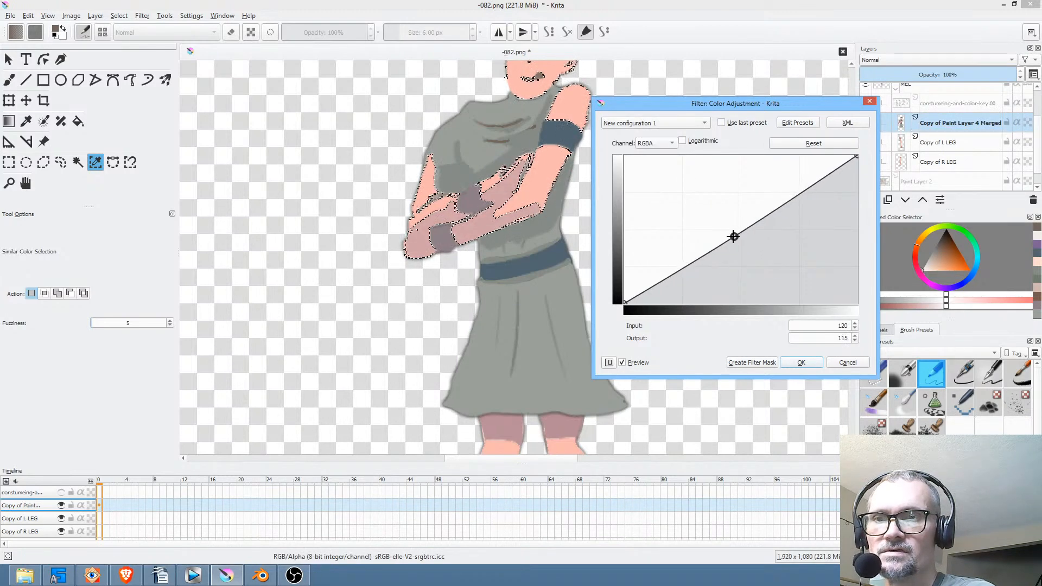
key(minus)
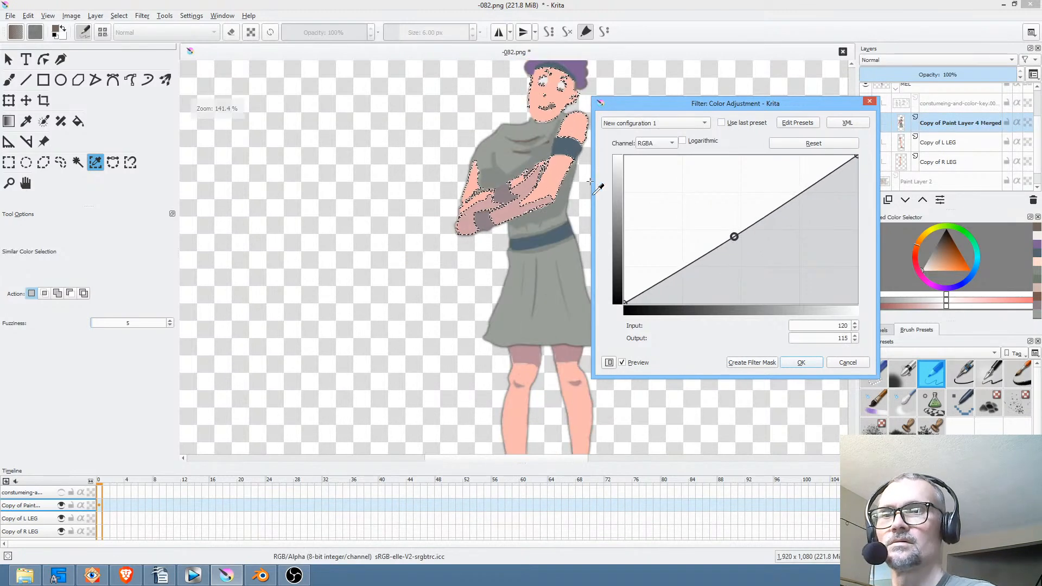
click(801, 362)
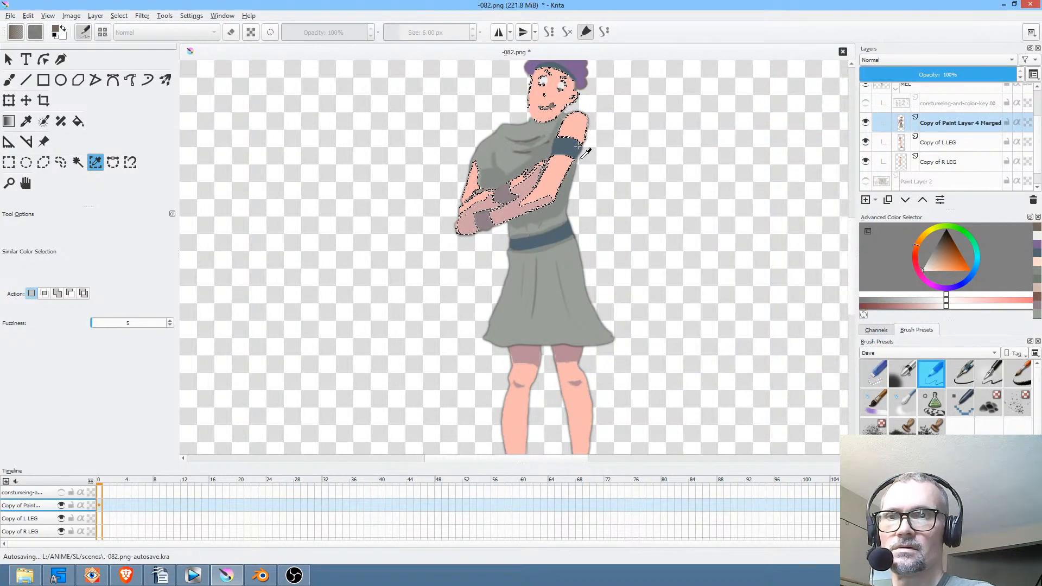
key(ctrl+z)
key(ctrl+z)
key(minus)
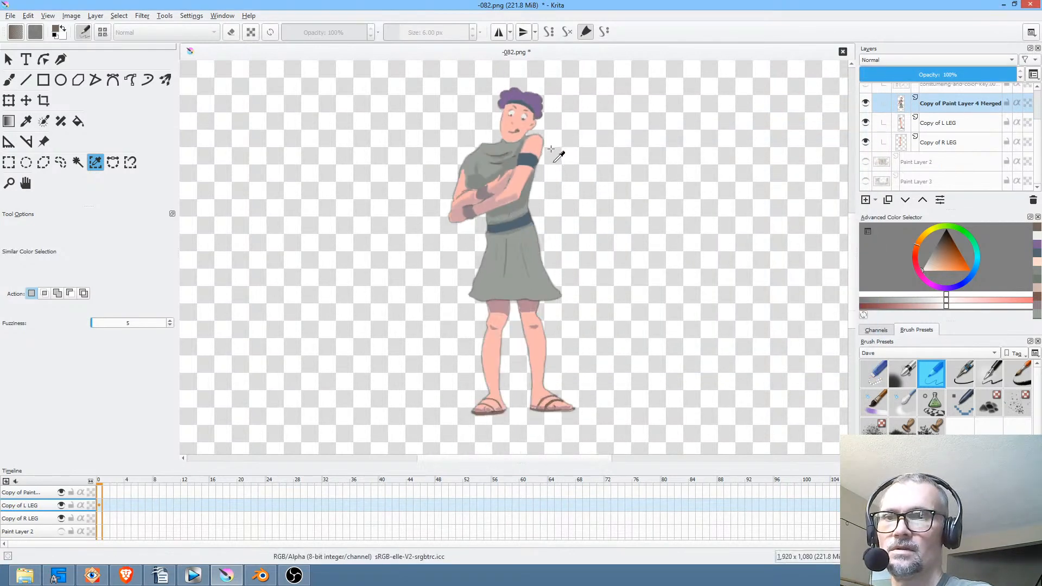
Save the recolored character image -082.png.
drag(605, 167, 553, 165)
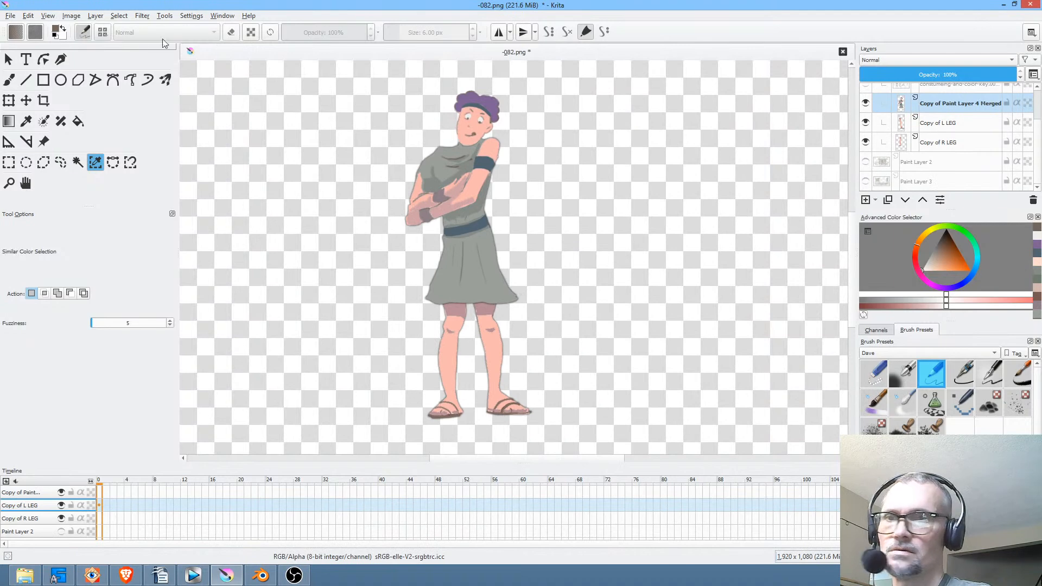
click(14, 18)
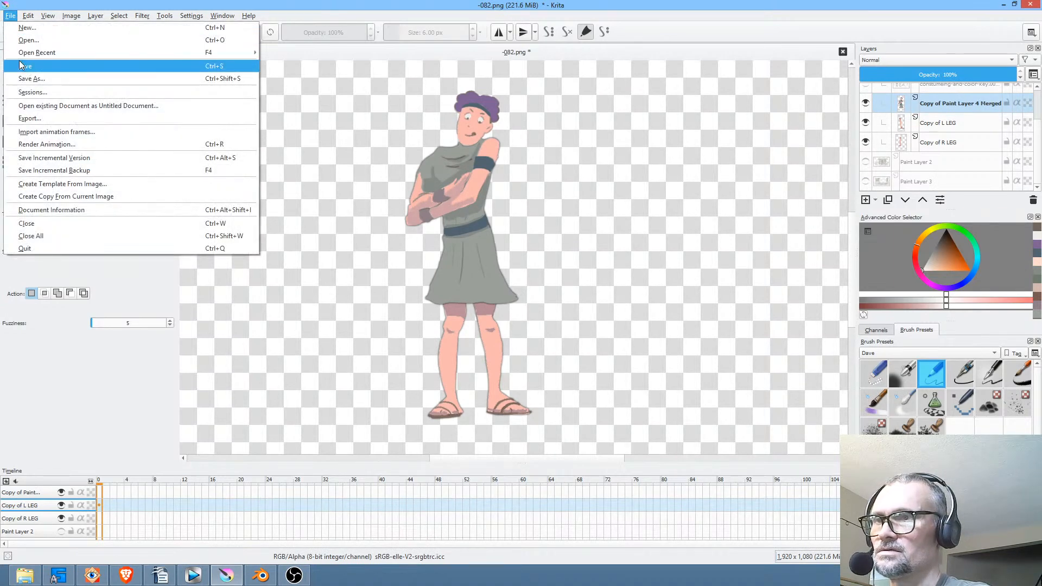
click(33, 63)
click(663, 453)
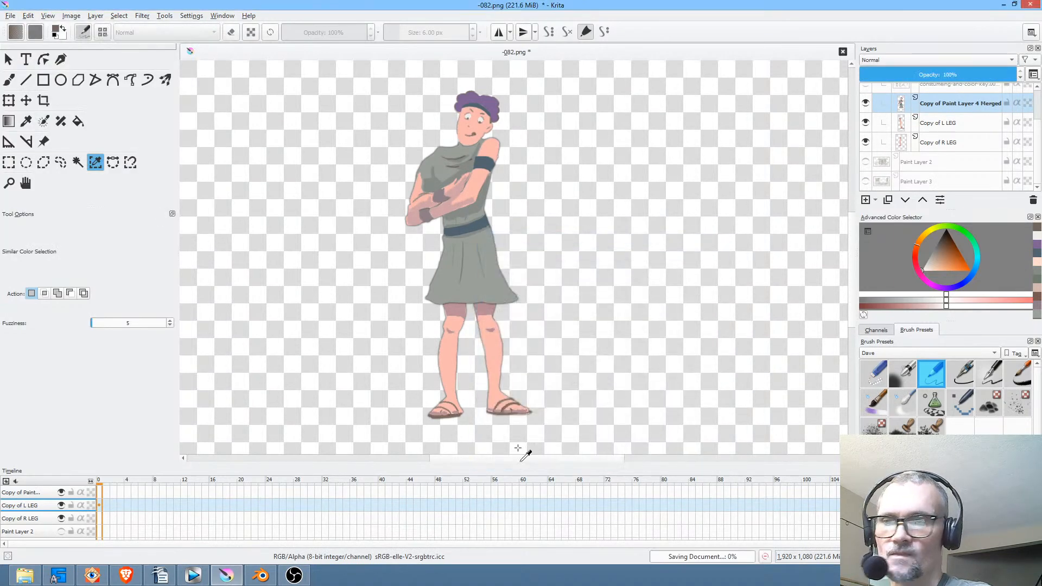
Show the Group 1 sketch over the character and toggle the color key layer's visibility on and off.
scroll(912, 113, up, 2)
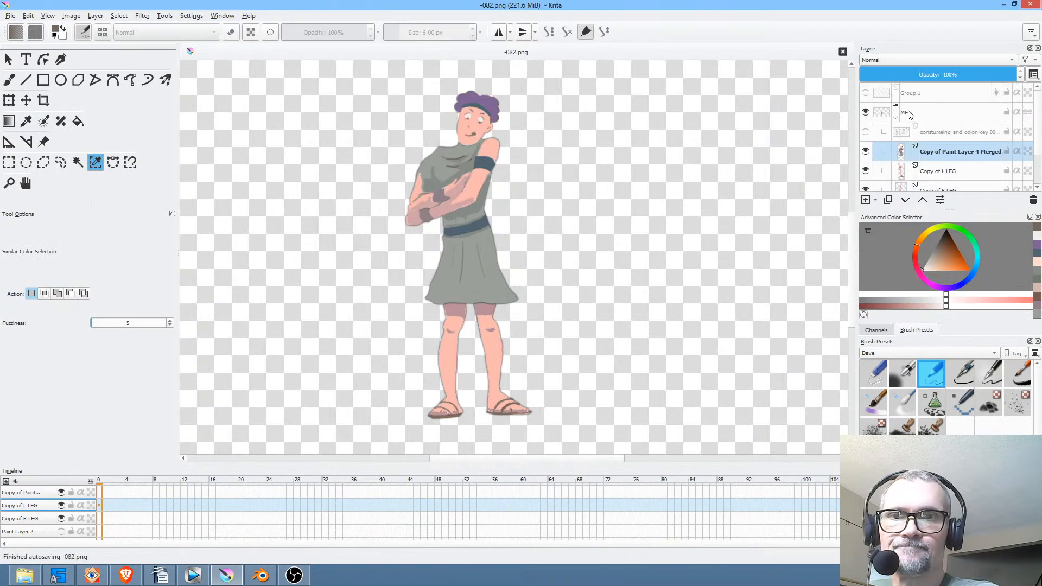
click(867, 93)
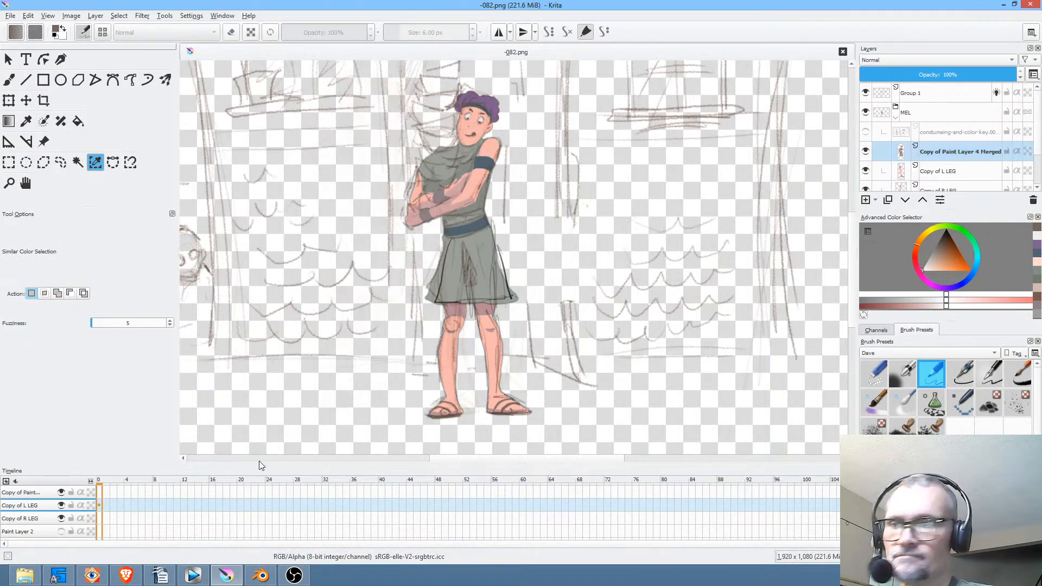
click(947, 133)
click(867, 132)
click(867, 133)
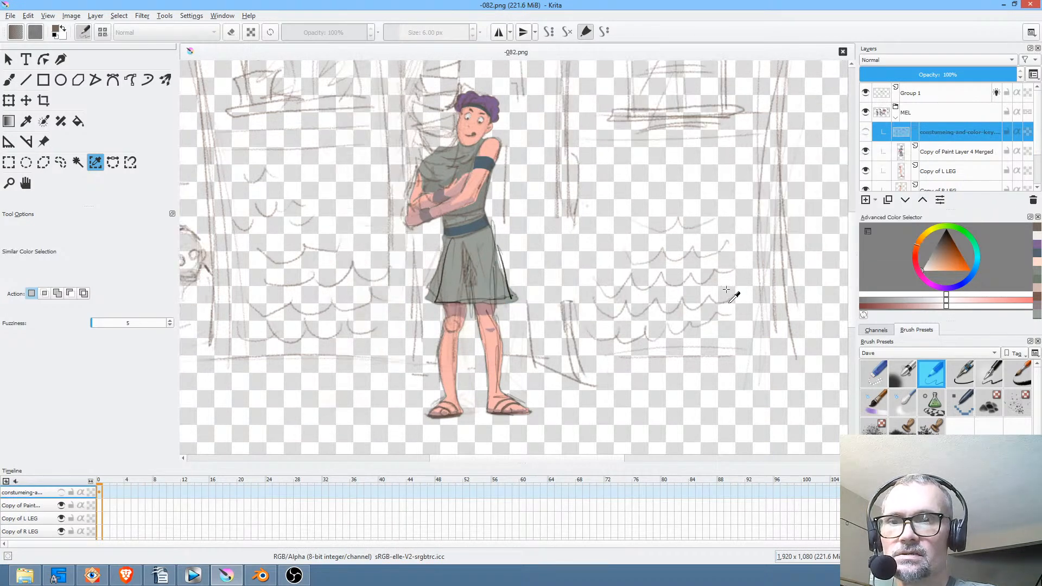
Check Paint Layer 2 in the layer stack, select the Group 1 sketch layer, and go to its keyframe at frame 2.
scroll(973, 160, down, 1)
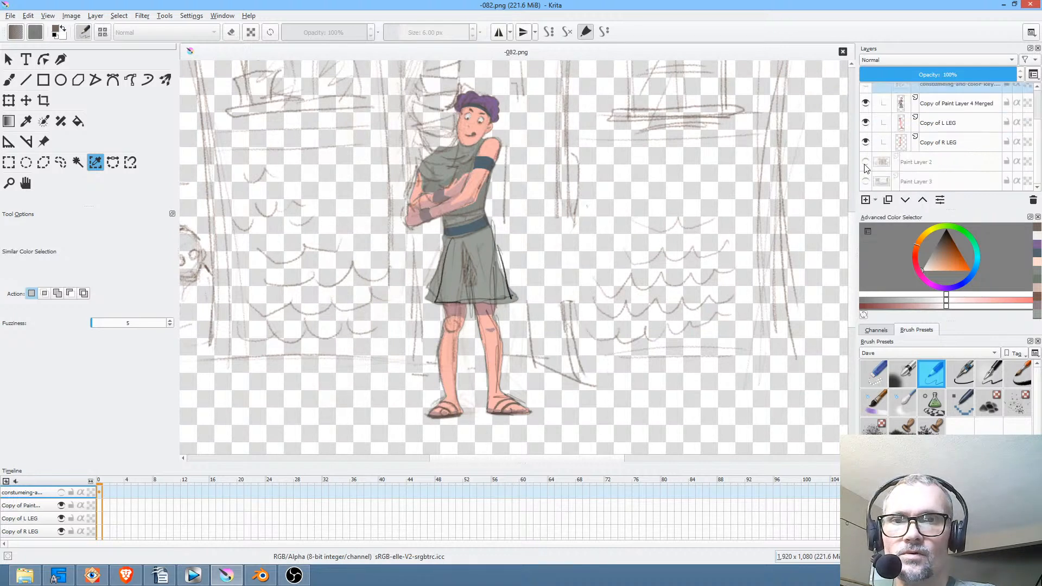
mouse_move(867, 168)
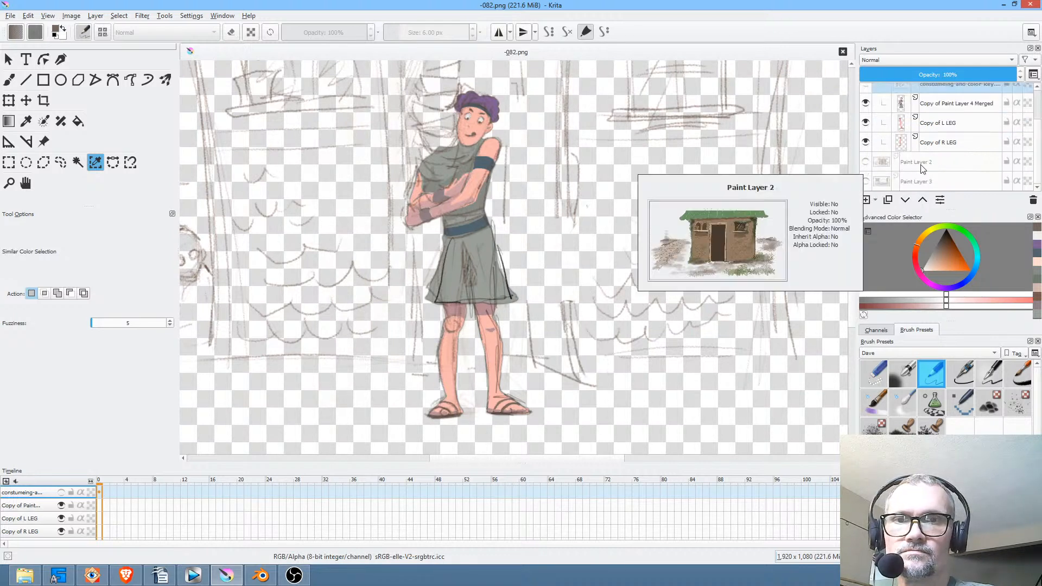
scroll(934, 115, up, 1)
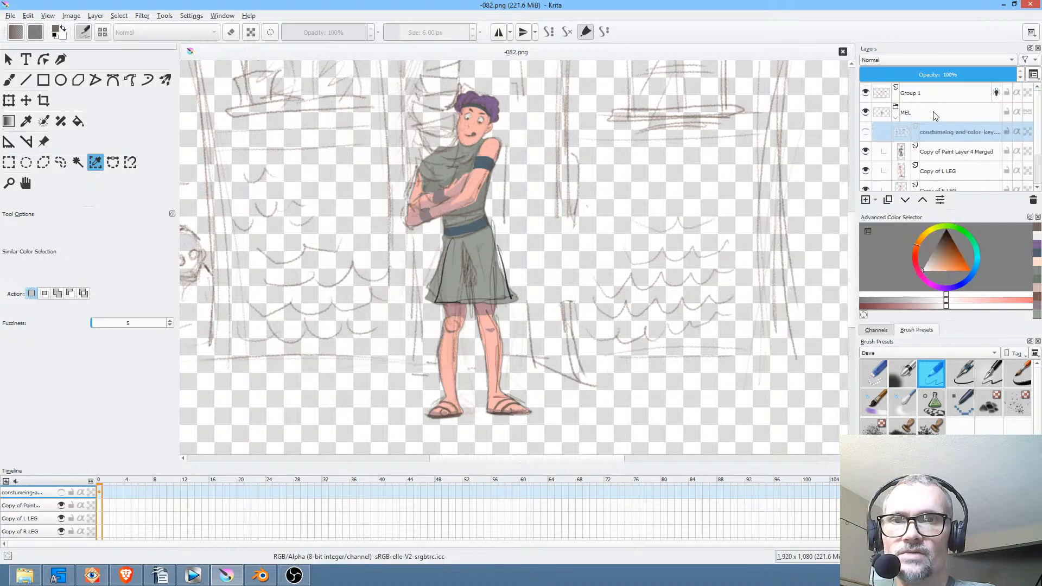
click(935, 94)
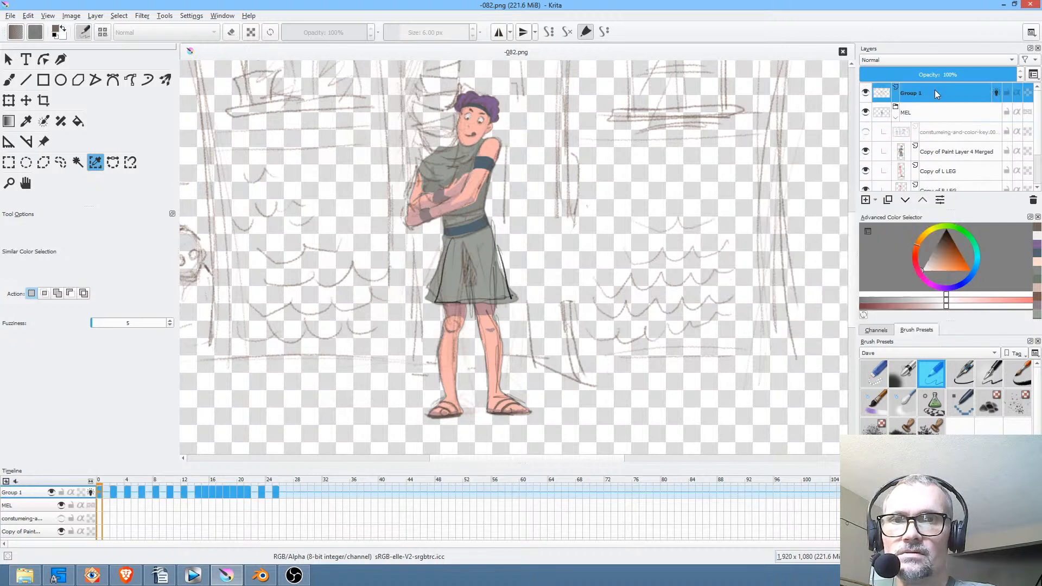
click(113, 492)
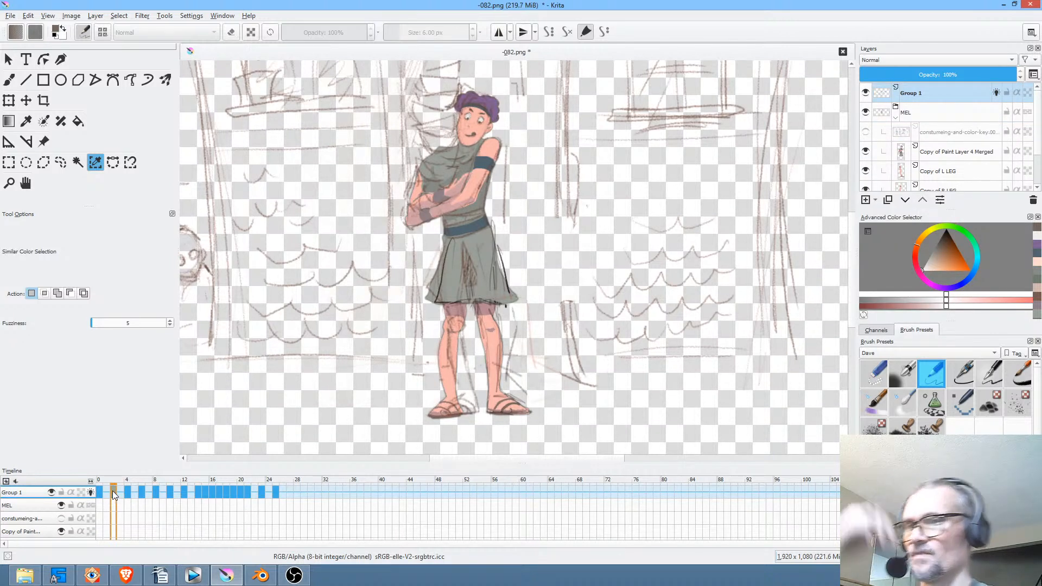
Add frame 0 keyframes to the body and leg layers, and move Copy of R LEG's transform pivot to the hip, X 941, Y 691.
click(949, 156)
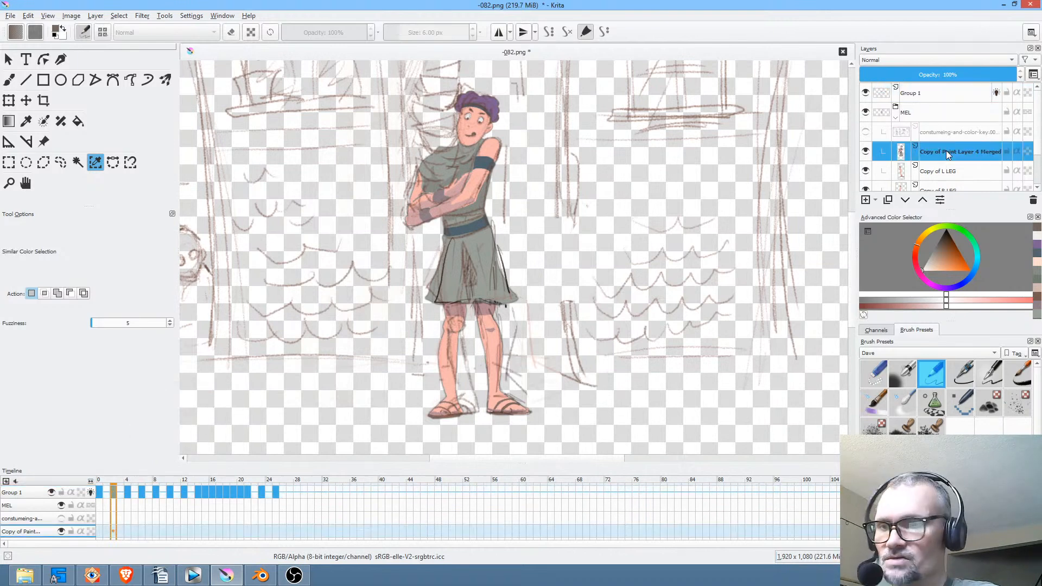
click(907, 184)
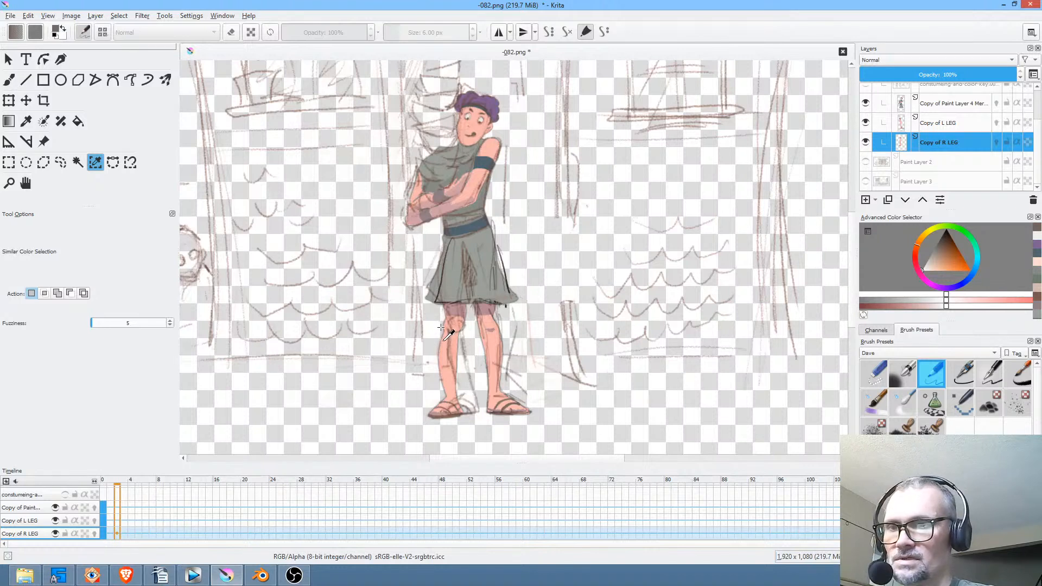
key(ctrl+t)
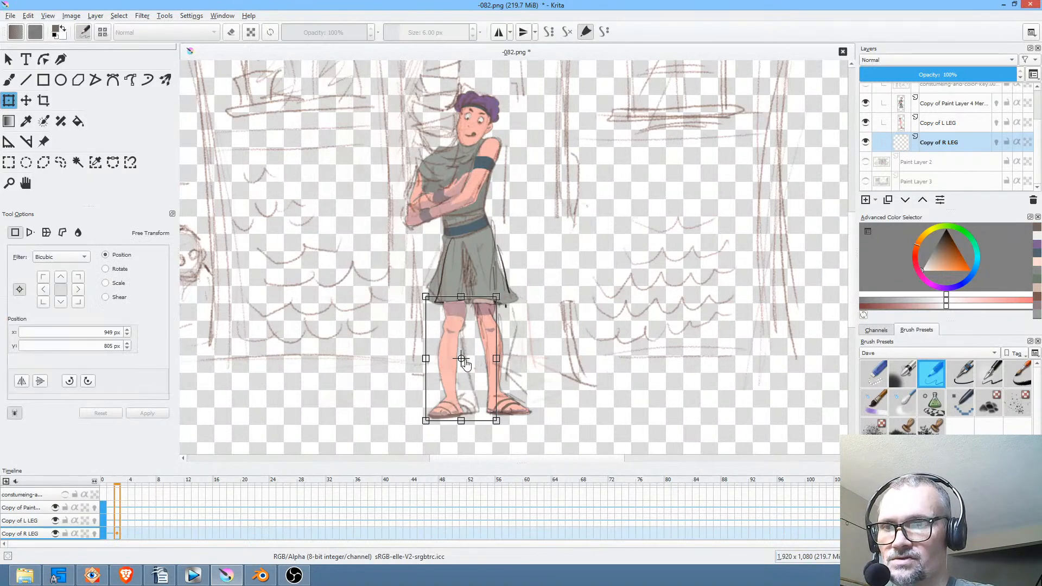
drag(465, 363, 457, 285)
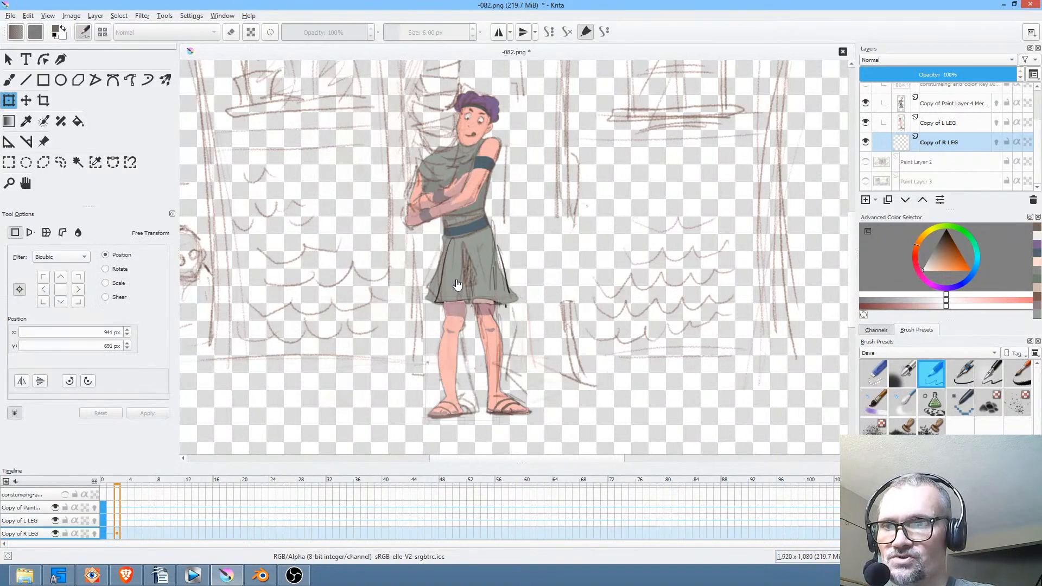
Rotate the right leg inward beside the left on frame 2, and widen, rotate and shift its foot so the sandal lies flat.
drag(531, 442, 563, 434)
key(l)
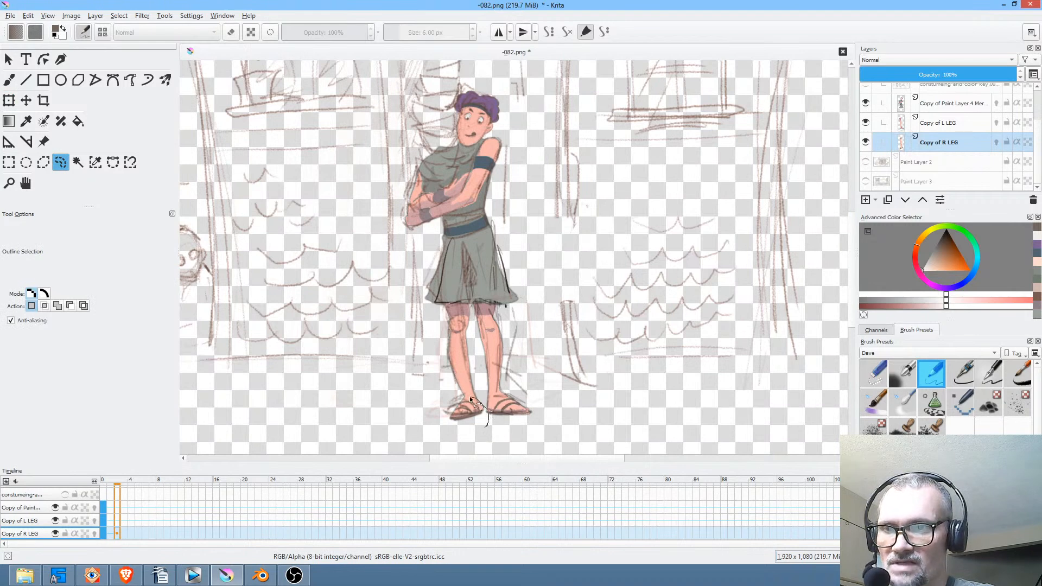
drag(432, 418, 488, 425)
scroll(488, 425, up, 5)
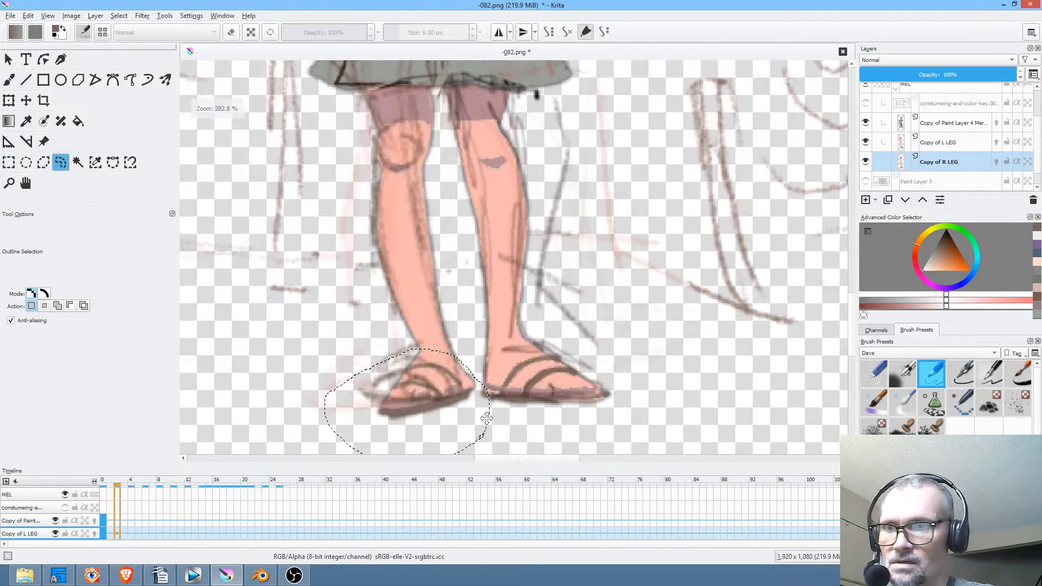
key(ctrl+t)
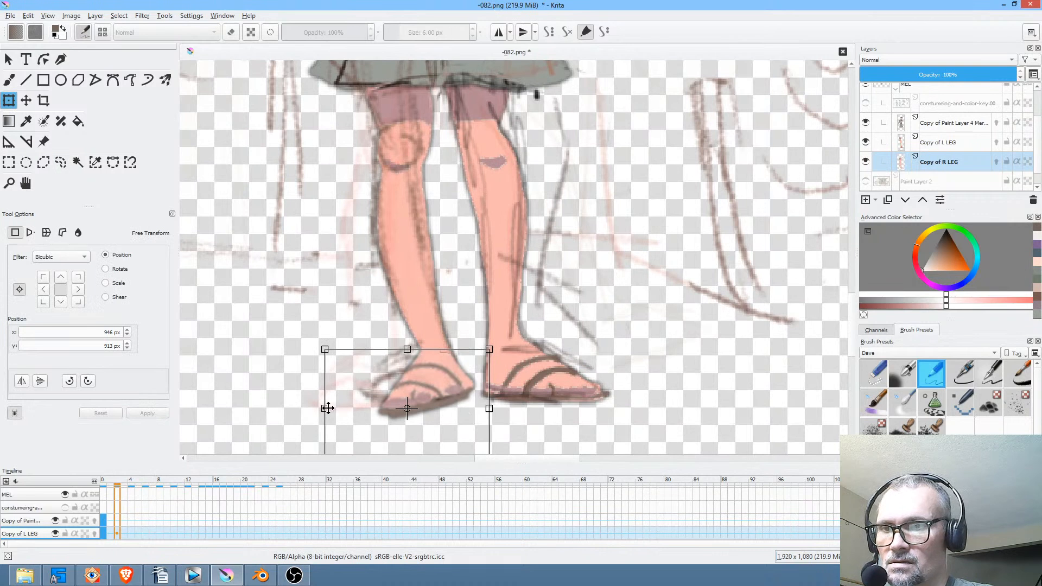
drag(326, 409, 315, 407)
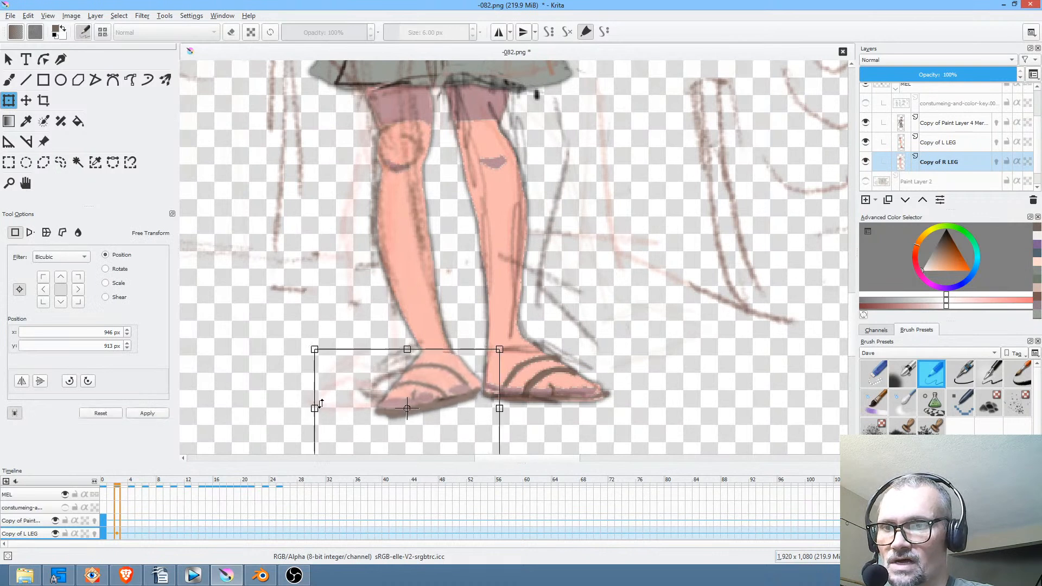
drag(590, 343, 587, 373)
drag(417, 386, 408, 379)
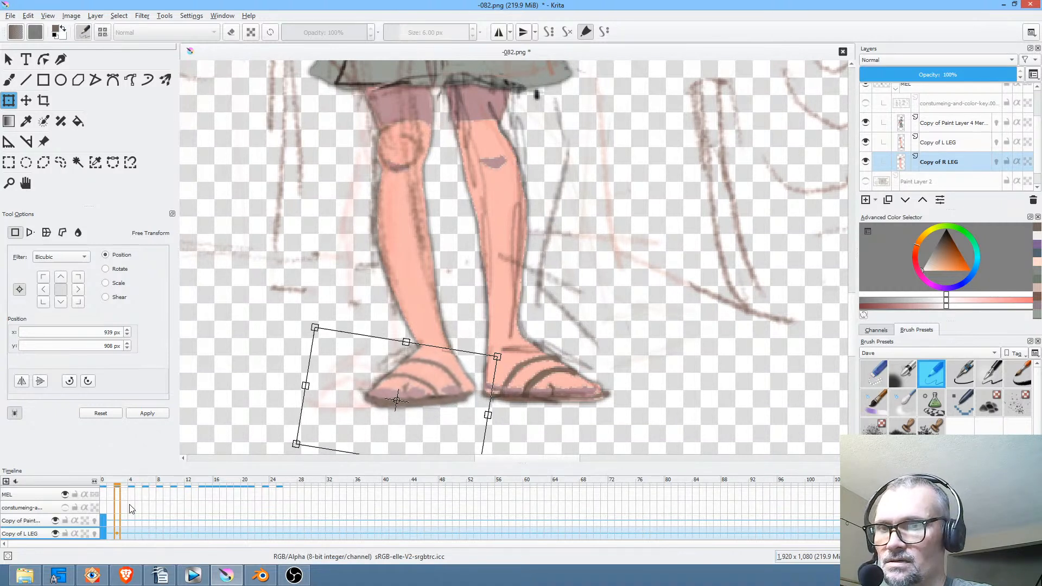
key(Return)
key(1)
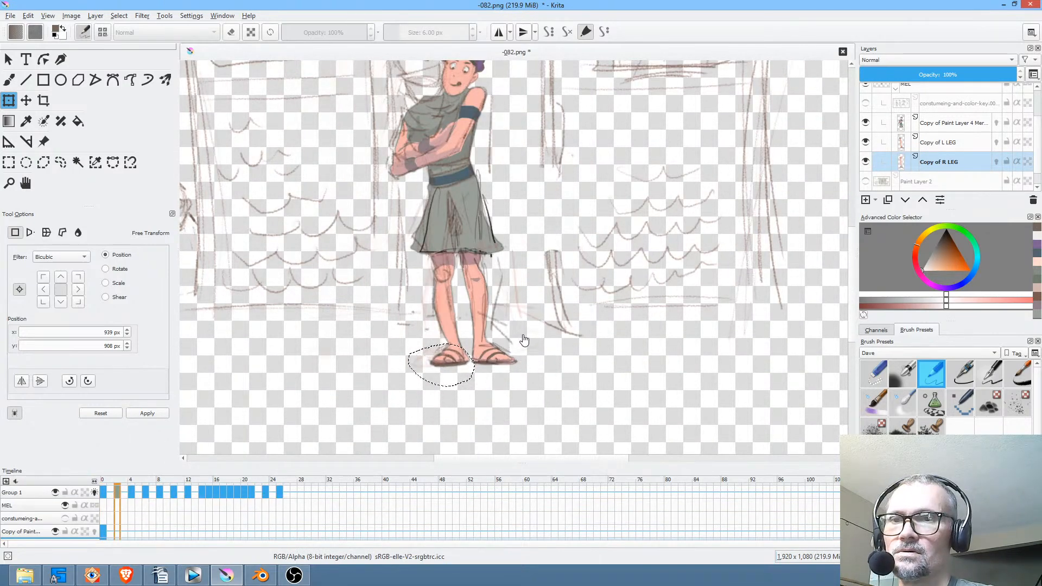
scroll(524, 340, up, 2)
scroll(521, 345, down, 3)
scroll(526, 337, up, 1)
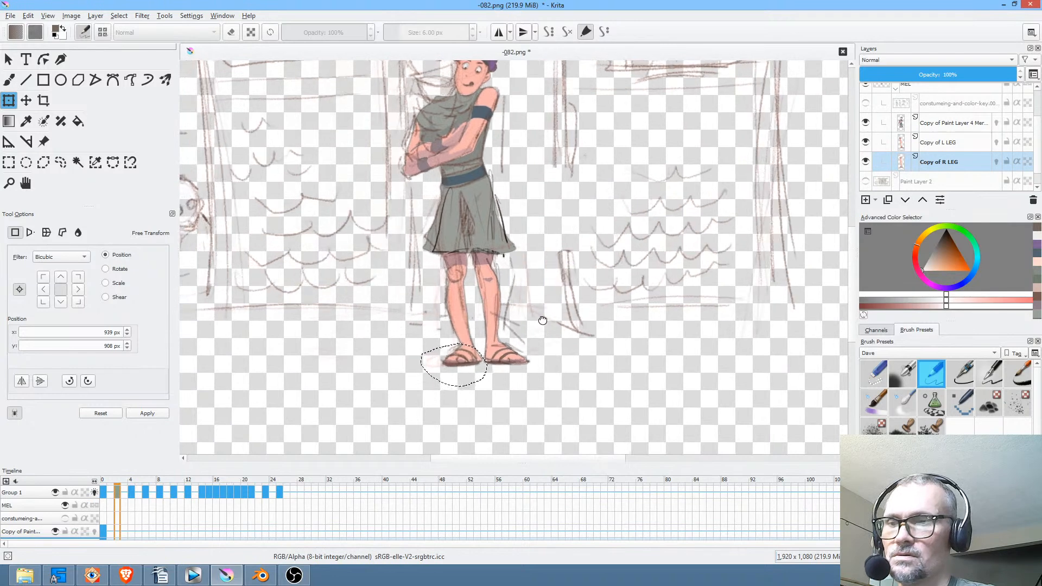
On frame 4, set the pivot of the Copy of L LEG layer at the hip and swing the whole leg outward.
click(131, 493)
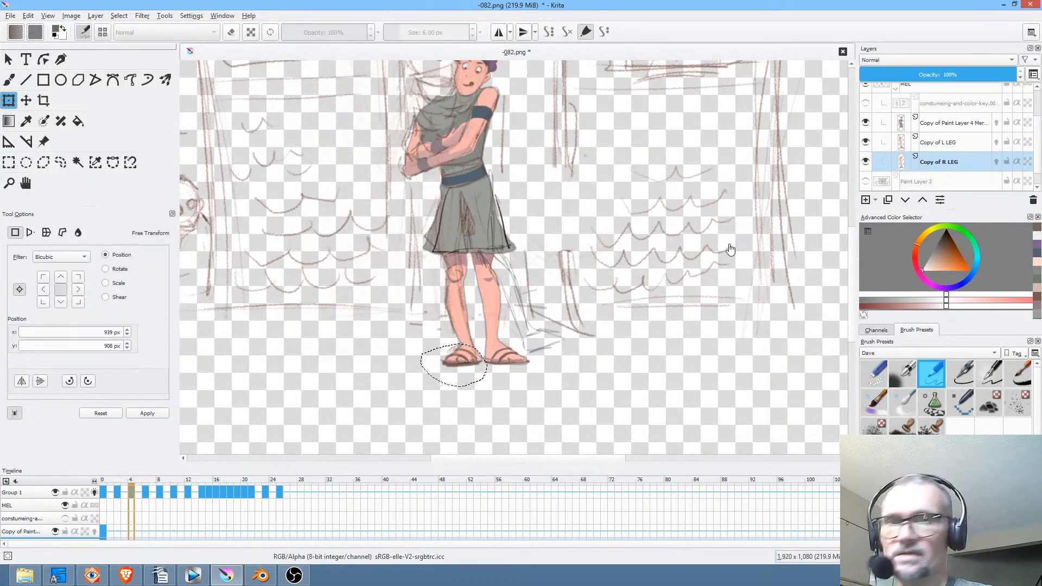
click(972, 144)
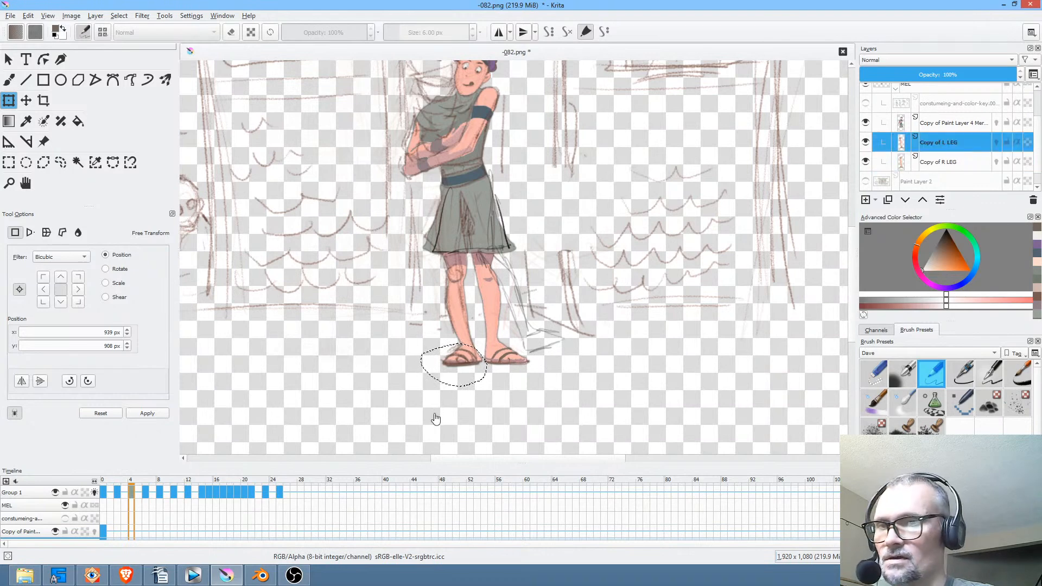
scroll(462, 401, down, 3)
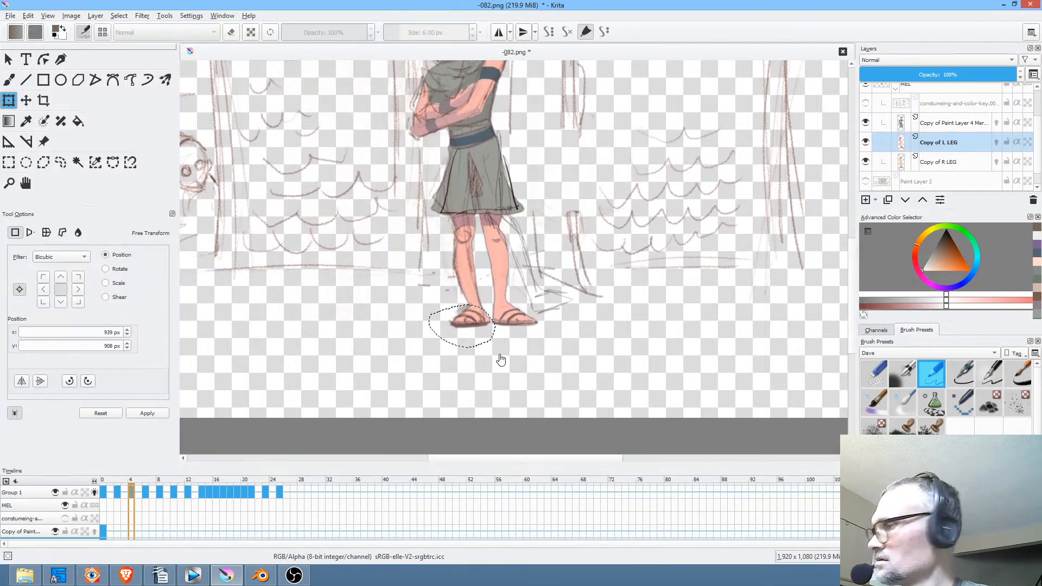
key(ctrl+shift+a)
click(499, 283)
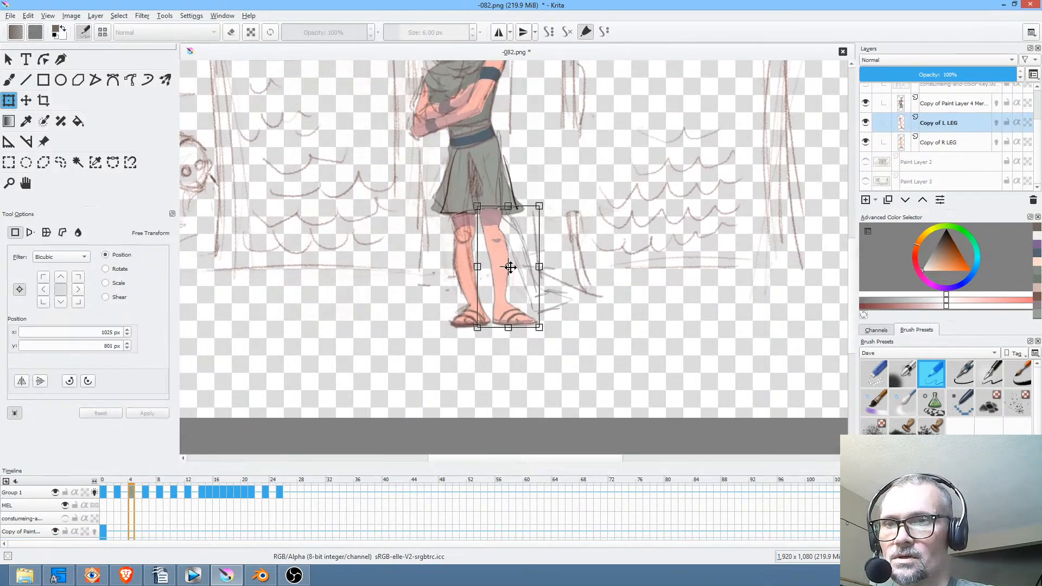
drag(510, 271, 477, 185)
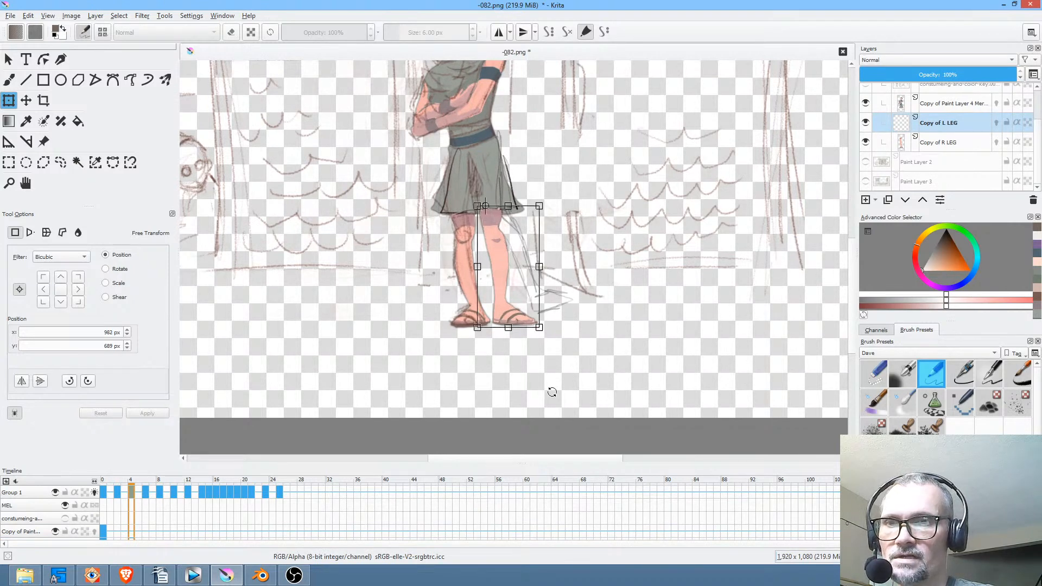
drag(526, 368, 588, 352)
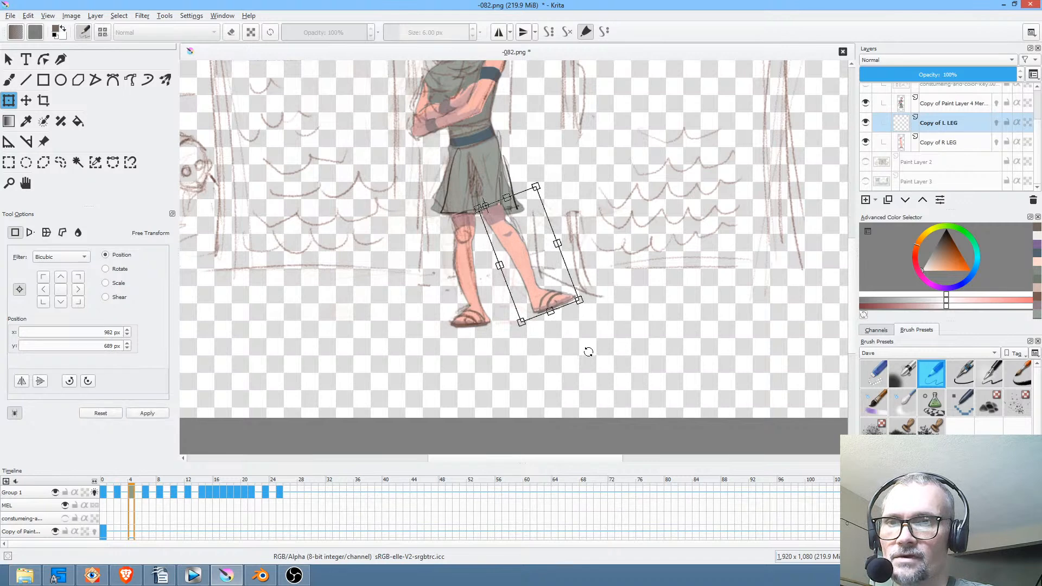
On frame 6, swing the left leg further outward and up from the hip, and nudge it under the skirt.
click(150, 500)
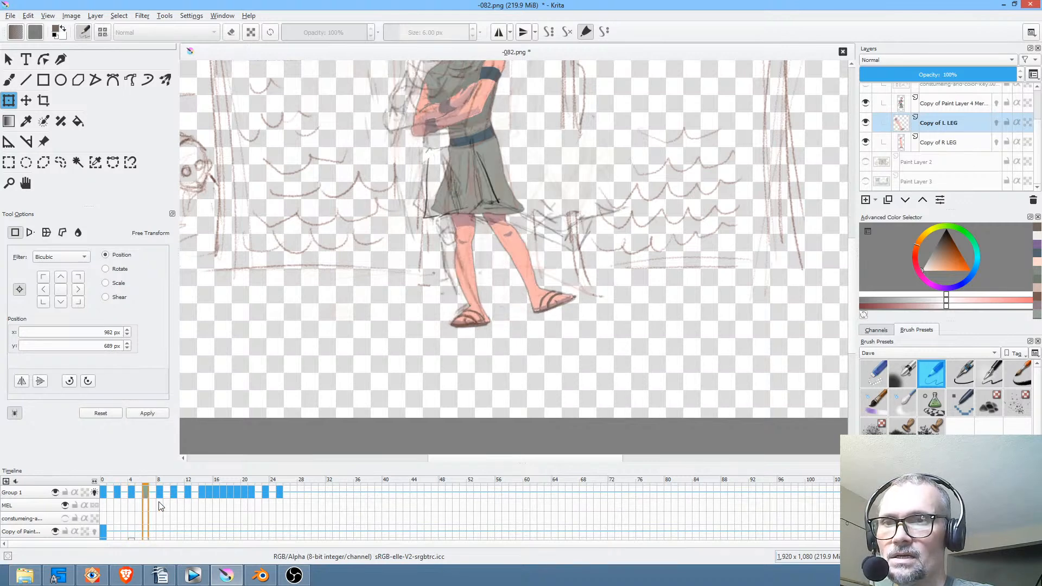
drag(525, 323, 506, 404)
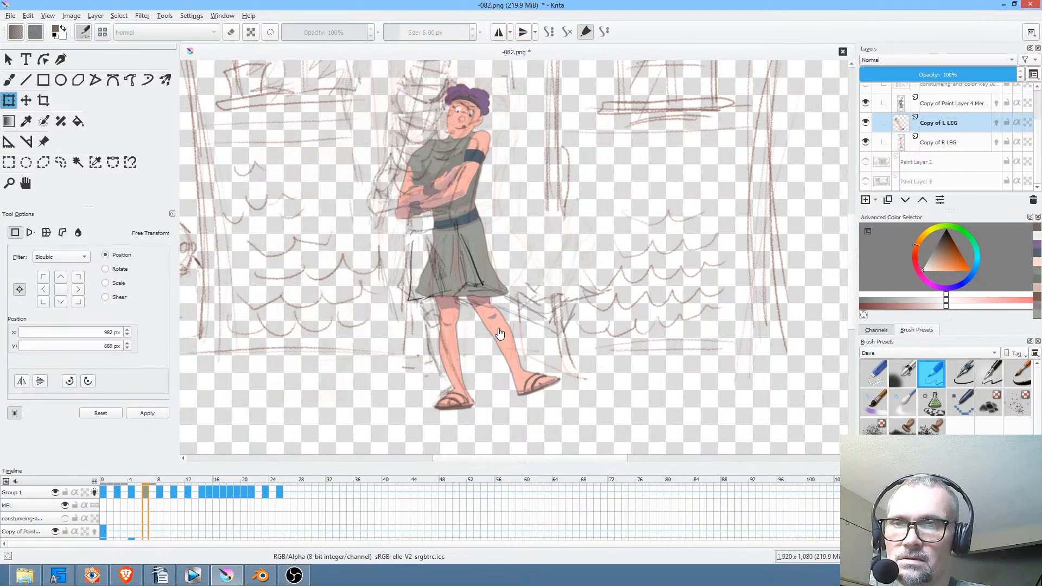
click(160, 492)
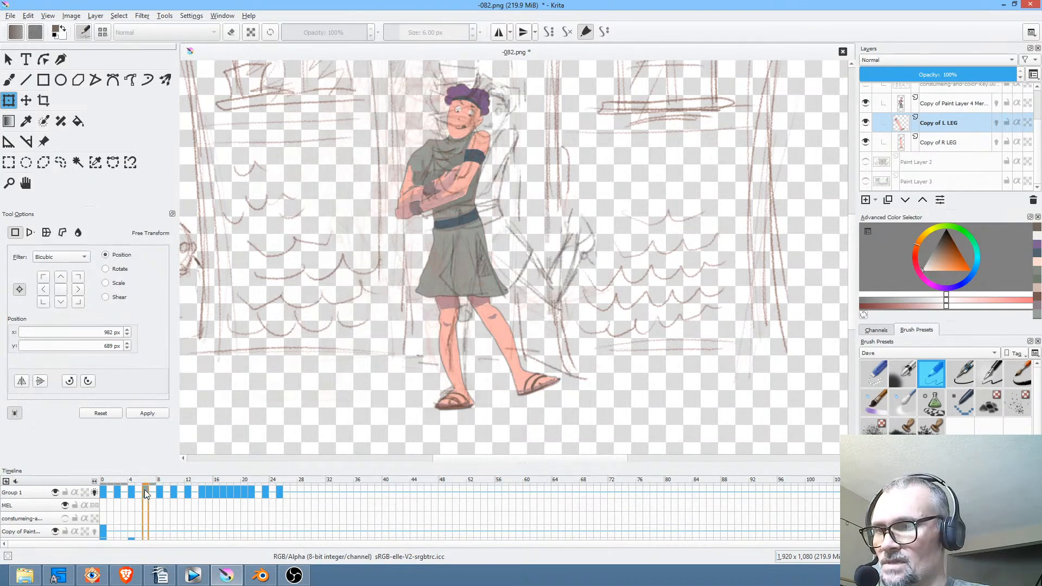
click(145, 491)
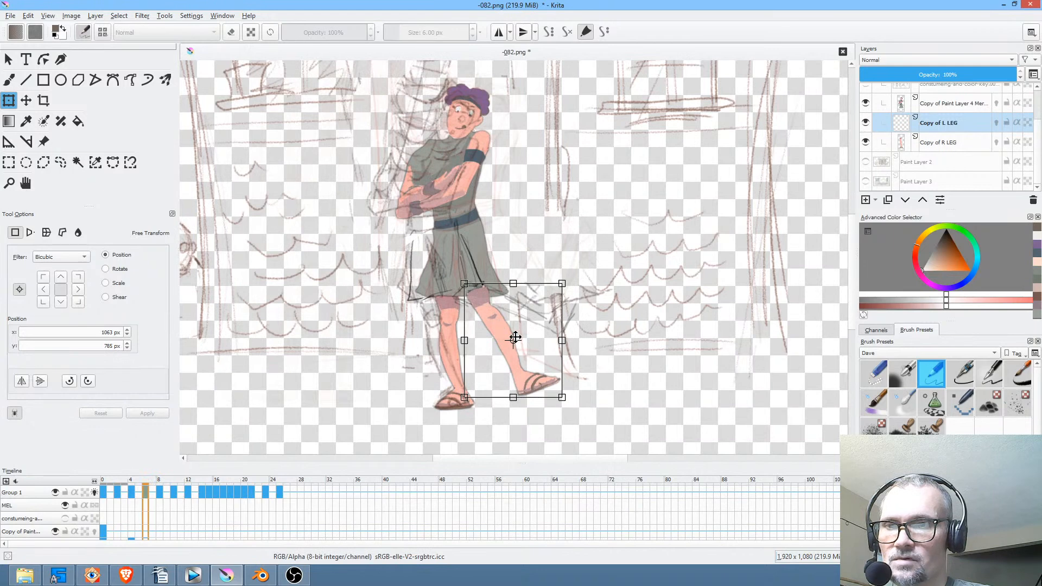
drag(514, 341, 475, 284)
drag(586, 400, 544, 343)
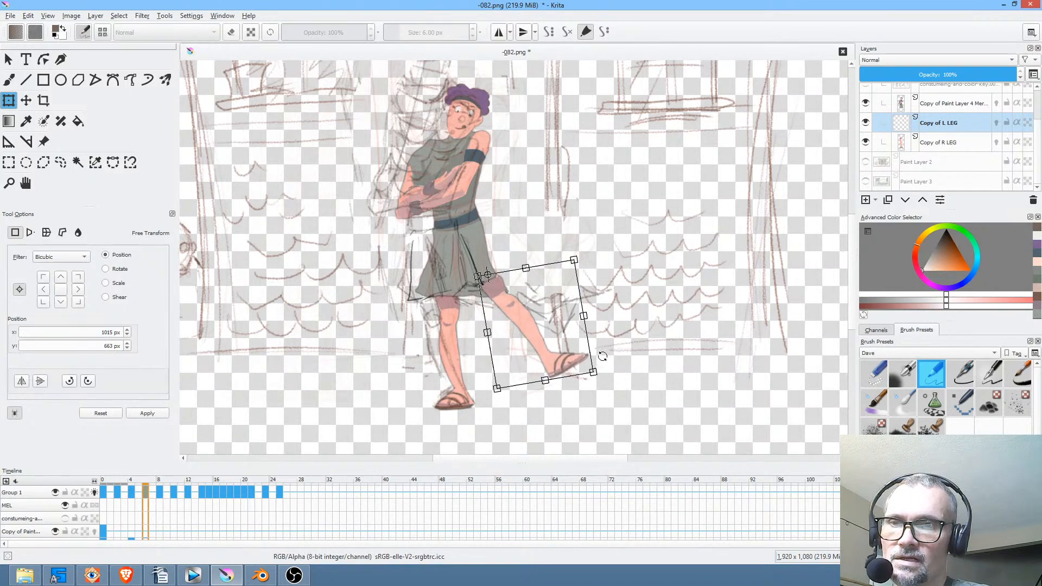
drag(622, 367, 644, 343)
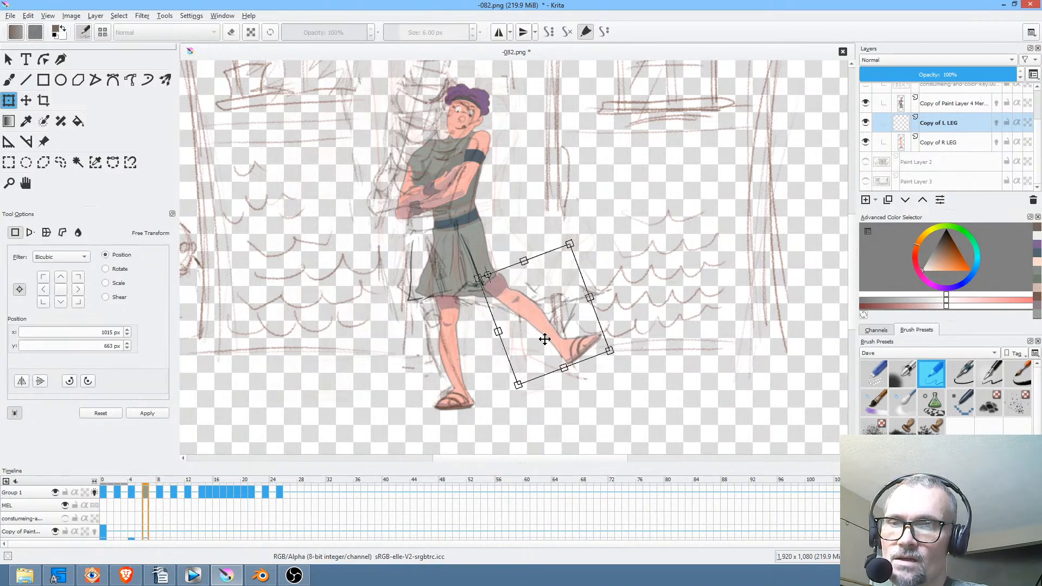
drag(546, 336, 538, 333)
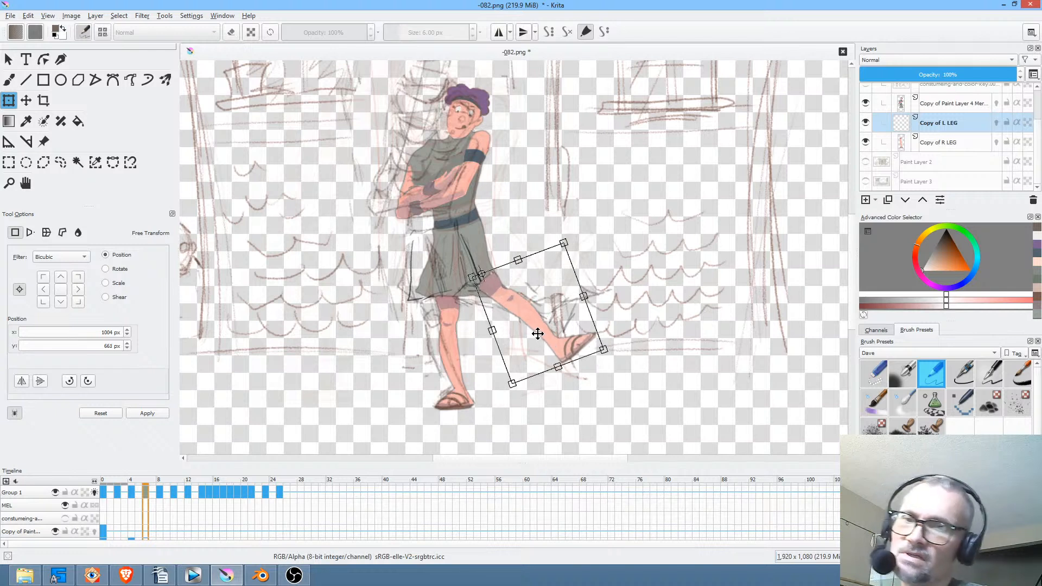
key(Return)
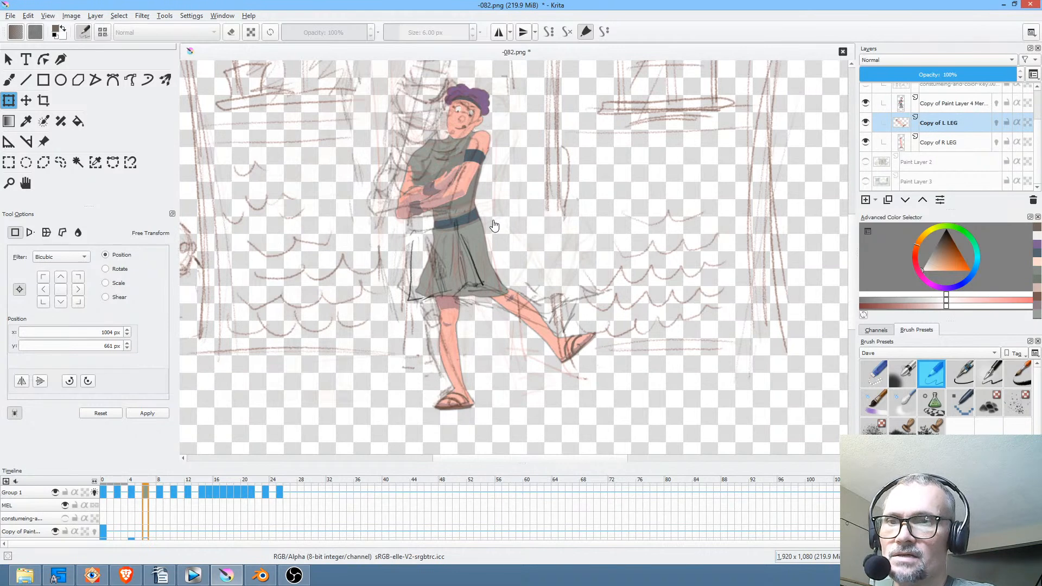
Tilt the body layer backward around the waist on frame 6 and shift it to line up with the legs.
click(960, 103)
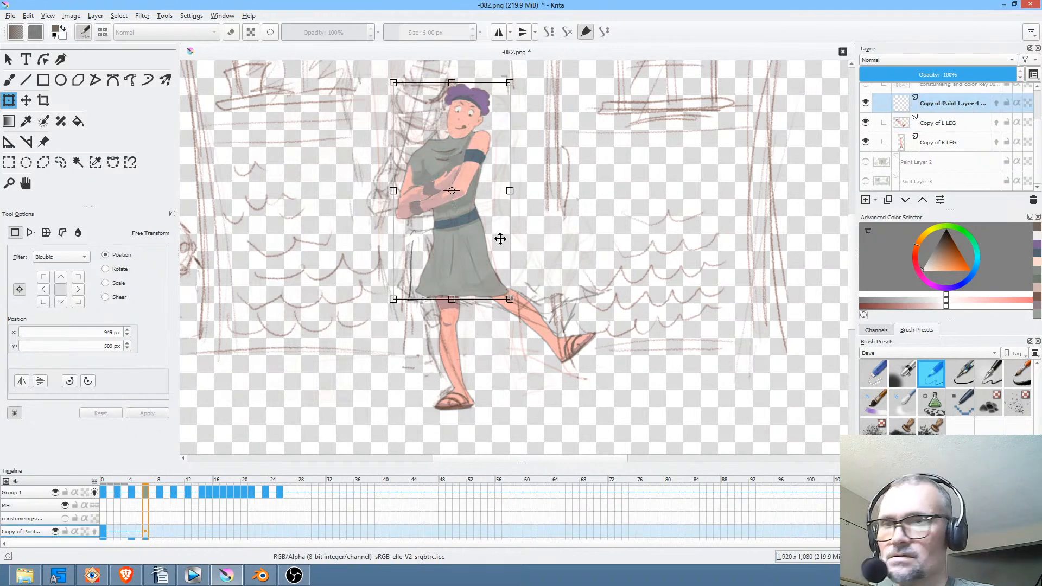
drag(454, 193, 453, 227)
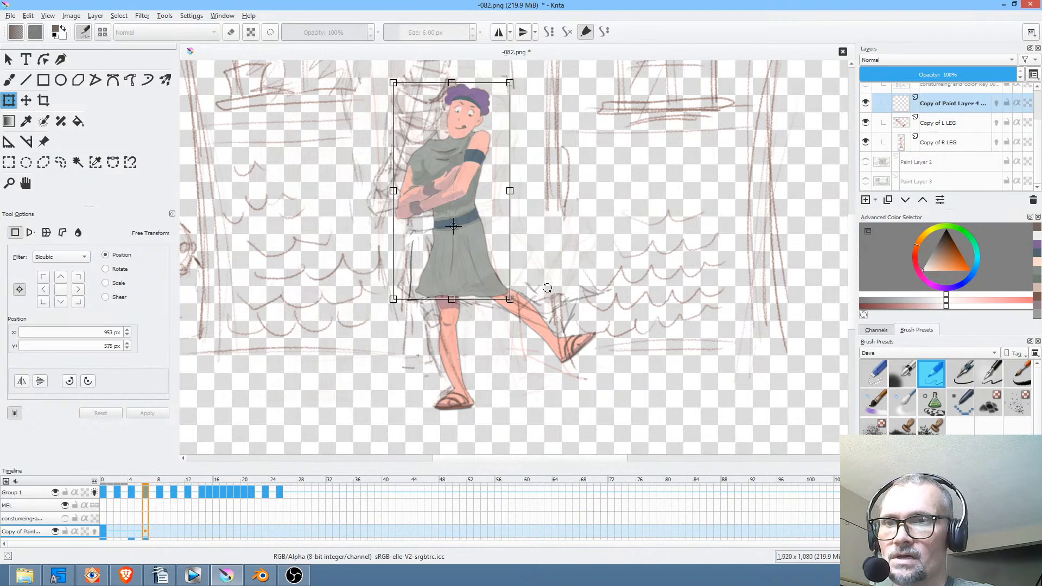
drag(571, 291, 535, 249)
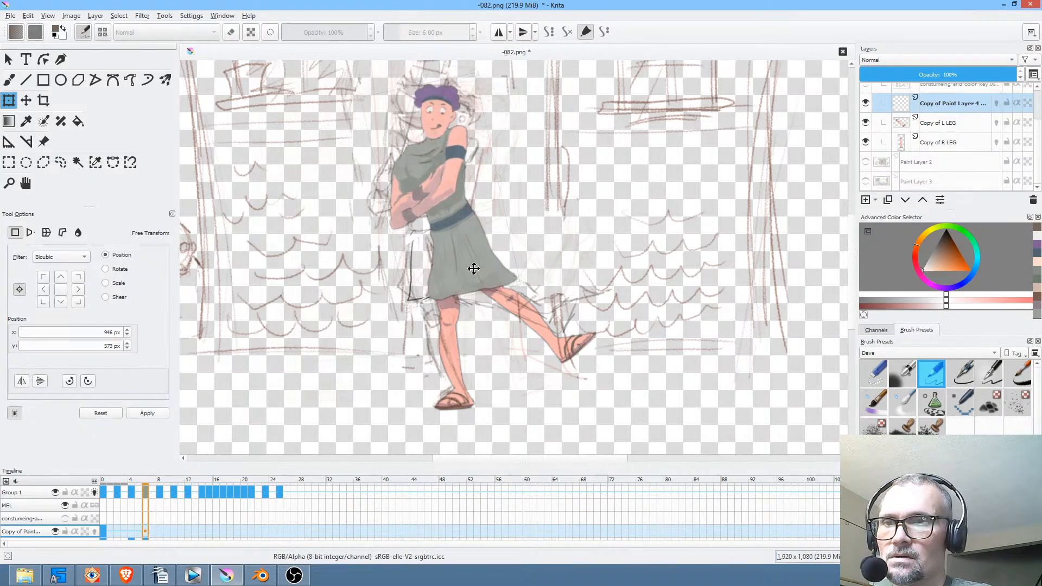
drag(472, 269, 461, 263)
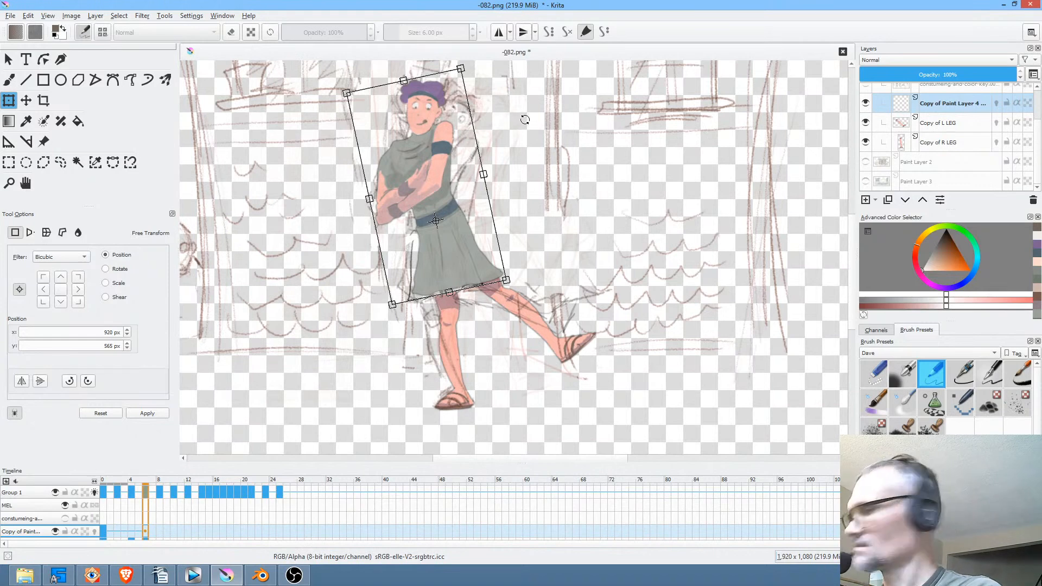
Outline the upper body above the belt and rotate it around the waist so the torso leans toward the raised leg.
key(ctrl+r)
mouse_move(509, 108)
mouse_down()
mouse_move(446, 68)
mouse_move(392, 84)
mouse_up()
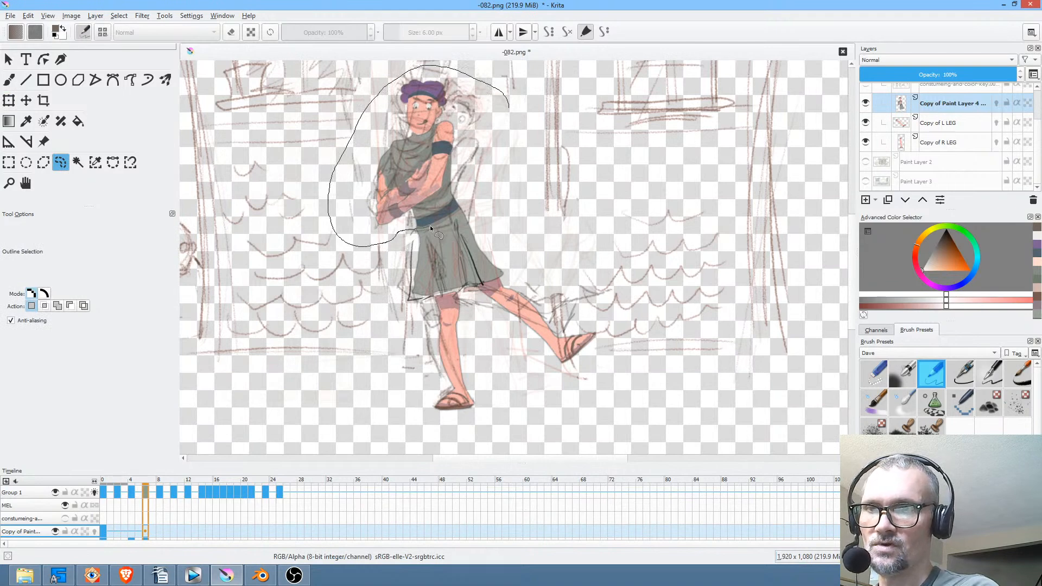
drag(488, 175, 486, 163)
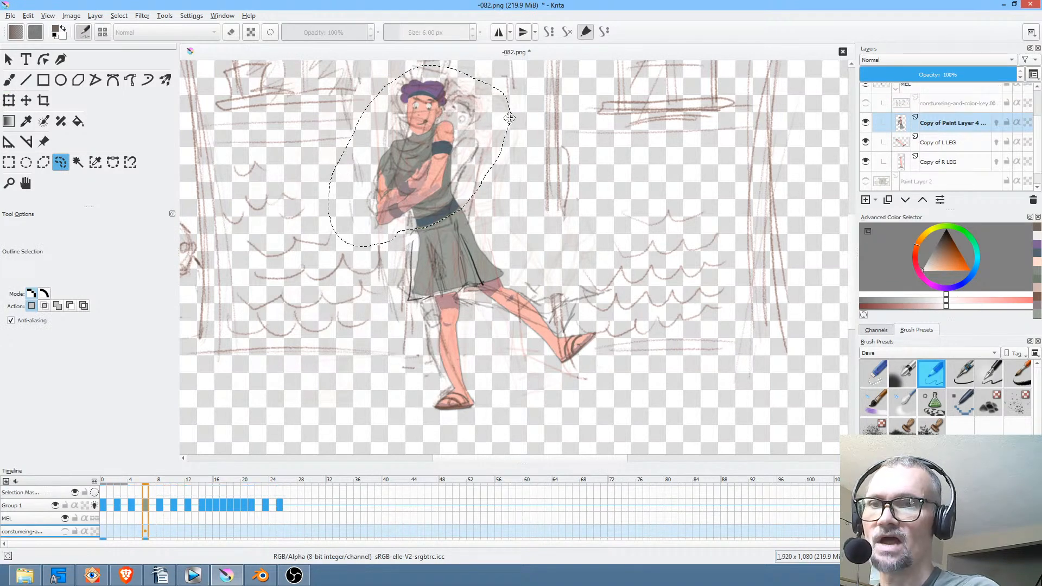
key(ctrl+t)
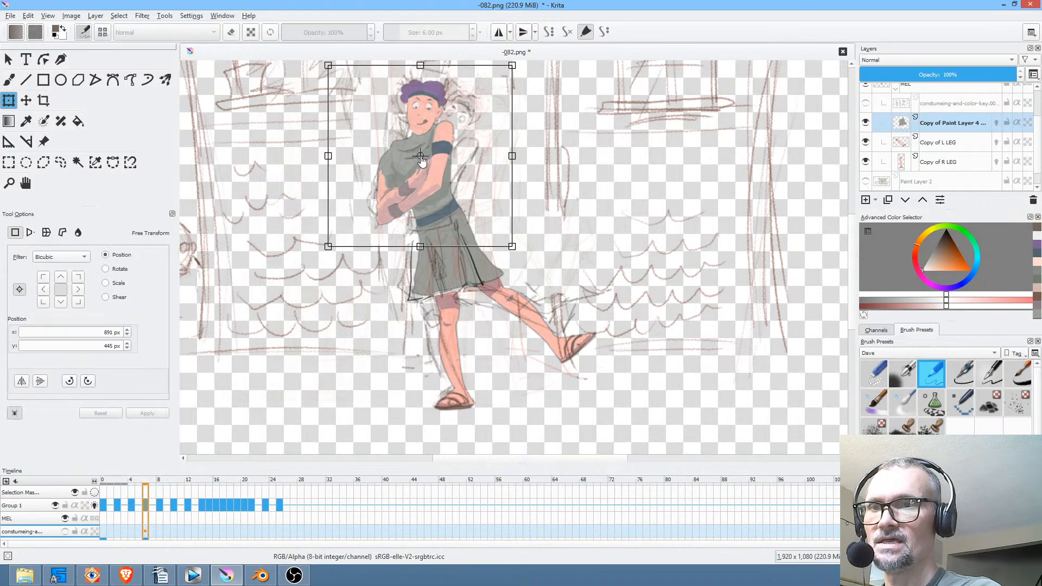
drag(422, 157, 435, 223)
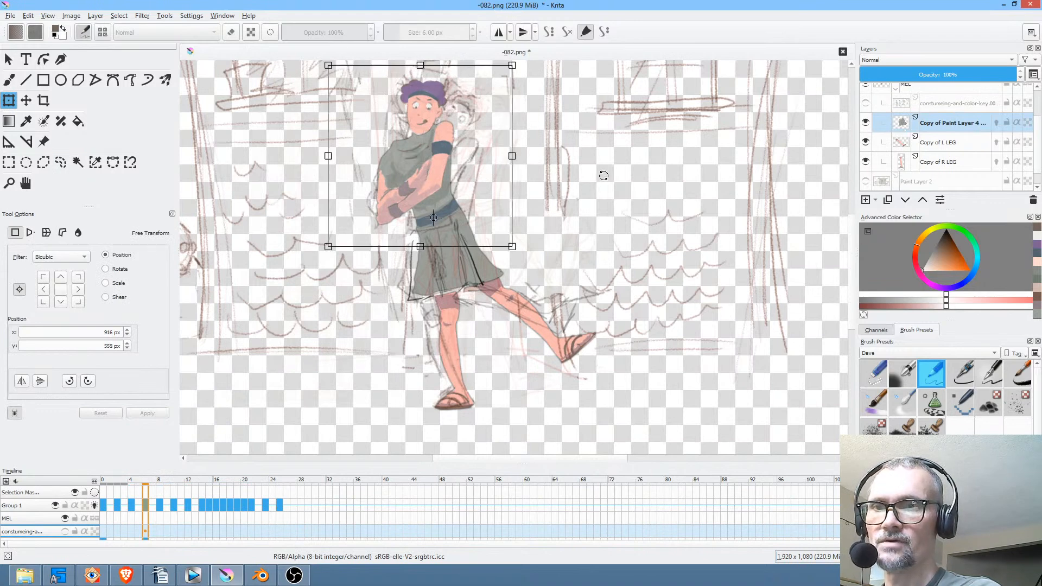
drag(604, 174, 584, 235)
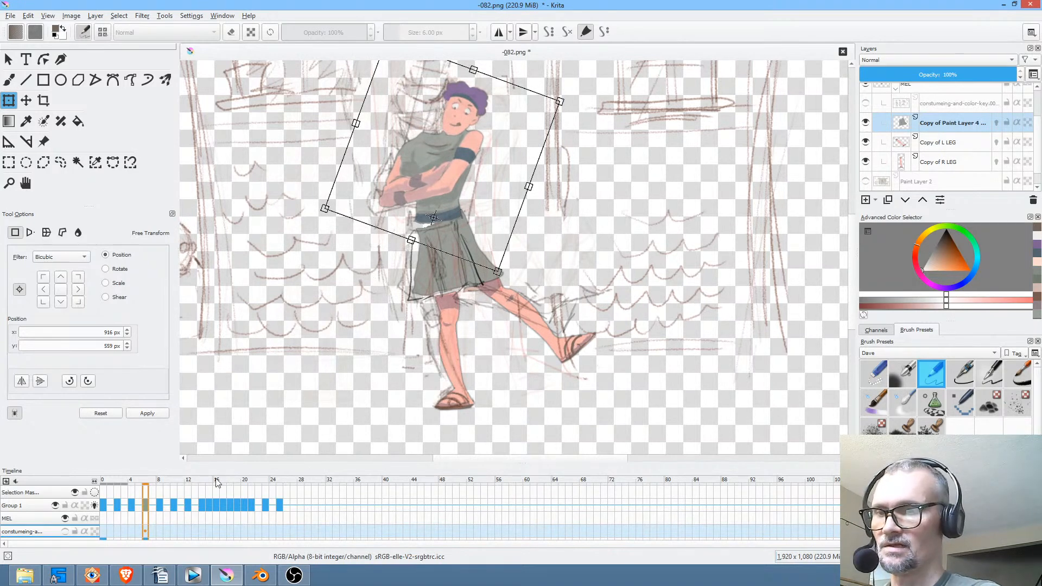
Go to frame 8, enlarge the timeline to show more layer rows, and rename the body layer as BODY.
click(158, 504)
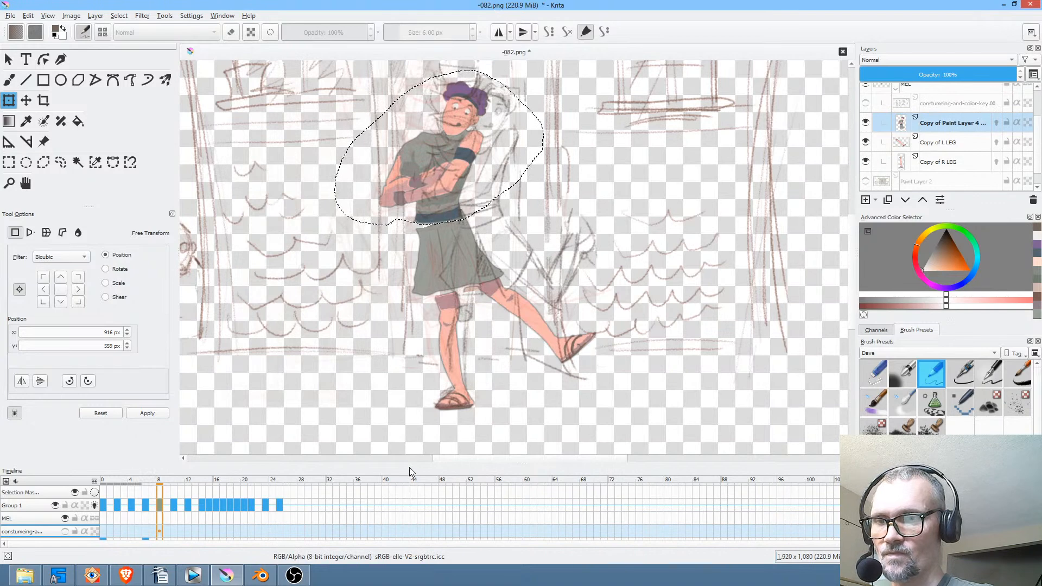
drag(409, 461, 428, 392)
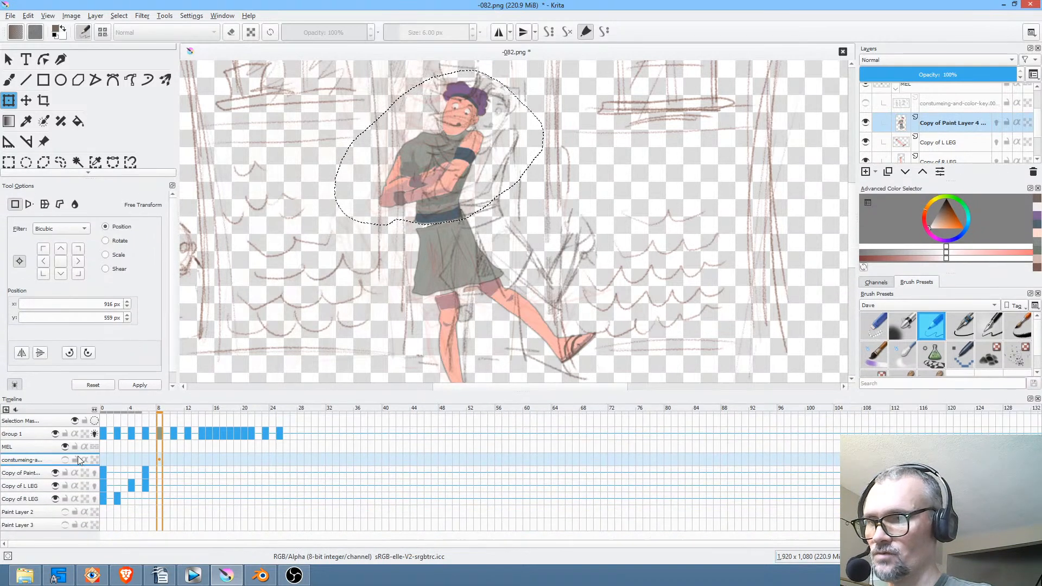
double_click(982, 124)
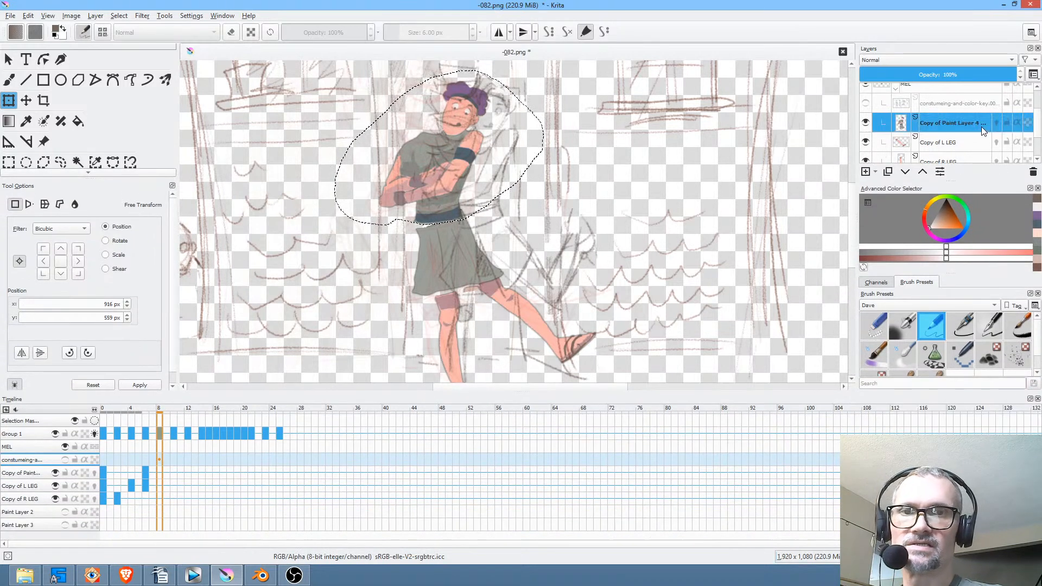
text(BOD)
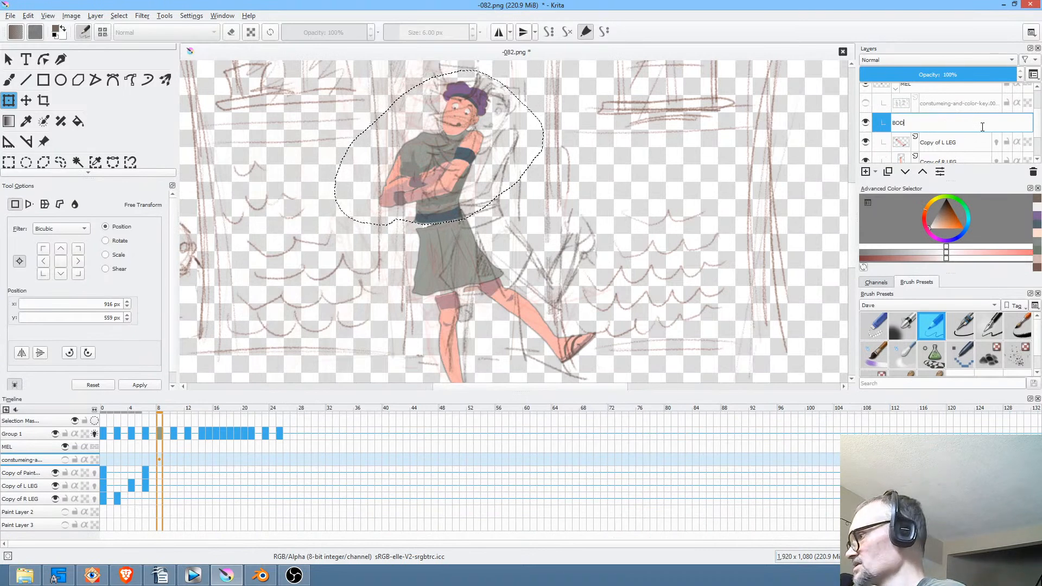
text(Y)
key(Return)
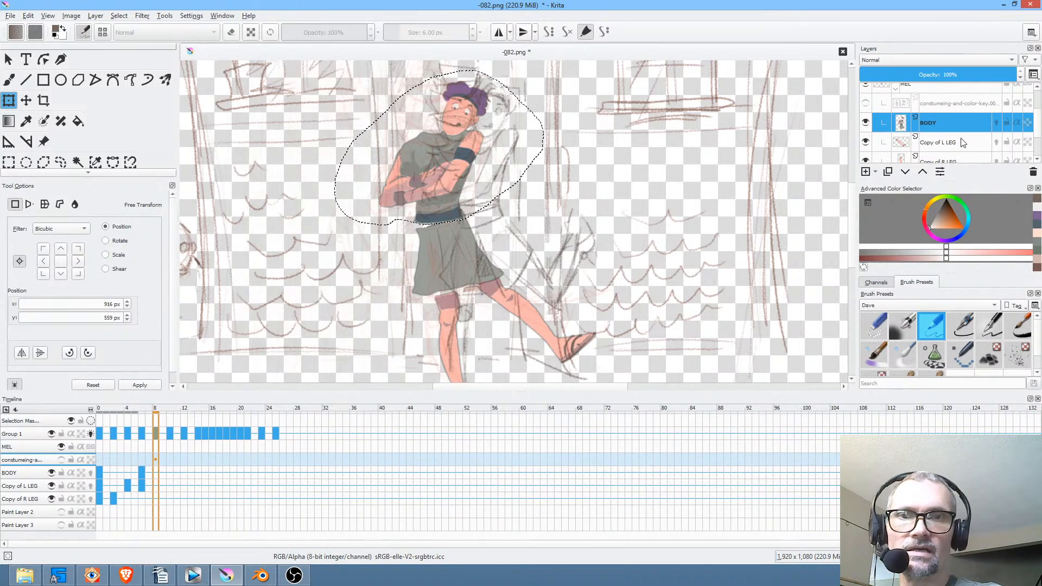
Rename the two copied leg layers as L LEG and R LEG.
double_click(962, 143)
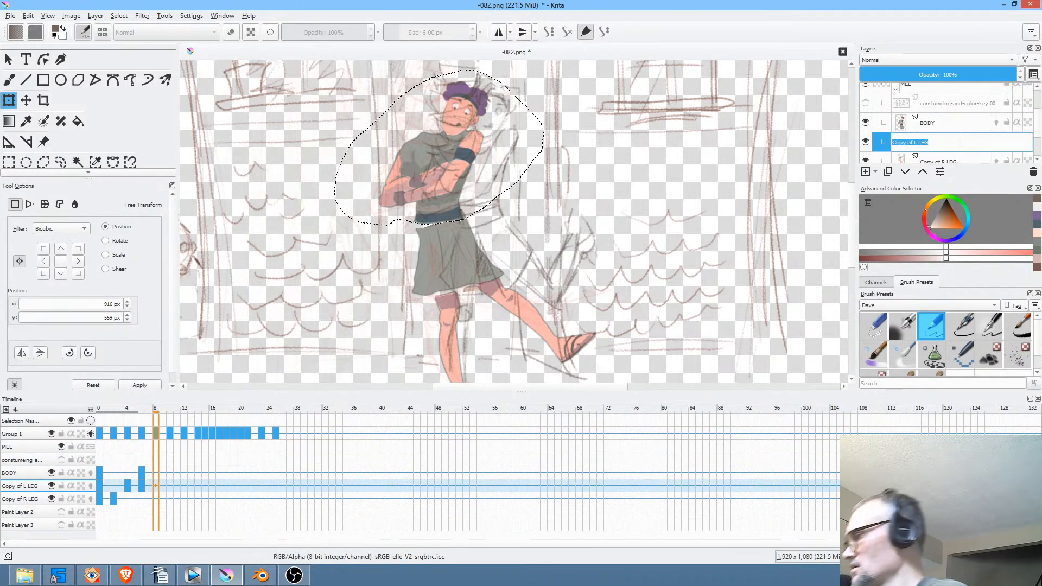
text(L LEG)
key(Return)
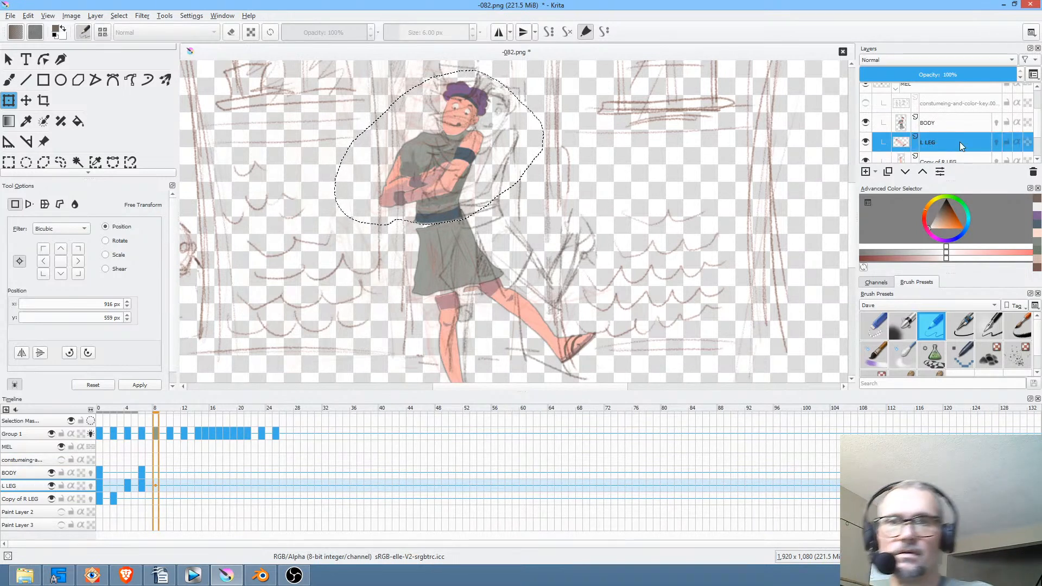
double_click(940, 161)
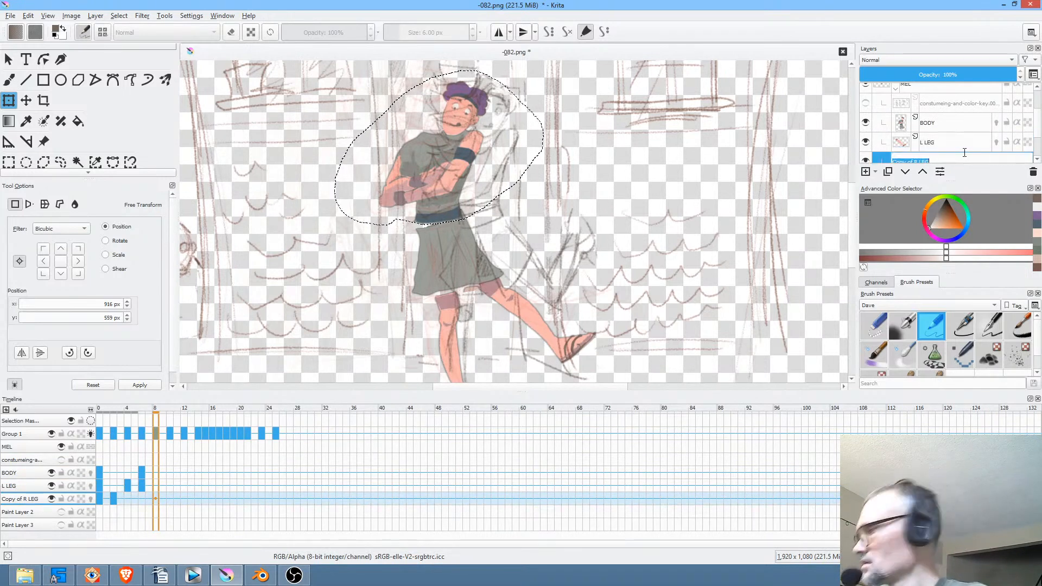
text(R LEG)
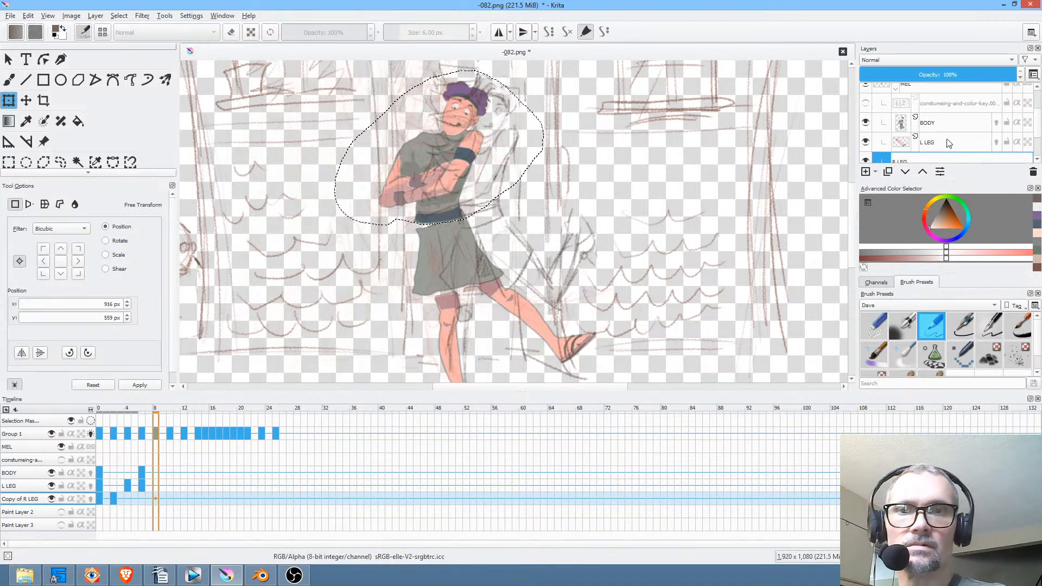
key(Return)
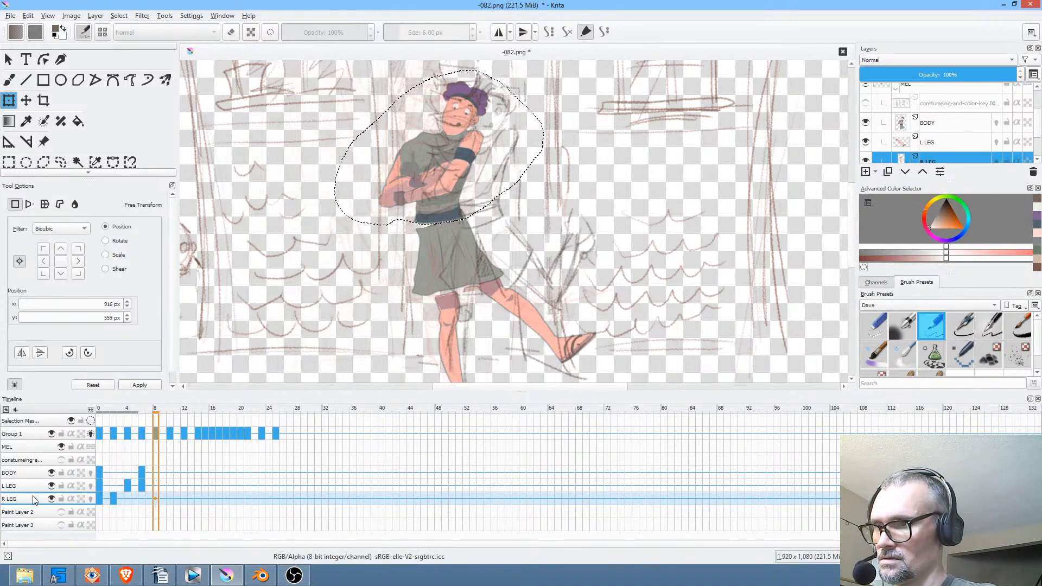
Copy the BODY layer's first keyframe to frame 8 and clear the upper-body selection.
click(18, 473)
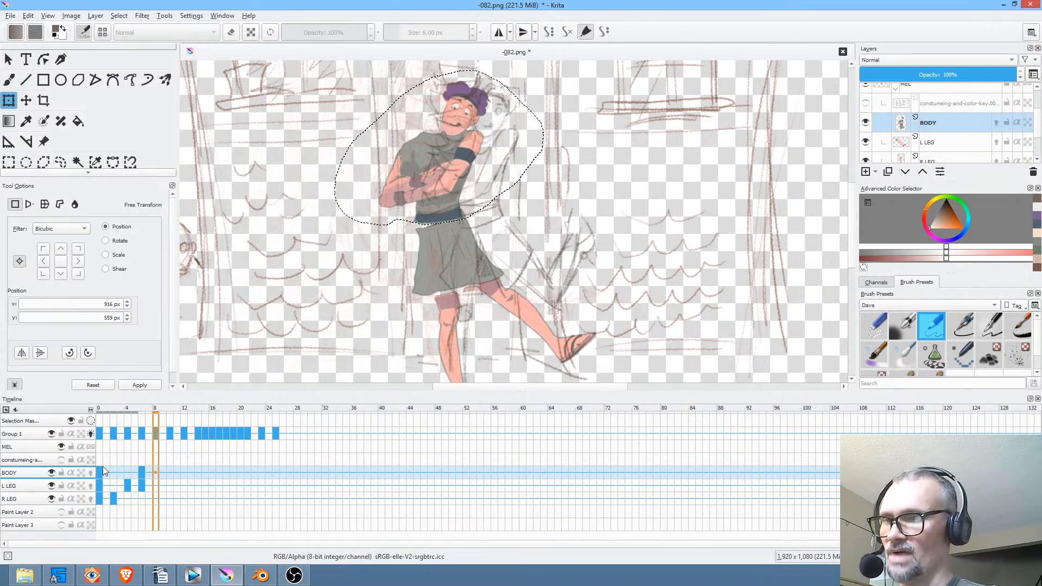
drag(98, 474, 155, 474)
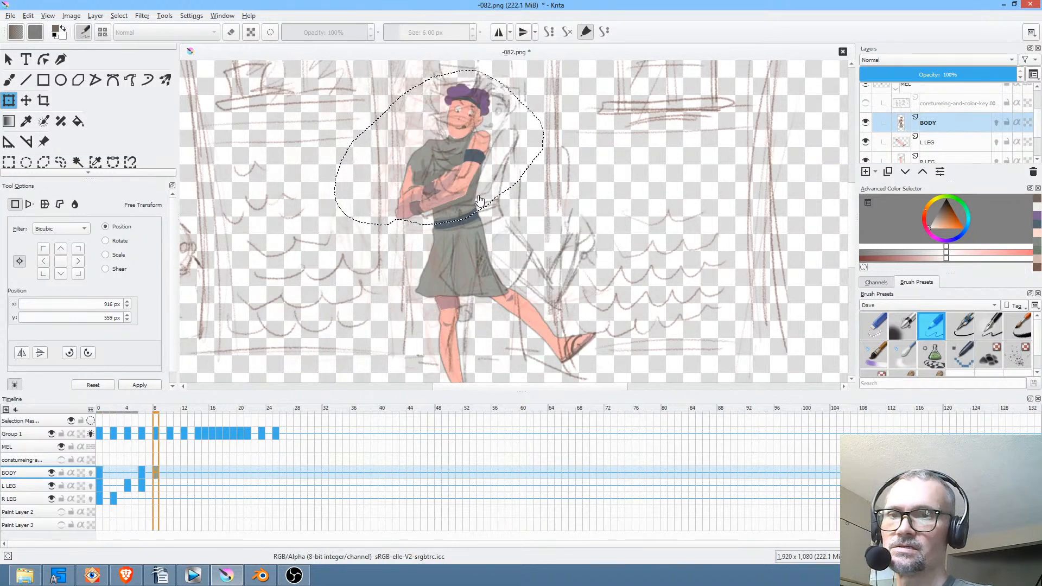
key(ctrl+shift+a)
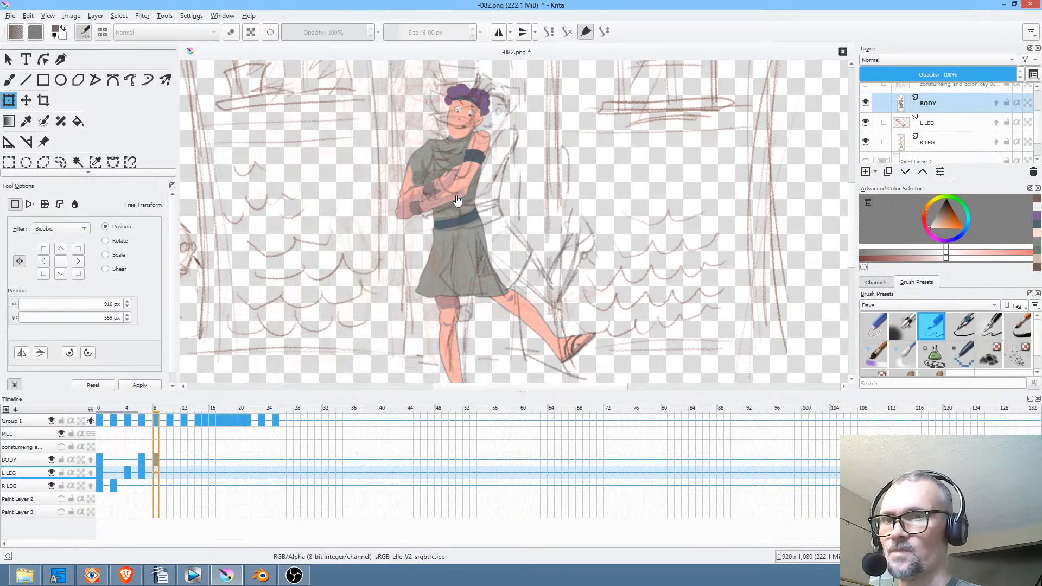
Tilt the whole body counterclockwise on frame 8 and shift it up toward the raised leg.
click(456, 200)
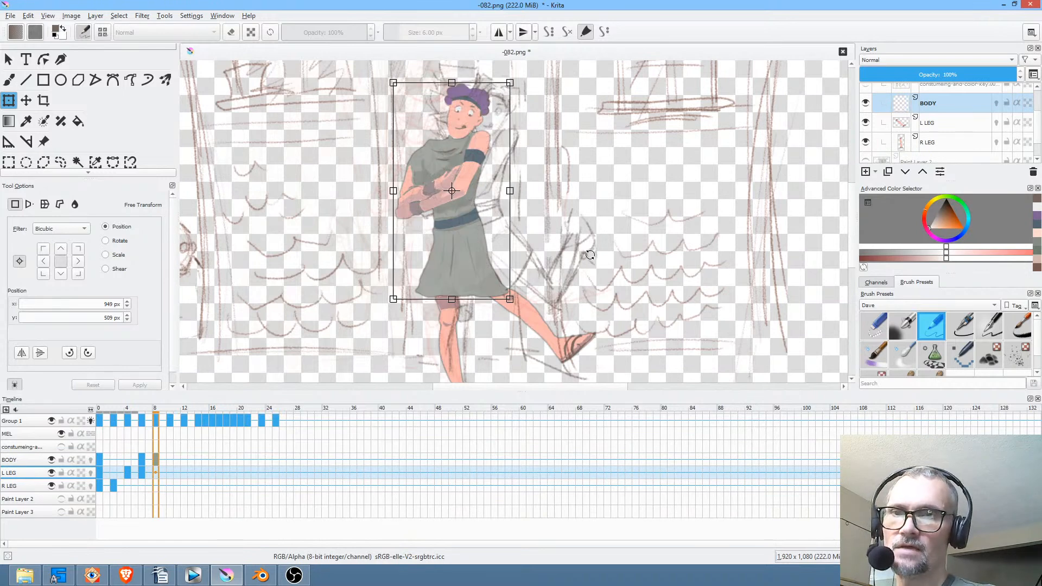
drag(583, 269, 597, 246)
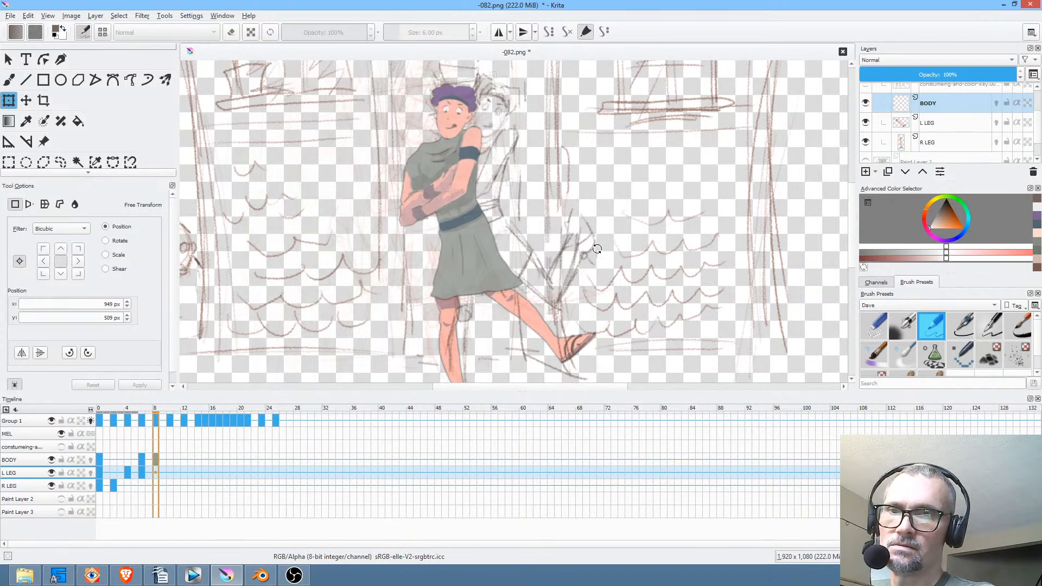
drag(500, 244, 522, 231)
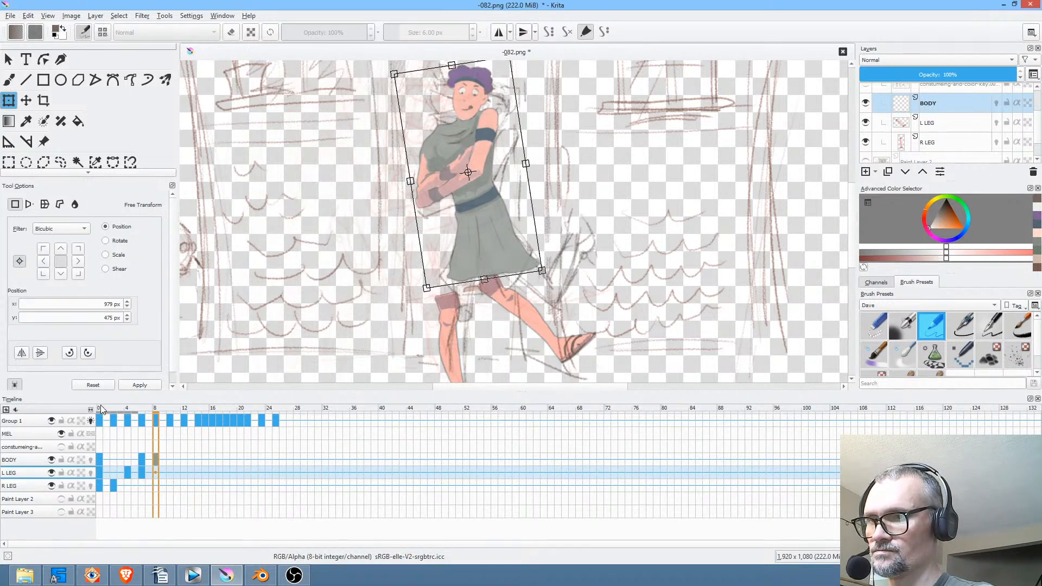
Scrub the timeline through to frame 10 to check the motion, and lower the body over the legs on frame 8.
drag(100, 410, 163, 410)
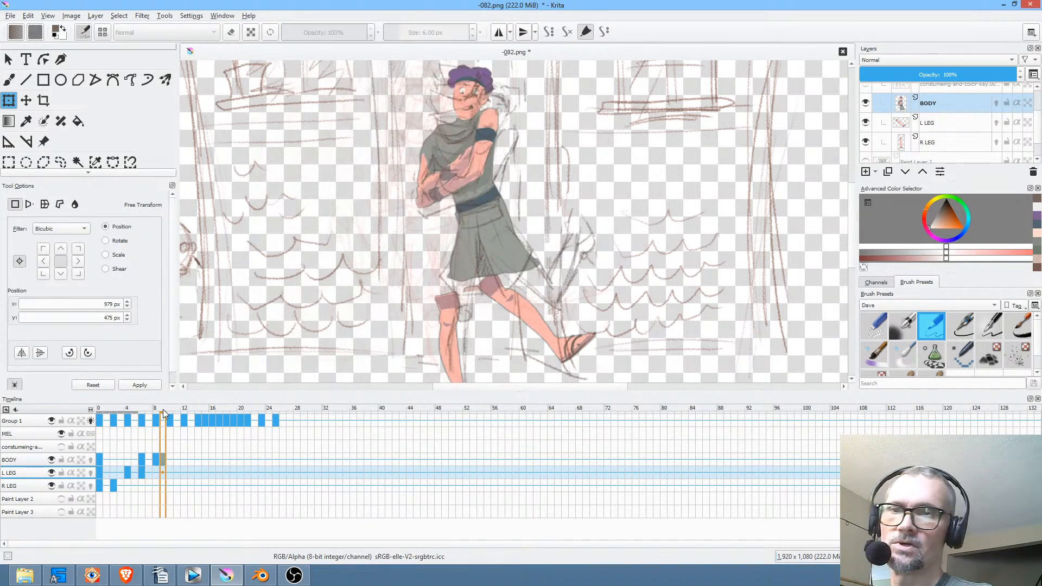
drag(163, 409, 170, 411)
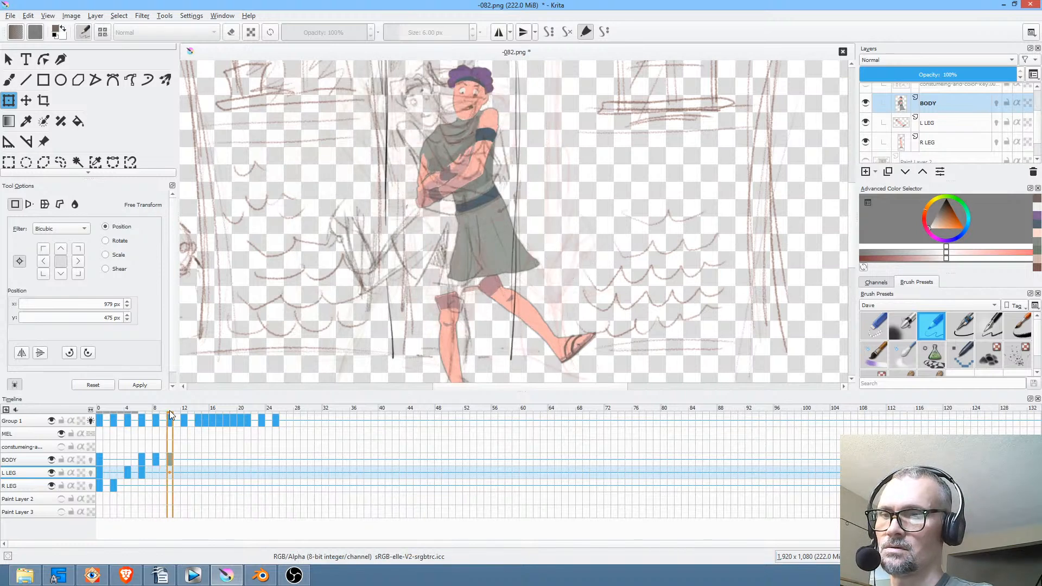
click(154, 461)
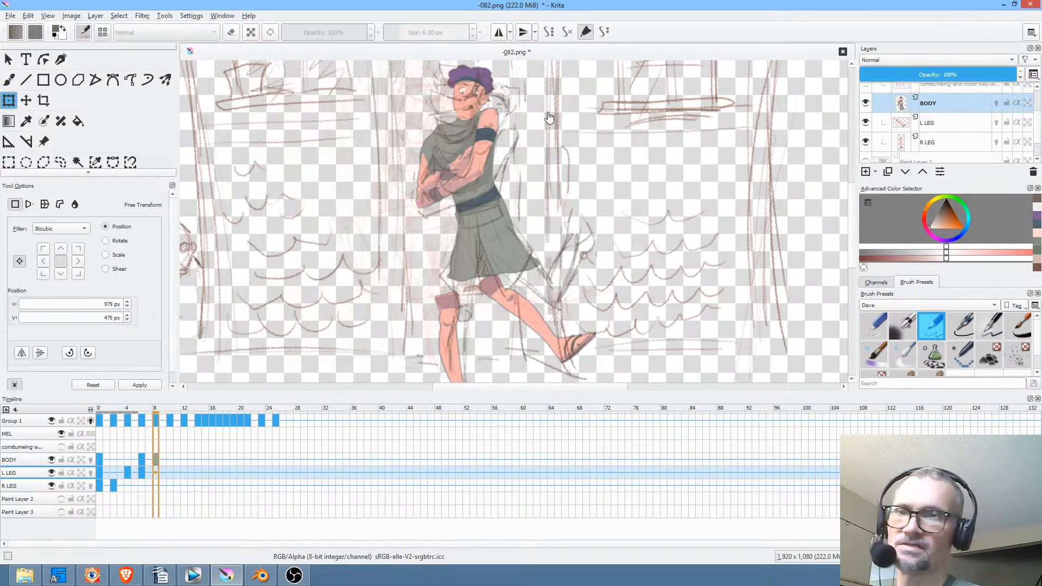
click(480, 177)
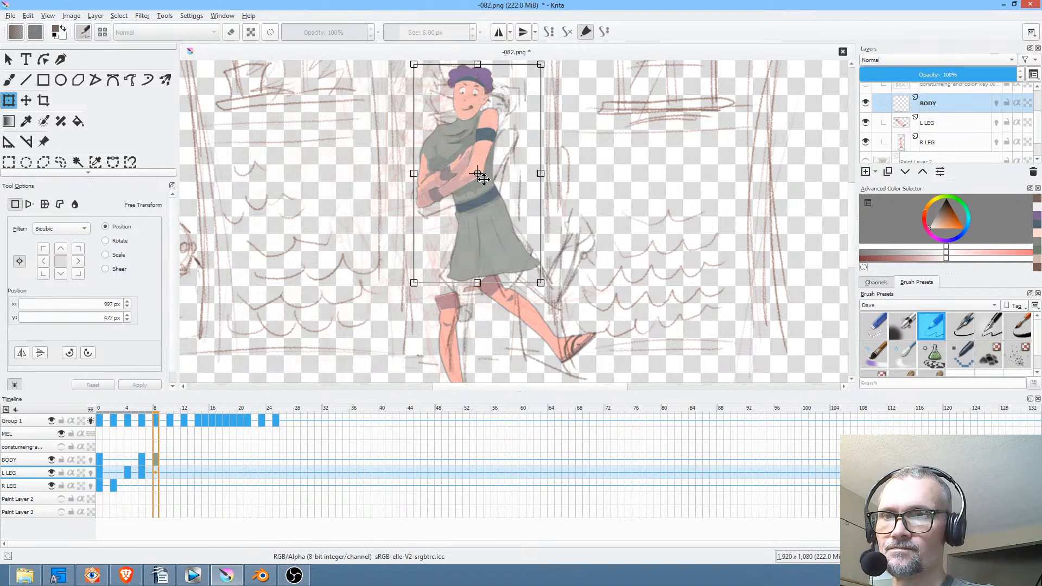
drag(478, 174, 487, 197)
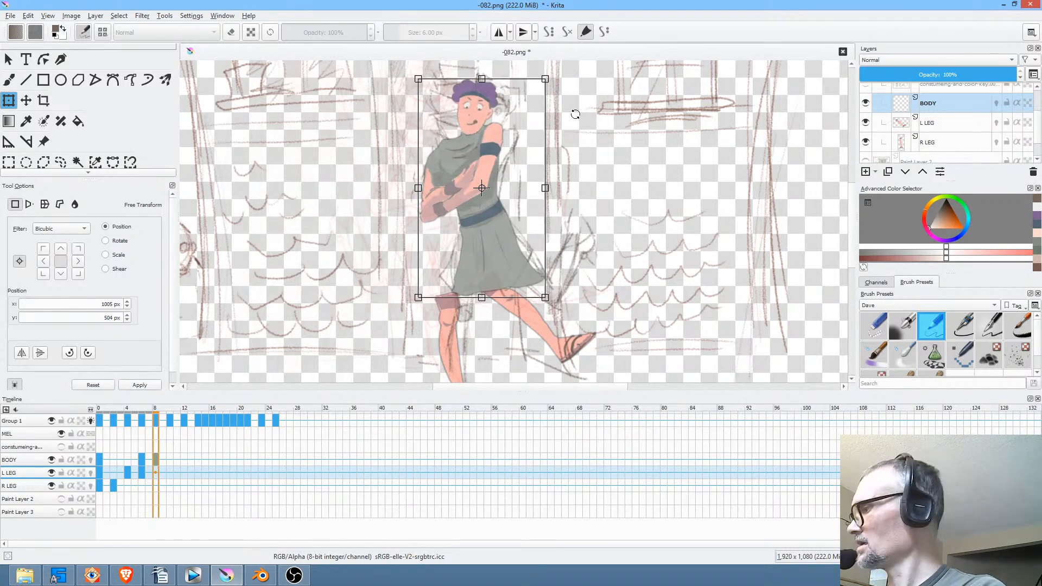
Outline the upper body above the belt on frame 8 and rotate it clockwise around the waist, then clear the selection.
key(ctrl+r)
mouse_move(528, 76)
mouse_down()
mouse_move(458, 65)
mouse_move(381, 136)
mouse_move(400, 226)
mouse_up()
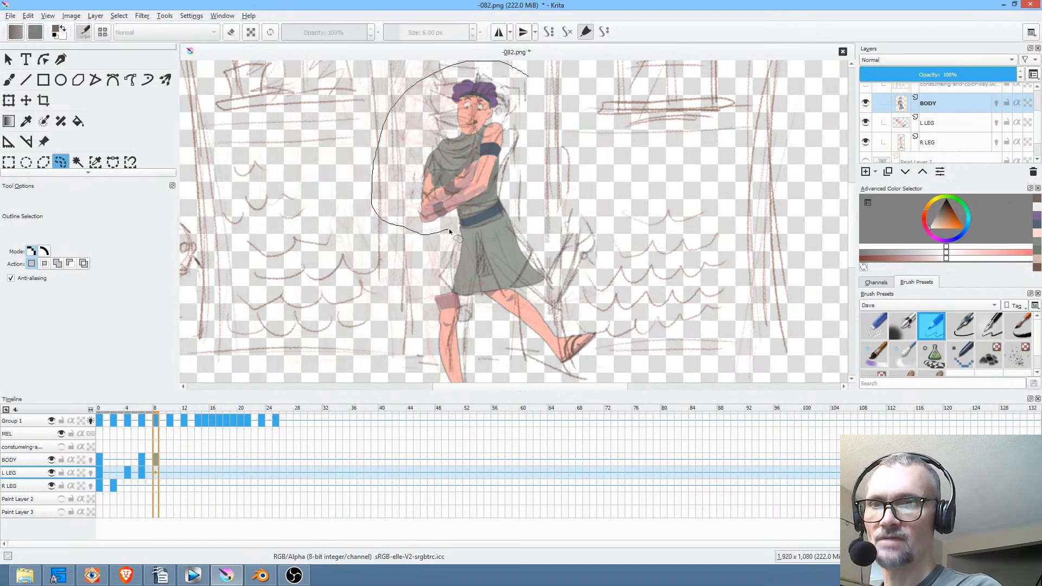
drag(505, 210, 532, 155)
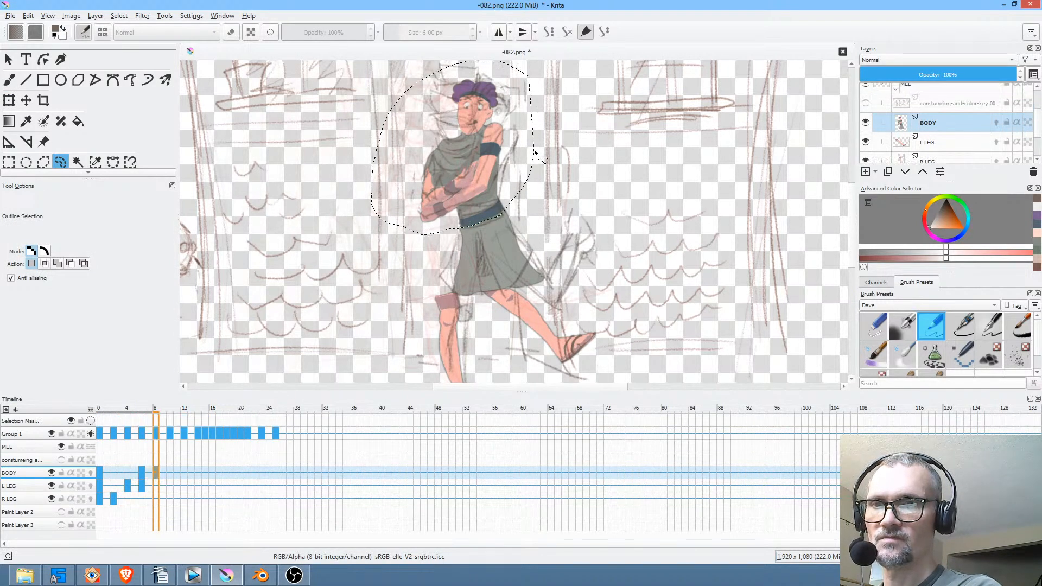
key(ctrl+t)
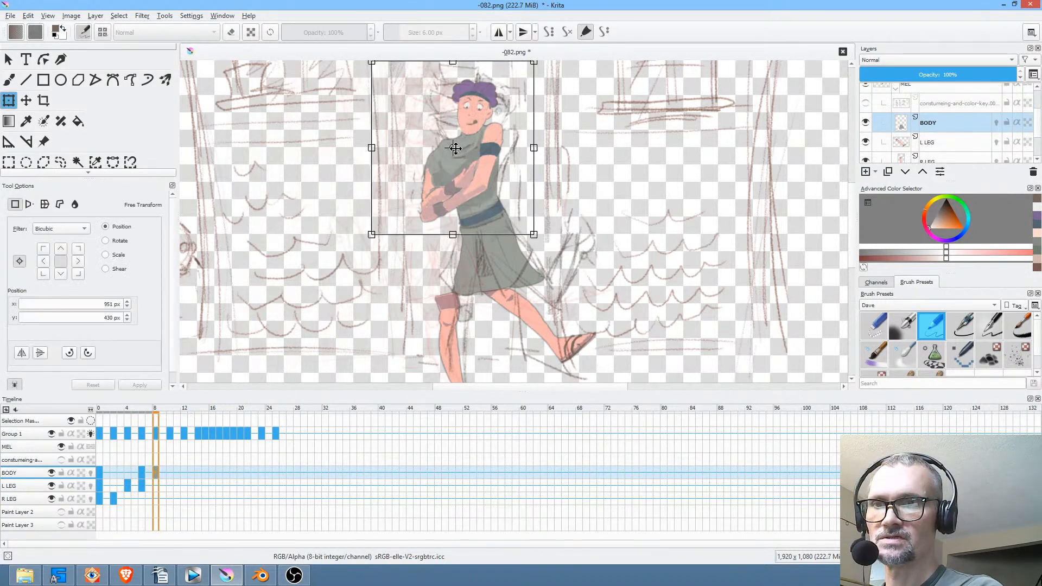
drag(453, 147, 477, 222)
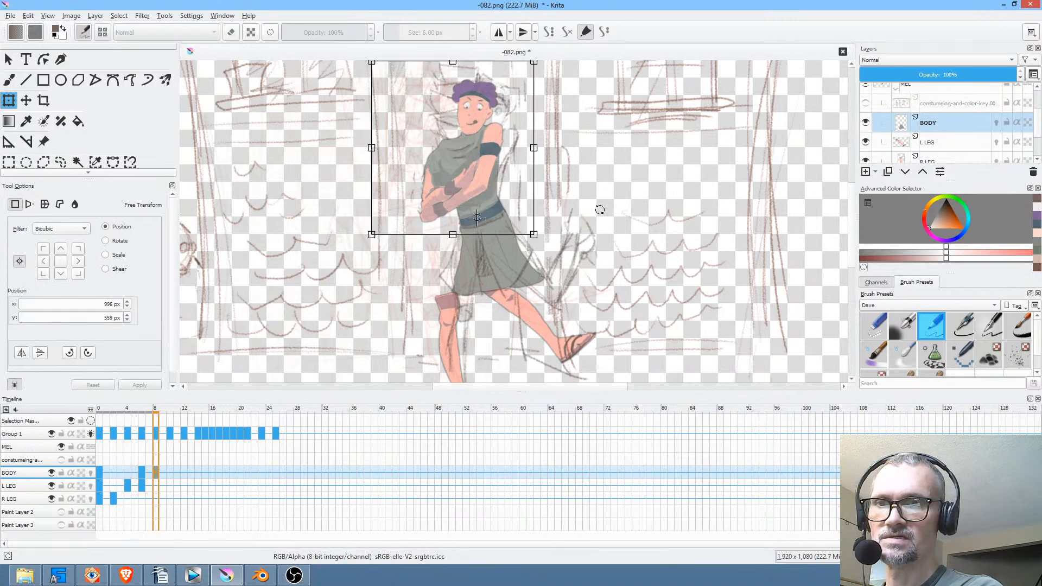
drag(597, 206, 601, 231)
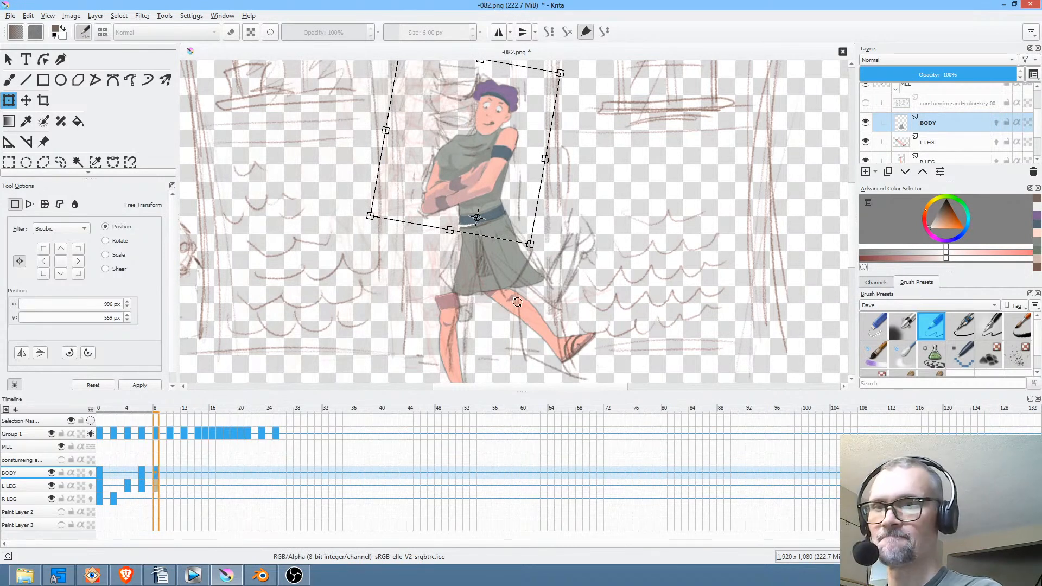
key(ctrl+shift+a)
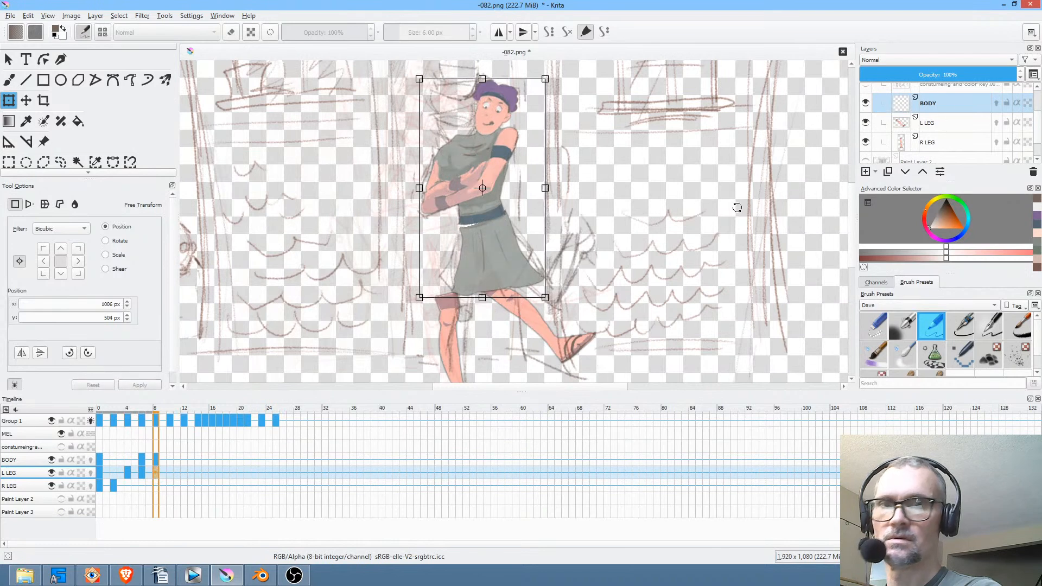
Rotate the R LEG layer on frame 8 around its foot so the thigh meets the underside of the skirt.
click(26, 474)
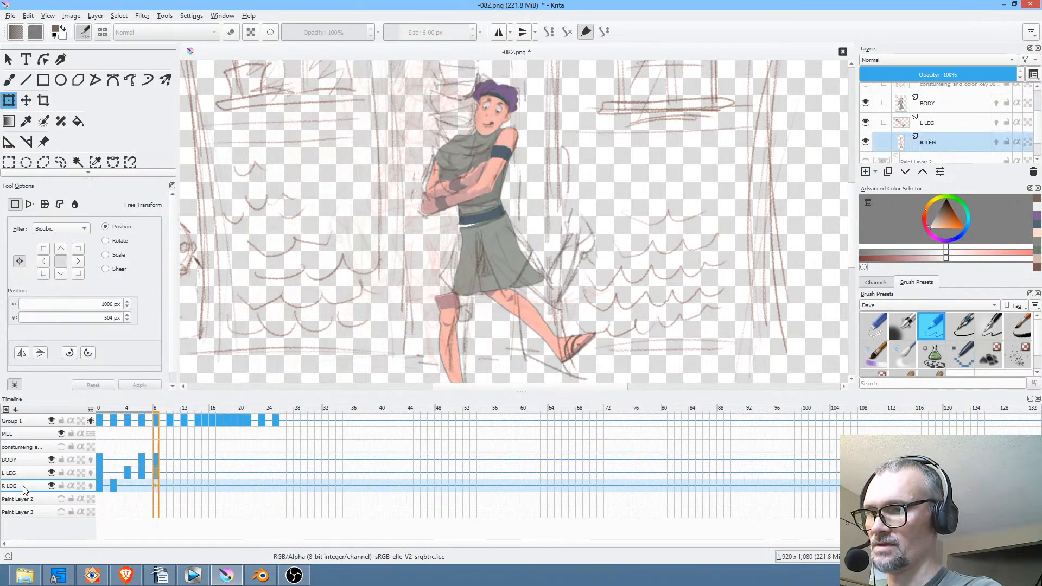
click(26, 487)
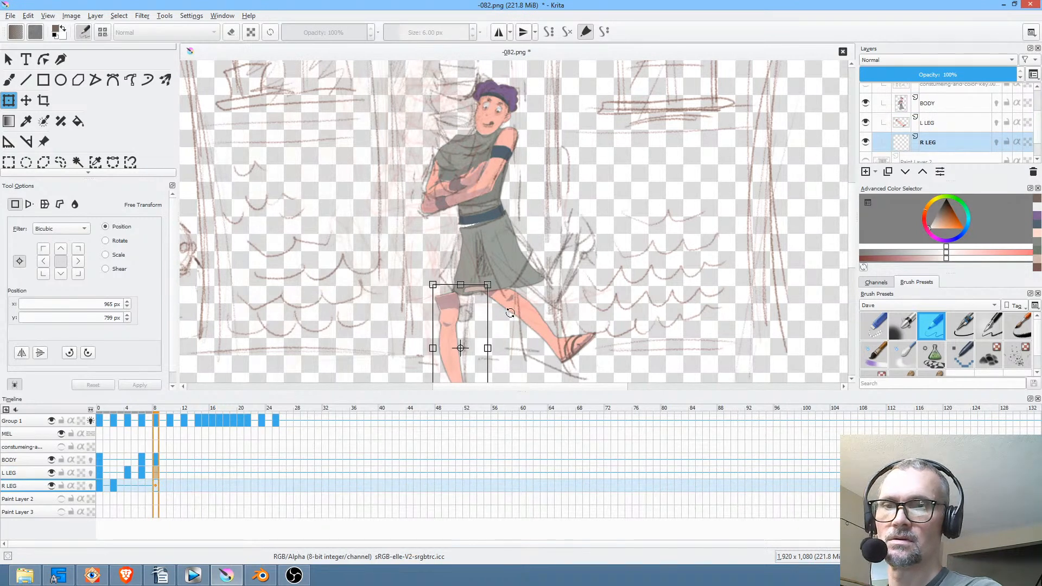
scroll(489, 271, down, 3)
drag(483, 263, 466, 329)
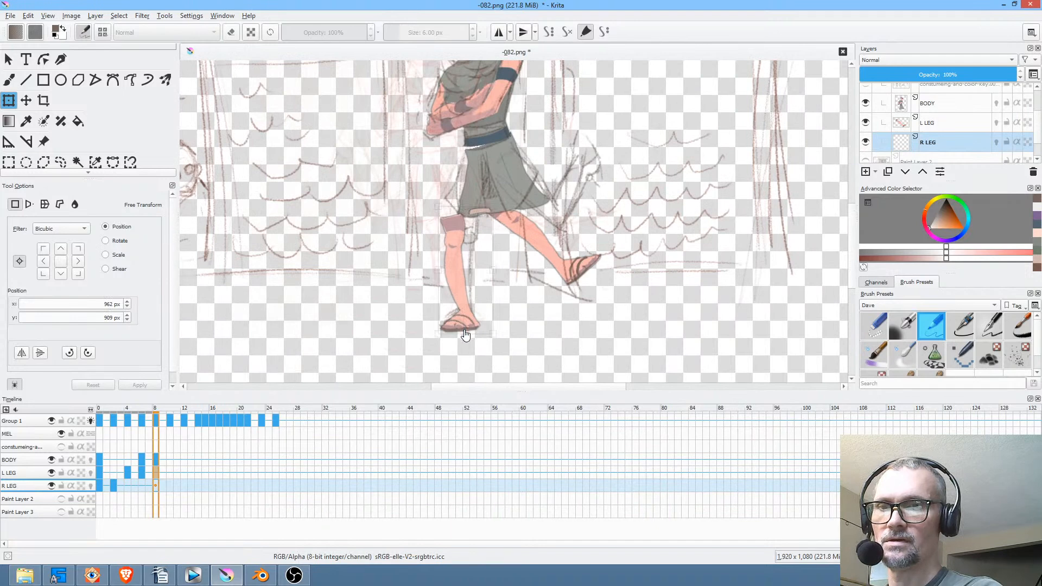
drag(570, 286, 574, 314)
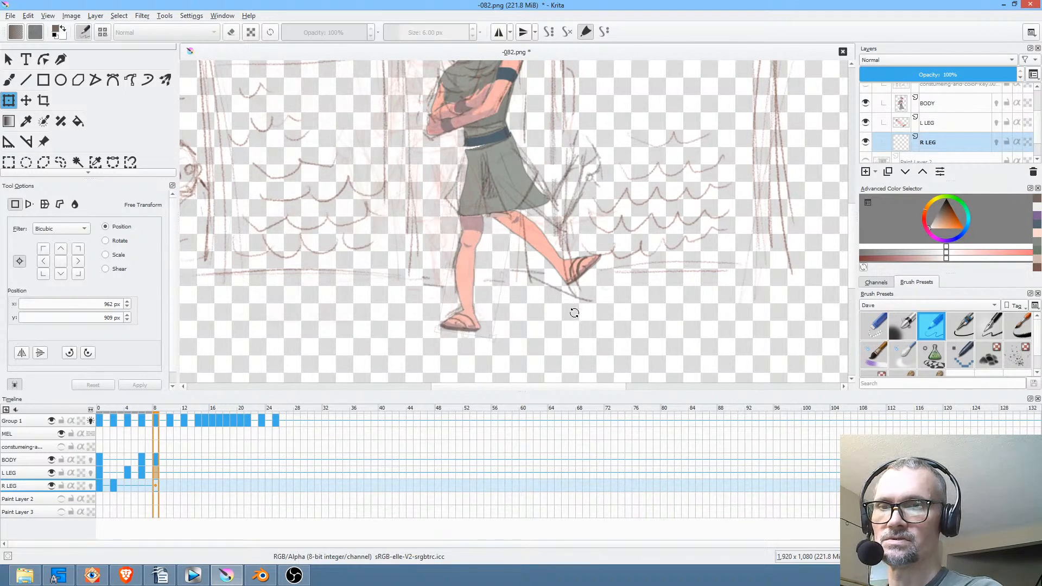
drag(468, 287, 468, 286)
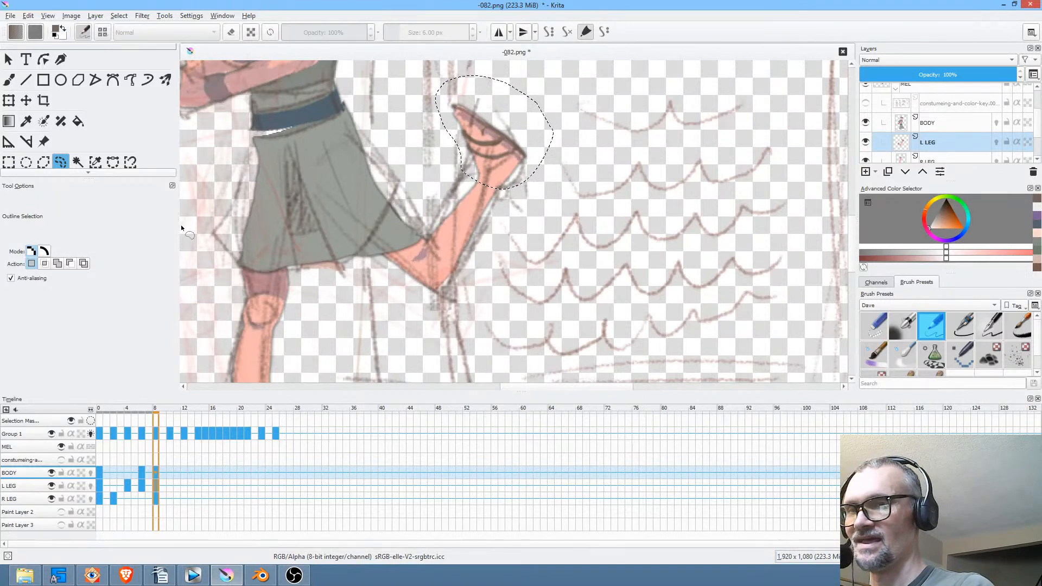
Flip the selected left foot horizontally, rotate it clockwise, and fit it onto the end of the raised shin.
key(ctrl+t)
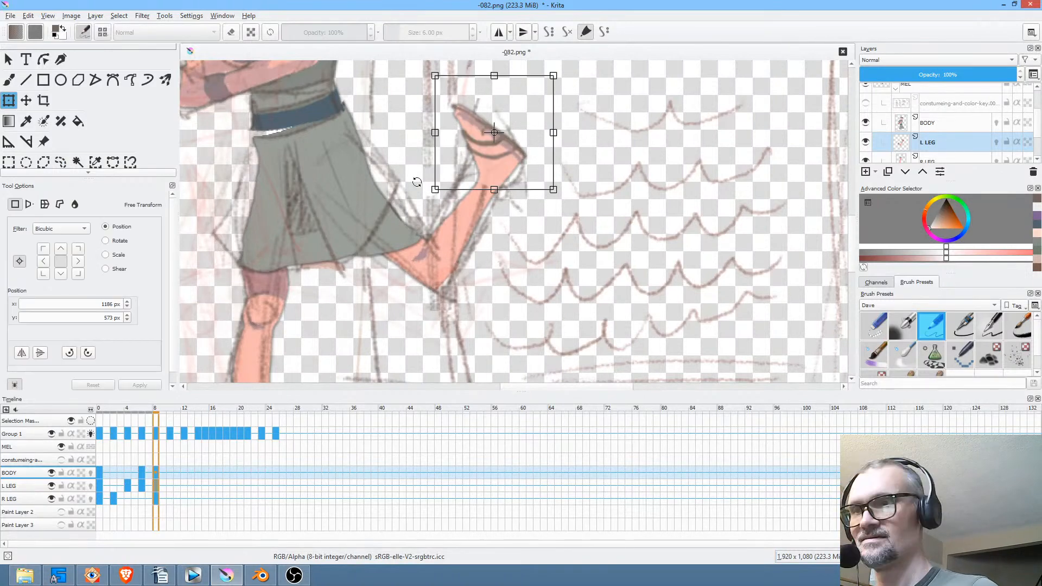
click(21, 354)
drag(582, 96, 561, 182)
drag(507, 130, 544, 163)
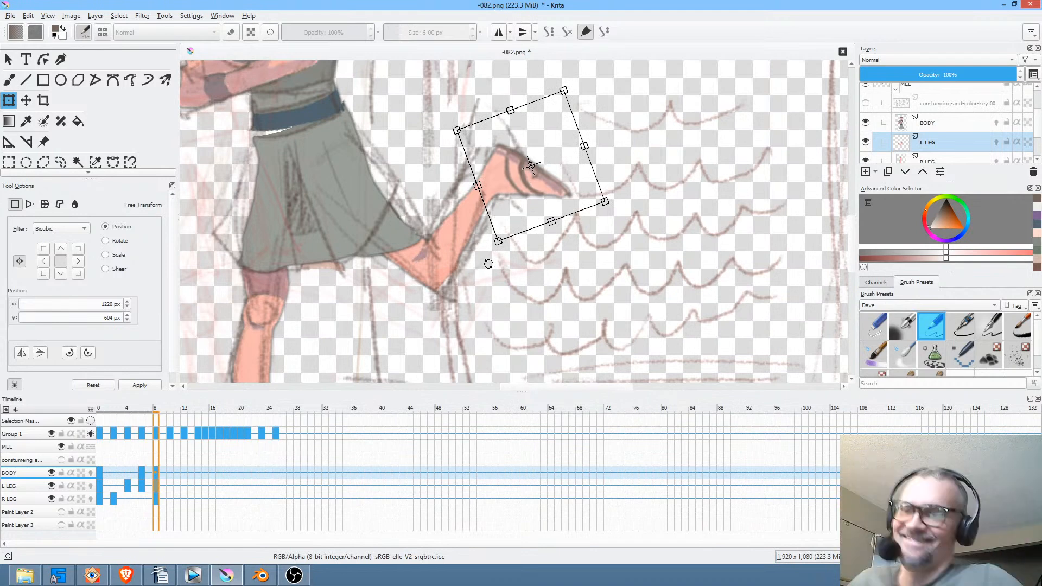
On frame 10, clear the foot selection, mirror the left leg horizontally, and move it to the raised leg in the rough sketch.
click(168, 433)
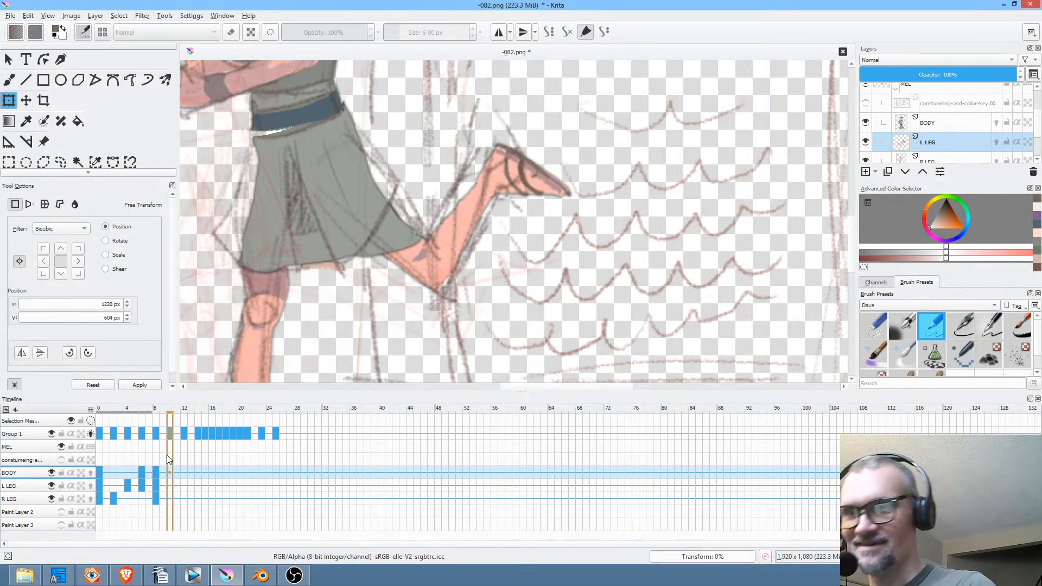
drag(510, 266, 567, 211)
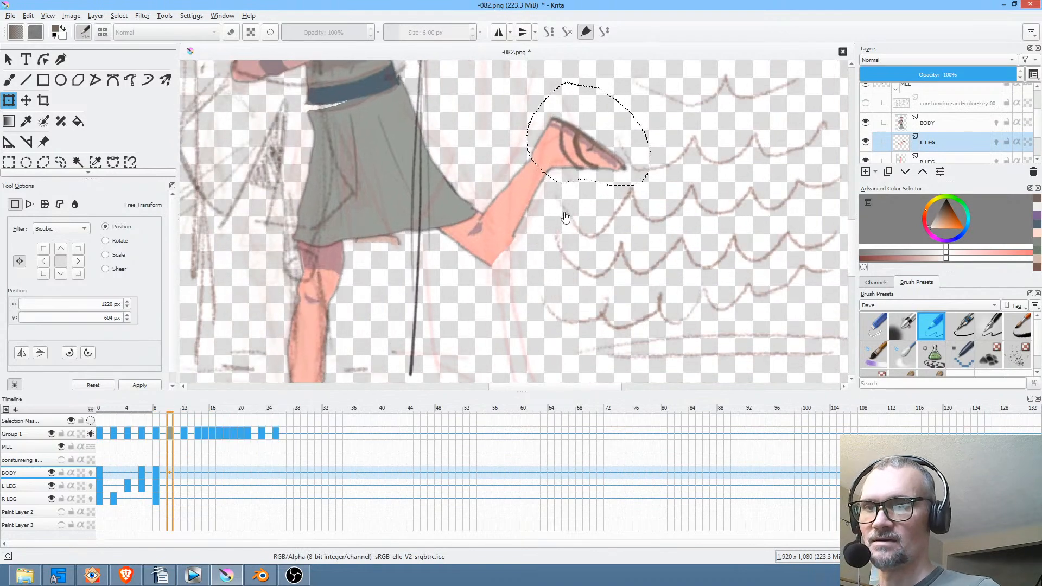
scroll(517, 289, down, 3)
drag(531, 286, 539, 293)
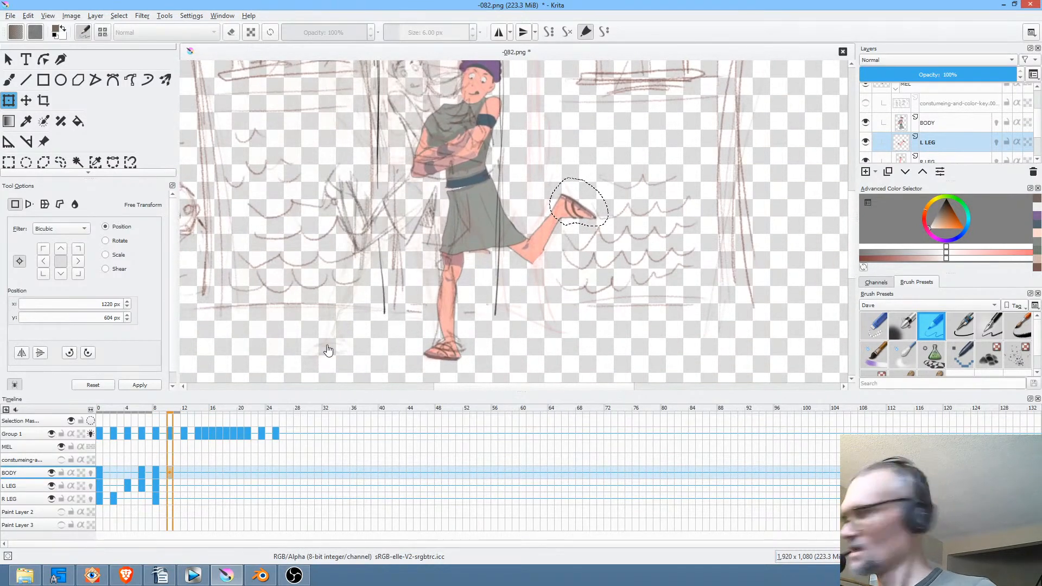
key(ctrl+shift+a)
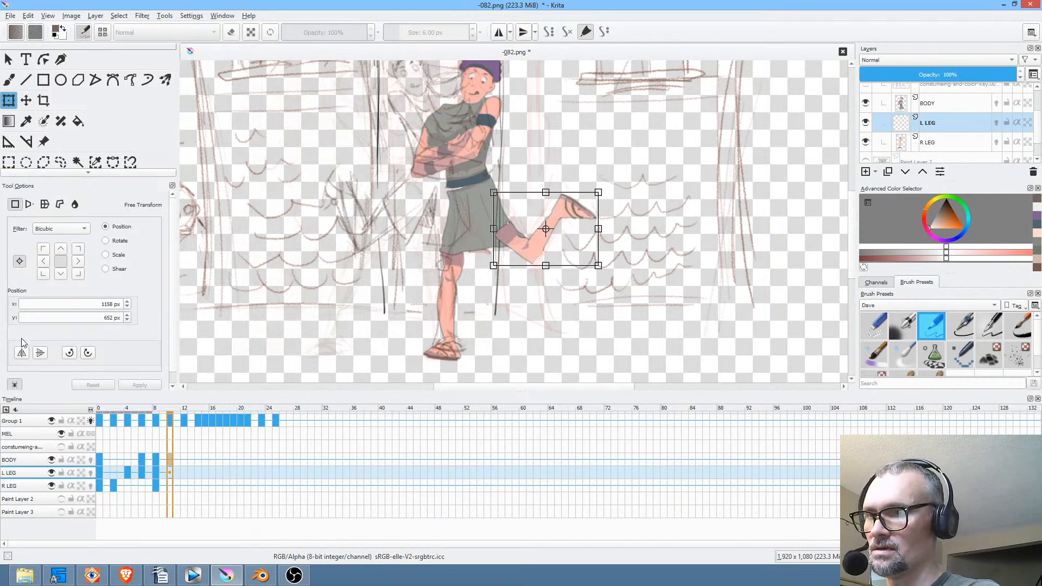
click(21, 356)
mouse_move(580, 252)
mouse_down()
mouse_move(412, 263)
mouse_move(376, 242)
mouse_move(394, 231)
mouse_move(375, 209)
mouse_up()
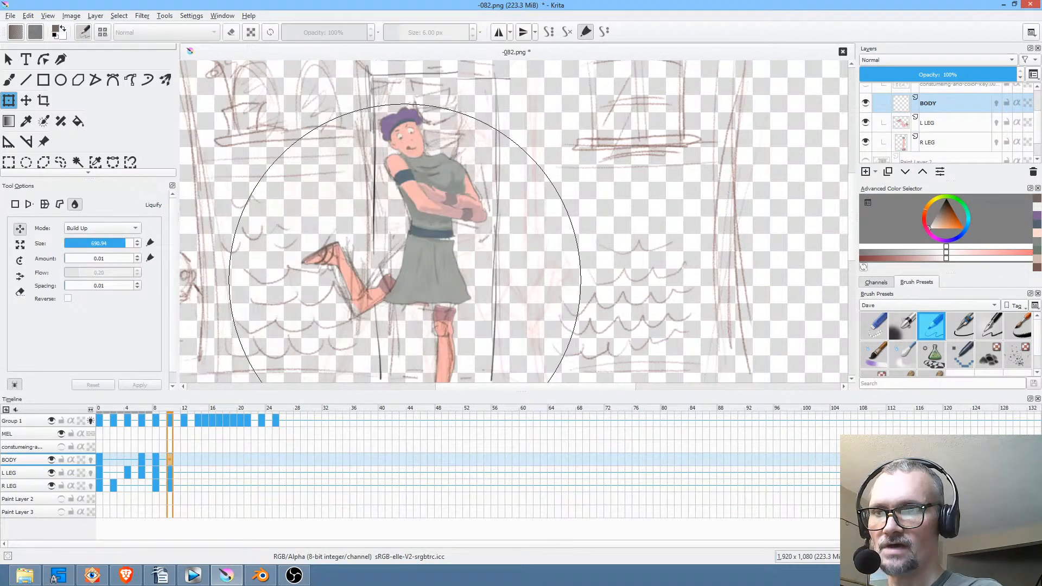
Shrink the Liquify brush to about 63 and reshape the skirt's hem on the frame 10 BODY to cover the raised thigh.
key(bracketleft)
key(bracketleft)
key(bracketleft)
key(bracketleft)
key(bracketleft)
key(bracketleft)
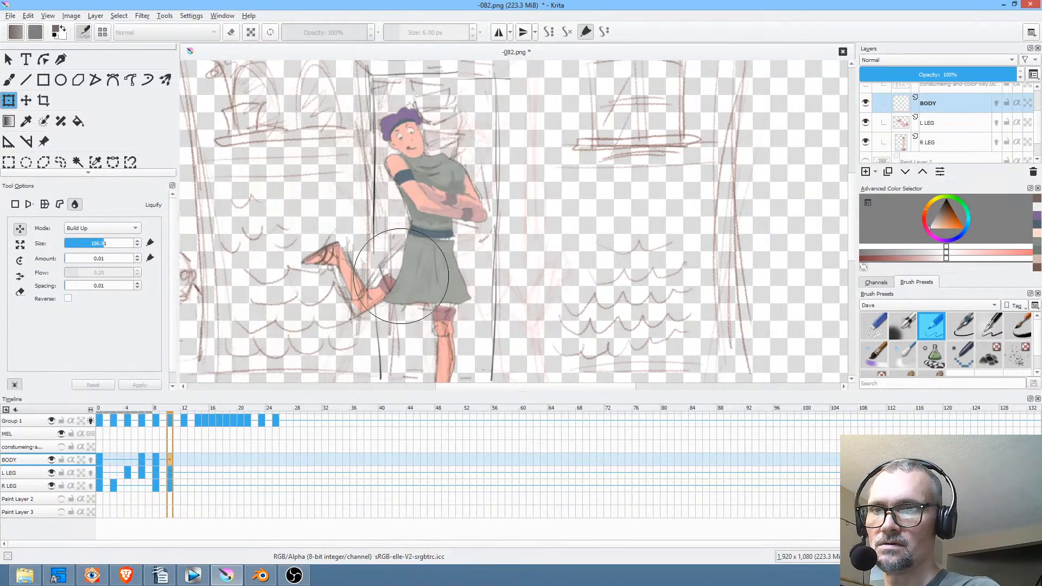
mouse_move(398, 300)
mouse_down()
mouse_move(387, 275)
mouse_move(423, 308)
mouse_move(467, 297)
mouse_move(434, 303)
mouse_move(429, 293)
mouse_move(430, 309)
mouse_move(406, 296)
mouse_move(461, 256)
mouse_move(449, 258)
mouse_move(447, 243)
mouse_move(399, 270)
mouse_move(377, 250)
mouse_move(396, 268)
mouse_up()
key(bracketleft)
key(bracketleft)
key(bracketleft)
key(bracketleft)
key(bracketleft)
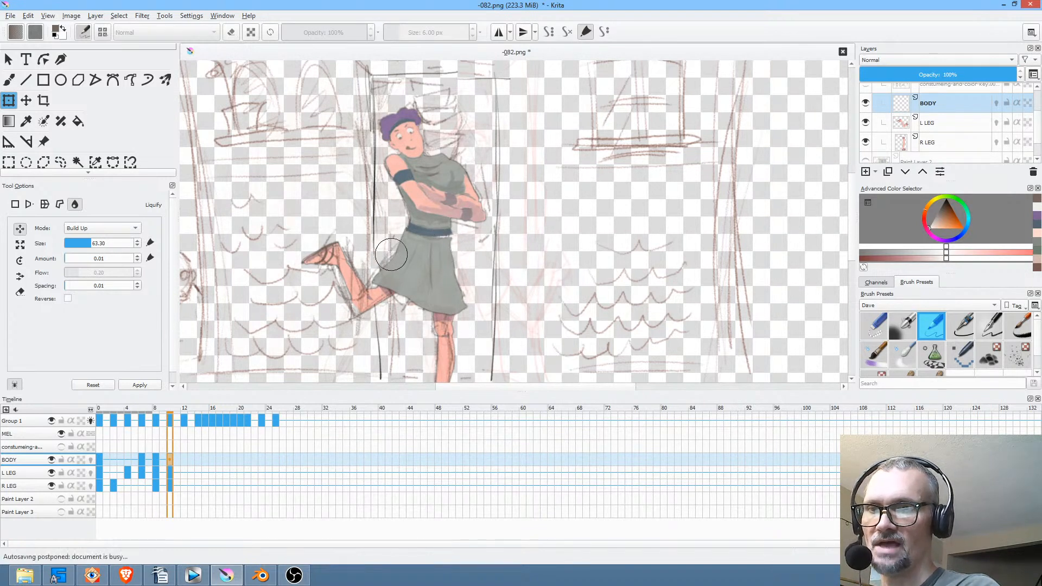
Copy the BODY keyframe from frame 0 to frame 12.
click(184, 423)
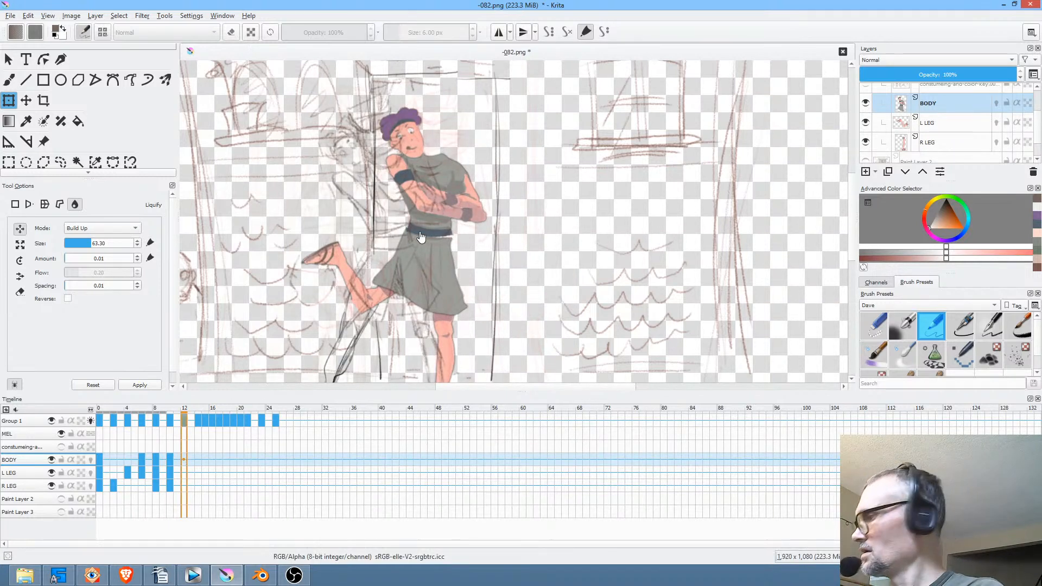
click(102, 462)
drag(98, 462, 184, 459)
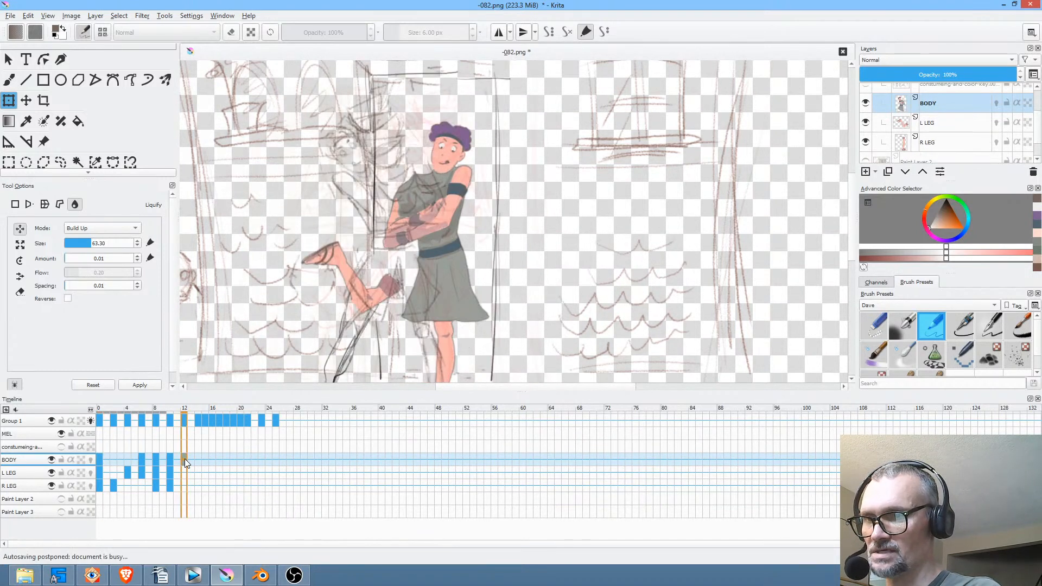
With a free transform, mirror the frame 12 BODY horizontally, rotate it counterclockwise, and move it onto the rough sketch at about 850, 498 px.
right_click(448, 191)
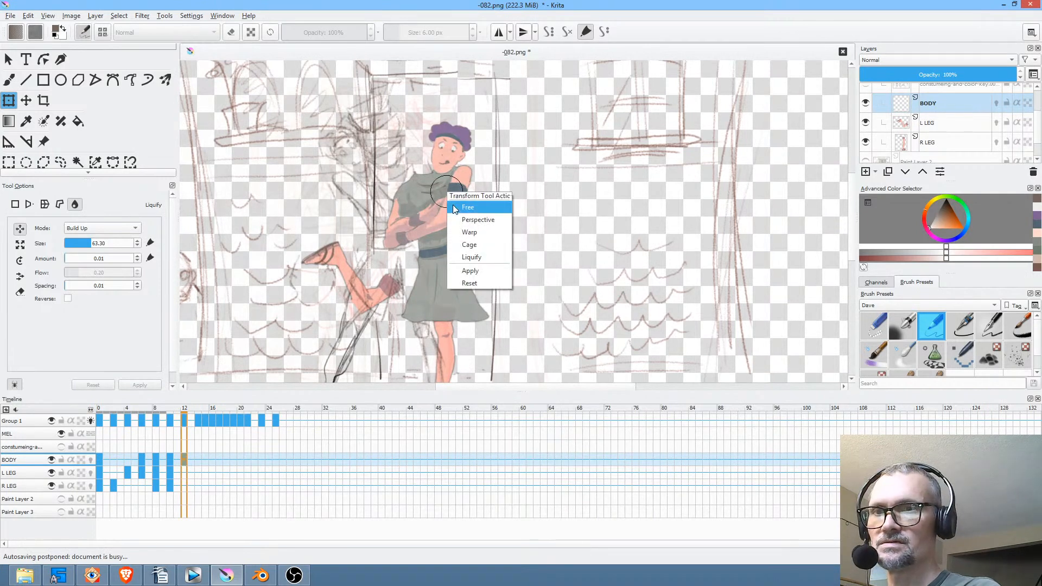
click(467, 205)
click(23, 354)
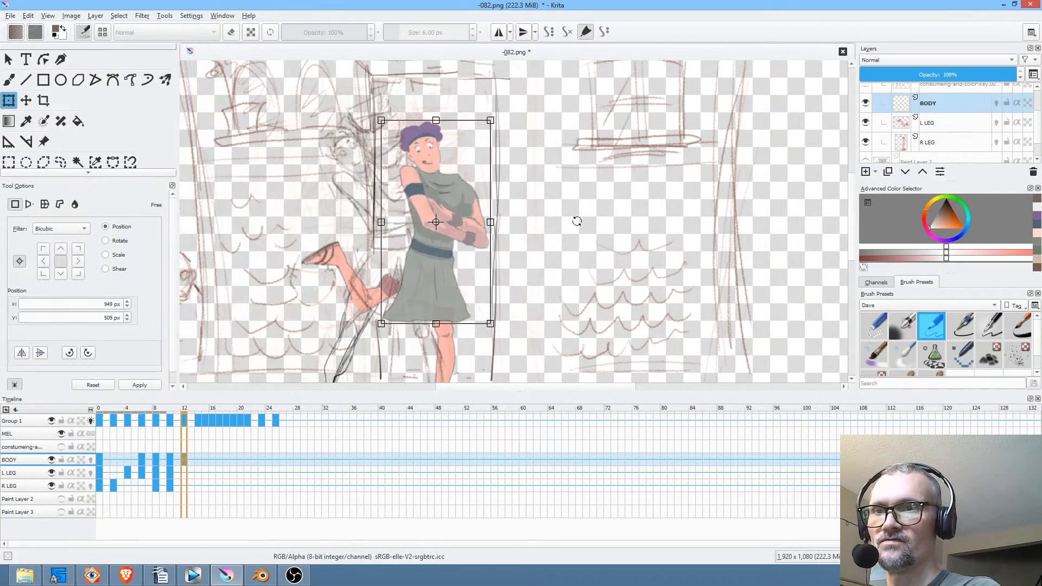
drag(577, 221, 566, 172)
drag(447, 238, 404, 236)
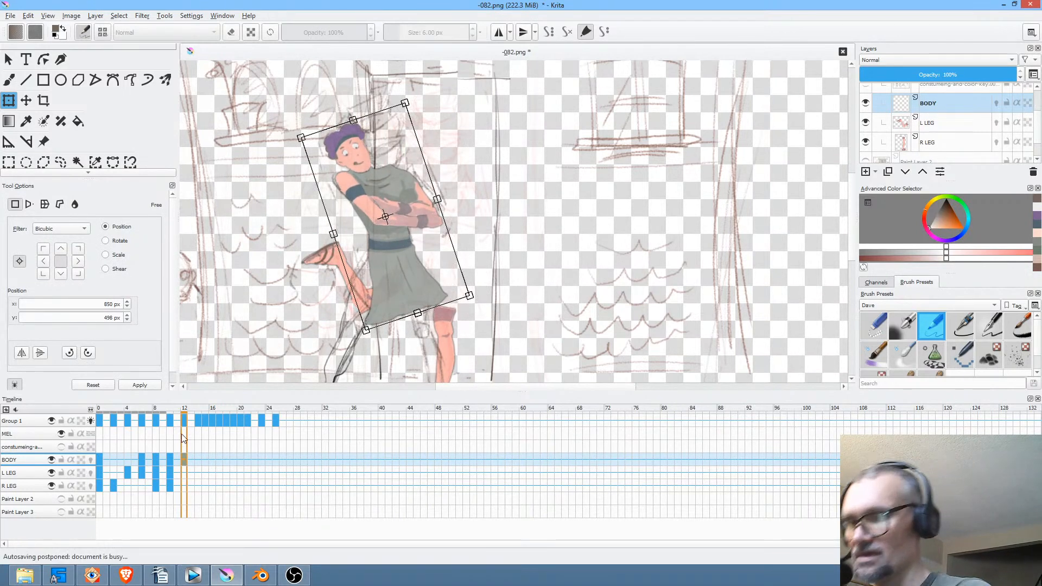
Copy the L LEG keyframe from frame 0 to frame 12.
click(183, 474)
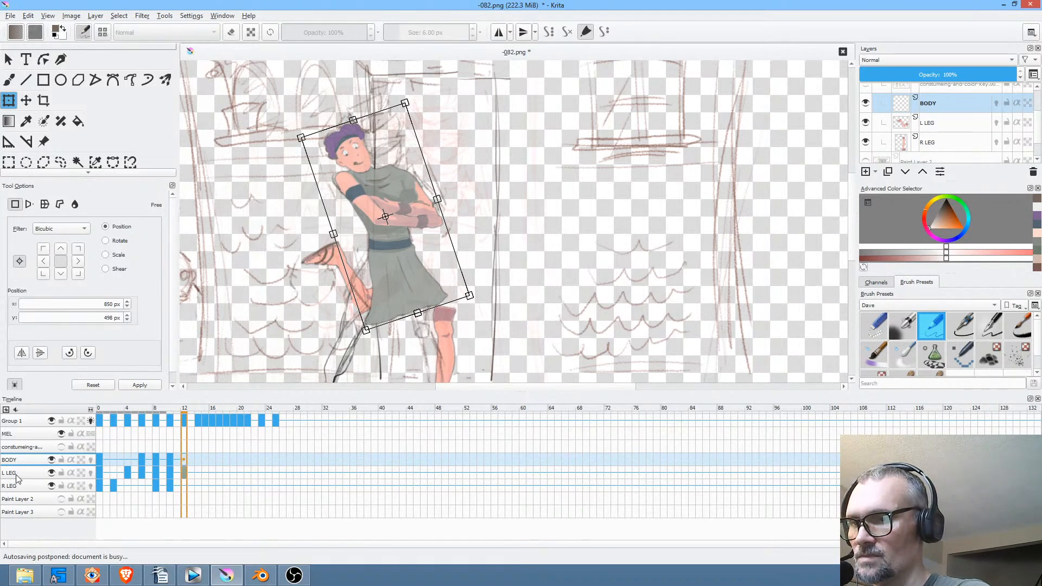
drag(497, 298, 518, 251)
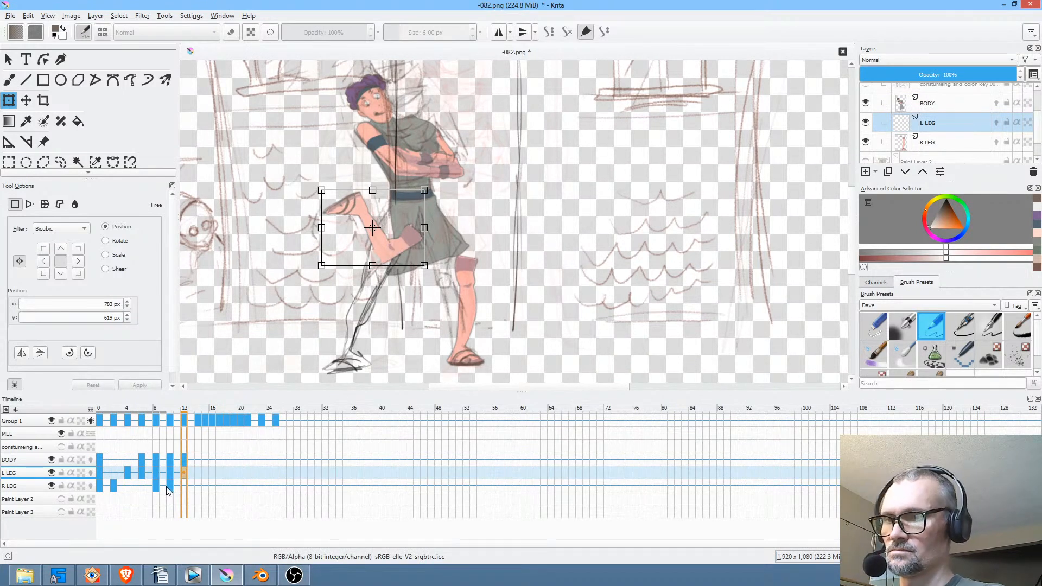
click(99, 473)
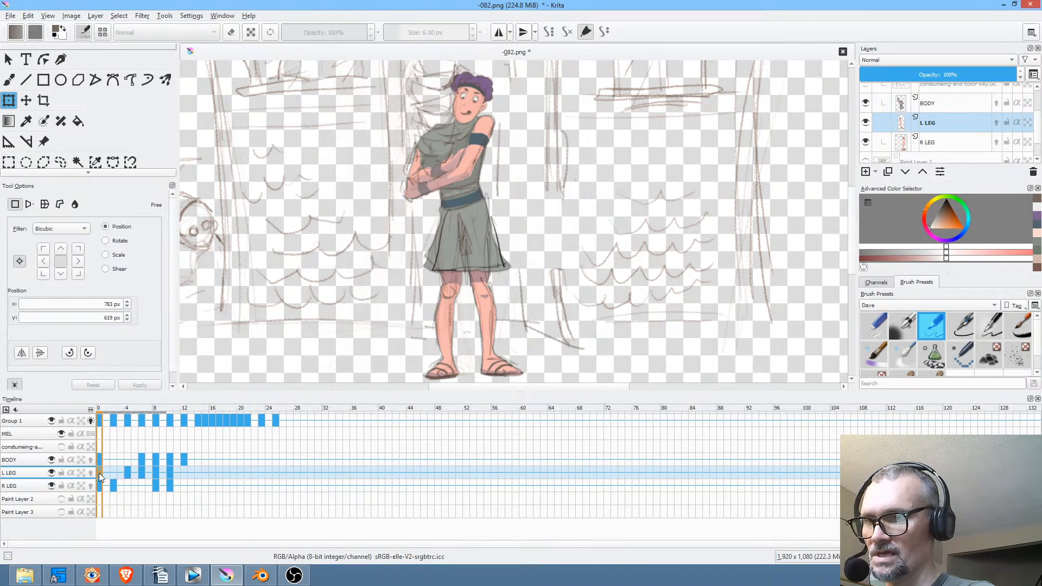
click(185, 470)
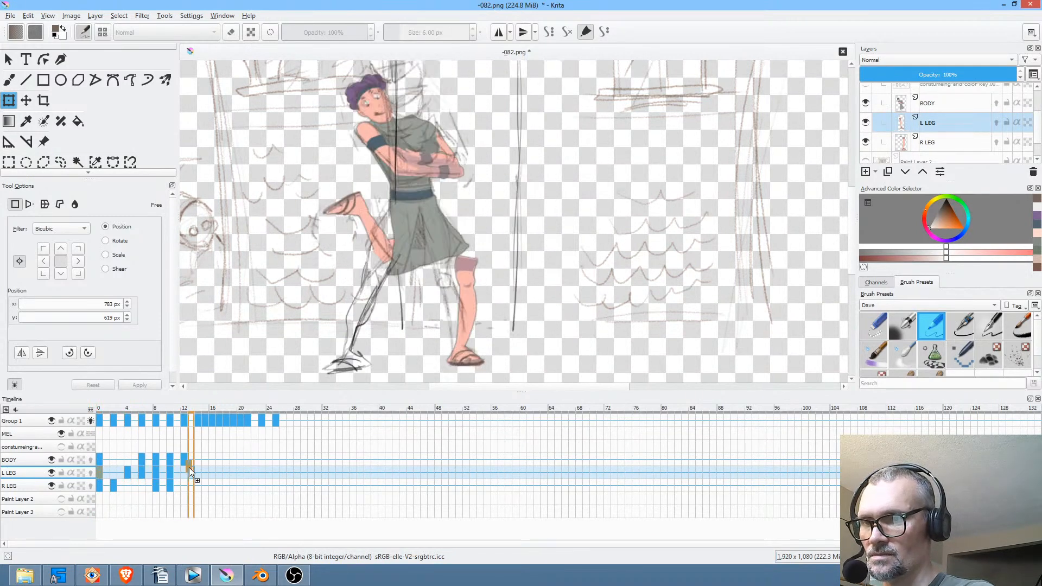
drag(185, 473, 186, 473)
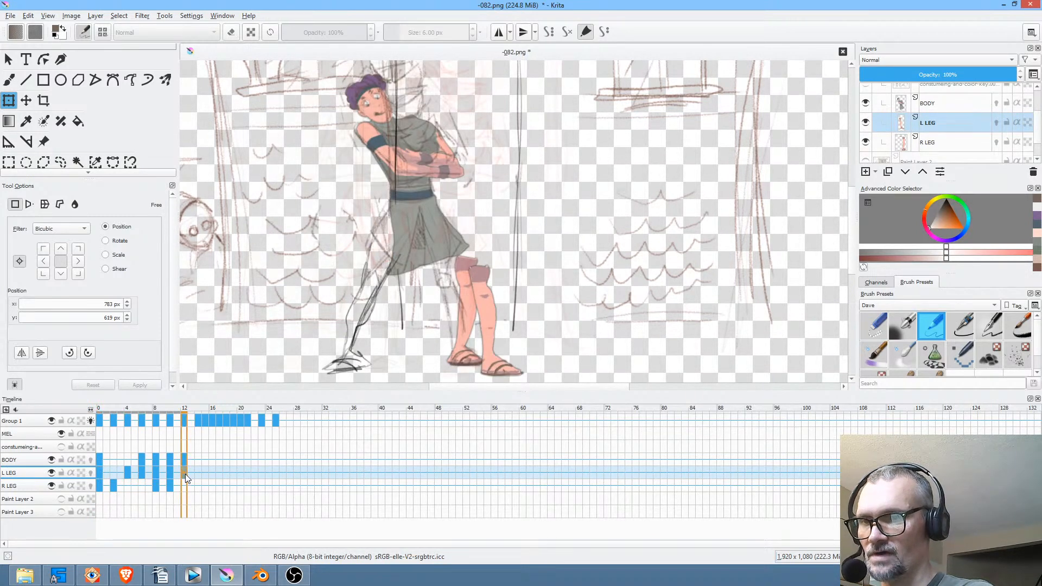
Mirror the frame 12 L LEG horizontally, move it onto the sketched front leg, and rotate it clockwise so the thigh meets the skirt.
click(491, 315)
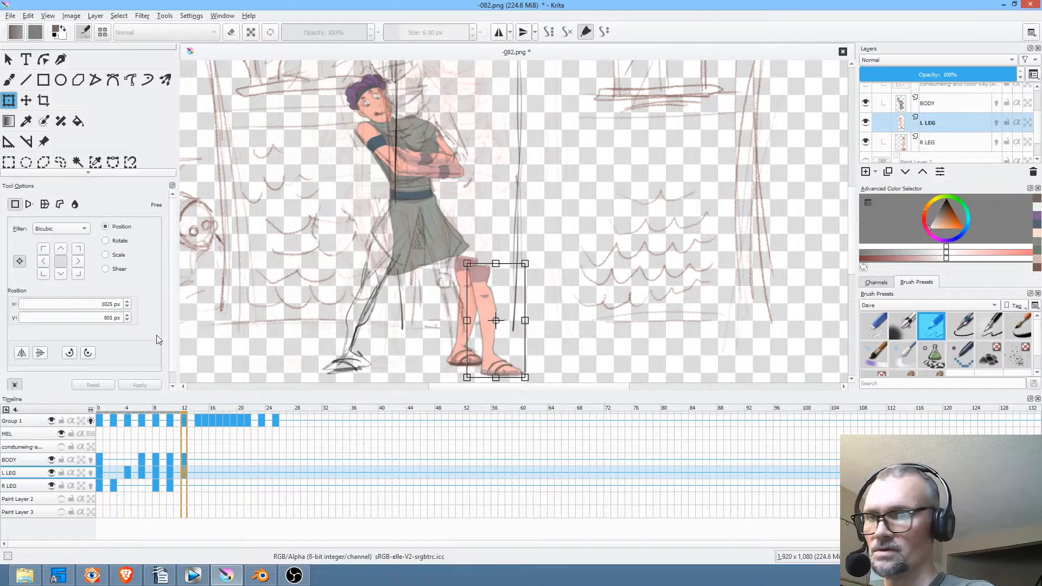
click(22, 353)
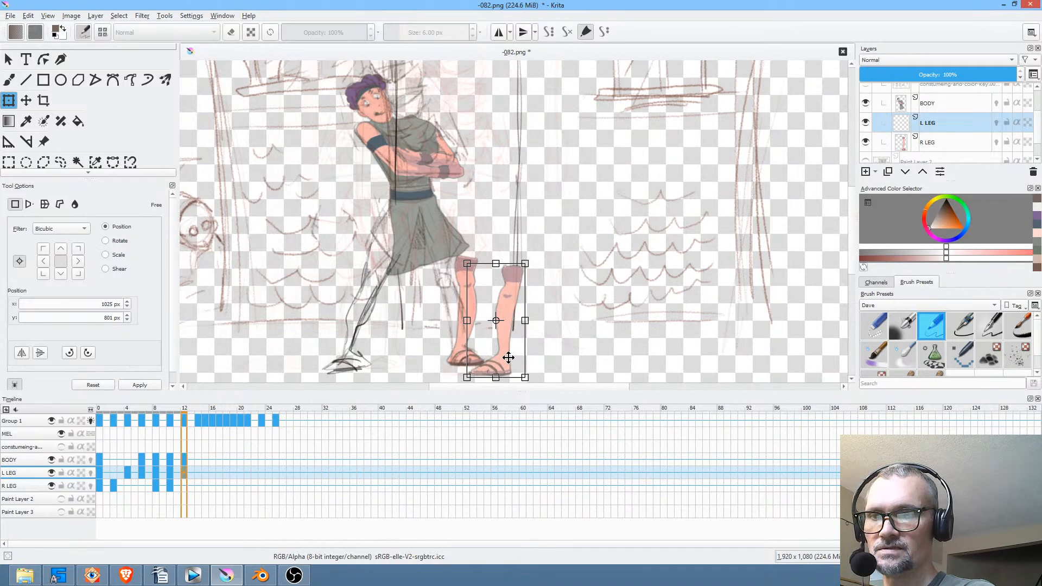
drag(509, 358, 352, 354)
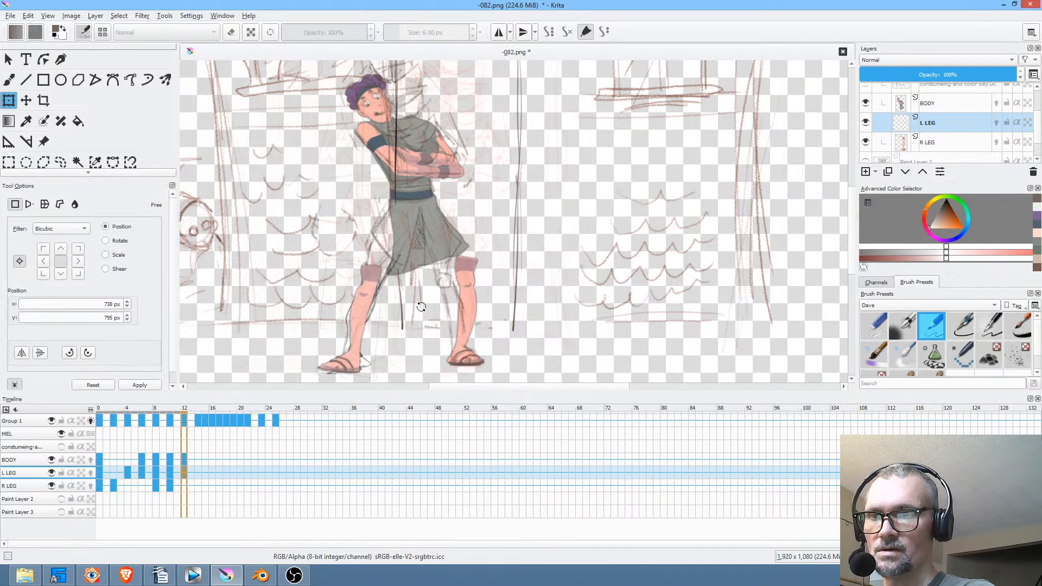
drag(421, 308, 382, 300)
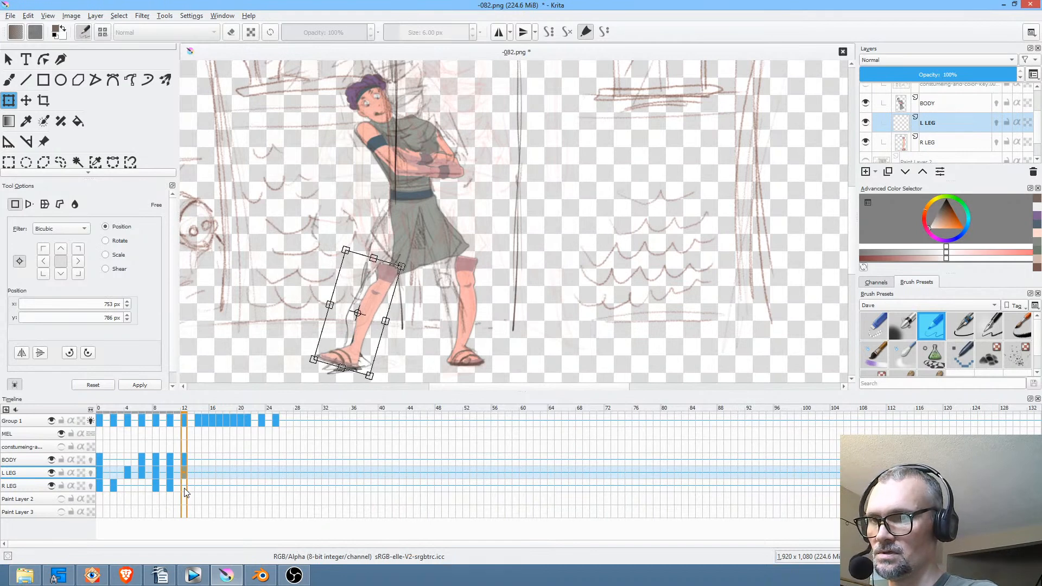
Rotate the frame 12 R LEG counterclockwise under the skirt, and liquify the BODY's hem to cover both thighs.
click(36, 487)
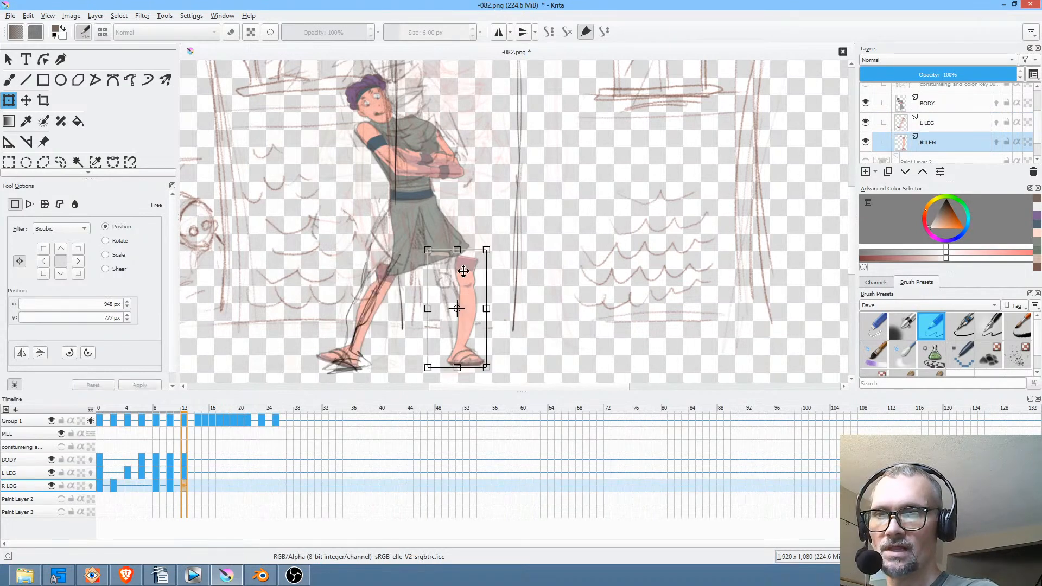
drag(505, 287, 465, 347)
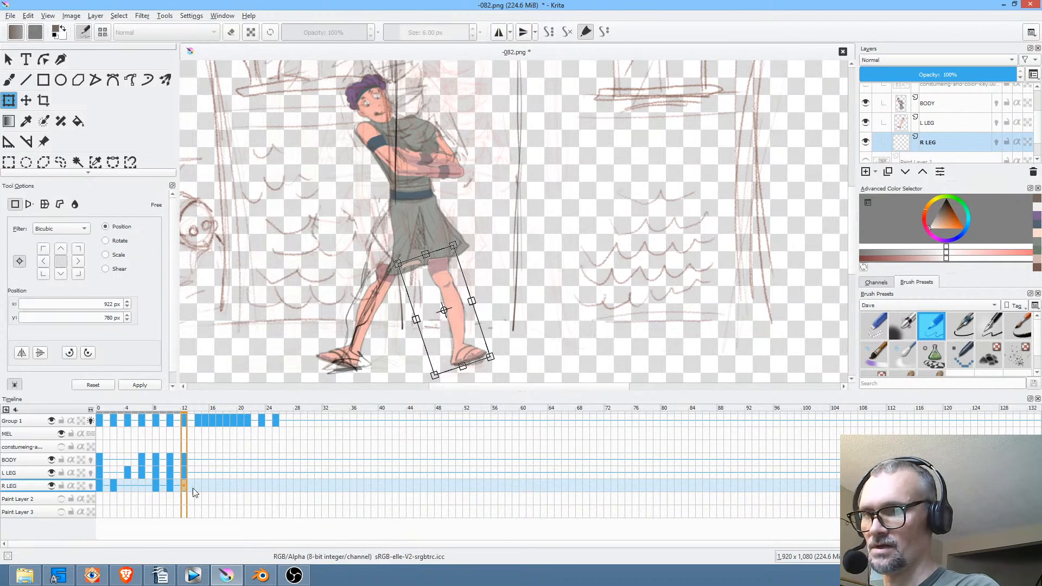
click(45, 457)
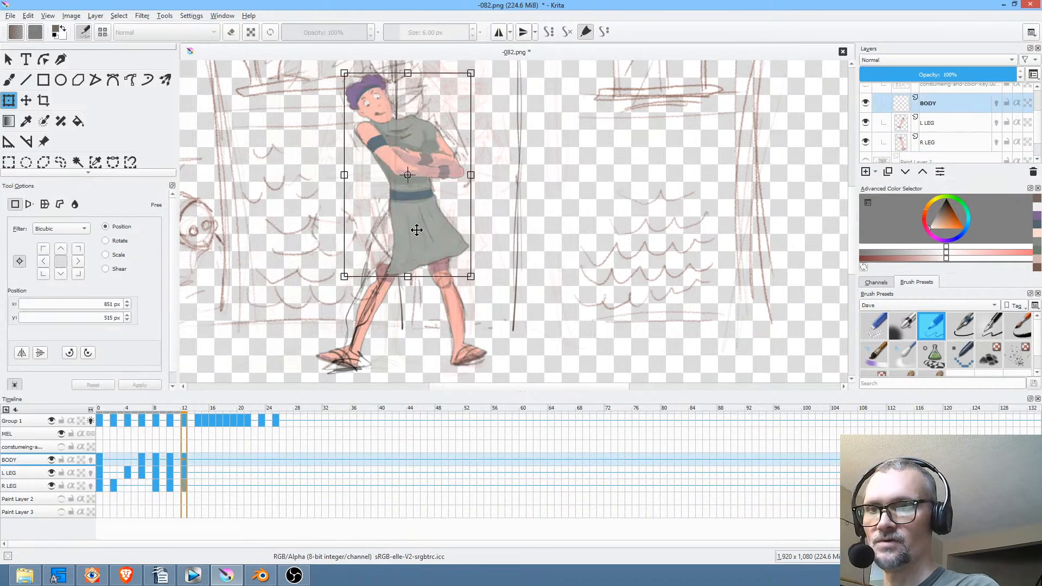
right_click(421, 233)
click(443, 295)
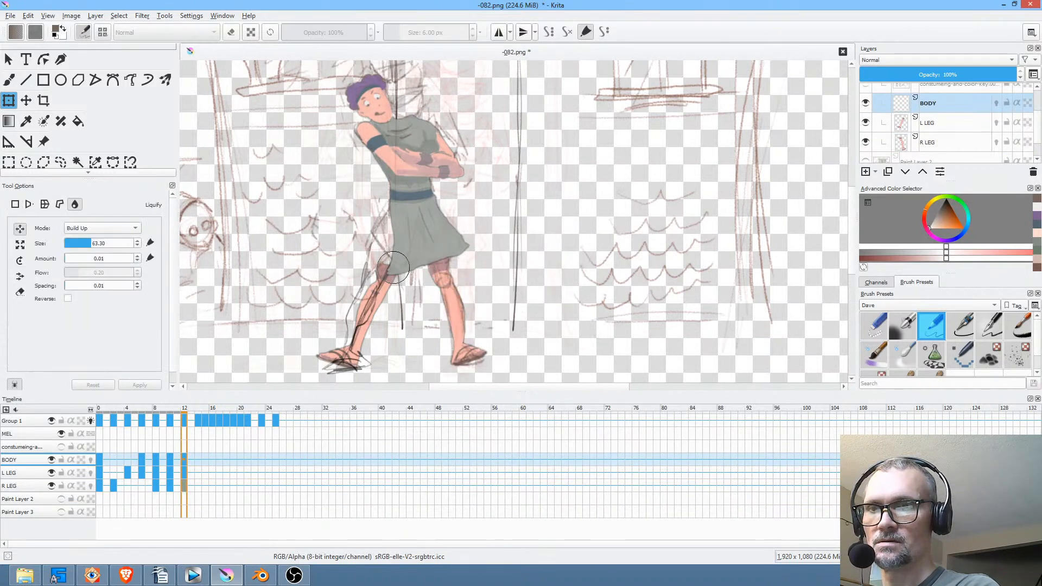
mouse_move(376, 263)
mouse_down()
mouse_move(423, 263)
mouse_move(323, 255)
mouse_move(304, 271)
mouse_move(320, 271)
mouse_move(325, 233)
mouse_move(345, 225)
mouse_move(380, 231)
mouse_move(345, 254)
mouse_move(365, 254)
mouse_move(366, 266)
mouse_move(405, 270)
mouse_move(493, 244)
mouse_move(465, 248)
mouse_move(448, 225)
mouse_move(480, 255)
mouse_up()
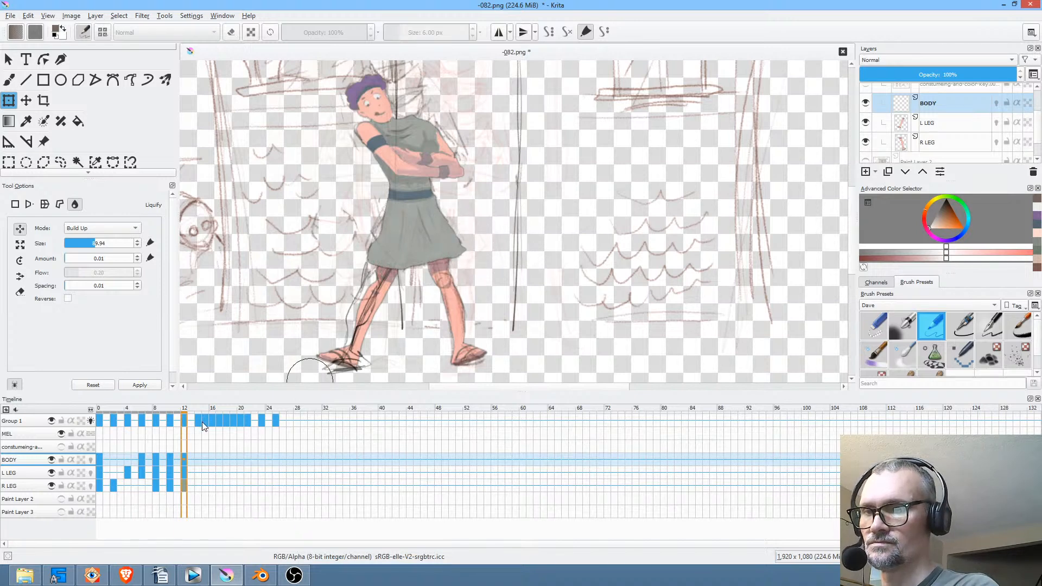
Copy the BODY keyframe from frame 0 to frame 14.
click(200, 421)
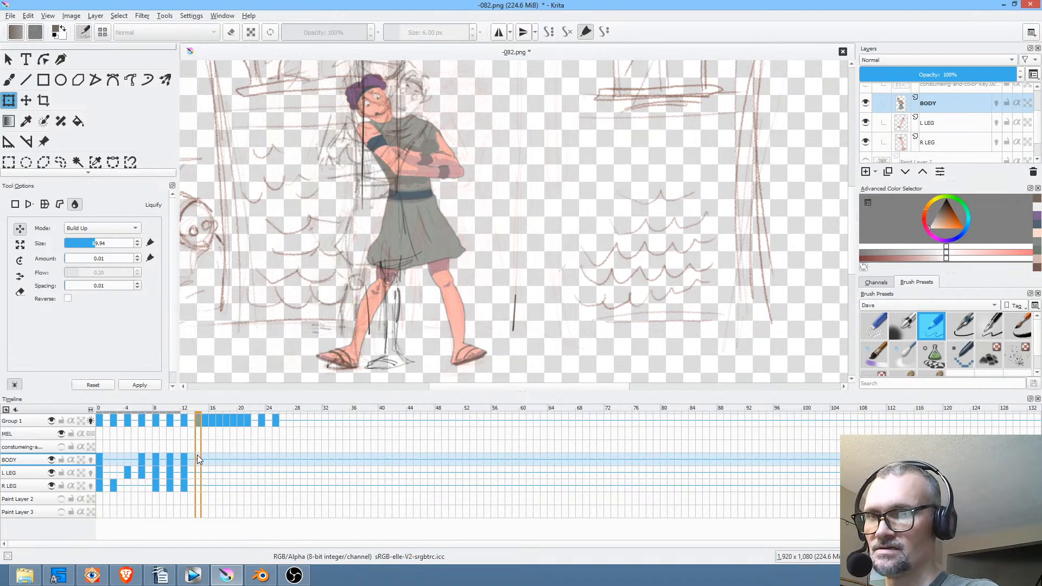
click(100, 457)
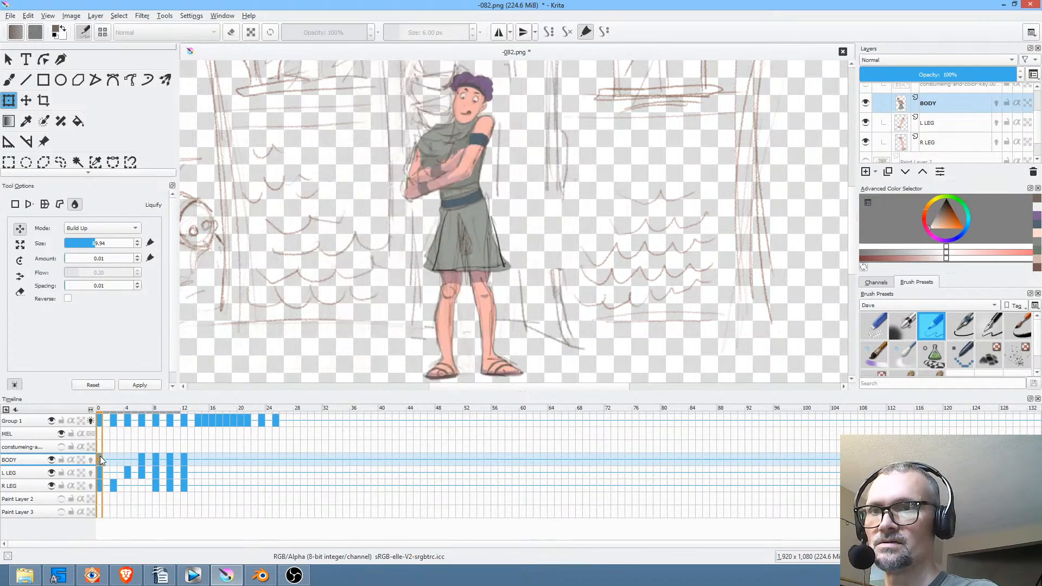
drag(99, 458, 197, 459)
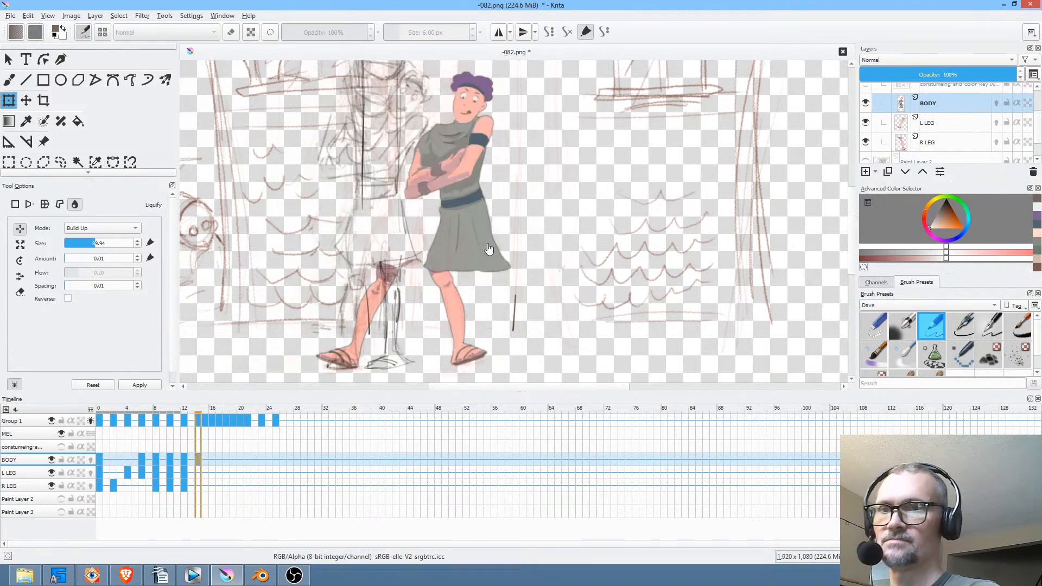
right_click(468, 184)
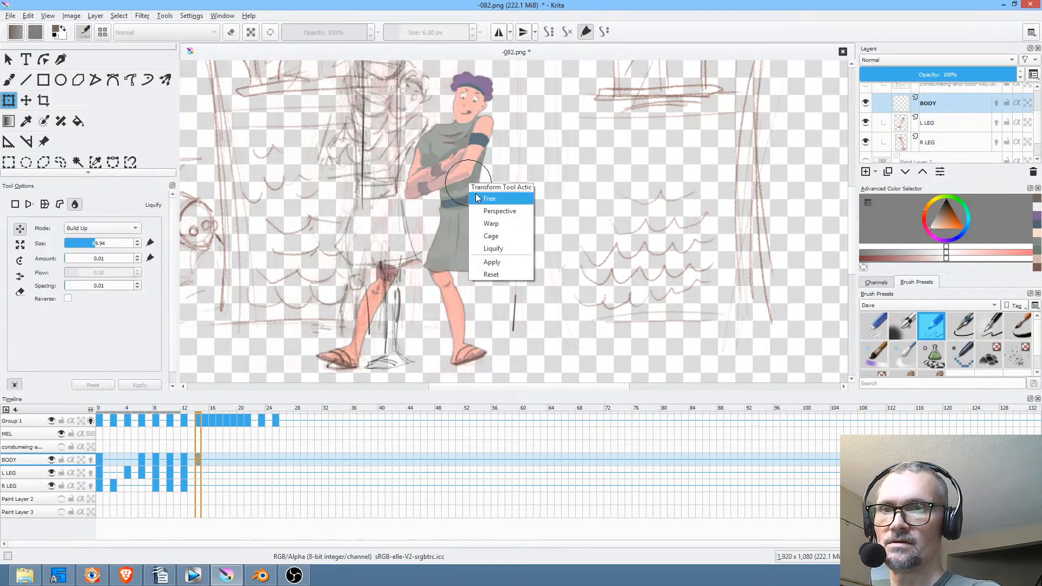
click(481, 197)
drag(462, 207, 392, 201)
drag(477, 210, 401, 208)
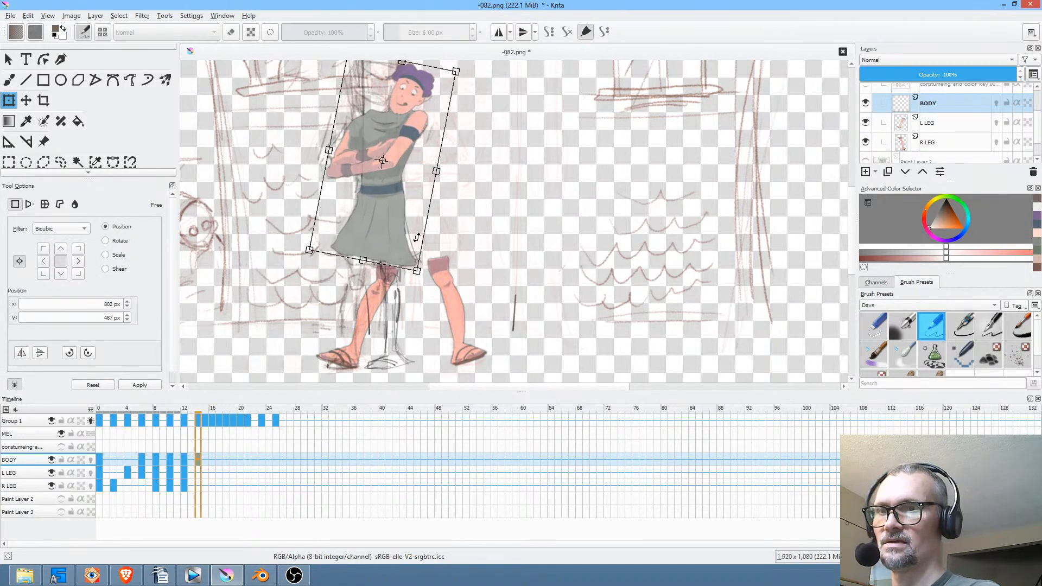
right_click(396, 228)
click(452, 289)
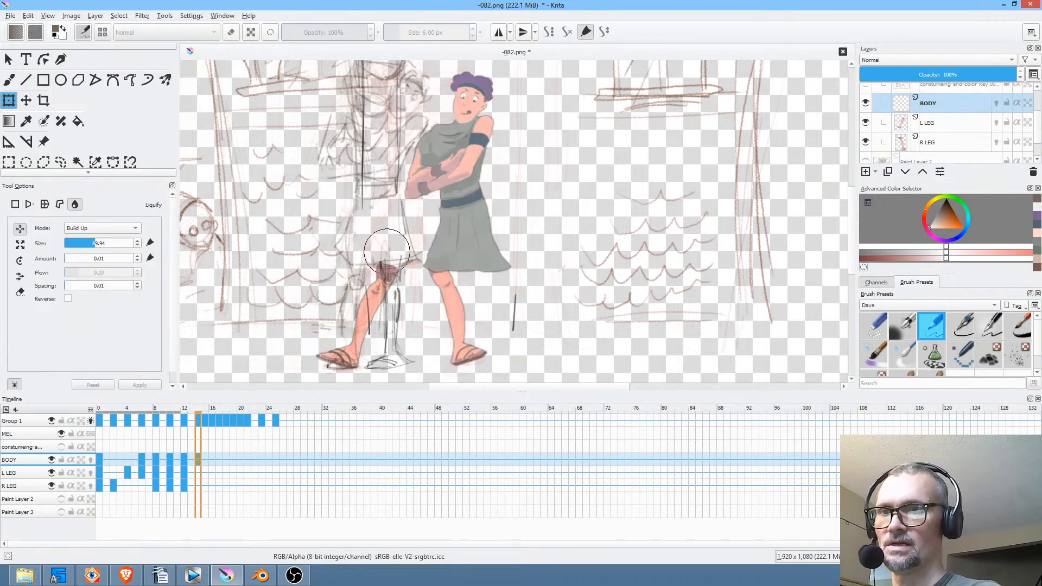
Rotate the frame 14 BODY clockwise with a free transform, move it onto the rough sketch, and apply the transform.
right_click(444, 218)
click(481, 223)
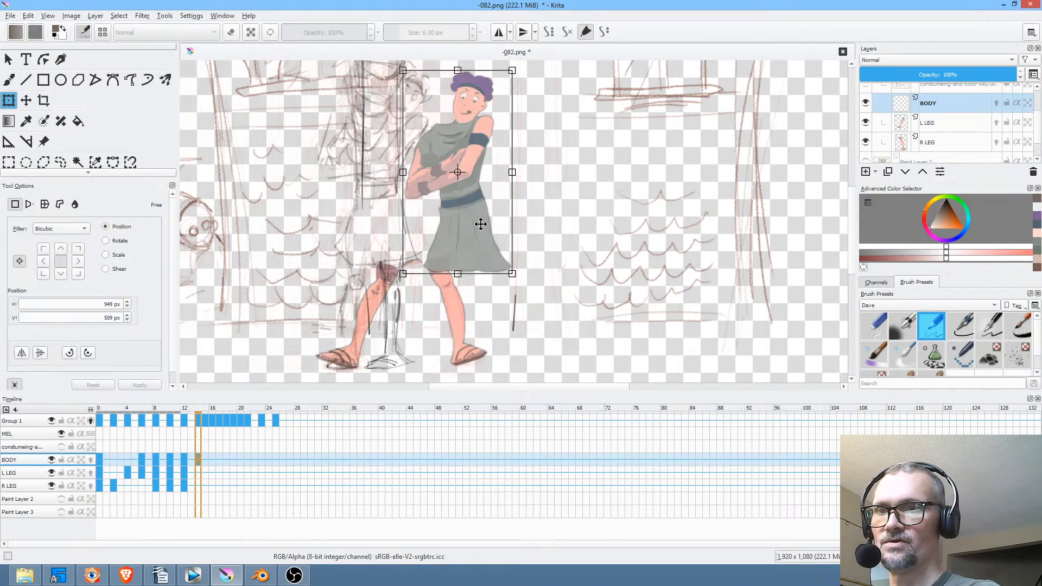
drag(572, 242, 404, 223)
key(Return)
Liquify the skirt on the frame 14 BODY, widening its hem toward the right thigh and adjusting its sides.
right_click(406, 222)
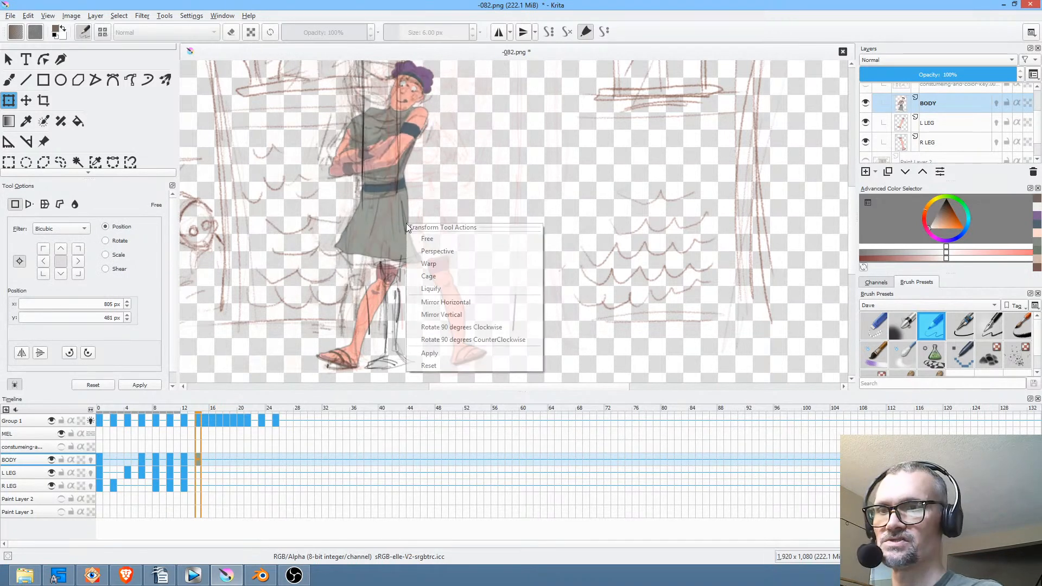
click(436, 288)
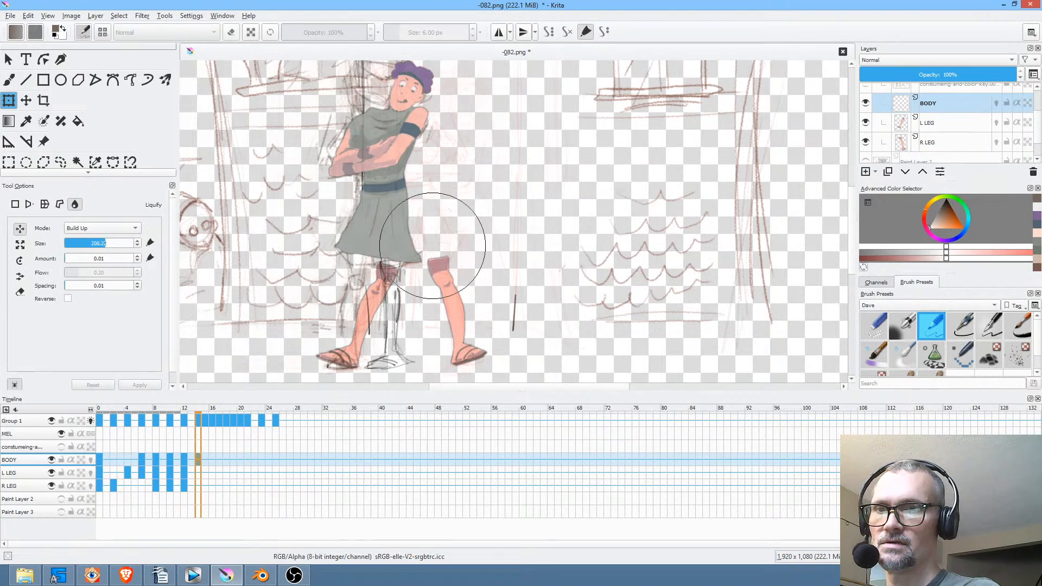
mouse_move(439, 256)
mouse_down()
mouse_move(433, 291)
mouse_move(433, 273)
mouse_move(396, 240)
mouse_move(419, 244)
mouse_move(339, 245)
mouse_move(353, 251)
mouse_move(344, 254)
mouse_move(348, 220)
mouse_up()
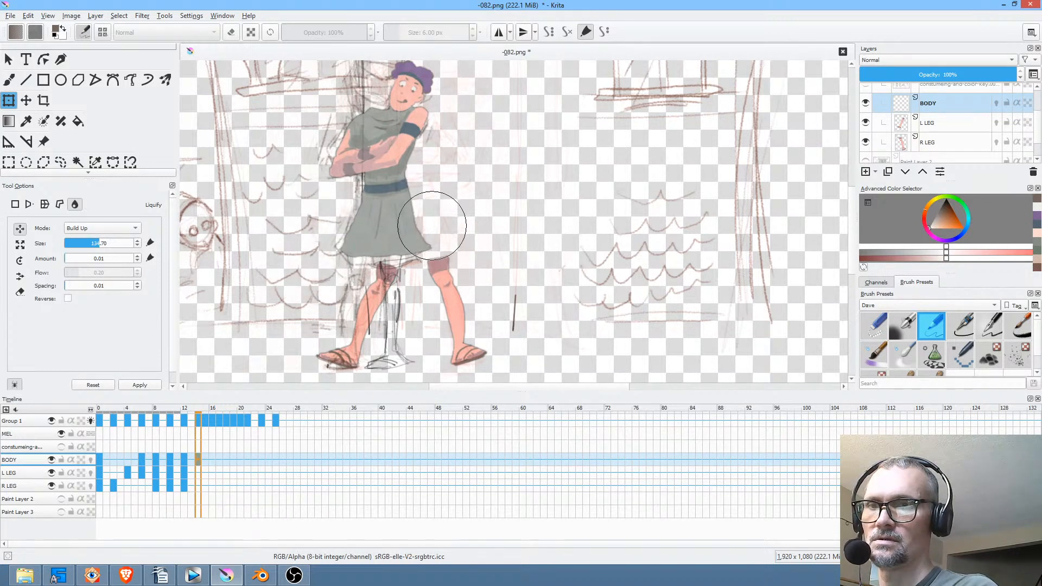
Rotate the frame 14 L LEG counterclockwise with a free transform, move it left beneath the skirt, and liquify its thigh up to the hem.
click(35, 474)
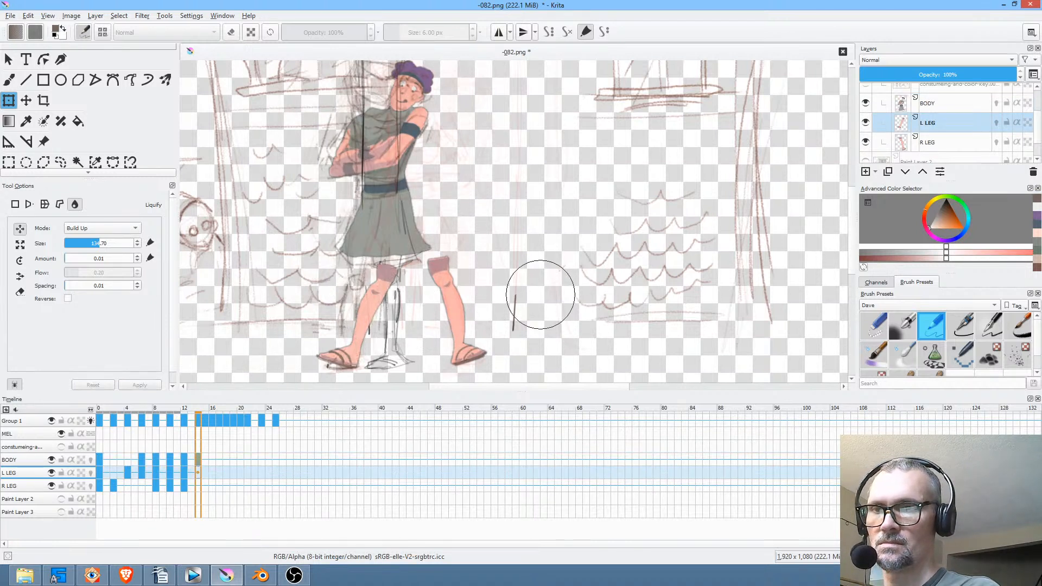
right_click(386, 277)
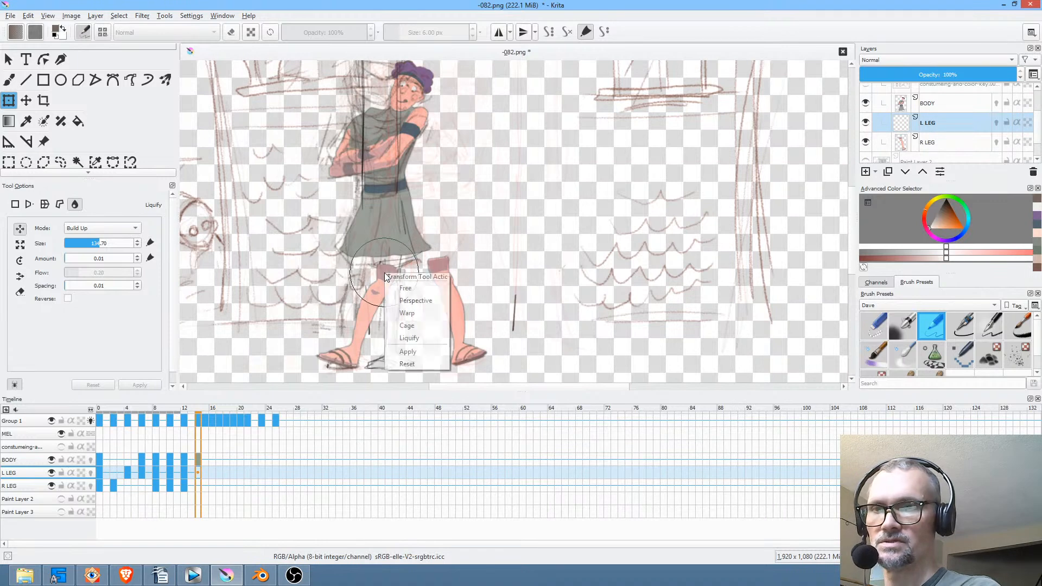
click(406, 288)
drag(496, 290, 489, 251)
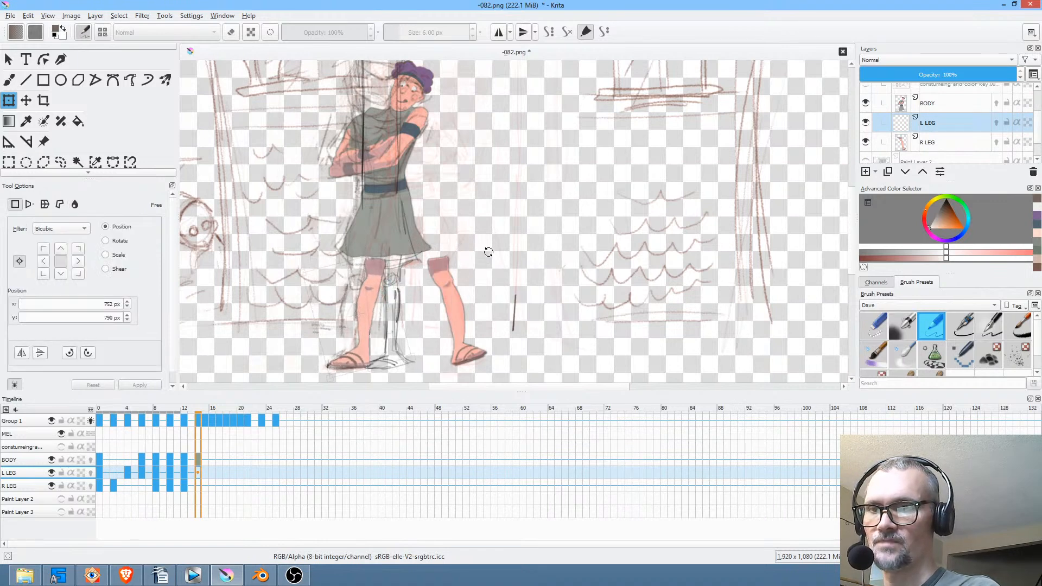
mouse_move(347, 319)
mouse_down()
mouse_move(287, 310)
mouse_move(354, 321)
mouse_up()
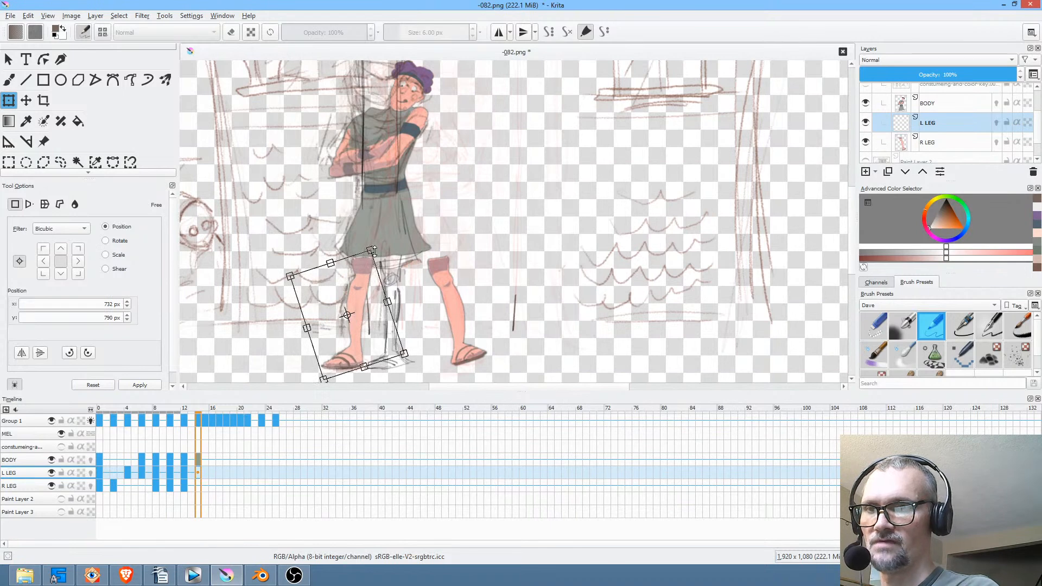
drag(362, 282, 361, 282)
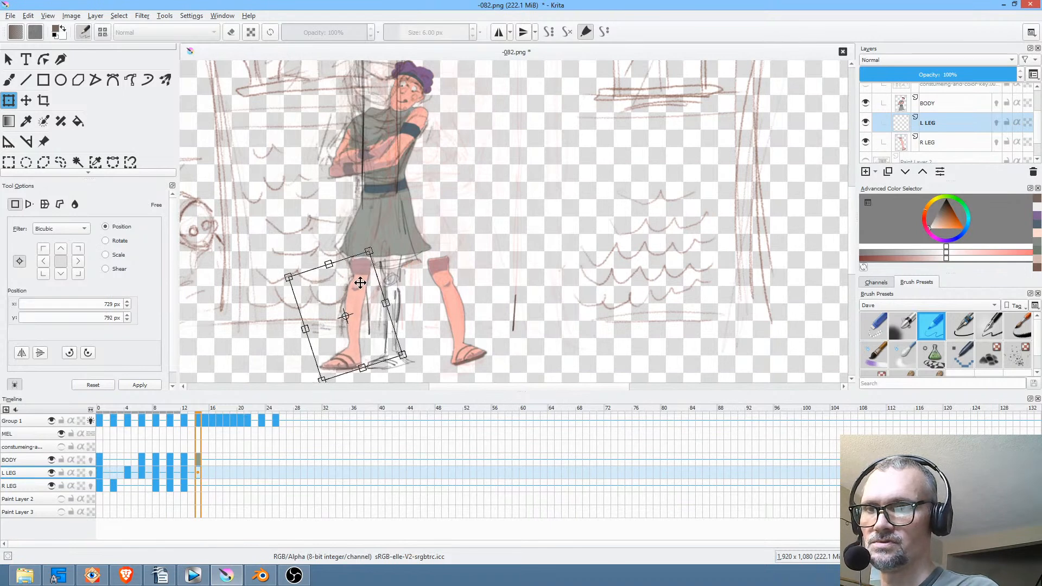
right_click(361, 283)
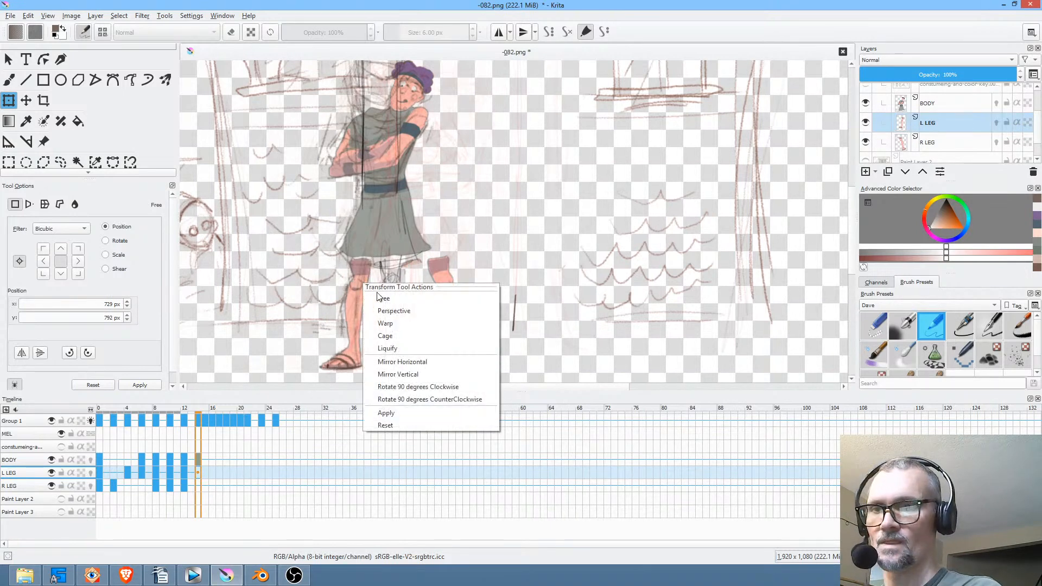
click(412, 352)
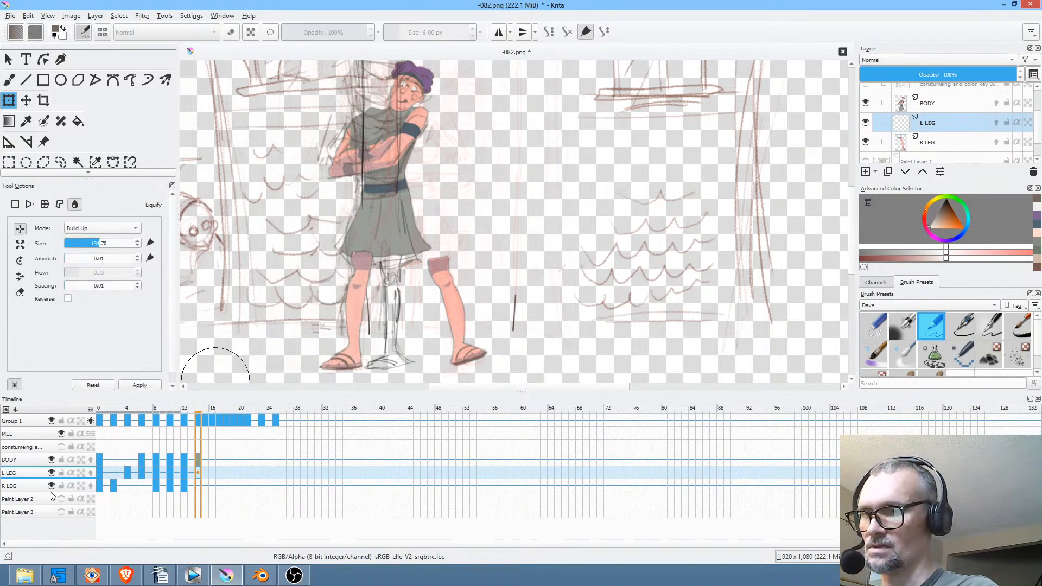
Rotate the frame 14 R LEG clockwise with a free transform and move it left under the skirt onto the rough sketch.
click(30, 487)
right_click(459, 309)
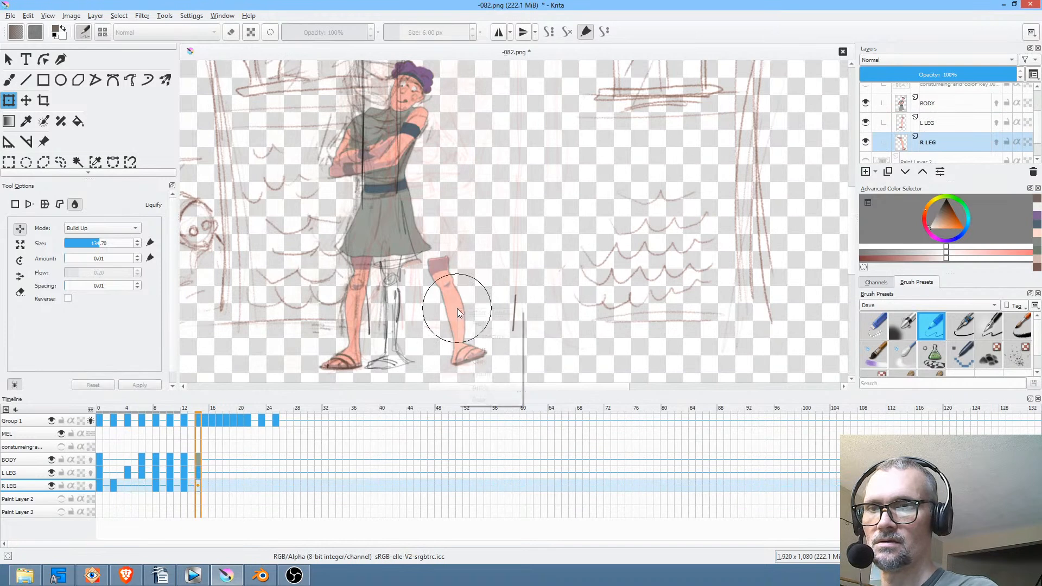
click(467, 324)
drag(525, 312, 525, 334)
drag(471, 303, 411, 309)
right_click(404, 287)
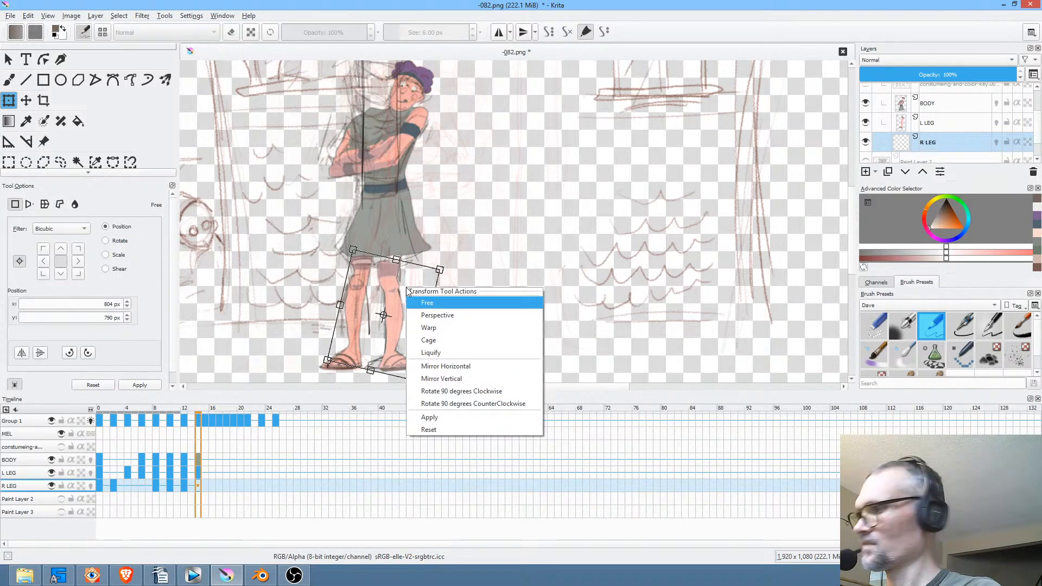
click(429, 300)
Liquify the foot of the frame 14 R LEG to fit the rough sketch.
right_click(395, 296)
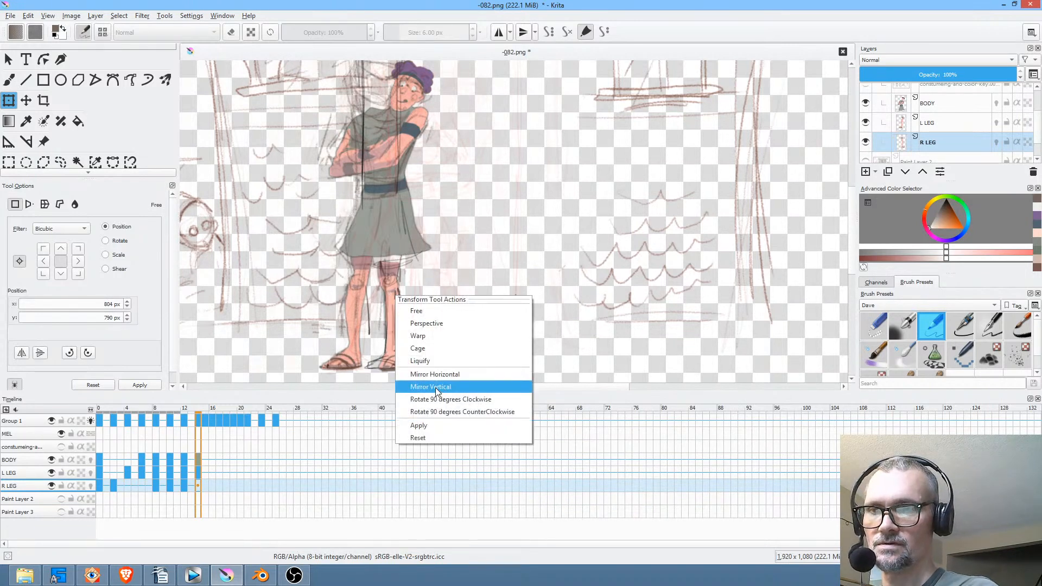
click(438, 361)
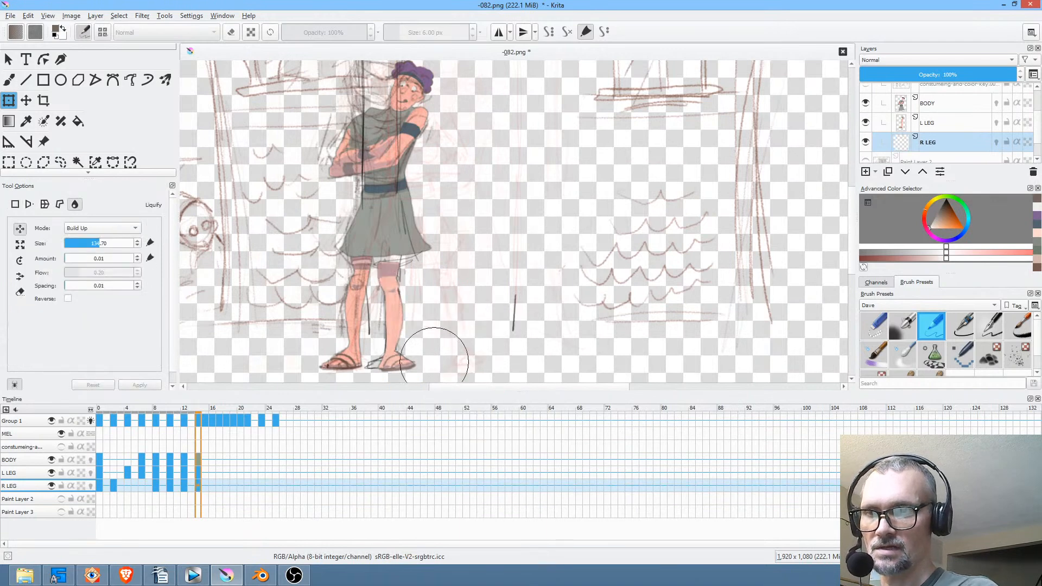
mouse_move(442, 369)
mouse_down()
mouse_move(402, 353)
mouse_move(428, 355)
mouse_move(435, 367)
mouse_move(380, 353)
mouse_move(377, 373)
mouse_up()
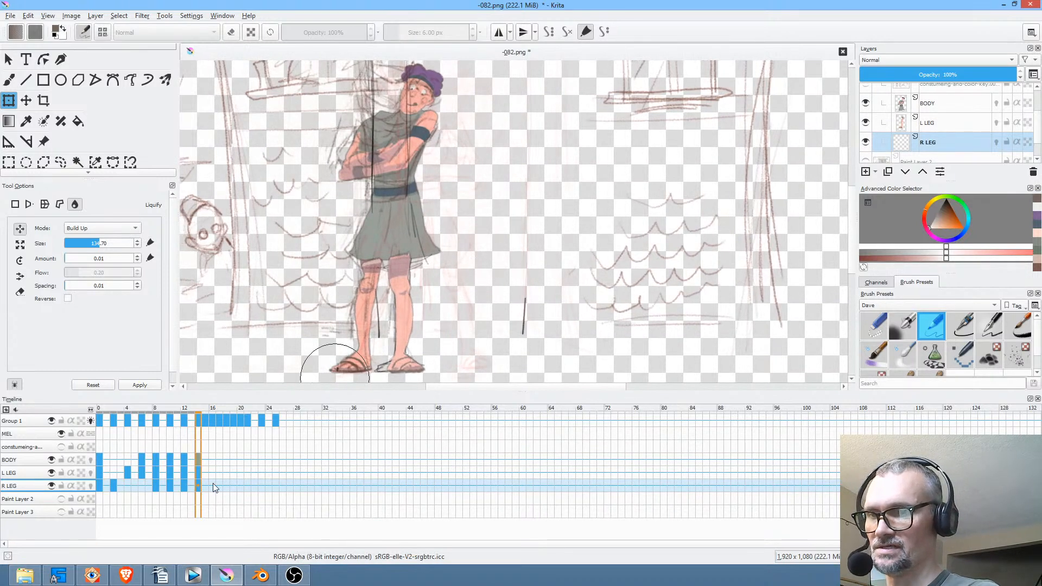
Go to frame 15 and lower the opacity of the Group 1 sketch layer to 49%.
click(206, 421)
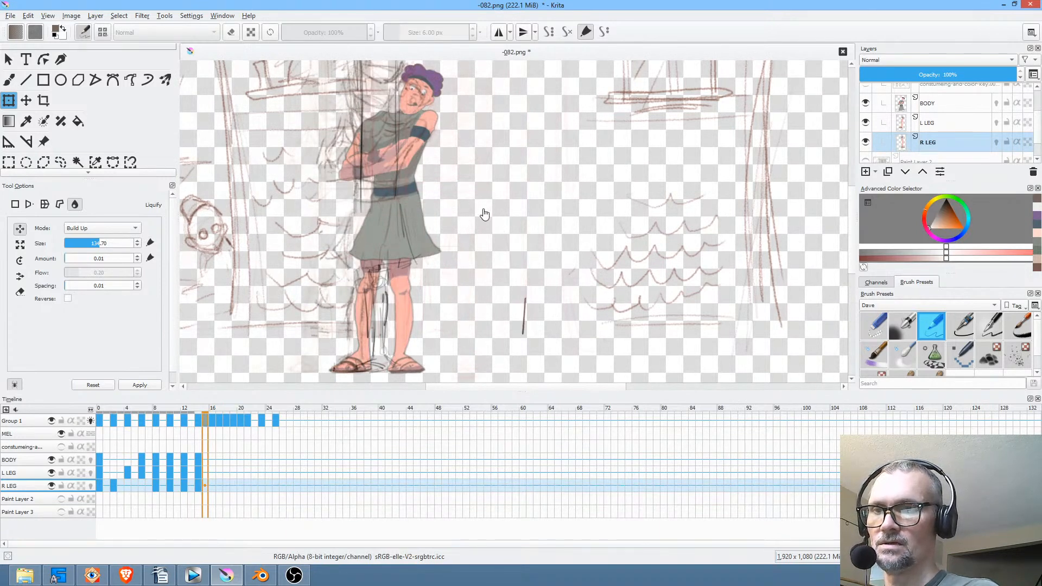
scroll(485, 216, down, 1)
drag(481, 218, 474, 235)
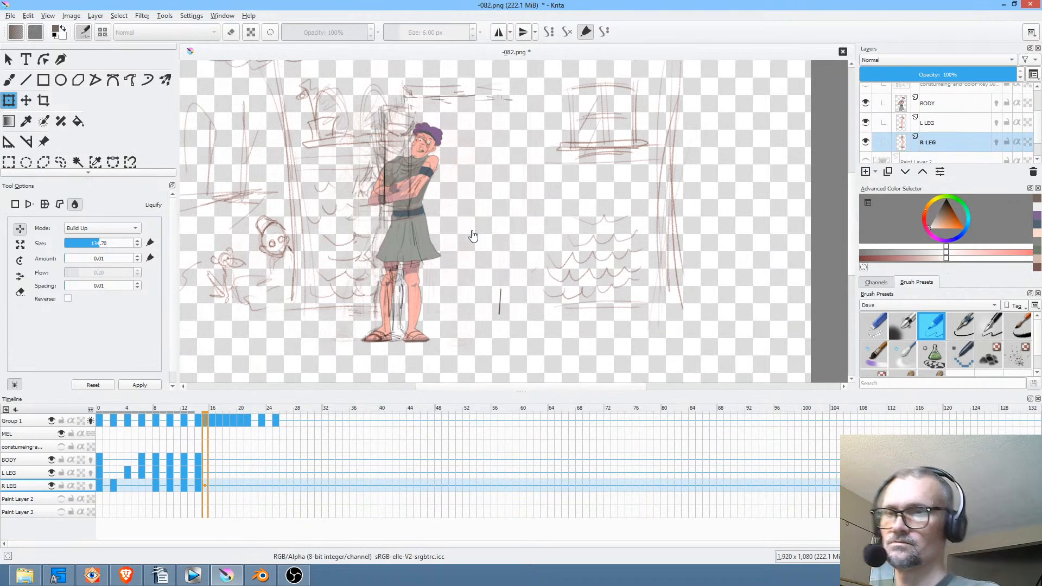
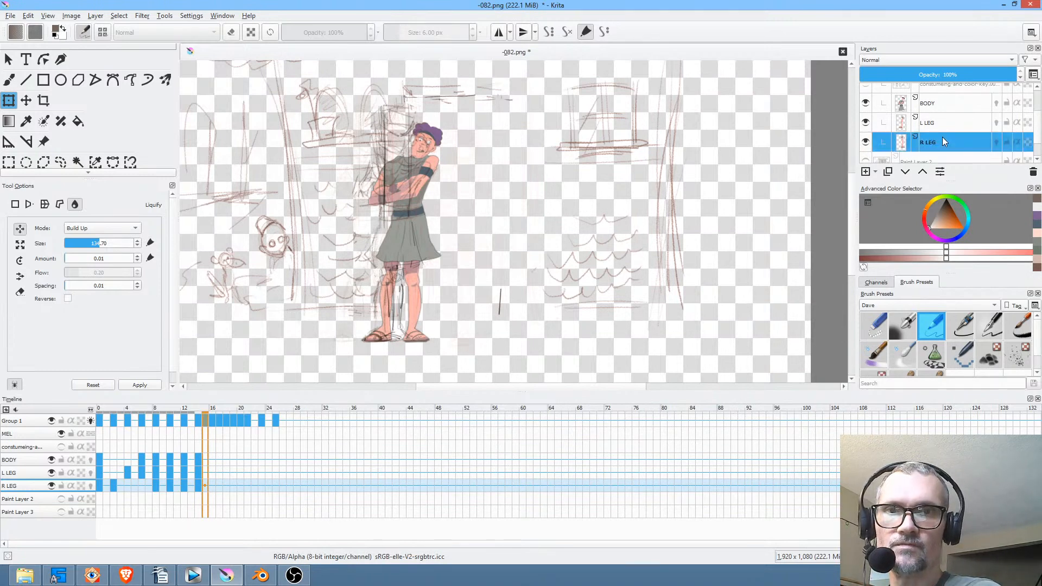
scroll(918, 114, up, 3)
click(975, 95)
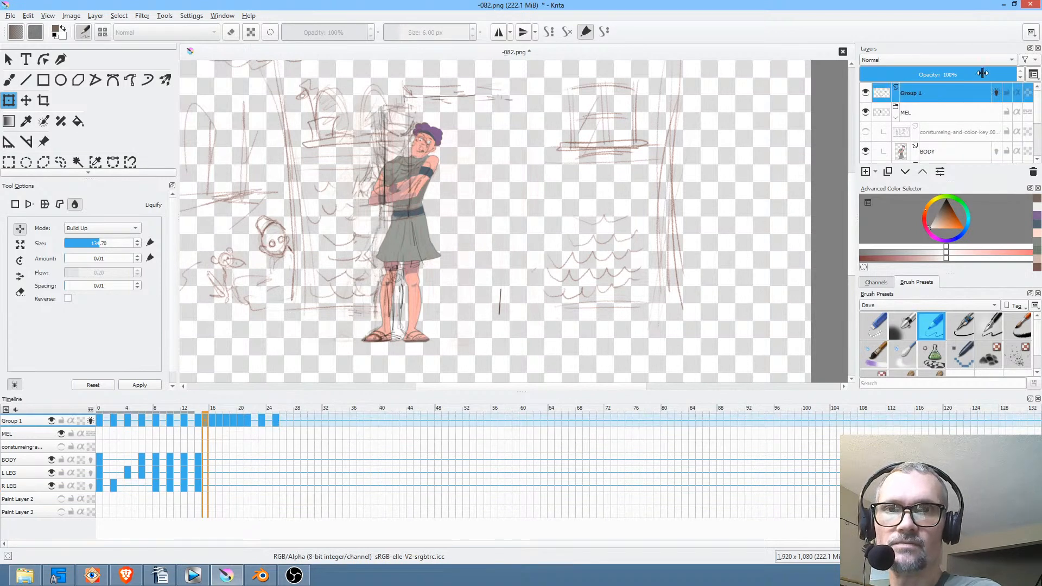
mouse_move(982, 72)
mouse_down()
mouse_move(866, 76)
mouse_move(915, 77)
mouse_up()
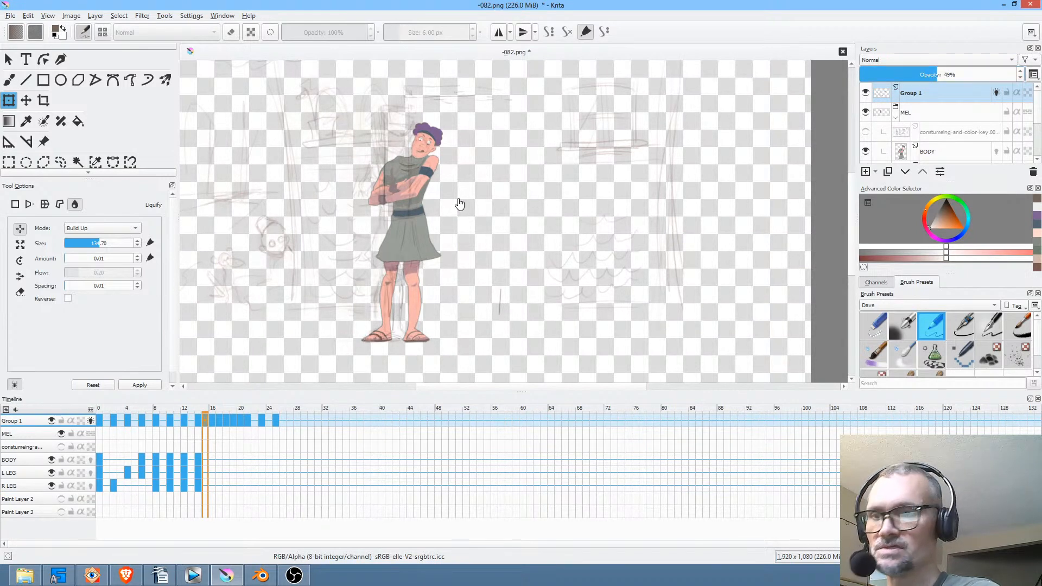
Move the frame 15 BODY left onto the rough sketch with a free transform, to X 771 px, and apply the transform.
click(25, 463)
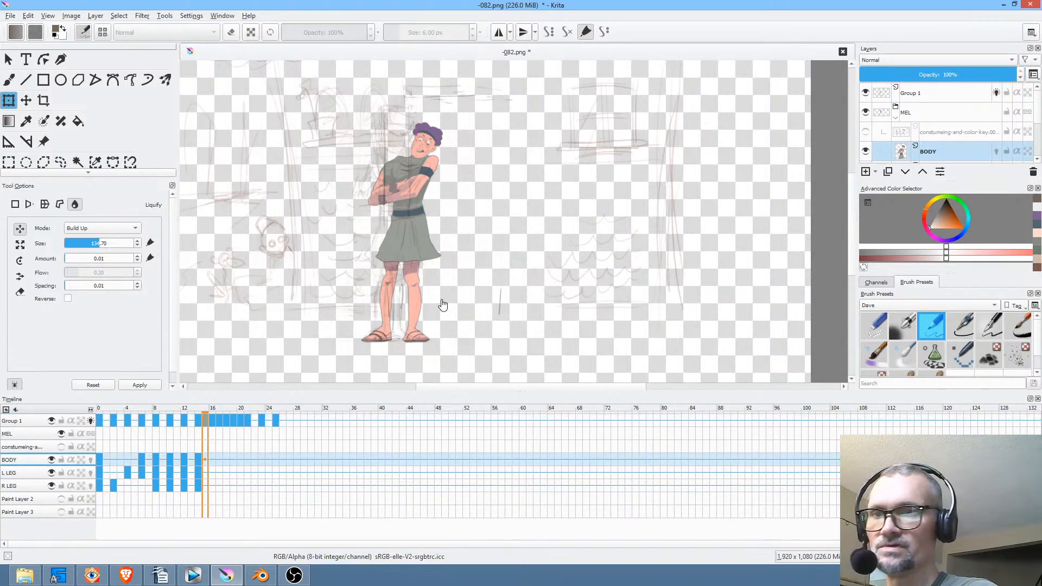
scroll(443, 305, up, 2)
scroll(407, 293, down, 3)
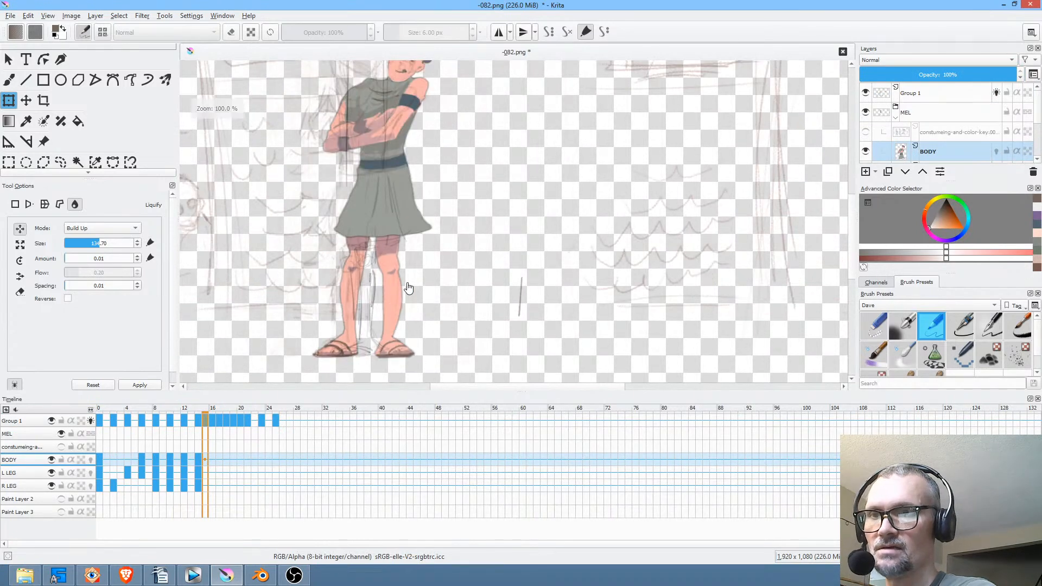
scroll(448, 313, up, 3)
drag(449, 314, 515, 384)
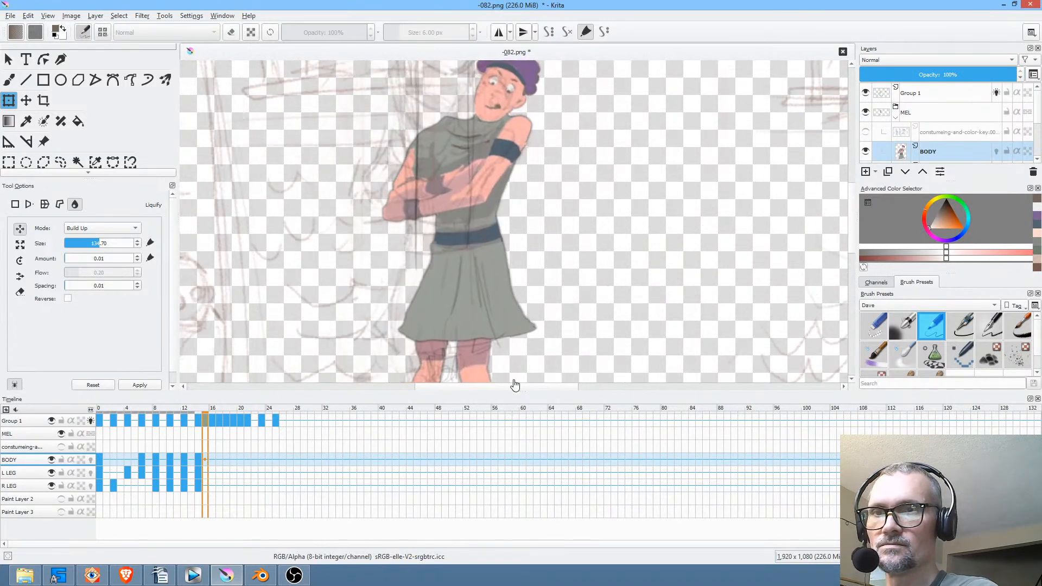
click(206, 458)
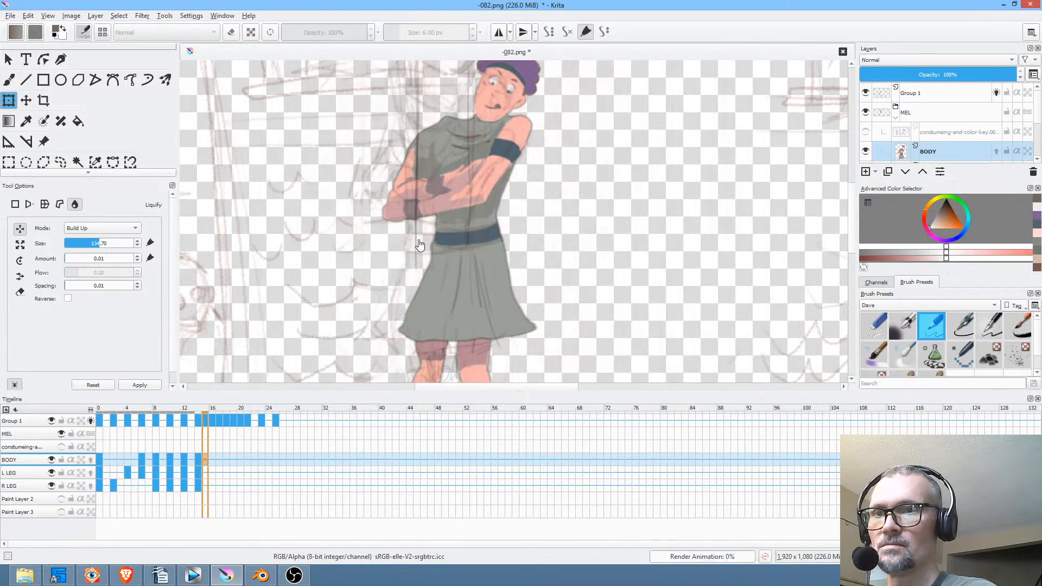
right_click(478, 208)
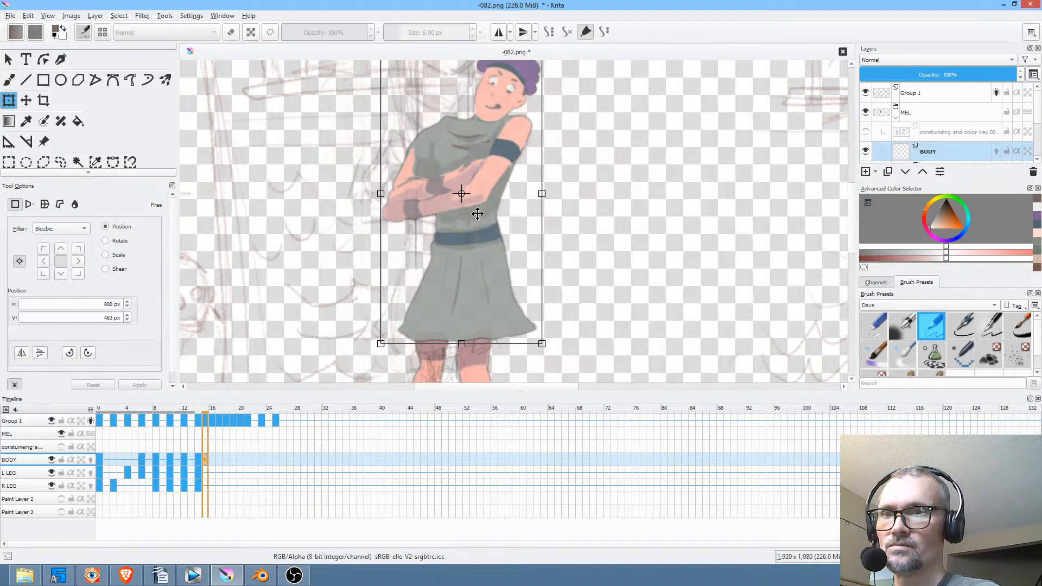
drag(477, 214, 455, 214)
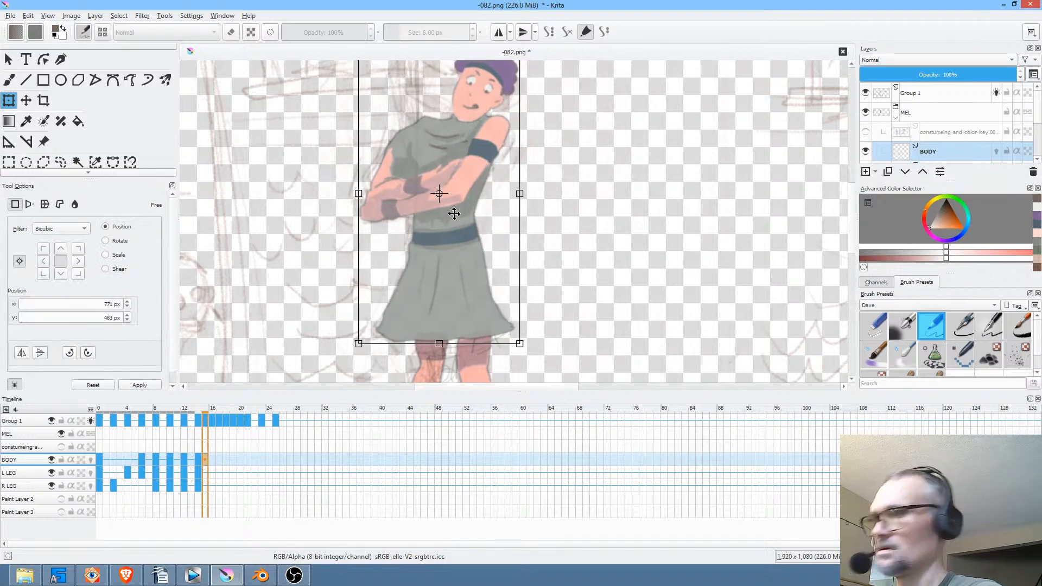
key(Return)
Step back and forth through frames 14 to 17 to compare the BODY's position with the rough sketches.
key(Right)
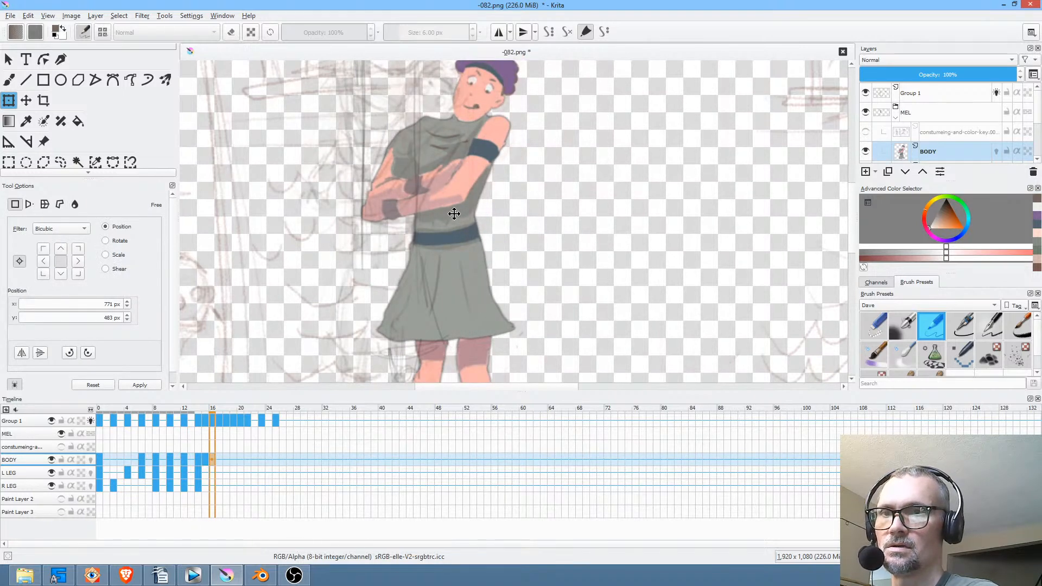
key(Left)
key(Right)
key(Right)
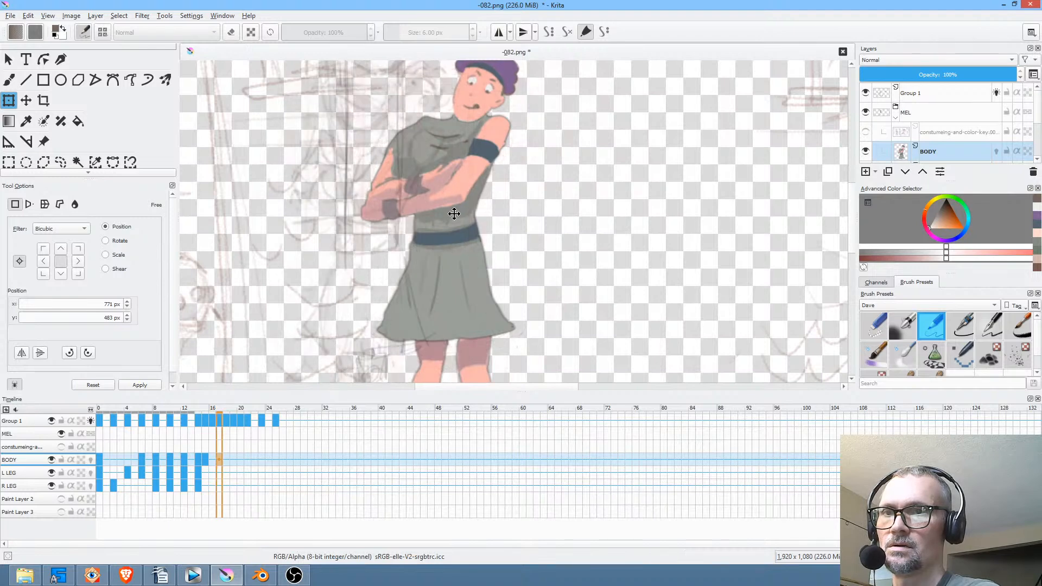
key(Left)
key(Left)
key(Left)
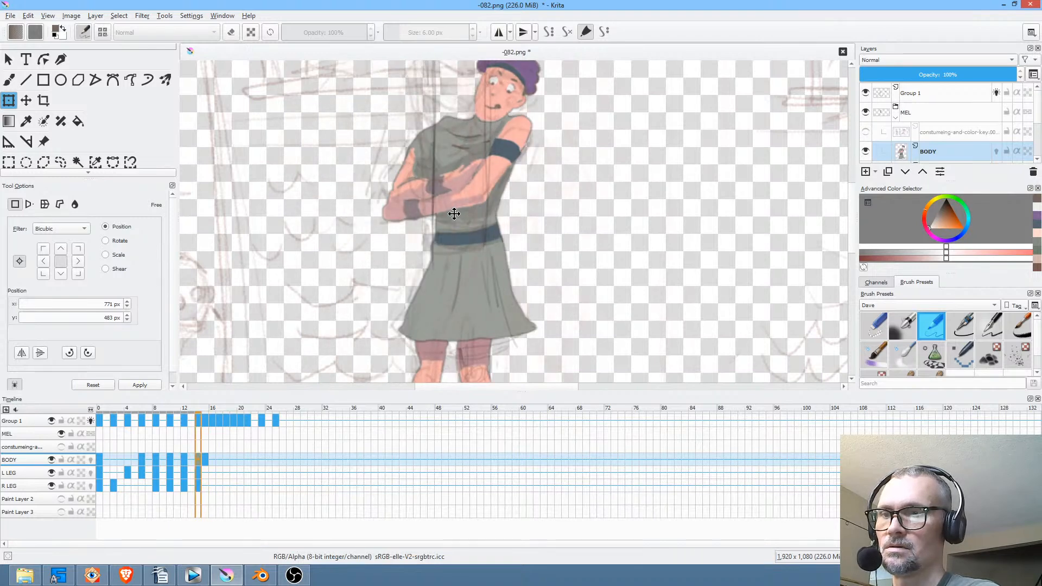
key(Right)
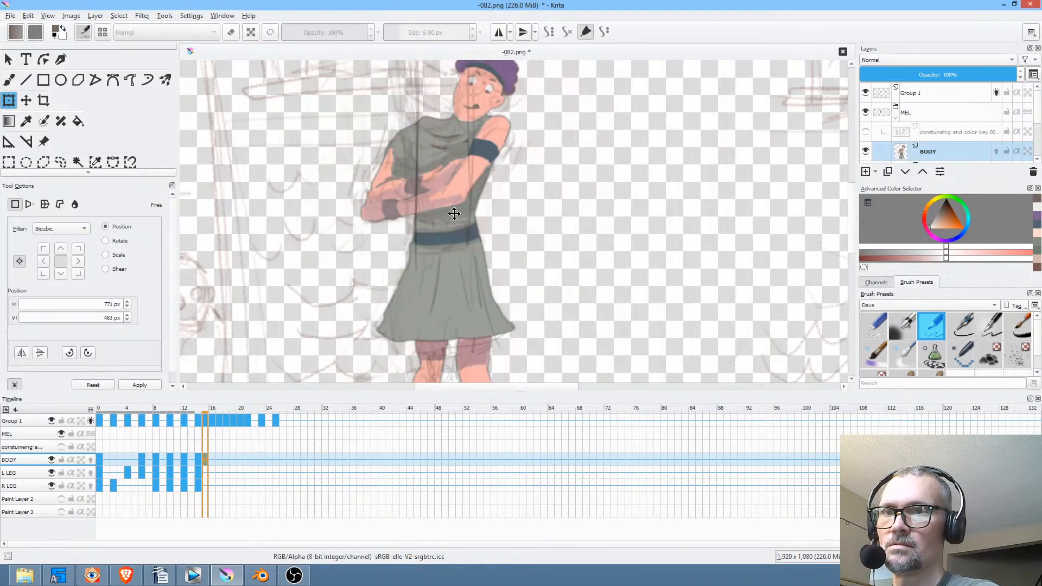
Shift the BODY progressively left on frames 16, 17 and 18 to follow the rough sketches.
key(Right)
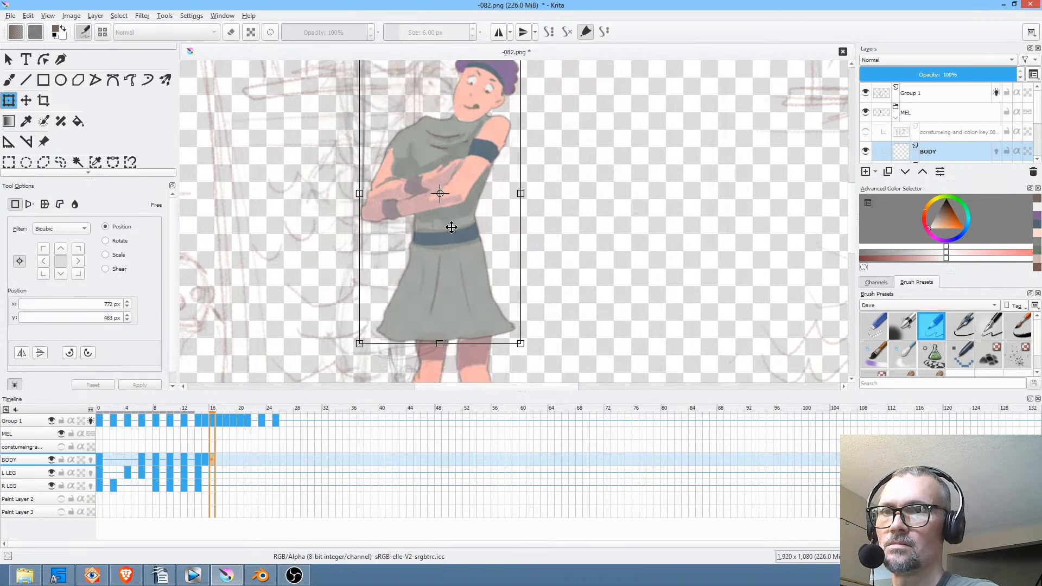
drag(451, 227, 402, 224)
key(Right)
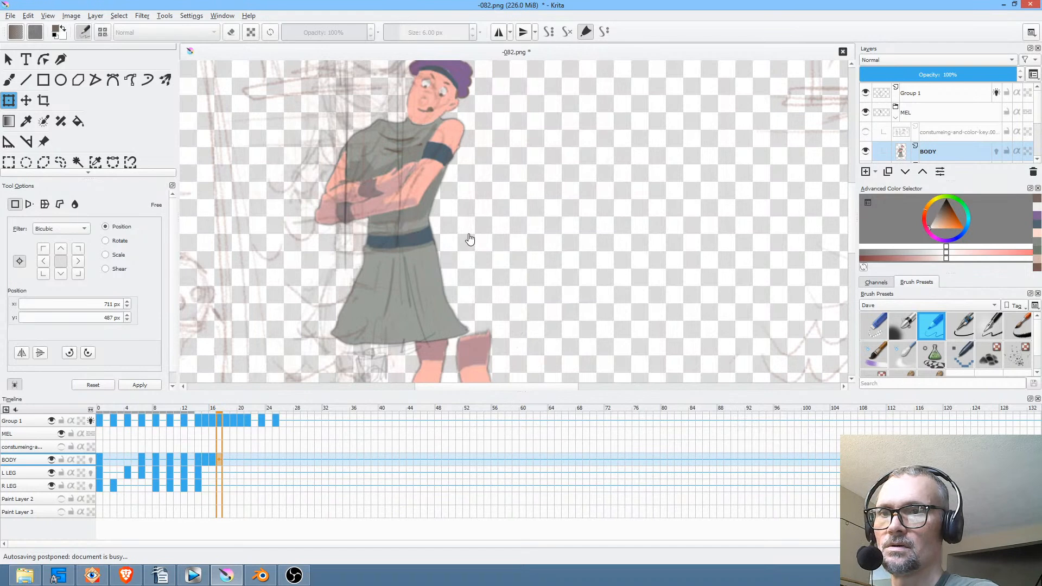
drag(390, 252, 344, 251)
key(Right)
key(Right)
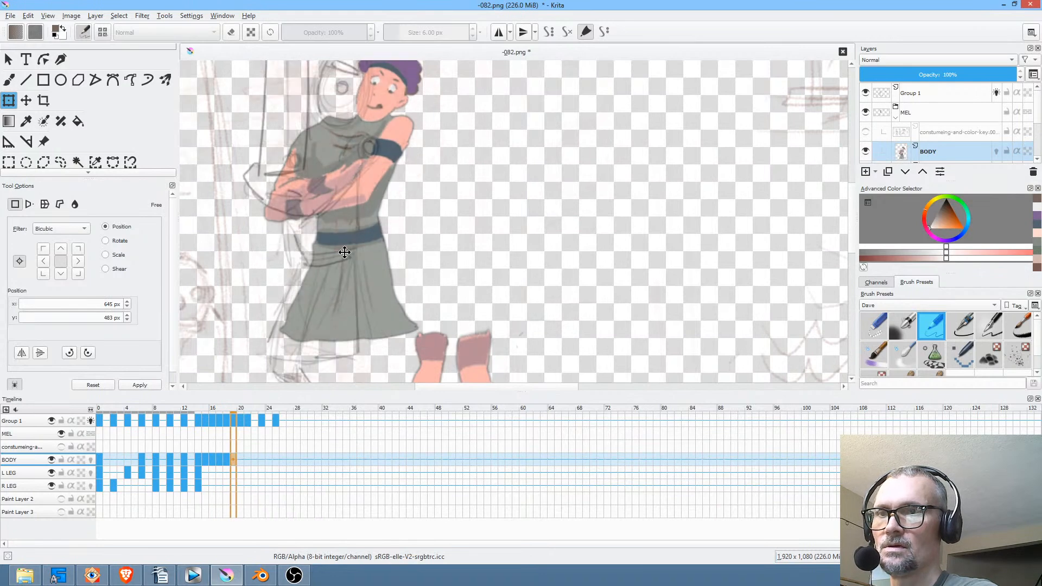
On frame 15, move the R LEG left toward the rough sketch with a free transform, to X 784 px, Y 773 px.
scroll(624, 252, down, 2)
drag(609, 258, 494, 243)
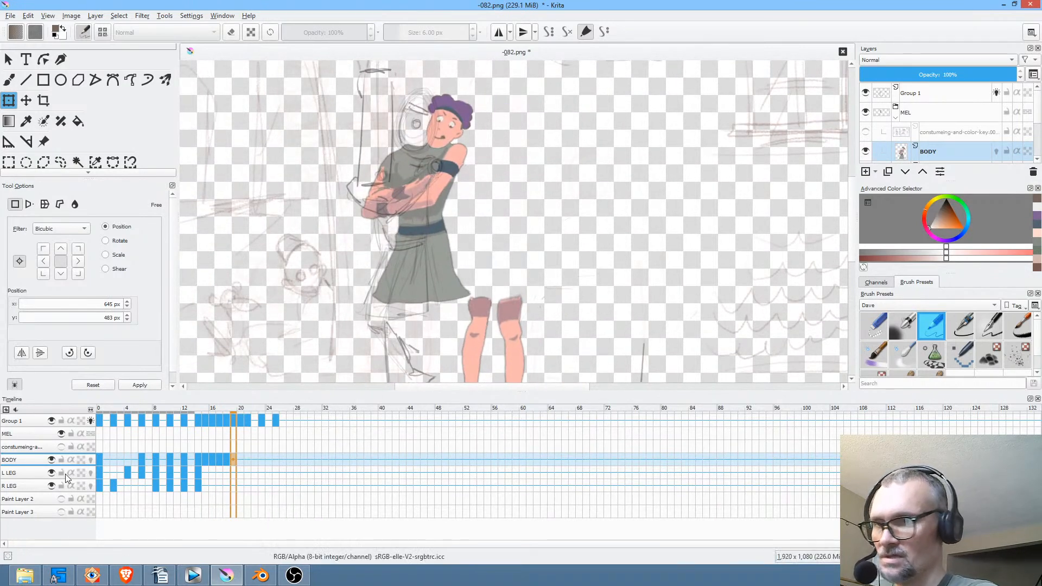
click(32, 474)
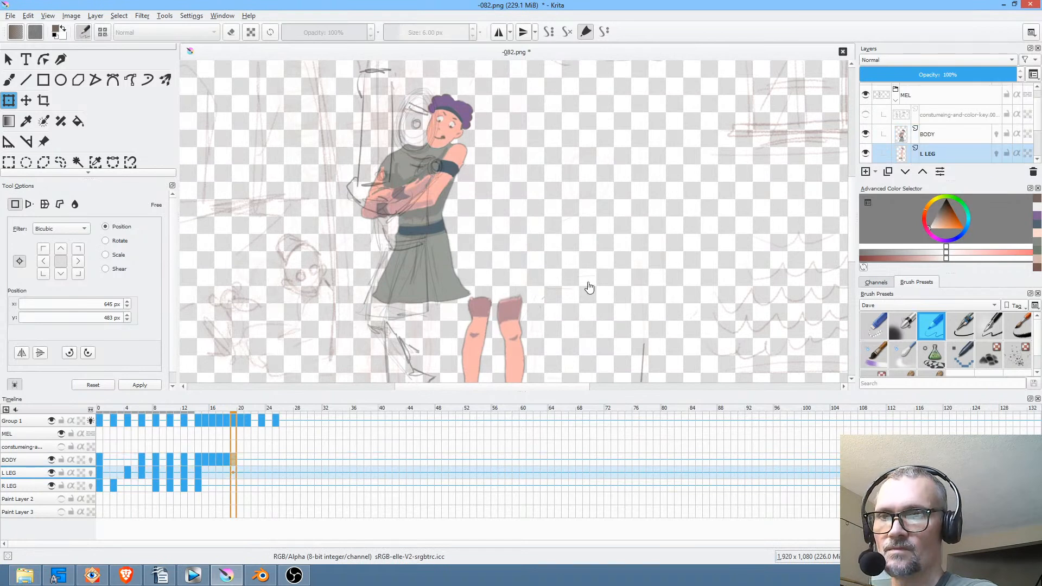
drag(603, 327, 592, 265)
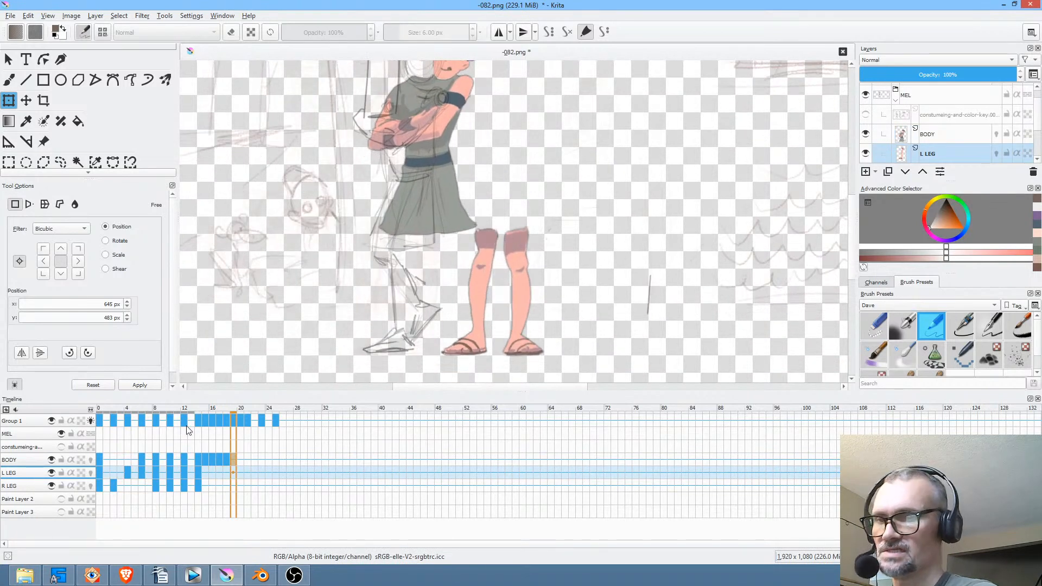
click(200, 472)
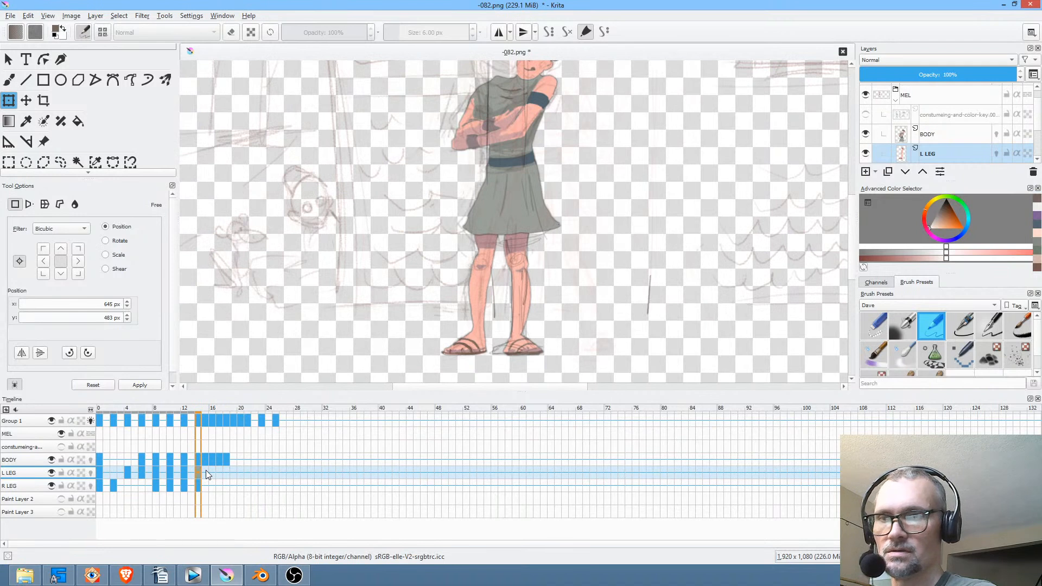
click(206, 471)
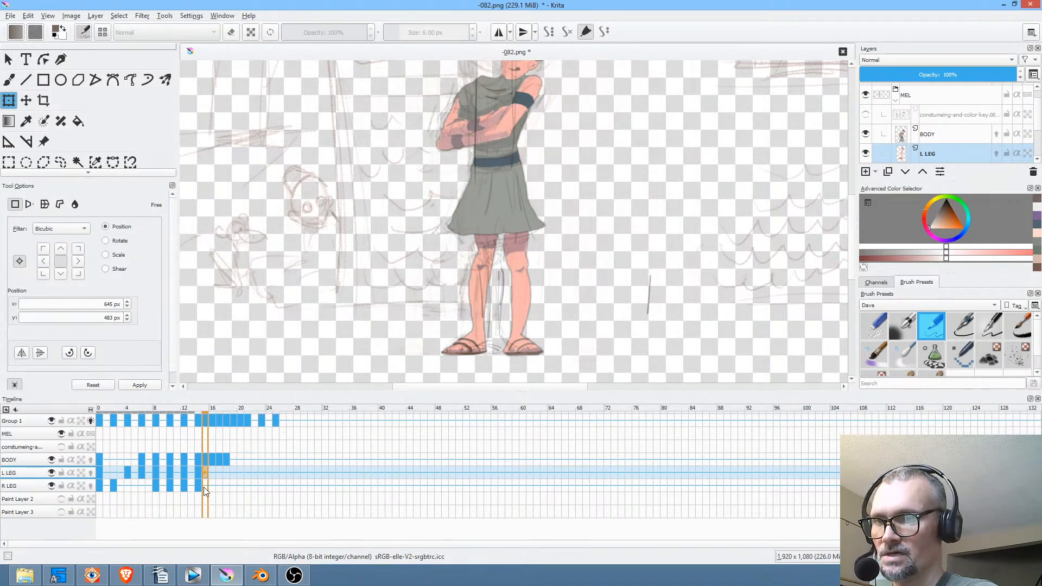
click(45, 487)
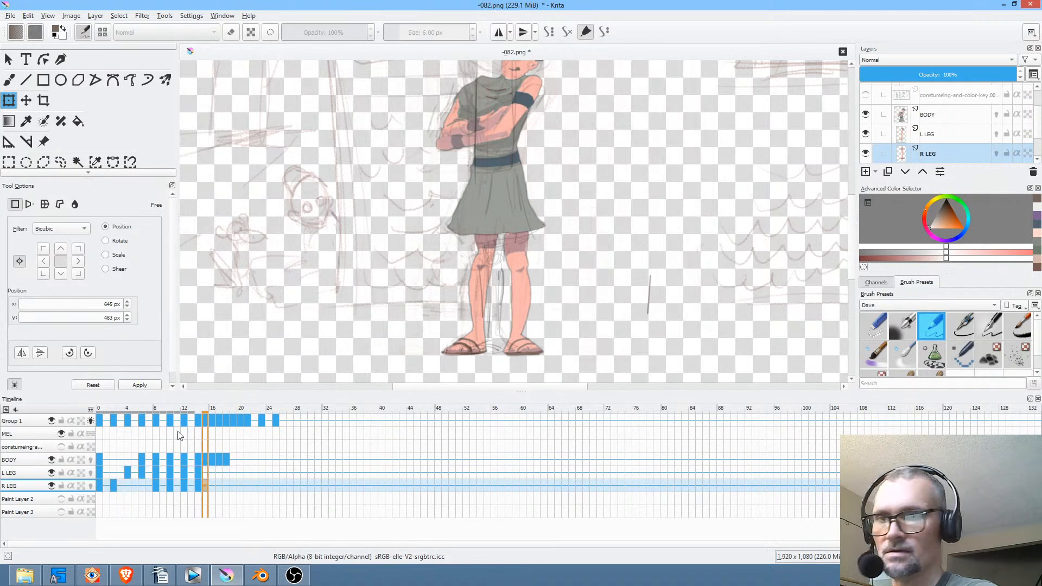
drag(514, 290, 513, 290)
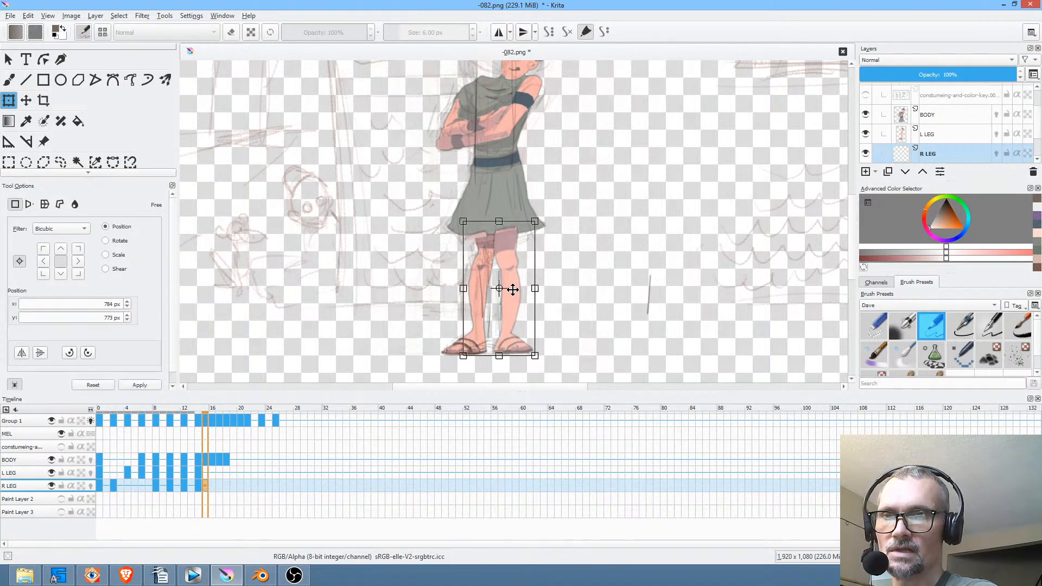
On frame 16, move the L LEG left to X 632 px, Y 779 px and the R LEG to X 715 px, Y 777 px.
click(212, 483)
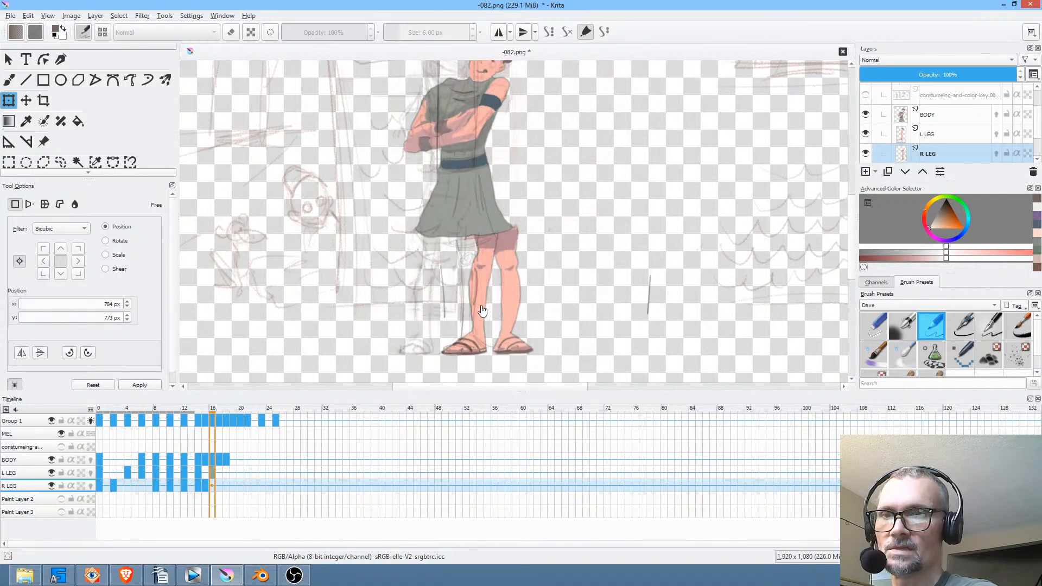
mouse_move(476, 303)
mouse_down()
mouse_move(445, 308)
mouse_move(490, 310)
mouse_move(474, 307)
mouse_up()
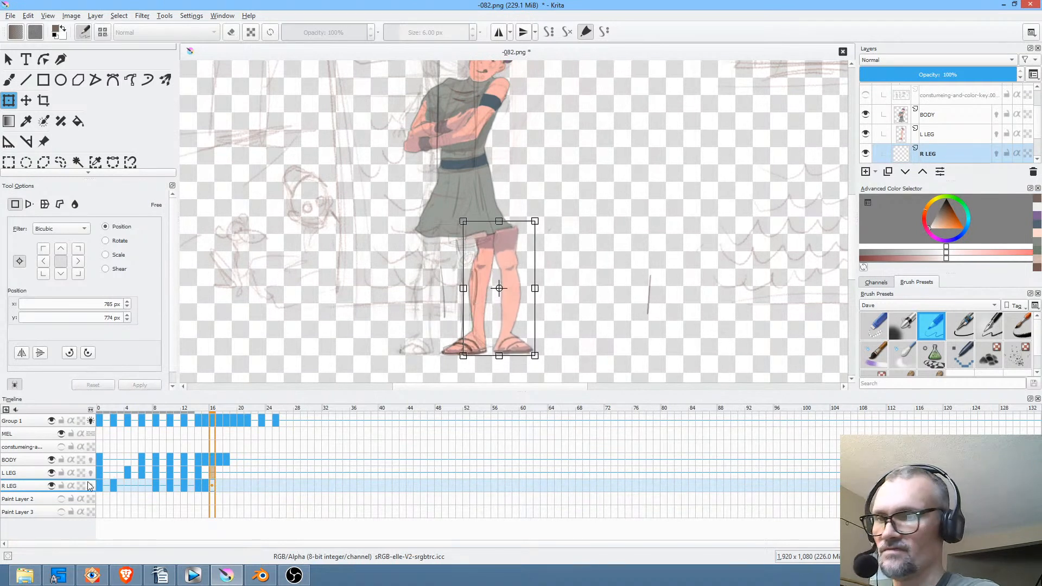
click(39, 476)
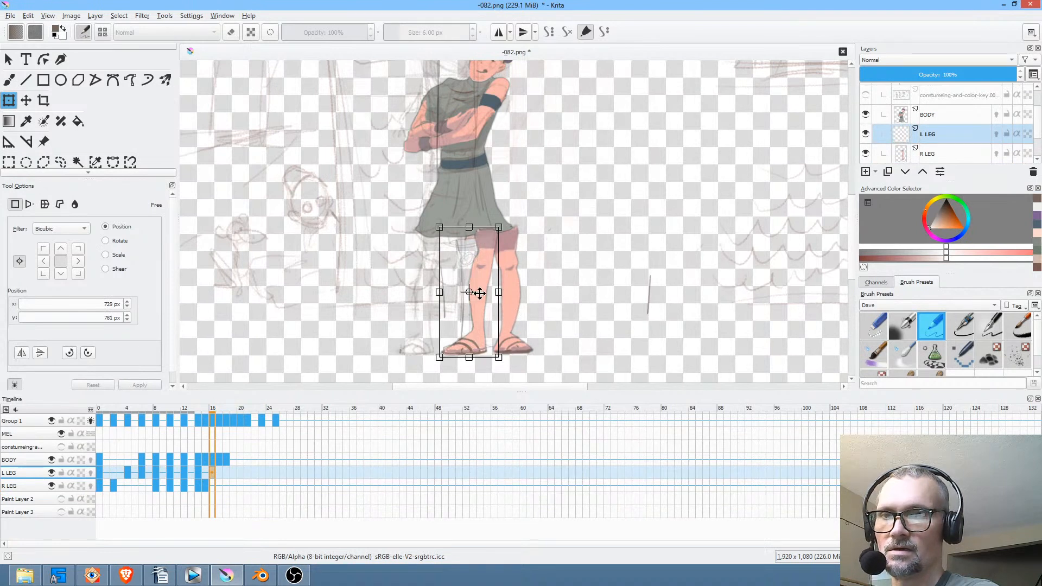
drag(477, 295, 424, 293)
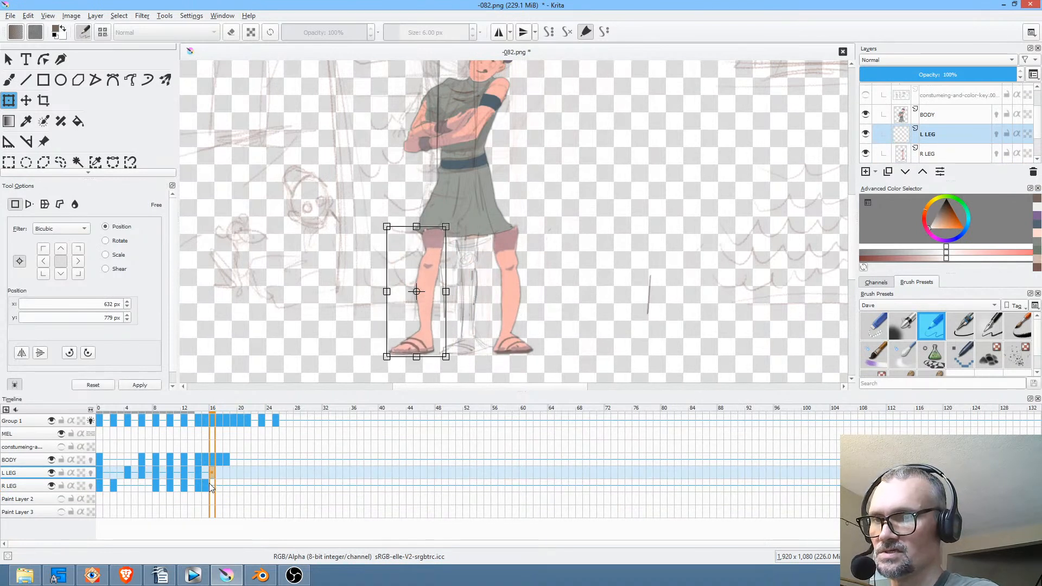
click(32, 486)
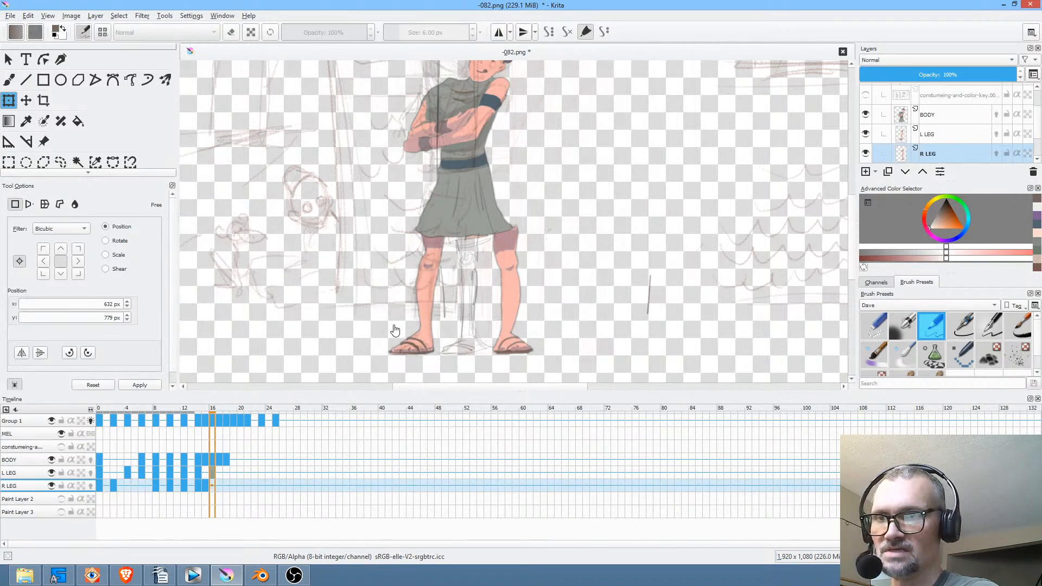
drag(512, 301, 474, 303)
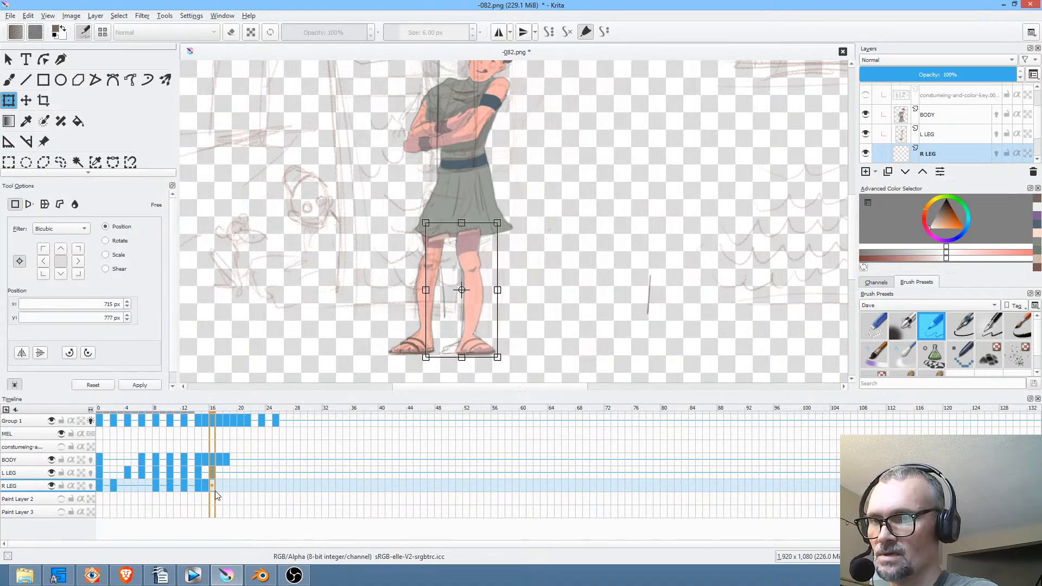
On frame 17, move the R LEG left beneath the body to X 677 px, Y 777 px.
key(.)
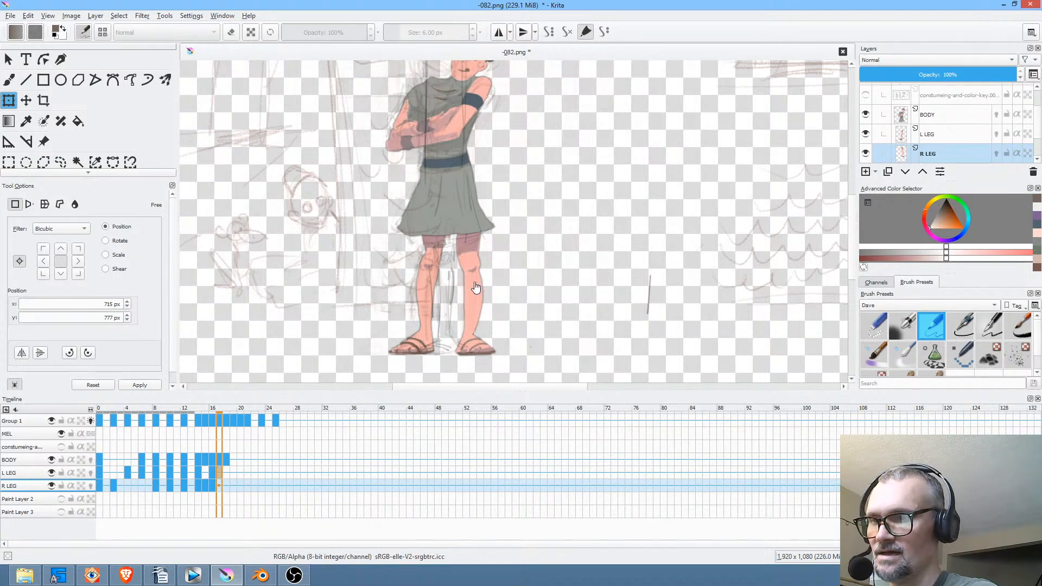
click(11, 472)
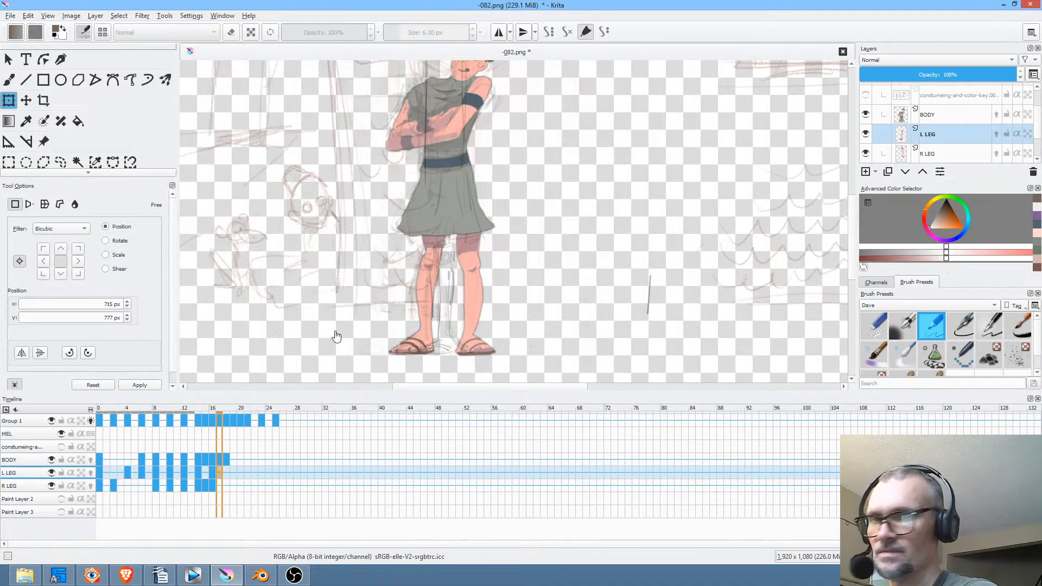
click(17, 486)
click(23, 473)
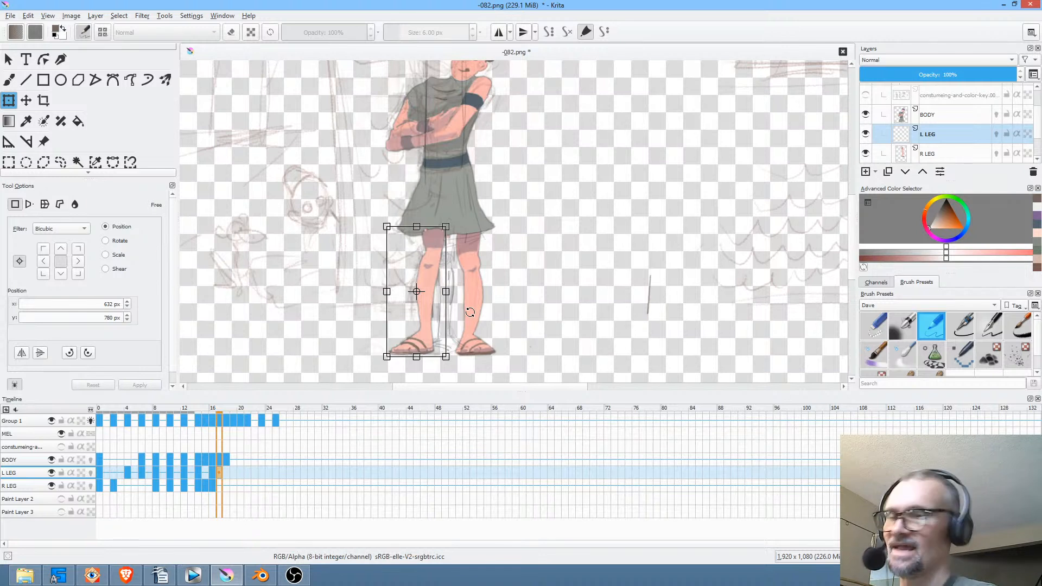
click(23, 486)
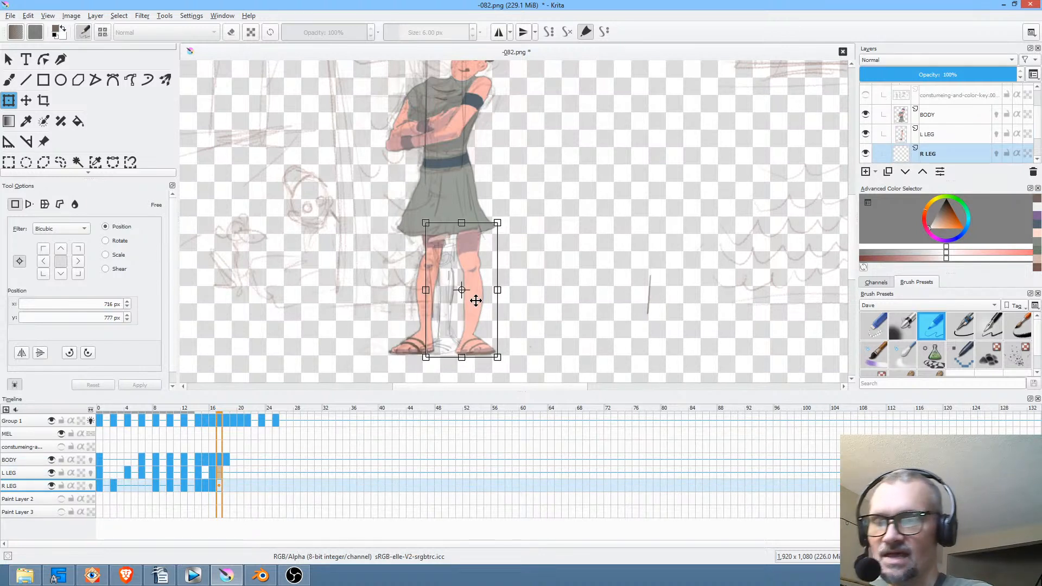
drag(477, 301, 456, 296)
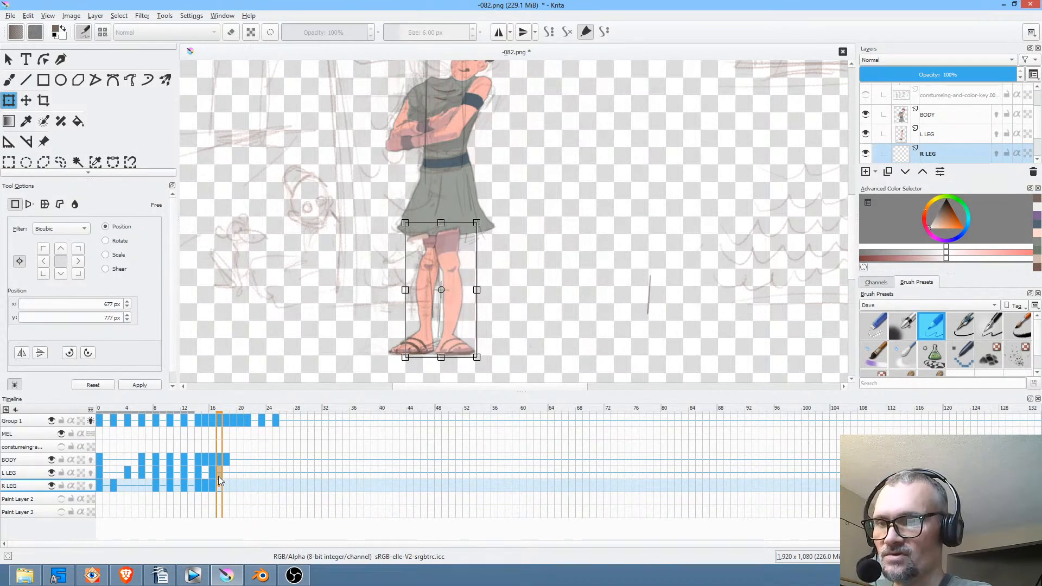
On frame 18, move the L LEG left to X 575 px, Y 780 px and the R LEG to X 641 px, Y 773 px.
click(227, 461)
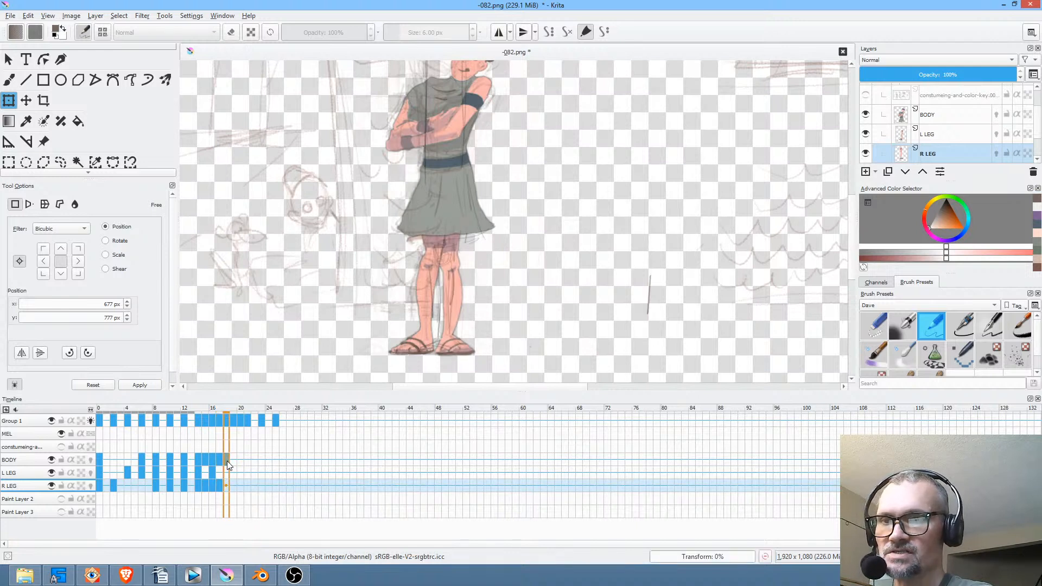
click(26, 477)
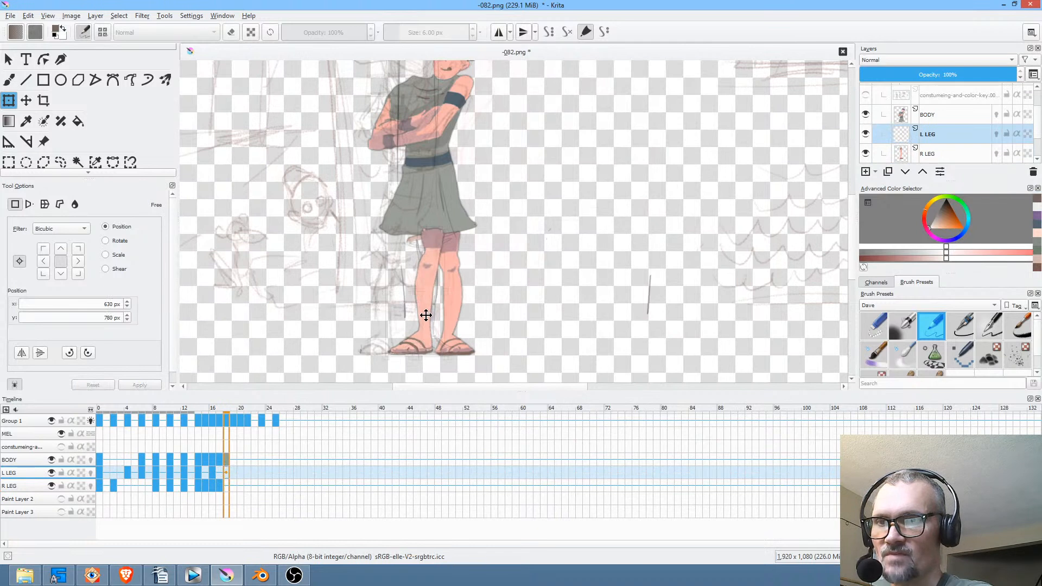
drag(426, 315, 395, 316)
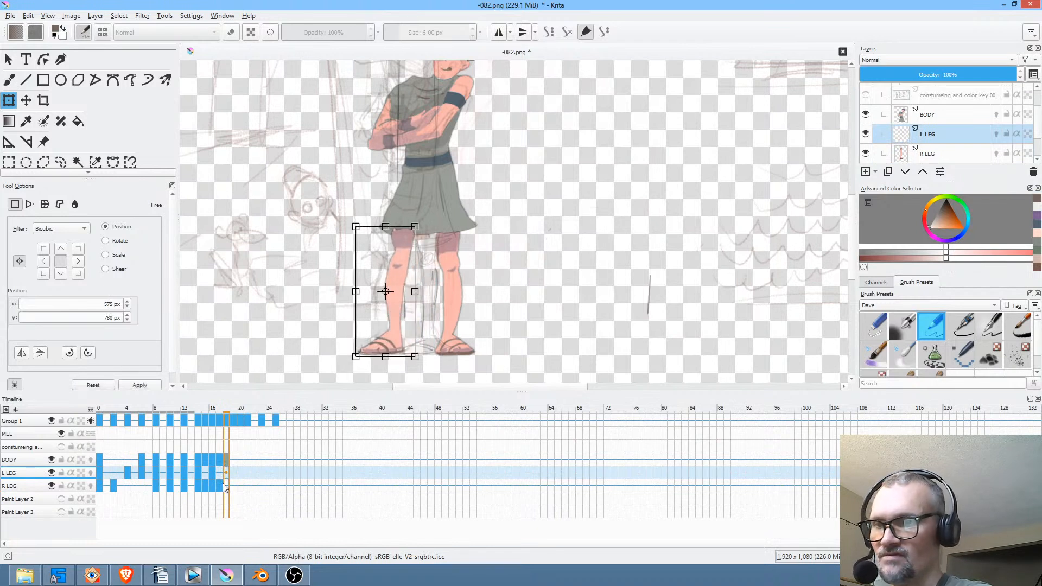
click(31, 483)
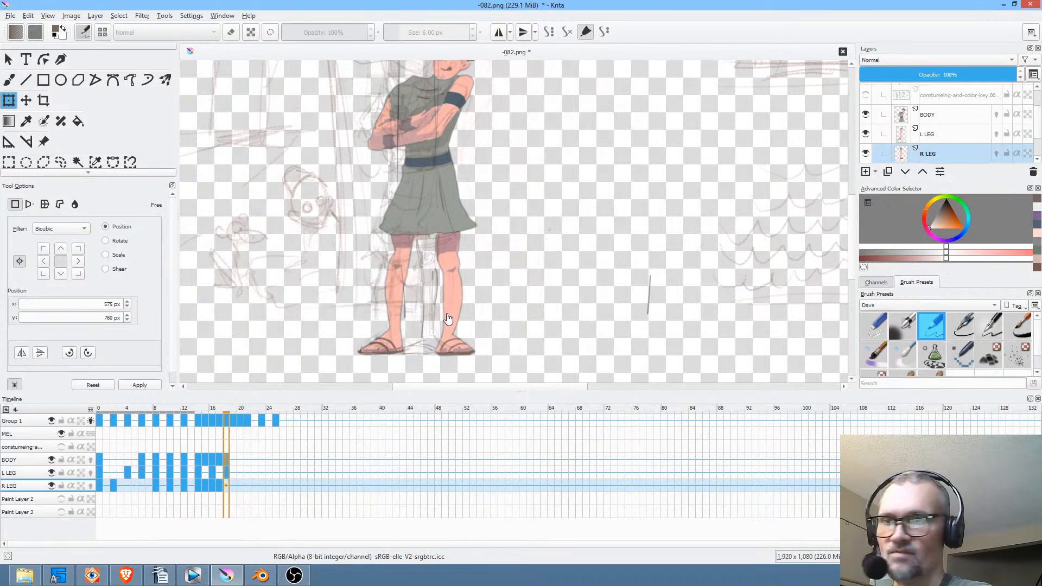
drag(452, 318, 432, 321)
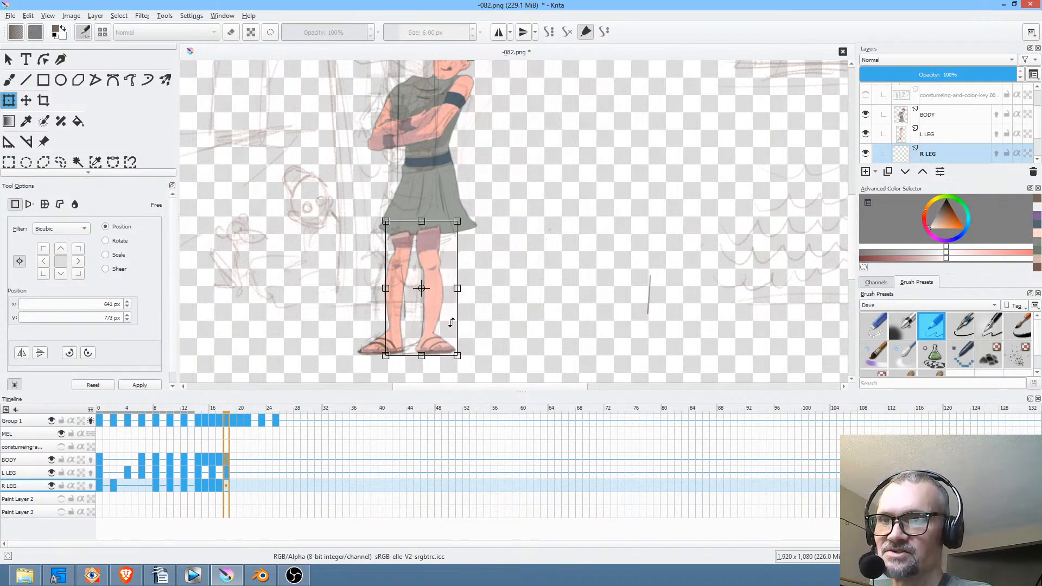
Show the Paint Layer 2 and Paint Layer 3 backgrounds, and select frames 0 to 19 of the MEL group in the timeline.
click(237, 425)
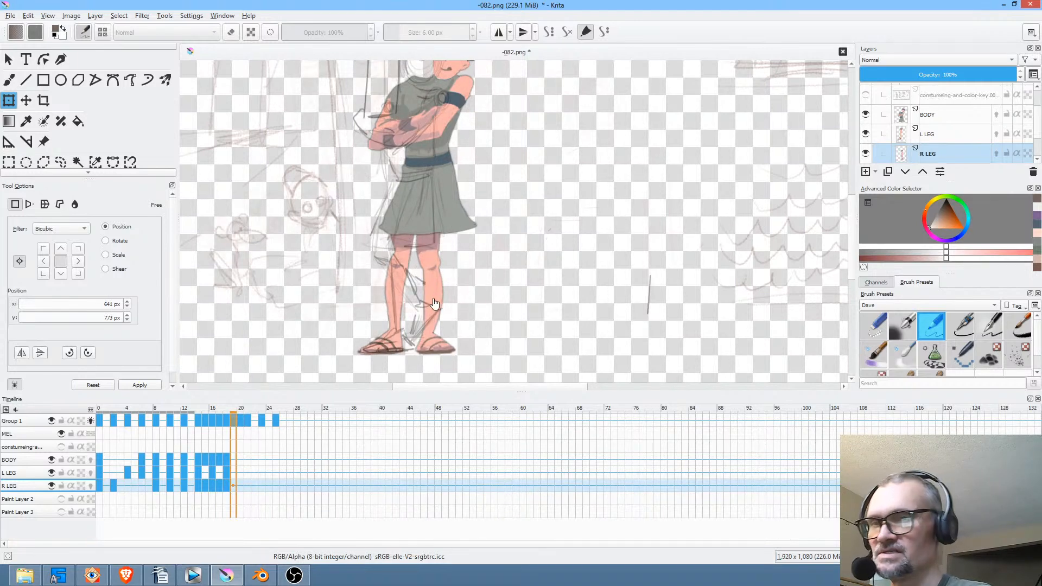
scroll(435, 304, down, 4)
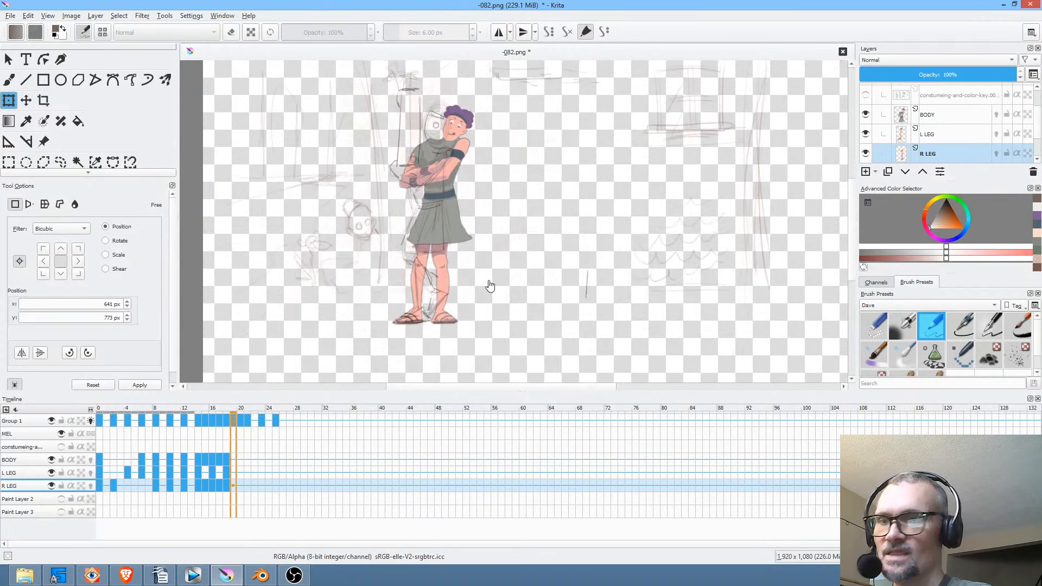
scroll(966, 140, down, 2)
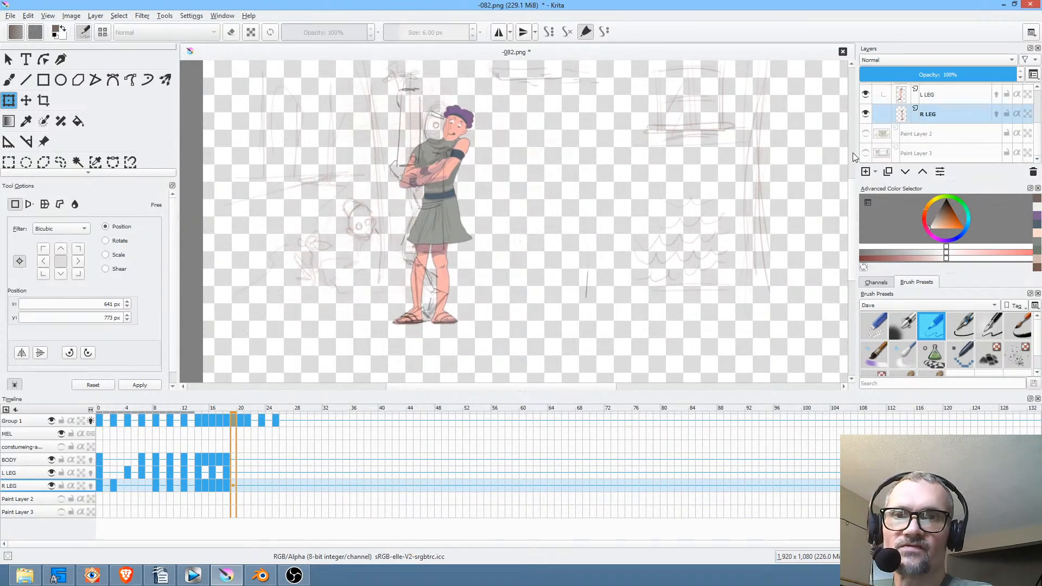
click(866, 134)
click(867, 153)
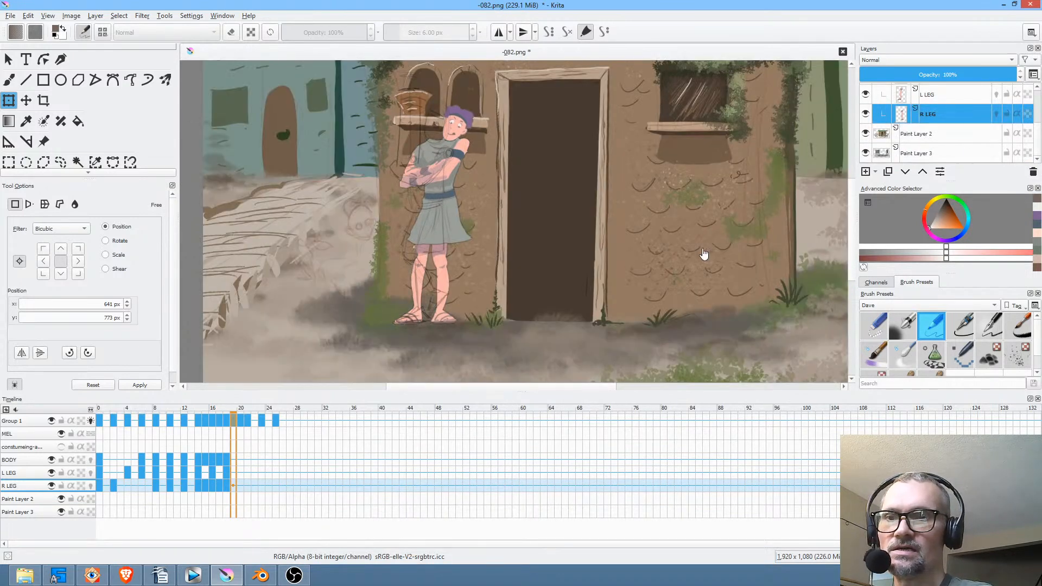
click(89, 485)
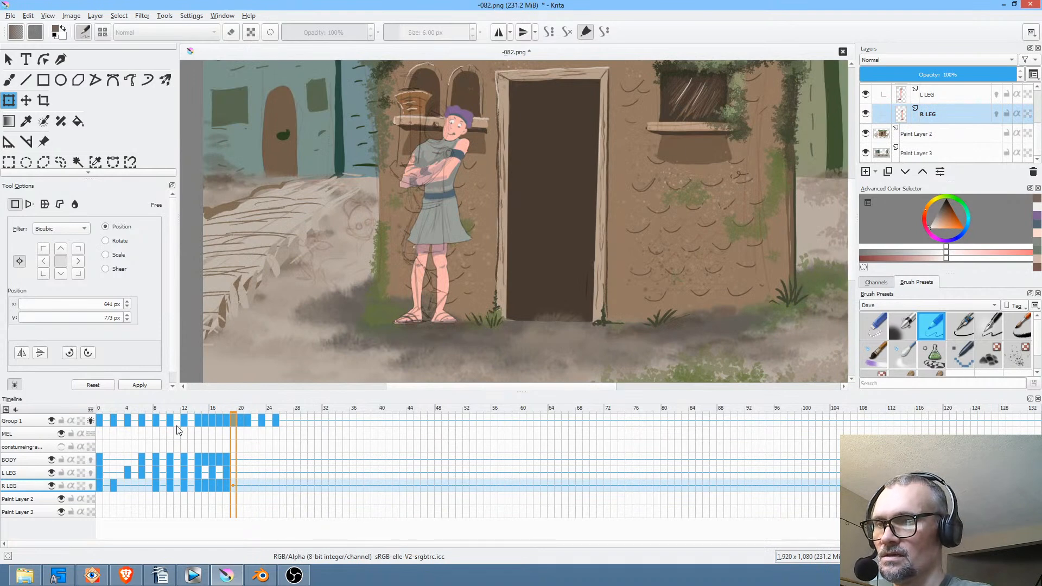
drag(237, 436, 101, 431)
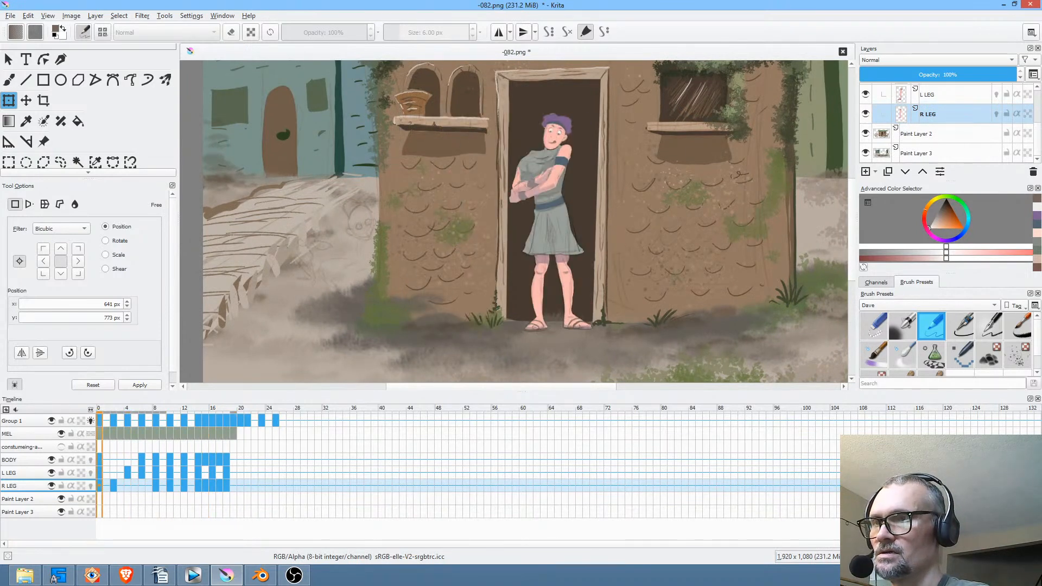
Save the document as a PNG image with compression 1 and the alpha channel stored, also saving it as a Krita file.
click(11, 15)
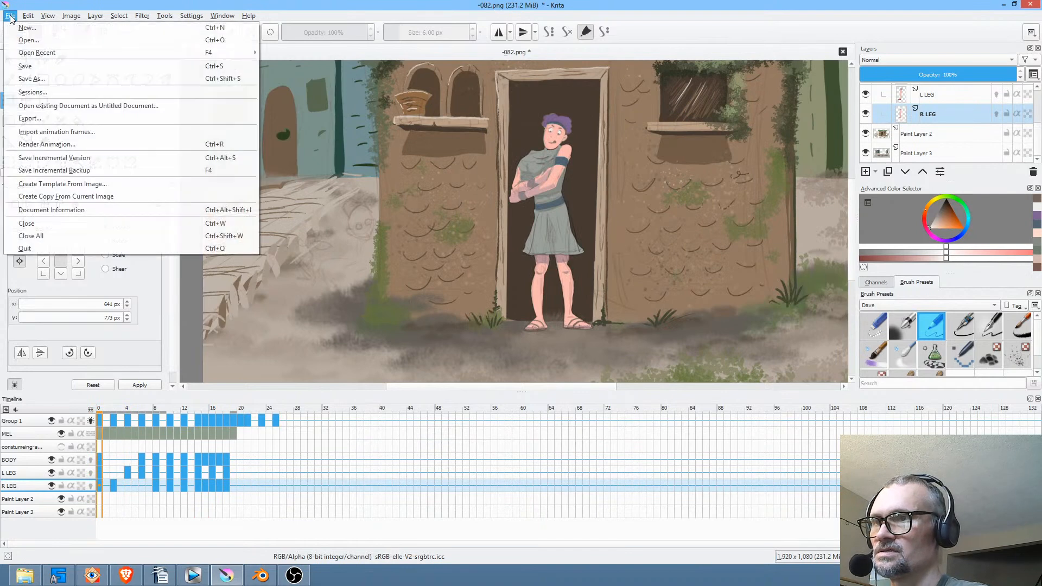
click(27, 66)
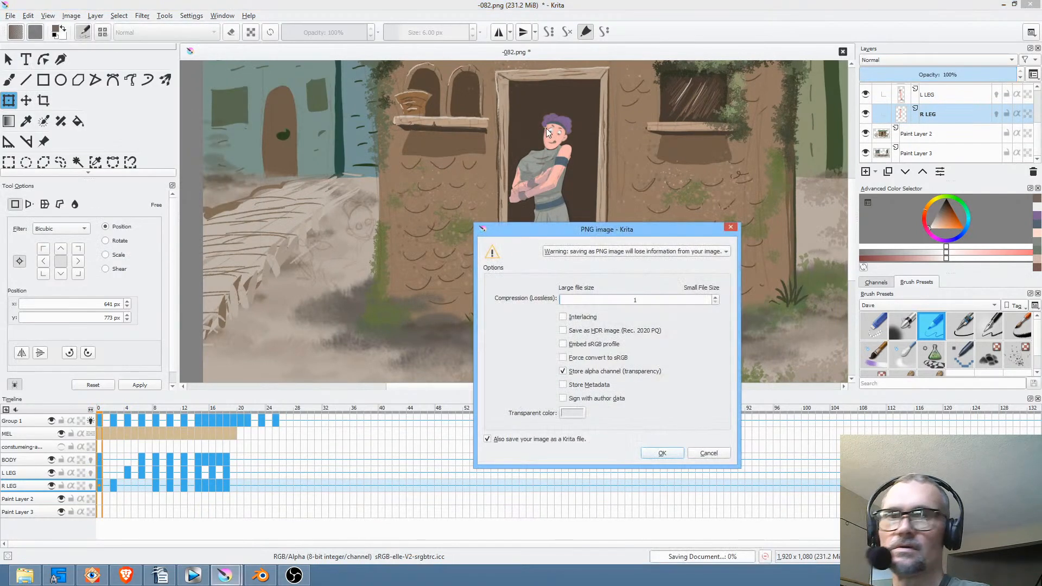
click(654, 454)
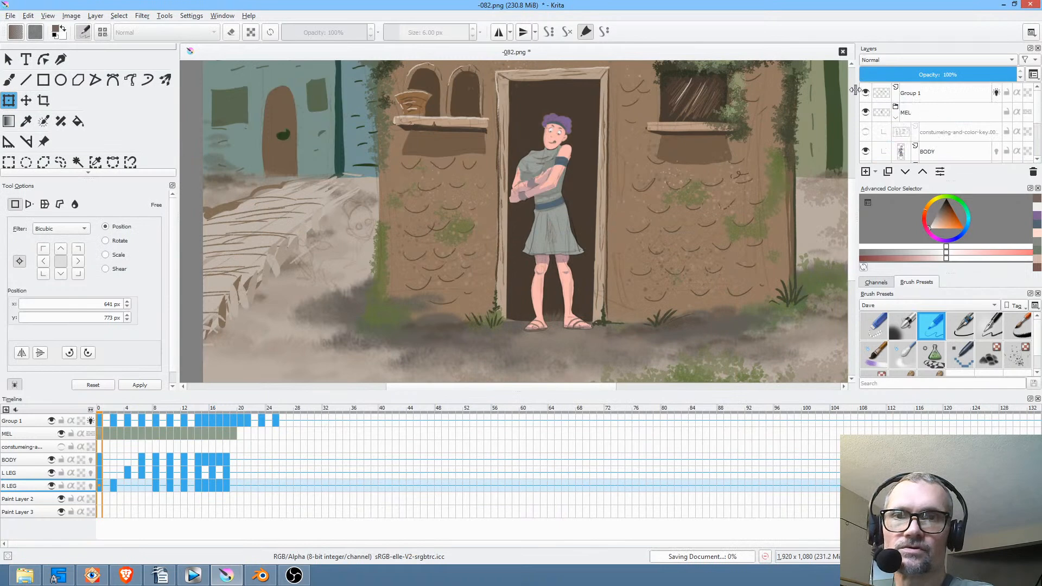
Hide the Group 1 sketch layer, and play the selected frames to review the walk against the background.
click(866, 92)
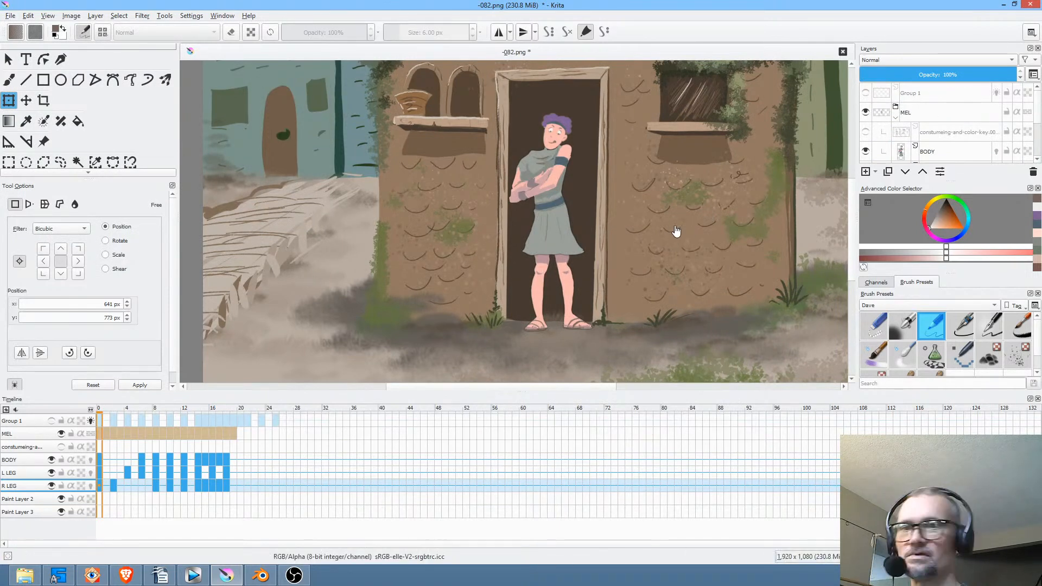
key(space)
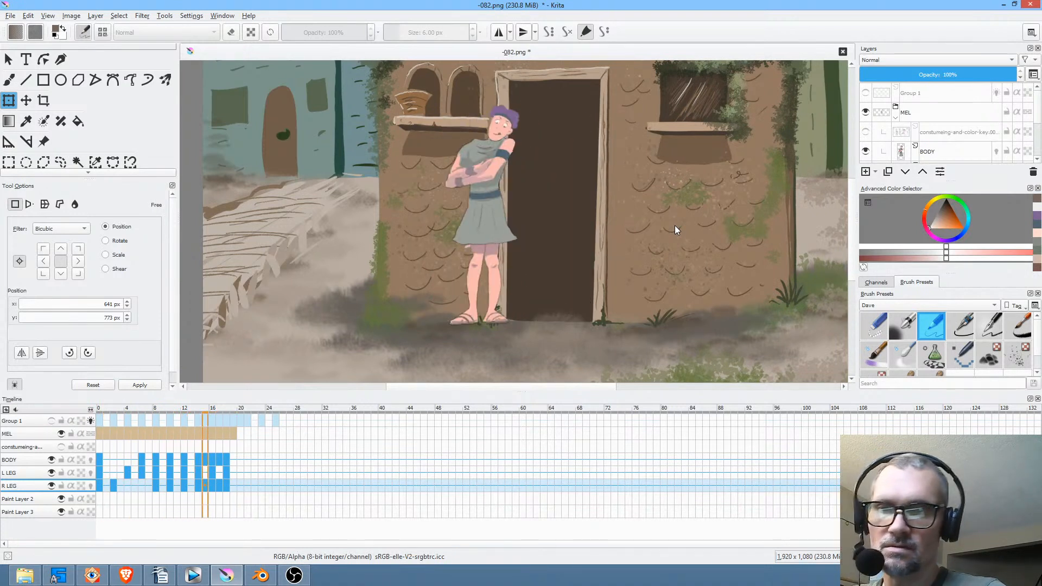
key(space)
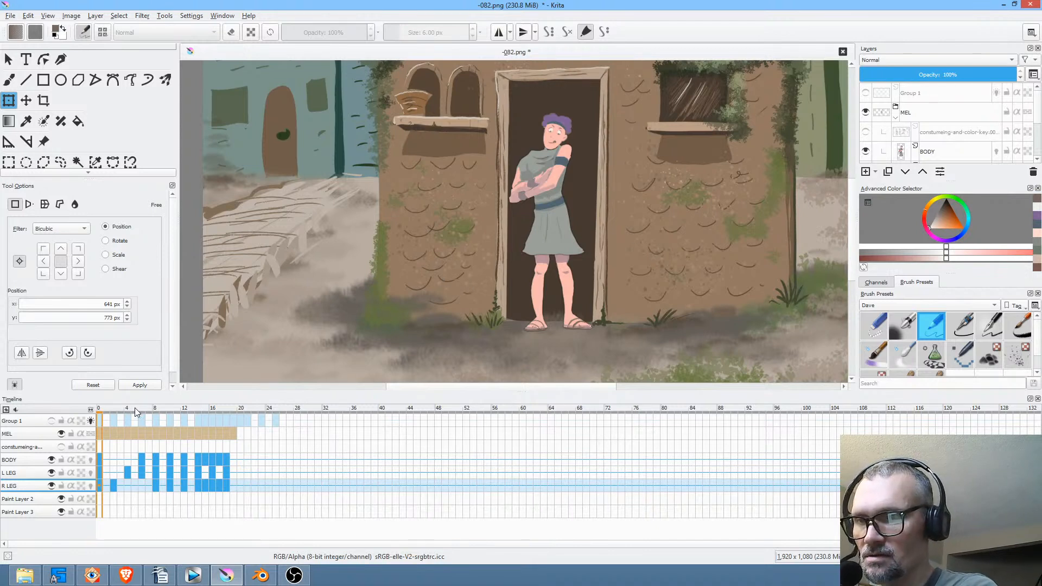
Go to frame 10 and stretch the R LEG vertically about its centre so the supporting foot reaches the ground.
drag(130, 407, 171, 417)
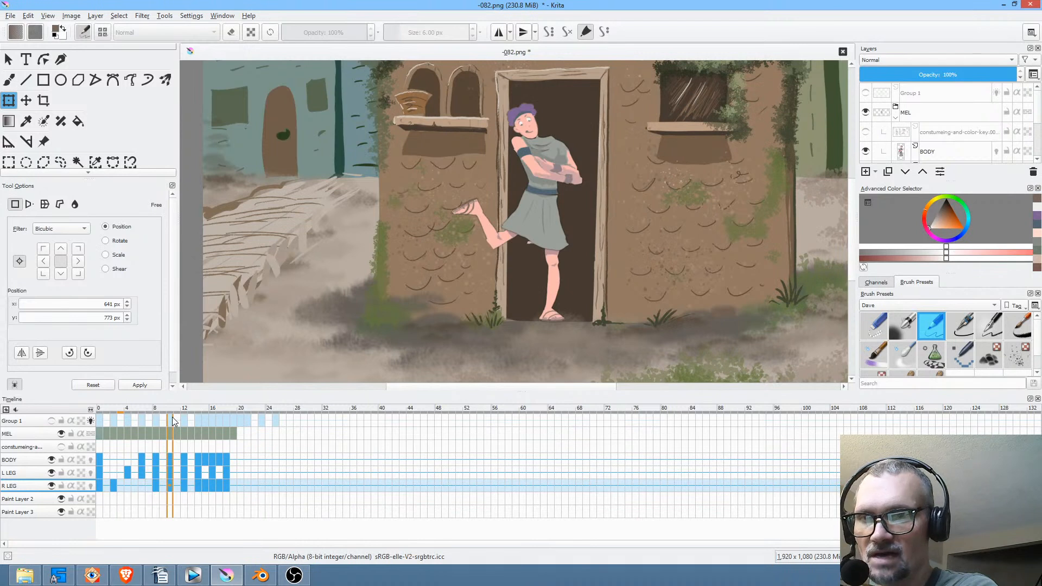
click(52, 486)
click(52, 485)
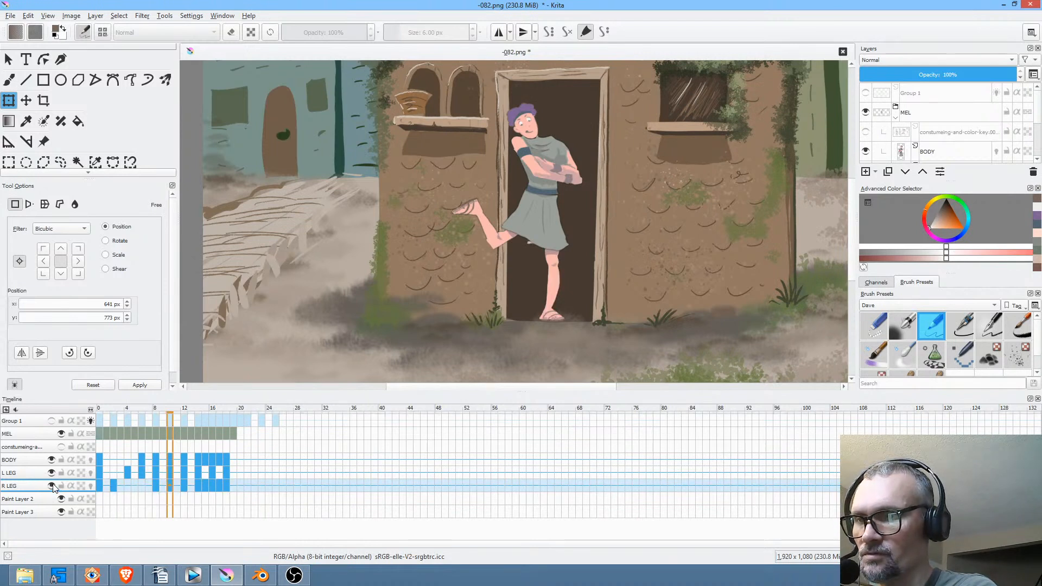
click(547, 282)
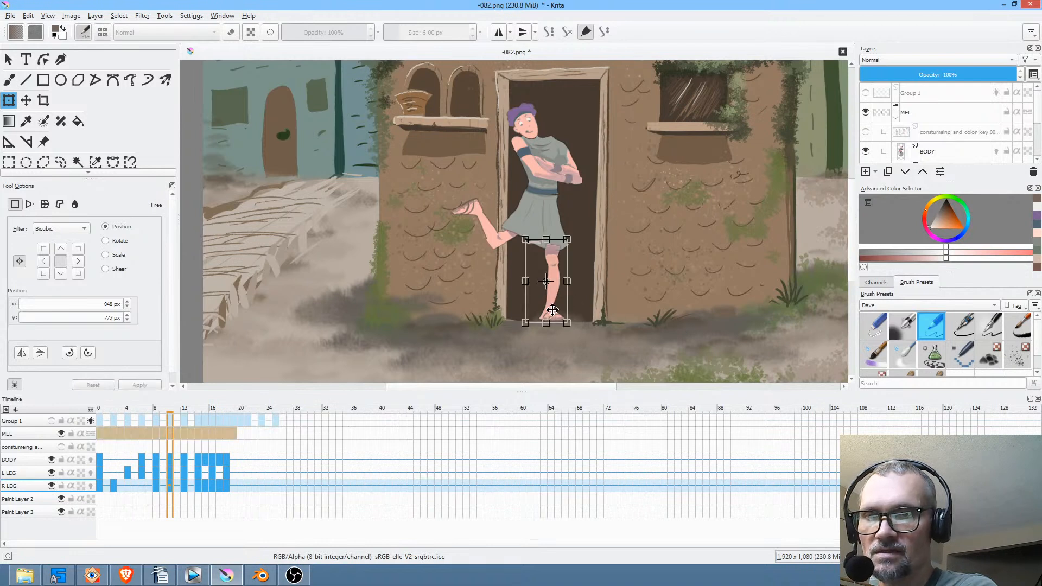
key(Escape)
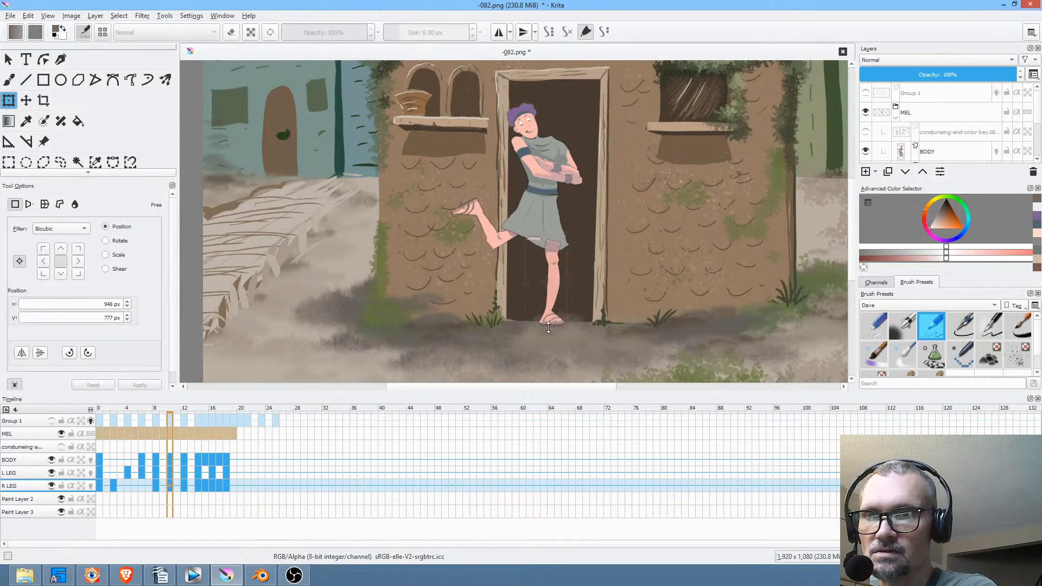
click(549, 327)
Compare the pose on frame 8, and on frame 12 stretch the R LEG slightly taller about its centre.
key(Left)
key(Left)
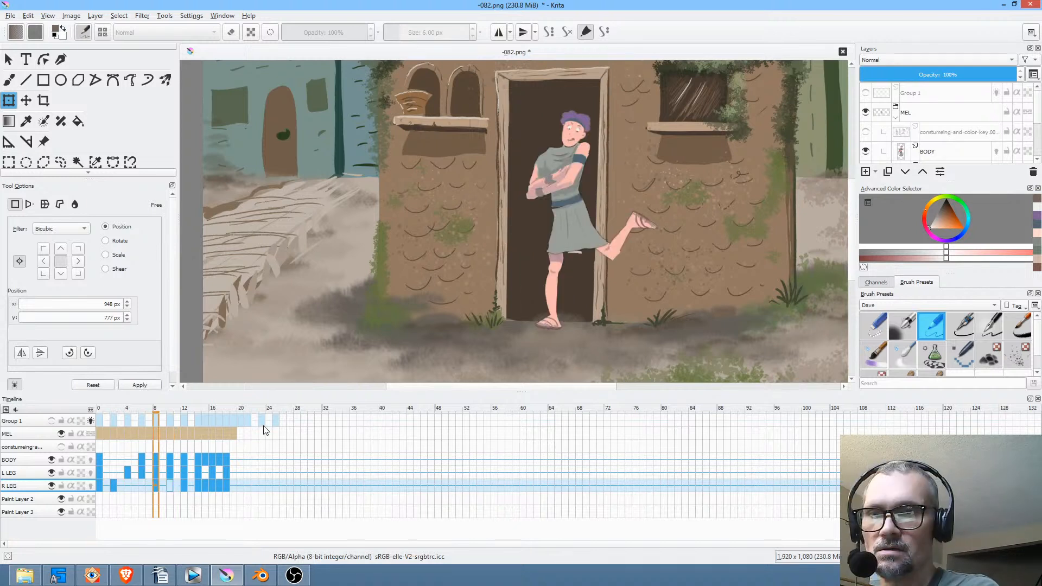
key(Right)
key(Right)
key(Right)
key(Right)
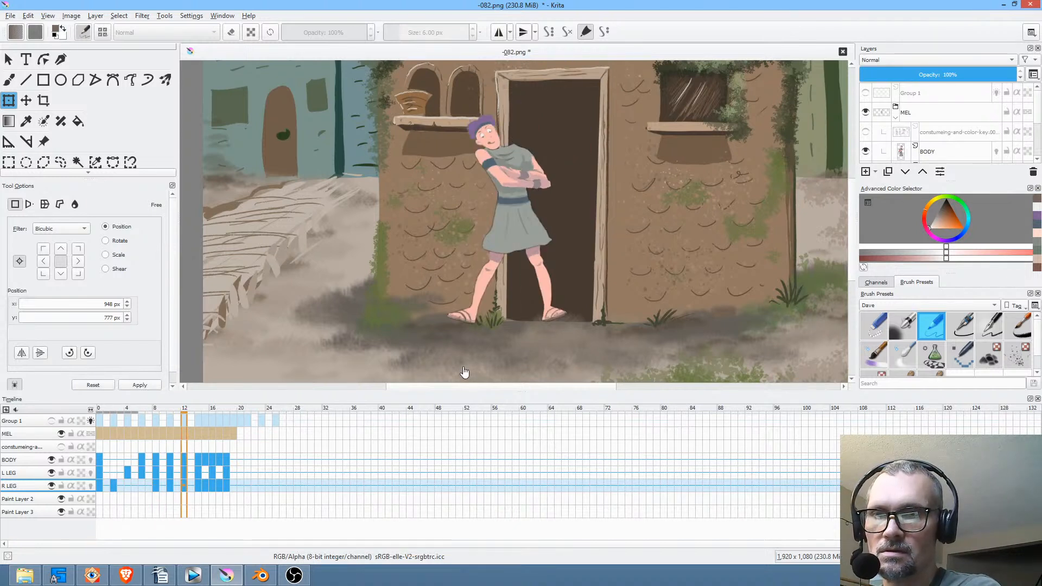
click(559, 318)
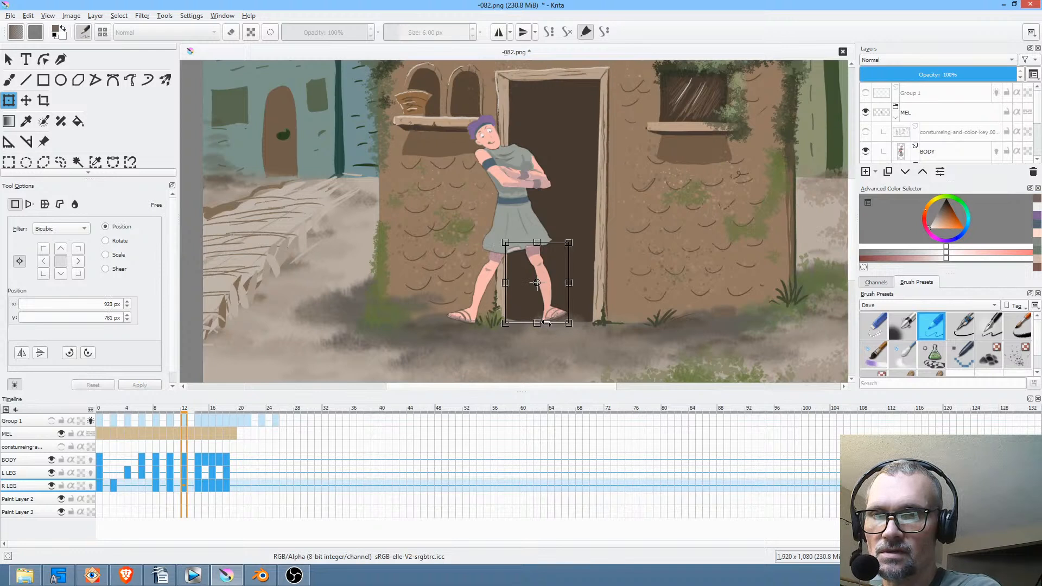
drag(550, 323, 538, 329)
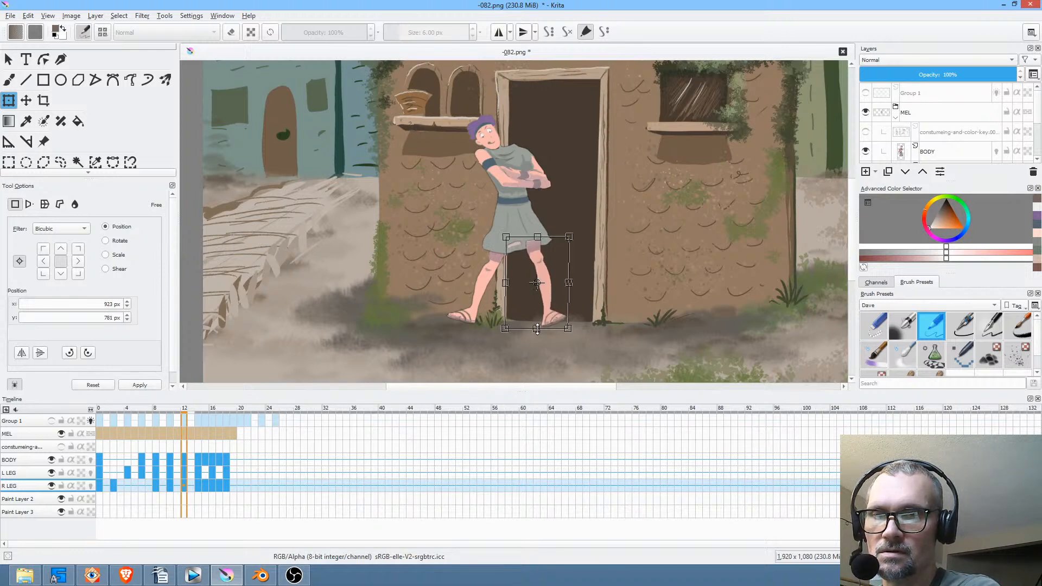
Step through the frames up to 15 and play the animation to review the leg movement.
key(Left)
key(Right)
key(Right)
key(Right)
key(Right)
key(Right)
key(Right)
key(Right)
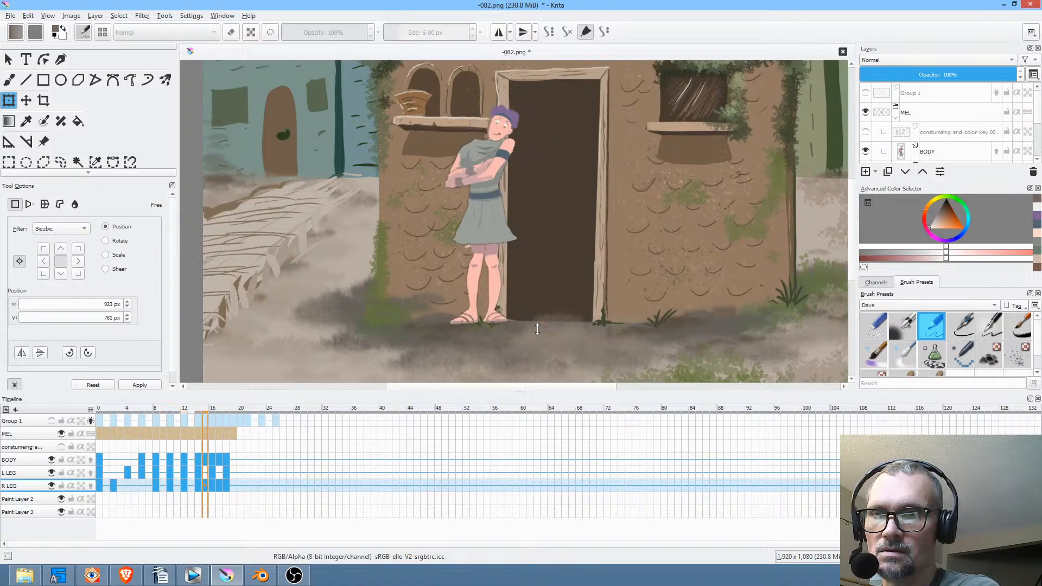
key(space)
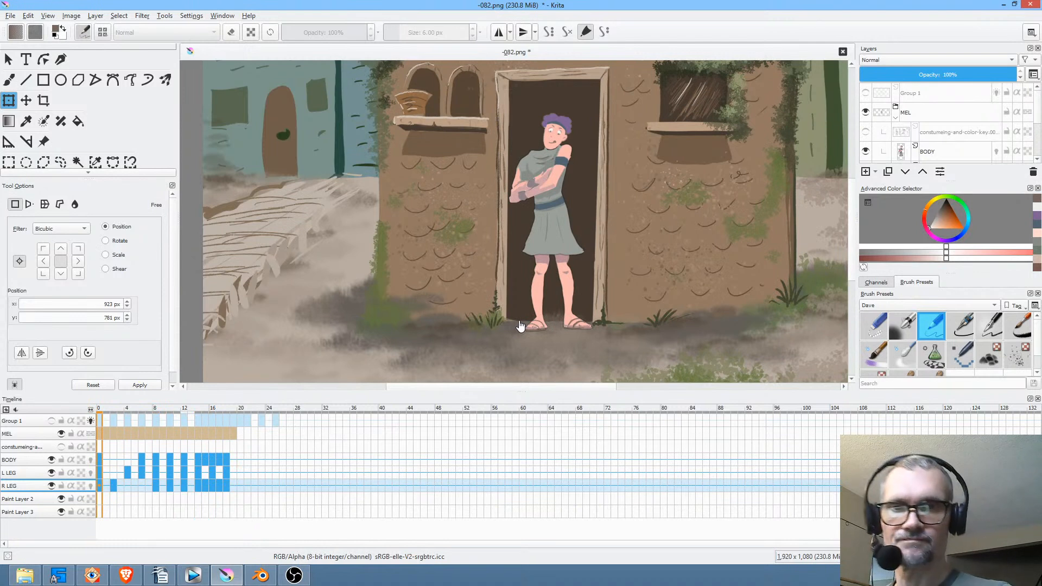
Activate the 25 px Eraser Small brush, and toggle the R LEG layer off and on at frame 0 to check its contents.
key(e)
click(100, 487)
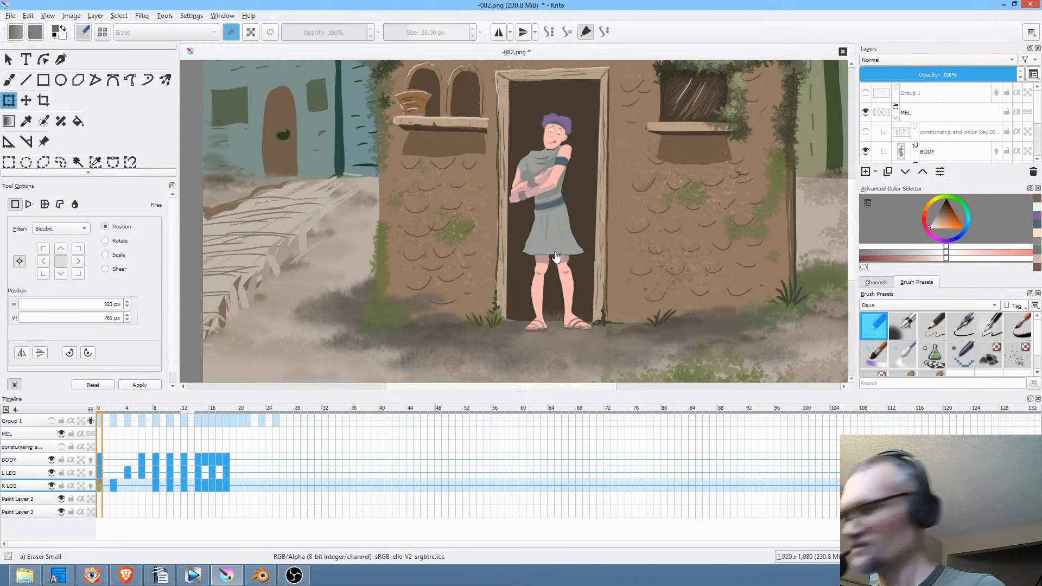
key(b)
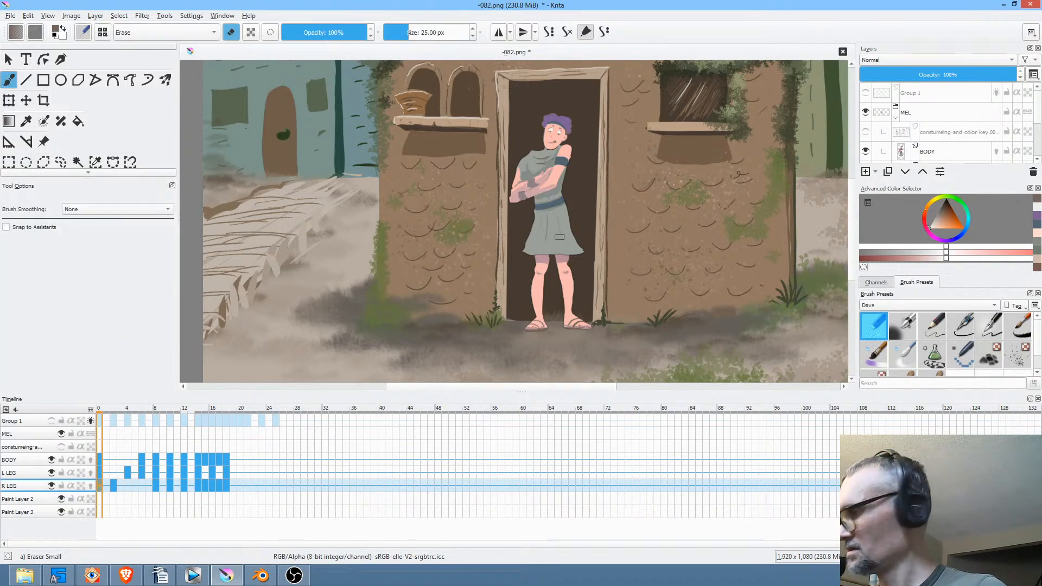
click(51, 487)
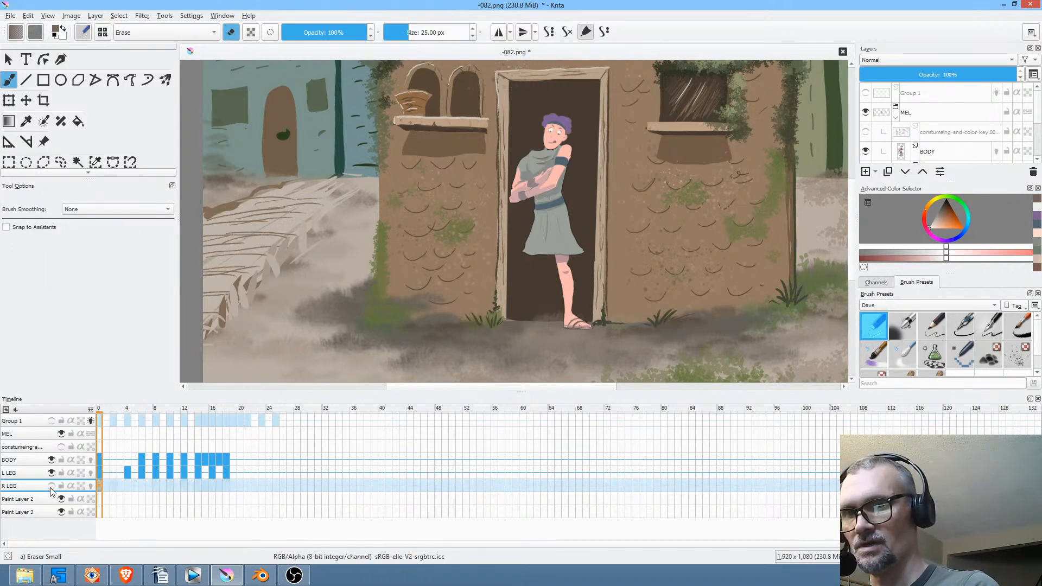
click(51, 486)
click(37, 475)
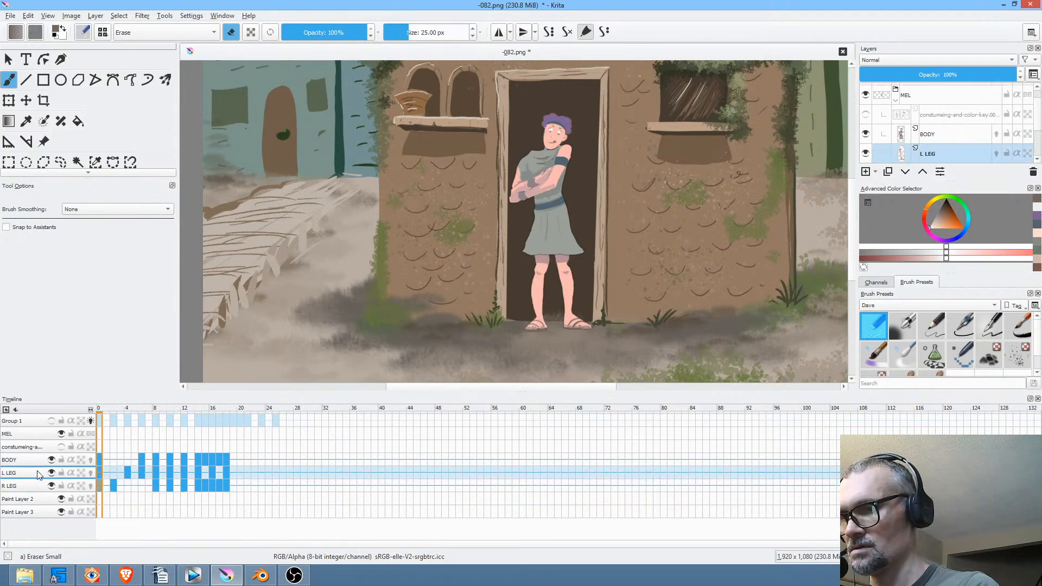
On frame 6, erase the stray skin-coloured strip beneath the skirt on the R LEG layer.
key(period)
key(period)
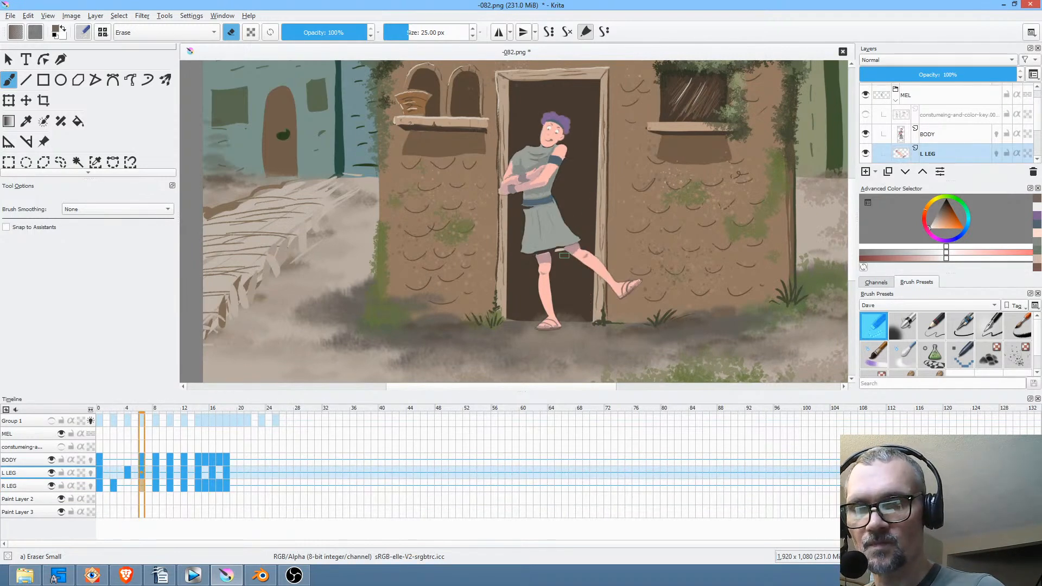
scroll(564, 255, up, 3)
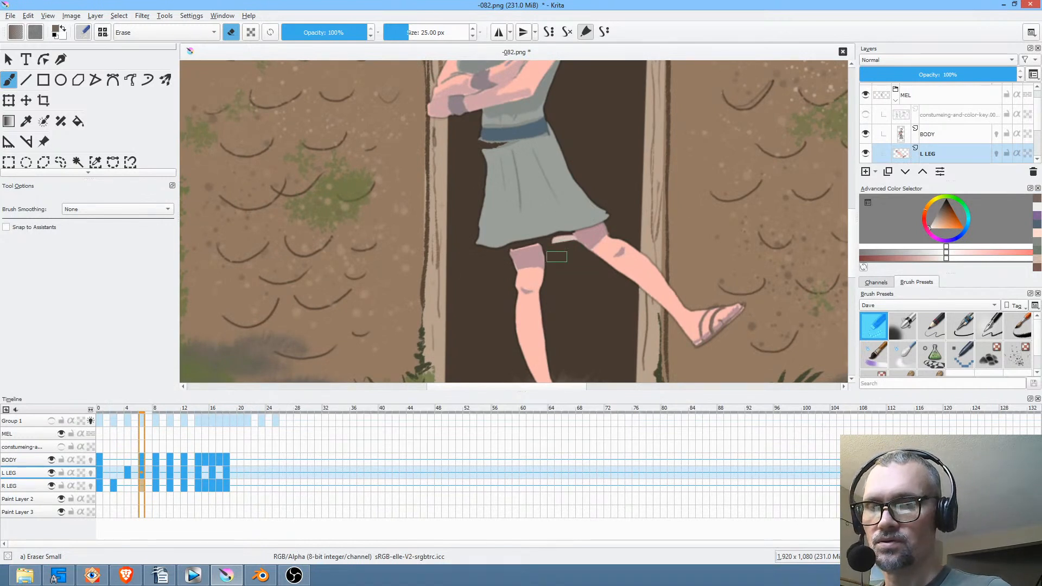
click(52, 473)
click(53, 472)
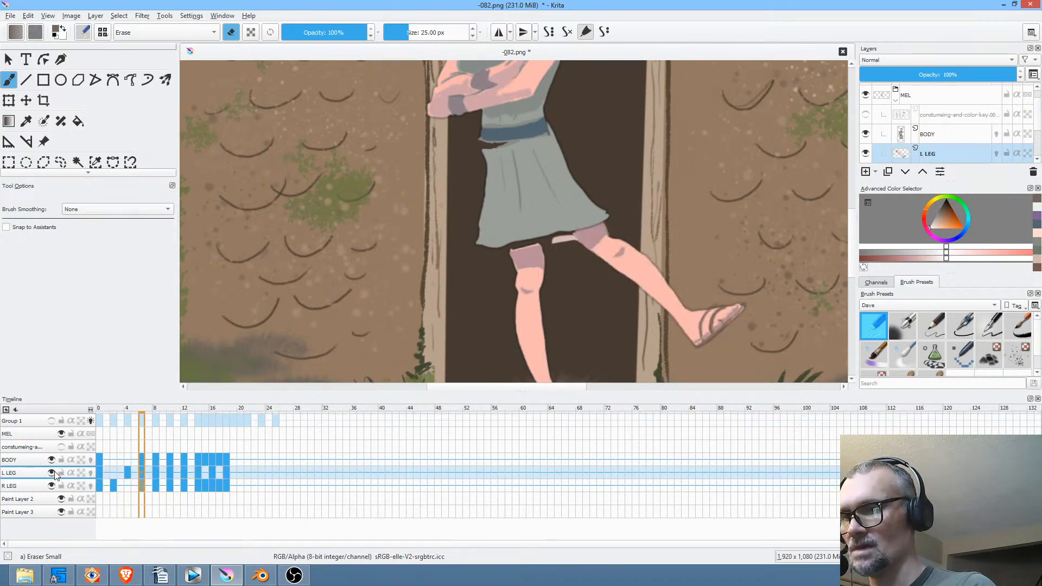
click(39, 486)
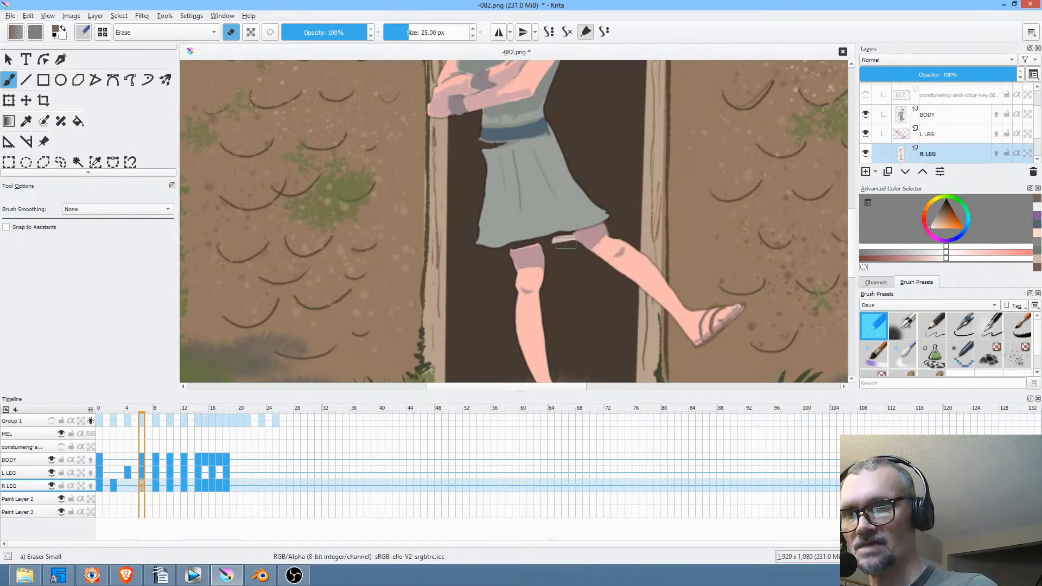
drag(564, 242, 573, 249)
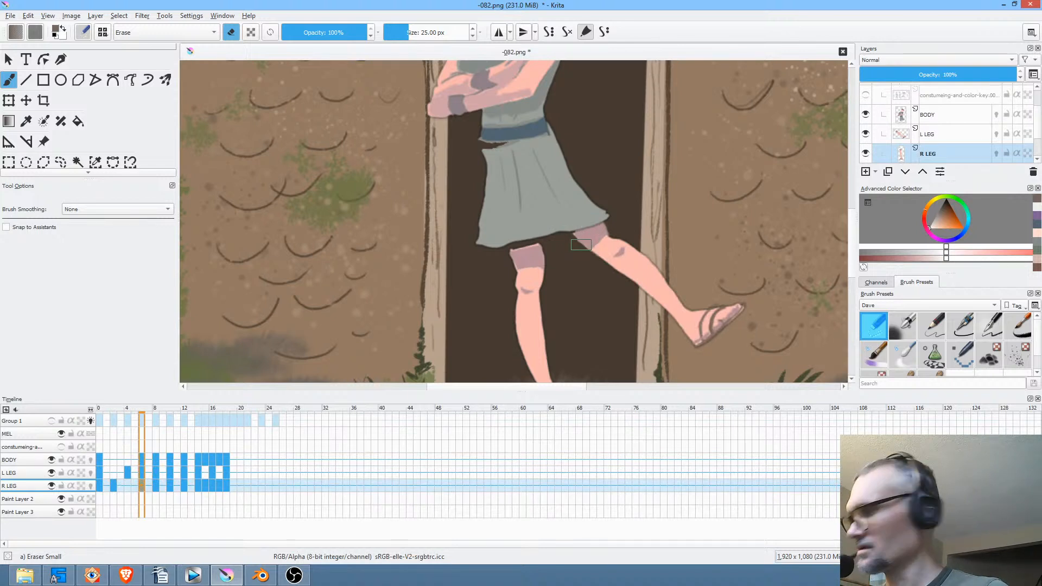
Check the following frames for stray marks, and on frame 17 erase the leftover piece beside the thigh on the R LEG layer.
key(alt+period)
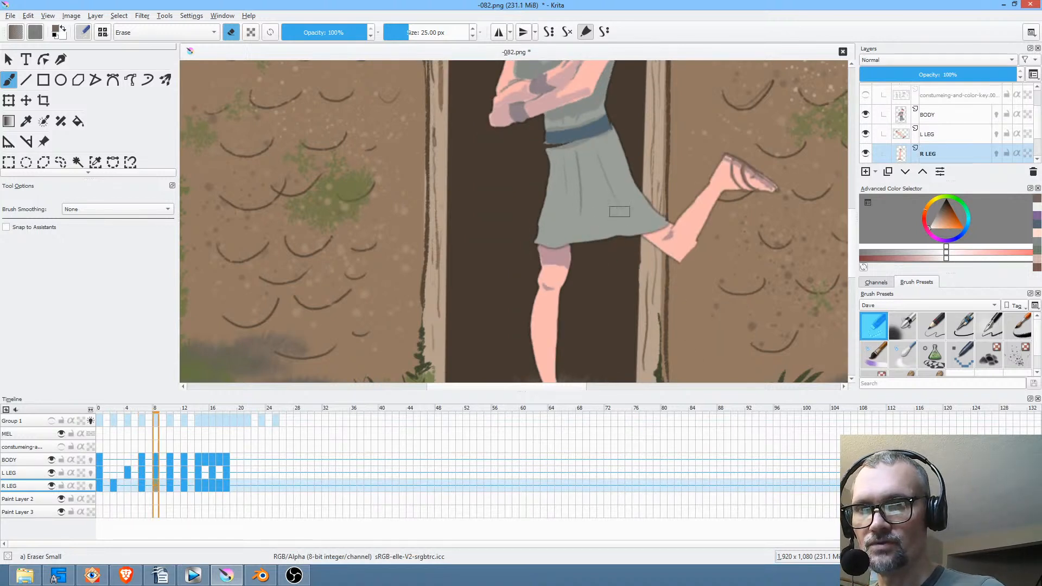
key(alt+period)
key(alt+period)
key(alt+period)
key(alt+period)
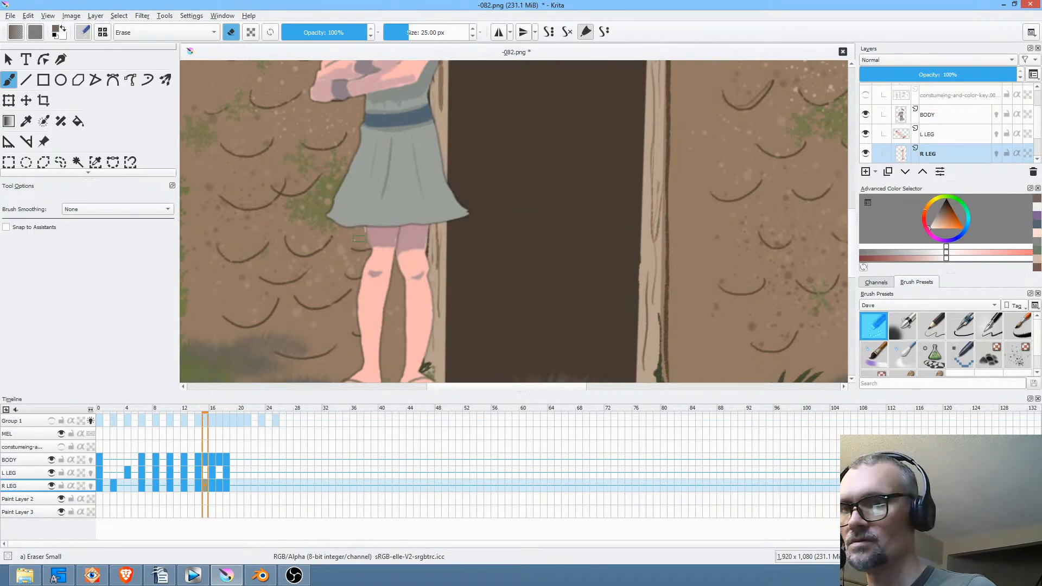
key(alt+period)
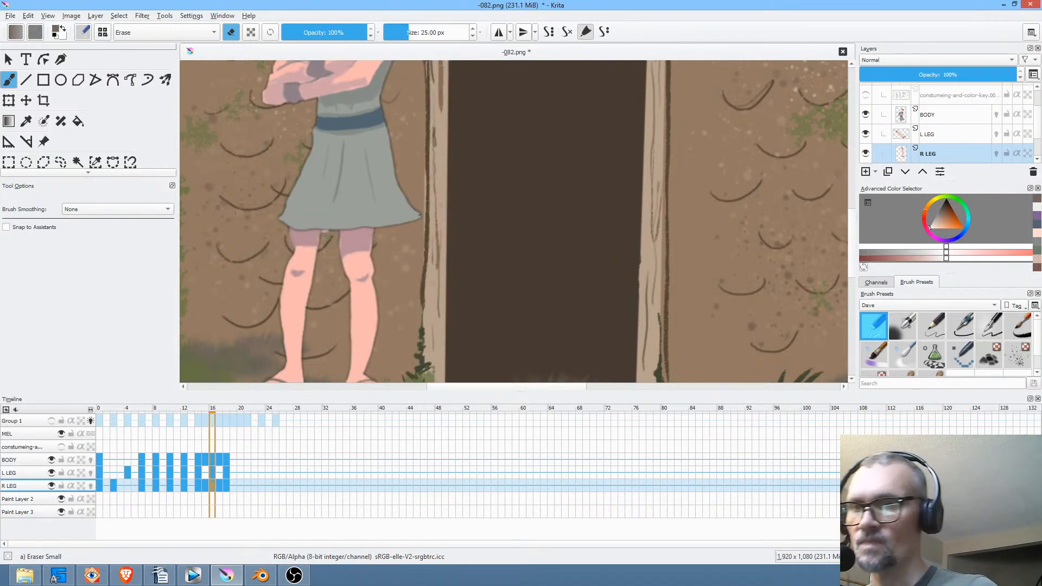
key(alt+period)
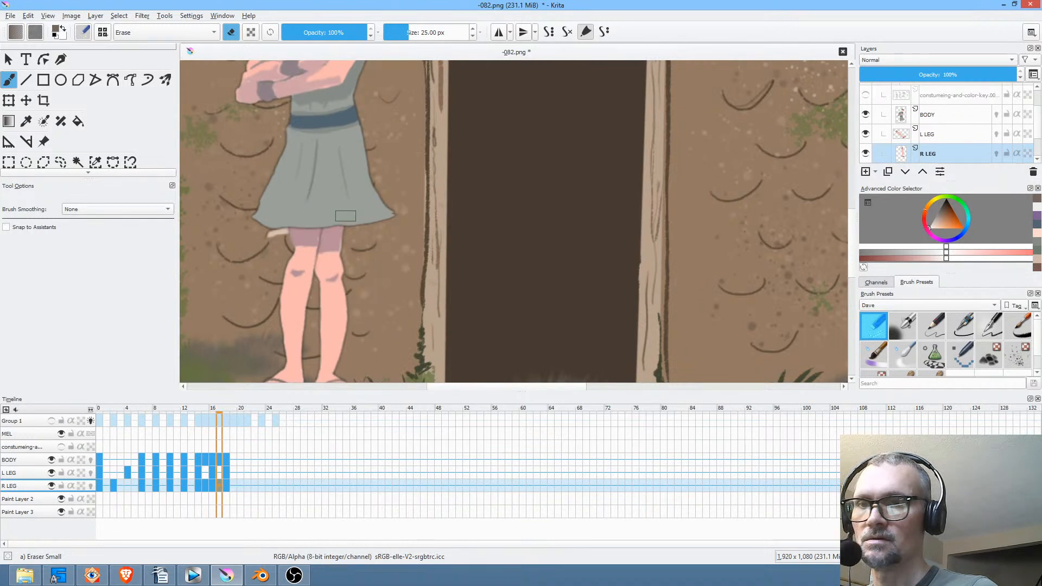
drag(269, 234, 271, 248)
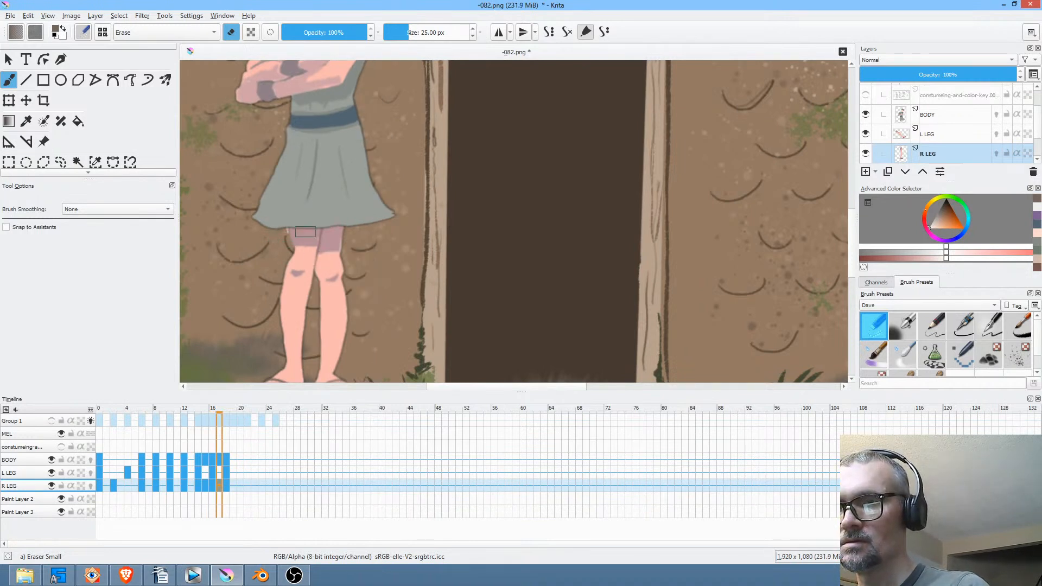
Inspect both legs on frame 18 and step back through the keyframes to frame 10, looking for leftover marks.
key(alt+period)
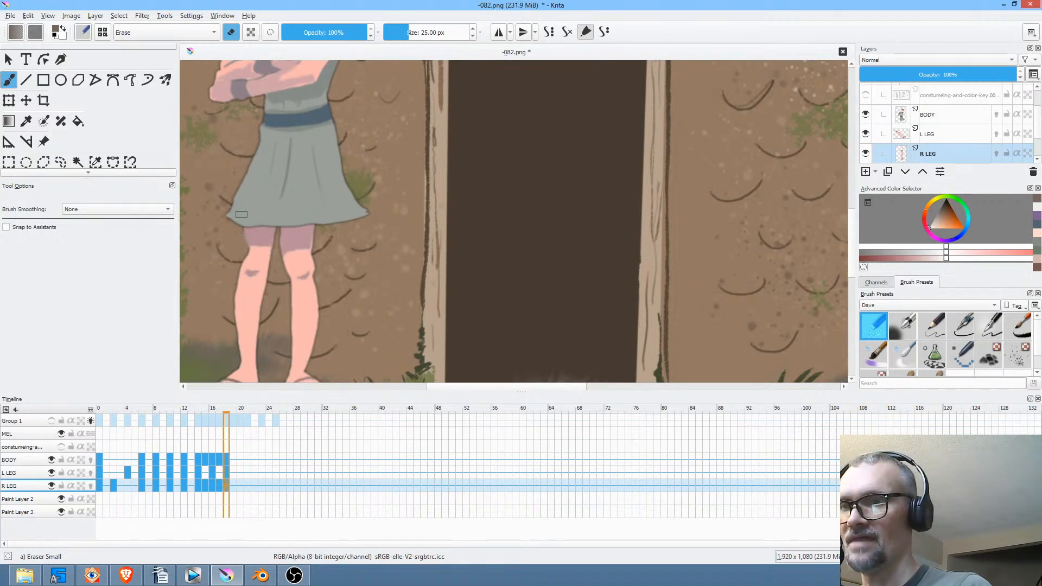
drag(411, 275, 523, 229)
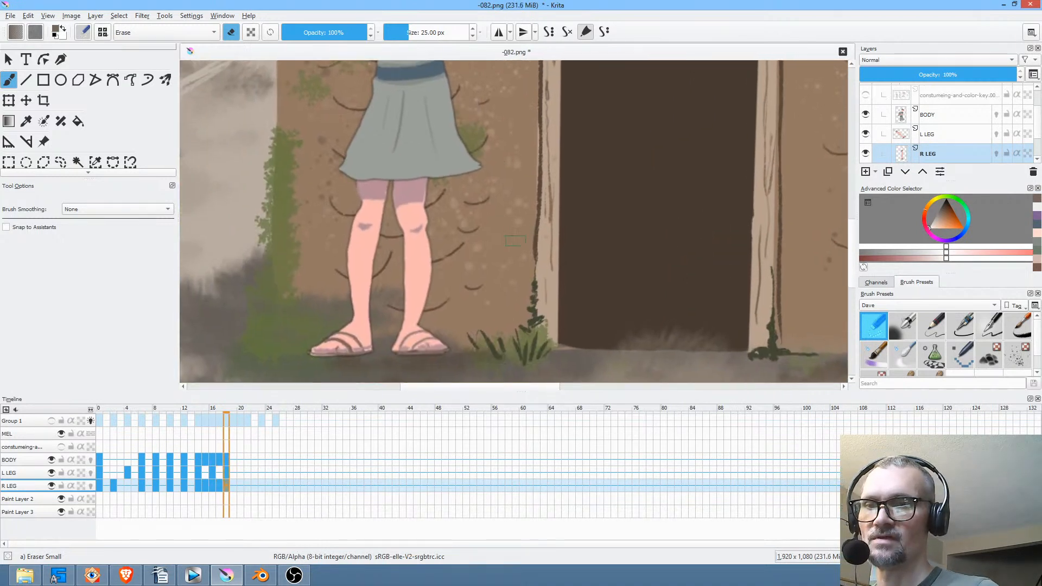
key(alt+comma)
key(alt+comma)
key(alt+comma)
key(alt+comma)
key(alt+comma)
key(alt+comma)
key(alt+comma)
key(alt+comma)
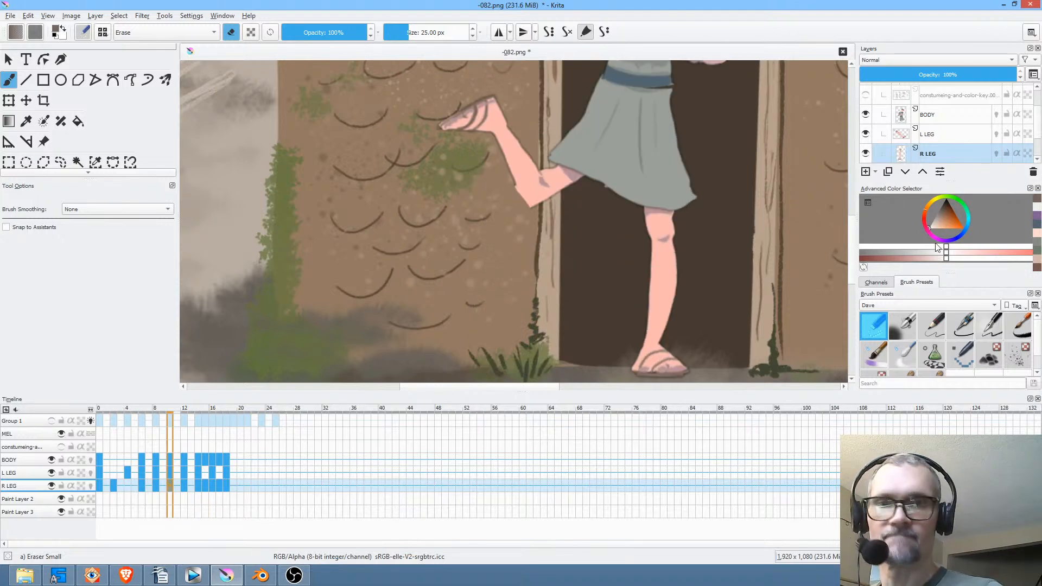
Choose the 6 px Pencil-2 brush preset and sample the shaded upper-thigh colour from the R LEG on frame 10.
click(935, 330)
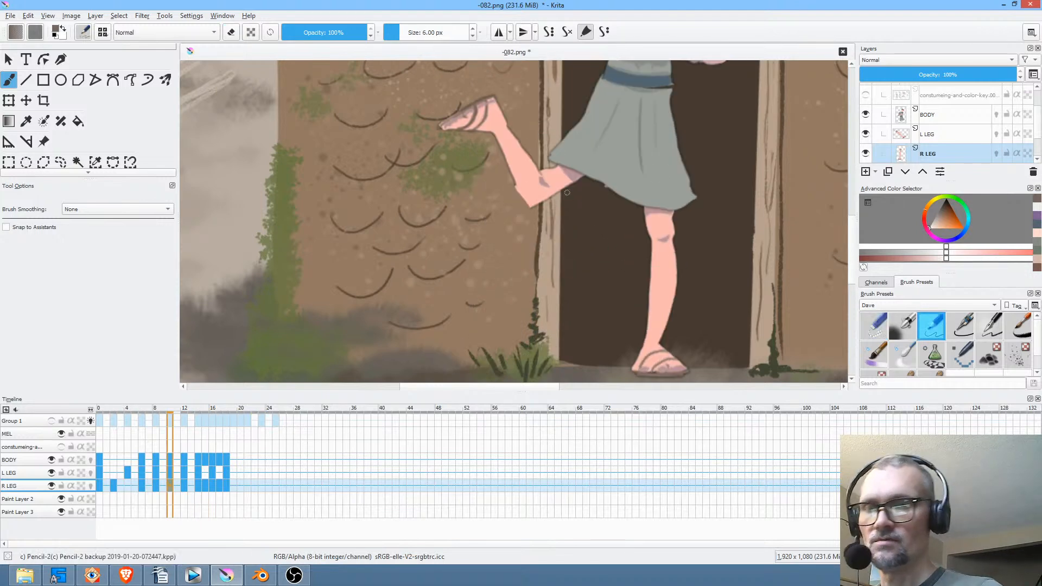
drag(567, 193, 528, 218)
click(8, 17)
click(44, 63)
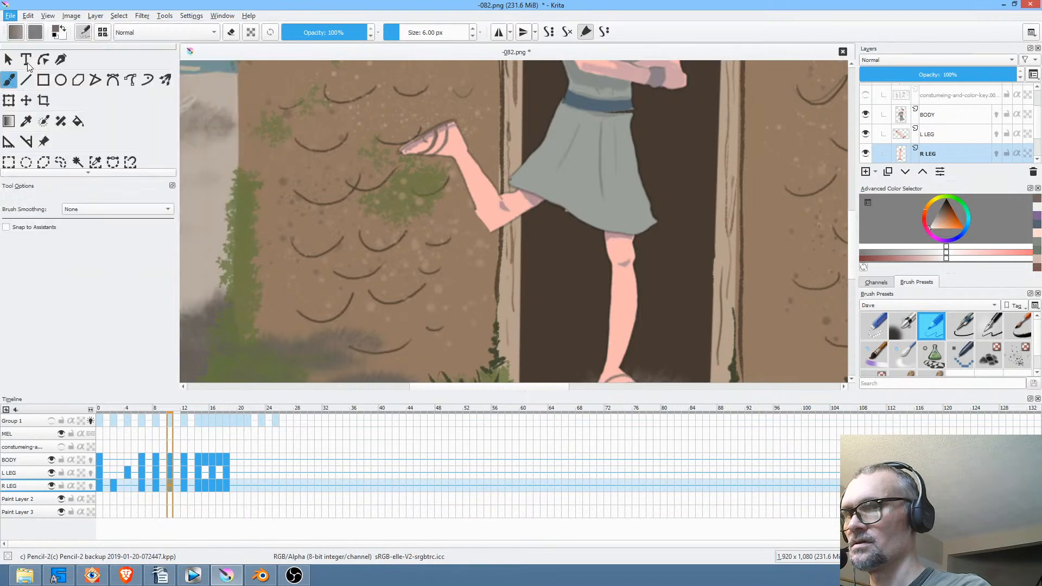
click(665, 453)
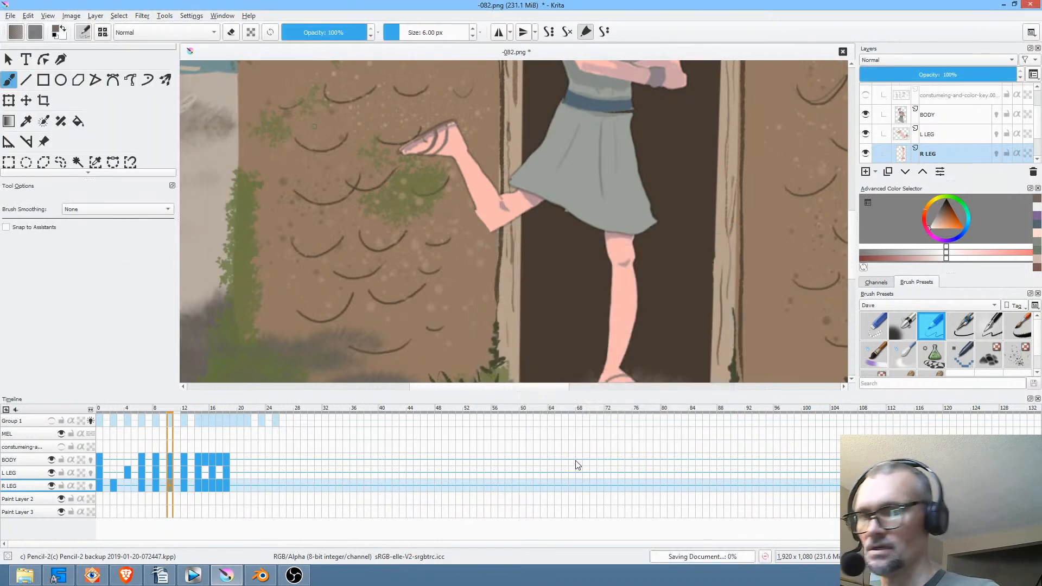
click(52, 486)
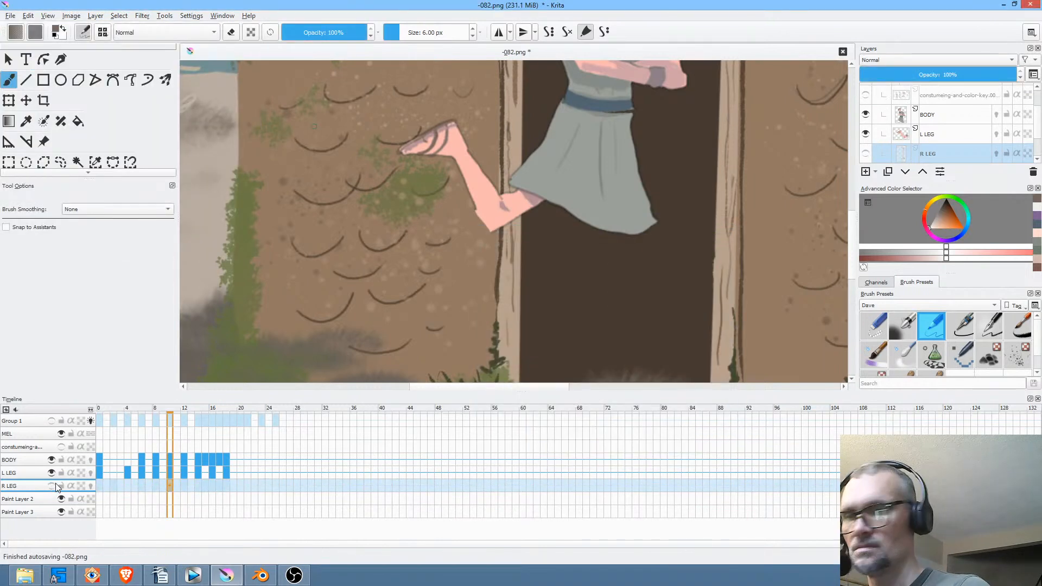
click(52, 487)
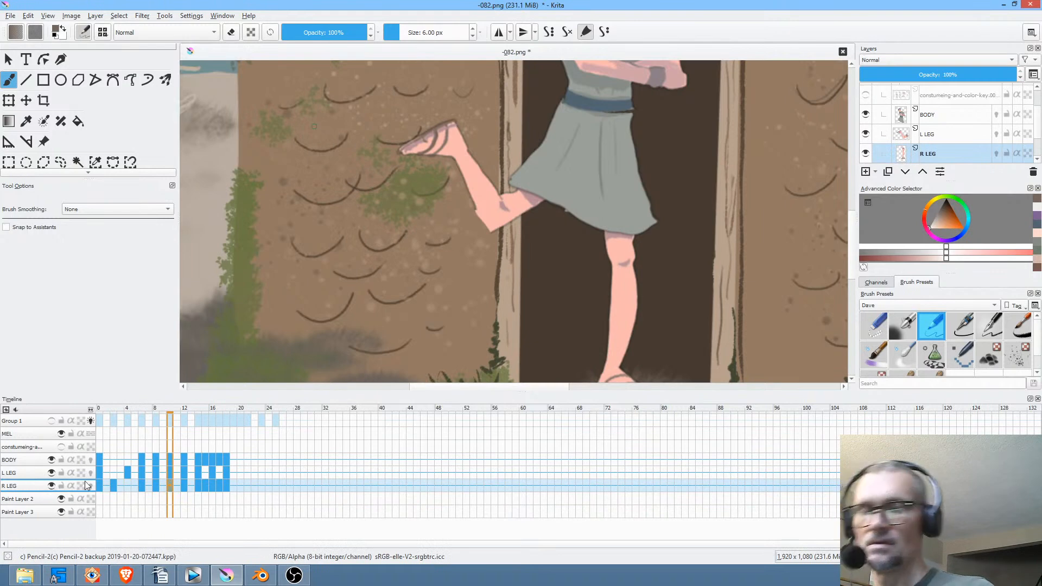
scroll(641, 288, down, 2)
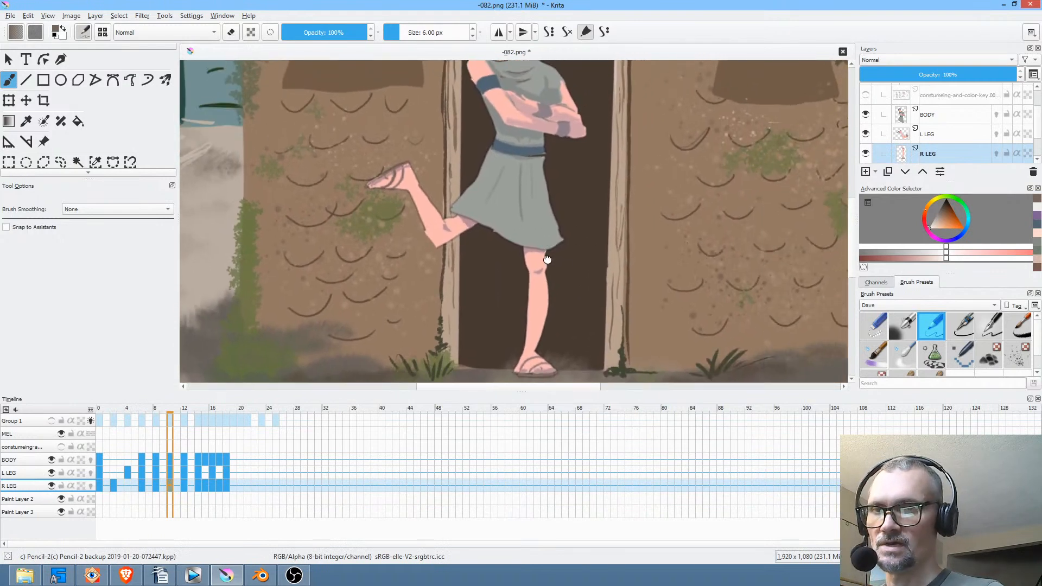
scroll(578, 237, up, 4)
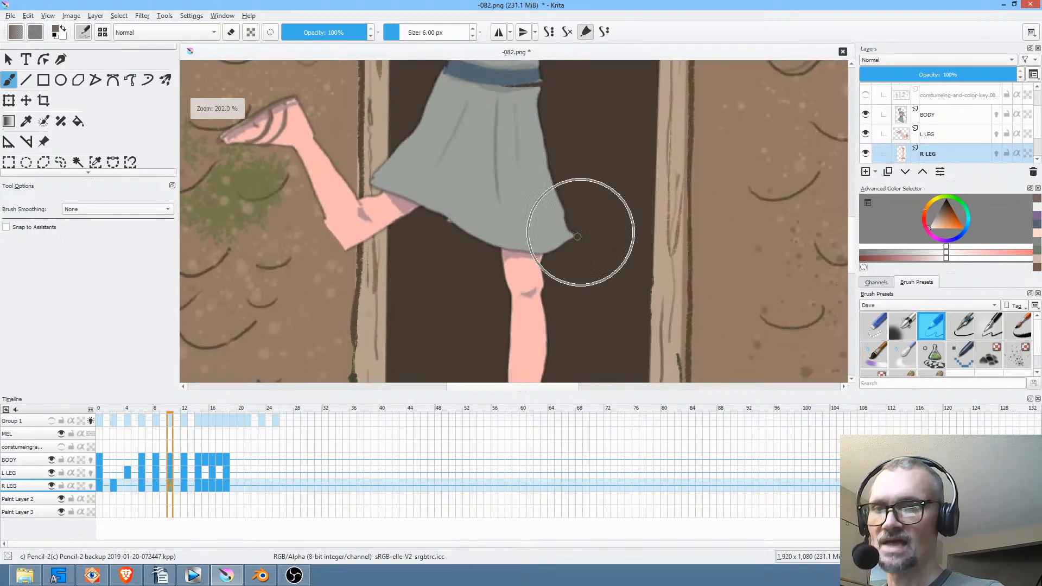
ctrl+click(511, 251)
Step back through the frames to frame 0, examining the upper thighs beneath the skirt.
key(Left)
key(Left)
key(Left)
key(Left)
key(Left)
key(Left)
key(Left)
key(Left)
key(Left)
key(Left)
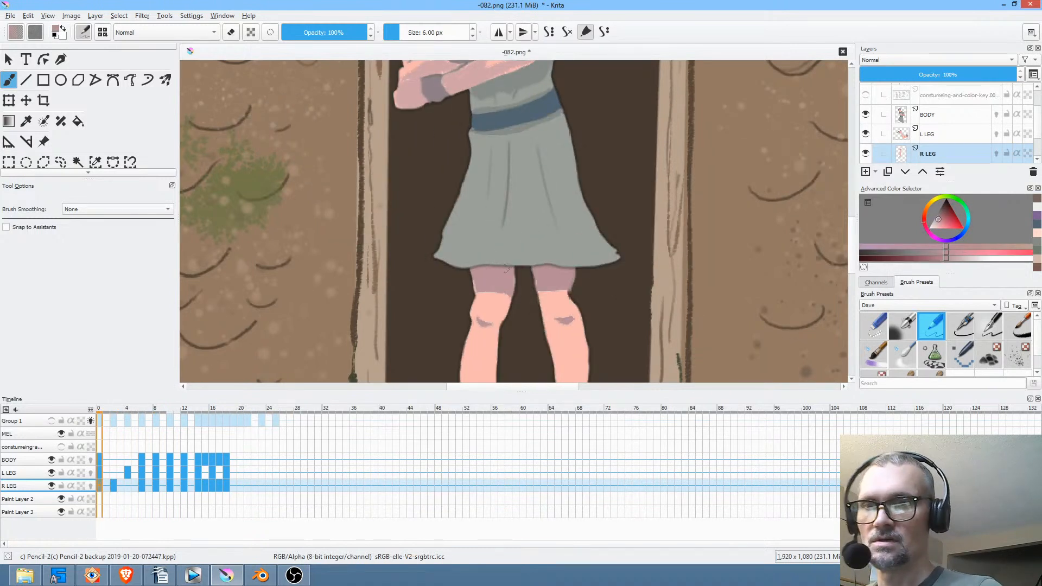
On frame 6, extend the R LEG's upper thigh to the skirt hem with the shaded skin colour.
key(Right)
key(Right)
key(Right)
key(Right)
key(Right)
key(Right)
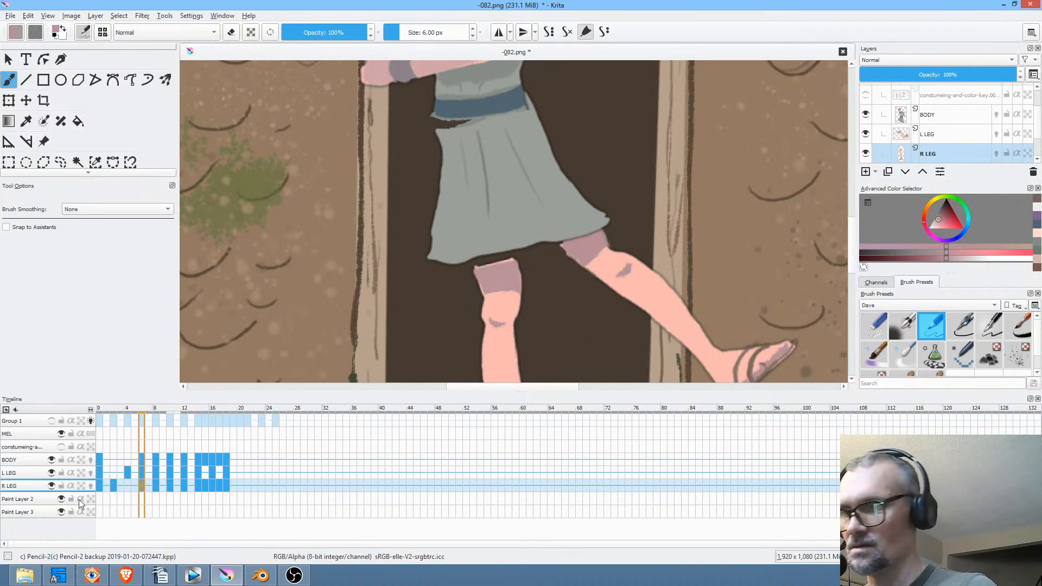
click(52, 486)
click(53, 486)
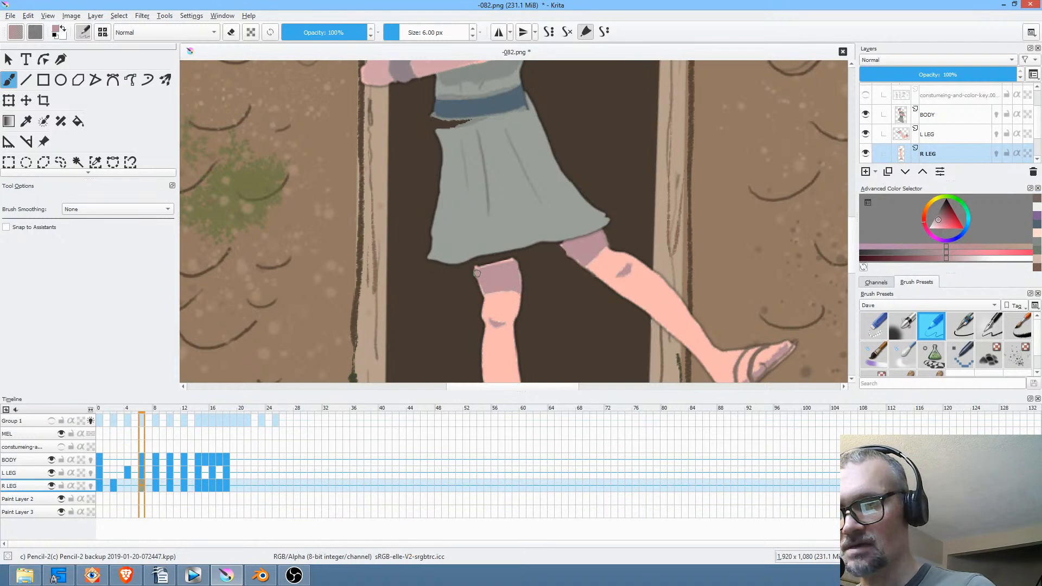
mouse_move(485, 260)
mouse_down()
mouse_move(509, 248)
mouse_move(517, 270)
mouse_up()
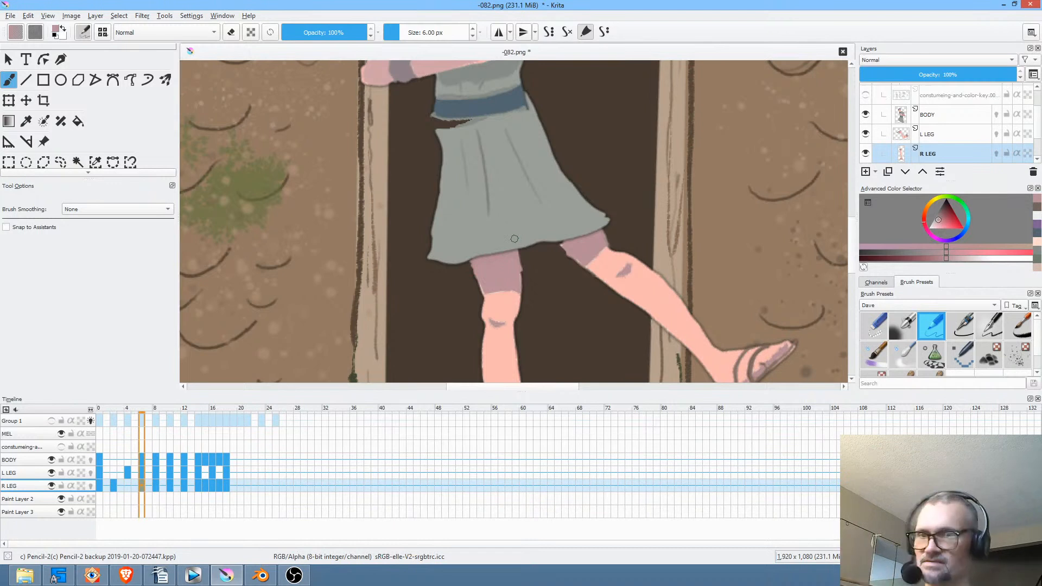
Check frames 8 to 18 for gaps or stray marks, isolating the R LEG's artwork on frame 10.
click(158, 480)
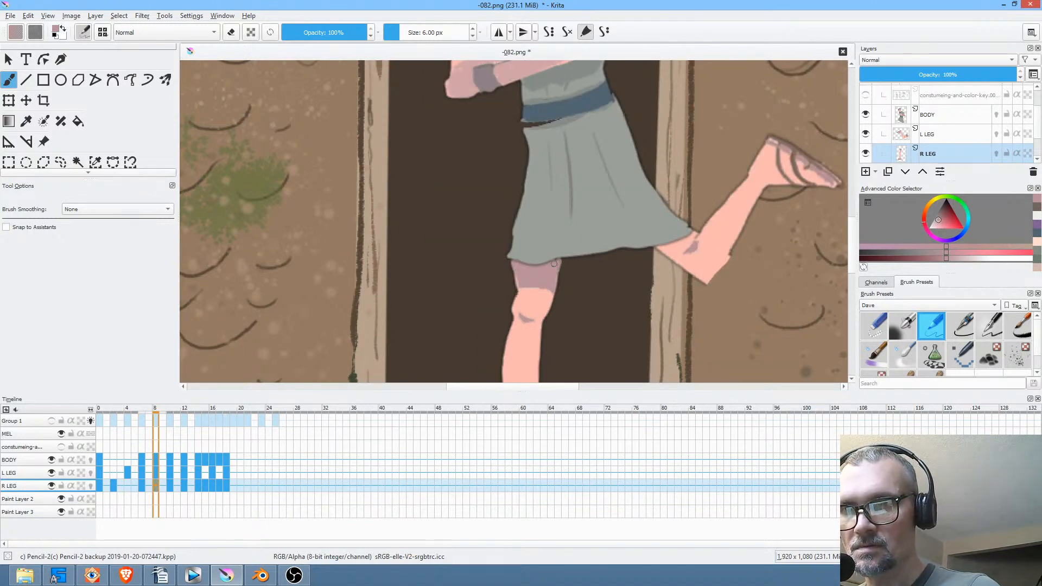
key(period)
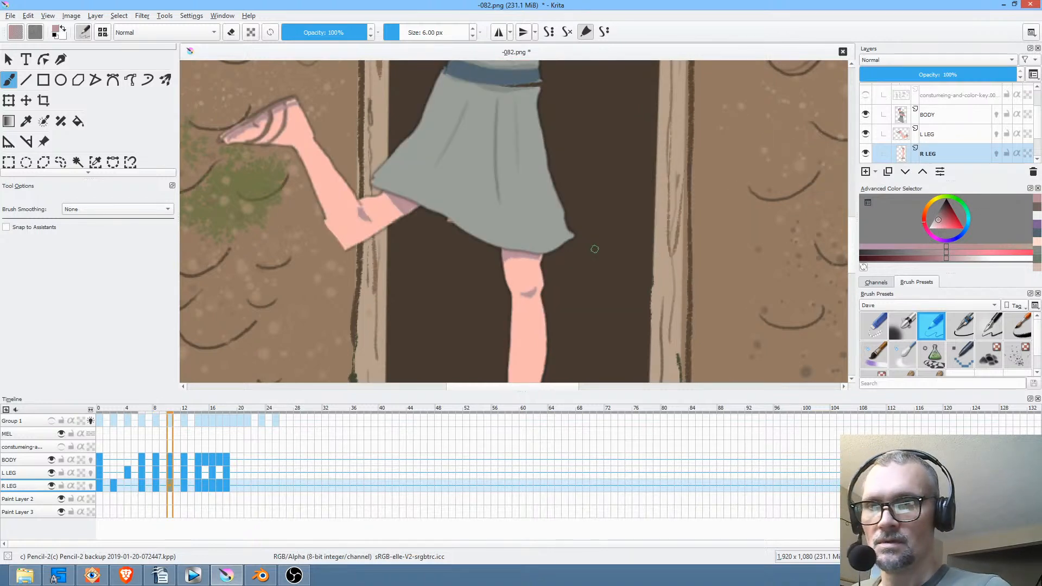
click(53, 486)
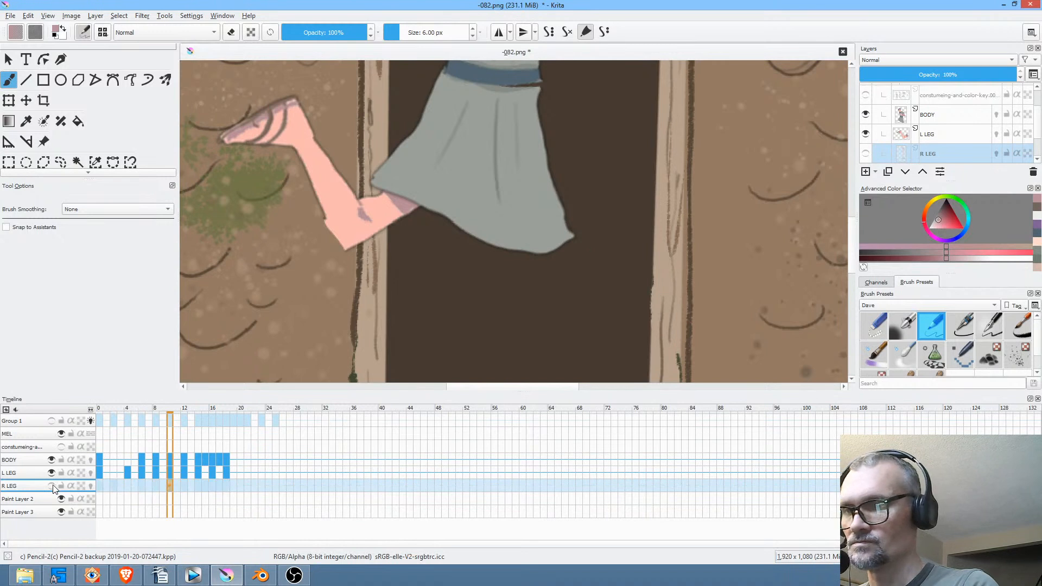
click(52, 486)
mouse_move(563, 301)
mouse_down()
mouse_move(585, 165)
mouse_move(565, 274)
mouse_move(563, 246)
mouse_up()
key(Right)
key(Right)
key(Right)
key(Right)
key(Right)
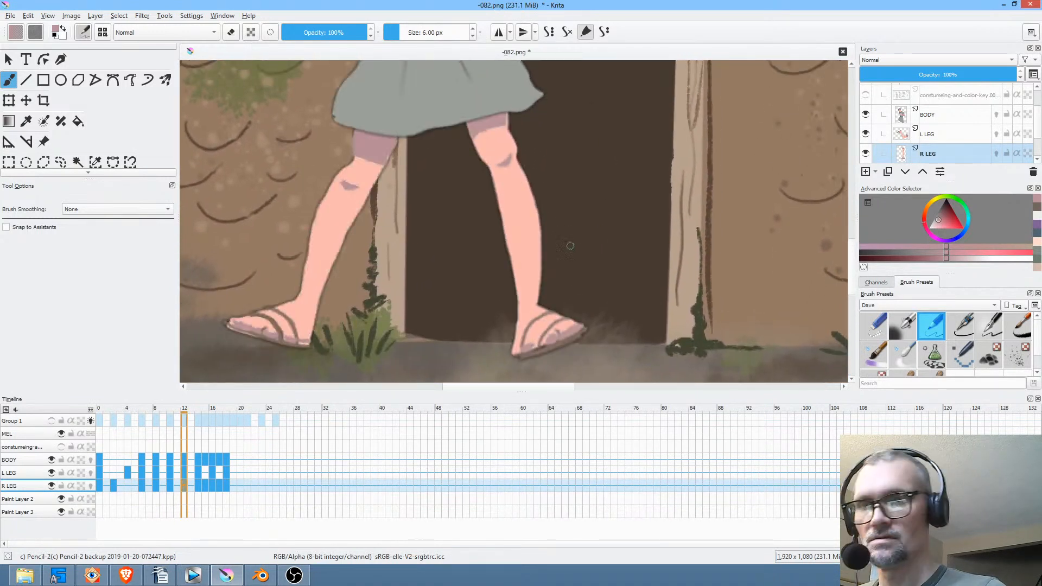
key(Right)
key(Right)
key(Right)
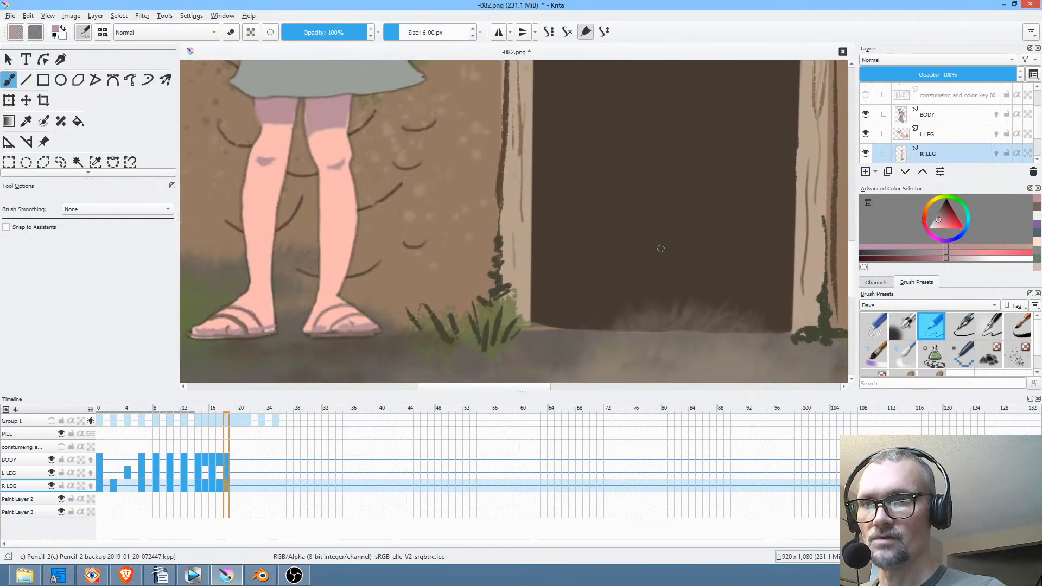
Review both legs frame by frame from frame 18 back to frame 0.
key(Left)
key(Left)
key(Left)
key(Left)
key(Left)
key(Left)
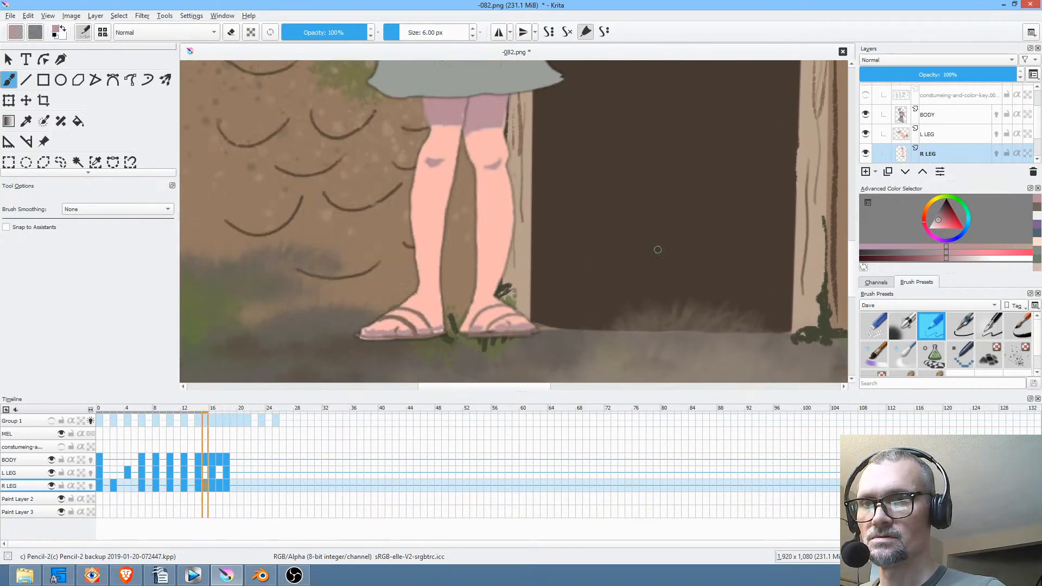
key(Left)
key(Left)
key(Left)
key(Left)
key(Left)
key(Left)
key(Left)
key(Left)
key(Left)
key(Left)
key(Left)
key(Left)
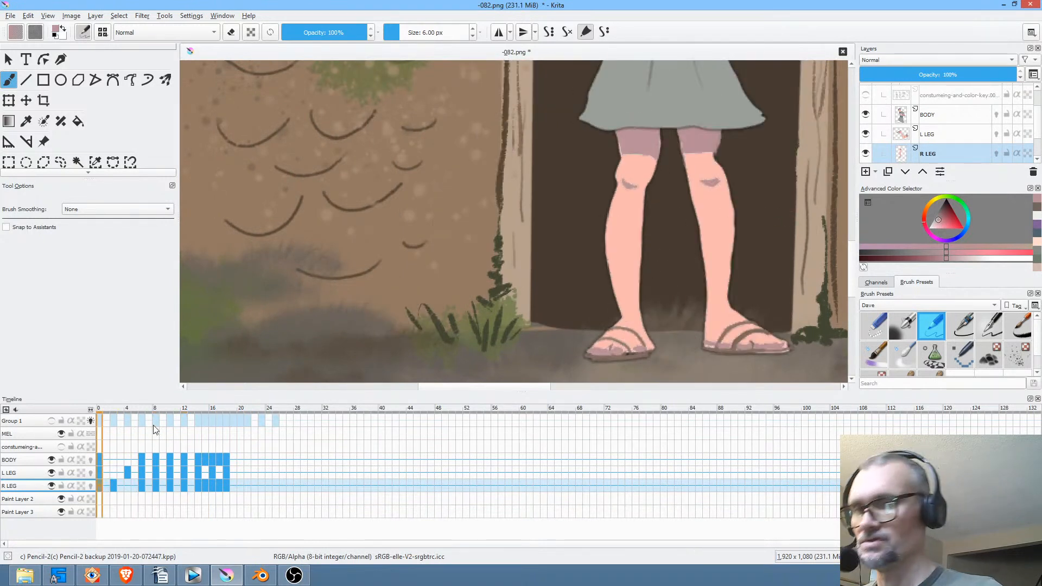
Switch to the L LEG layer, sampling its skin colour on frame 0 and its shaded thigh colour on frame 6.
click(21, 474)
click(52, 473)
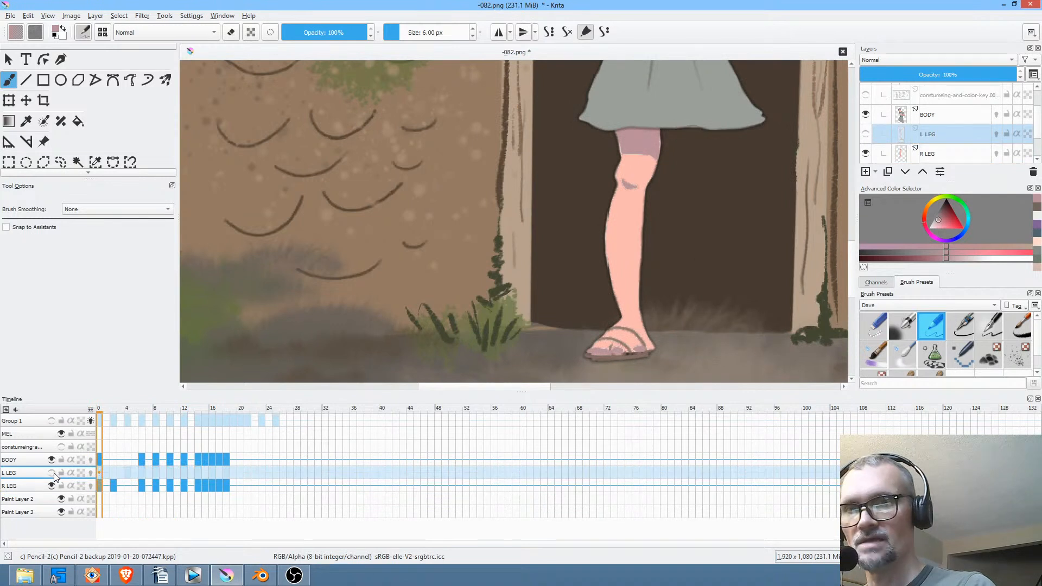
click(52, 473)
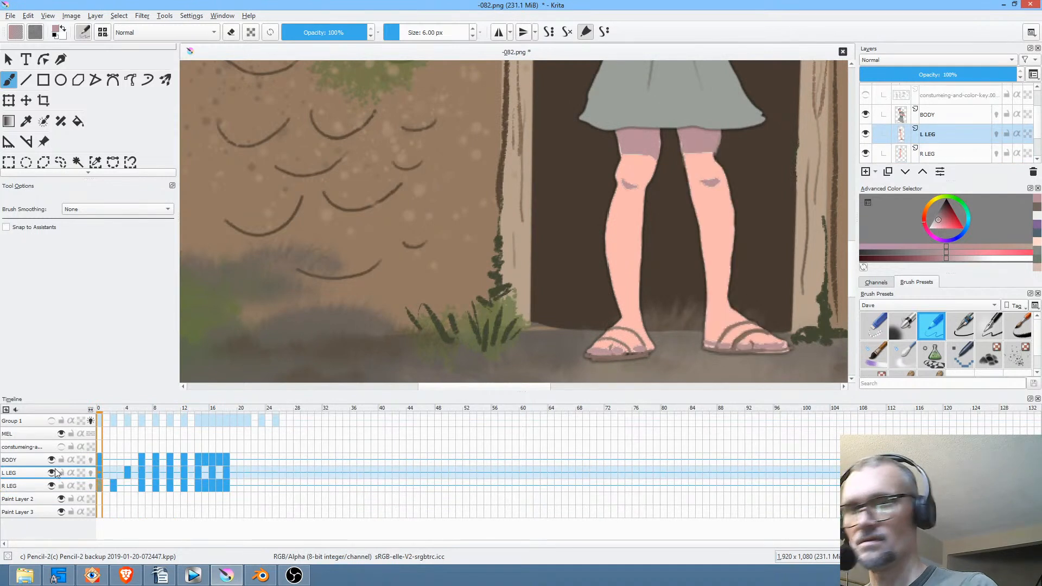
ctrl+click(720, 199)
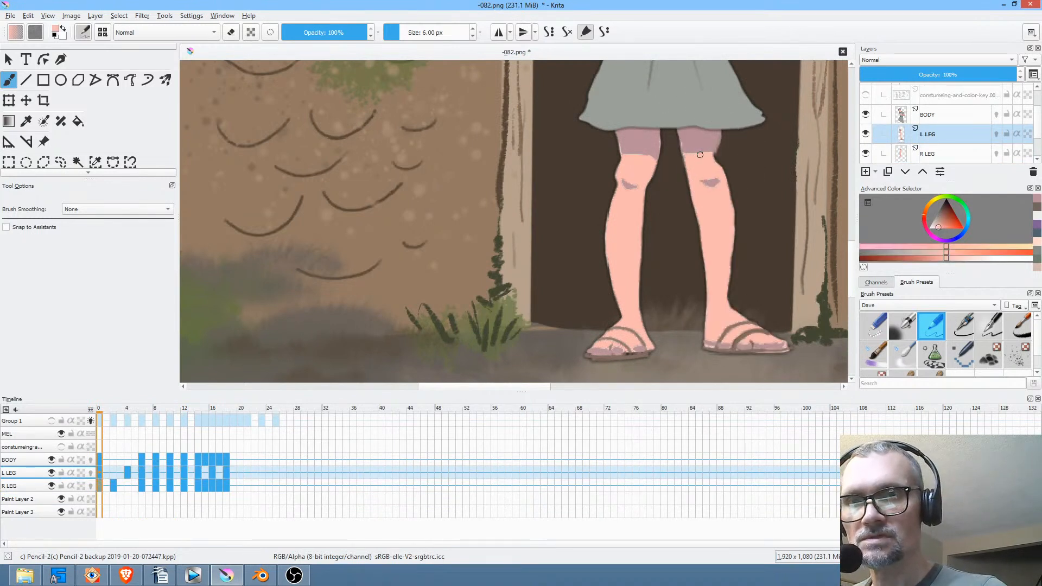
key(period)
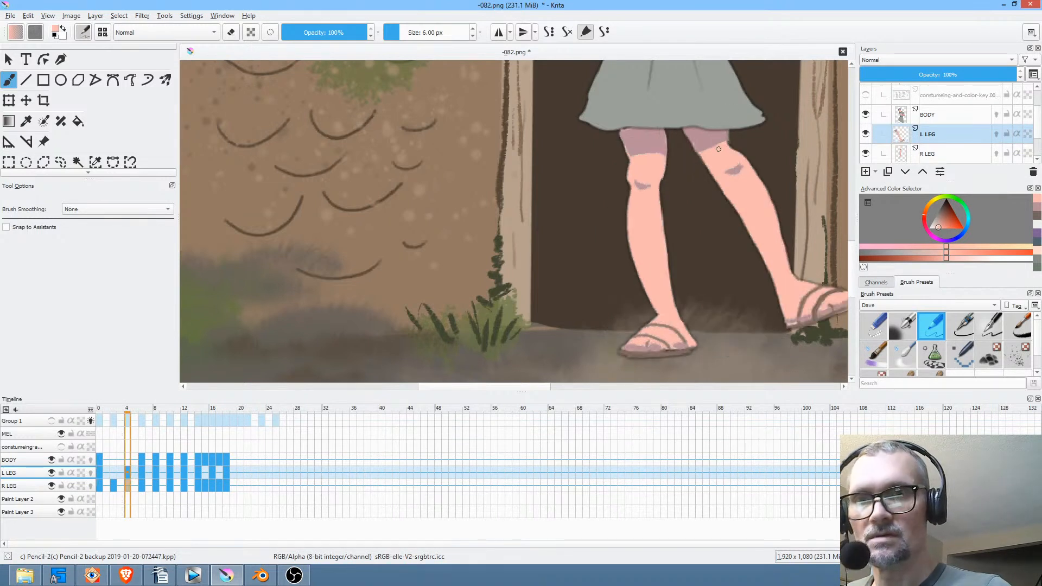
key(period)
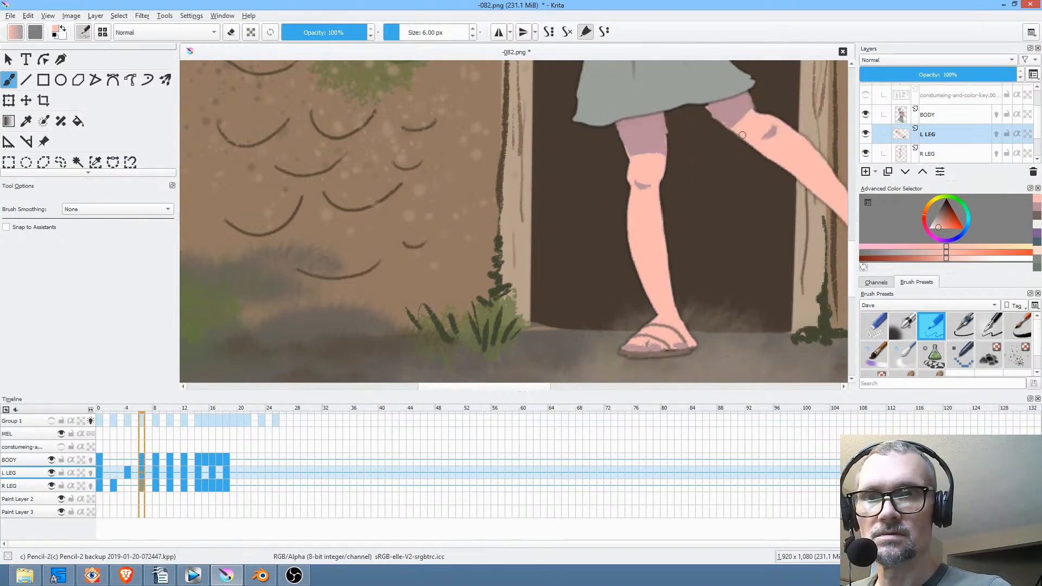
ctrl+click(719, 105)
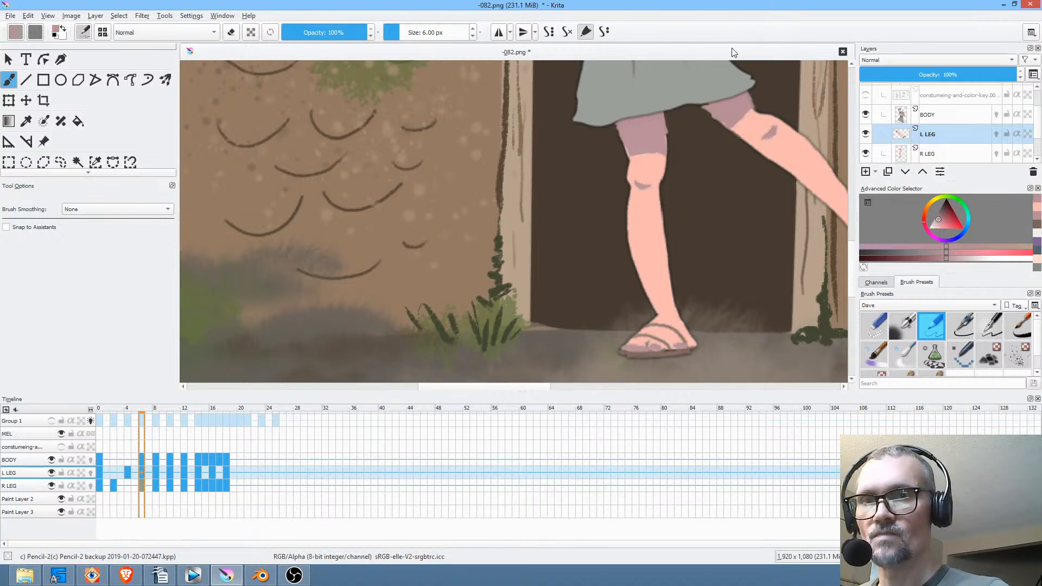
On frame 8, paint over the L LEG's knee shadow with the sampled skin colour and remove the bump along the bent calf.
key(period)
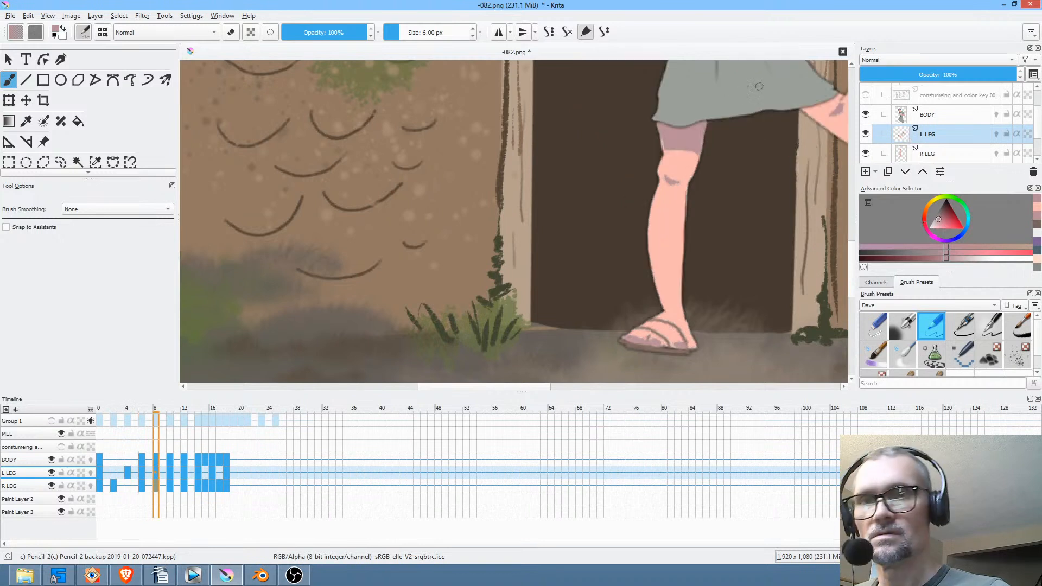
drag(796, 155, 600, 210)
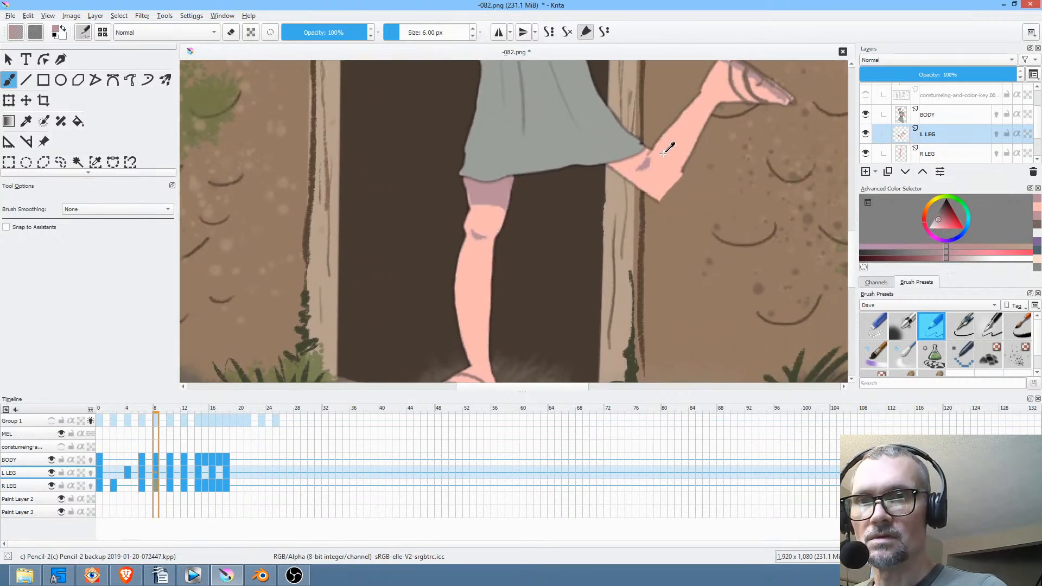
ctrl+click(667, 149)
click(52, 474)
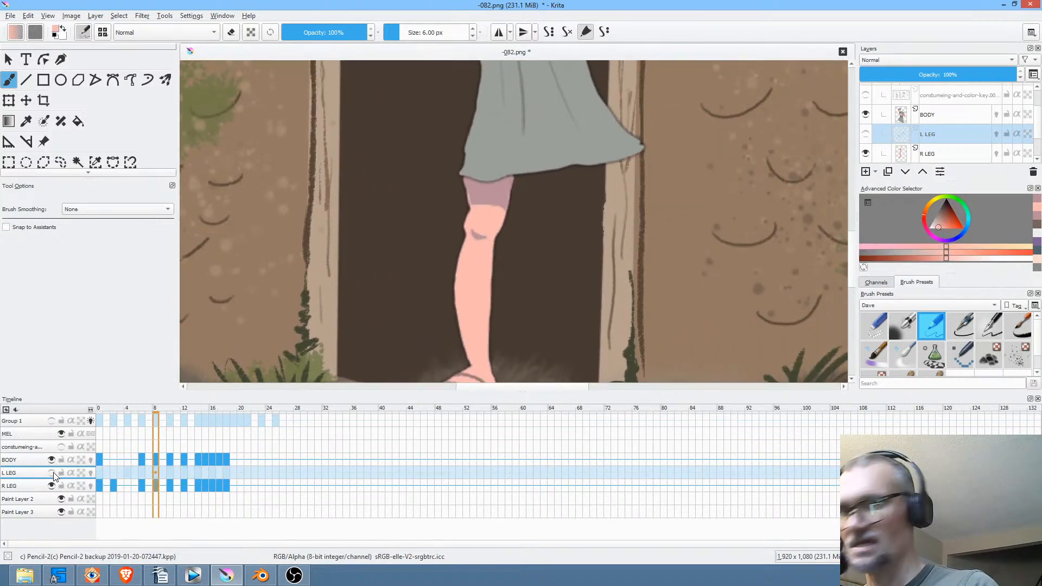
click(52, 473)
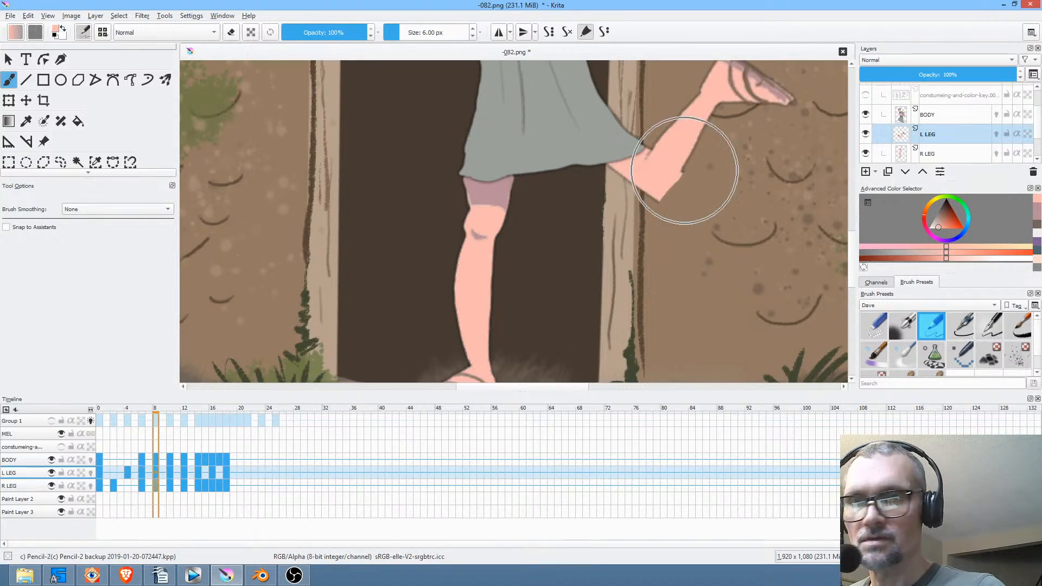
key(e)
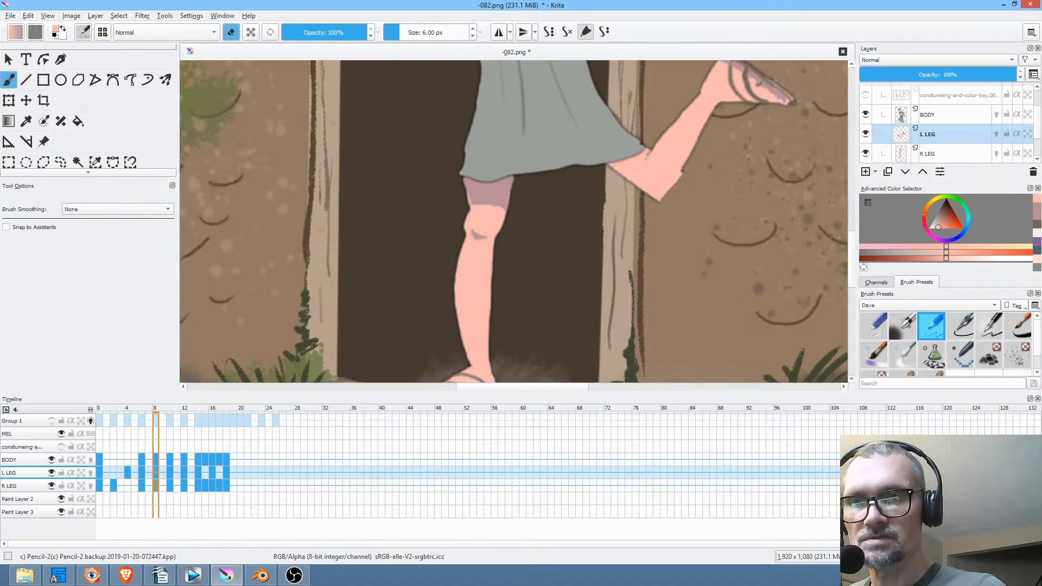
key(e)
ctrl+click(682, 166)
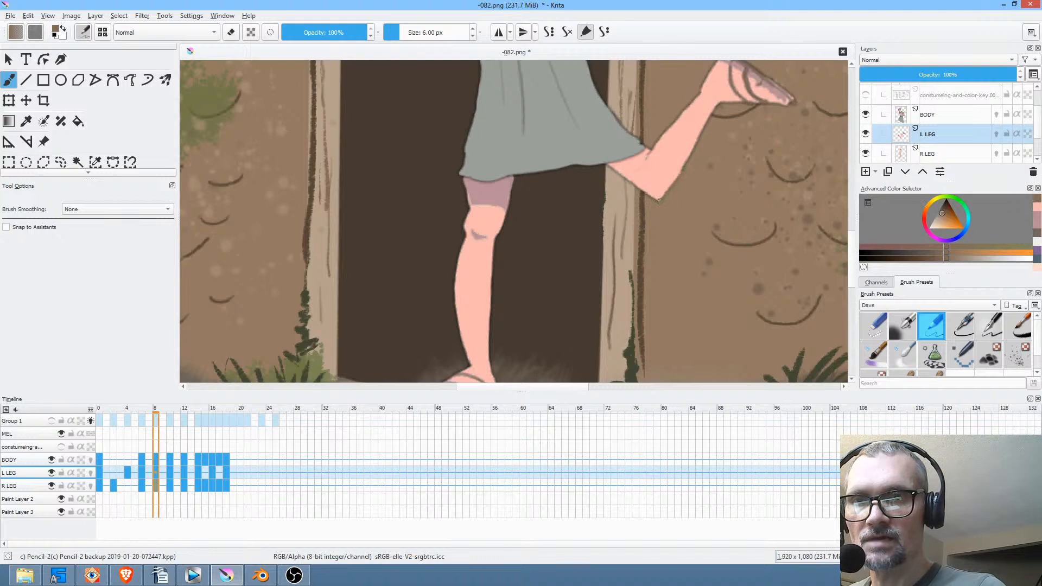
On frame 10, clean up the bump along the outer edge of the L LEG's bent calf.
key(alt+period)
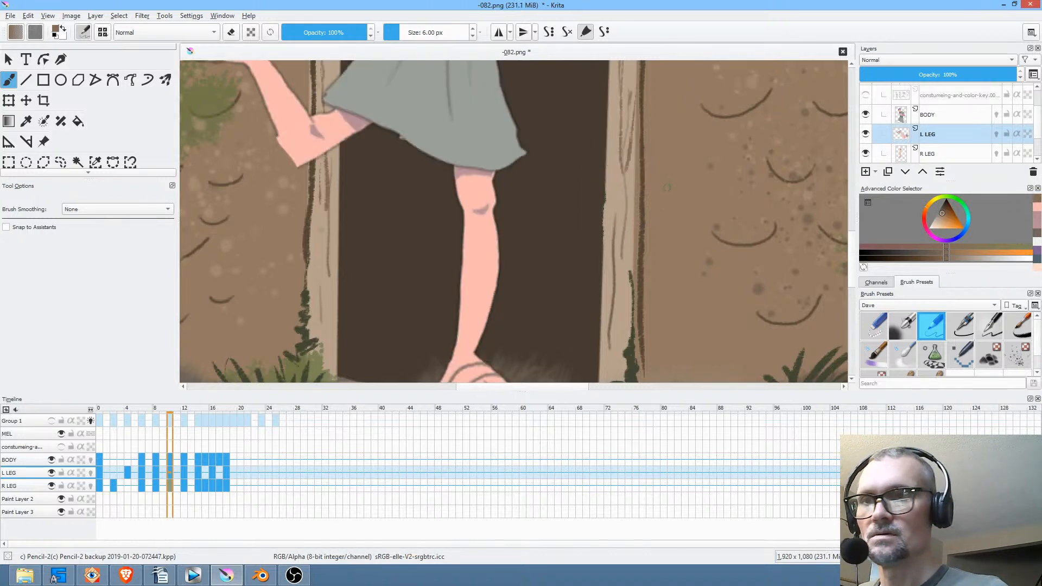
drag(489, 217, 527, 258)
mouse_move(317, 173)
mouse_down()
mouse_move(325, 188)
mouse_move(319, 175)
mouse_up()
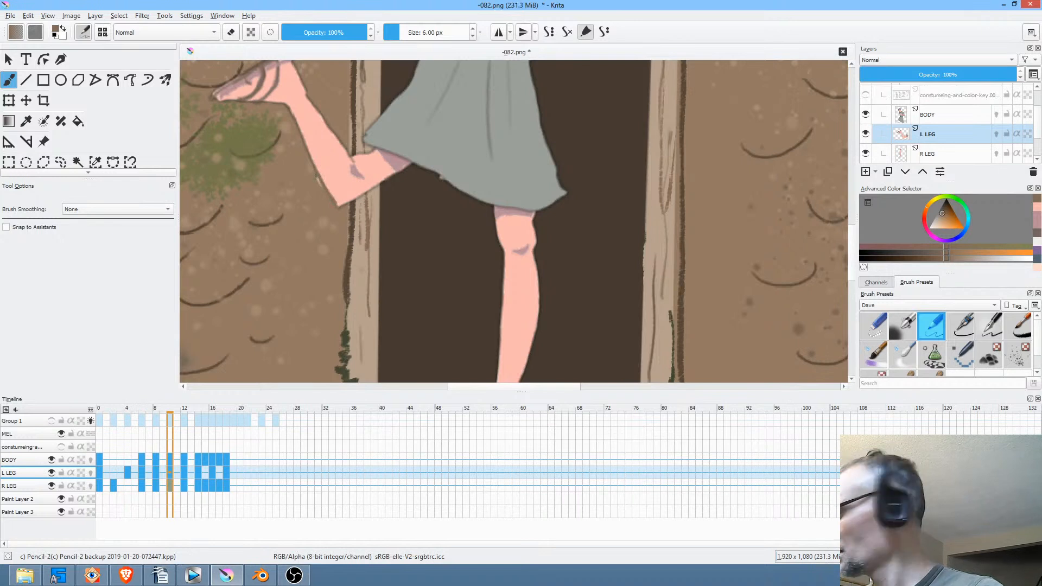
key(e)
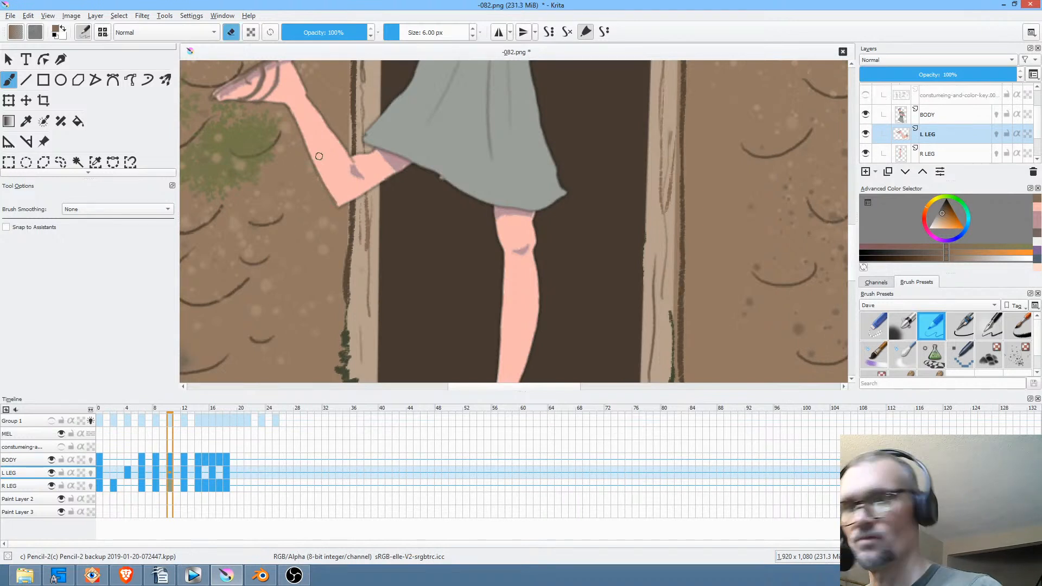
key(e)
Cover the L LEG's knee shadow on frame 10 with sampled skin colour, then sample the dark brown beside the thigh.
ctrl+click(371, 173)
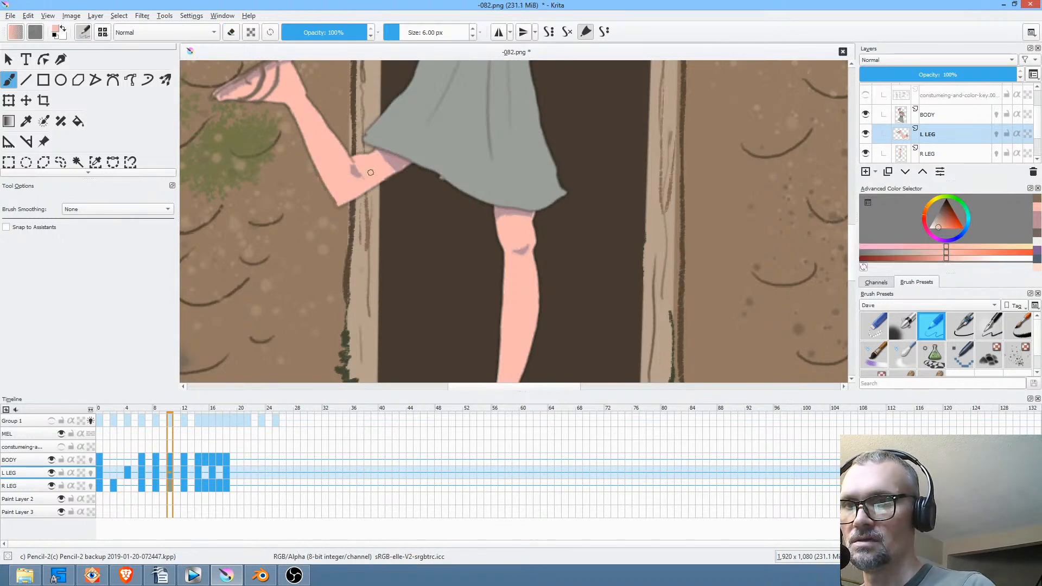
mouse_move(358, 172)
mouse_down()
mouse_move(351, 179)
mouse_move(356, 170)
mouse_up()
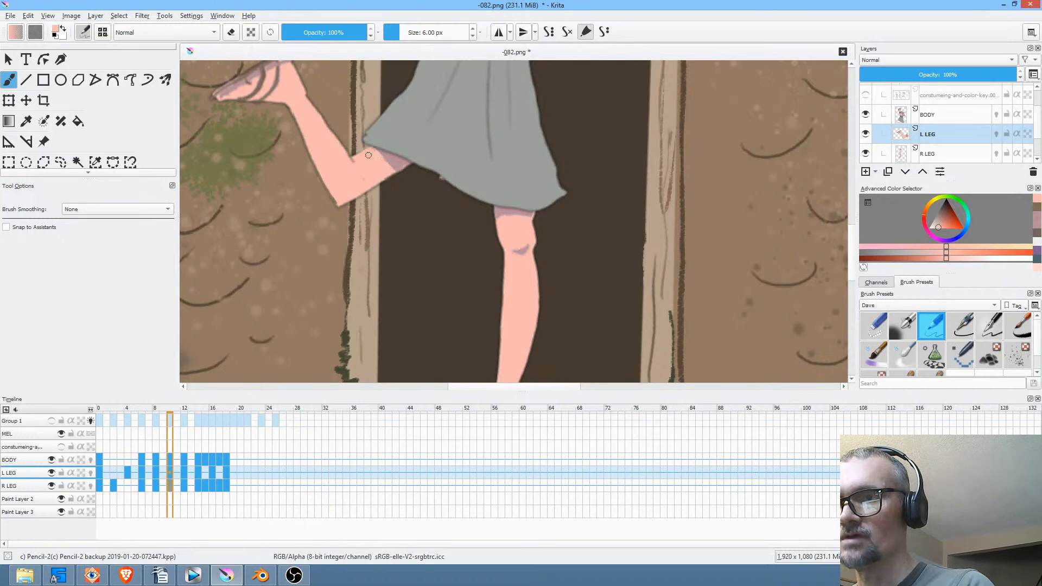
ctrl+click(357, 158)
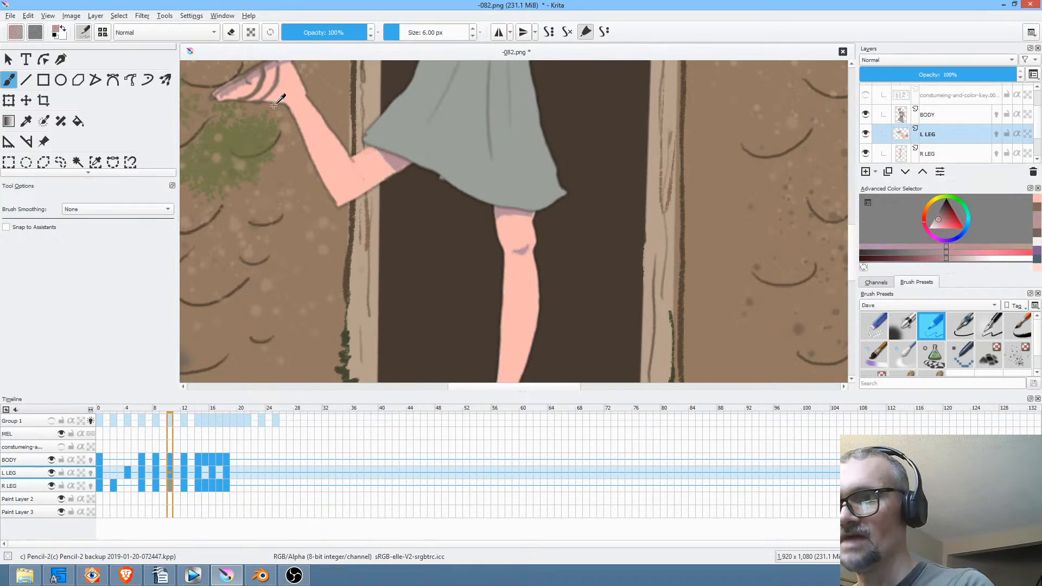
ctrl+click(368, 154)
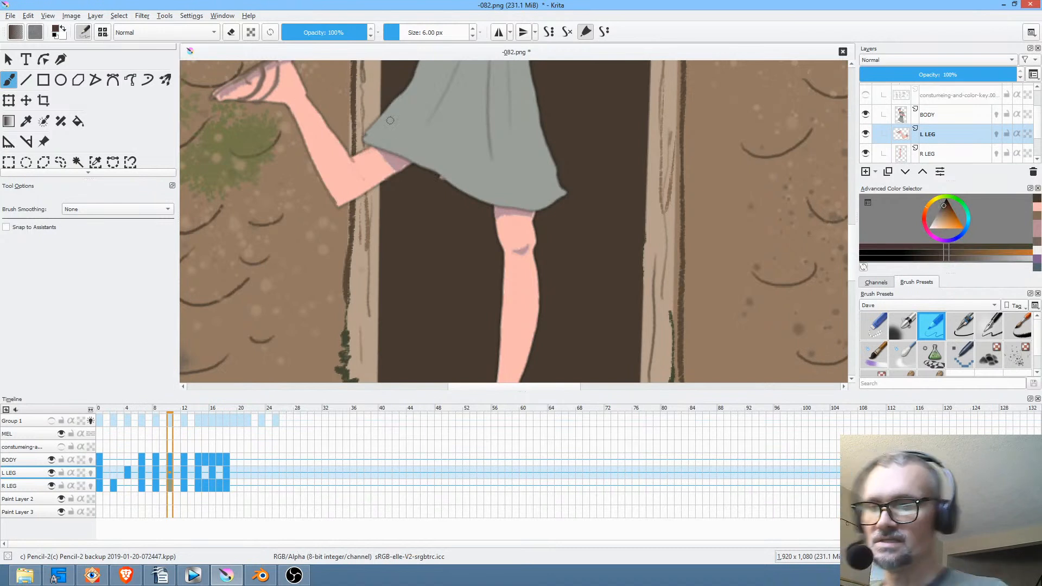
Inspect the L LEG on frame 12 by hiding and reshowing its layer, and check the legs on frames 14 to 16.
click(181, 481)
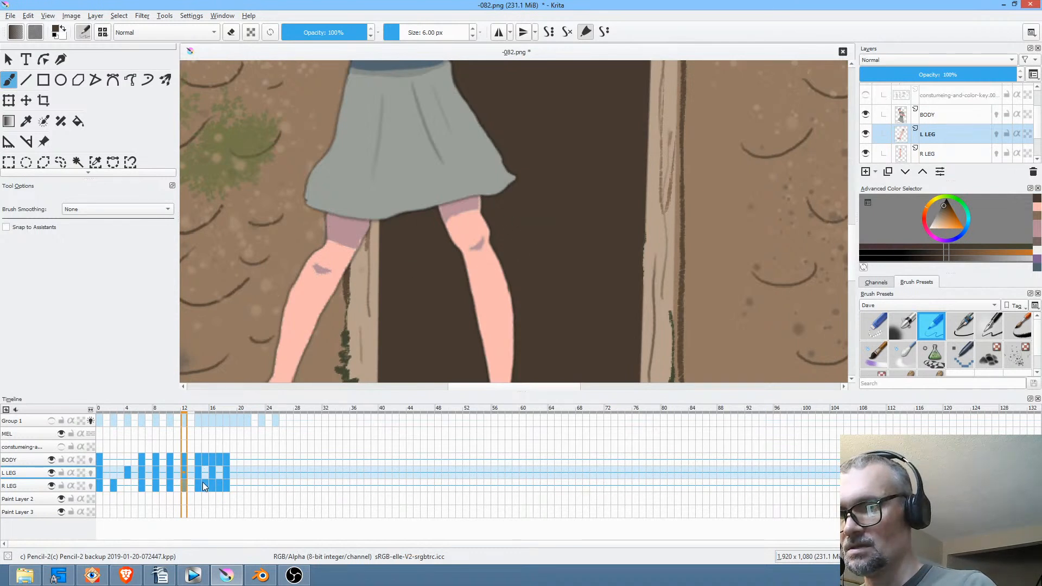
click(51, 473)
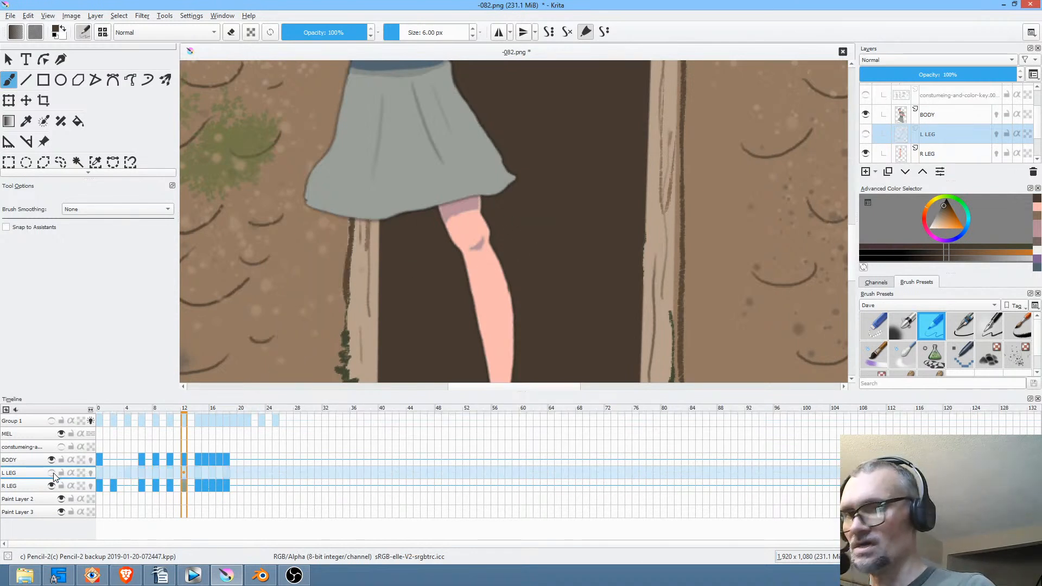
click(51, 473)
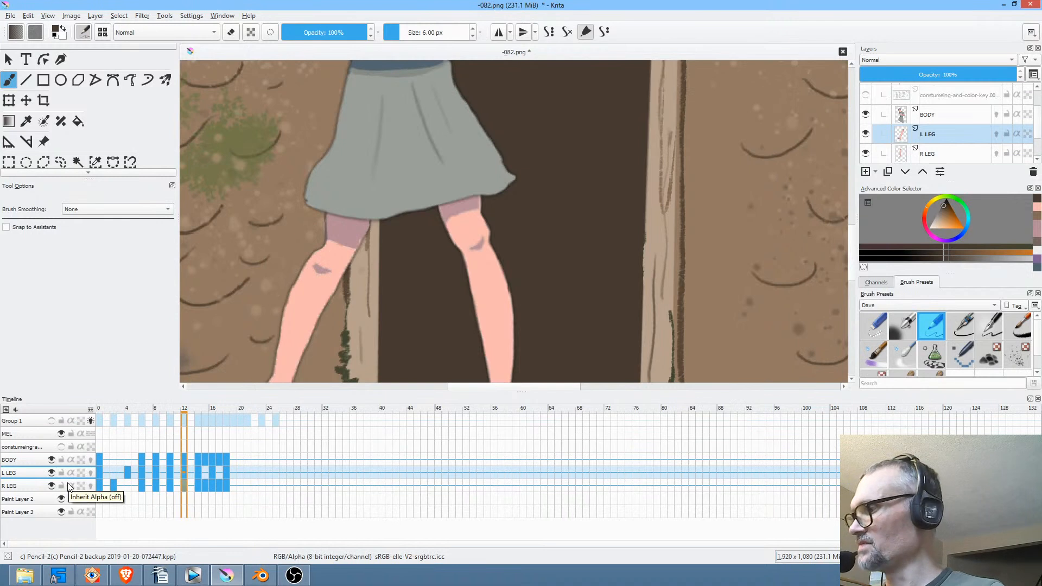
key(Right)
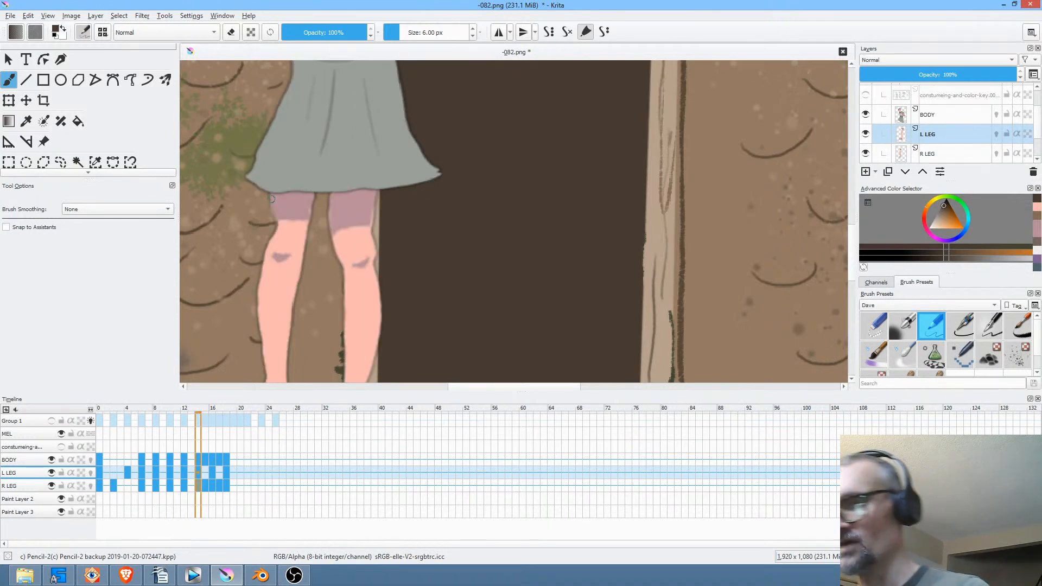
key(Right)
key(Right)
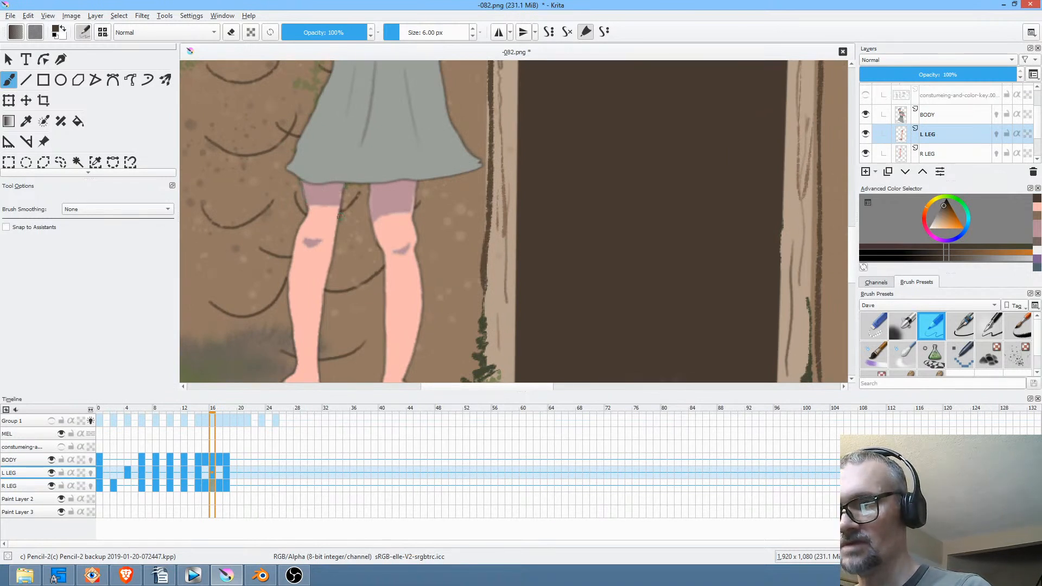
Check the legs on frames 16 to 18, then go back through every frame to frame 0 and view the whole character.
key(Right)
key(Right)
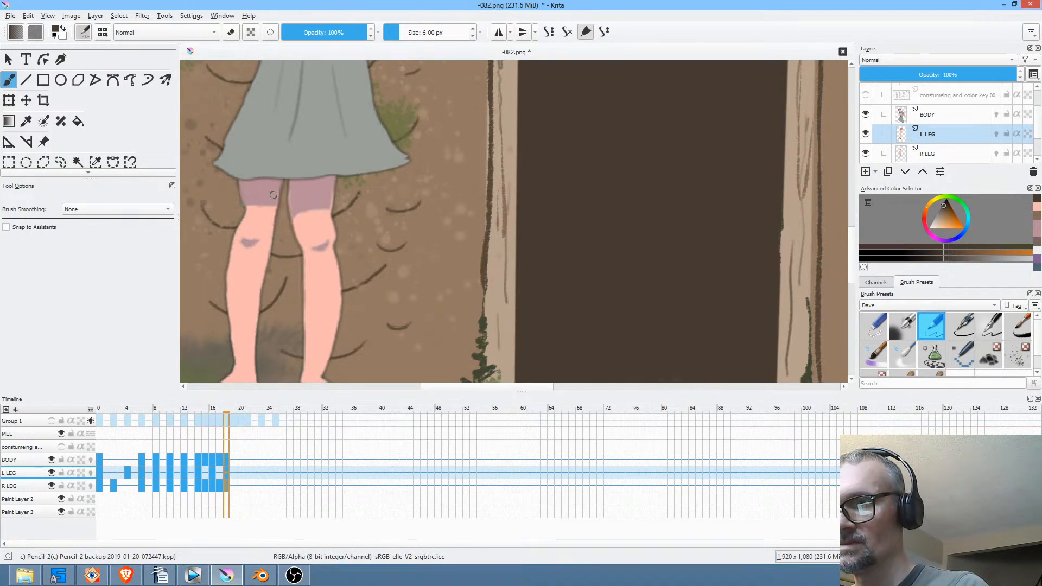
key(Left)
key(Left)
key(Left)
key(Left)
key(Left)
key(Left)
key(Left)
key(Left)
key(Left)
key(Left)
key(Left)
key(Left)
key(Left)
key(Left)
key(Left)
key(Left)
key(Left)
key(Left)
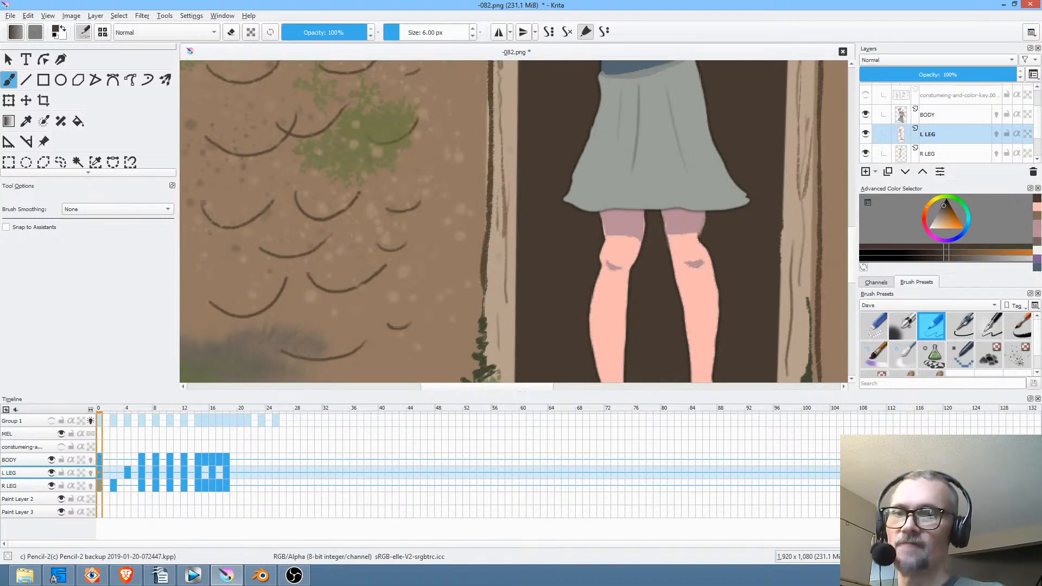
scroll(532, 223, down, 2)
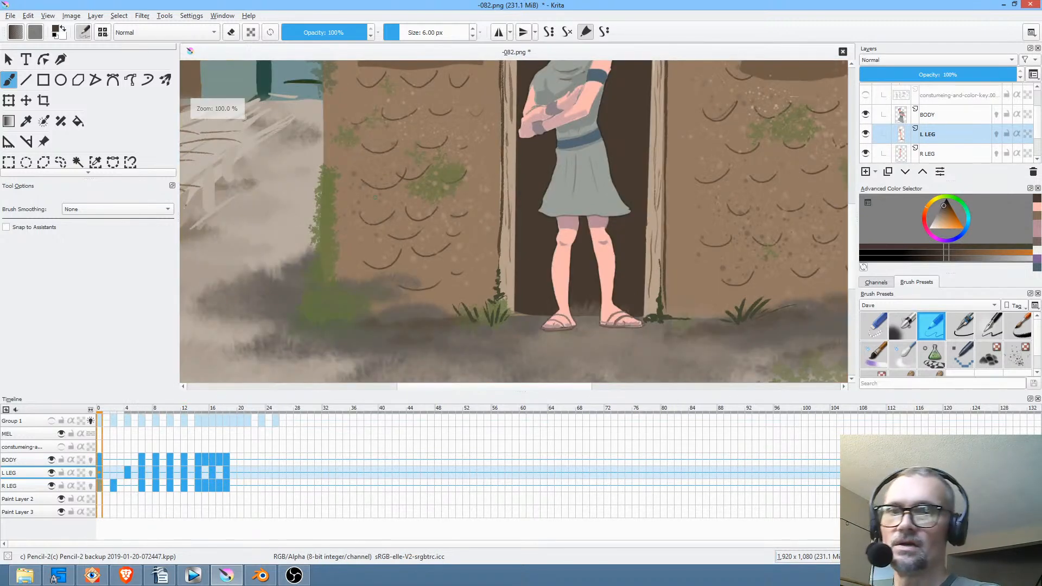
scroll(532, 223, down, 2)
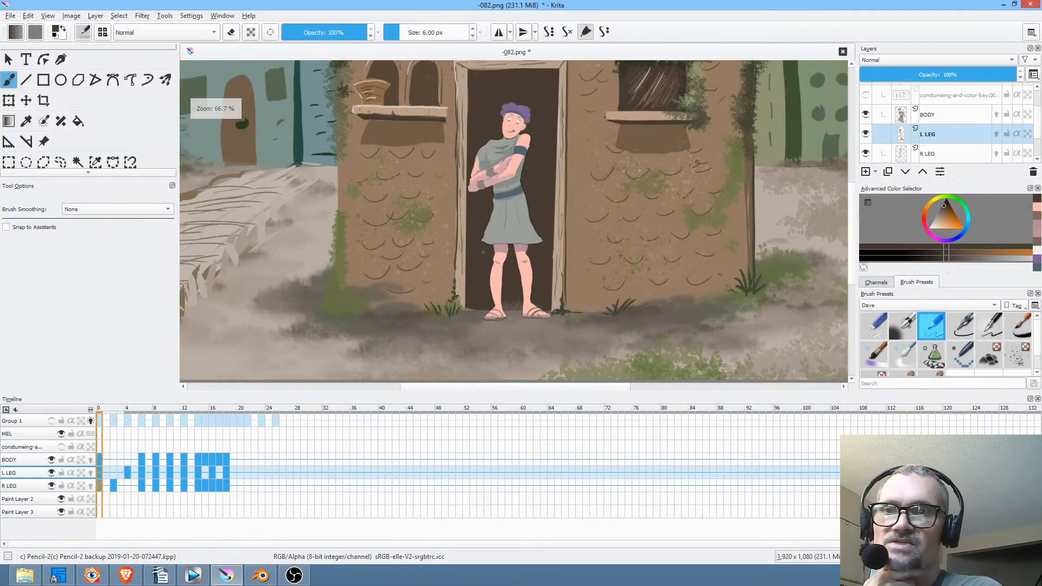
Add a paint layer above BODY, filled with black and clipped to the character by inheriting alpha.
click(932, 121)
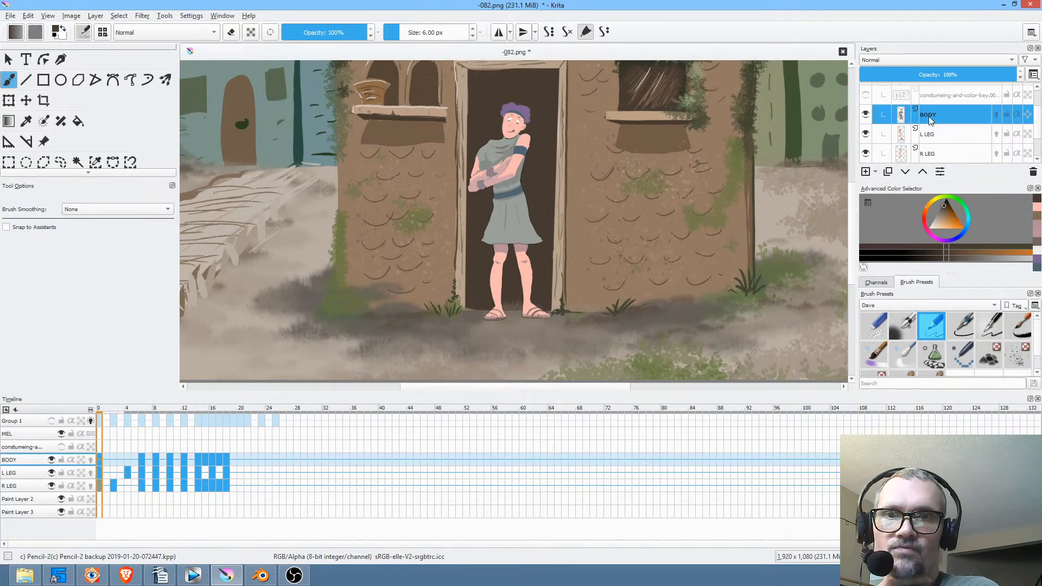
click(866, 171)
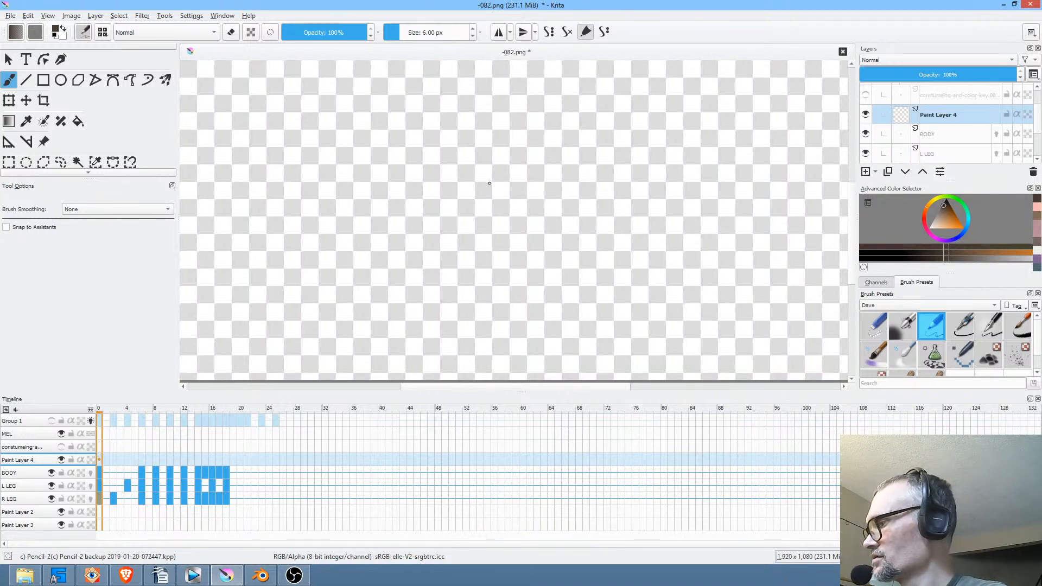
key(f)
drag(950, 200, 947, 198)
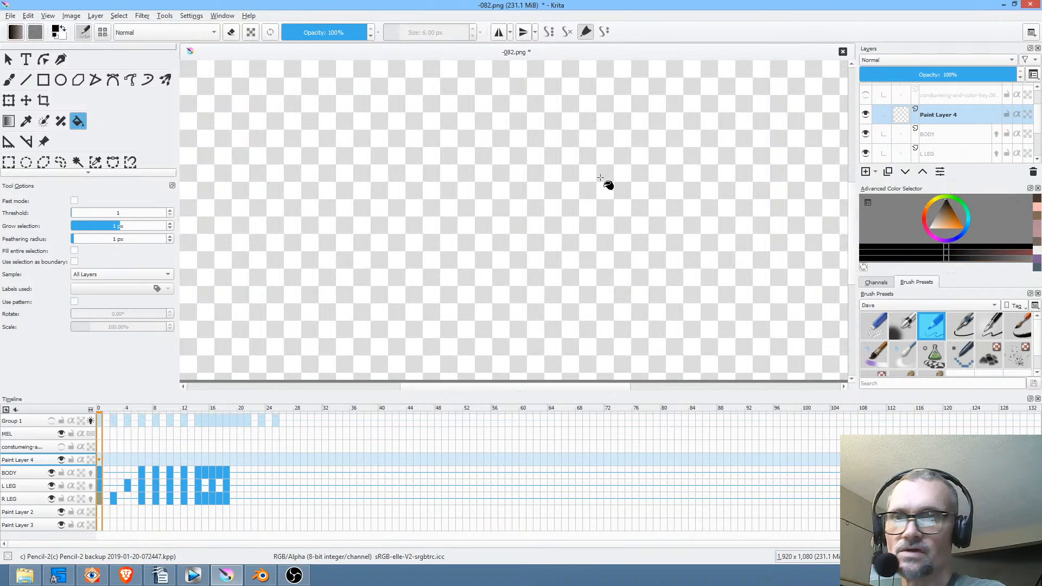
click(496, 175)
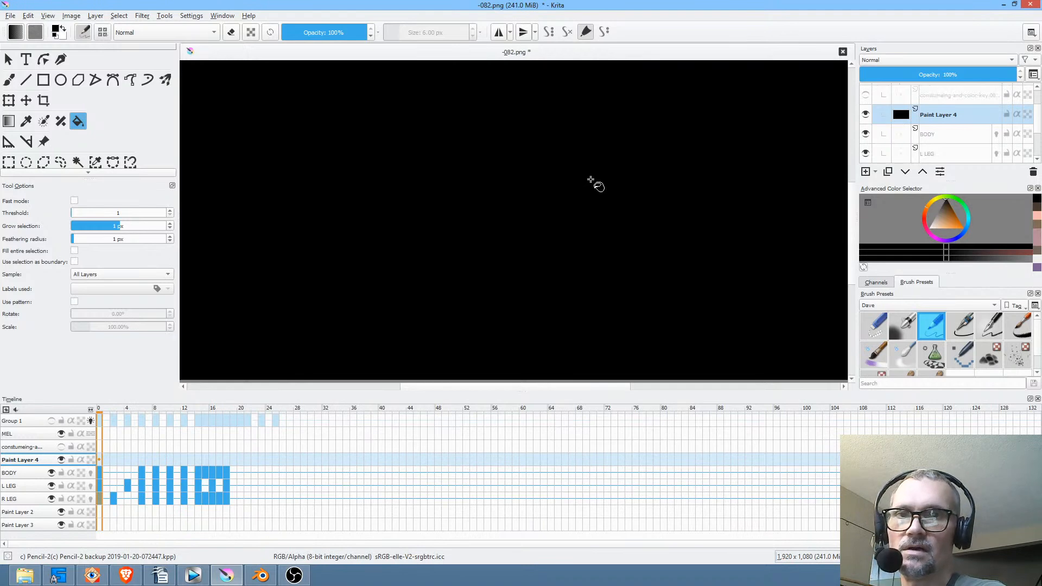
click(1017, 115)
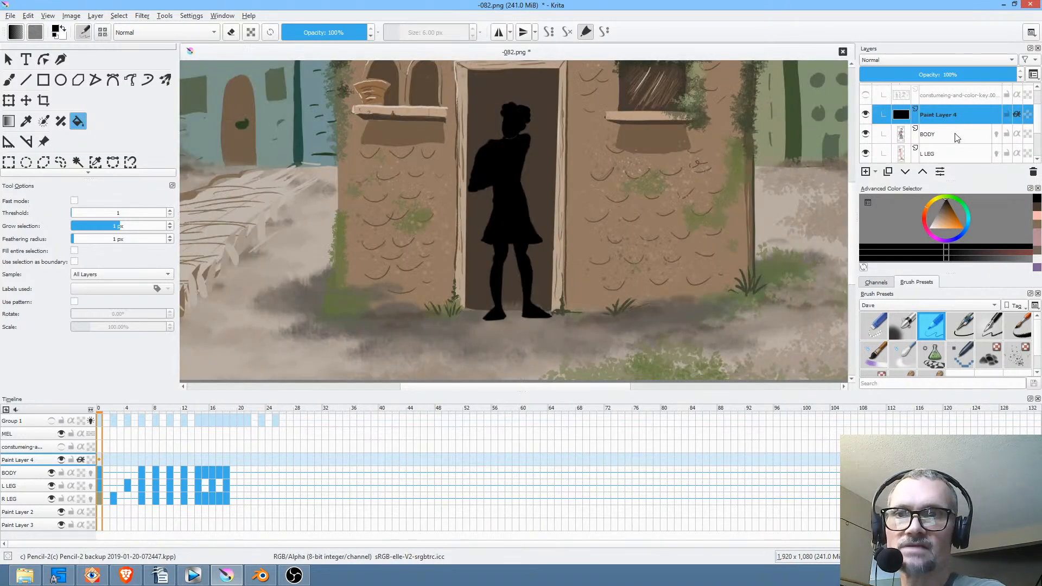
Set the black Paint Layer 4 to Overlay blending at 18% opacity.
mouse_move(965, 80)
mouse_down()
mouse_move(991, 76)
mouse_move(855, 76)
mouse_move(899, 76)
mouse_move(882, 76)
mouse_up()
click(892, 60)
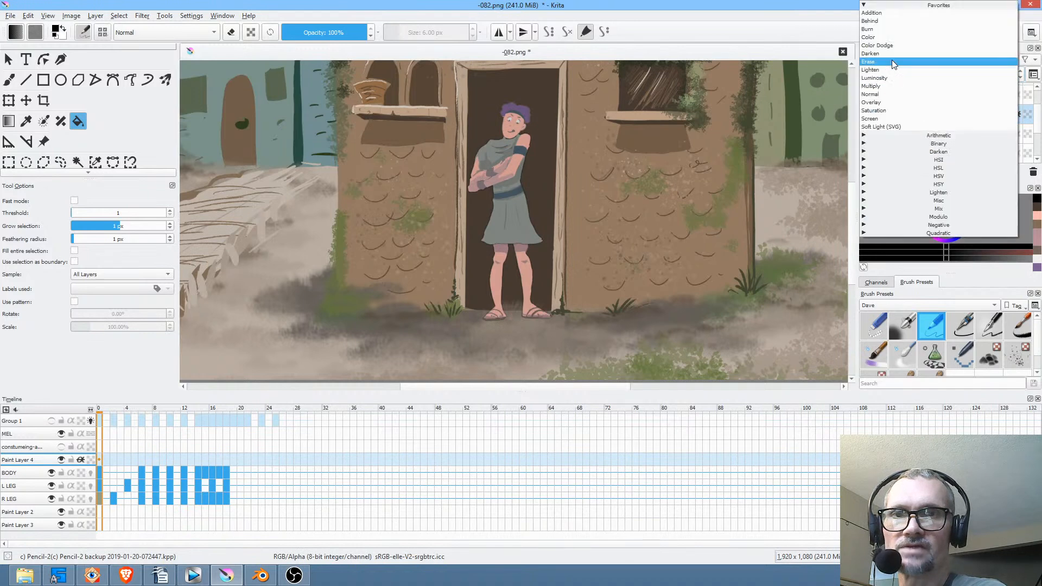
click(896, 102)
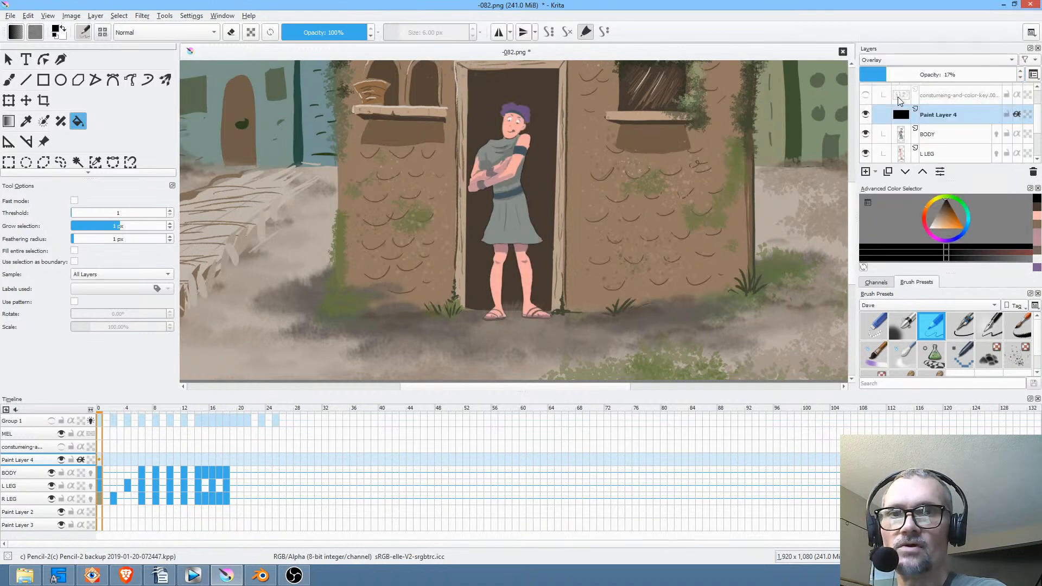
mouse_move(900, 76)
mouse_down()
mouse_move(1031, 77)
mouse_move(859, 71)
mouse_move(899, 74)
mouse_move(869, 65)
mouse_move(891, 68)
mouse_up()
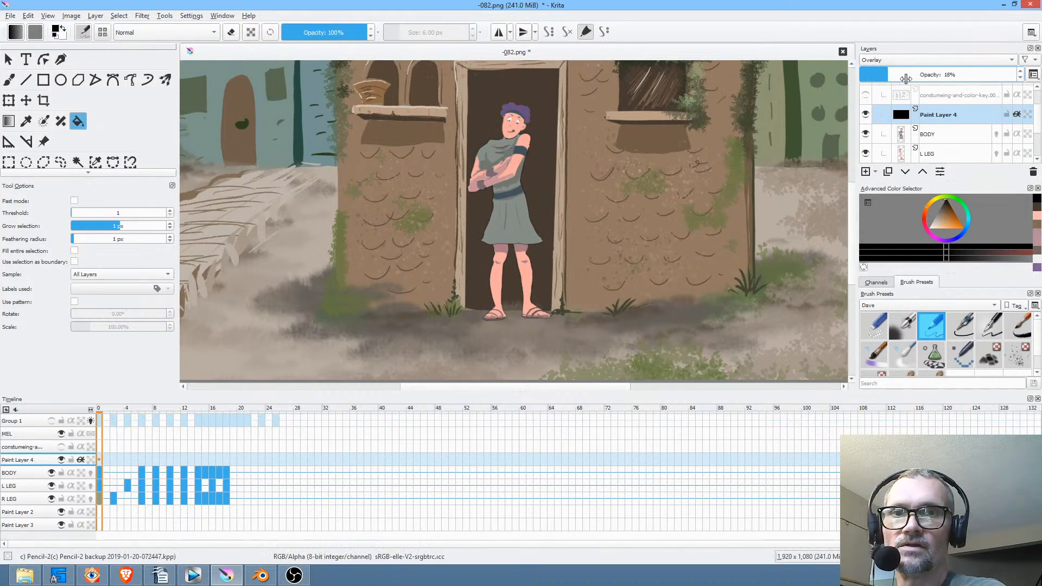
Duplicate Paint Layer 4 and set the copy to Normal blending at 16% opacity.
click(866, 173)
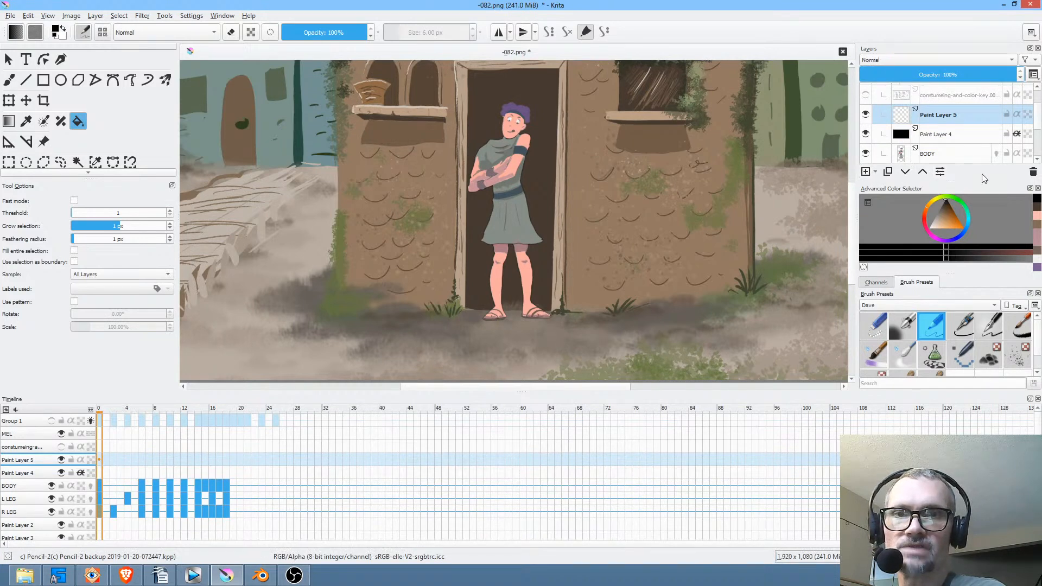
click(1033, 172)
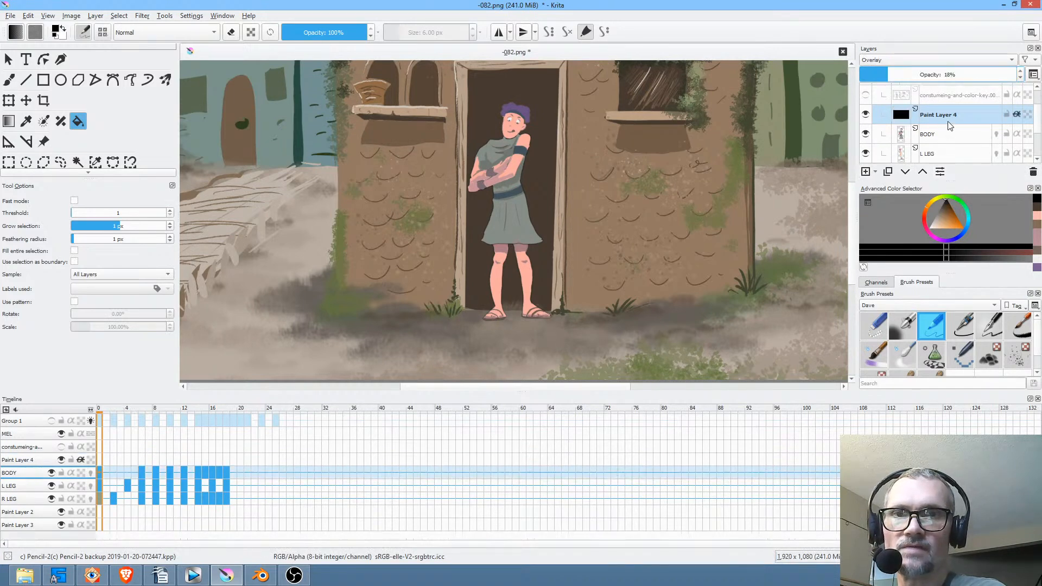
click(888, 172)
click(907, 62)
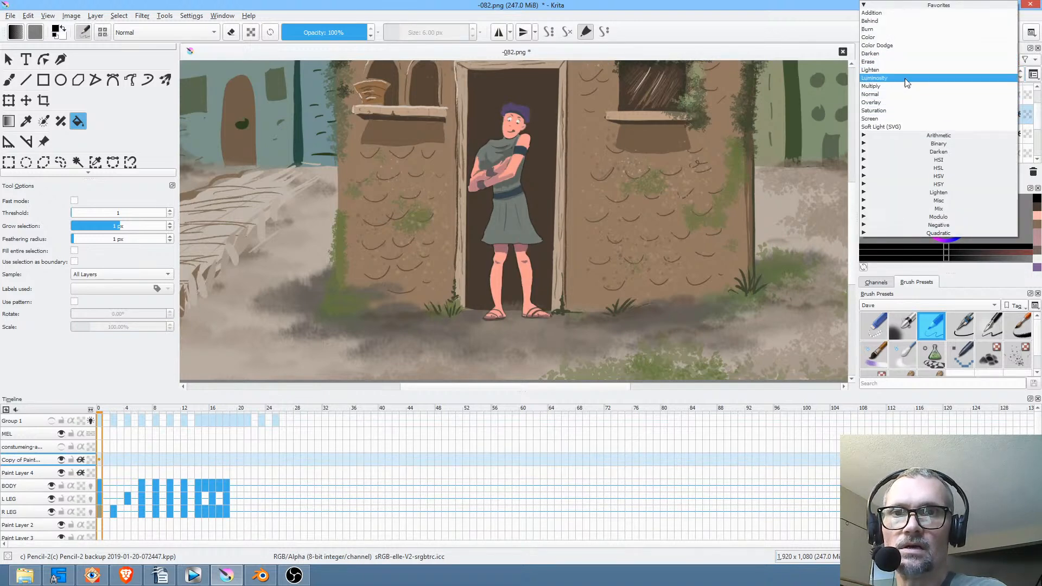
click(900, 93)
mouse_move(888, 76)
mouse_down()
mouse_move(914, 77)
mouse_move(860, 74)
mouse_move(886, 73)
mouse_up()
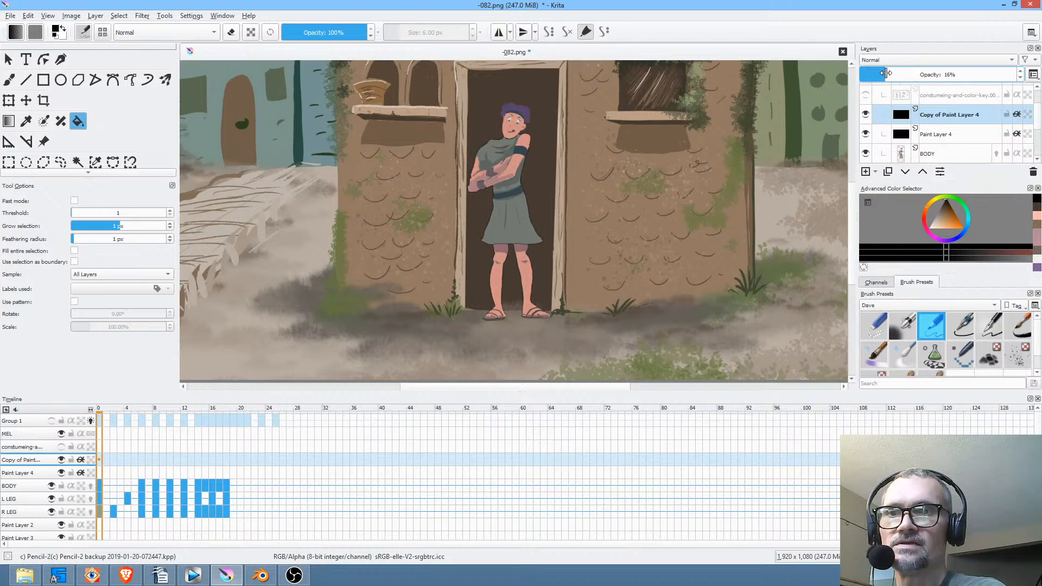
Set Paint Layer 4's opacity to 16% and hide both it and its copy.
click(941, 133)
mouse_move(884, 74)
mouse_down()
mouse_move(874, 75)
mouse_move(898, 75)
mouse_up()
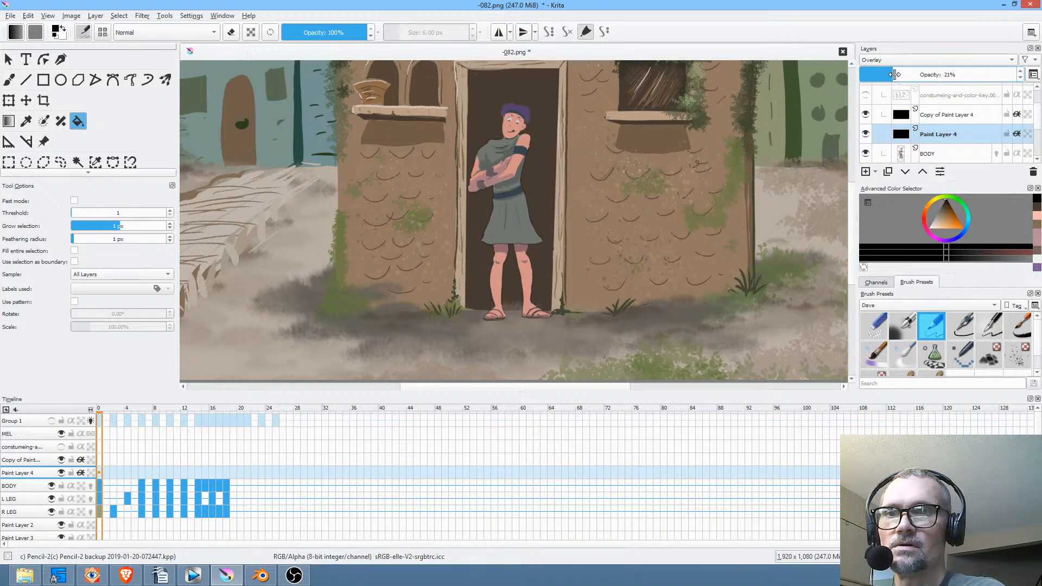
drag(895, 74, 886, 74)
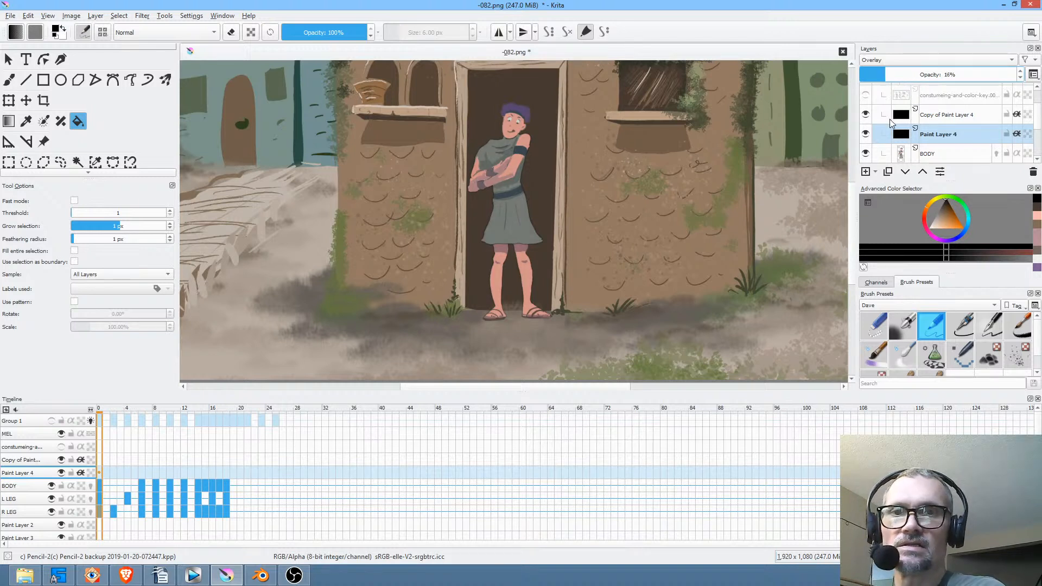
click(866, 115)
click(867, 134)
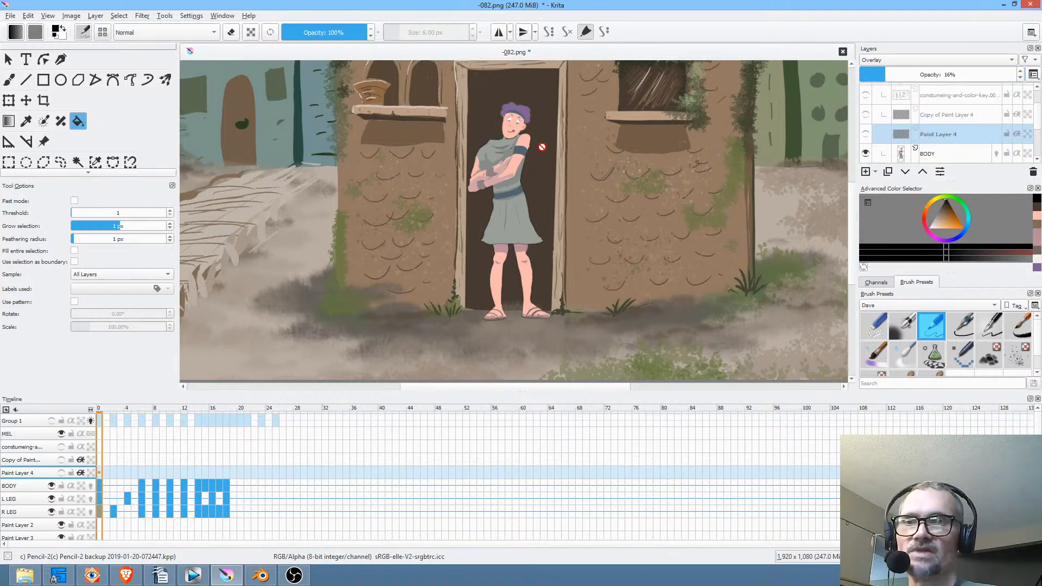
Select timeline frames 0 to 19 and play the animation to review the character's movement, stopping back at frame 0.
scroll(543, 147, down, 3)
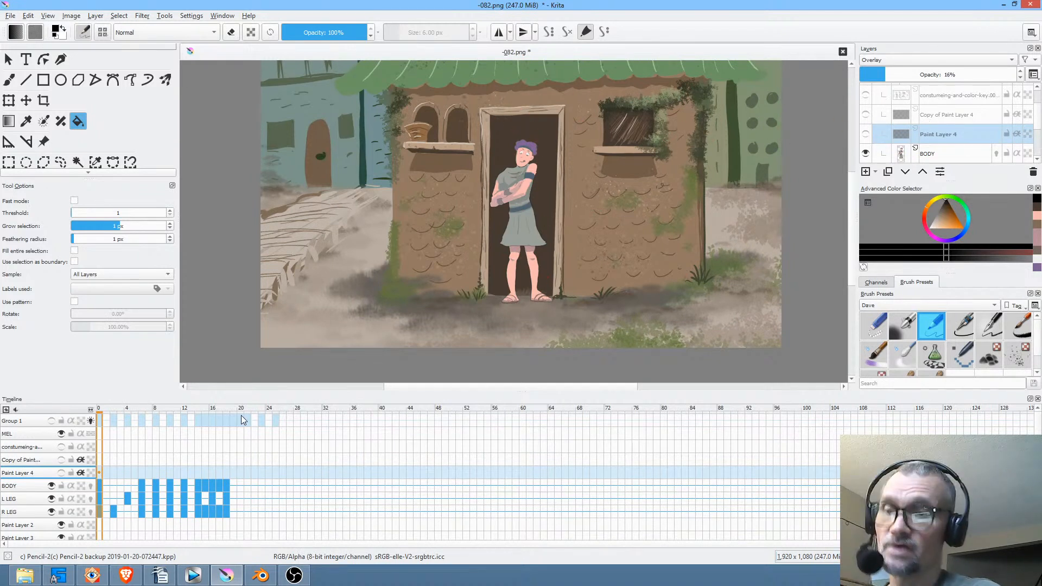
mouse_move(102, 411)
mouse_down()
mouse_move(237, 413)
mouse_move(118, 397)
mouse_move(244, 409)
mouse_move(106, 409)
mouse_up()
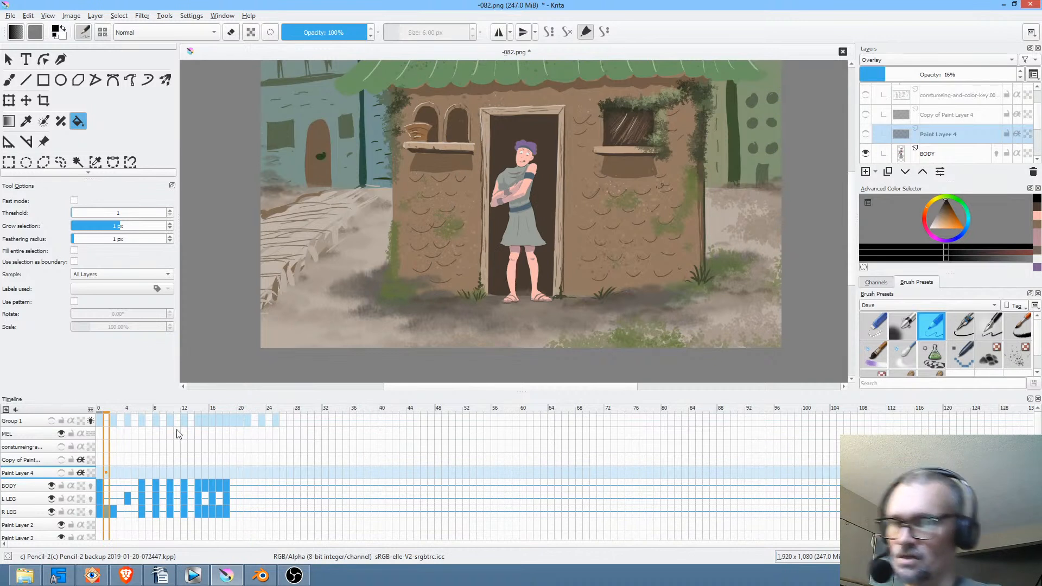
drag(242, 447, 98, 446)
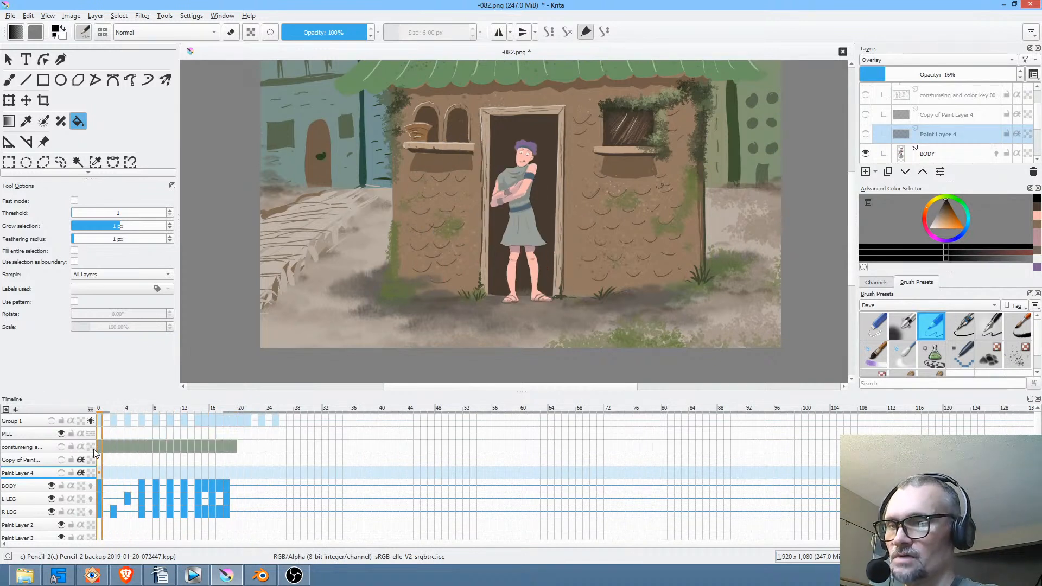
click(293, 577)
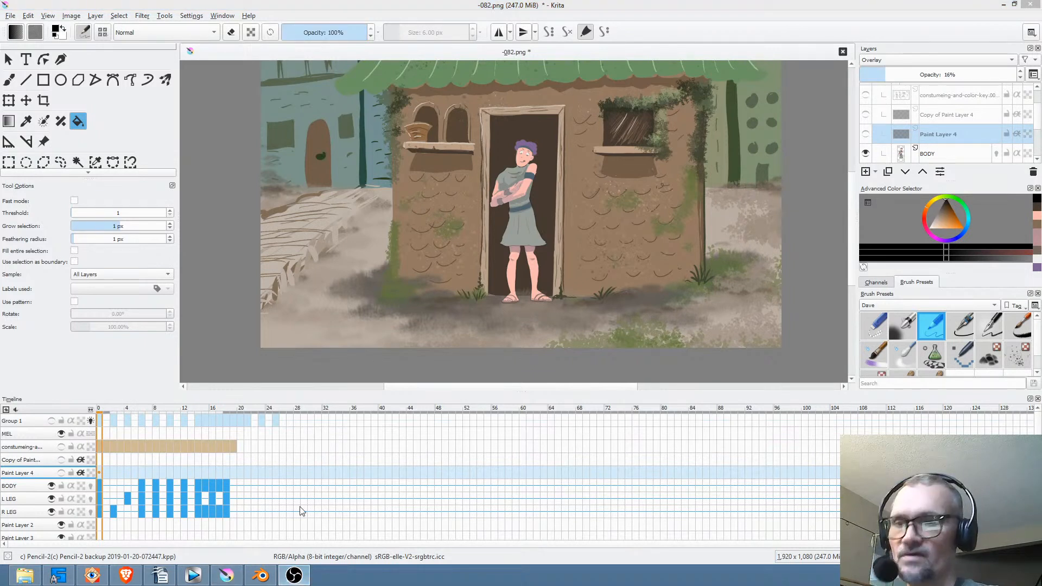
click(100, 445)
key(space)
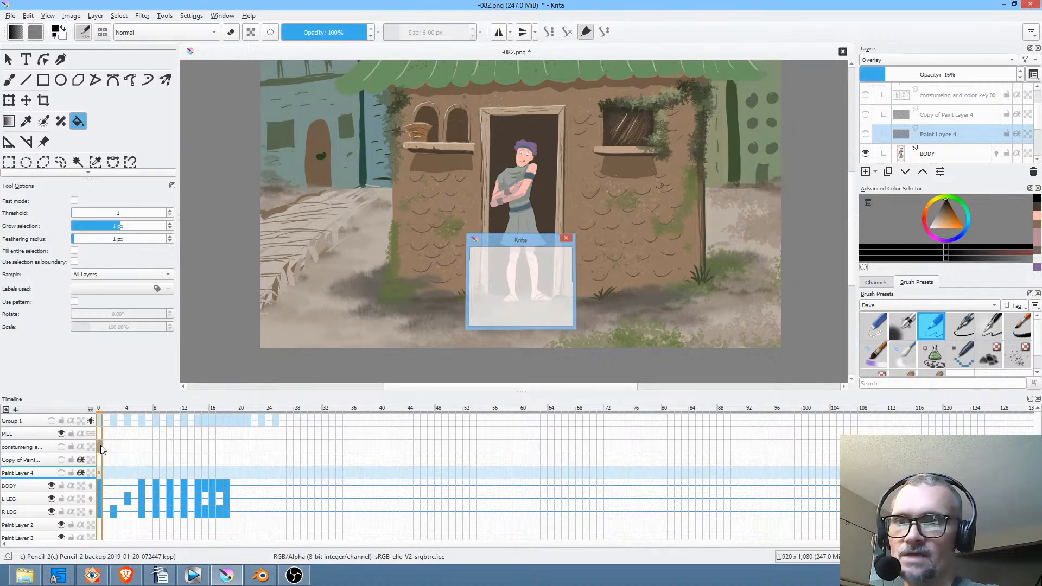
mouse_move(113, 446)
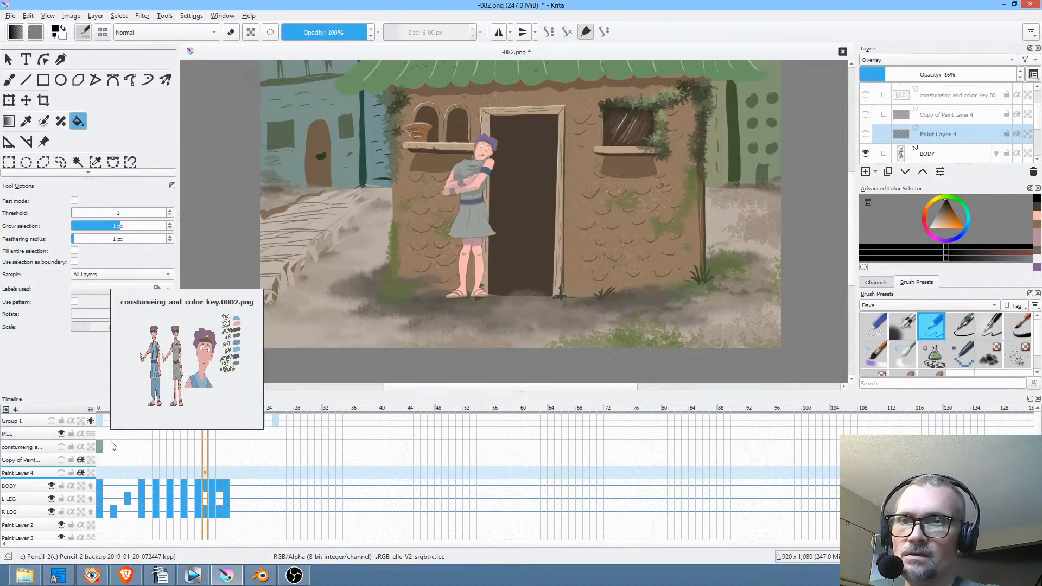
key(space)
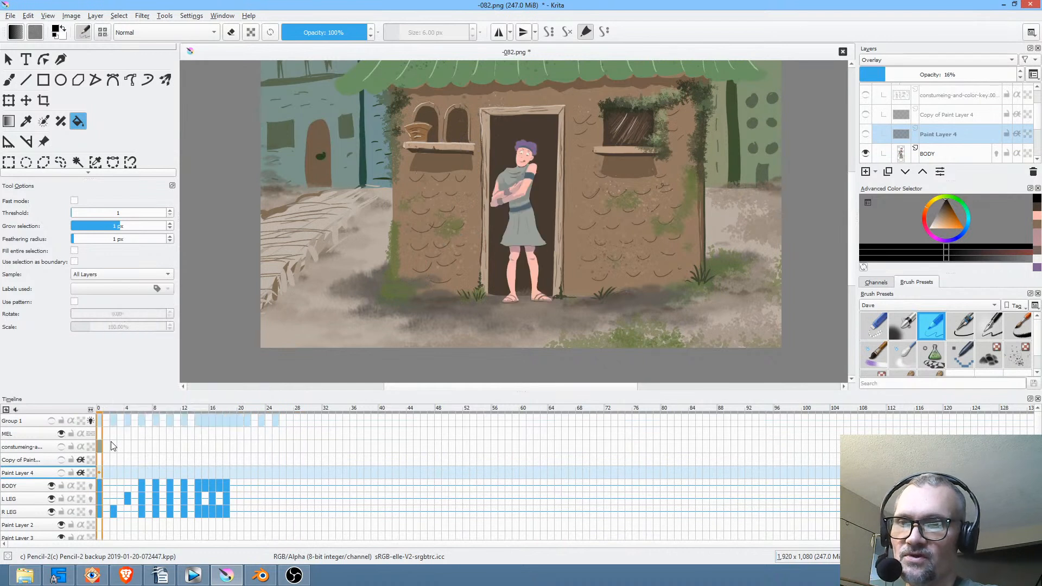
Add a new paint layer directly above BODY and rename it SHD.
key(Insert)
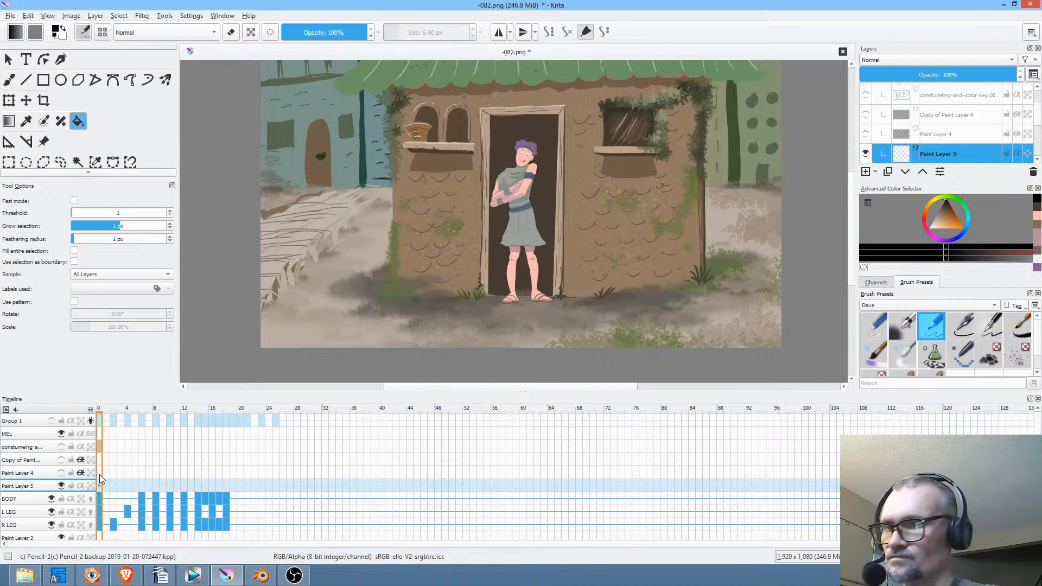
double_click(958, 154)
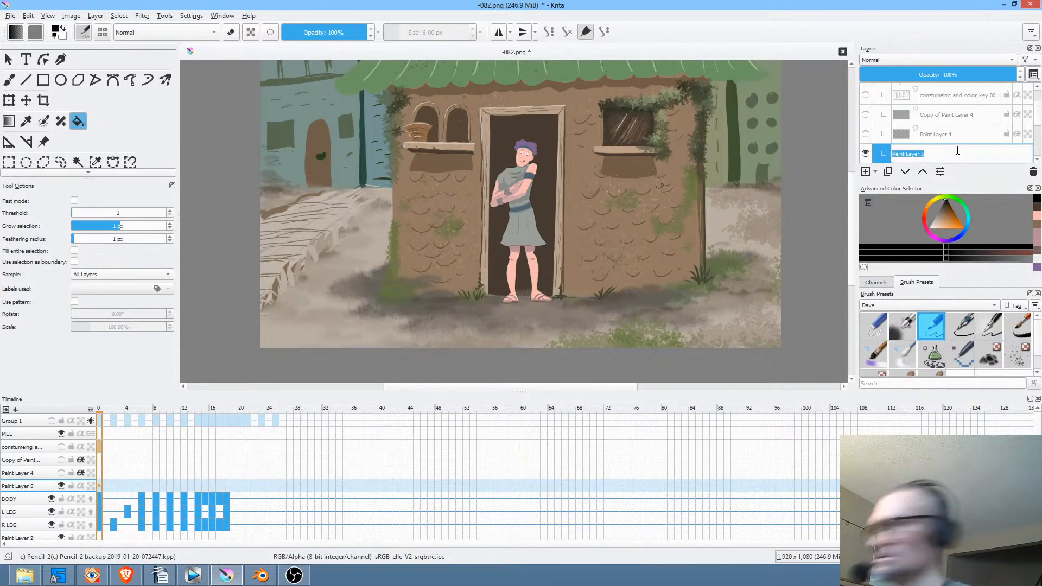
text(SHD)
key(Return)
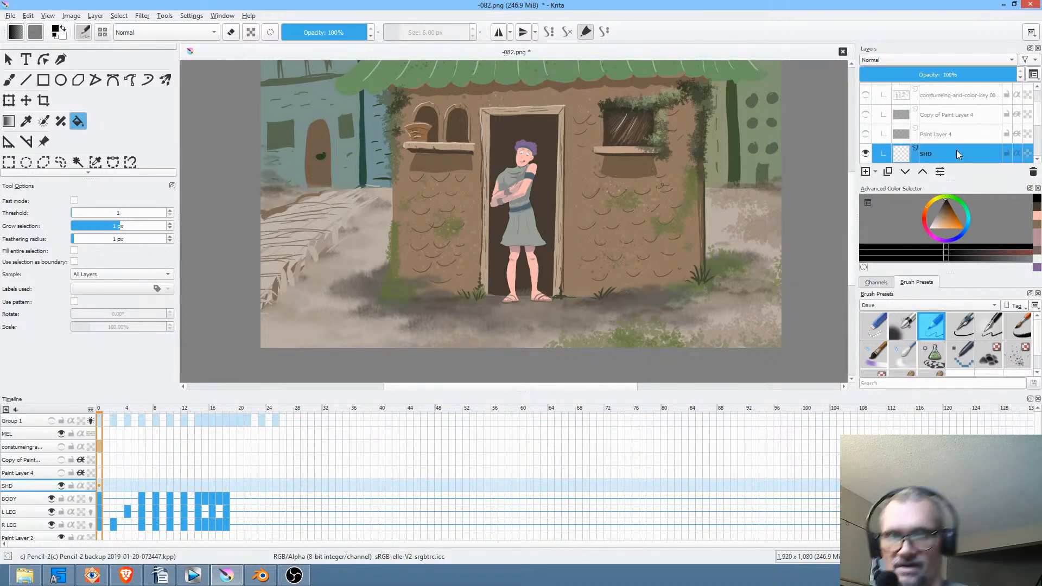
click(99, 446)
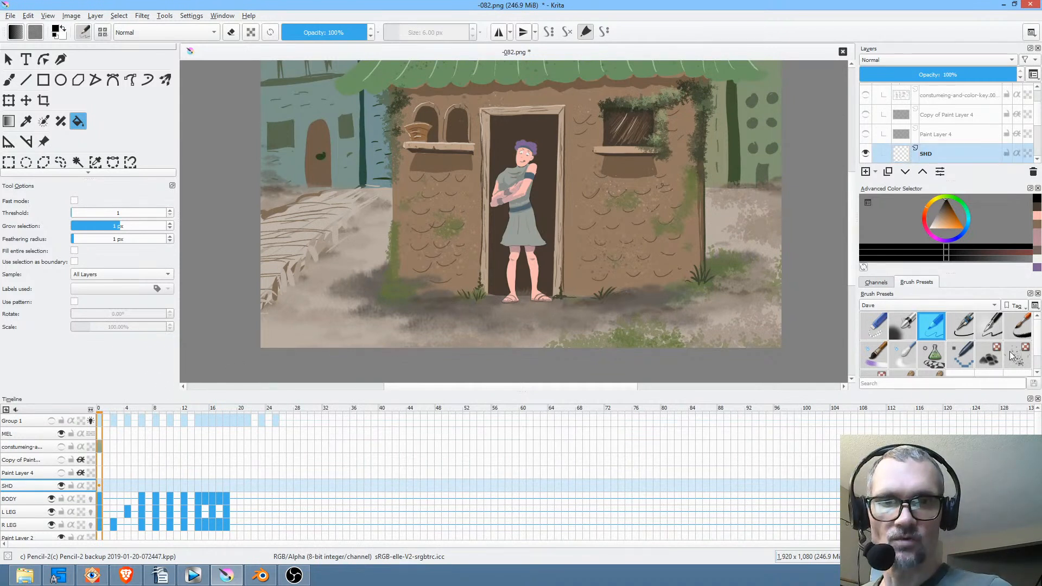
Paint a black shadow patch under the character's feet on the SHD layer at frame 0, using the Stamp Leaves brush at a reduced size.
drag(1038, 343, 1038, 364)
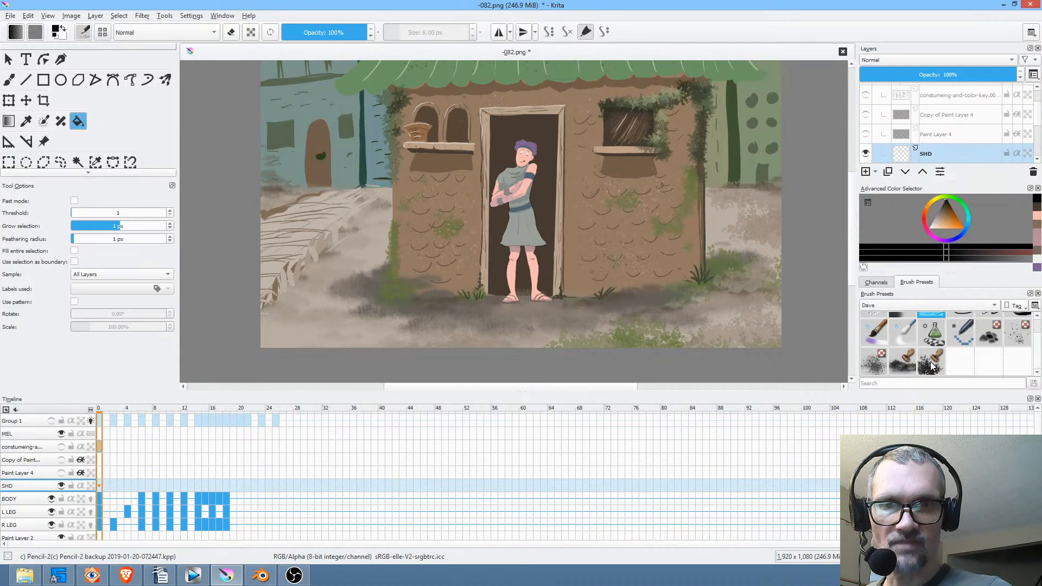
click(932, 363)
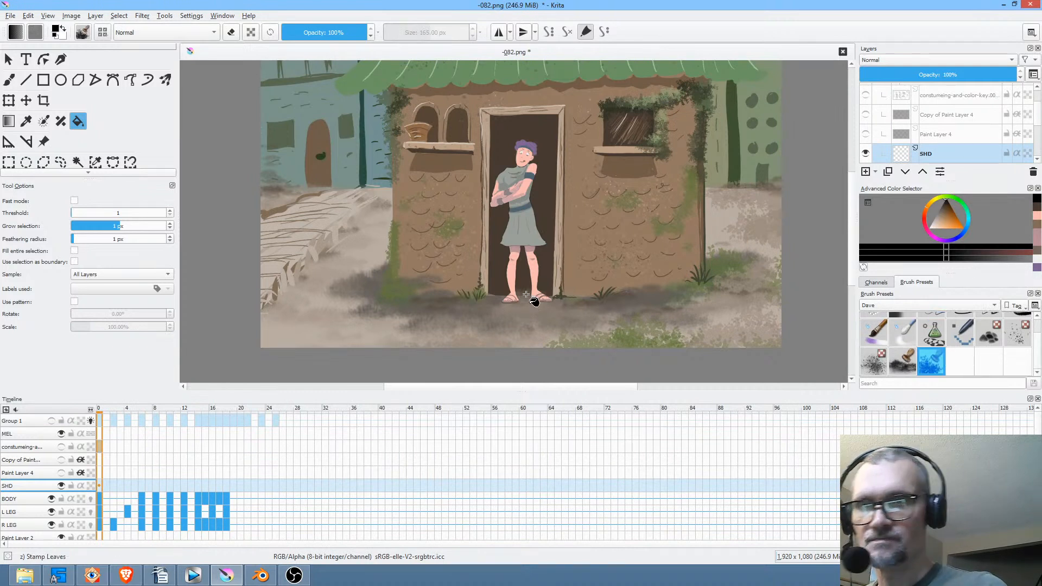
key(b)
click(512, 303)
click(512, 303)
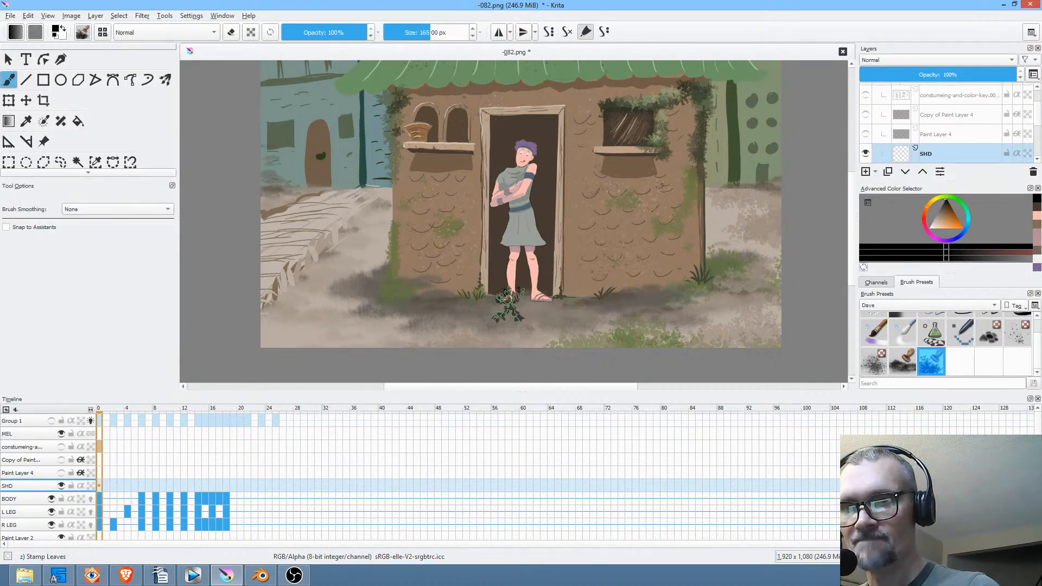
key(ctrl+z)
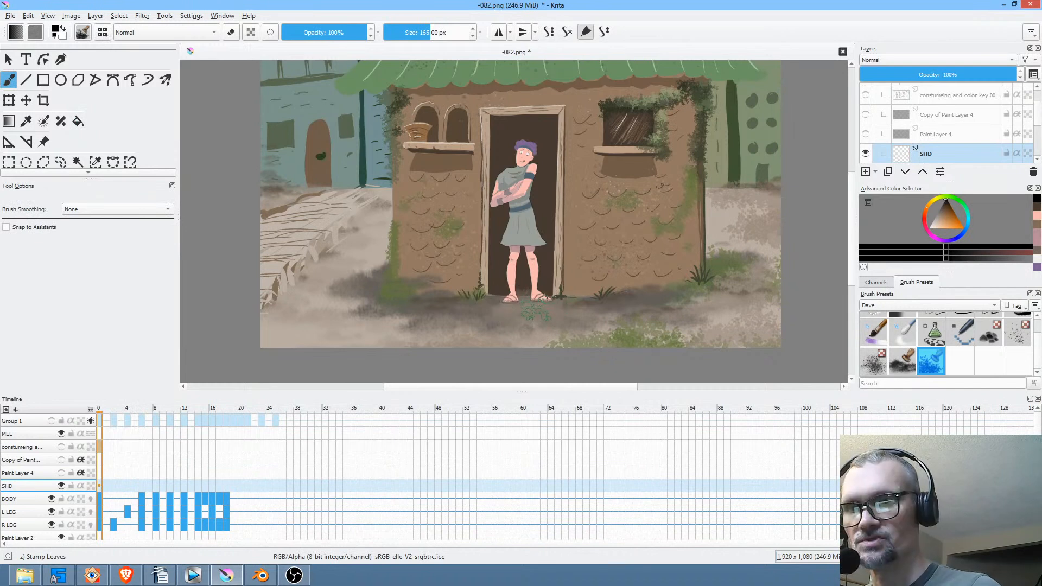
key(bracketleft)
mouse_move(507, 298)
mouse_down()
mouse_move(552, 300)
mouse_move(503, 302)
mouse_up()
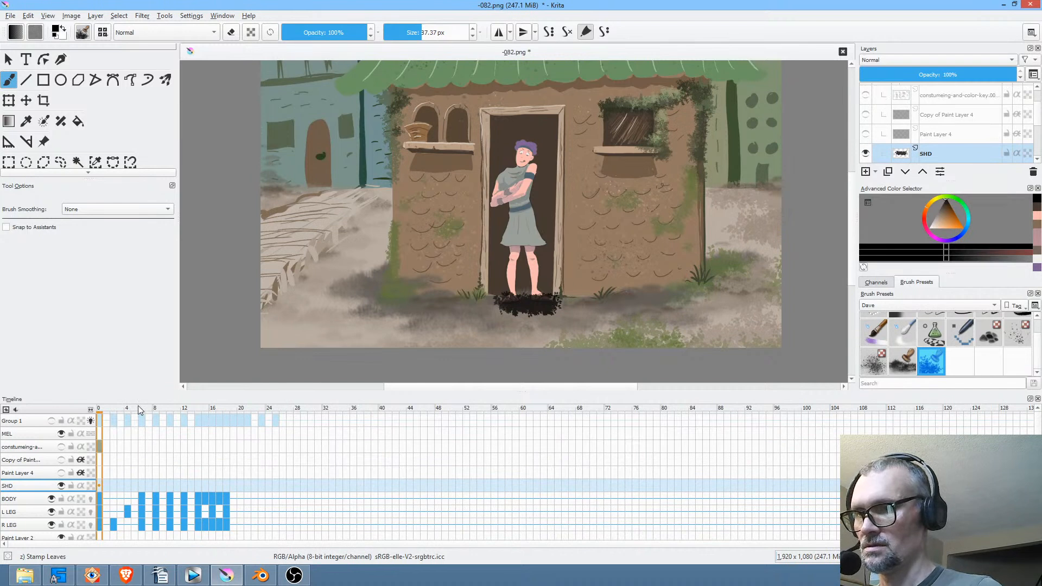
Try to repaint the SHD layer's ground shadow under the character's feet at frame 4, erasing and adding parts with the Stamp Leaves brush.
key(period)
key(period)
key(period)
key(period)
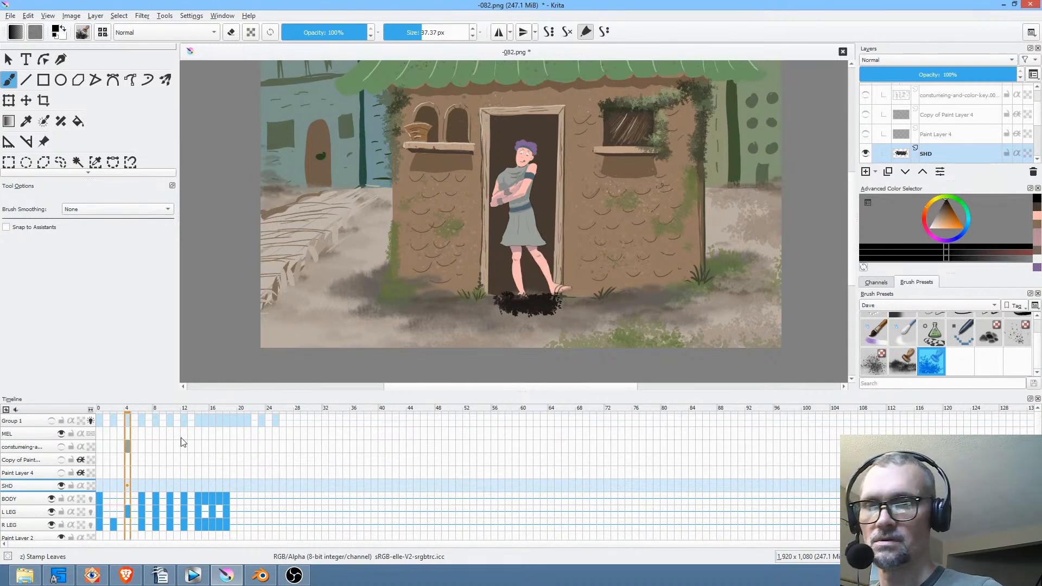
mouse_move(555, 309)
mouse_down()
mouse_move(567, 299)
mouse_move(496, 305)
mouse_up()
key(e)
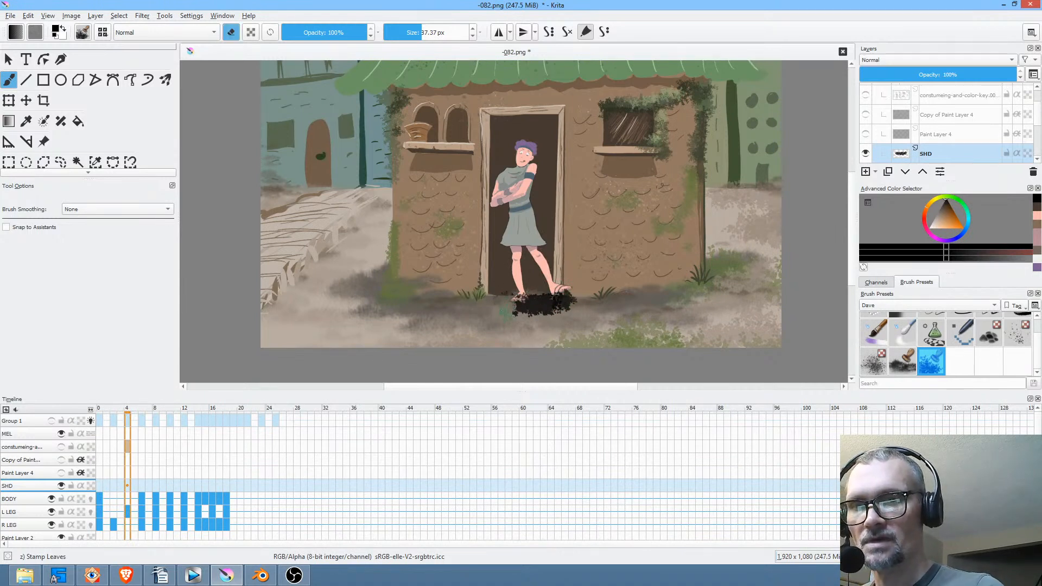
key(e)
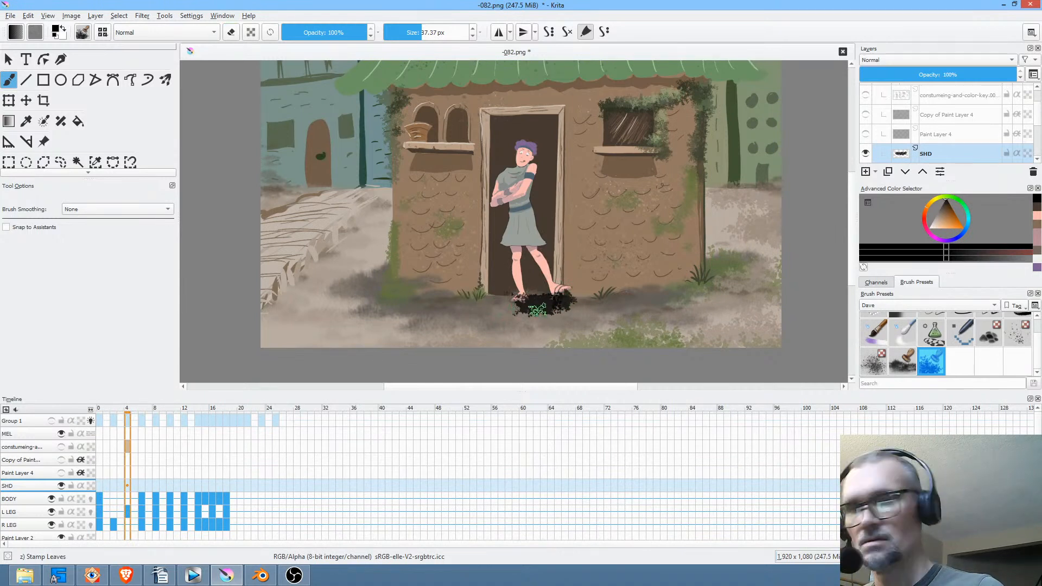
mouse_move(529, 307)
mouse_down()
mouse_move(512, 302)
mouse_move(548, 308)
mouse_move(526, 310)
mouse_up()
Try to reshape the ground shadow at frames 6 and 8 to follow the raised leg, alternating between erasing and painting.
key(period)
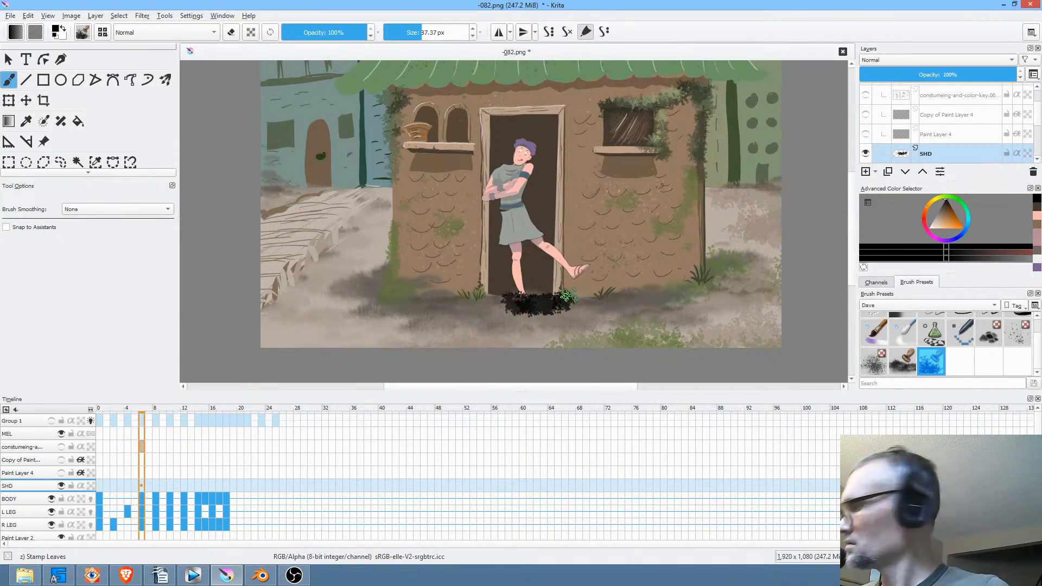
key(e)
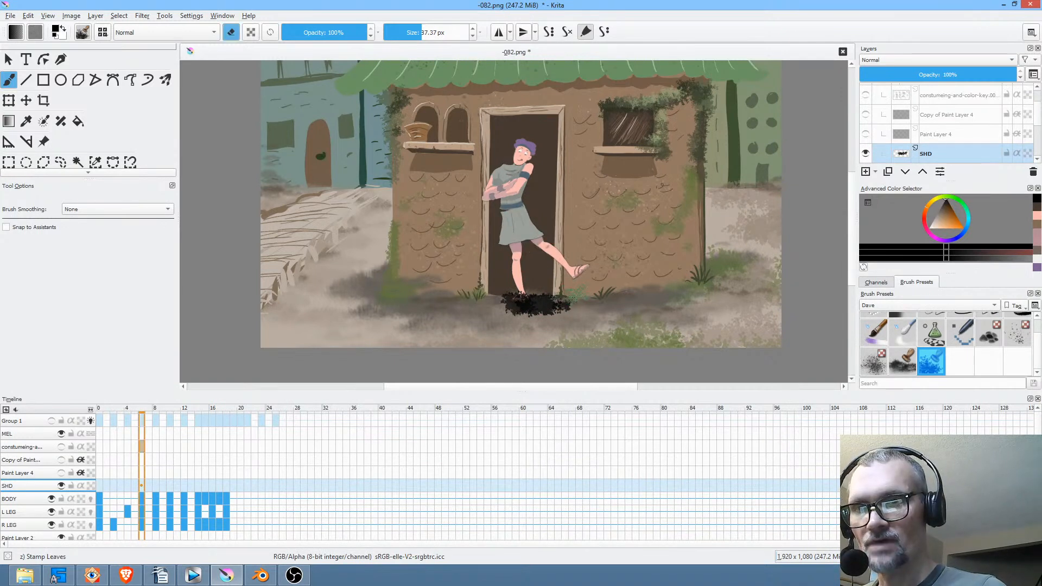
drag(570, 301, 575, 312)
key(e)
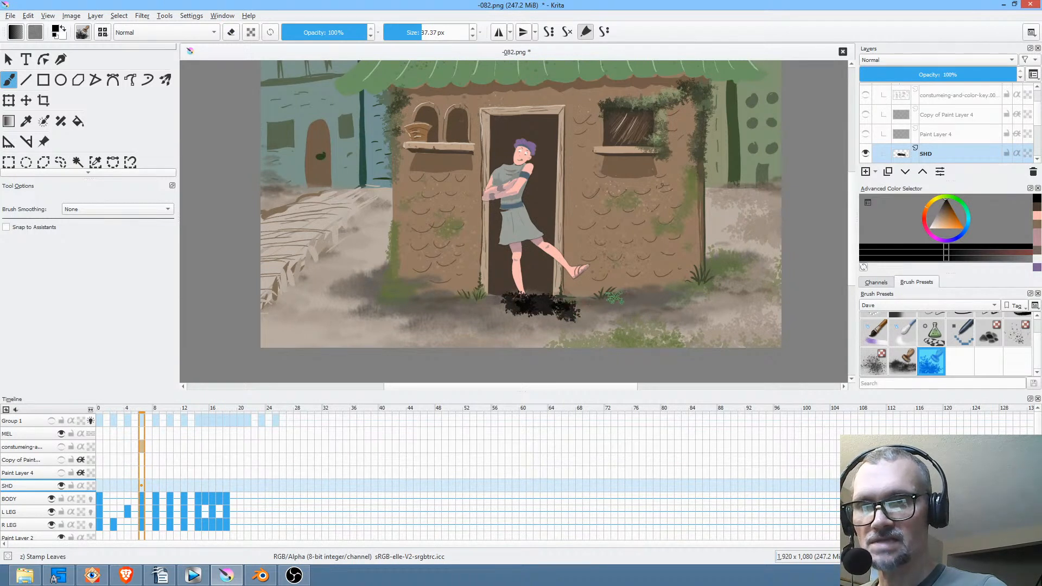
click(155, 447)
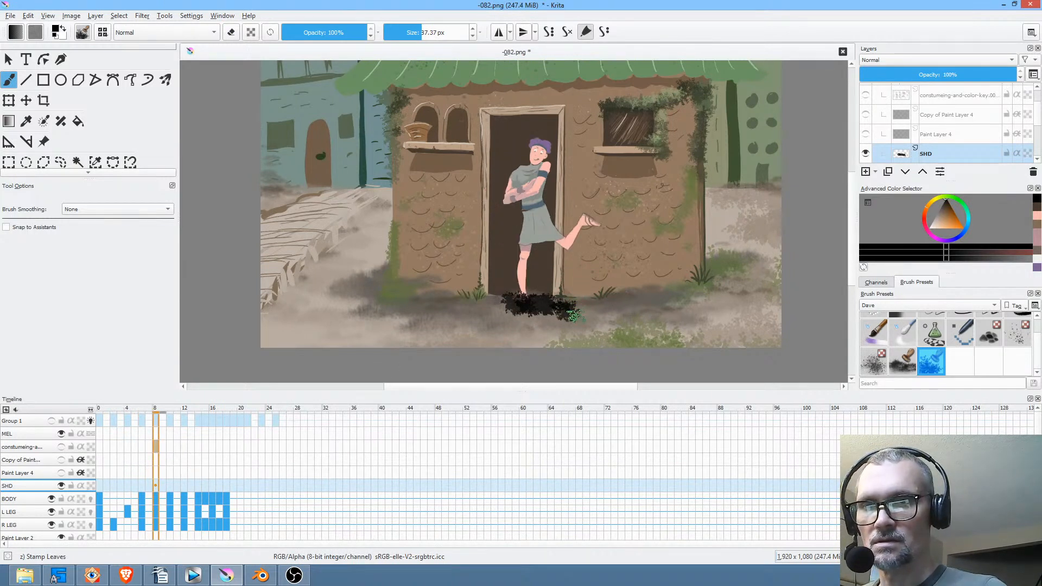
mouse_move(561, 313)
mouse_down()
mouse_move(585, 315)
mouse_move(573, 320)
mouse_move(587, 327)
mouse_move(587, 311)
mouse_move(565, 315)
mouse_move(557, 303)
mouse_move(580, 297)
mouse_move(555, 308)
mouse_up()
key(e)
key(e)
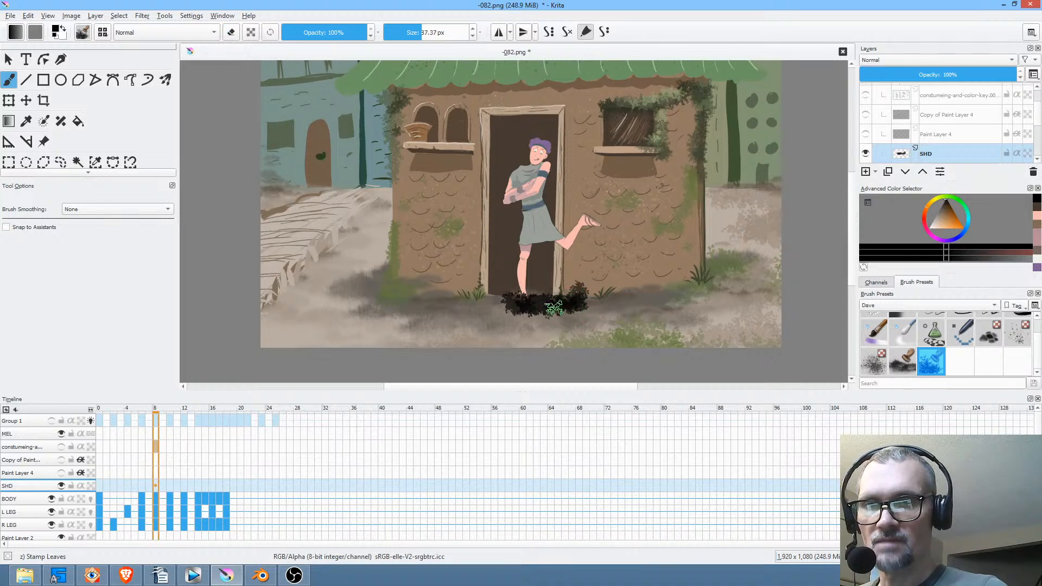
click(172, 449)
Create a keyframe on SHD at frame 0 and transform the shadow patch so it sits under the character's feet in the doorway.
click(99, 484)
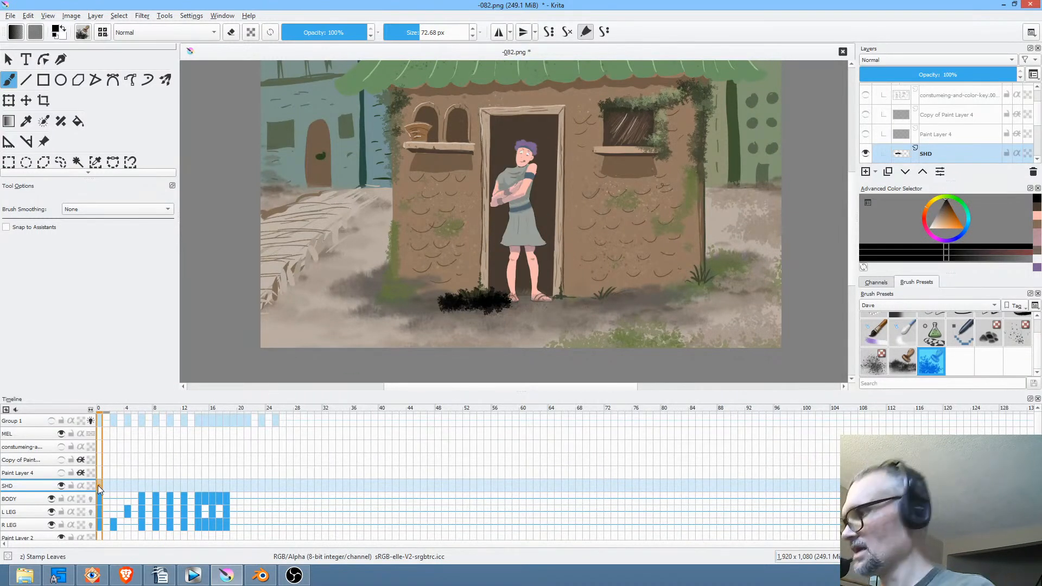
double_click(97, 485)
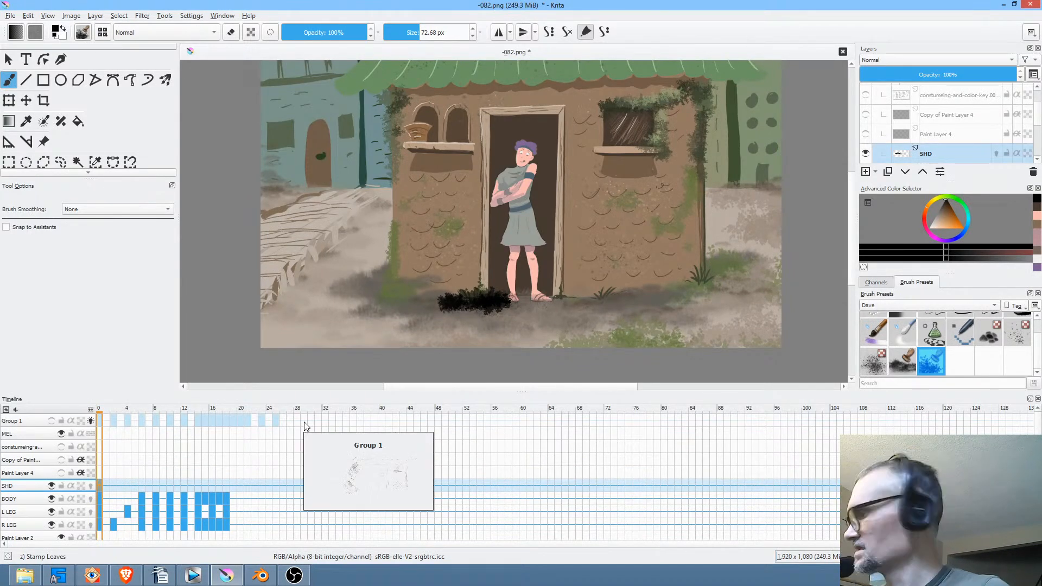
key(ctrl+t)
drag(482, 313, 530, 309)
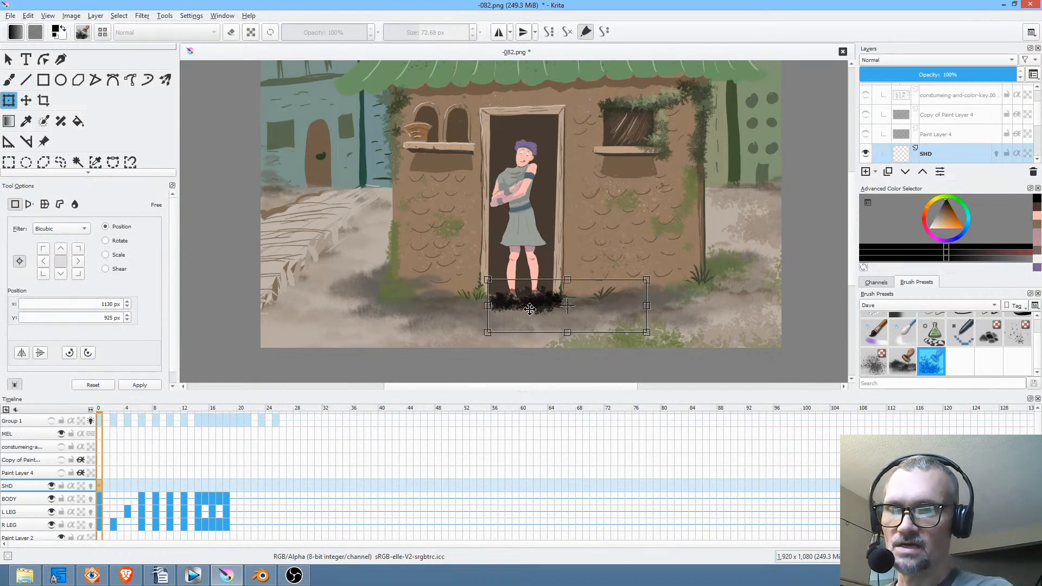
key(e)
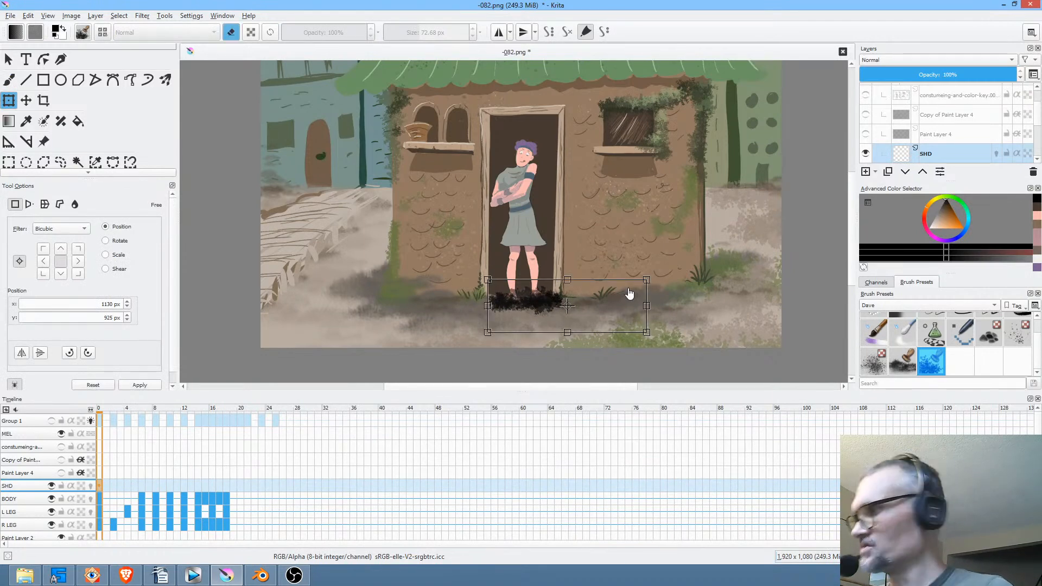
key(Return)
key(e)
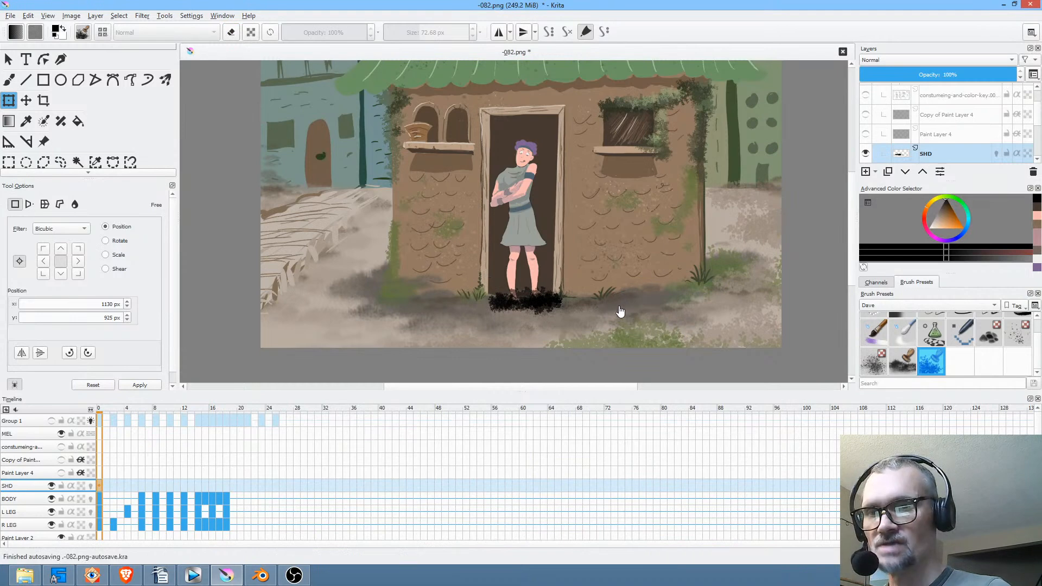
key(m)
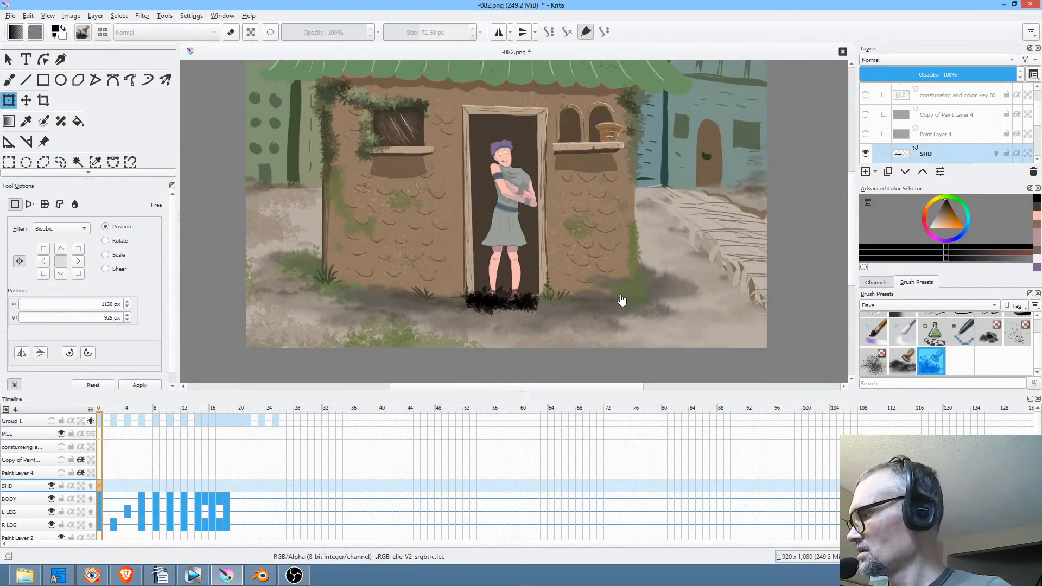
key(m)
Extend the shadow at frame 10 beneath the raised leg and erase the excess on the side opposite that leg.
key(b)
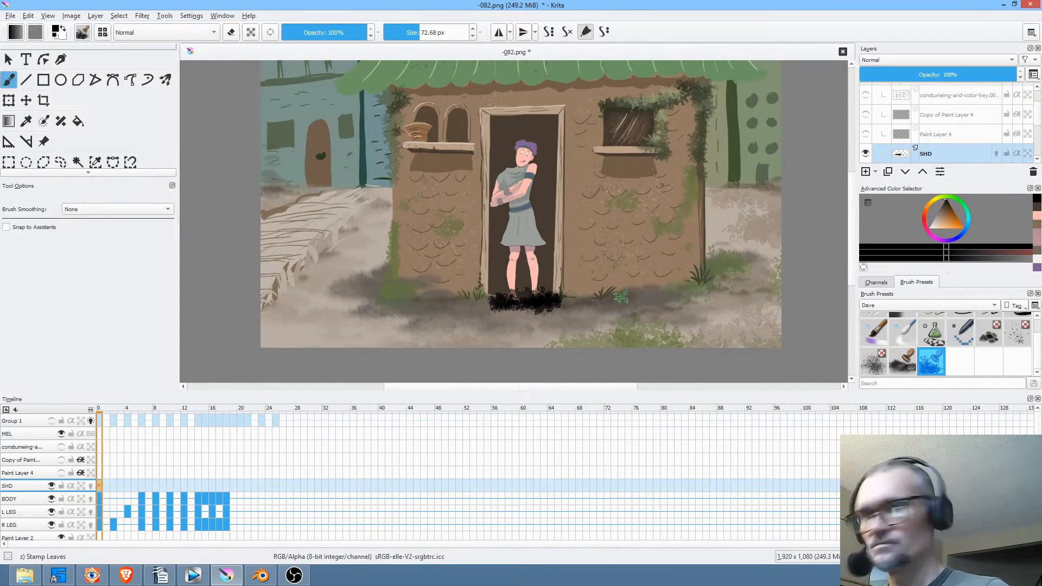
key(Right)
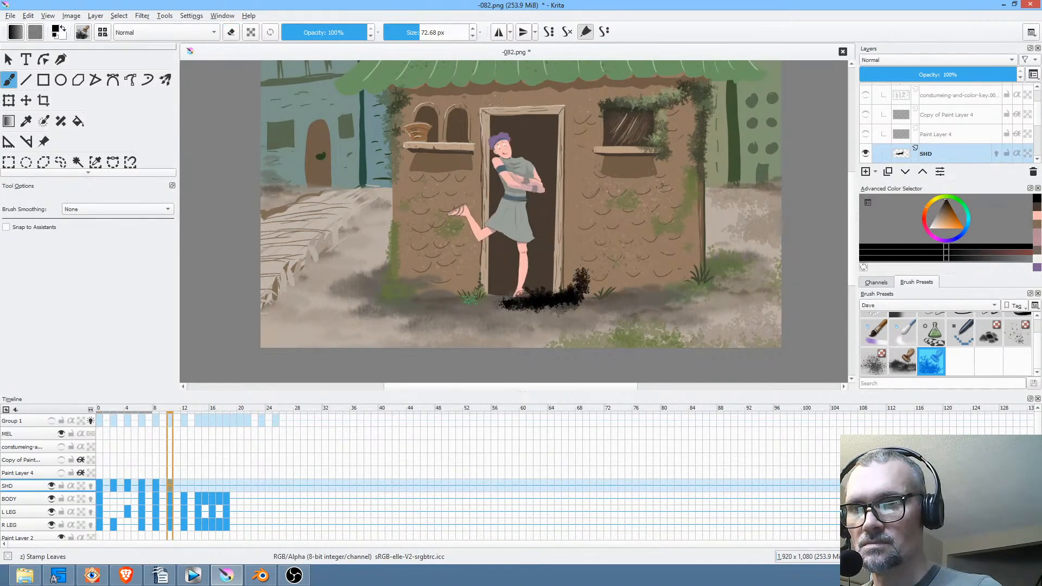
mouse_move(470, 298)
mouse_down()
mouse_move(453, 301)
mouse_move(504, 304)
mouse_up()
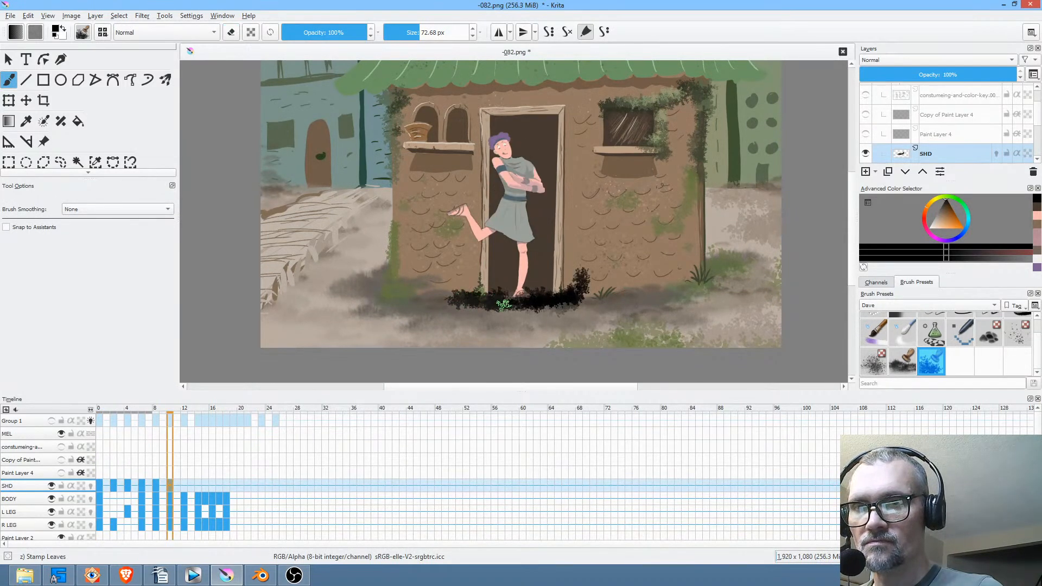
key(e)
mouse_move(586, 272)
mouse_down()
mouse_move(568, 307)
mouse_move(596, 256)
mouse_move(563, 295)
mouse_move(579, 308)
mouse_move(551, 314)
mouse_move(551, 289)
mouse_up()
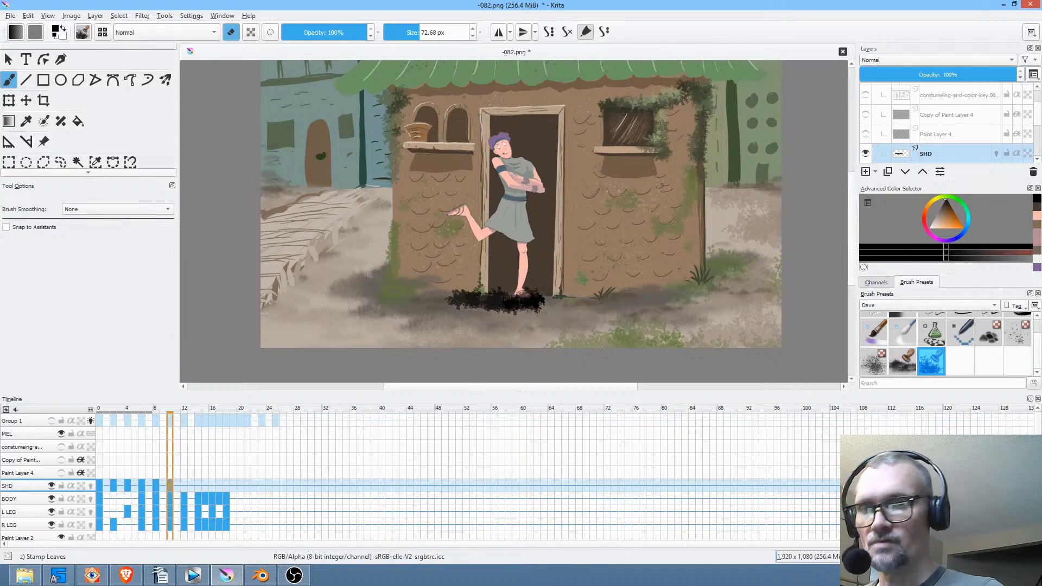
Widen the shadow at frame 12 so it spans beneath both feet of the wide stance.
click(184, 484)
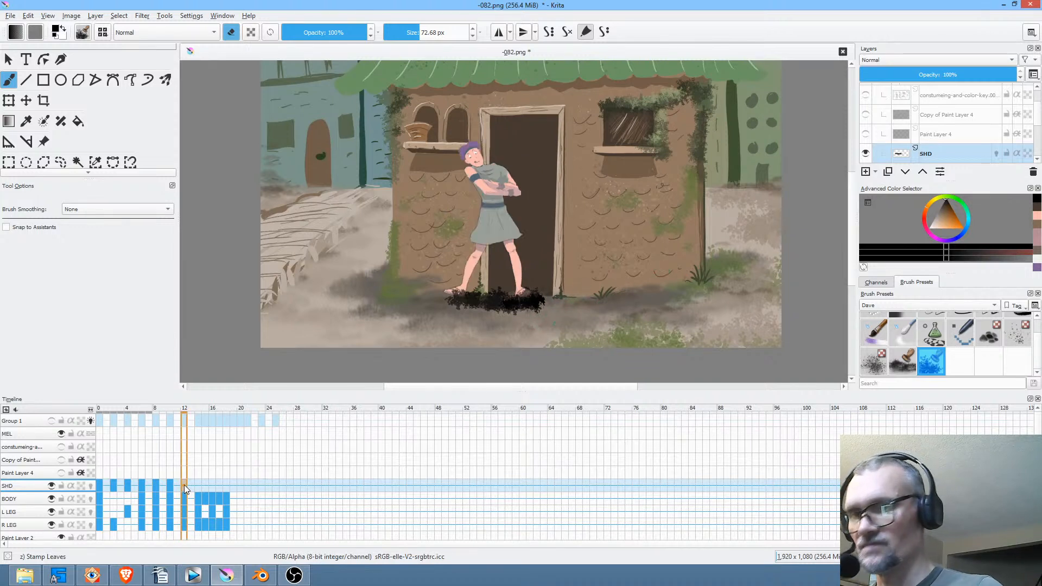
key(e)
mouse_move(450, 303)
mouse_down()
mouse_move(431, 304)
mouse_move(541, 307)
mouse_up()
key(e)
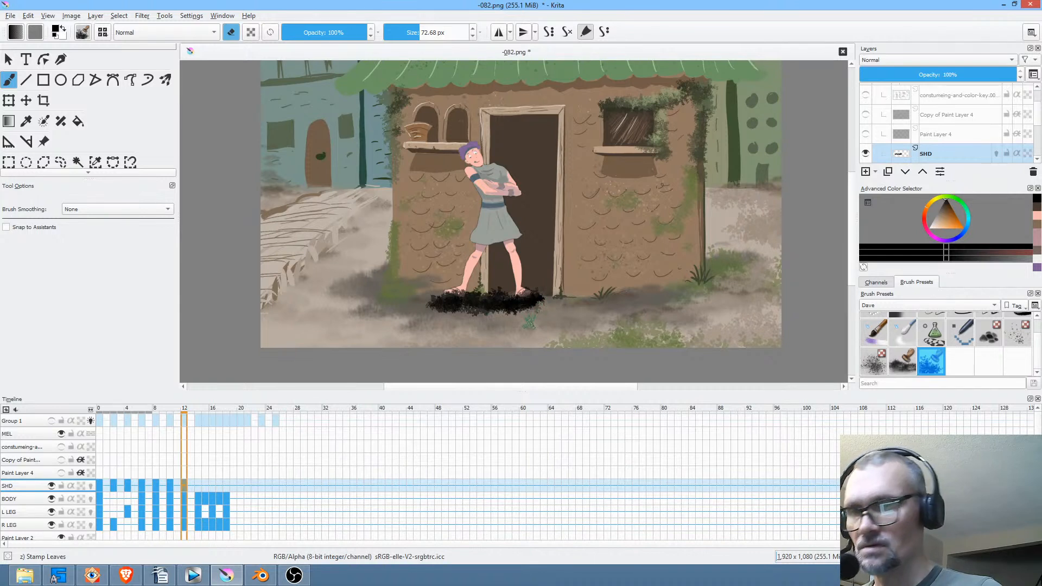
Narrow the shadow at frame 14 to the character's closed feet by erasing its excess ends.
click(198, 485)
key(e)
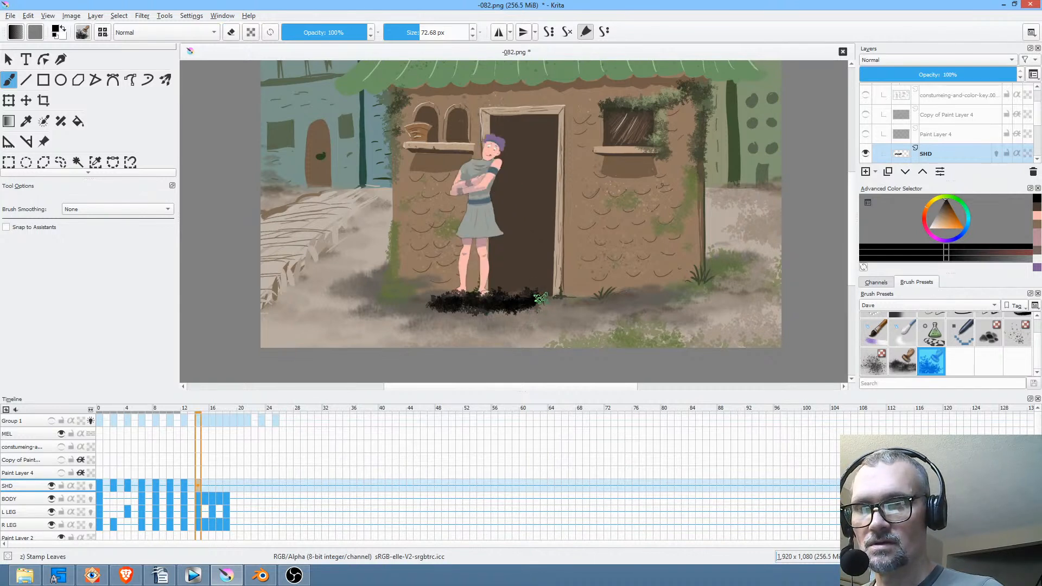
mouse_move(534, 296)
mouse_down()
mouse_move(527, 293)
mouse_move(537, 290)
mouse_move(540, 320)
mouse_move(524, 304)
mouse_move(528, 288)
mouse_up()
key(e)
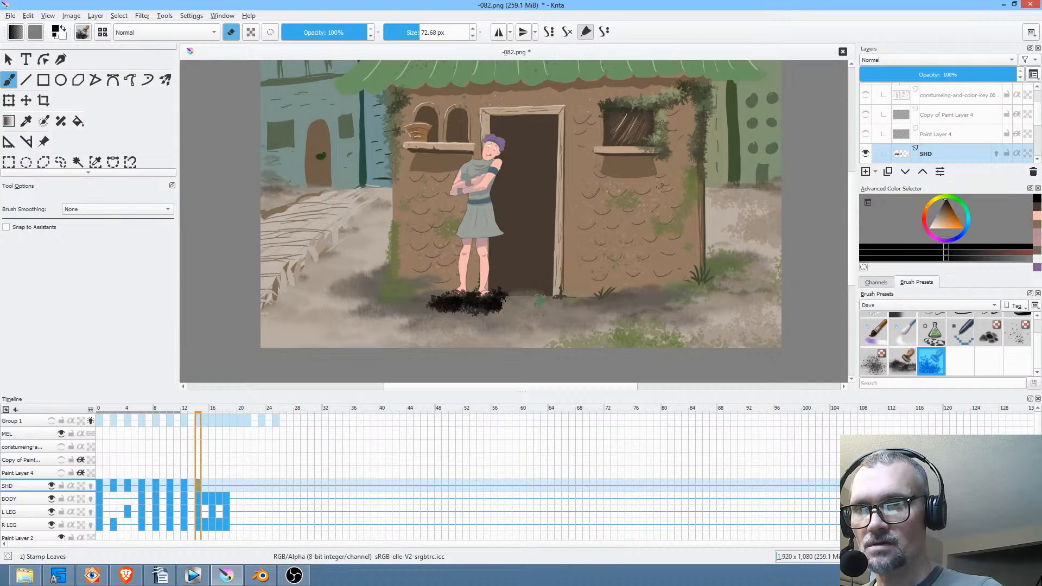
drag(445, 310, 437, 313)
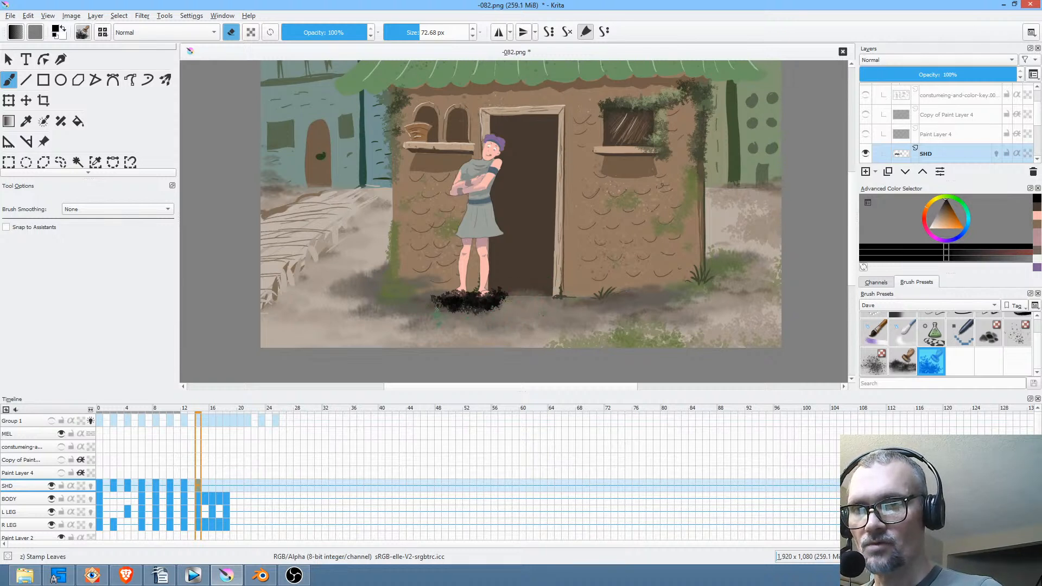
Move the shadow with the Transform tool at frames 15 to 18 so it follows the character's feet away from the doorway.
click(205, 485)
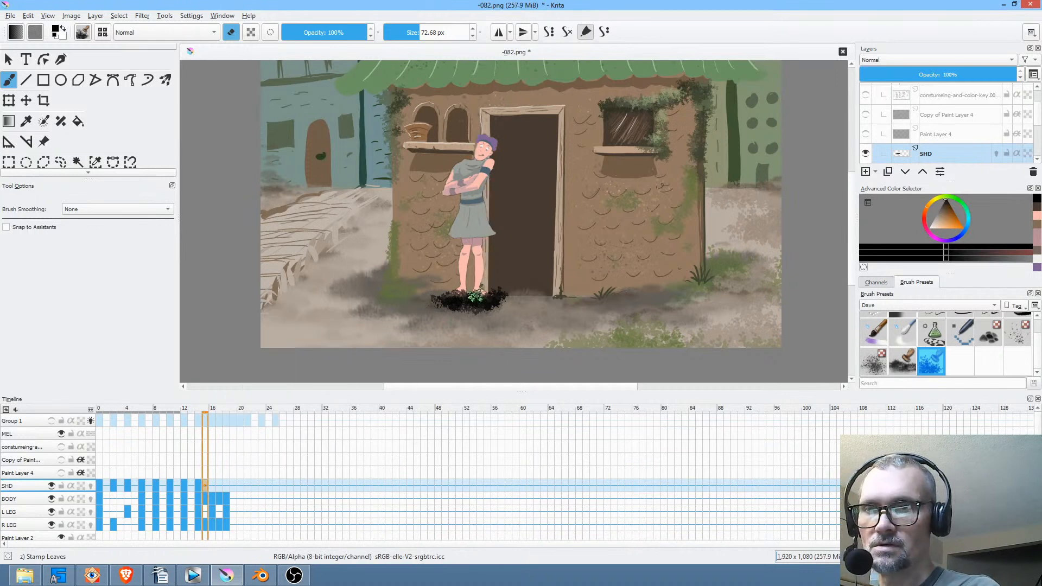
key(ctrl+t)
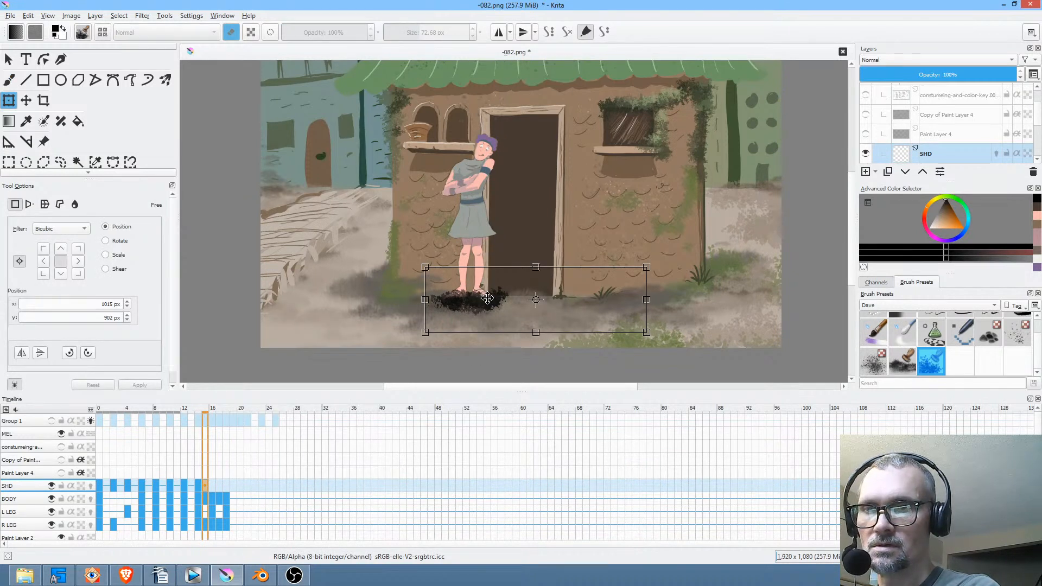
drag(487, 298, 484, 298)
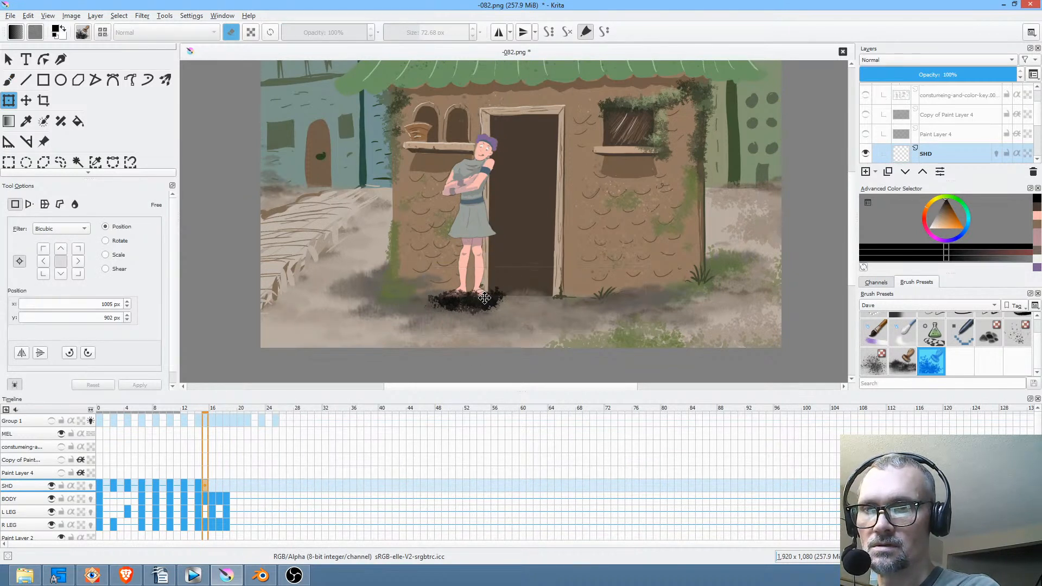
click(214, 483)
mouse_move(472, 302)
mouse_down()
mouse_move(444, 304)
mouse_move(454, 303)
mouse_up()
click(220, 484)
click(227, 486)
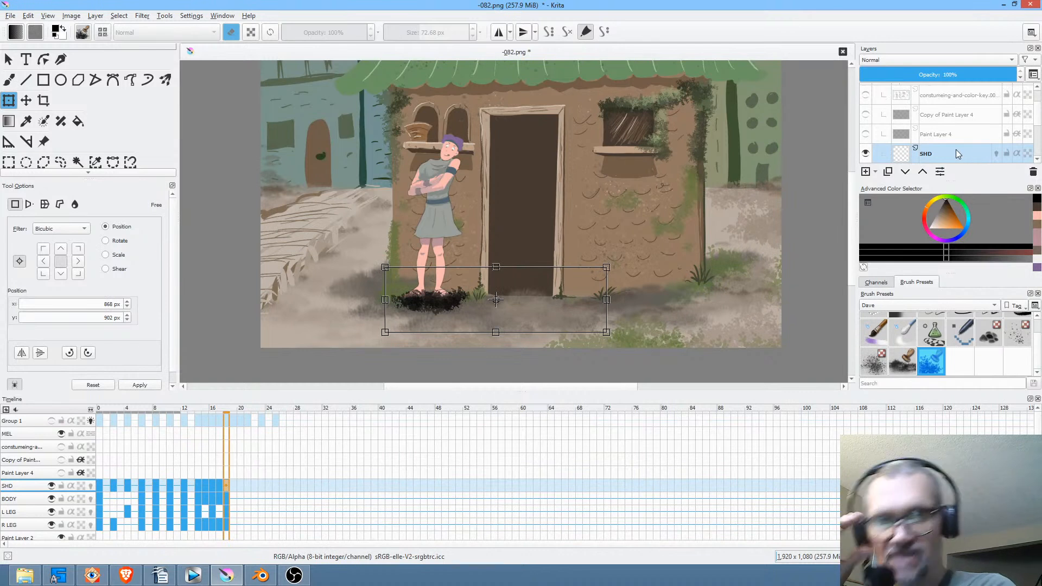
Move the SHD layer below R LEG and set its opacity to 40%.
scroll(955, 153, down, 1)
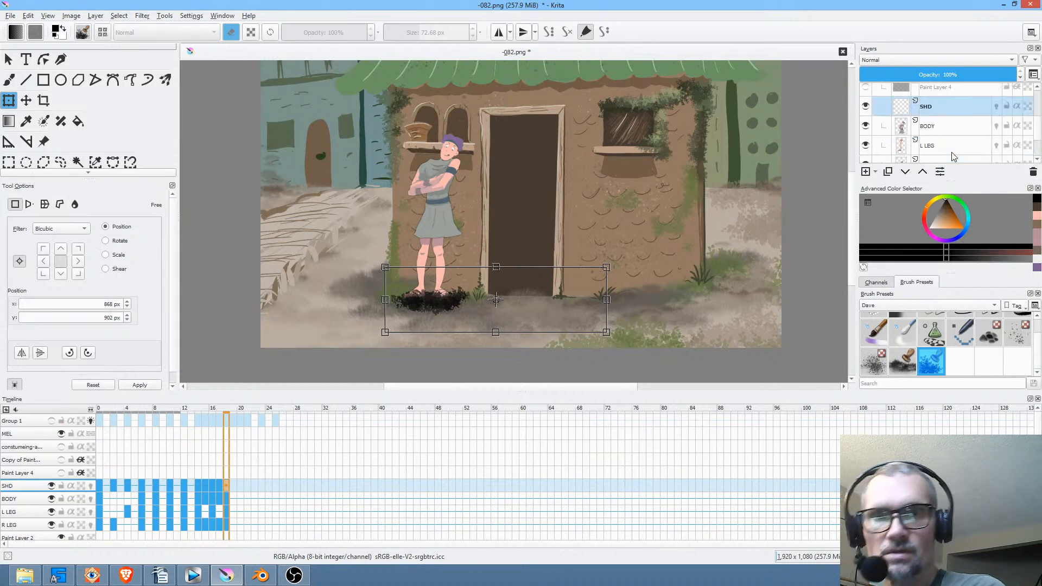
click(906, 173)
click(906, 172)
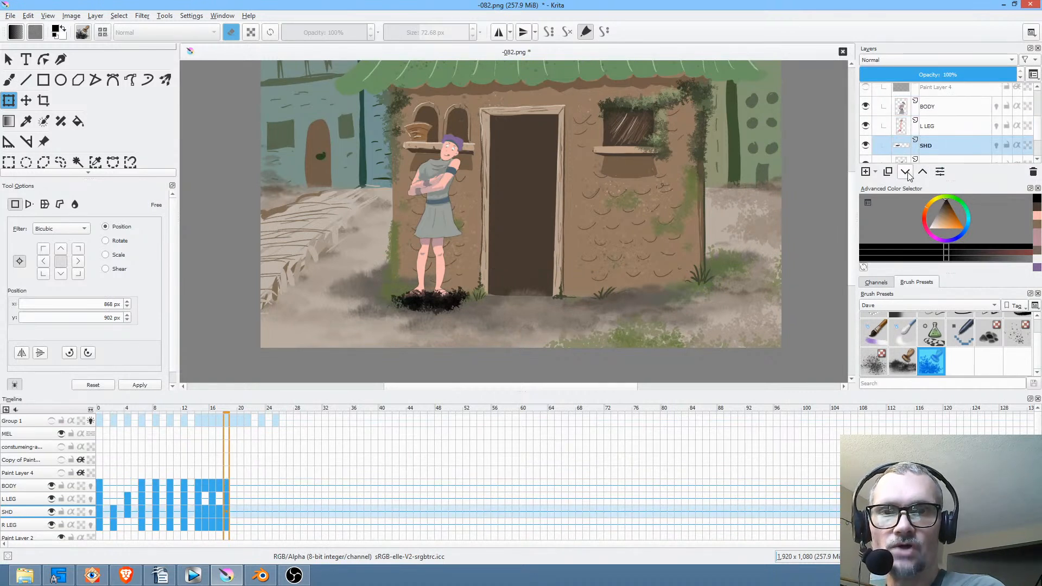
click(905, 172)
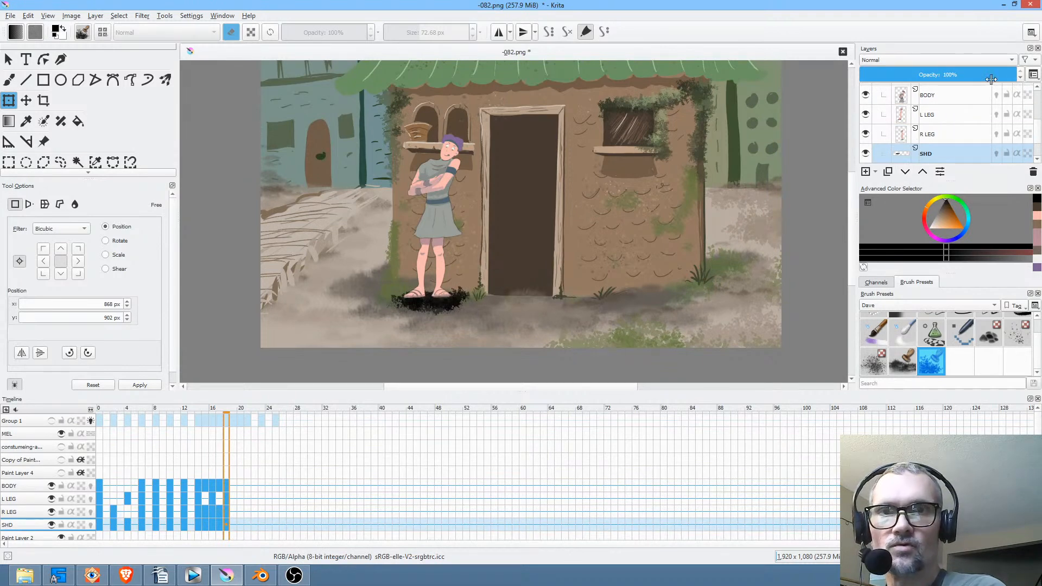
drag(991, 79, 925, 76)
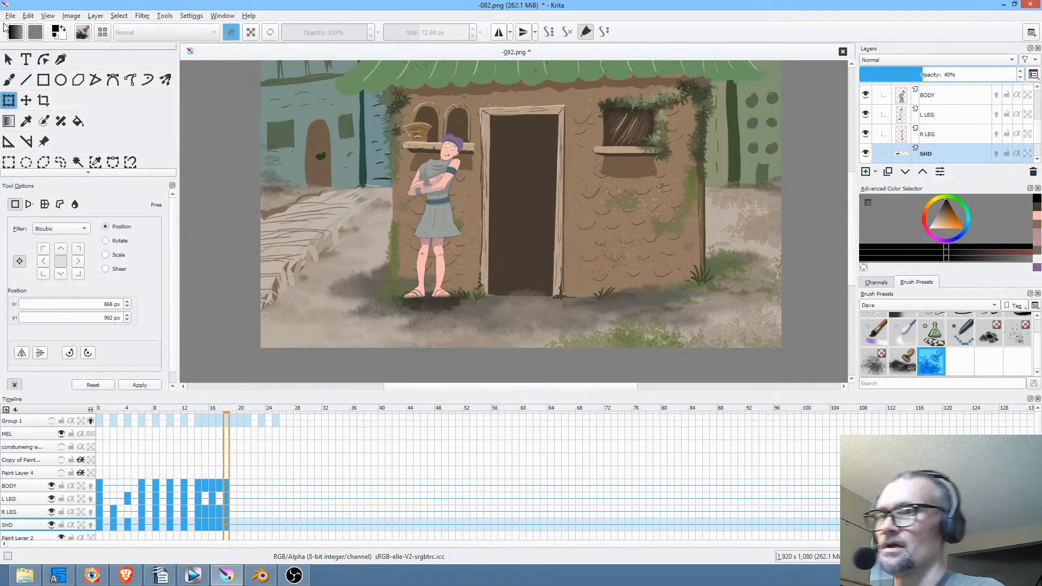
Save the document as a PNG with the option to also save it as a Krita file.
click(10, 16)
click(22, 63)
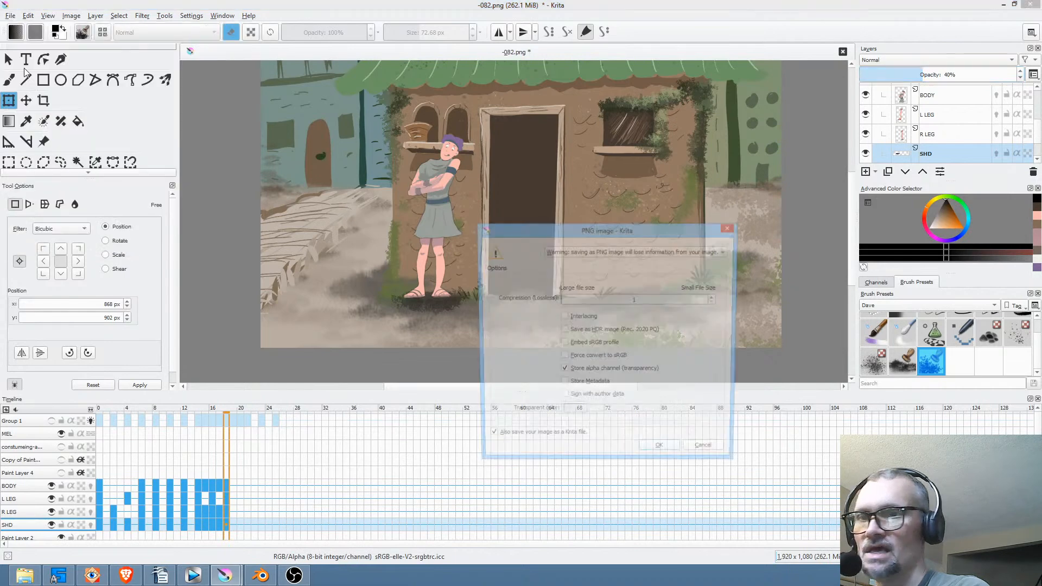
click(662, 453)
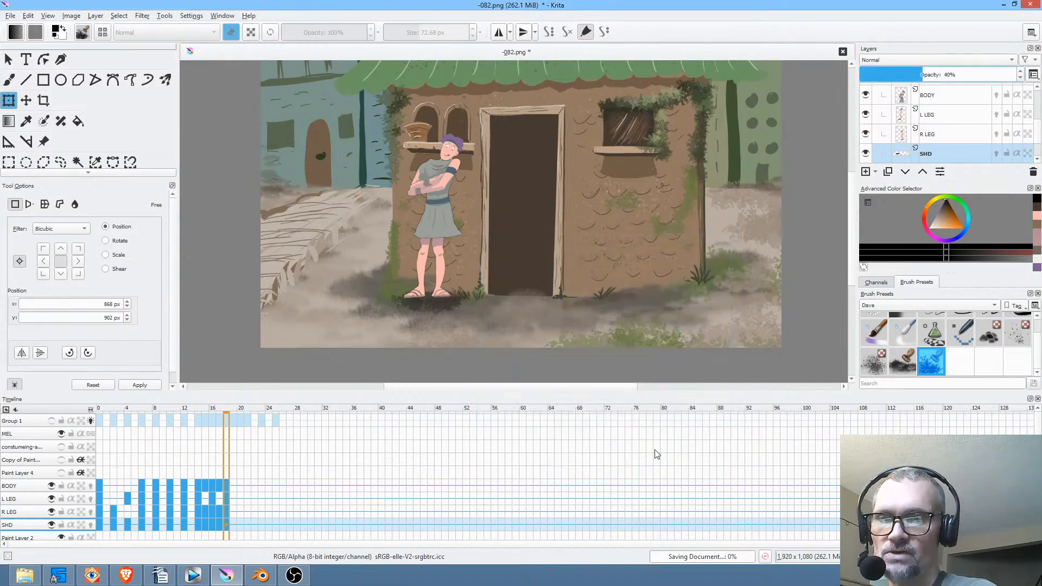
Select timeline frames 0 to 19 and play the animation to check how the shadow follows the character.
drag(237, 461, 100, 460)
key(space)
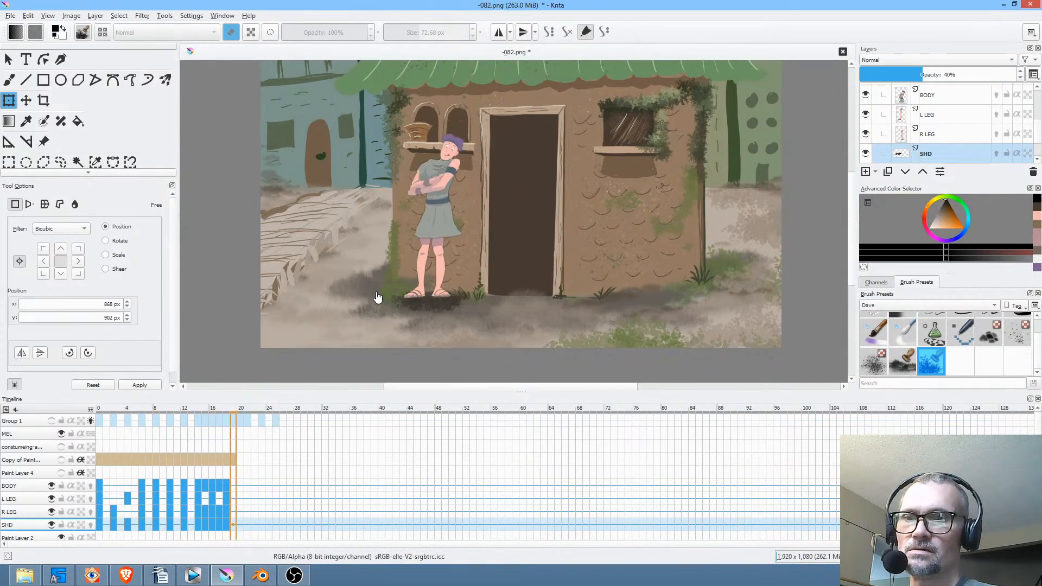
Try adding a Blur filter mask with the default settings to the SHD layer.
right_click(937, 155)
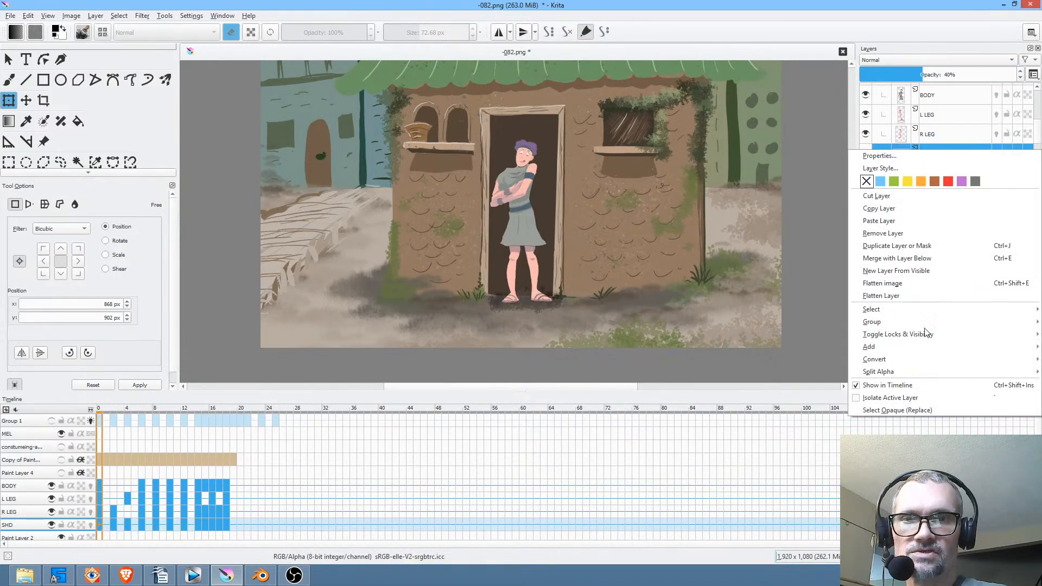
mouse_move(917, 357)
click(777, 357)
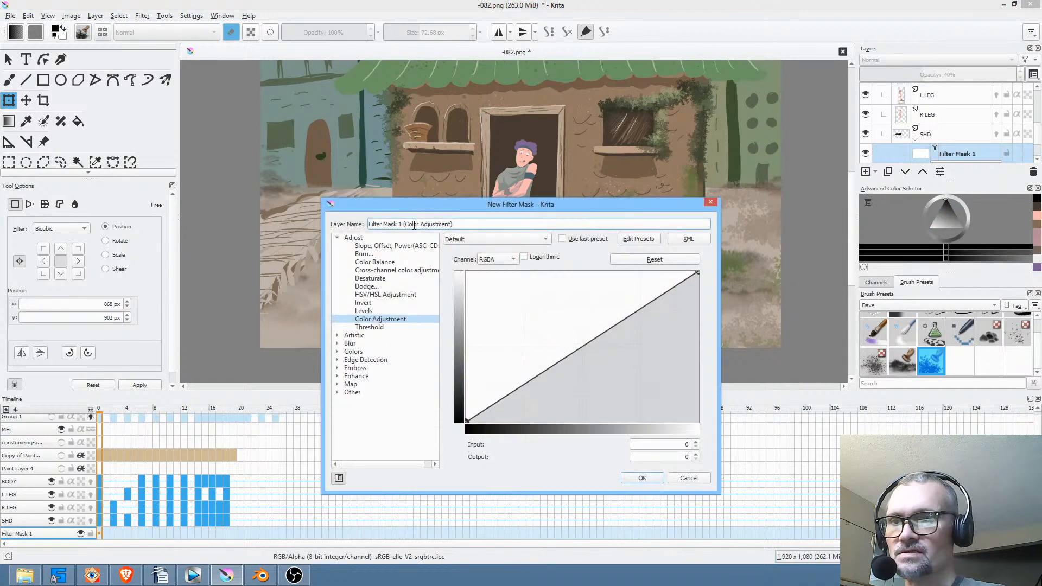
click(337, 344)
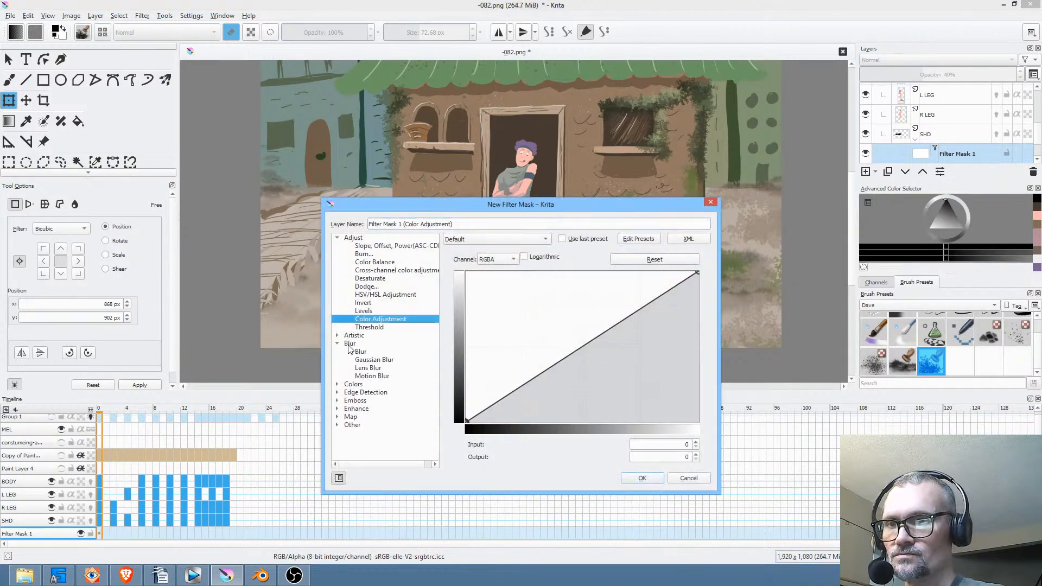
click(360, 352)
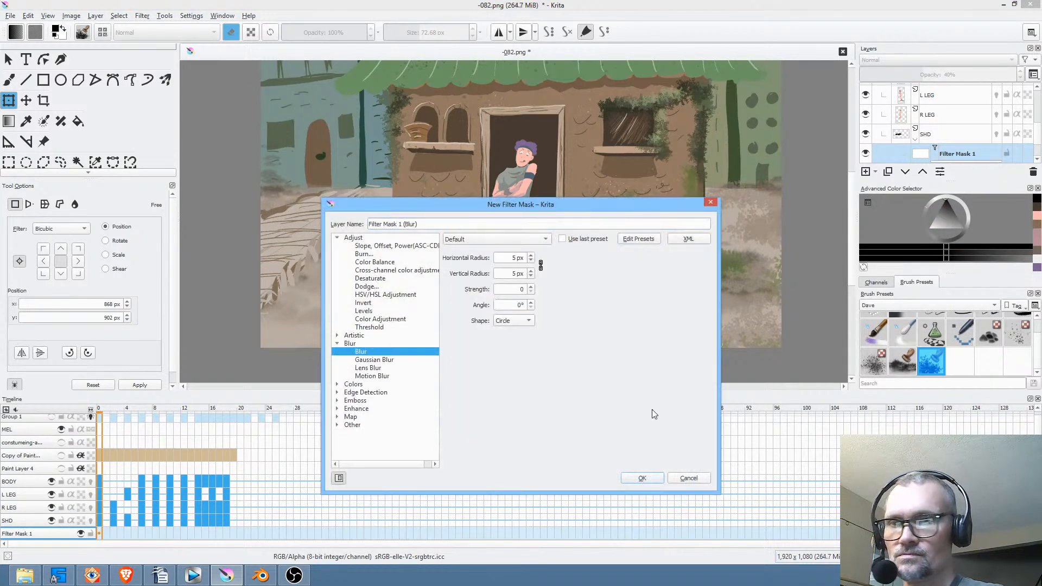
click(643, 478)
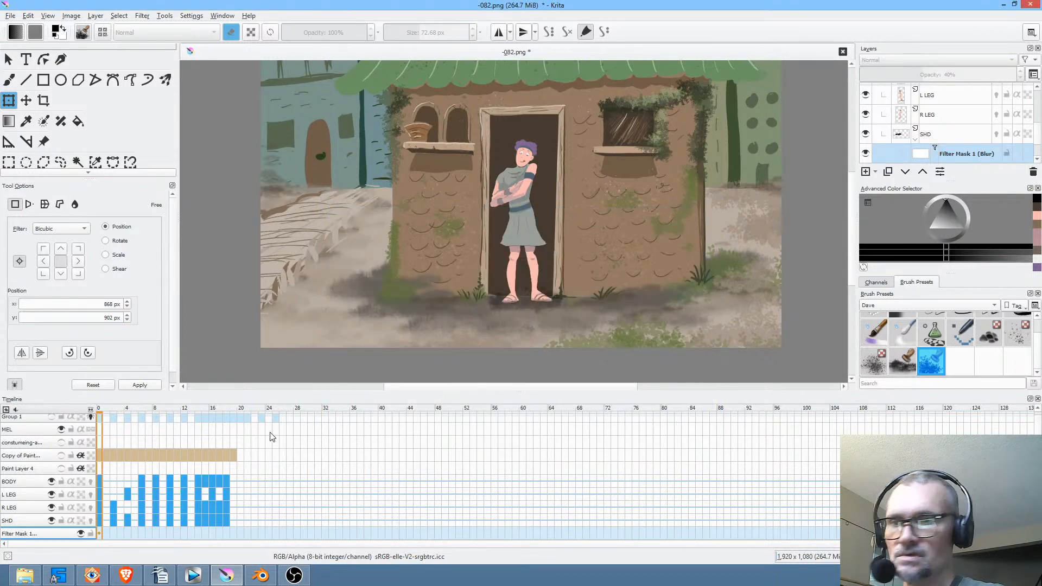
Select the SHD layer and get rid of its Blur filter mask.
click(938, 135)
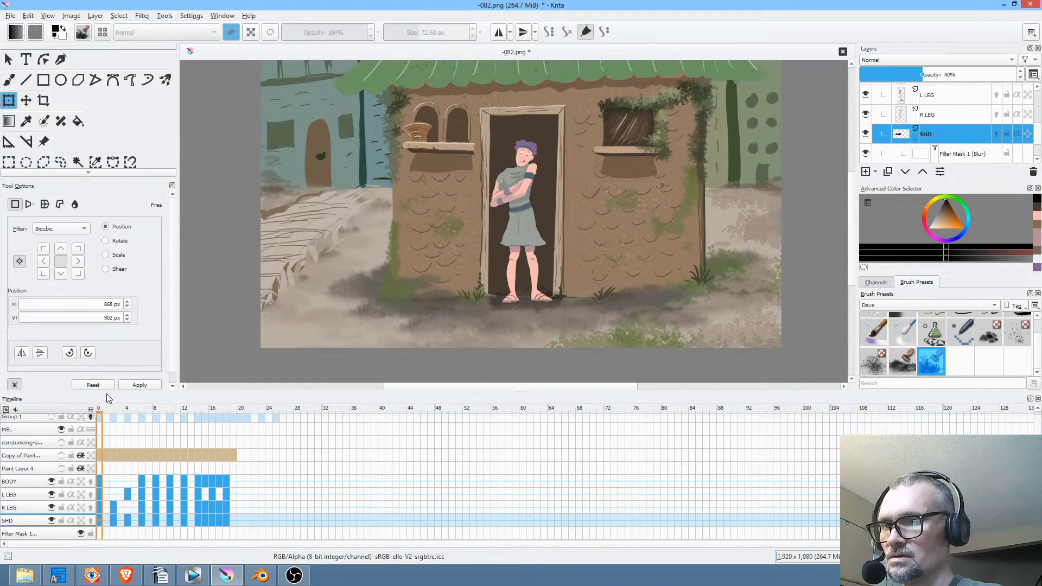
click(140, 385)
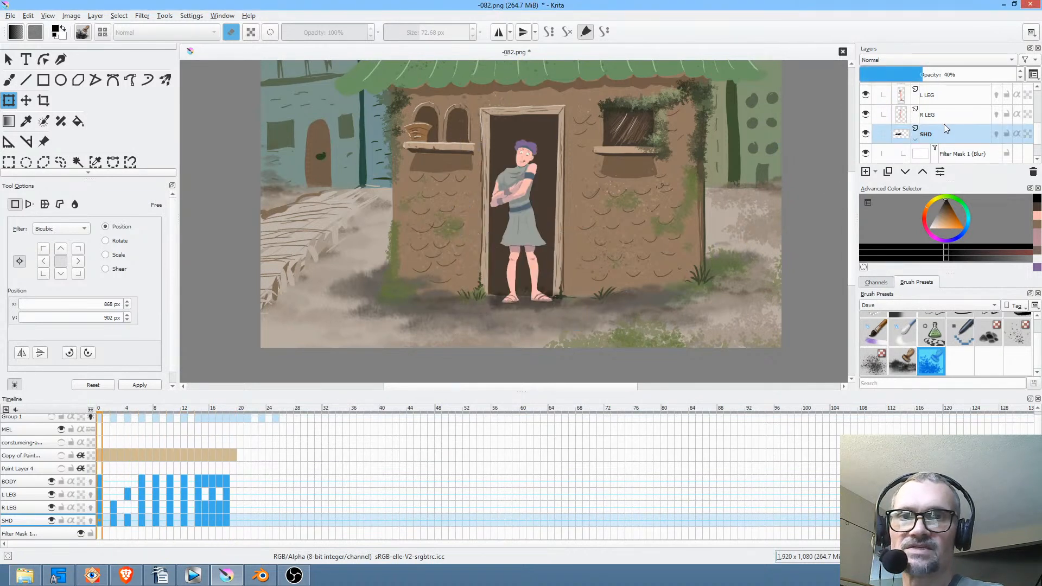
click(951, 139)
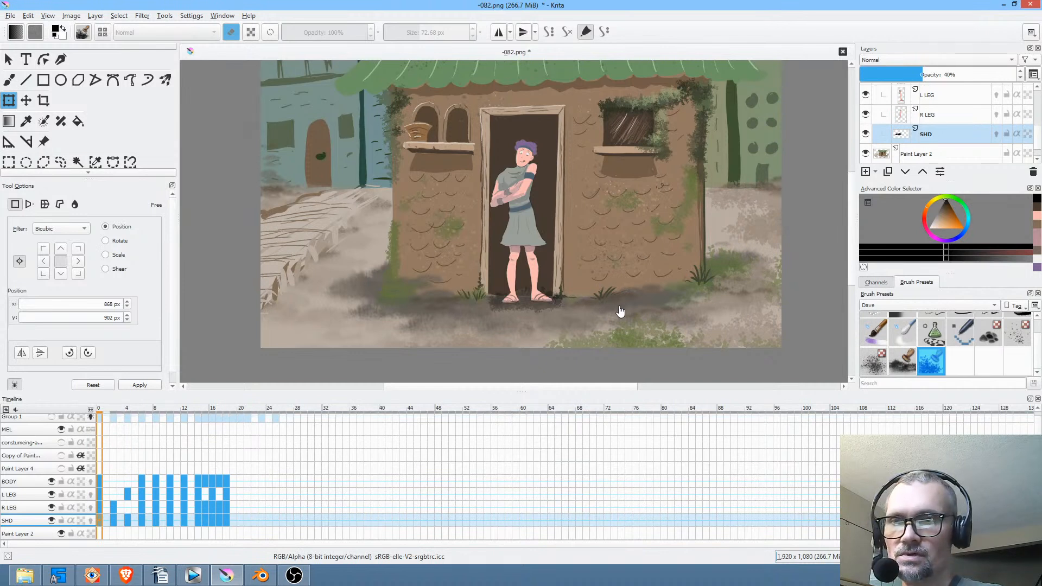
click(143, 16)
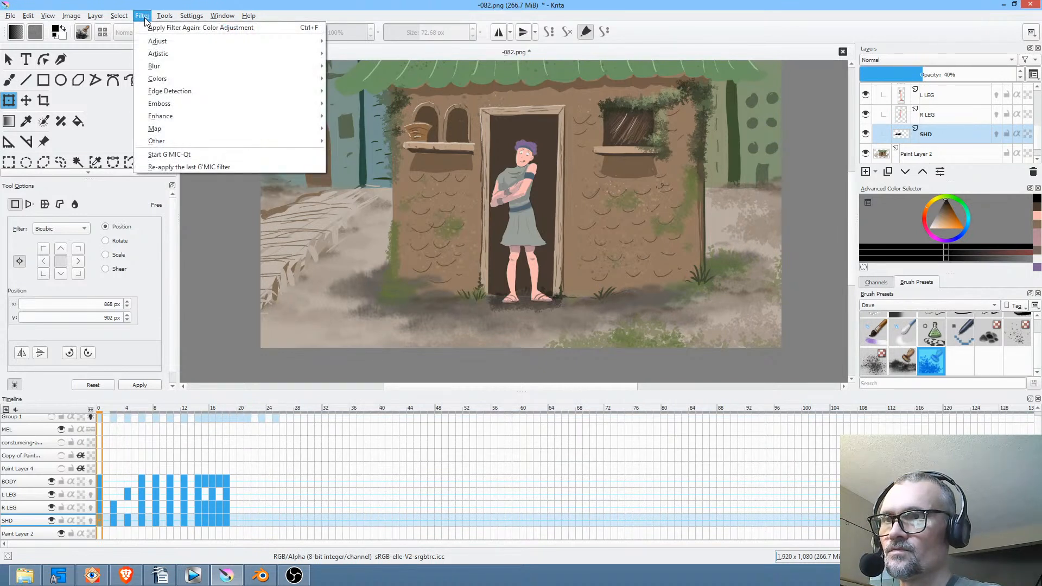
mouse_move(154, 67)
click(378, 67)
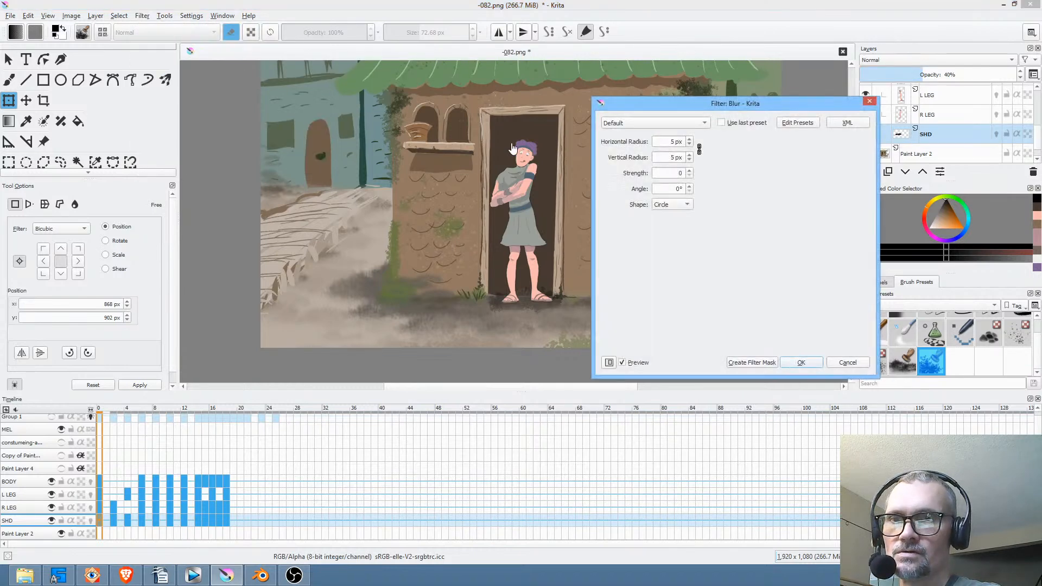
key(Escape)
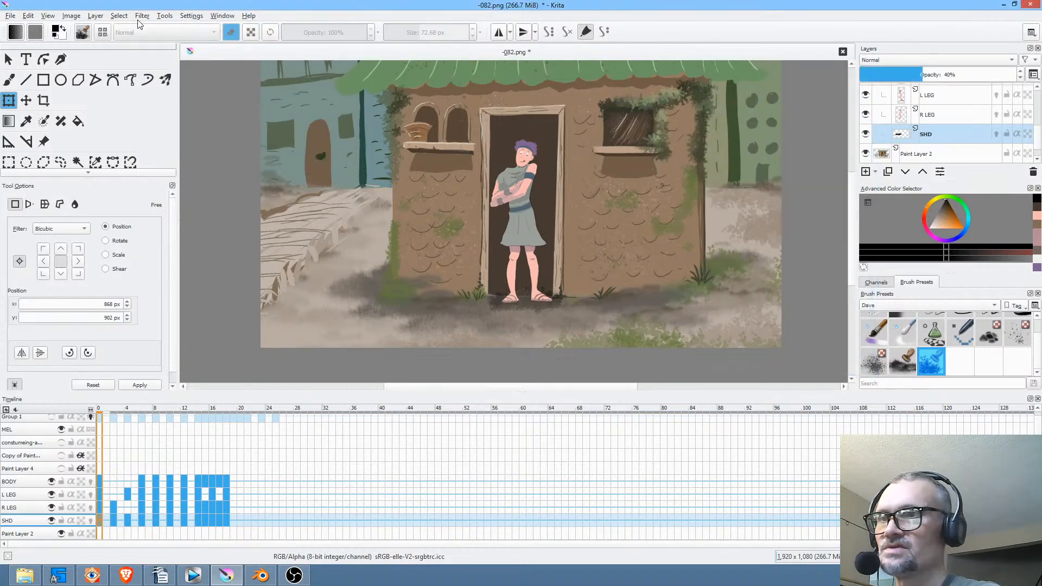
Apply a Motion Blur filter with an angle of 181° and a length of 25 to the SHD shadow at frame 0.
click(142, 16)
mouse_move(160, 66)
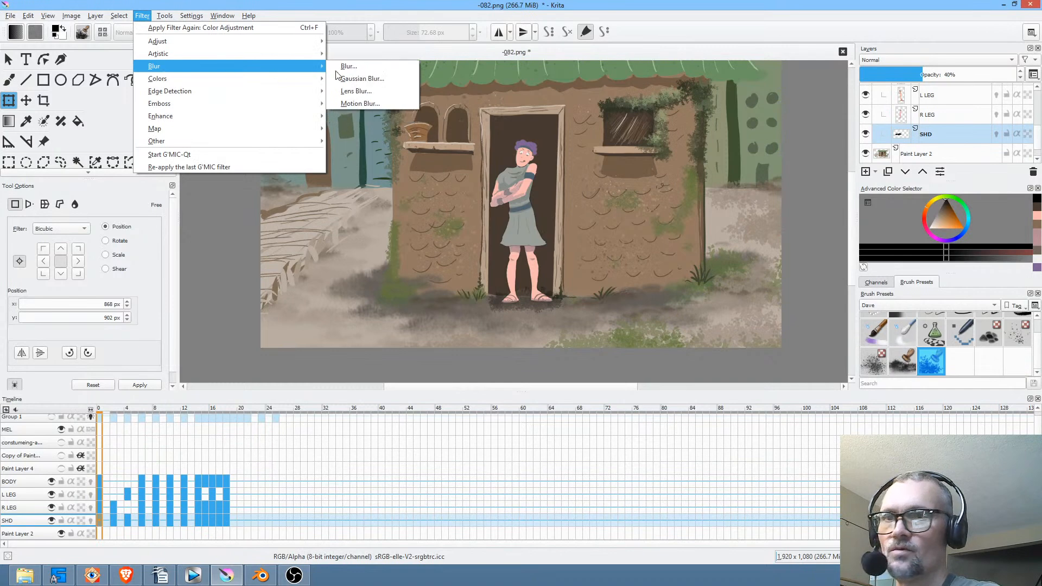
click(359, 103)
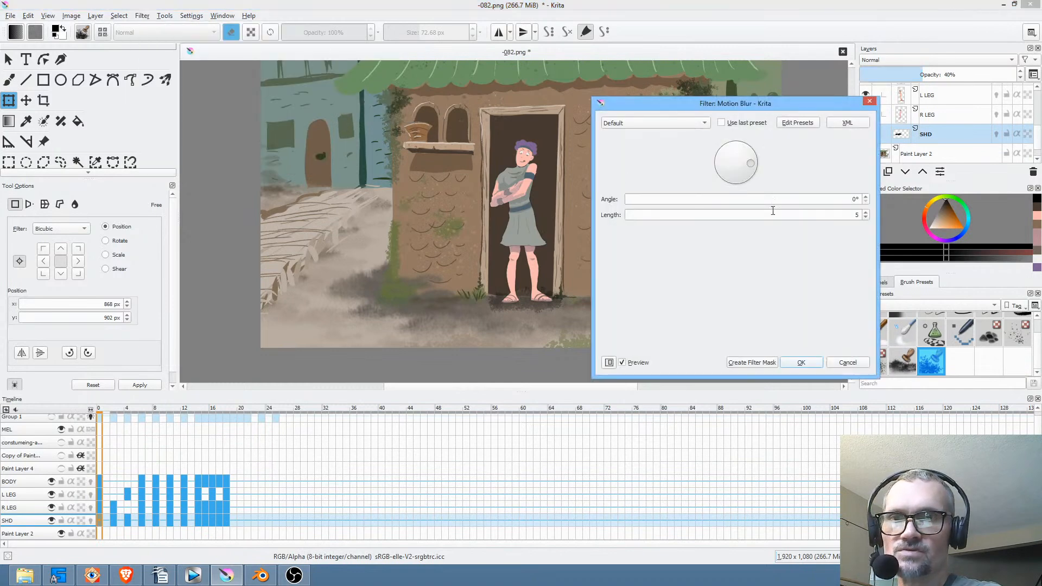
scroll(868, 213, up, 7)
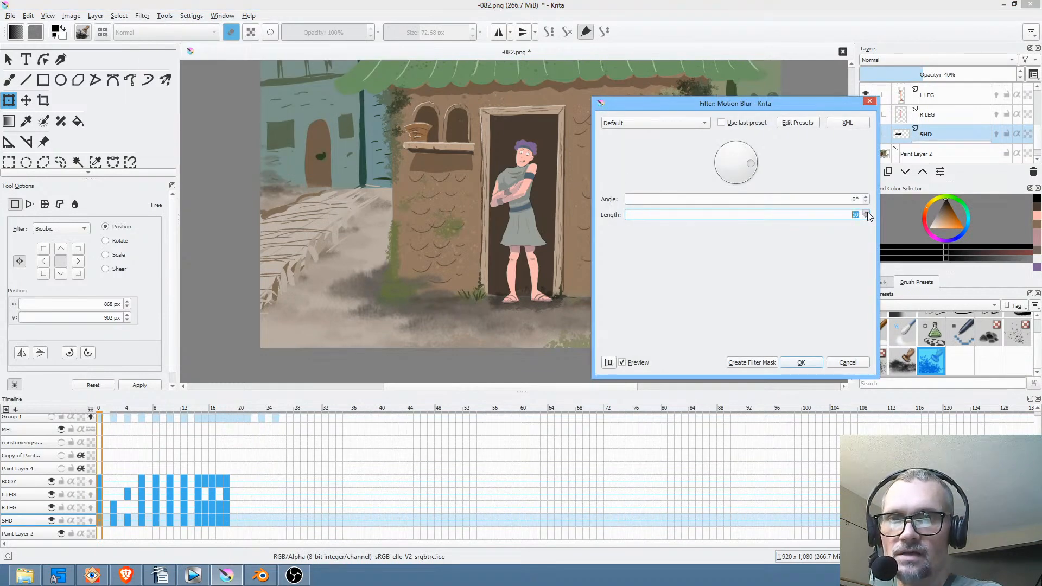
scroll(867, 213, up, 3)
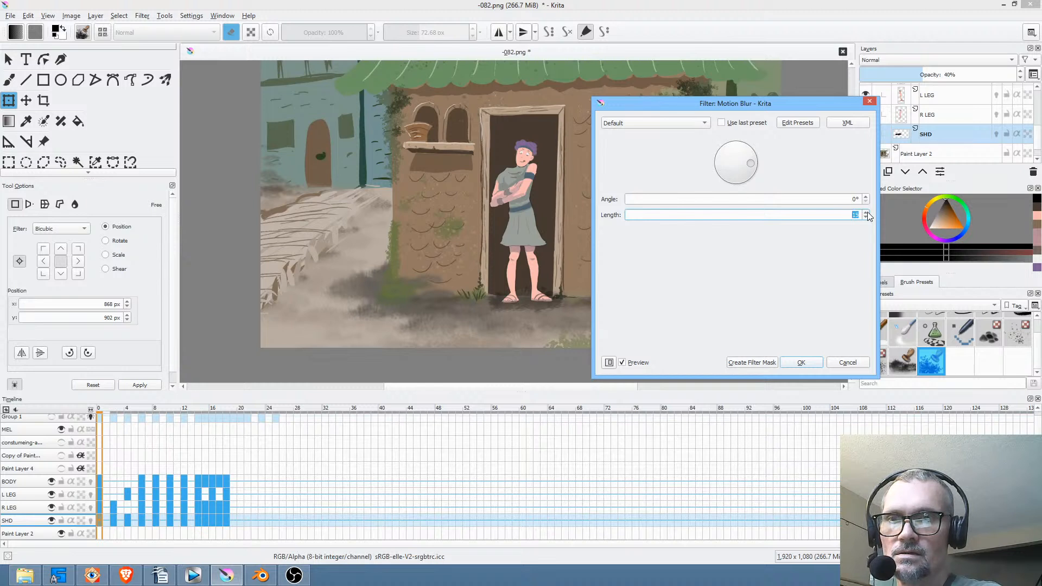
scroll(867, 213, up, 5)
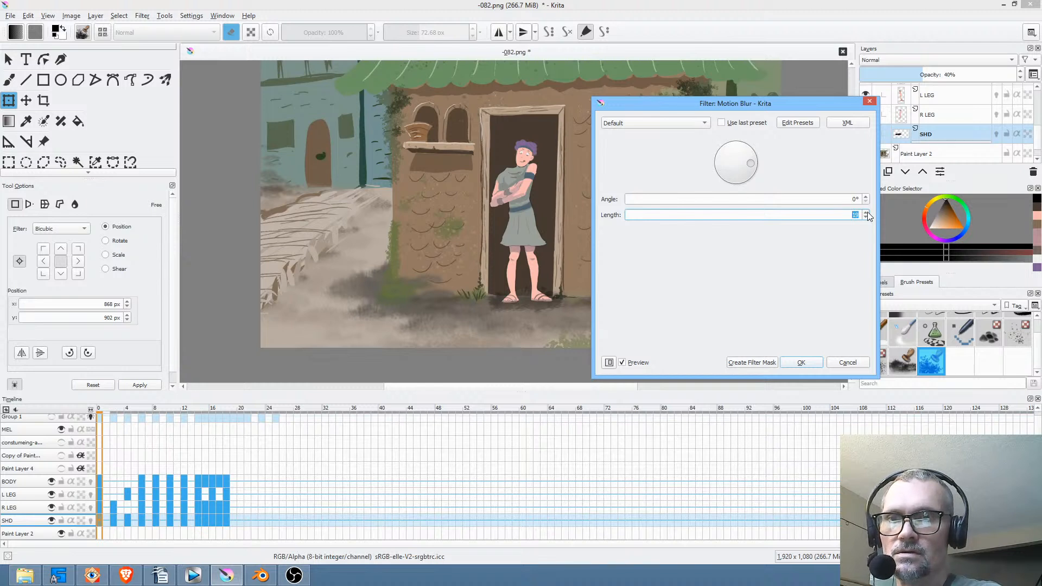
scroll(867, 213, up, 4)
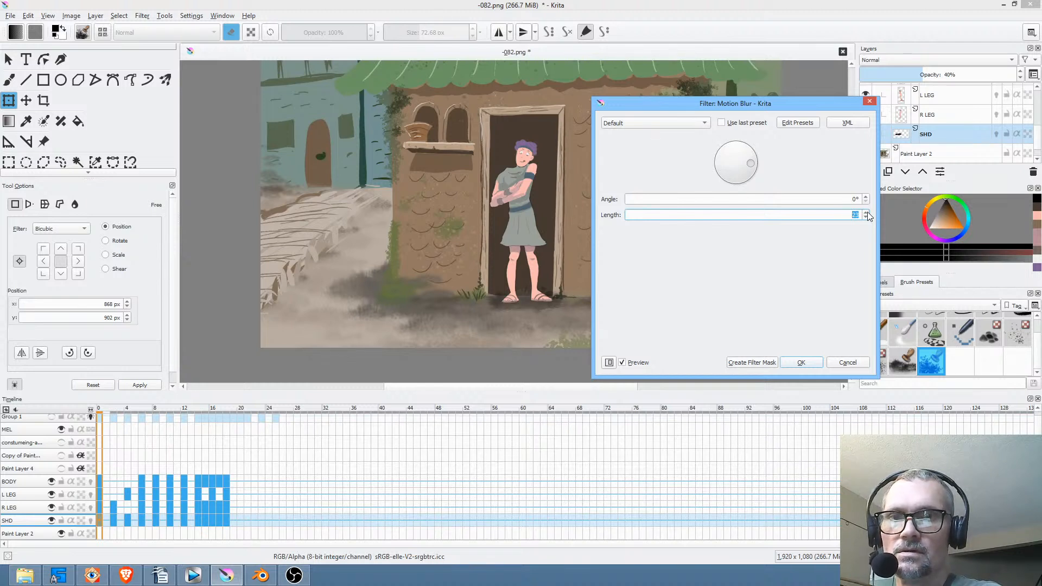
scroll(867, 213, up, 1)
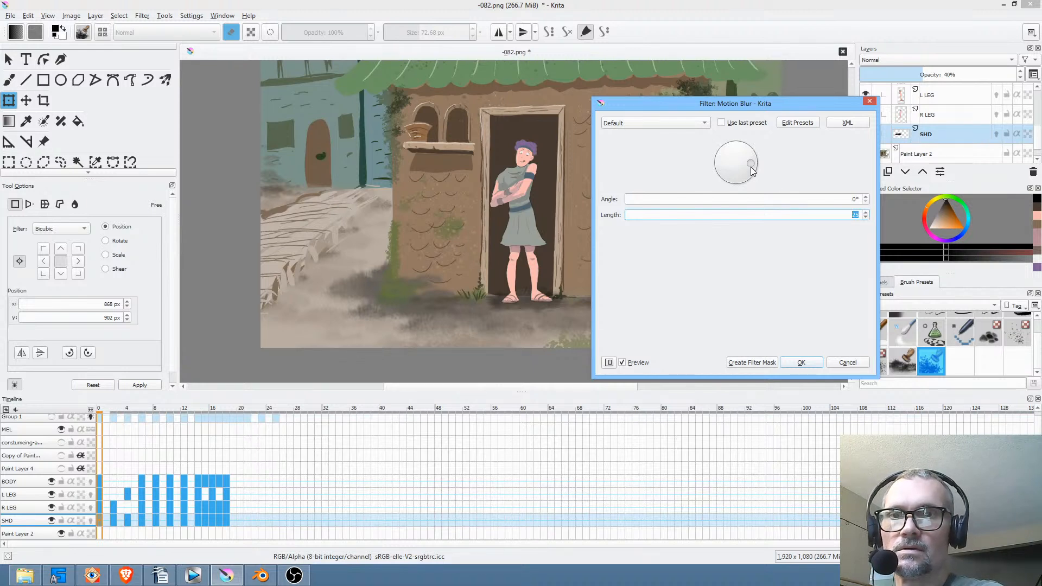
drag(754, 171, 744, 185)
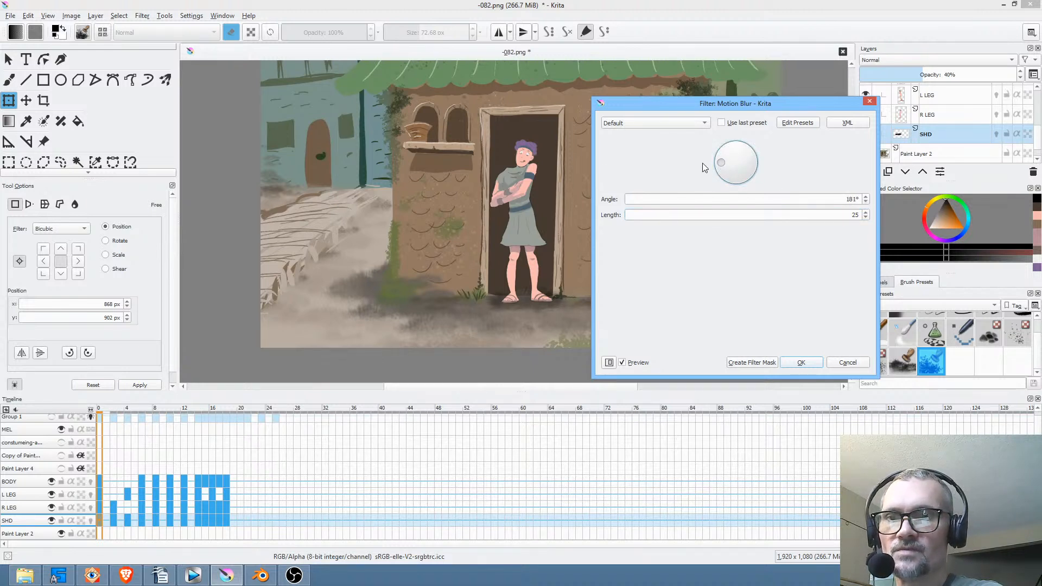
click(803, 362)
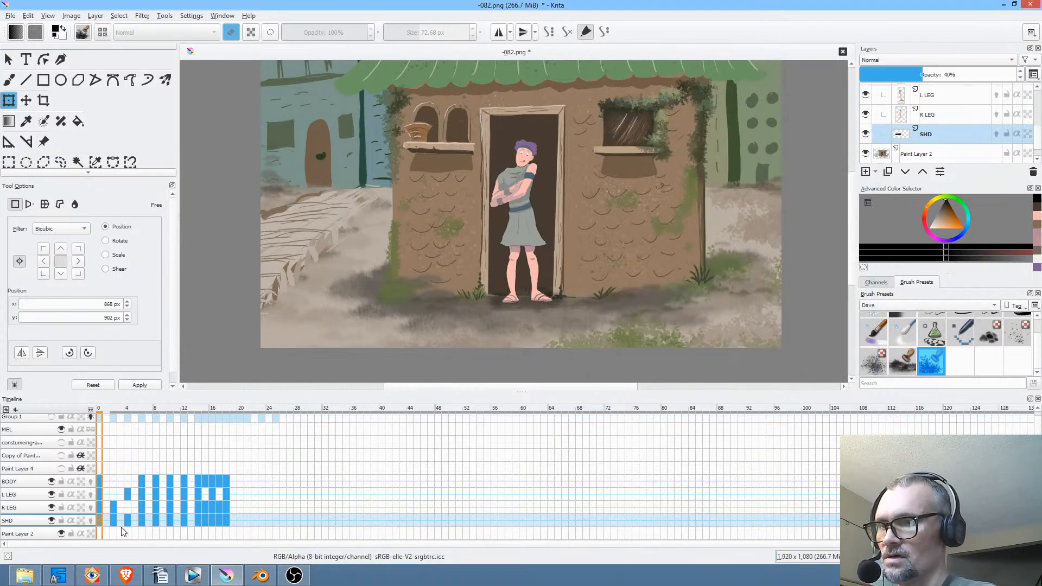
Step forward through the frames up to frame 18 to examine the shadow under the character's feet.
key(period)
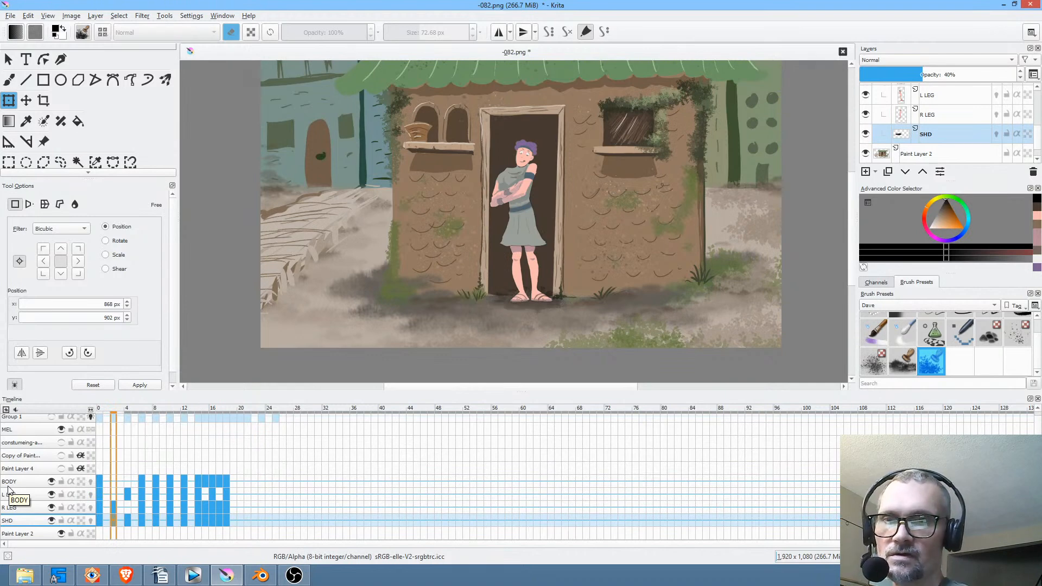
key(period)
key(period)
key(period)
key(period)
key(period)
key(period)
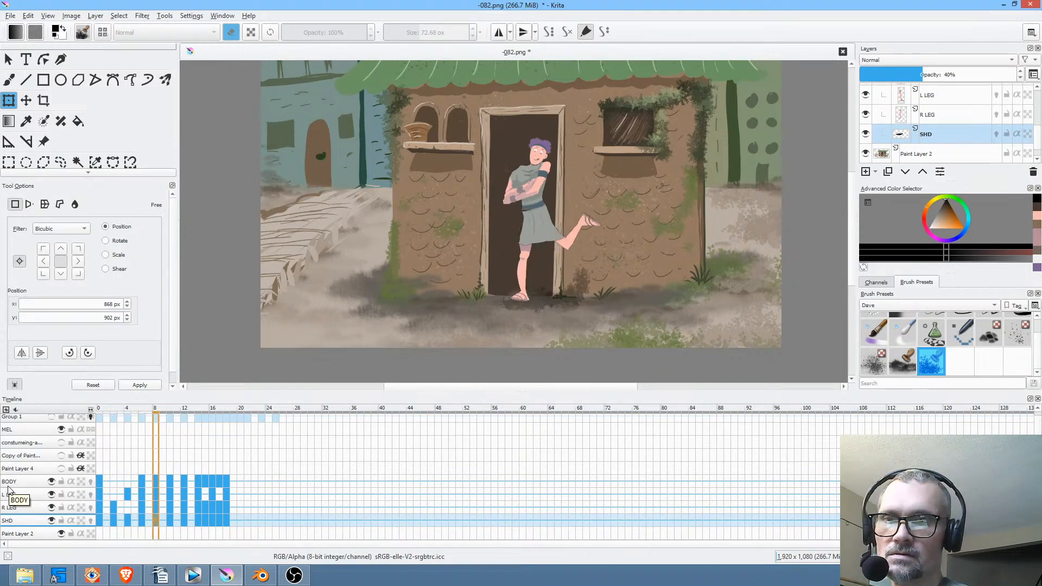
key(period)
key(period)
key(period)
key(period)
key(period)
key(period)
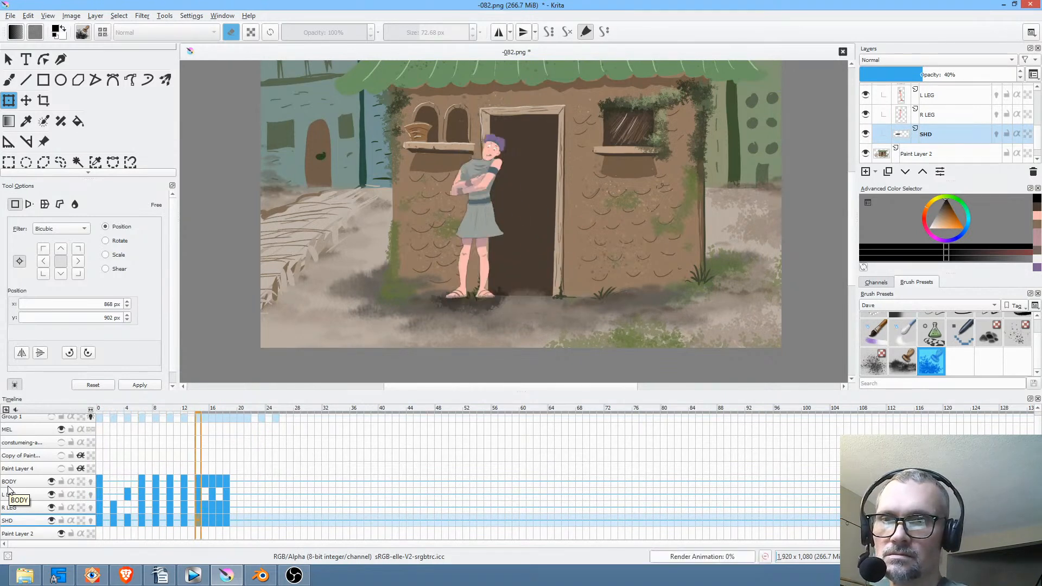
key(period)
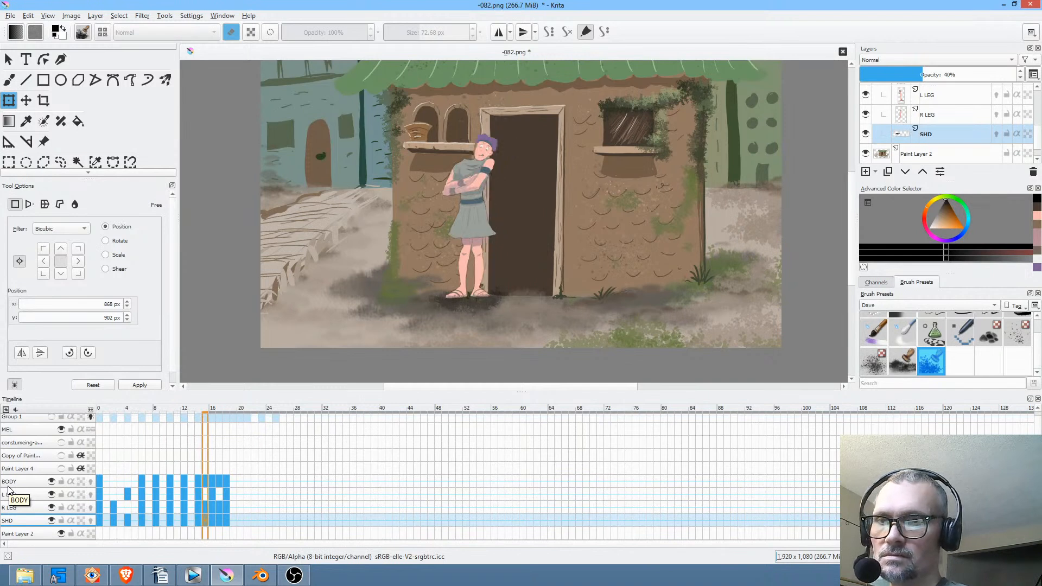
key(period)
key(period)
key(period)
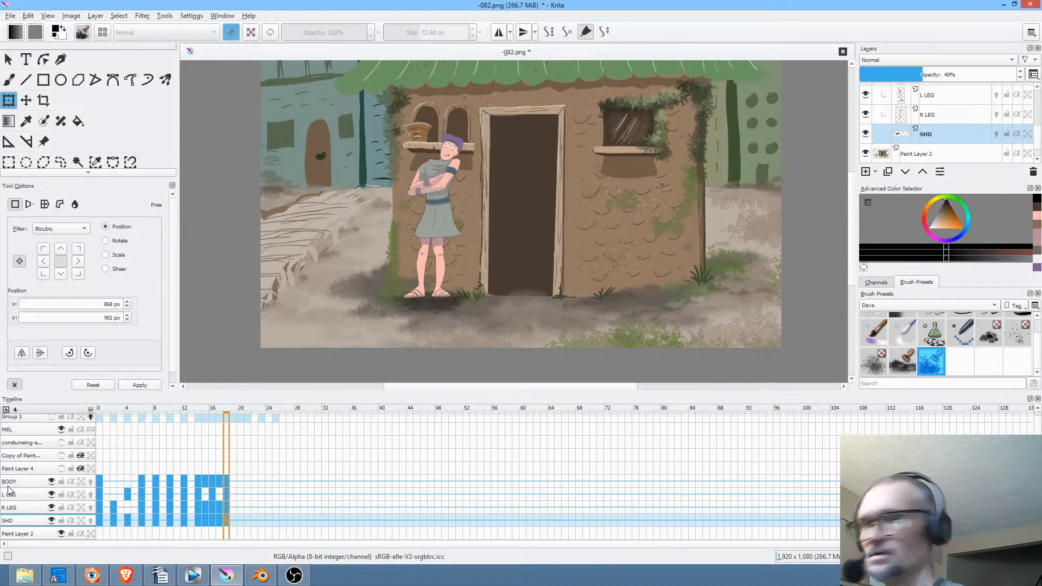
Step back through the frames to frame 0 to review the shadow against each pose.
key(comma)
key(comma)
key(comma)
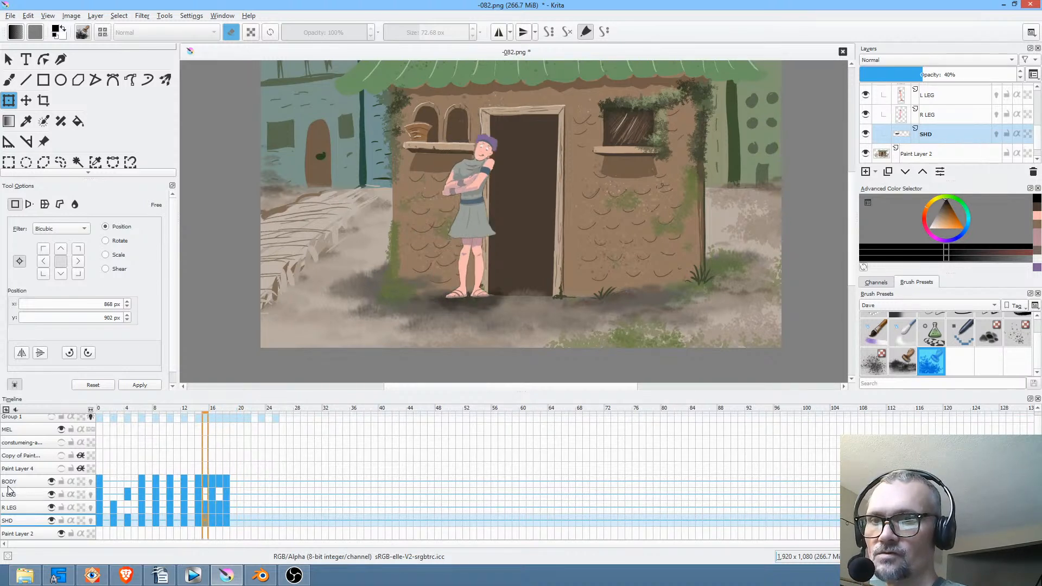
key(comma)
key(comma)
key(comma)
key(comma)
key(comma)
key(comma)
key(comma)
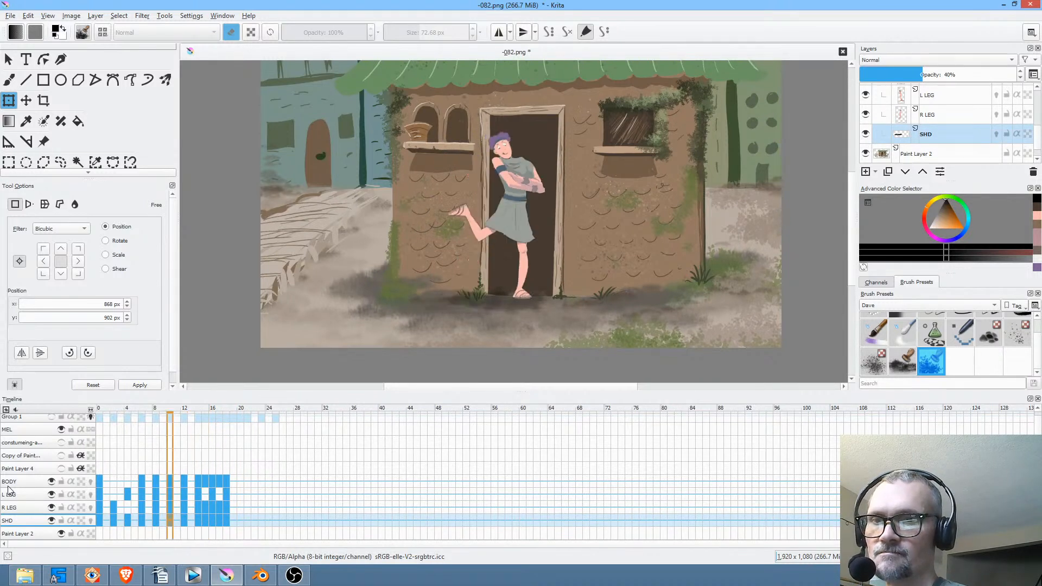
key(comma)
key(comma)
key(comma)
key(comma)
key(comma)
key(comma)
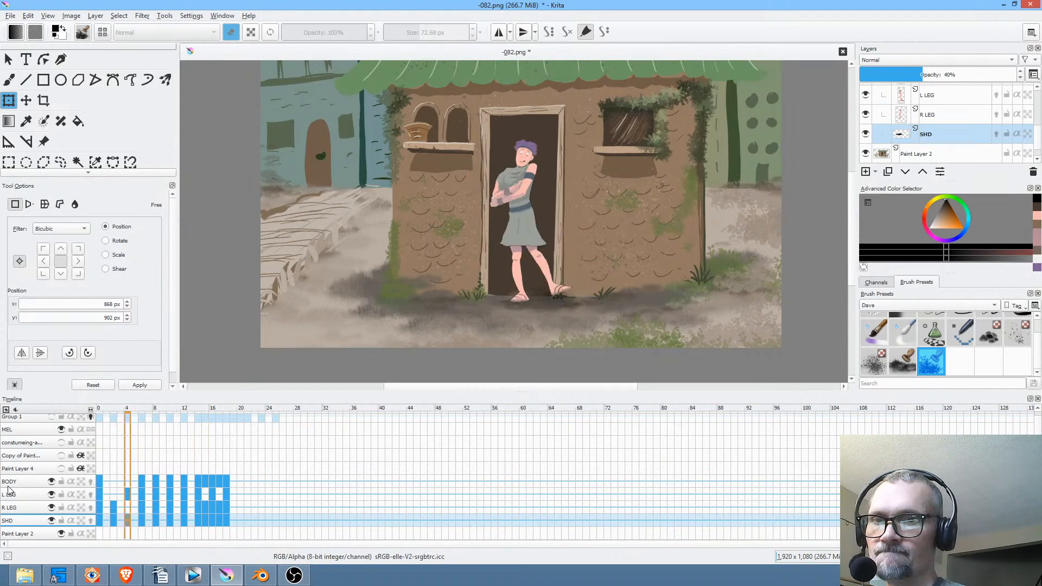
key(comma)
key(comma)
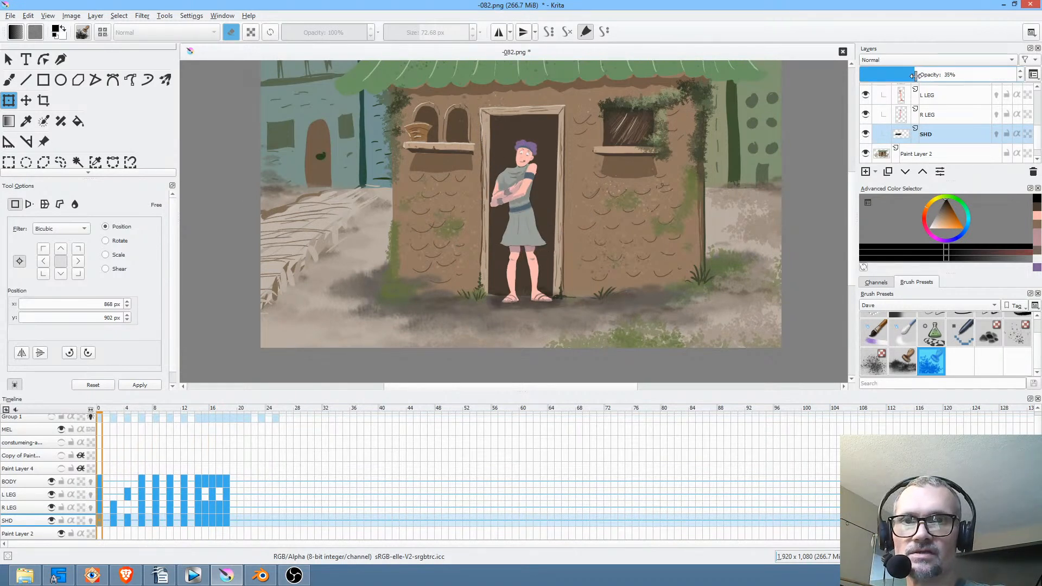
Set the SHD layer's opacity to 30% and save the PNG with the option to also save it as a Krita file.
drag(916, 75, 907, 75)
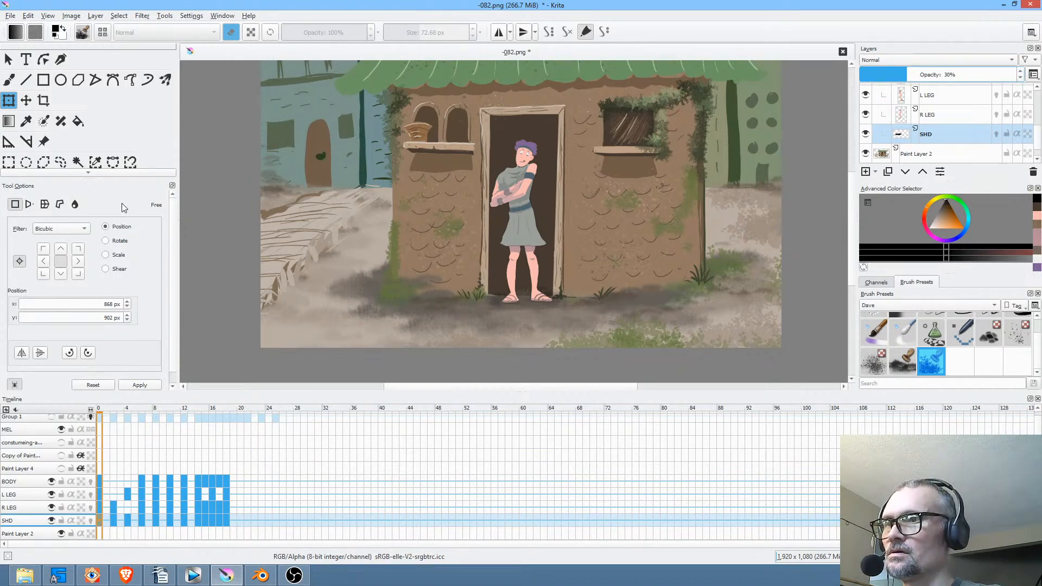
click(11, 18)
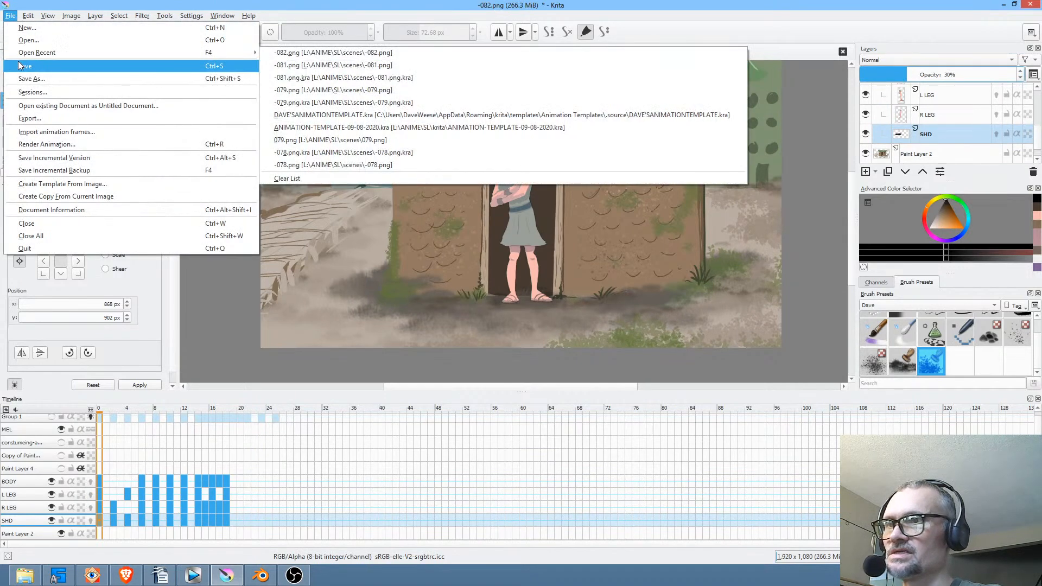
click(20, 67)
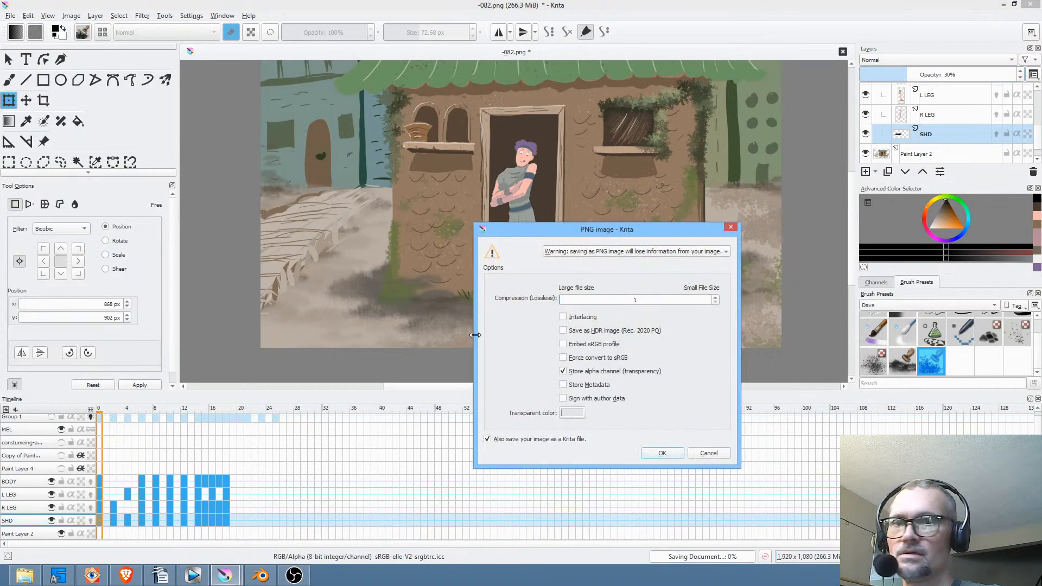
click(662, 453)
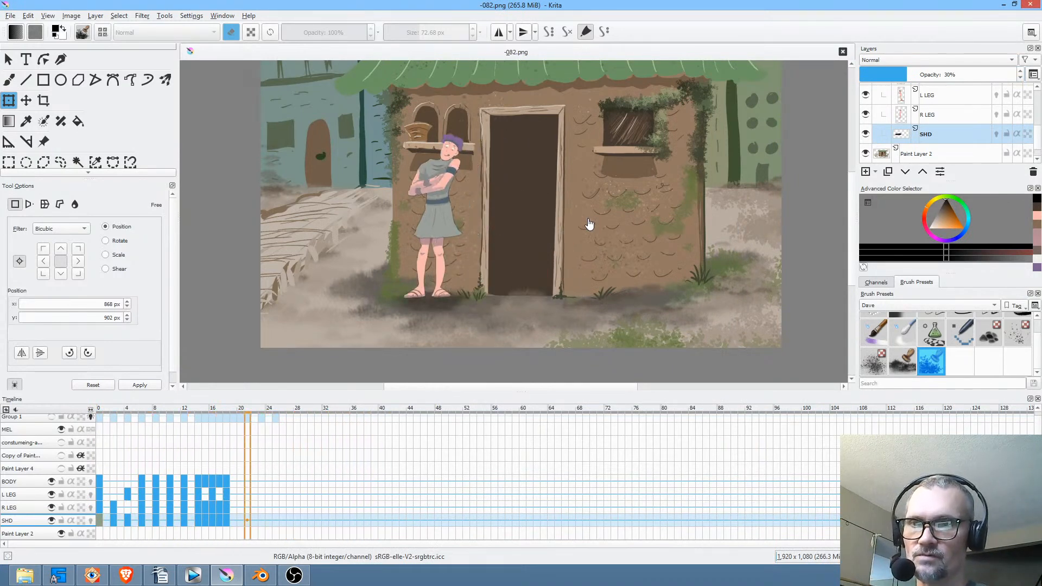
Lower the SHD layer's opacity to 23%.
click(896, 75)
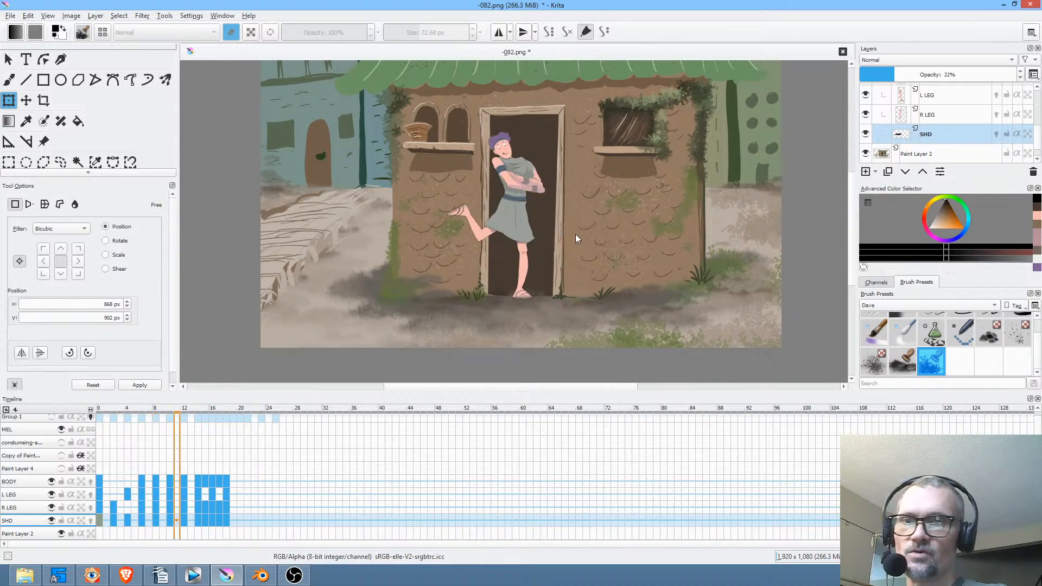
click(897, 74)
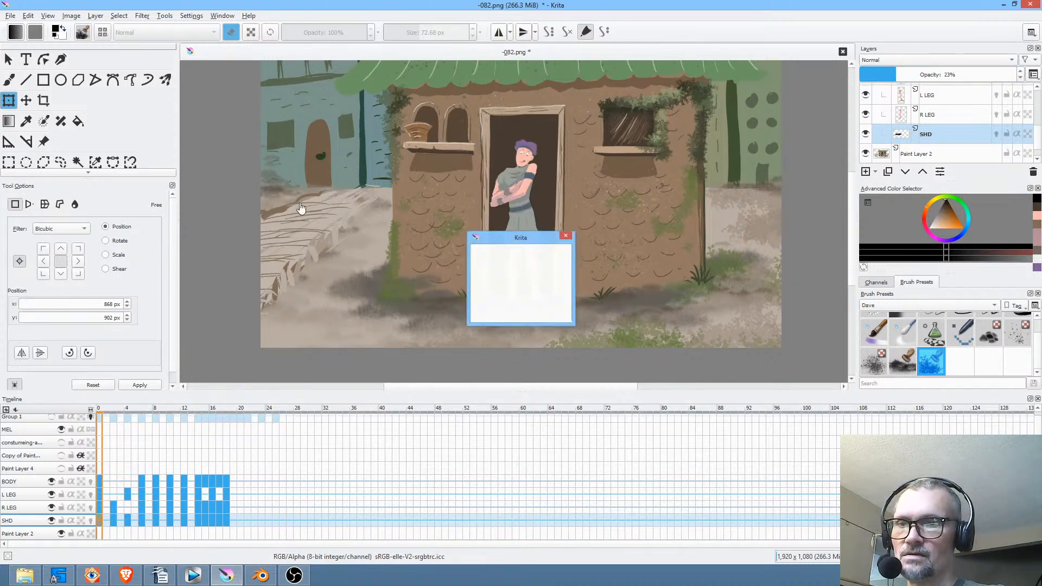
Save the PNG with the option to also save it as a Krita file.
key(space)
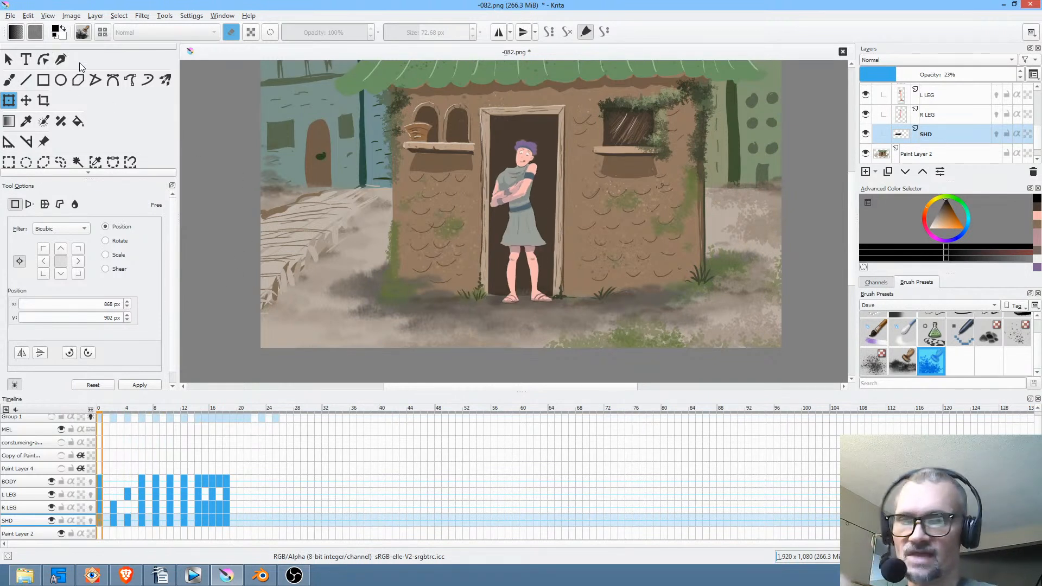
click(9, 16)
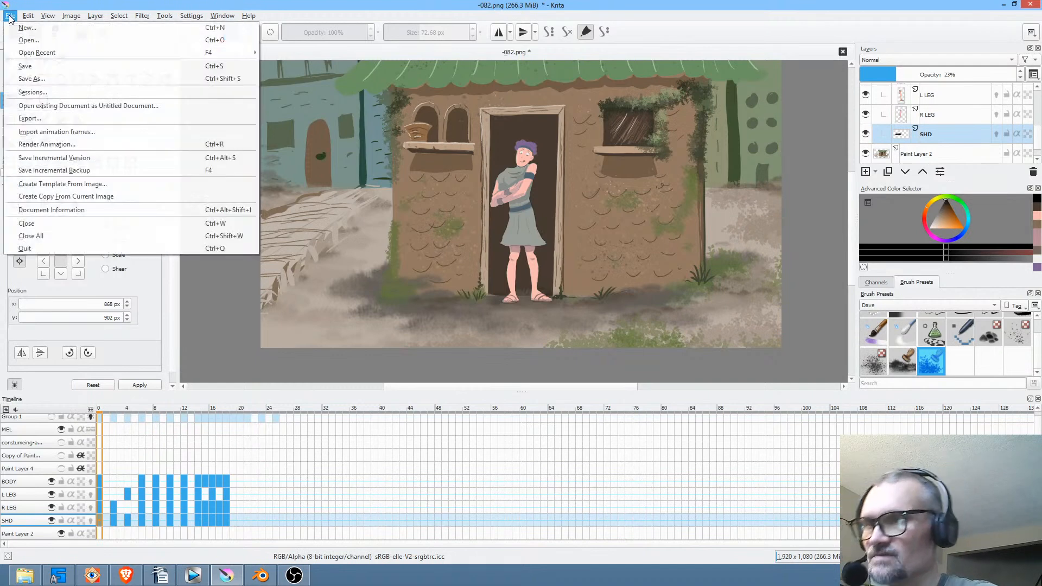
click(25, 65)
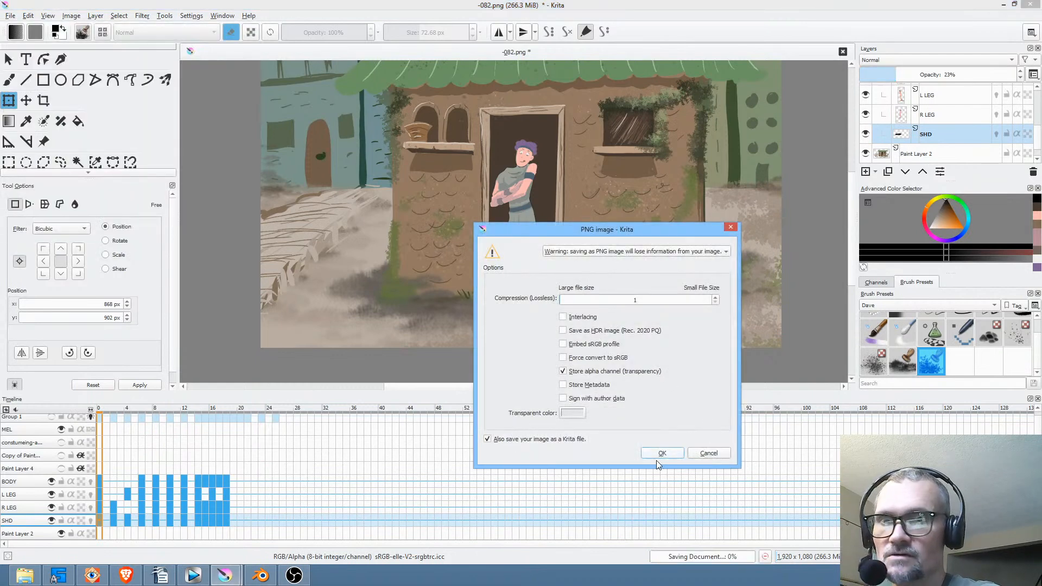
click(662, 453)
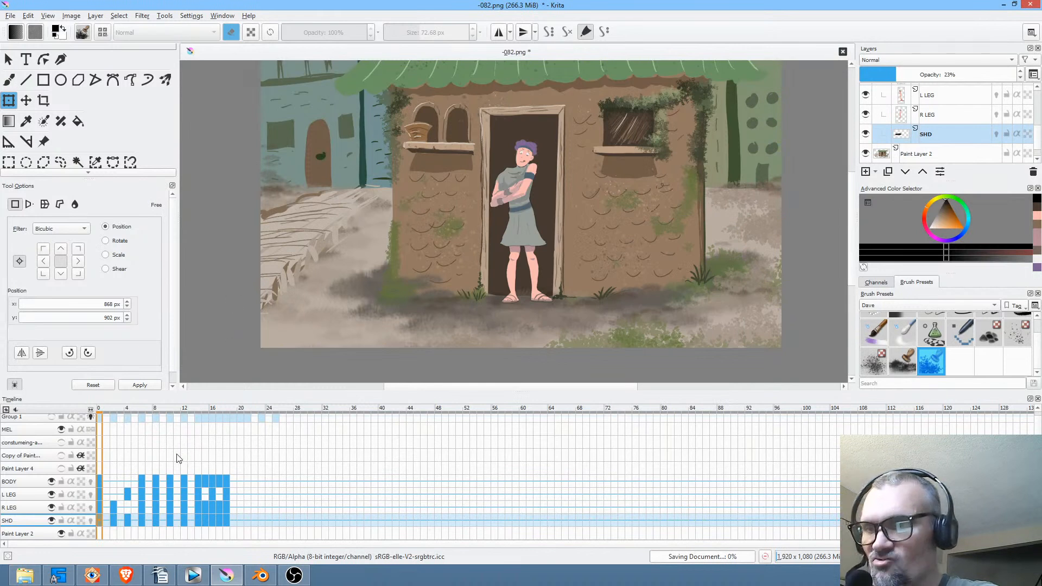
Play the animation over its frame range, then replay it closer in to examine the character's movement.
drag(147, 411, 270, 426)
key(space)
key(space)
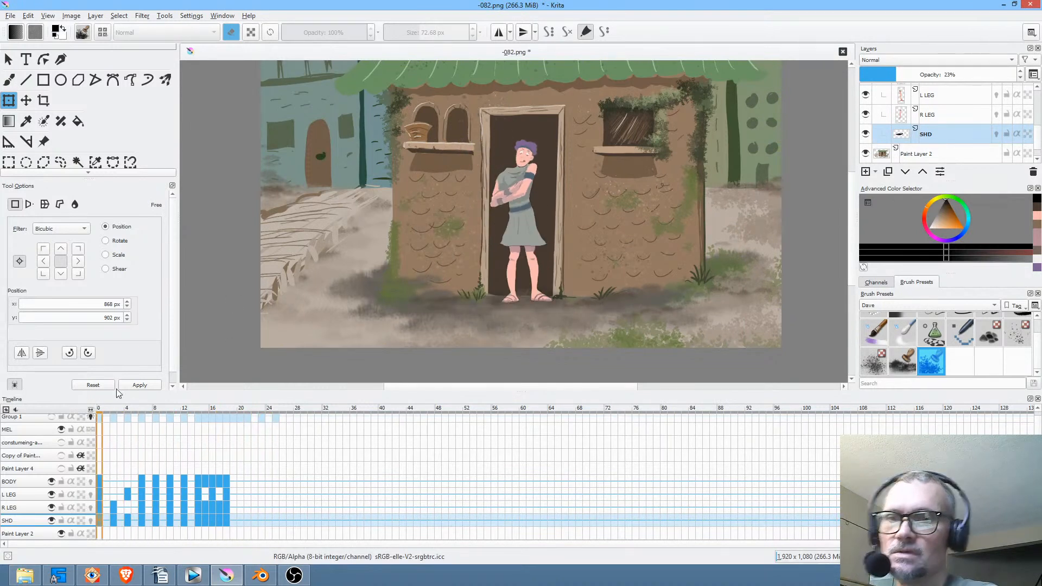
scroll(540, 244, up, 2)
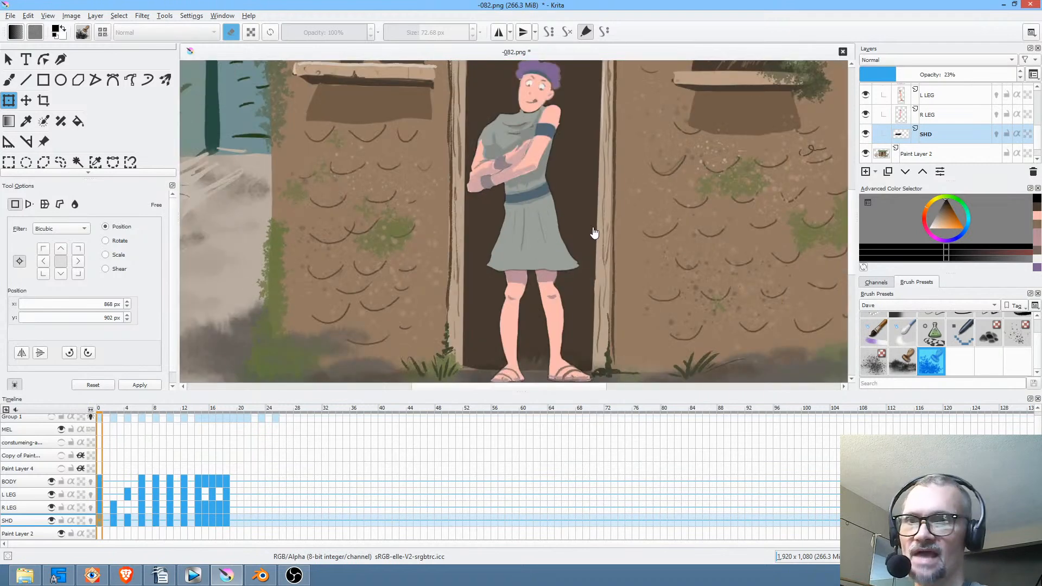
drag(593, 217, 599, 234)
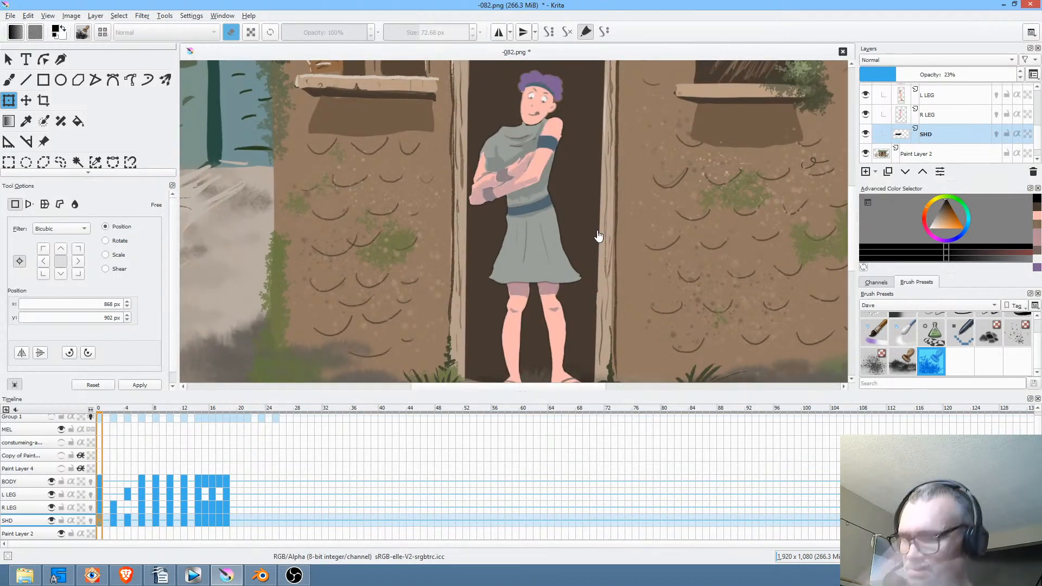
key(space)
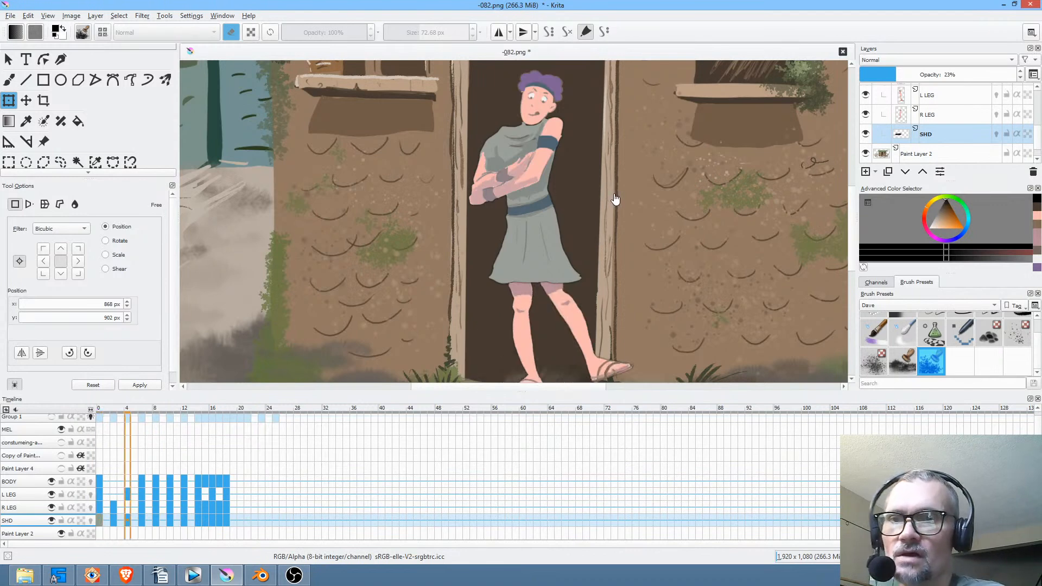
Switch to Blender, play the scene with the stacked bowls for comparison, and return to Krita.
click(260, 576)
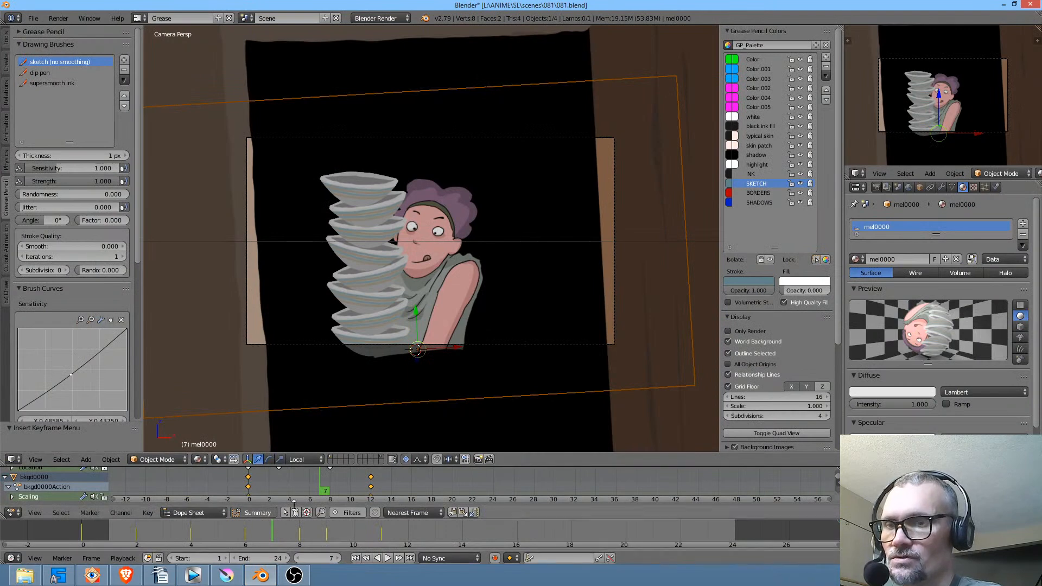
key(alt+a)
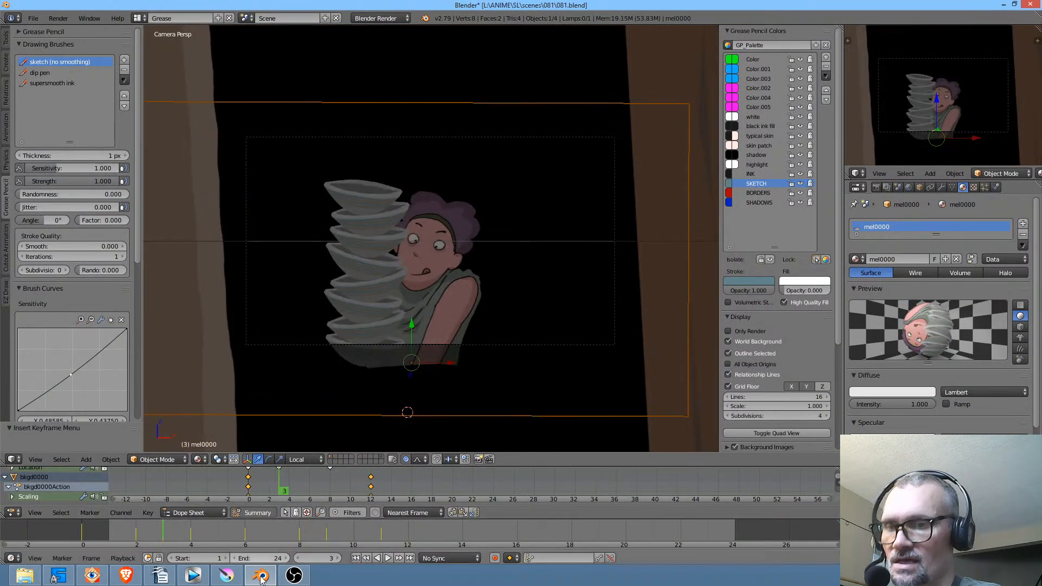
click(227, 576)
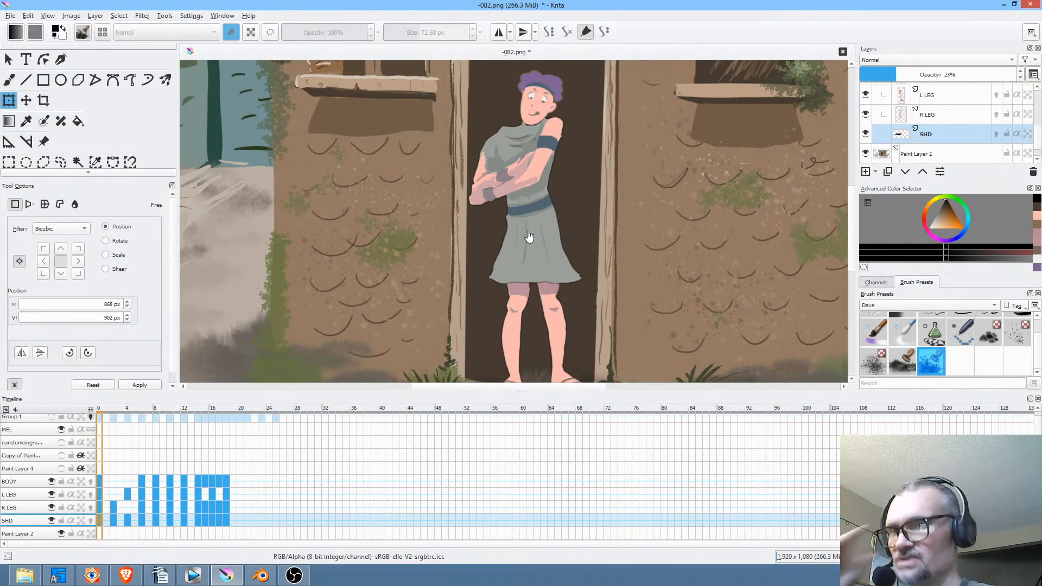
On the BODY layer at frame 6, fill the gap between belt and skirt using the Pencil-2 brush and the sampled skirt grey.
drag(104, 411, 155, 403)
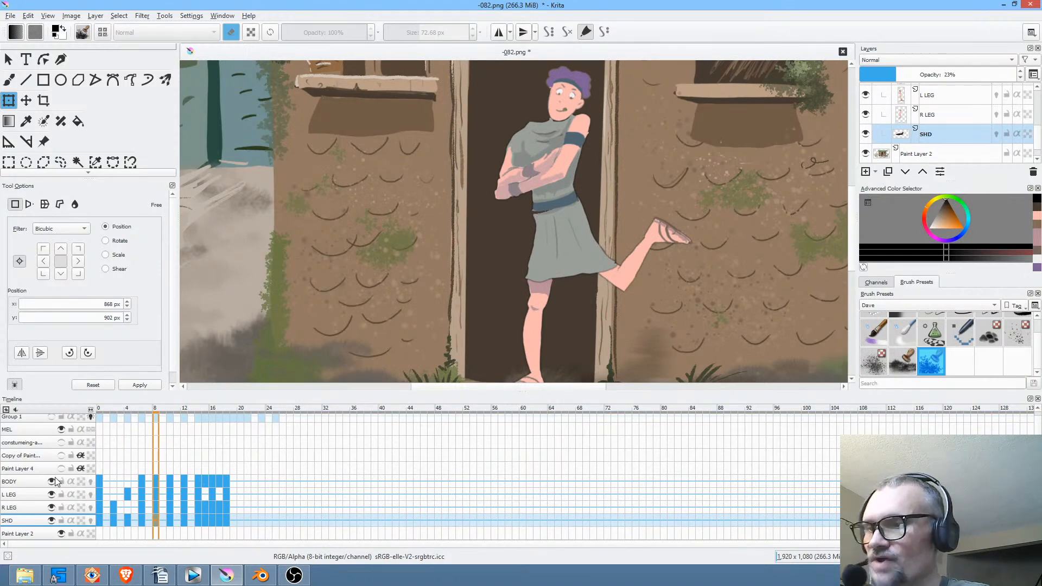
click(22, 483)
click(102, 481)
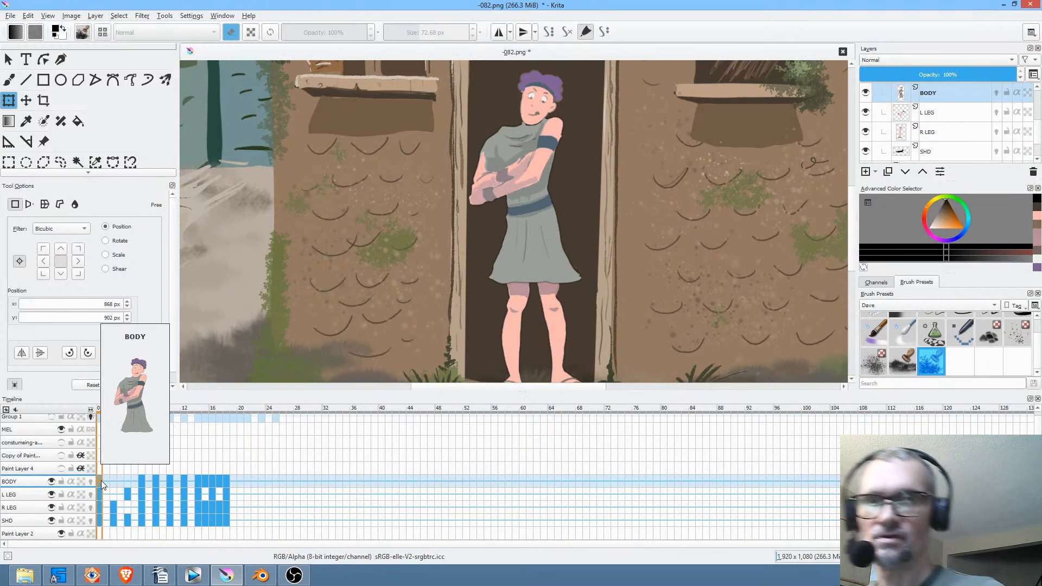
click(143, 480)
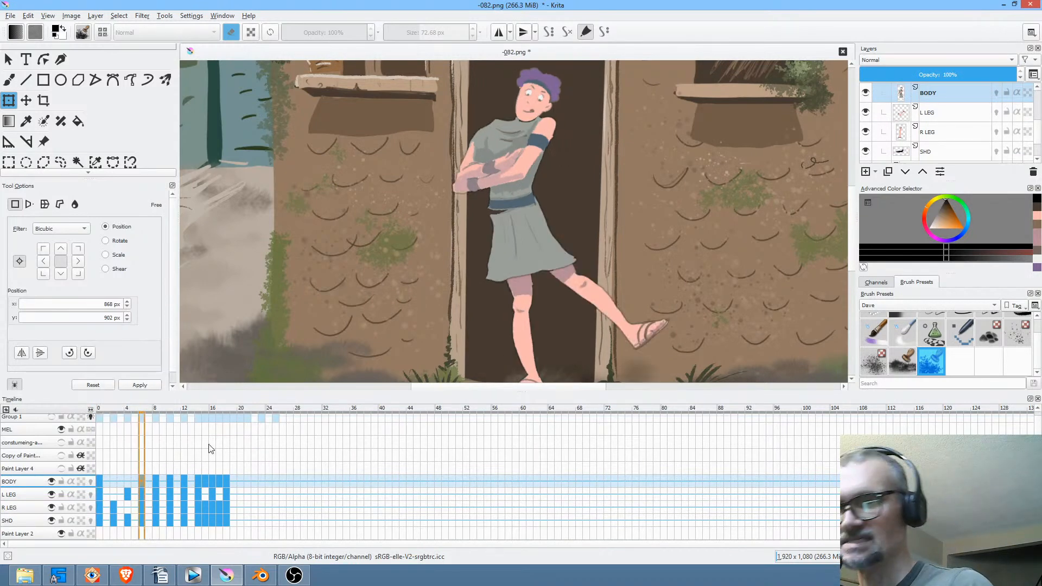
scroll(501, 250, up, 4)
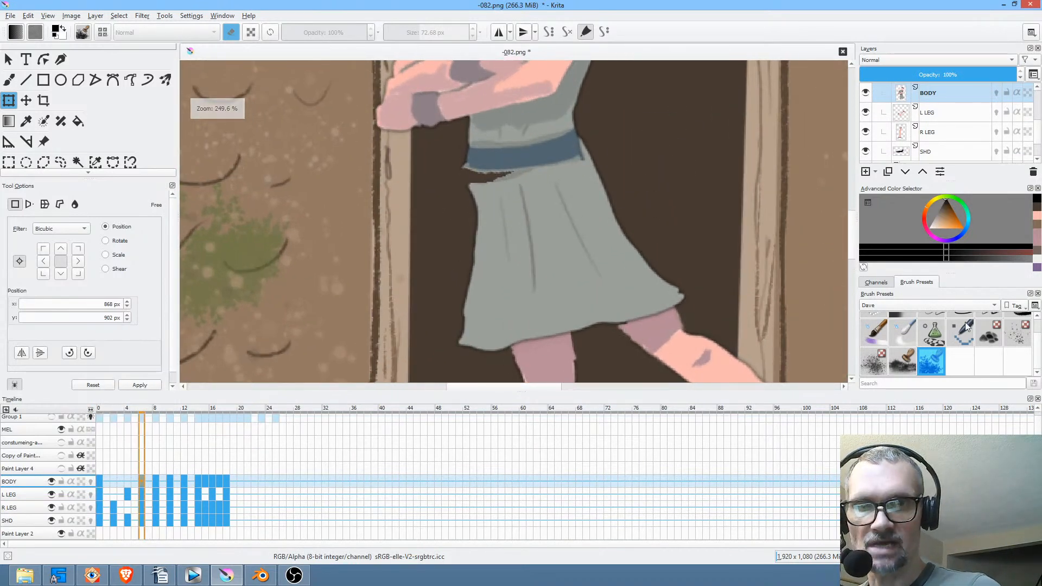
scroll(1034, 340, up, 2)
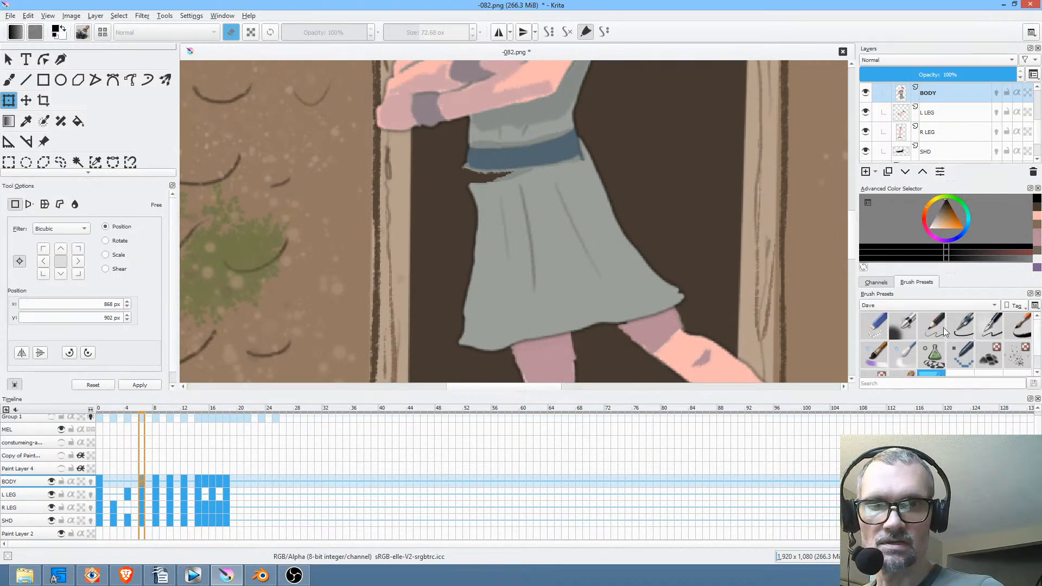
click(934, 326)
key(b)
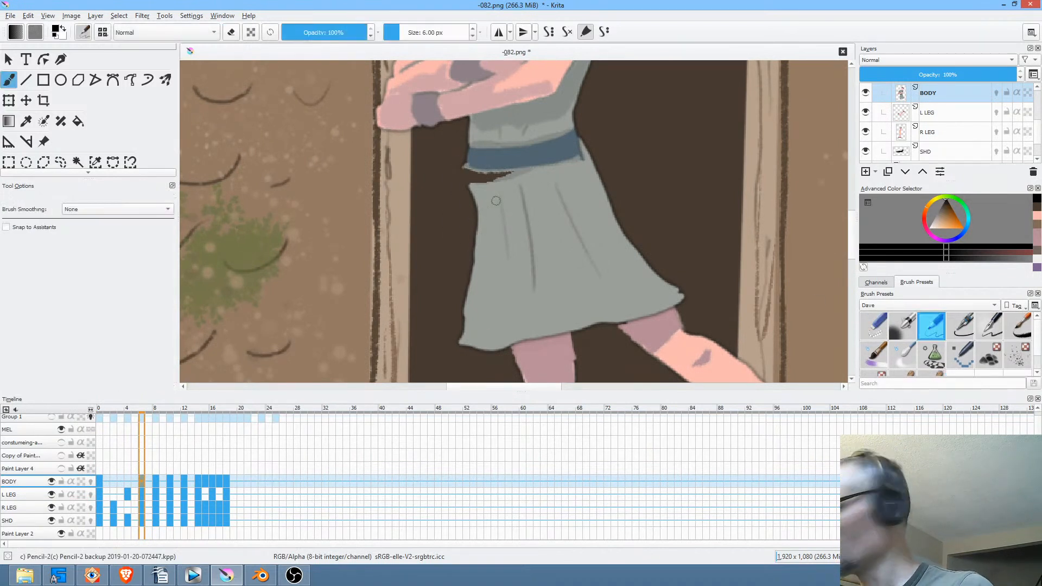
ctrl+click(478, 184)
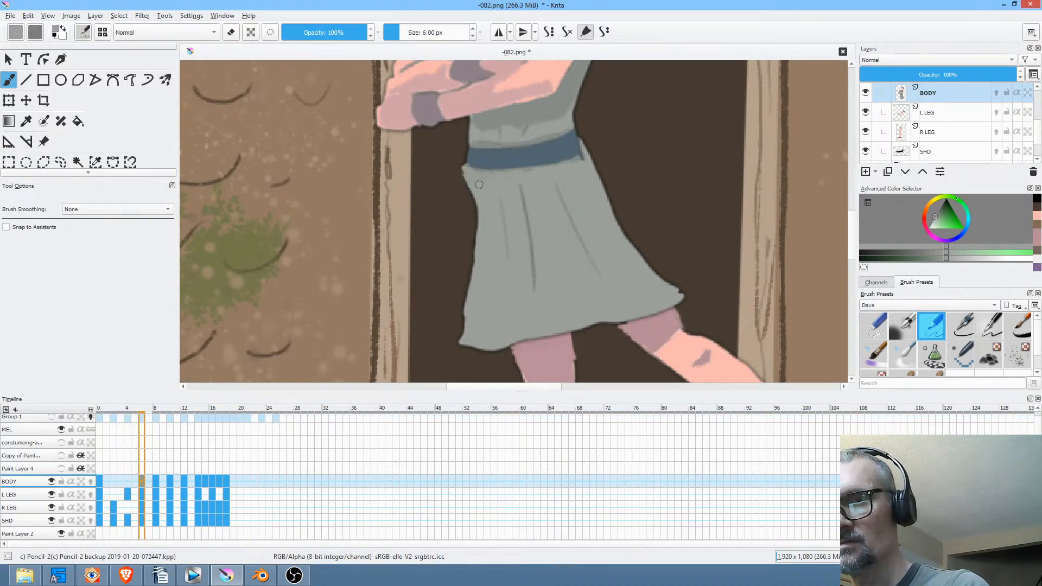
Fill the gap under the belt with the sampled skirt grey on the BODY layer at frames 8 and 10.
key(.)
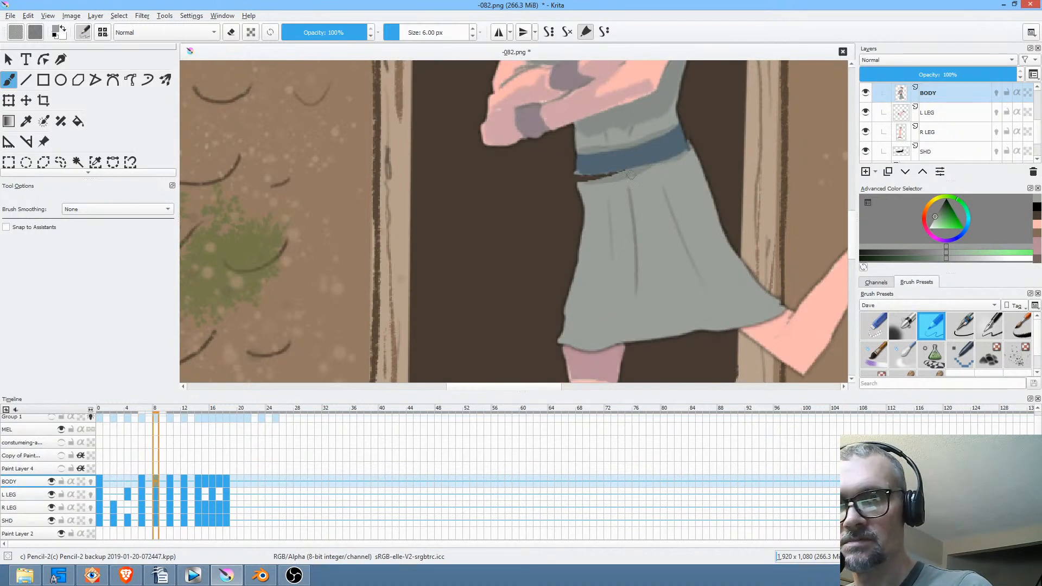
ctrl+click(625, 173)
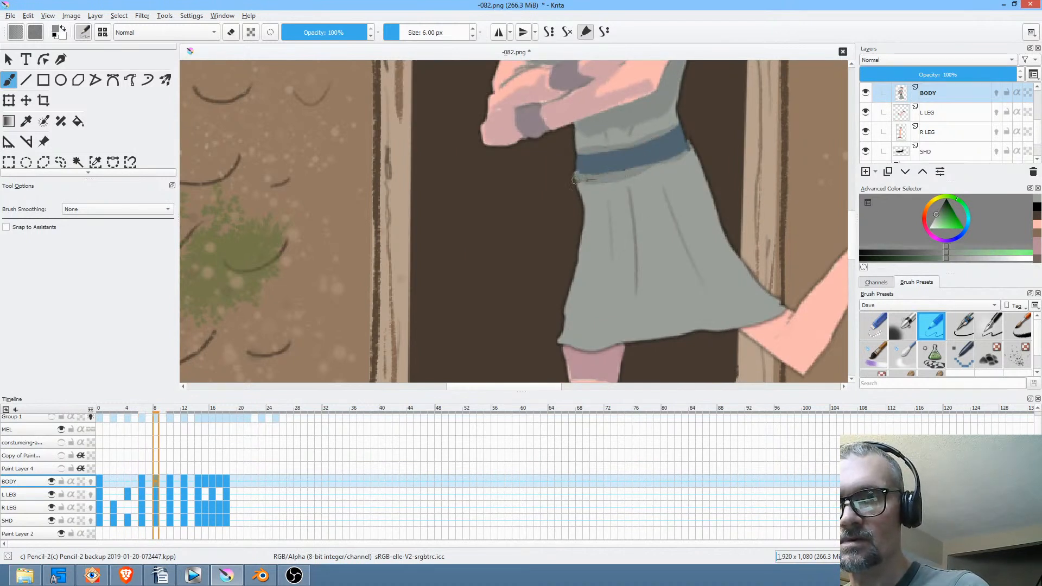
key(.)
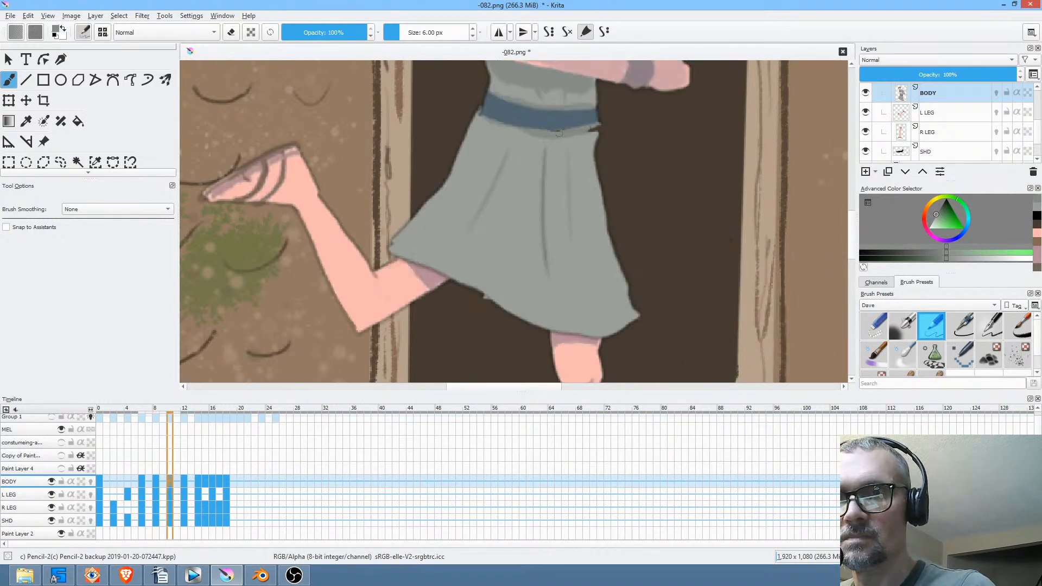
Step through the BODY frames from 12 to 18 and back to 14 to check the belt and skirt for gaps.
key(period)
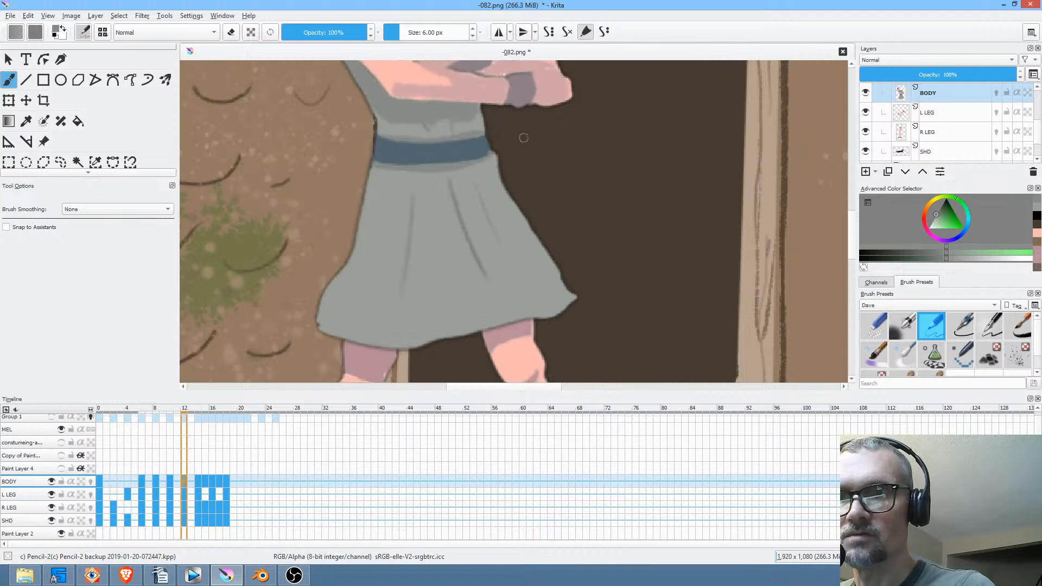
key(period)
key(period)
key(period)
drag(446, 259, 607, 251)
key(period)
key(period)
key(comma)
key(comma)
key(comma)
key(comma)
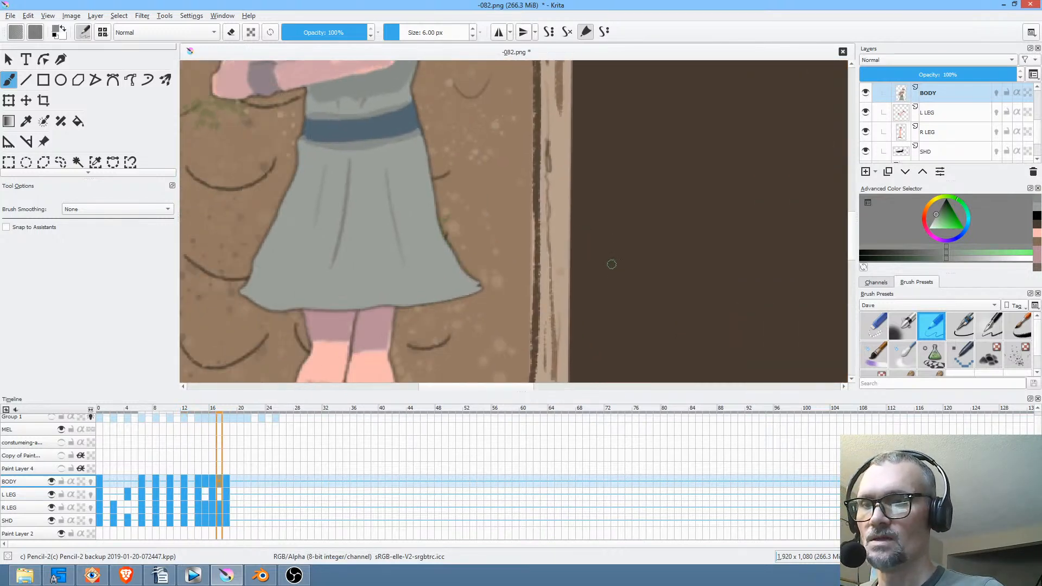
Reshape the skirt's hem on the BODY layer at frame 14 with the Liquify transform.
click(949, 96)
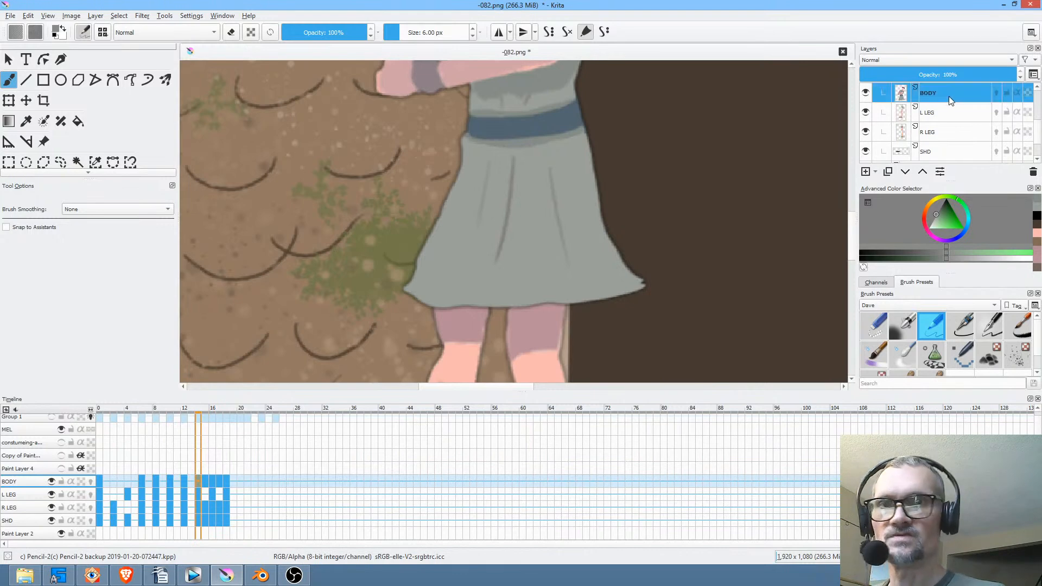
scroll(632, 174, down, 2)
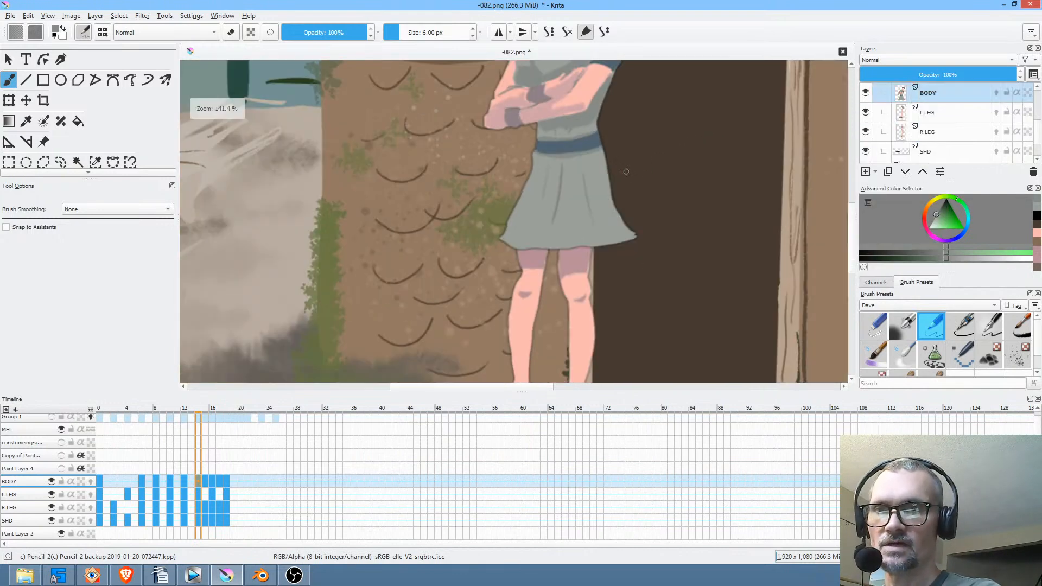
key(ctrl+t)
right_click(588, 183)
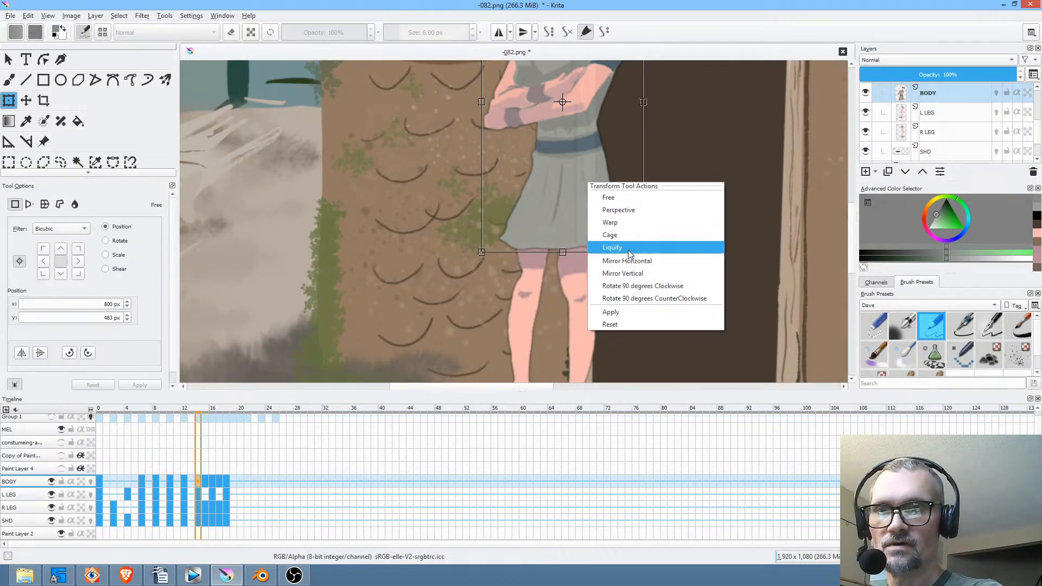
click(613, 248)
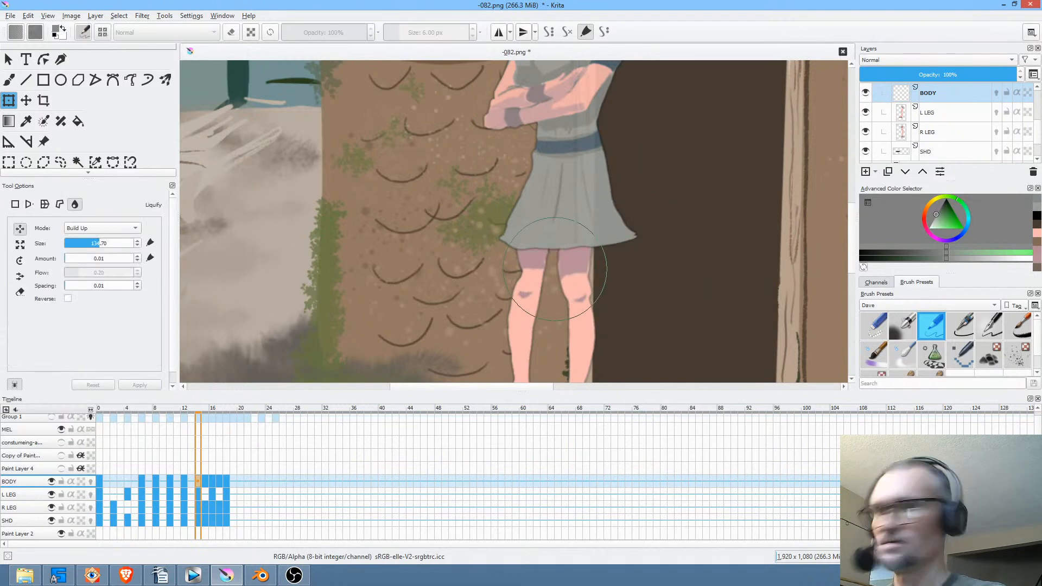
key(Left)
key(Right)
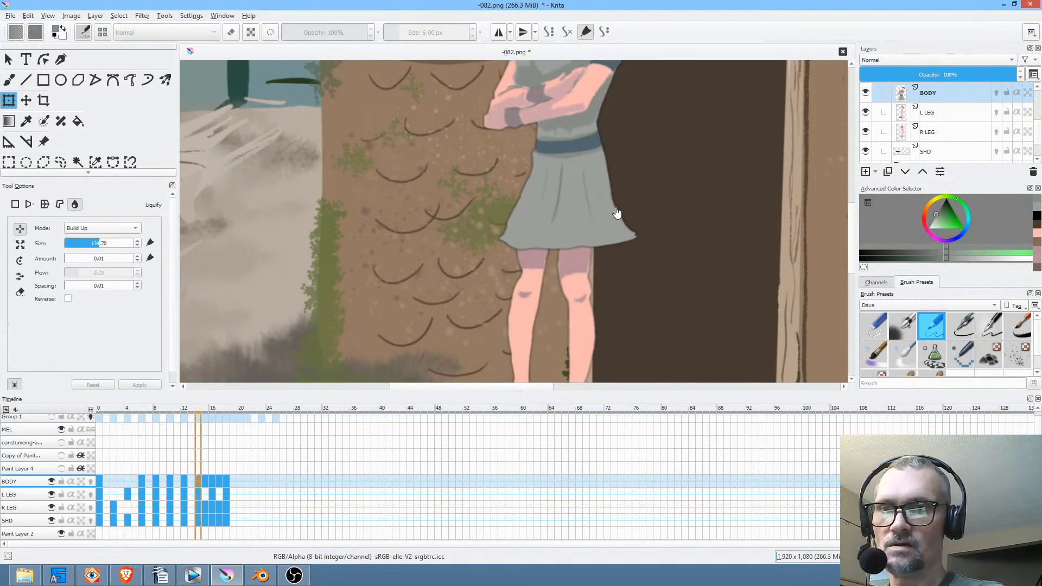
drag(623, 214, 628, 231)
Liquify the skirt's hem on the BODY layer frame by frame from frame 15 to frame 18.
key(Right)
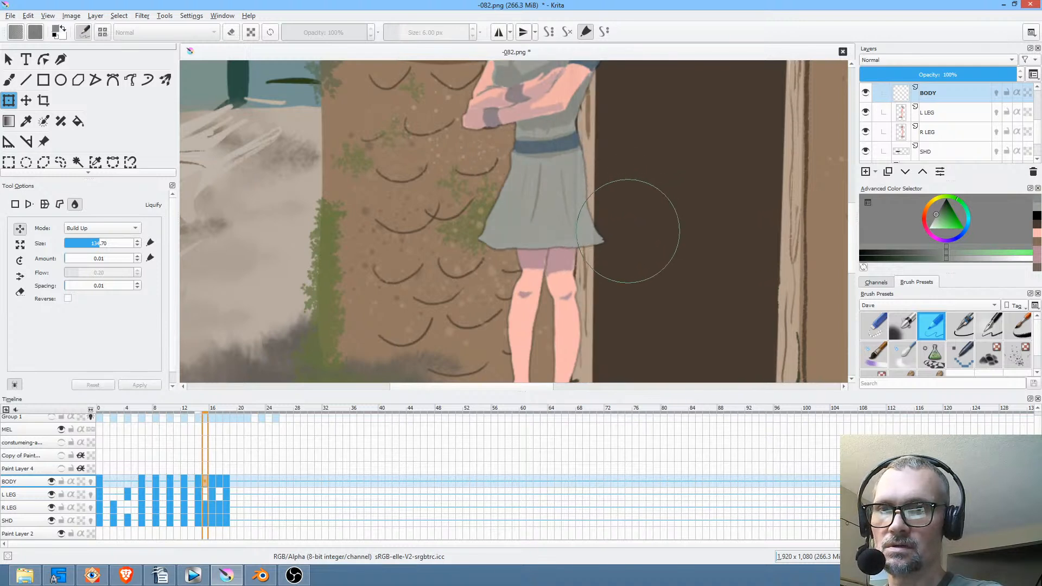
key(Right)
drag(575, 211, 579, 218)
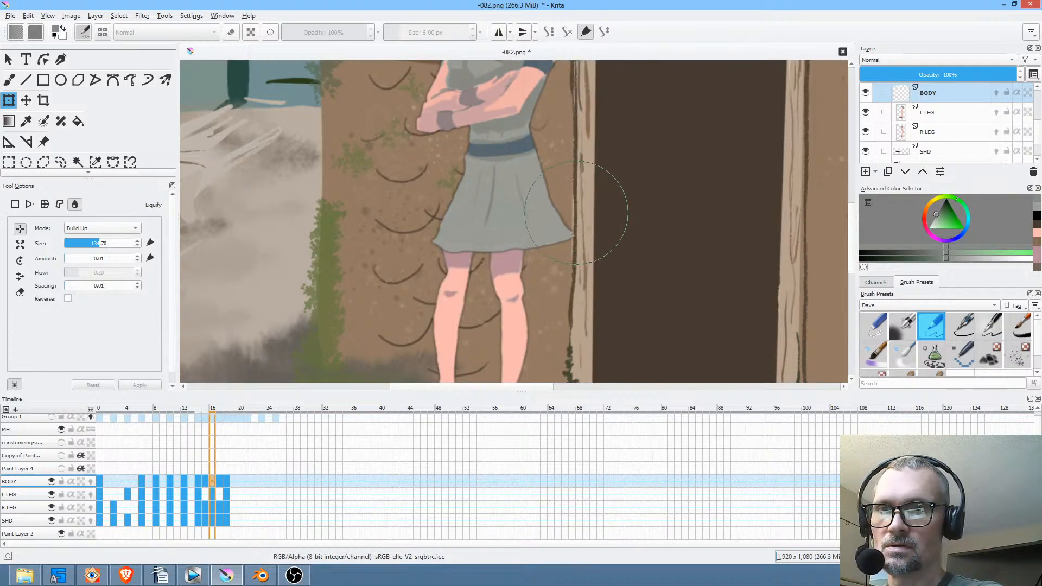
key(Right)
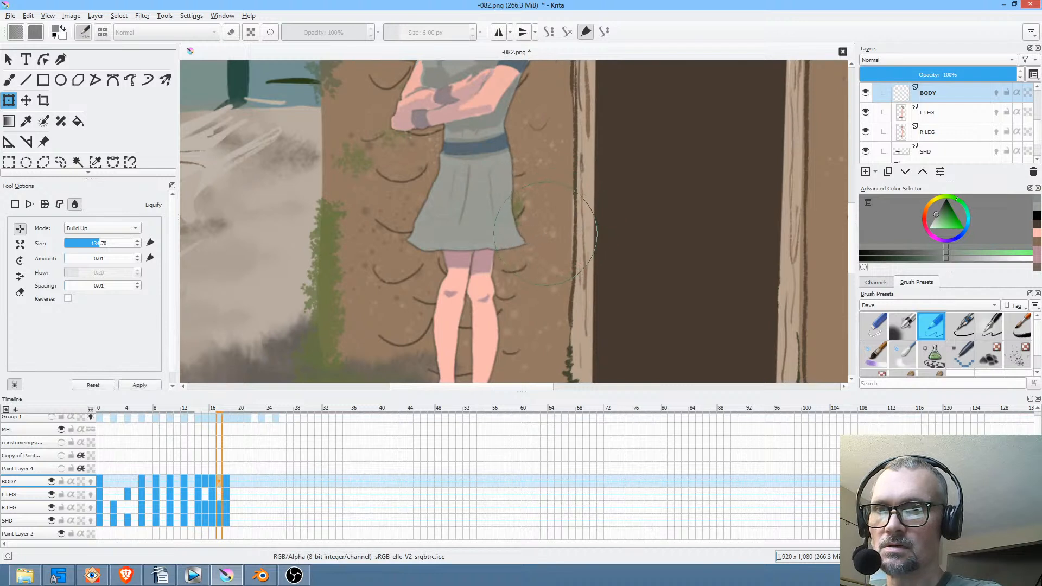
key(Right)
mouse_move(529, 215)
mouse_down()
mouse_move(537, 210)
mouse_move(533, 219)
mouse_move(553, 242)
mouse_move(539, 263)
mouse_up()
key(Right)
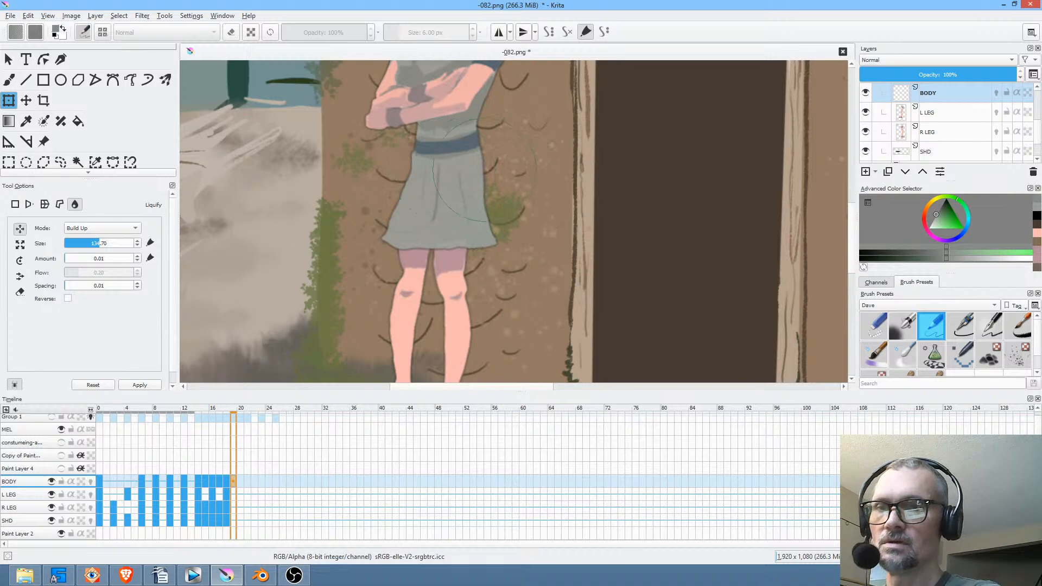
Reshape the skirt's hem on the BODY layer at frame 20 with the Liquify transform.
scroll(464, 173, down, 2)
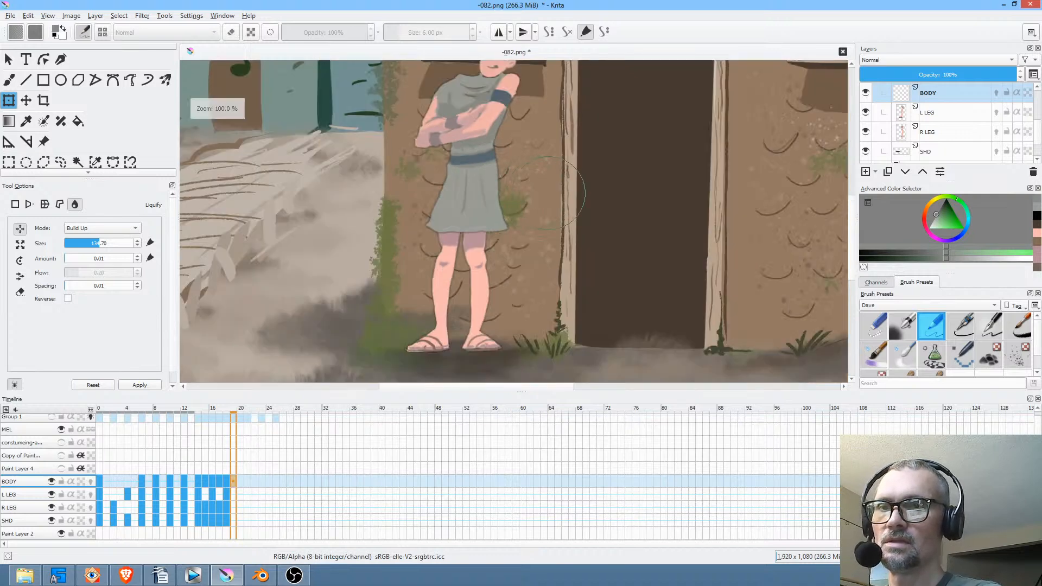
scroll(541, 239, up, 1)
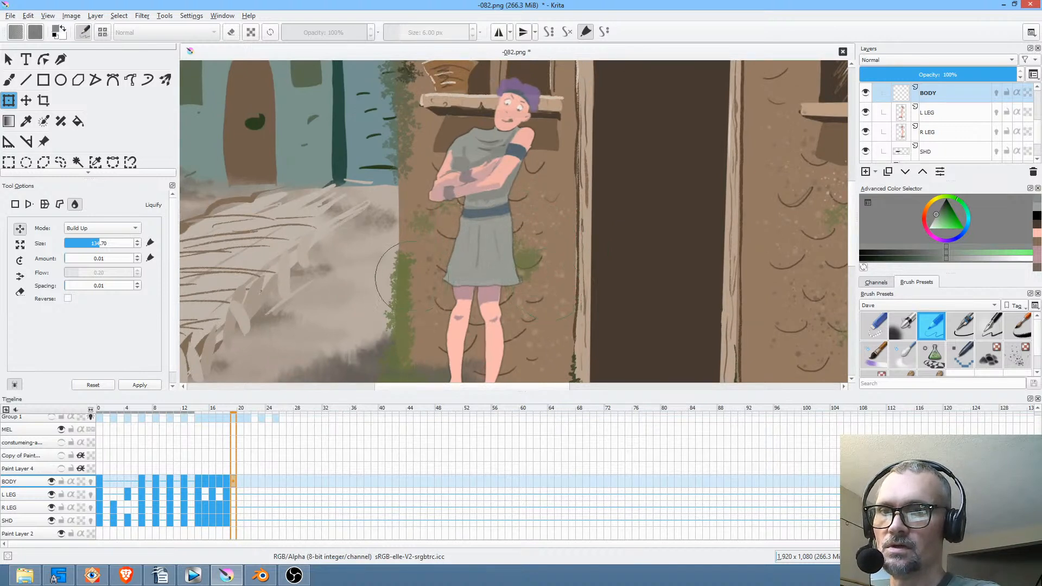
click(241, 482)
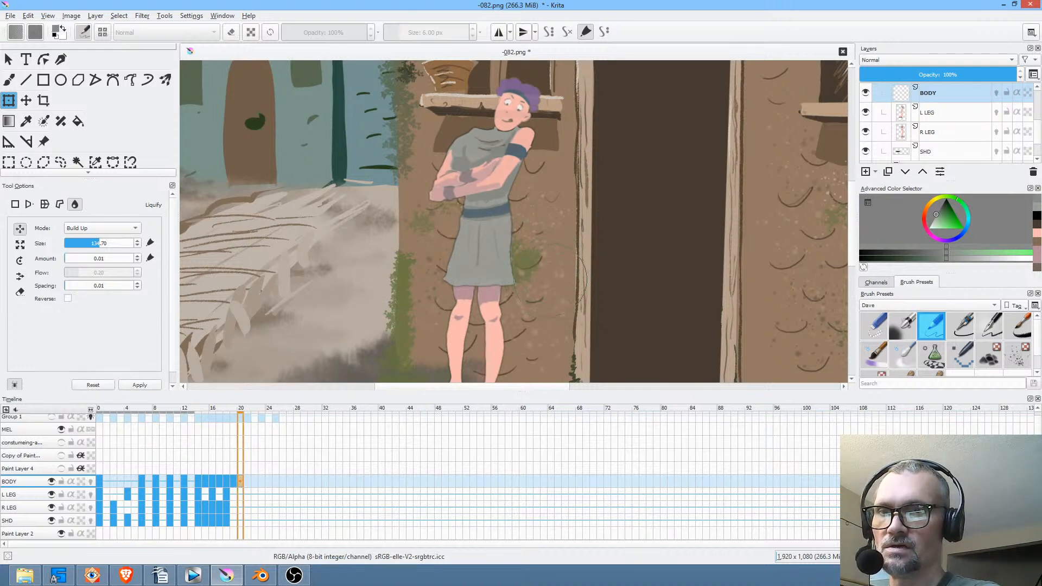
drag(399, 269, 412, 280)
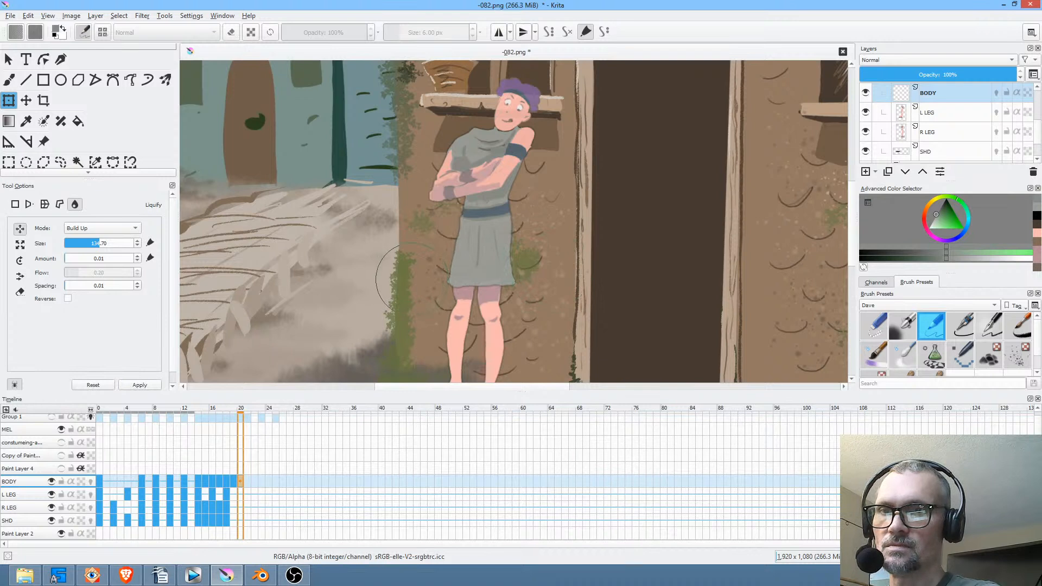
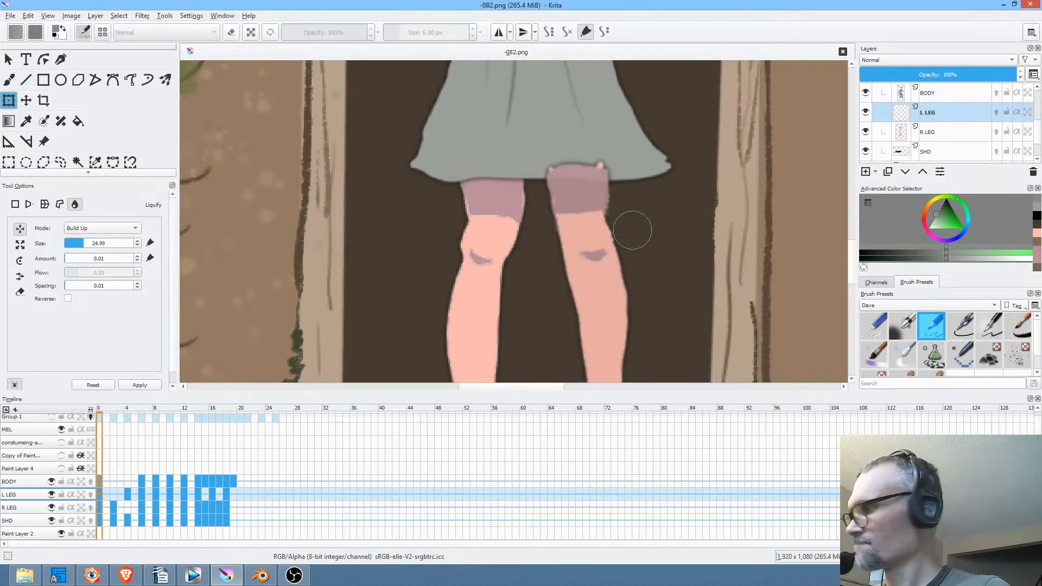
Liquify the outer edge of the thigh on the L LEG layer at frame 4, using a brush size of about 29.
key(period)
drag(610, 202, 616, 212)
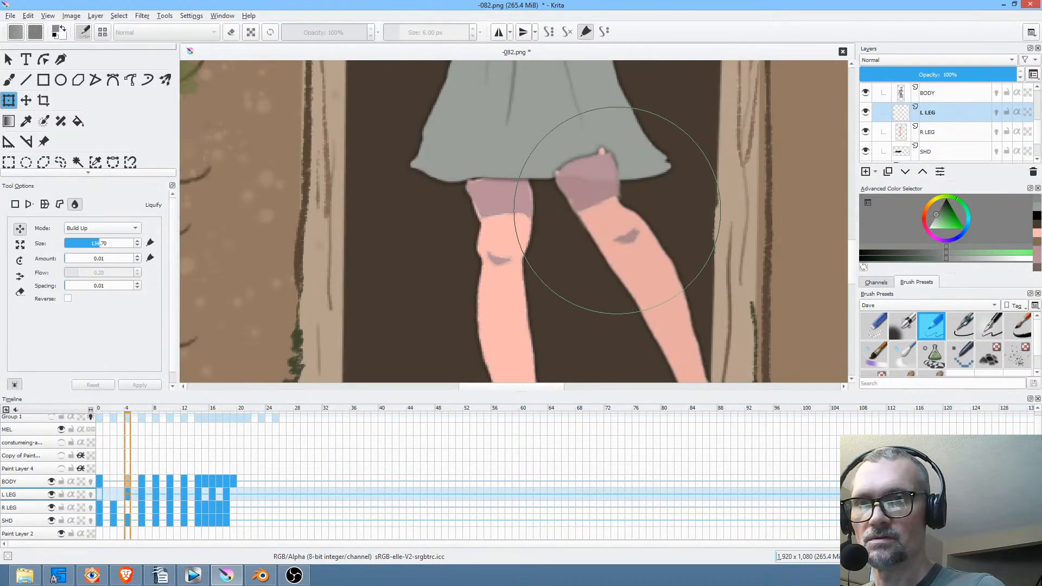
mouse_move(683, 209)
mouse_down()
mouse_move(487, 209)
mouse_move(518, 210)
mouse_up()
mouse_move(630, 204)
mouse_down()
mouse_move(646, 194)
mouse_move(625, 202)
mouse_up()
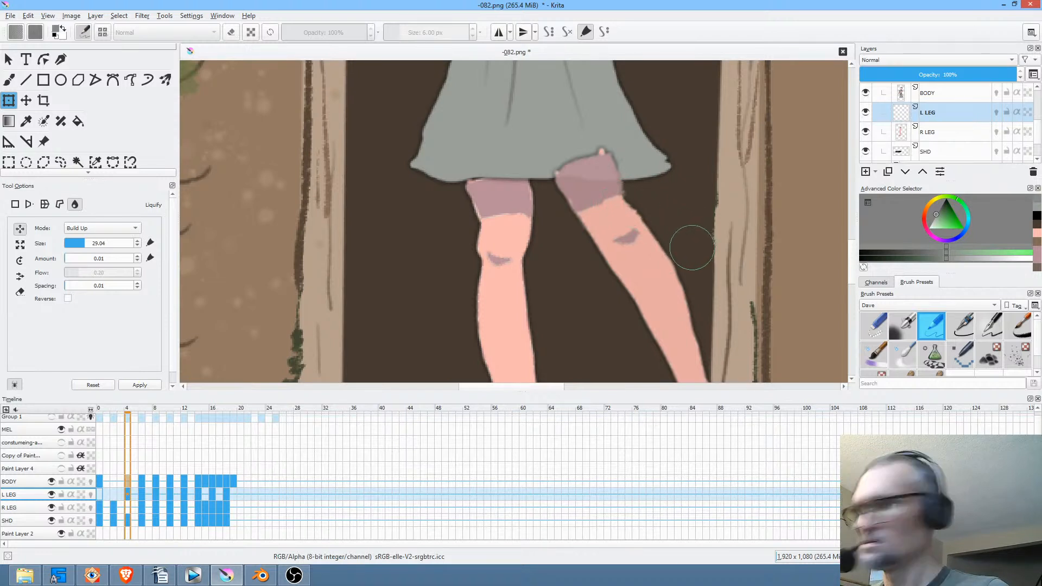
key(Return)
key(Left)
key(Right)
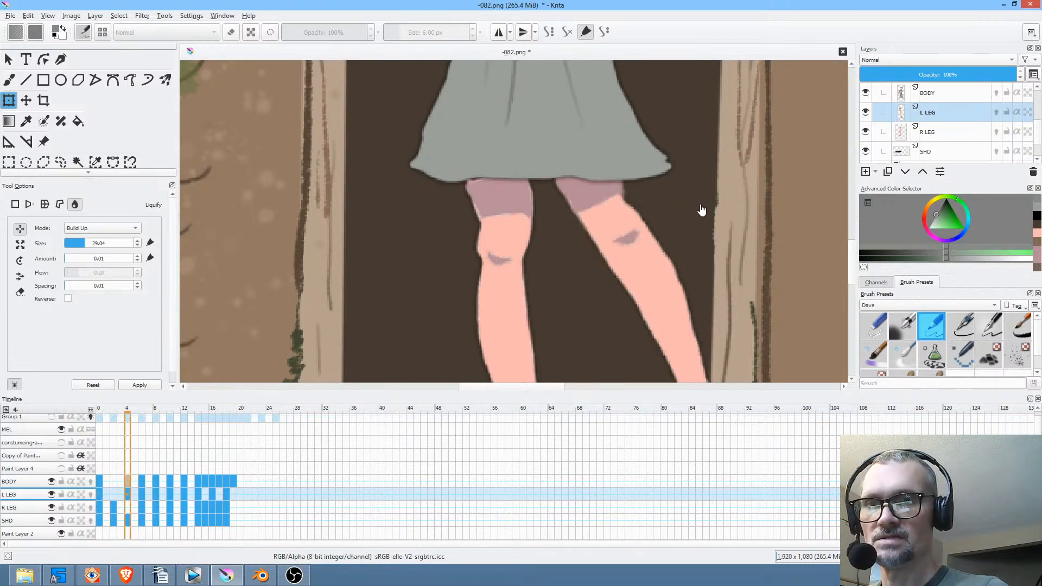
Push out the upper edge of the raised knee on the L LEG layer at frame 6 with Liquify at size 30.40.
key(Right)
click(667, 164)
key(bracketleft)
key(bracketleft)
key(bracketleft)
key(bracketleft)
key(bracketleft)
key(bracketleft)
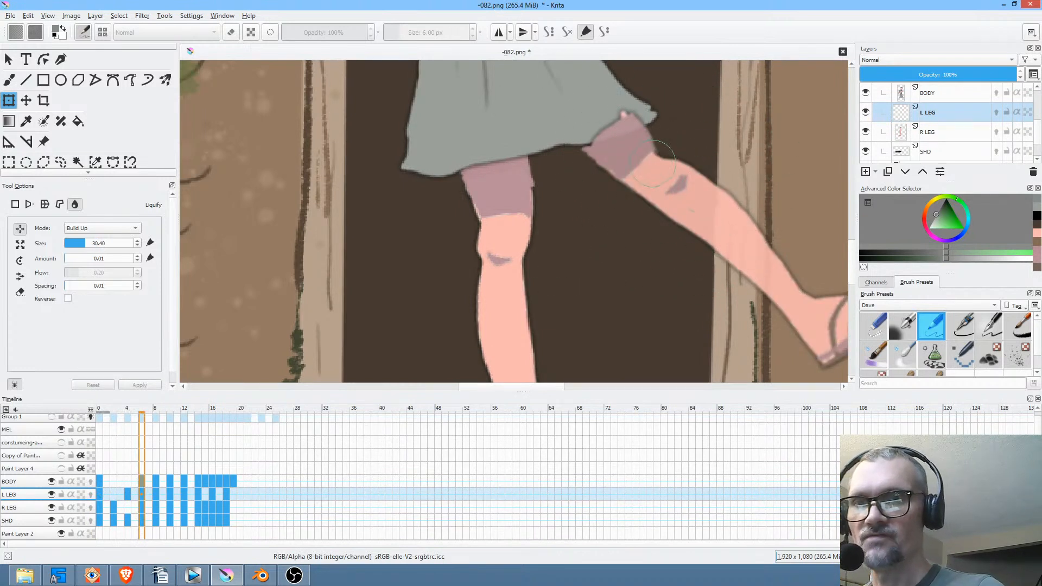
mouse_move(666, 150)
mouse_down()
mouse_move(659, 163)
mouse_move(675, 128)
mouse_up()
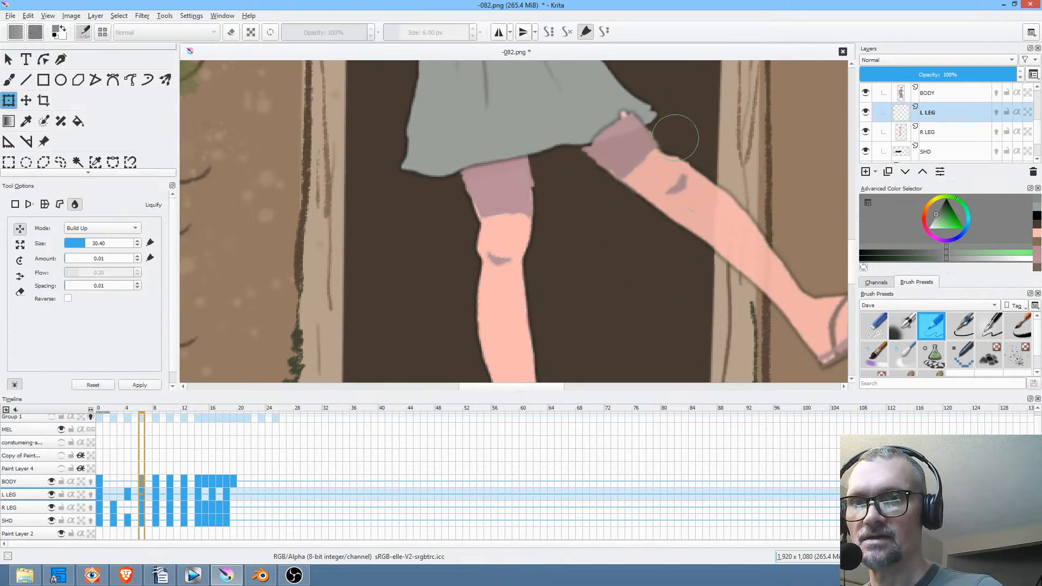
key(Return)
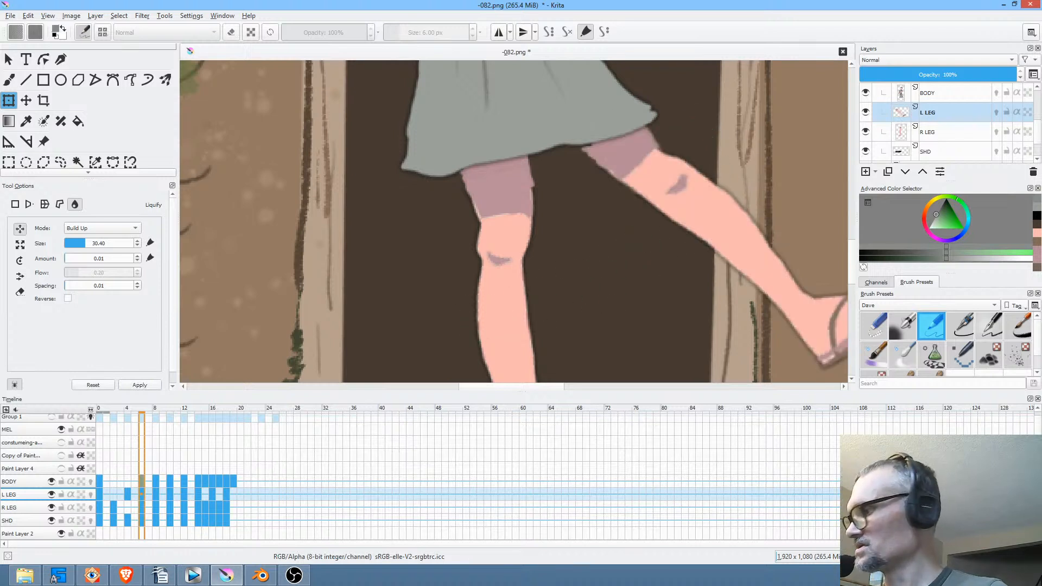
Check the left leg at frames 8 to 12 and Liquify its thigh on the L LEG layer at frame 14, size 25.77.
key(.)
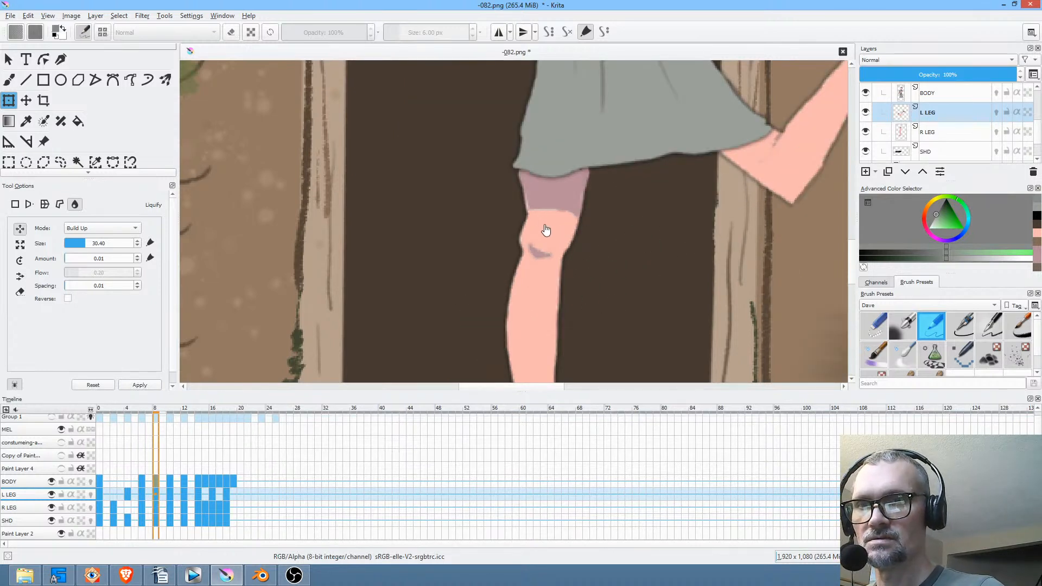
key(.)
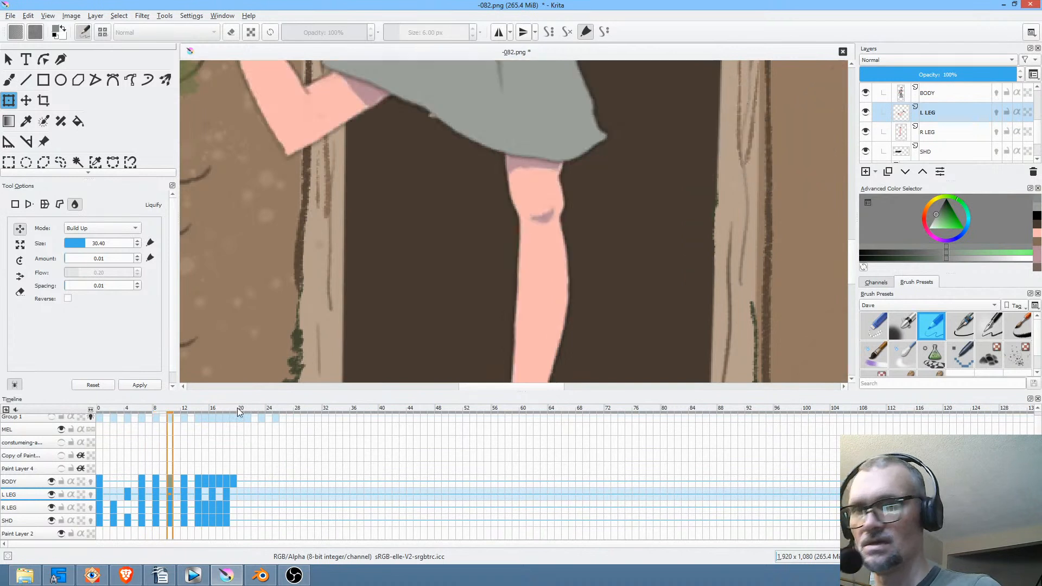
mouse_move(576, 225)
mouse_down()
mouse_move(536, 247)
mouse_move(580, 266)
mouse_move(410, 183)
mouse_up()
scroll(547, 261, down, 3)
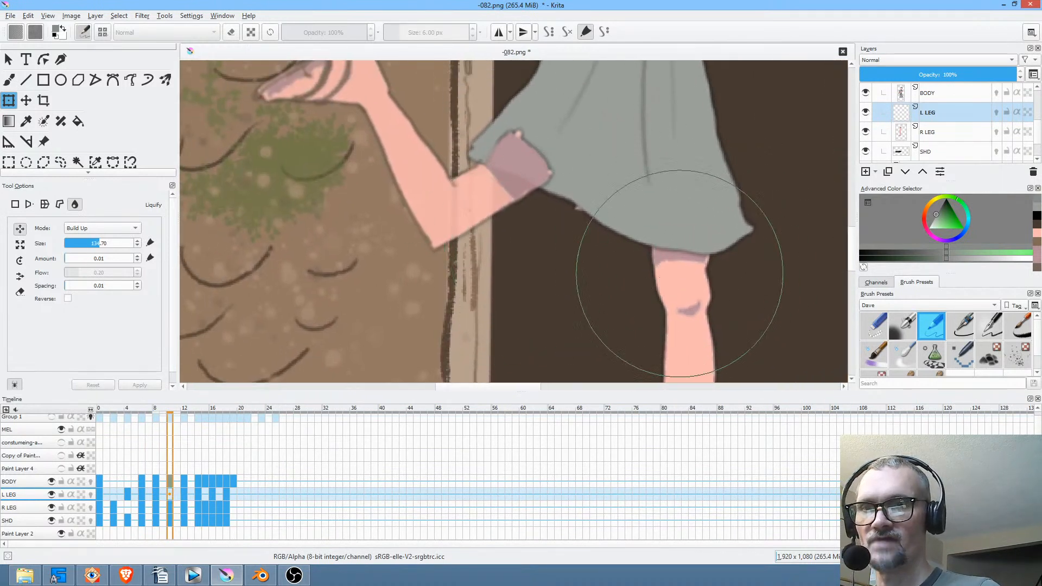
scroll(561, 202, up, 3)
key(.)
key(.)
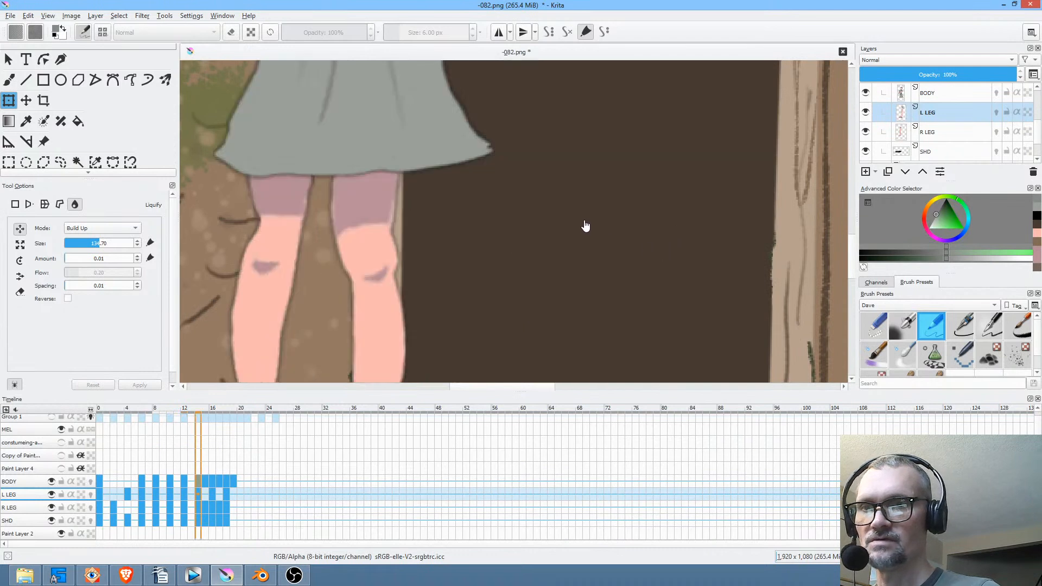
drag(450, 283, 565, 261)
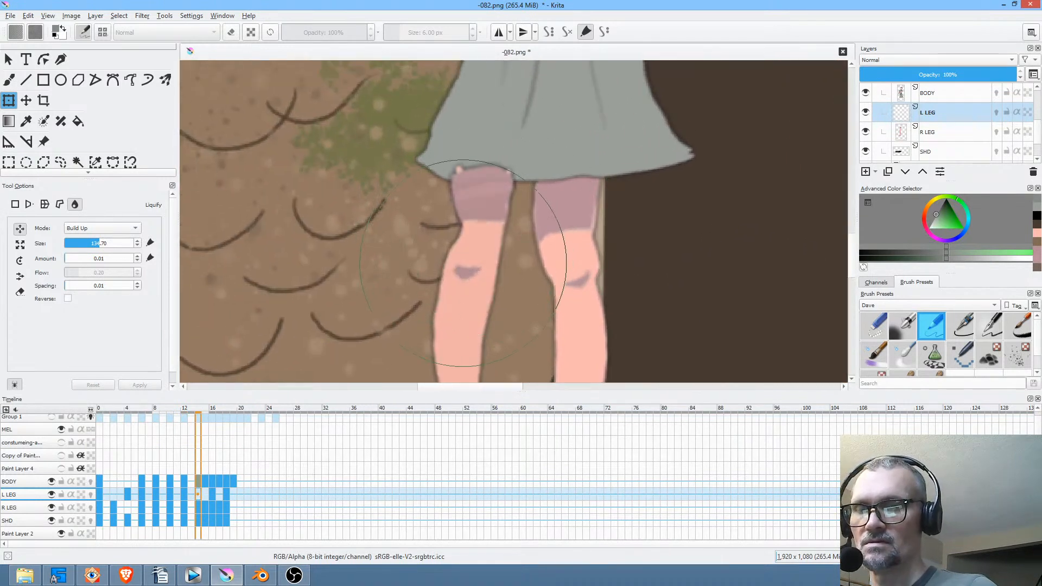
mouse_move(479, 230)
mouse_down()
mouse_move(462, 265)
mouse_move(476, 228)
mouse_up()
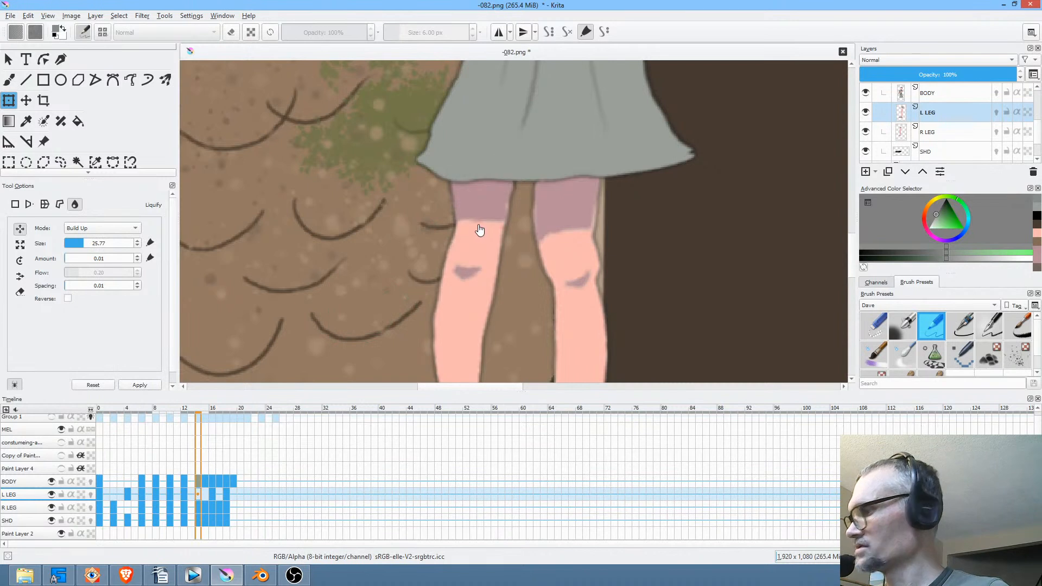
Liquify the thigh on the L LEG layer at frame 16 with size 37.92 and at frame 18 with size 32.12.
key(Right)
key(Right)
mouse_move(329, 234)
mouse_down()
mouse_move(306, 232)
mouse_move(314, 226)
mouse_move(304, 228)
mouse_move(317, 229)
mouse_move(322, 252)
mouse_up()
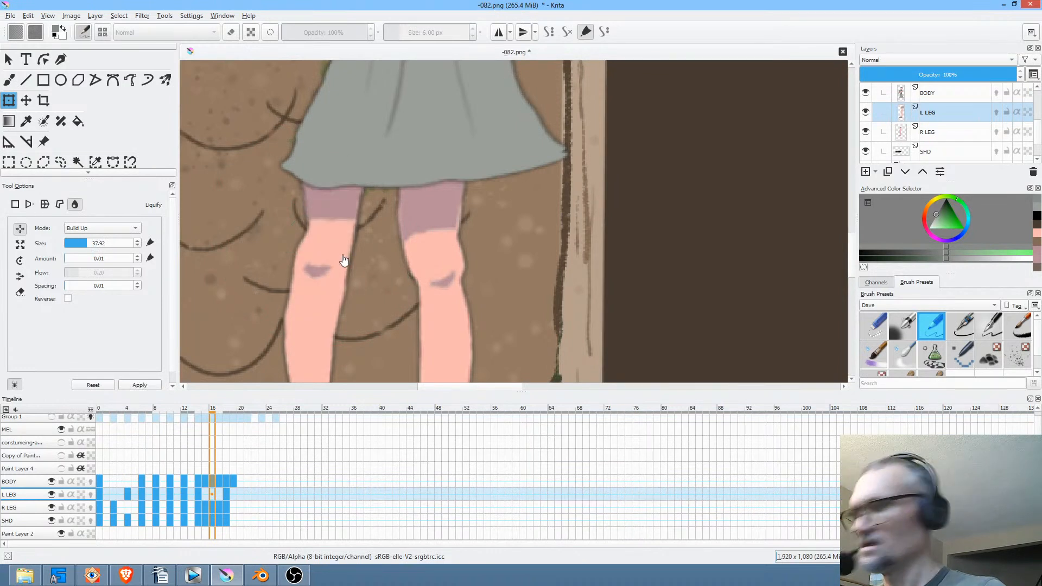
key(Right)
key(Right)
mouse_move(239, 228)
mouse_down()
mouse_move(440, 231)
mouse_move(418, 234)
mouse_move(449, 239)
mouse_move(434, 251)
mouse_move(465, 275)
mouse_up()
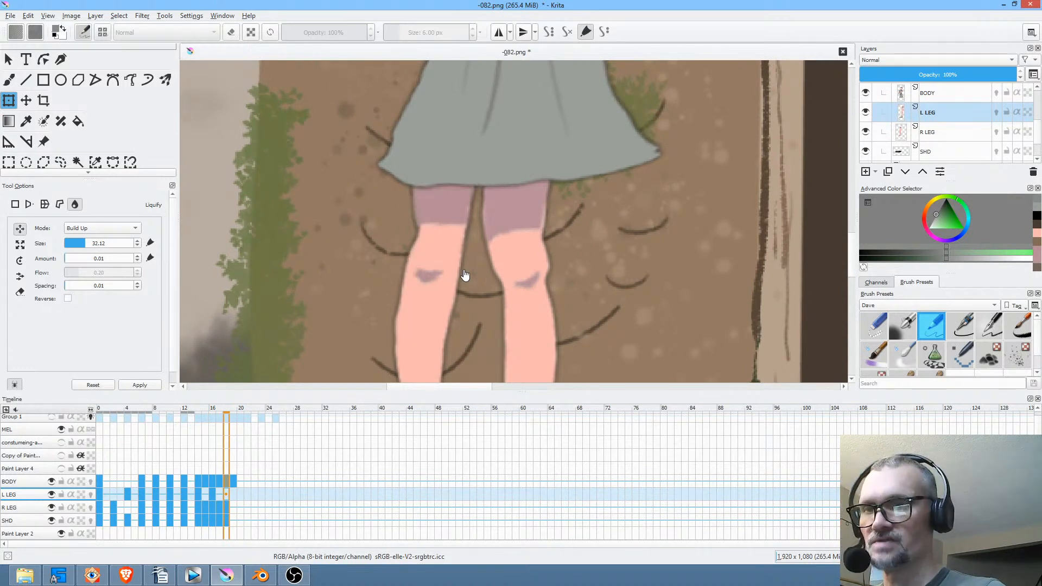
key(Right)
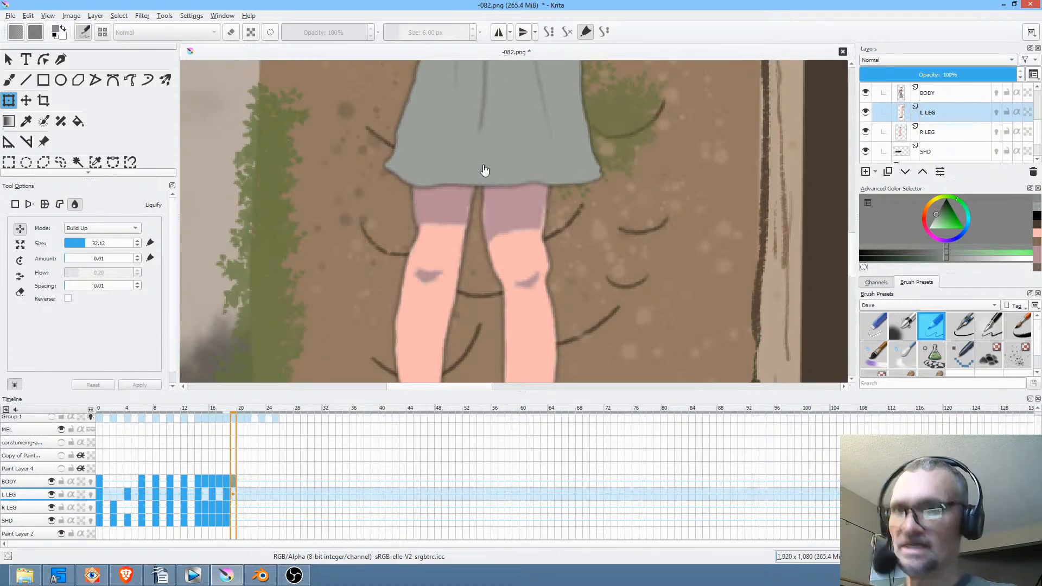
Save the document as a PNG image with compression 1, also keeping a Krita file copy.
scroll(484, 170, down, 3)
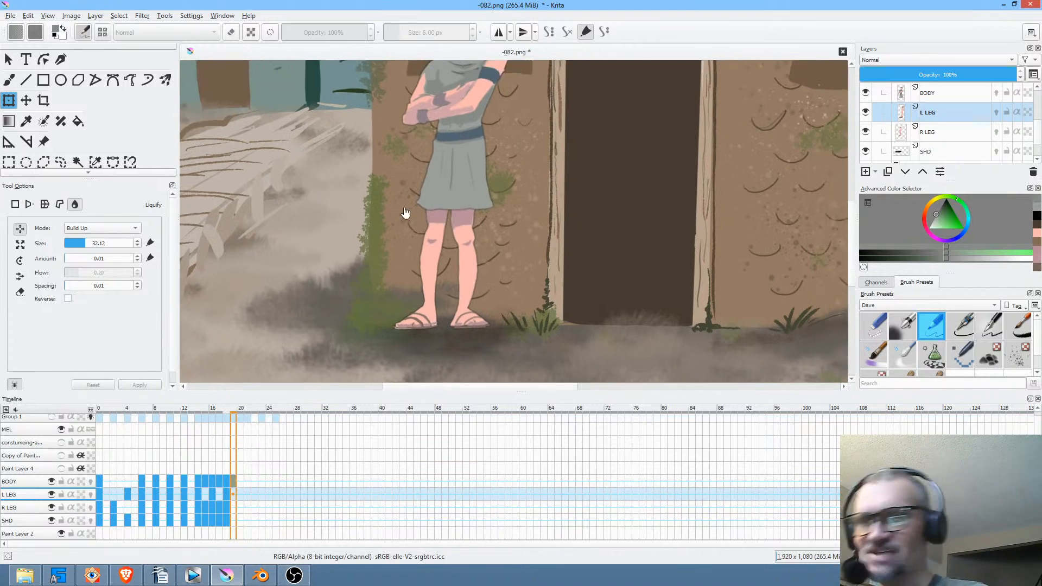
click(13, 16)
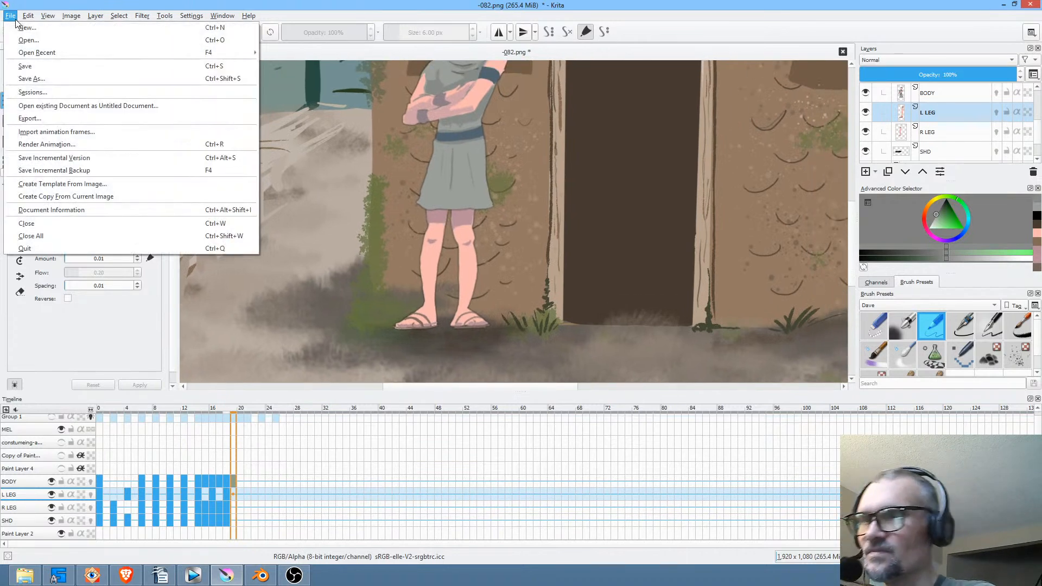
click(28, 65)
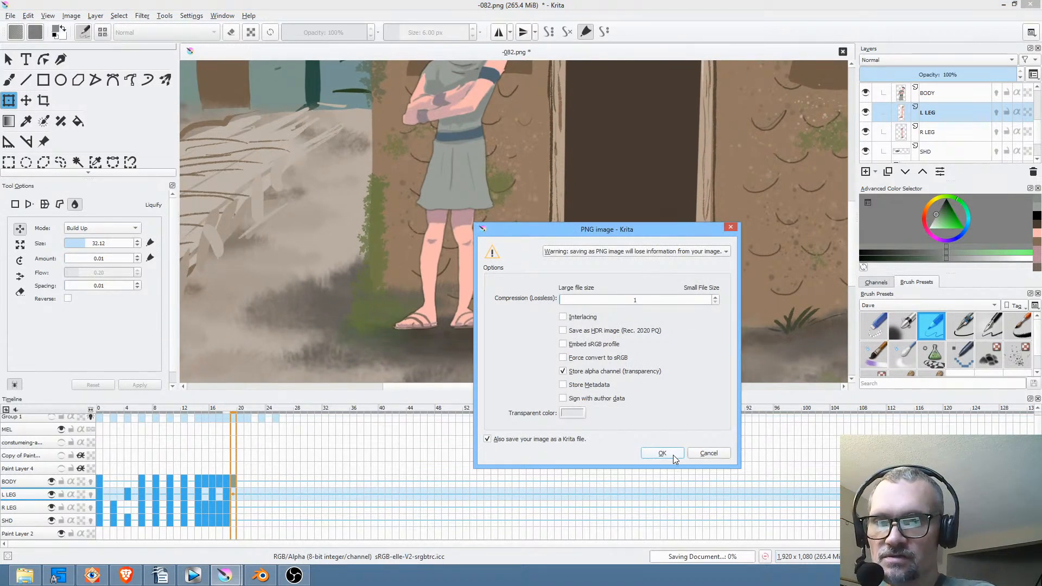
click(662, 453)
Scrub the timeline from frame 0 to frame 16 to review the character's skirt and leg movement.
drag(494, 258, 520, 279)
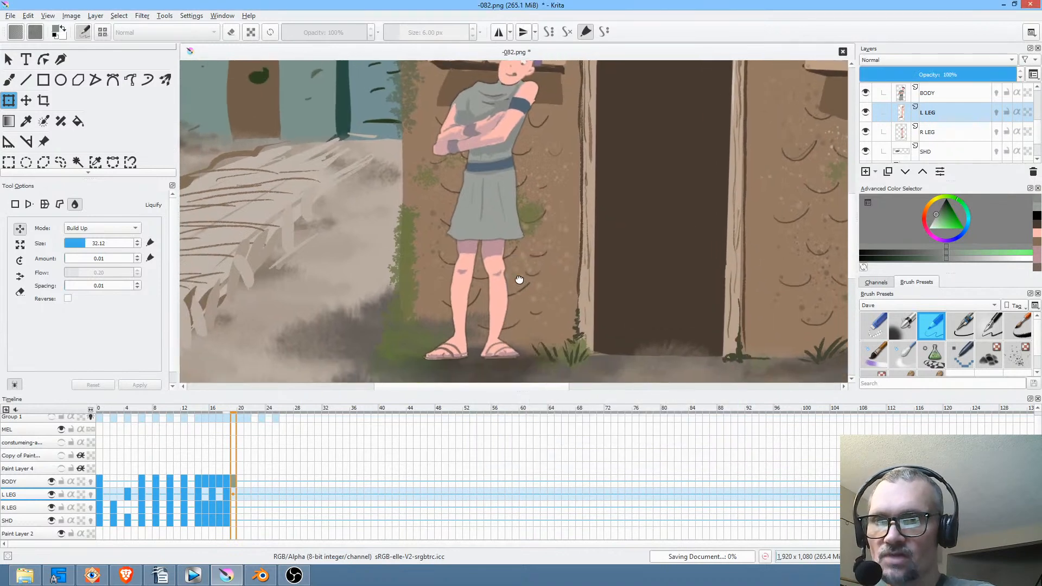
scroll(520, 279, down, 2)
scroll(505, 266, up, 1)
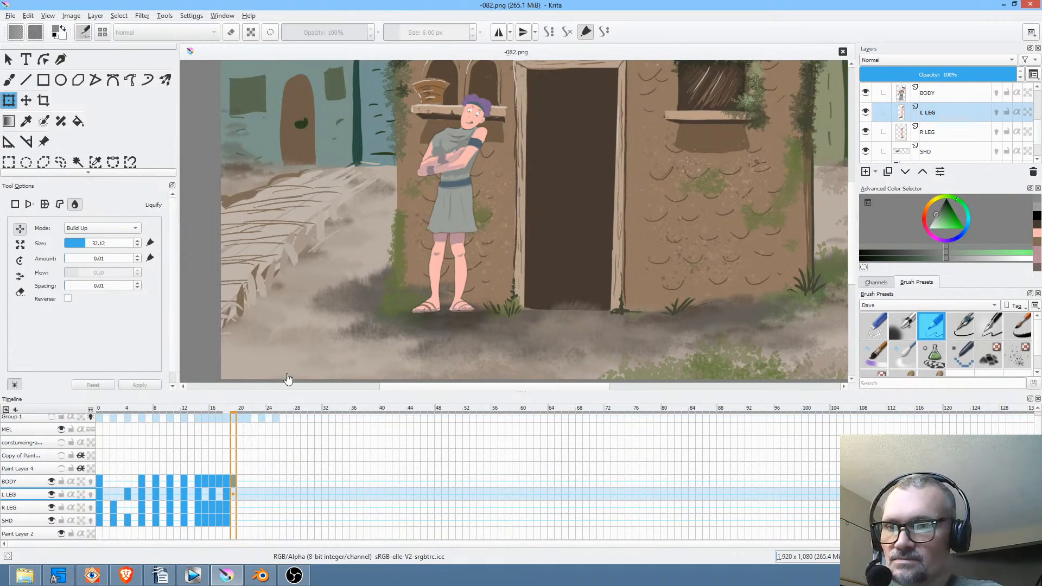
drag(99, 412, 215, 424)
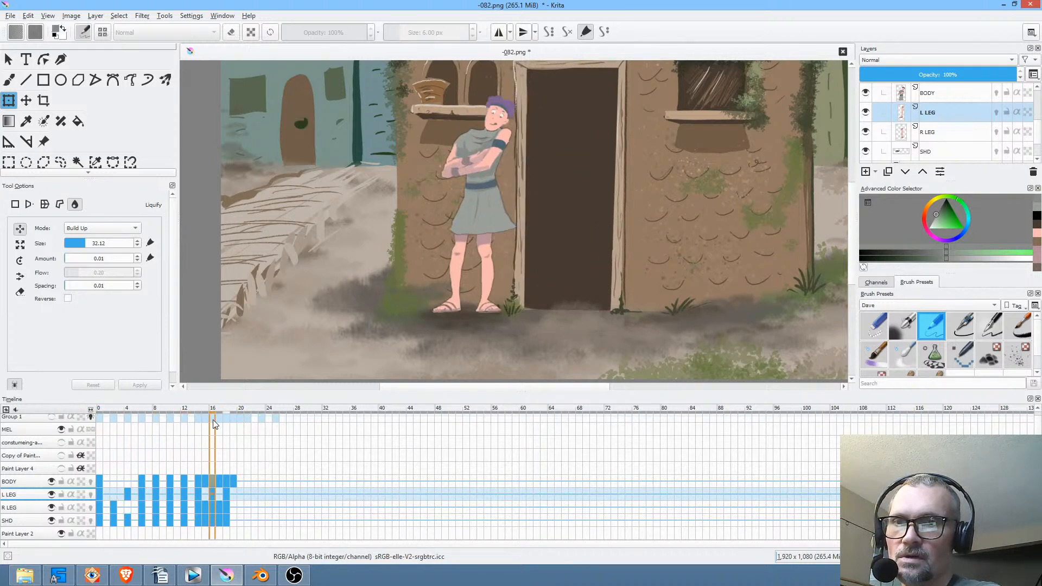
Choose the Stamp Leaves brush preset for the SHD layer.
click(927, 154)
scroll(1021, 339, down, 2)
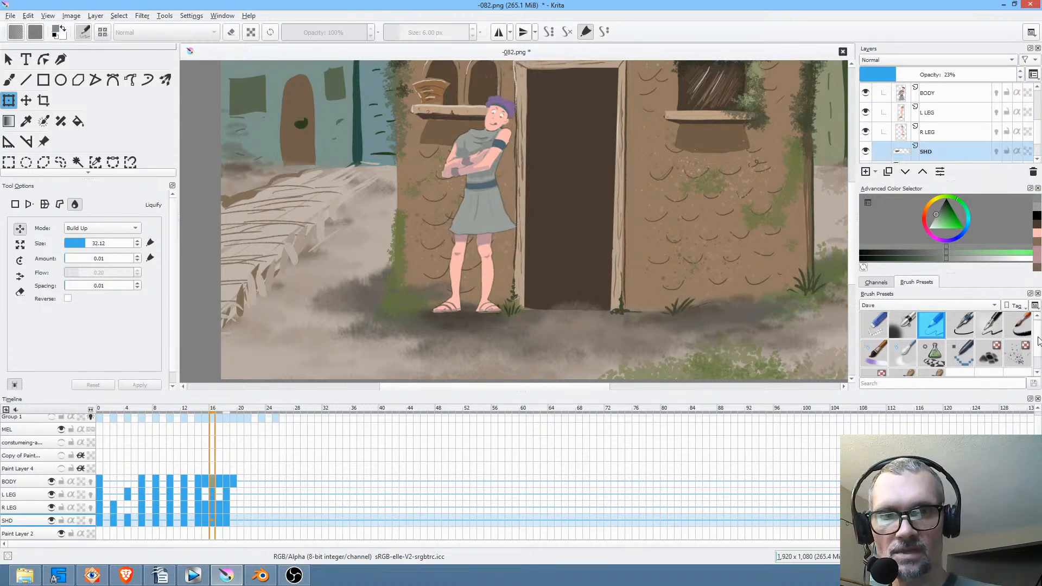
click(931, 361)
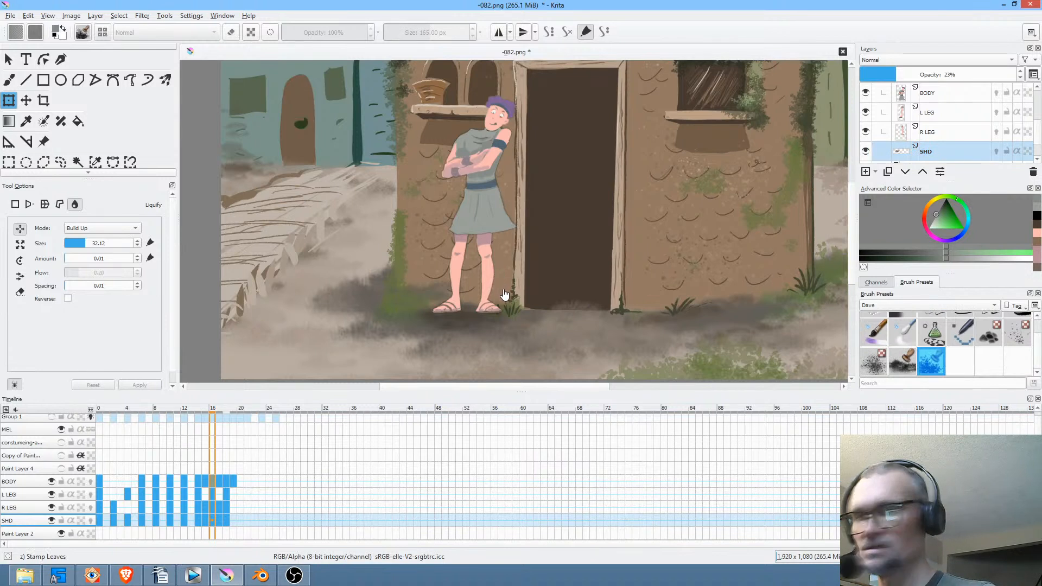
Paint a black shadow on the wall beside the character on SHD frame 16, using the Stamp Leaves brush at about 91 px.
key(b)
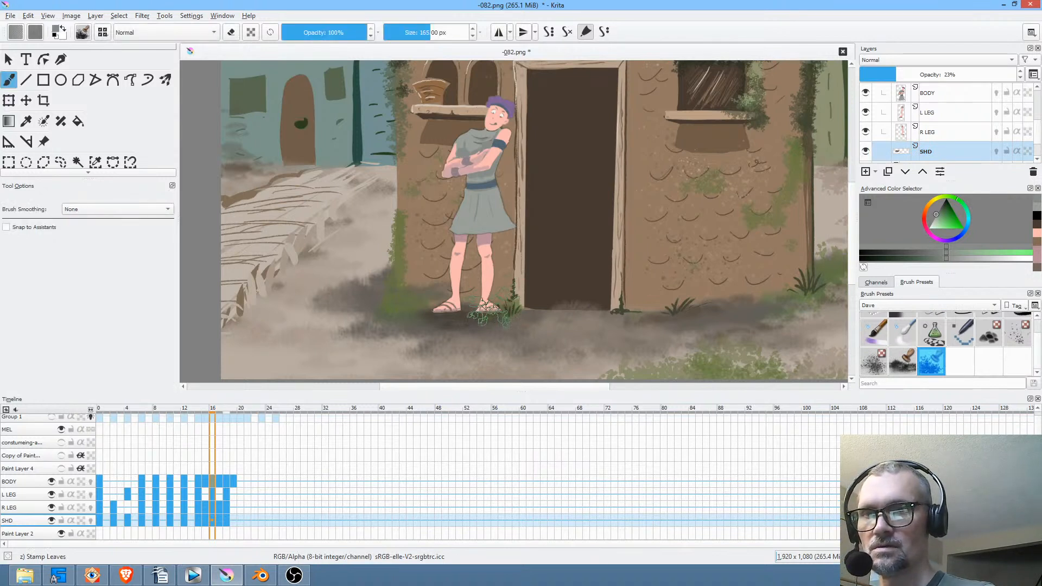
key(bracketleft)
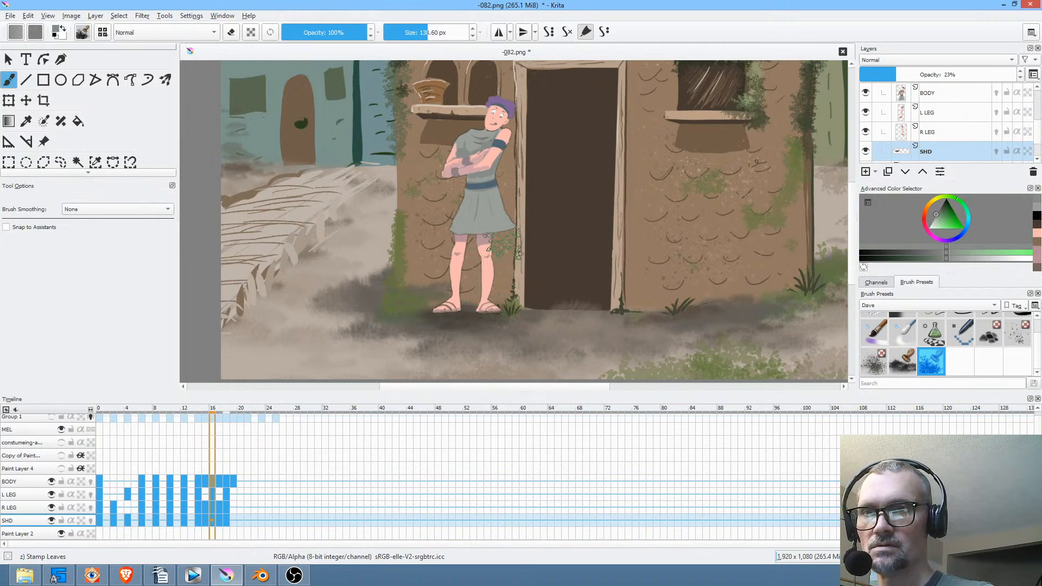
key(bracketleft)
key(bracketleft)
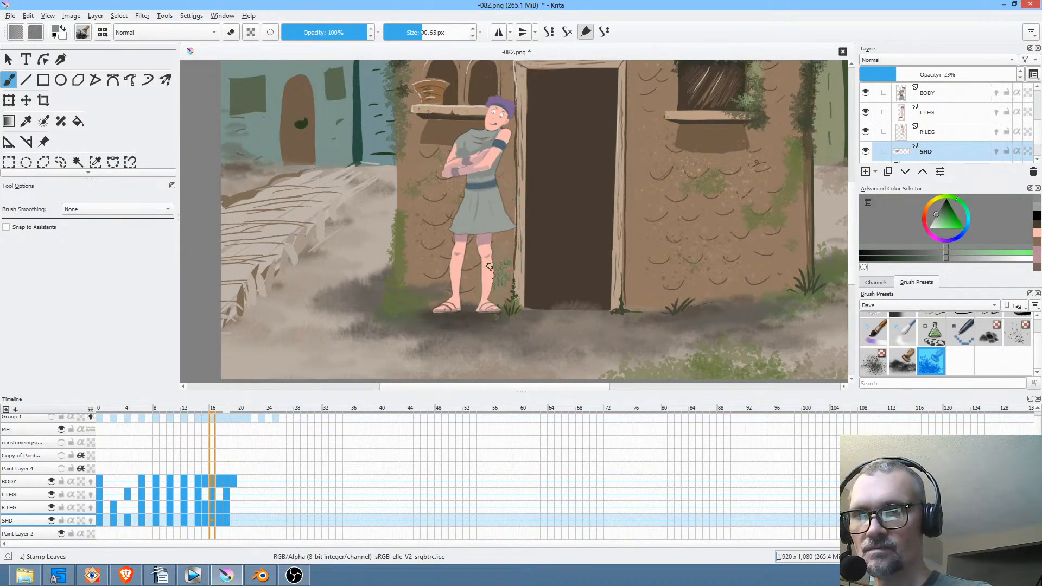
key(d)
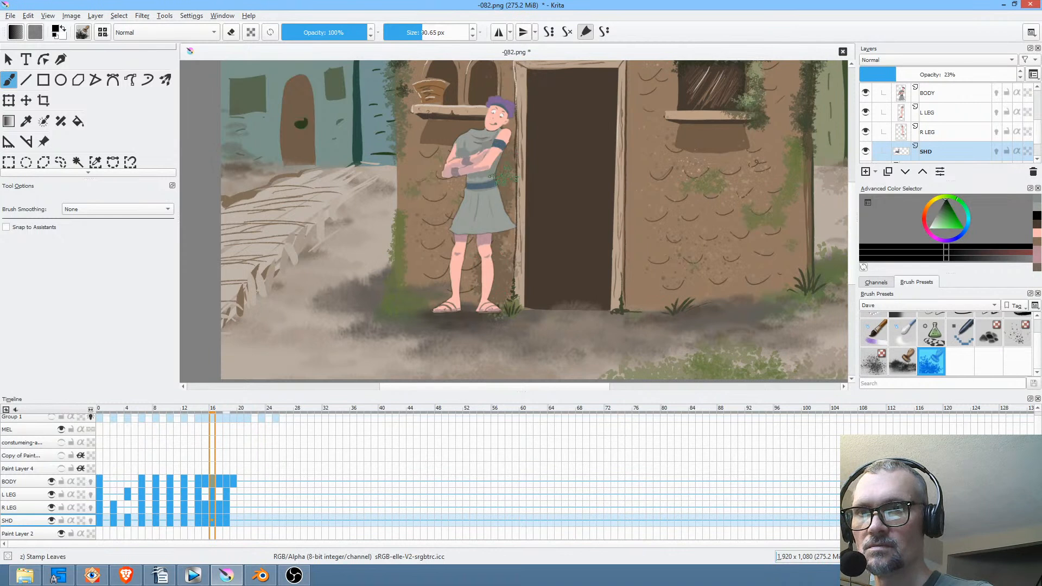
drag(480, 301, 487, 287)
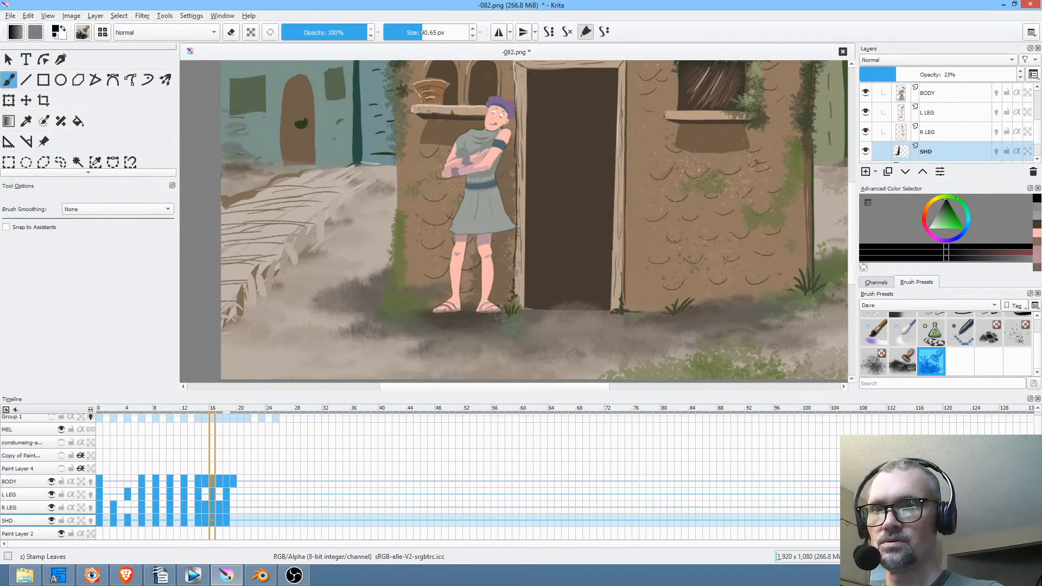
Paint matching black wall shadows beside the character on SHD frames 17 and 18.
key(period)
drag(474, 247, 474, 282)
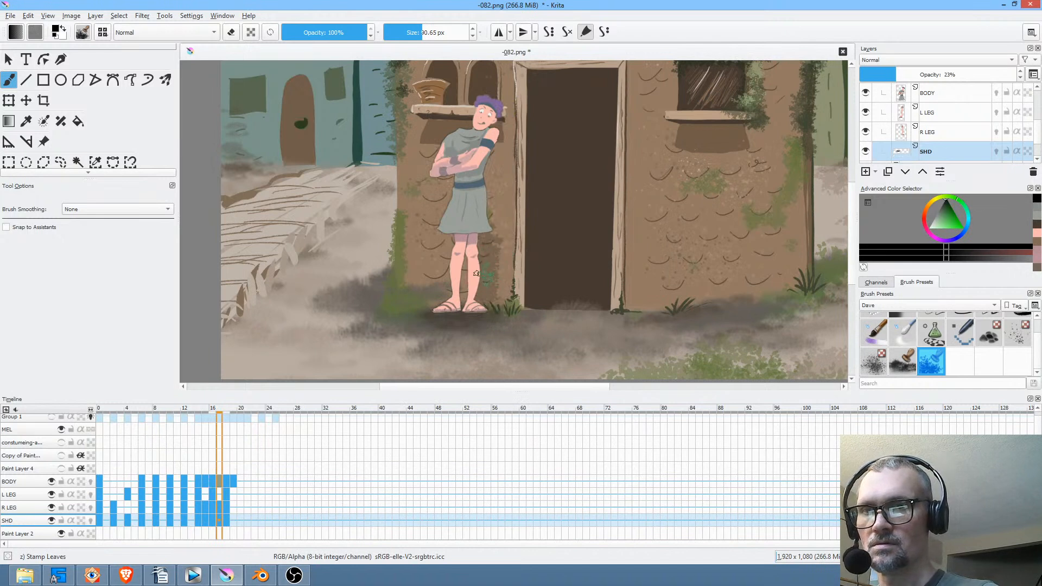
key(period)
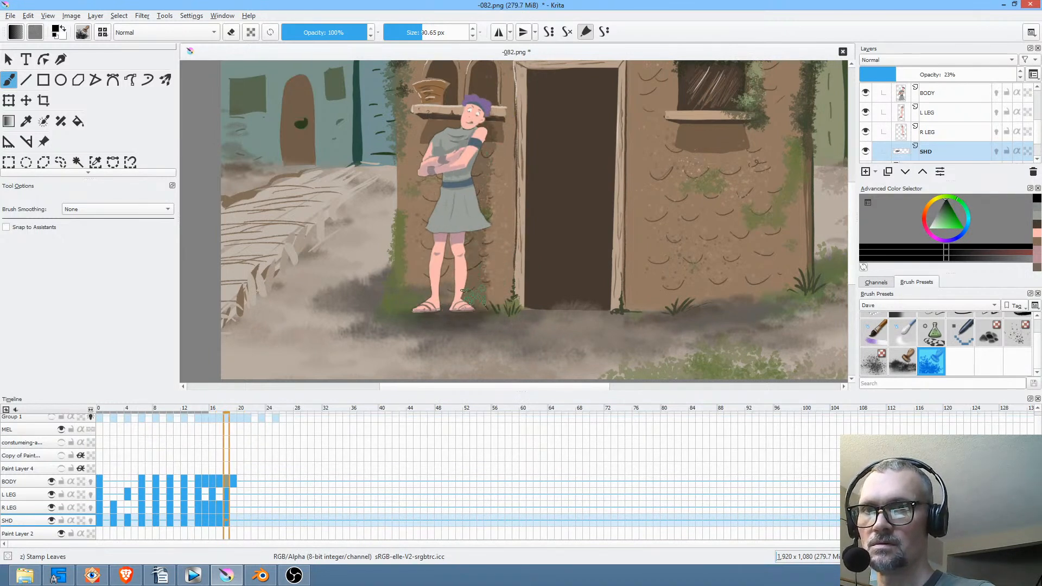
key(period)
key(period)
key(comma)
key(comma)
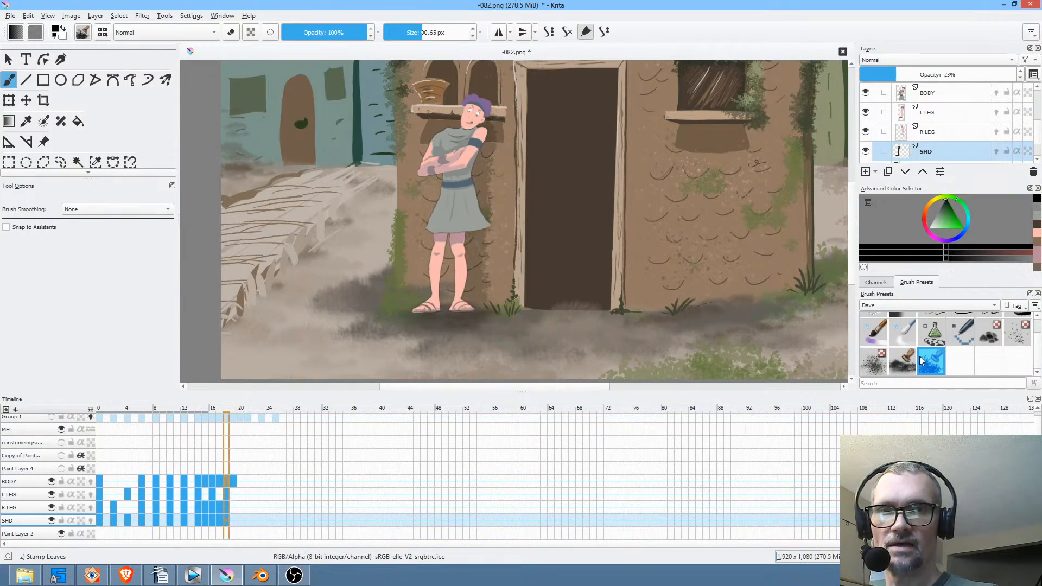
Soften the wall shadow on frame 18 with the Blender Blur brush at 38% opacity and about 186 px.
click(904, 337)
drag(330, 30, 315, 37)
drag(540, 223, 559, 223)
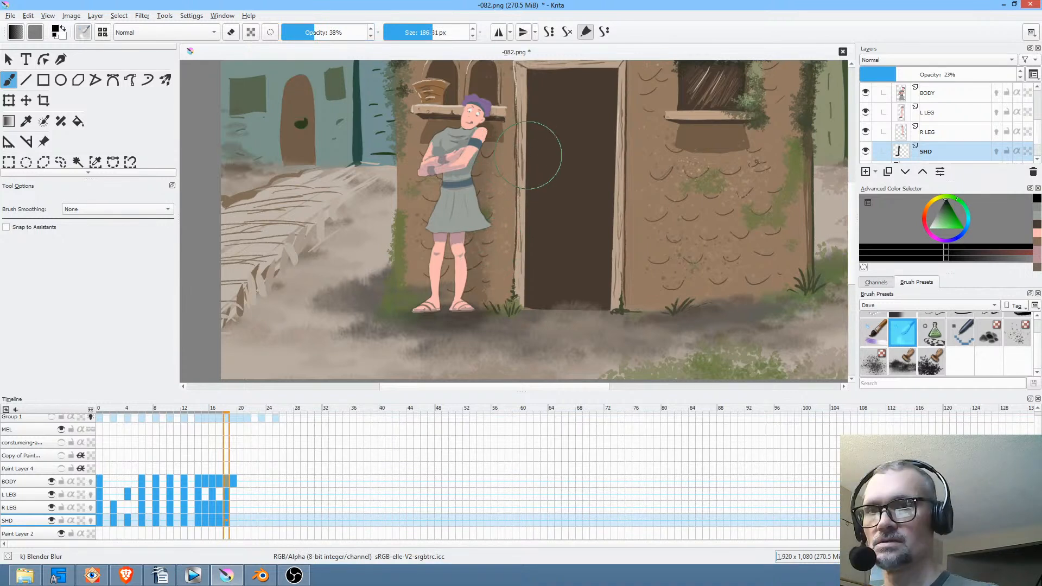
Flip back and forth through frames 15 to 18 to examine how the wall shadow moves with the character.
key(Left)
key(Left)
key(Left)
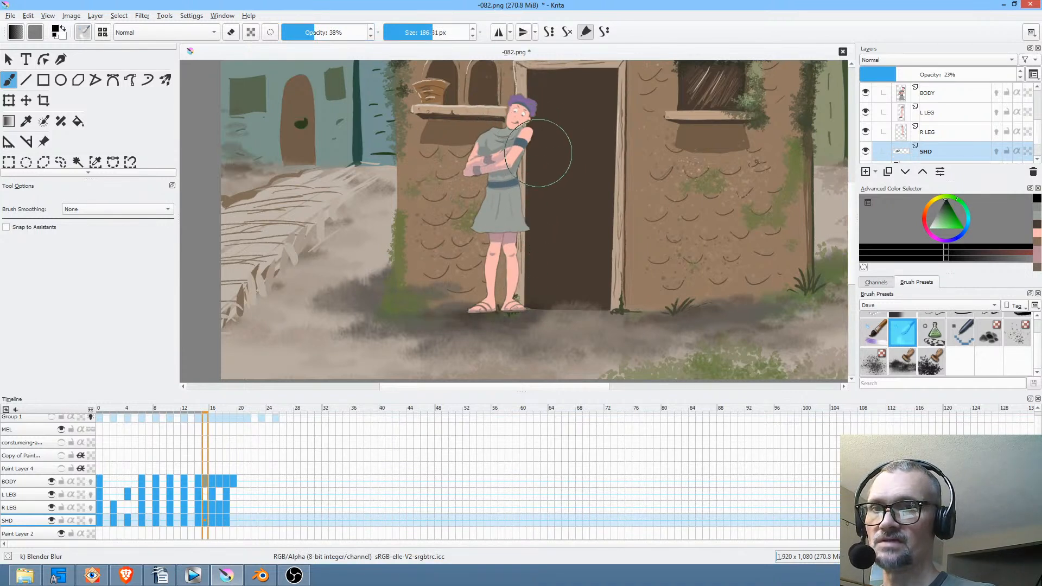
key(Right)
key(Right)
key(Left)
key(Left)
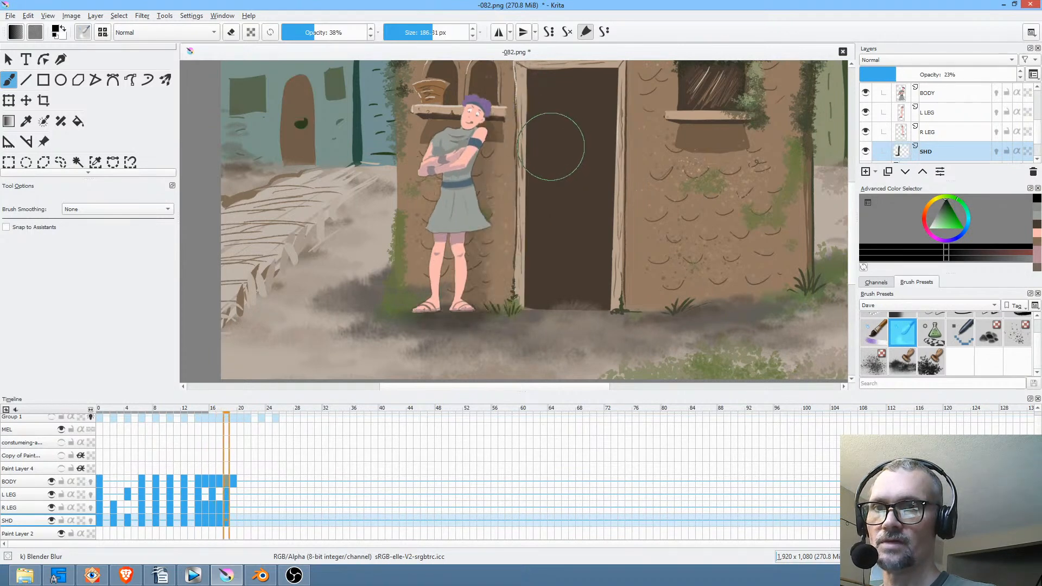
key(Right)
key(Right)
key(Right)
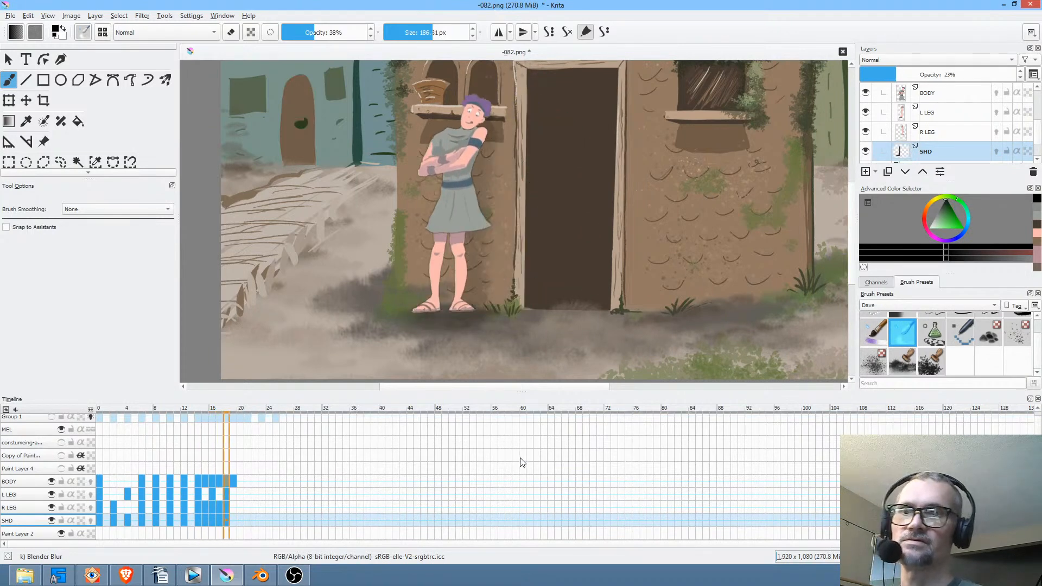
key(Left)
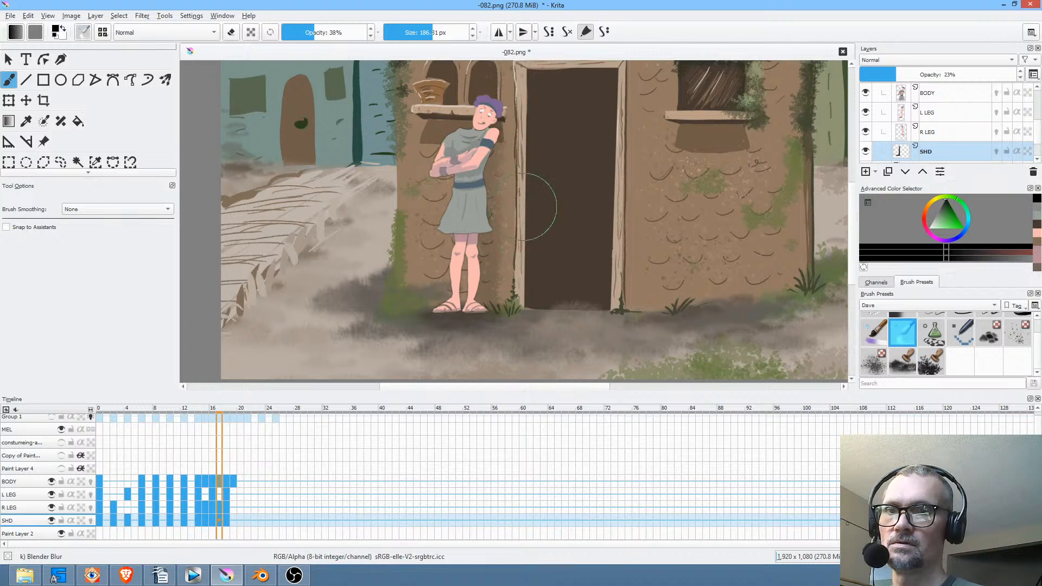
key(Right)
key(Left)
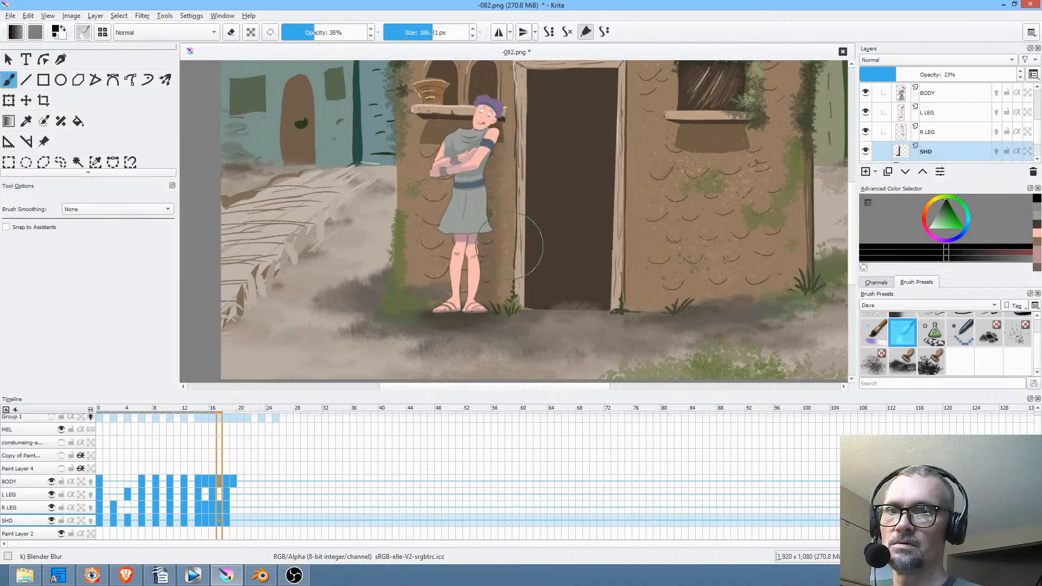
key(Right)
key(Left)
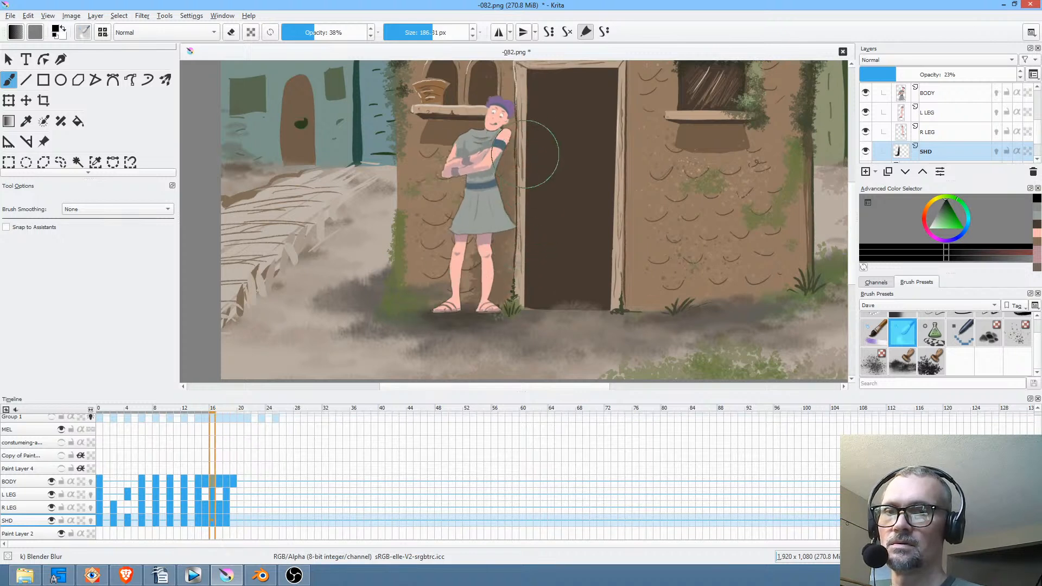
key(Right)
key(Left)
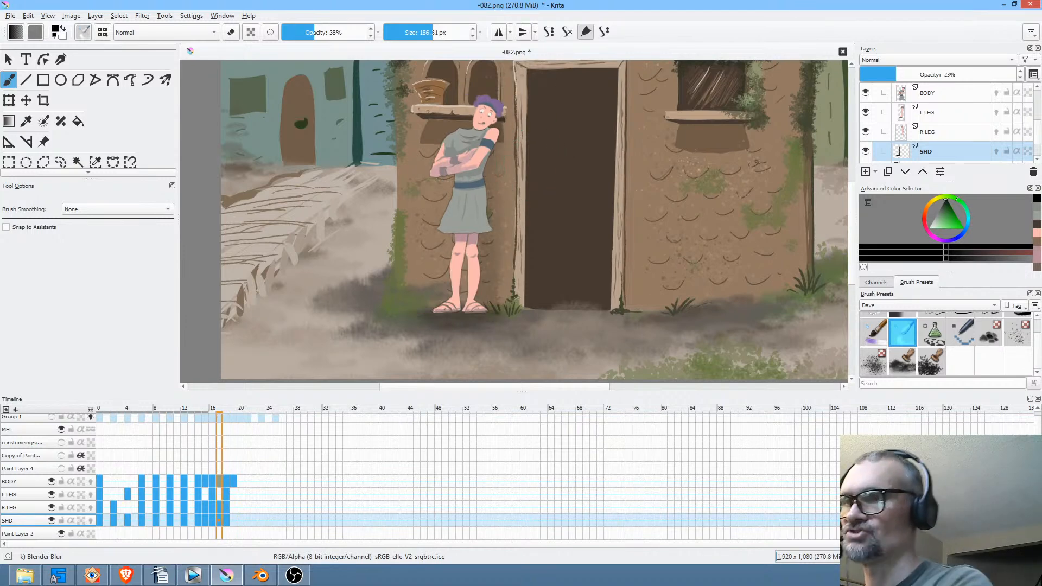
Save the image as a PNG with compression 1 and the alpha channel stored, along with a Krita file copy.
click(9, 15)
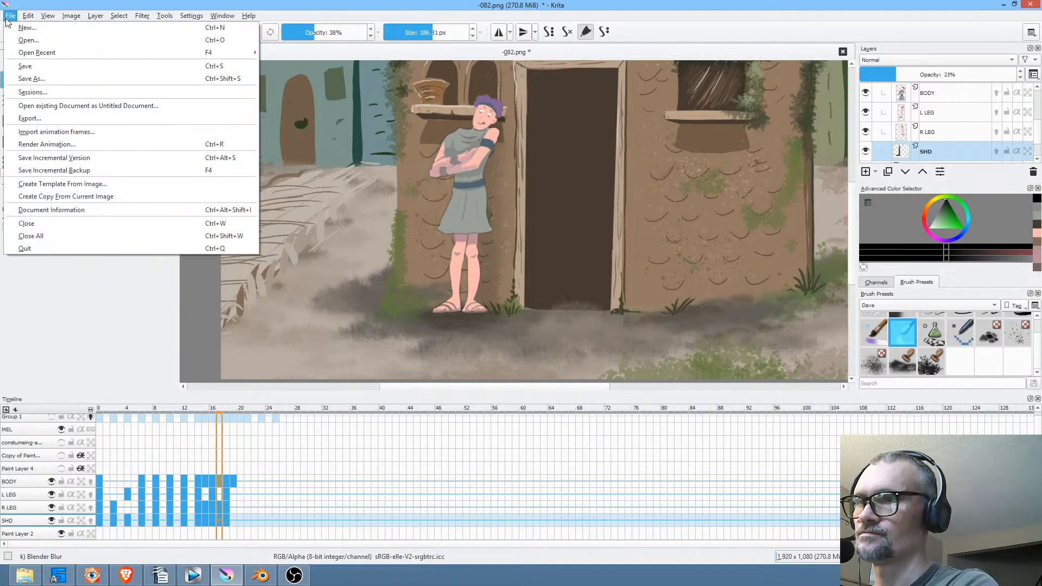
click(21, 65)
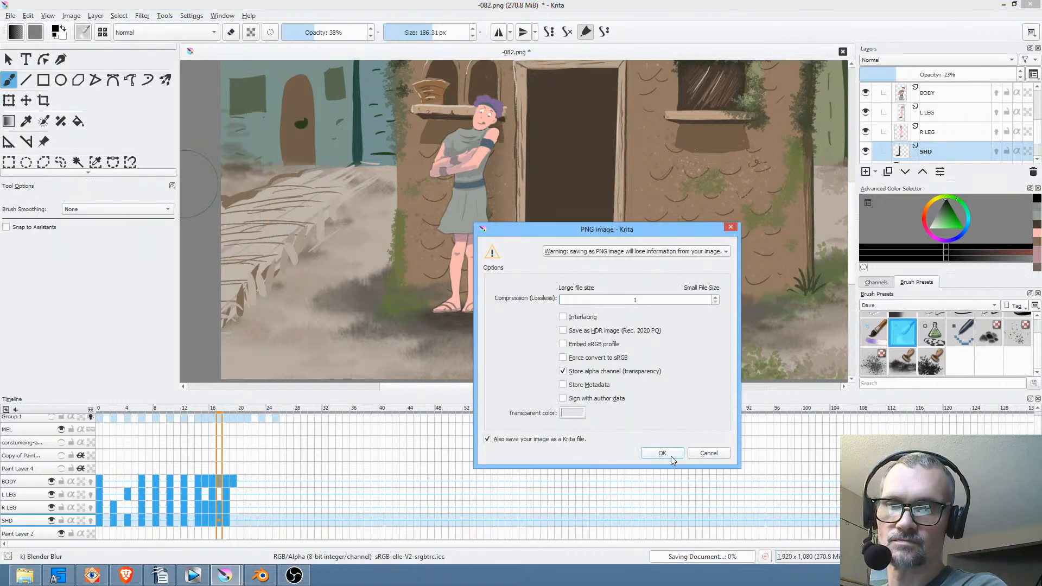
click(662, 453)
Scrub through the animation up to frame 19, return to frame 9, and check its left leg by toggling the L LEG layer.
scroll(559, 272, down, 2)
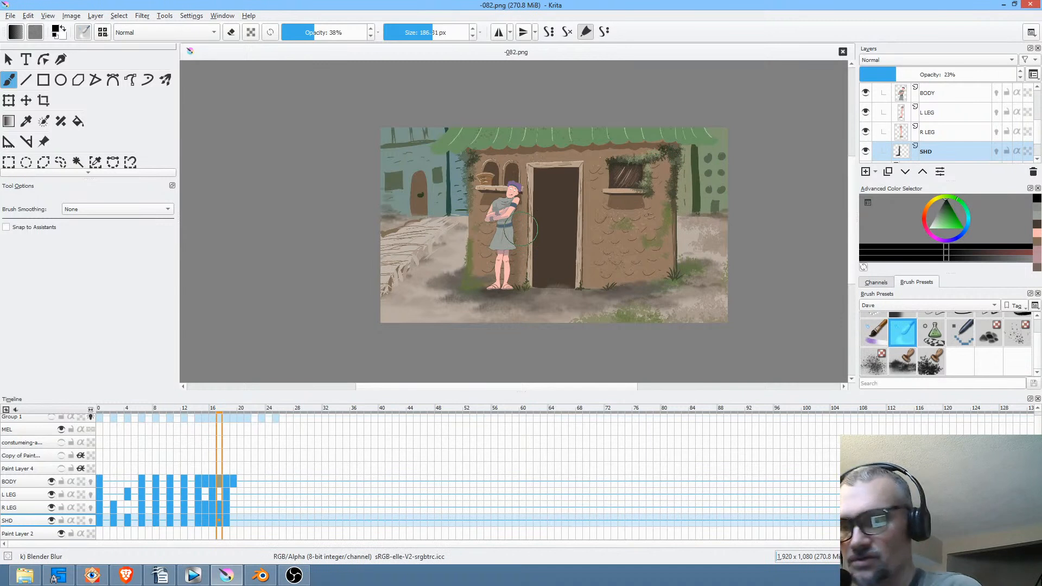
click(98, 478)
click(135, 411)
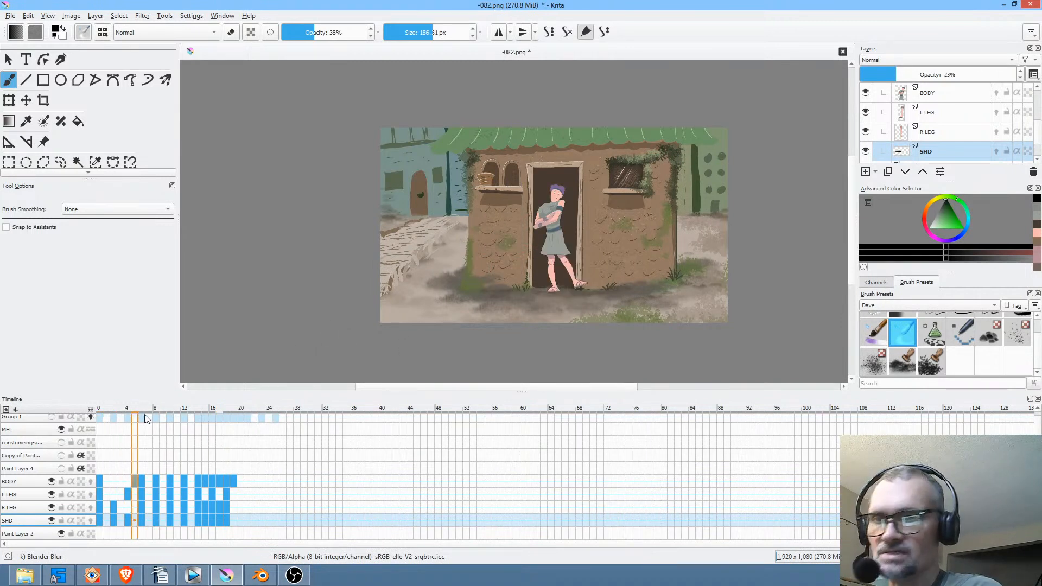
drag(146, 417, 239, 438)
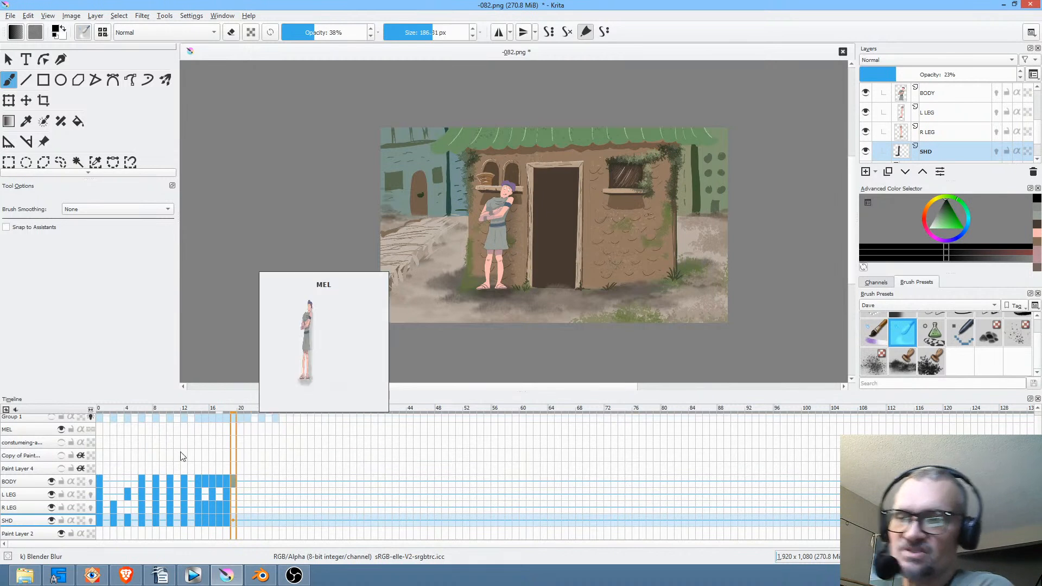
click(105, 411)
drag(105, 411, 165, 434)
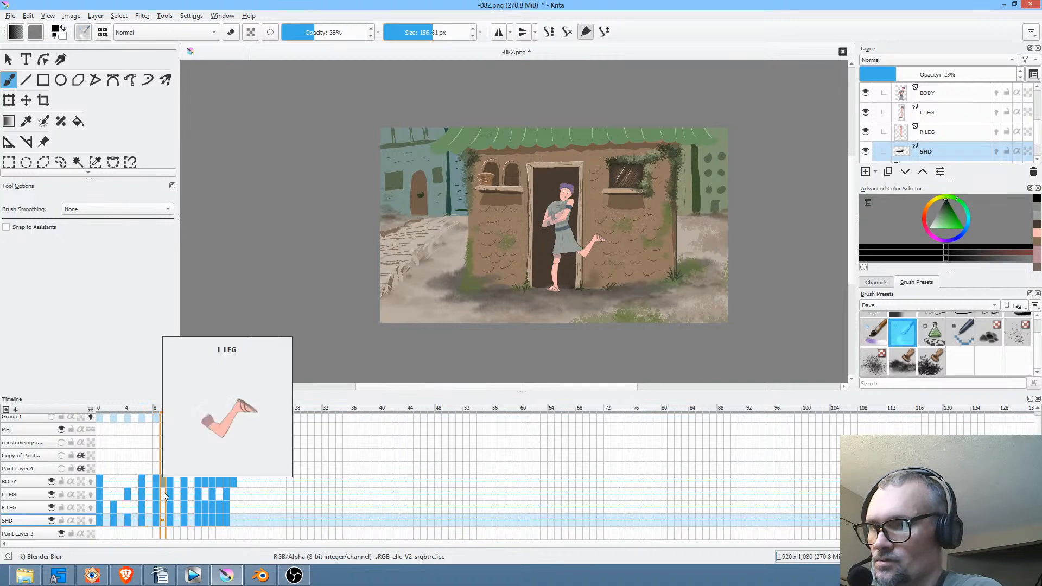
click(52, 494)
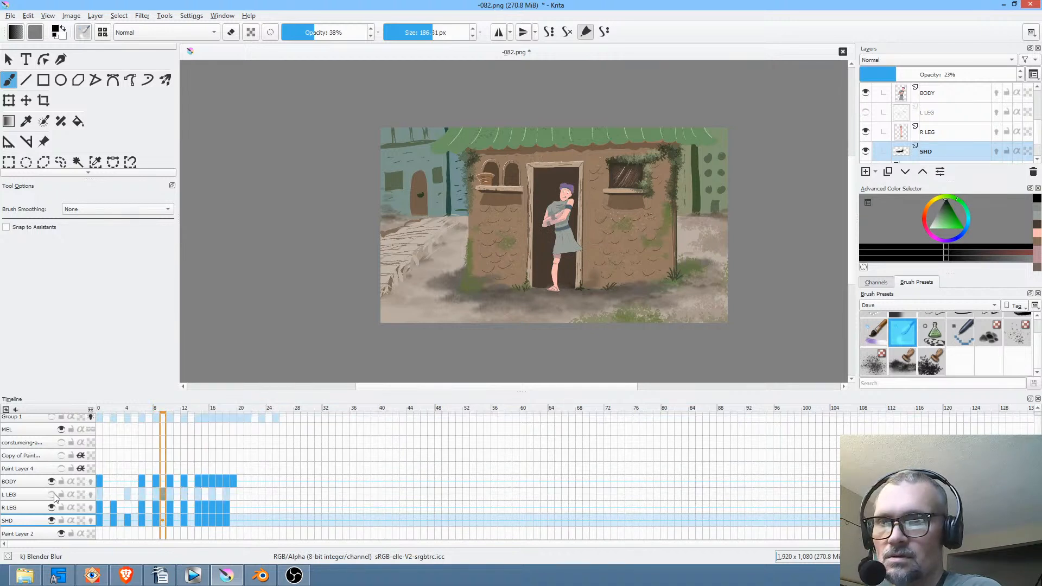
click(51, 495)
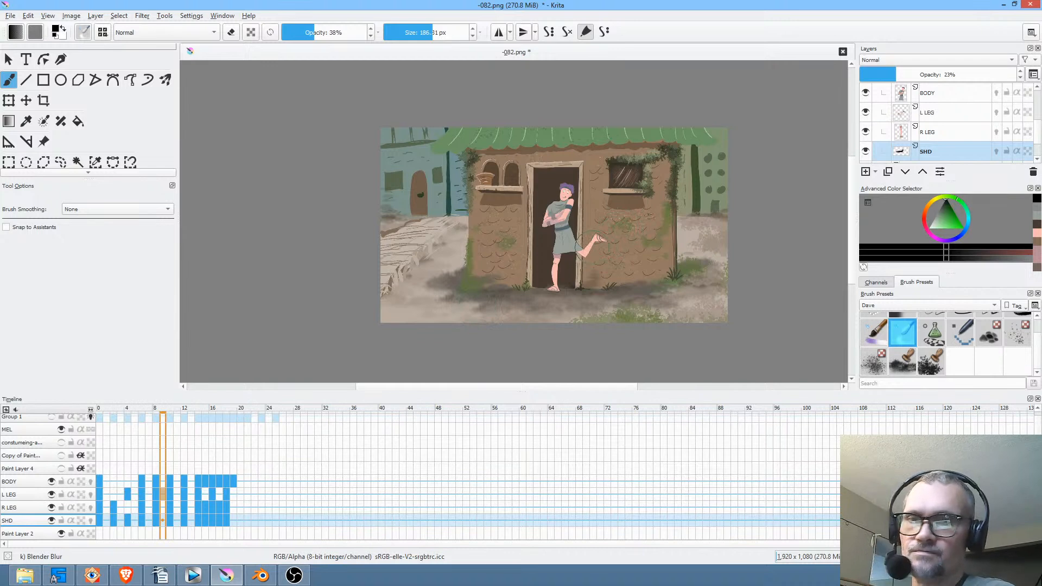
Paint a soft wall shadow below the raised leg on SHD frame 9 with Wet Textured Soft at 52% opacity and about 186 px.
click(872, 334)
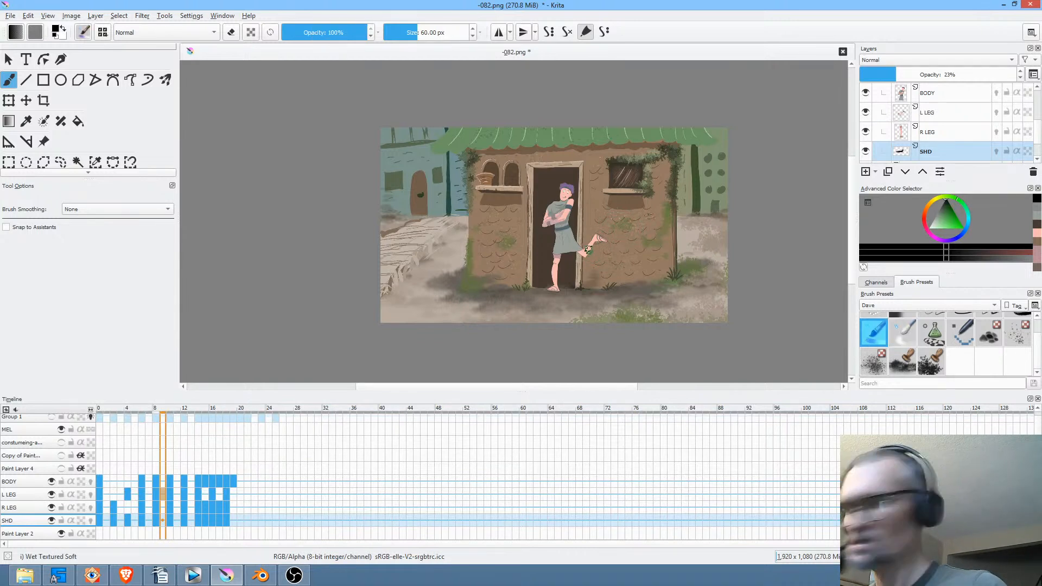
drag(584, 258, 564, 257)
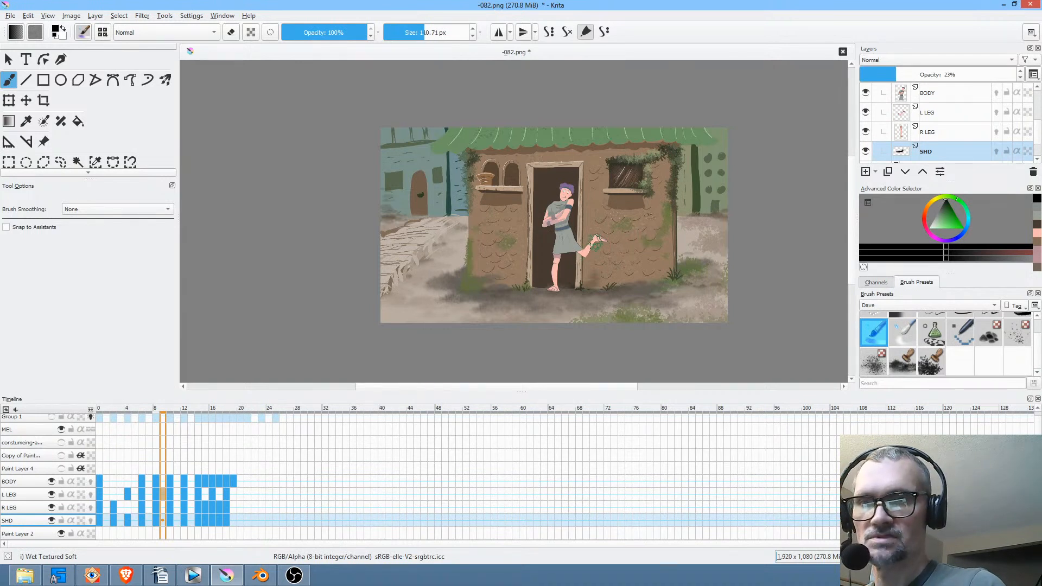
drag(334, 40, 327, 39)
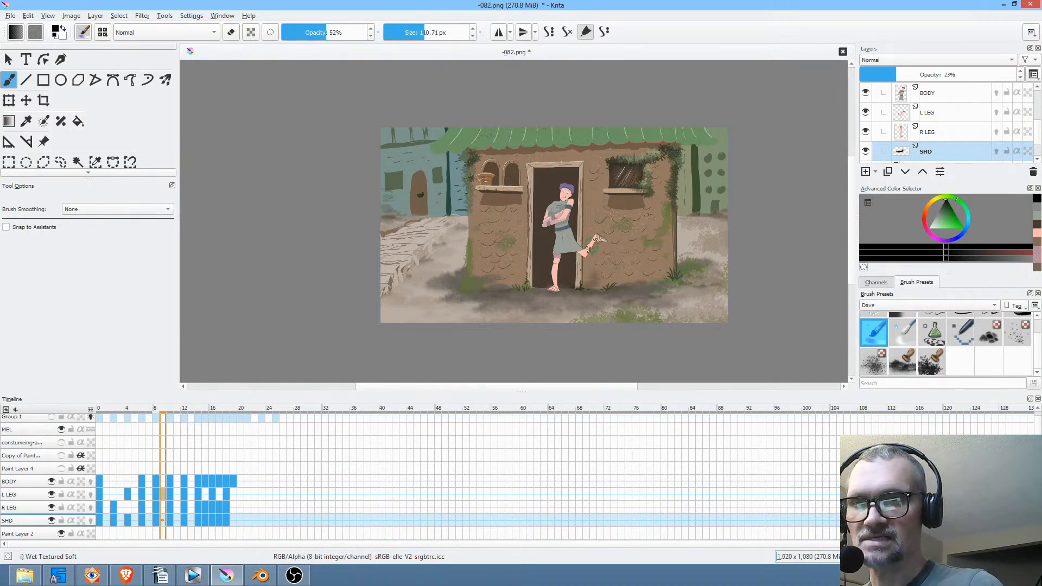
drag(583, 252, 586, 248)
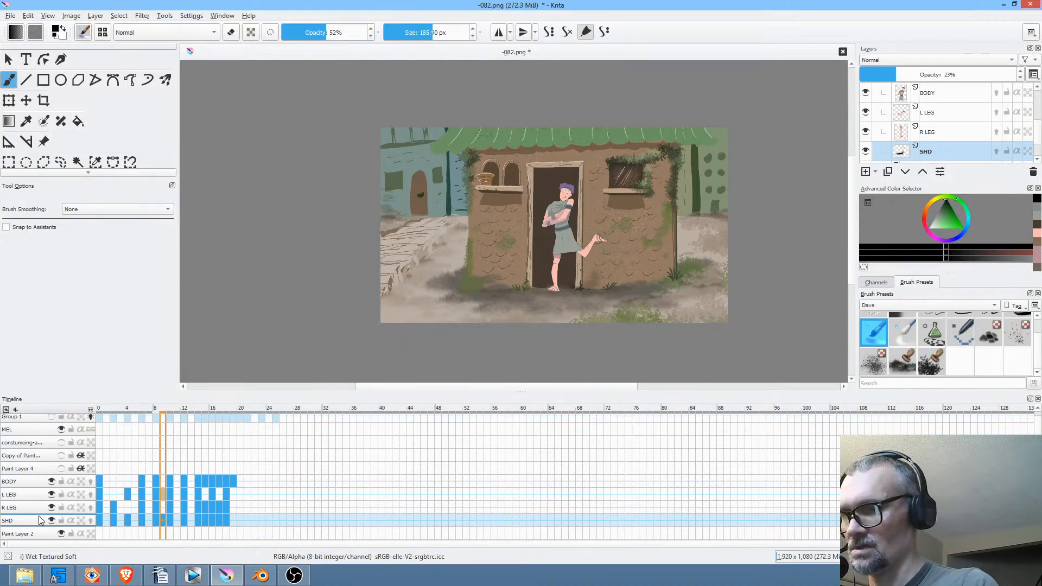
Select the L LEG layer and toggle its visibility off and on to check the raised leg.
click(25, 498)
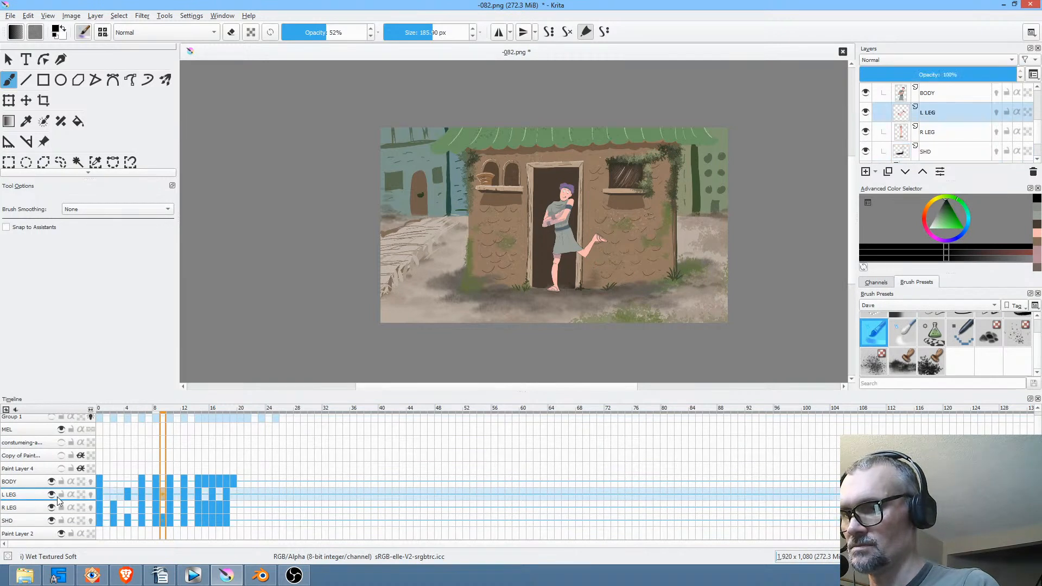
click(52, 496)
click(53, 495)
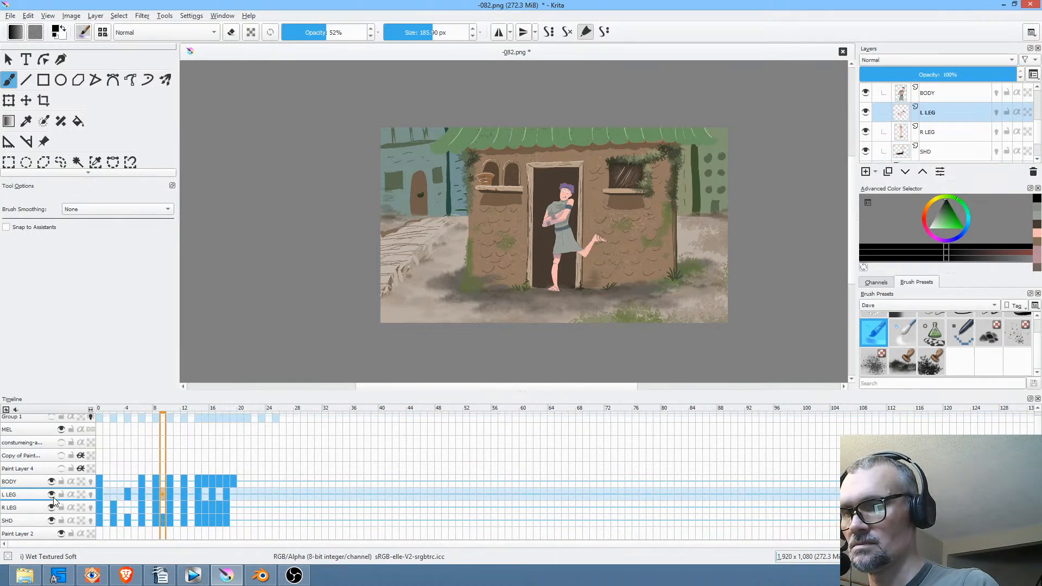
Undo the heavy smear over the raised leg and lightly smear its foot on frame 9 with the brush opacity lowered to 28%.
mouse_move(599, 239)
mouse_down()
mouse_move(576, 247)
mouse_move(602, 239)
mouse_move(587, 261)
mouse_up()
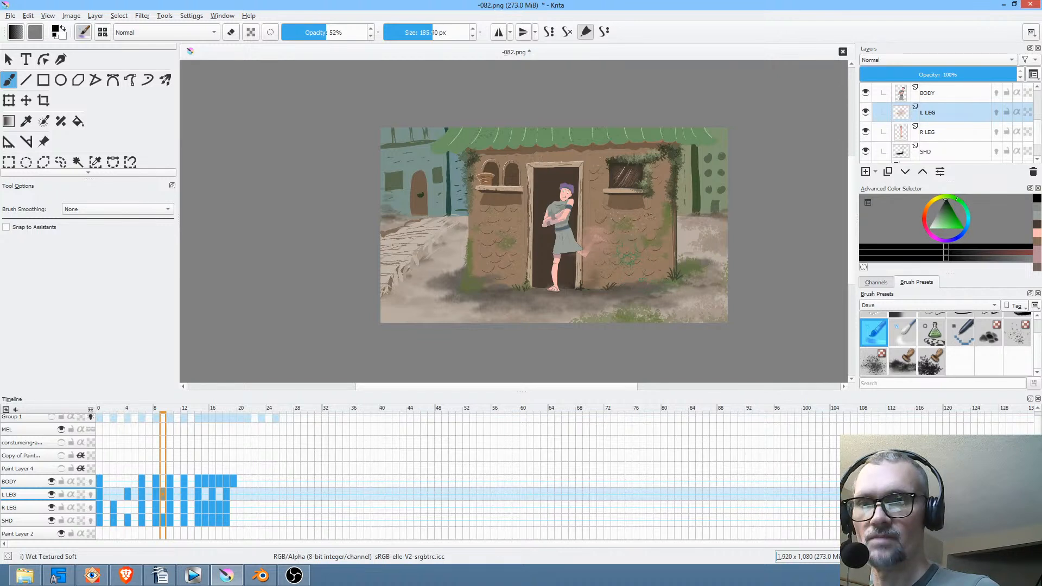
key(ctrl+z)
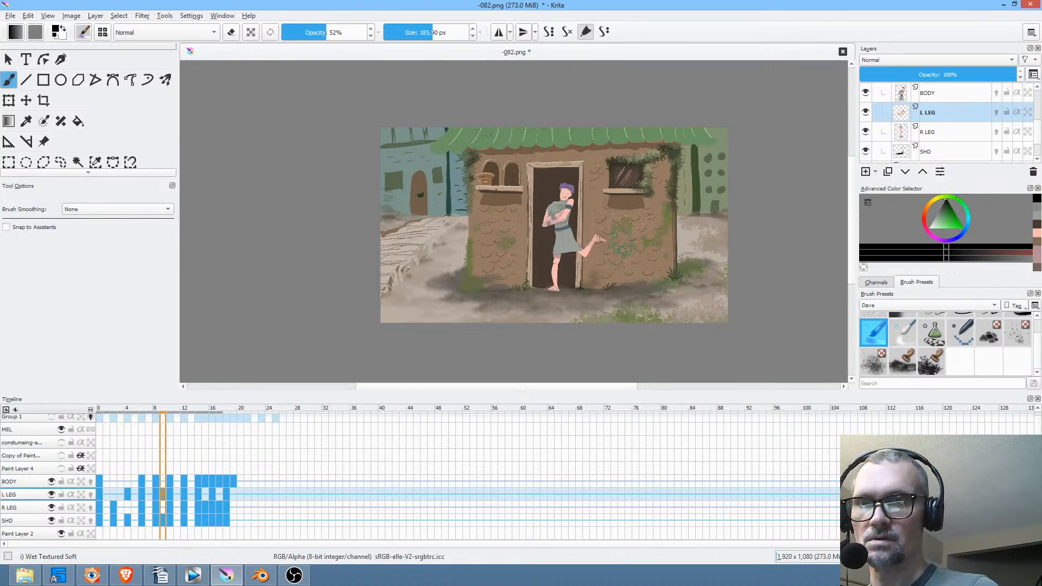
scroll(333, 33, down, 20)
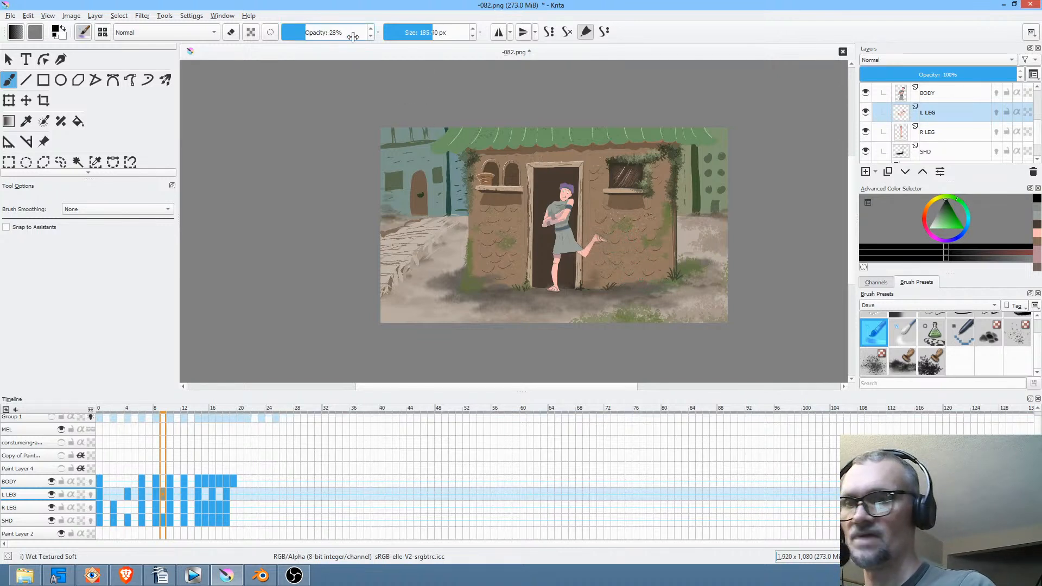
scroll(584, 256, up, 6)
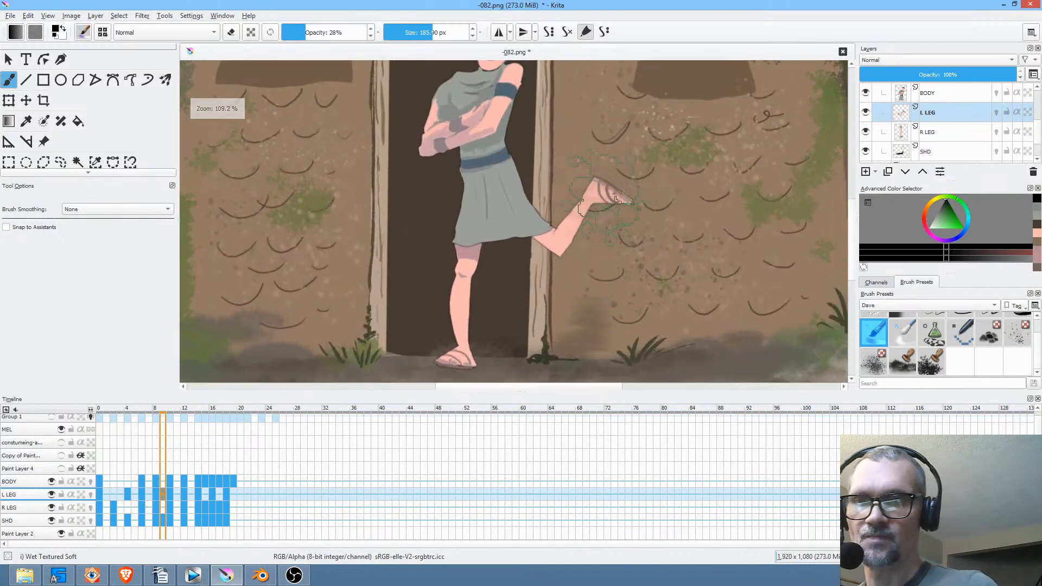
drag(578, 204, 595, 174)
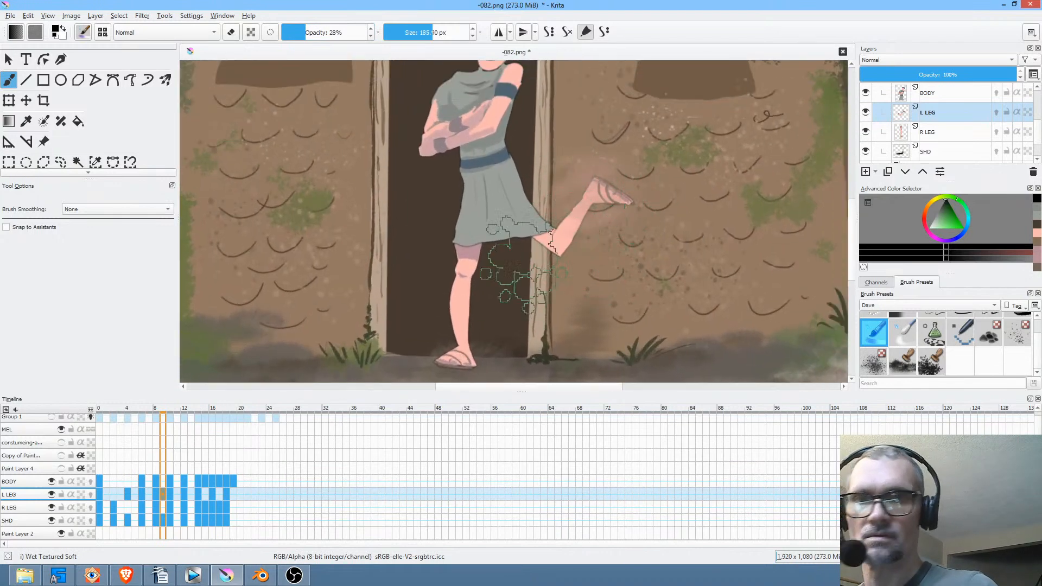
Smear the character's torso and skirt on BODY frame 8 with Wet Textured Soft at 28% opacity.
click(158, 481)
scroll(434, 297, up, 2)
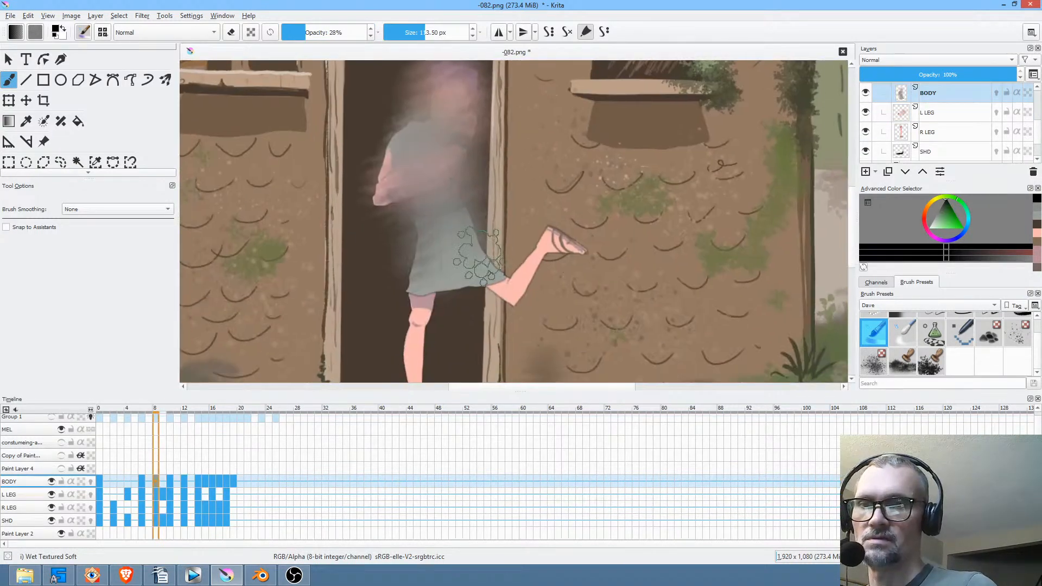
drag(434, 298, 516, 165)
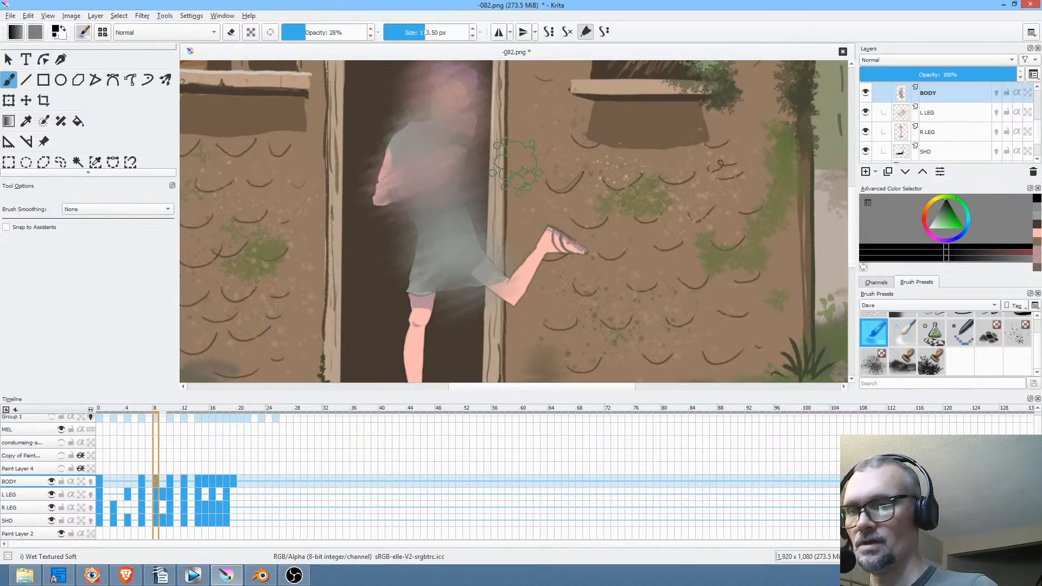
Scrub and step through the frames up to 10 to compare the smeared body with the neighbouring poses.
click(147, 482)
click(160, 480)
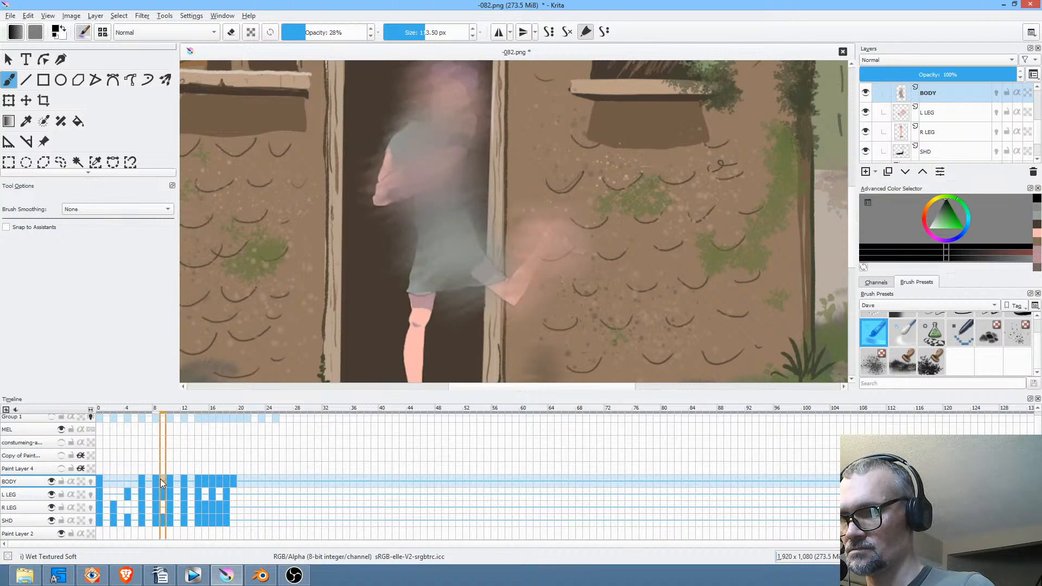
click(171, 479)
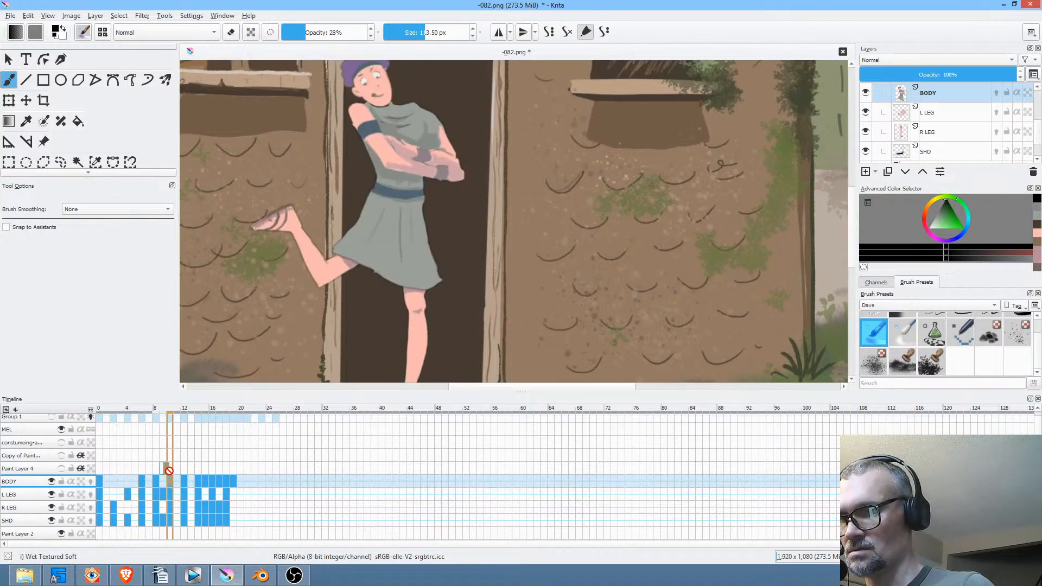
click(162, 479)
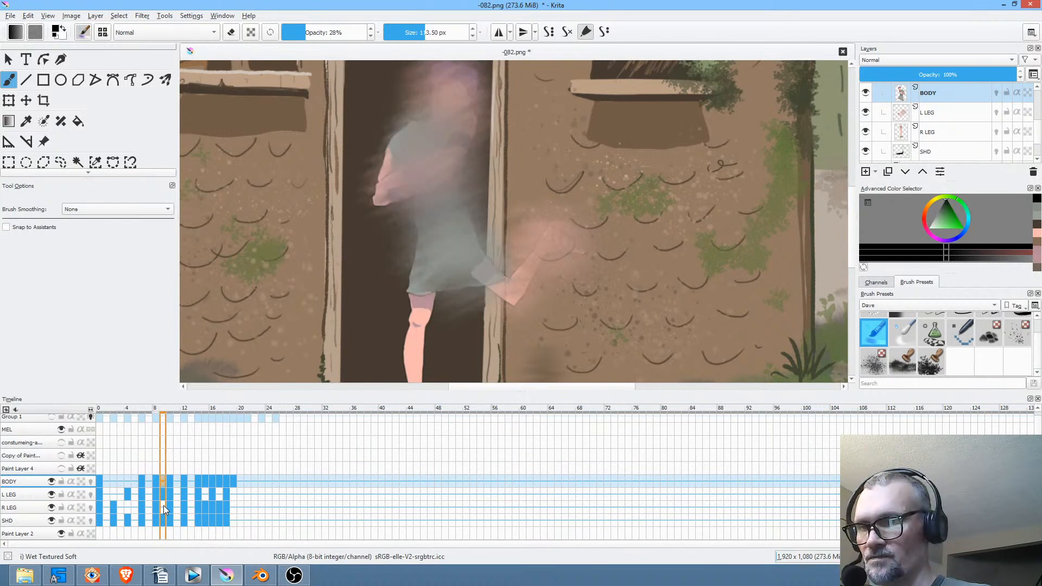
click(155, 480)
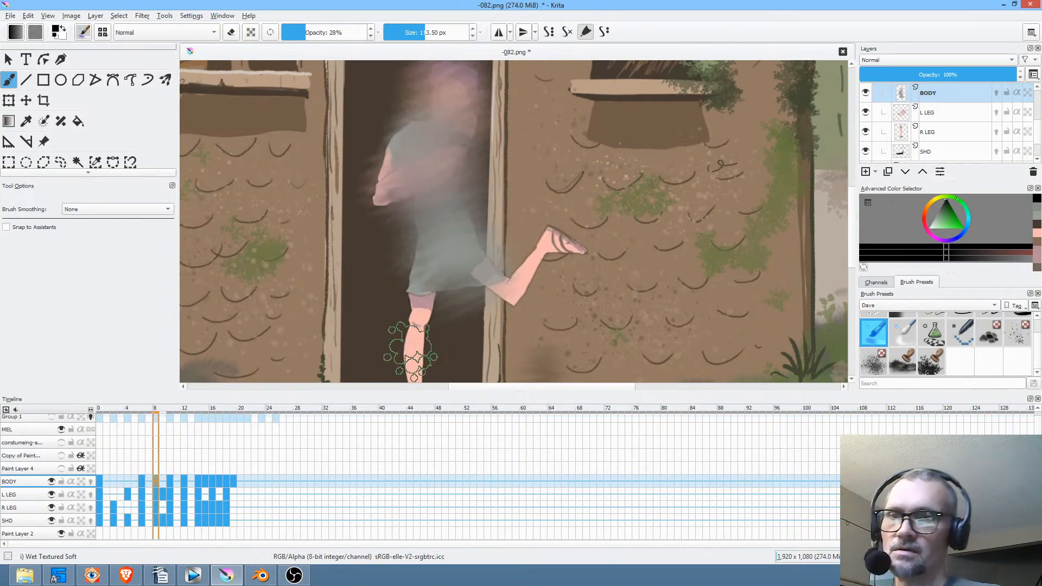
scroll(492, 250, down, 1)
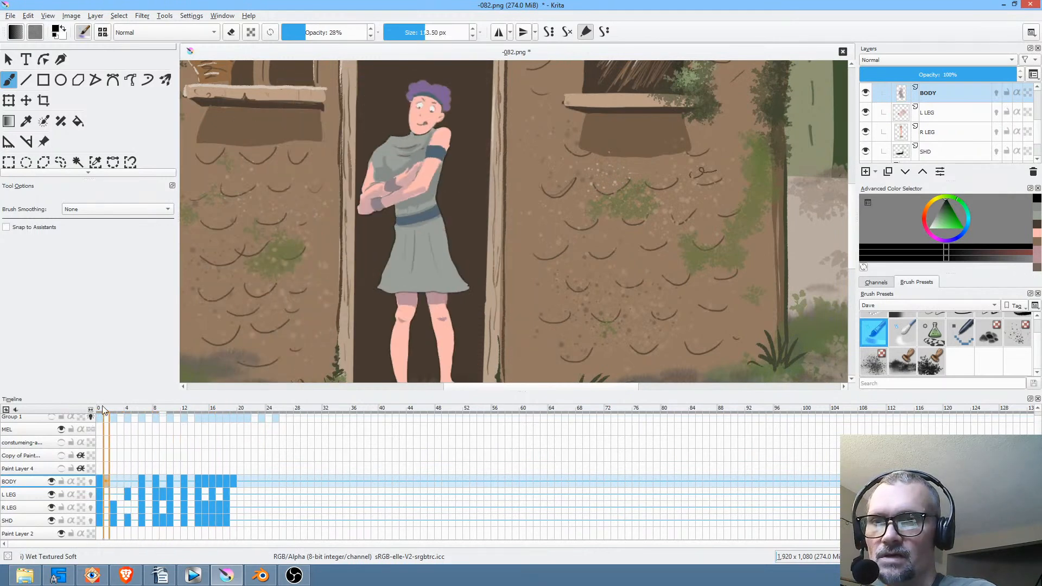
drag(102, 405, 161, 418)
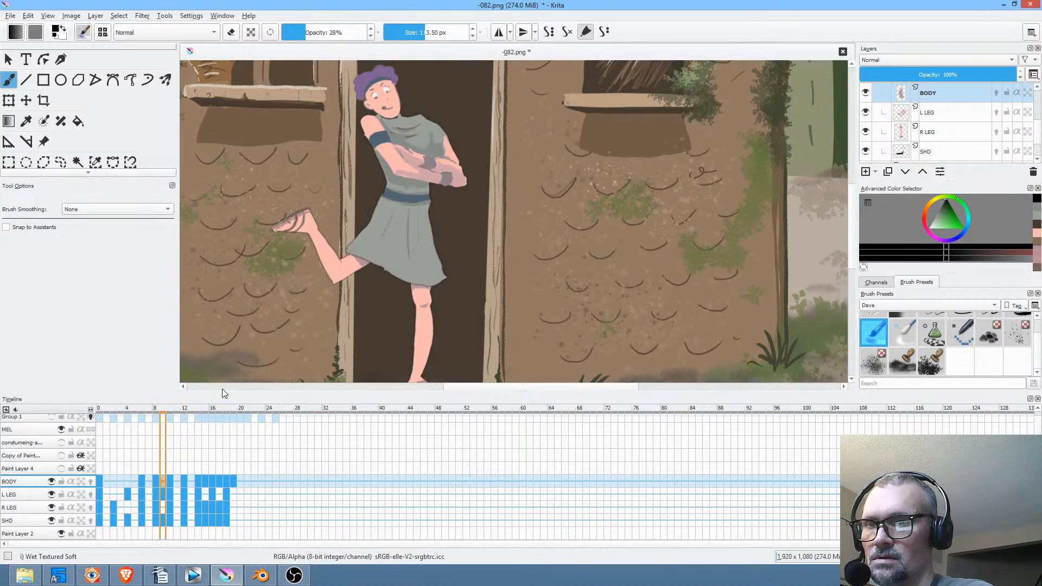
click(154, 483)
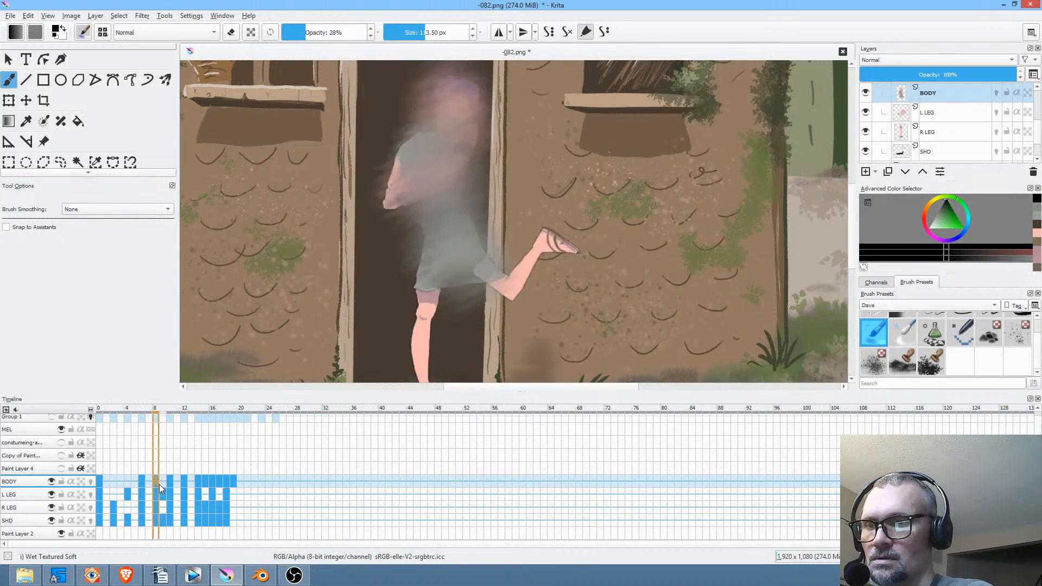
click(145, 481)
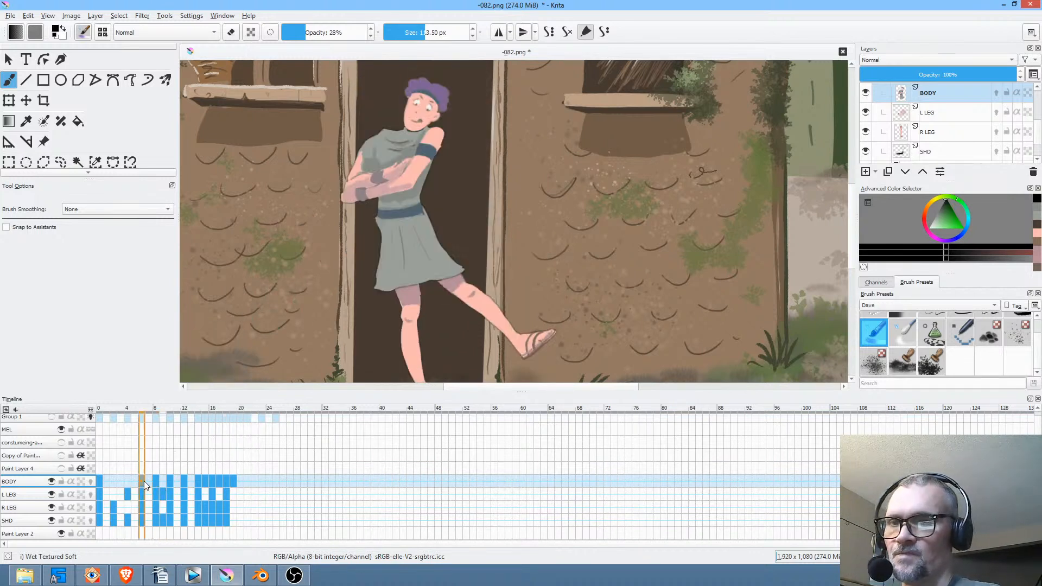
click(155, 482)
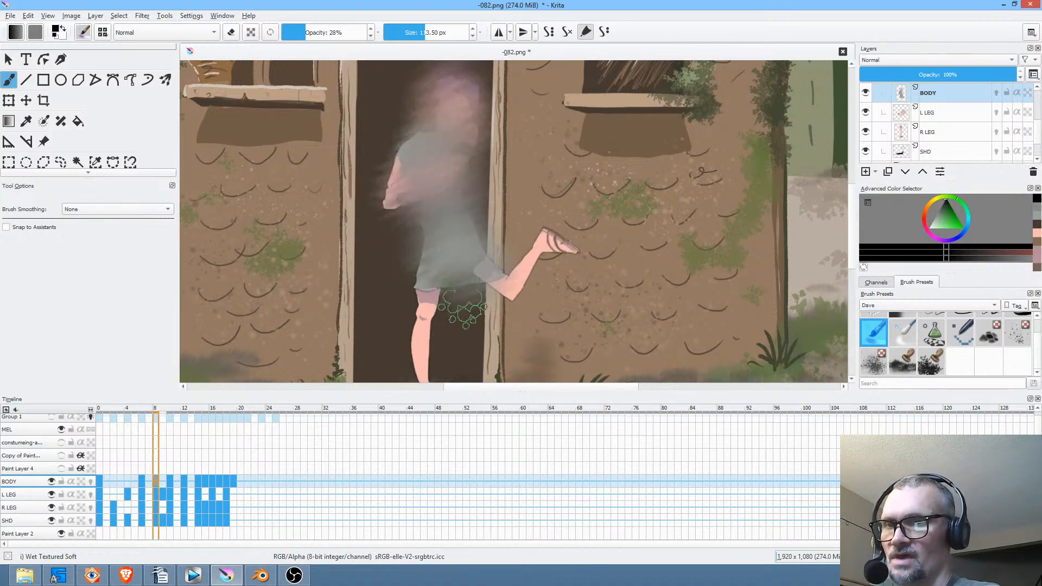
key(Right)
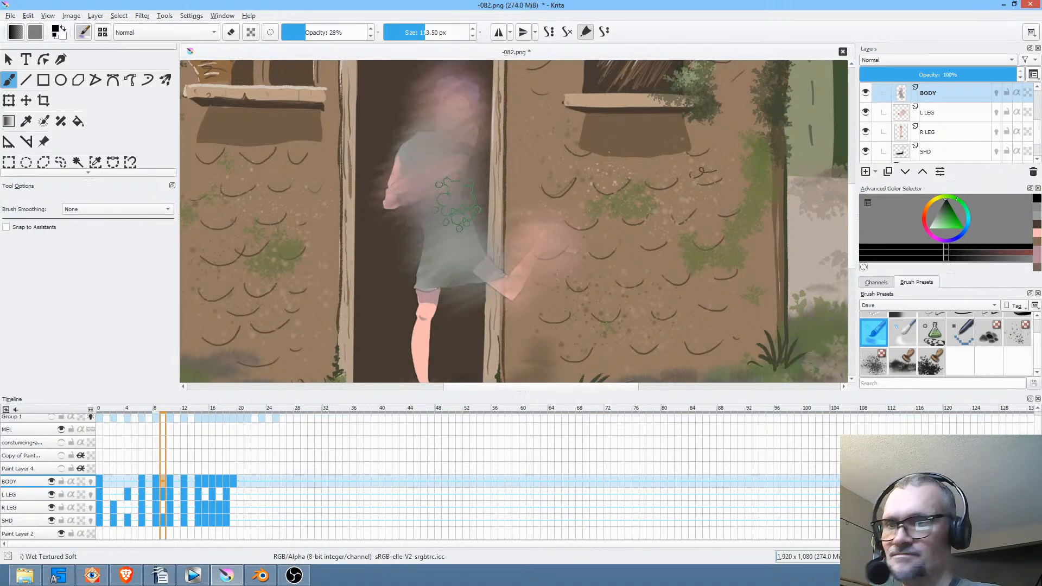
Undo the body smears on BODY frame 8.
key(Left)
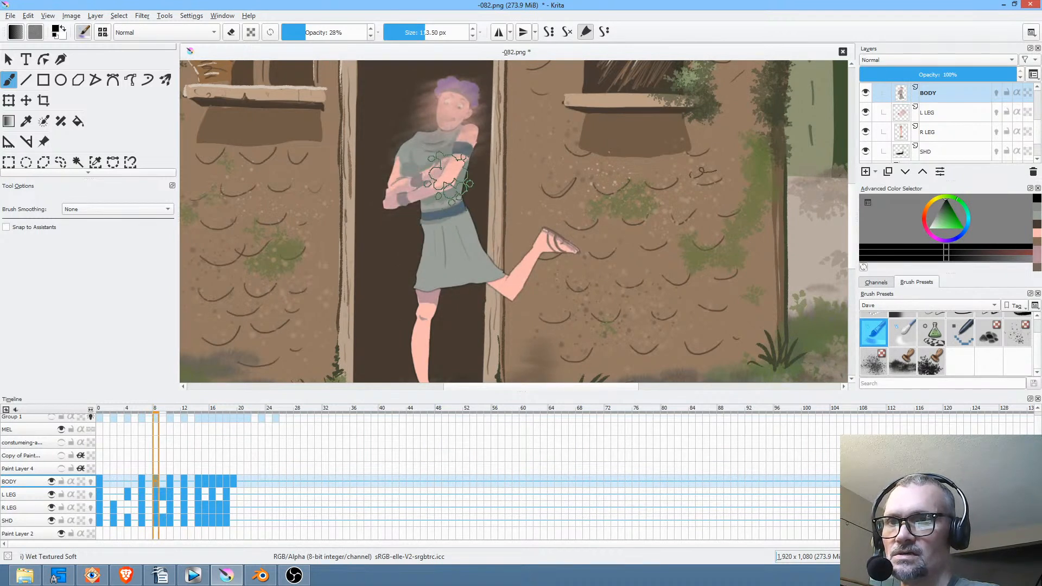
key(Right)
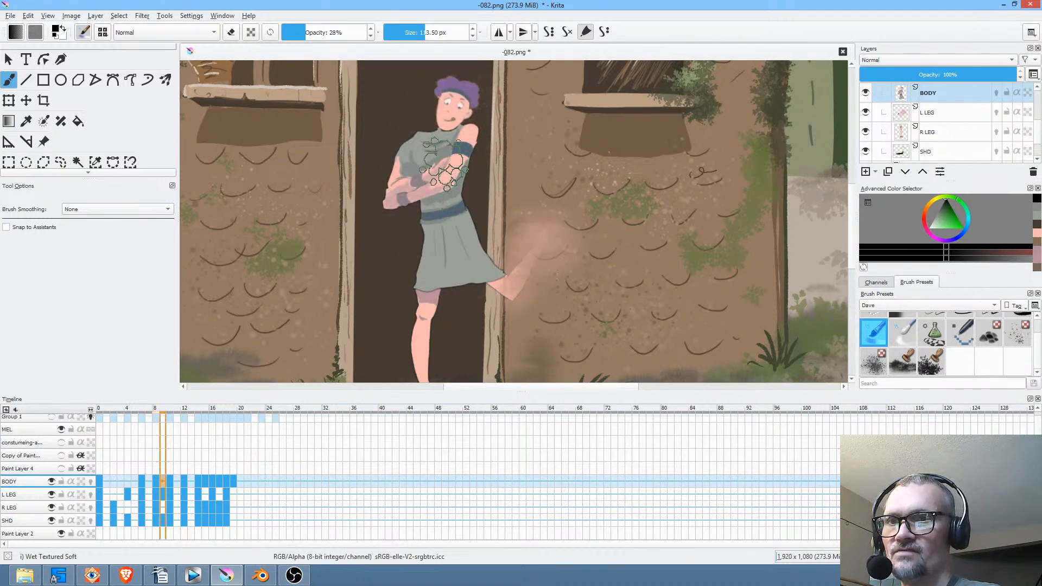
Duplicate the BODY drawing from frame 8 onto frame 9, smear the whole body there, and check it against frame 10.
click(156, 485)
click(164, 483)
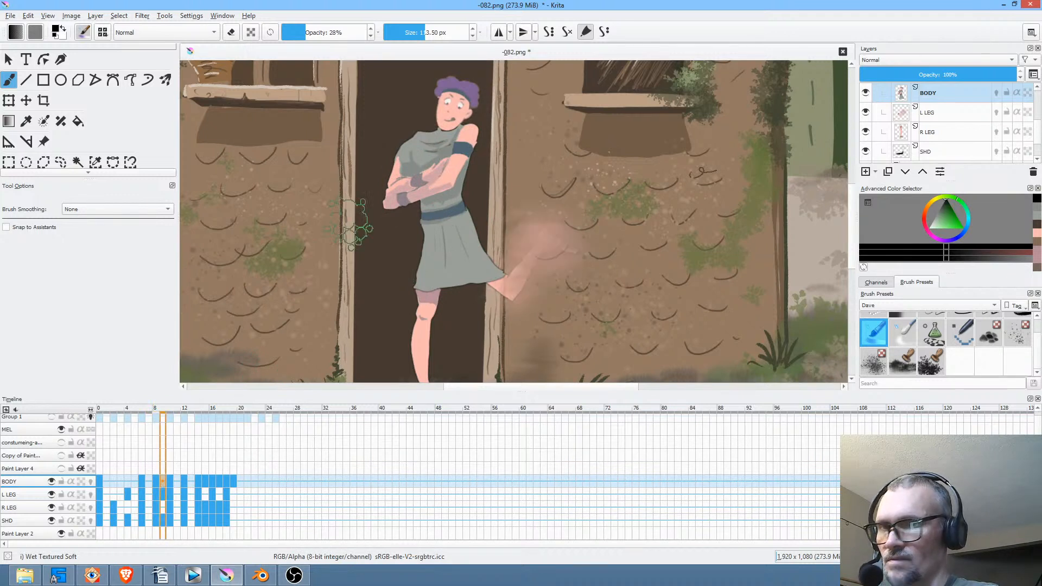
mouse_move(385, 201)
mouse_down()
mouse_move(494, 177)
mouse_move(451, 169)
mouse_move(491, 152)
mouse_move(421, 136)
mouse_move(475, 82)
mouse_move(418, 130)
mouse_move(425, 162)
mouse_move(488, 200)
mouse_move(391, 231)
mouse_move(441, 247)
mouse_move(435, 266)
mouse_move(562, 267)
mouse_move(414, 257)
mouse_move(421, 235)
mouse_move(496, 202)
mouse_move(402, 170)
mouse_move(505, 82)
mouse_move(460, 121)
mouse_move(456, 169)
mouse_move(482, 206)
mouse_move(430, 244)
mouse_move(433, 277)
mouse_move(532, 278)
mouse_move(474, 290)
mouse_move(473, 316)
mouse_move(450, 291)
mouse_move(462, 256)
mouse_up()
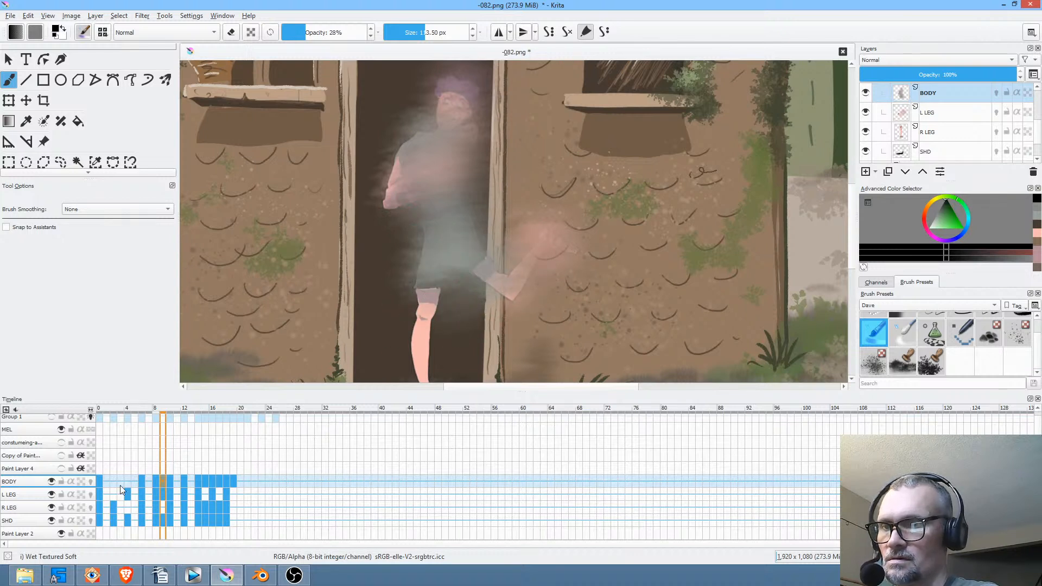
click(172, 483)
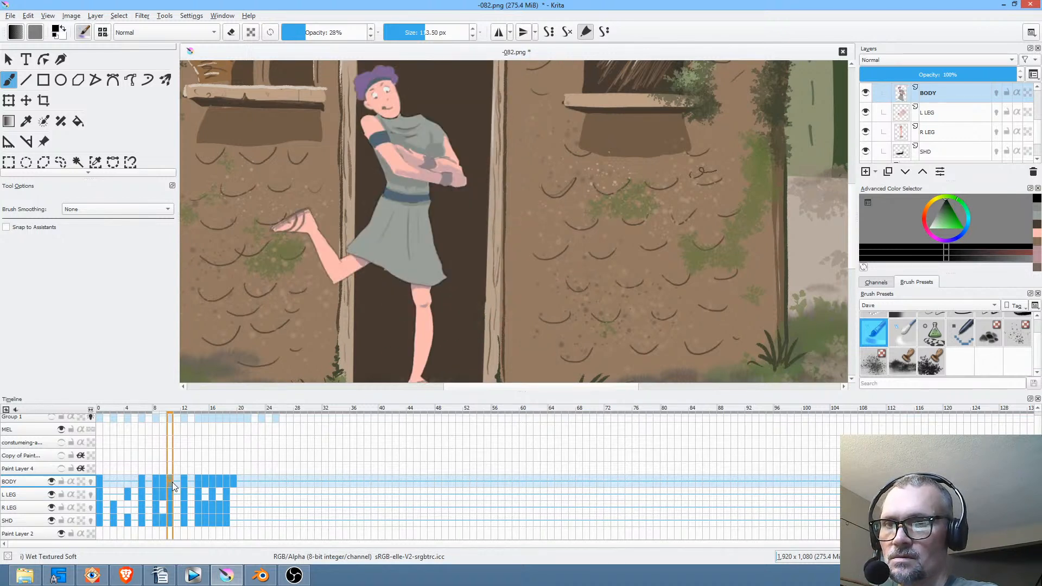
key(2)
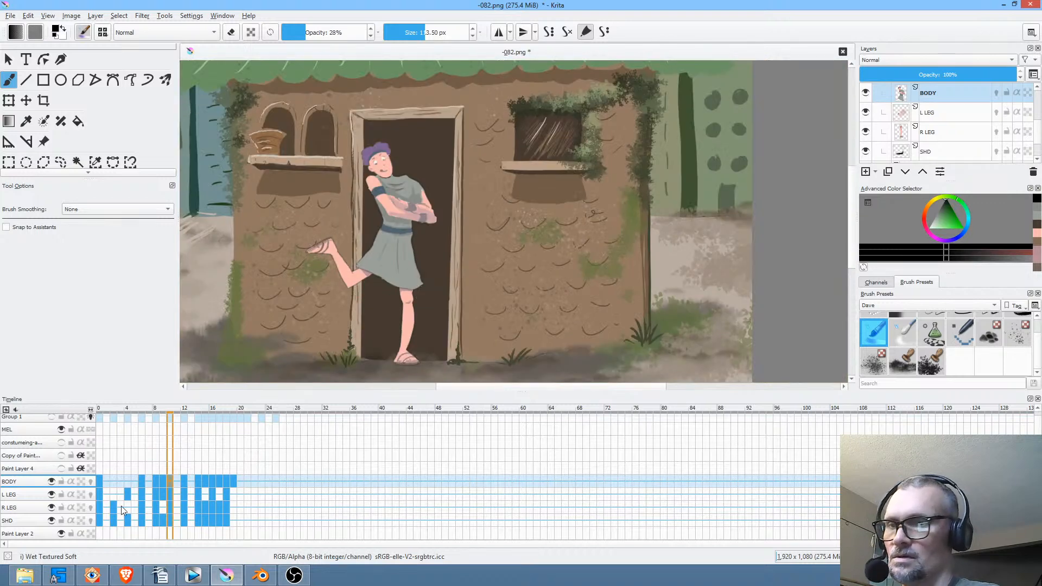
Return to frame 0 and save the file.
click(100, 487)
click(11, 16)
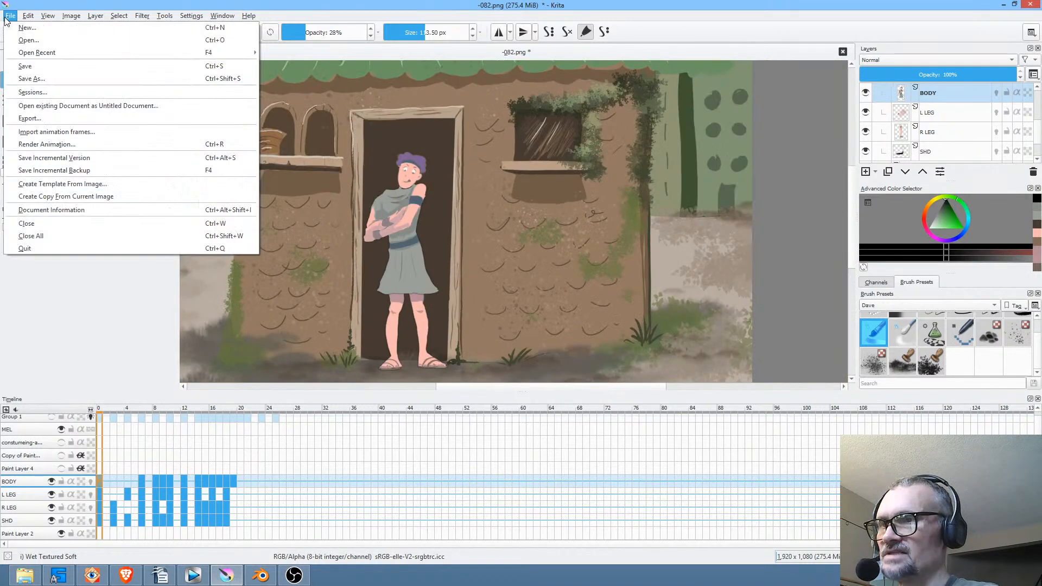
click(22, 66)
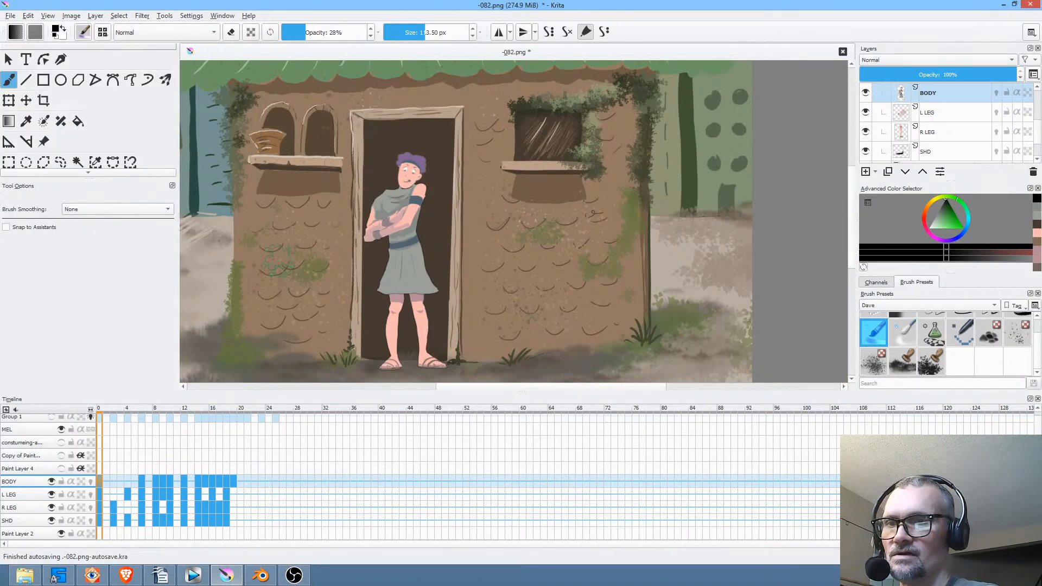
Play back the animation to review the body and leg motion blur.
key(period)
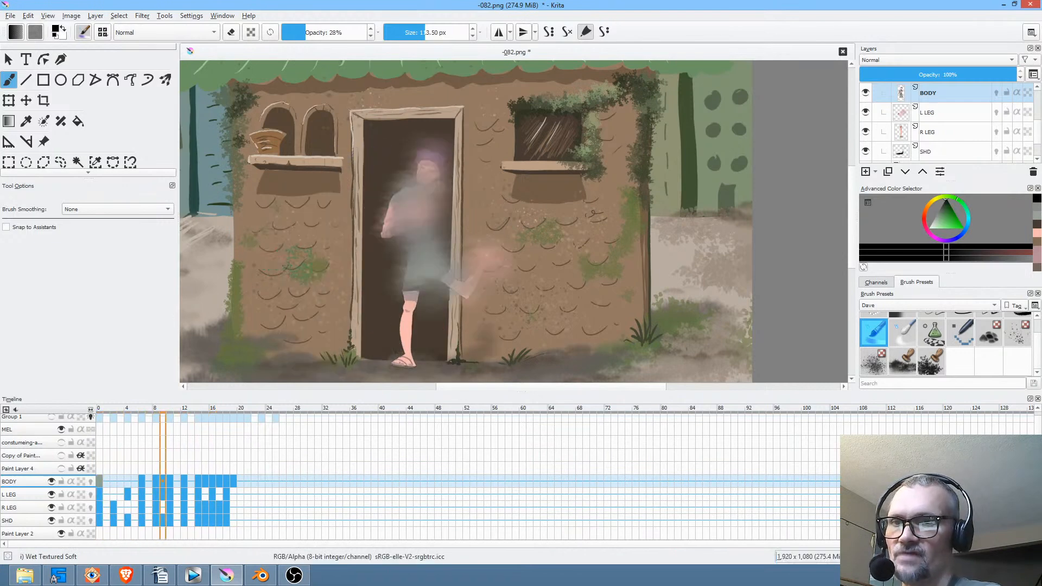
key(space)
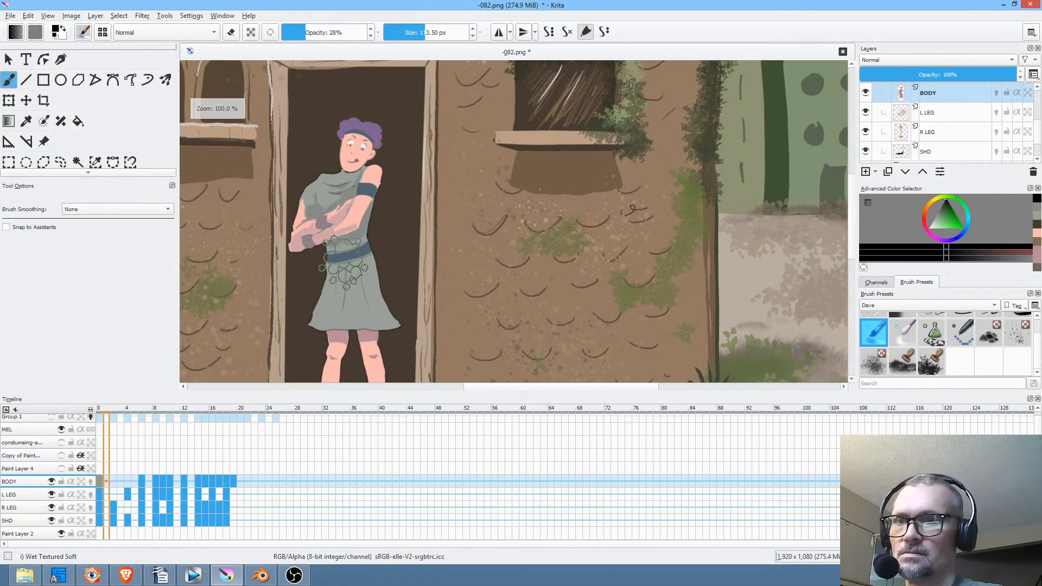
key(space)
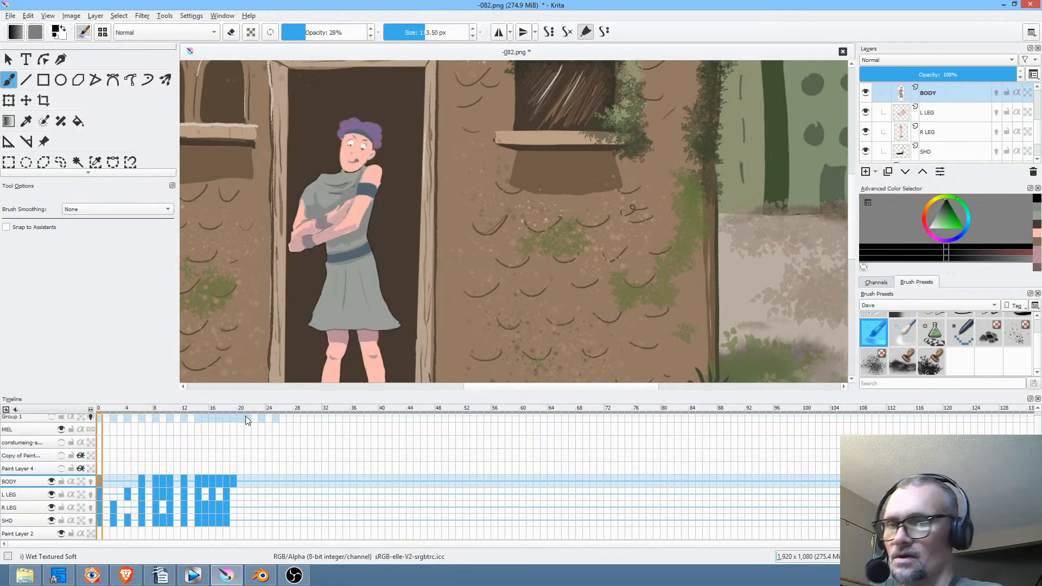
Restore the face on BODY frame 9 with skin colour sampled from the leg, using a brush about 43 px at 100% opacity.
click(164, 483)
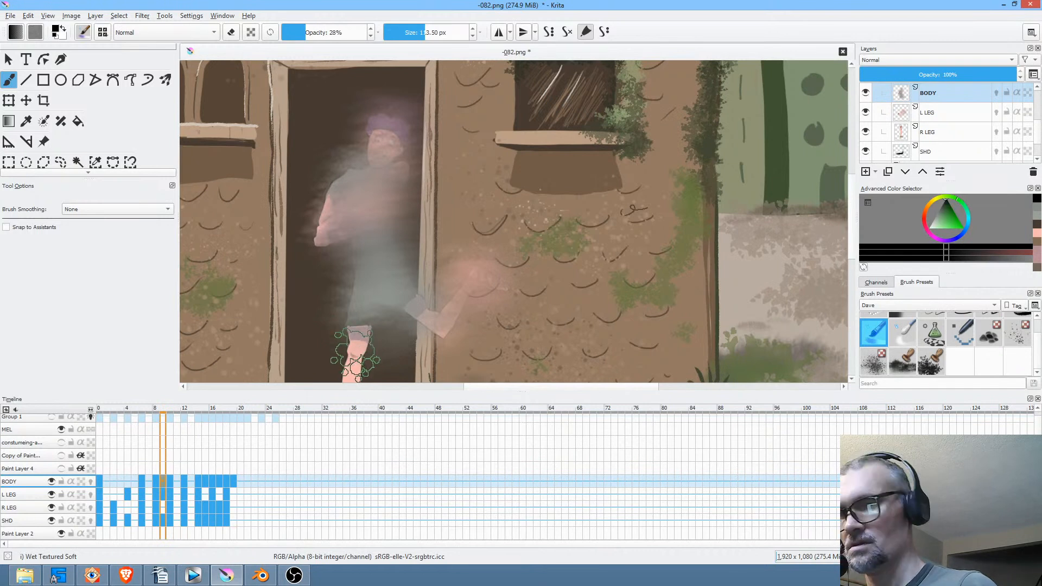
shift+drag(367, 351, 354, 367)
ctrl+click(353, 369)
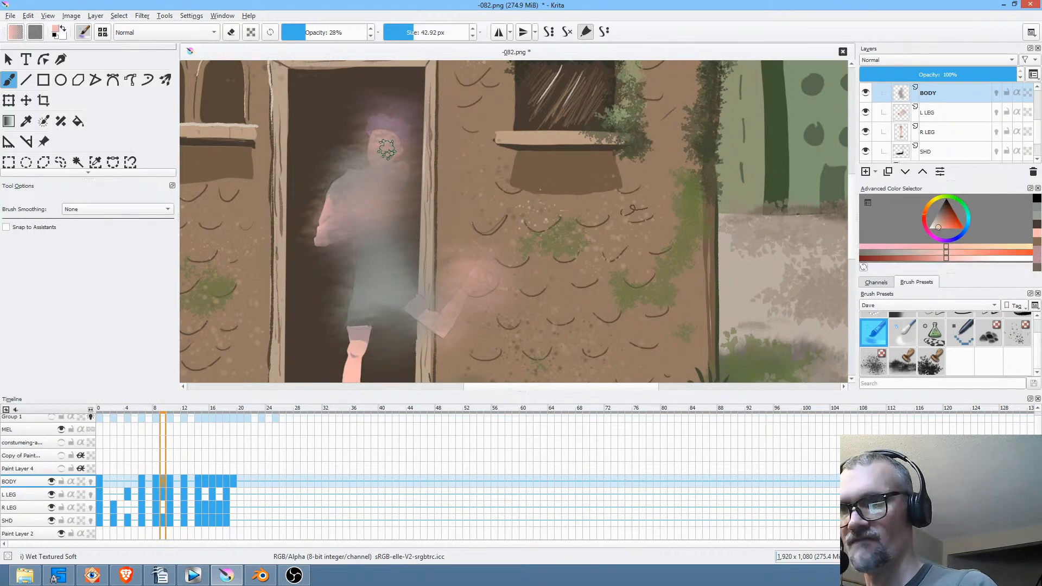
drag(381, 160, 387, 152)
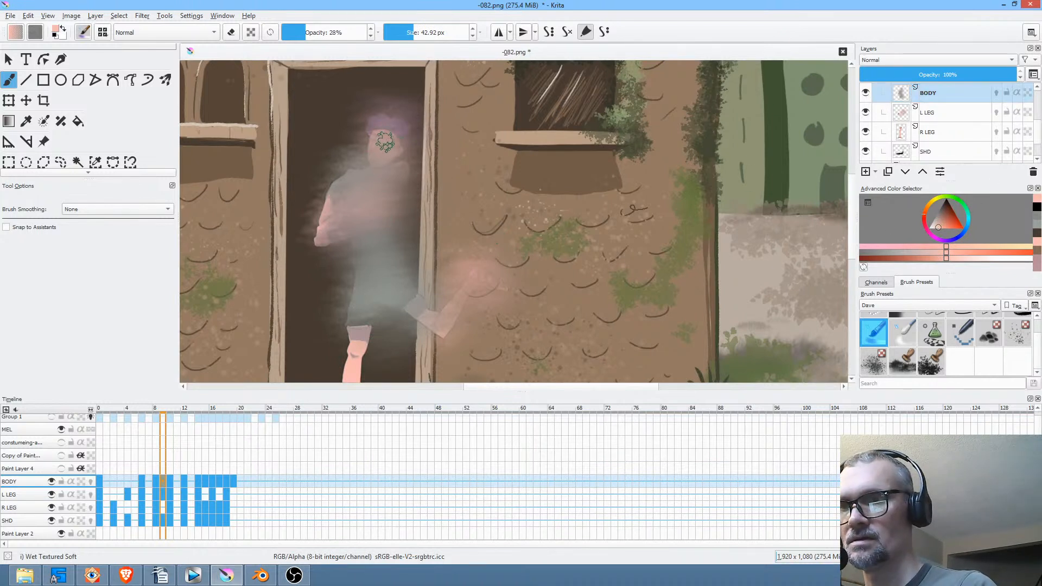
drag(320, 32, 374, 32)
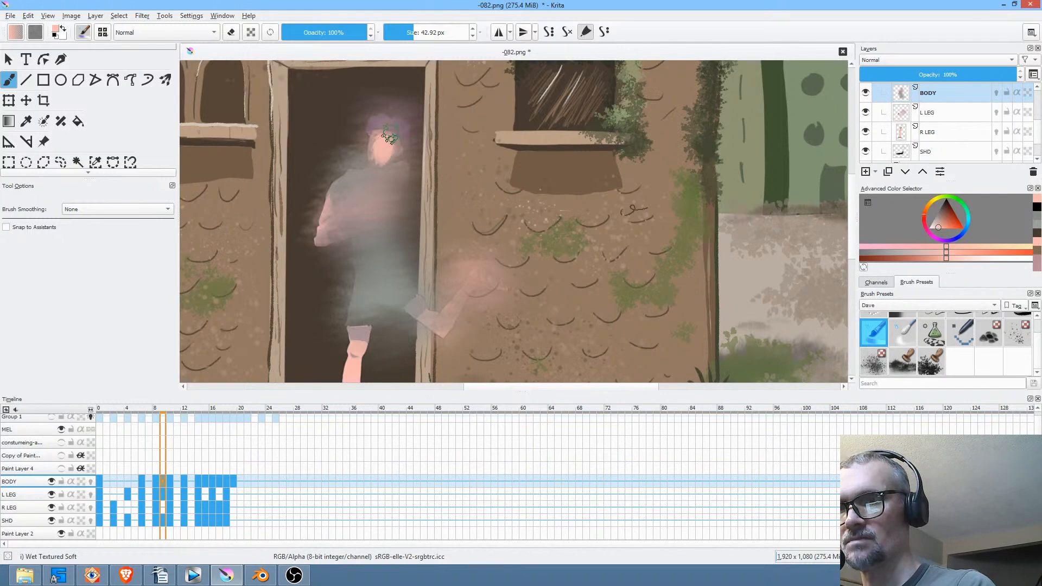
ctrl+click(384, 223)
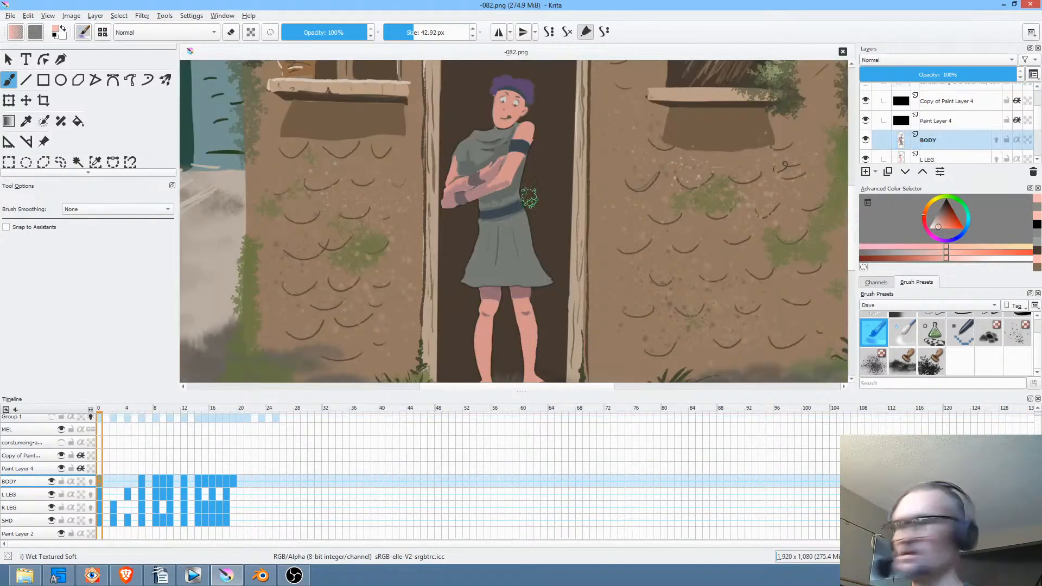
Play the animation with the Paint Layer 4 shading layers visible, and scrub from frame 0 to frame 18.
key(space)
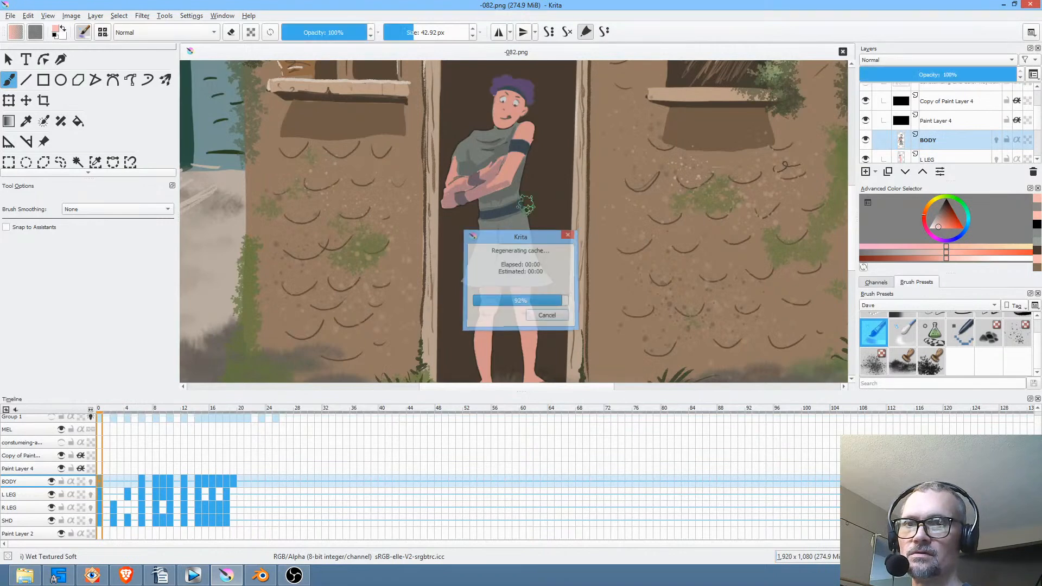
scroll(586, 209, down, 1)
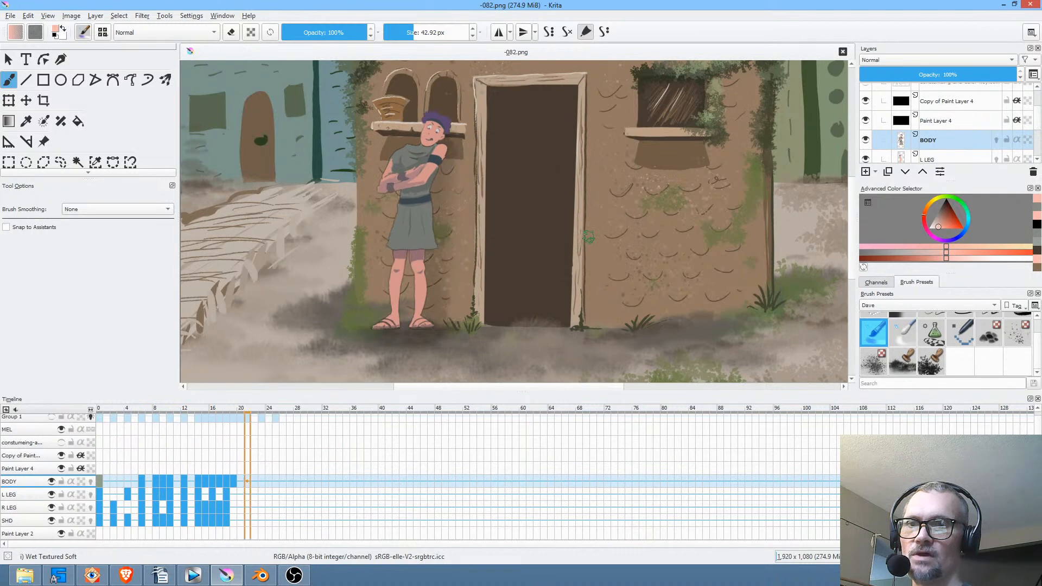
key(space)
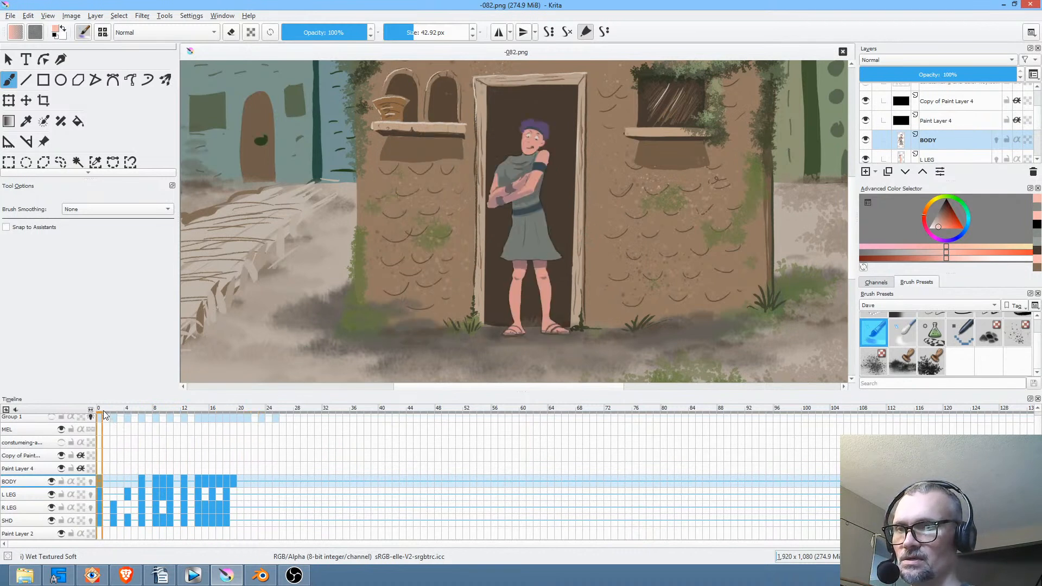
drag(106, 416, 228, 440)
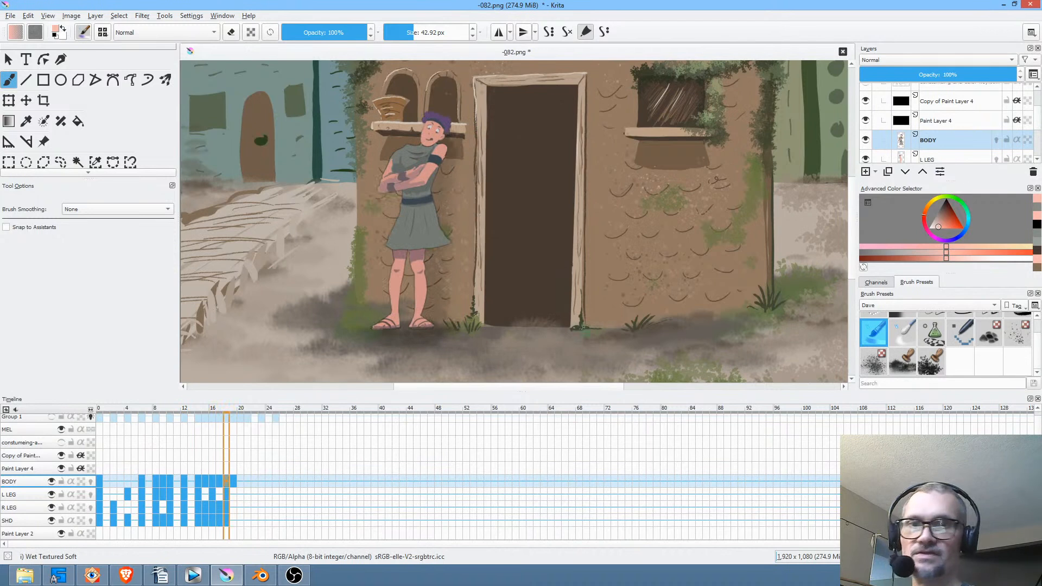
Hide Paint Layer 4 and Copy of Paint Layer 4, and save the image as PNG together with a Krita file.
click(866, 120)
click(866, 101)
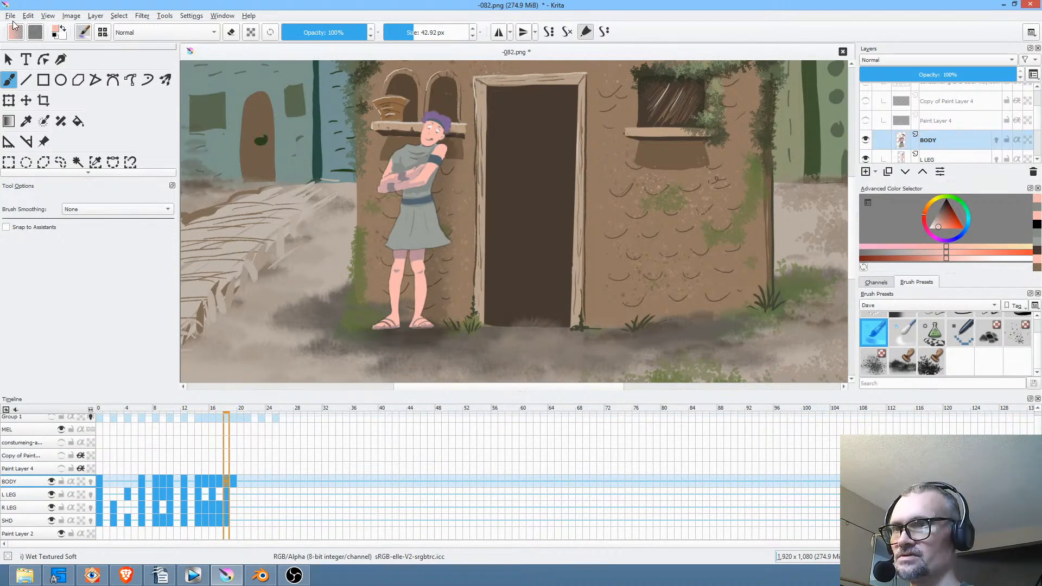
click(11, 17)
click(25, 68)
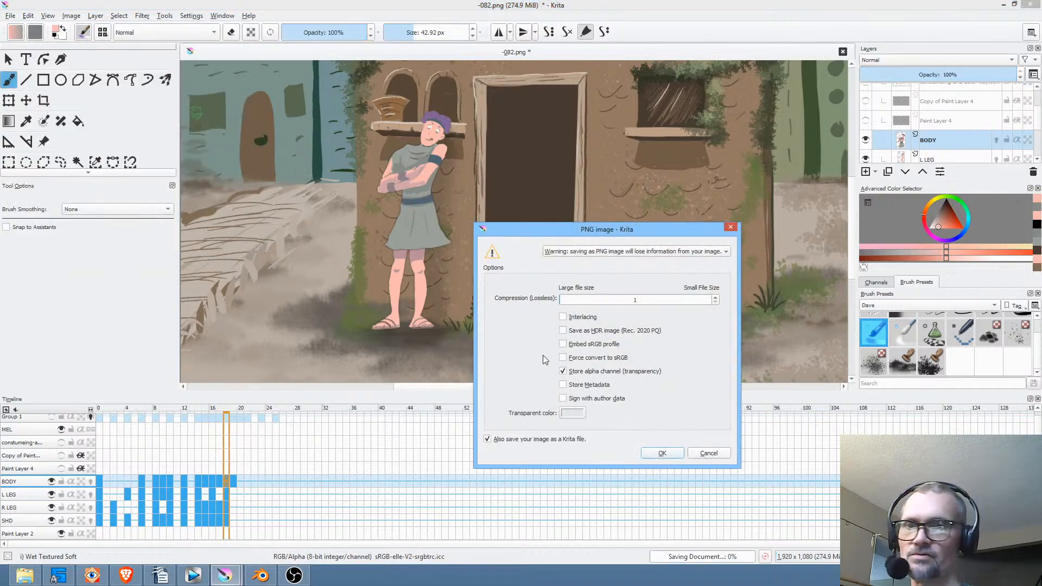
click(663, 452)
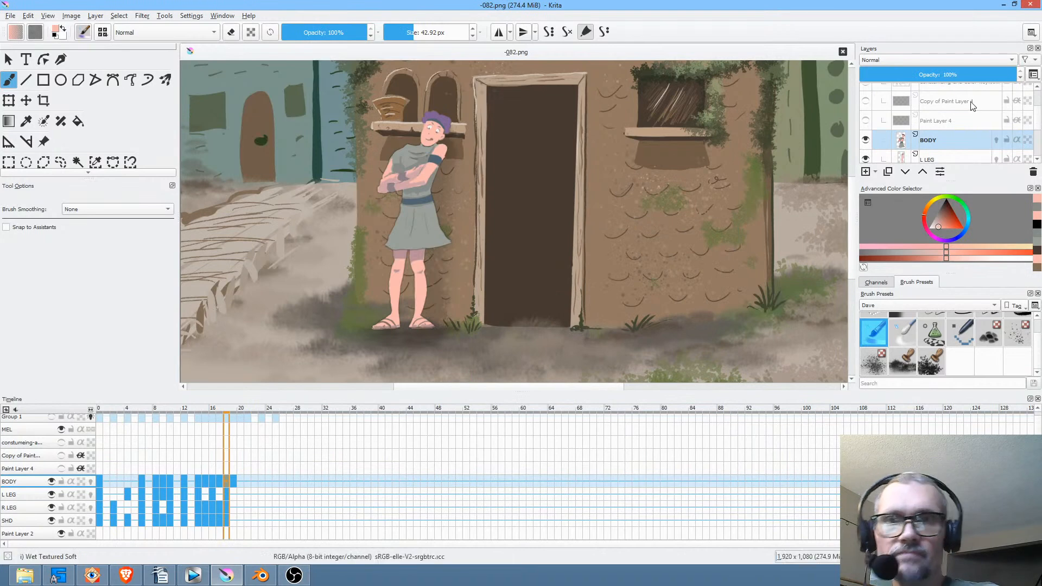
Make the Group 1 sketch layer visible and select it as the active layer.
scroll(903, 95, up, 2)
click(866, 93)
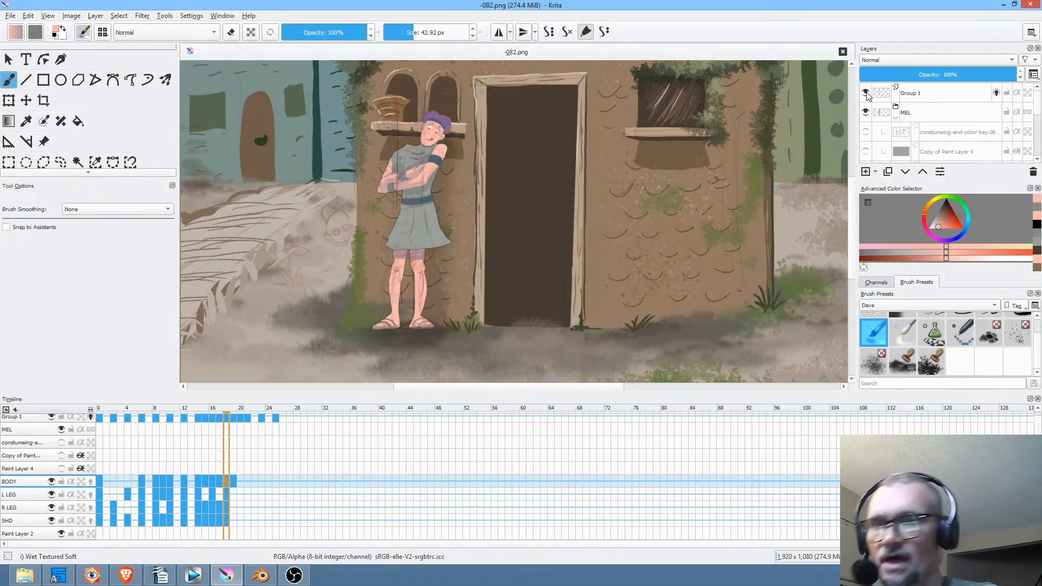
click(928, 93)
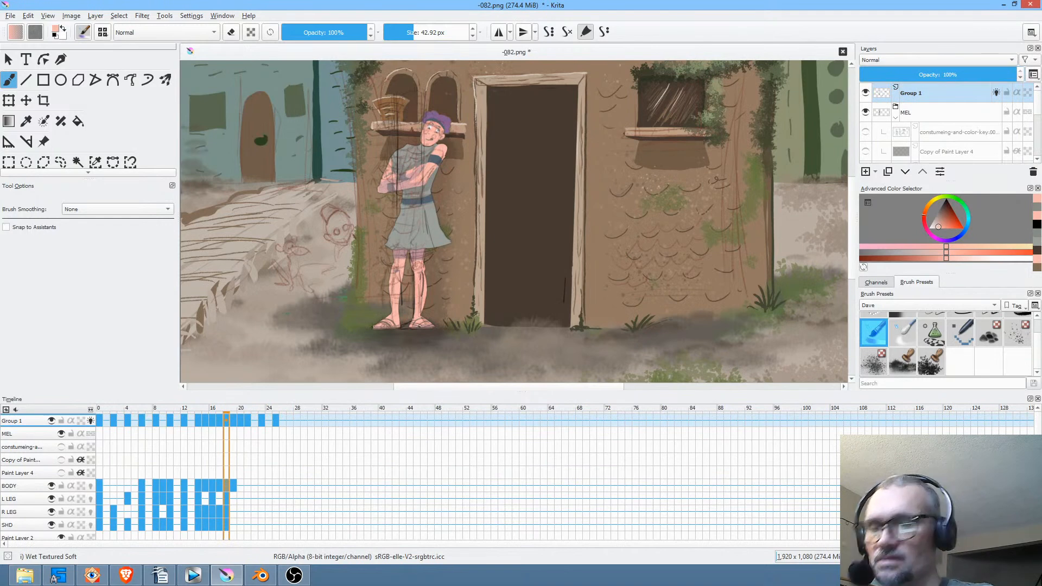
Step through the Group 1 sketch keyframes from frame 19 to frame 25, and return to frame 18.
click(234, 420)
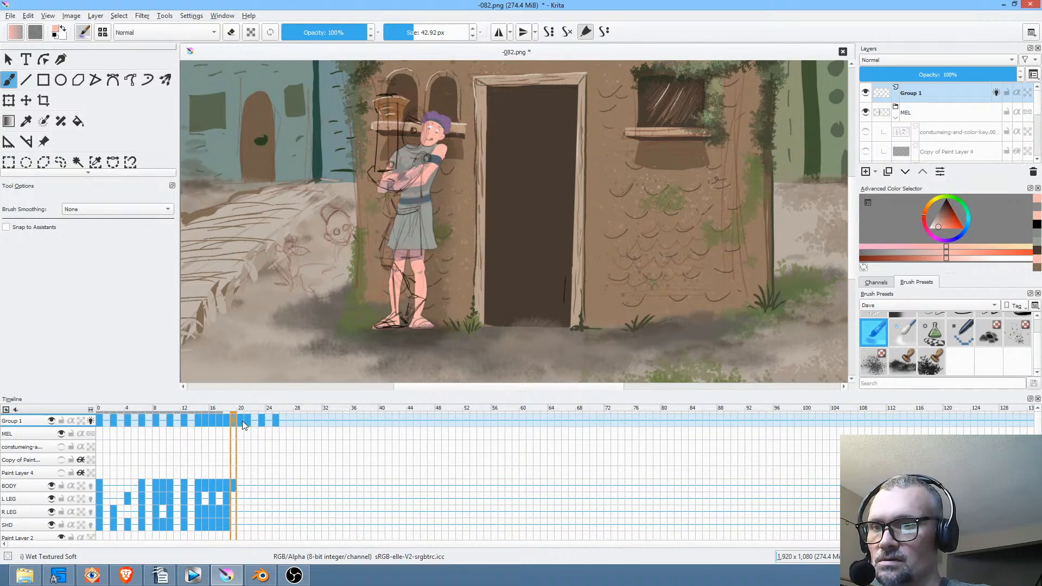
click(240, 422)
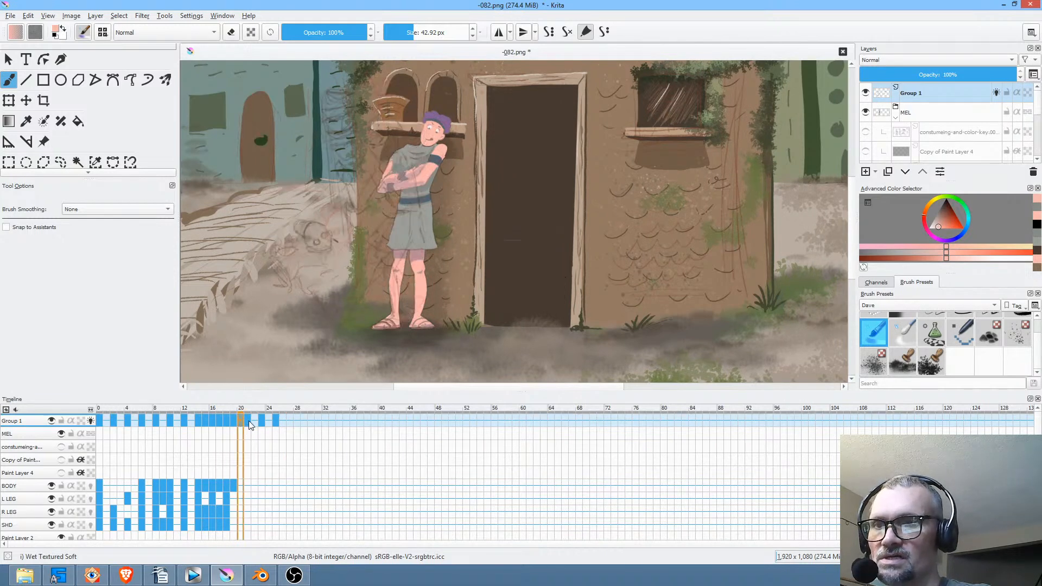
click(249, 422)
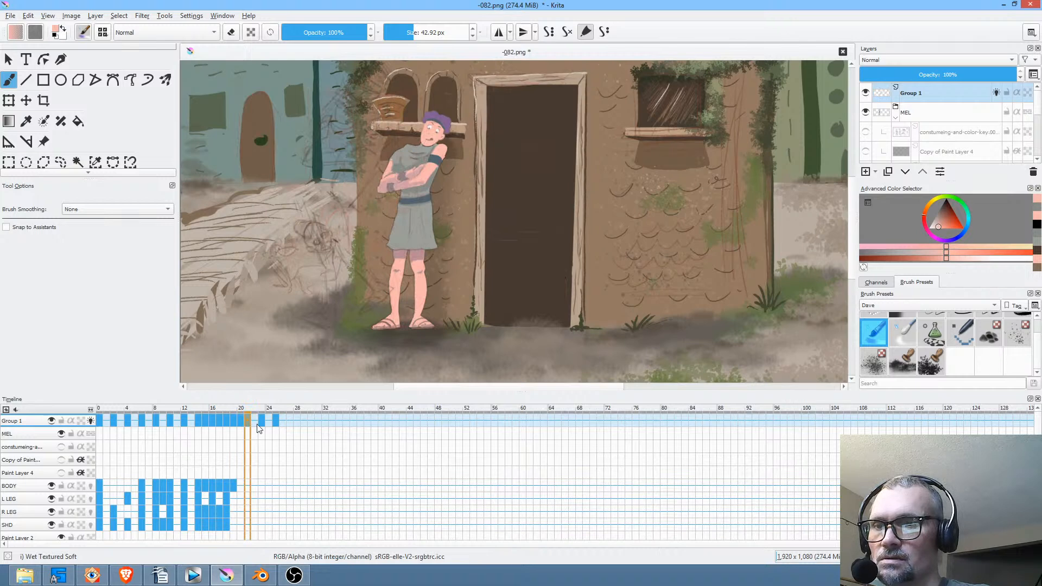
click(262, 421)
click(275, 421)
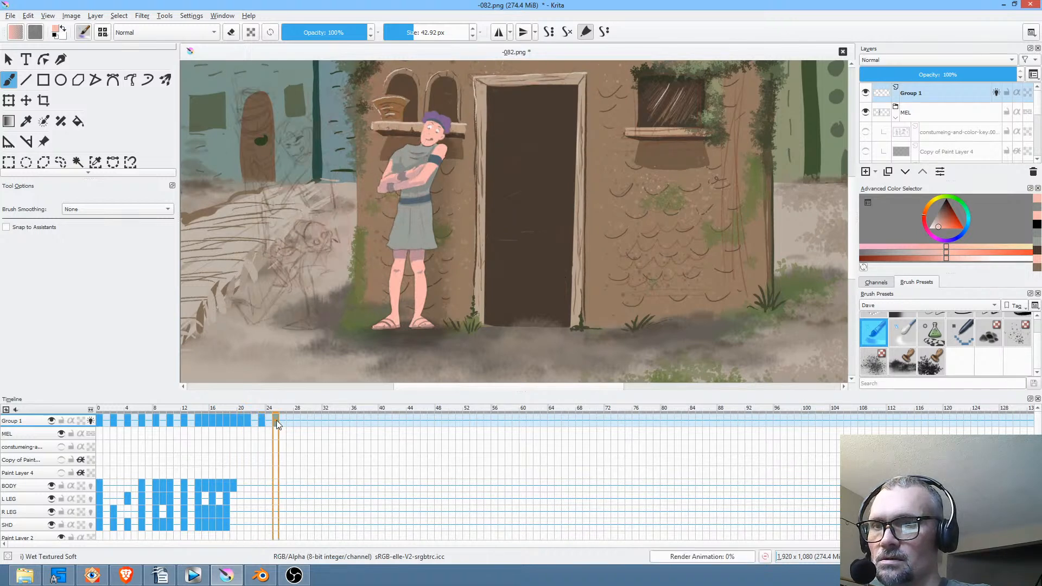
click(227, 420)
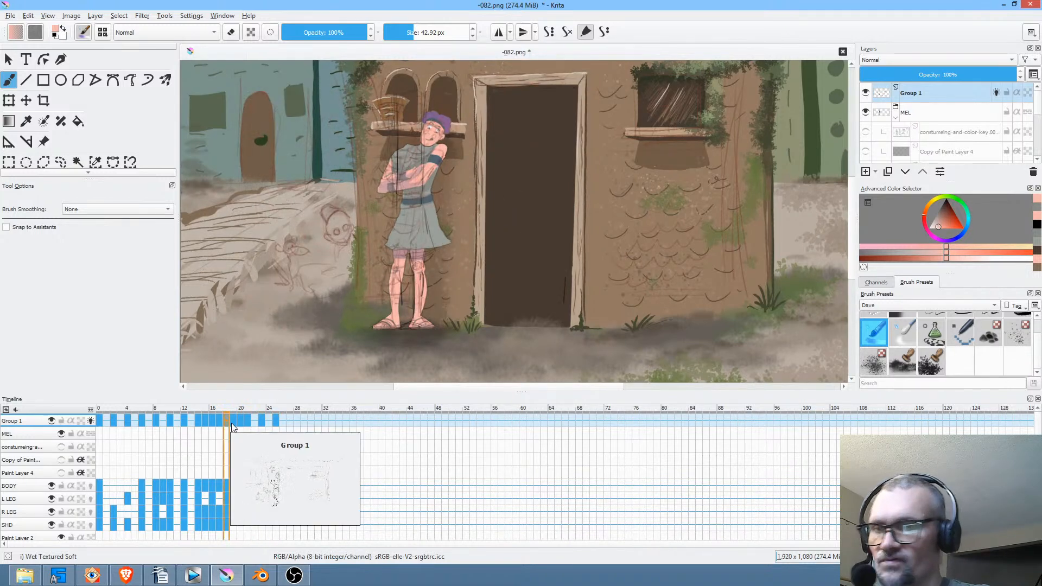
Put blank keyframes at frame 19 on the BODY, L LEG, R LEG and SHD layers.
click(236, 484)
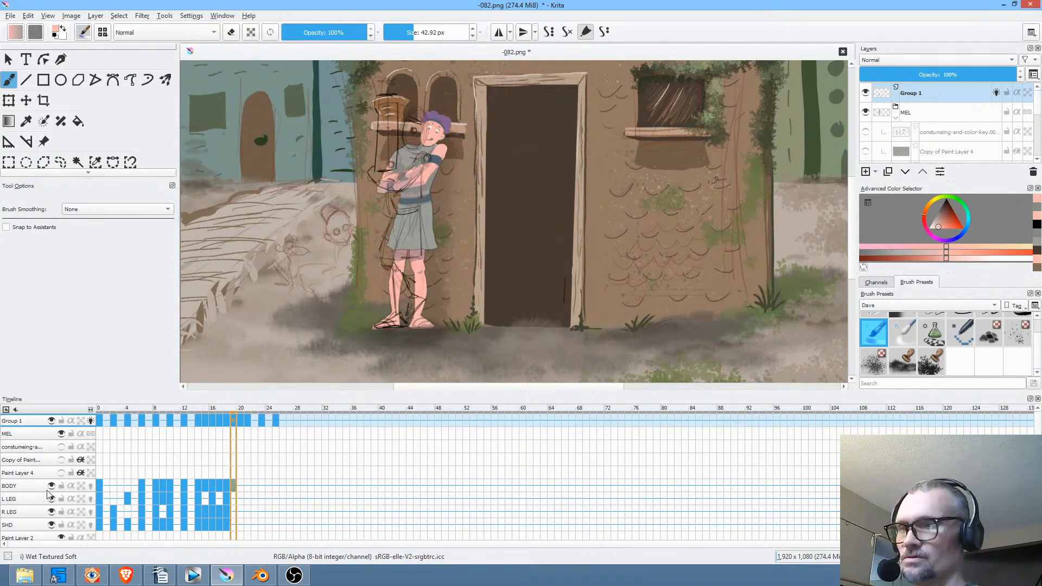
click(14, 489)
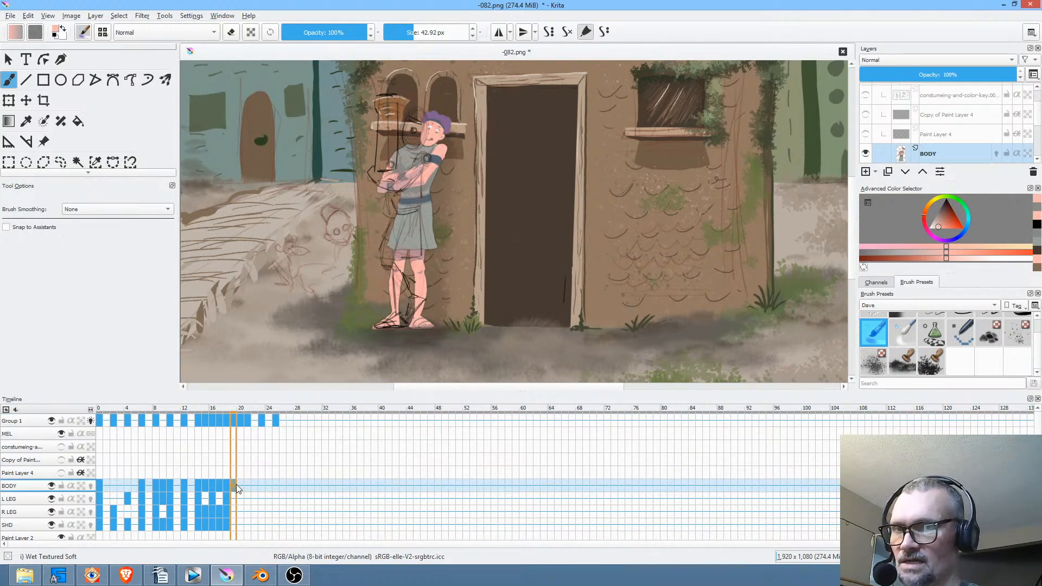
click(233, 497)
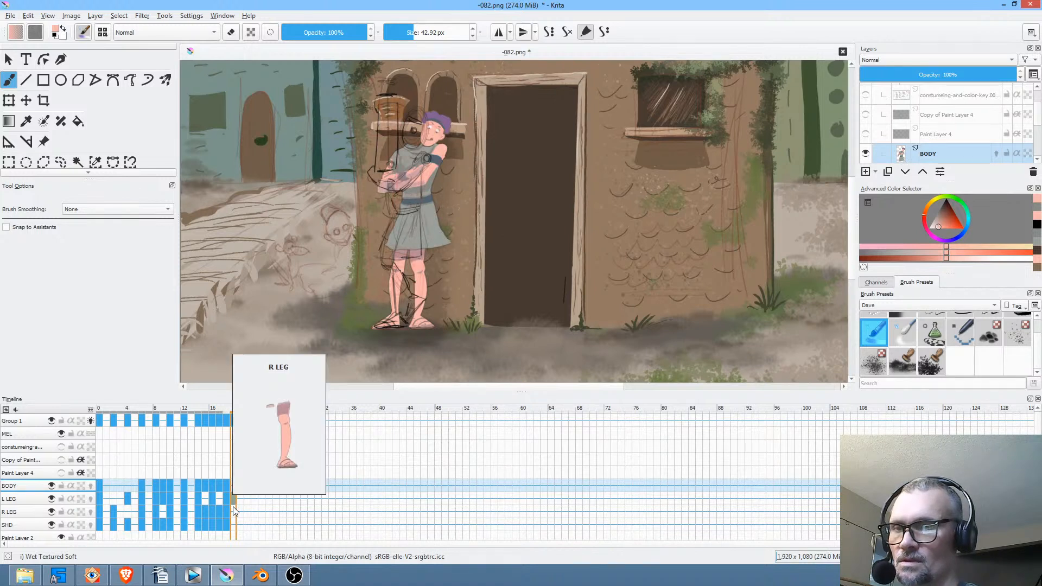
click(236, 488)
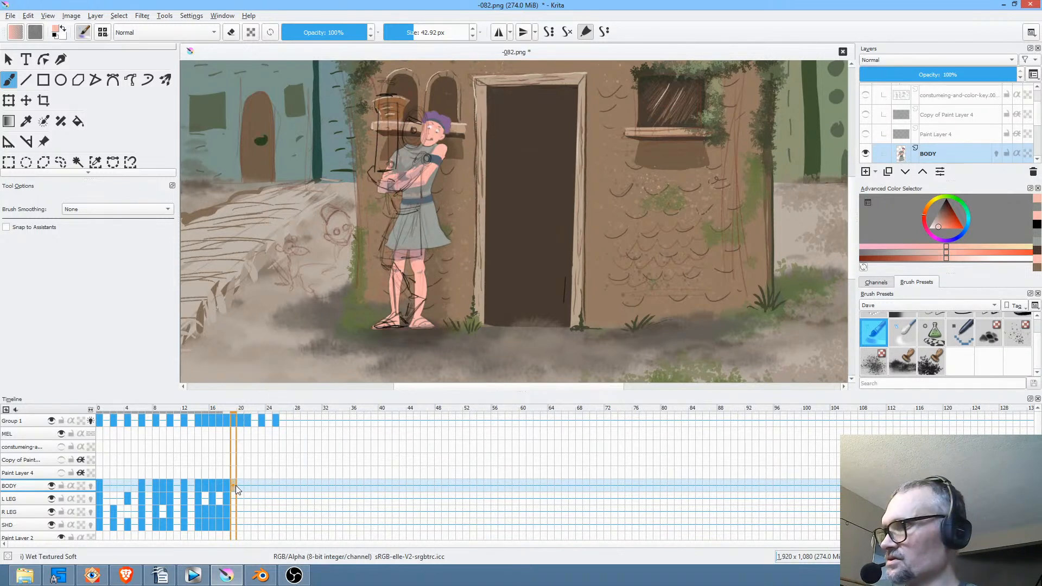
key(Delete)
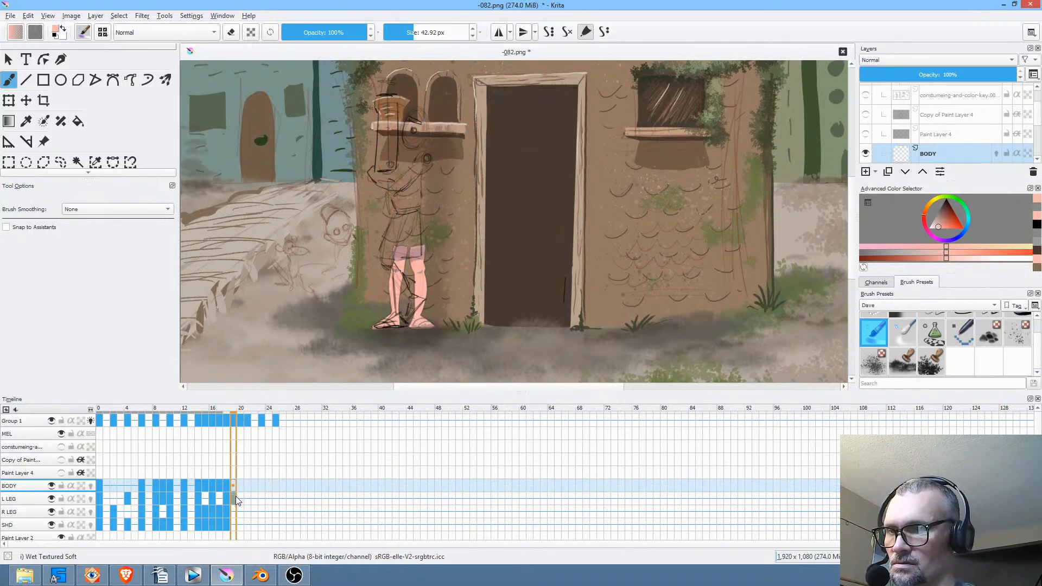
key(Delete)
click(234, 511)
key(Delete)
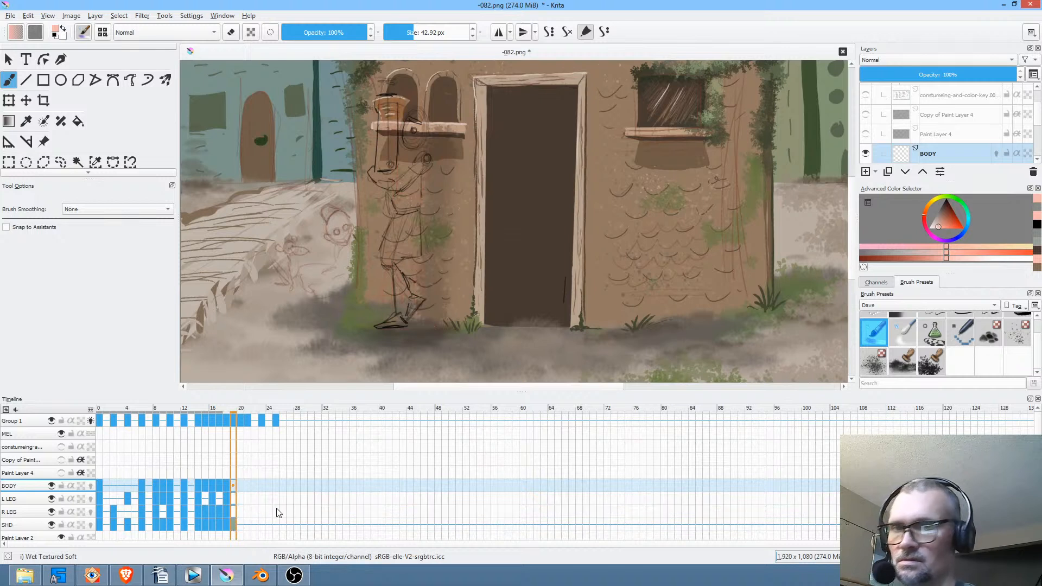
key(Delete)
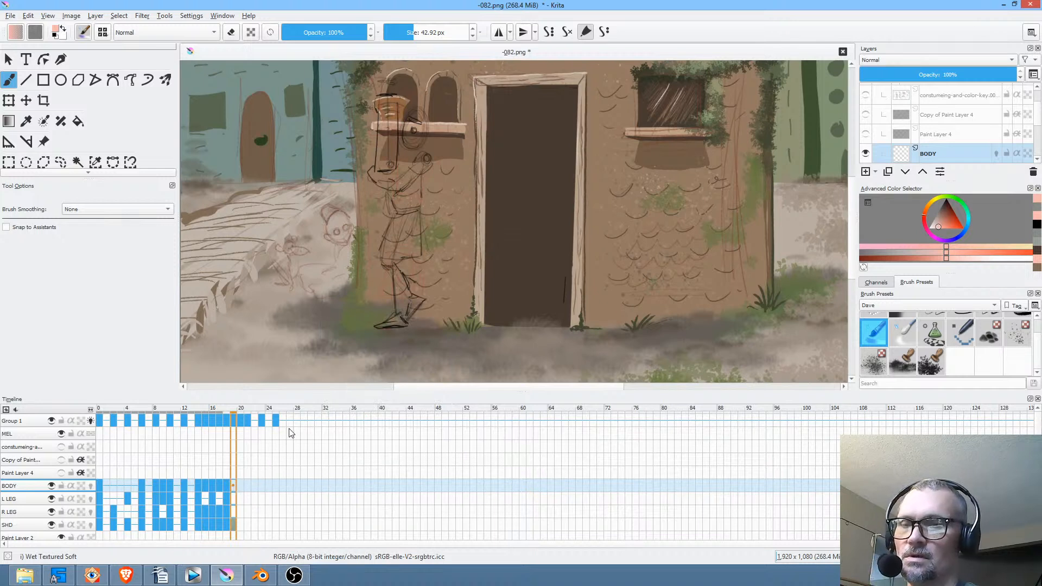
Add blank keyframes at frames 20 and 21 on the BODY, L LEG, R LEG and SHD layers.
click(240, 484)
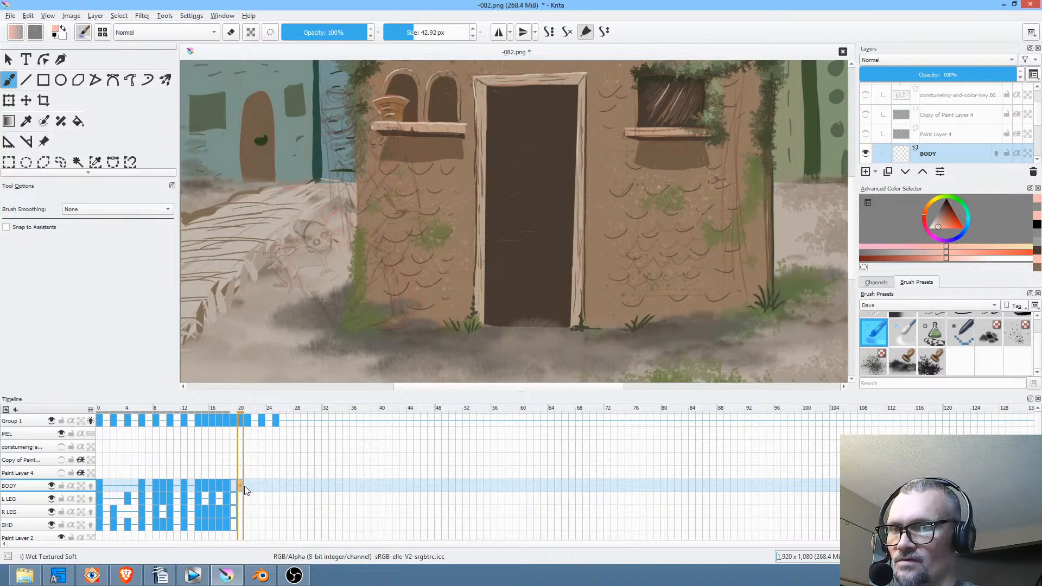
click(248, 485)
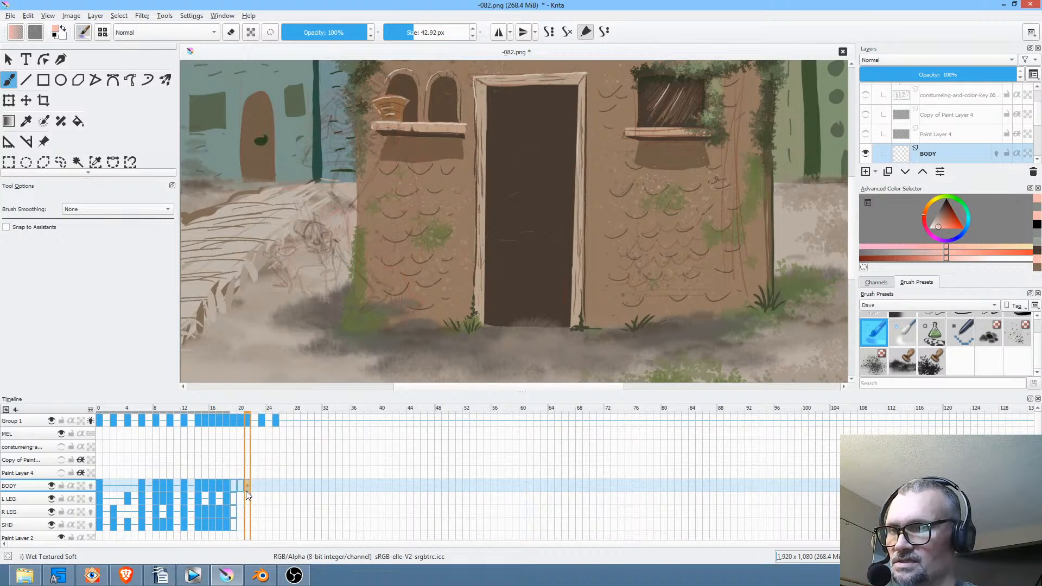
click(240, 495)
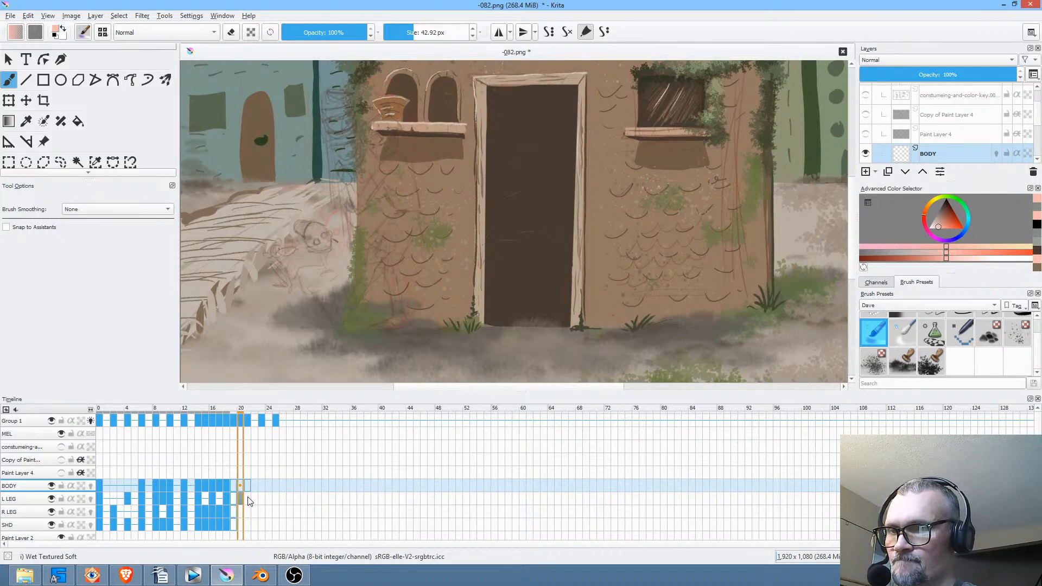
click(248, 498)
click(242, 513)
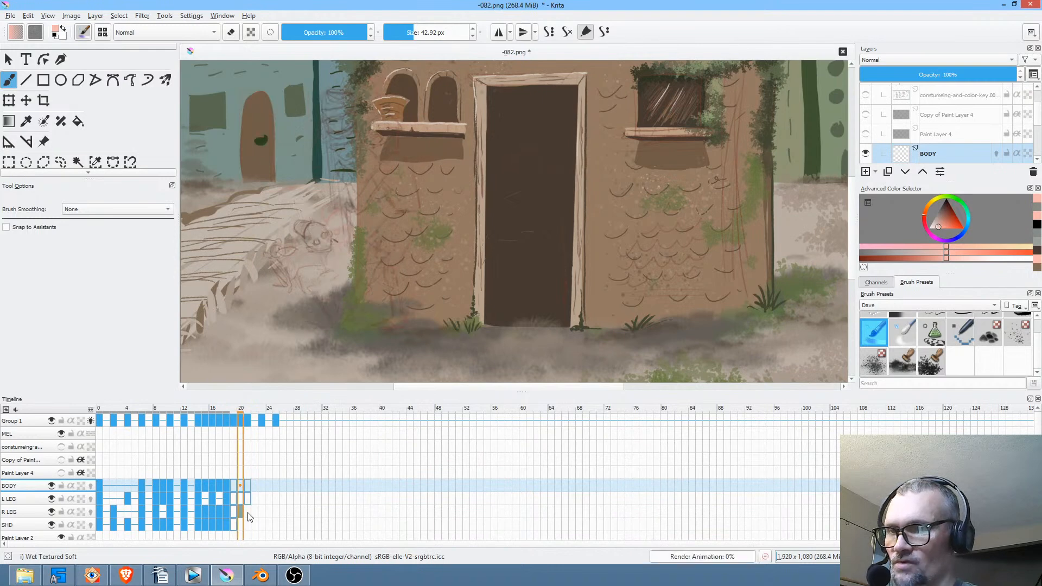
click(247, 513)
click(241, 522)
click(249, 523)
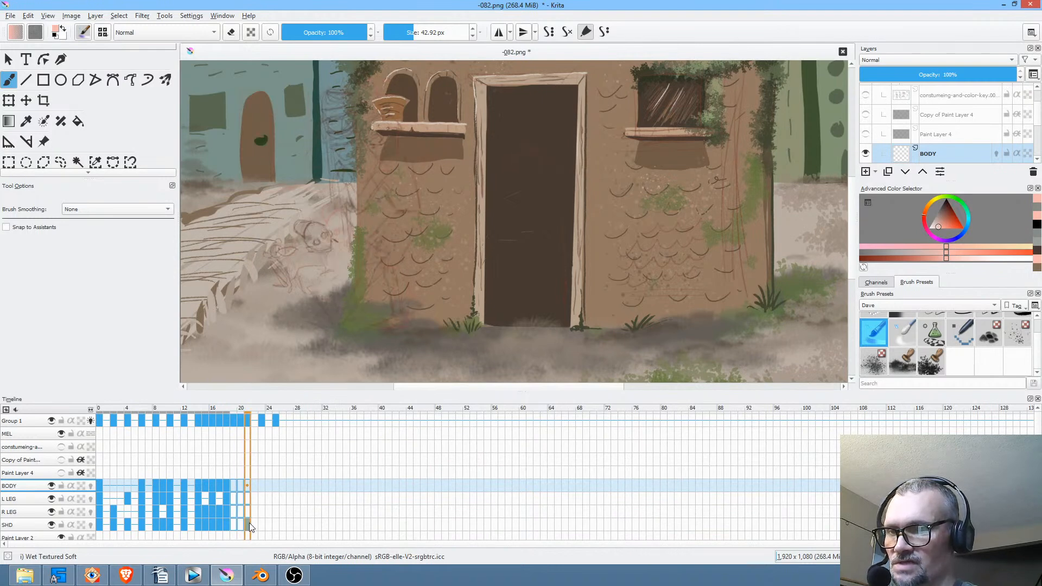
Compare the rough sketch poses at frames 19, 20 and 21, and go back to BODY frame 19.
click(233, 484)
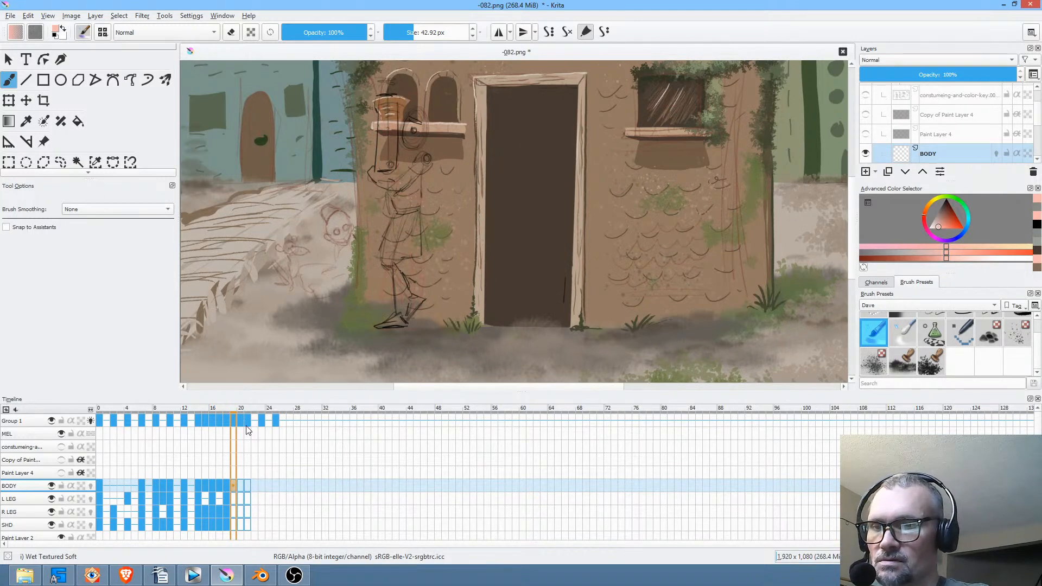
click(243, 483)
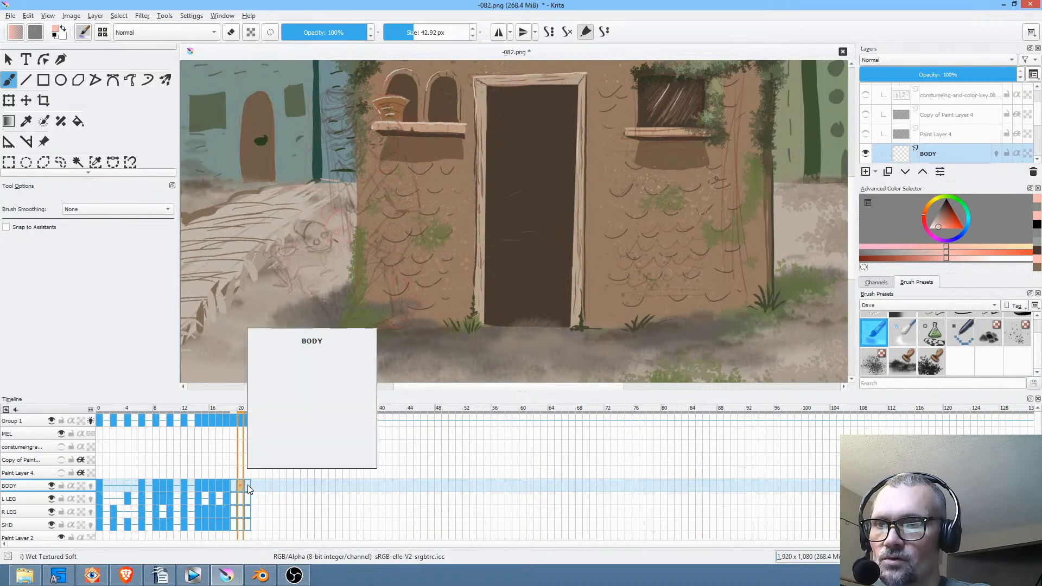
click(247, 485)
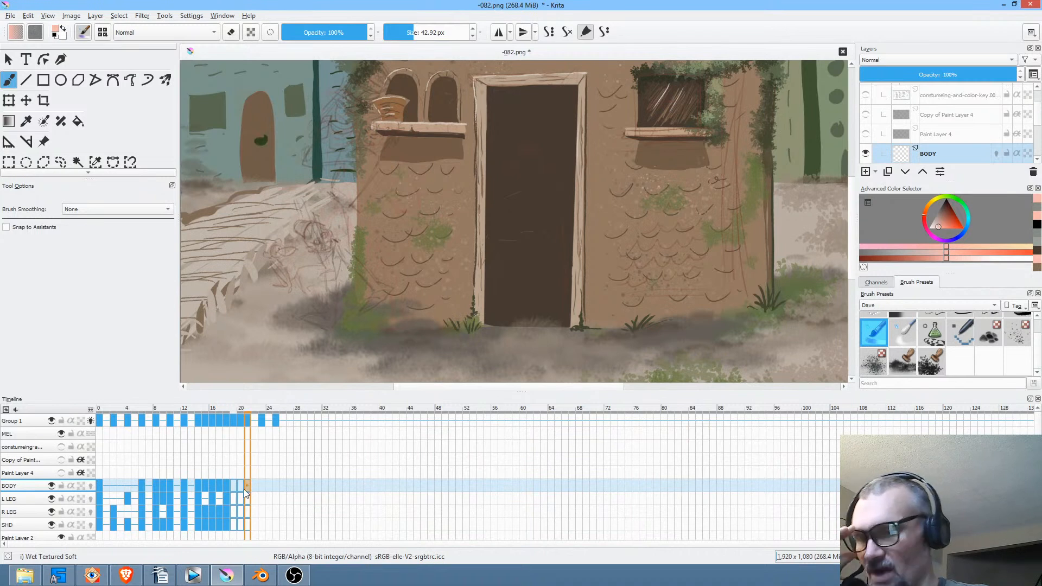
click(233, 484)
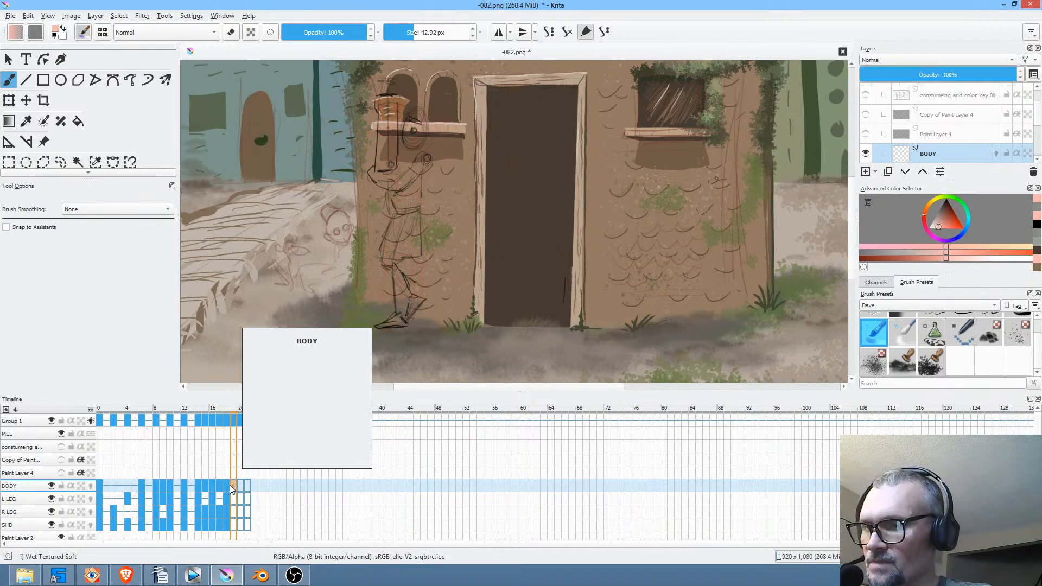
Hide the background layers Paint Layer 2 and Paint Layer 3 to isolate the sketched figure at frame 19.
scroll(926, 147, down, 3)
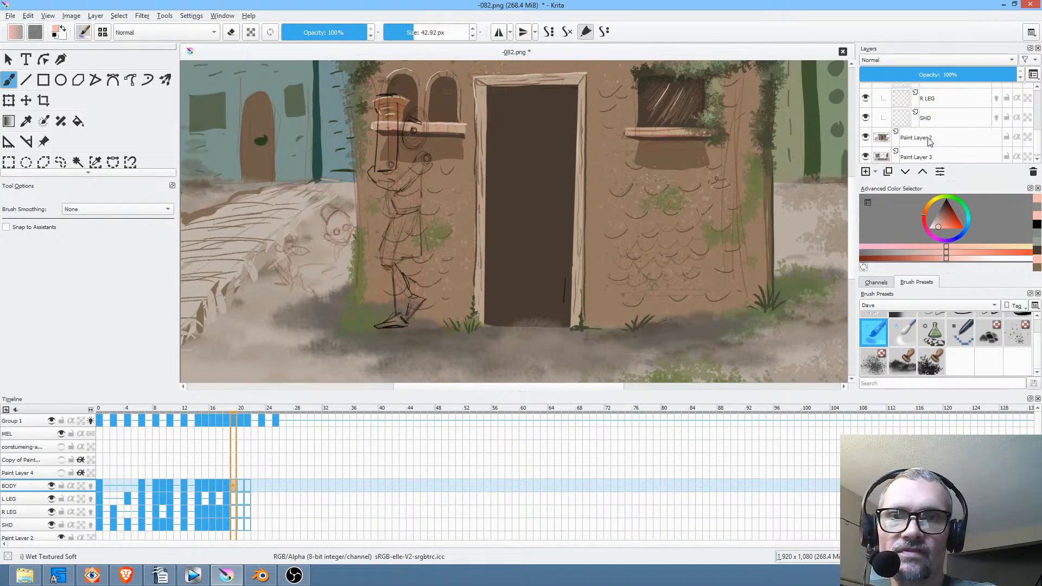
click(865, 157)
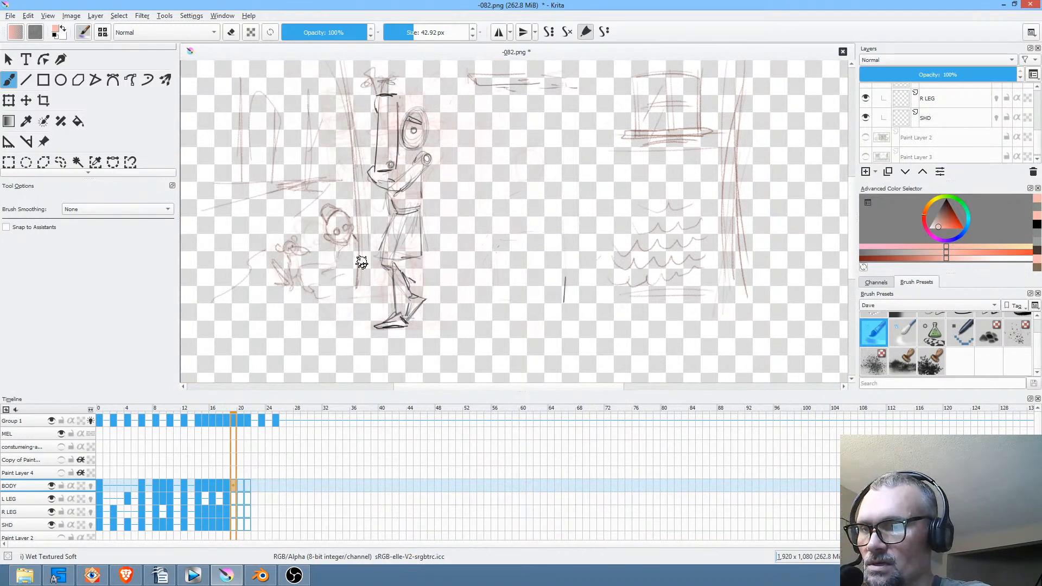
scroll(427, 189, up, 3)
drag(545, 270, 547, 262)
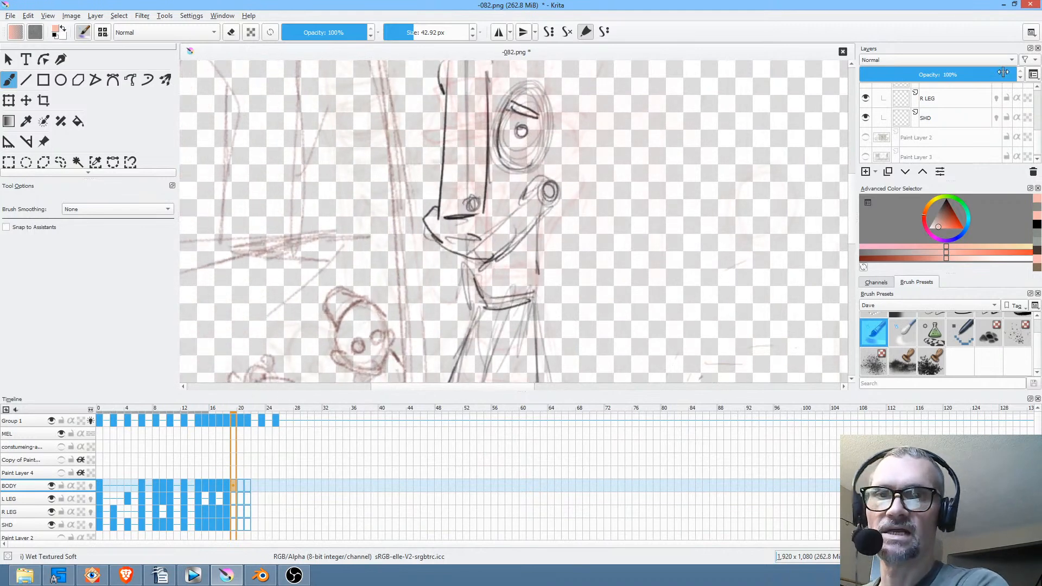
Choose the Pencil-2 brush preset at 6 px with the Freehand Path tool, filled with the foreground color.
scroll(954, 129, up, 2)
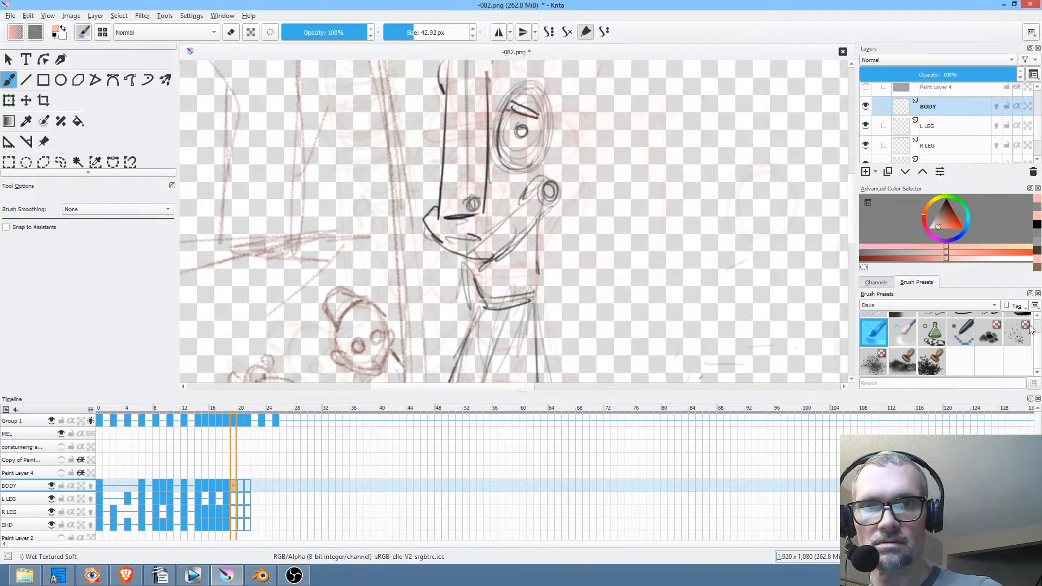
scroll(1039, 350, up, 2)
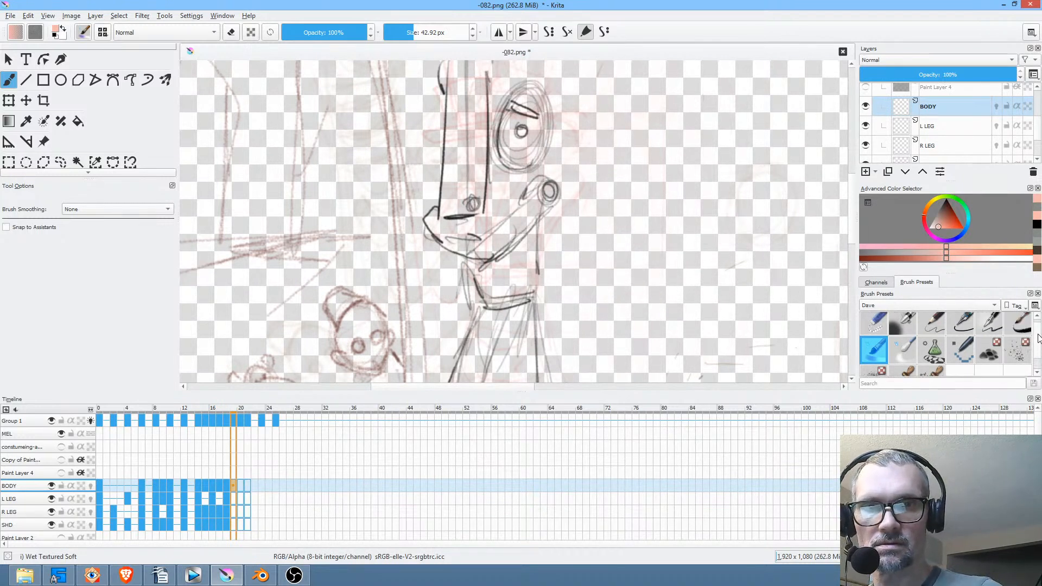
click(932, 325)
click(130, 80)
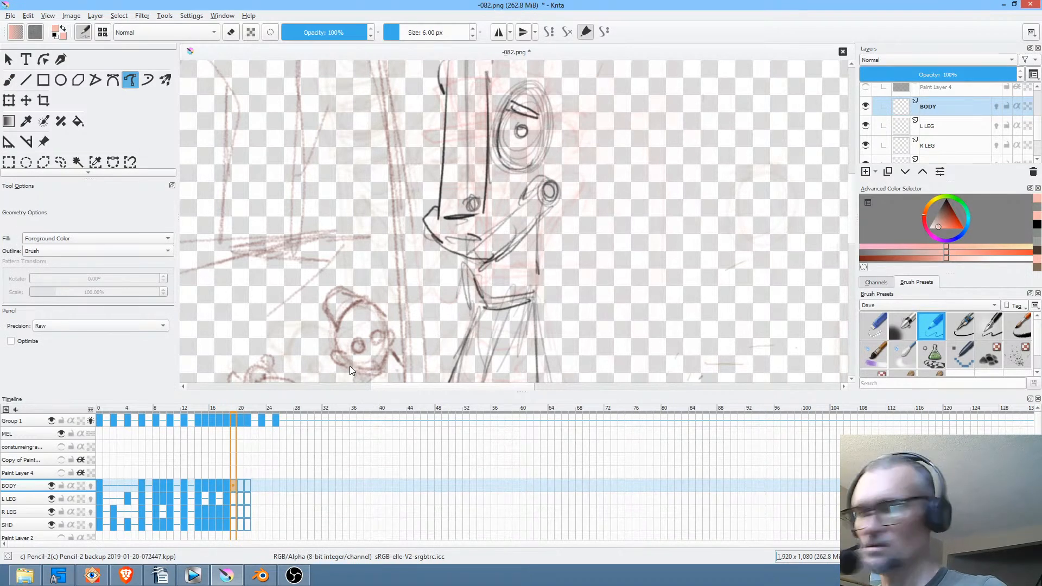
Sample the skin color from the character on frame 18 and fill the shoulder shape on BODY frame 19.
key(Left)
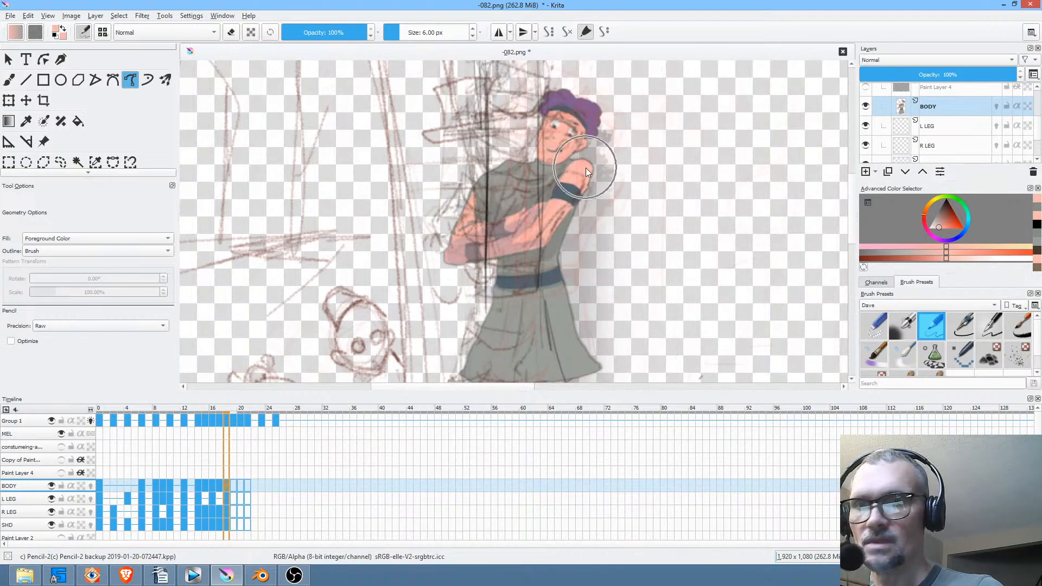
key(Right)
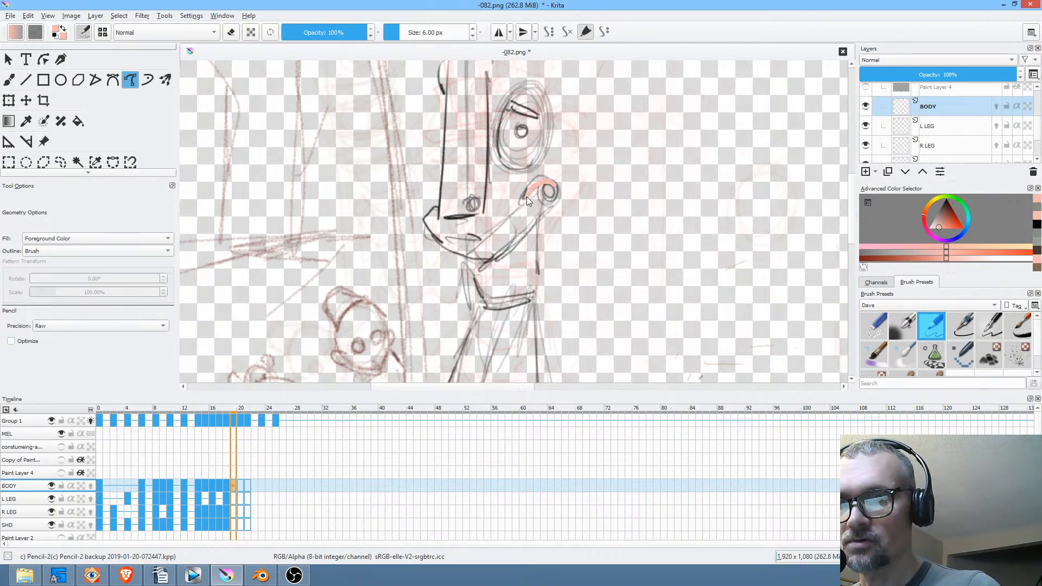
drag(554, 207, 551, 196)
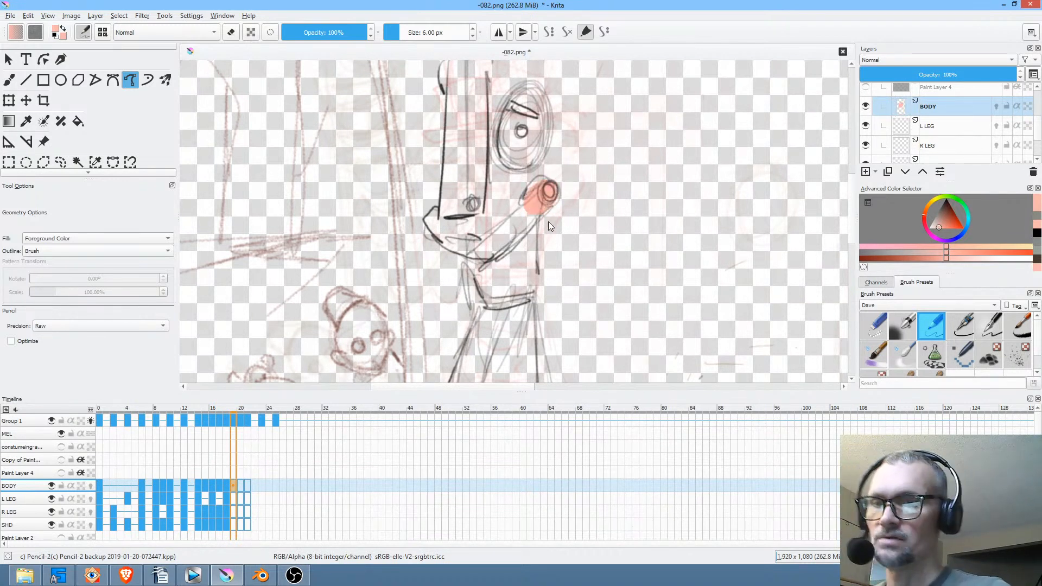
Fill the upper arm and the forearm with the skin color along the sketch on BODY frame 19.
click(229, 485)
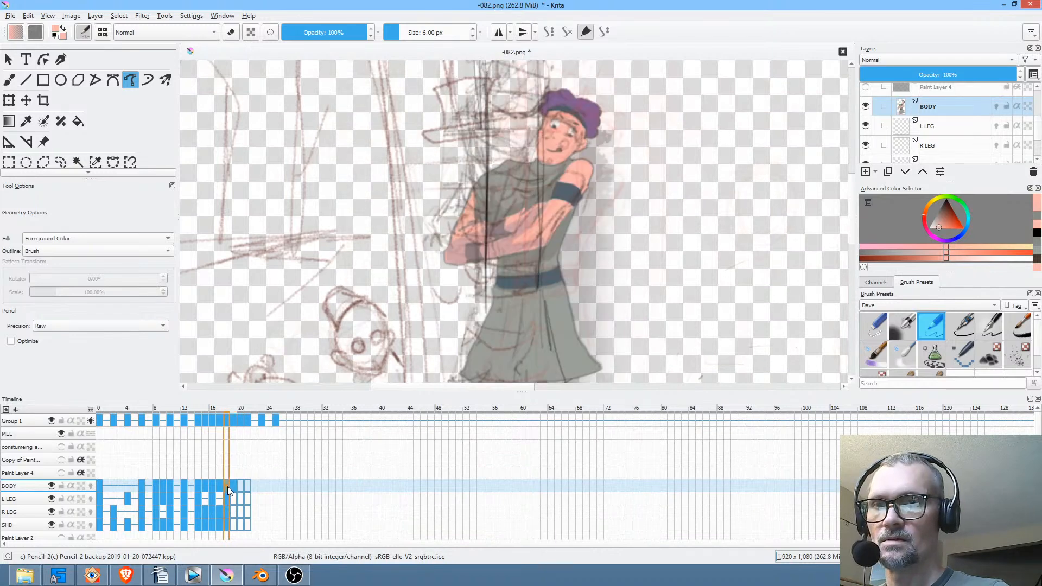
scroll(591, 208, up, 6)
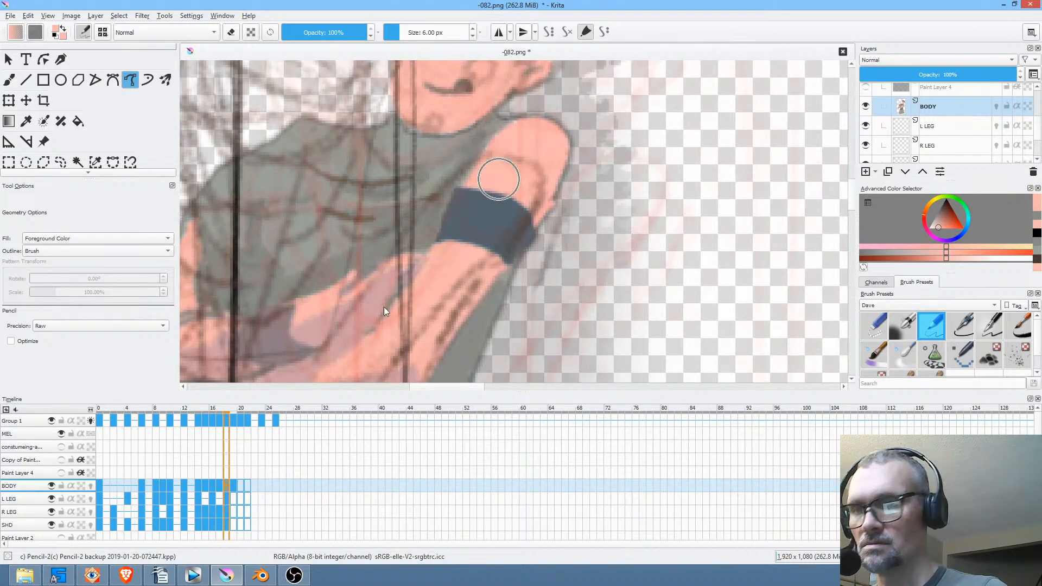
click(236, 481)
mouse_move(444, 224)
mouse_down()
mouse_move(505, 225)
mouse_move(580, 176)
mouse_move(505, 265)
mouse_move(514, 204)
mouse_move(455, 254)
mouse_move(444, 288)
mouse_move(532, 228)
mouse_move(561, 189)
mouse_up()
scroll(505, 224, down, 4)
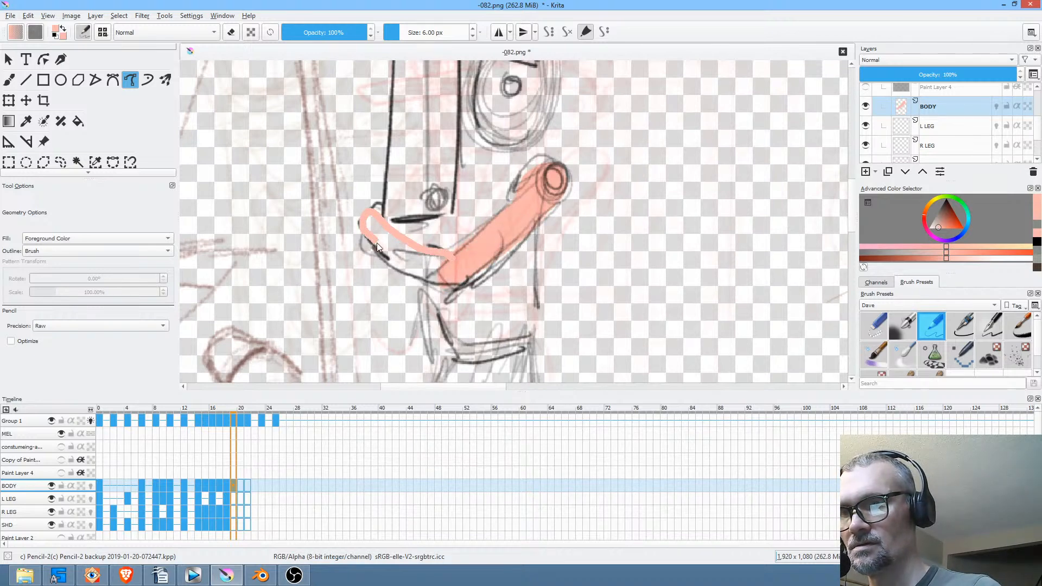
drag(441, 294, 441, 295)
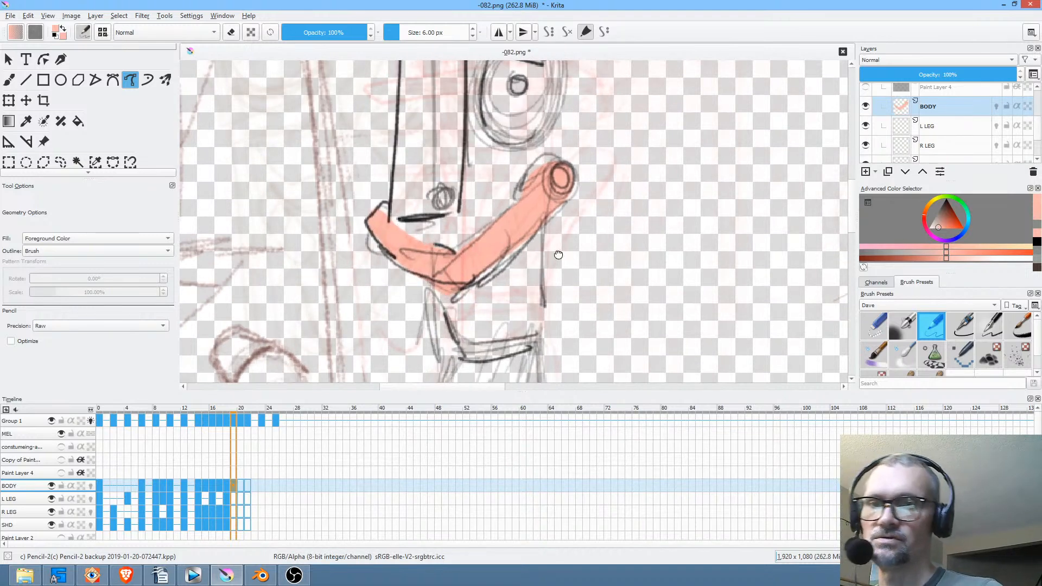
Fill the lower torso in gray-green and the belt in dark blue on BODY frame 19, sampling both colors from frame 18.
drag(559, 255, 575, 227)
click(225, 486)
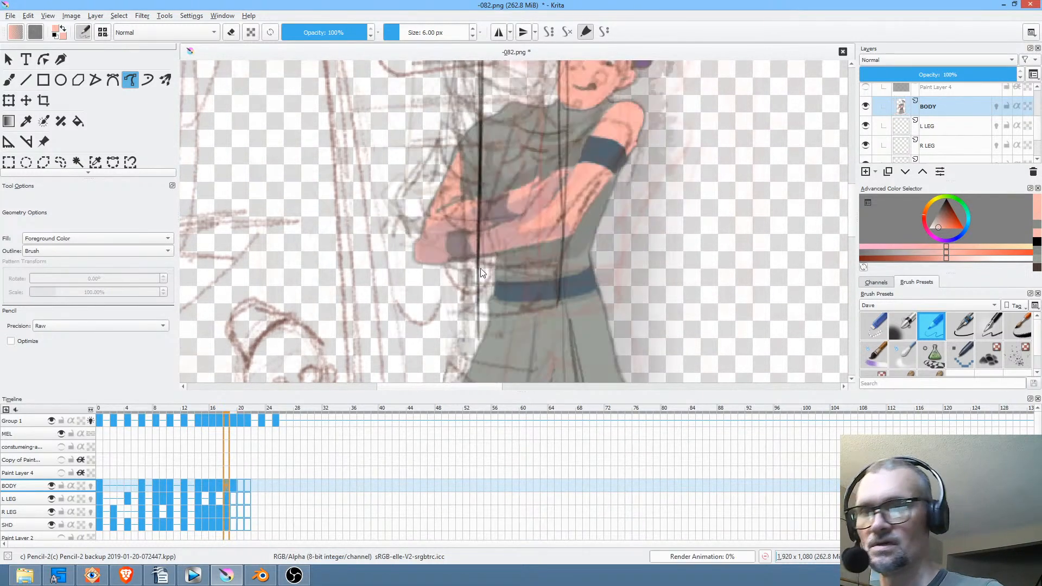
ctrl+click(590, 323)
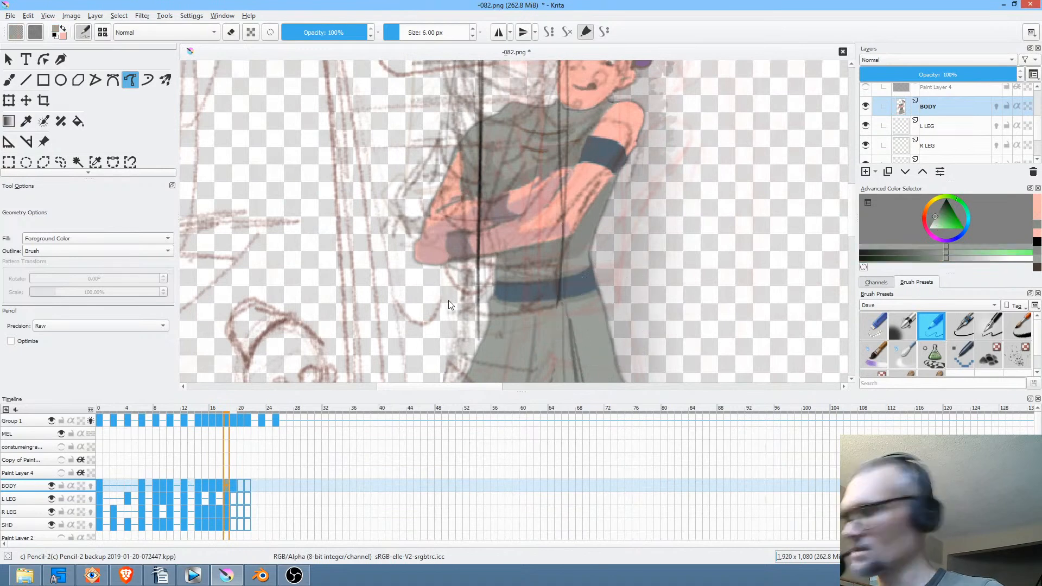
key(Right)
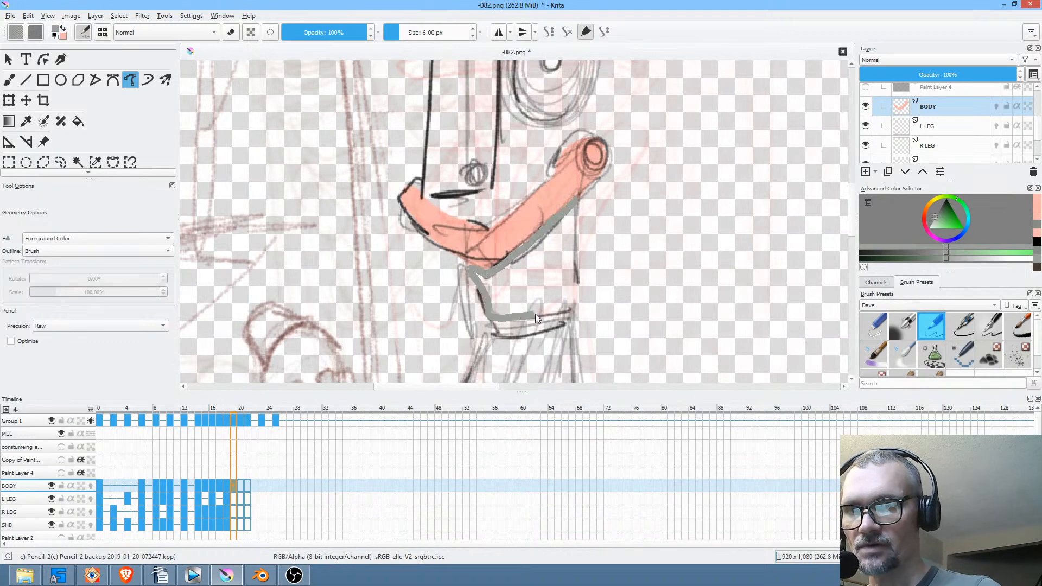
drag(573, 222, 575, 206)
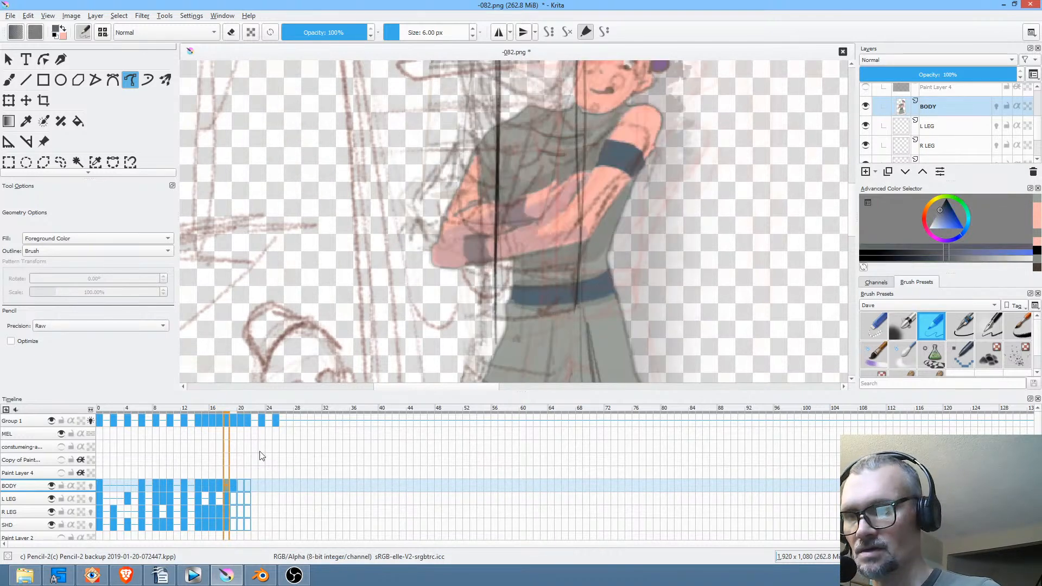
click(237, 484)
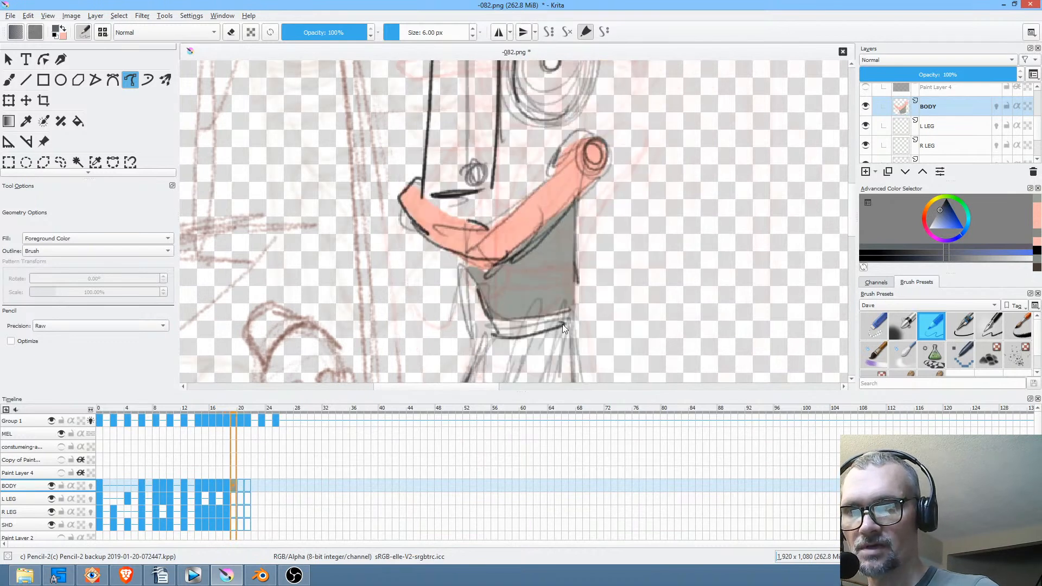
drag(563, 324, 625, 254)
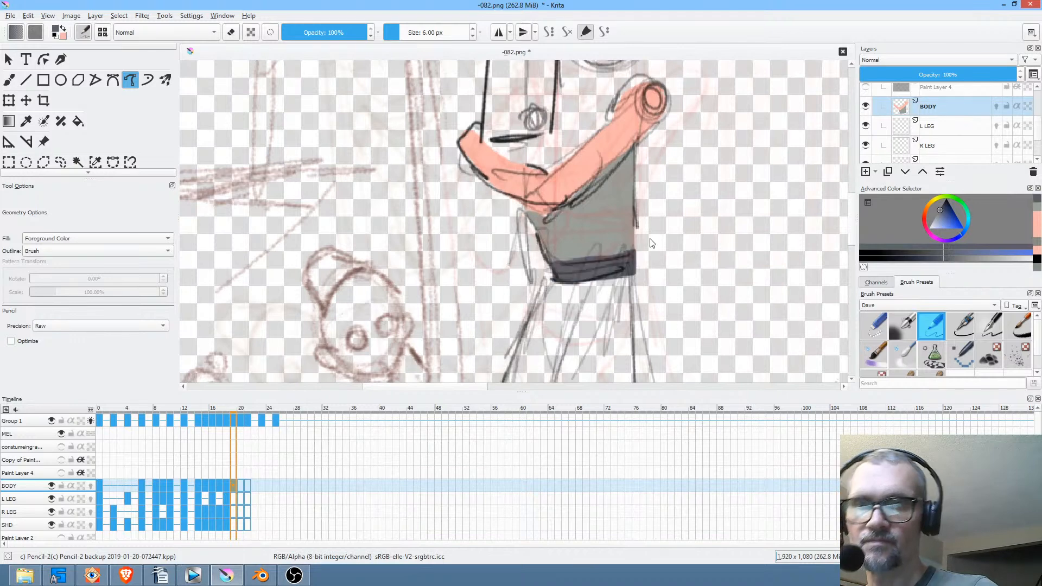
Sample a warm gray from the shirt and fill the upper torso and shoulder behind the arm on BODY frame 19.
drag(634, 251, 538, 253)
ctrl+click(554, 253)
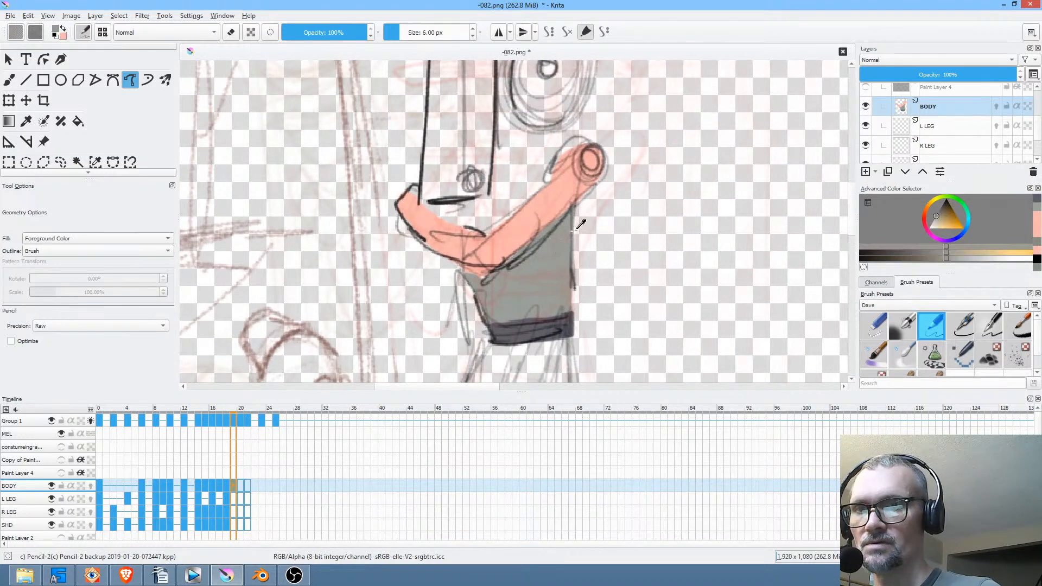
scroll(551, 233, up, 3)
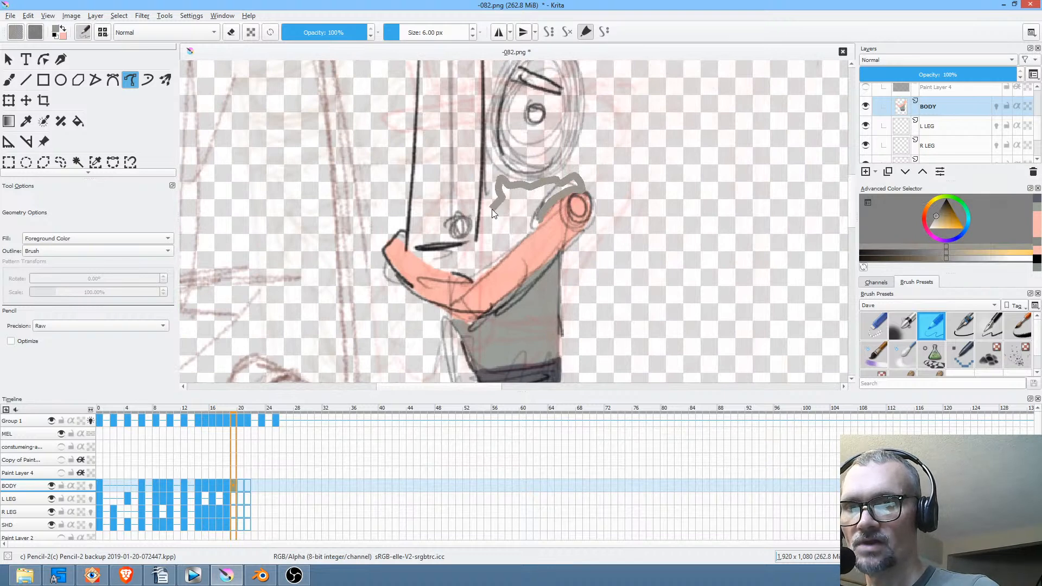
mouse_move(475, 278)
mouse_down()
mouse_move(541, 227)
mouse_move(588, 248)
mouse_up()
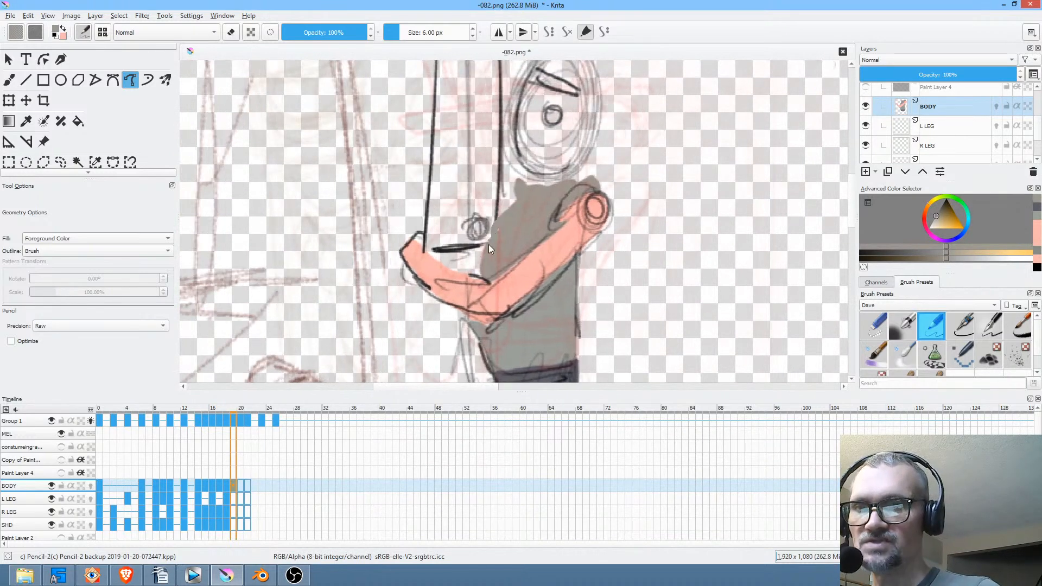
Sample the skin color from the arm and fill the face and neck shapes on BODY frame 19, comparing the neighboring frames' poses.
drag(493, 250, 504, 323)
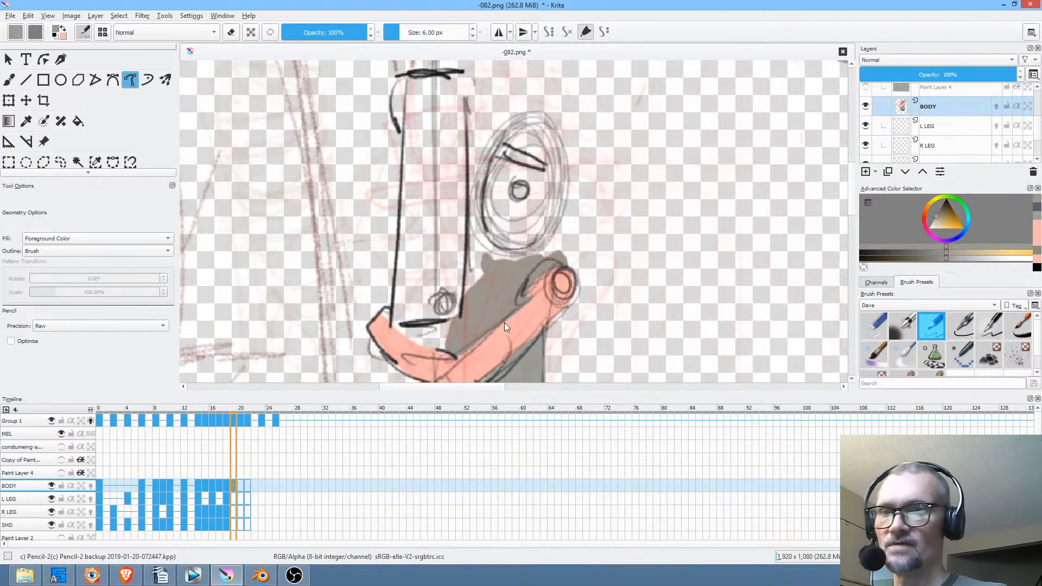
ctrl+click(529, 316)
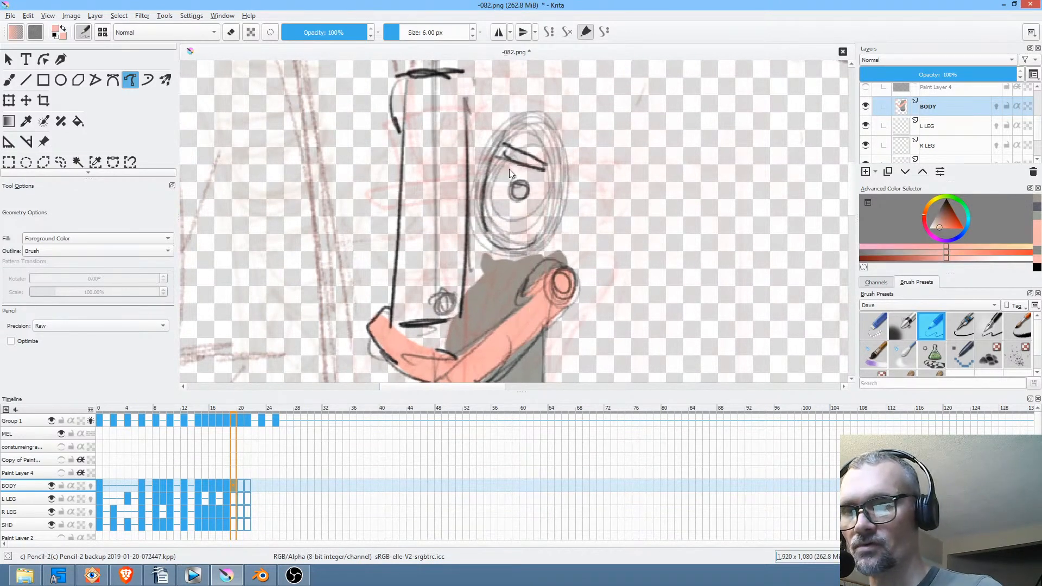
key(Left)
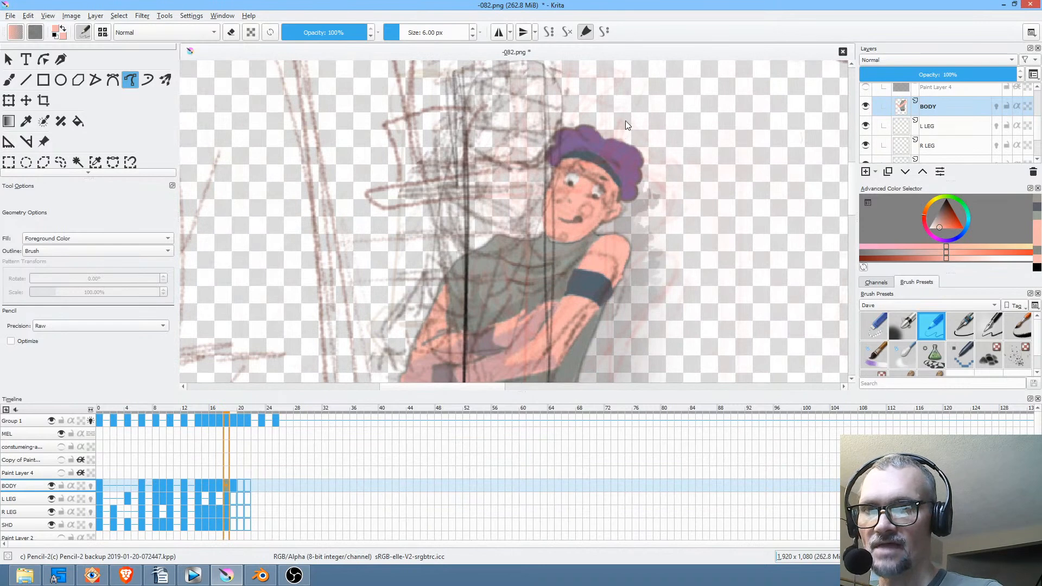
key(Right)
key(Right)
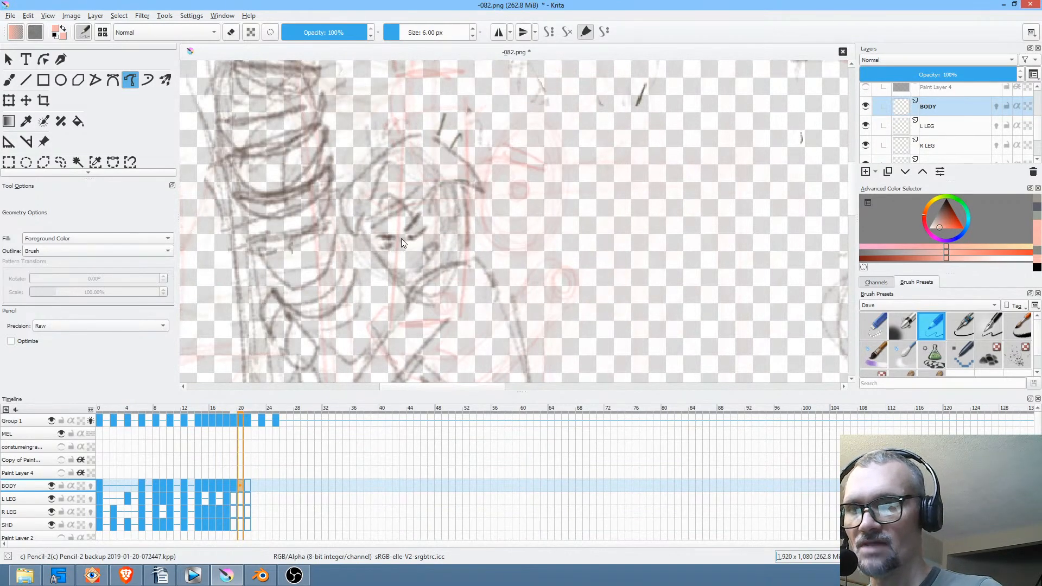
key(Left)
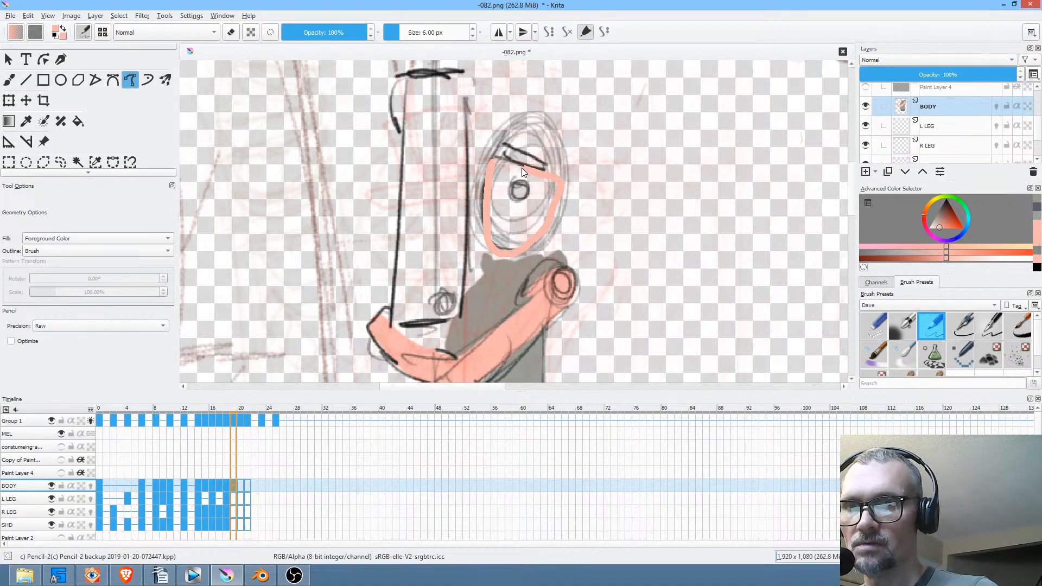
drag(522, 168, 524, 169)
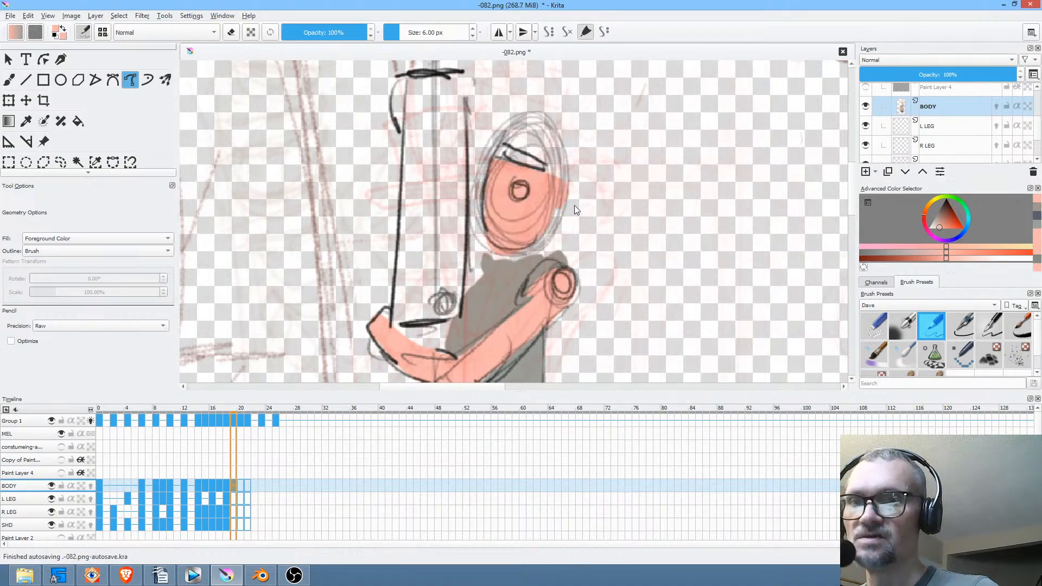
drag(543, 230, 536, 253)
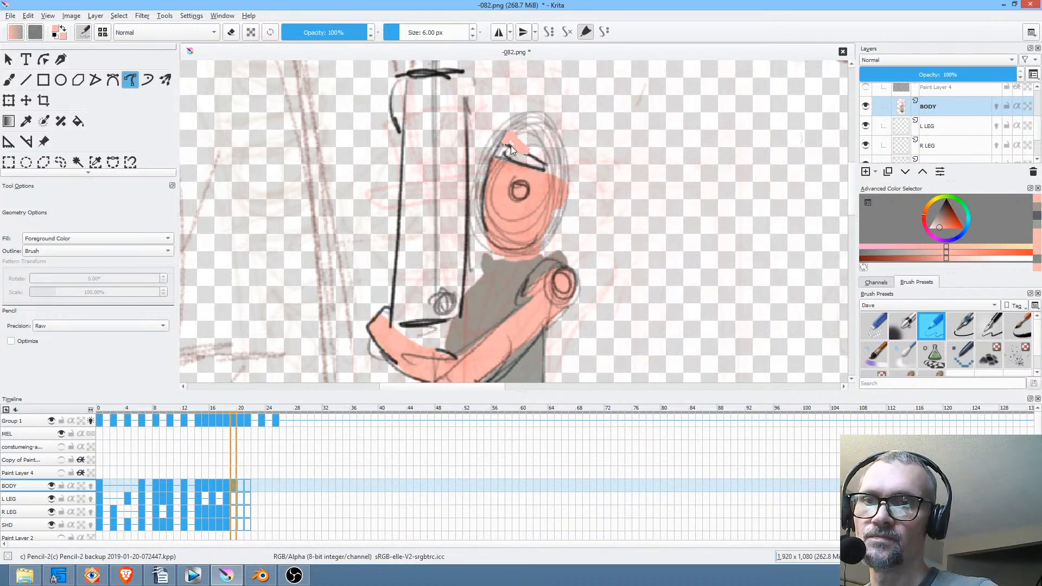
Take the dark blue headband color from frame 18 and fill the headband across the forehead on BODY frame 19.
key(Left)
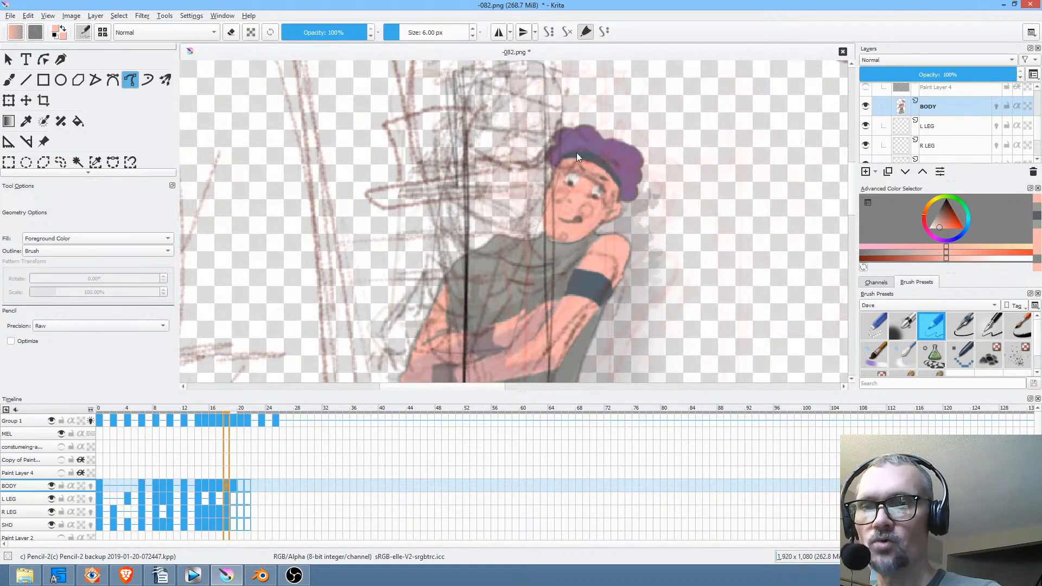
key(d)
key(Right)
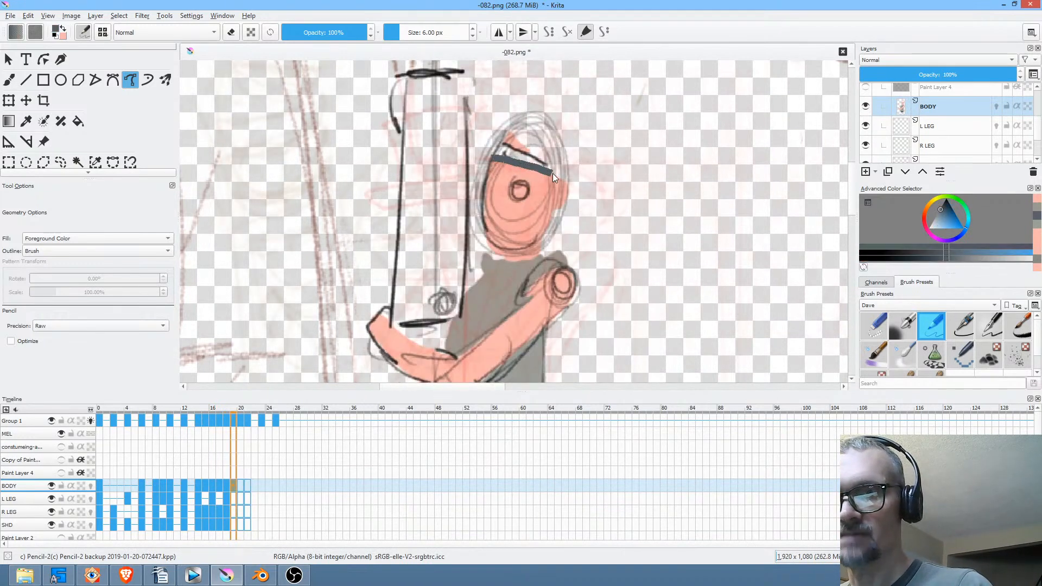
drag(496, 148, 493, 147)
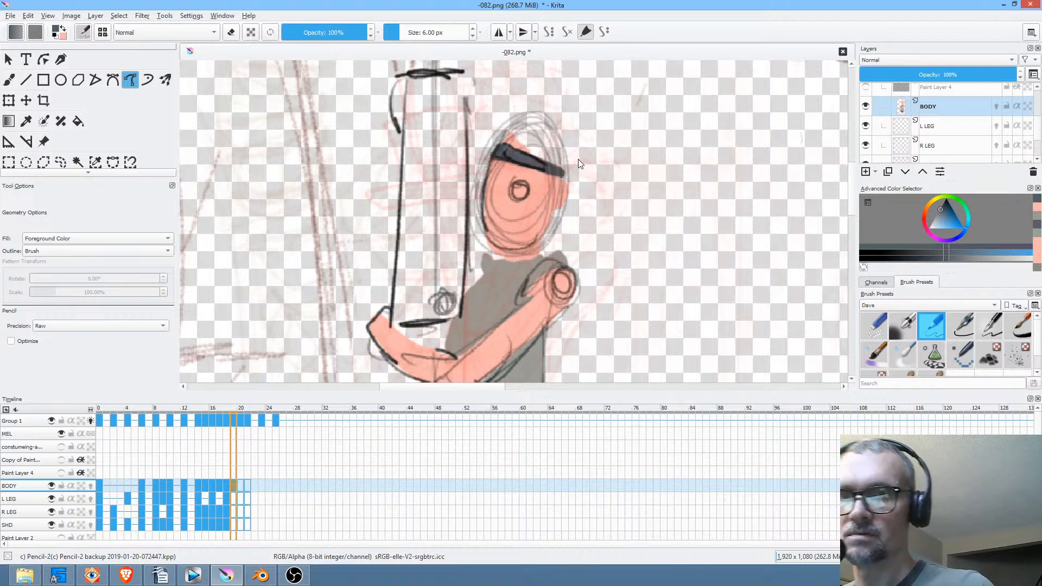
Sample the purple hair color from frame 18 and fill the curly hair shape above the headband on BODY frame 19.
key(Left)
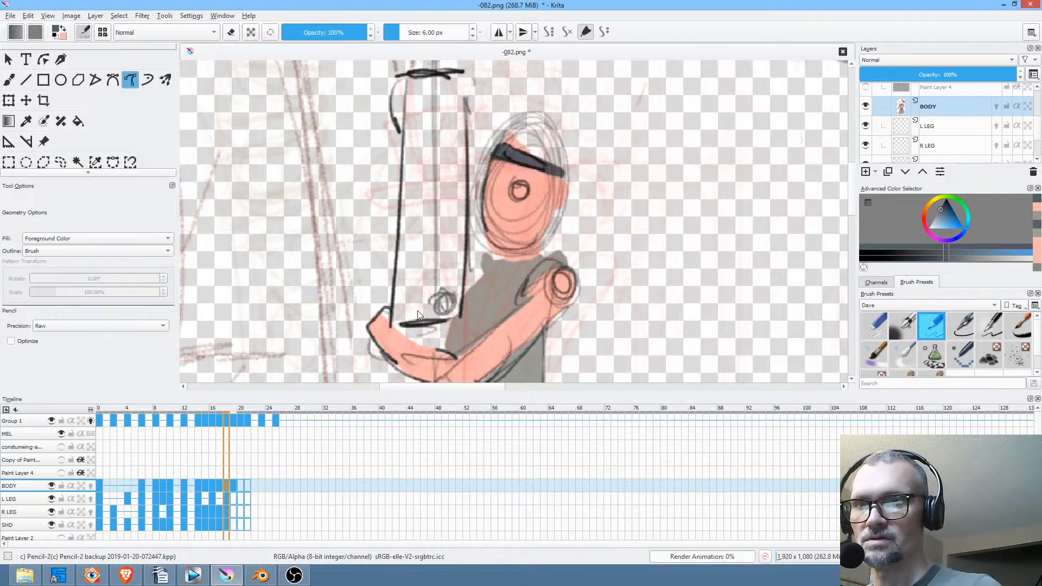
ctrl+click(625, 155)
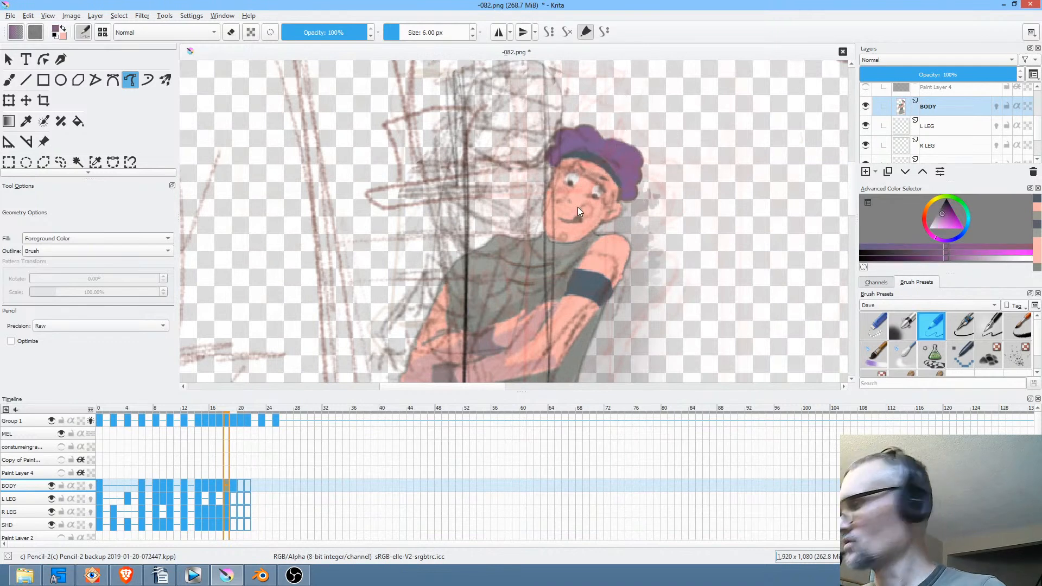
key(Right)
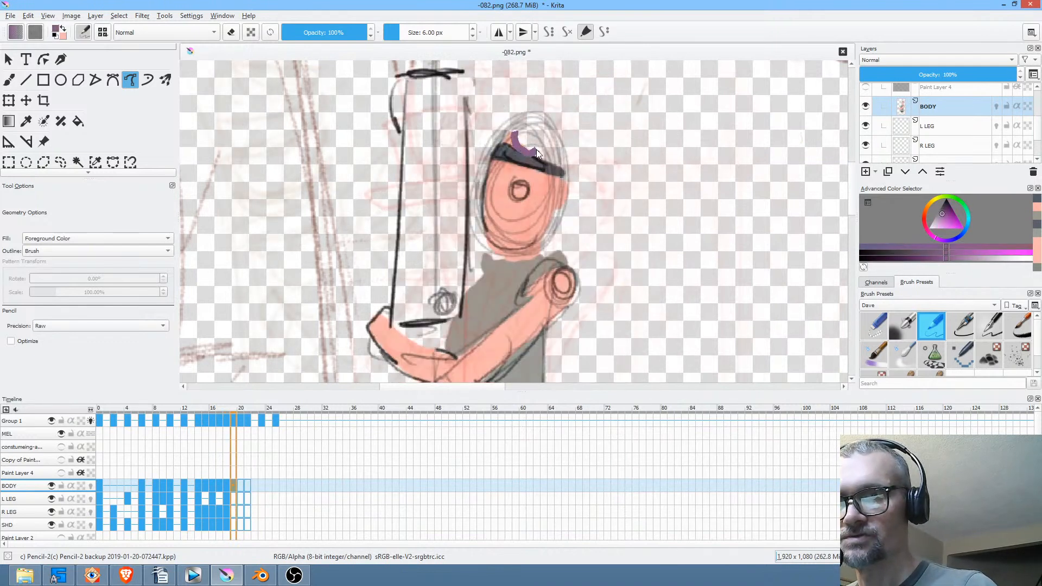
mouse_move(577, 148)
mouse_down()
mouse_move(507, 115)
mouse_move(489, 136)
mouse_move(496, 147)
mouse_move(521, 138)
mouse_up()
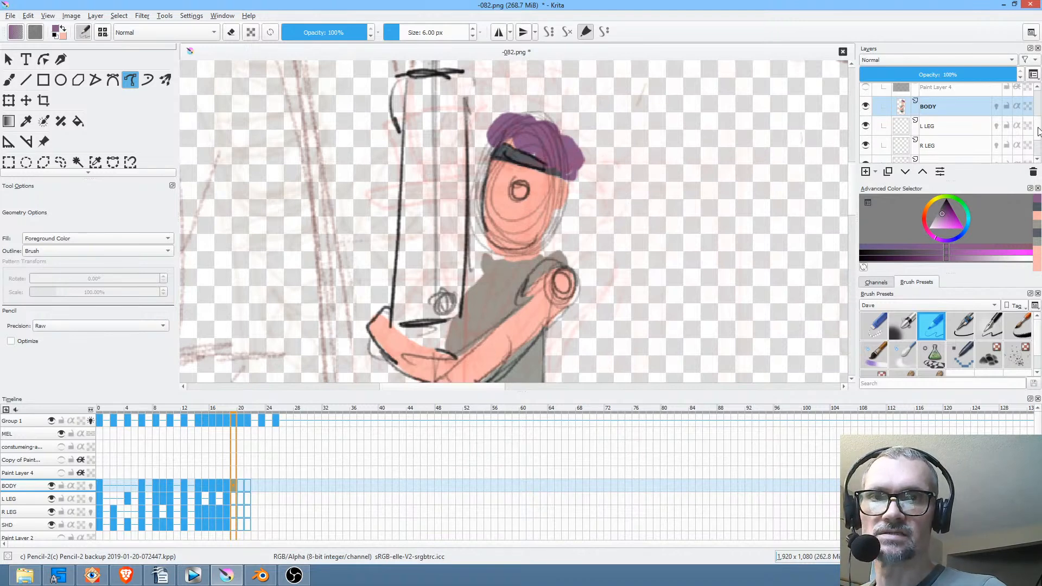
Hide the Group 1 sketch layer and choose a dark brown foreground color.
scroll(955, 93, up, 3)
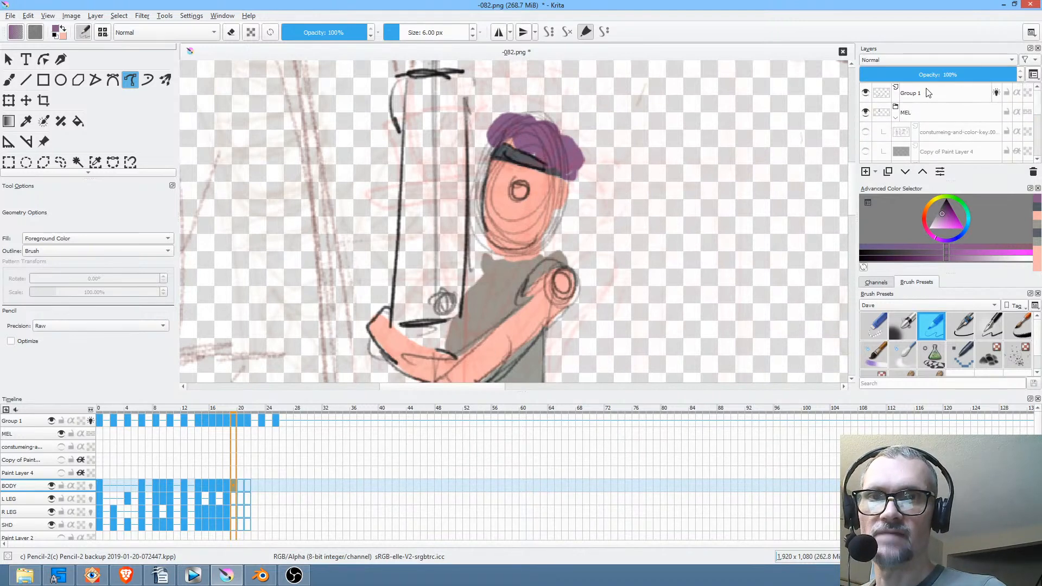
click(866, 92)
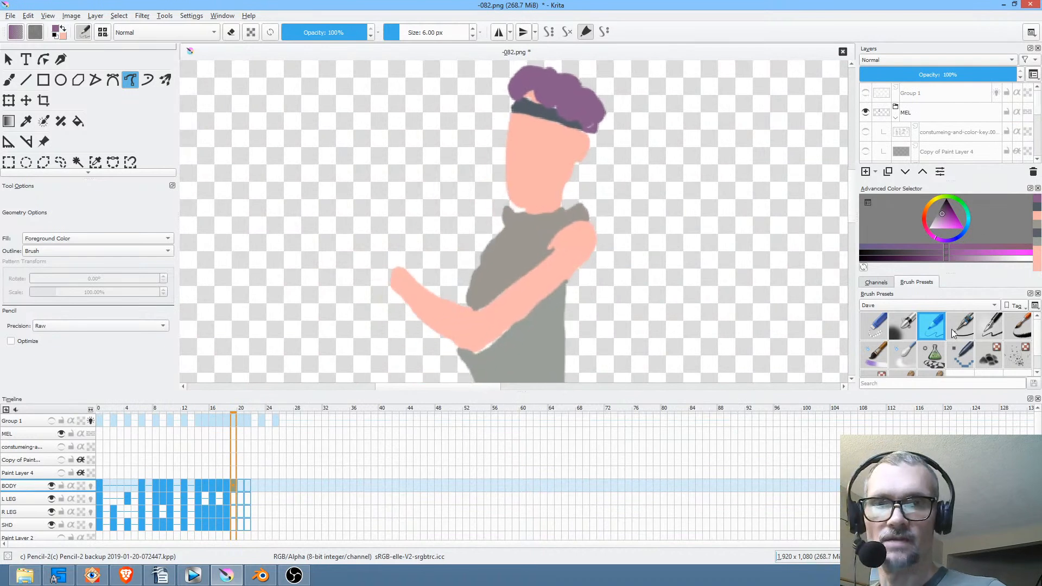
click(946, 207)
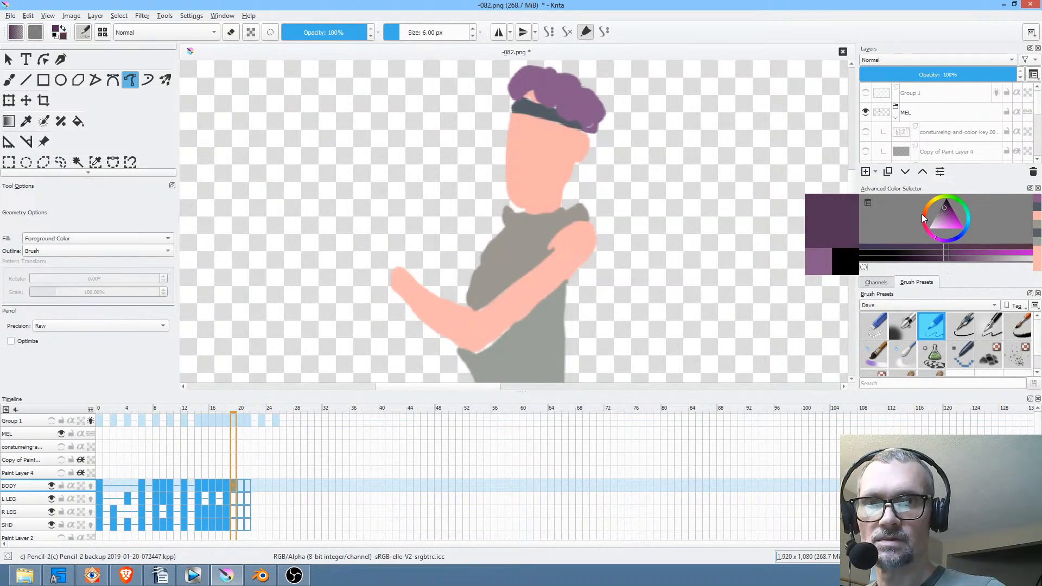
click(925, 210)
click(945, 211)
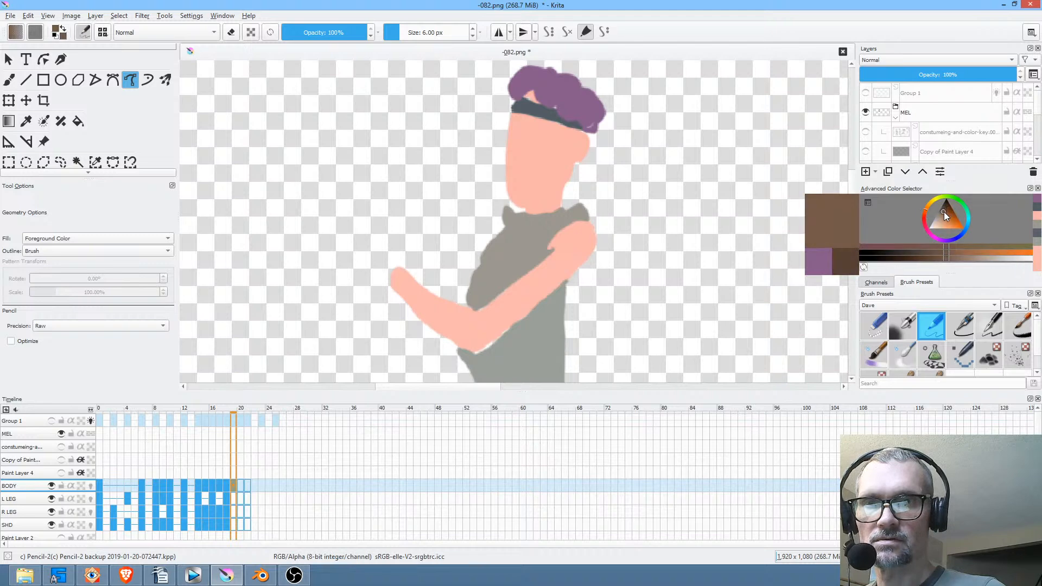
Save the -082.png document.
click(10, 15)
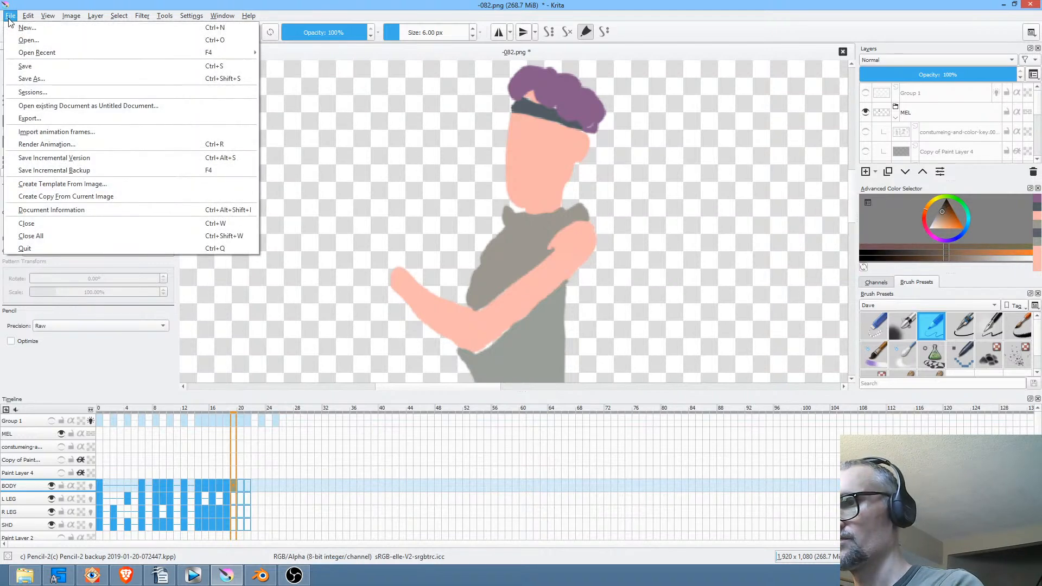
click(28, 65)
click(672, 451)
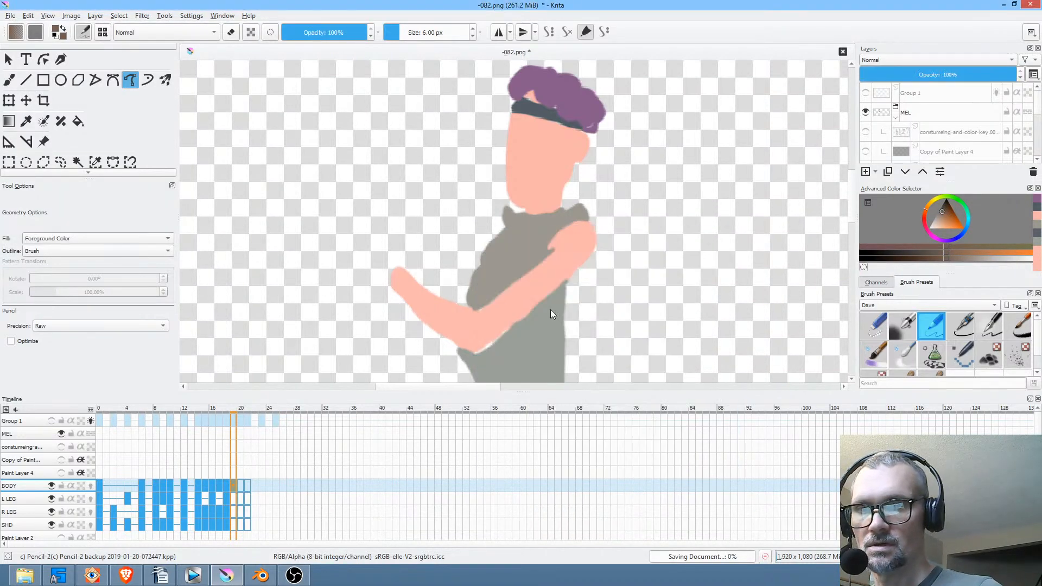
Draw thin dark brown freehand brush lines along the lower and upper edges of the arm on BODY frame 19.
key(b)
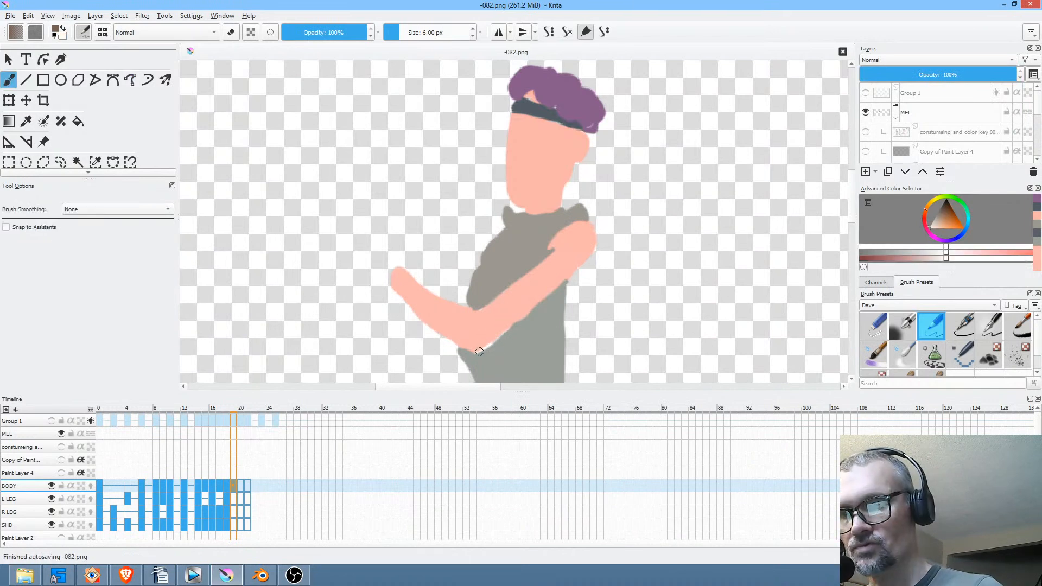
drag(480, 351, 529, 313)
drag(554, 250, 473, 310)
drag(562, 332, 576, 238)
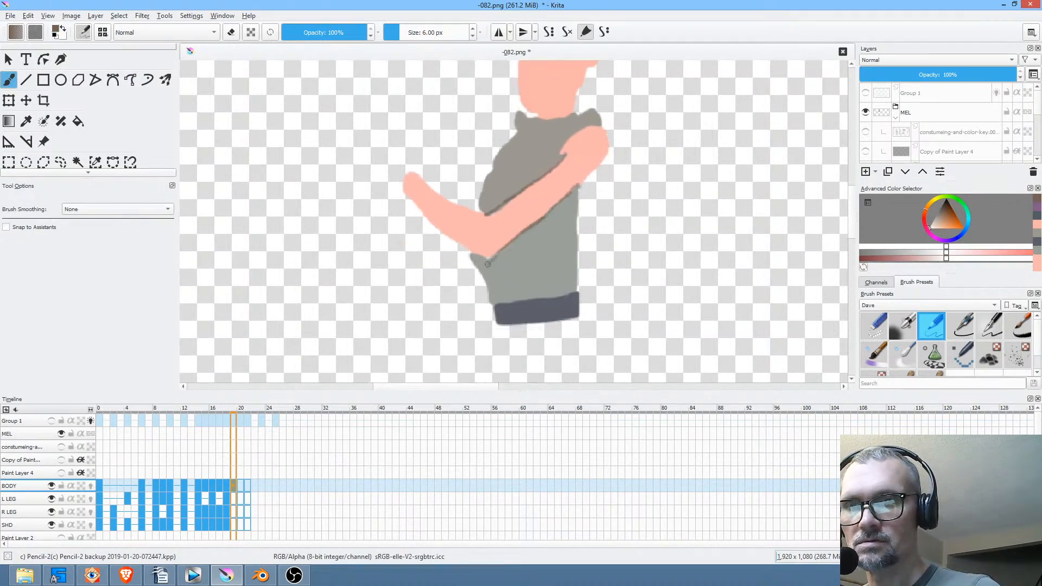
Draw the lower arm line, shirt folds, eye circles, mouth, ear and neck lines in dark brown on BODY frame 19, using frame 18 as reference.
mouse_move(553, 179)
mouse_down()
mouse_move(526, 239)
mouse_move(512, 223)
mouse_move(490, 267)
mouse_up()
drag(499, 163, 499, 164)
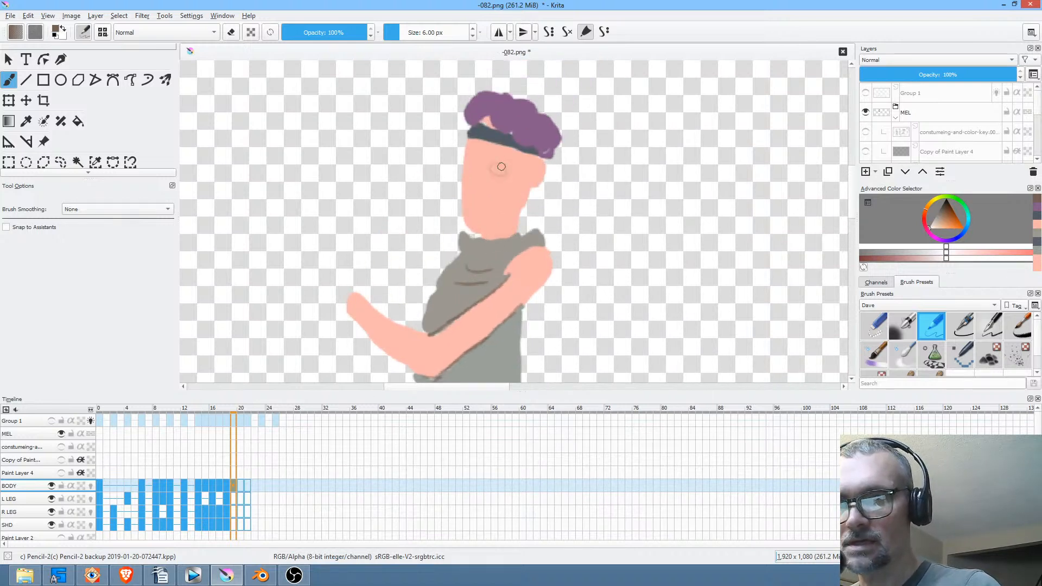
key(comma)
key(period)
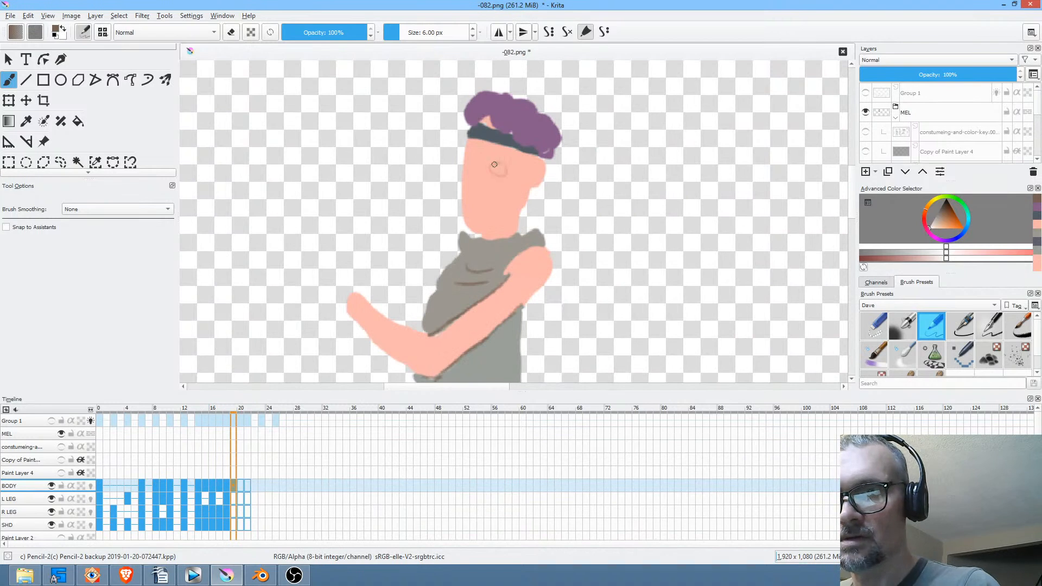
key(period)
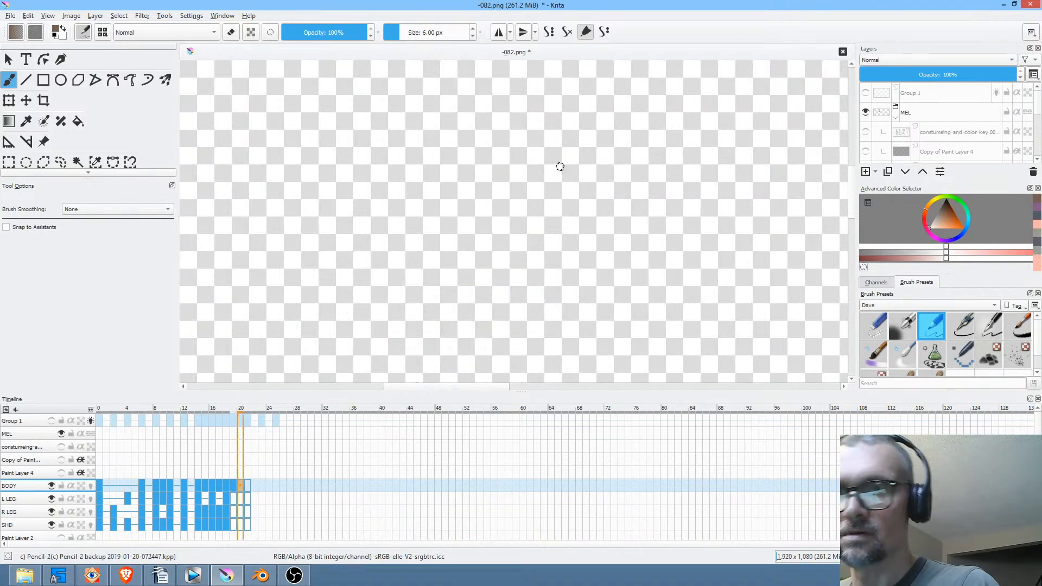
key(comma)
key(comma)
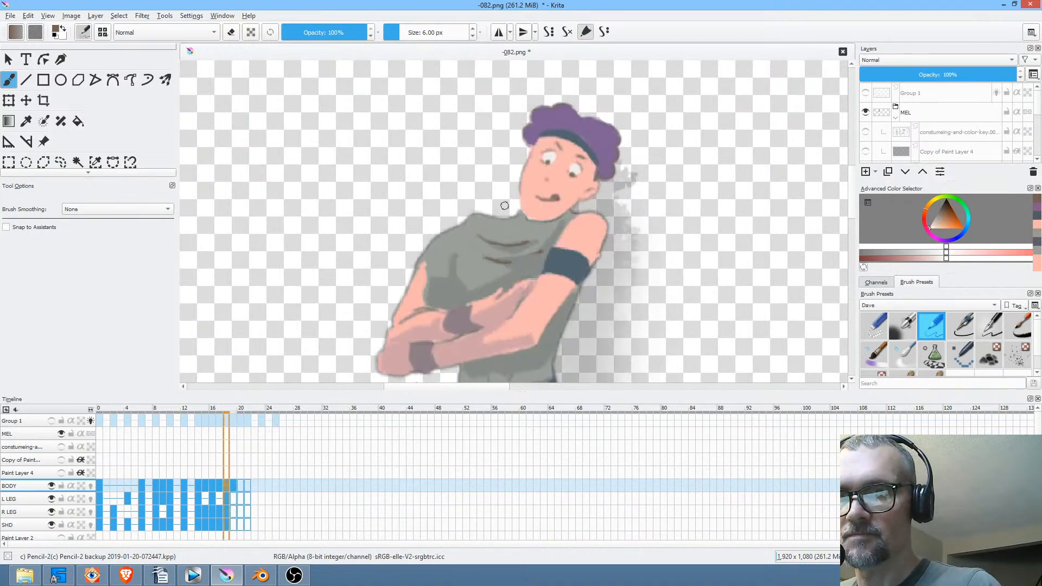
key(period)
mouse_move(476, 209)
mouse_down()
mouse_move(497, 205)
mouse_move(535, 166)
mouse_move(519, 233)
mouse_up()
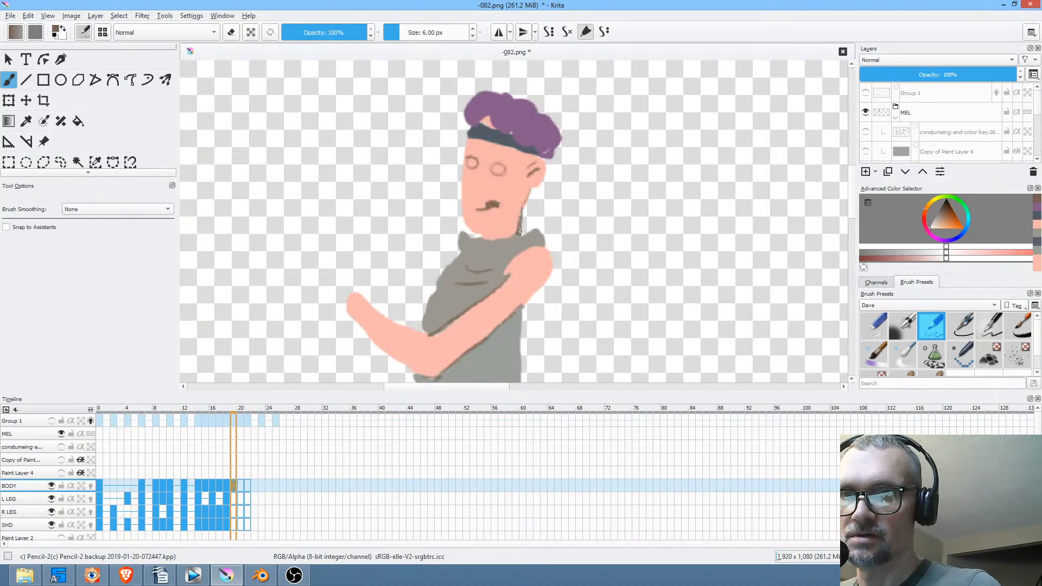
Outline the front of the face, the back of the shirt and its collar and shoulder edge in dark brown on BODY frame 19.
mouse_move(467, 136)
mouse_down()
mouse_move(463, 212)
mouse_move(484, 233)
mouse_up()
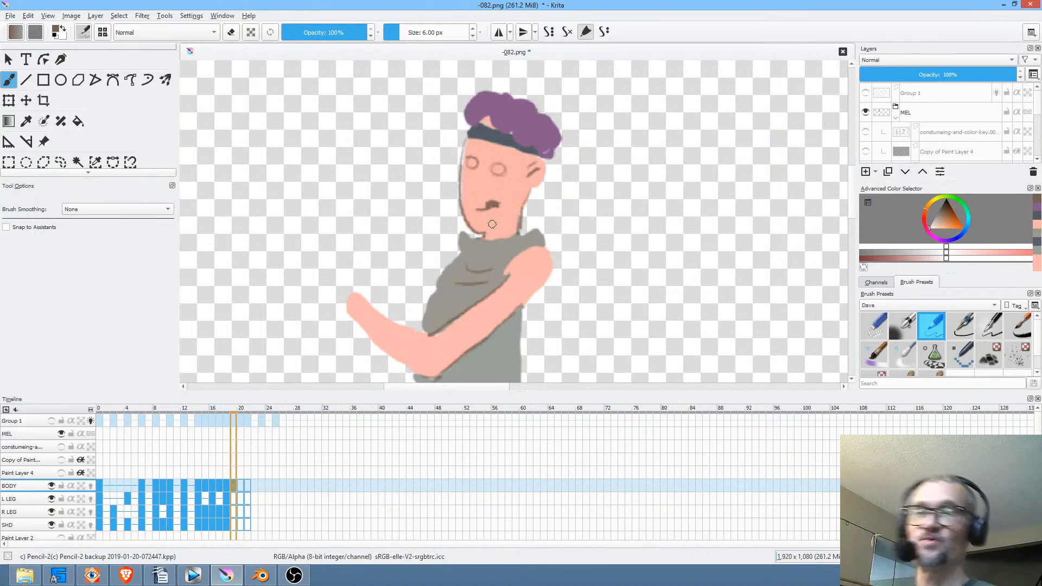
drag(460, 239, 426, 335)
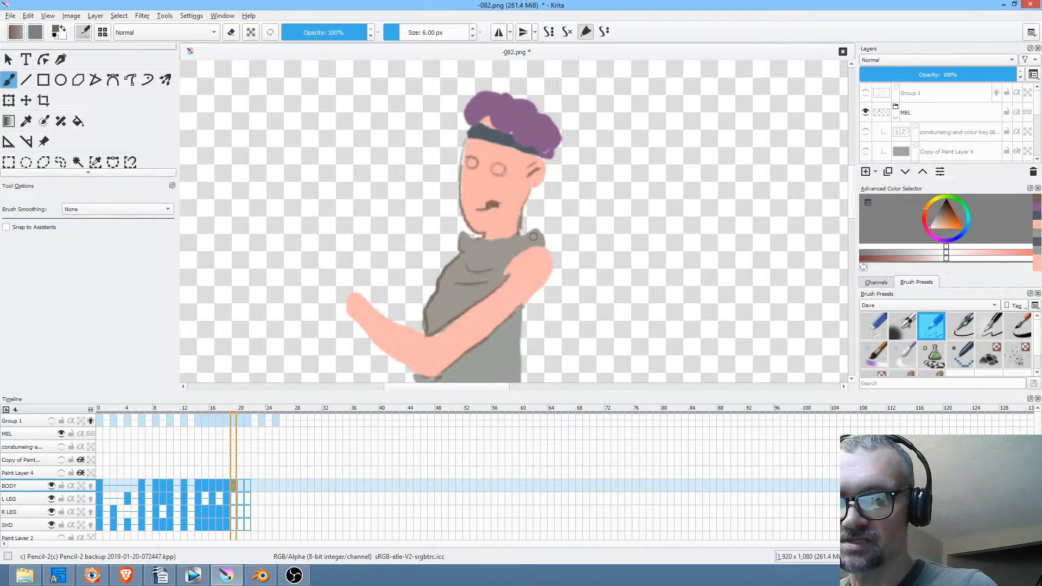
mouse_move(523, 236)
mouse_down()
mouse_move(545, 249)
mouse_move(506, 274)
mouse_move(505, 253)
mouse_move(476, 254)
mouse_move(513, 234)
mouse_up()
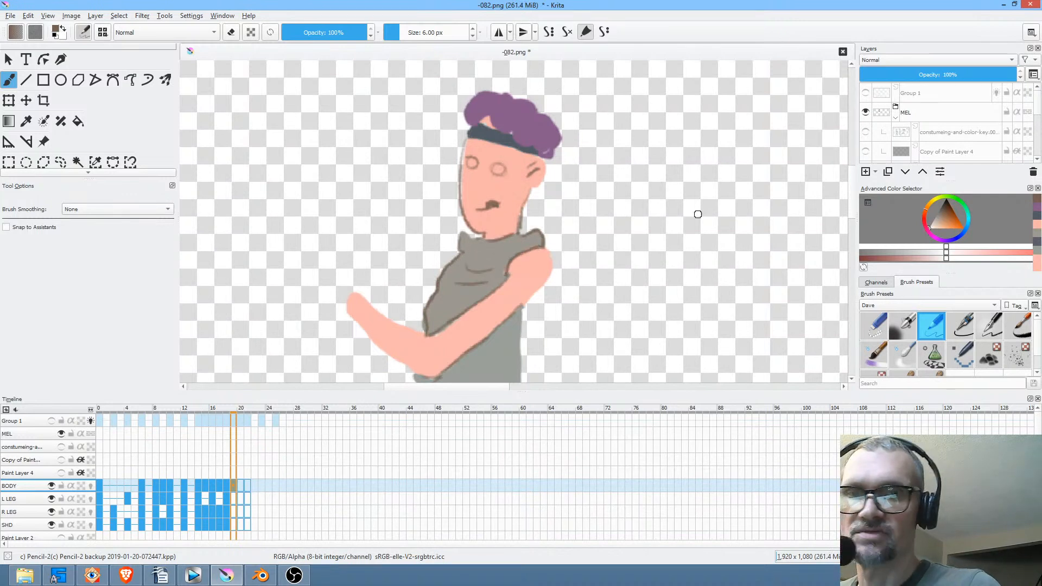
Paint both eyes white on BODY frame 19 and add dark brown pupils and slanted eyebrows.
ctrl+click(500, 169)
drag(500, 169, 473, 161)
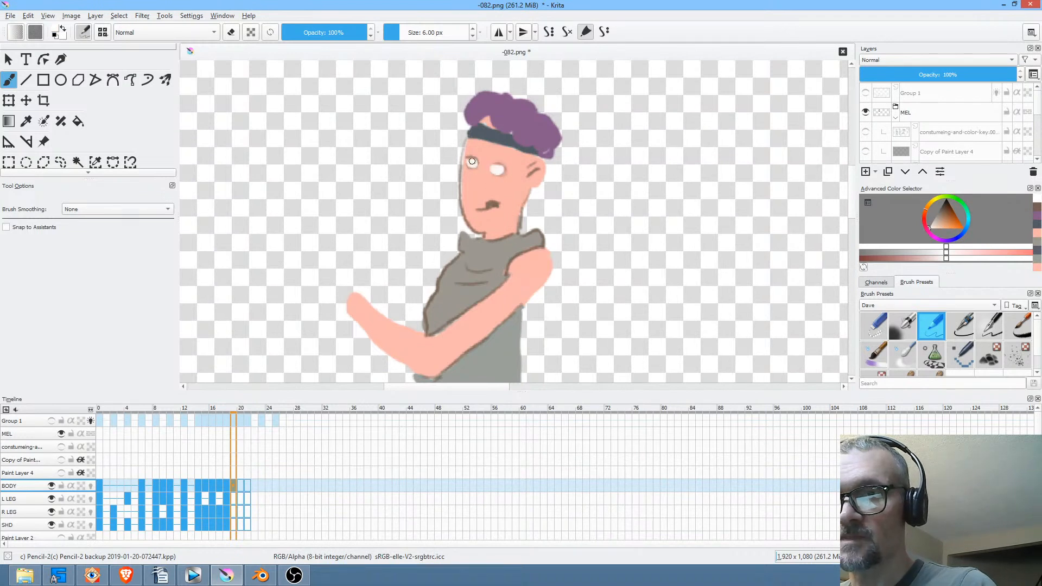
drag(949, 223, 942, 207)
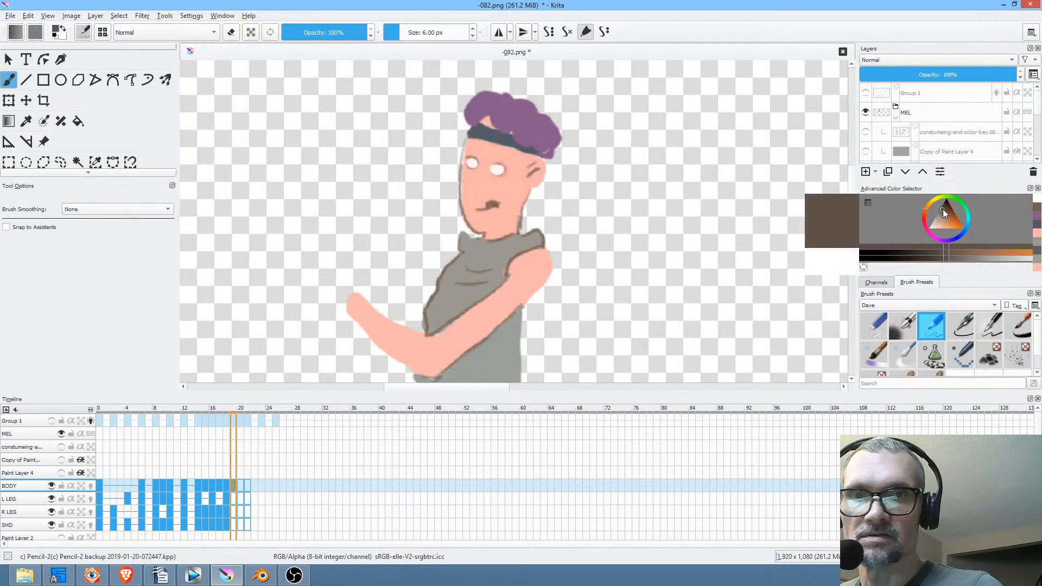
click(946, 209)
click(496, 171)
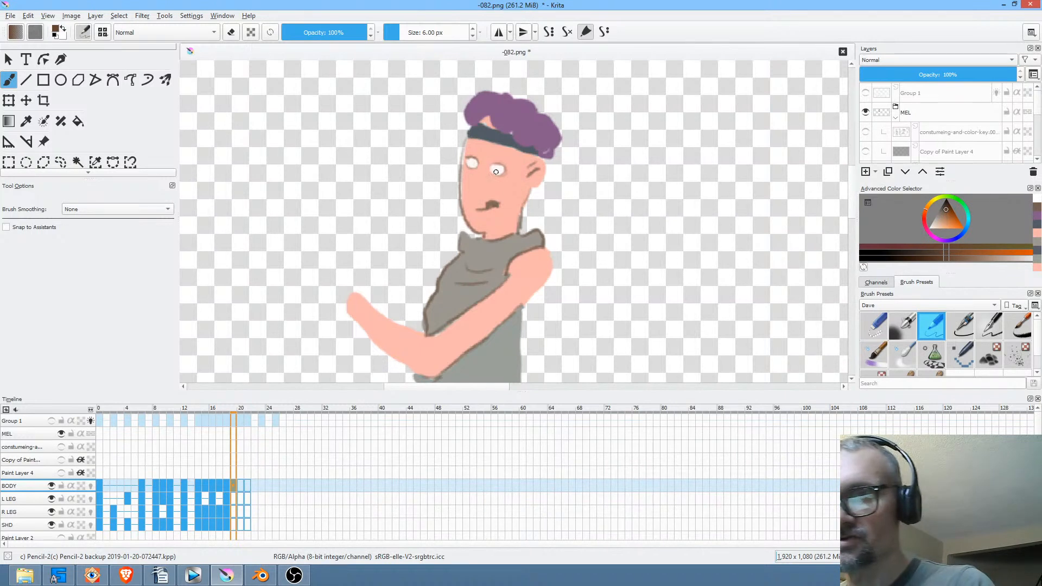
click(471, 165)
drag(467, 159, 507, 159)
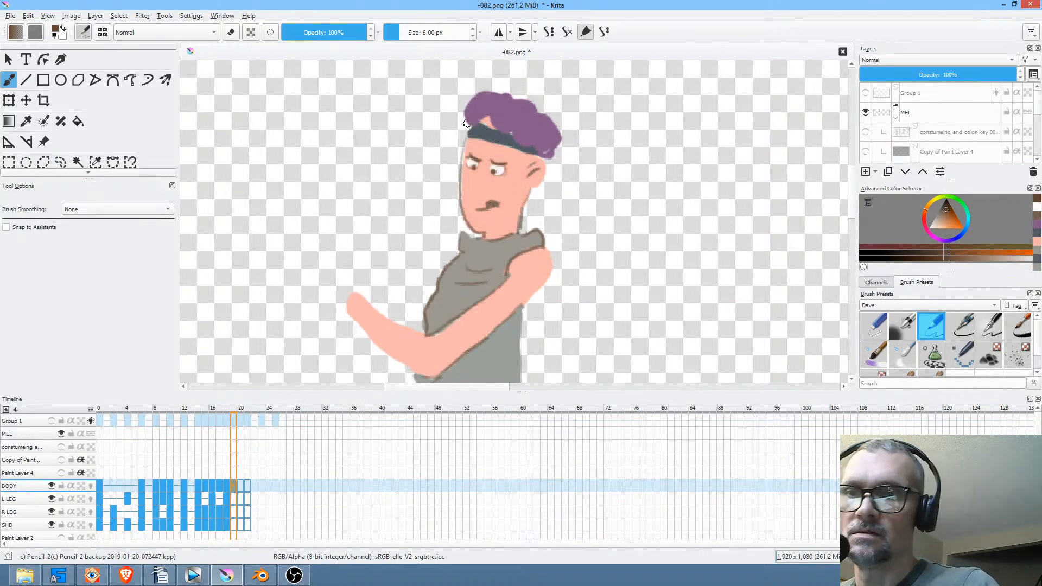
Show the Group 1 sketch, sample the shirt's gray and fill the skirt shape below the belt on BODY frame 19 with the Freehand Path tool.
scroll(584, 214, down, 3)
scroll(543, 221, left, 1)
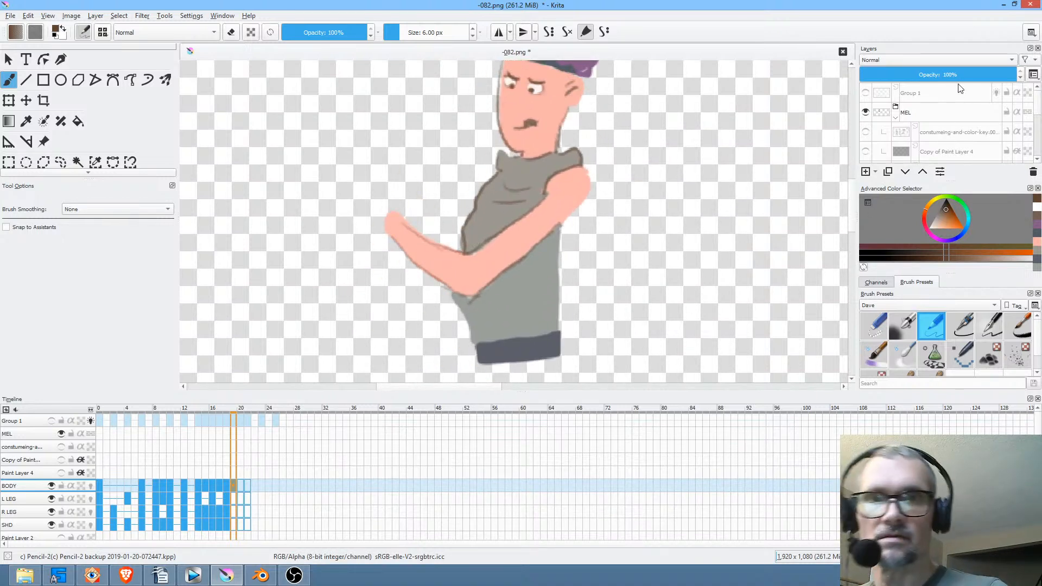
click(866, 92)
scroll(563, 144, down, 5)
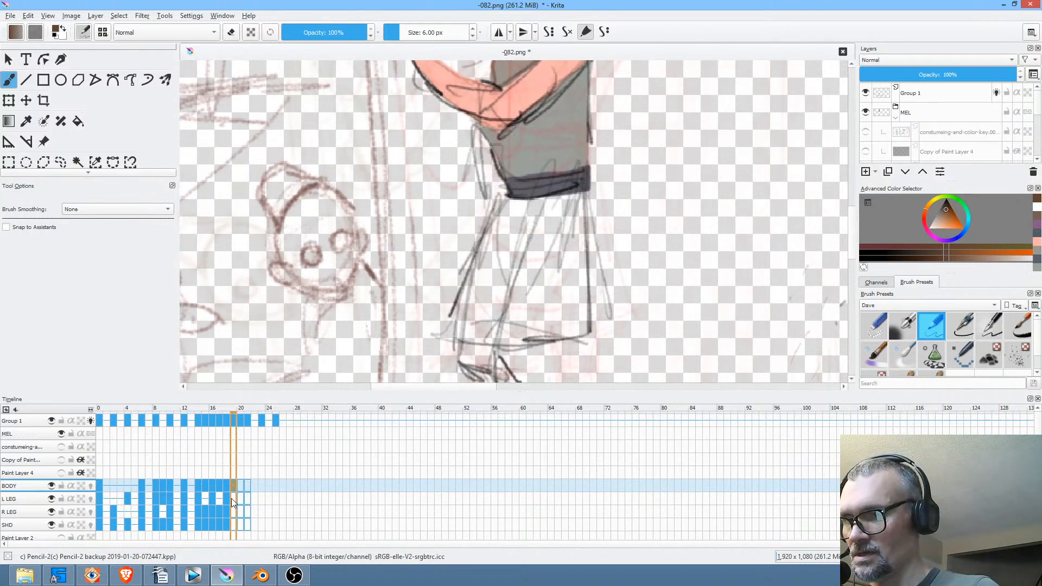
ctrl+click(578, 98)
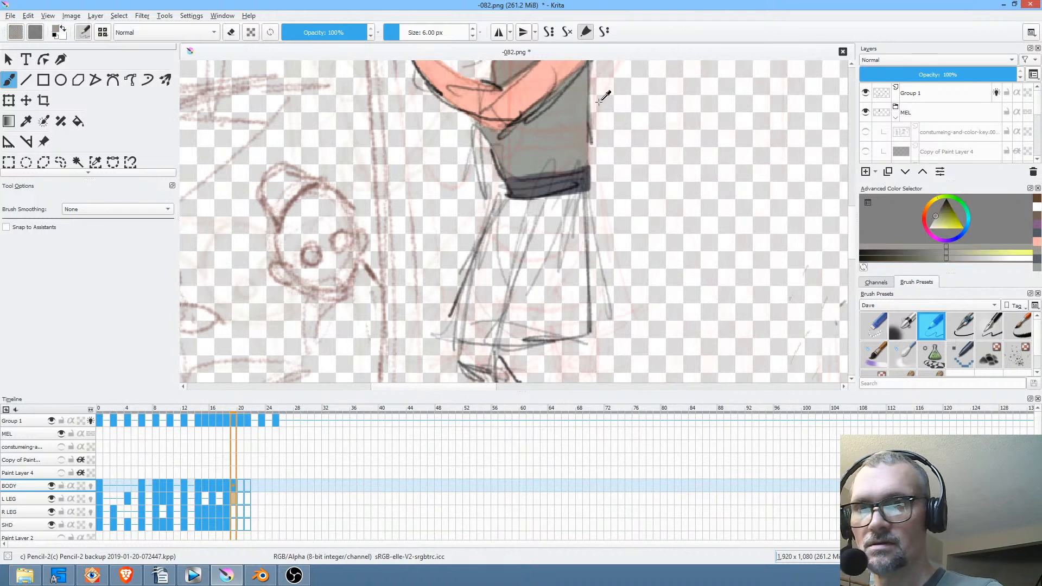
click(130, 80)
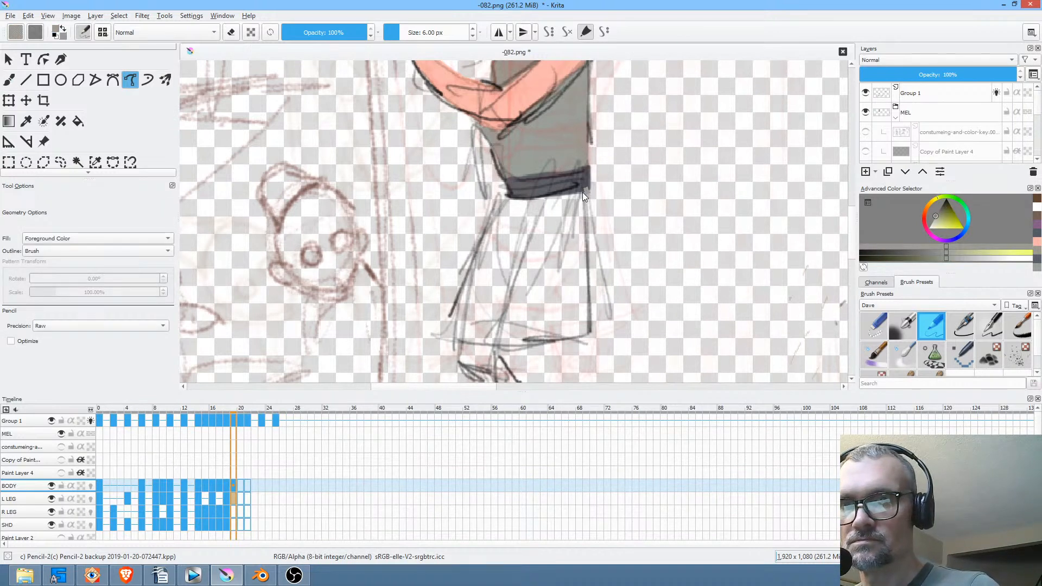
mouse_move(582, 192)
mouse_down()
mouse_move(505, 196)
mouse_move(462, 303)
mouse_up()
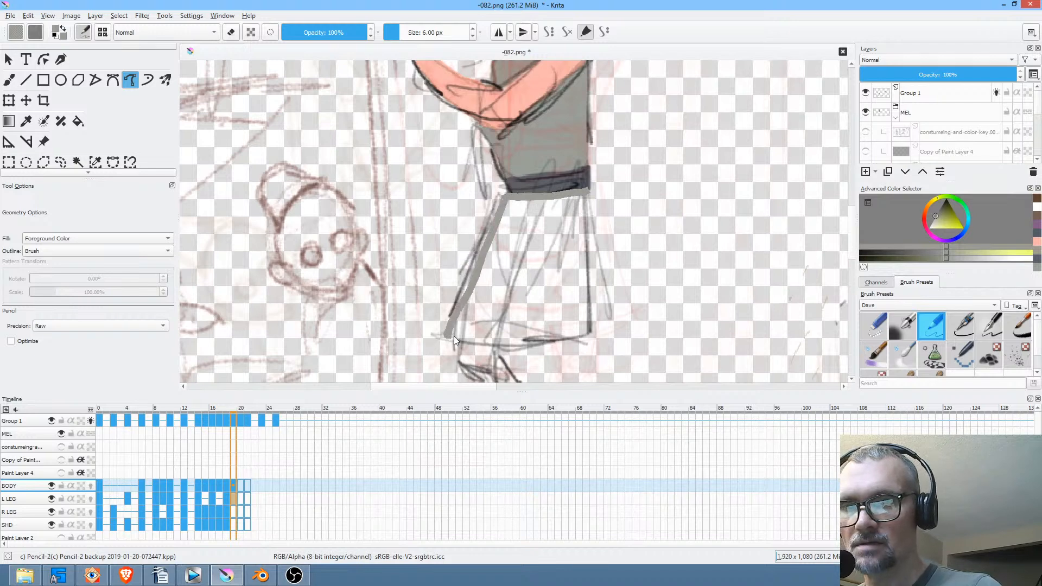
drag(582, 335, 583, 194)
mouse_move(633, 314)
mouse_down()
mouse_move(646, 169)
mouse_move(628, 224)
mouse_move(633, 172)
mouse_up()
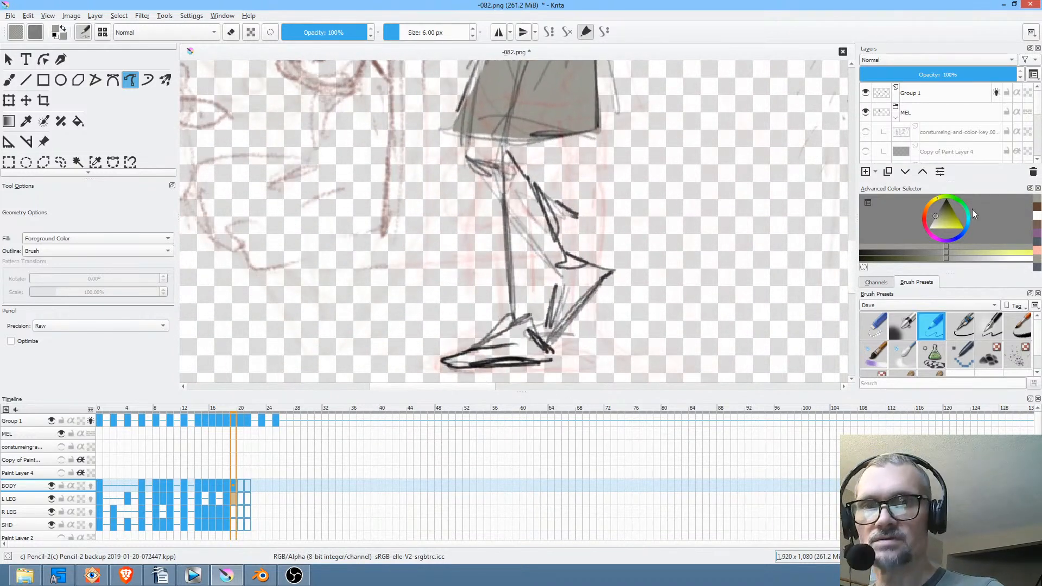
Sample the arm's skin color and fill the bent leg with its raised foot over the sketch on BODY frame 19.
scroll(546, 113, up, 5)
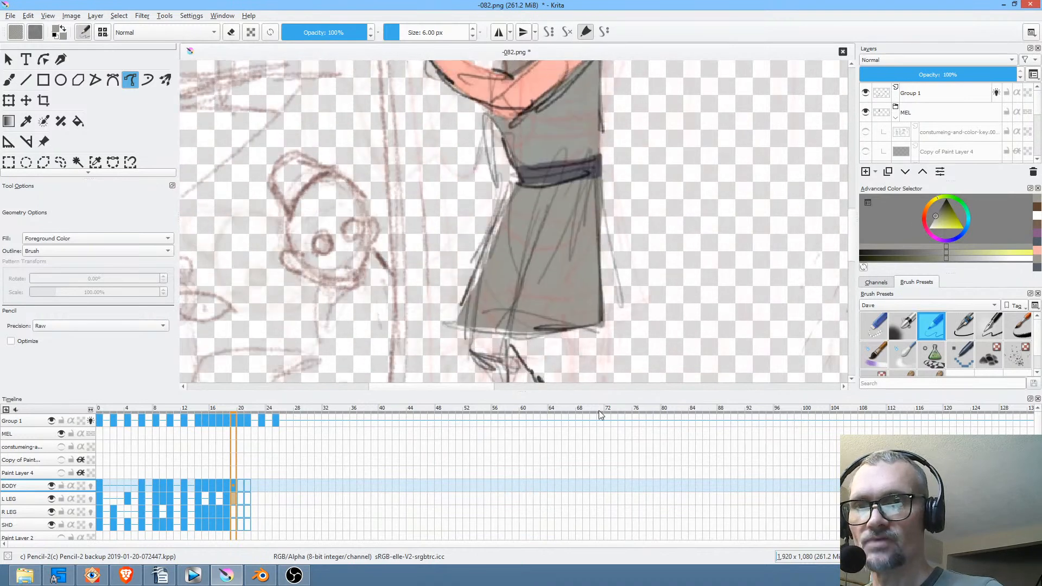
ctrl+click(547, 76)
scroll(572, 157, down, 4)
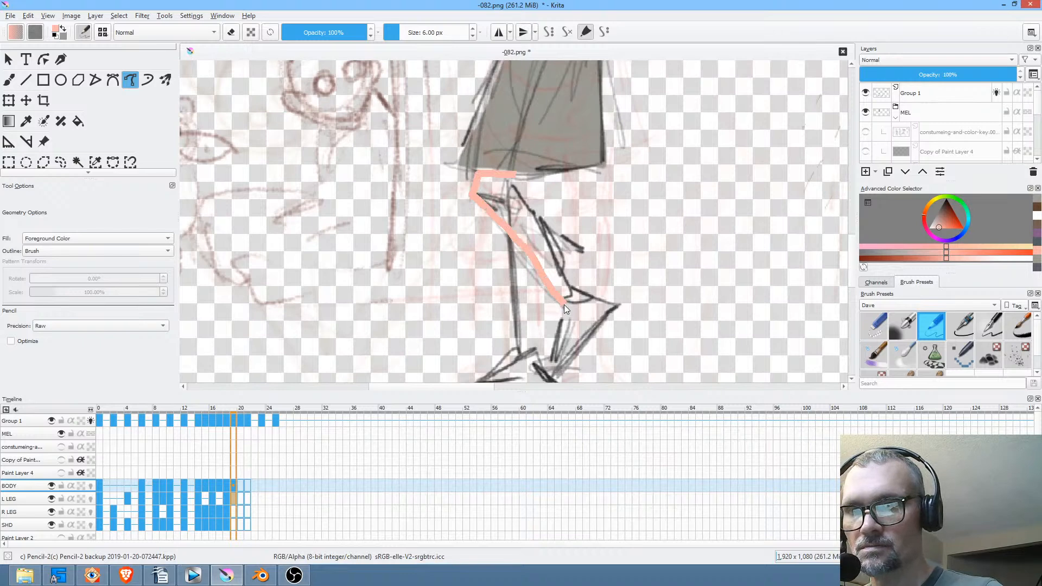
click(542, 370)
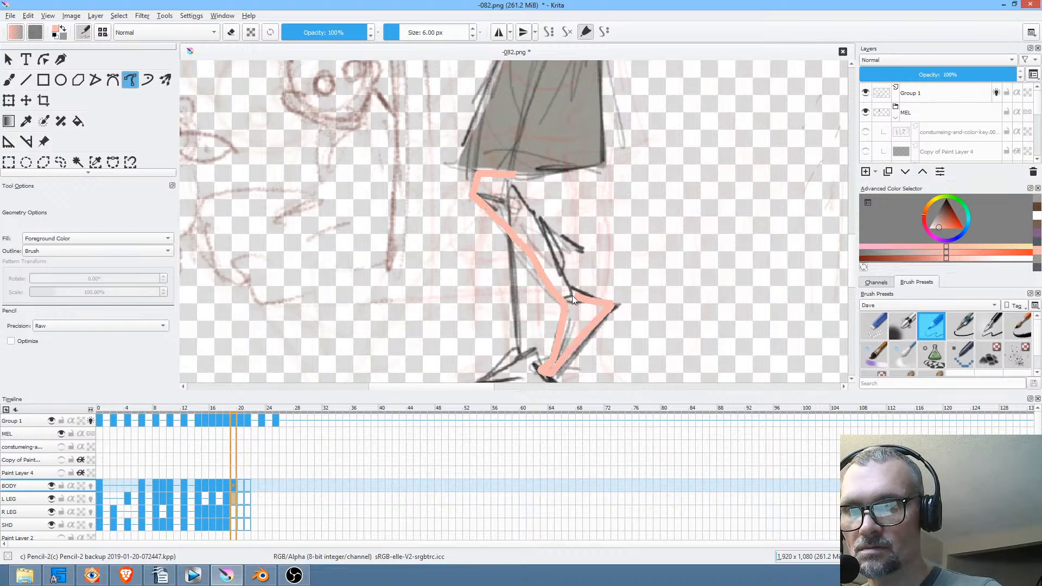
double_click(515, 177)
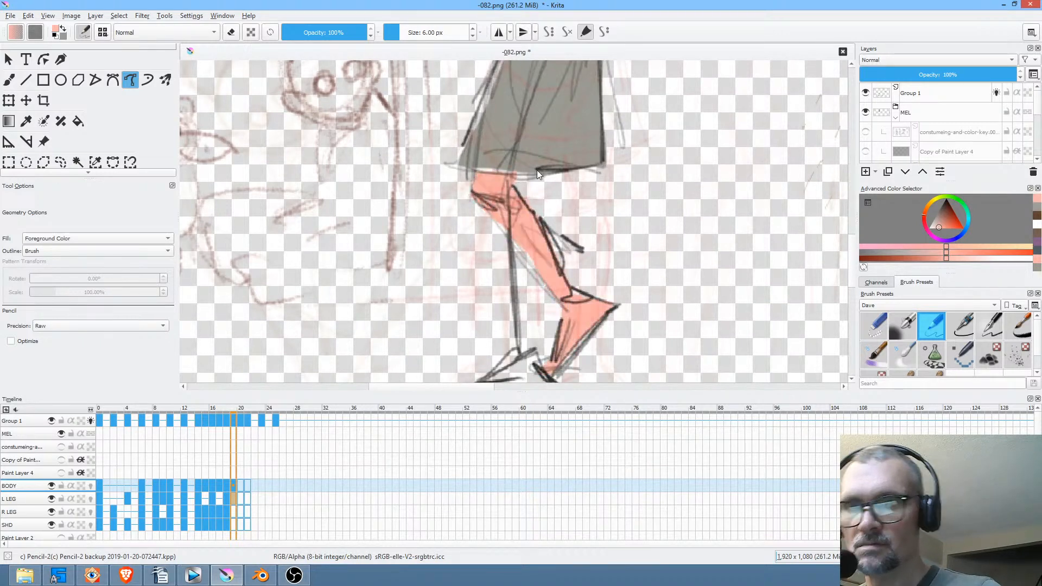
Fill the straight standing leg and its foot with the skin color, following the sketch below the skirt hem.
scroll(537, 171, down, 1)
mouse_move(536, 223)
mouse_down()
mouse_move(545, 333)
mouse_move(479, 374)
mouse_move(578, 372)
mouse_up()
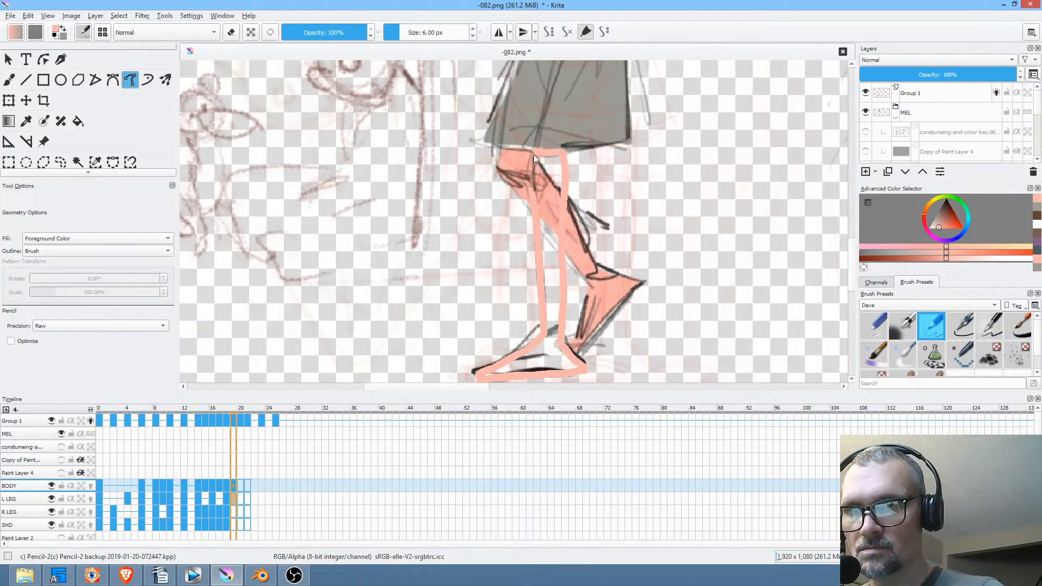
drag(533, 154, 534, 156)
Check whether the skirt and legs are painted on the BODY layer by toggling its visibility.
scroll(568, 379, down, 2)
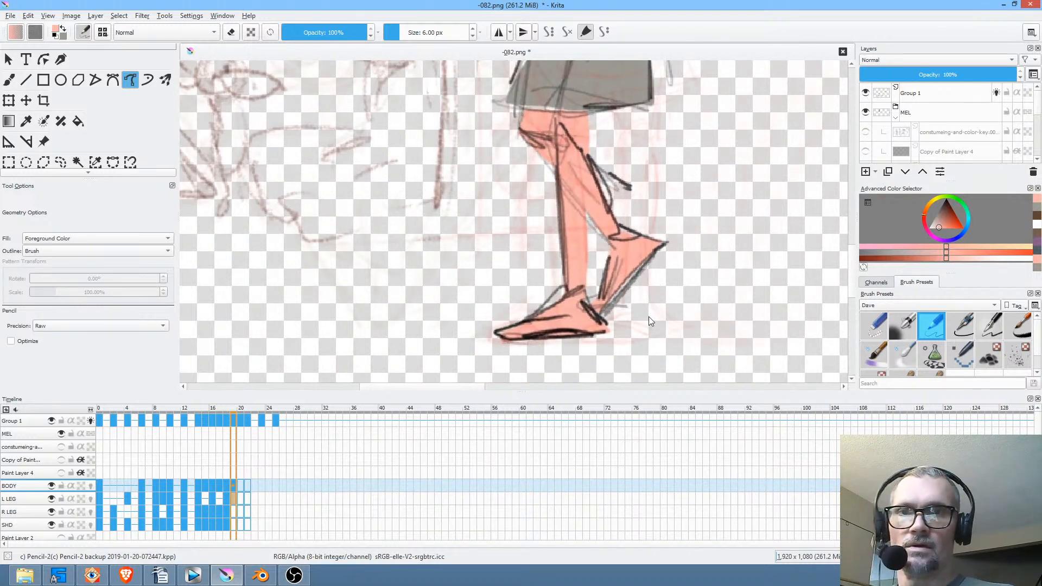
scroll(1039, 145, down, 2)
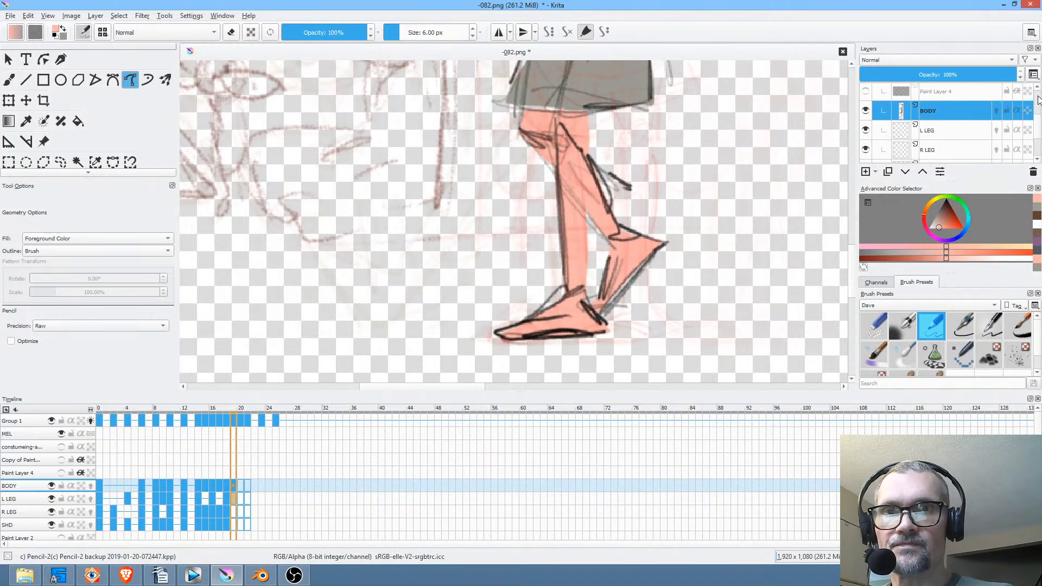
click(866, 111)
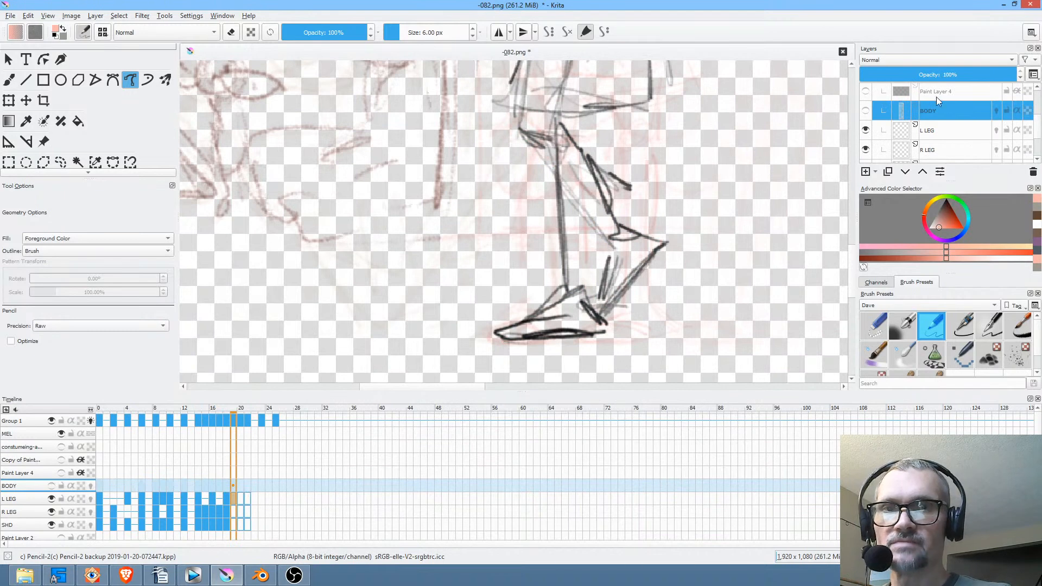
click(866, 111)
click(866, 112)
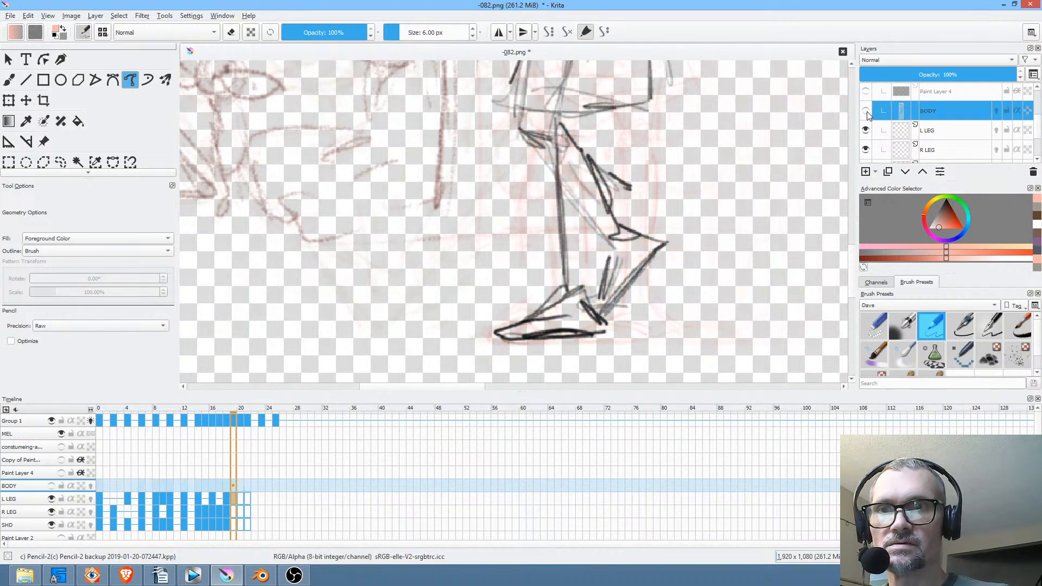
click(867, 110)
Hide the Group 1 sketch layer and fill the gap between the skirt hem and the legs with skin color on frame 19.
drag(1038, 131, 1039, 91)
click(866, 93)
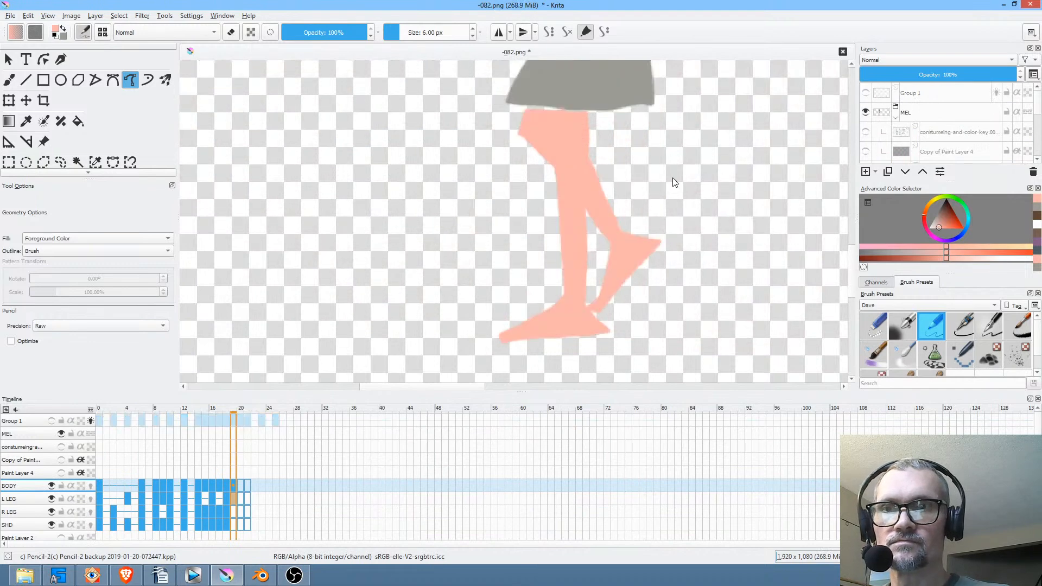
drag(673, 177, 670, 227)
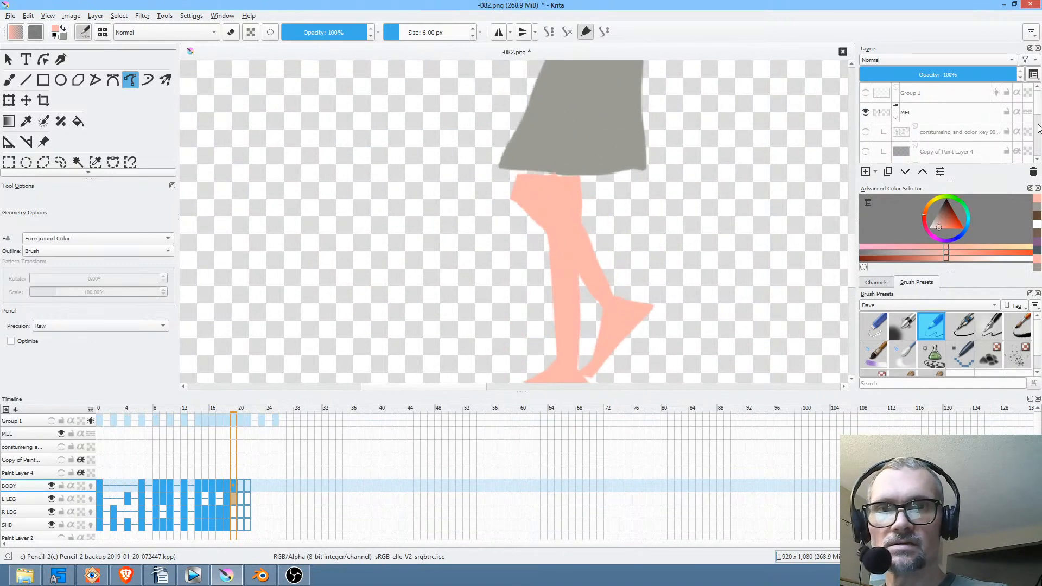
drag(1038, 111, 1038, 131)
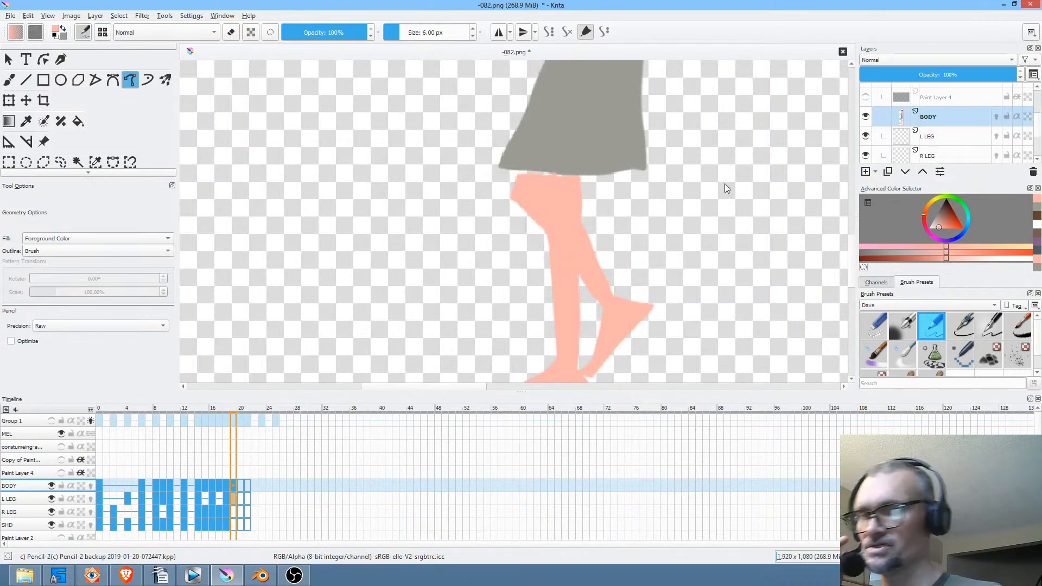
click(52, 499)
click(53, 499)
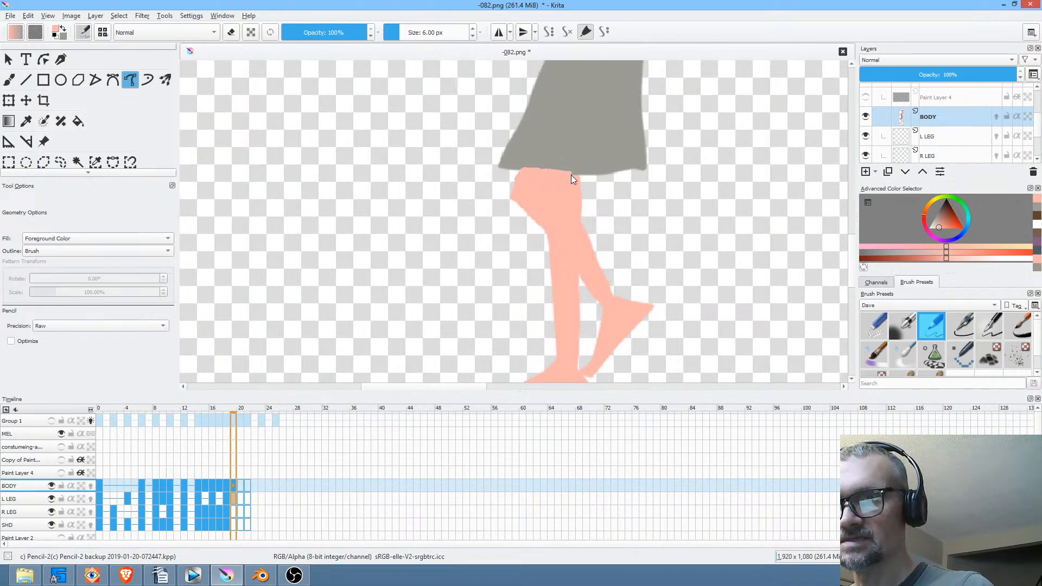
Examine the leg artwork on frames 18 and 16 and make the L LEG layer active.
mouse_move(611, 282)
mouse_down()
mouse_move(693, 270)
mouse_move(713, 253)
mouse_up()
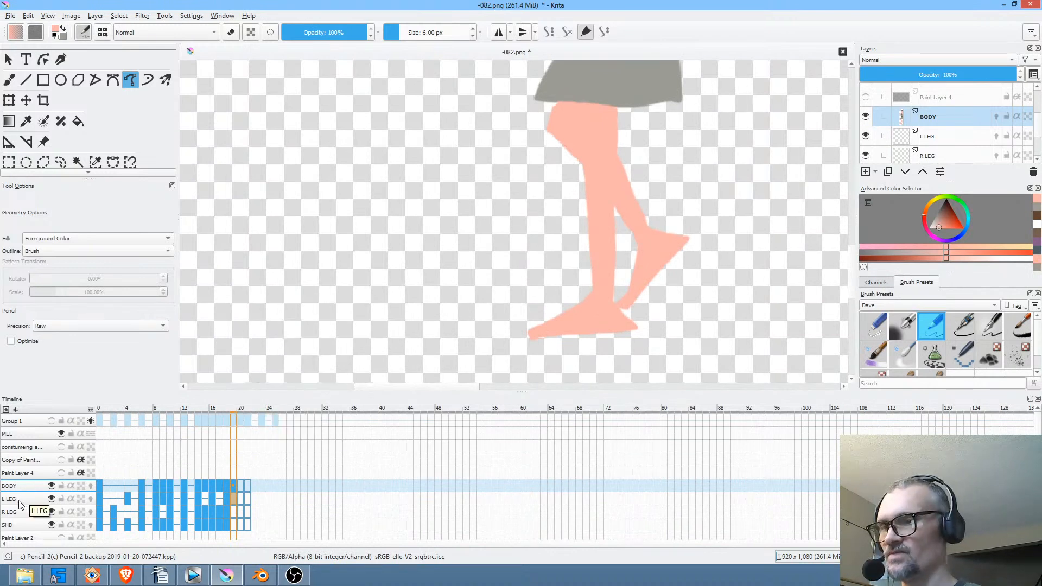
click(225, 501)
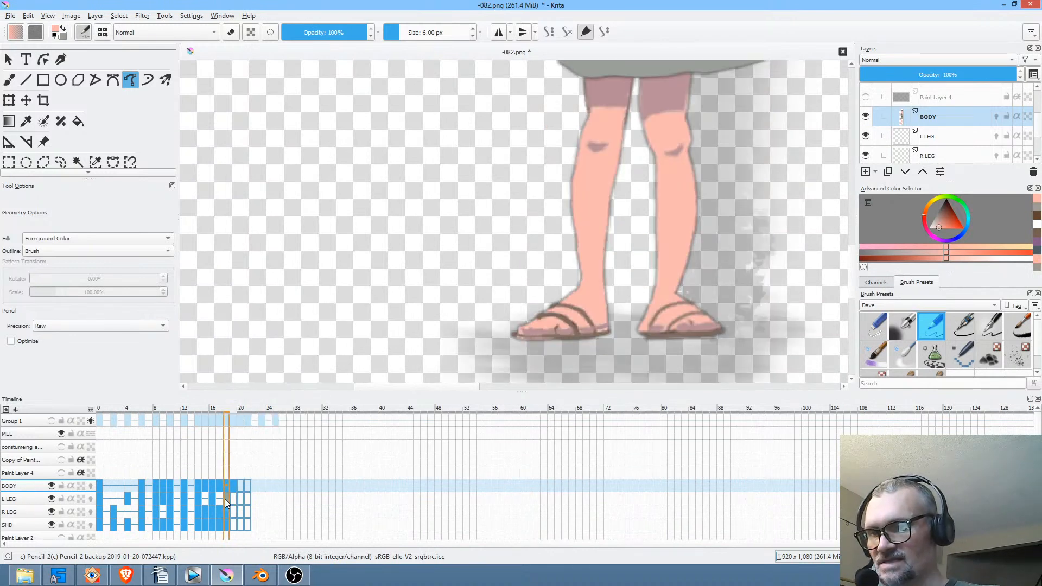
click(213, 485)
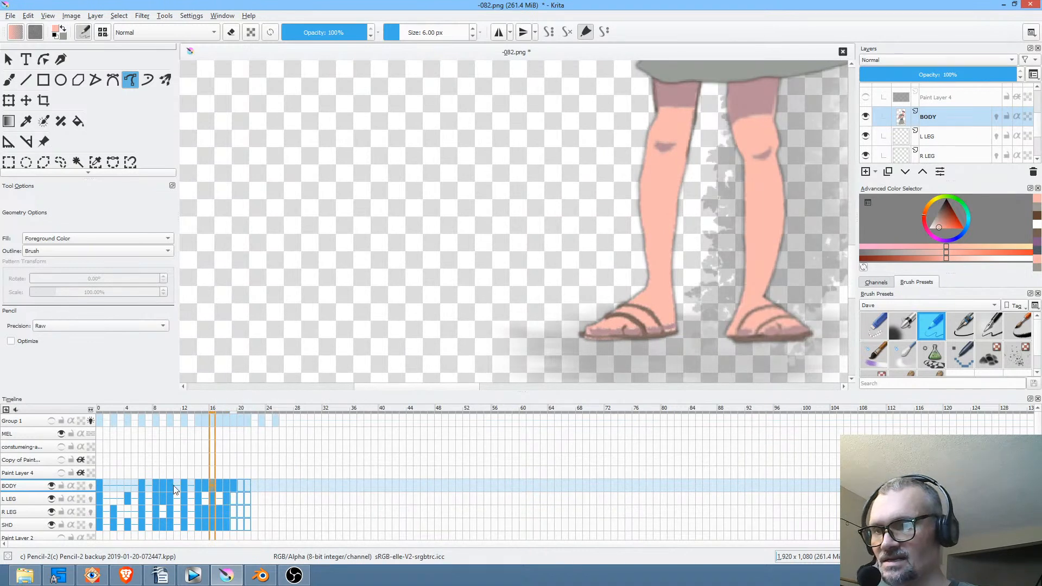
click(21, 499)
click(20, 486)
click(21, 499)
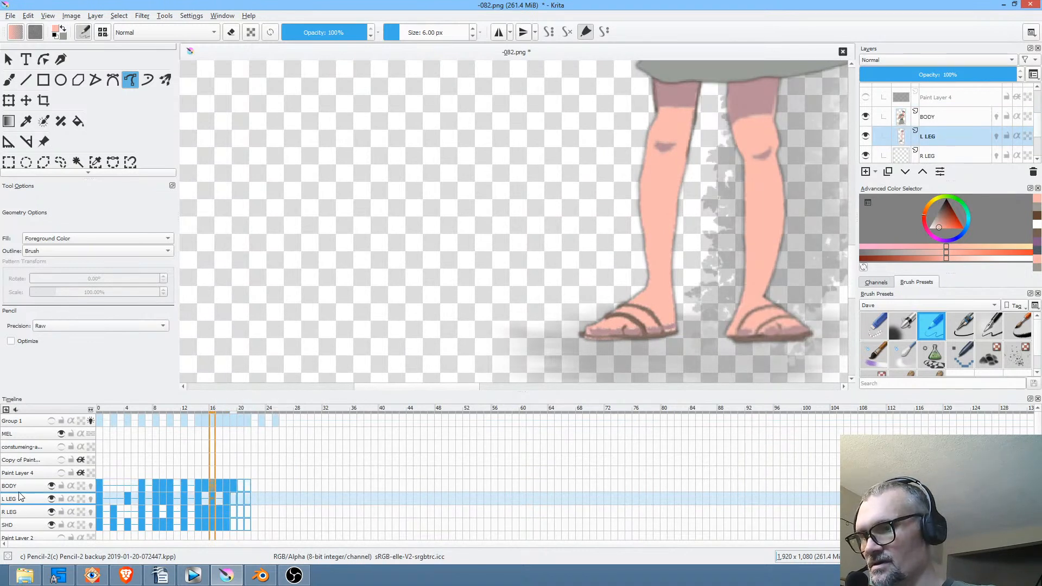
Make the BODY layer active and go to its keyframe on frame 19.
click(21, 485)
click(20, 499)
click(955, 117)
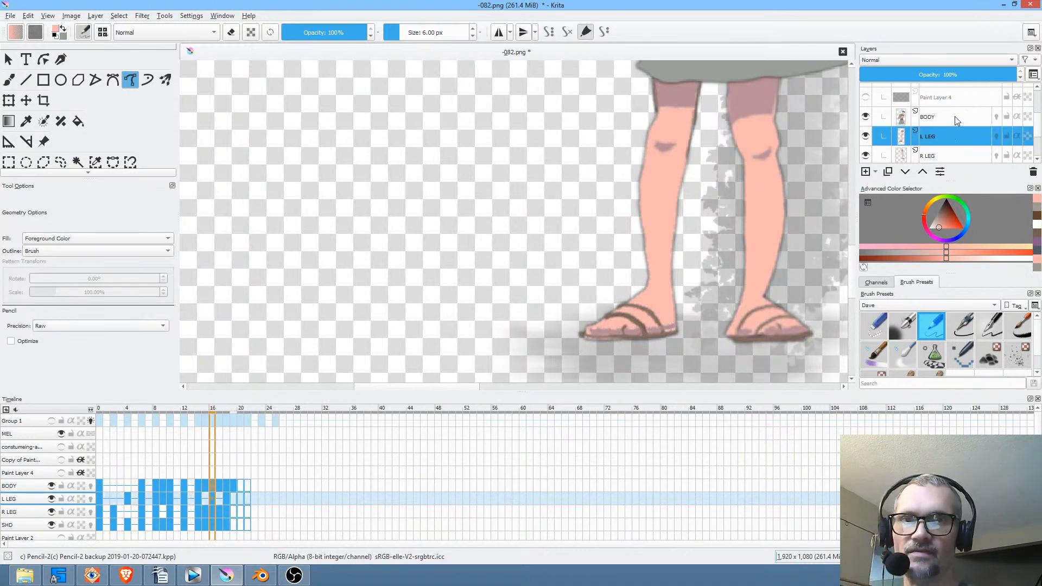
click(235, 484)
mouse_move(236, 480)
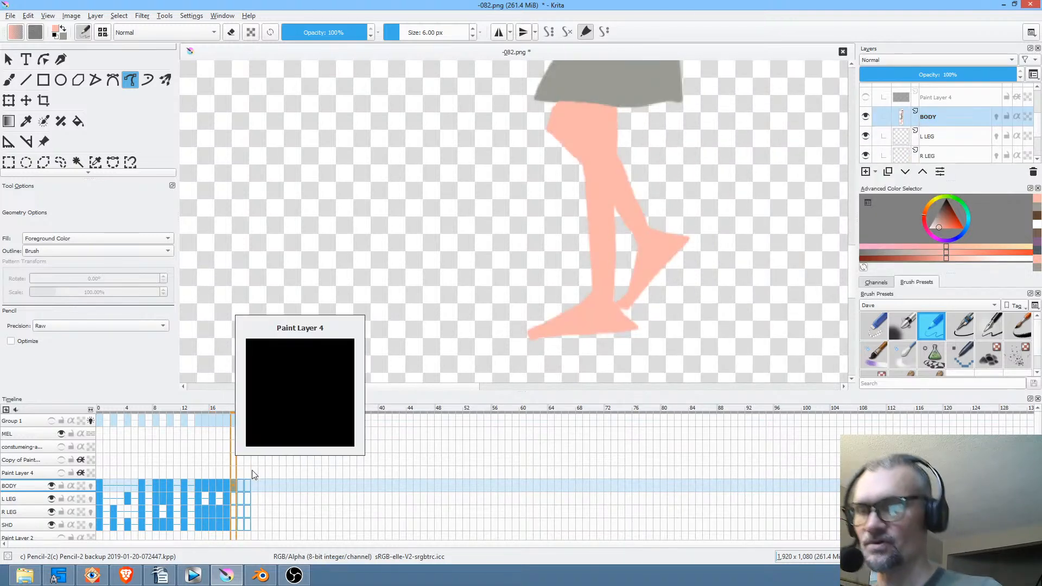
Try removing the L LEG, R LEG and SHD keyframes on frames 19 to 21 and compare frames 19 and 20.
drag(235, 501, 249, 522)
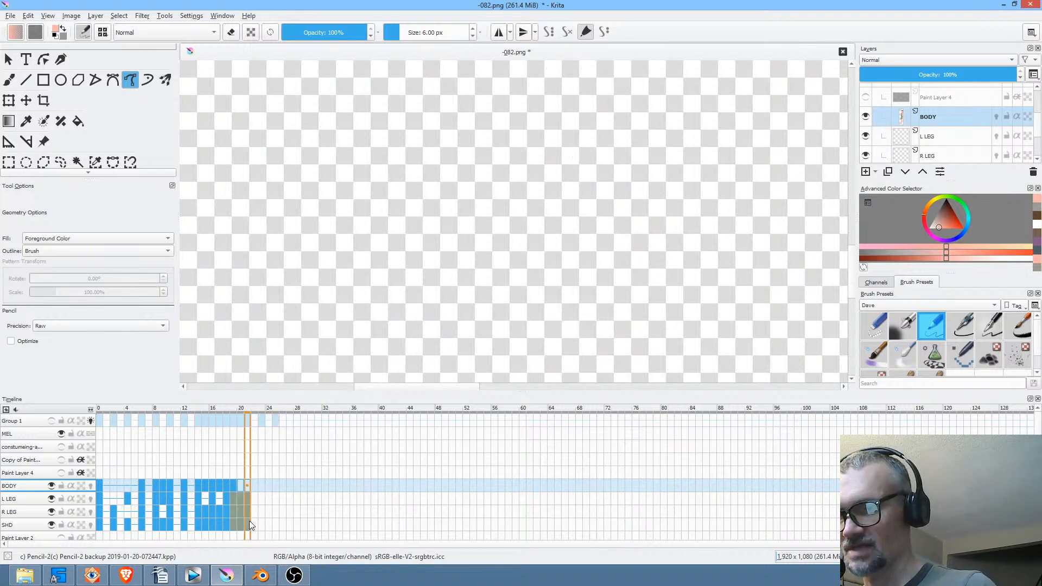
click(239, 484)
click(236, 487)
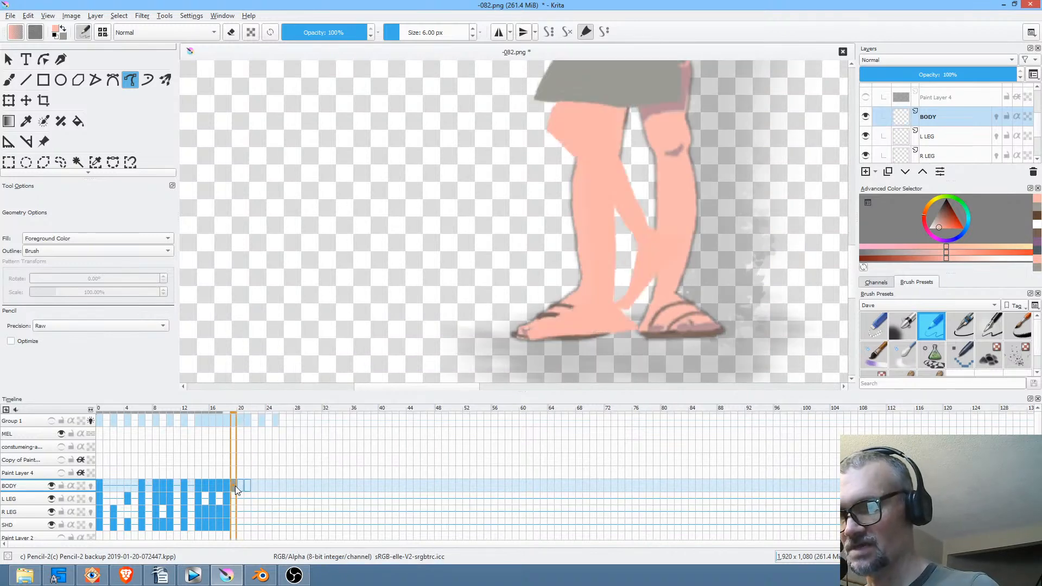
click(243, 481)
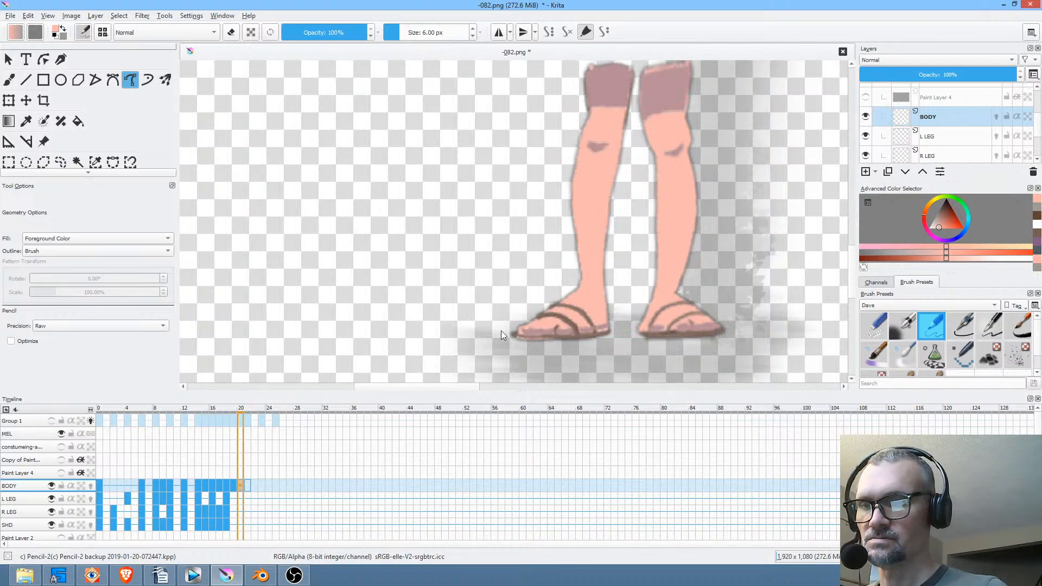
click(234, 484)
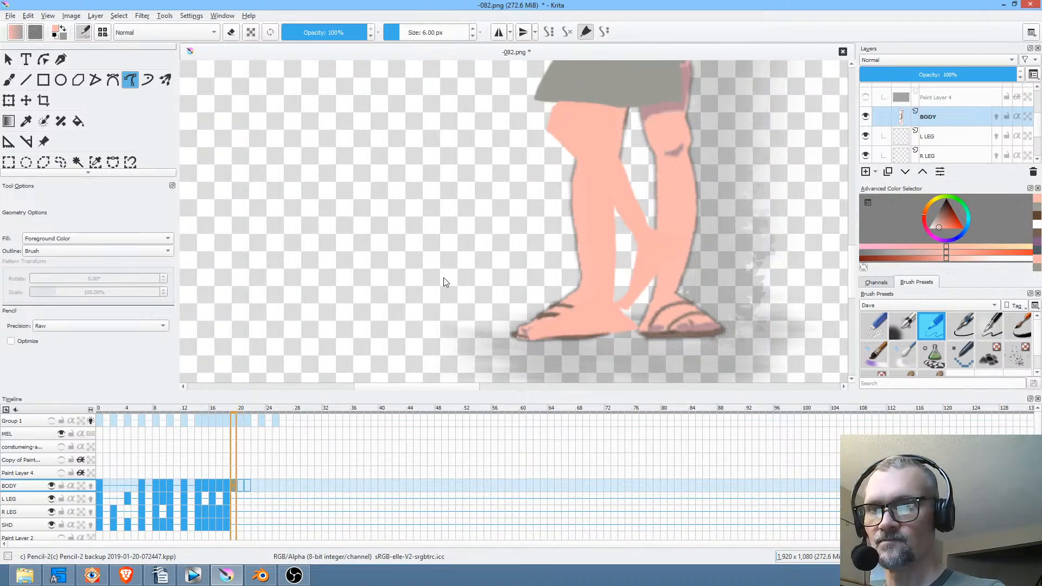
key(period)
key(period)
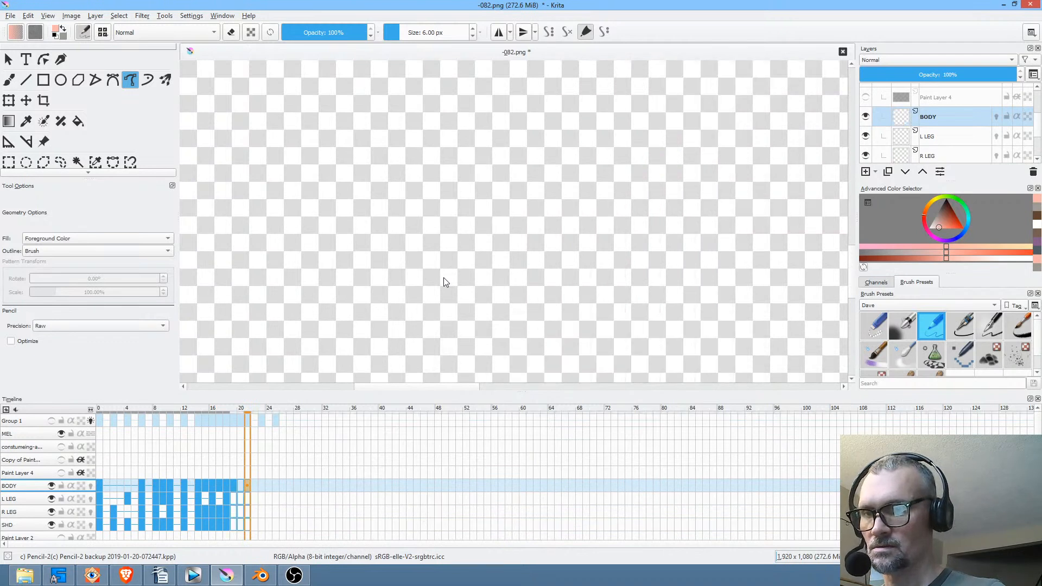
Remove the blank L LEG, R LEG and SHD keyframes on frames 20 and 21, keeping those on frame 19.
click(234, 500)
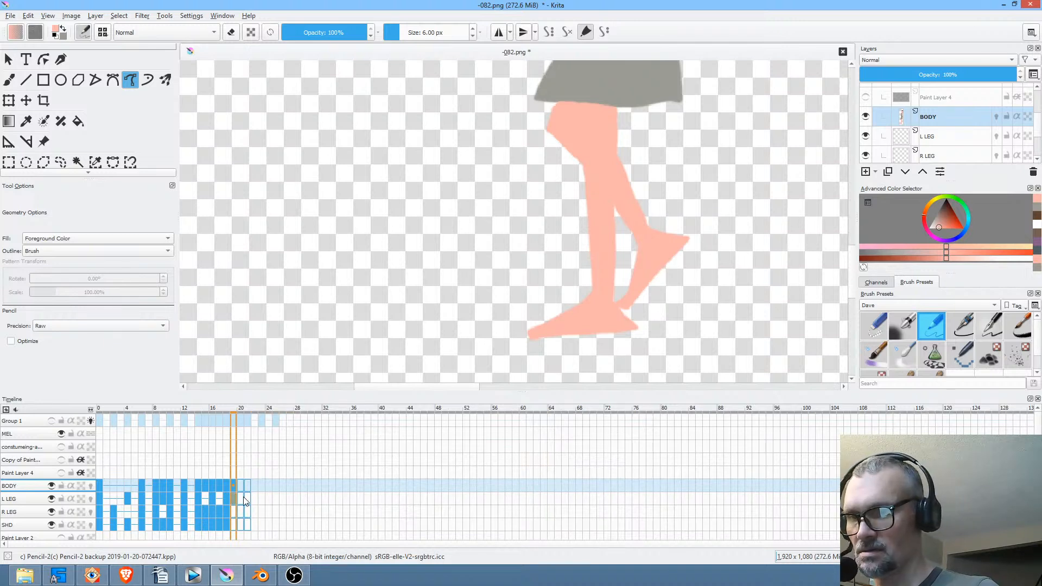
drag(239, 498, 249, 524)
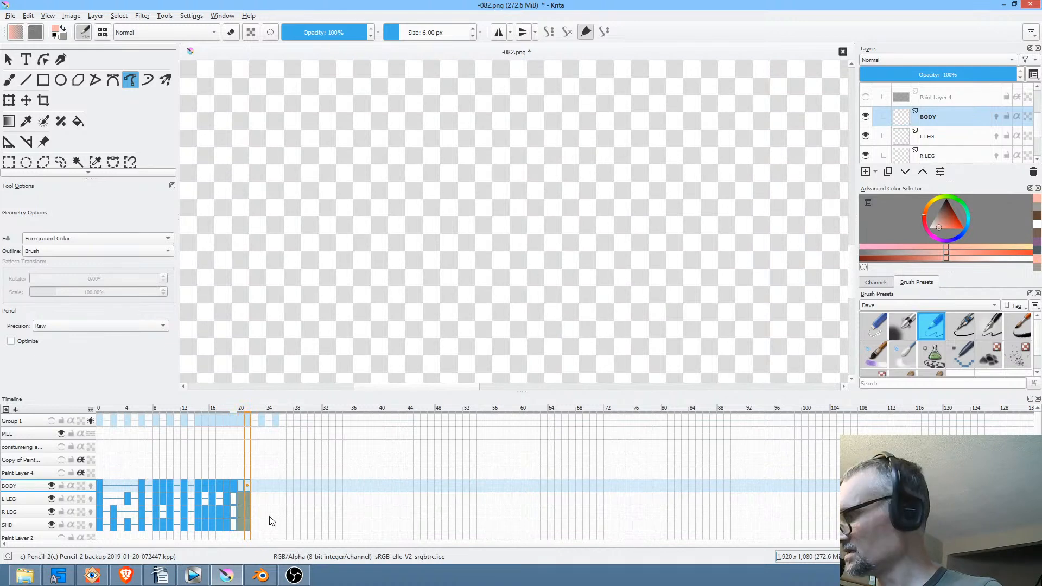
click(235, 497)
click(233, 533)
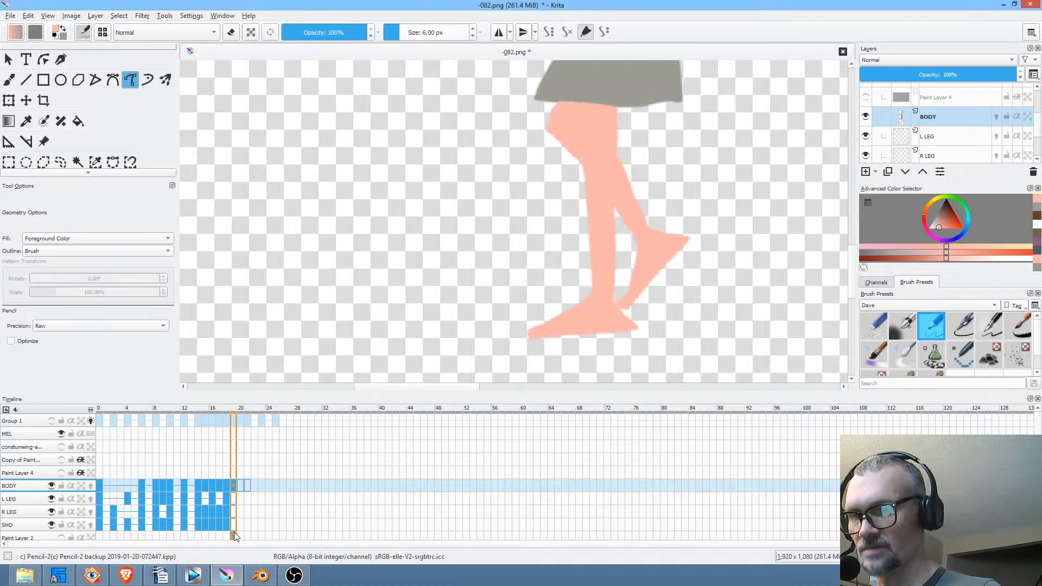
scroll(201, 509, down, 1)
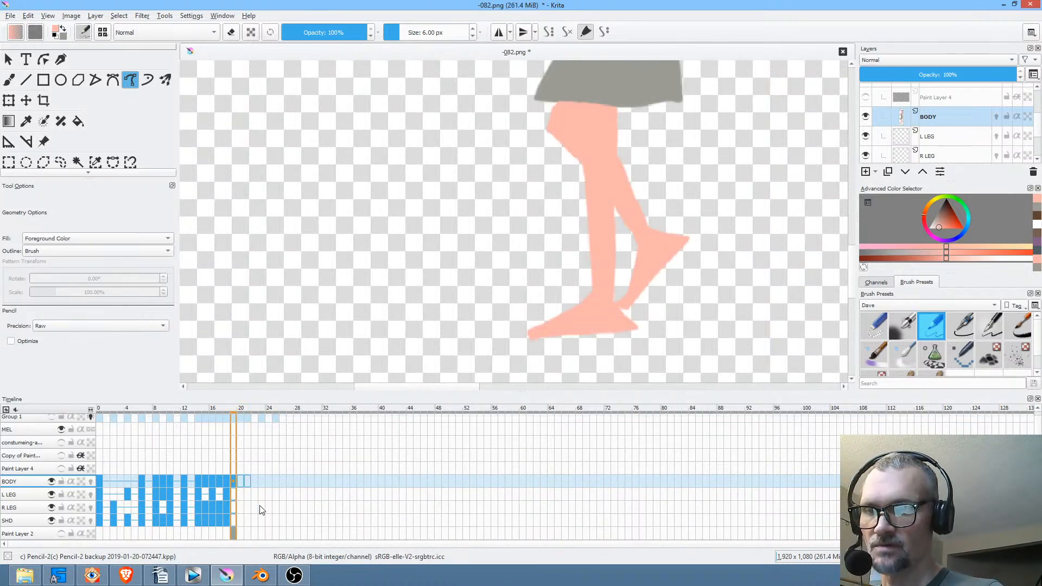
click(236, 480)
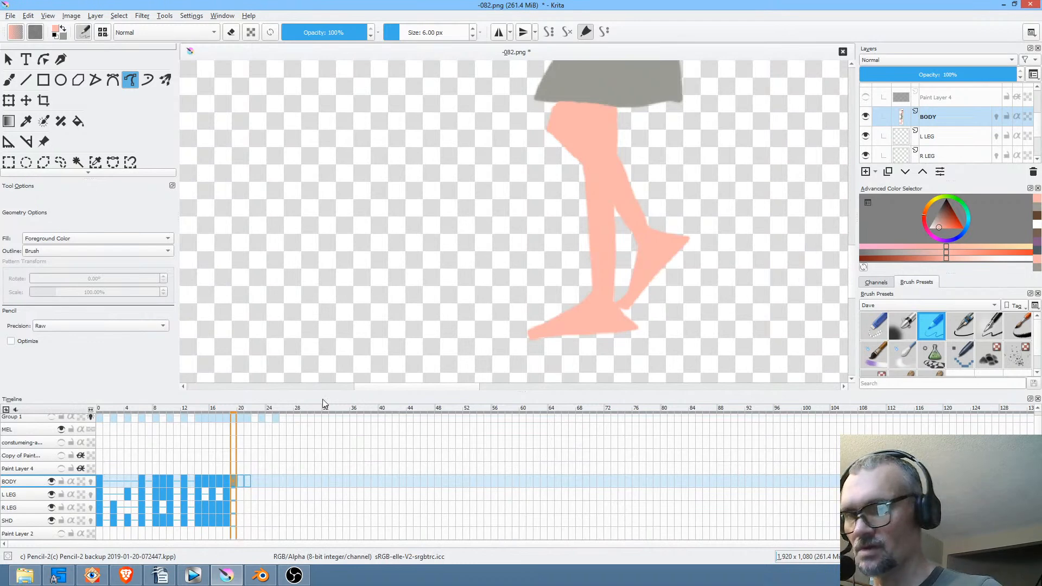
Show the Group 1 sketch layer and go to the blank BODY keyframe on frame 20.
drag(683, 245, 649, 253)
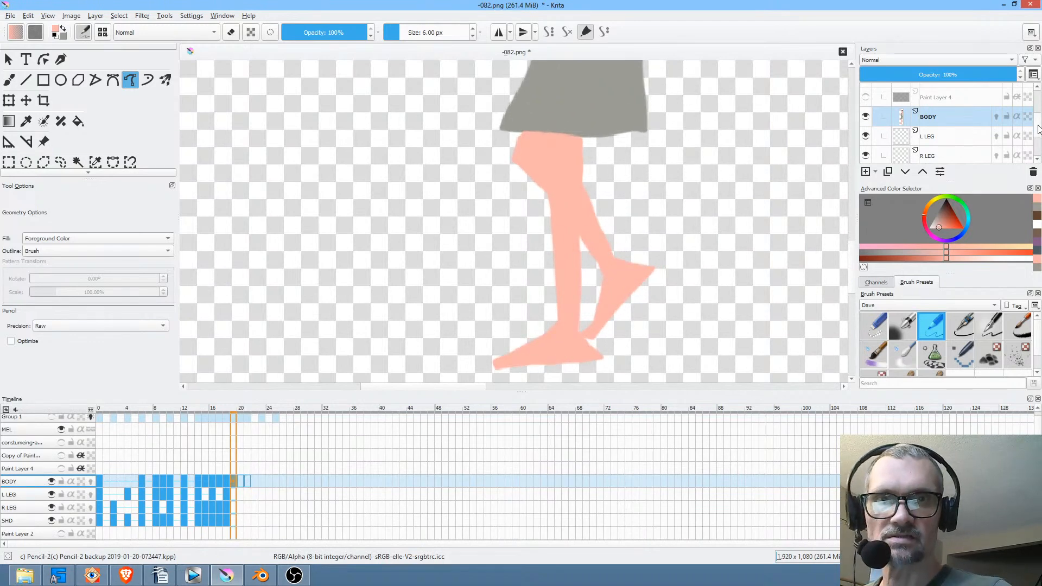
drag(1038, 133, 1038, 93)
click(866, 94)
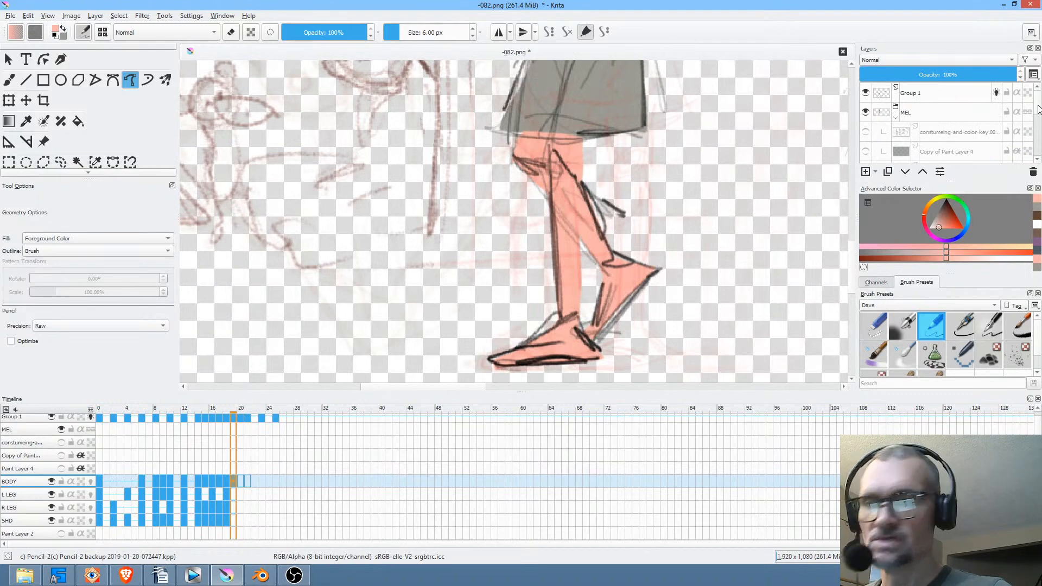
click(240, 478)
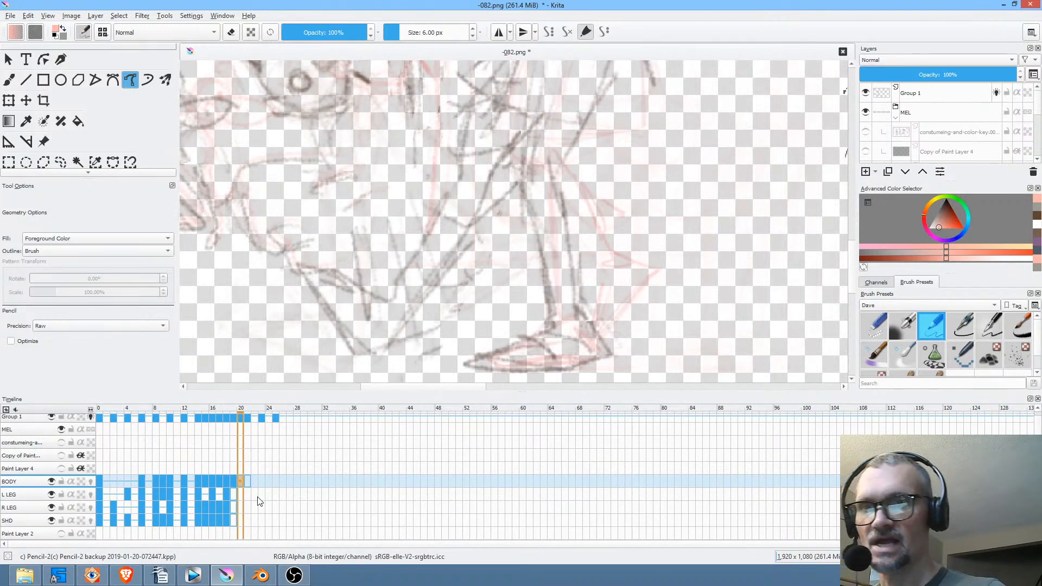
mouse_move(575, 348)
mouse_down()
mouse_move(576, 302)
mouse_move(570, 361)
mouse_move(581, 379)
mouse_move(586, 319)
mouse_move(585, 330)
mouse_up()
click(233, 482)
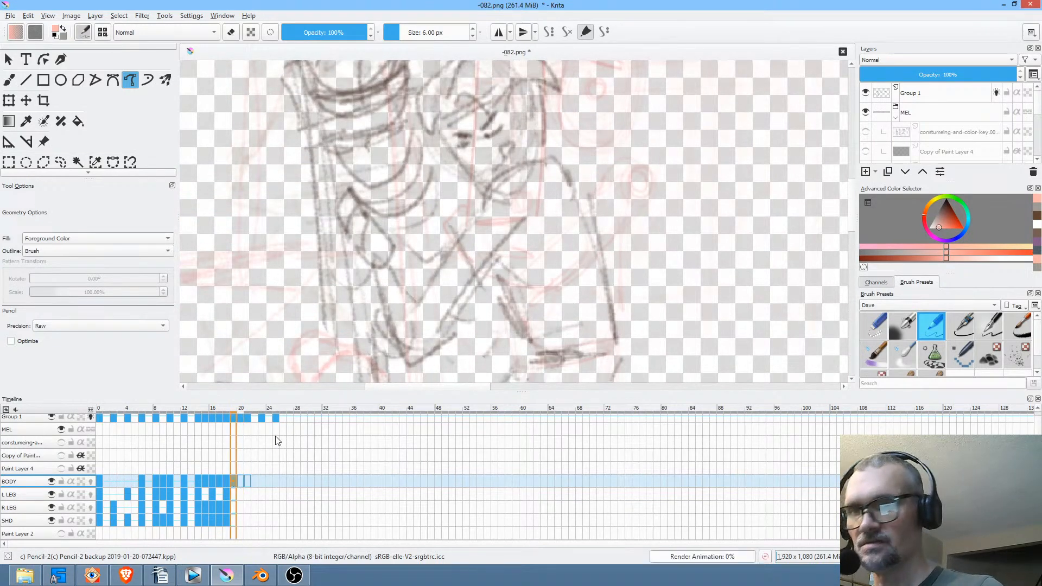
click(242, 483)
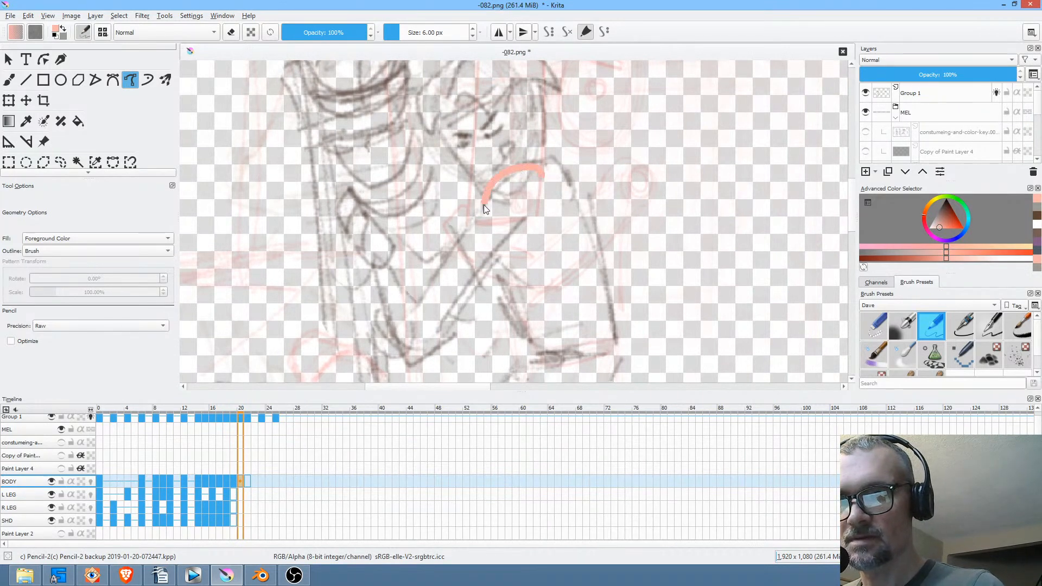
Fill the bent arm and hand with the skin color on frame 20, following the sketch from the shoulder down and around the elbow.
drag(484, 204, 421, 301)
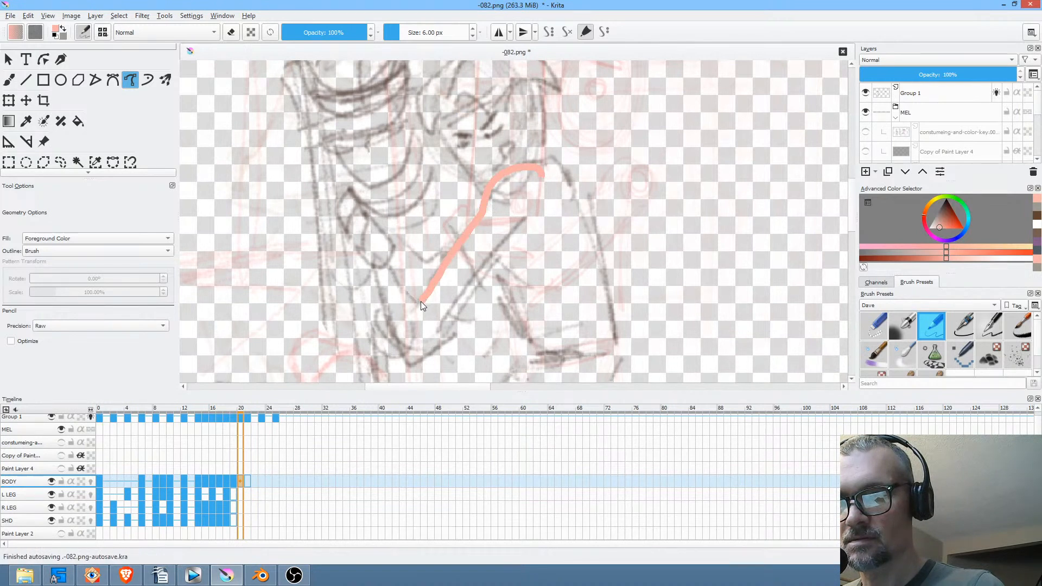
mouse_move(394, 267)
mouse_down()
mouse_move(367, 227)
mouse_move(363, 244)
mouse_move(413, 349)
mouse_up()
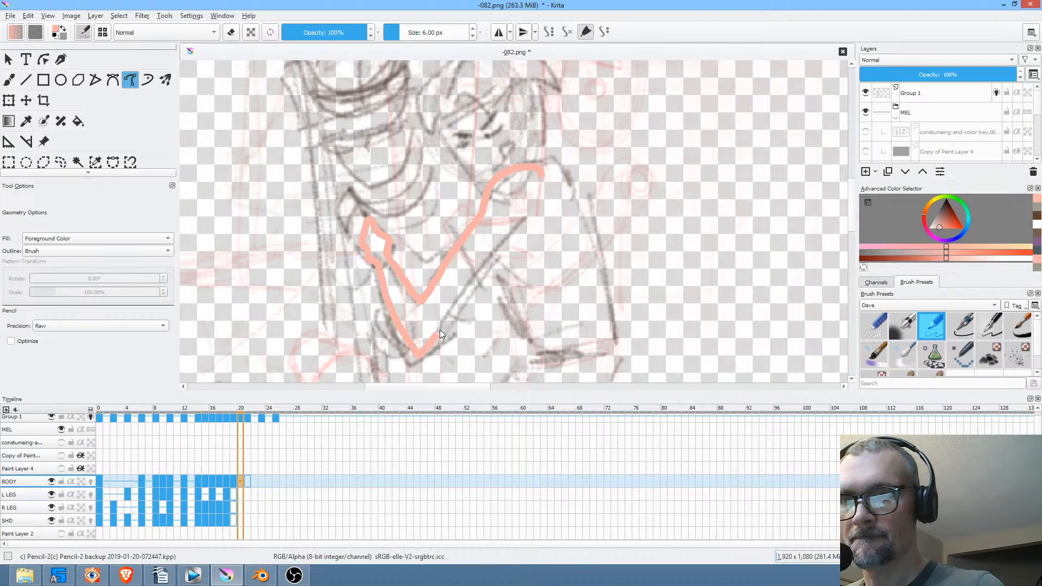
drag(539, 197, 545, 173)
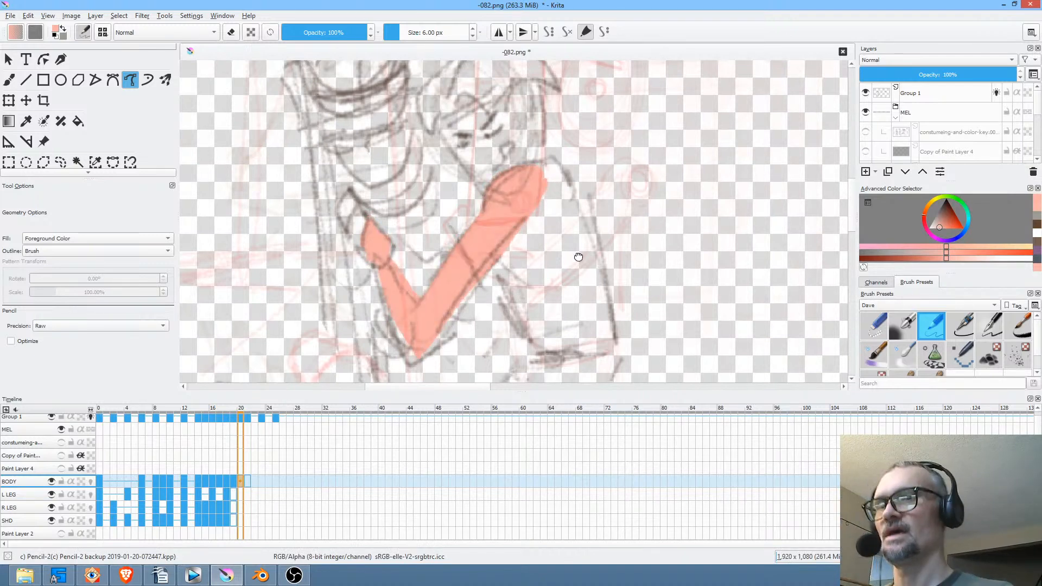
Fill the standing leg and the bent forward leg with their feet in skin color on frame 20, following the sketch.
drag(570, 286, 585, 289)
scroll(650, 228, down, 3)
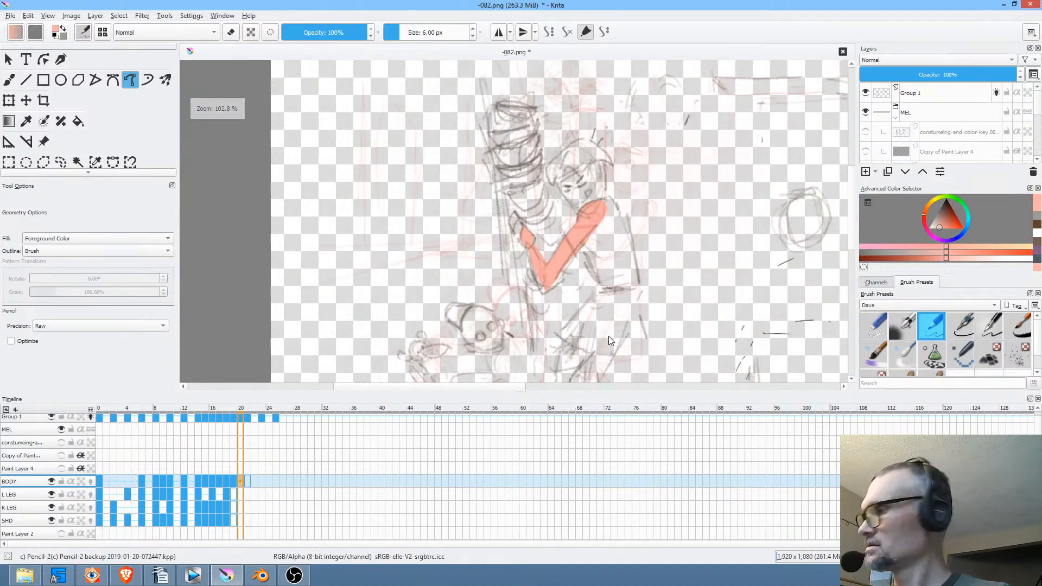
key(Right)
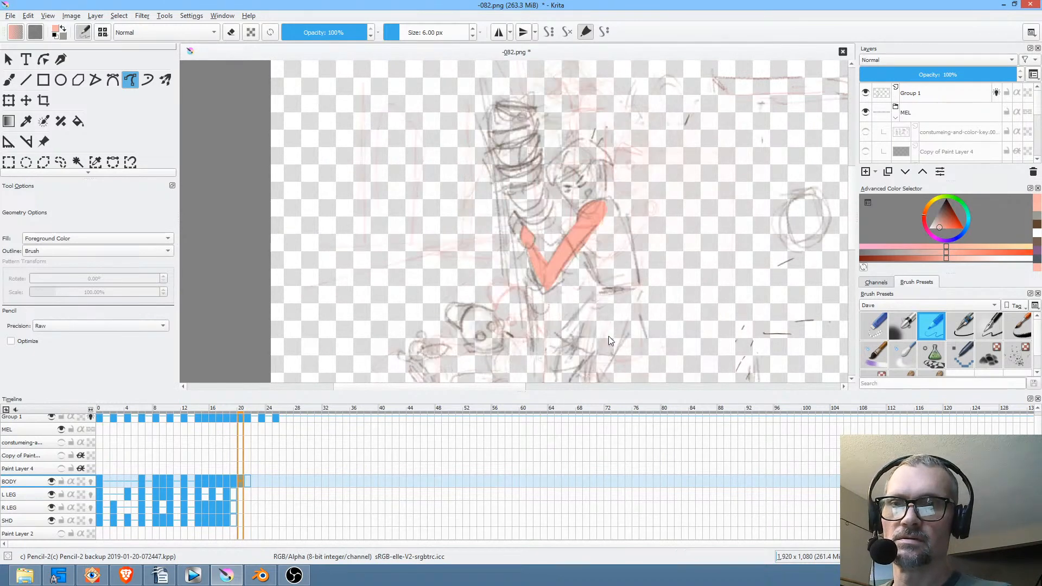
mouse_move(608, 336)
mouse_down()
mouse_move(588, 193)
mouse_move(561, 170)
mouse_up()
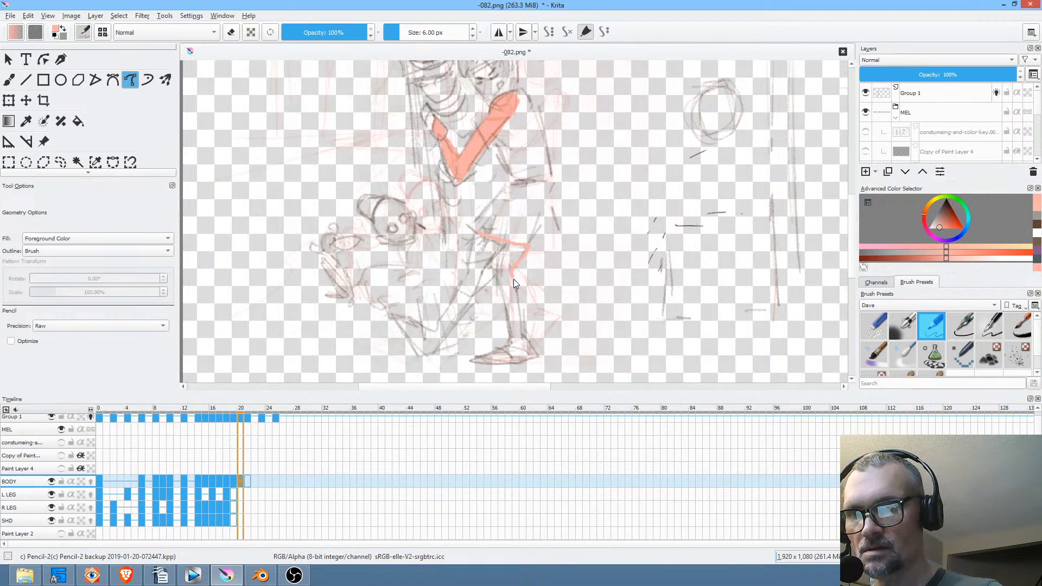
drag(514, 279, 528, 336)
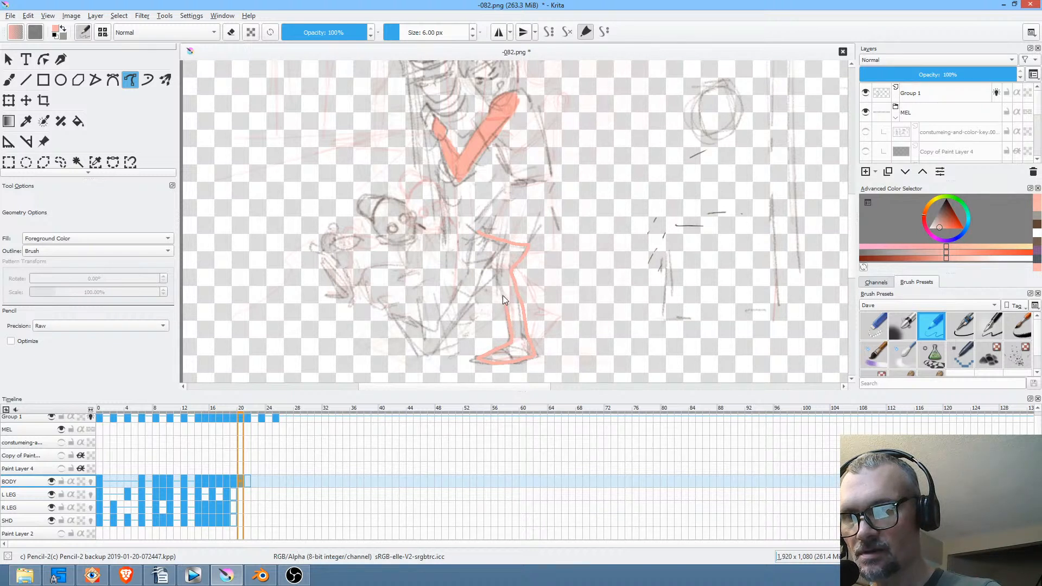
drag(496, 253, 499, 228)
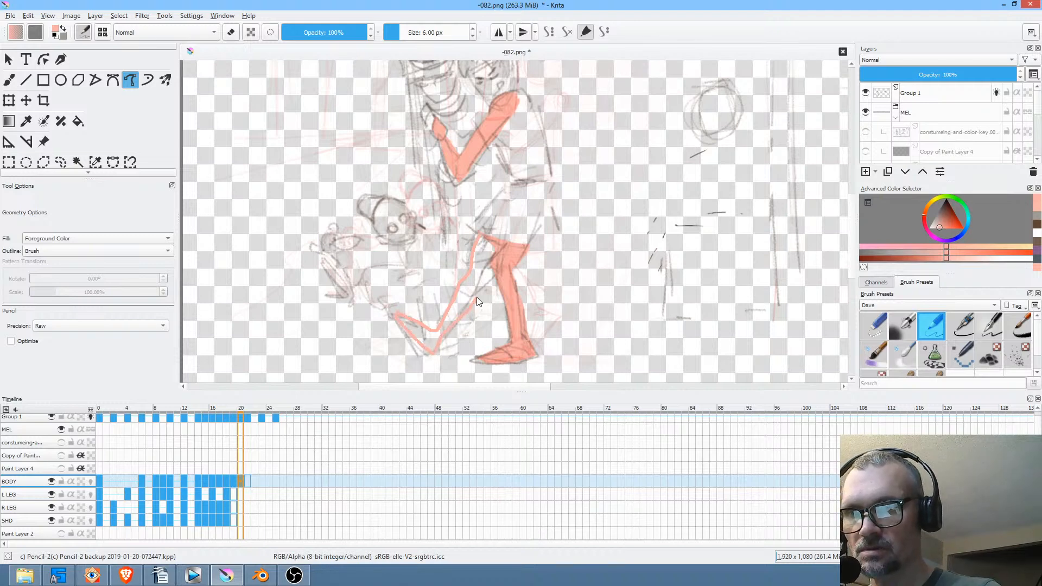
drag(486, 274, 506, 237)
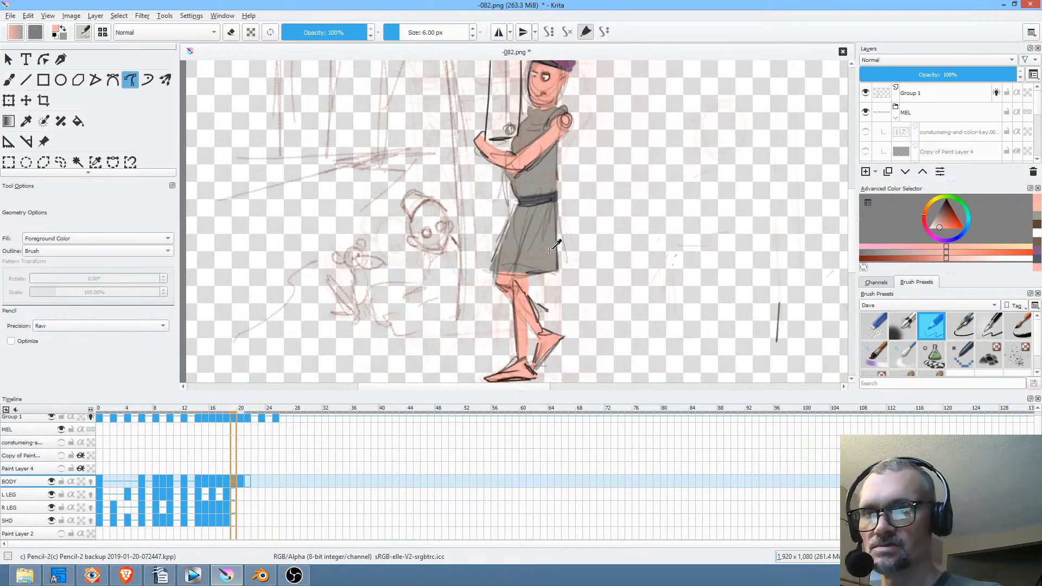
Sample the gray dress color from frame 19 and fill the dress from shoulder to skirt hem on frame 20.
ctrl+click(555, 247)
key(period)
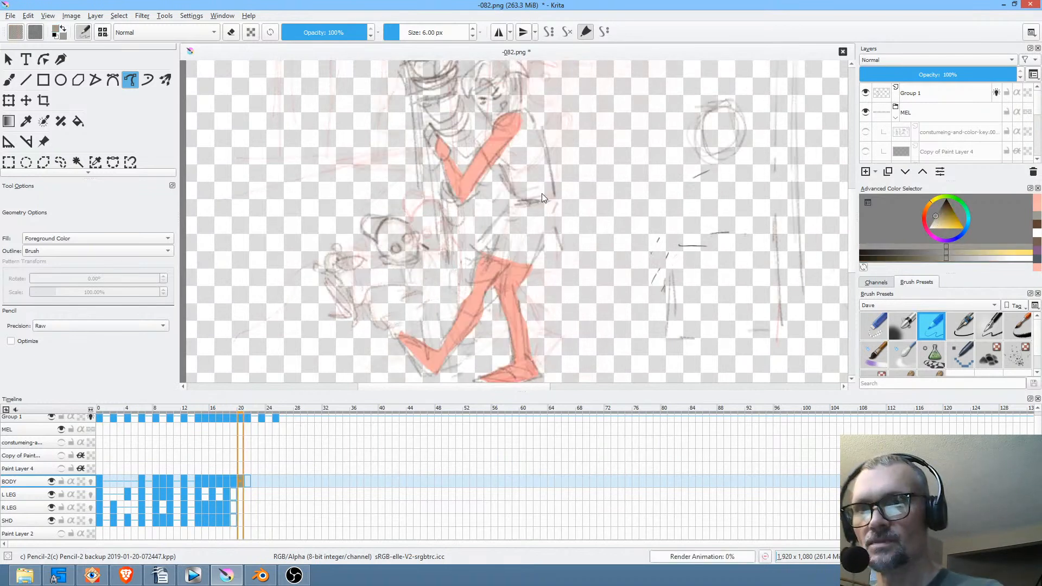
mouse_move(507, 223)
mouse_down()
mouse_move(463, 268)
mouse_move(504, 285)
mouse_up()
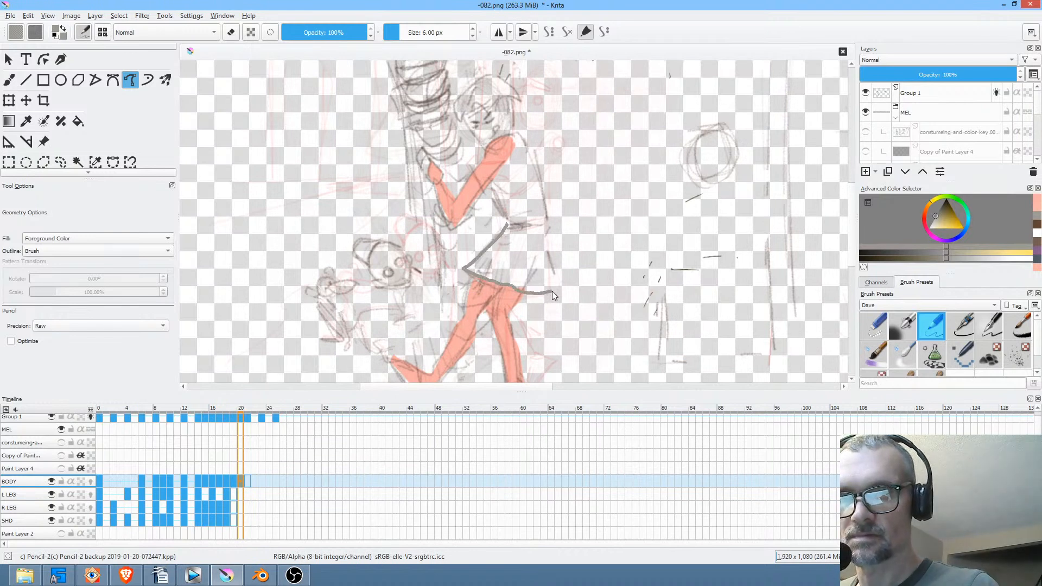
drag(543, 203, 531, 152)
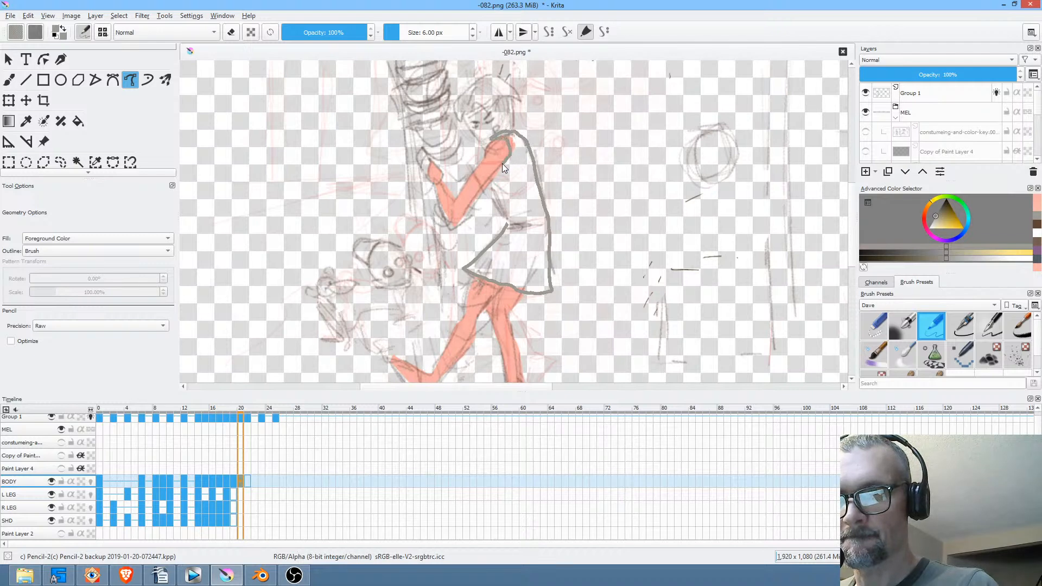
drag(502, 229, 504, 232)
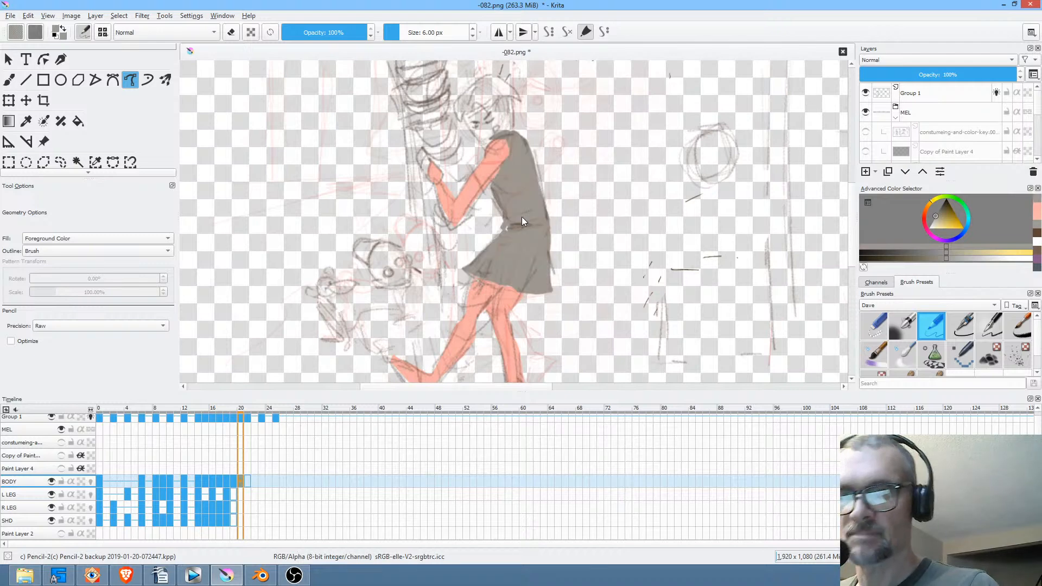
Sample the dark belt color from frame 19 and fill the belt across the dress's waist on frame 20.
key(Left)
ctrl+click(534, 220)
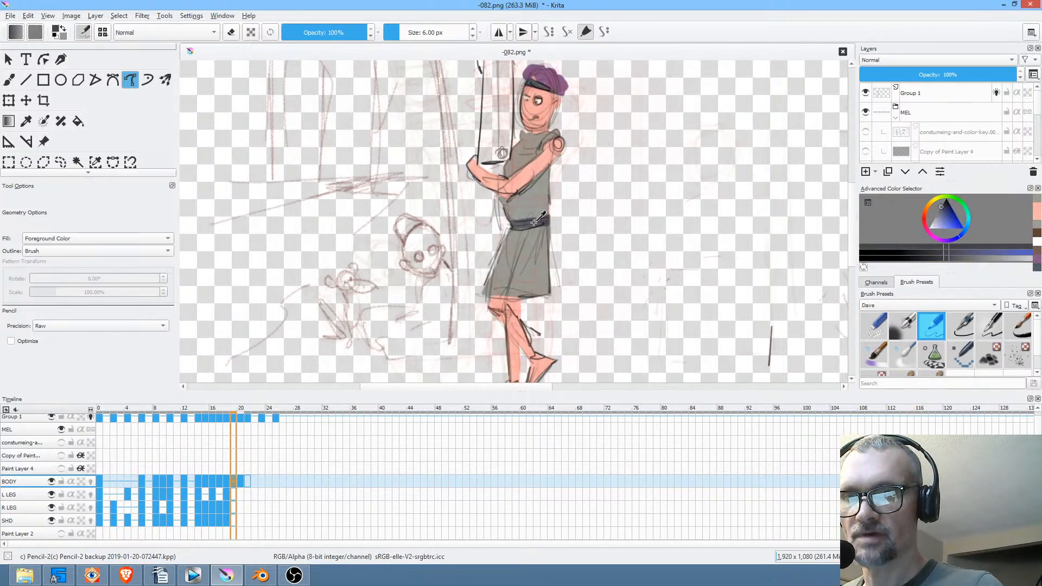
key(Right)
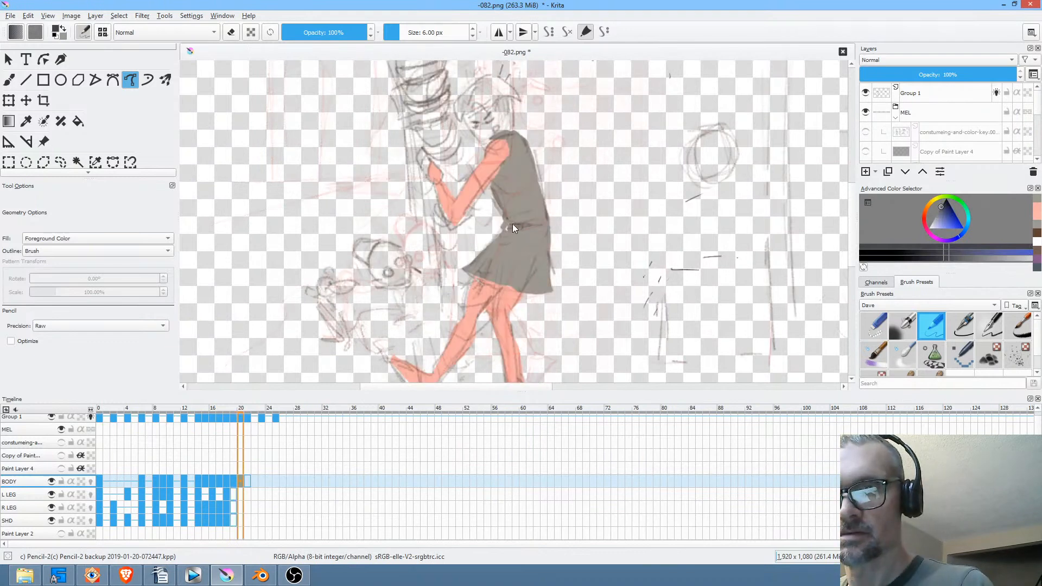
drag(509, 230, 506, 226)
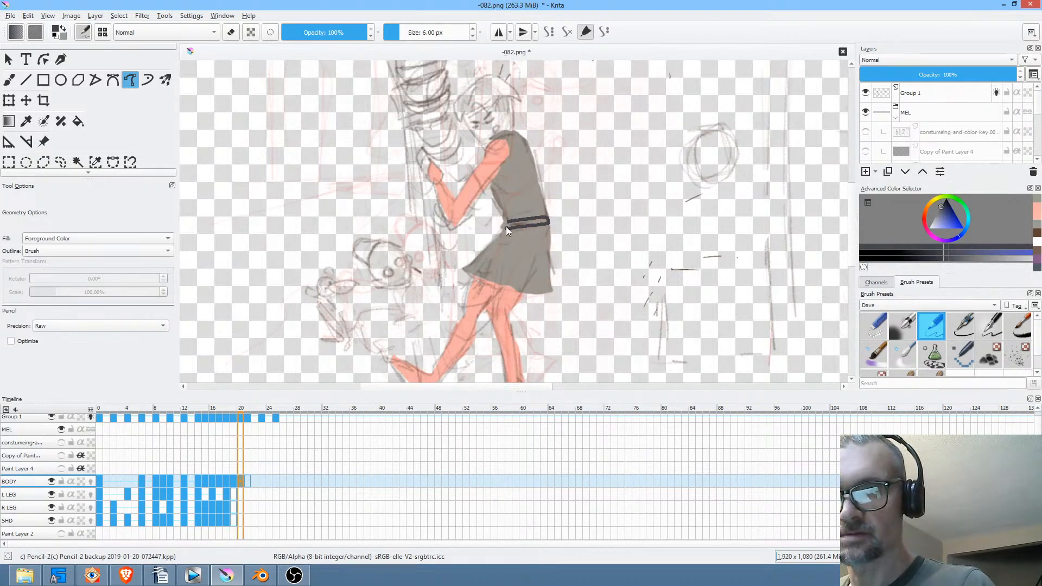
Sample the purple hair color from frame 19 and fill the hair on top of the head on frame 20, following the sketch.
drag(578, 194, 617, 221)
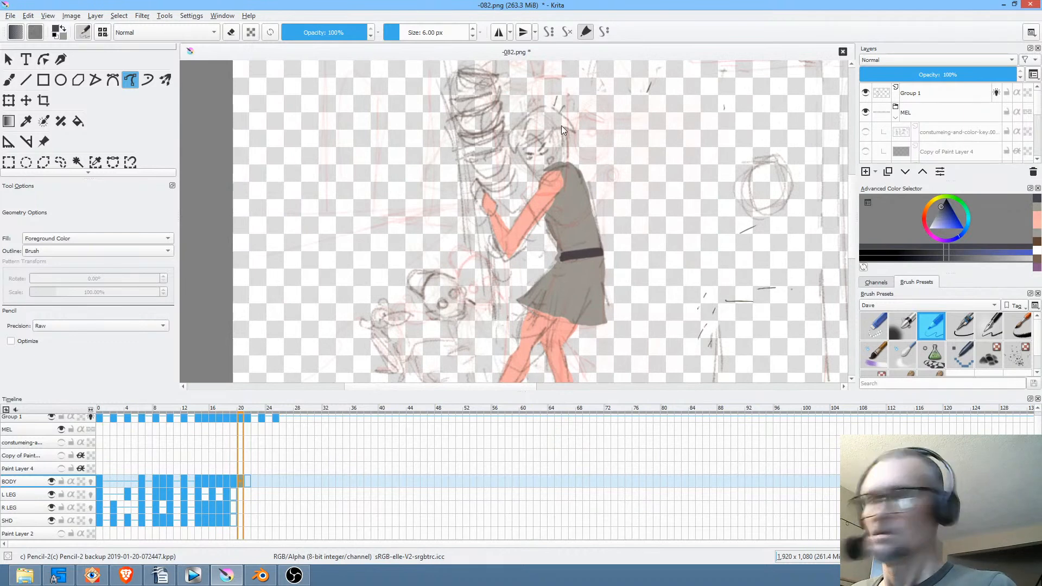
key(Left)
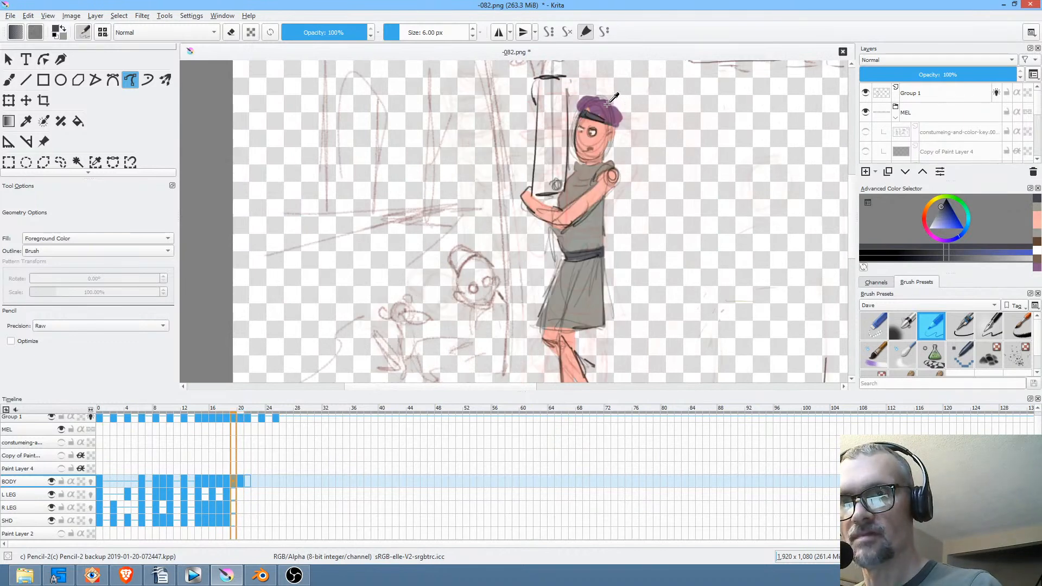
ctrl+click(618, 101)
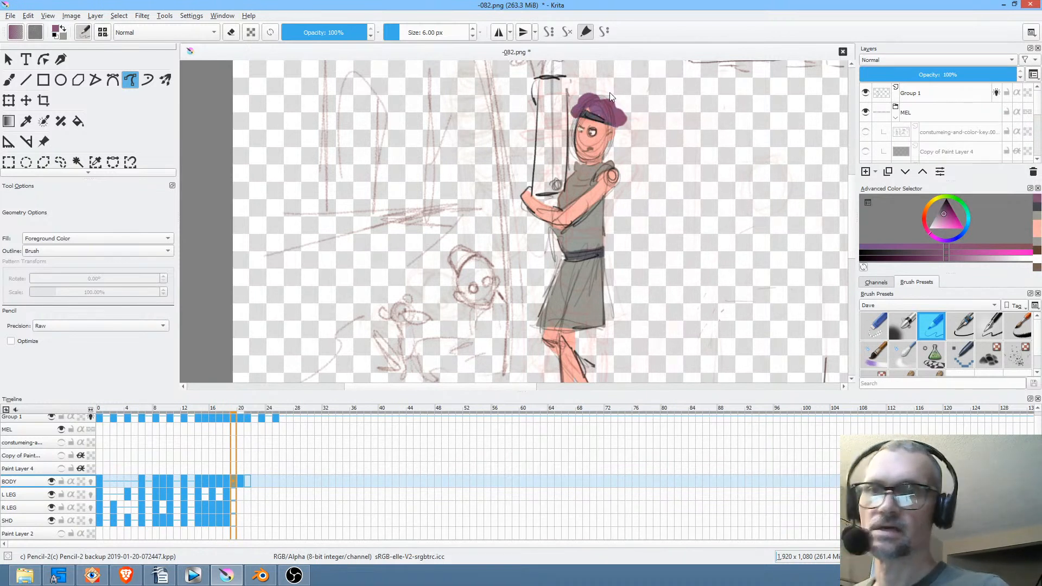
key(period)
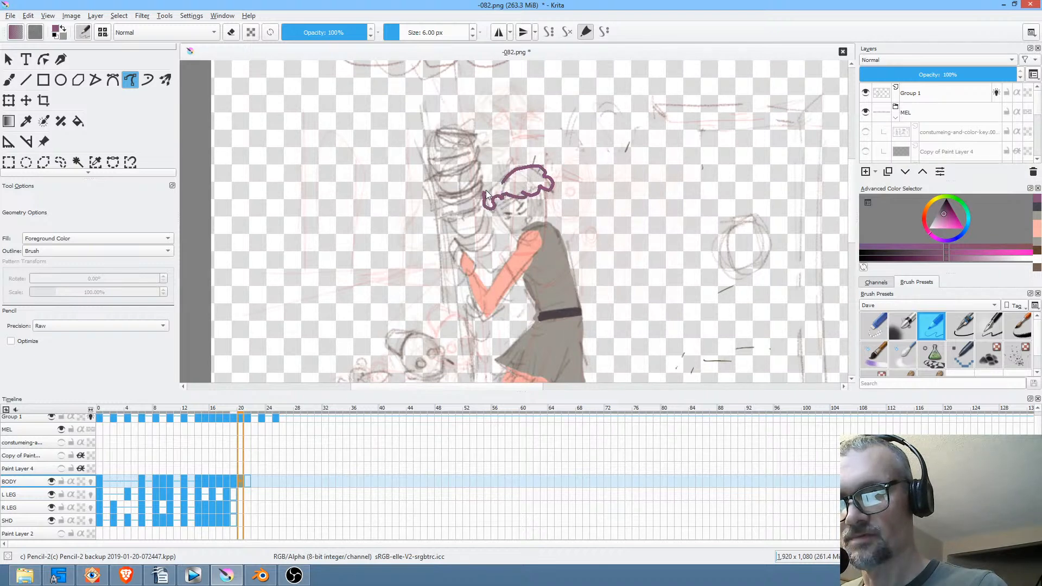
drag(504, 179, 512, 168)
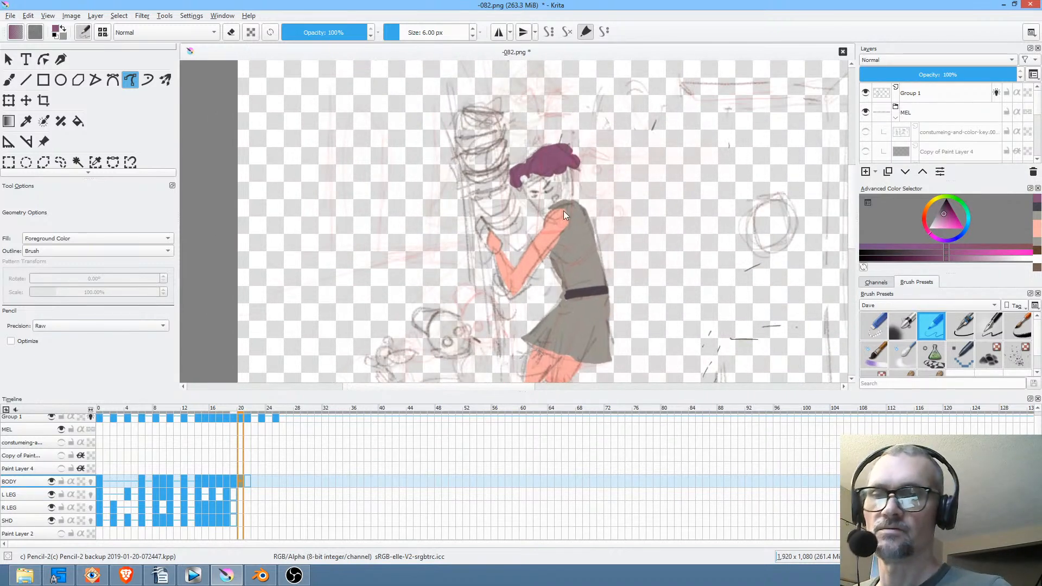
Sample the black from the headband's outline on frame 19 and fill an armband on the upper arm and a wristband there.
ctrl+click(550, 241)
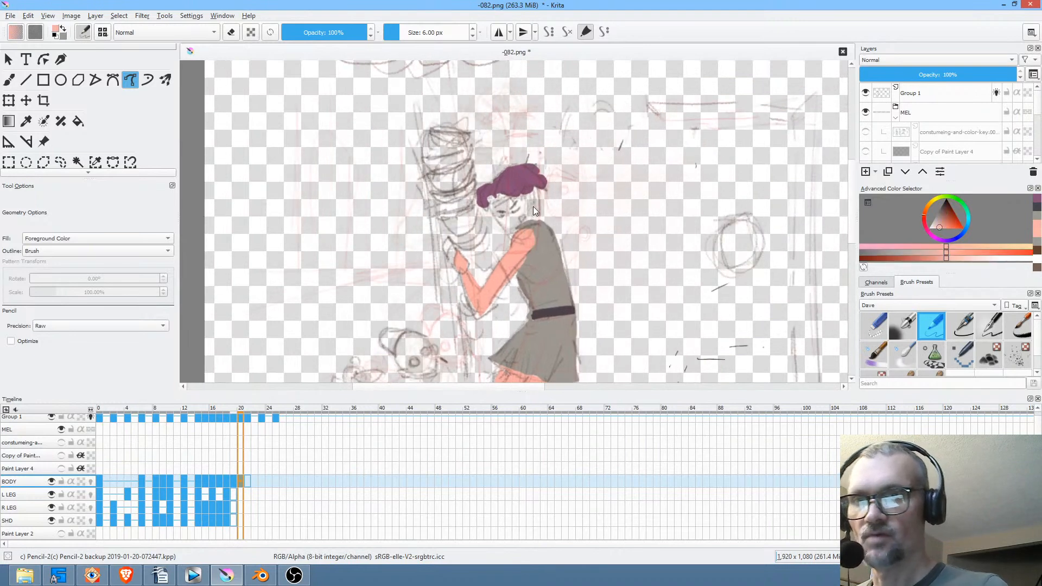
key(Left)
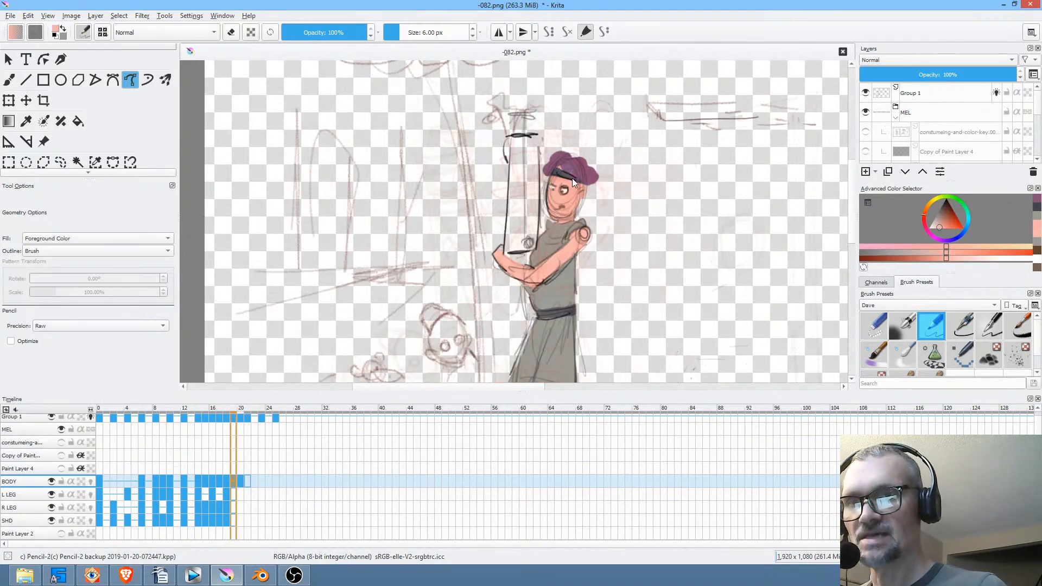
ctrl+click(565, 171)
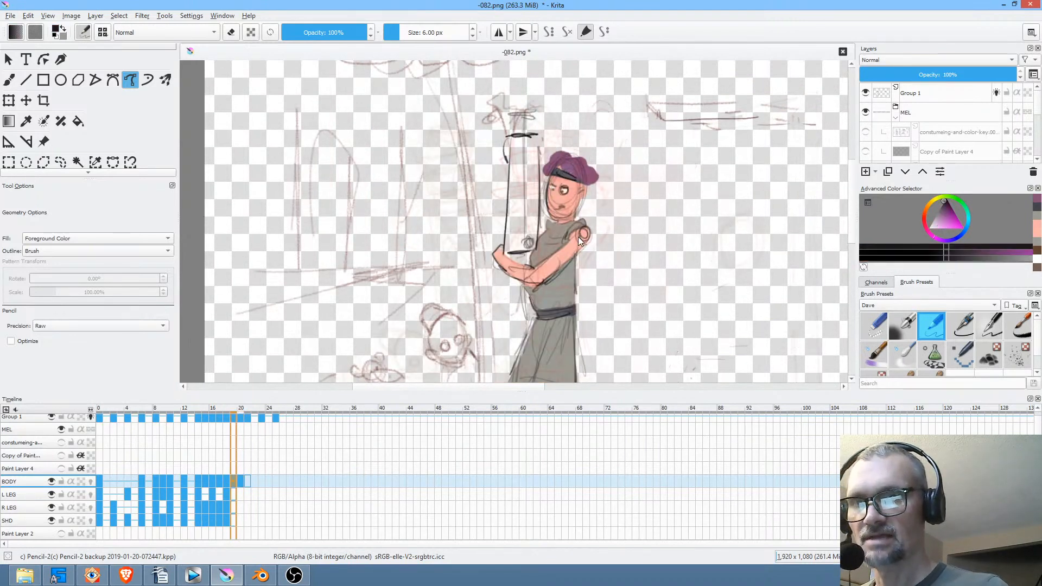
key(Left)
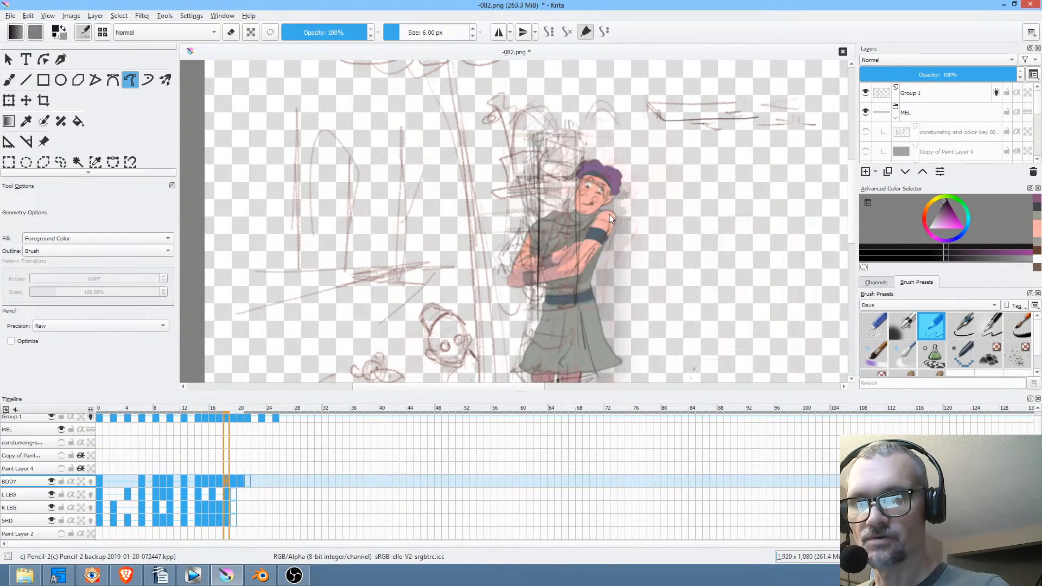
key(Right)
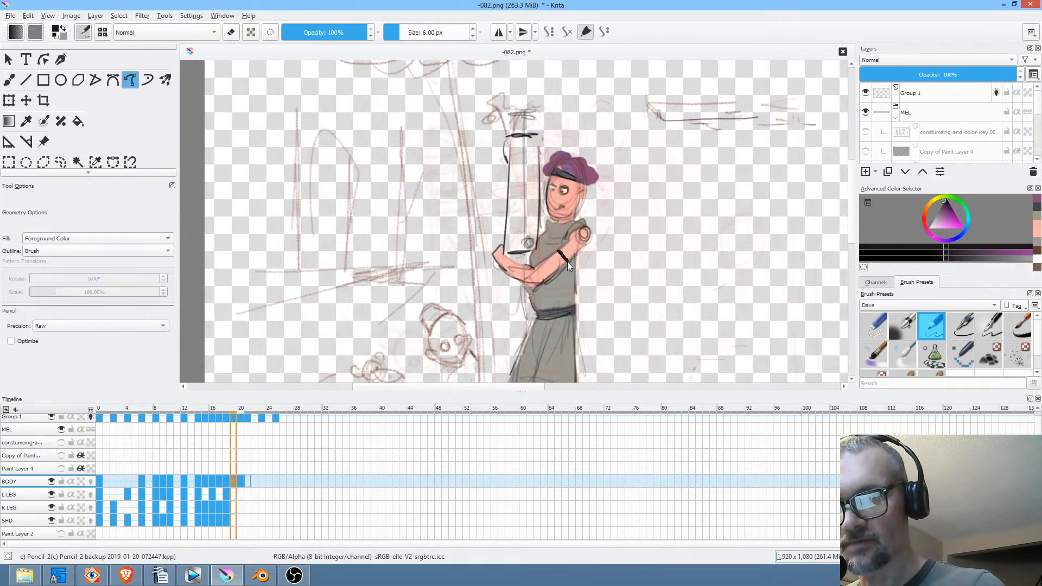
drag(570, 249, 564, 248)
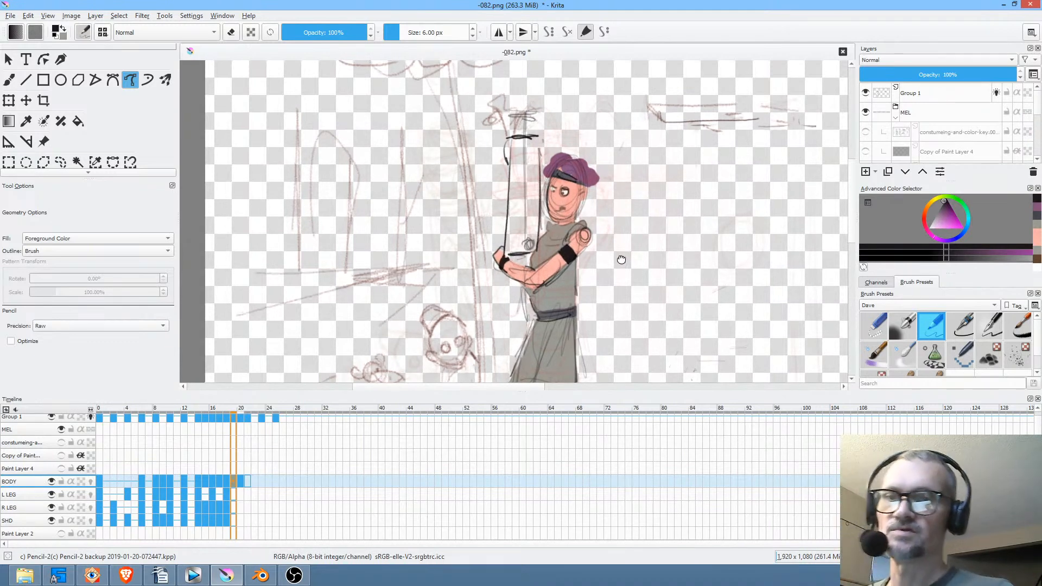
drag(623, 228, 630, 253)
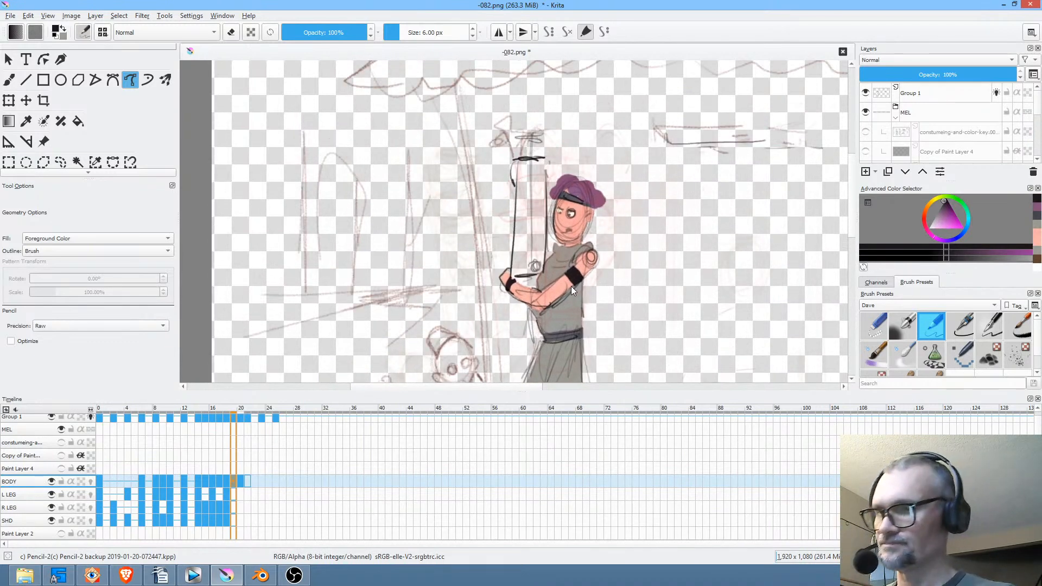
Fill a black armband across the upper arm and a black wristband below the hand on frame 20.
key(Right)
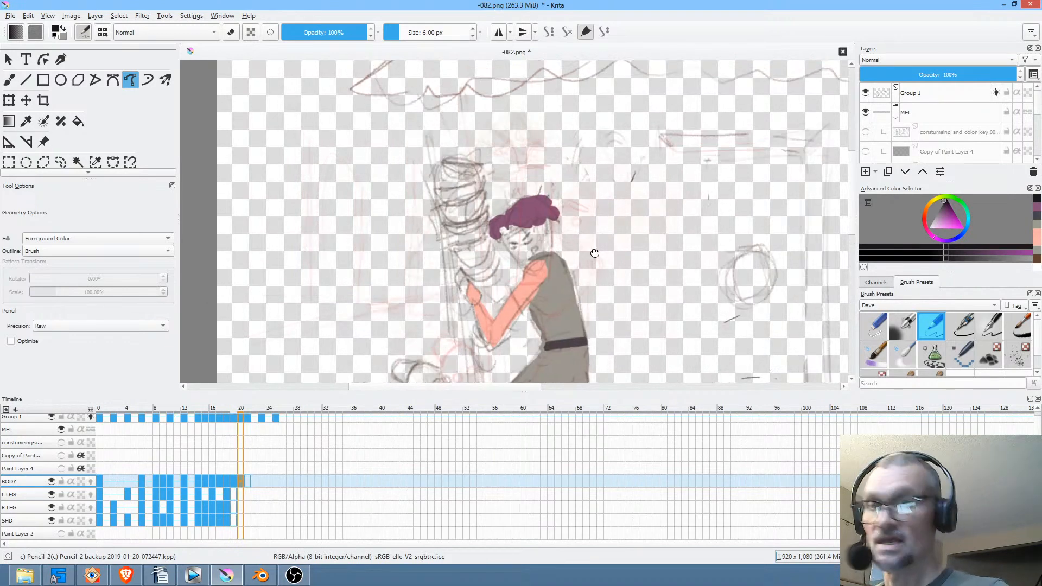
scroll(569, 266, up, 3)
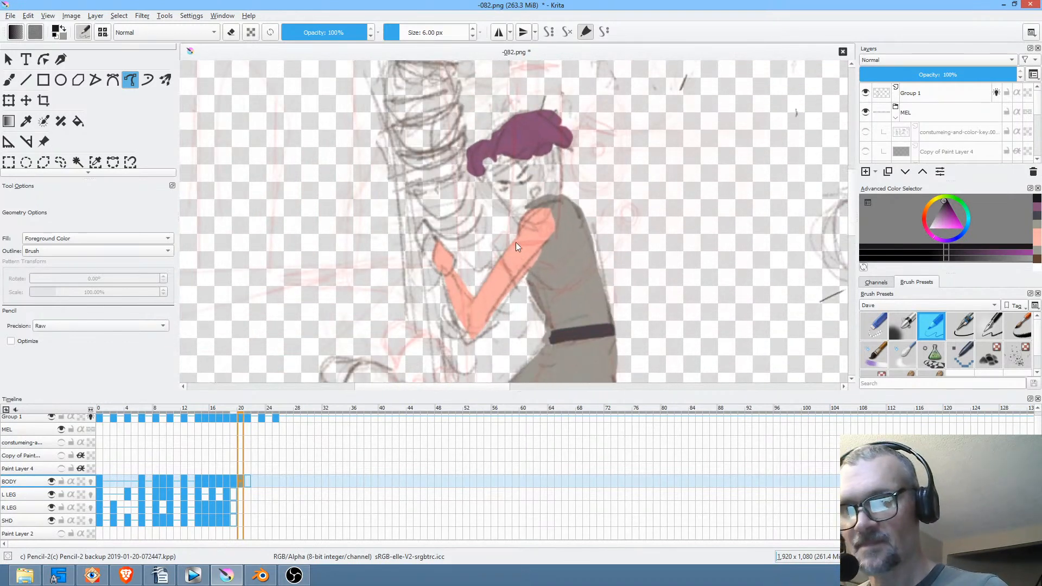
drag(527, 268, 540, 254)
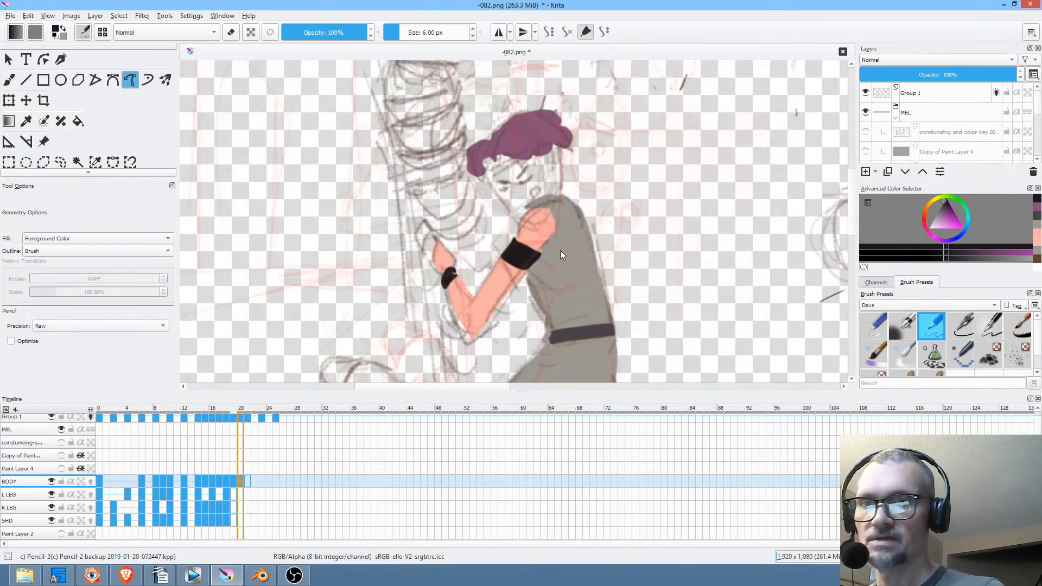
On frame 20, fill the face with the arm's skin color and the headband below the hair with the dark blue-gray sampled from frame 19.
ctrl+click(521, 278)
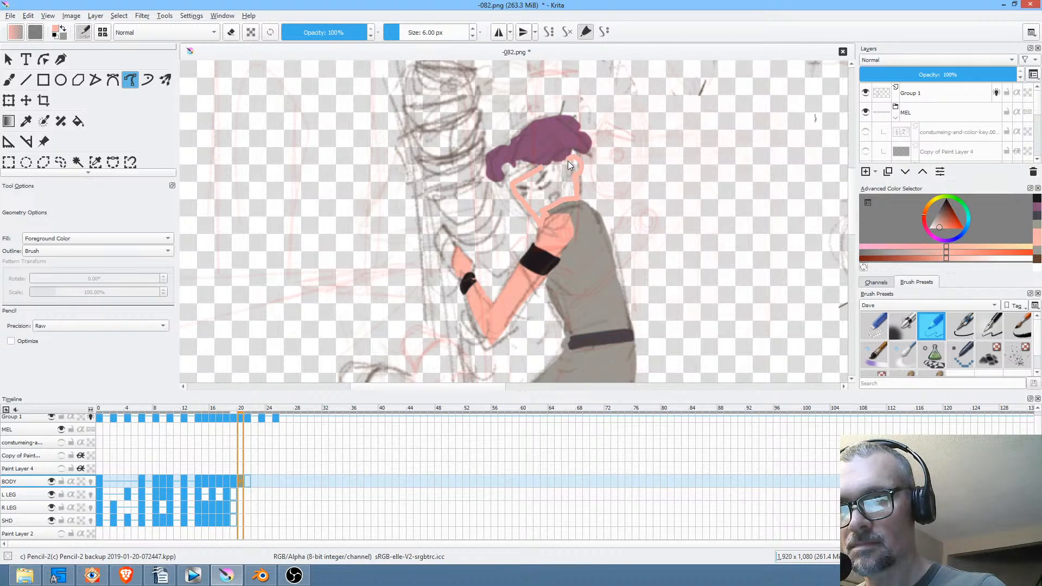
drag(568, 160, 568, 158)
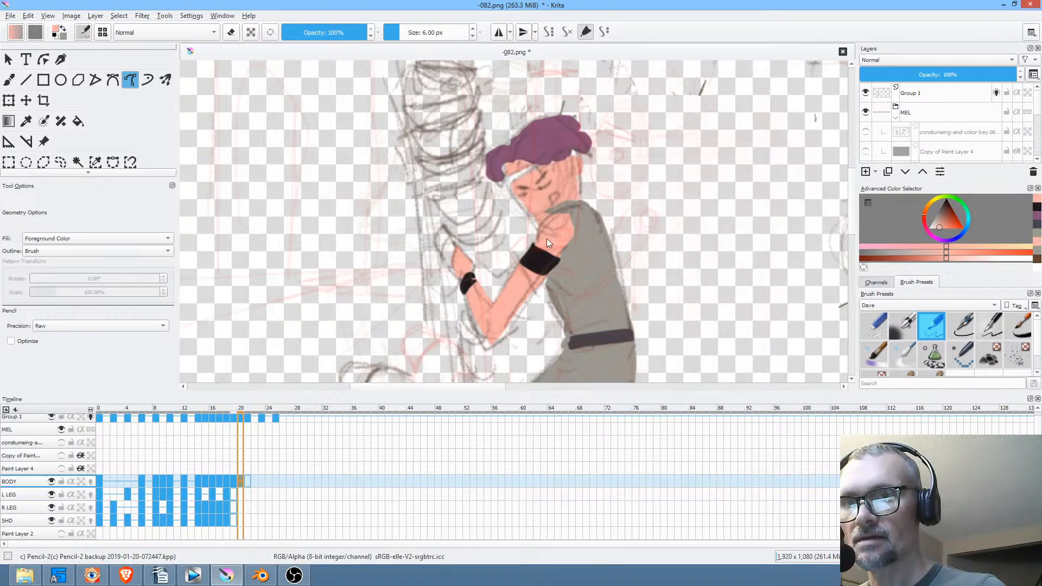
key(Left)
scroll(591, 151, up, 6)
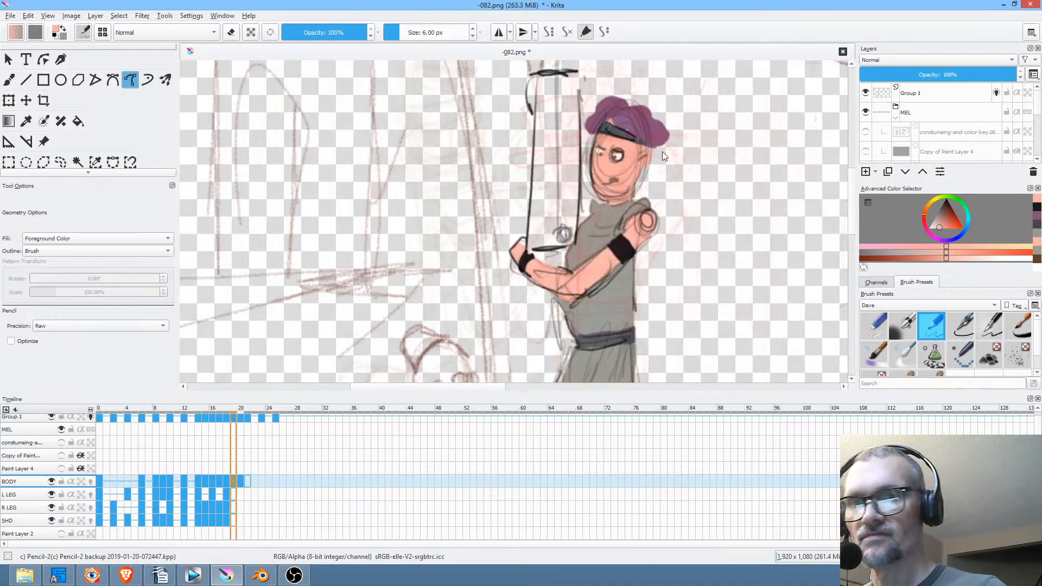
scroll(639, 105, down, 2)
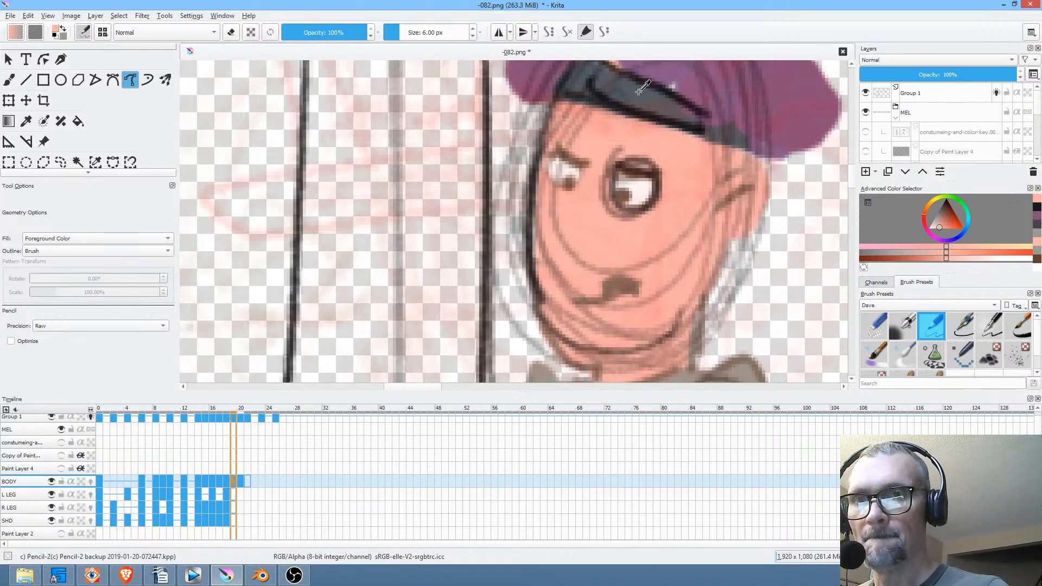
ctrl+click(643, 92)
scroll(550, 301, down, 3)
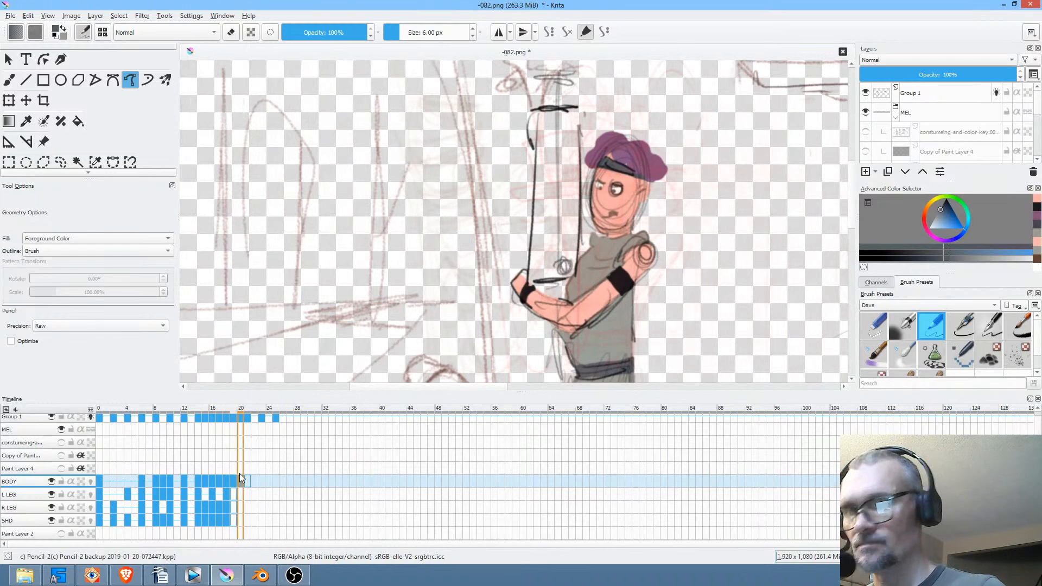
key(Right)
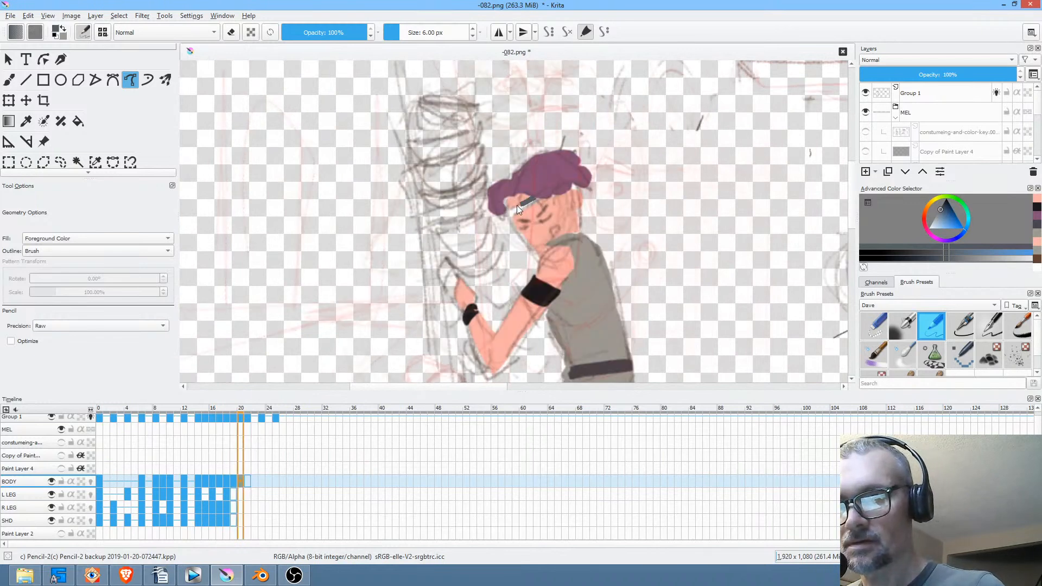
drag(539, 200, 541, 199)
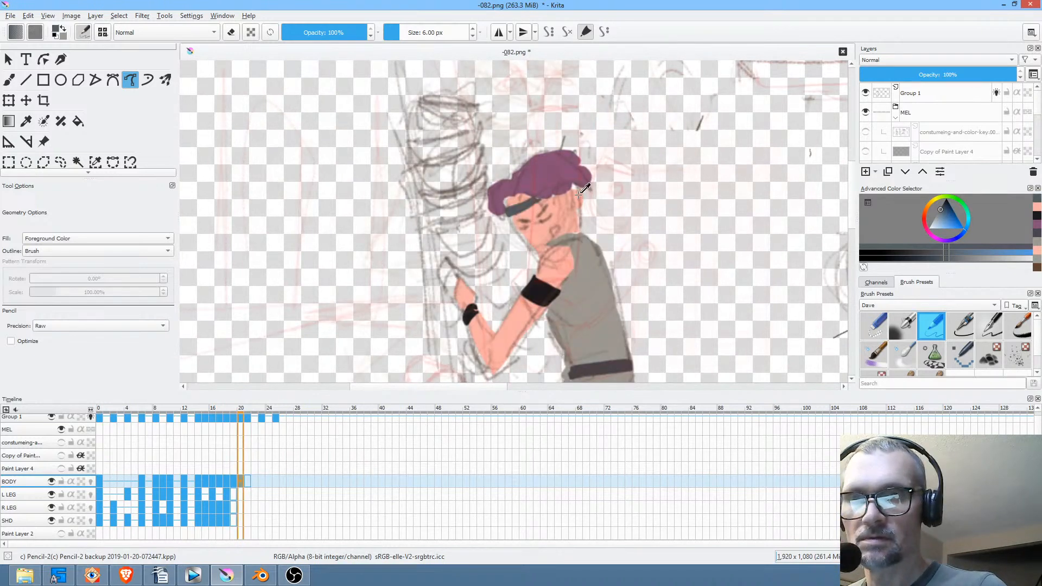
drag(570, 277, 599, 221)
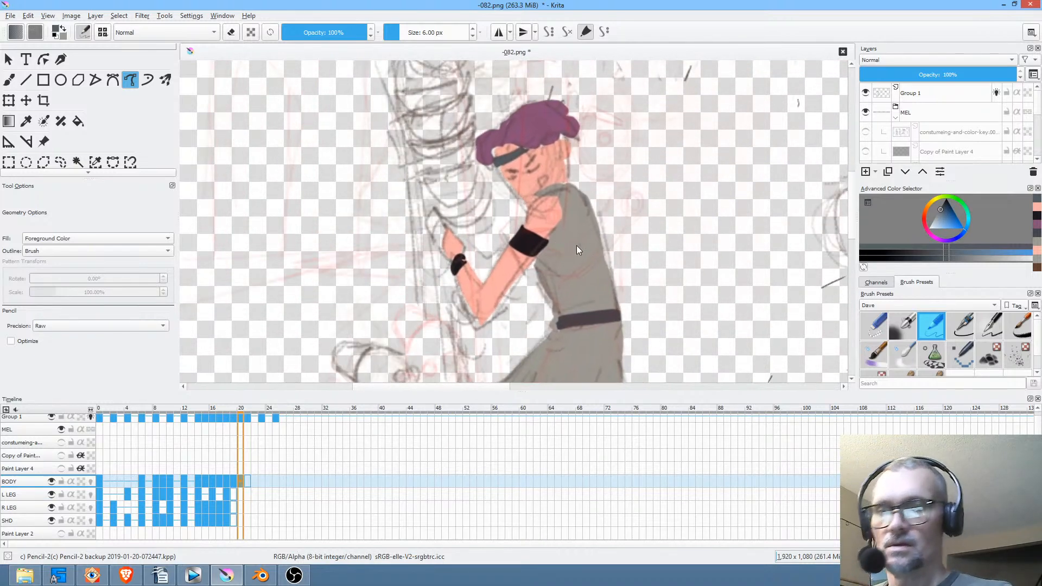
Compare the painted poses on frames 18 to 20 with the upcoming sketched poses on frames 21 and 23.
click(247, 480)
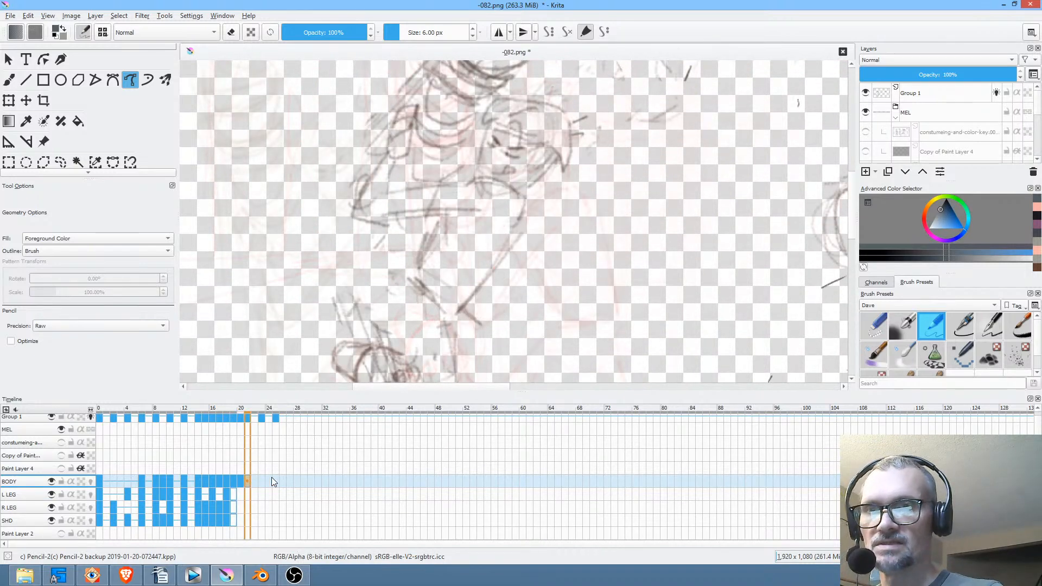
scroll(565, 255, down, 3)
scroll(580, 272, down, 1)
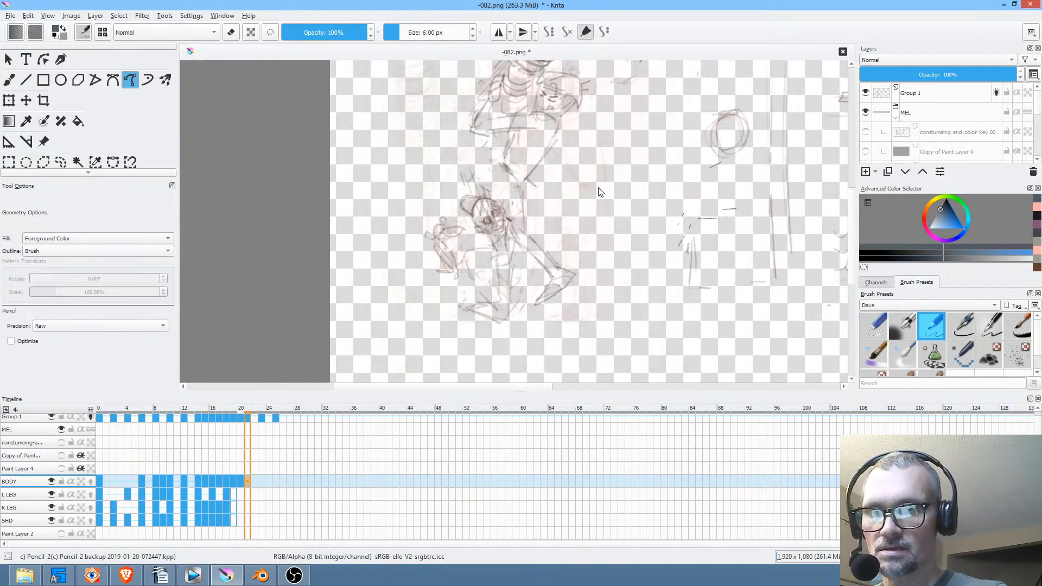
click(241, 481)
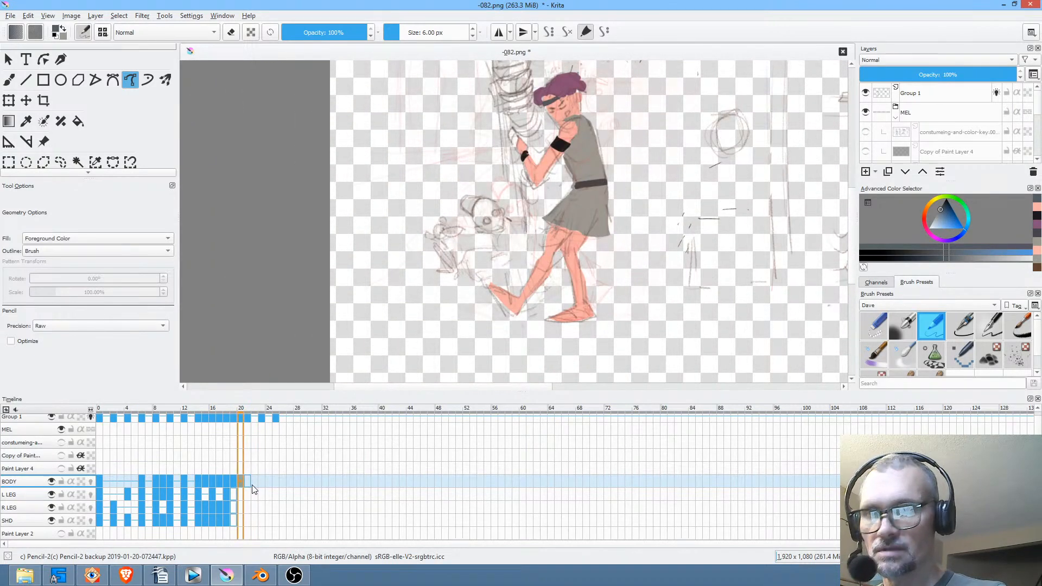
click(247, 481)
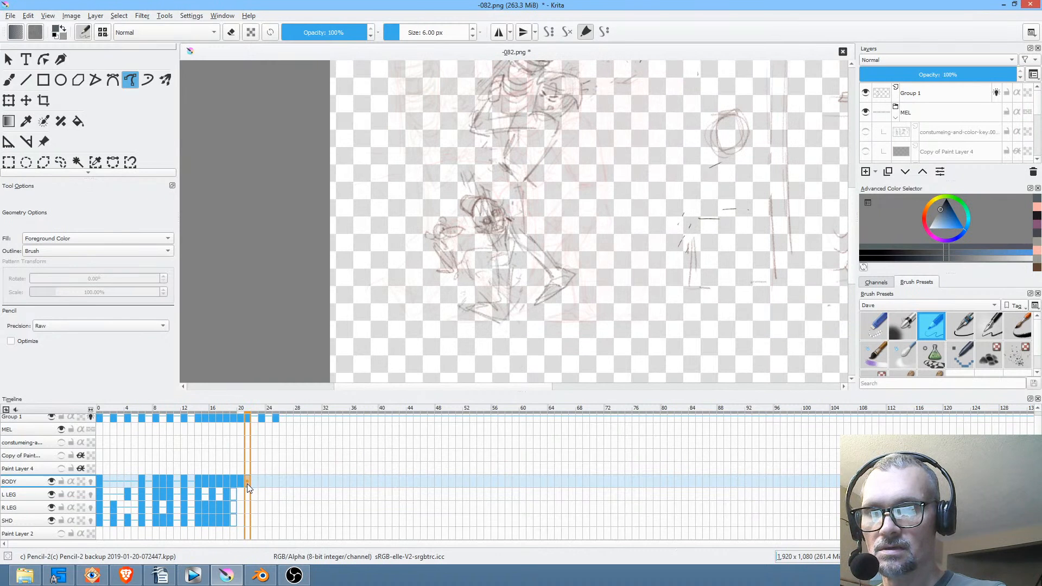
click(242, 481)
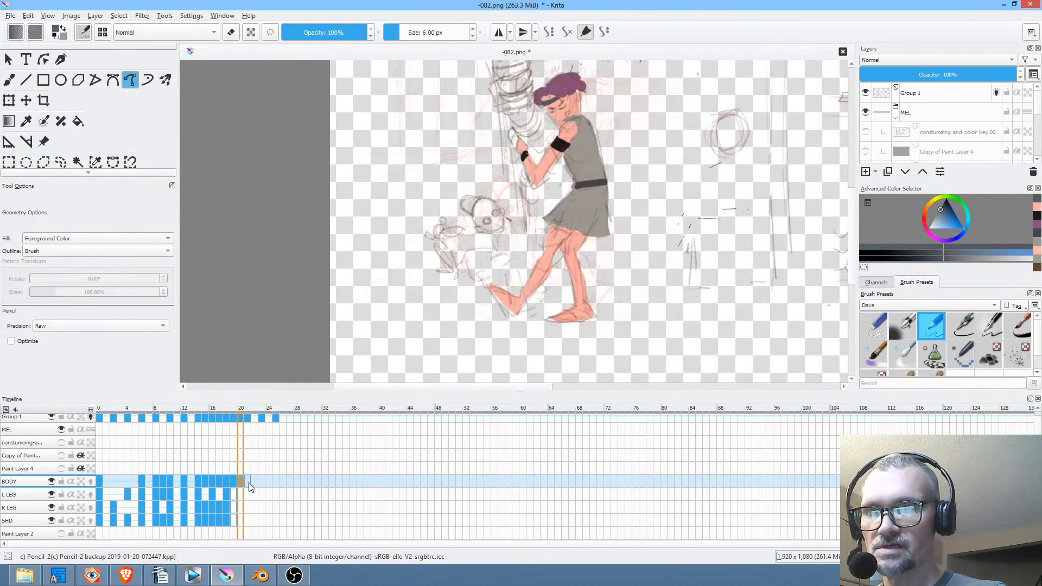
click(248, 482)
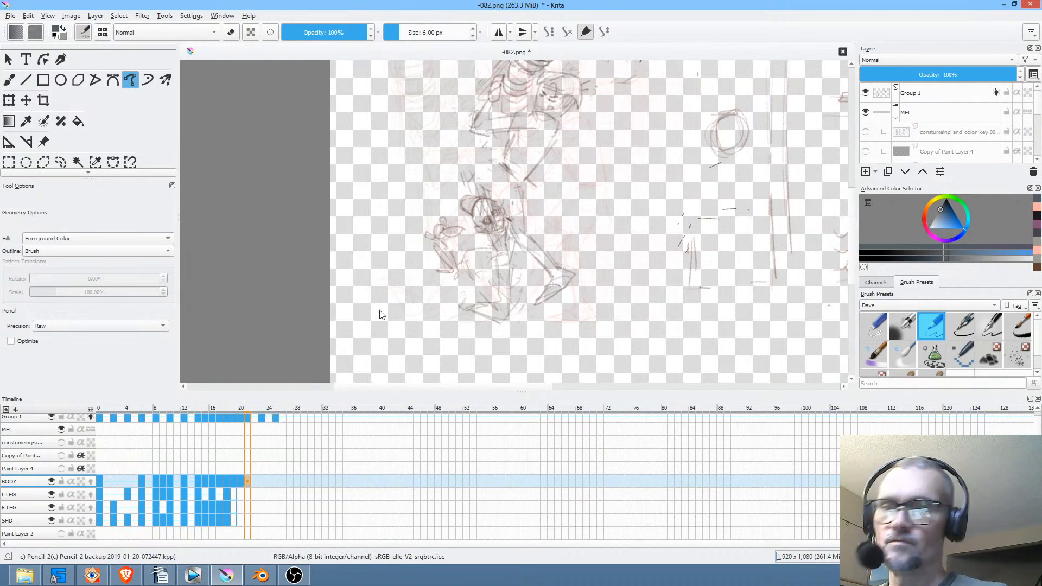
click(254, 482)
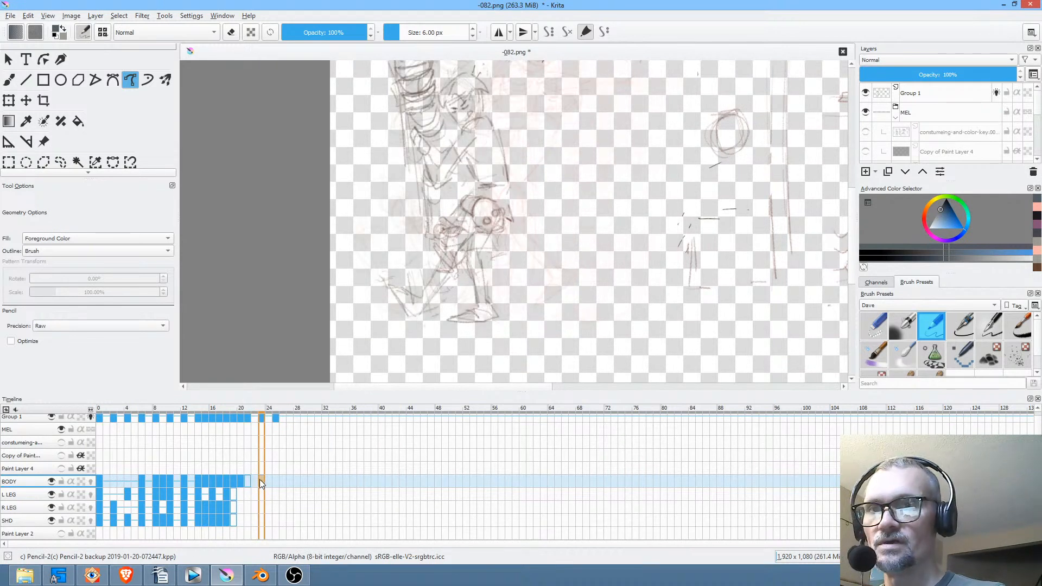
click(247, 481)
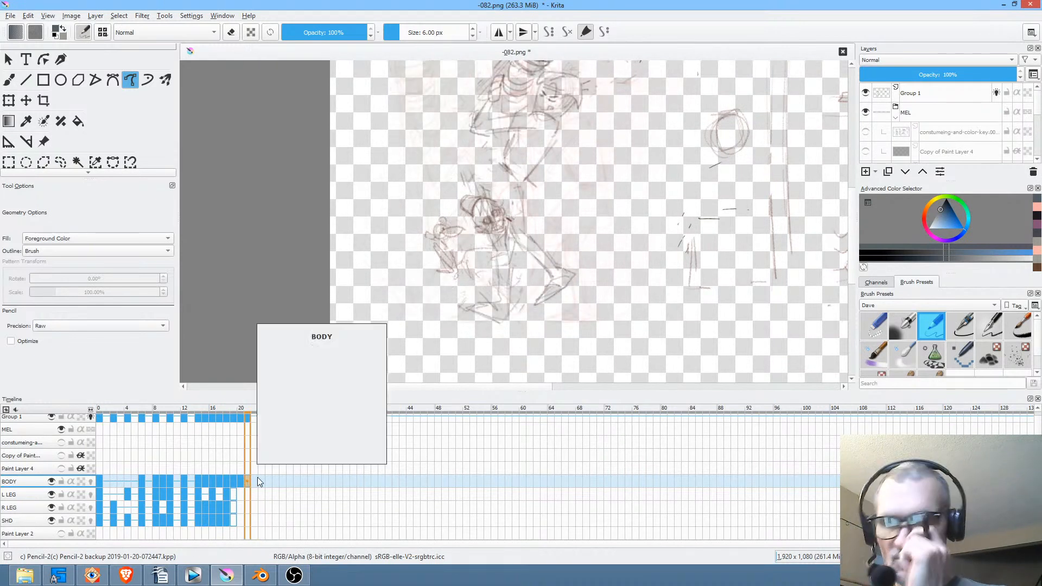
click(229, 493)
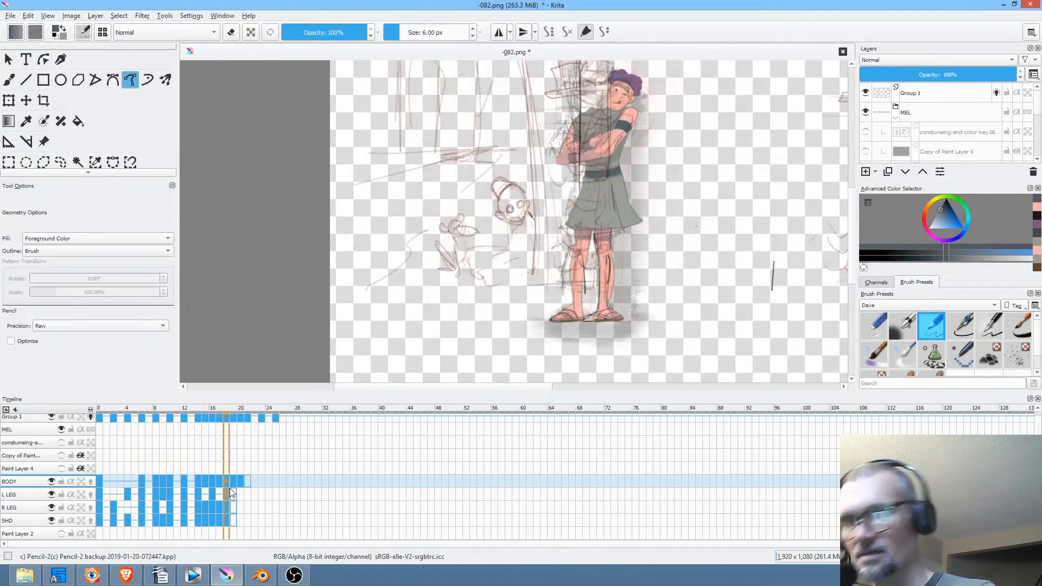
click(234, 494)
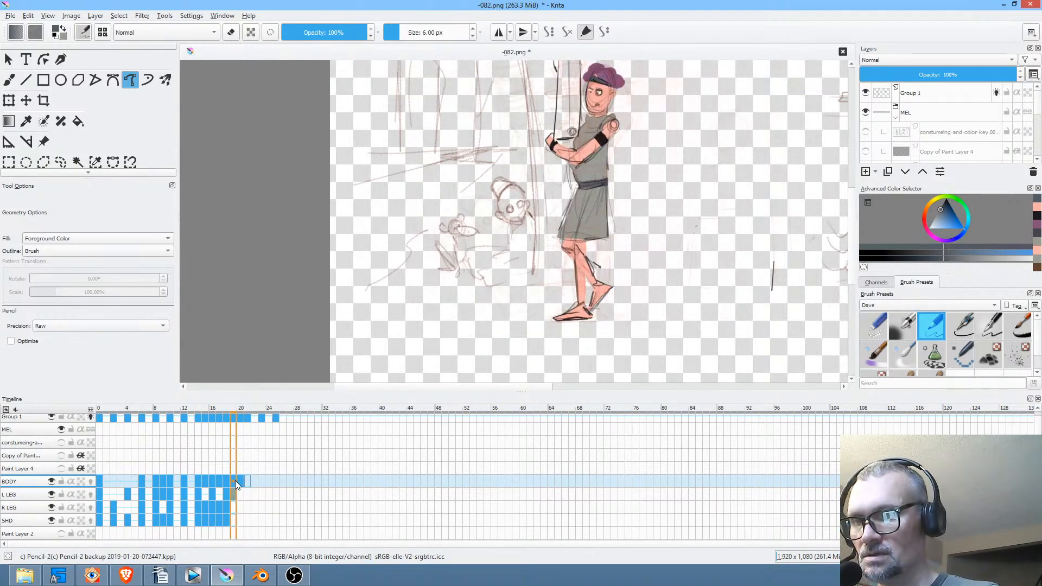
click(242, 482)
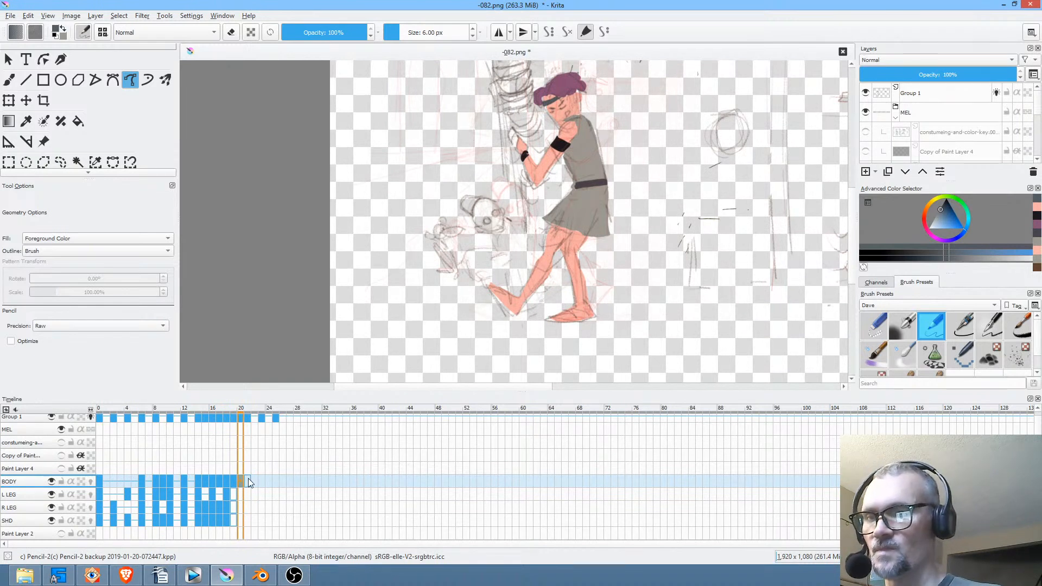
click(249, 480)
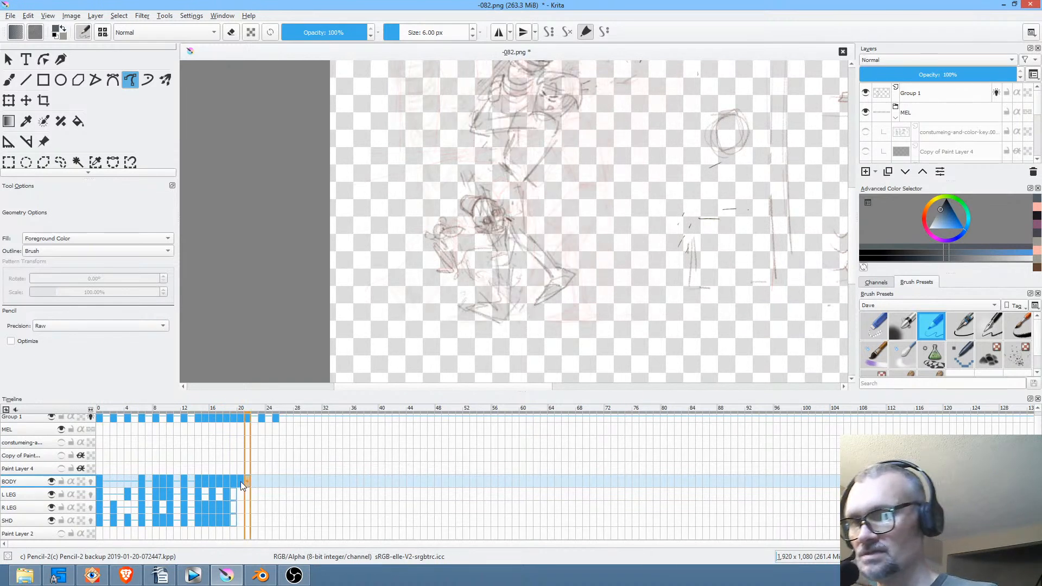
Copy the BODY layer's frame 20 keyframe to frame 21.
click(240, 481)
drag(240, 482, 249, 480)
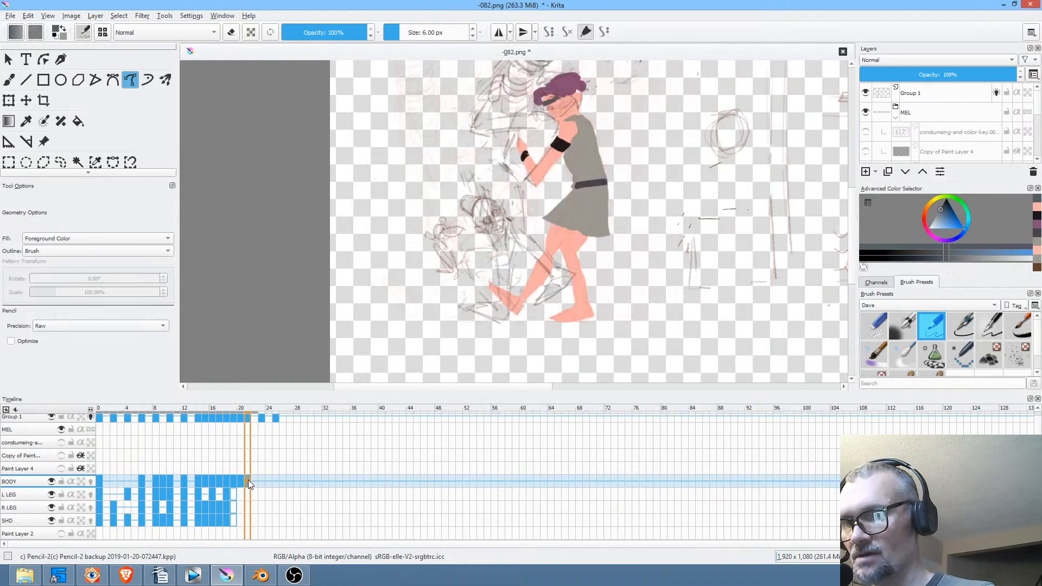
drag(599, 217, 560, 275)
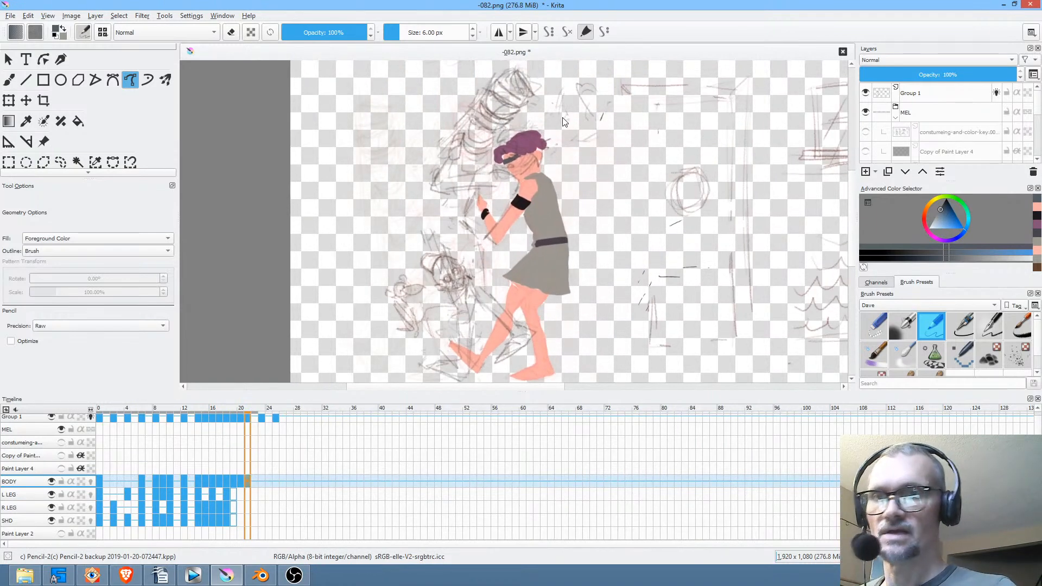
Select the character's upper body down to the belt, rotate it clockwise and move it onto the frame 21 sketch.
key(ctrl+r)
mouse_move(566, 124)
mouse_down()
mouse_move(540, 112)
mouse_move(471, 160)
mouse_move(468, 265)
mouse_move(527, 251)
mouse_move(577, 173)
mouse_up()
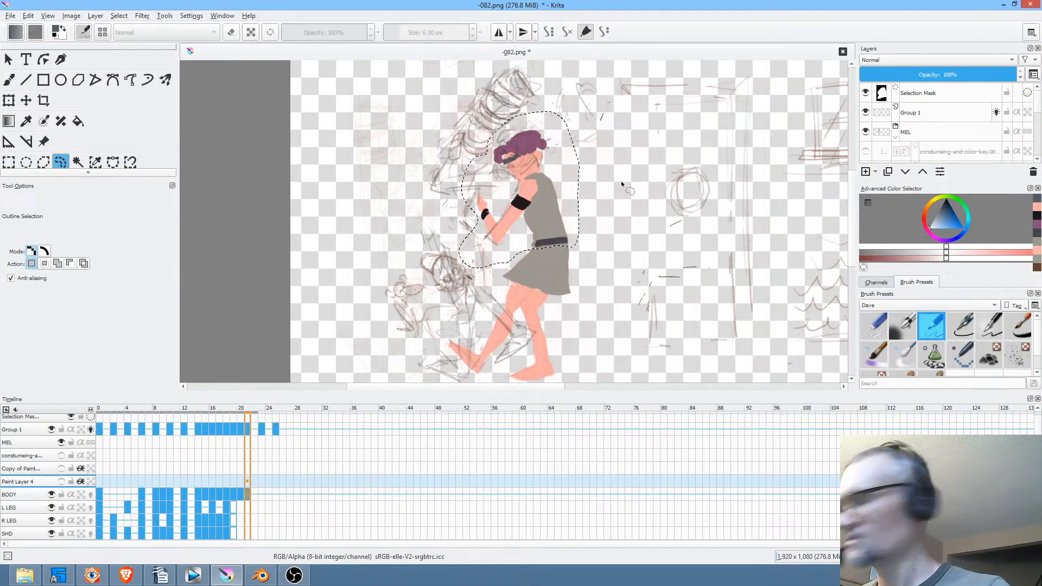
key(ctrl+t)
drag(644, 173, 608, 282)
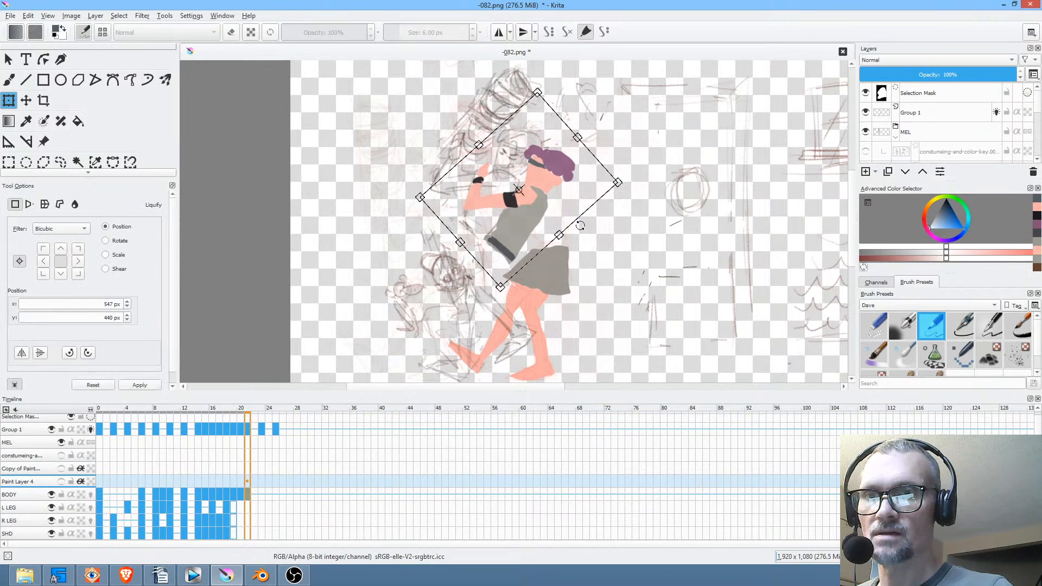
drag(528, 196, 491, 208)
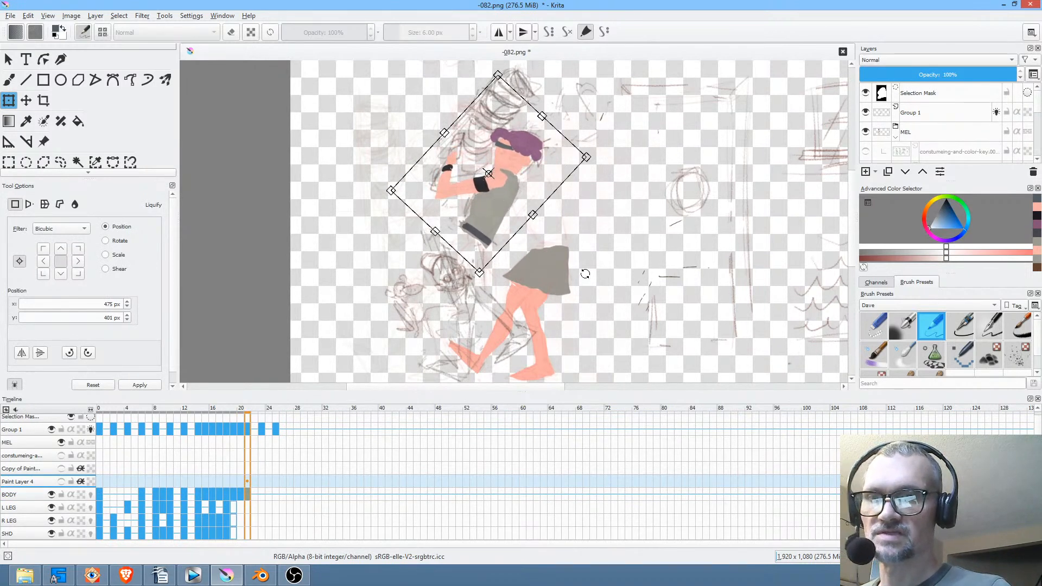
Select the skirt and legs on frame 21, rotate them counterclockwise and place them over the sketched legs below the torso.
key(l)
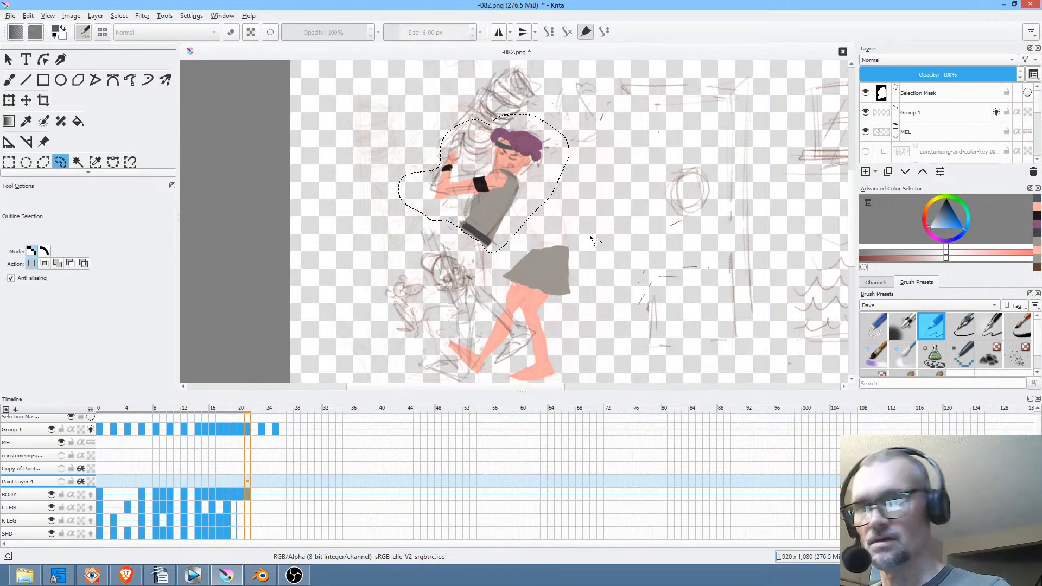
mouse_move(590, 234)
mouse_down()
mouse_move(540, 233)
mouse_move(489, 292)
mouse_move(460, 399)
mouse_move(606, 248)
mouse_move(592, 232)
mouse_up()
key(ctrl+t)
drag(643, 317, 600, 274)
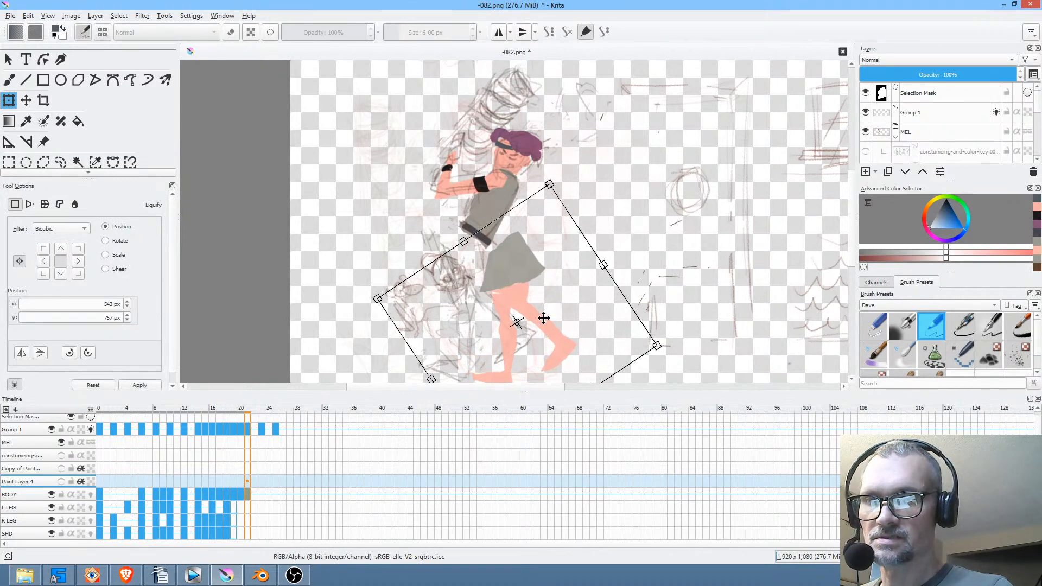
drag(543, 314, 494, 323)
drag(597, 248, 599, 267)
drag(485, 307, 537, 308)
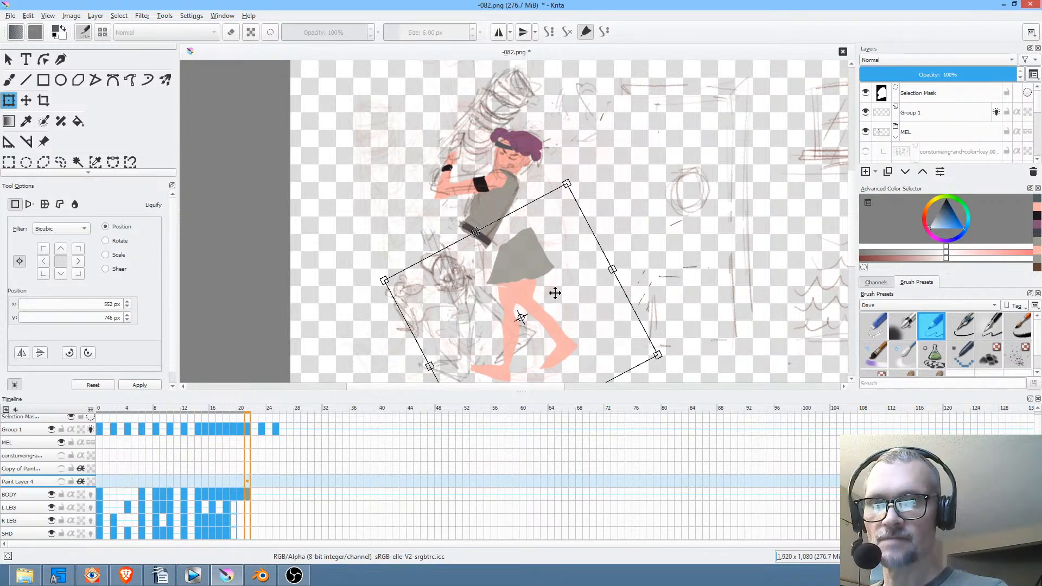
key(Return)
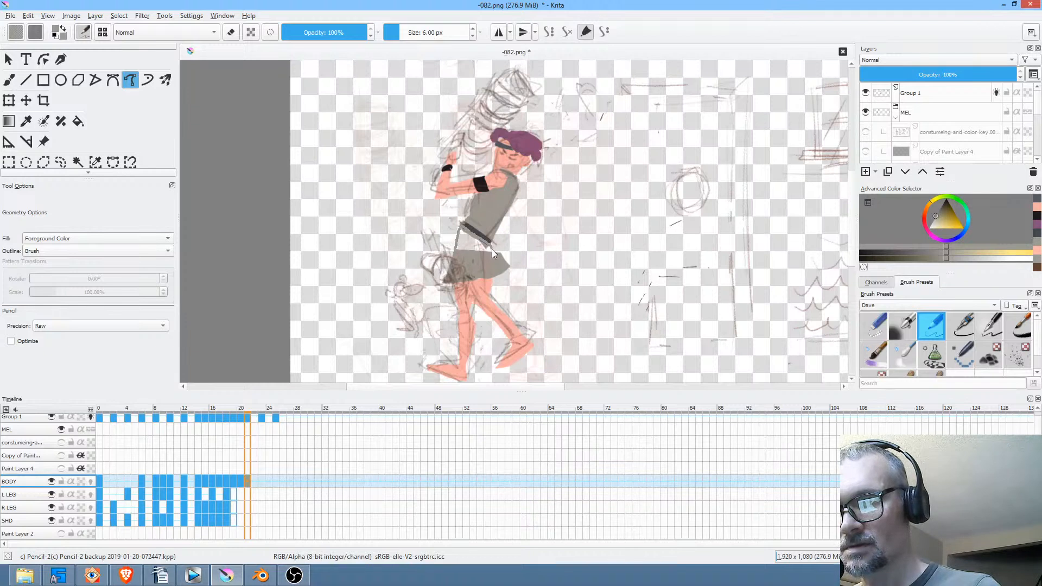
Fill the waist gap on frame 21 with the dress gray and paint a belt across it in the dark color sampled from frame 20.
drag(504, 261, 503, 247)
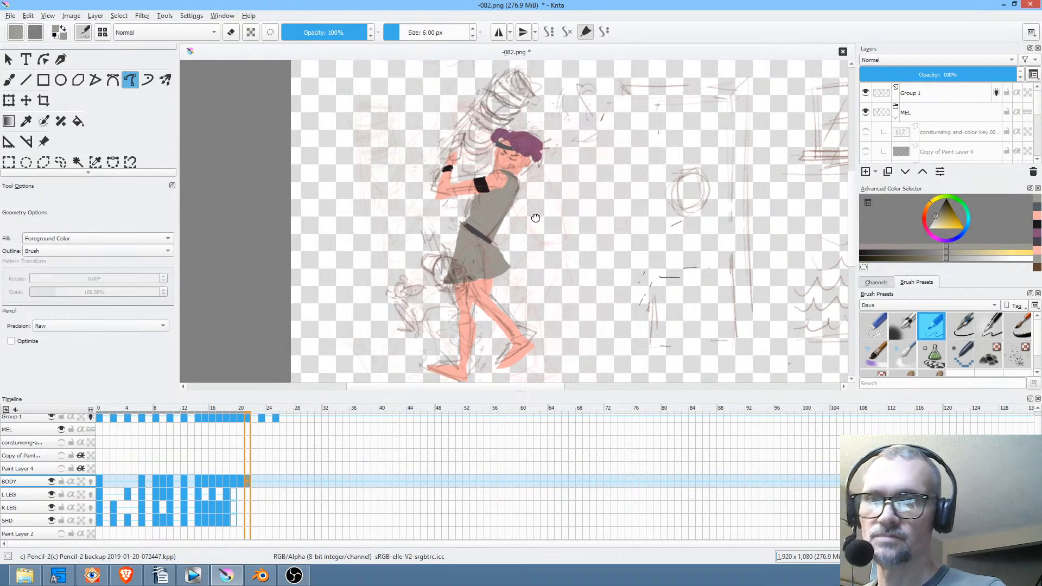
drag(537, 216, 556, 247)
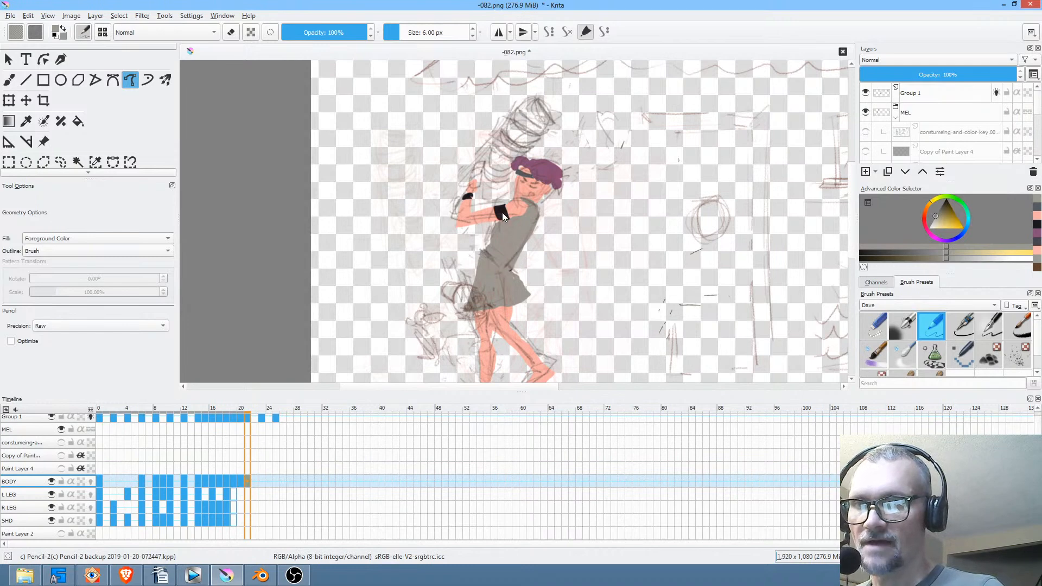
click(241, 480)
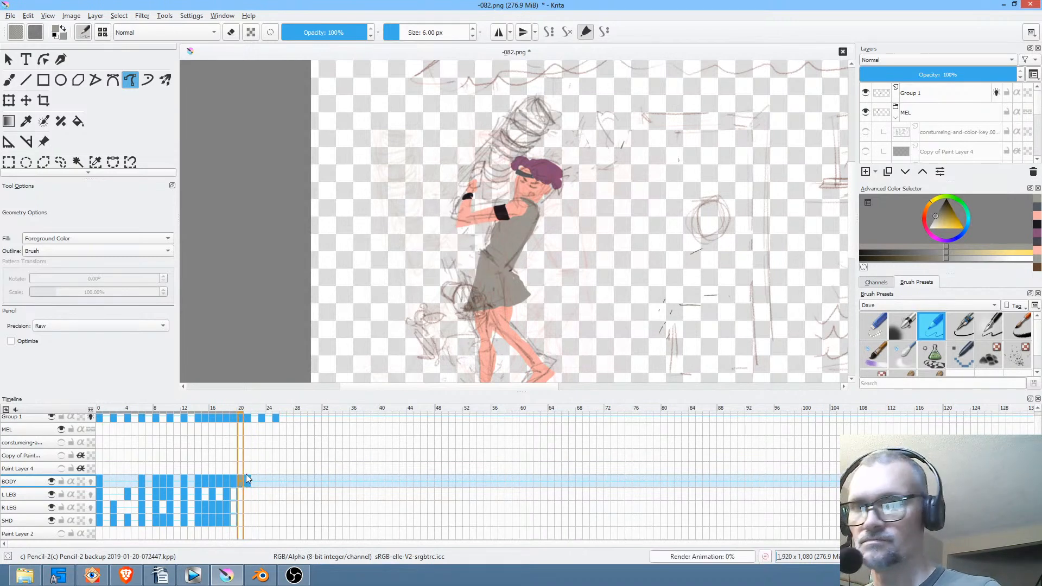
scroll(588, 246, up, 5)
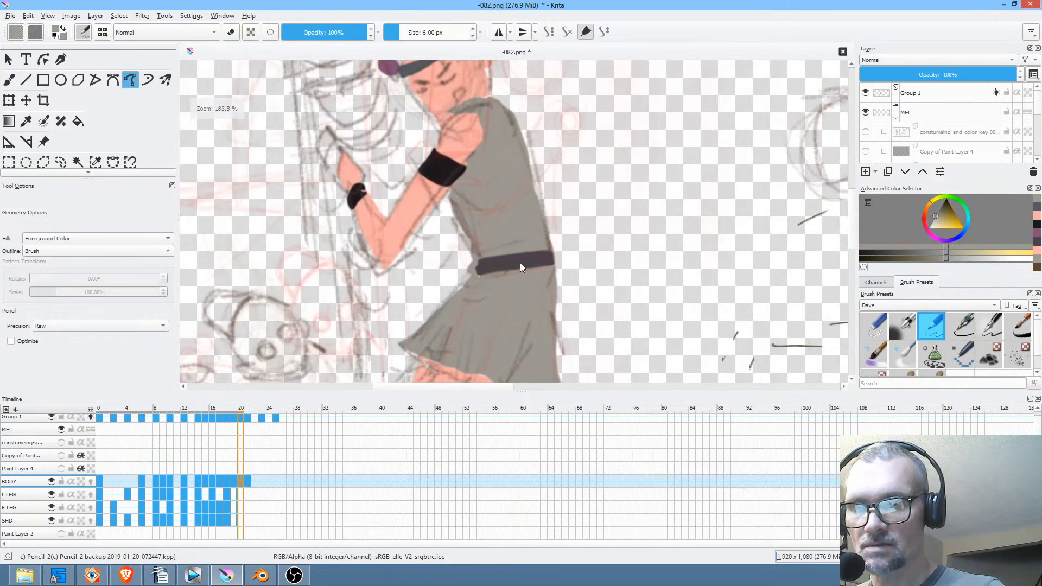
ctrl+click(520, 266)
click(247, 481)
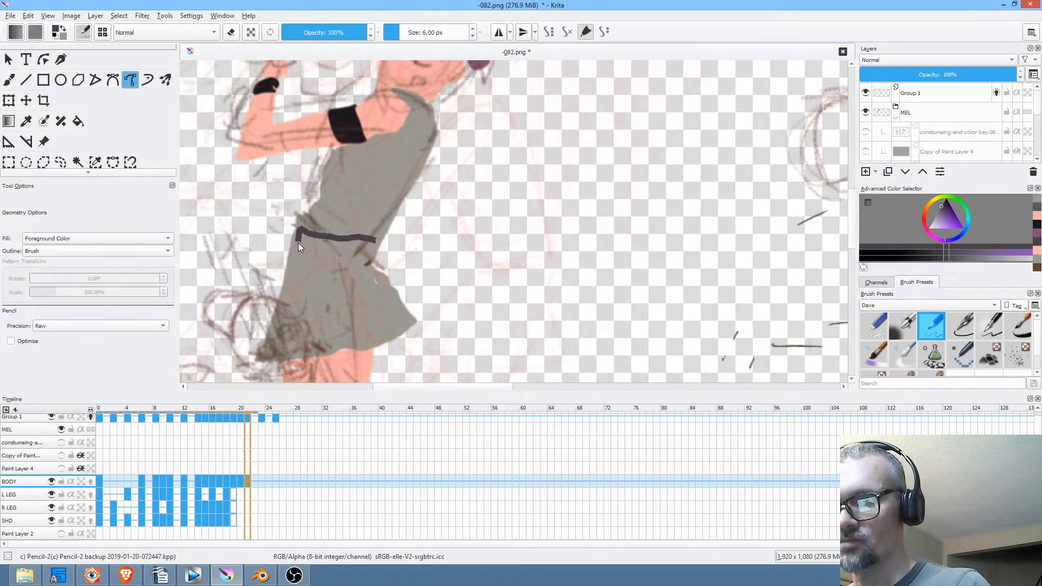
drag(379, 252, 380, 252)
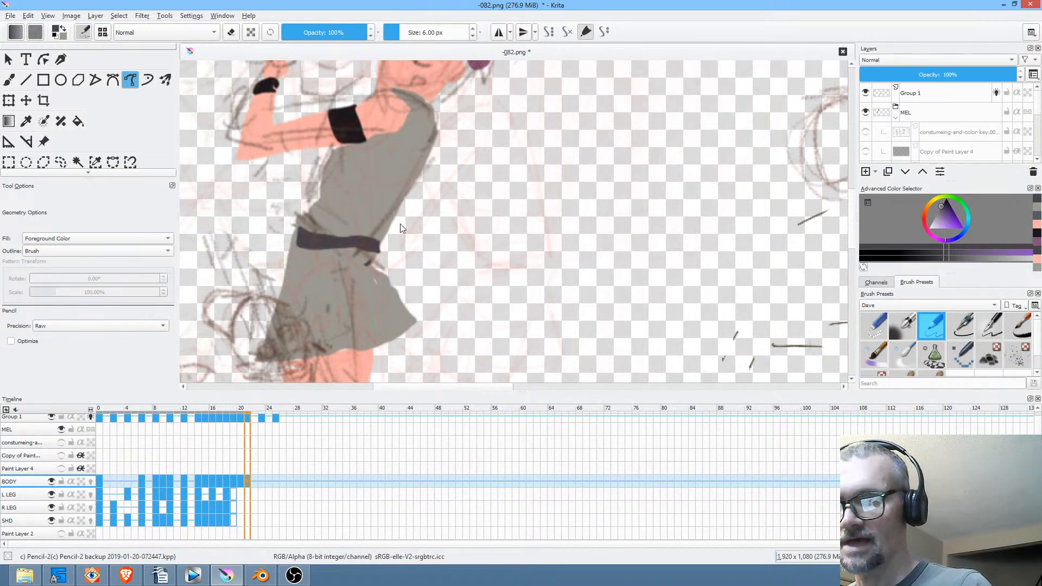
Fill the gaps in the skirt below the belt with the sampled dress gray and erase the excess along the waist's front edge.
ctrl+click(351, 205)
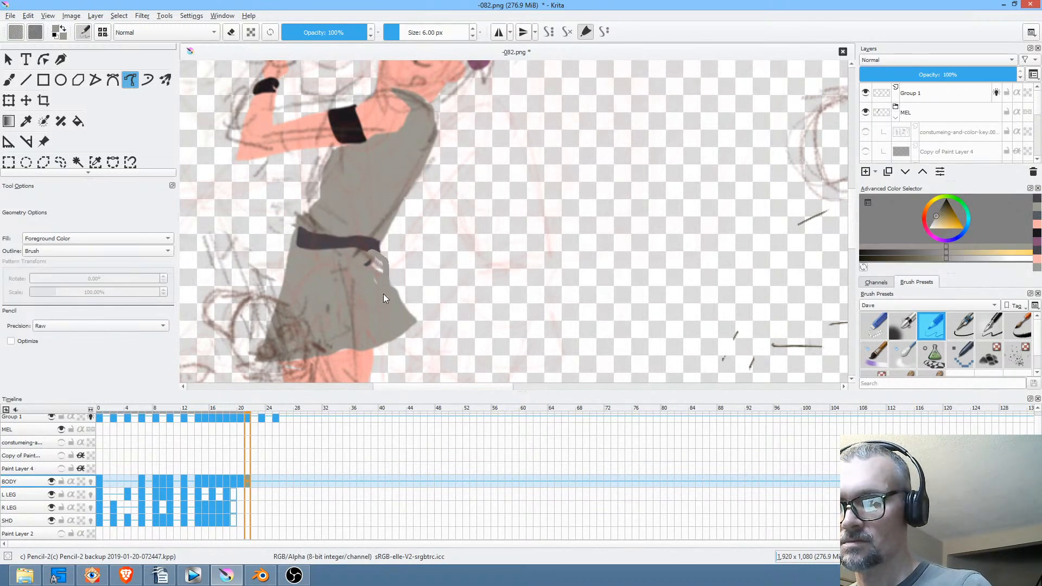
mouse_move(383, 297)
mouse_down()
mouse_move(357, 275)
mouse_move(411, 259)
mouse_up()
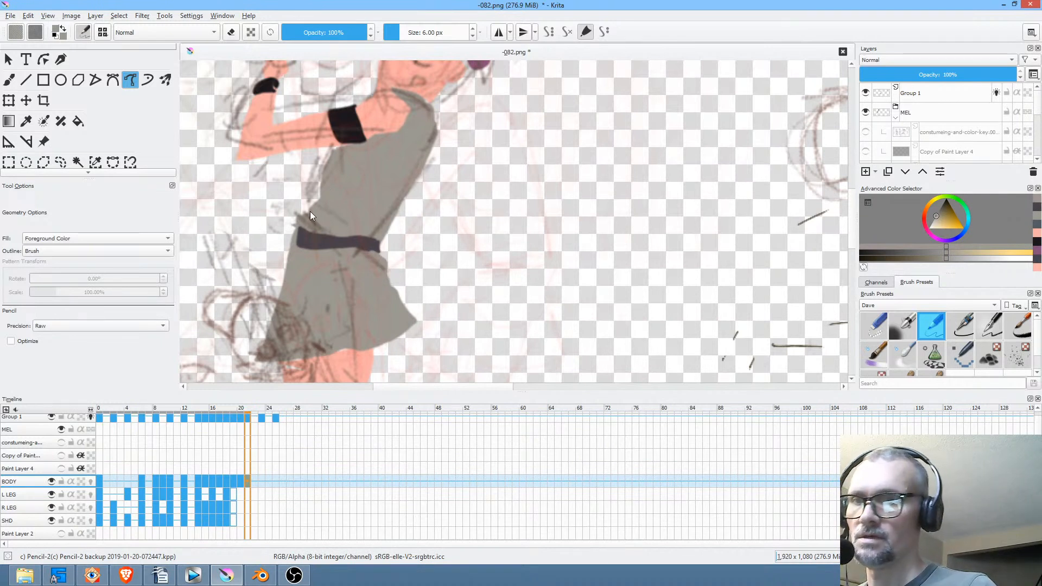
key(e)
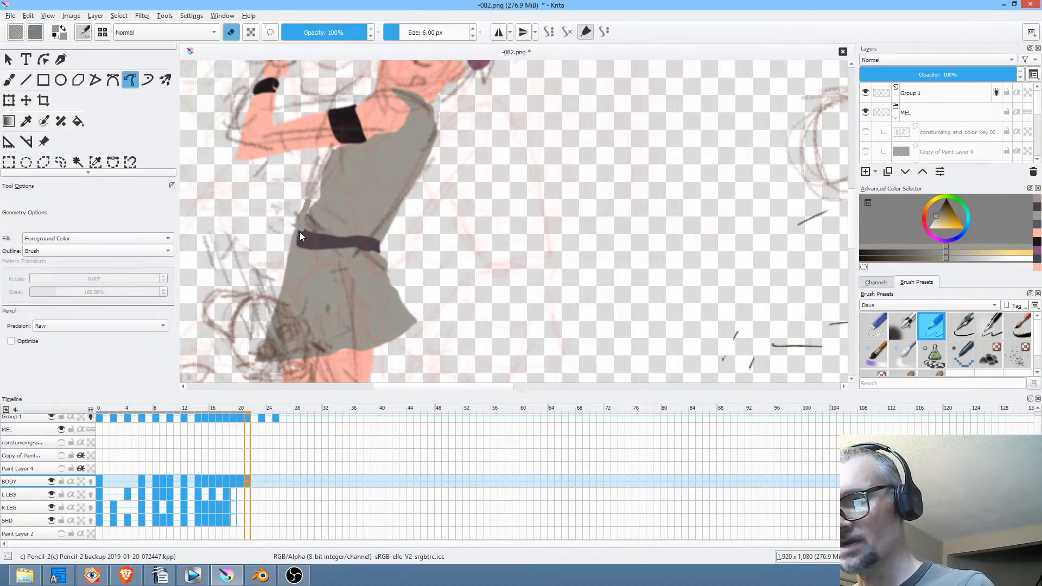
drag(304, 202, 294, 254)
Select the back leg's lower part and foot on frame 21, rotate it slightly counterclockwise and shift it outward, then deselect.
scroll(454, 267, down, 2)
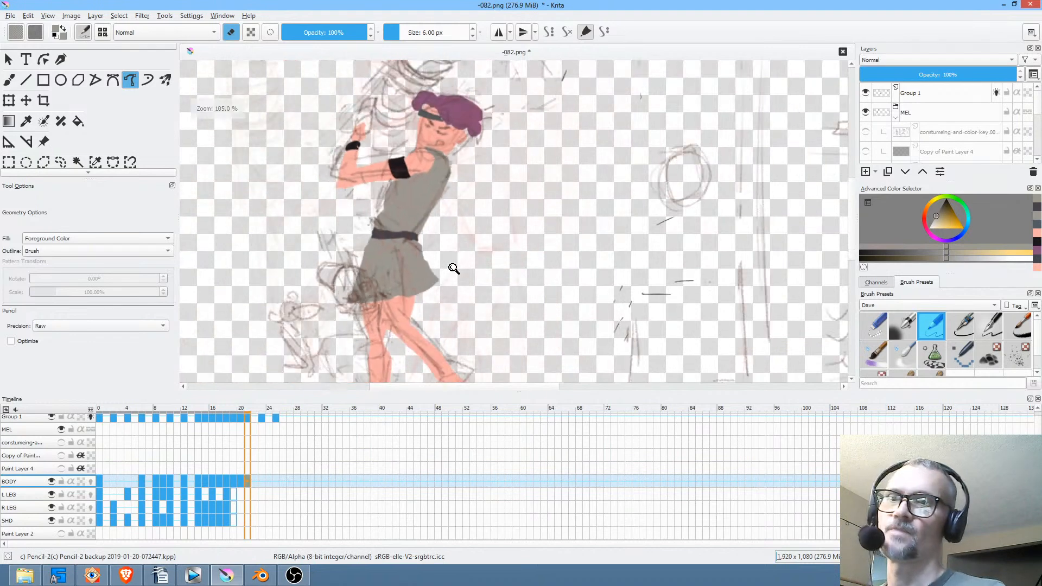
drag(503, 272, 470, 238)
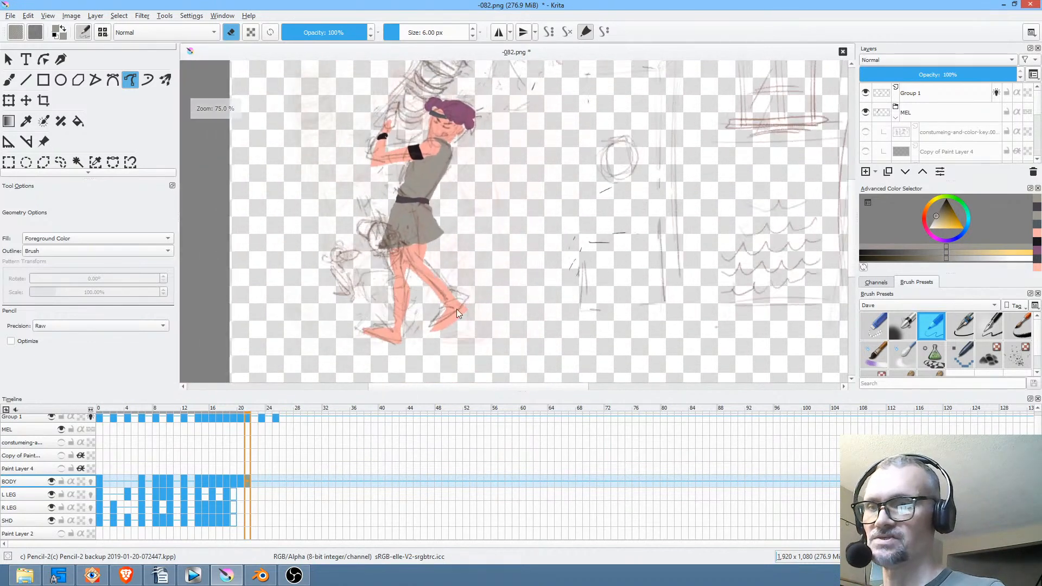
key(space)
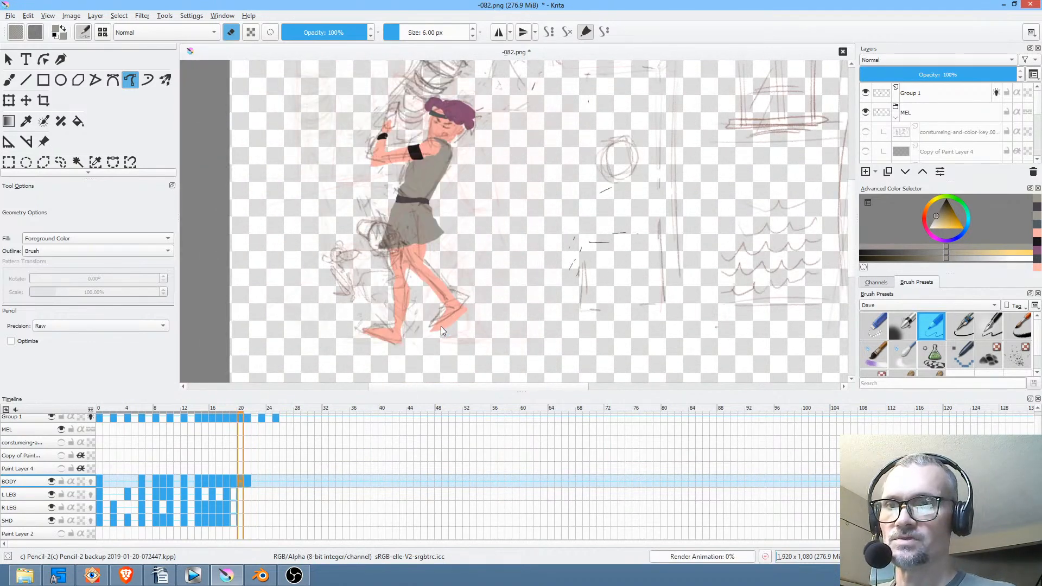
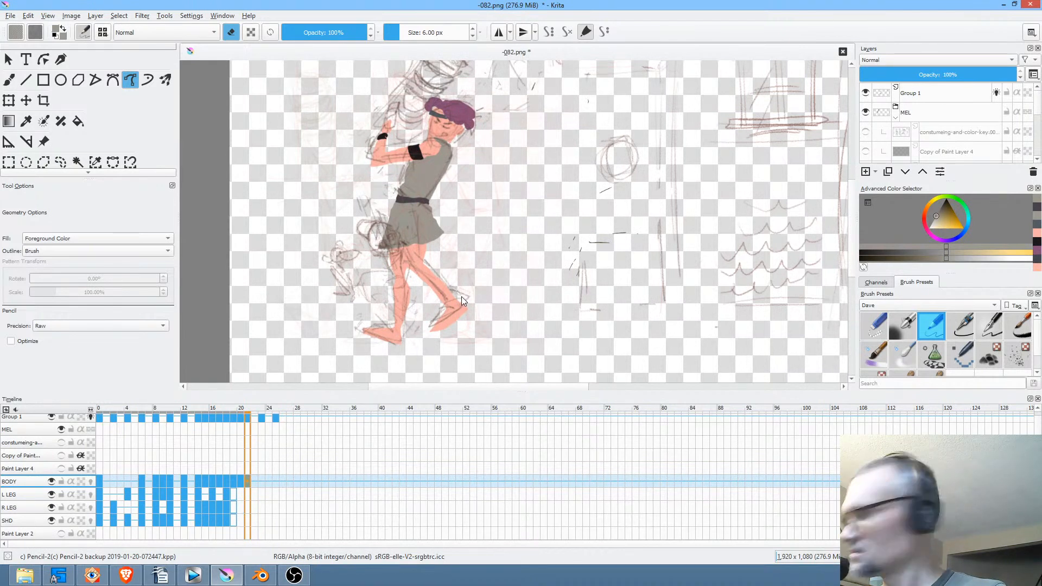
key(ctrl+r)
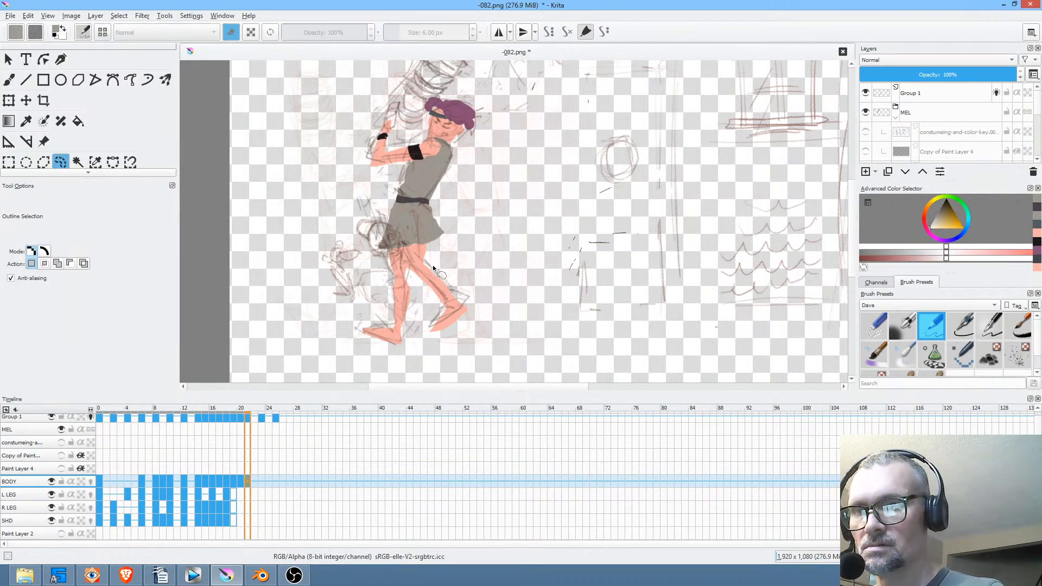
mouse_move(413, 279)
mouse_down()
mouse_move(425, 299)
mouse_move(421, 337)
mouse_move(490, 275)
mouse_up()
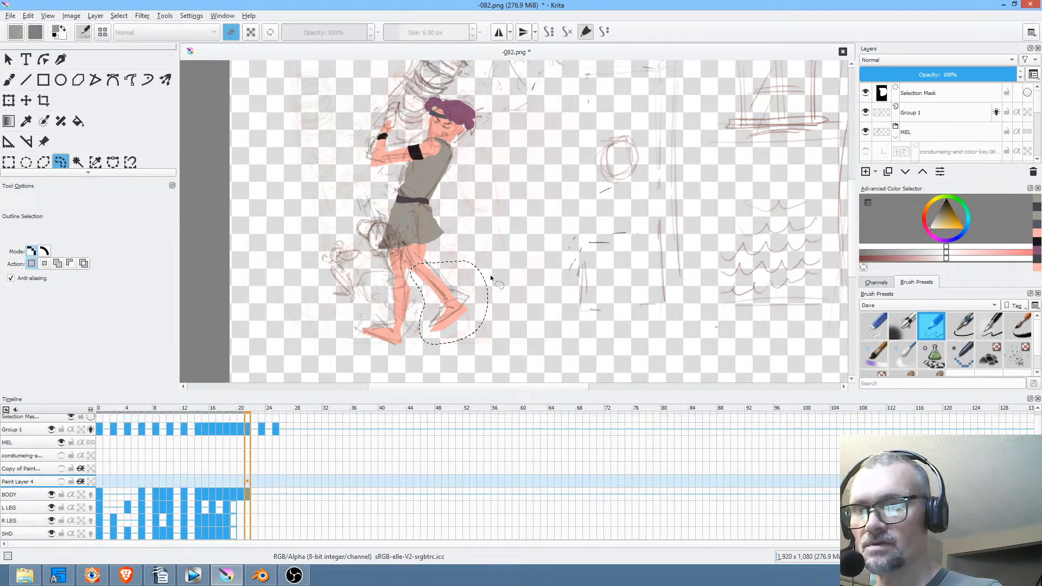
key(ctrl+t)
drag(504, 318, 476, 329)
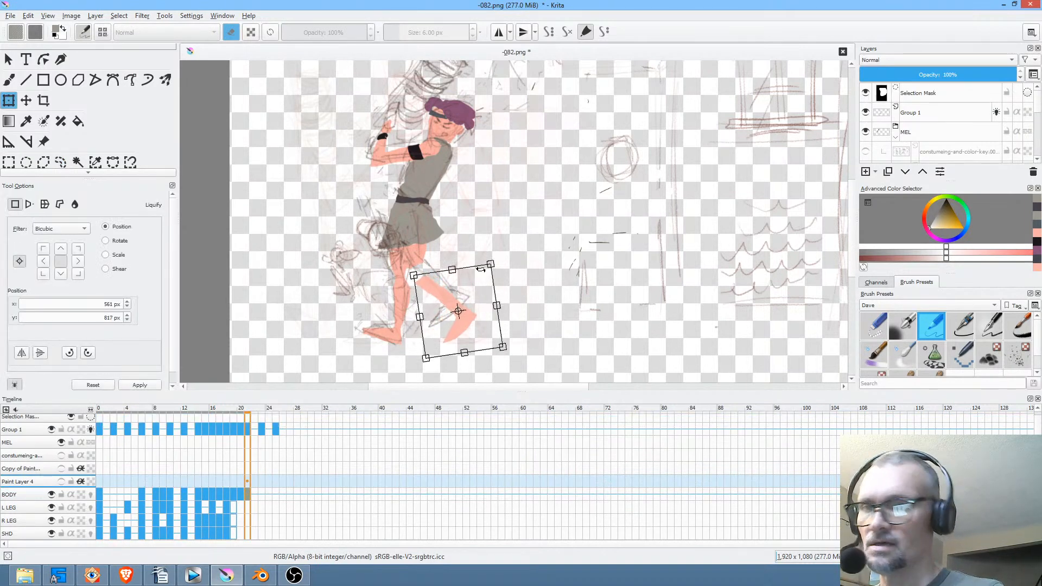
key(Return)
key(ctrl+shift+a)
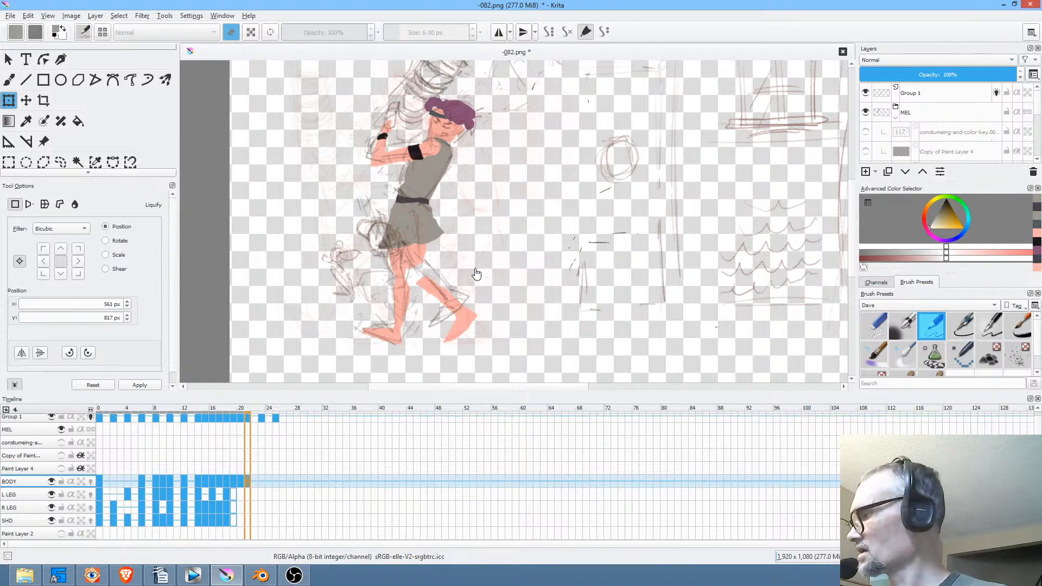
Sample the skin color from the foot and fill the gap at the back leg's knee with the Freehand Path tool.
key(b)
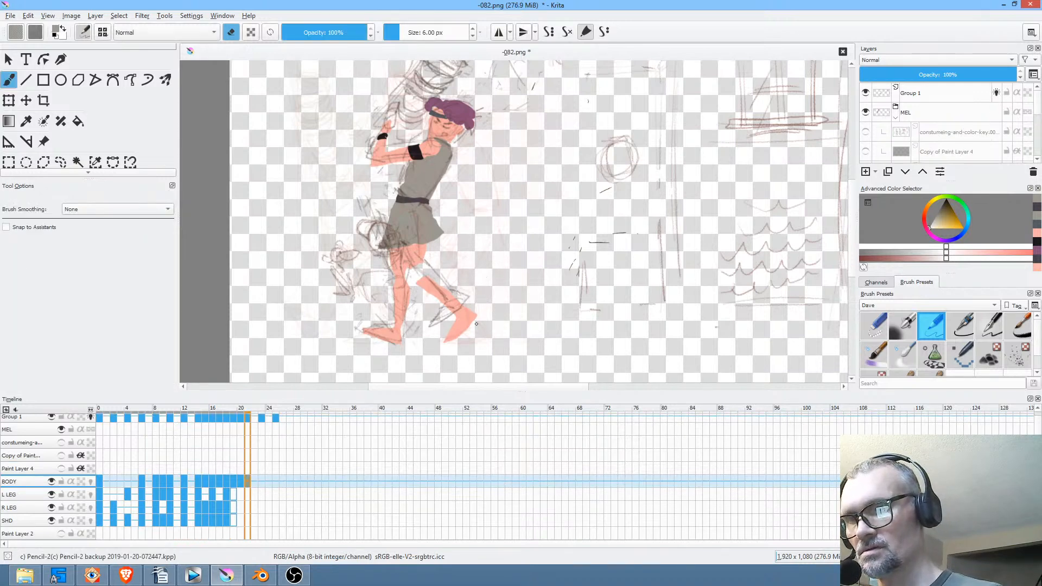
ctrl+click(465, 315)
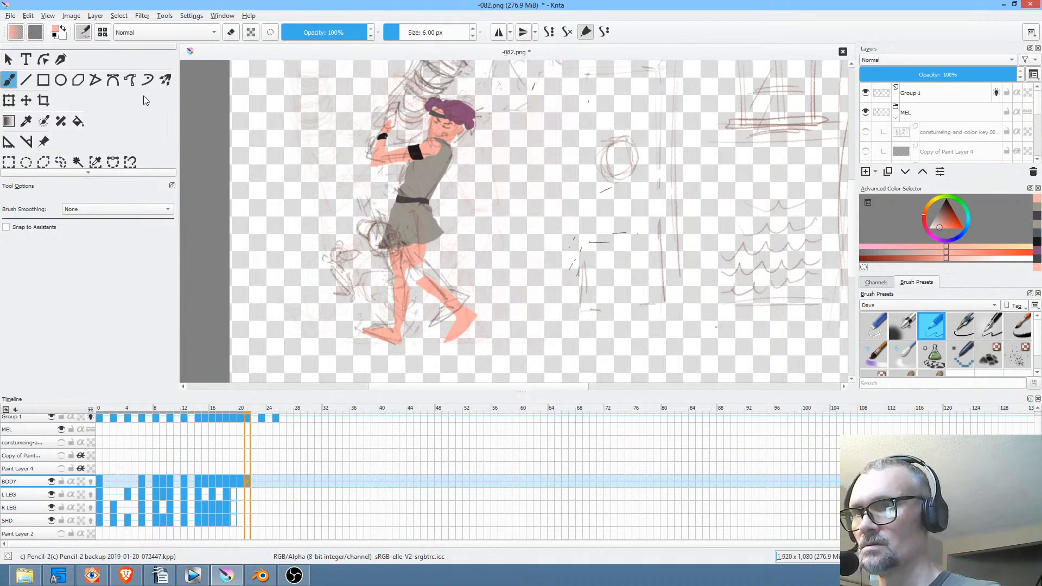
click(130, 80)
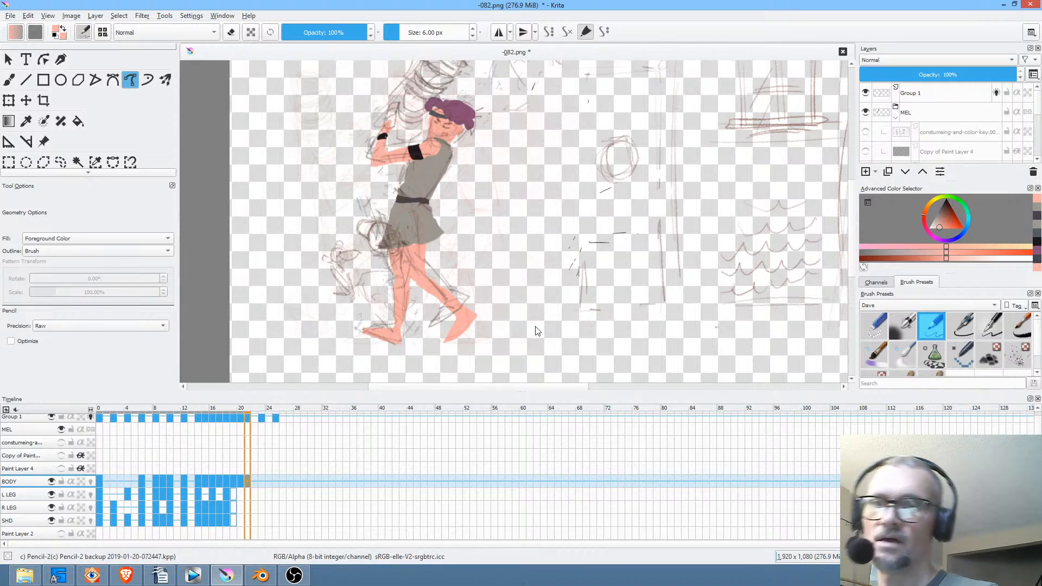
Compare the new pose on frame 21 with the preceding painted frames by stepping back and forth between them.
mouse_move(530, 349)
mouse_down()
mouse_move(553, 328)
mouse_move(572, 331)
mouse_up()
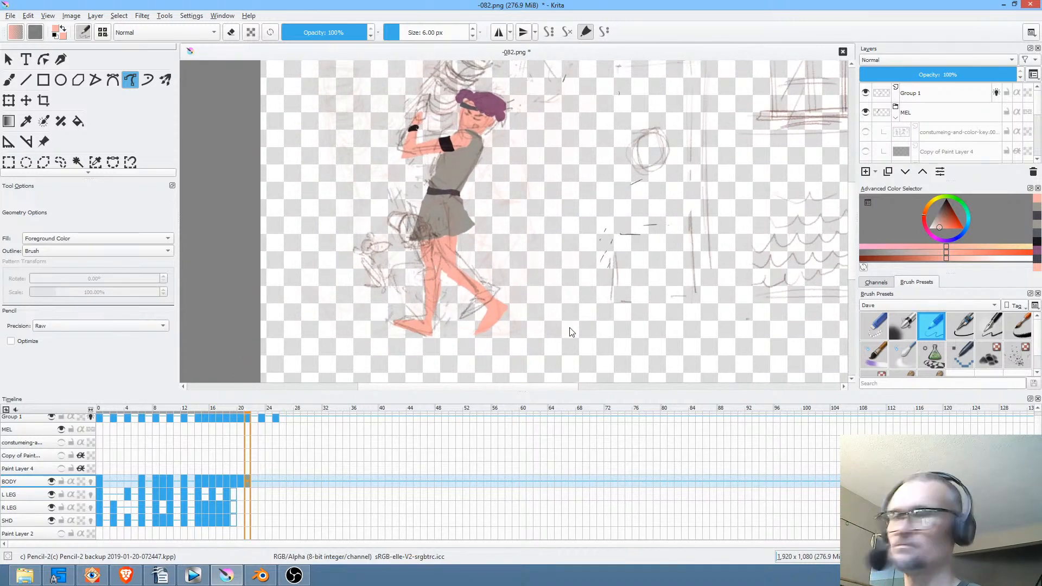
key(Left)
key(Right)
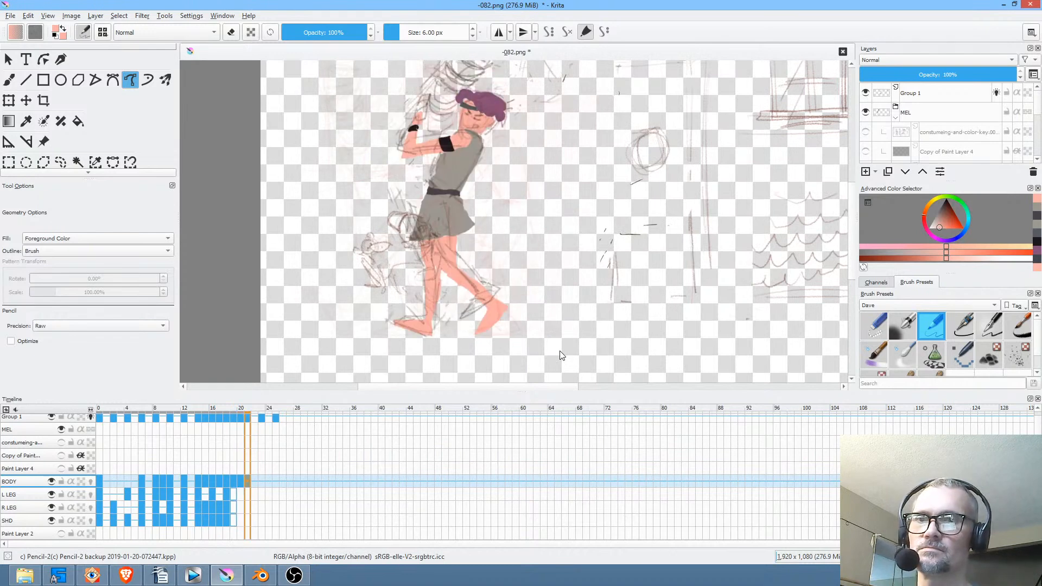
key(Left)
key(Left)
key(Right)
key(Left)
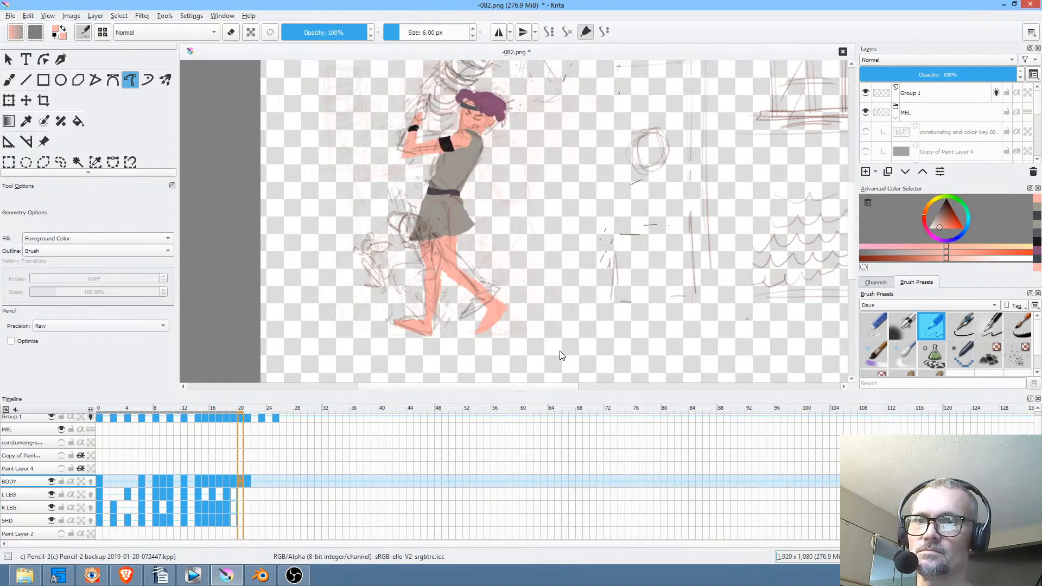
key(Right)
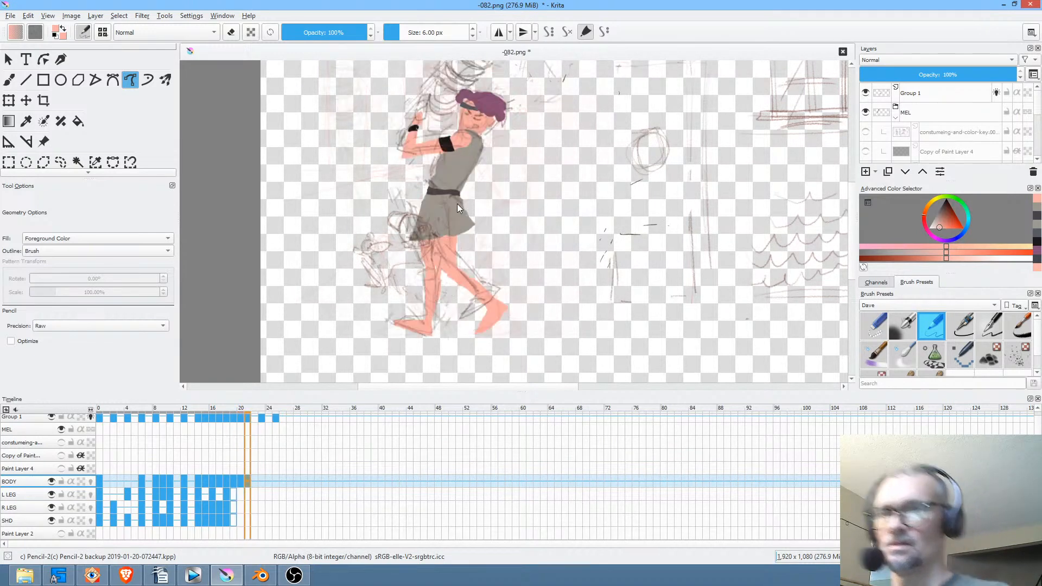
Sample the skirt's gray and extend the back corner of its hem on frame 21.
ctrl+click(460, 222)
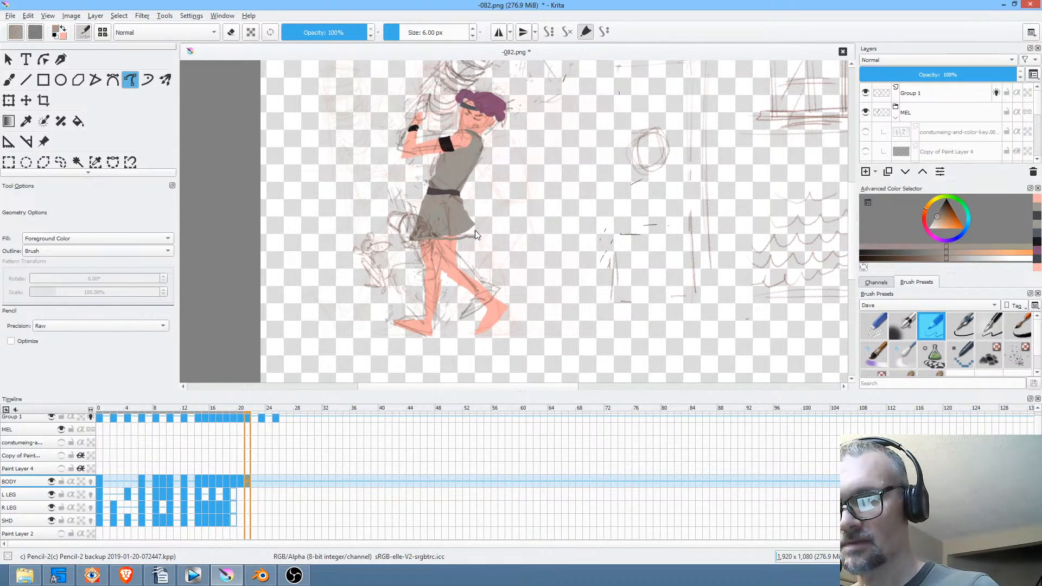
drag(475, 234, 476, 235)
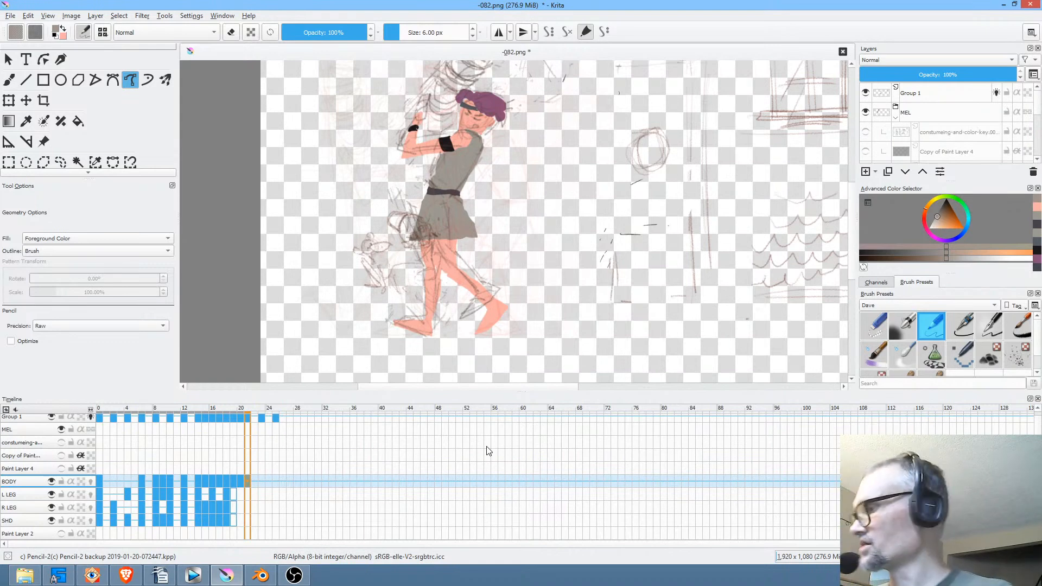
Compare the pose on frame 21 with frames 18 to 20 by stepping back and forth between them.
key(Left)
key(Left)
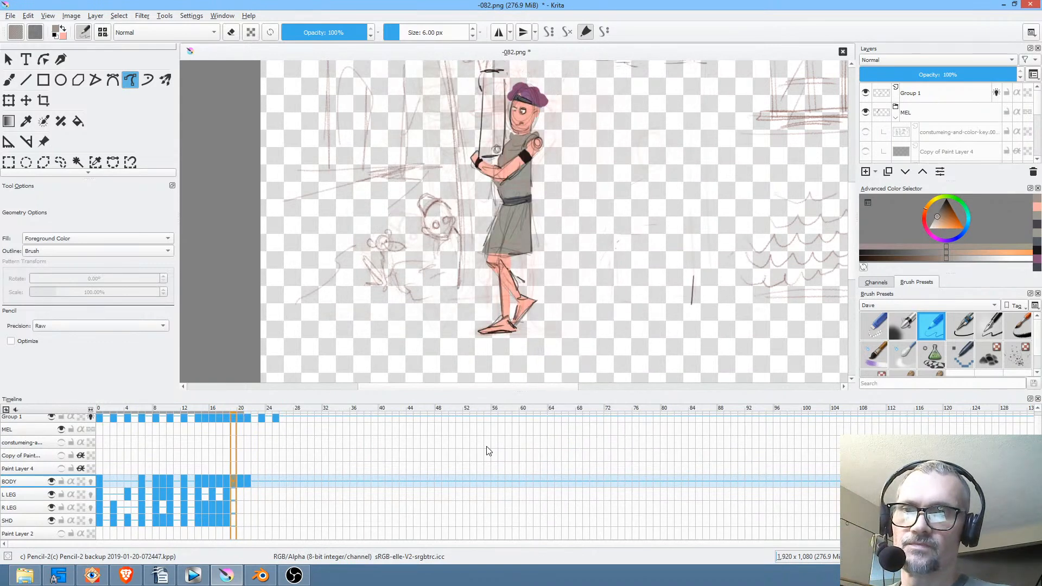
key(Left)
key(Right)
key(Right)
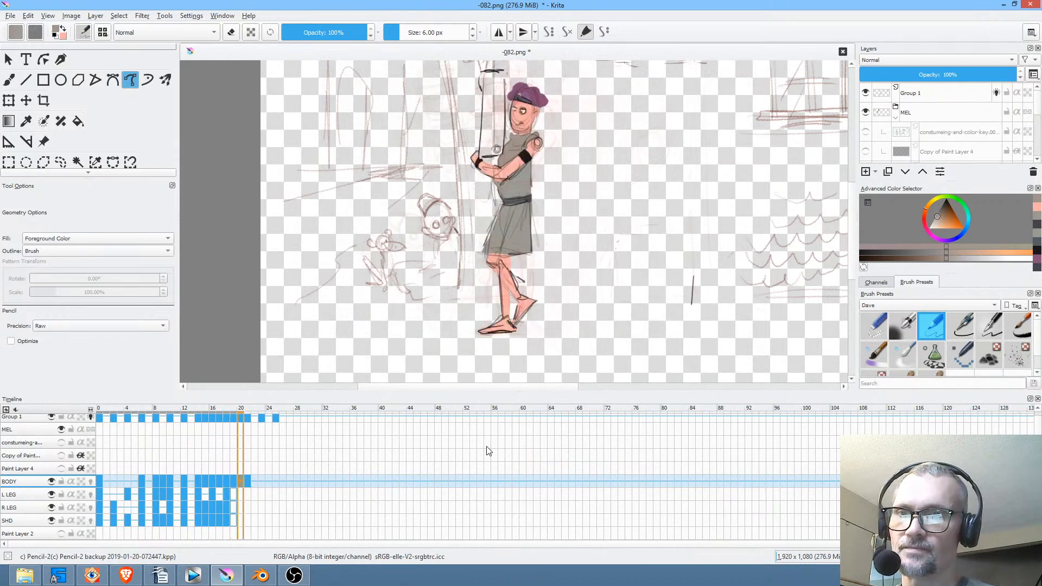
key(Right)
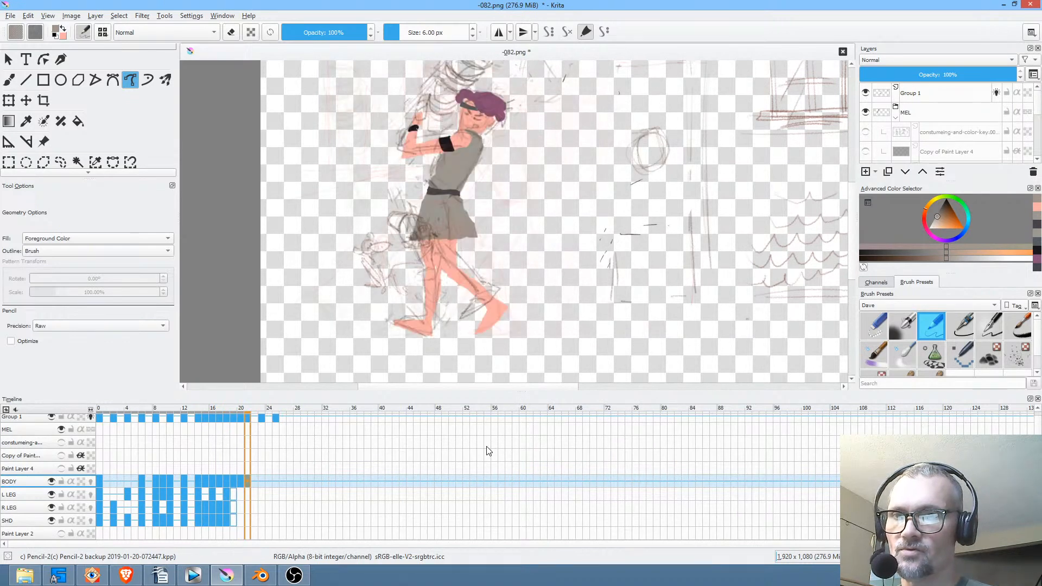
key(Left)
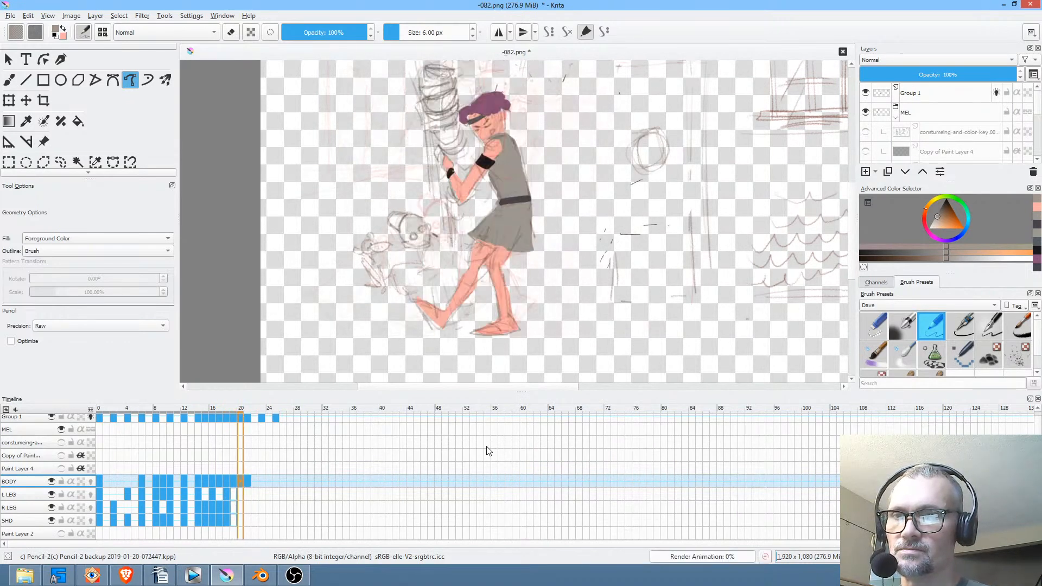
key(Left)
key(Right)
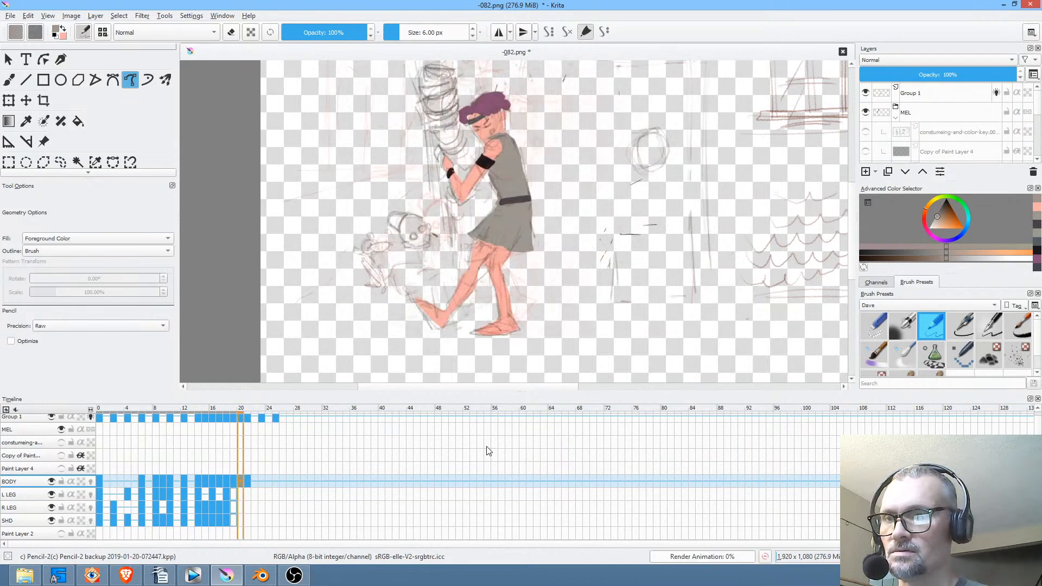
key(Right)
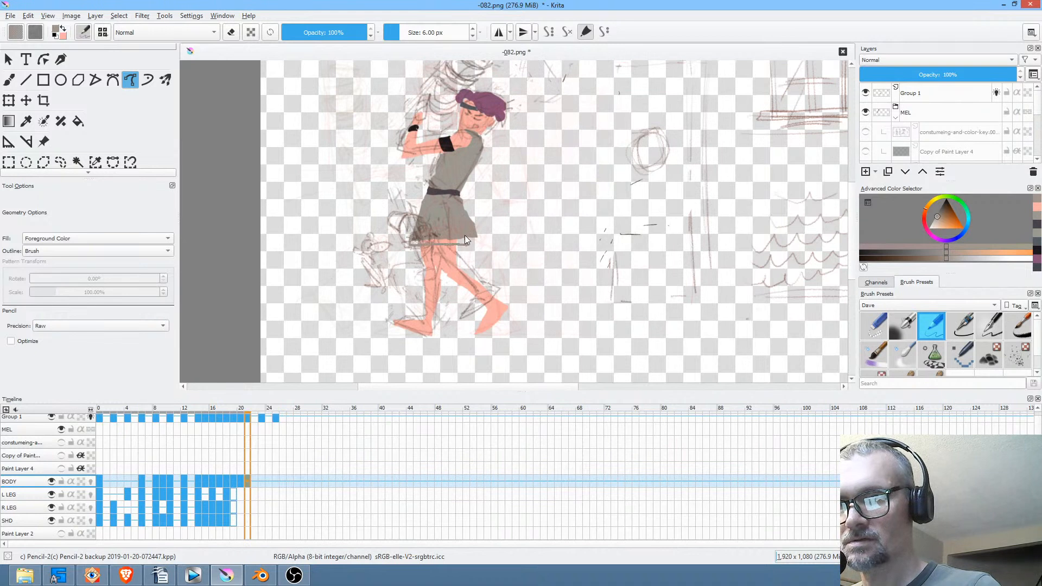
Undo the last hem change and erase the flared back edge of the skirt on frame 21.
key(ctrl+z)
key(e)
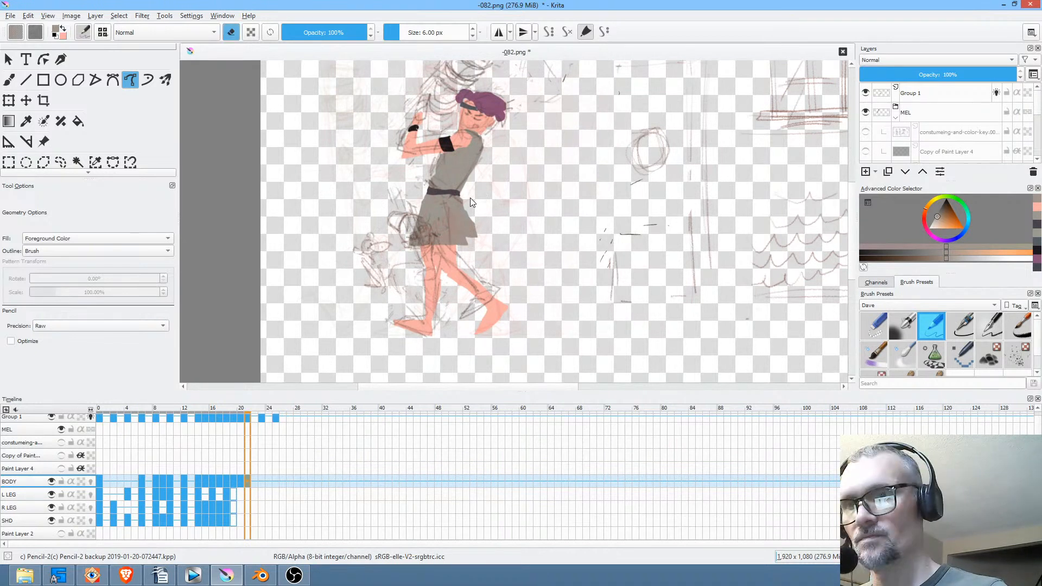
drag(467, 235, 462, 195)
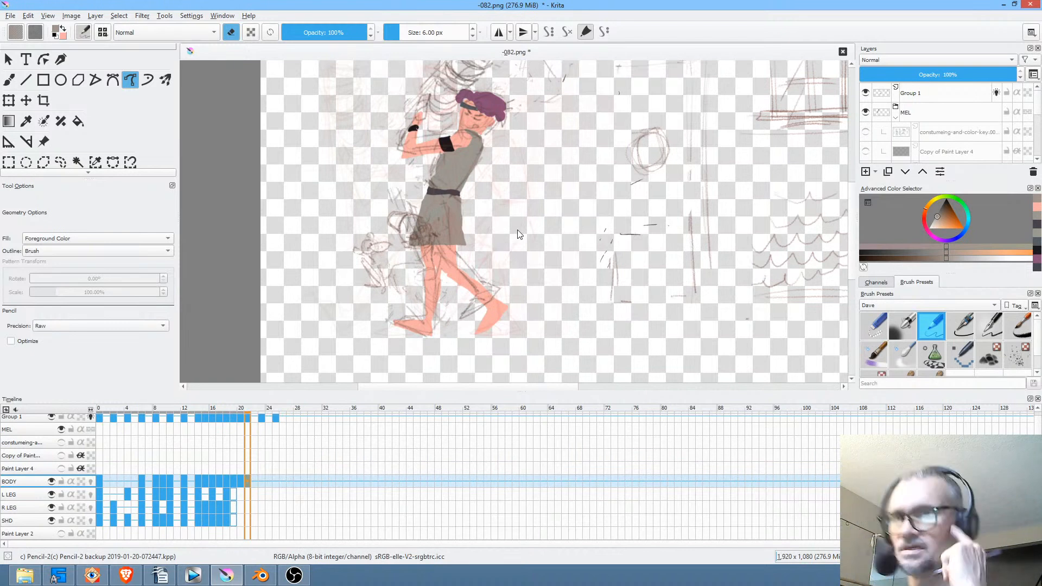
Hide the Group 1 sketch and save the image as PNG with compression 1, transparency stored and a Krita file alongside.
click(946, 216)
click(940, 213)
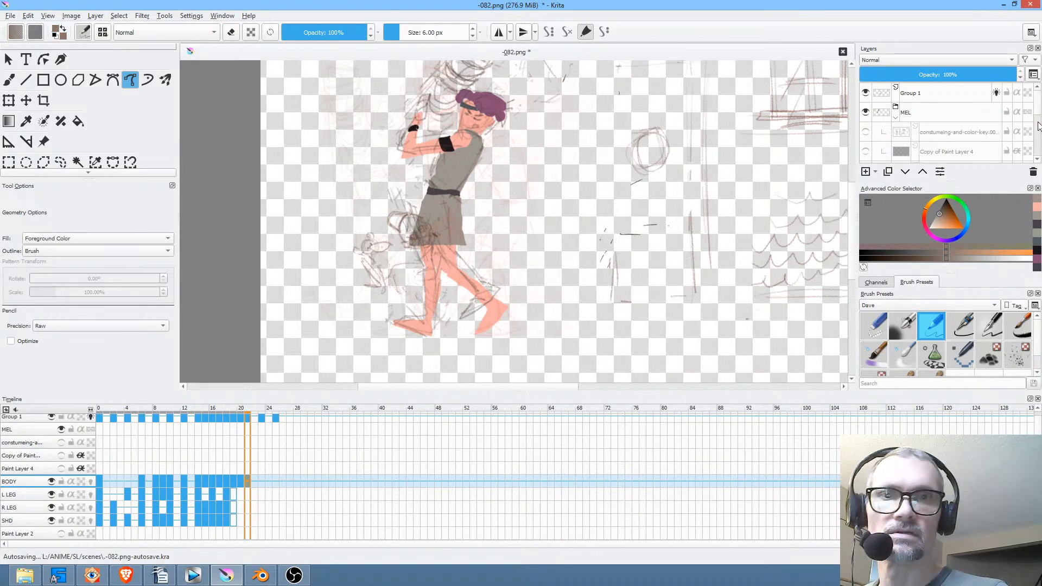
scroll(1039, 100, down, 2)
scroll(1039, 100, up, 3)
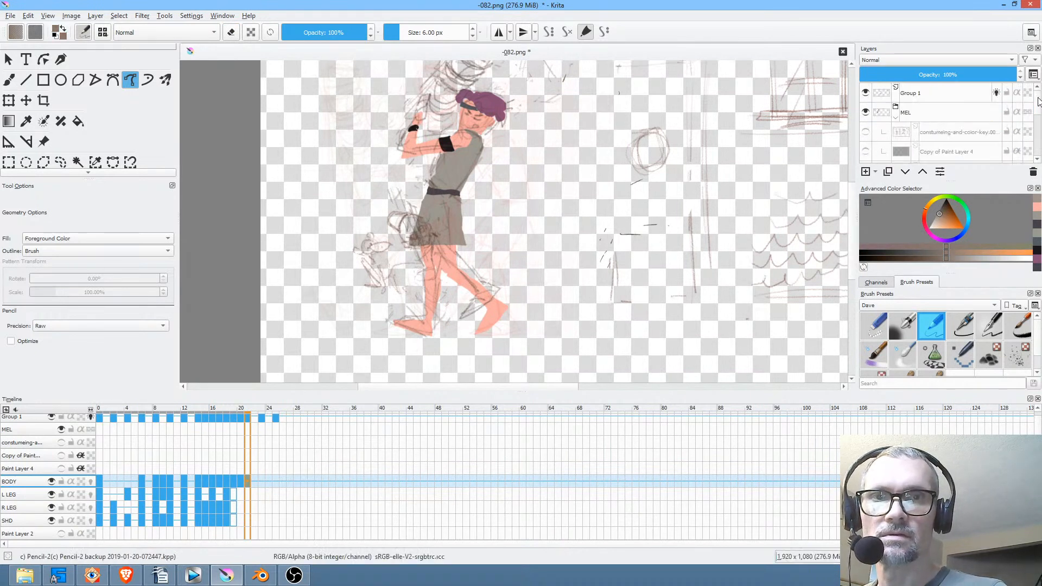
click(867, 93)
click(11, 16)
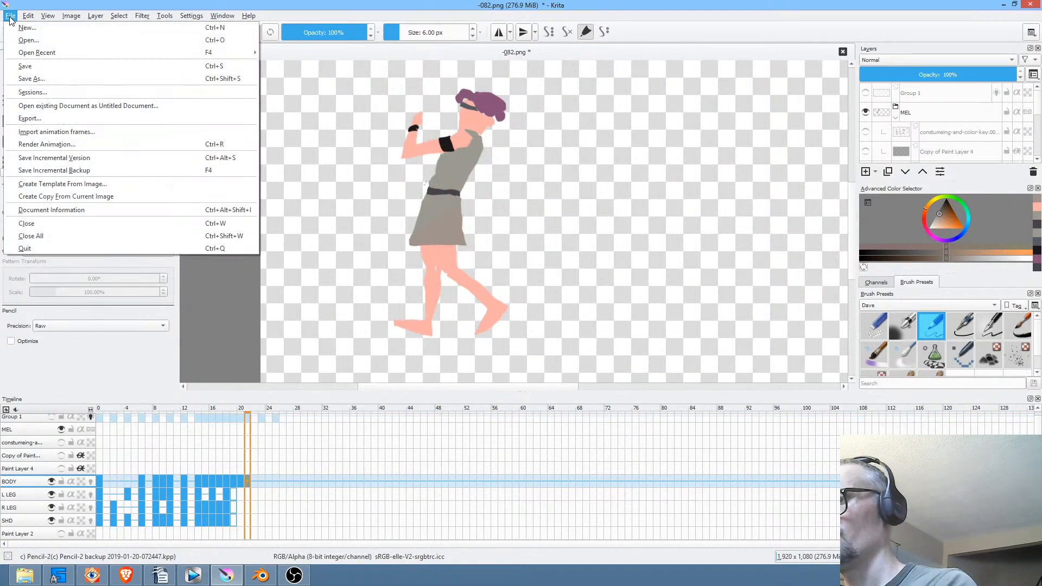
click(35, 64)
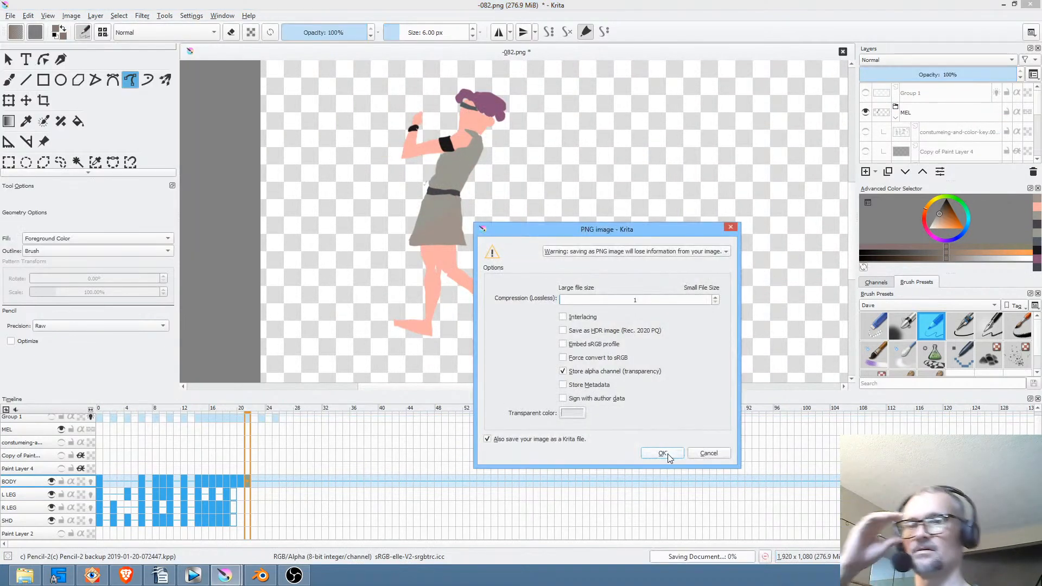
click(664, 451)
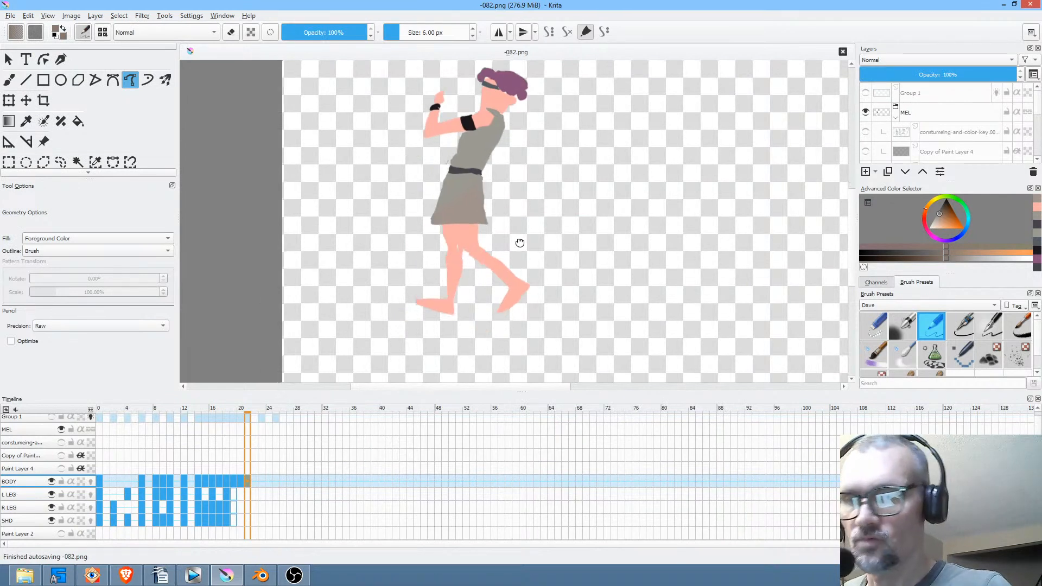
Go to BODY frame 19 and outline the sole of the back foot with a dark line using the brush.
click(240, 481)
click(234, 481)
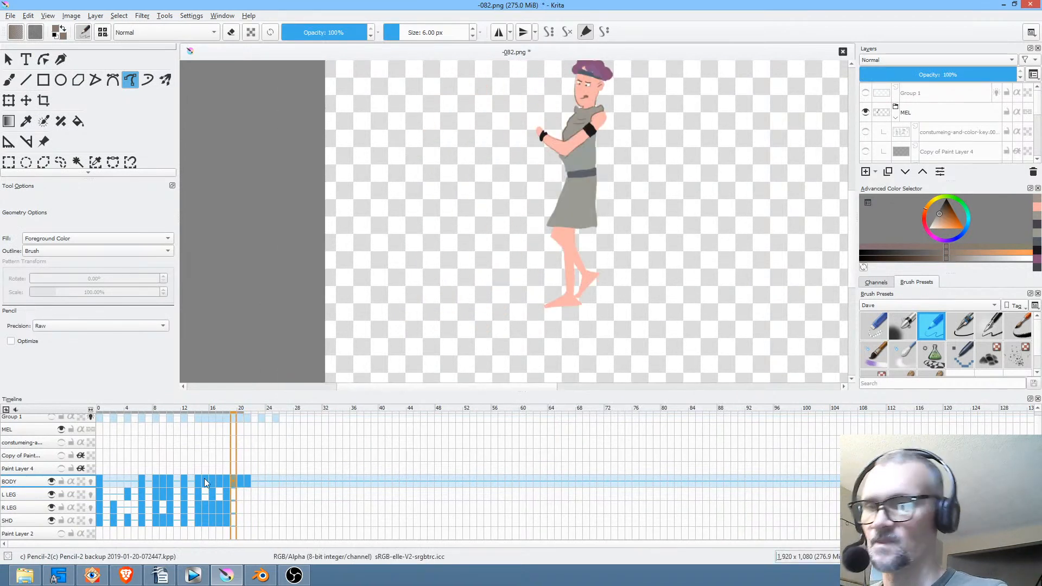
click(227, 481)
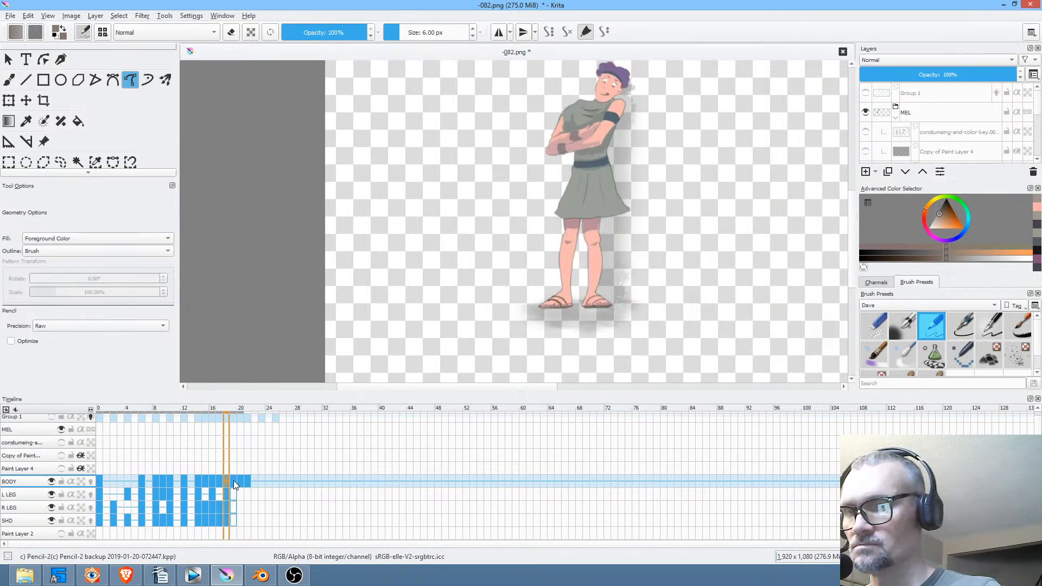
click(233, 481)
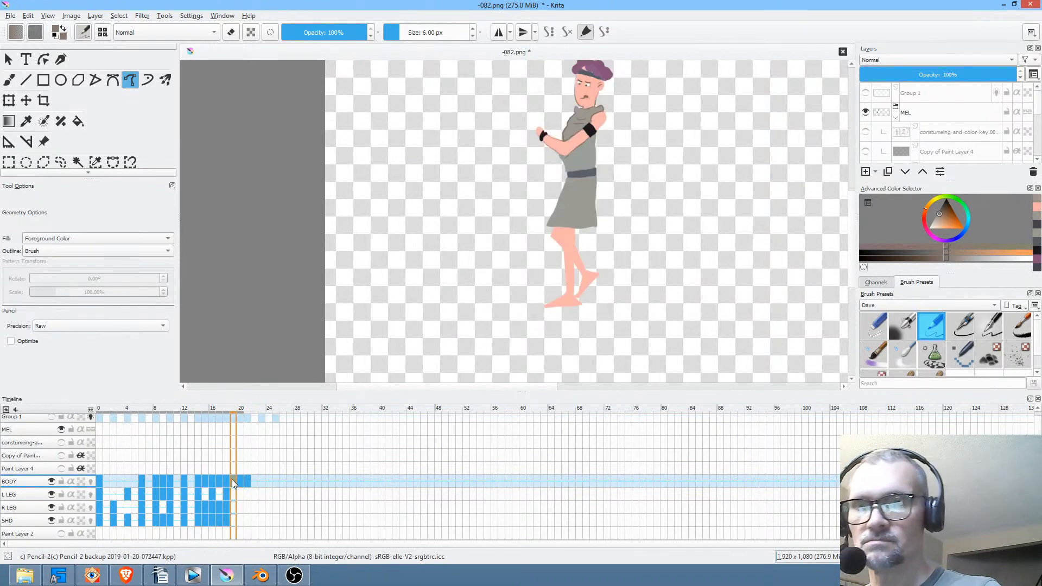
key(b)
ctrl+click(594, 273)
mouse_move(605, 280)
mouse_down()
mouse_move(584, 277)
mouse_move(587, 244)
mouse_move(540, 293)
mouse_move(562, 271)
mouse_move(516, 300)
mouse_up()
scroll(583, 277, up, 2)
drag(488, 305, 559, 301)
drag(546, 158, 521, 300)
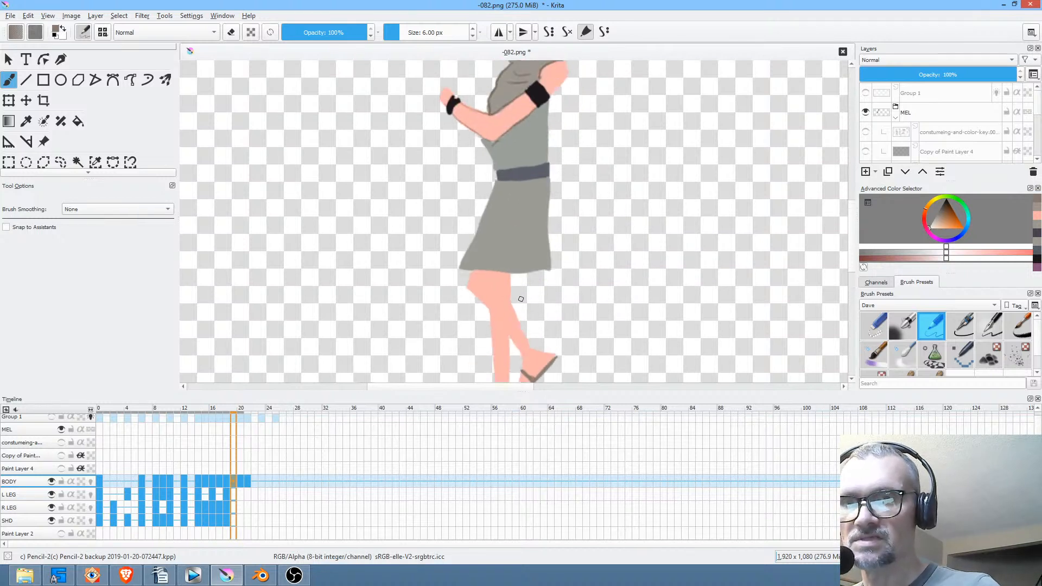
Draw fold lines down the skirt and above the belt, and outline the dress's back edge on frame 19.
drag(509, 183, 506, 237)
drag(529, 183, 531, 231)
mouse_move(537, 179)
mouse_down()
mouse_move(530, 219)
mouse_move(518, 207)
mouse_move(553, 254)
mouse_up()
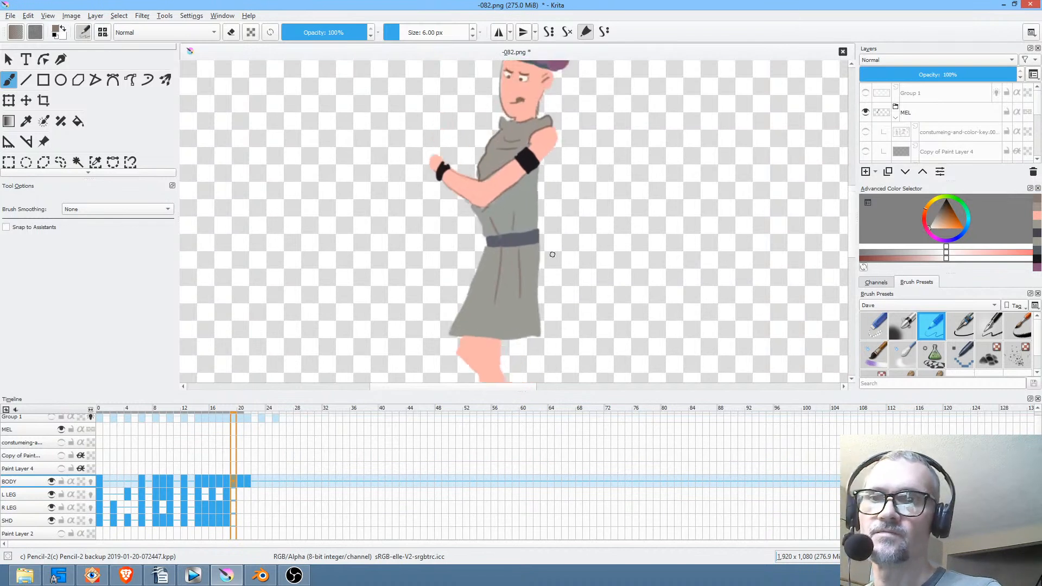
drag(540, 165, 537, 324)
scroll(542, 265, down, 2)
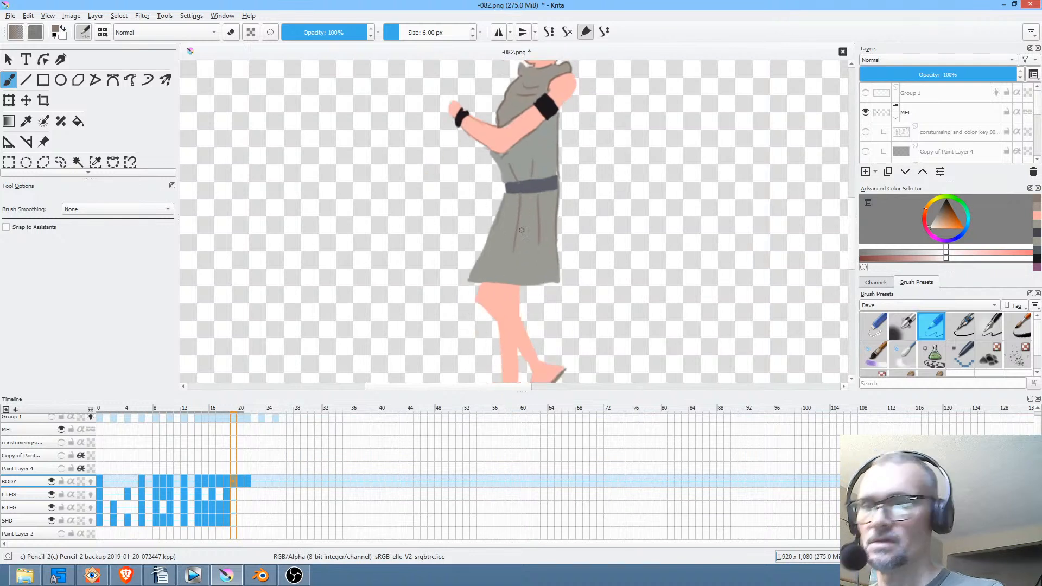
On BODY frame 20, pick a dark reddish brown and outline the arm's underside and the tunic's front edge to the belt.
click(239, 481)
scroll(465, 184, up, 2)
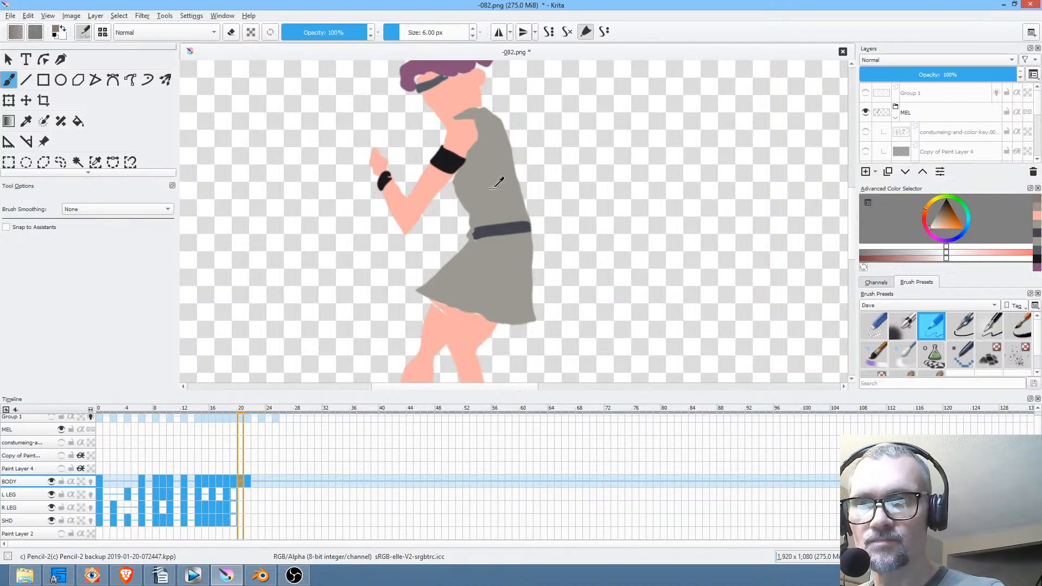
click(944, 213)
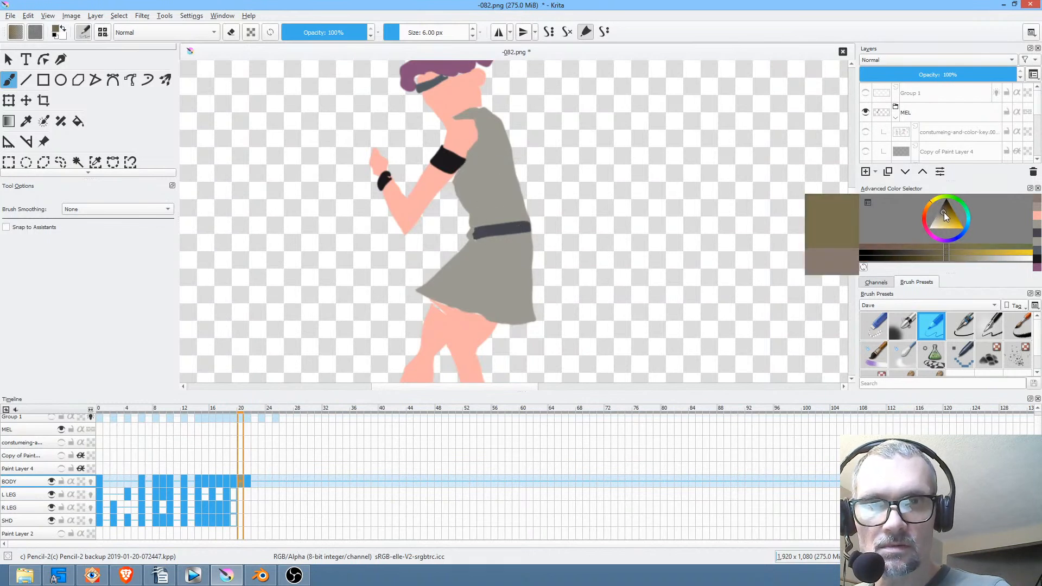
click(926, 216)
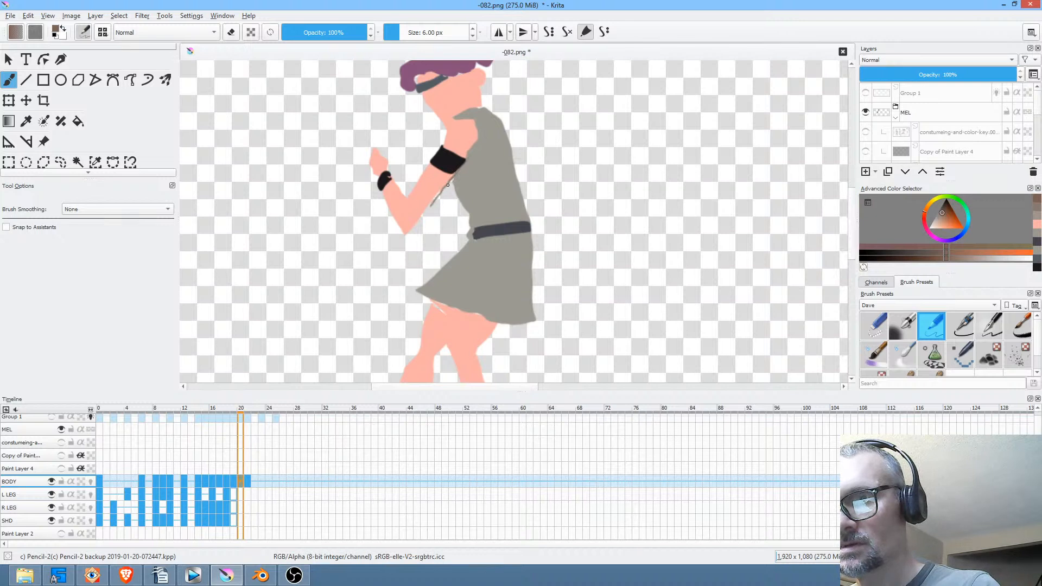
key(ctrl+z)
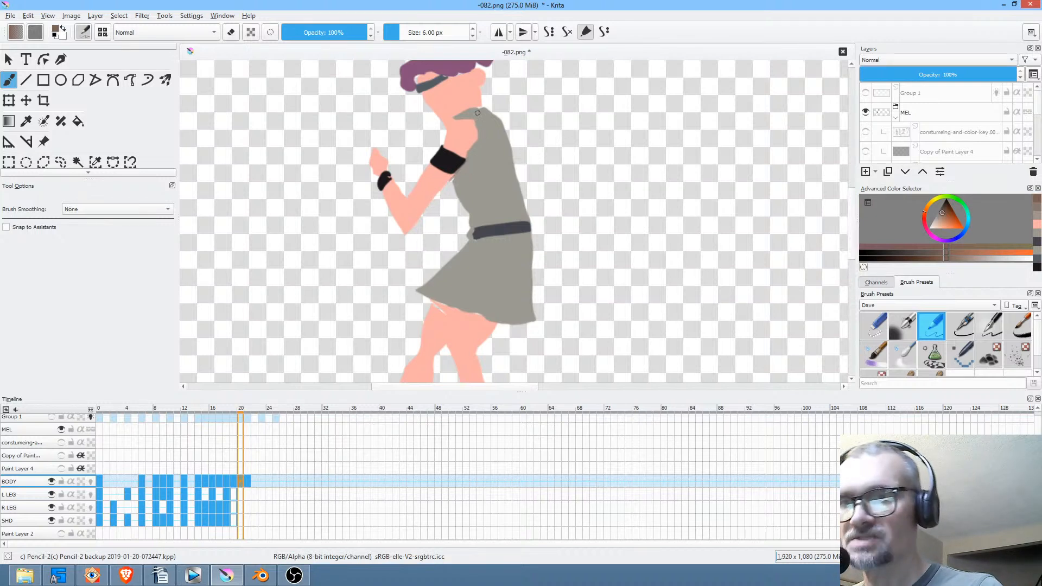
scroll(438, 206, up, 2)
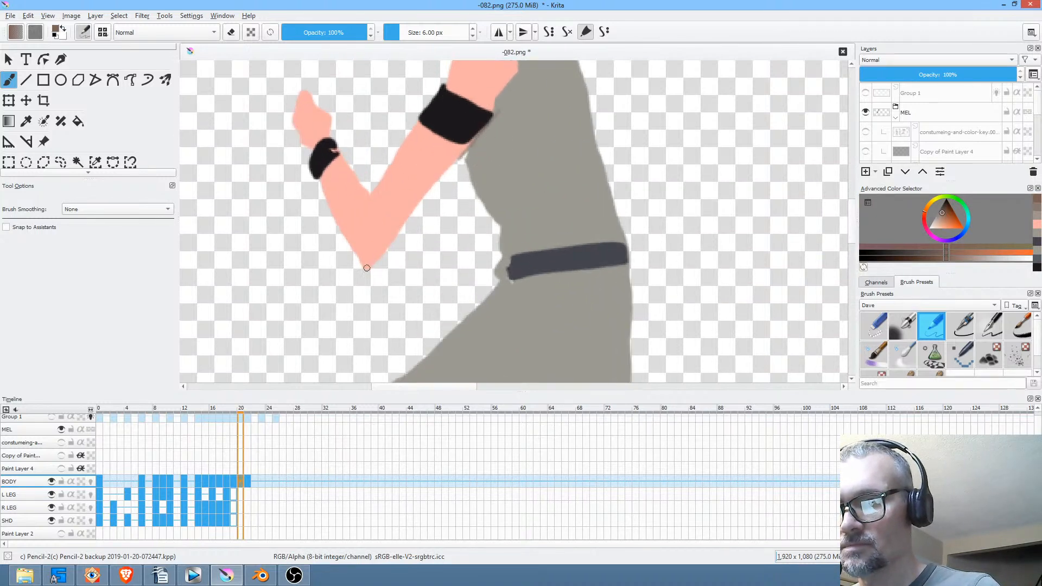
mouse_move(385, 250)
mouse_down()
mouse_move(498, 101)
mouse_move(466, 164)
mouse_move(496, 221)
mouse_up()
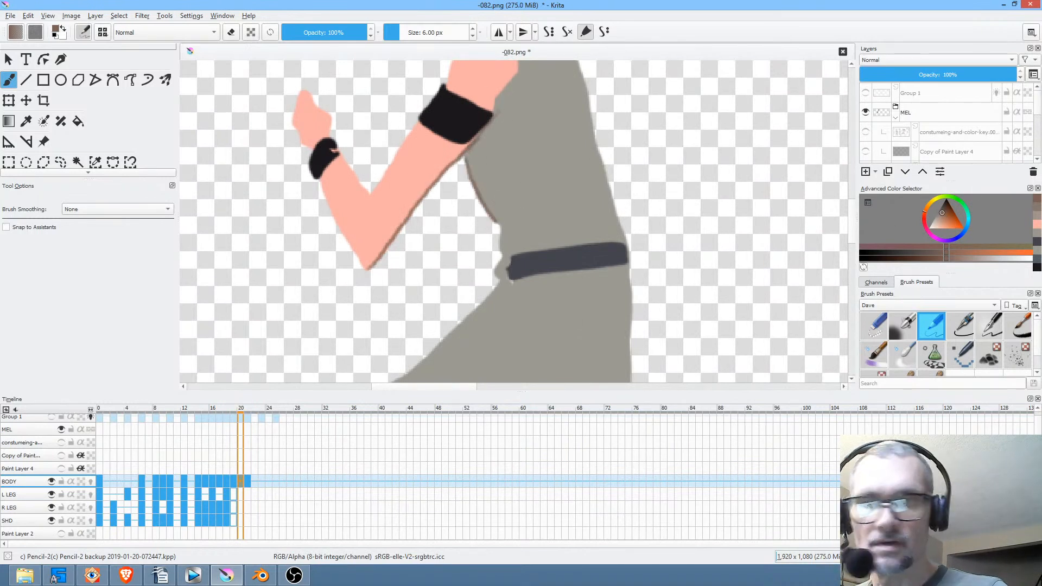
drag(501, 231, 500, 267)
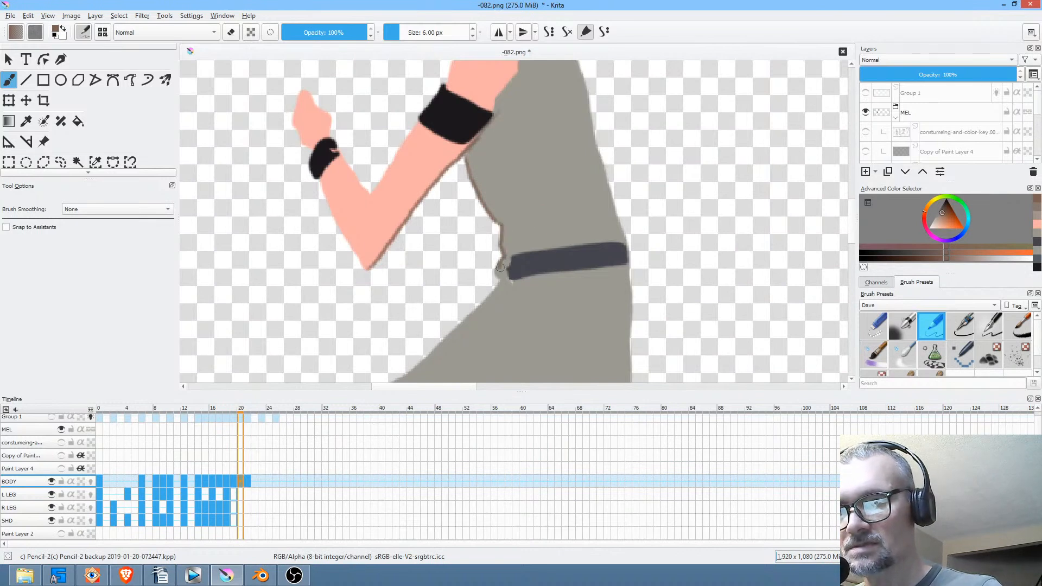
Draw two fold lines above the belt and outline the tunic's back edge on frame 20.
drag(512, 219, 570, 172)
drag(524, 246, 562, 234)
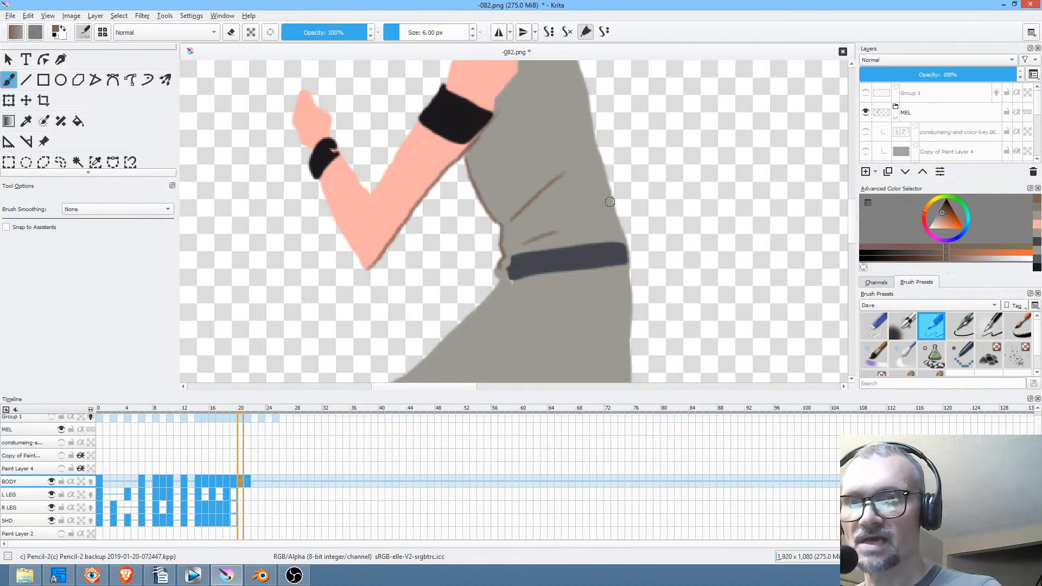
drag(604, 154, 585, 210)
drag(546, 92, 608, 300)
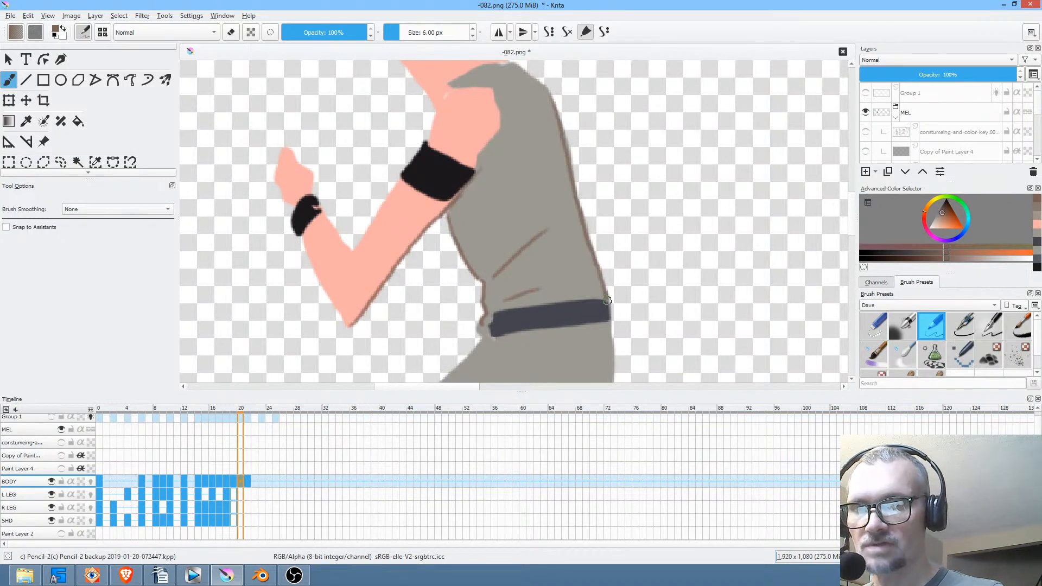
drag(597, 251, 609, 283)
Outline the armhole at the shoulder, the outer side of the hand and the arm's remaining edges on frame 20.
mouse_move(487, 206)
mouse_down()
mouse_move(510, 163)
mouse_move(505, 122)
mouse_move(472, 118)
mouse_move(451, 136)
mouse_up()
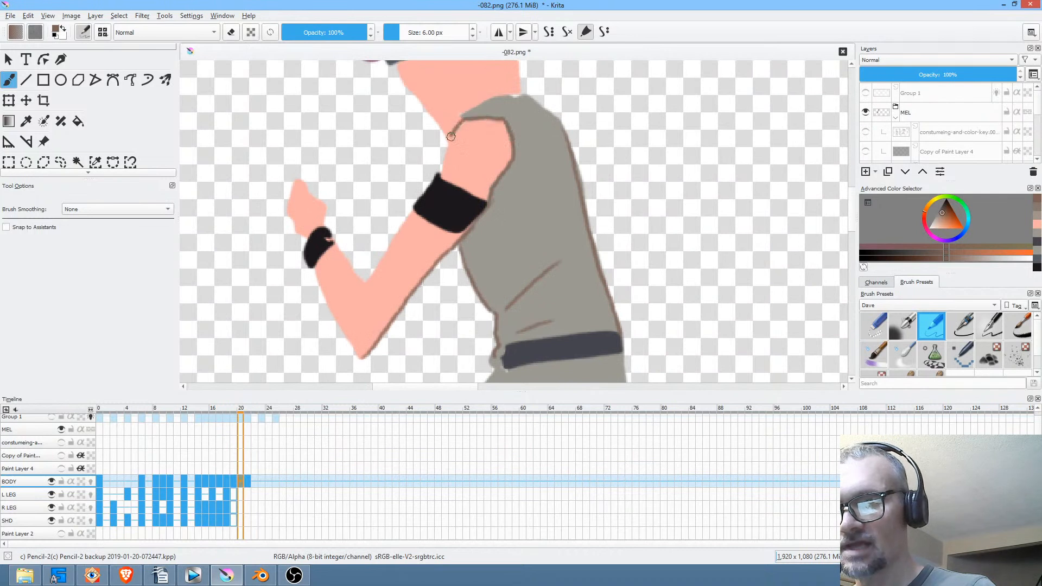
drag(491, 105, 481, 175)
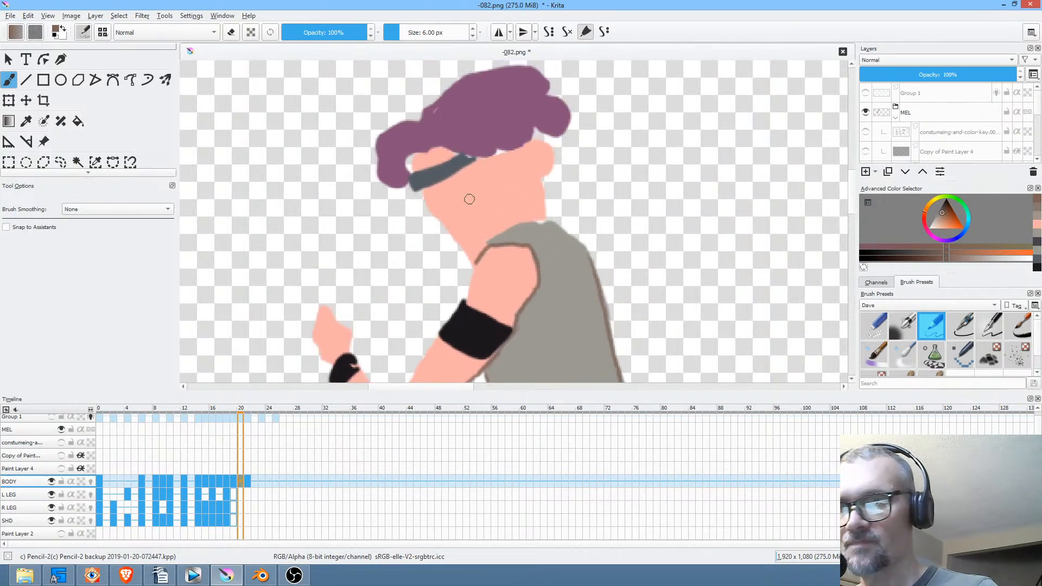
drag(537, 204, 540, 167)
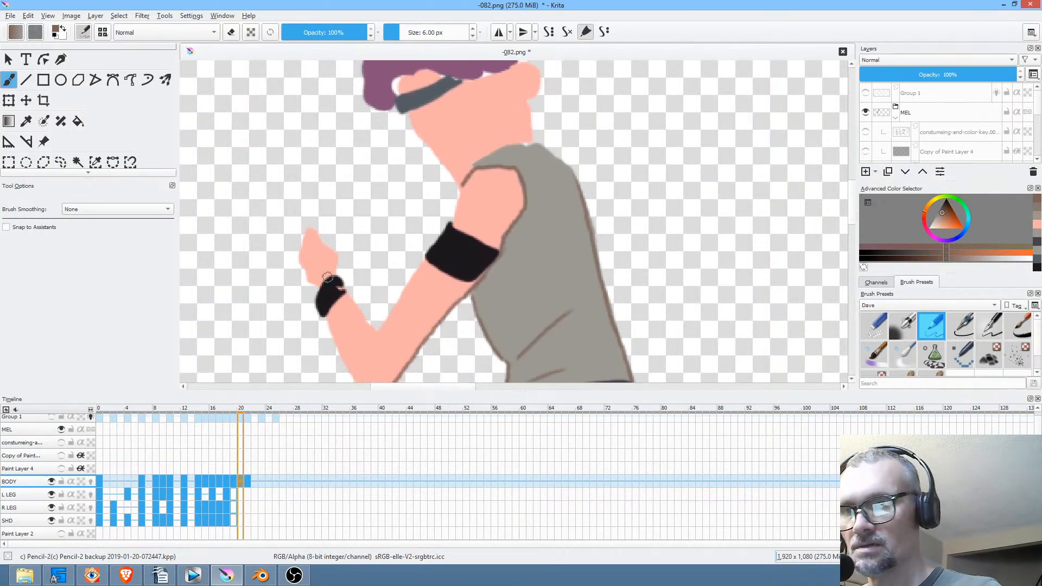
drag(319, 289, 301, 234)
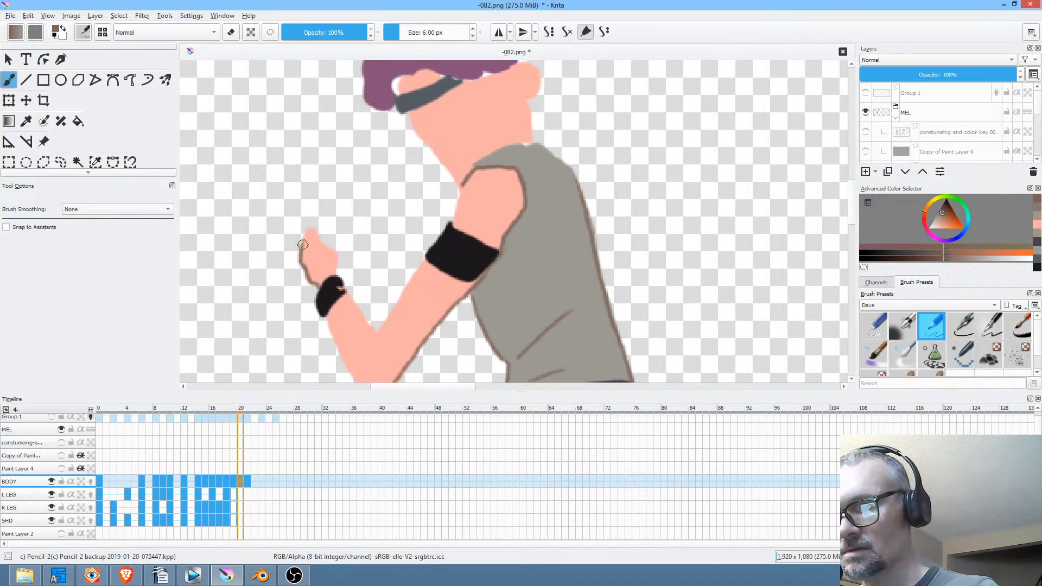
mouse_move(326, 321)
mouse_down()
mouse_move(314, 226)
mouse_move(356, 308)
mouse_up()
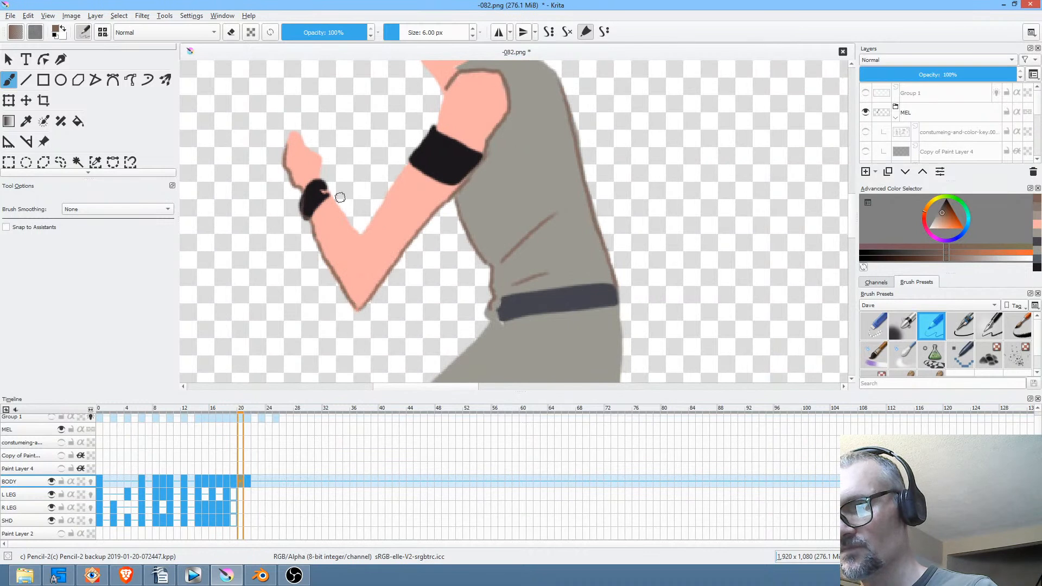
mouse_move(332, 197)
mouse_down()
mouse_move(355, 234)
mouse_move(375, 222)
mouse_move(412, 159)
mouse_up()
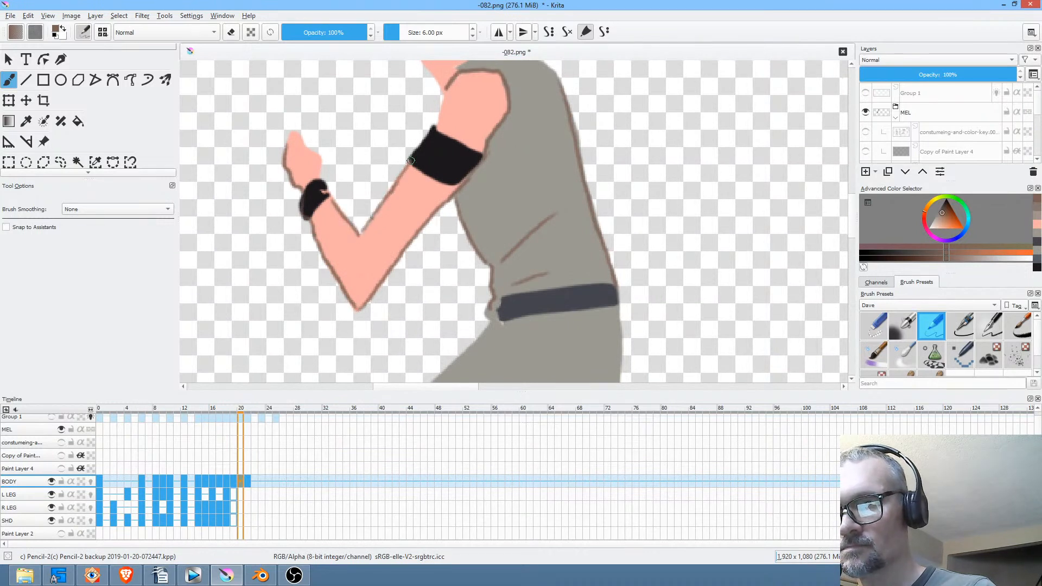
drag(437, 125, 442, 95)
Outline the skirt's front edge and hem on frame 20 and close the gap below the hem with the skin color.
mouse_move(500, 332)
mouse_down()
mouse_move(558, 204)
mouse_move(560, 177)
mouse_move(442, 266)
mouse_up()
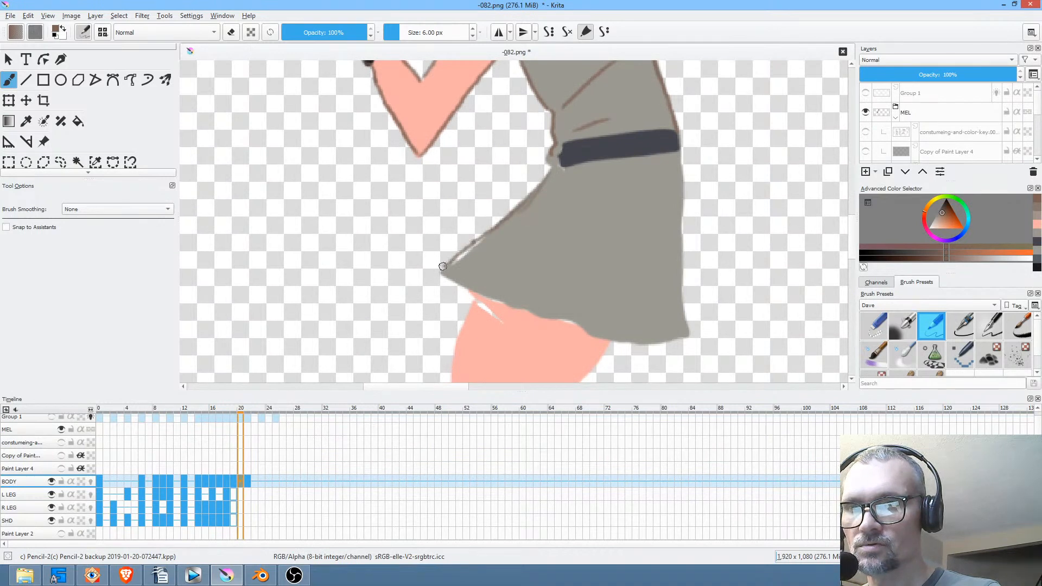
key(ctrl+z)
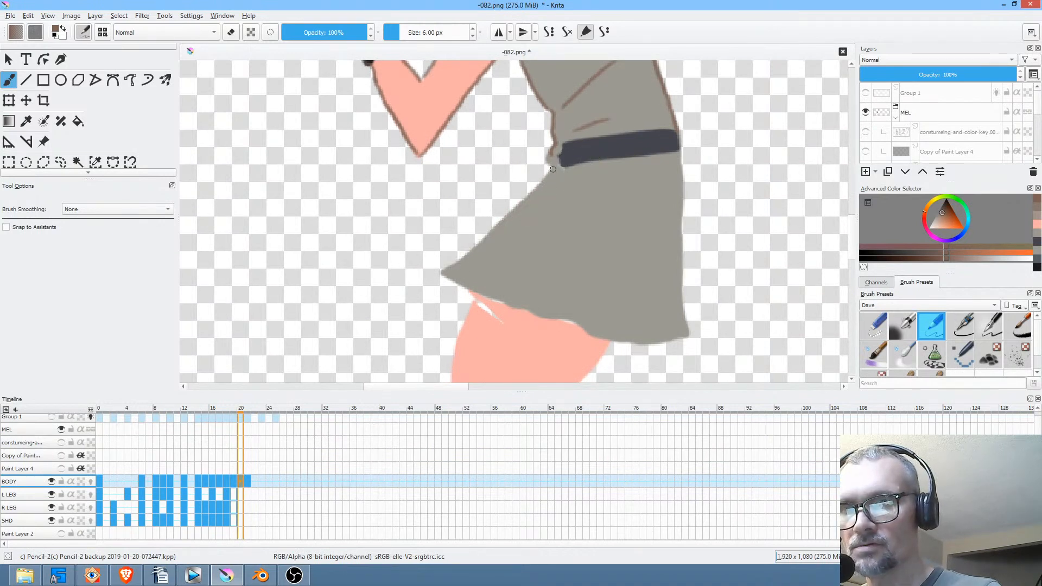
mouse_move(553, 170)
mouse_down()
mouse_move(440, 276)
mouse_move(497, 284)
mouse_move(467, 291)
mouse_move(500, 302)
mouse_up()
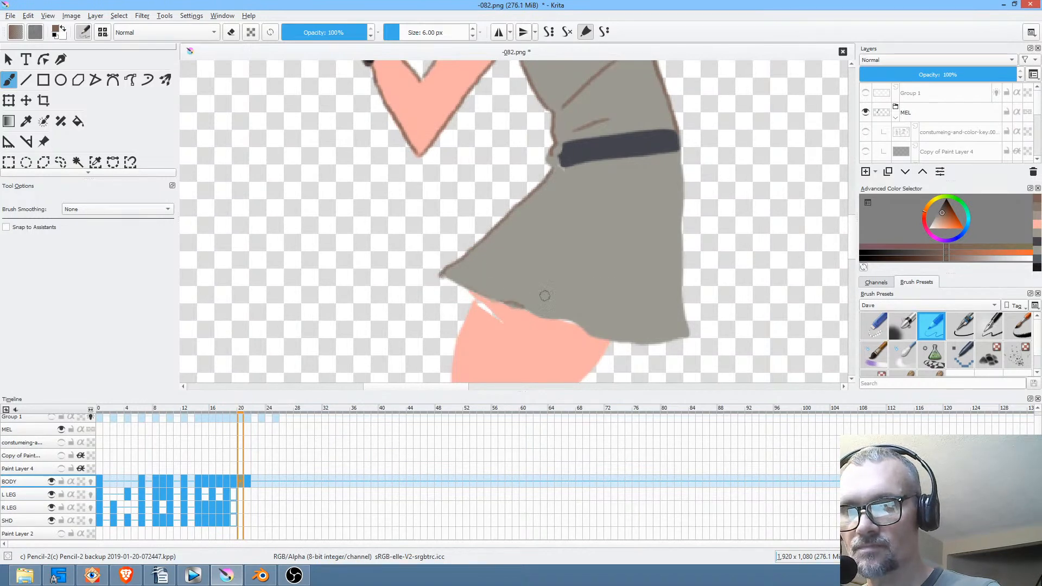
drag(683, 272, 419, 291)
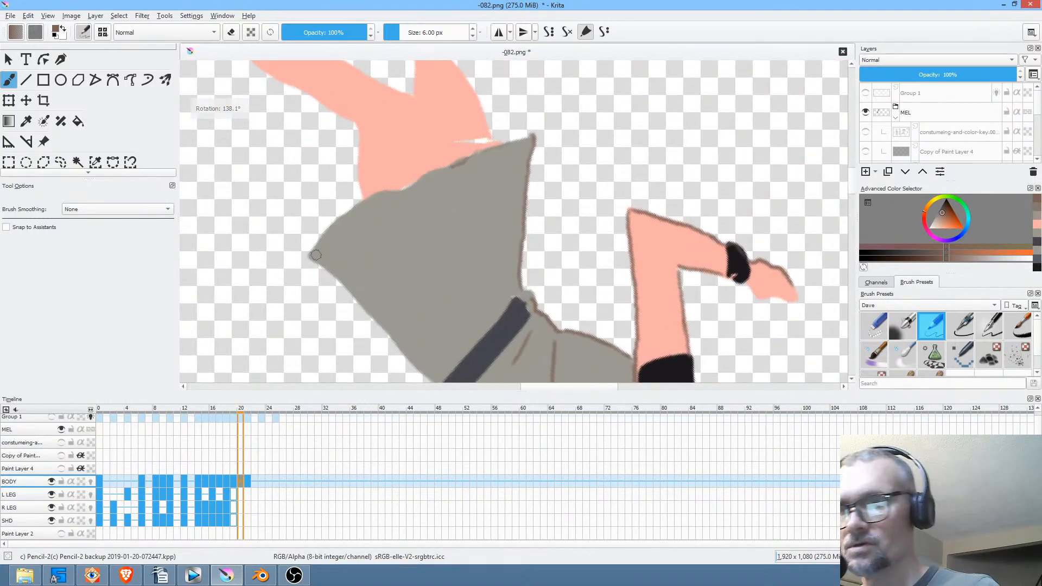
mouse_move(323, 232)
mouse_down()
mouse_move(365, 198)
mouse_move(487, 147)
mouse_up()
ctrl+click(459, 135)
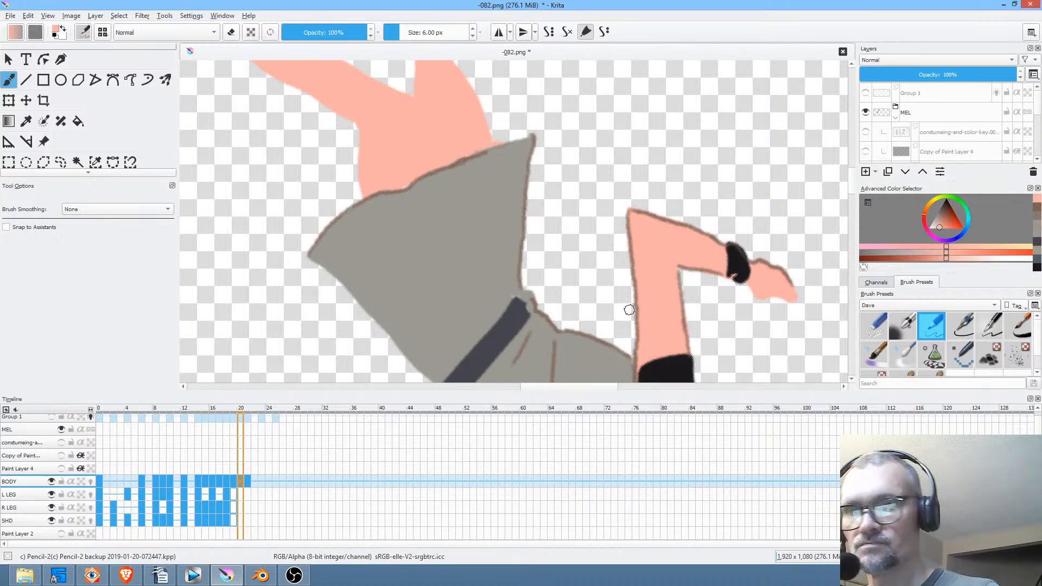
Pick a dark reddish brown, outline the rear thigh's back edge and draw the dividing line between the thighs on frame 20.
click(946, 216)
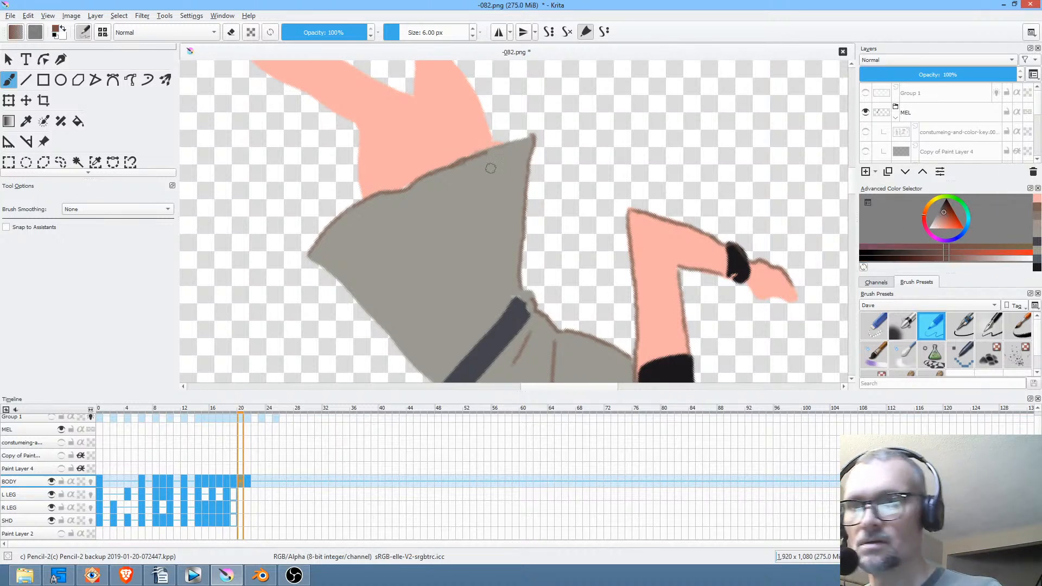
scroll(489, 165, up, 1)
drag(345, 168, 354, 239)
key(5)
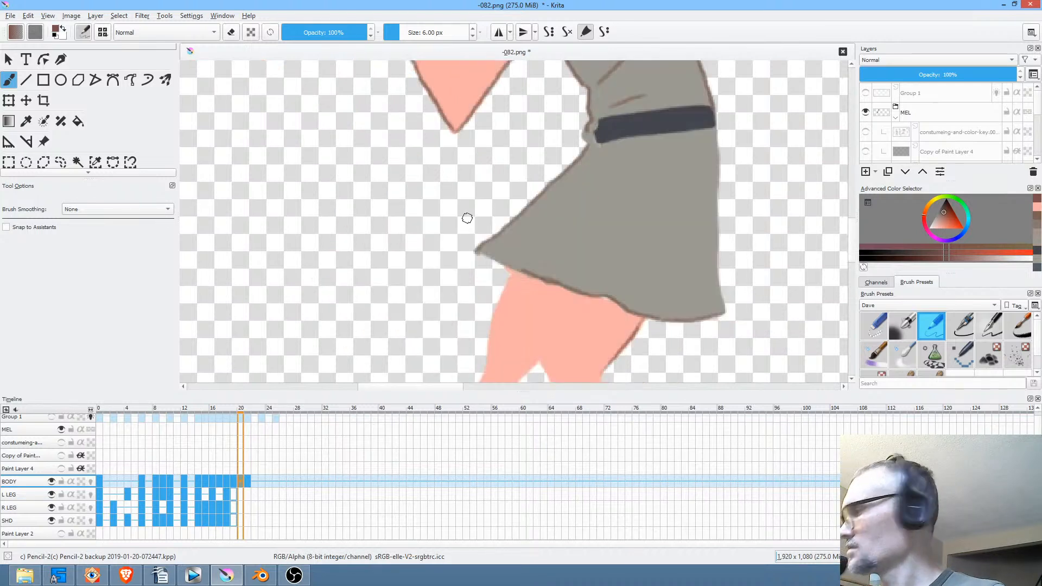
drag(655, 269, 613, 144)
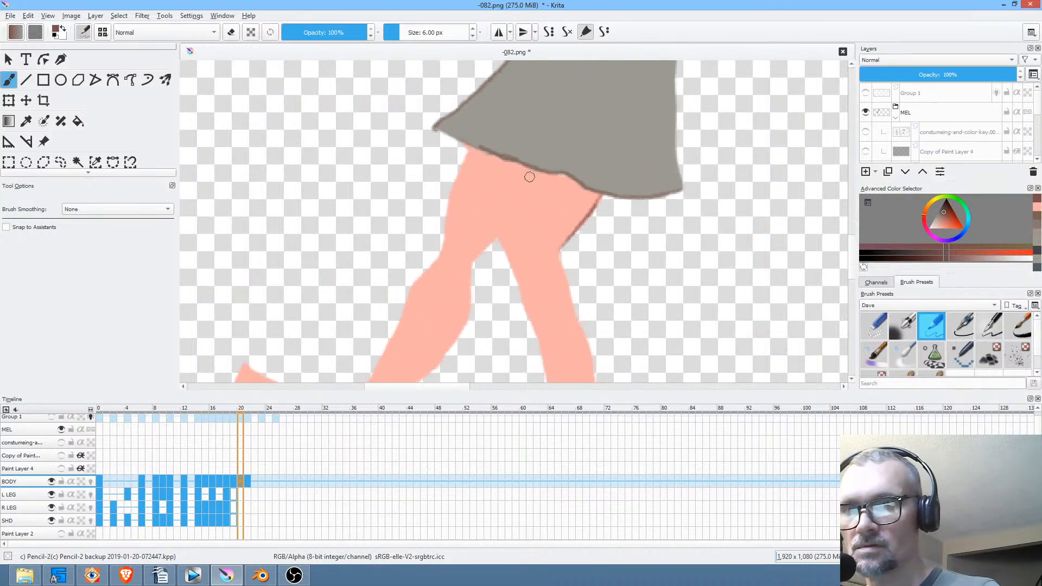
drag(529, 175, 507, 222)
Outline the forward leg's calf and shin up to the thigh on frame 20.
mouse_move(469, 150)
mouse_down()
mouse_move(443, 235)
mouse_move(444, 224)
mouse_move(447, 266)
mouse_move(487, 259)
mouse_move(473, 267)
mouse_move(501, 236)
mouse_move(508, 248)
mouse_move(563, 180)
mouse_move(530, 183)
mouse_move(526, 233)
mouse_up()
drag(499, 282, 421, 361)
drag(423, 301, 504, 156)
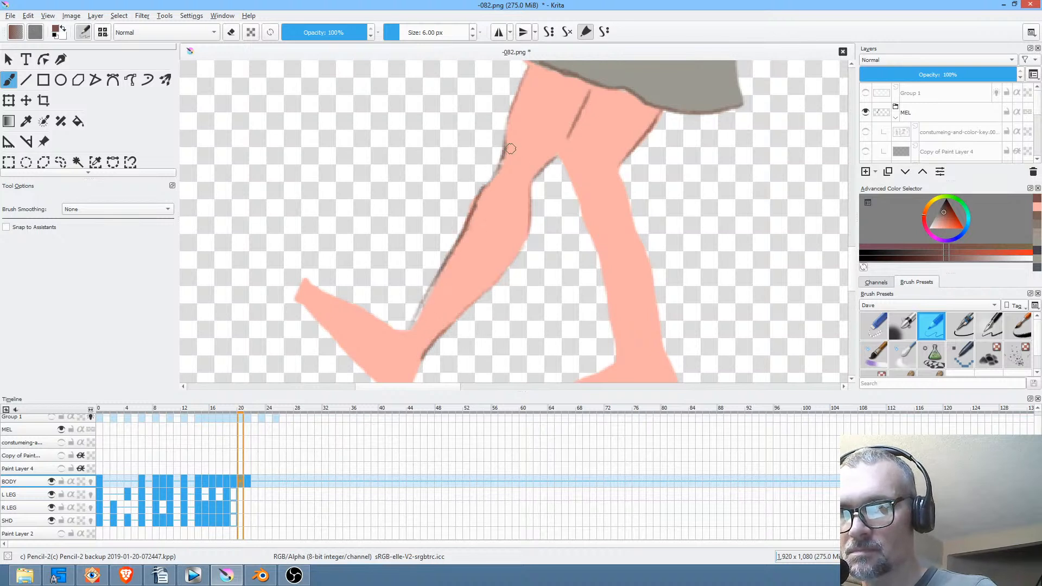
drag(573, 240, 646, 180)
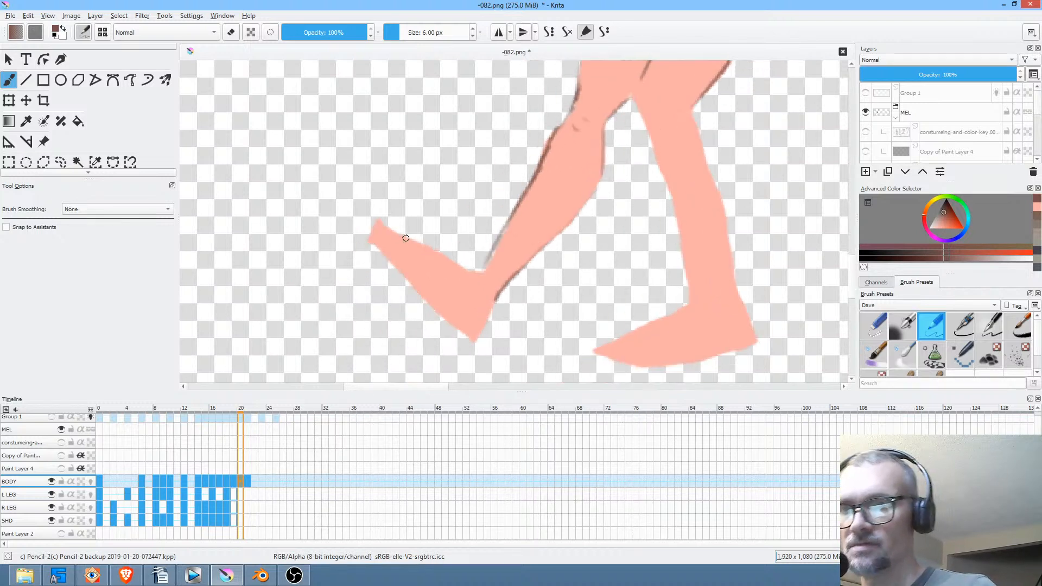
Draw a sole line and two straps on each foot on frame 20, erasing the strap end that overhangs the sole.
mouse_move(406, 238)
mouse_down()
mouse_move(401, 264)
mouse_move(435, 297)
mouse_up()
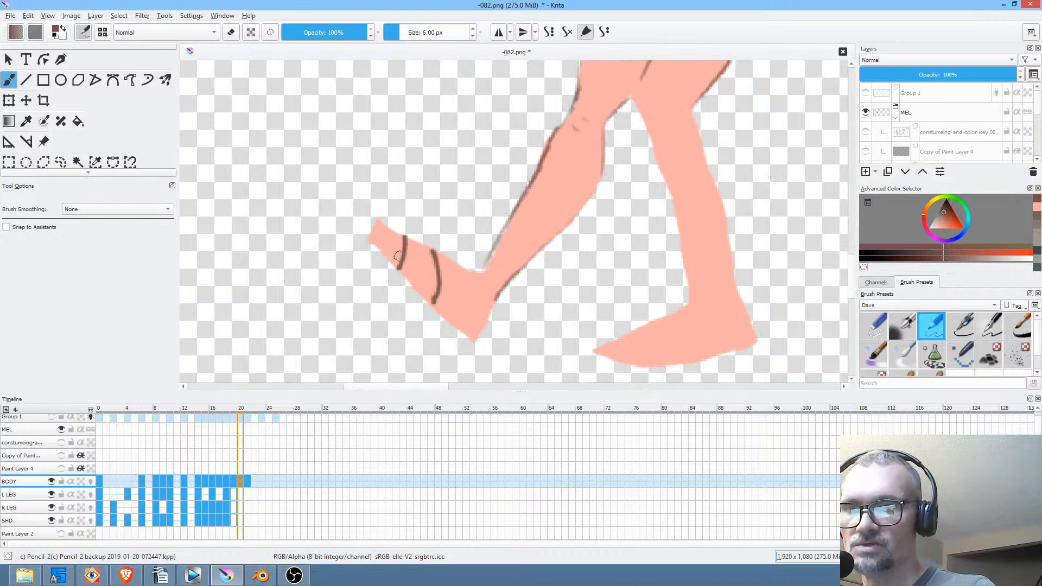
drag(372, 237, 462, 334)
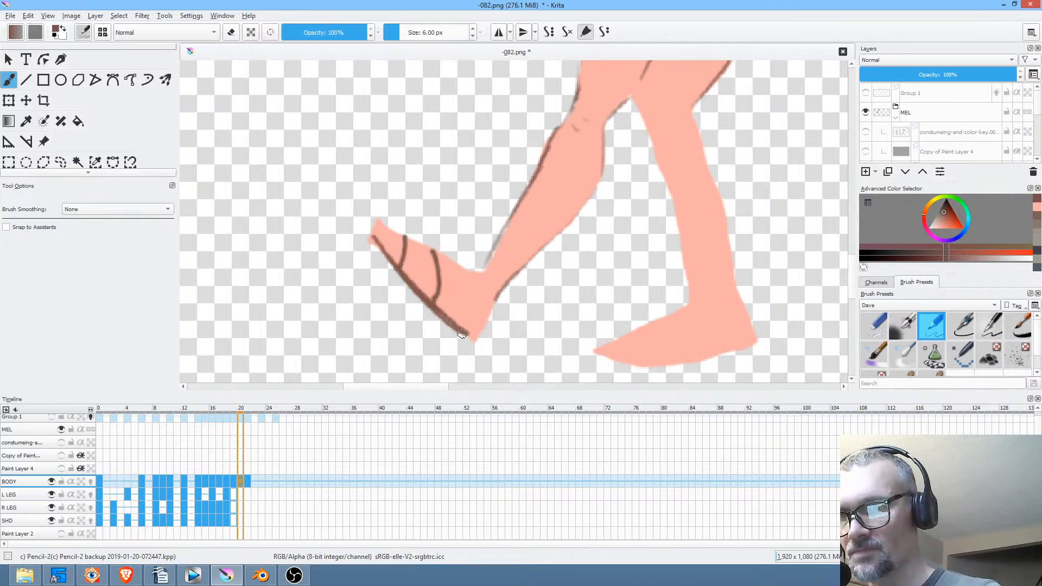
mouse_move(604, 353)
mouse_down()
mouse_move(646, 367)
mouse_move(755, 341)
mouse_up()
drag(632, 333, 672, 372)
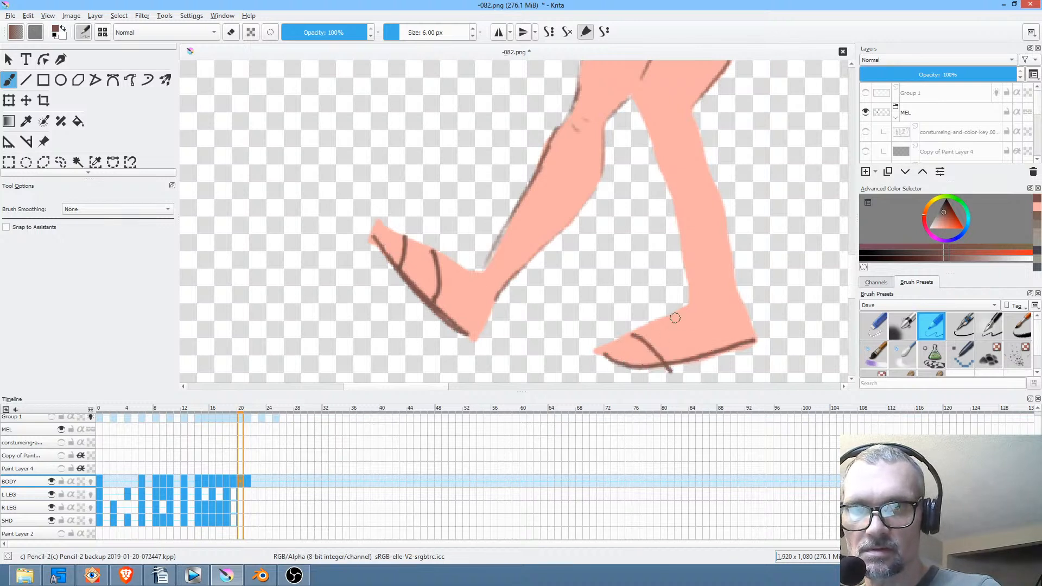
drag(671, 314, 703, 351)
key(e)
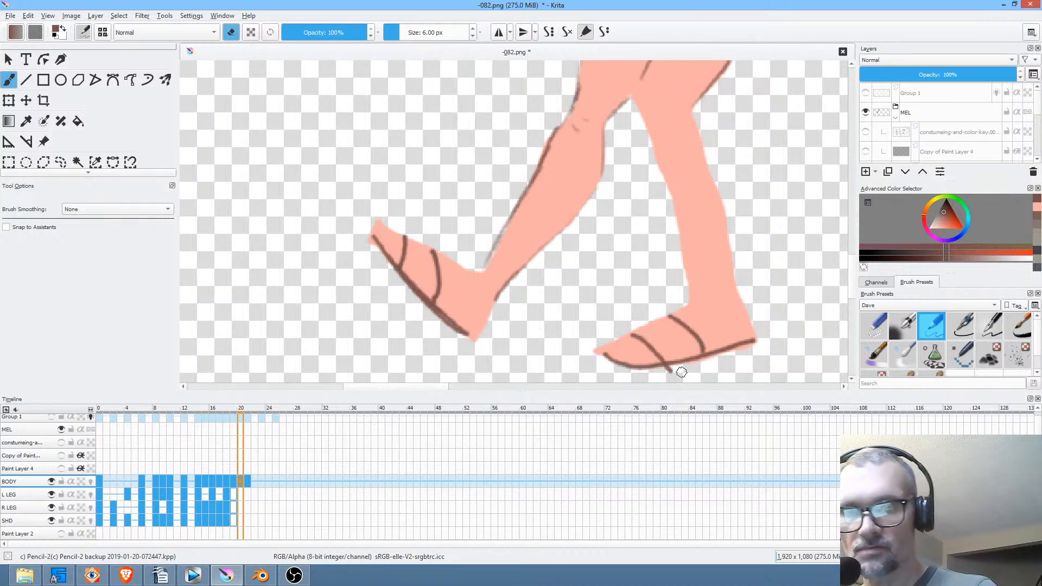
key(e)
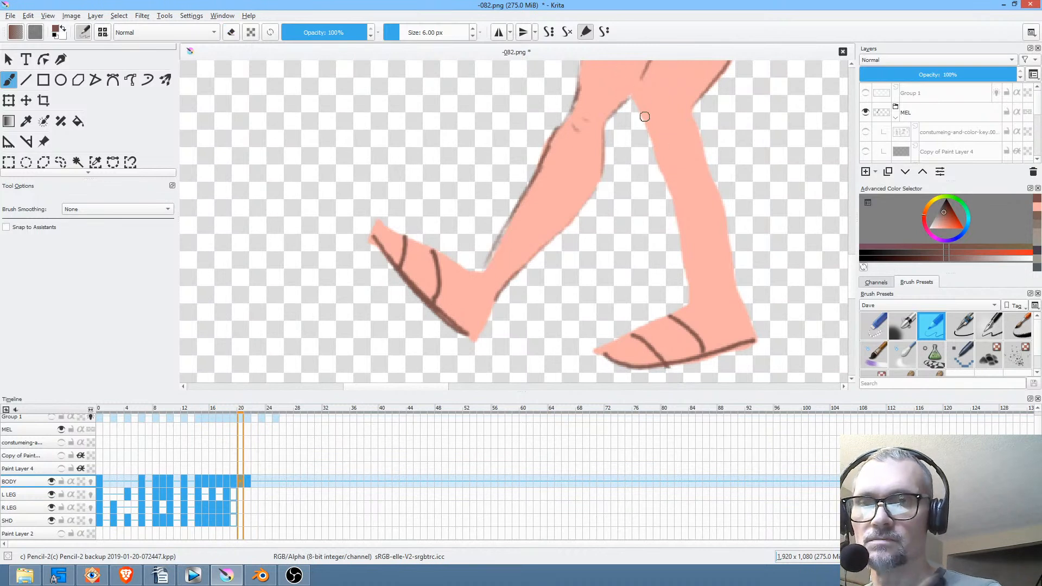
Outline the front and back edges of the standing leg down to the ankle on frame 20.
mouse_move(634, 101)
mouse_down()
mouse_move(675, 202)
mouse_move(663, 173)
mouse_move(690, 302)
mouse_up()
drag(696, 138, 740, 311)
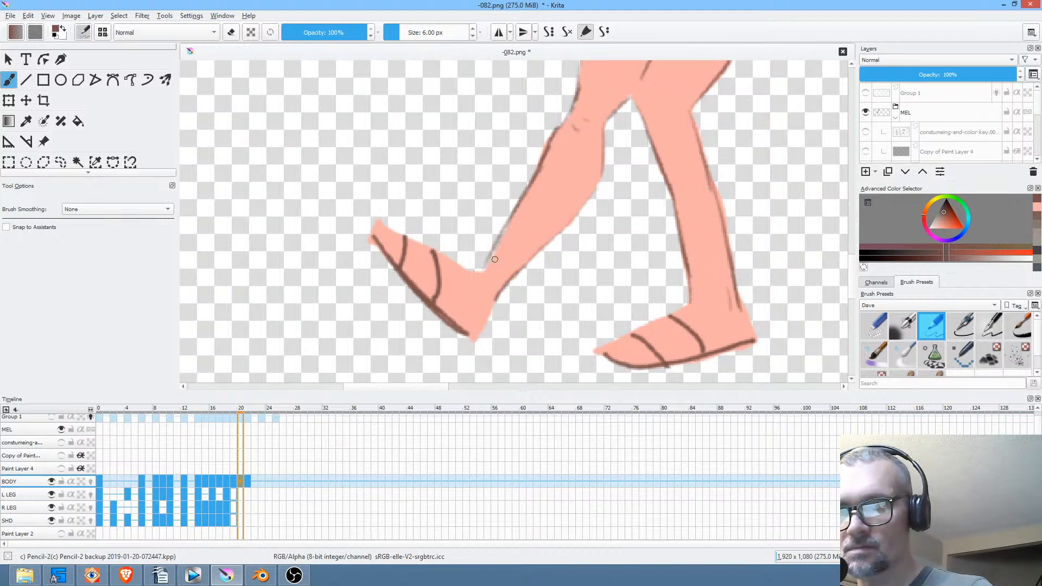
mouse_move(622, 227)
mouse_down()
mouse_move(563, 321)
mouse_move(568, 344)
mouse_move(575, 331)
mouse_move(559, 320)
mouse_up()
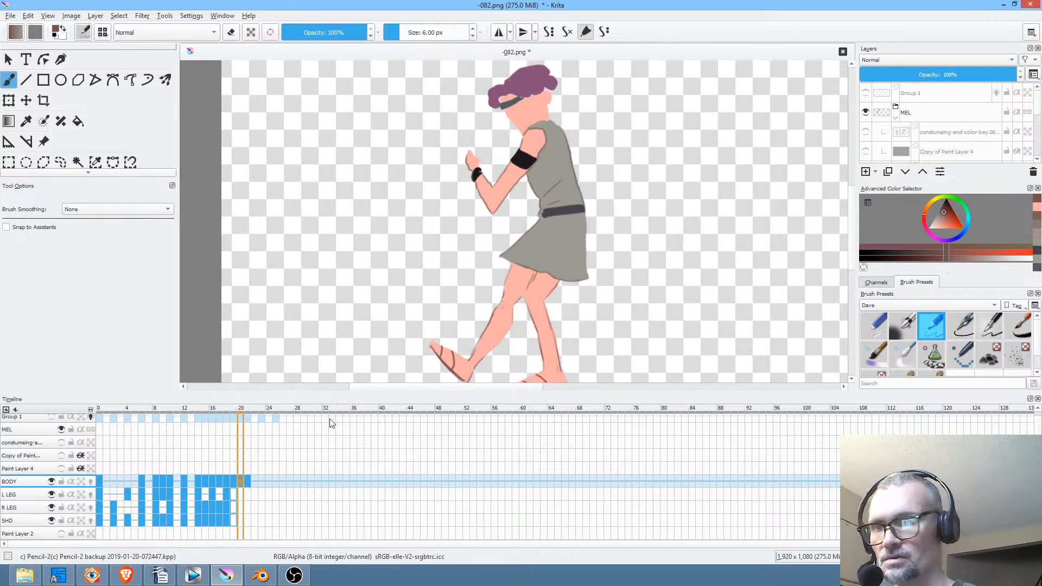
On BODY frame 21, outline the skirt's hem and the dress's front edge up to the armband.
click(249, 480)
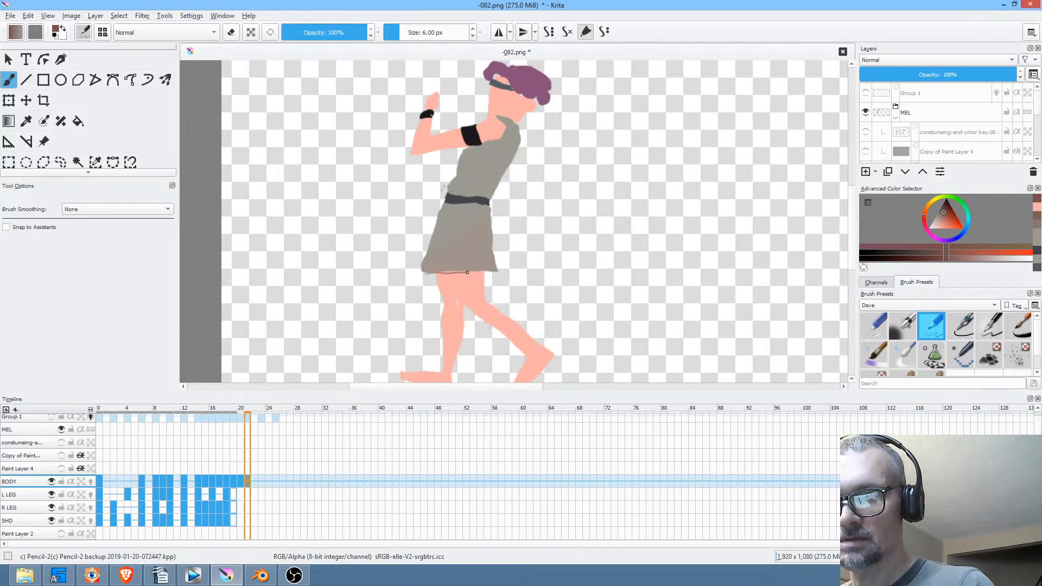
mouse_move(561, 246)
mouse_down()
mouse_move(549, 172)
mouse_move(512, 288)
mouse_move(558, 257)
mouse_up()
scroll(558, 257, up, 4)
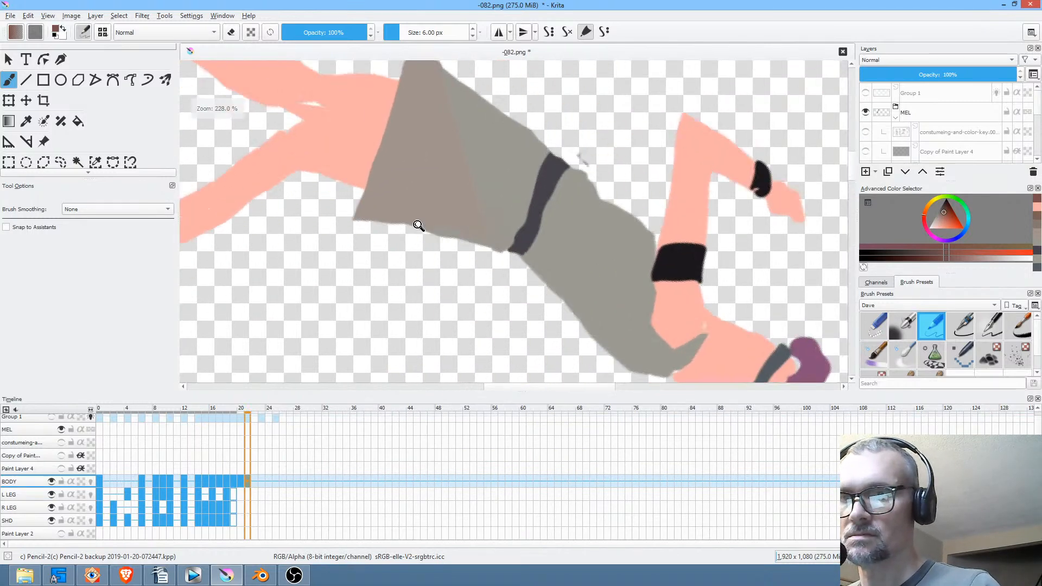
drag(401, 146, 350, 300)
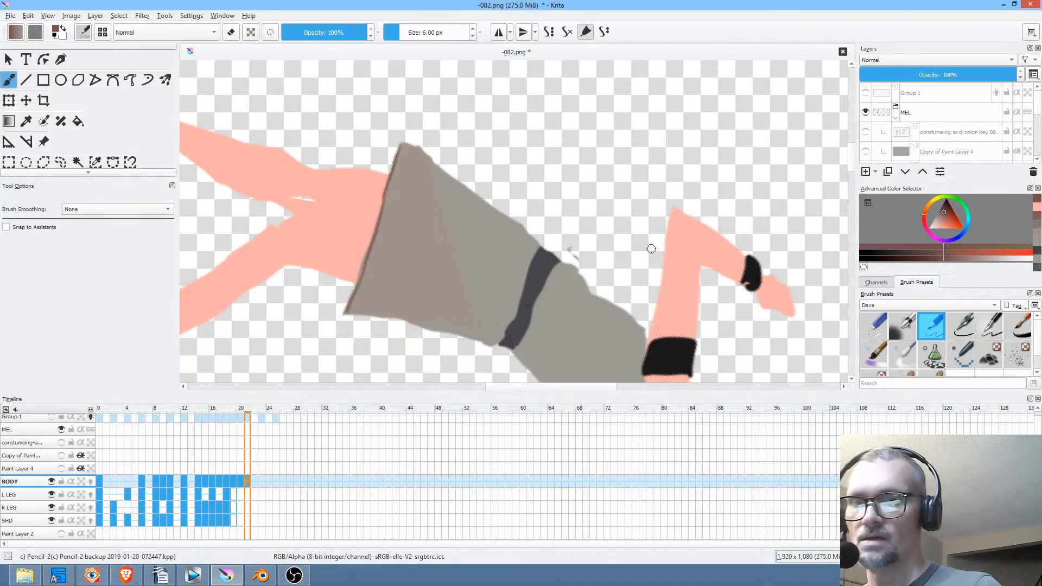
drag(652, 248, 563, 109)
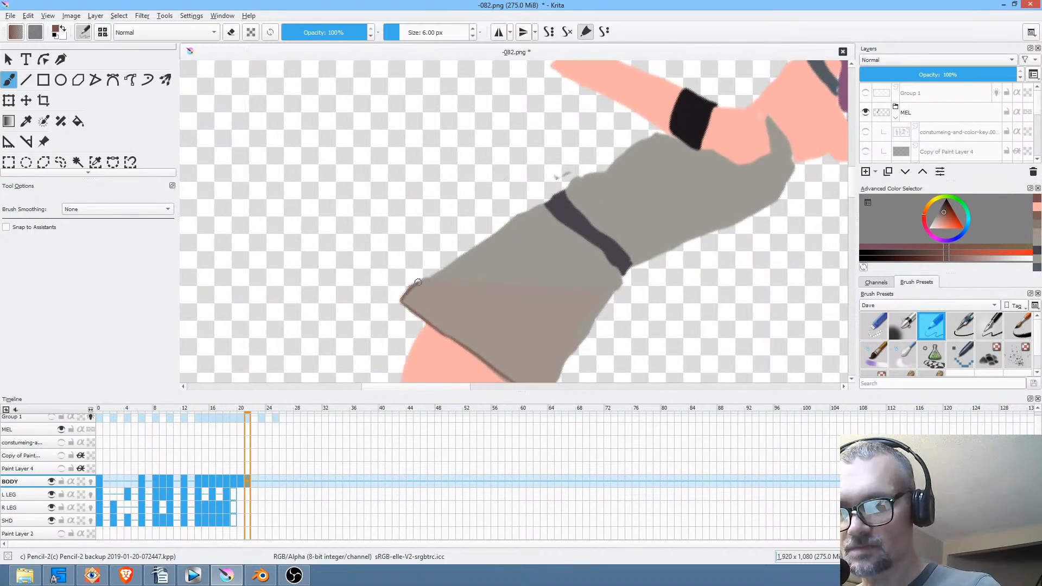
mouse_move(418, 282)
mouse_down()
mouse_move(536, 209)
mouse_move(452, 243)
mouse_move(457, 234)
mouse_move(553, 182)
mouse_up()
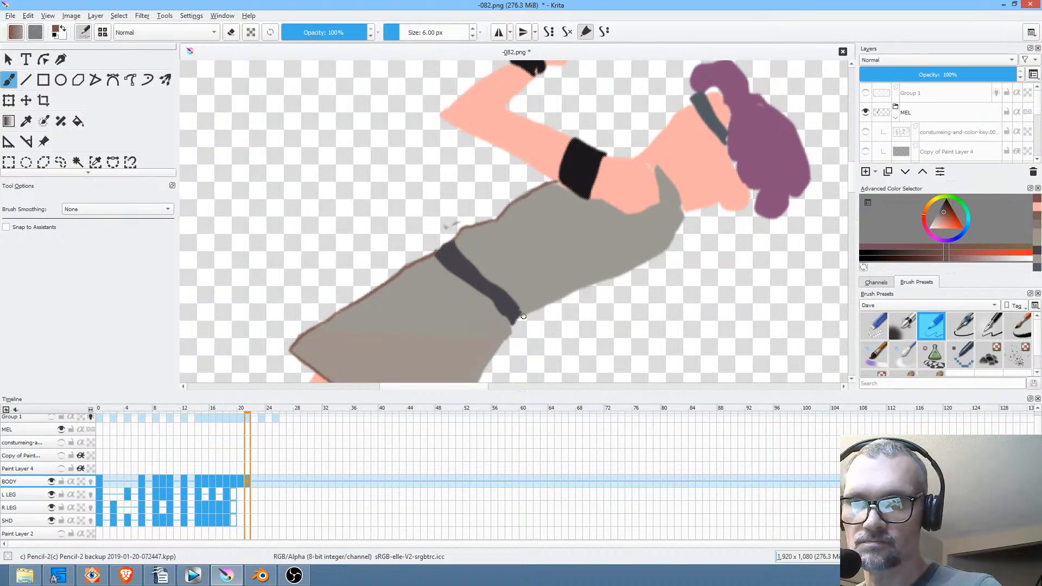
Outline the dress's back edge above and below the belt on frame 21.
mouse_move(524, 317)
mouse_down()
mouse_move(650, 259)
mouse_move(683, 211)
mouse_up()
drag(618, 278, 669, 144)
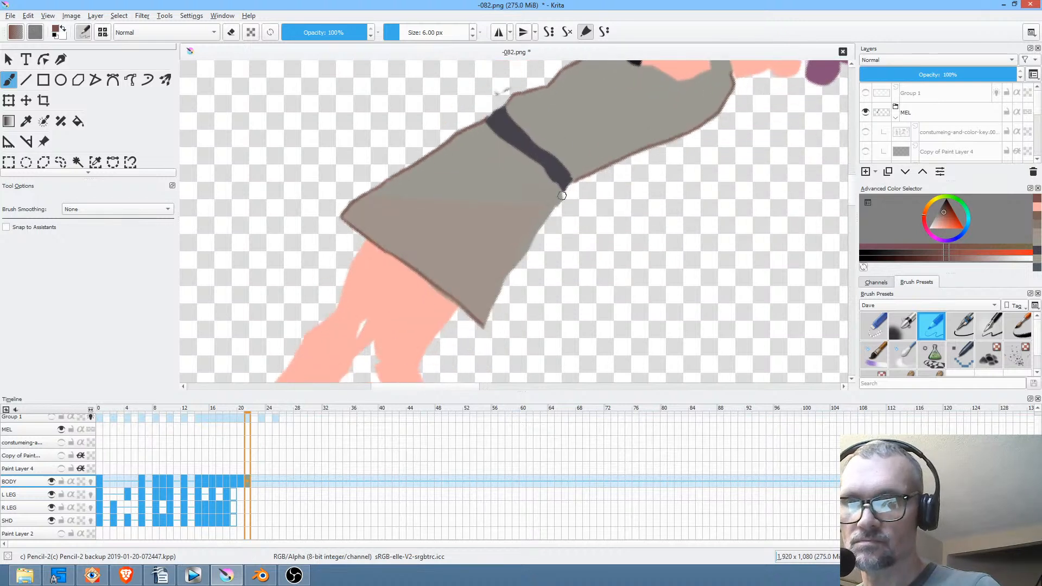
drag(559, 204, 393, 415)
Draw the dividing line between the thighs and outline the rear thigh's underside and back edge on frame 21.
key(5)
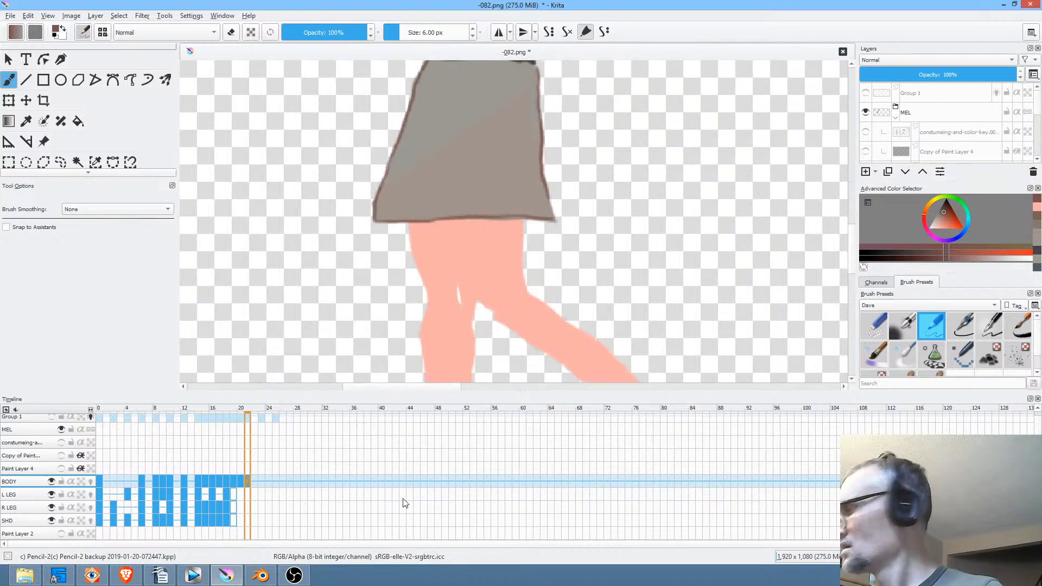
drag(561, 291, 527, 258)
drag(417, 187, 429, 253)
drag(431, 259, 457, 286)
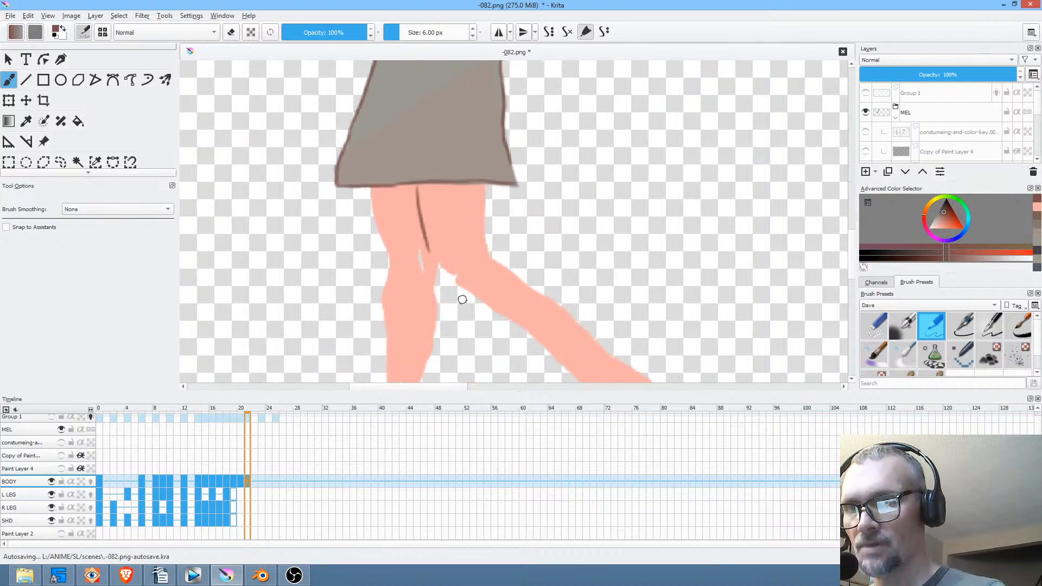
drag(483, 185, 485, 245)
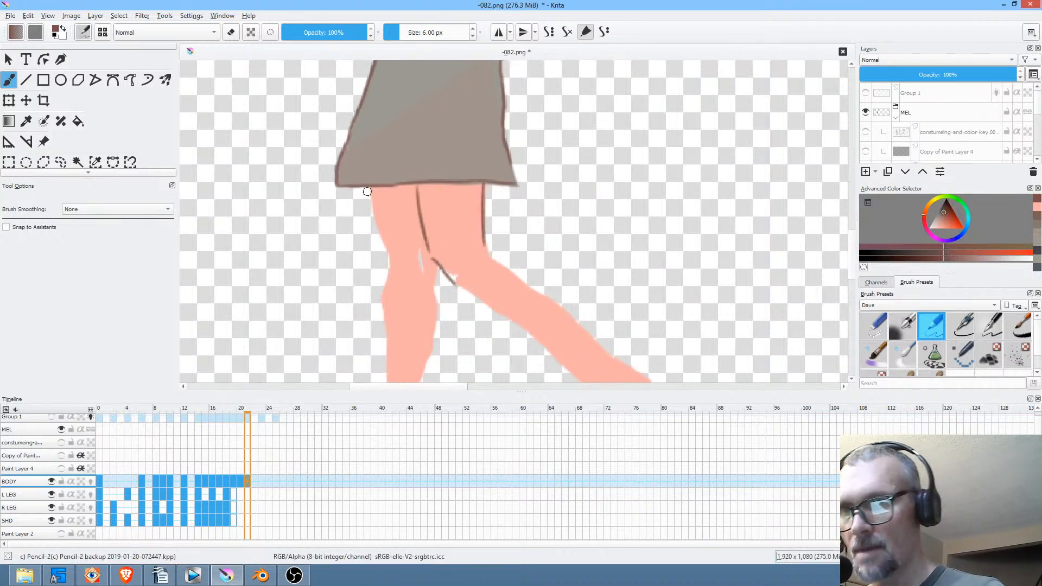
Outline the standing leg's front edge from the hem to the ankle and its calf on frame 21.
mouse_move(368, 192)
mouse_down()
mouse_move(391, 274)
mouse_move(387, 329)
mouse_up()
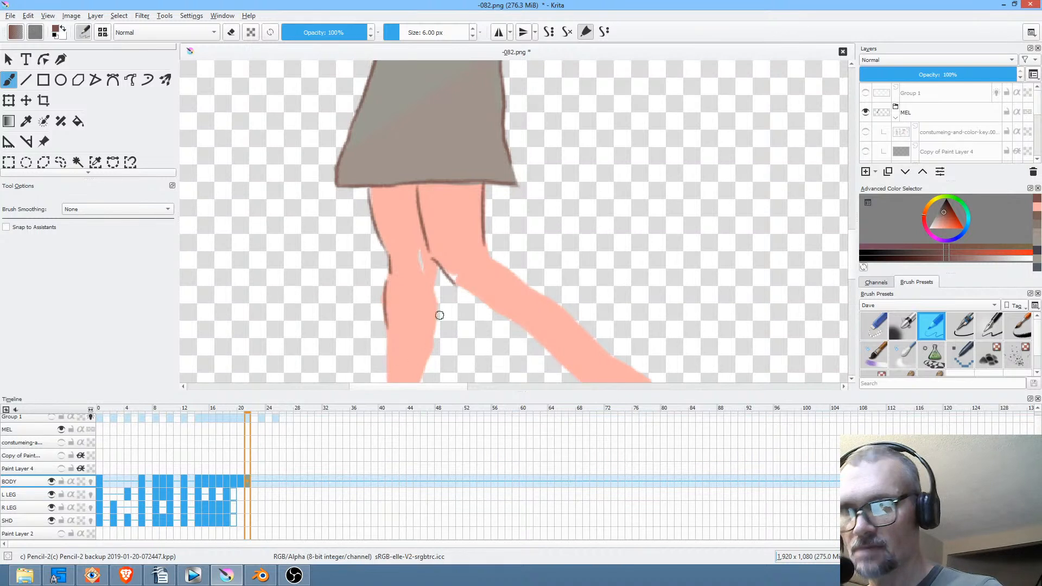
scroll(473, 298, down, 3)
mouse_move(453, 202)
mouse_down()
mouse_move(424, 351)
mouse_move(412, 337)
mouse_up()
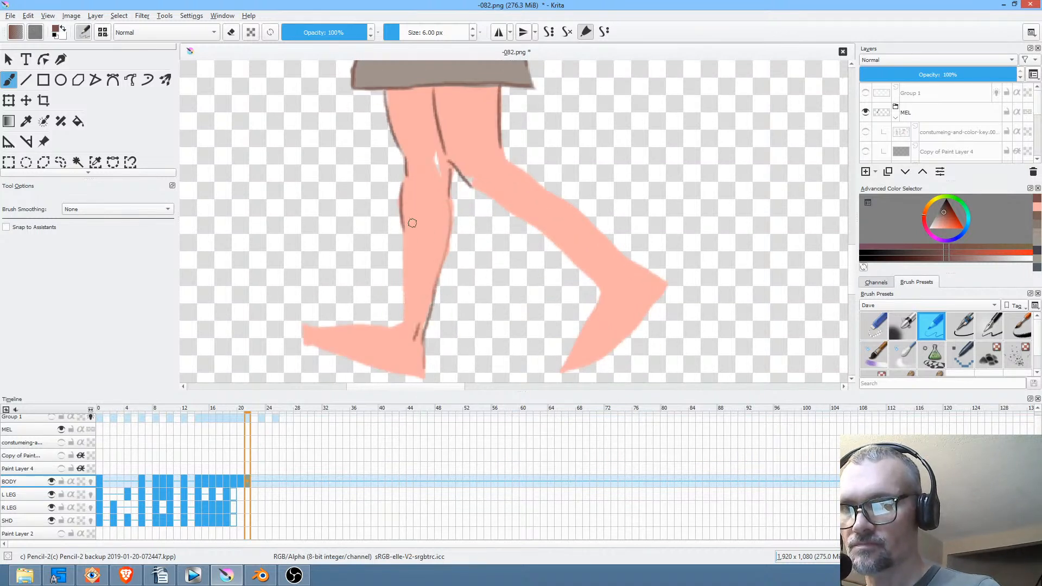
drag(404, 222, 399, 318)
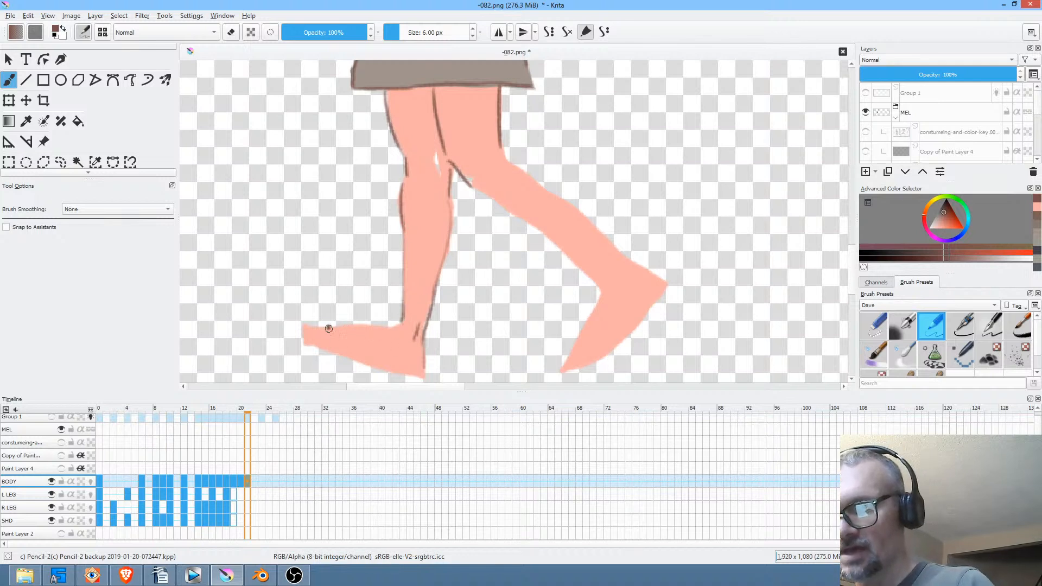
Draw a sole line and two straps on each foot on frame 21.
drag(329, 325, 336, 354)
drag(365, 324, 377, 361)
drag(308, 344, 421, 379)
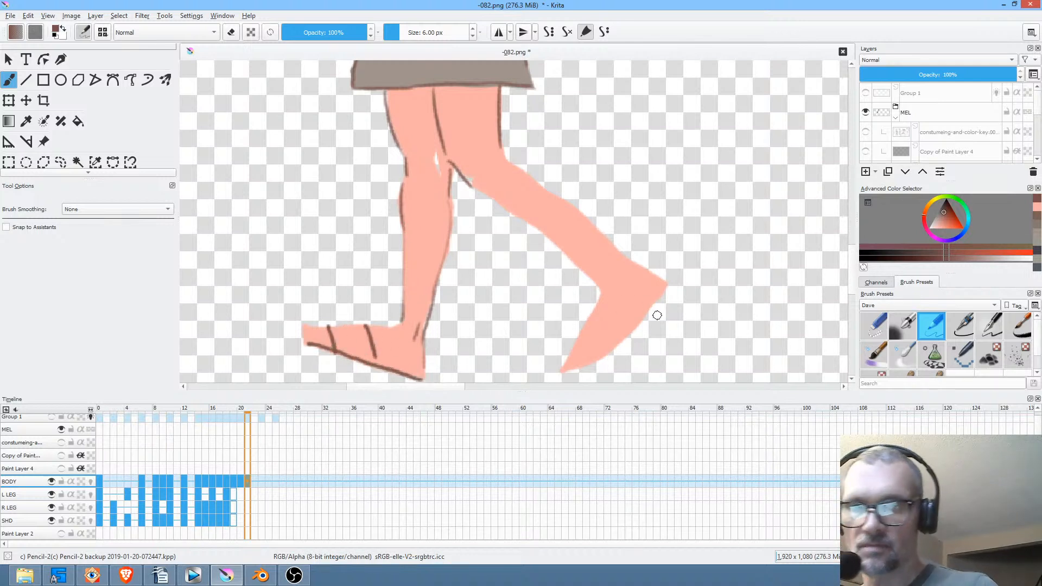
mouse_move(667, 285)
mouse_down()
mouse_move(629, 336)
mouse_move(568, 370)
mouse_move(614, 356)
mouse_up()
drag(591, 313, 633, 329)
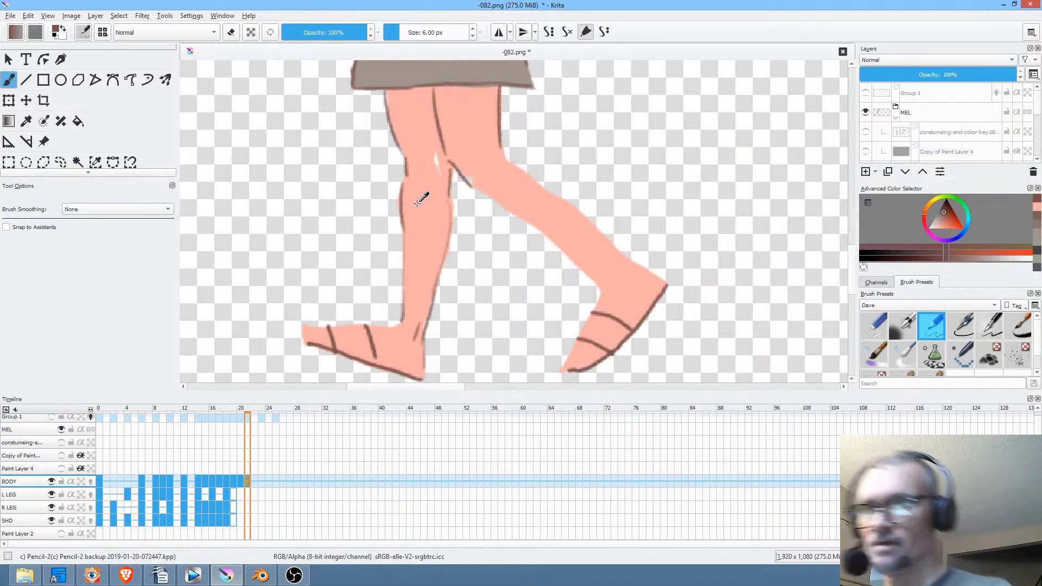
Fill the gap between the legs with skin color, outline the trailing leg in sampled brown, and compare frame 21 with frame 20.
ctrl+click(431, 164)
mouse_move(433, 154)
mouse_down()
mouse_move(440, 179)
mouse_move(445, 159)
mouse_up()
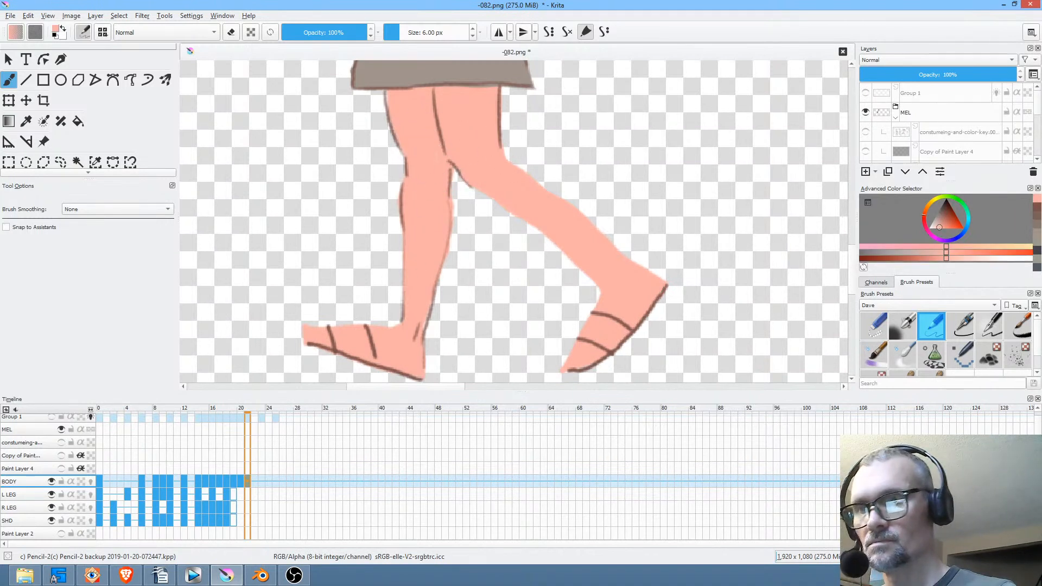
ctrl+click(341, 342)
drag(476, 188, 600, 284)
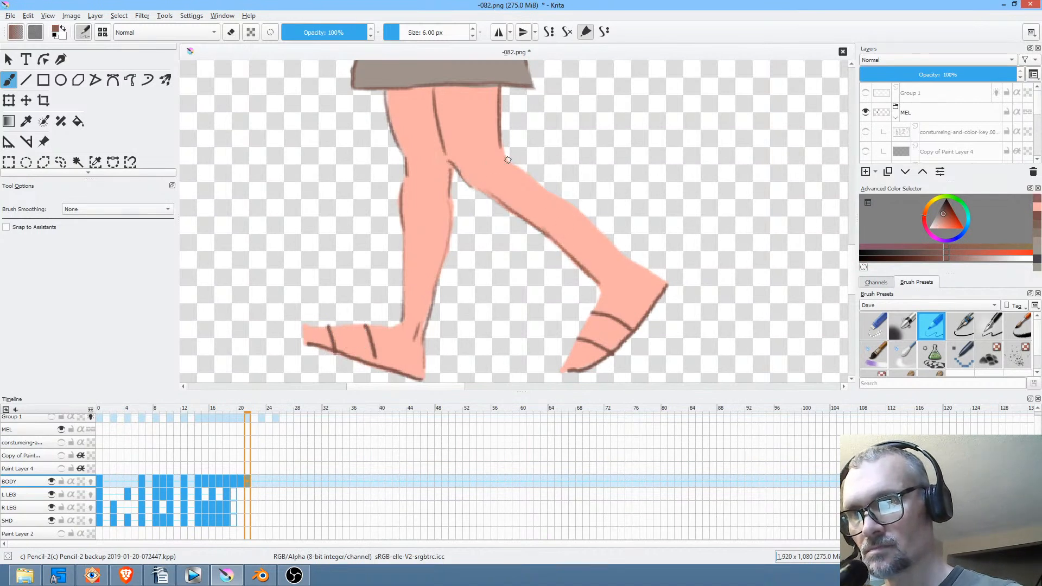
mouse_move(508, 160)
mouse_down()
mouse_move(624, 258)
mouse_move(572, 297)
mouse_up()
key(Left)
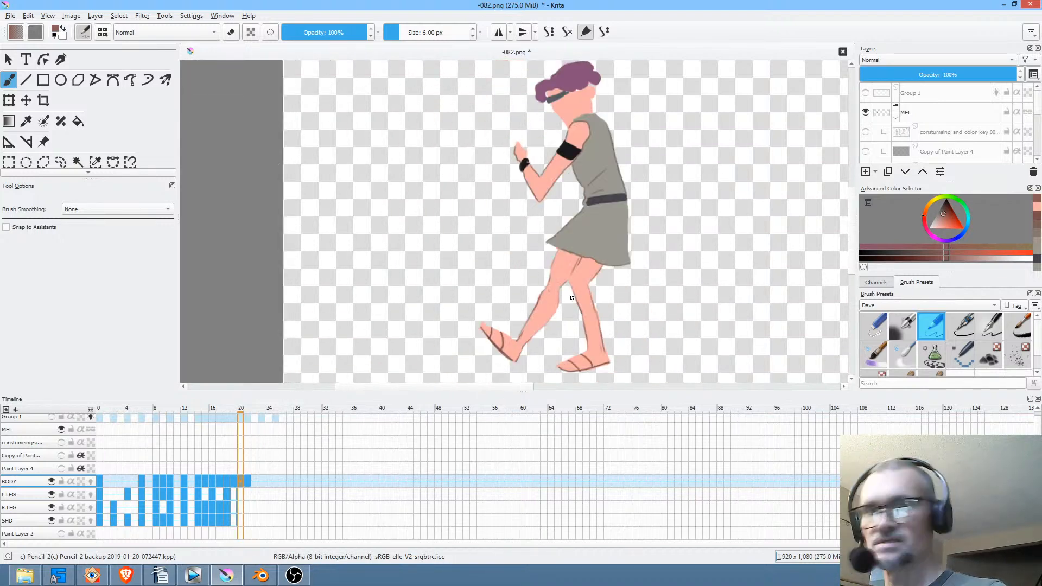
key(Right)
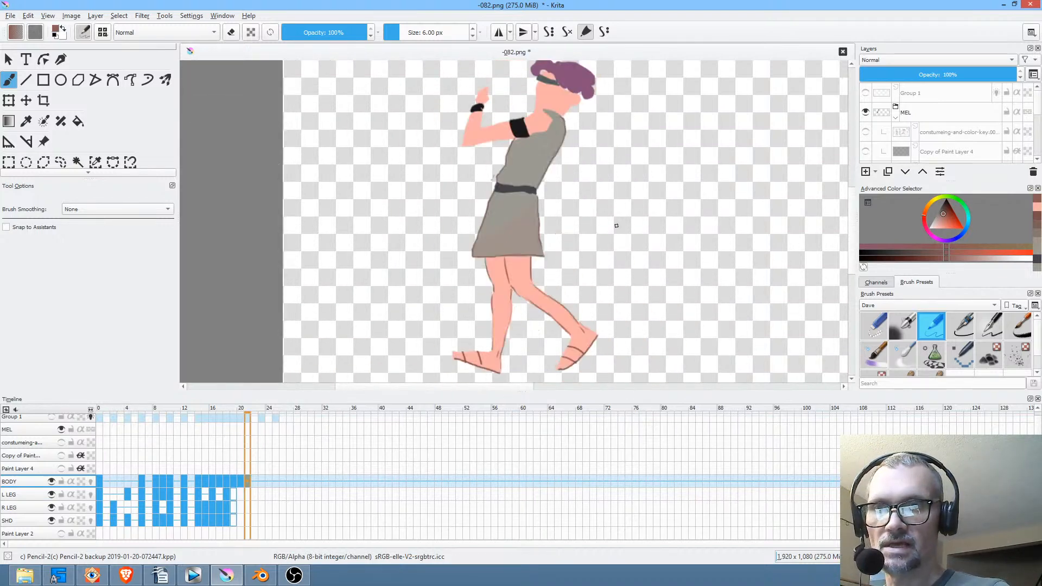
Fill the tunic on frame 21 with its sampled grey and save the document.
ctrl+click(508, 209)
key(f)
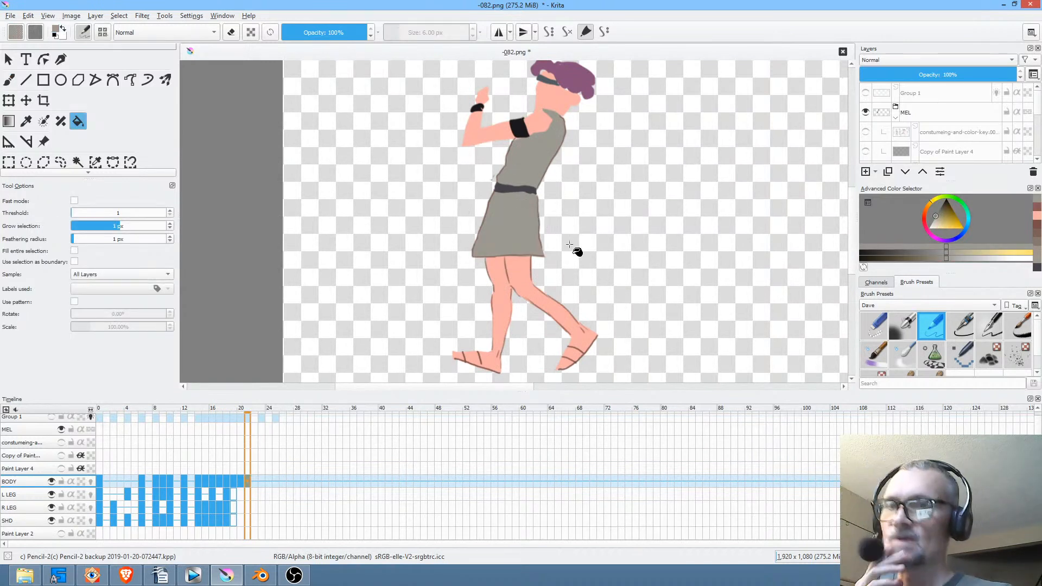
key(b)
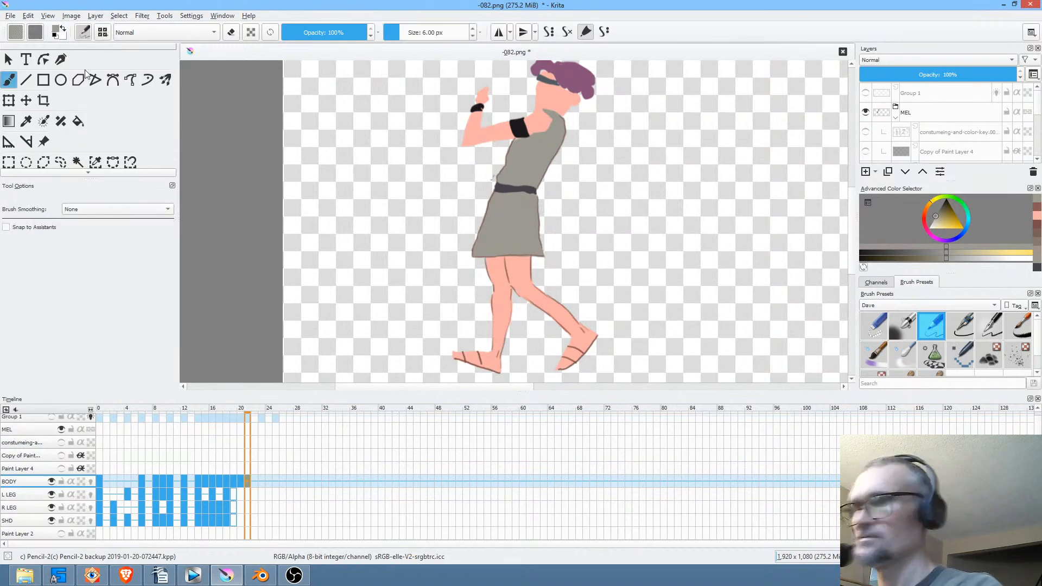
key(ctrl+s)
click(662, 454)
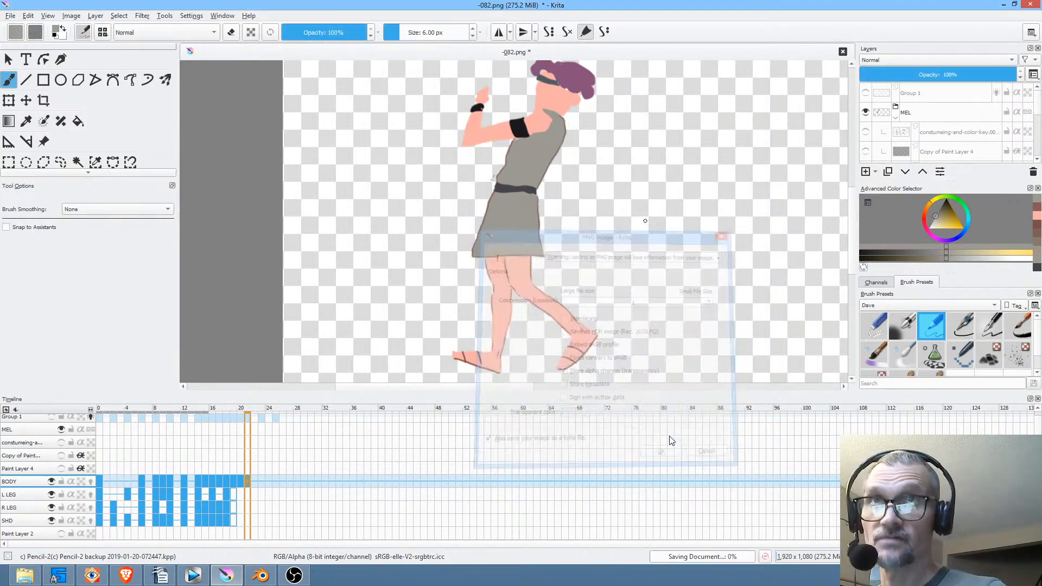
Outline the underside of the bent arm and the shoulder on frame 21 in dark brown.
scroll(523, 203, up, 3)
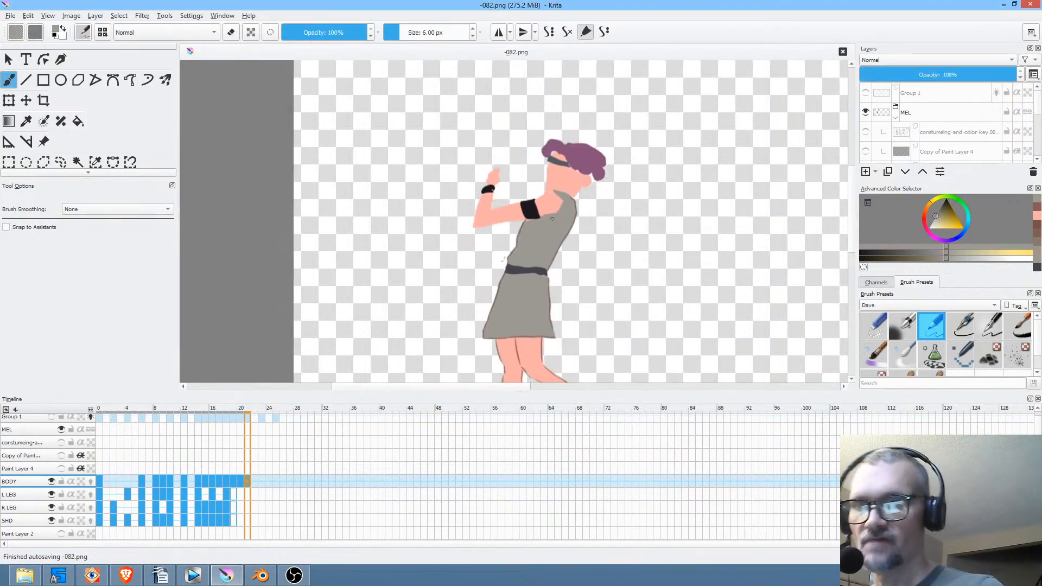
scroll(553, 218, up, 5)
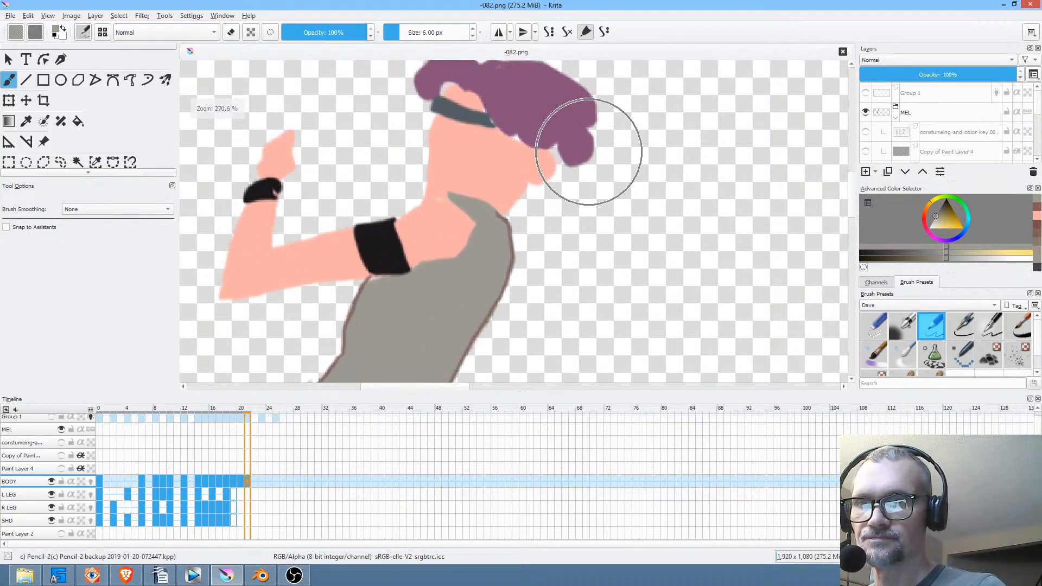
drag(582, 151, 640, 122)
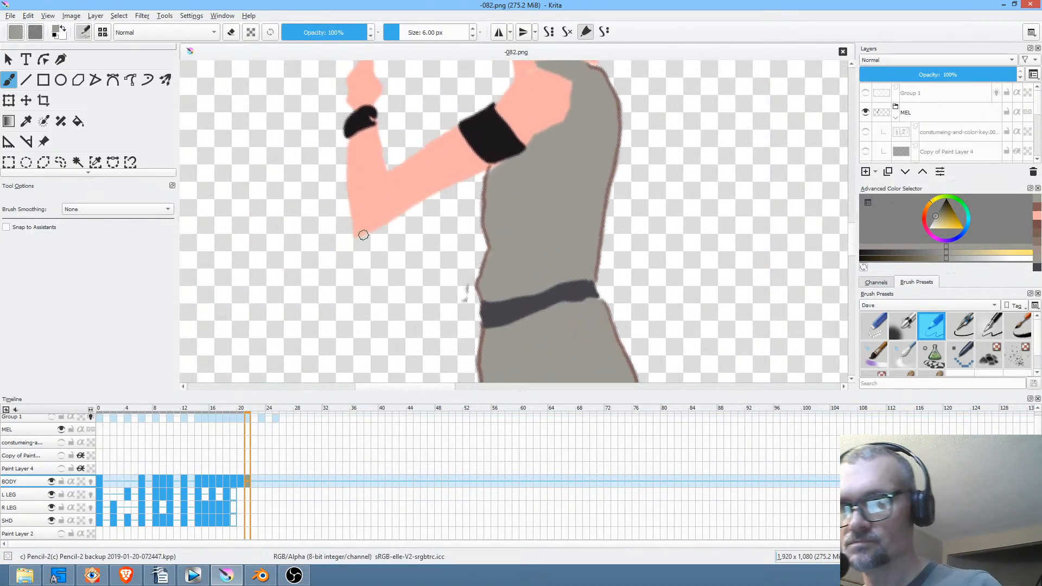
click(393, 218)
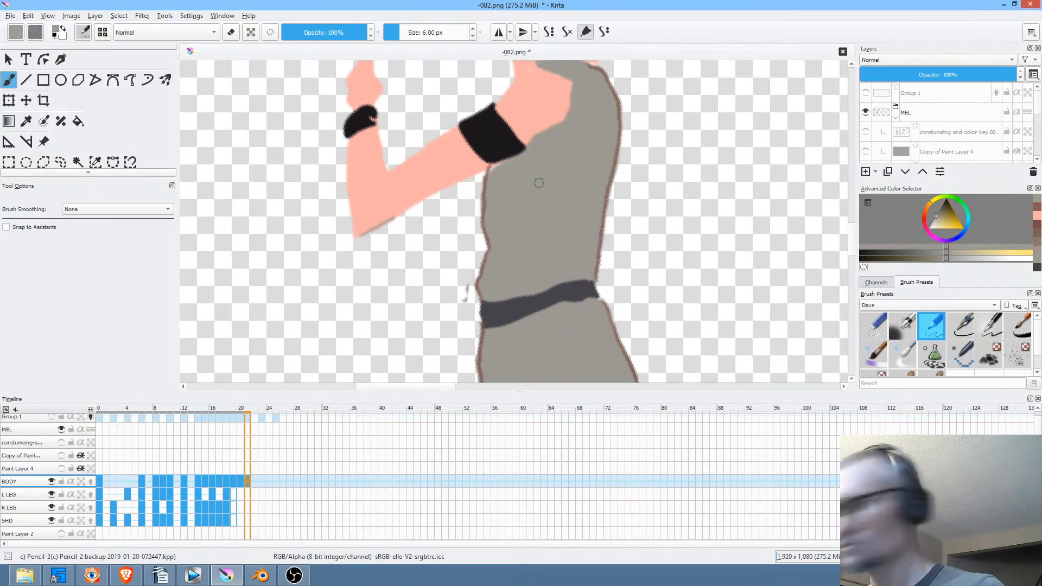
key(ctrl+z)
click(947, 211)
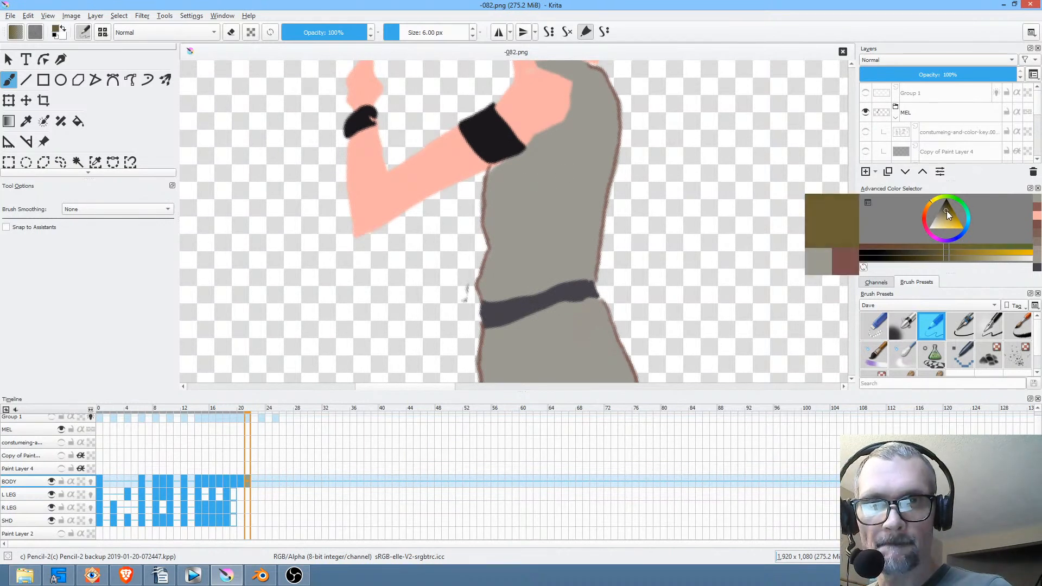
click(925, 213)
drag(358, 239, 499, 157)
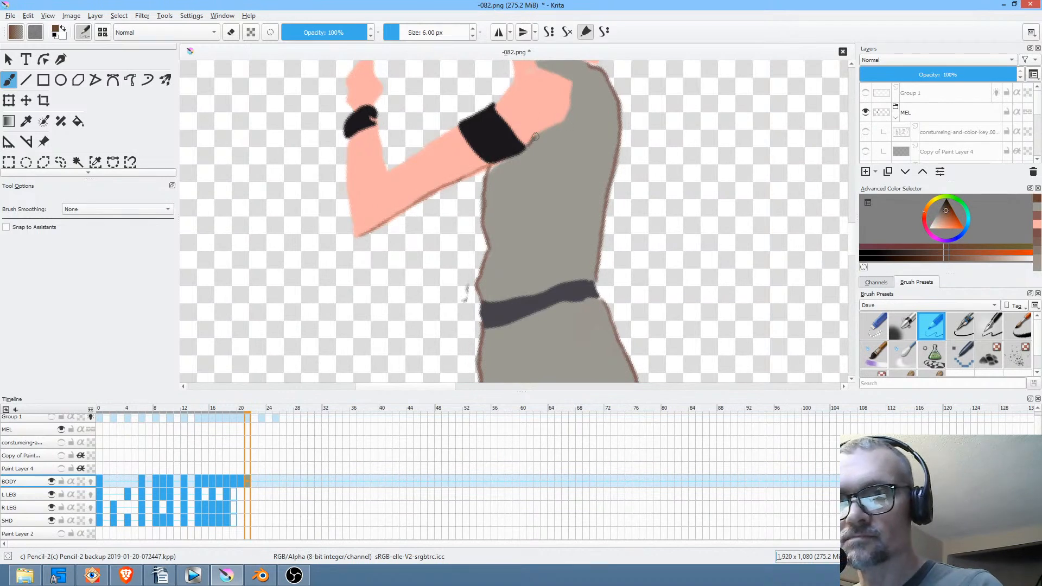
mouse_move(571, 92)
mouse_down()
mouse_move(594, 163)
mouse_move(612, 147)
mouse_move(570, 160)
mouse_move(550, 183)
mouse_up()
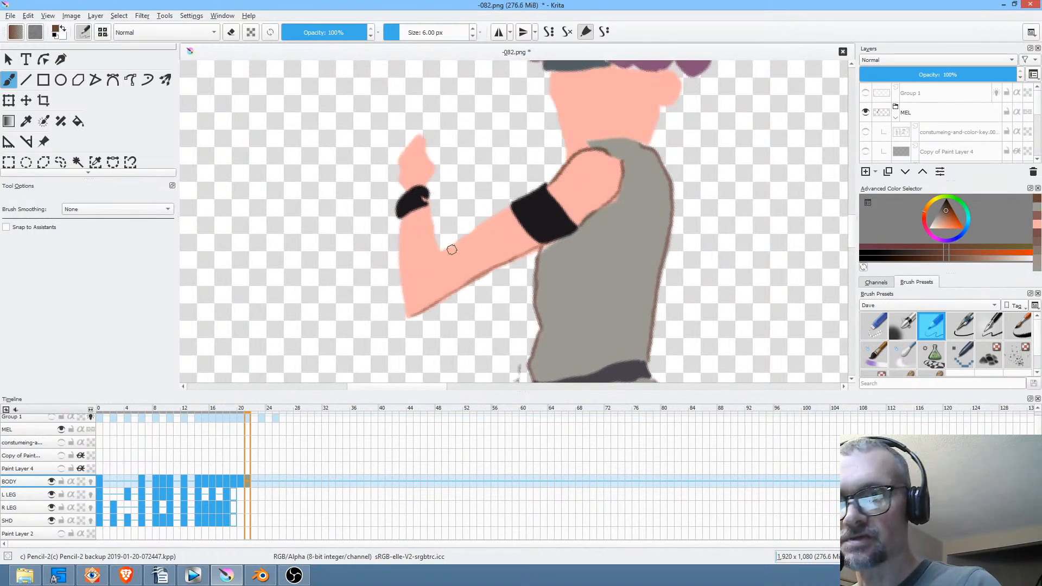
Outline the arm's inner edges, the forearm's outer edge down to the elbow, and the back of the hand on frame 21.
drag(452, 250, 509, 209)
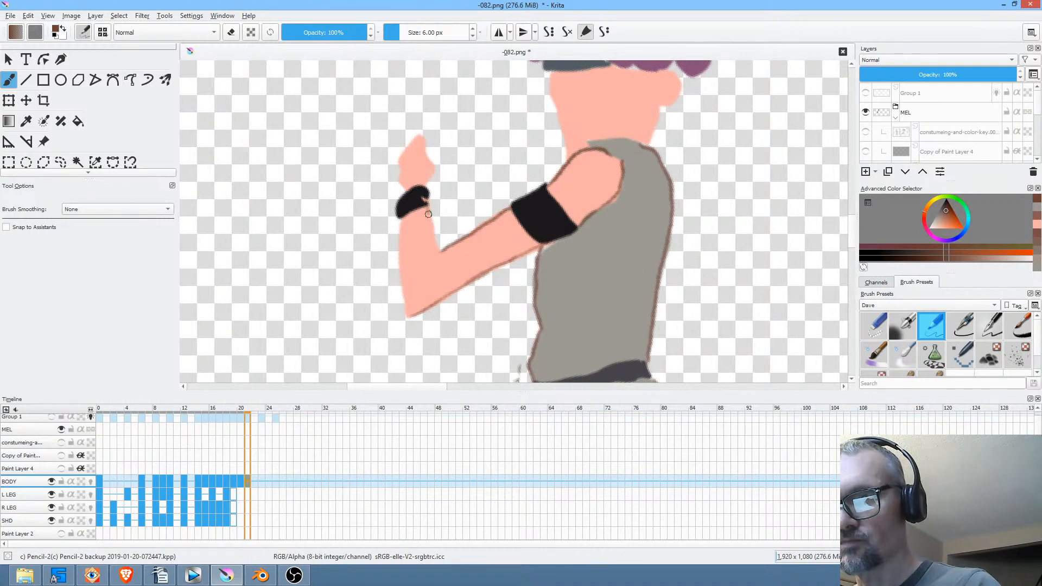
mouse_move(428, 215)
mouse_down()
mouse_move(438, 251)
mouse_move(401, 220)
mouse_move(407, 312)
mouse_up()
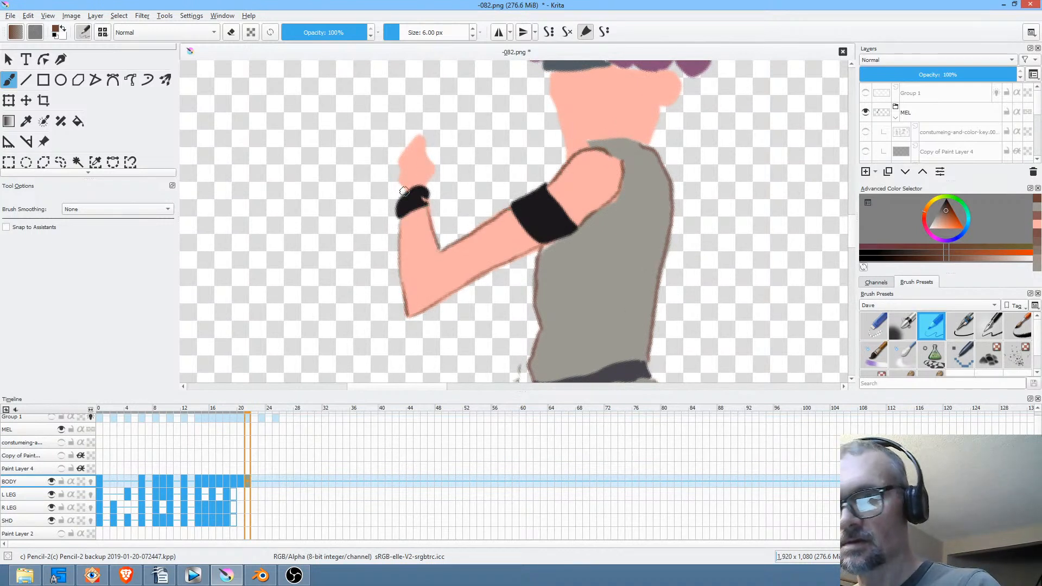
drag(400, 179, 403, 150)
Outline the ear, the back of the neck and the front edge of the face on frame 21.
mouse_move(625, 162)
mouse_down()
mouse_move(548, 315)
mouse_move(602, 198)
mouse_up()
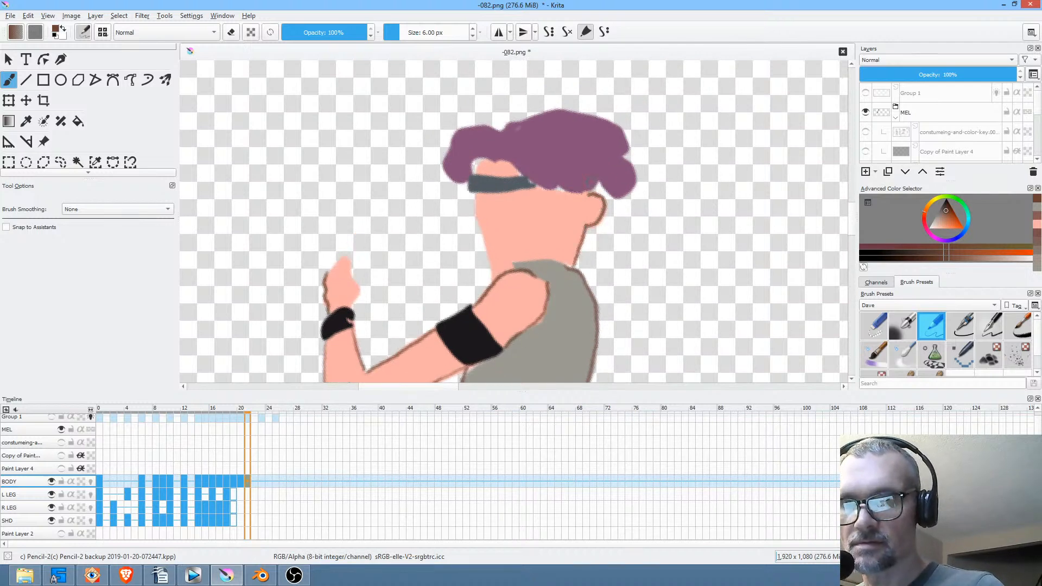
drag(477, 199, 496, 276)
drag(482, 234, 493, 249)
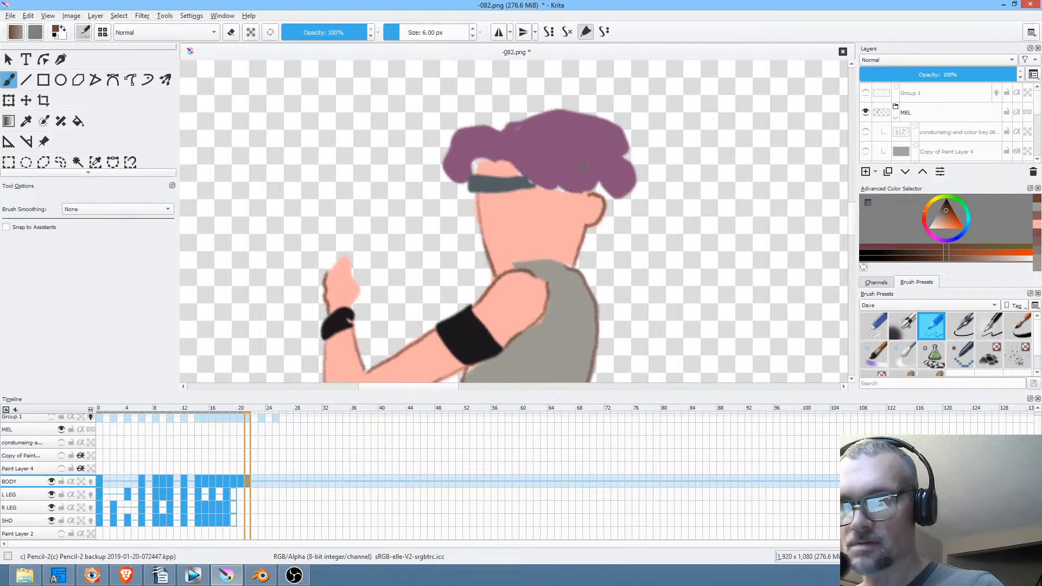
Outline the ear, back of the neck, hairline and outer edge of the purple hair on frame 20 in brown.
key(Left)
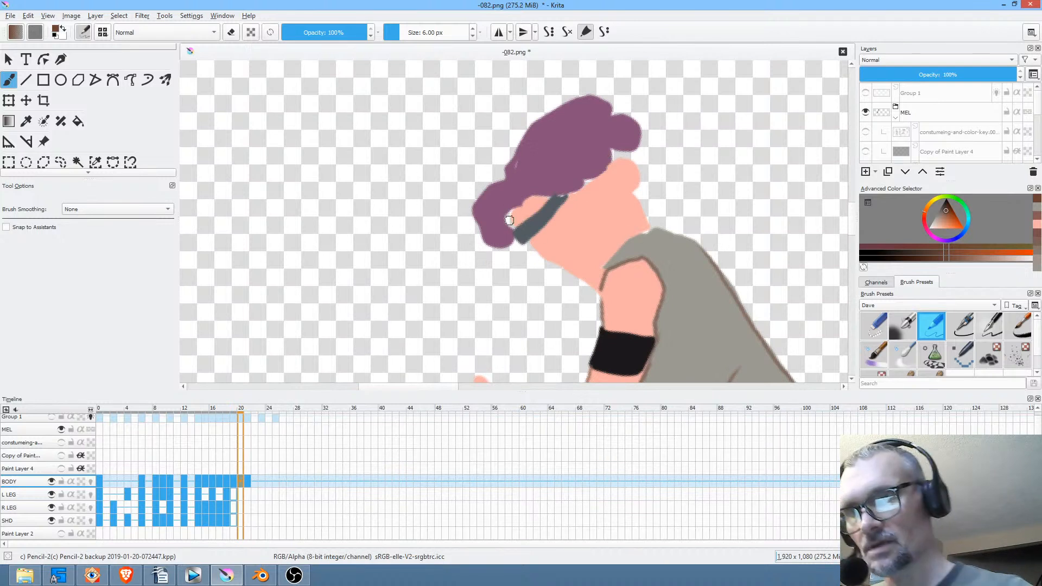
key(4)
key(4)
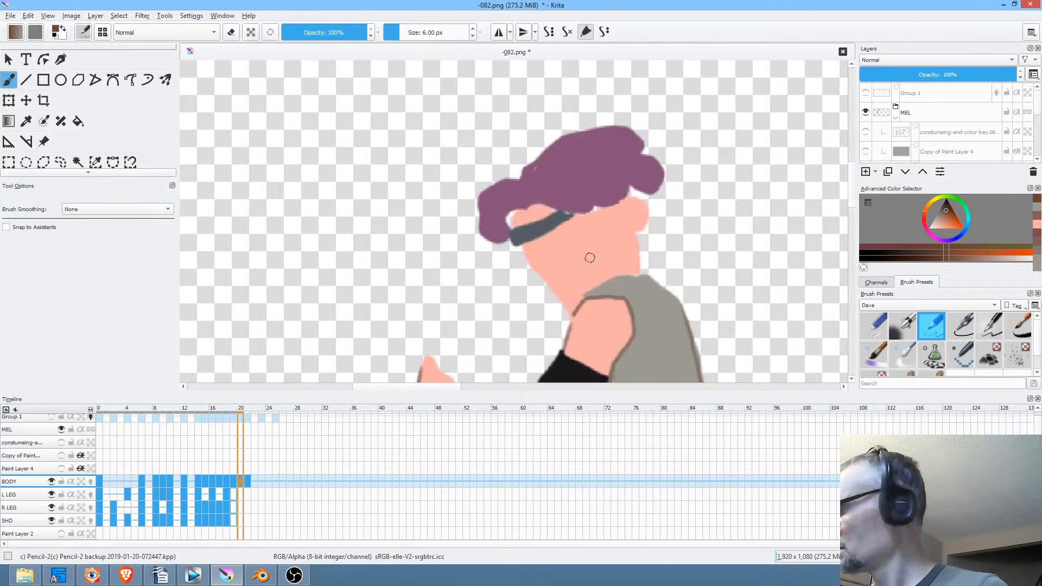
mouse_move(587, 203)
mouse_down()
mouse_move(608, 205)
mouse_move(602, 270)
mouse_up()
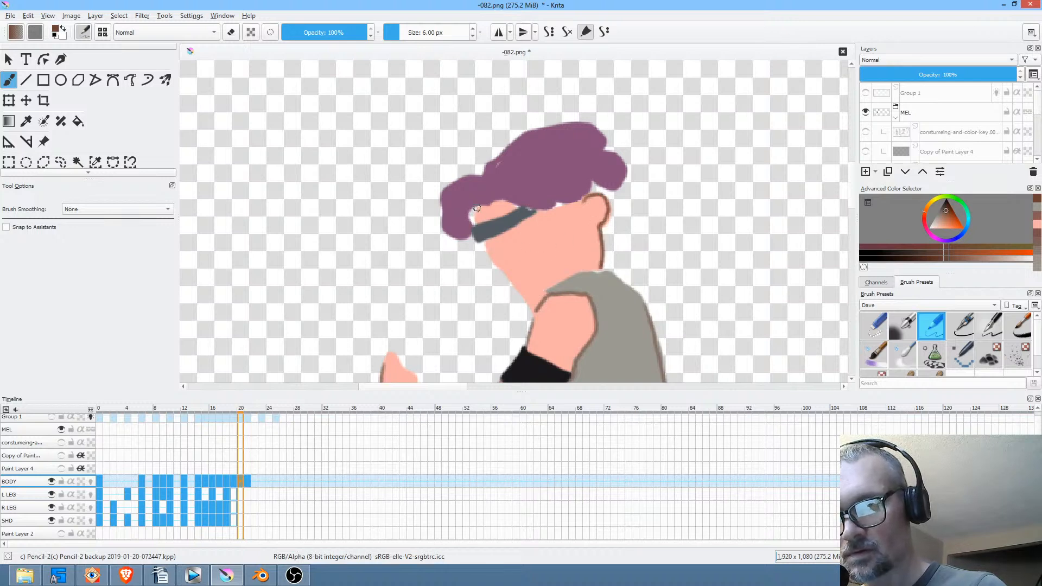
mouse_move(477, 208)
mouse_down()
mouse_move(555, 210)
mouse_move(542, 210)
mouse_move(592, 182)
mouse_up()
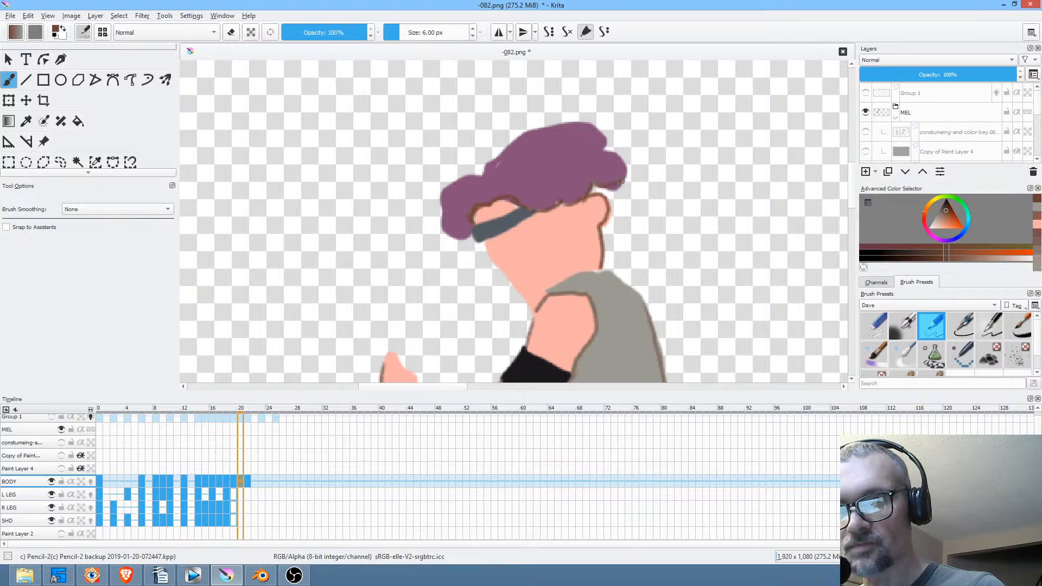
mouse_move(483, 174)
mouse_down()
mouse_move(513, 142)
mouse_move(559, 126)
mouse_up()
drag(483, 174, 445, 185)
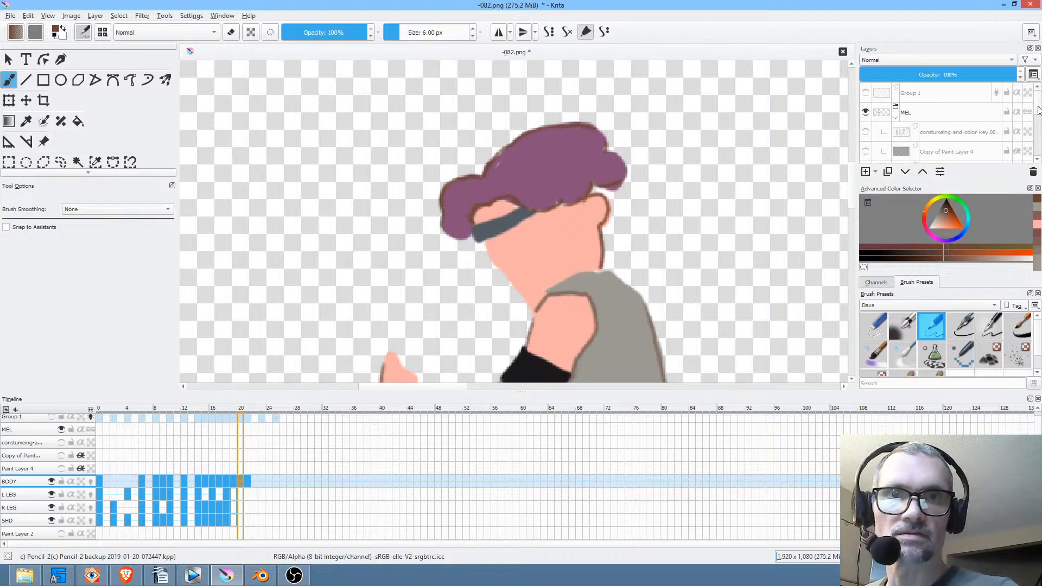
Show the Group 1 sketch and draw the brows, eyes, nose, mouth and jaw edge over it on frame 20.
click(866, 93)
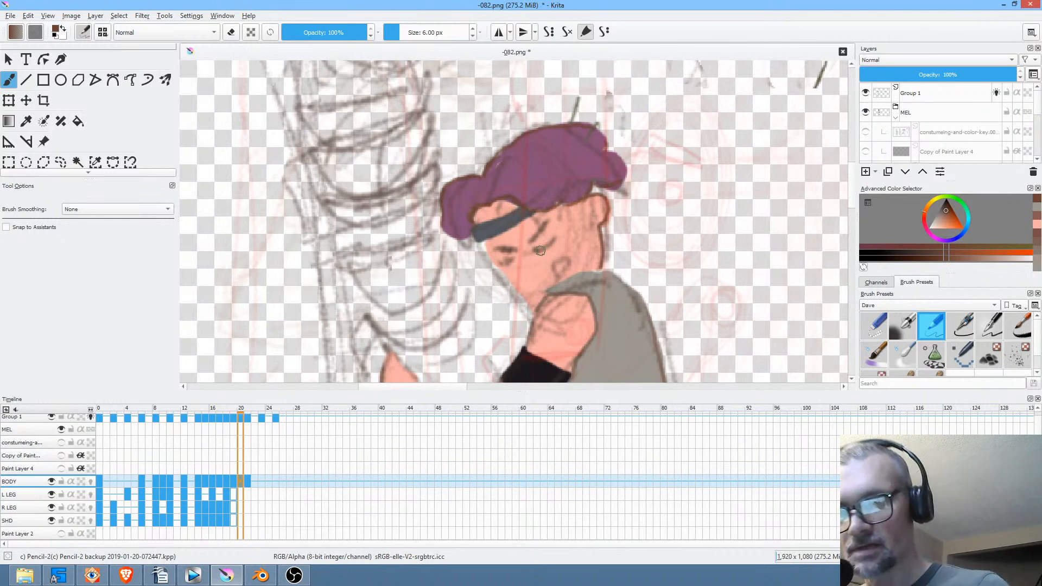
mouse_move(540, 251)
mouse_down()
mouse_move(553, 247)
mouse_move(520, 256)
mouse_move(552, 221)
mouse_move(491, 249)
mouse_up()
drag(551, 245, 555, 249)
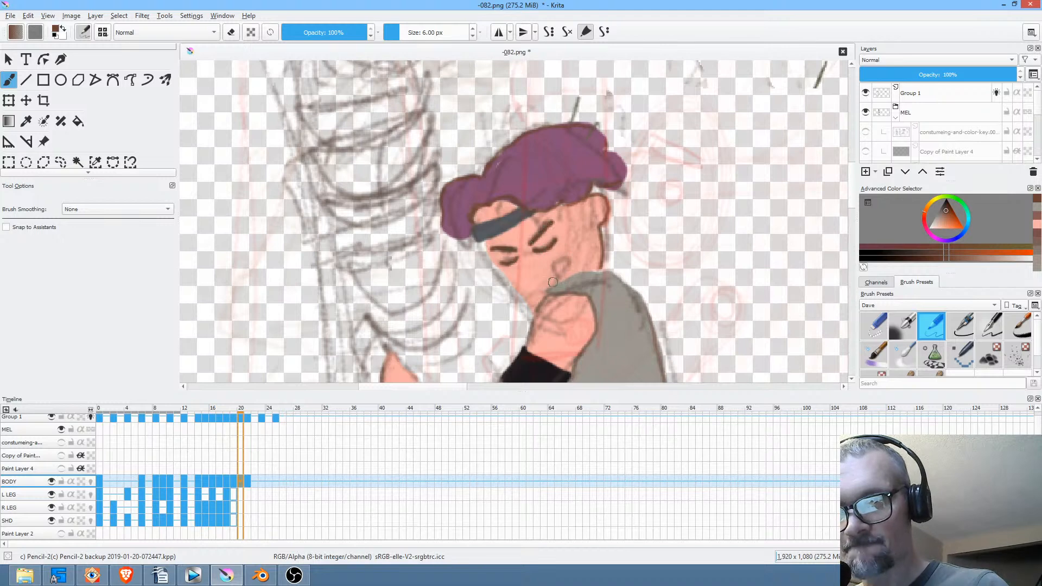
mouse_move(547, 288)
mouse_down()
mouse_move(574, 259)
mouse_move(544, 273)
mouse_up()
scroll(624, 196, down, 3)
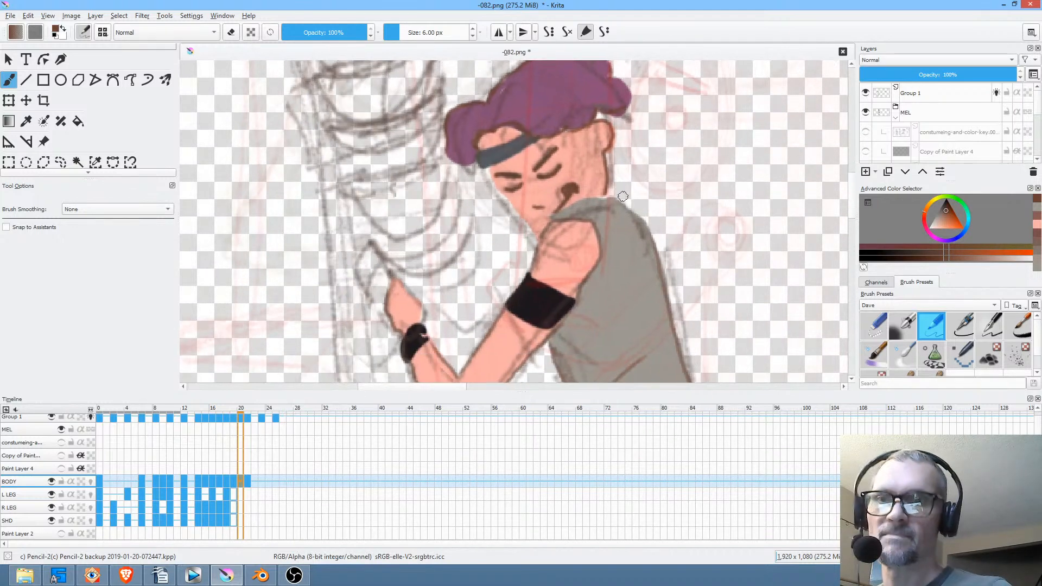
drag(496, 184, 519, 185)
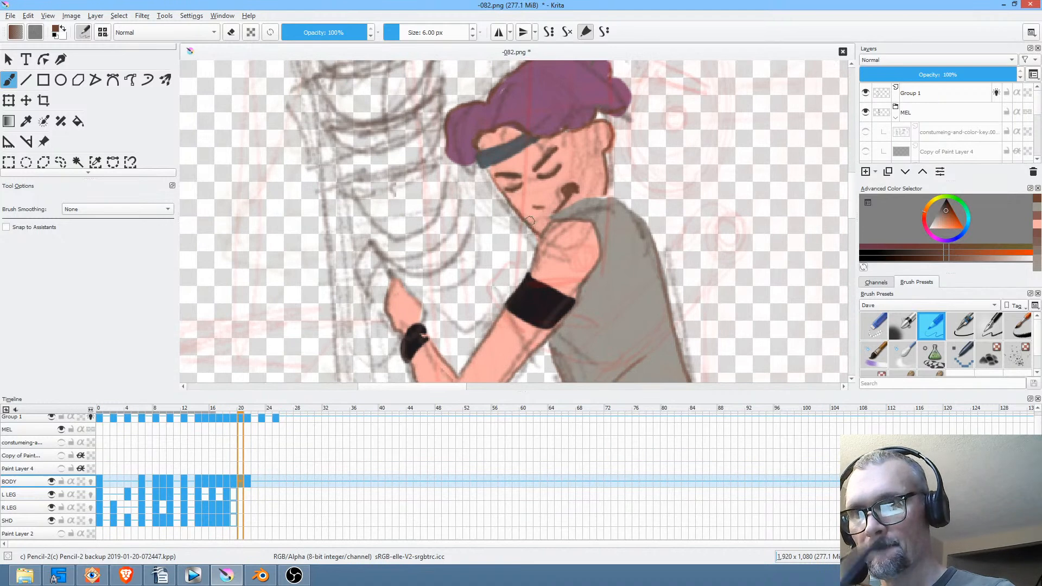
Draw the brows, closed eyes, mouth and inner ear line over the sketch on frame 21.
key(period)
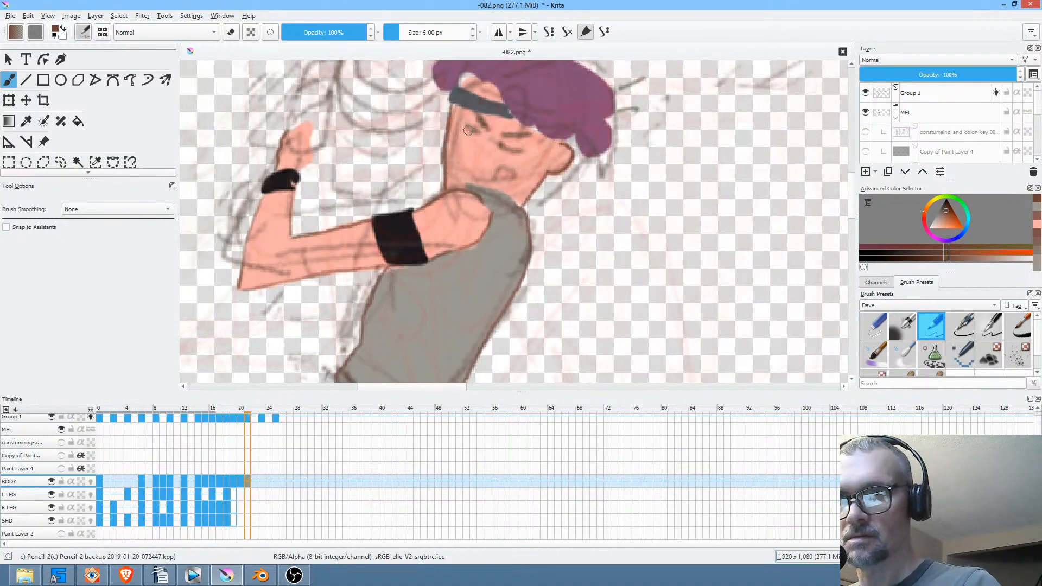
mouse_move(463, 125)
mouse_down()
mouse_move(537, 134)
mouse_move(522, 147)
mouse_up()
drag(485, 182, 552, 160)
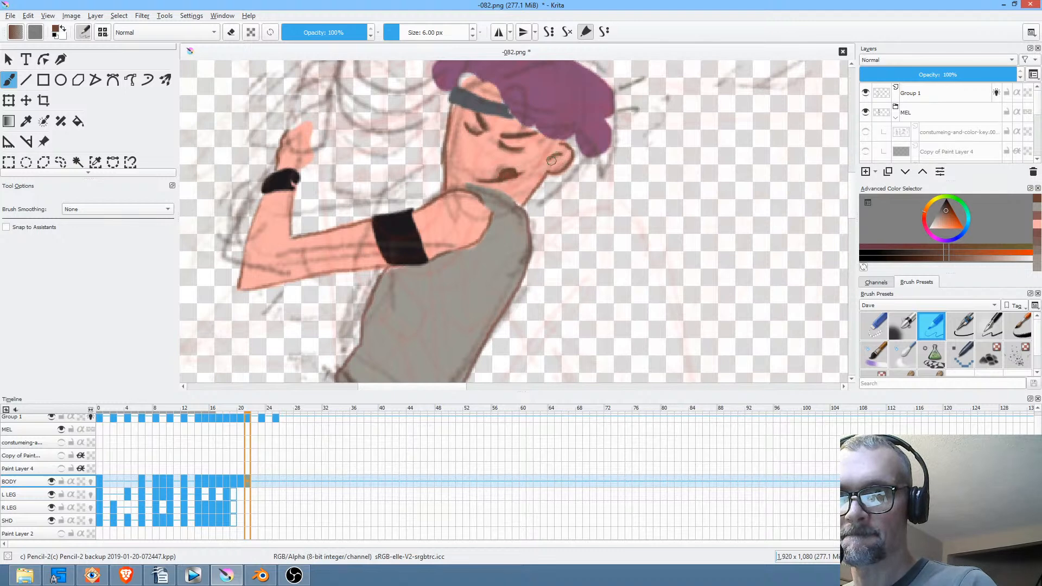
Add the nose and smile line, outline the purple hair on frame 21, and sample the skin color.
mouse_move(479, 164)
mouse_down()
mouse_move(528, 171)
mouse_move(507, 147)
mouse_move(486, 158)
mouse_move(474, 149)
mouse_move(488, 116)
mouse_move(539, 121)
mouse_move(521, 109)
mouse_move(619, 131)
mouse_up()
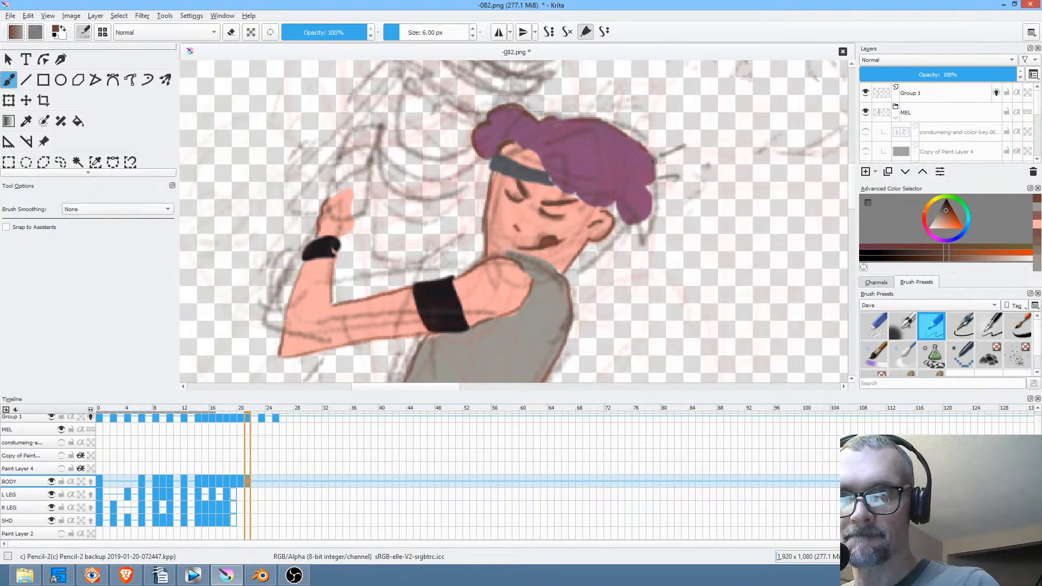
drag(656, 161, 648, 189)
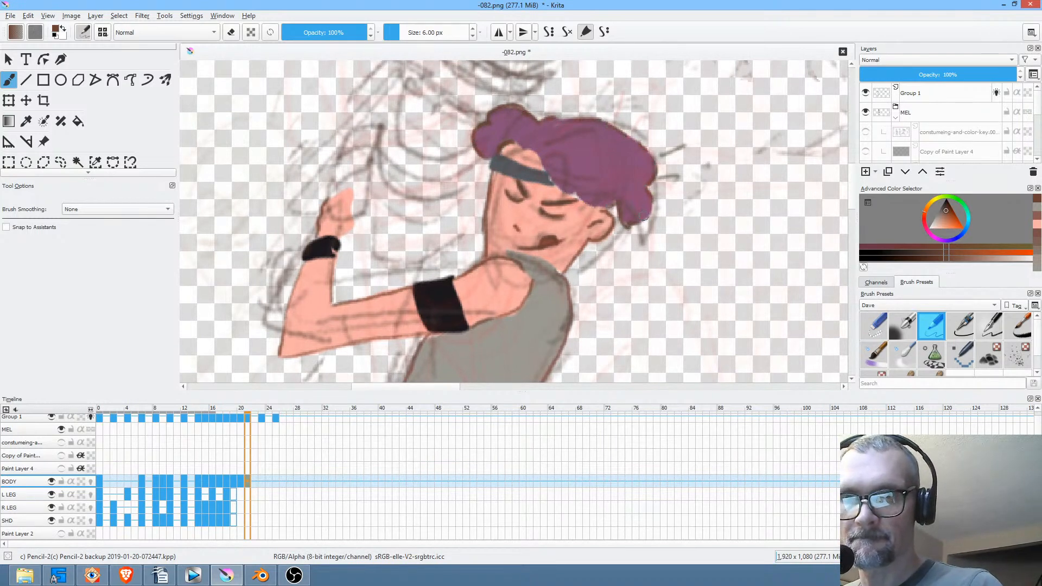
ctrl+click(565, 259)
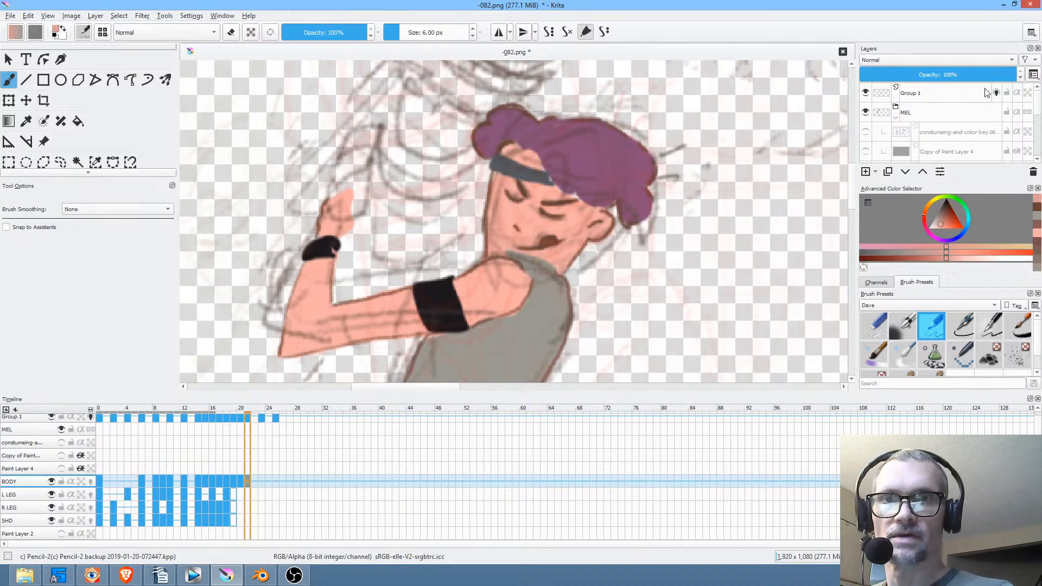
scroll(1038, 119, down, 2)
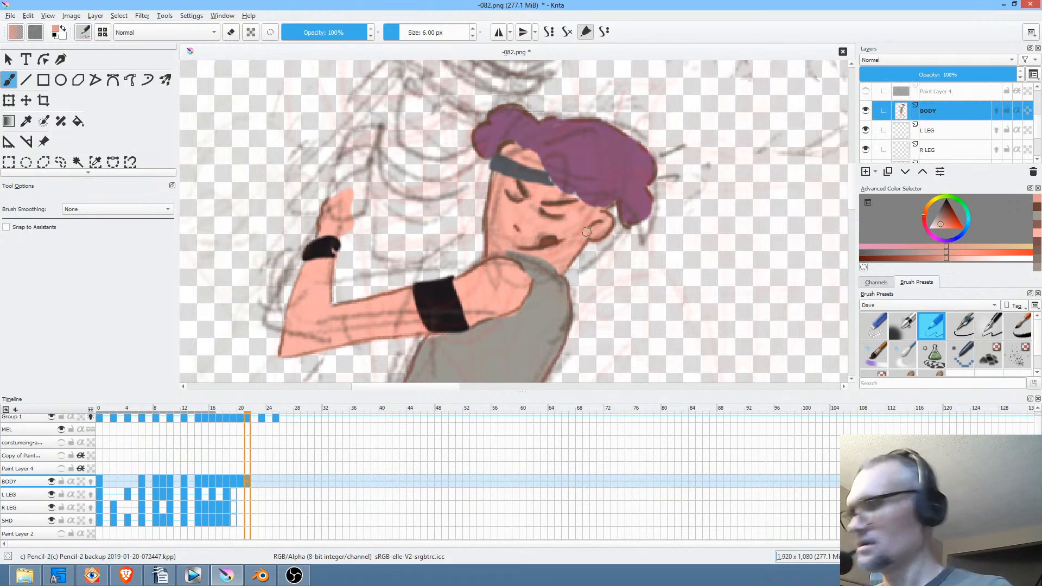
drag(587, 231, 519, 320)
drag(603, 283, 499, 209)
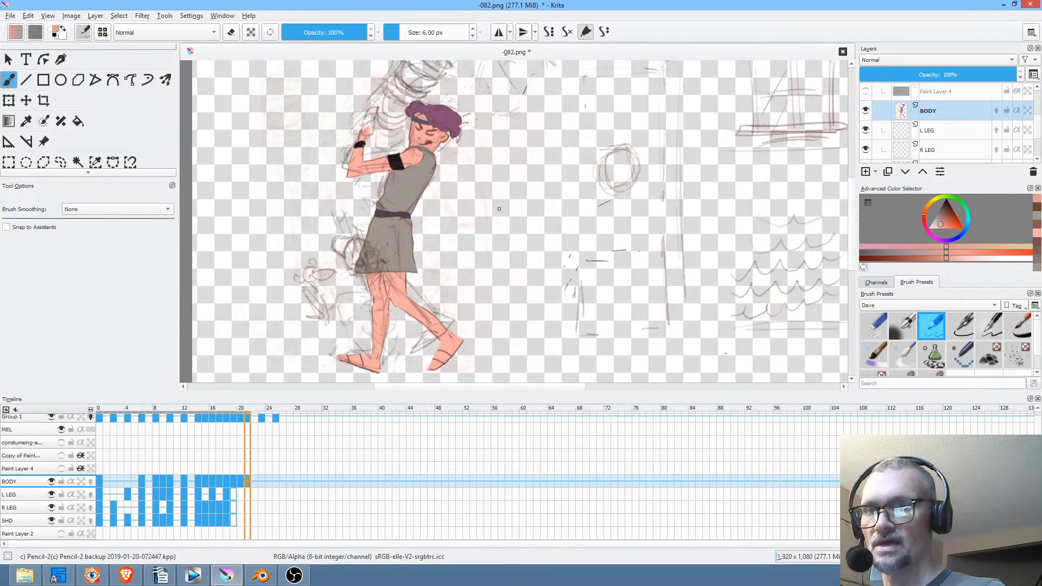
Copy BODY frames 20 and 21 to frames 23 and 25 on the timeline.
drag(240, 481, 246, 482)
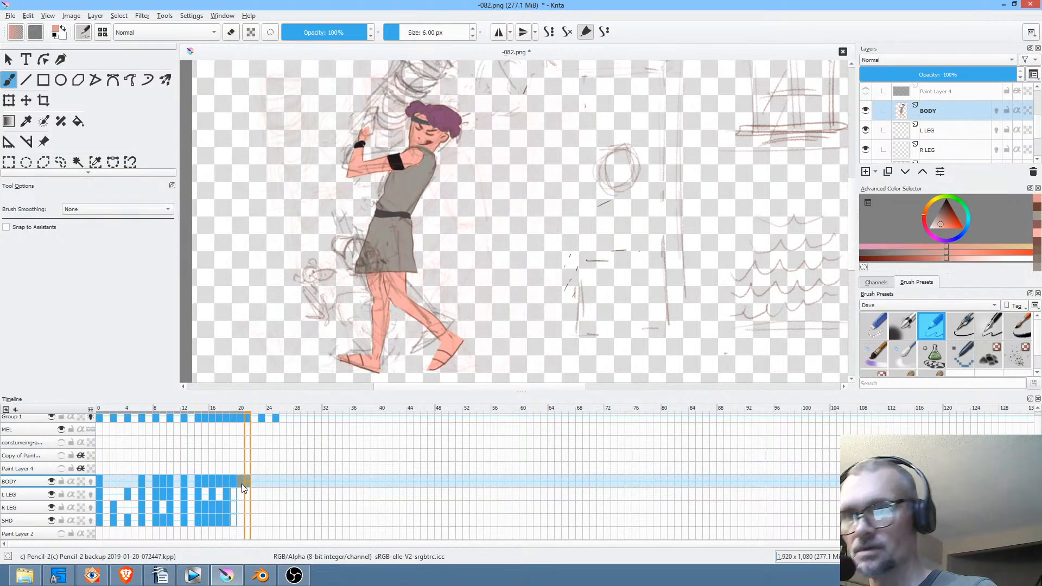
drag(239, 480, 270, 480)
click(276, 482)
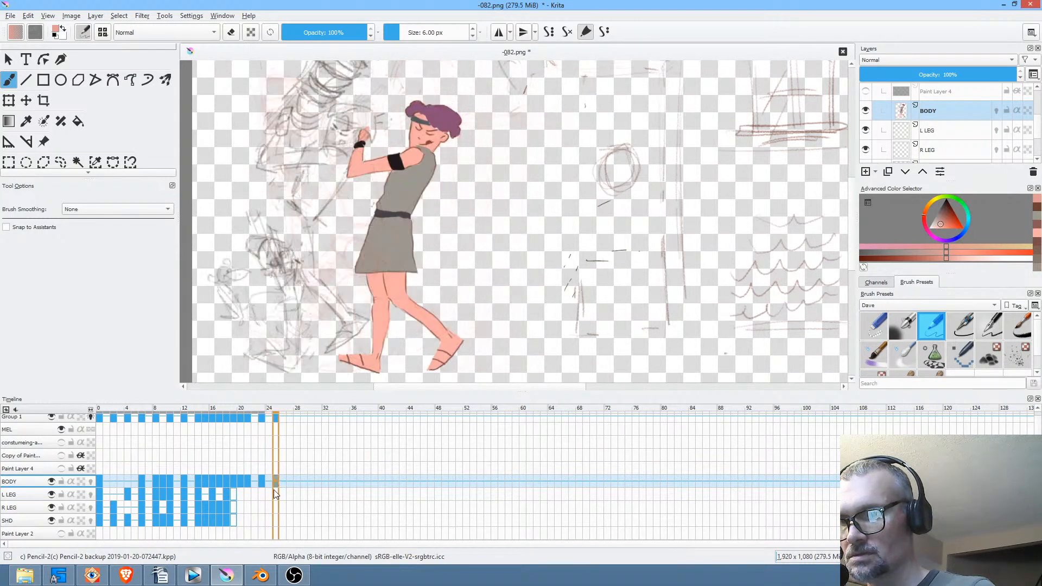
Move the character on BODY frame 23 onto the sketched pose at X 288 px, Y 599 px, and go to frame 25.
click(261, 481)
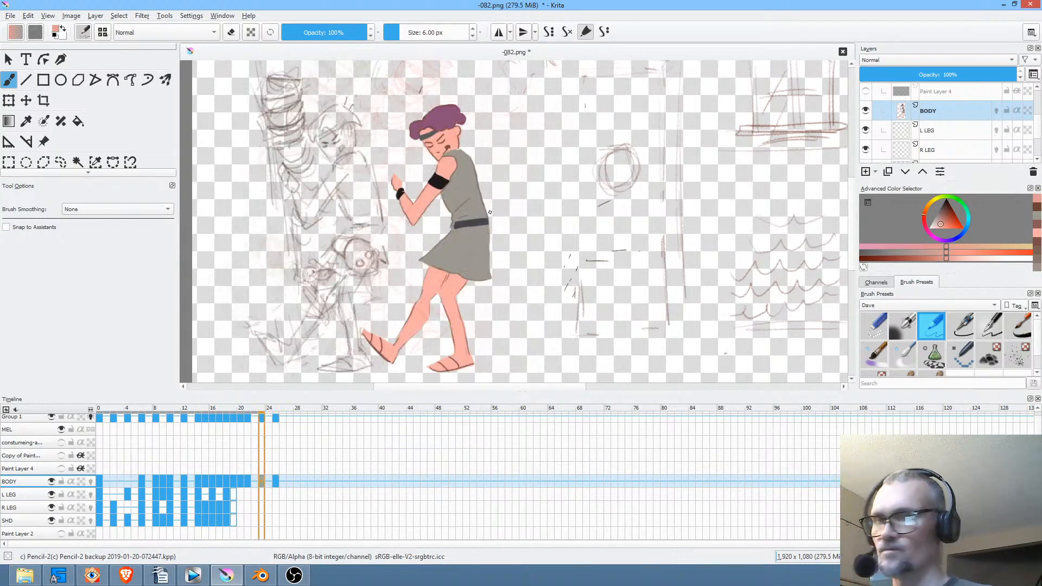
key(ctrl+t)
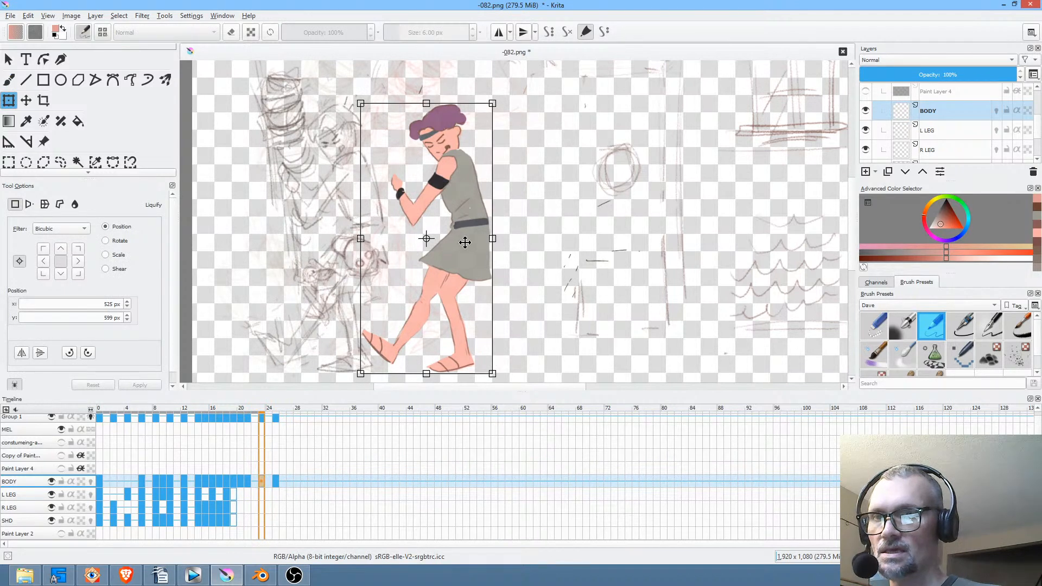
drag(459, 249, 348, 273)
click(276, 481)
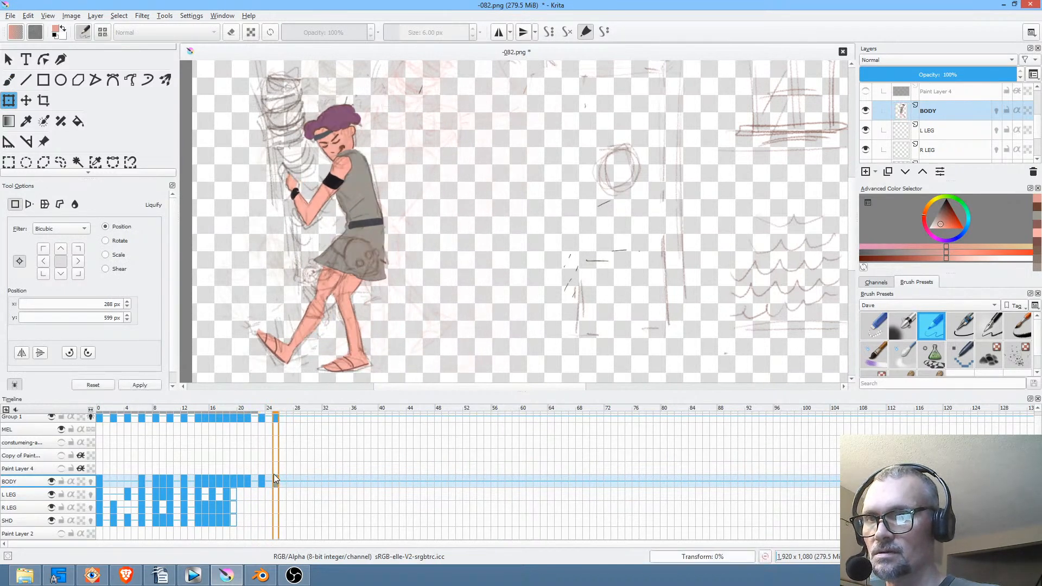
Move the character on BODY frame 25 onto the sketched pose at X 276 px, Y 595 px, and save the PNG with a Krita copy.
drag(376, 261, 311, 265)
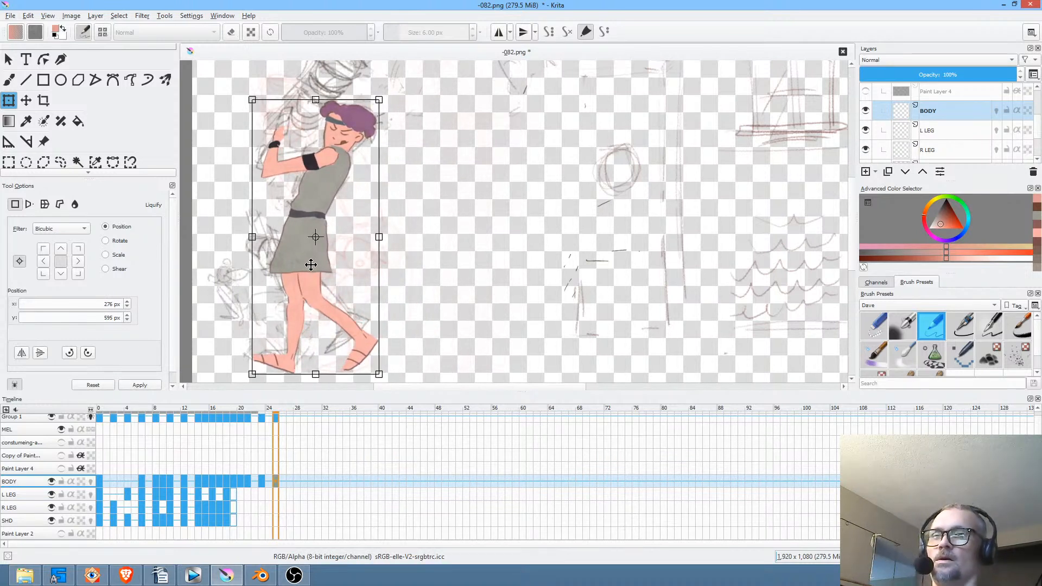
click(10, 15)
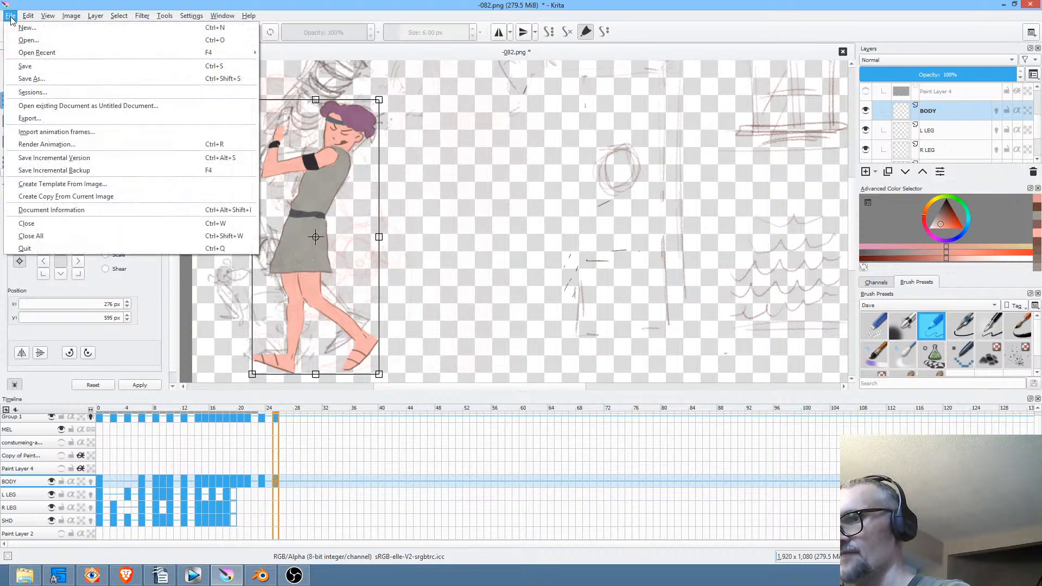
click(27, 70)
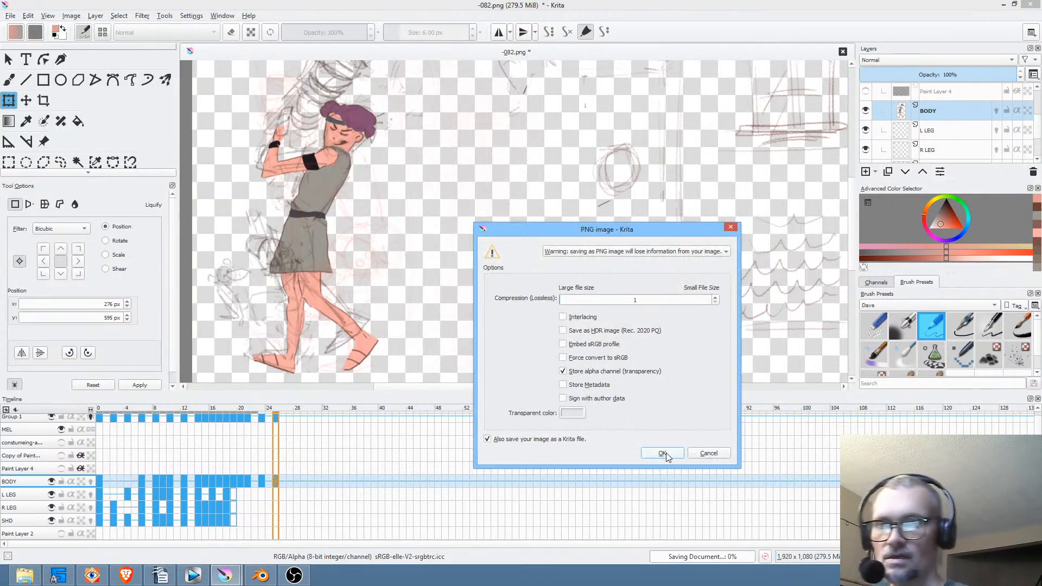
click(663, 454)
Go to frame 0, hide the Group 1 sketch, and show the background on Paint Layer 2 and Paint Layer 3.
scroll(485, 343, down, 1)
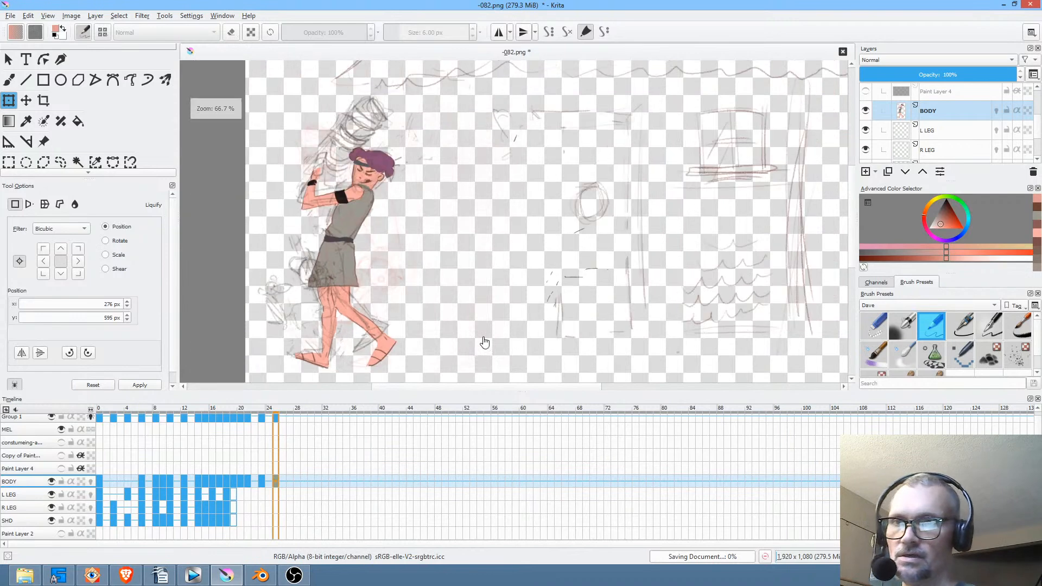
drag(493, 338, 540, 304)
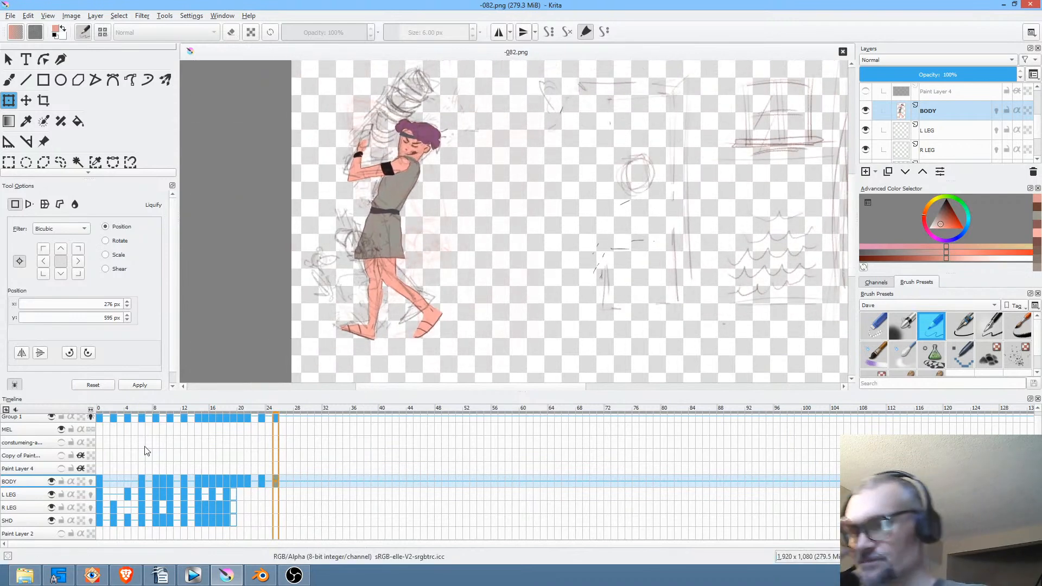
click(98, 481)
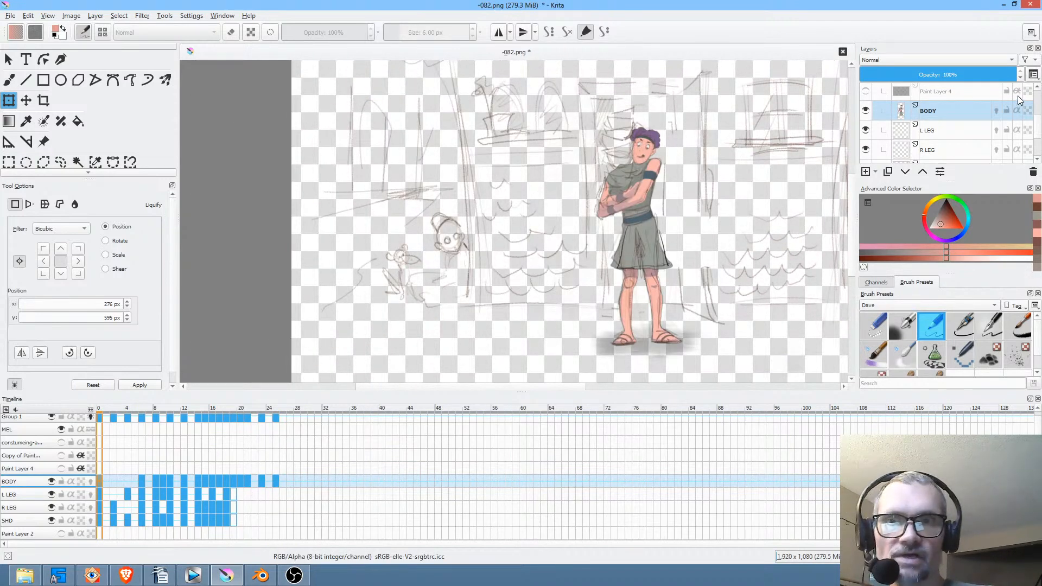
scroll(1018, 99, up, 2)
click(866, 93)
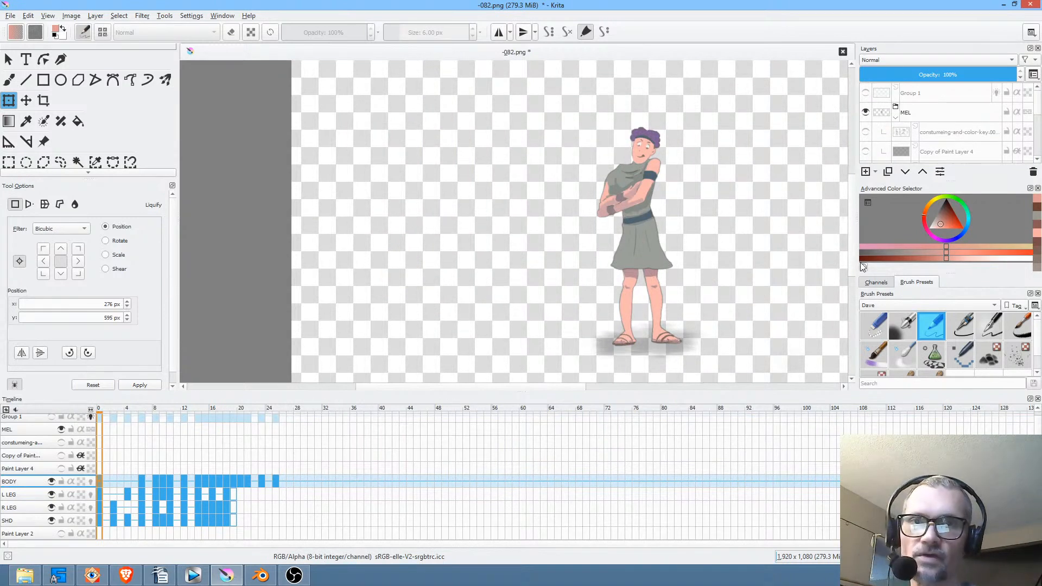
scroll(942, 133, down, 4)
click(867, 133)
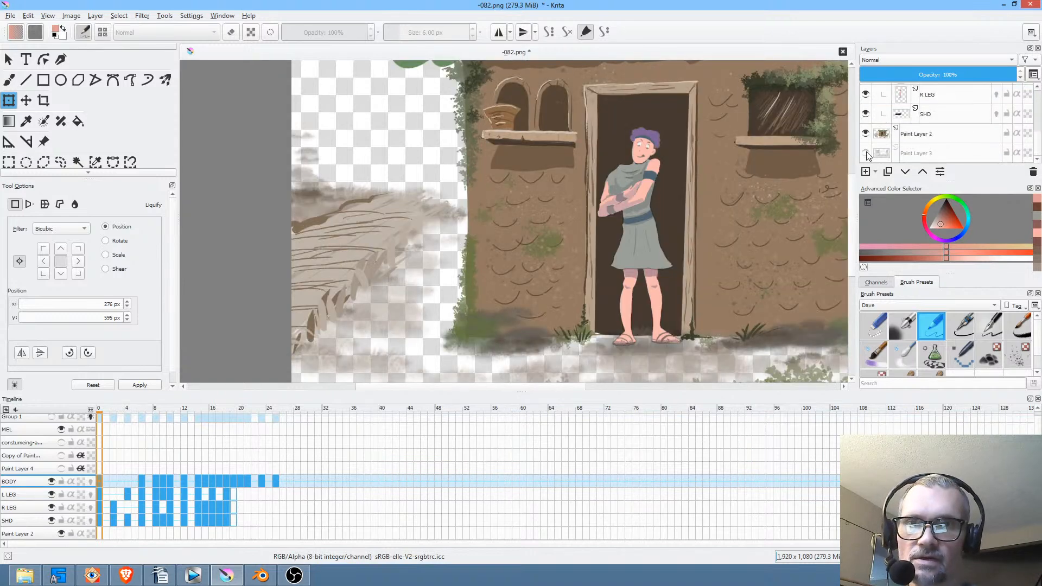
click(865, 154)
Show Copy of Paint Layer 4 and Paint Layer 4 above the BODY layer, keeping the costume and color key hidden.
scroll(922, 137, up, 4)
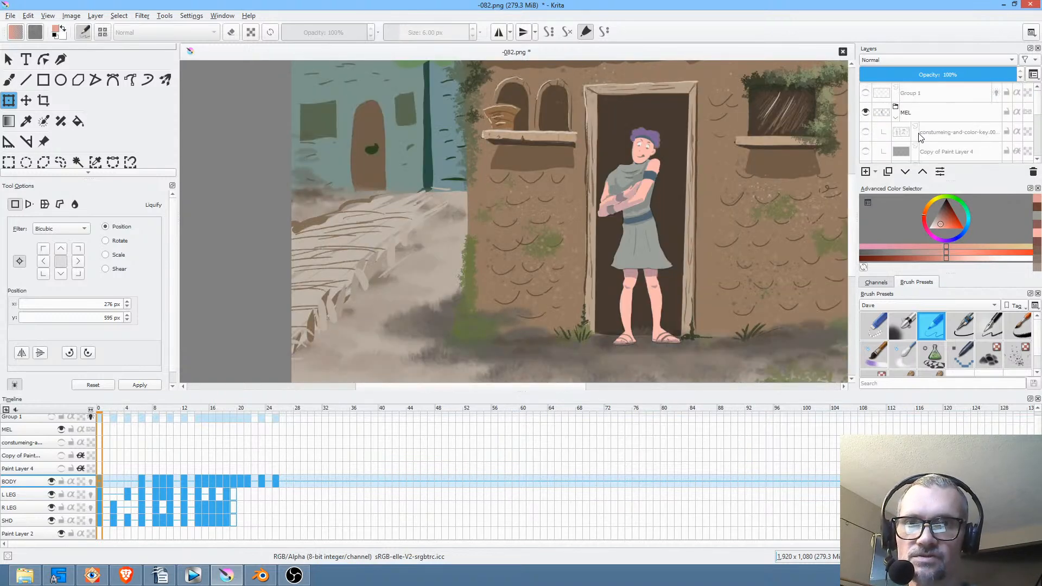
click(866, 133)
click(867, 134)
click(867, 152)
scroll(896, 145, down, 2)
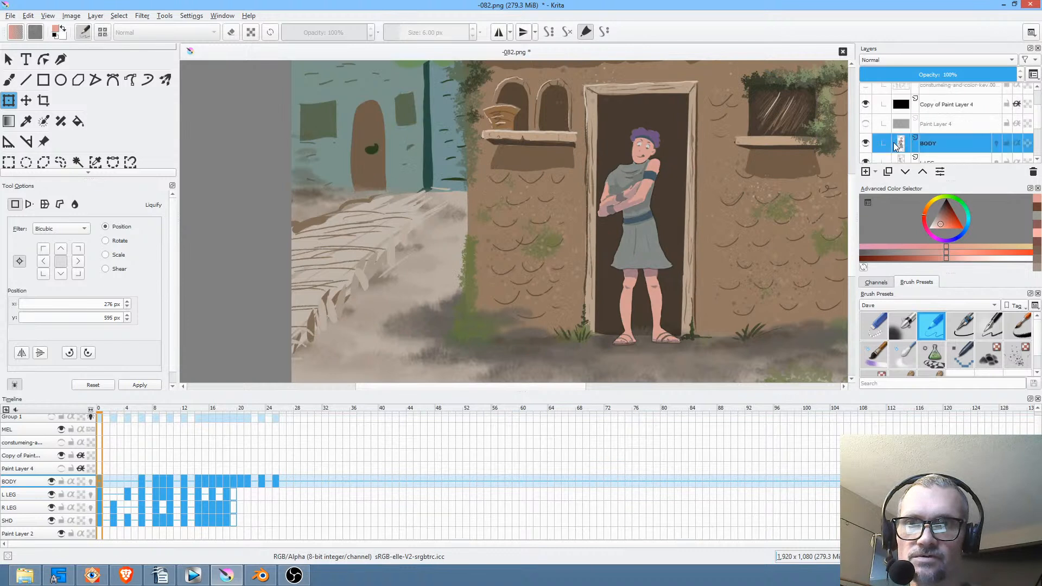
click(866, 124)
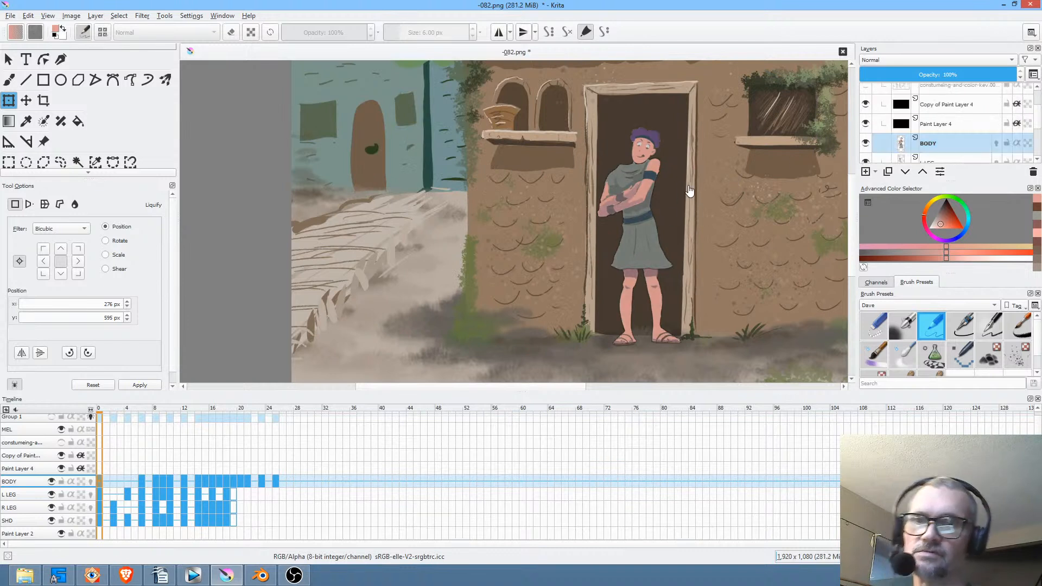
Play the animation over the painted background and check the character's motion at different zoom levels.
key(space)
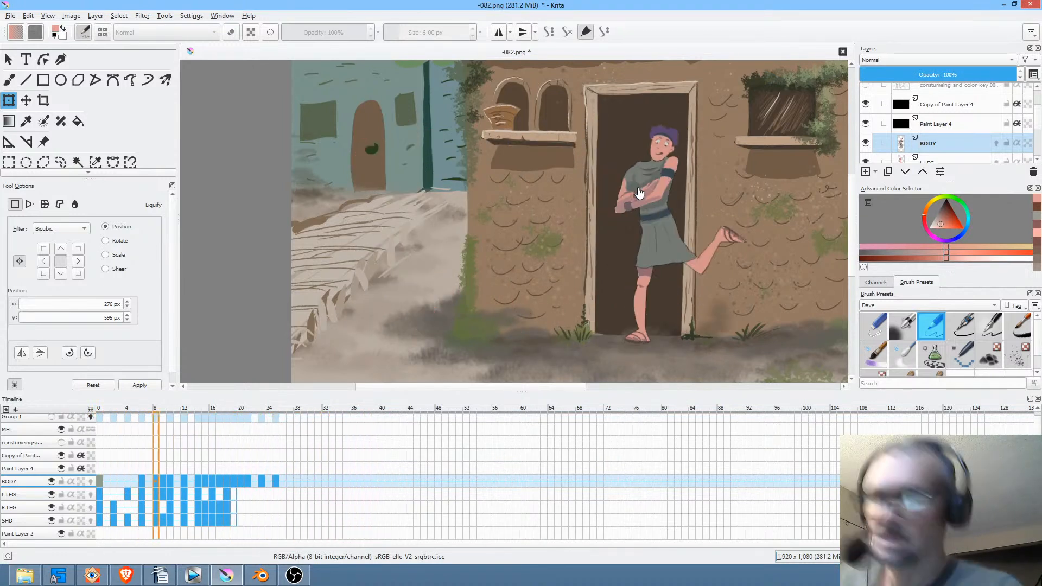
scroll(613, 212, down, 4)
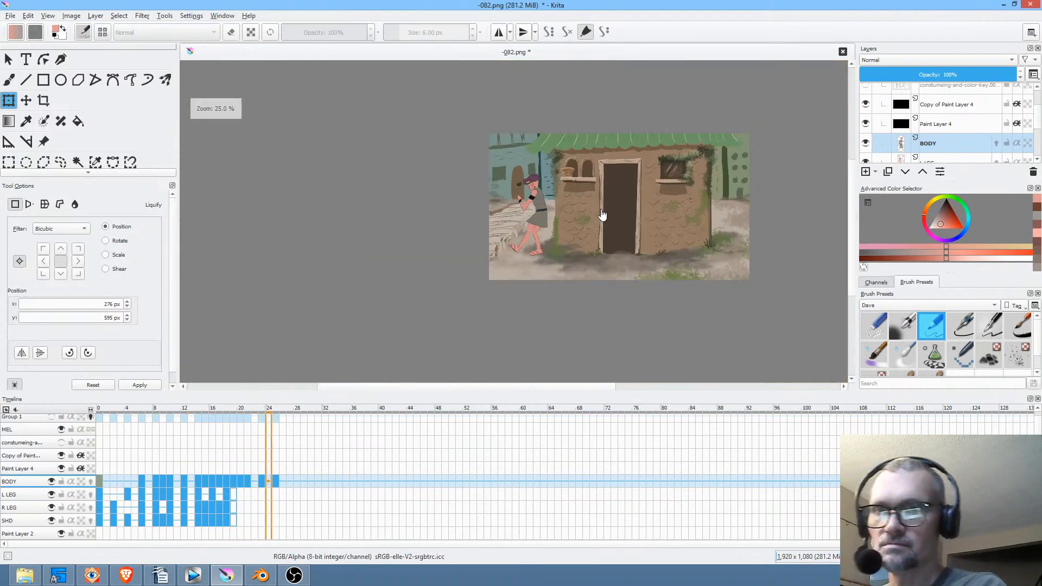
scroll(603, 215, up, 5)
drag(633, 235, 384, 269)
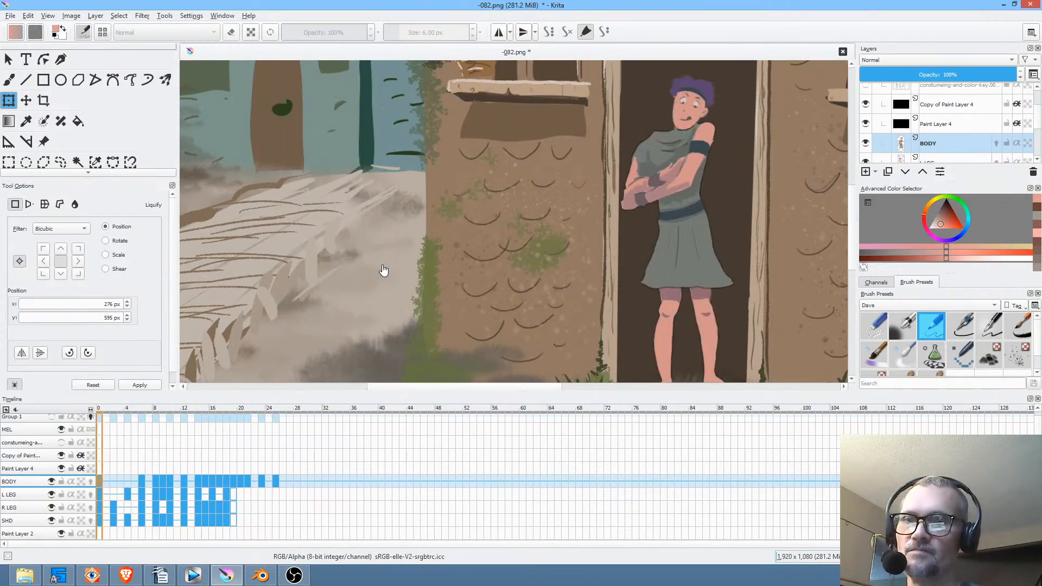
Scrub through the early frames, replay the doorway poses up close, and return to frame 0.
mouse_move(180, 411)
mouse_down()
mouse_move(278, 399)
mouse_move(170, 410)
mouse_up()
click(126, 418)
key(space)
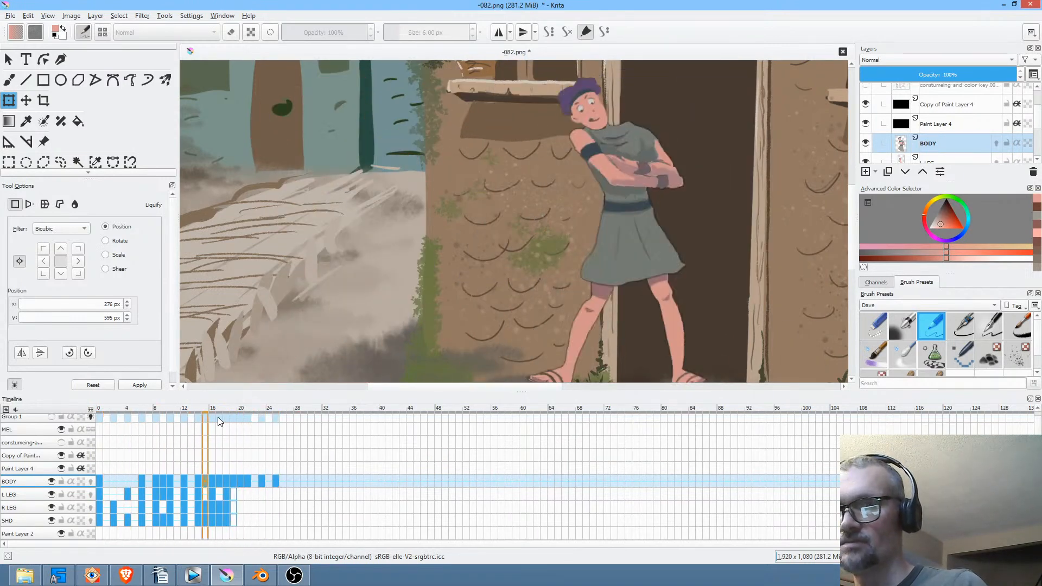
key(space)
key(Home)
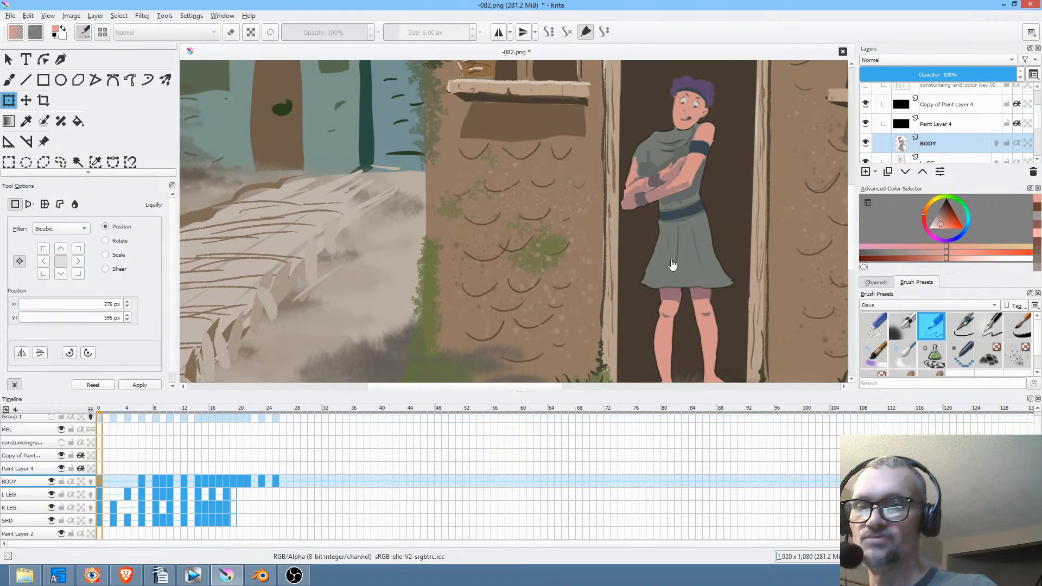
Play the animation from frame 0 with the whole house scene in view.
scroll(672, 264, down, 5)
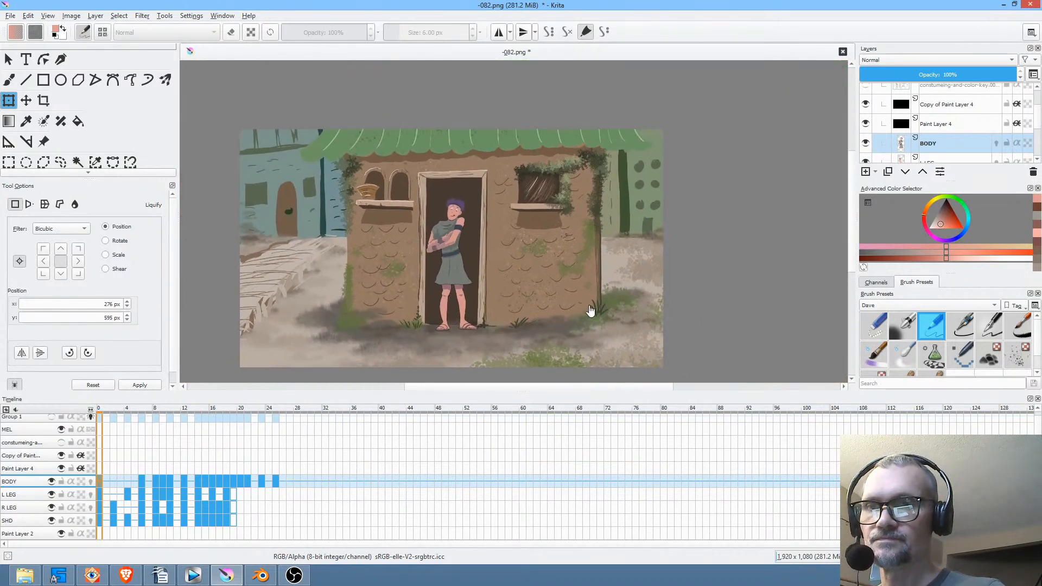
scroll(590, 310, up, 1)
scroll(597, 296, down, 2)
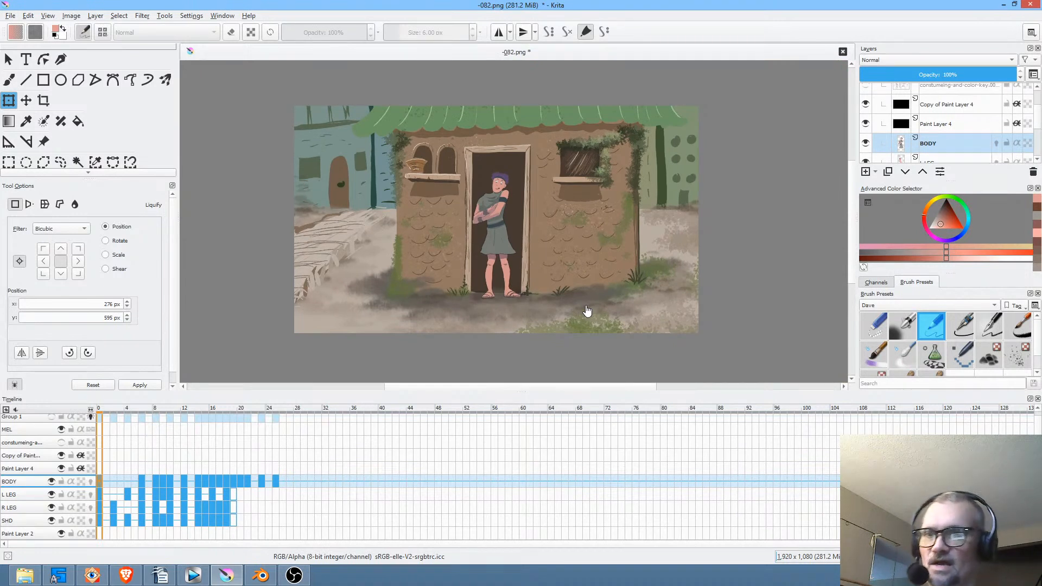
key(space)
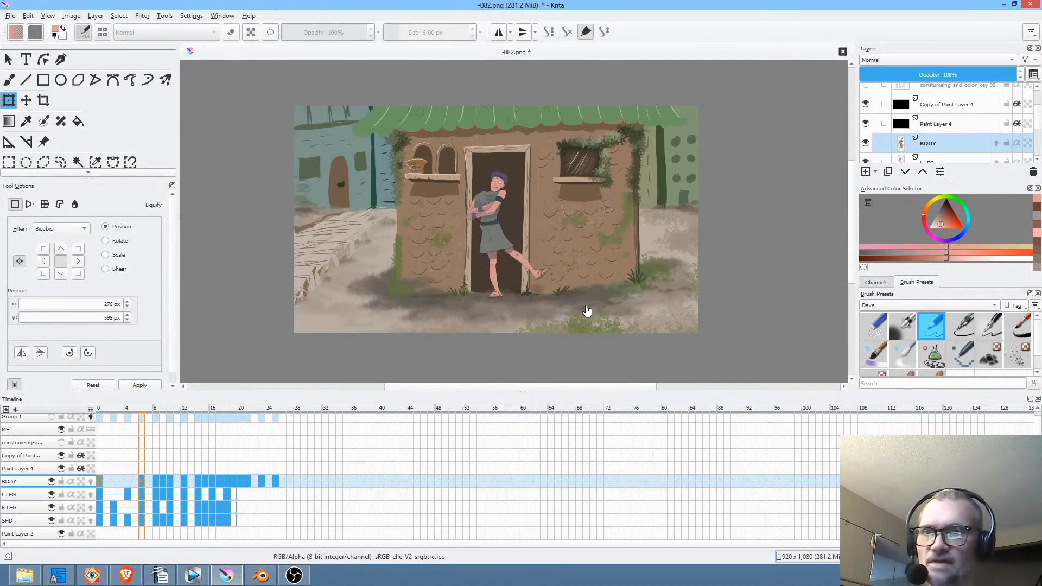